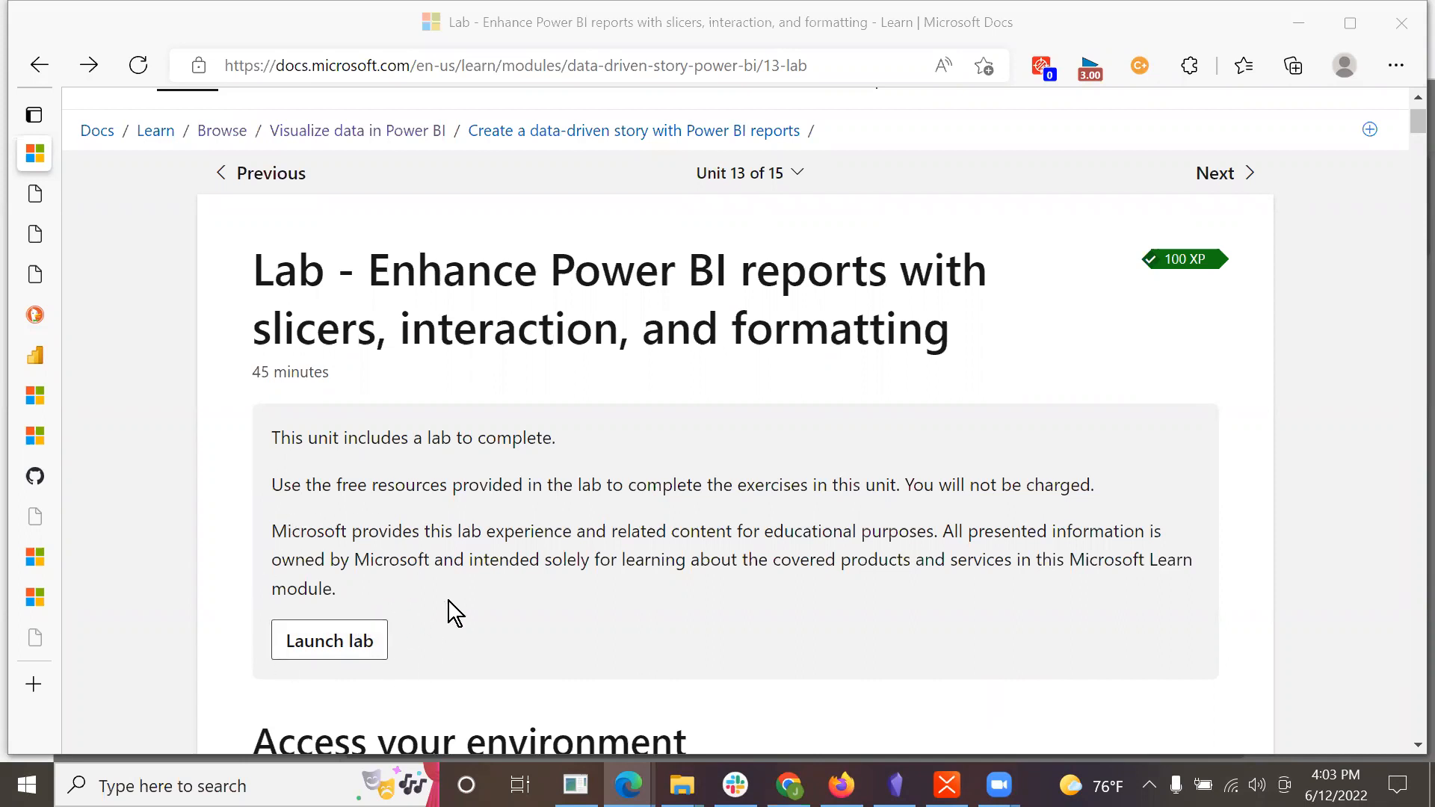
# Step: Switch to the lab environment window and download the lab files to the D:\ drive
pyautogui.moveTo(627, 785)
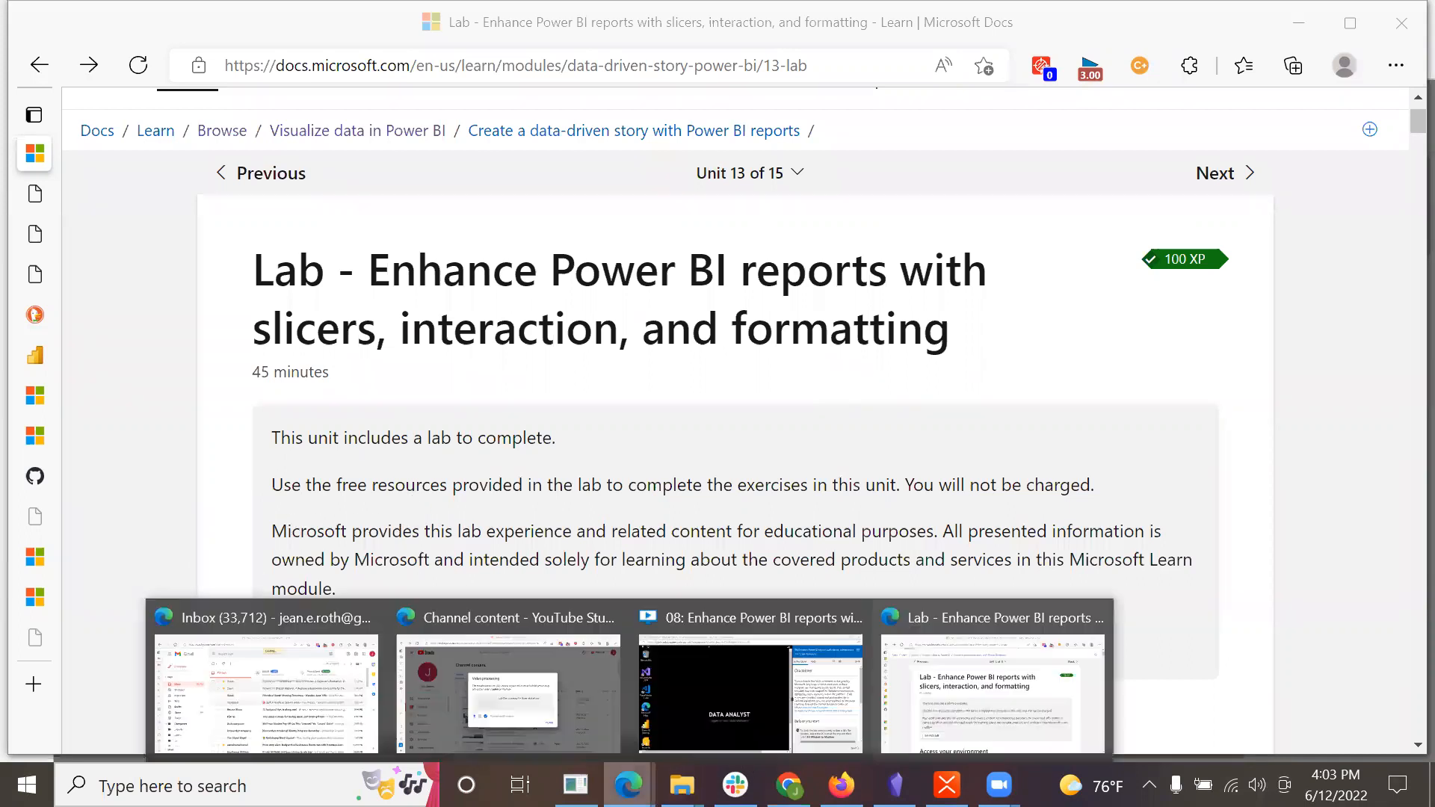
pyautogui.click(692, 630)
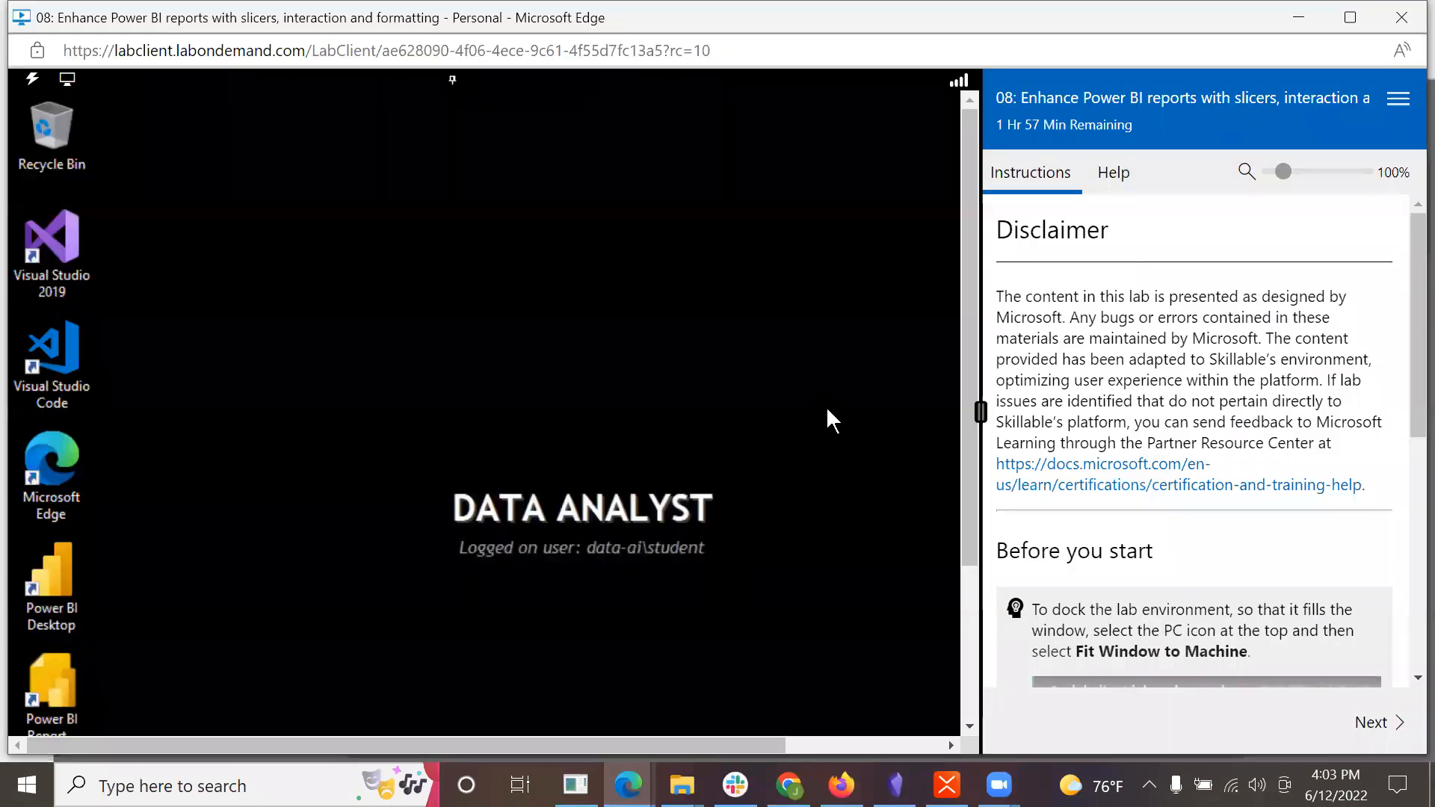
pyautogui.scroll(-3, 1206, 568)
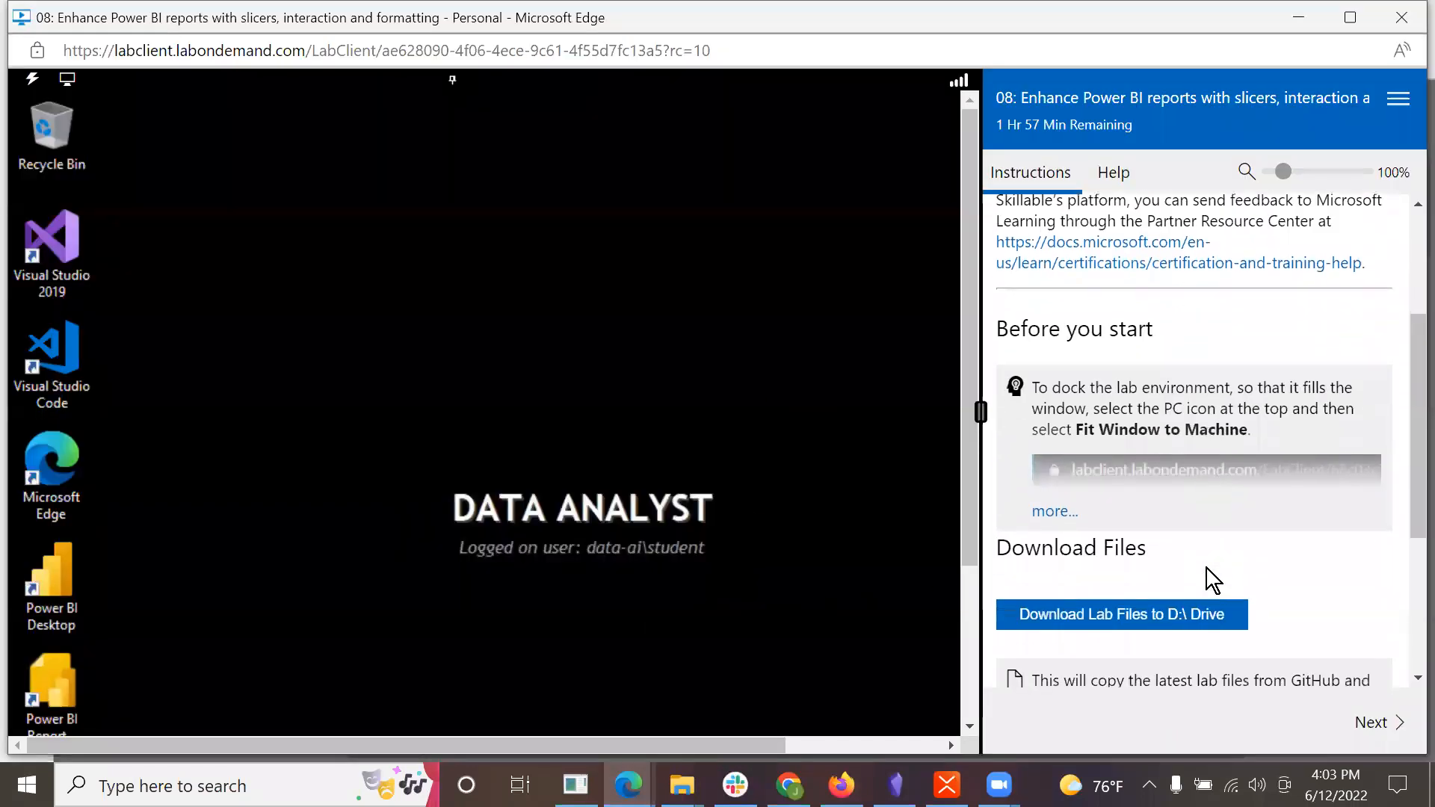
pyautogui.click(1158, 613)
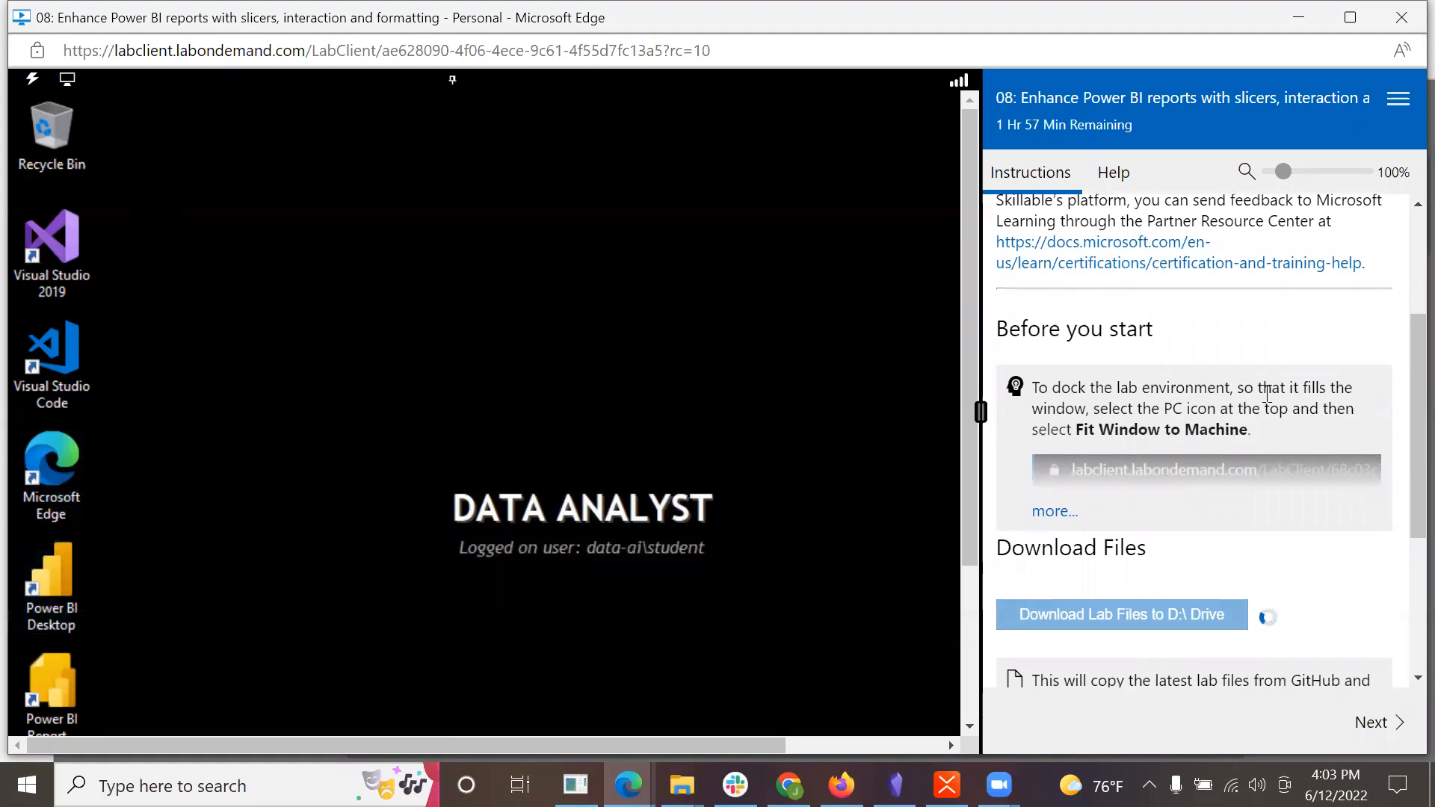
# Step: Dock the lab's virtual machine display using Fit Window to Machine
pyautogui.scroll(2, 1260, 421)
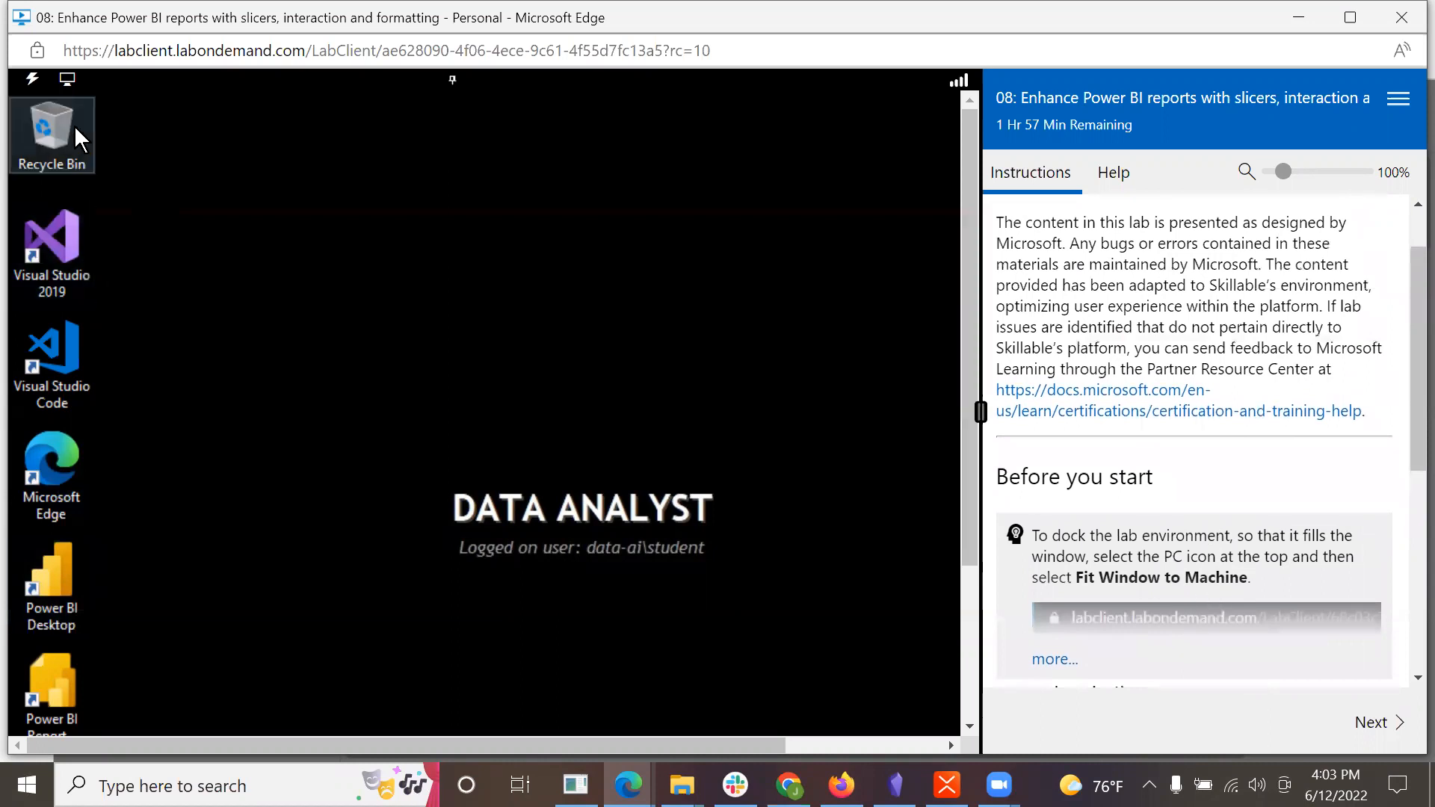
pyautogui.click(72, 87)
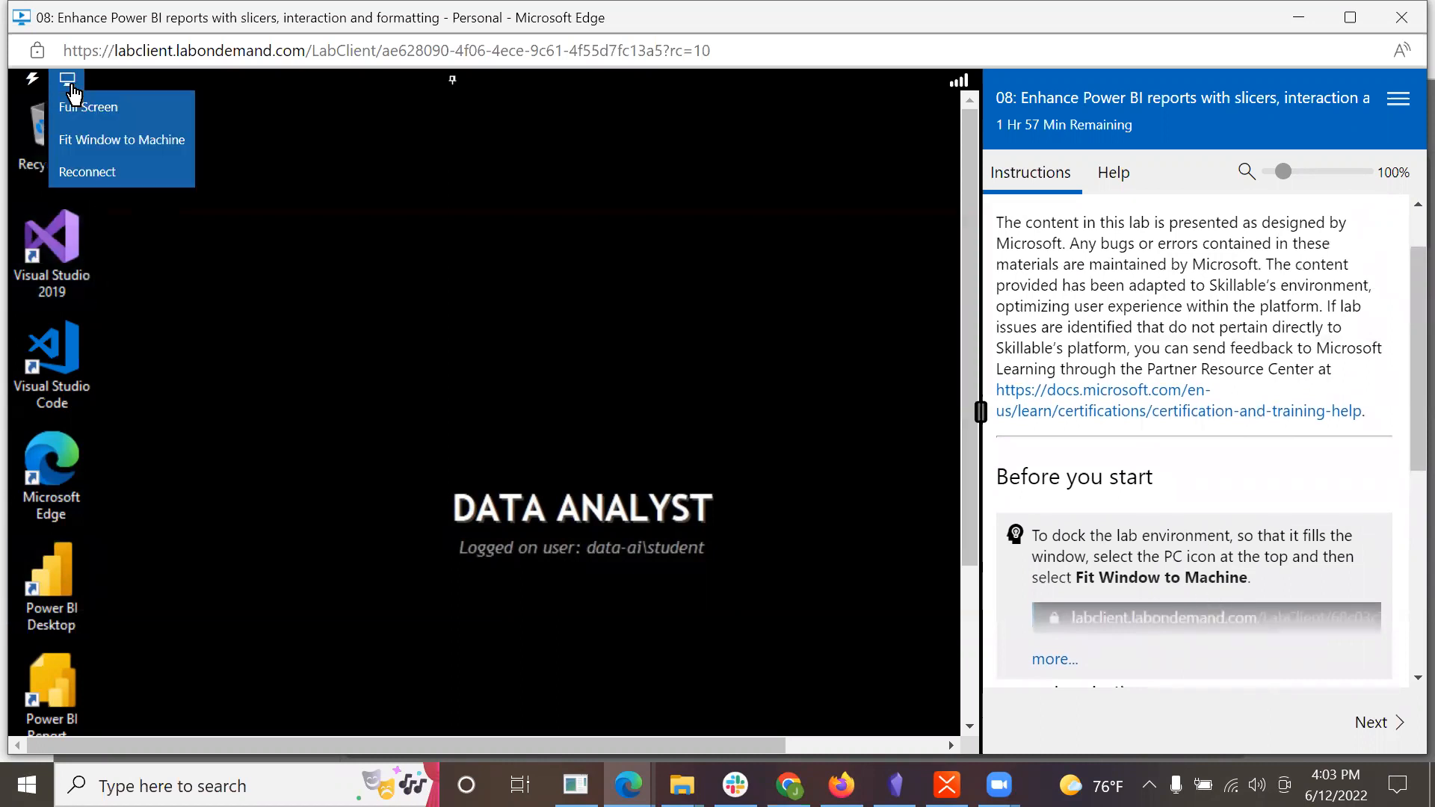
pyautogui.click(101, 148)
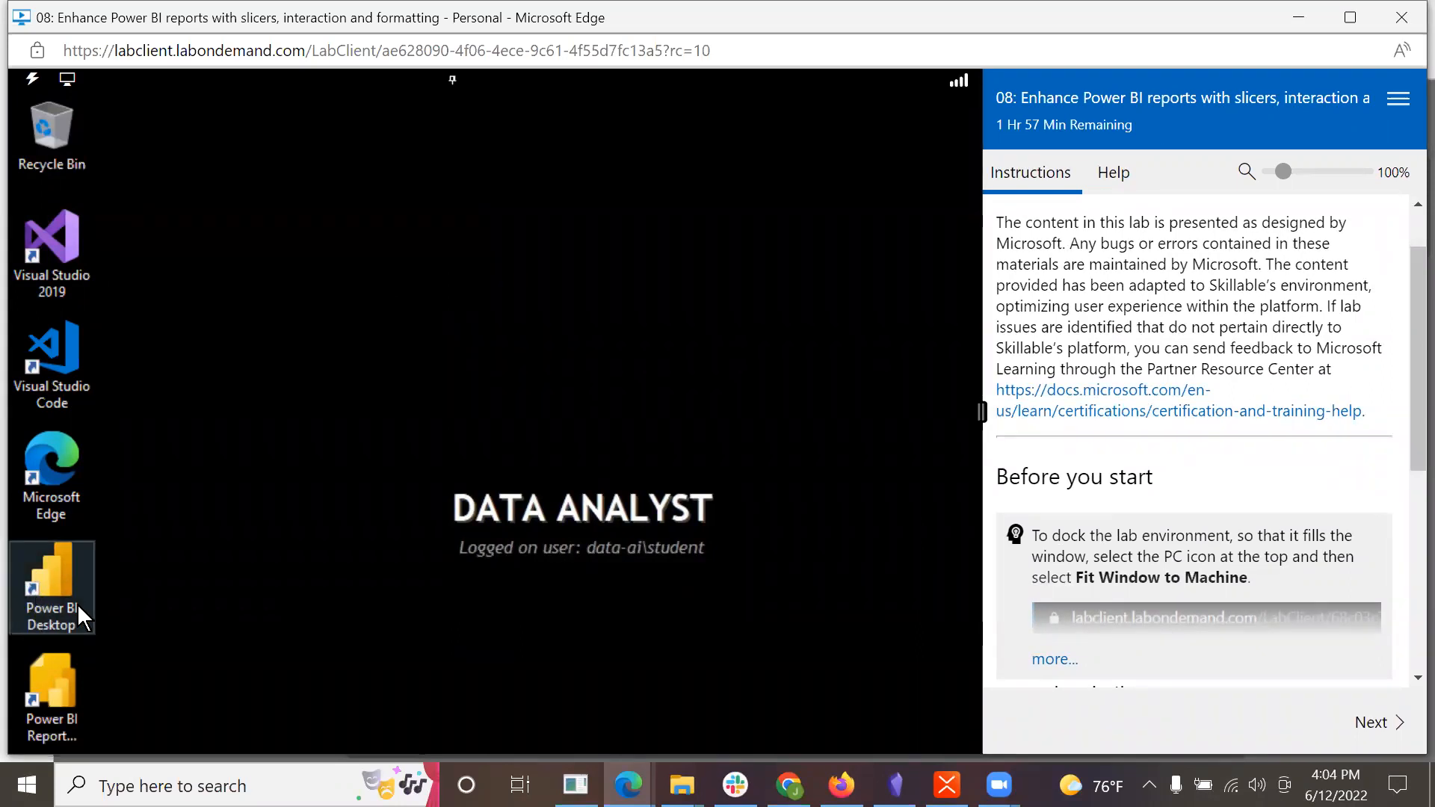
# Step: Launch Power BI Desktop in the lab machine and dismiss its start screen and e-mail address prompt
pyautogui.doubleClick(29, 589)
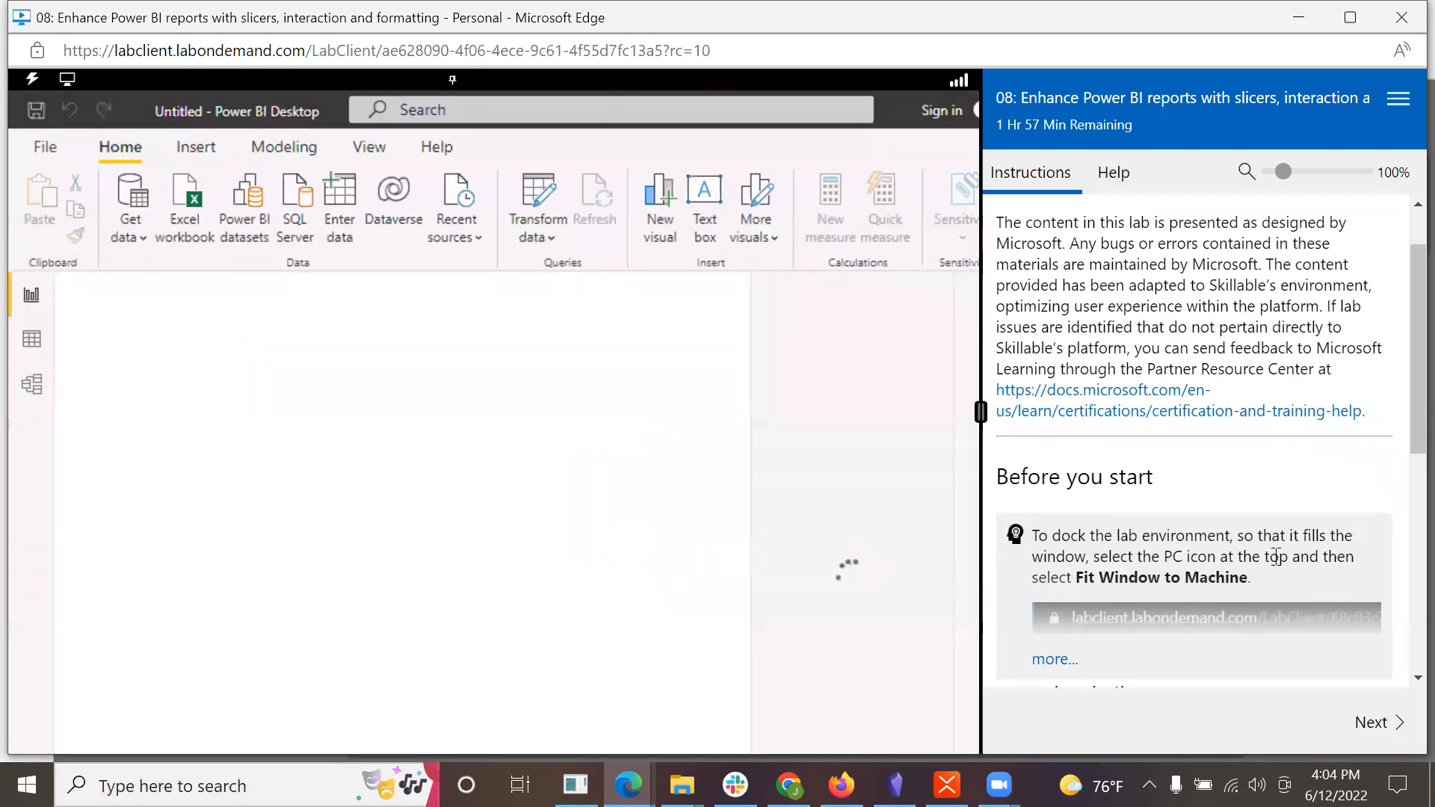
pyautogui.scroll(-1, 1275, 553)
pyautogui.scroll(-3, 1276, 554)
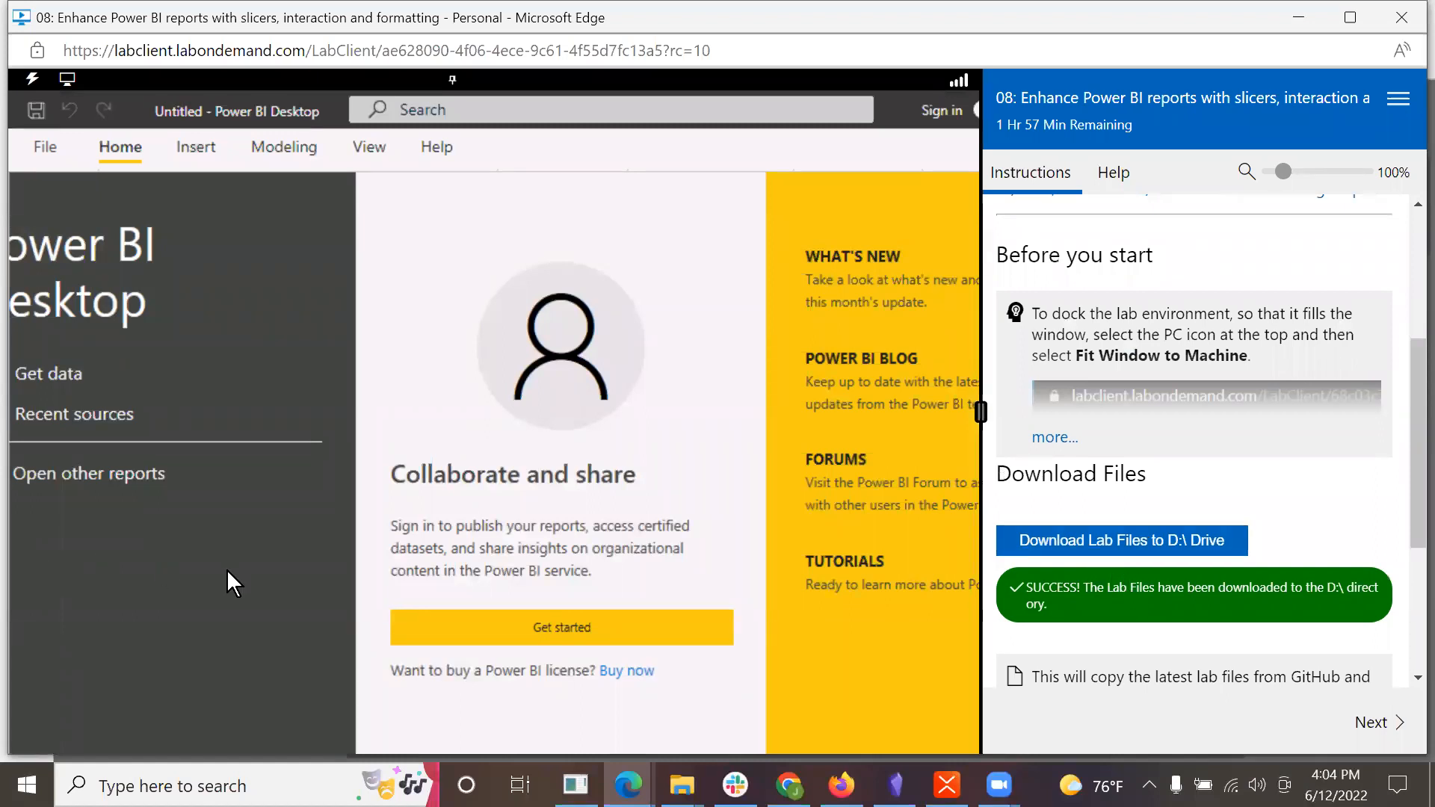
pyautogui.click(576, 634)
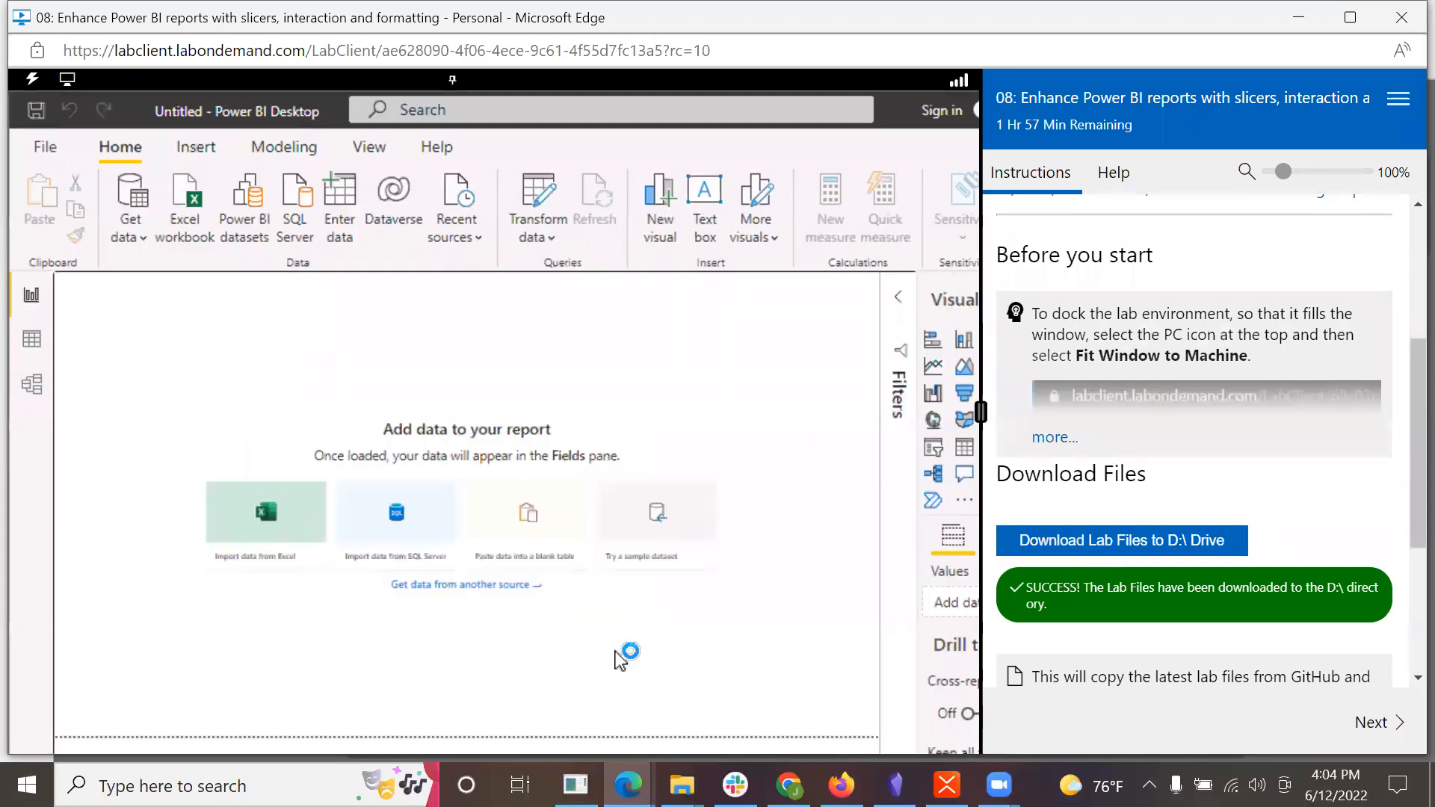
pyautogui.scroll(-5, 1144, 631)
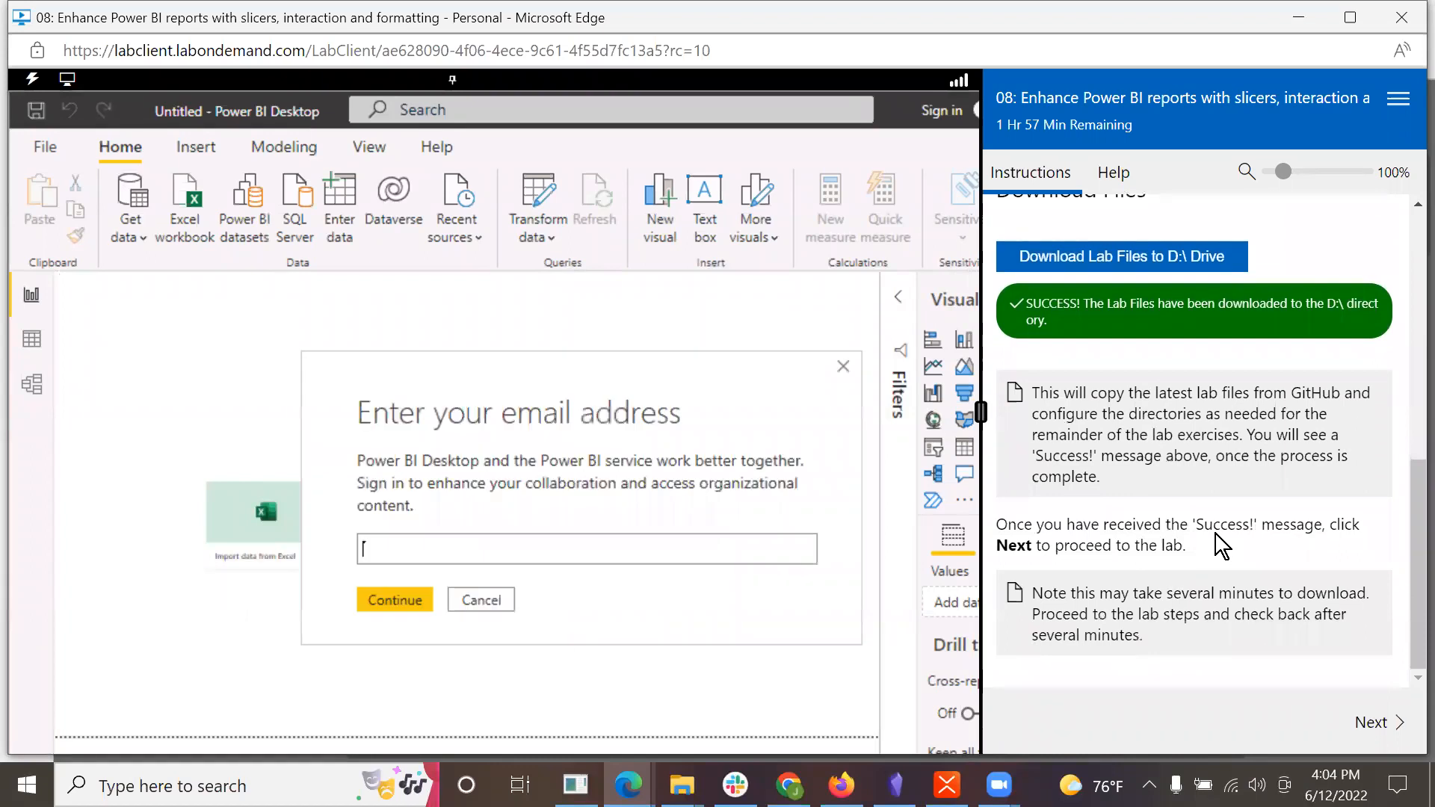
pyautogui.click(840, 367)
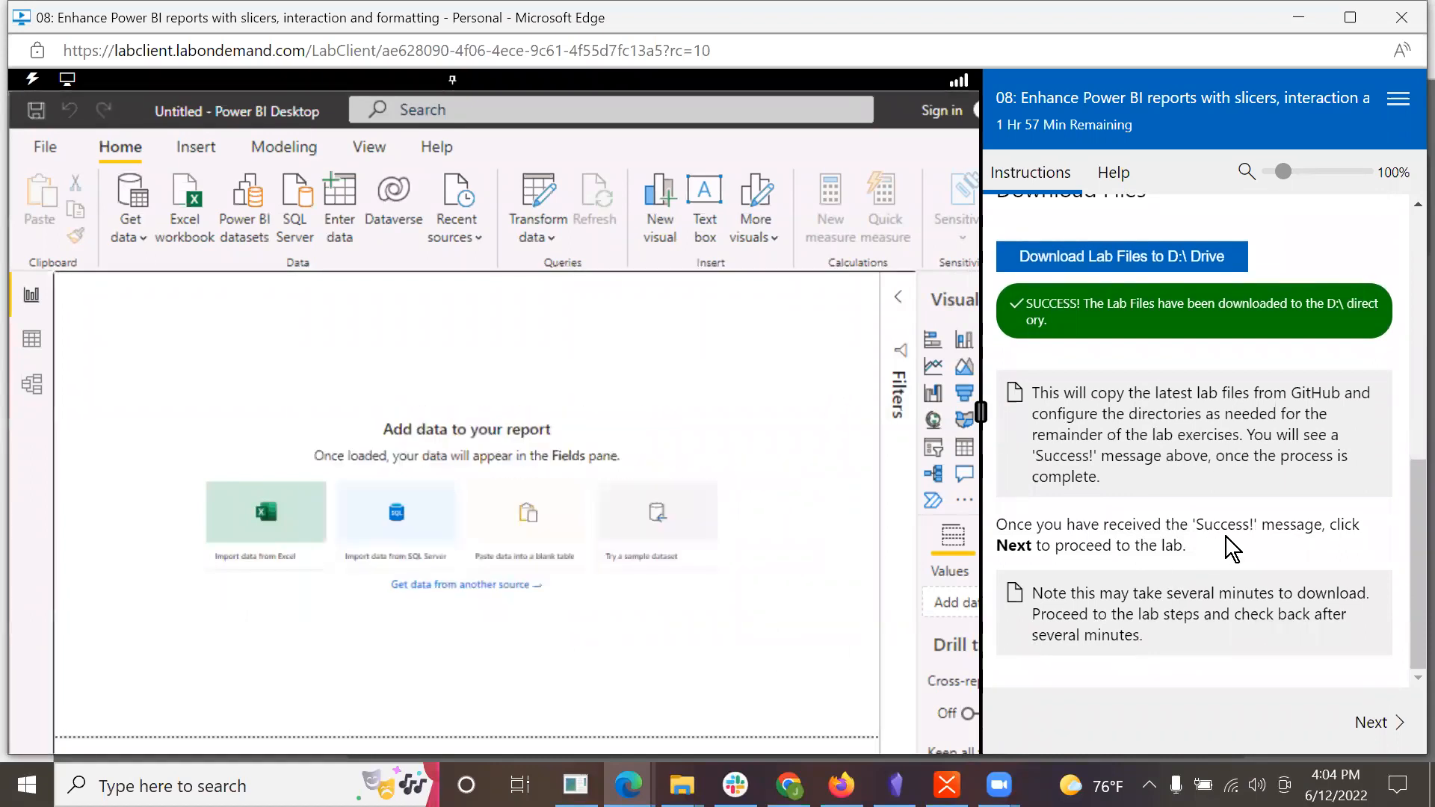
# Step: Advance to the Design a Report in Power BI Desktop, Part 2 instructions and read through to Task 2: Get started – Open report
pyautogui.click(1366, 719)
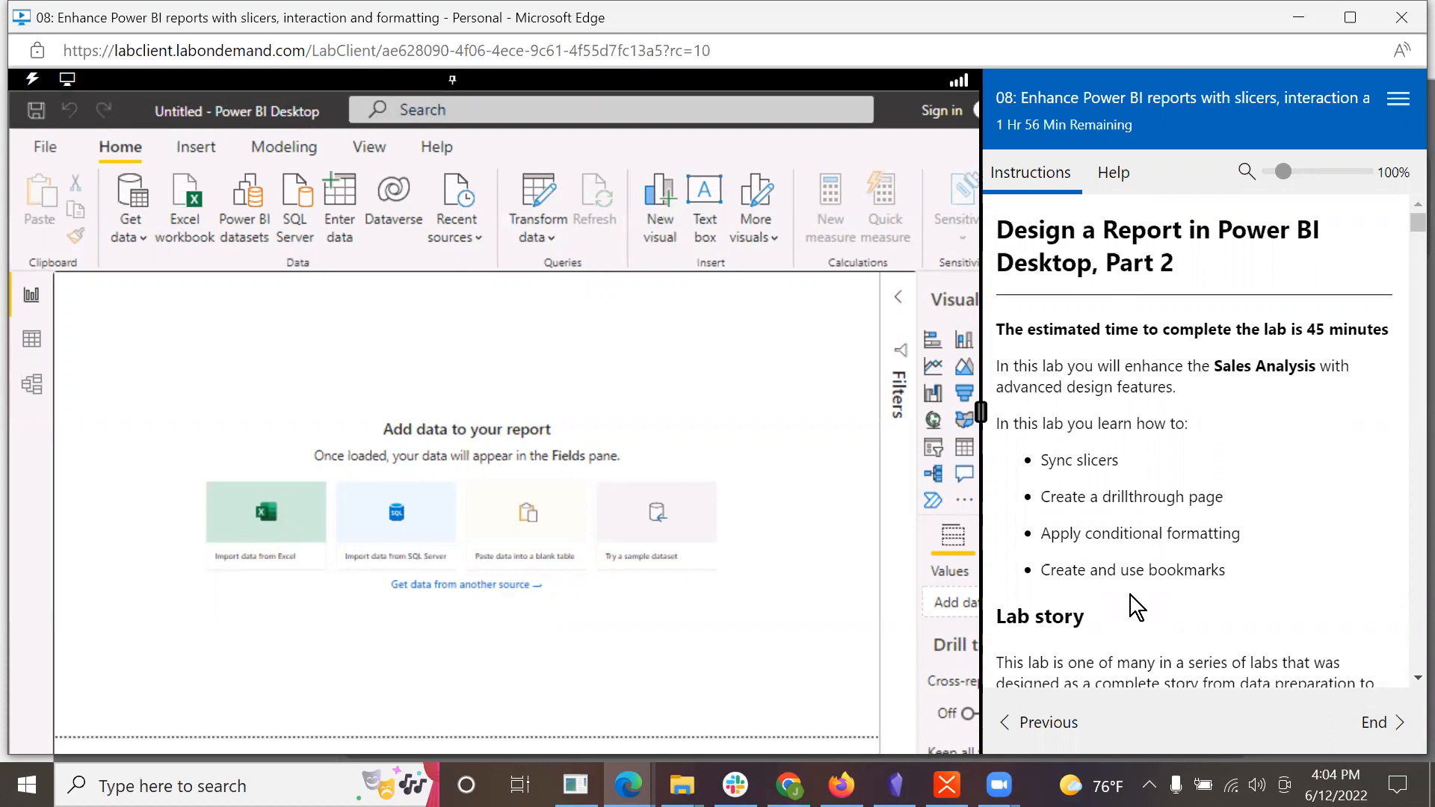
pyautogui.scroll(-2, 1234, 573)
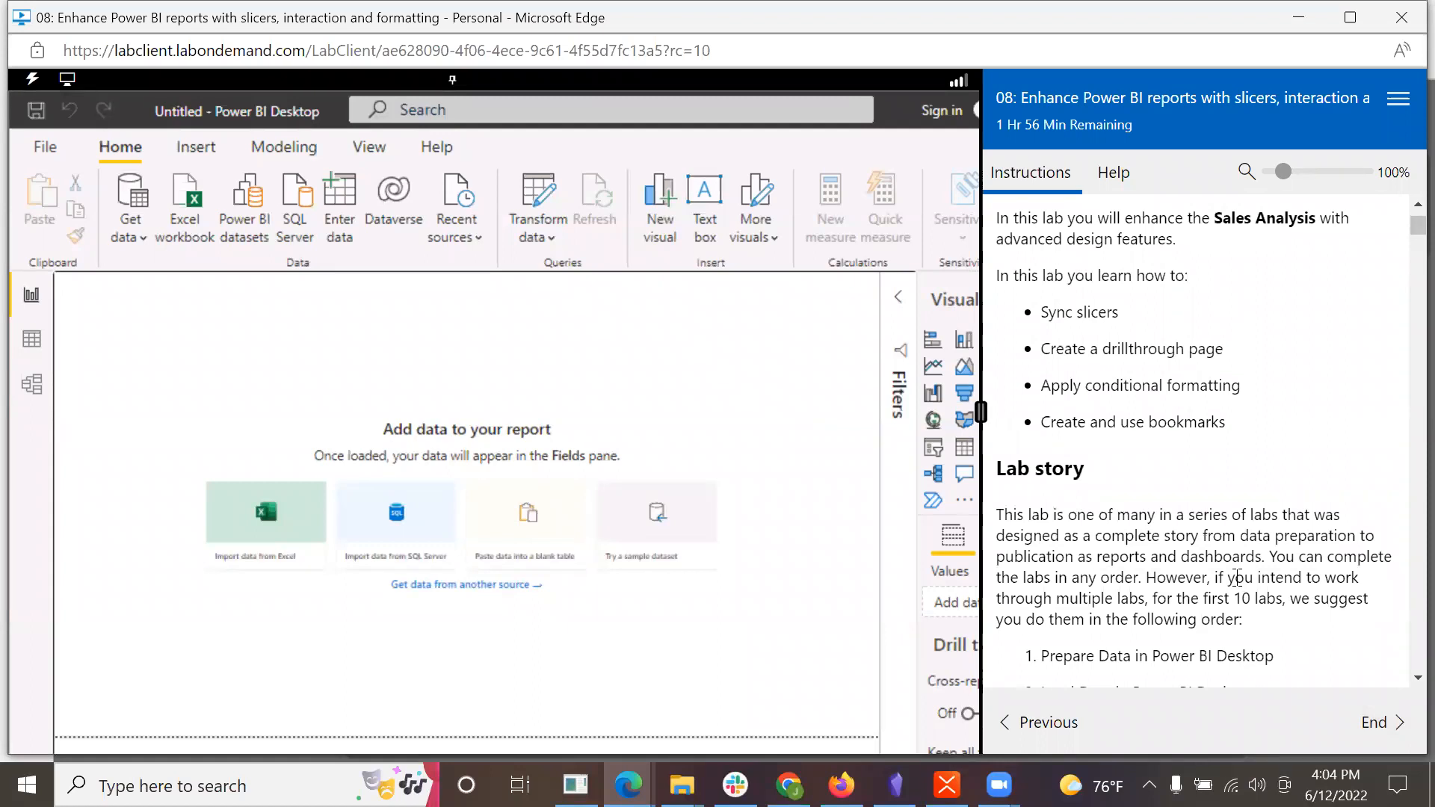
pyautogui.scroll(-5, 1163, 592)
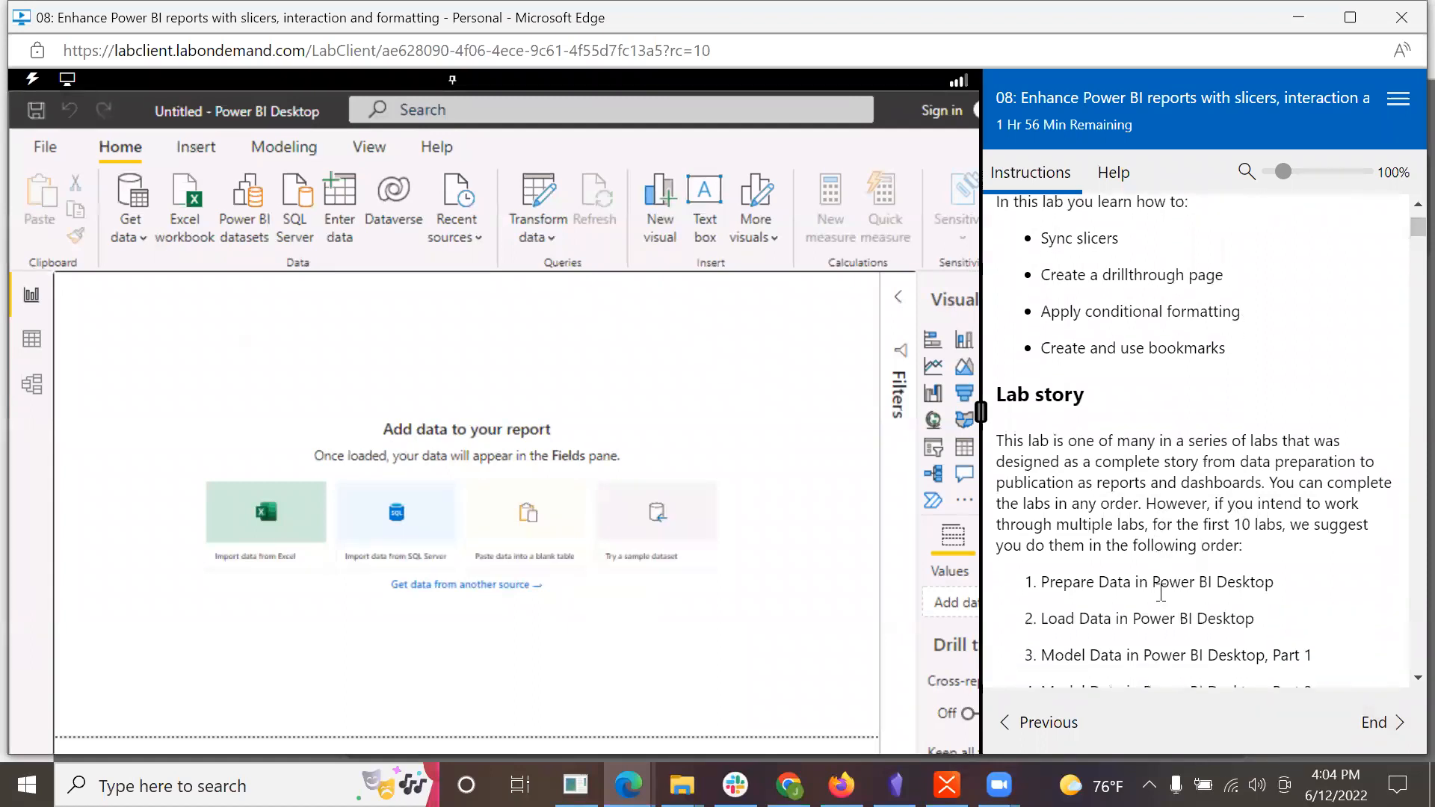
pyautogui.scroll(-2, 1160, 593)
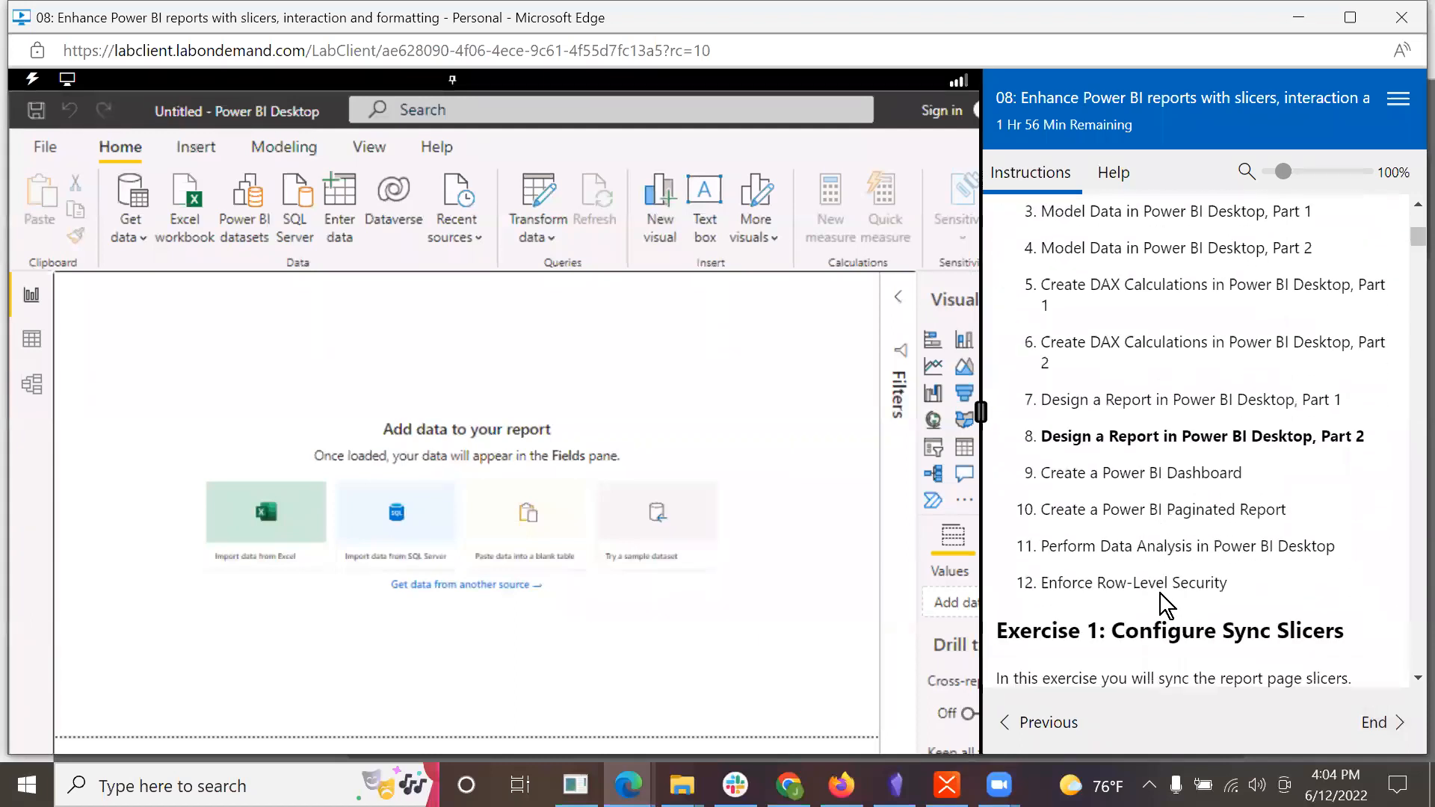
pyautogui.scroll(-2, 1221, 546)
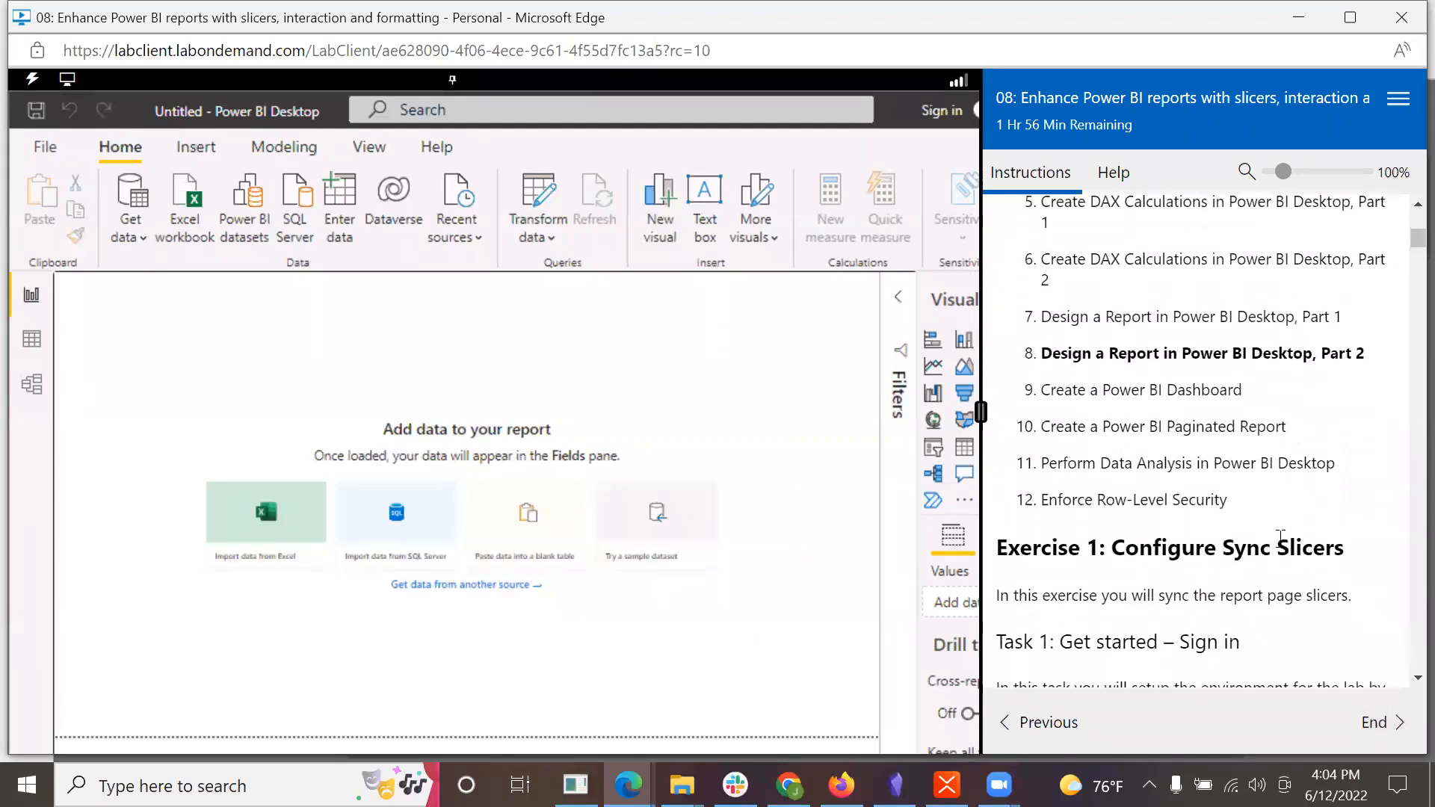
pyautogui.scroll(-3, 1282, 540)
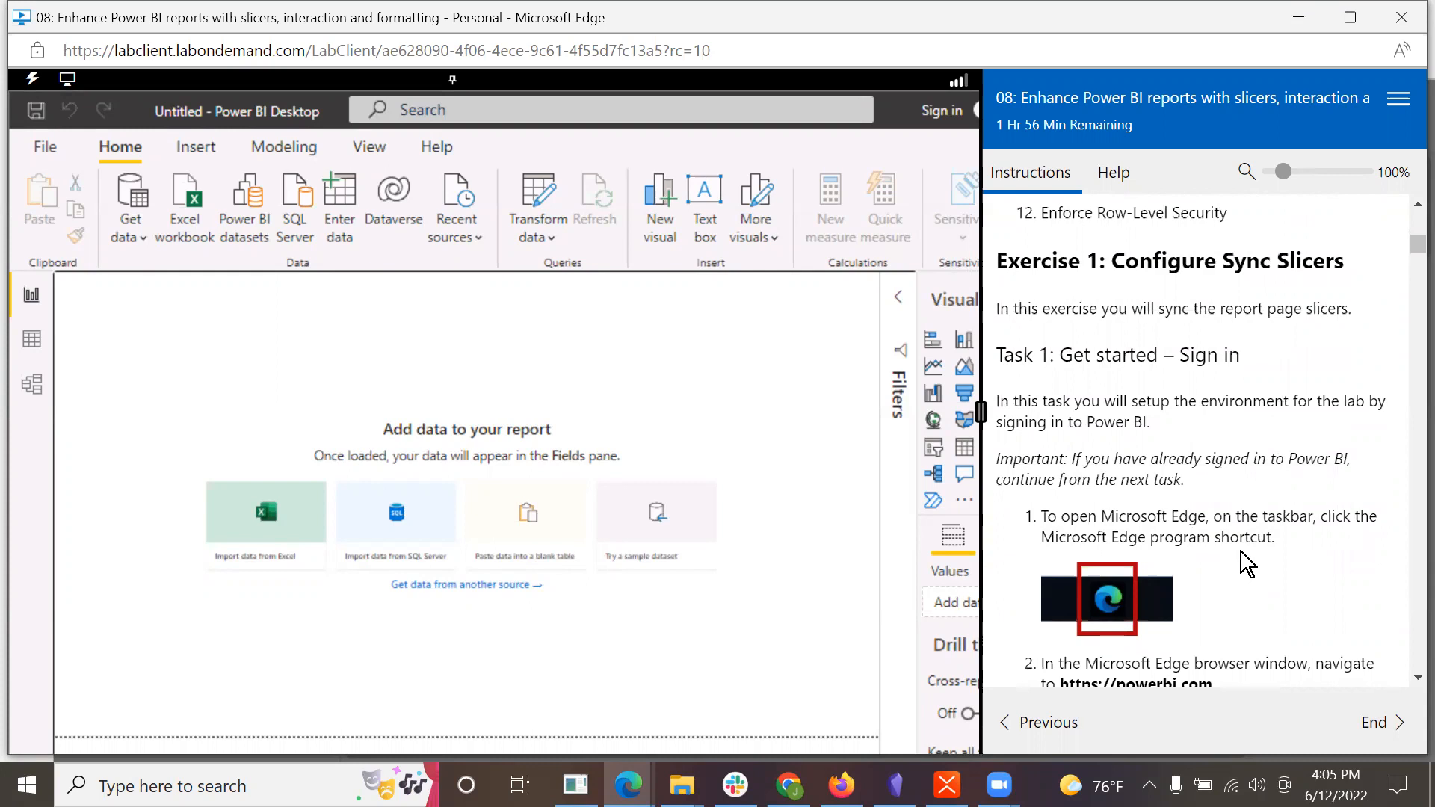
pyautogui.scroll(-6, 1235, 577)
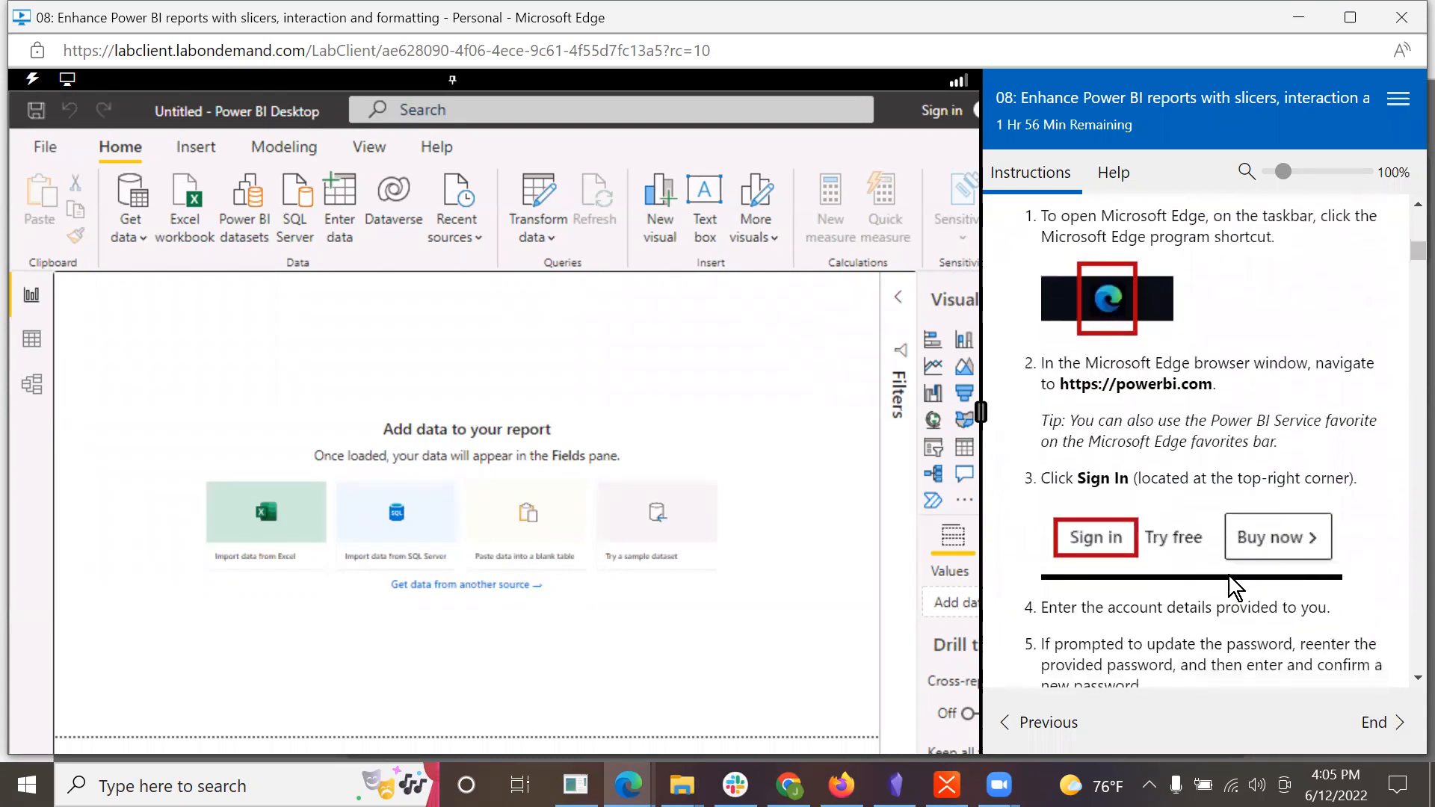
pyautogui.scroll(-3, 1229, 575)
pyautogui.scroll(6, 1229, 576)
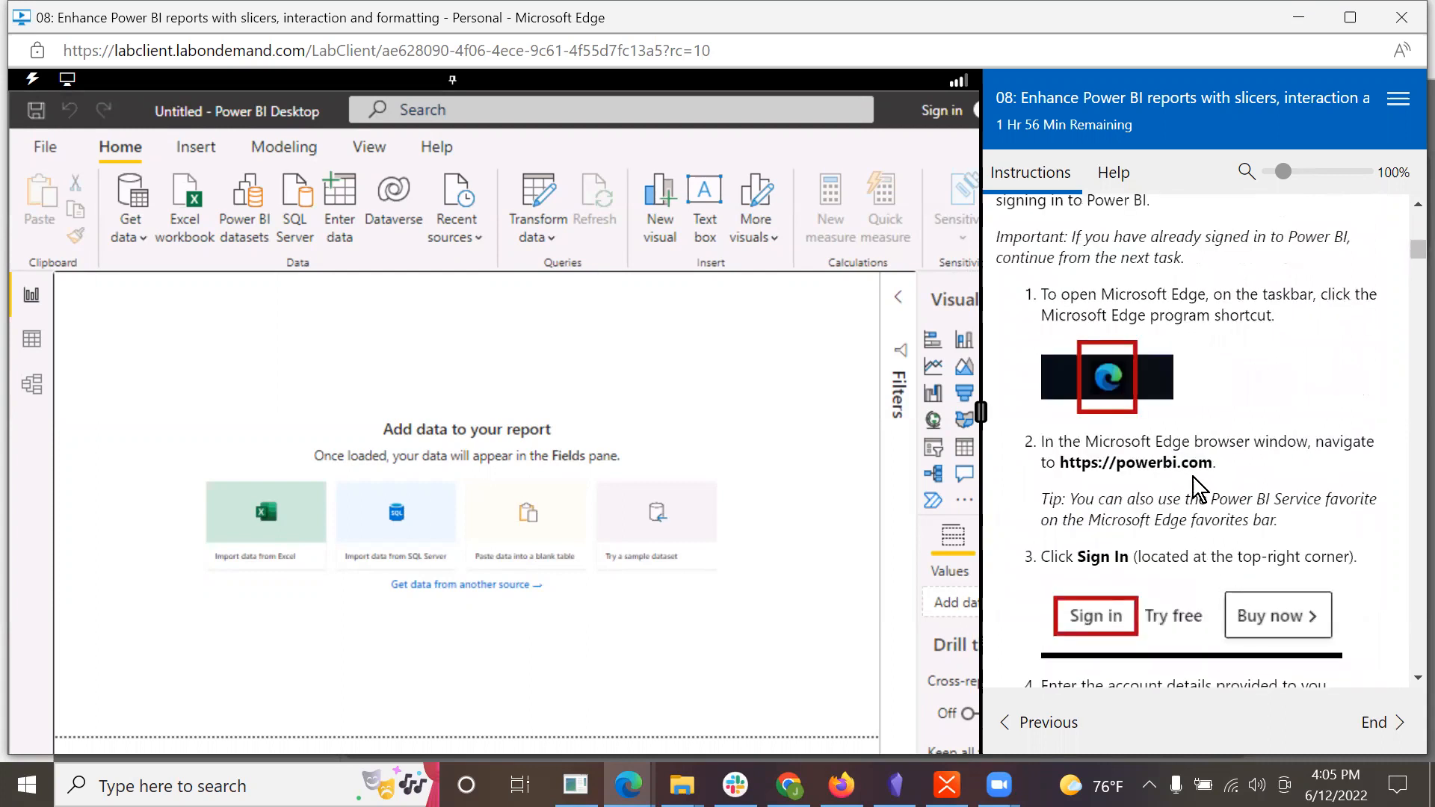
pyautogui.scroll(-9, 1186, 477)
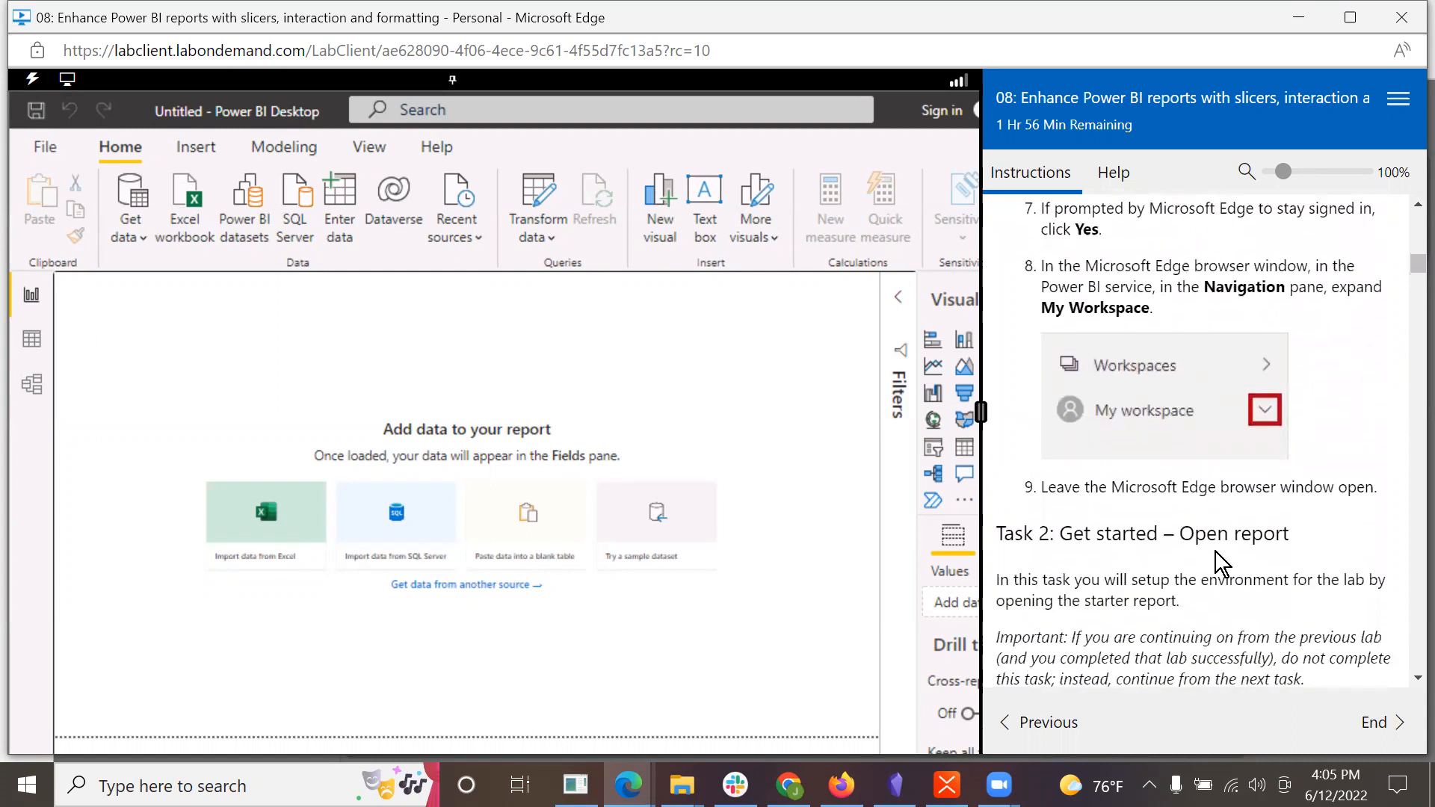
pyautogui.scroll(-4, 1215, 552)
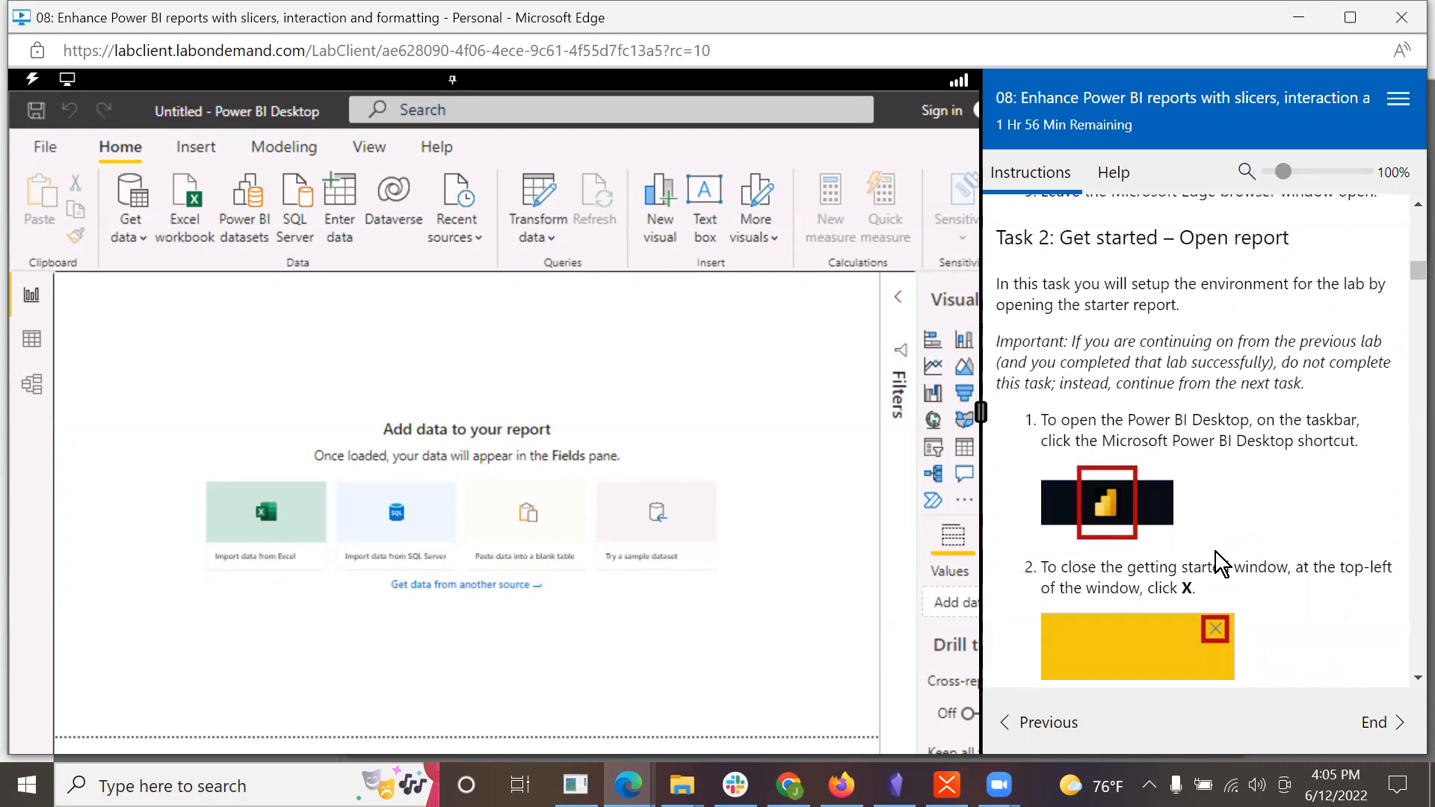
pyautogui.click(50, 152)
pyautogui.scroll(-3, 1331, 607)
pyautogui.scroll(-3, 1332, 606)
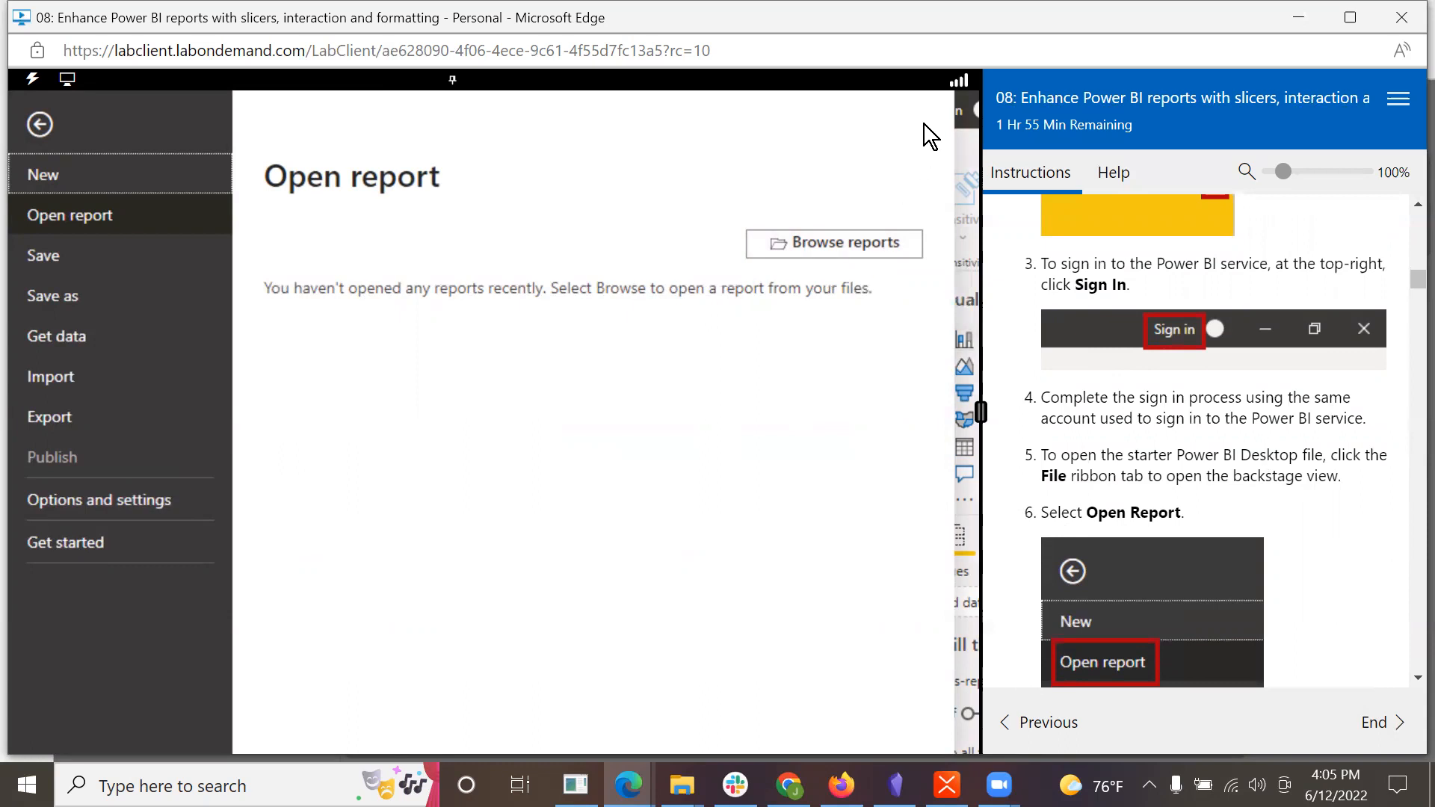
pyautogui.press('Escape')
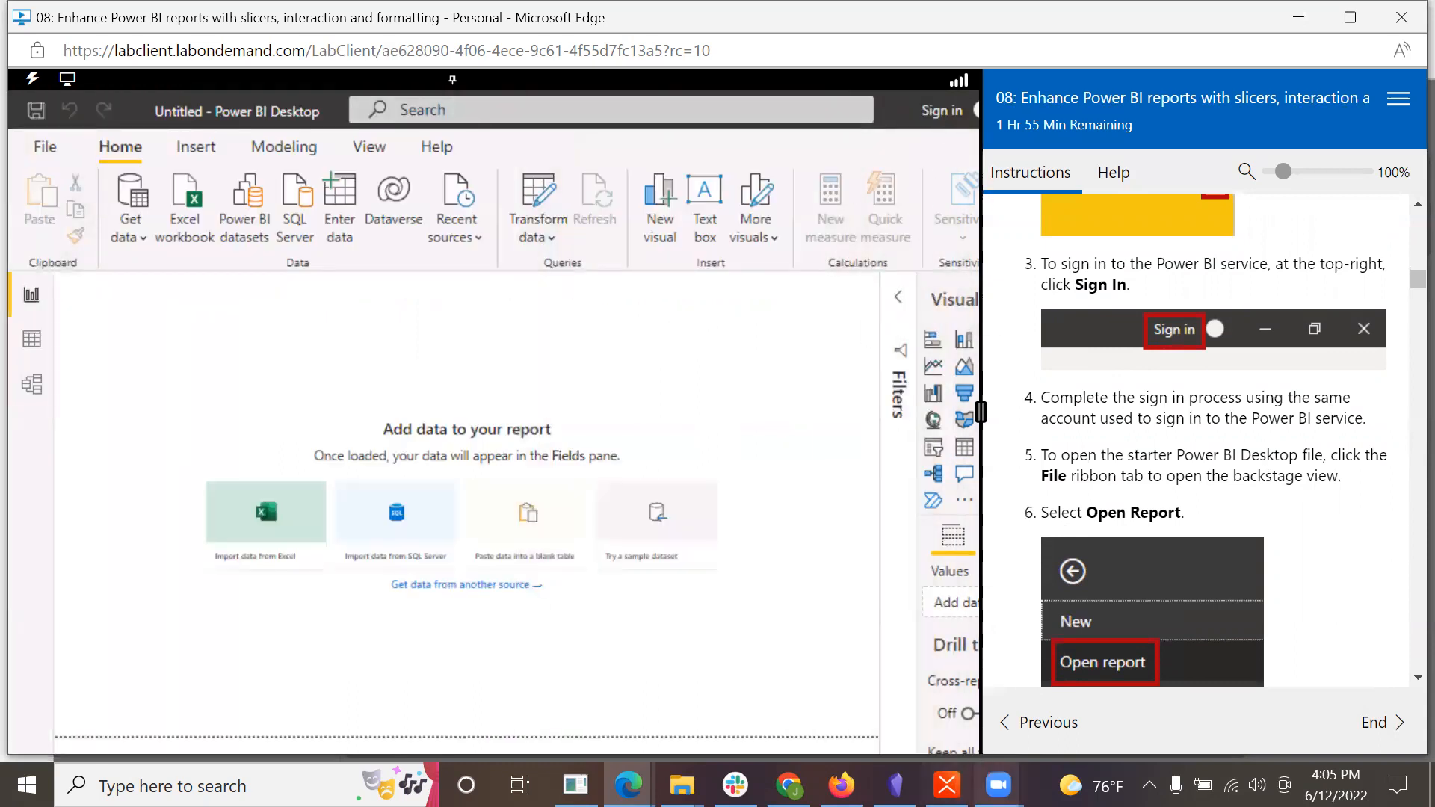
pyautogui.click(999, 785)
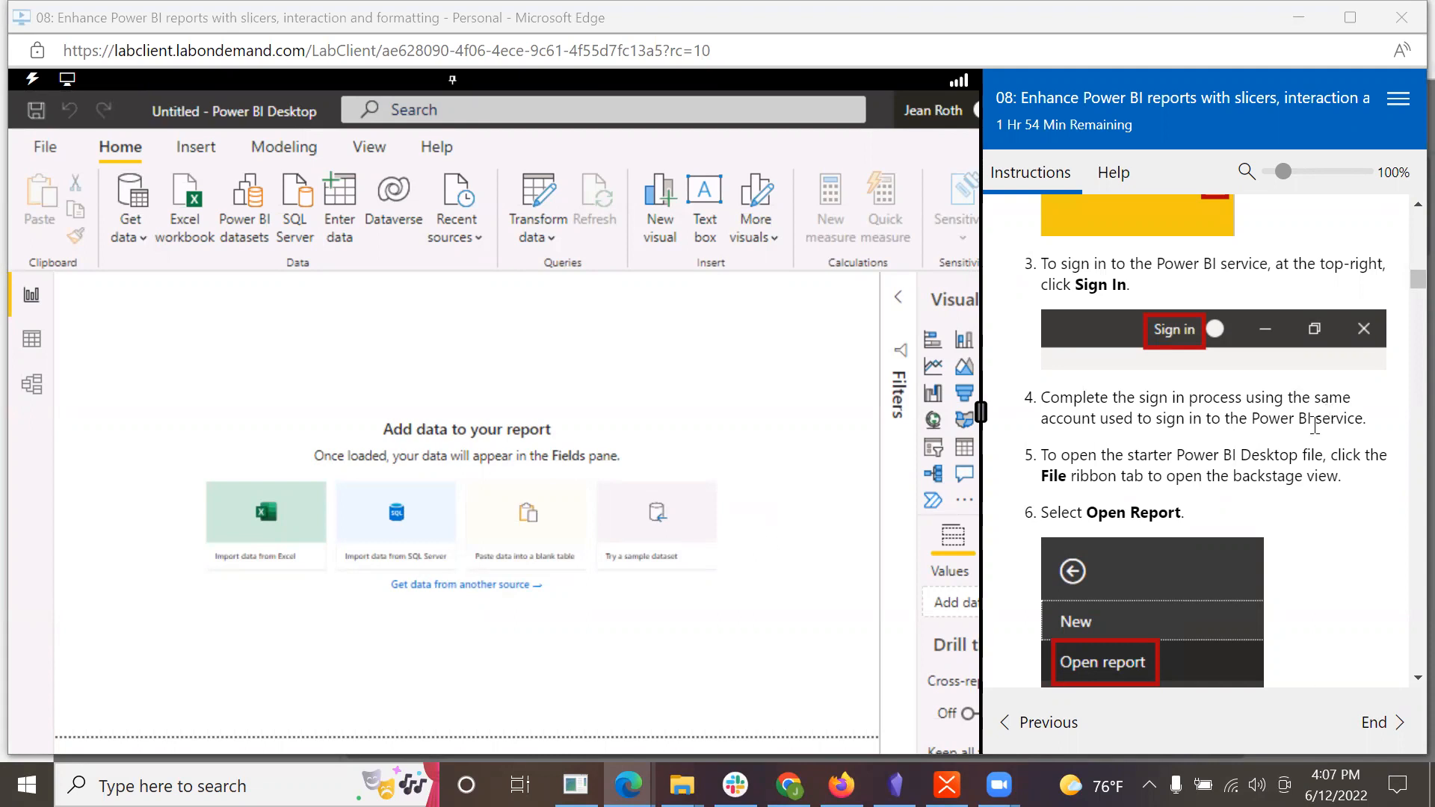
# Step: Review the Task 2 instructions for the starter report and bring up the file browser for opening an existing report
pyautogui.scroll(-6, 1275, 469)
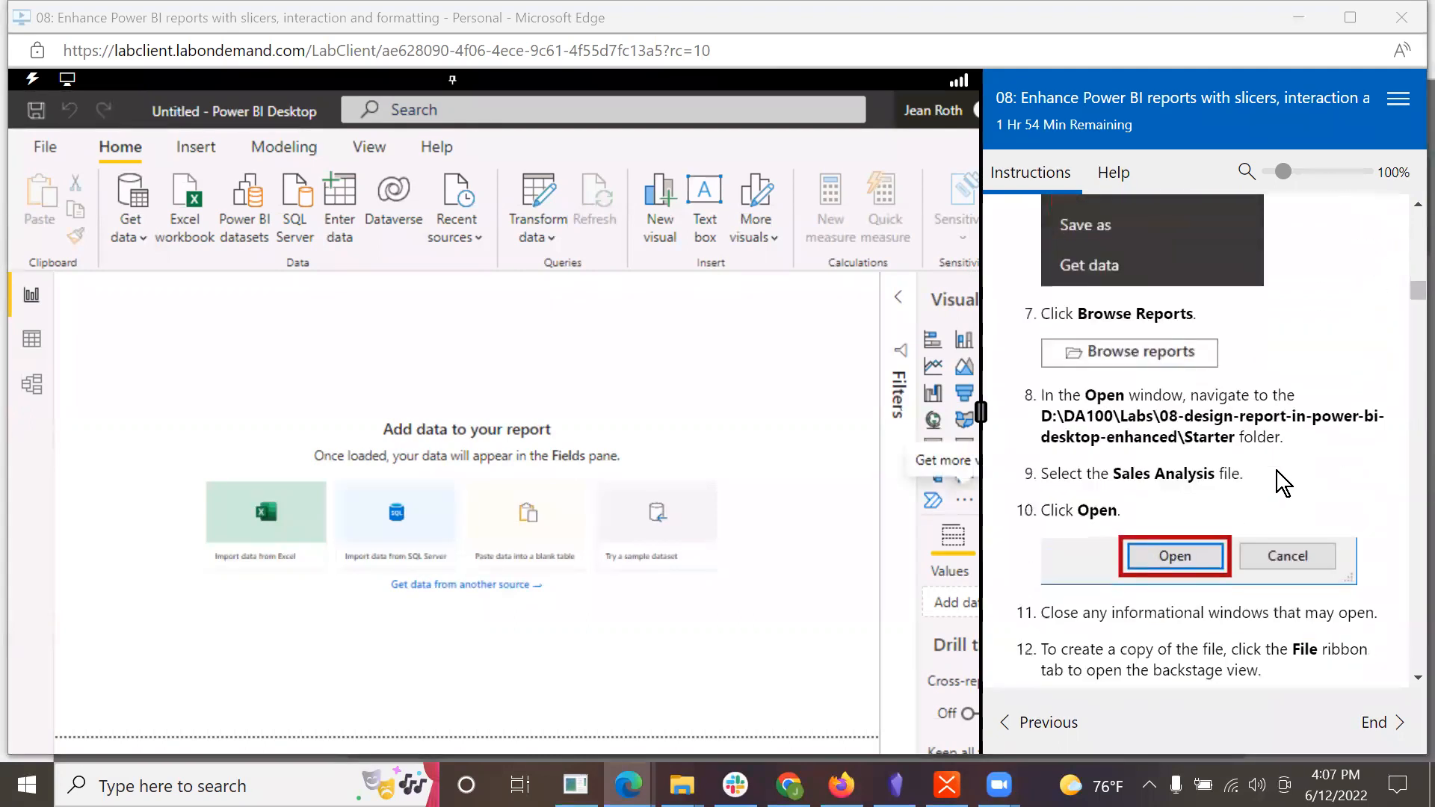
pyautogui.scroll(3, 1276, 471)
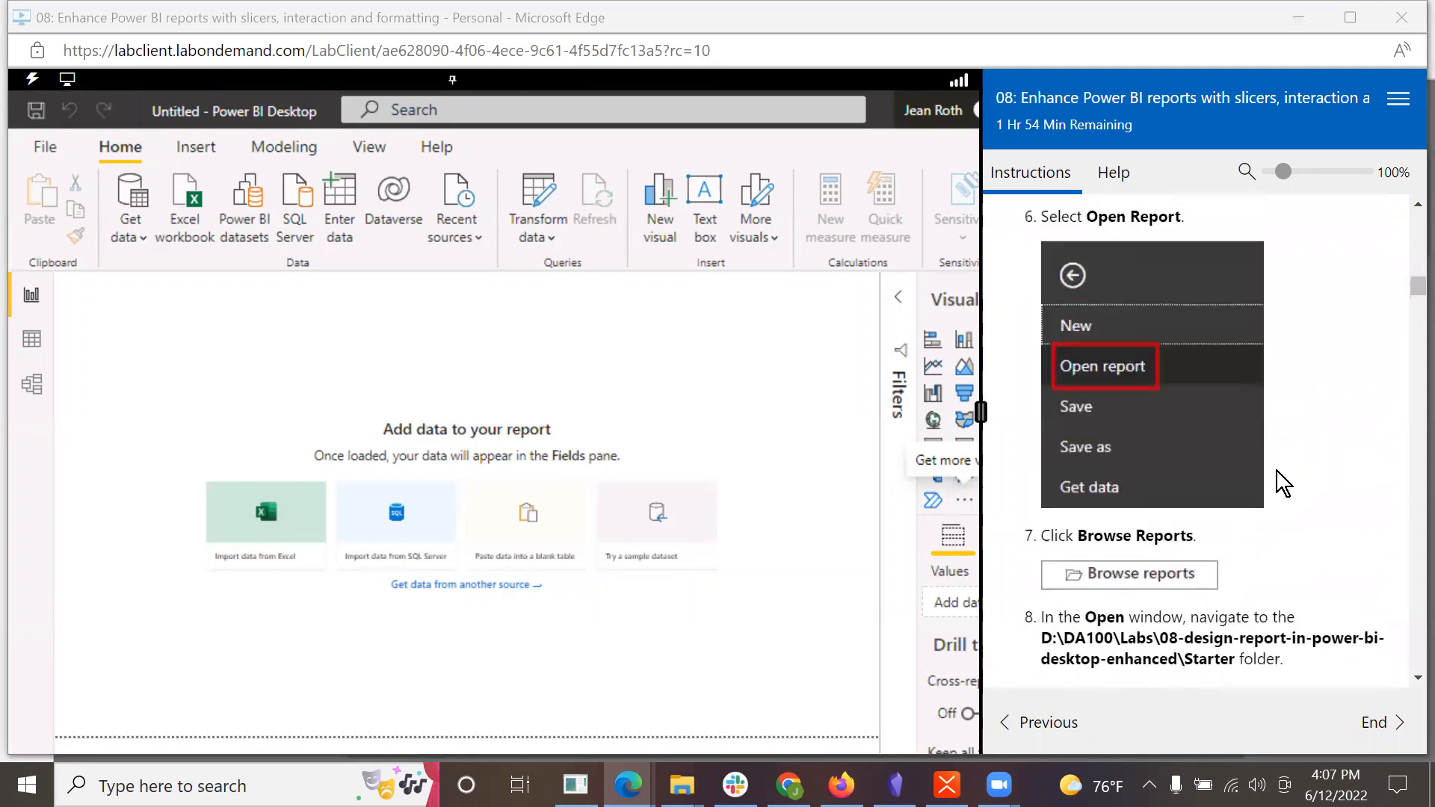
pyautogui.scroll(5, 1276, 471)
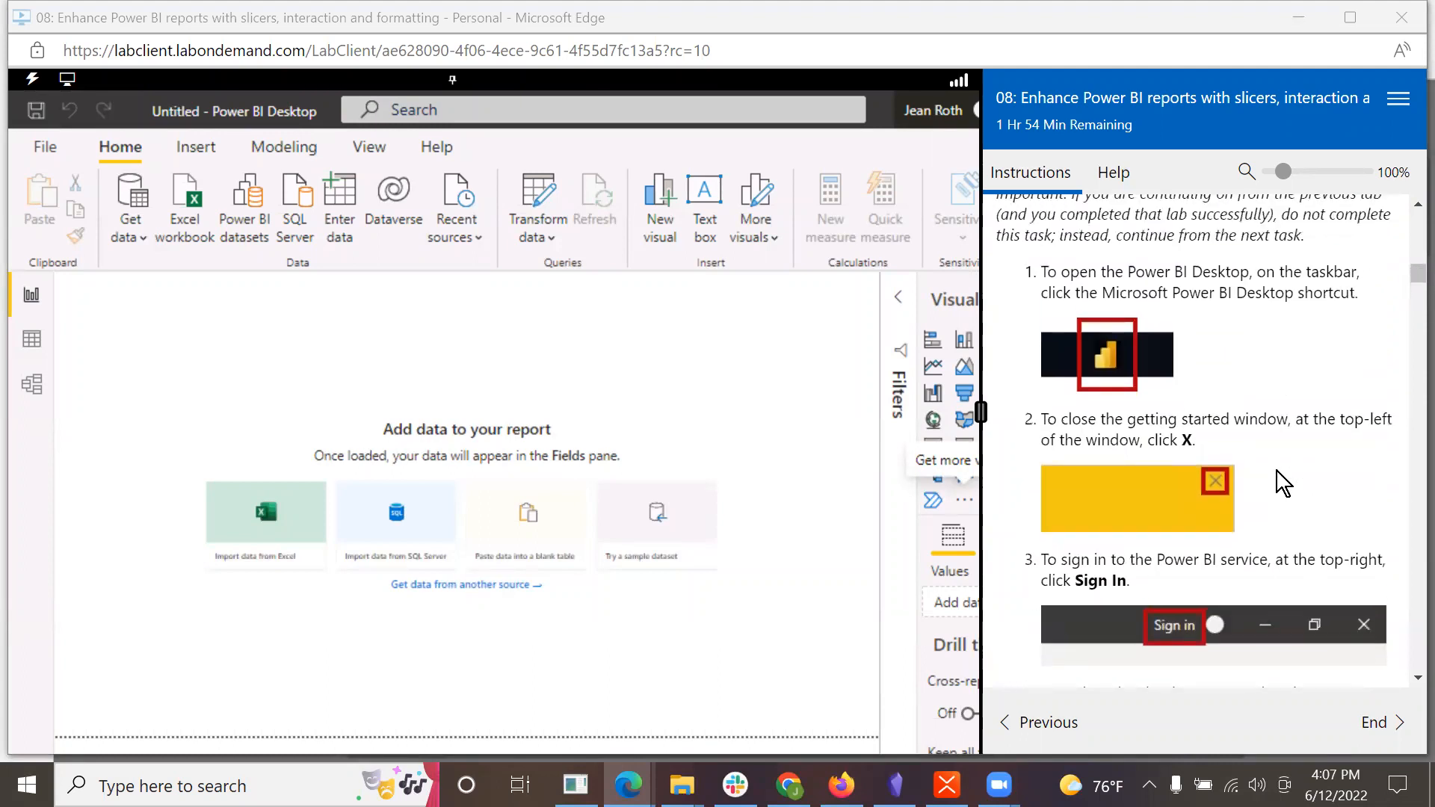
pyautogui.scroll(-5, 1277, 471)
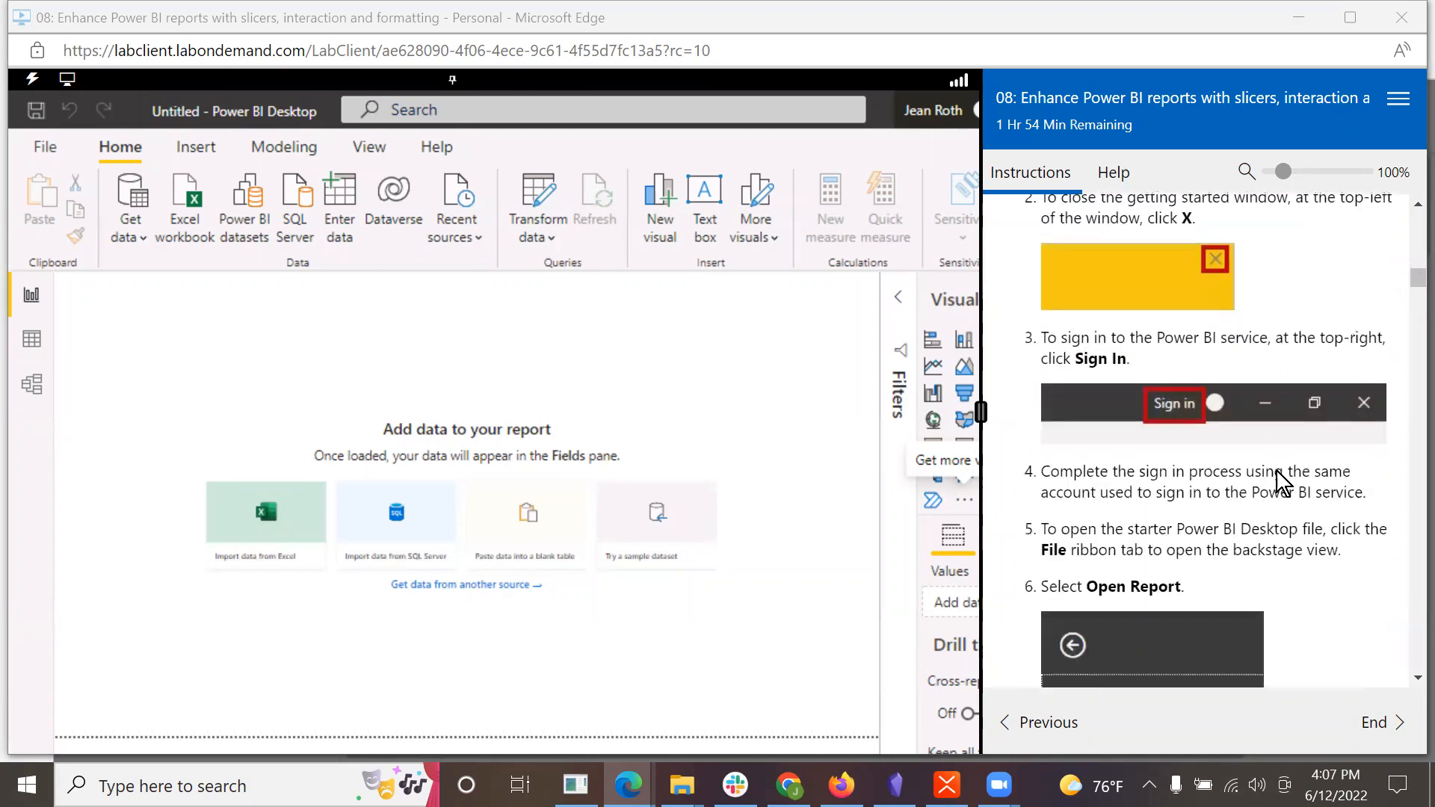
pyautogui.scroll(-3, 1277, 471)
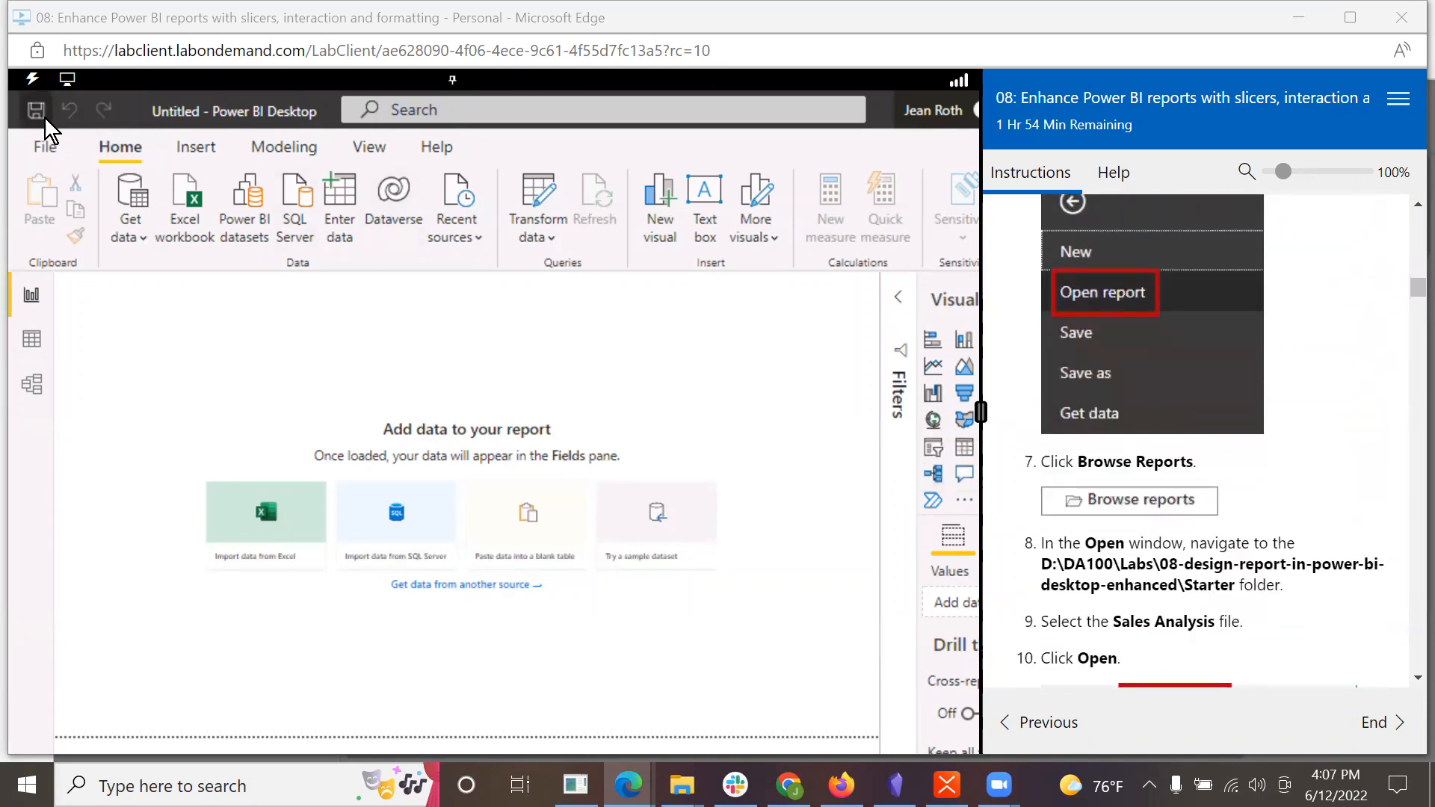
pyautogui.click(47, 145)
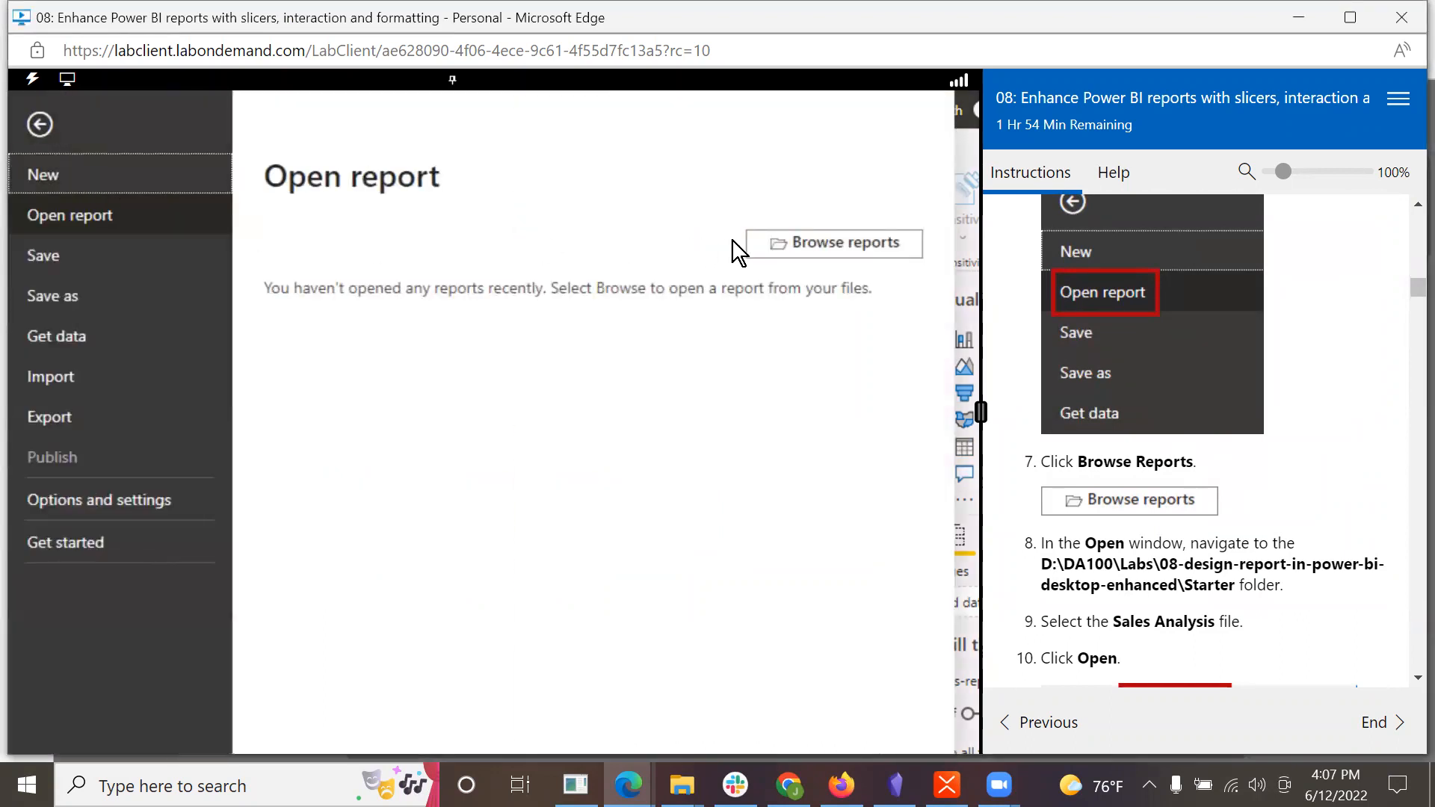
pyautogui.click(767, 249)
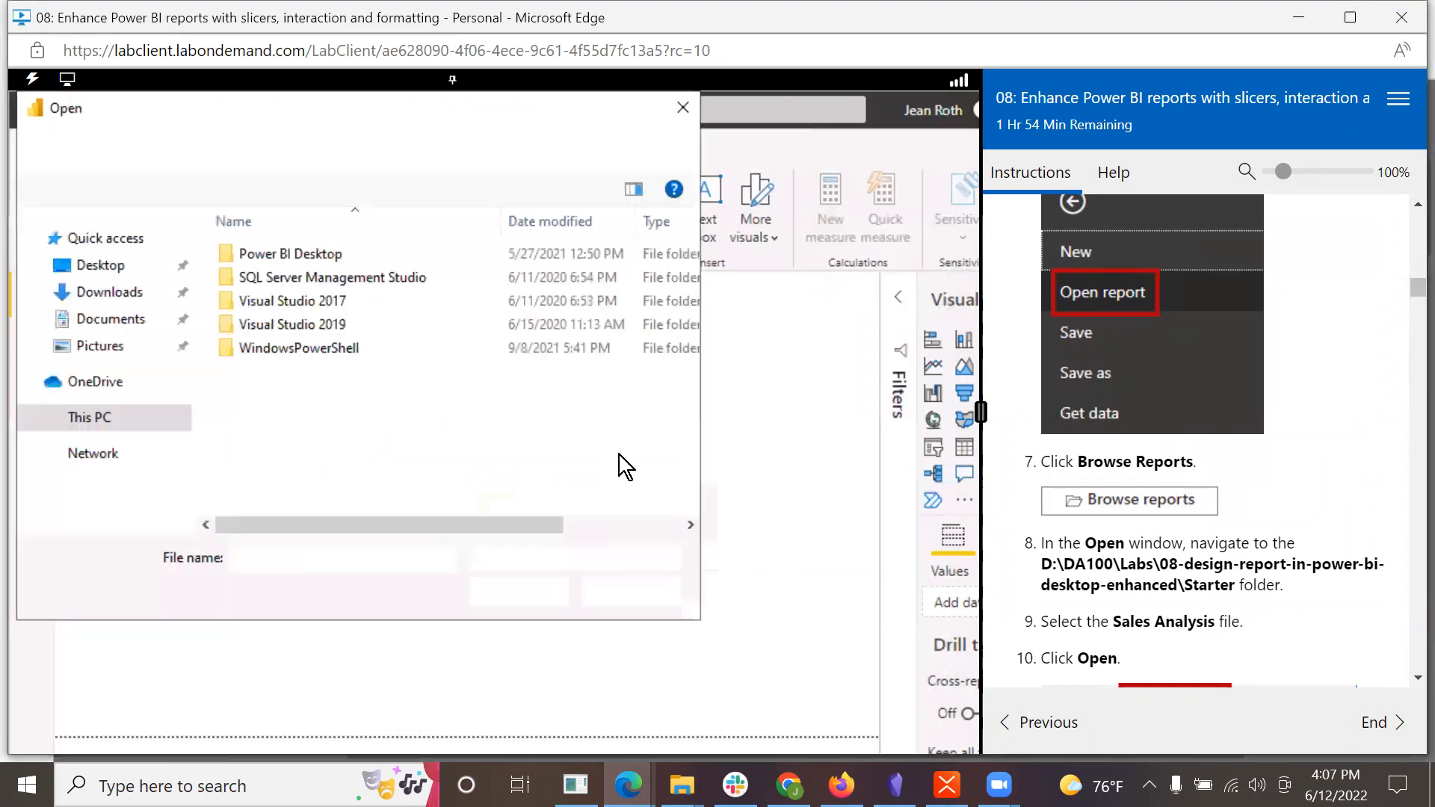
# Step: Navigate the file browser to the lab 08 design-report folder under D:\DA100\Labs
pyautogui.click(32, 417)
pyautogui.click(34, 421)
pyautogui.scroll(-2, 72, 493)
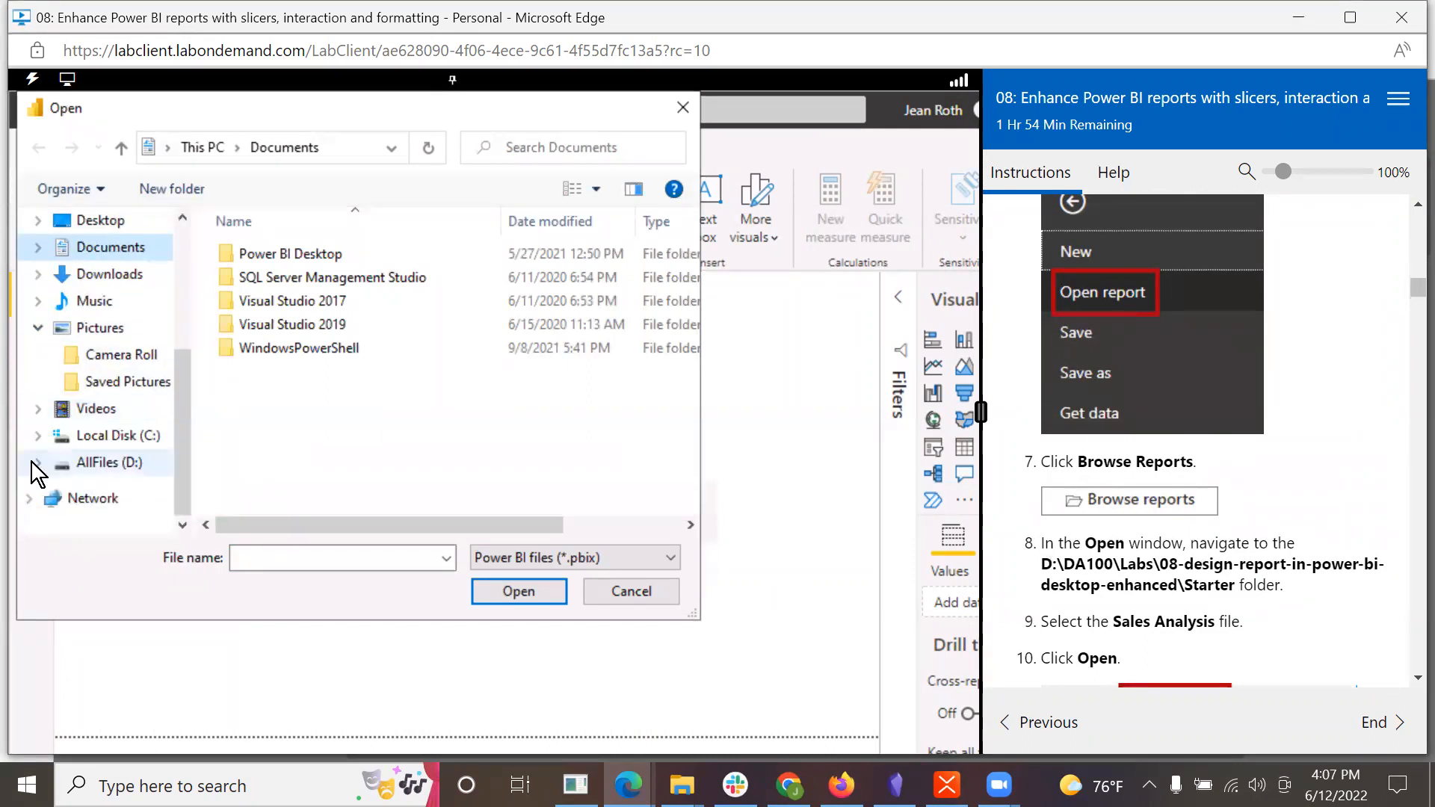
pyautogui.click(37, 462)
pyautogui.click(98, 489)
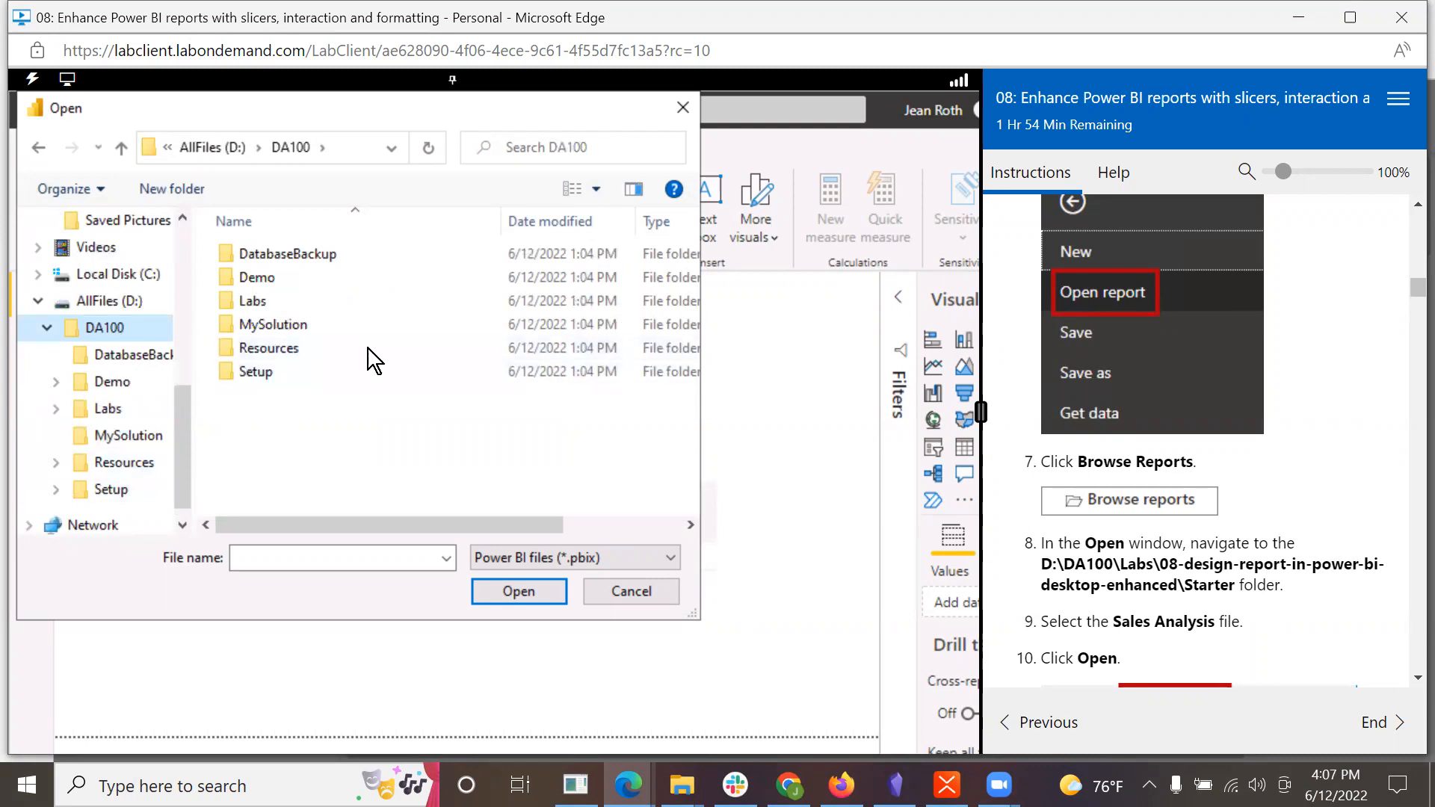
pyautogui.doubleClick(256, 303)
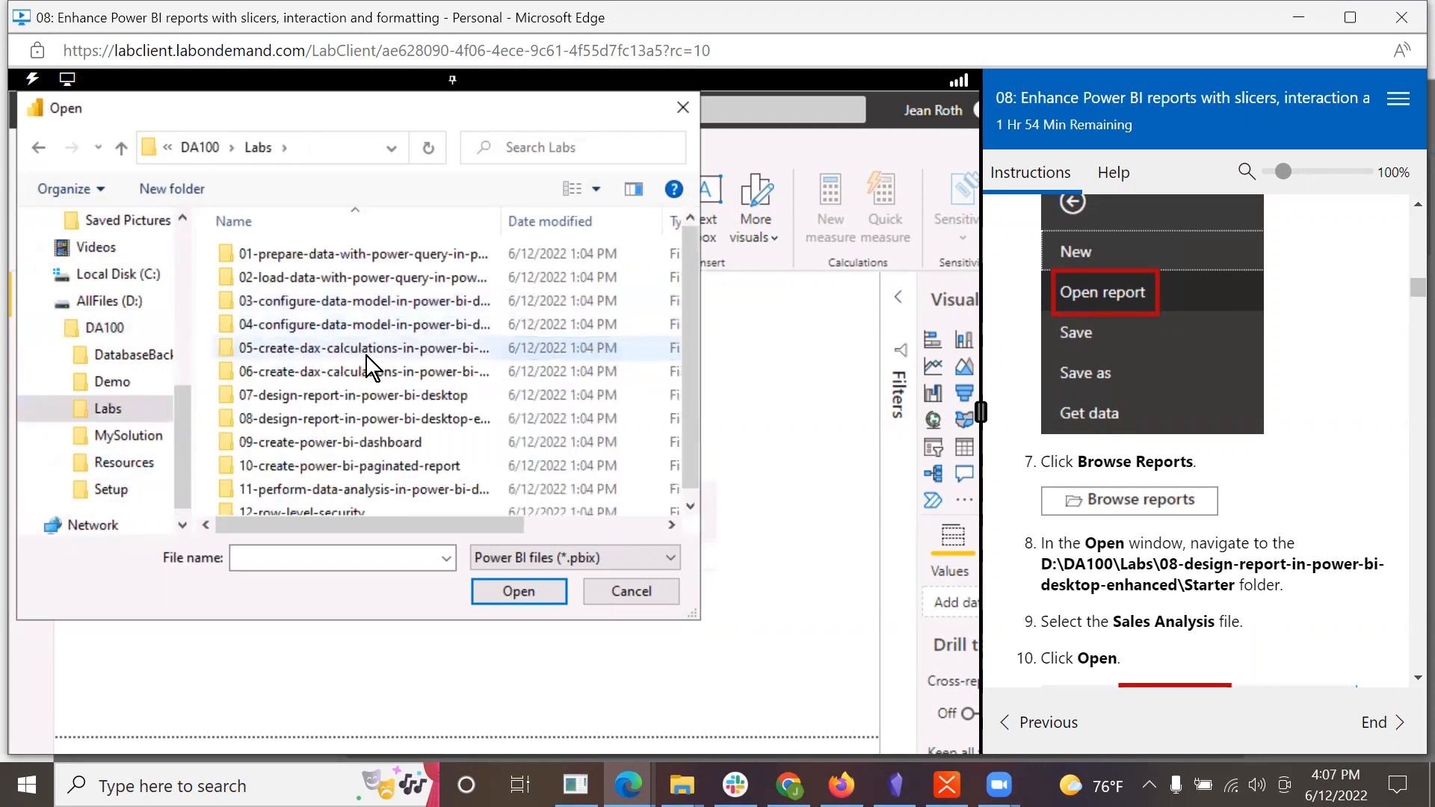
pyautogui.click(293, 419)
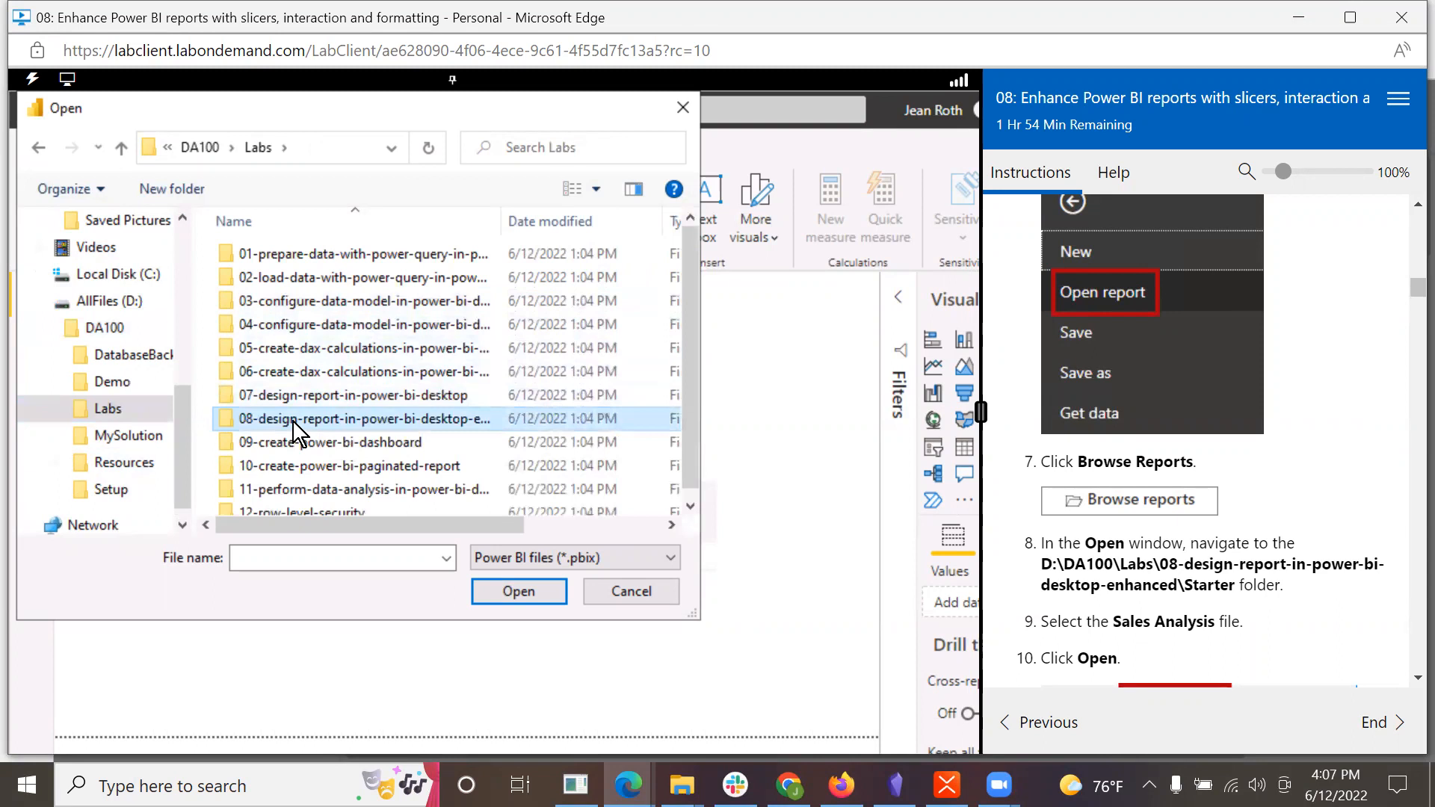
pyautogui.click(293, 419)
pyautogui.click(223, 424)
pyautogui.doubleClick(223, 423)
# Step: Open the Sales Analysis.pbix report from the lab's Starter folder
pyautogui.scroll(-3, 1201, 663)
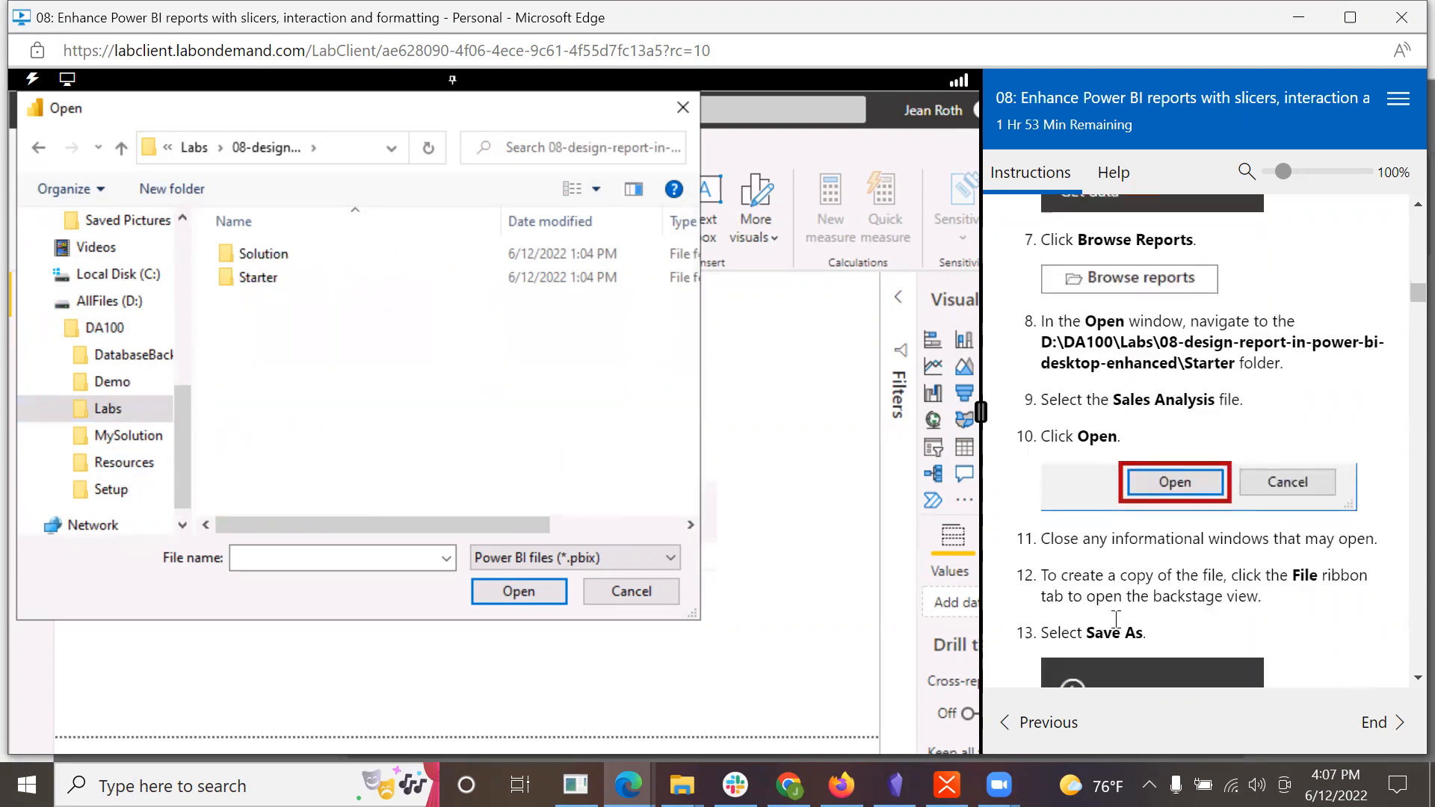
pyautogui.doubleClick(229, 272)
pyautogui.click(229, 256)
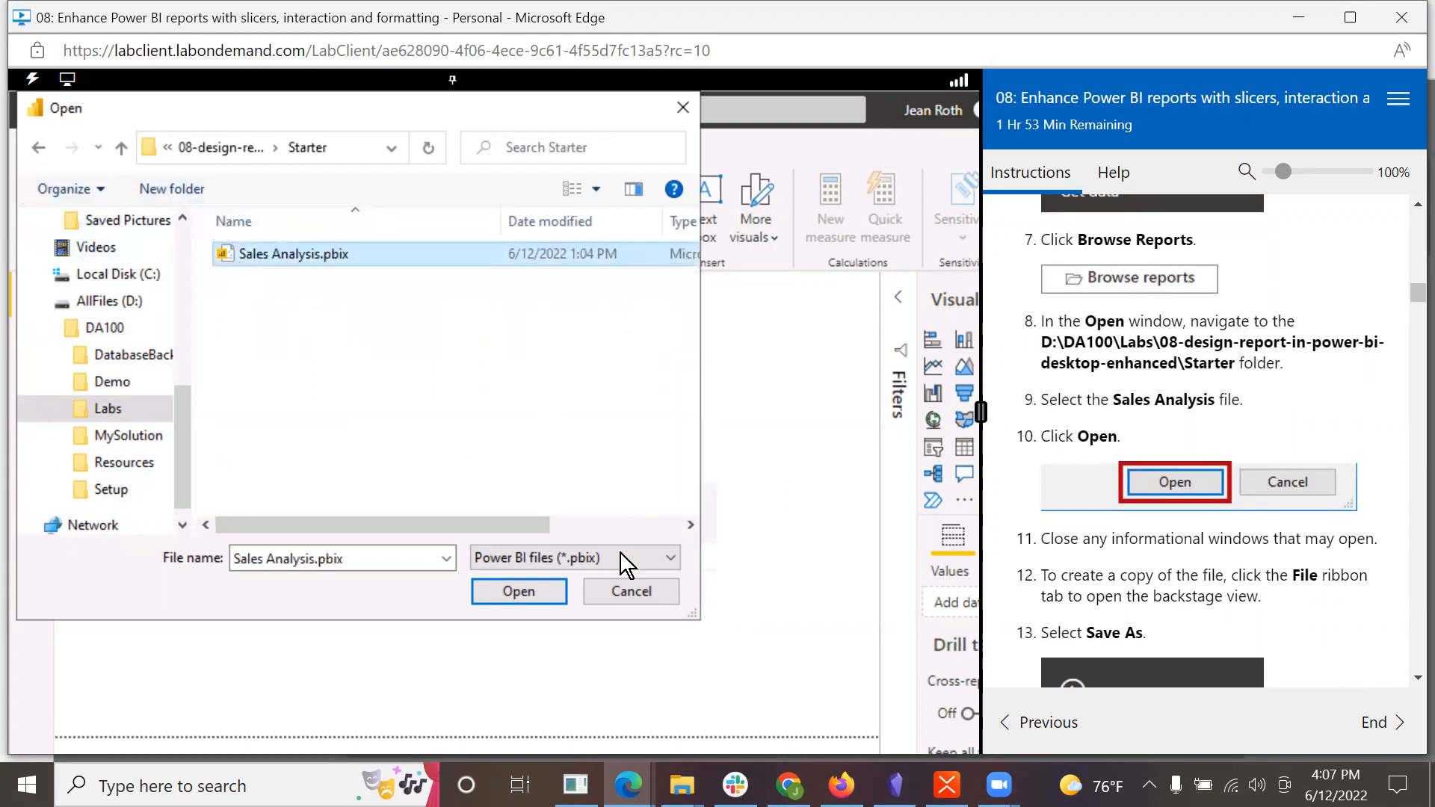
pyautogui.click(538, 587)
# Step: Save a copy of the report as Sales Analysis.pbix in the D:\DA100\MySolution folder
pyautogui.scroll(-3, 1104, 594)
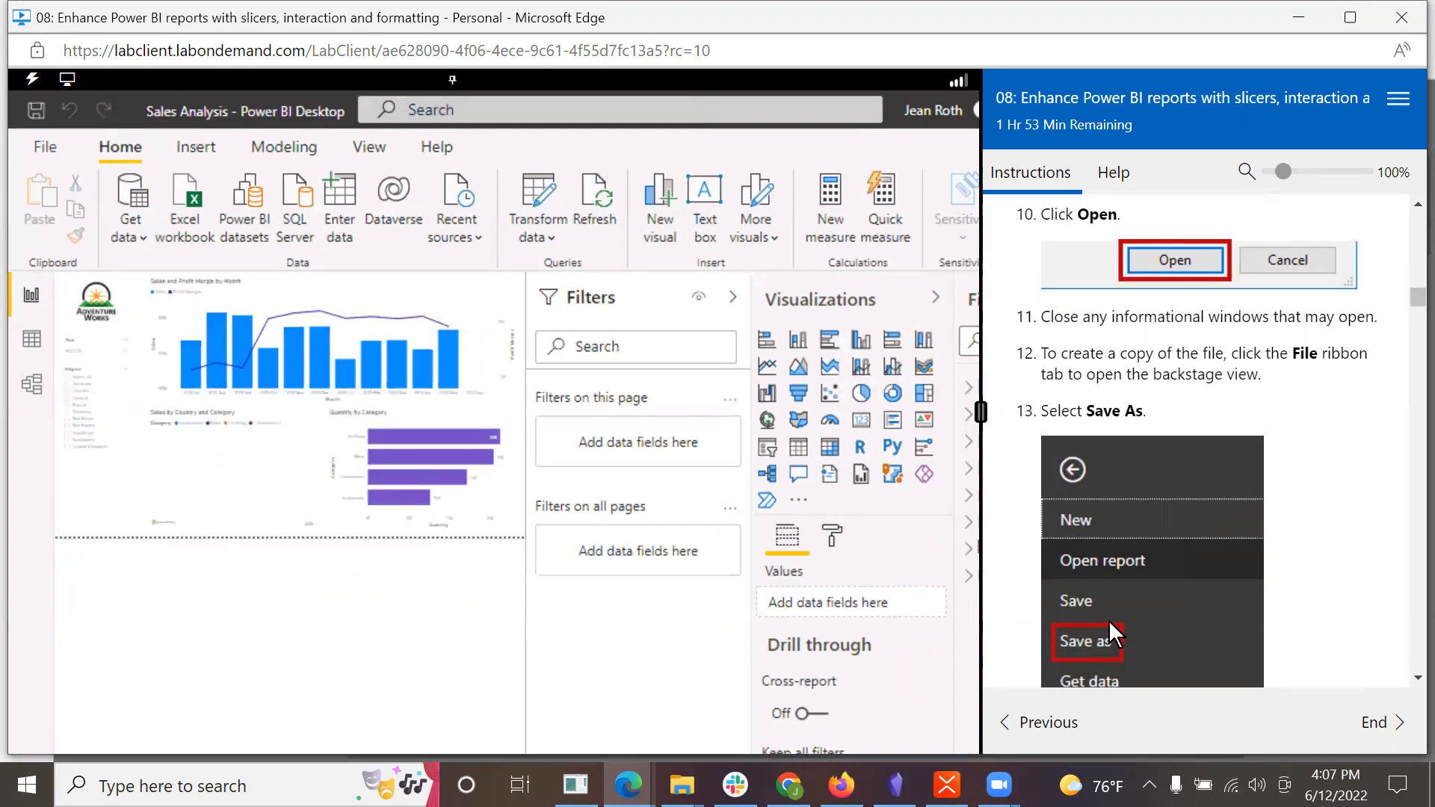
pyautogui.click(45, 146)
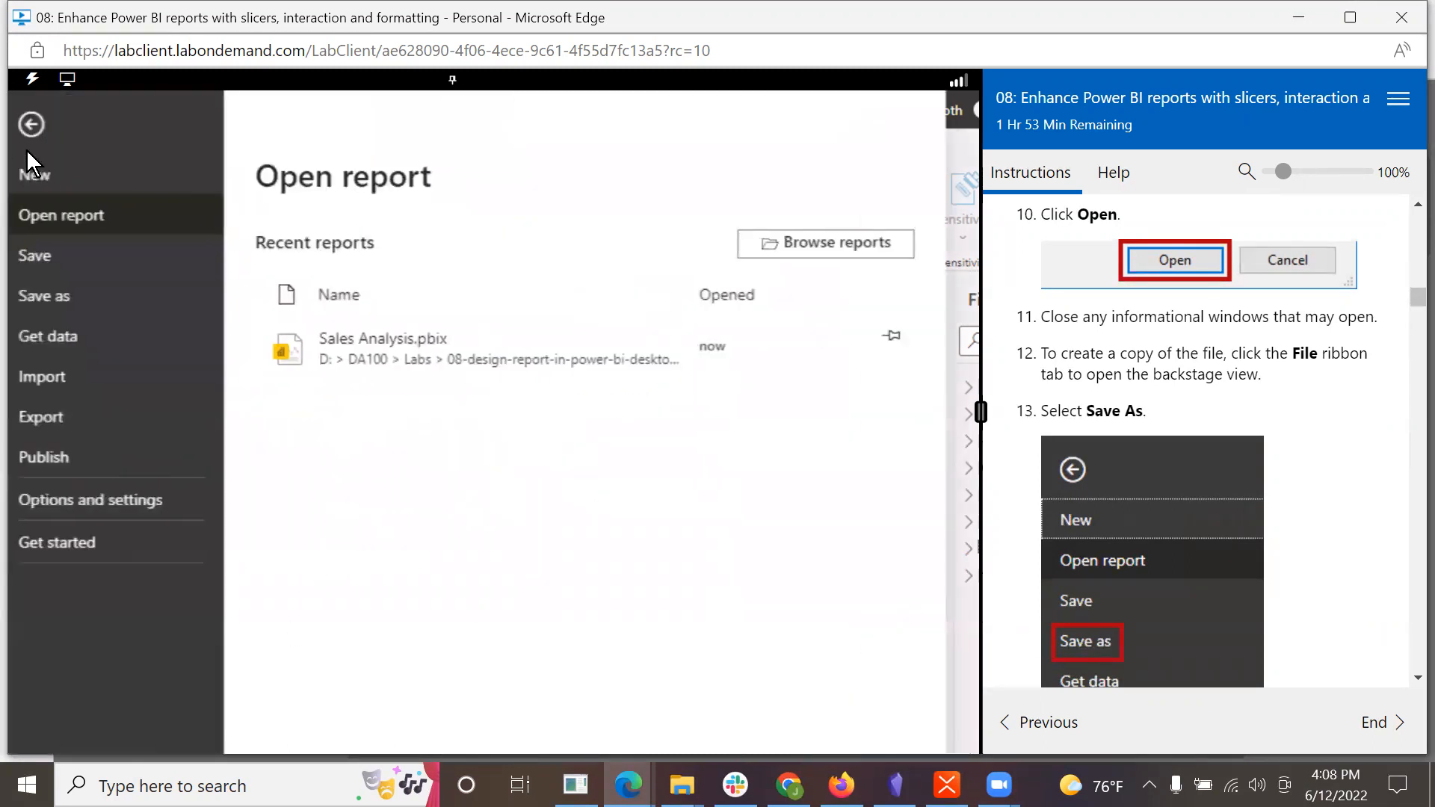
pyautogui.click(42, 288)
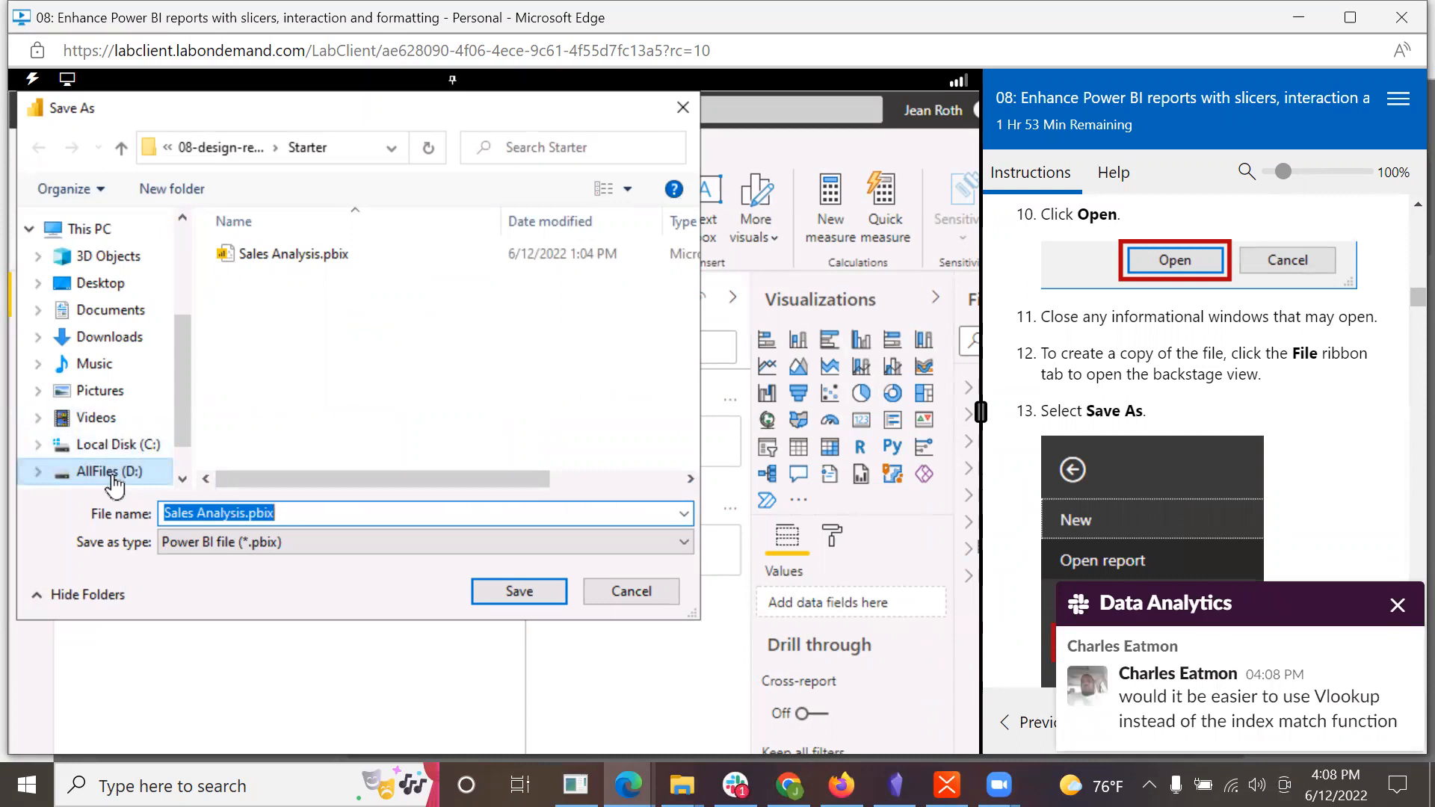
pyautogui.click(110, 472)
pyautogui.doubleClick(256, 254)
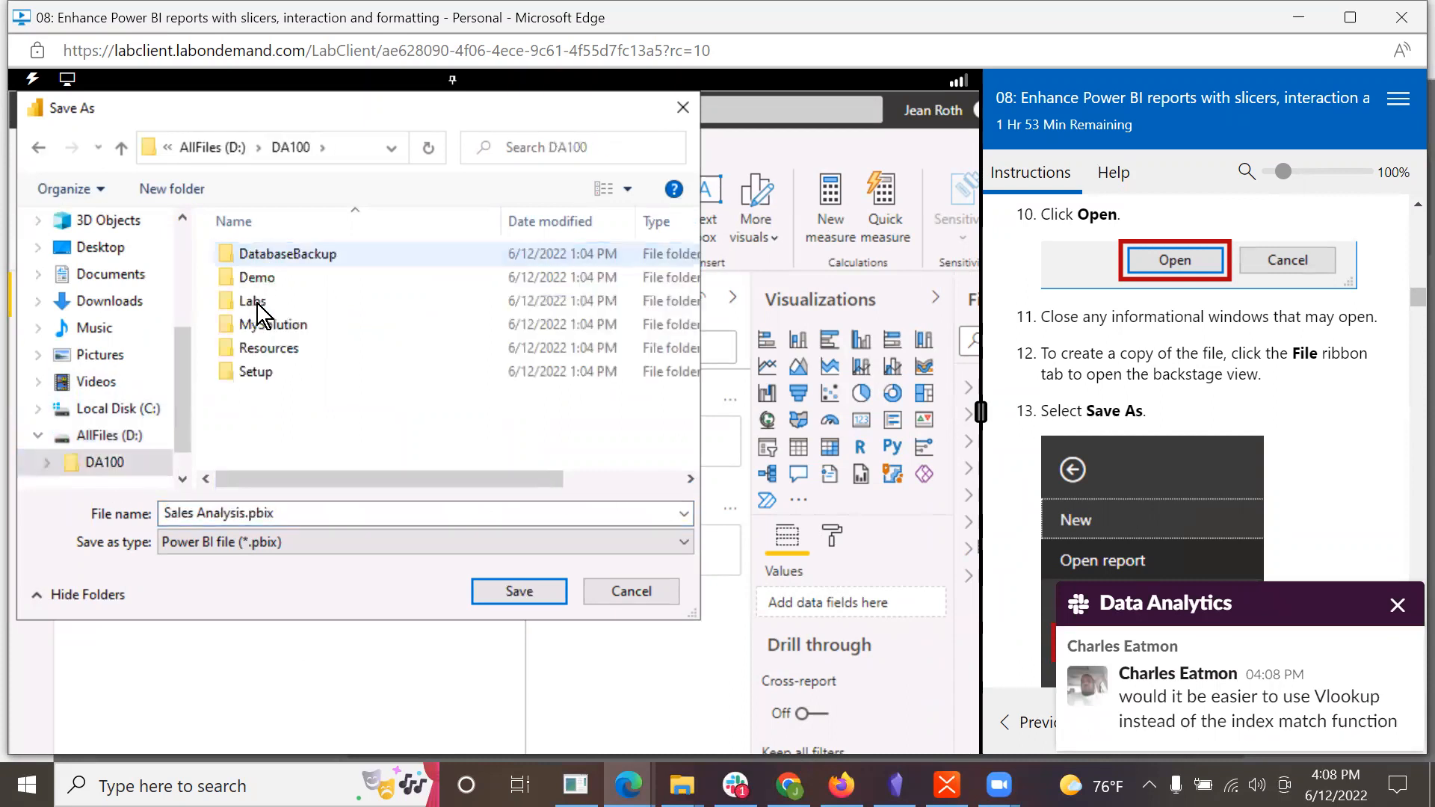
pyautogui.doubleClick(269, 324)
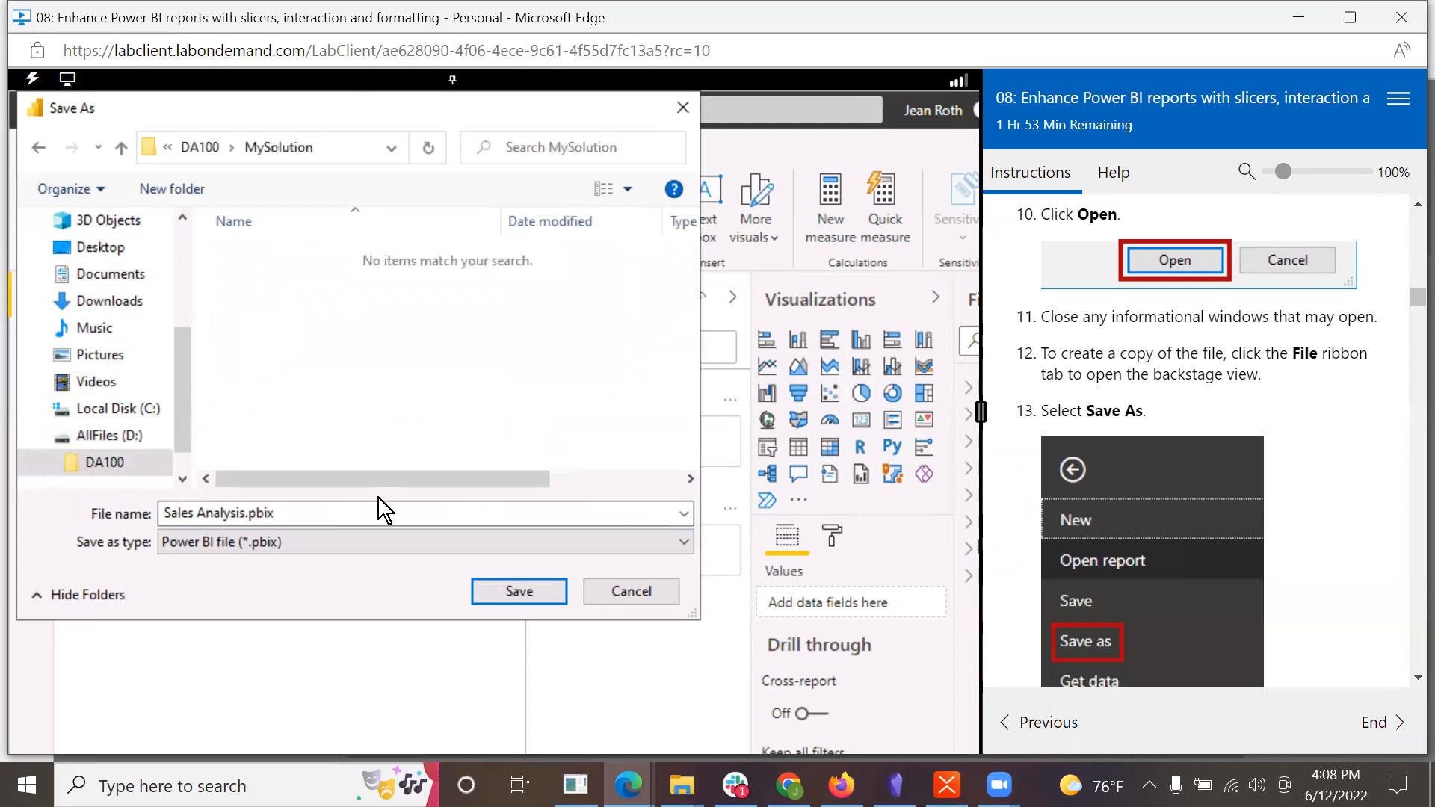
pyautogui.click(503, 591)
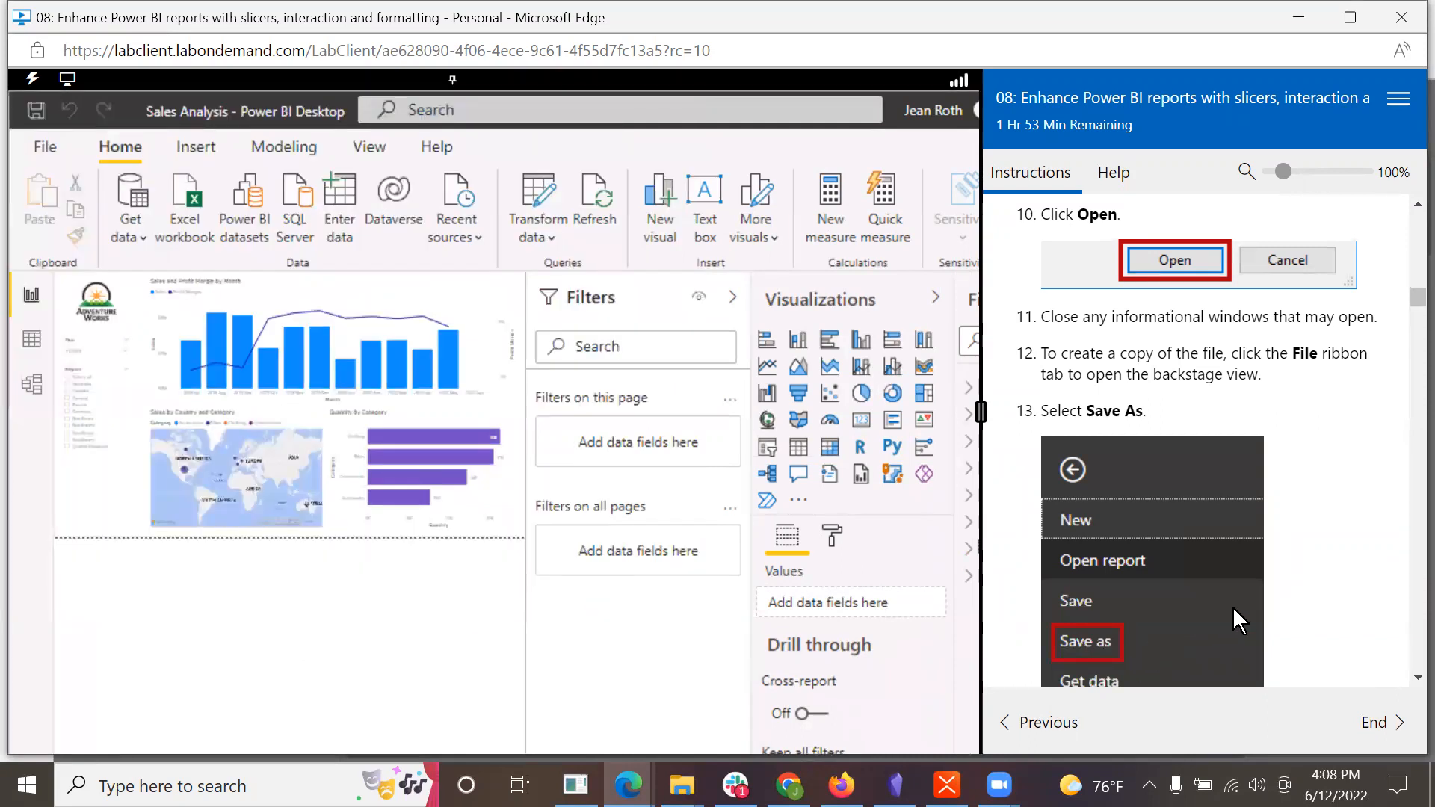
# Step: Read the Task 3: Sync slicers instructions and set the report's page view to Actual size
pyautogui.scroll(-7, 1237, 621)
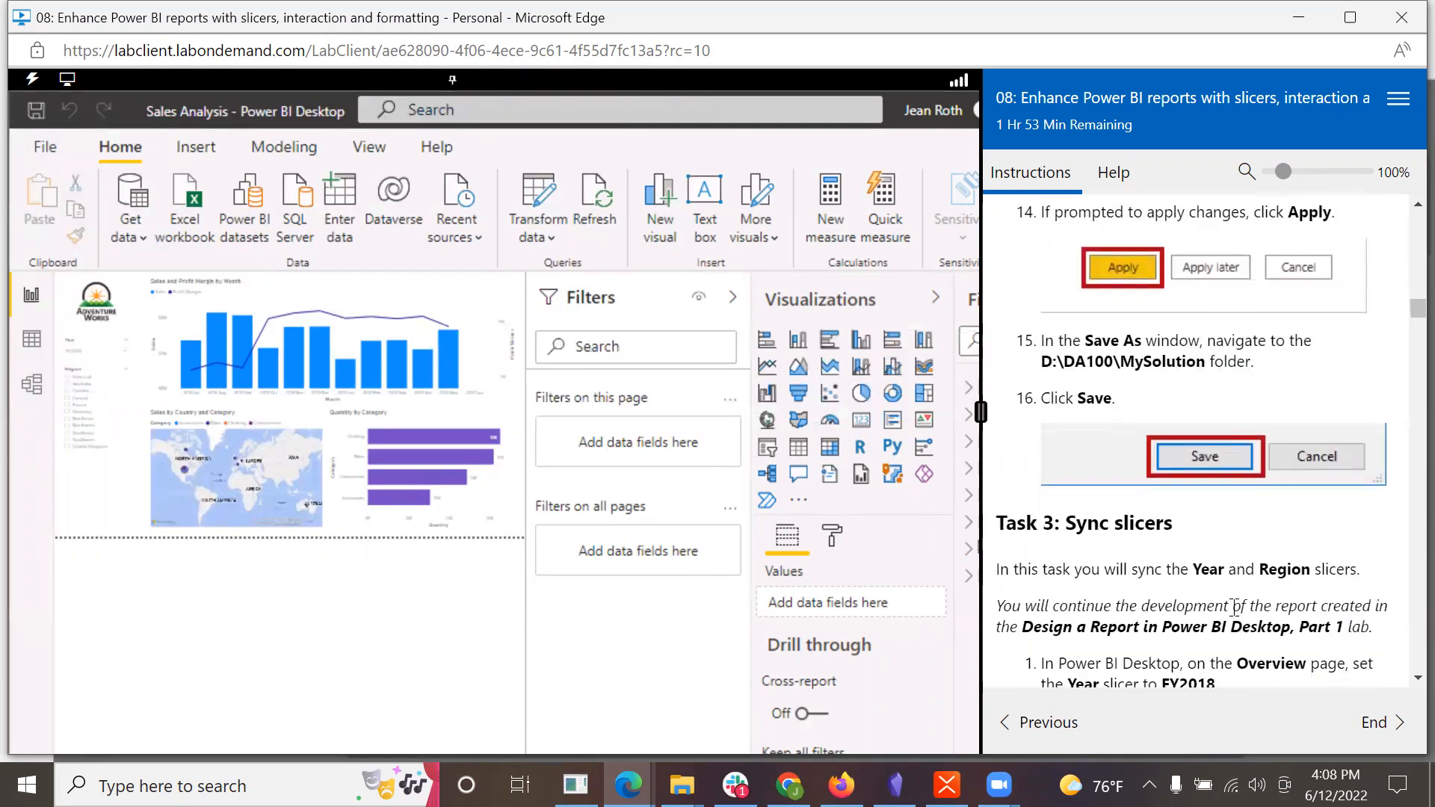
pyautogui.scroll(-3, 1235, 607)
pyautogui.scroll(-1, 1234, 607)
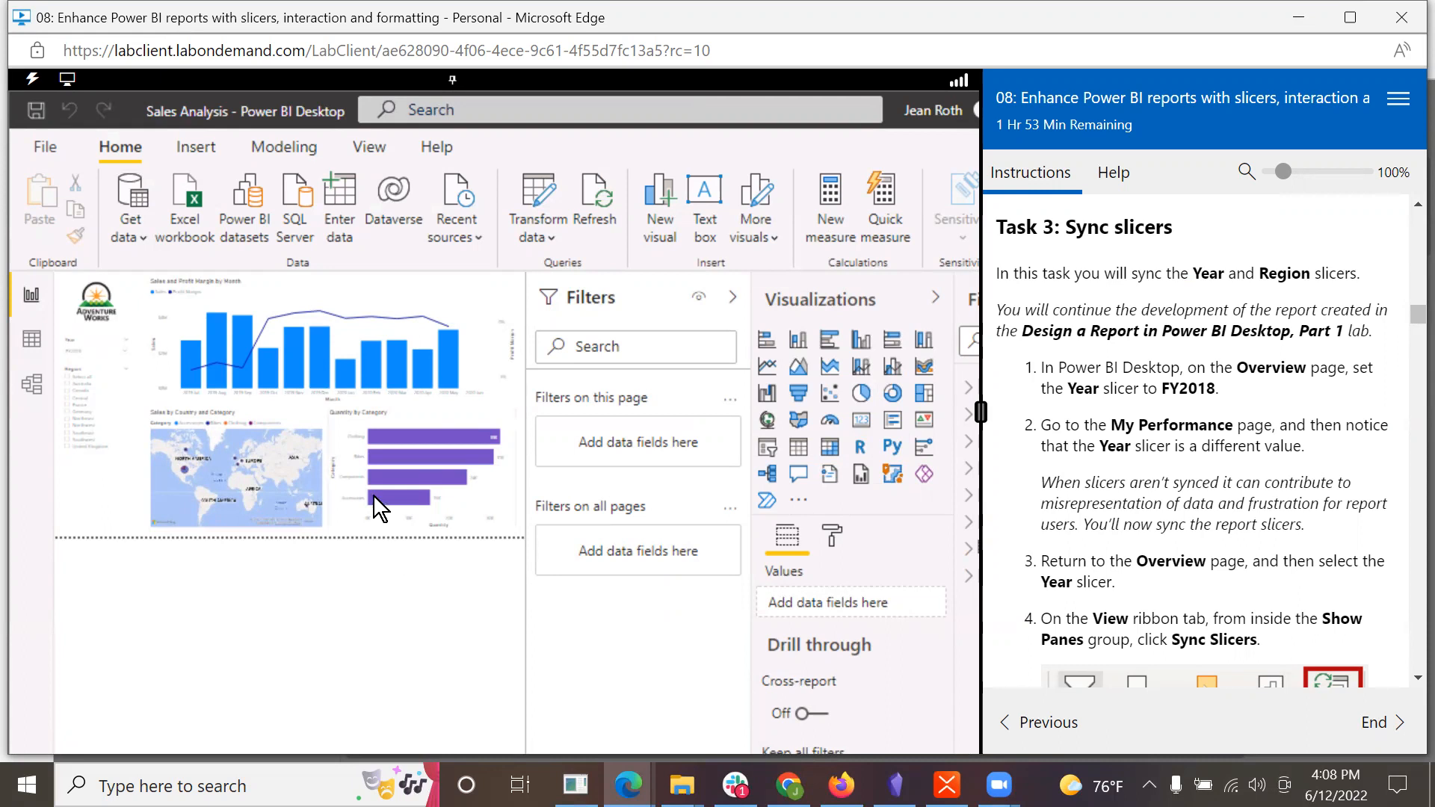
pyautogui.moveTo(374, 494)
pyautogui.click(367, 150)
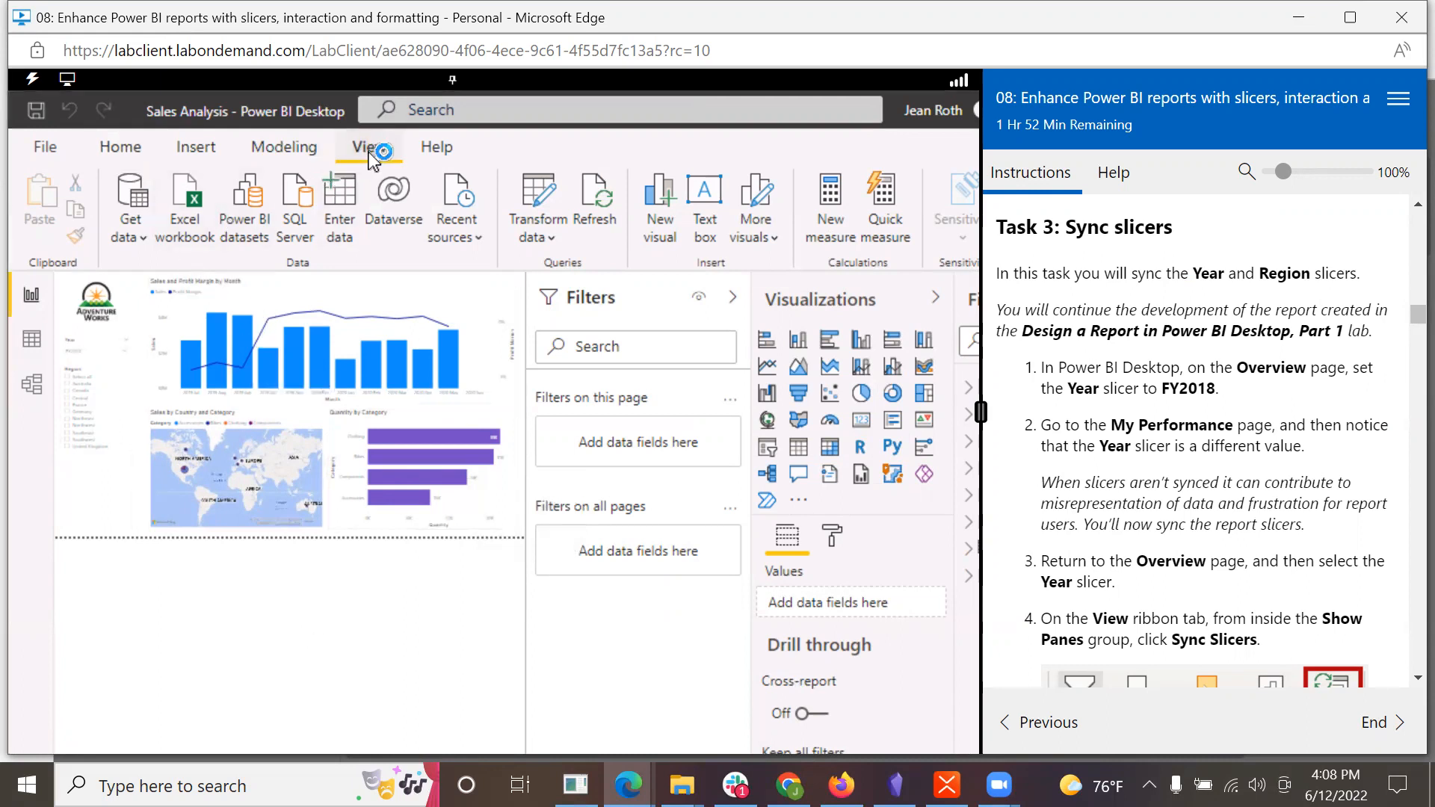
pyautogui.click(523, 231)
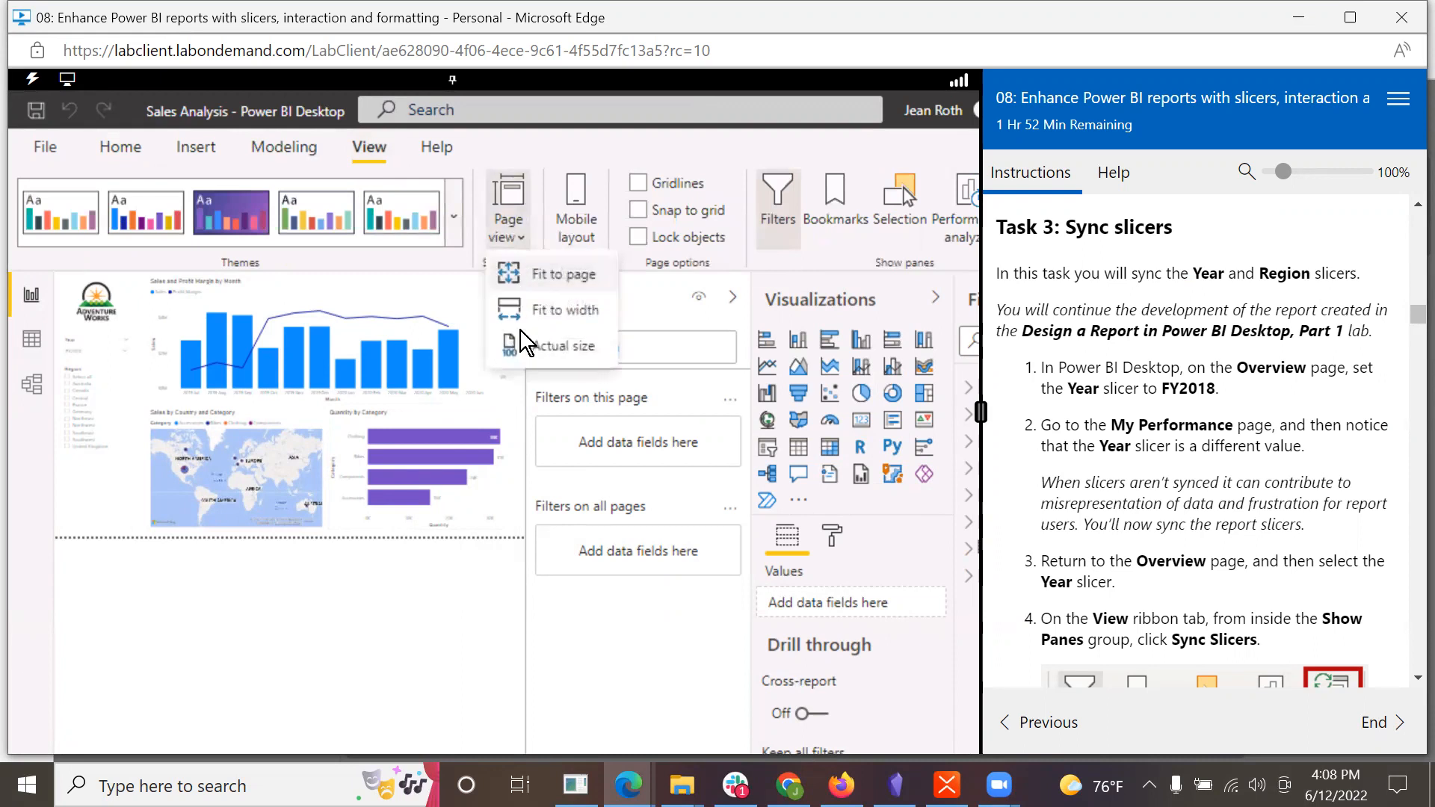
pyautogui.click(525, 348)
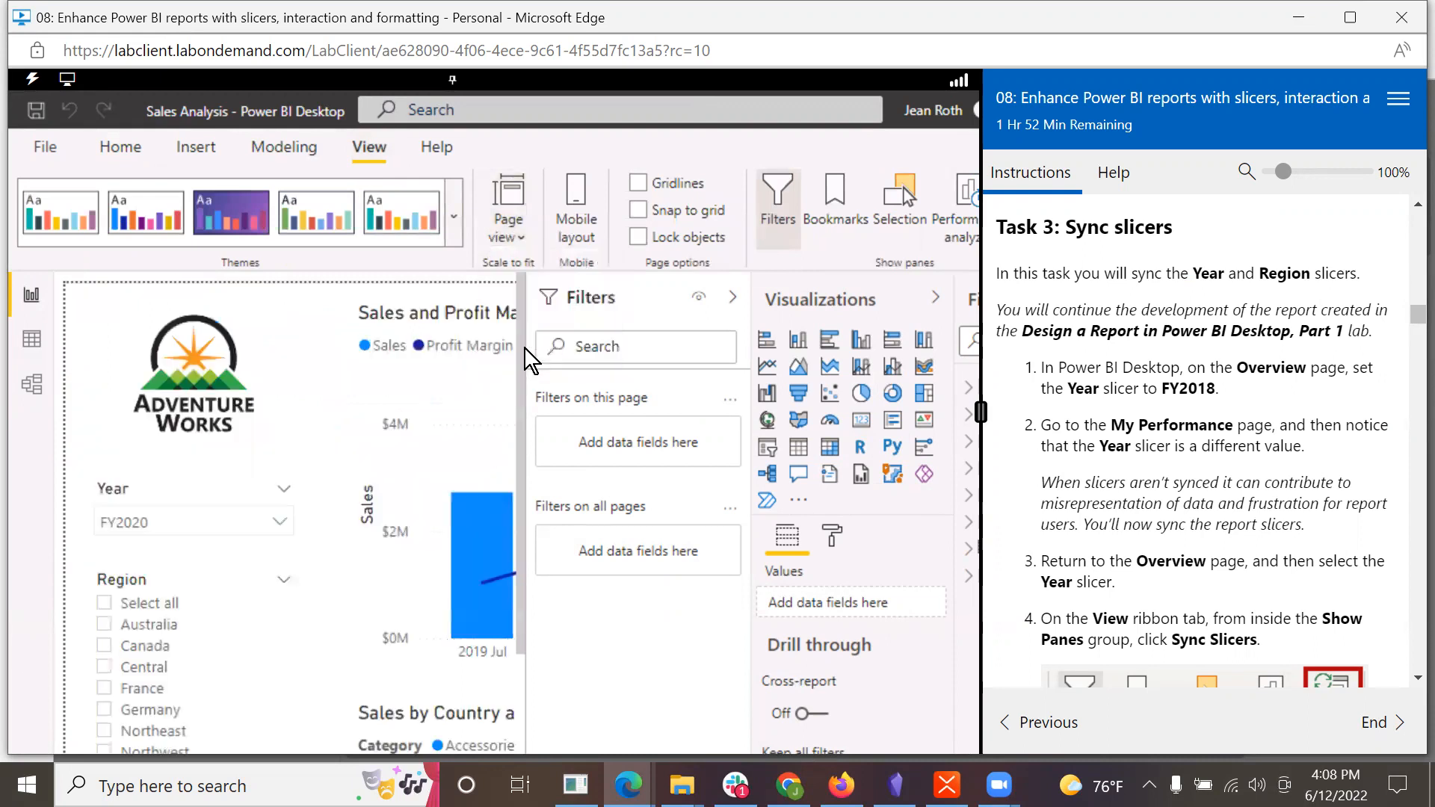
# Step: Set the Year slicer on the Overview page to FY2018 and collapse its value list
pyautogui.click(280, 523)
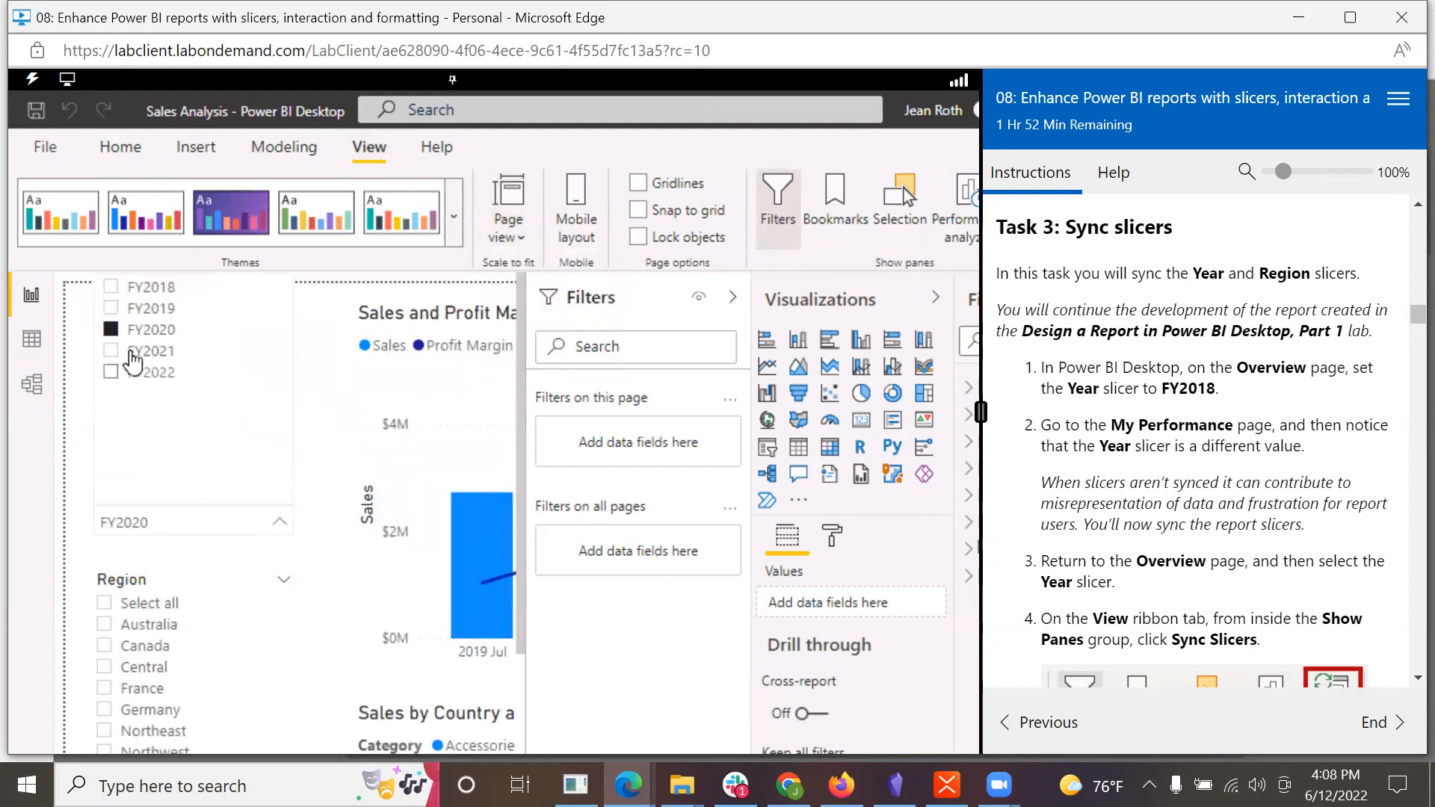
pyautogui.click(111, 289)
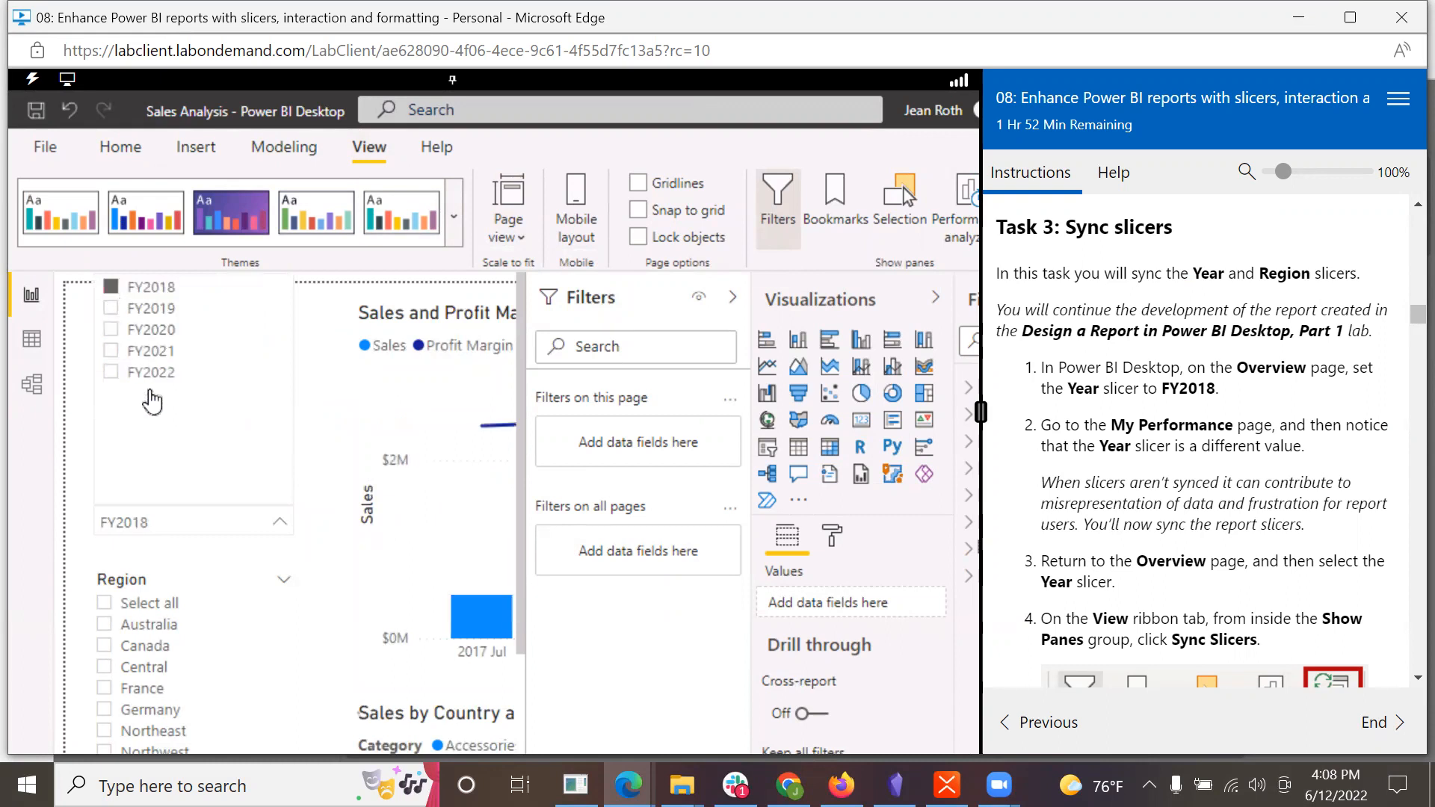
pyautogui.click(281, 523)
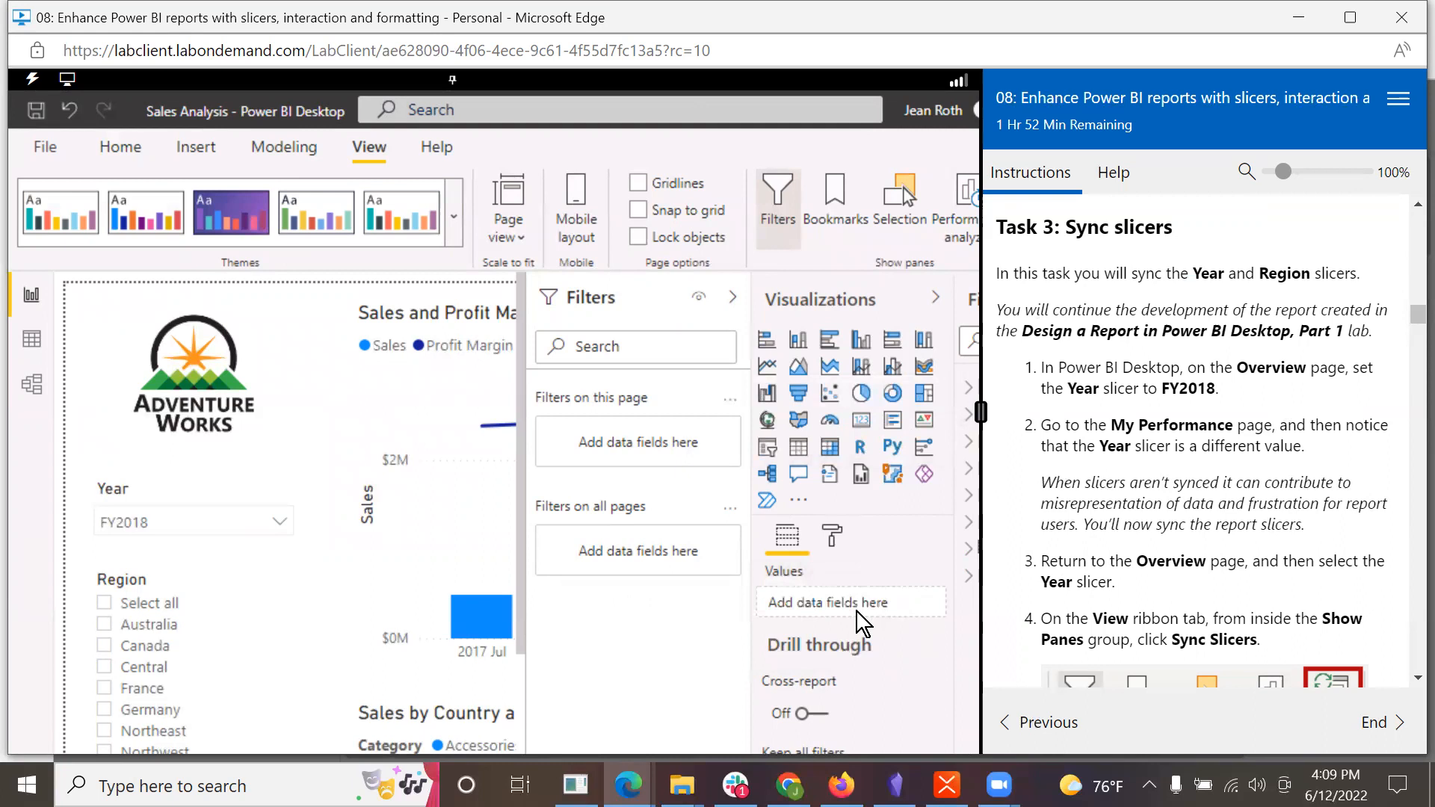
# Step: Narrow the lab instructions area and collapse the Visualizations, Filters and Fields panes to enlarge the report canvas
pyautogui.scroll(-3, 523, 671)
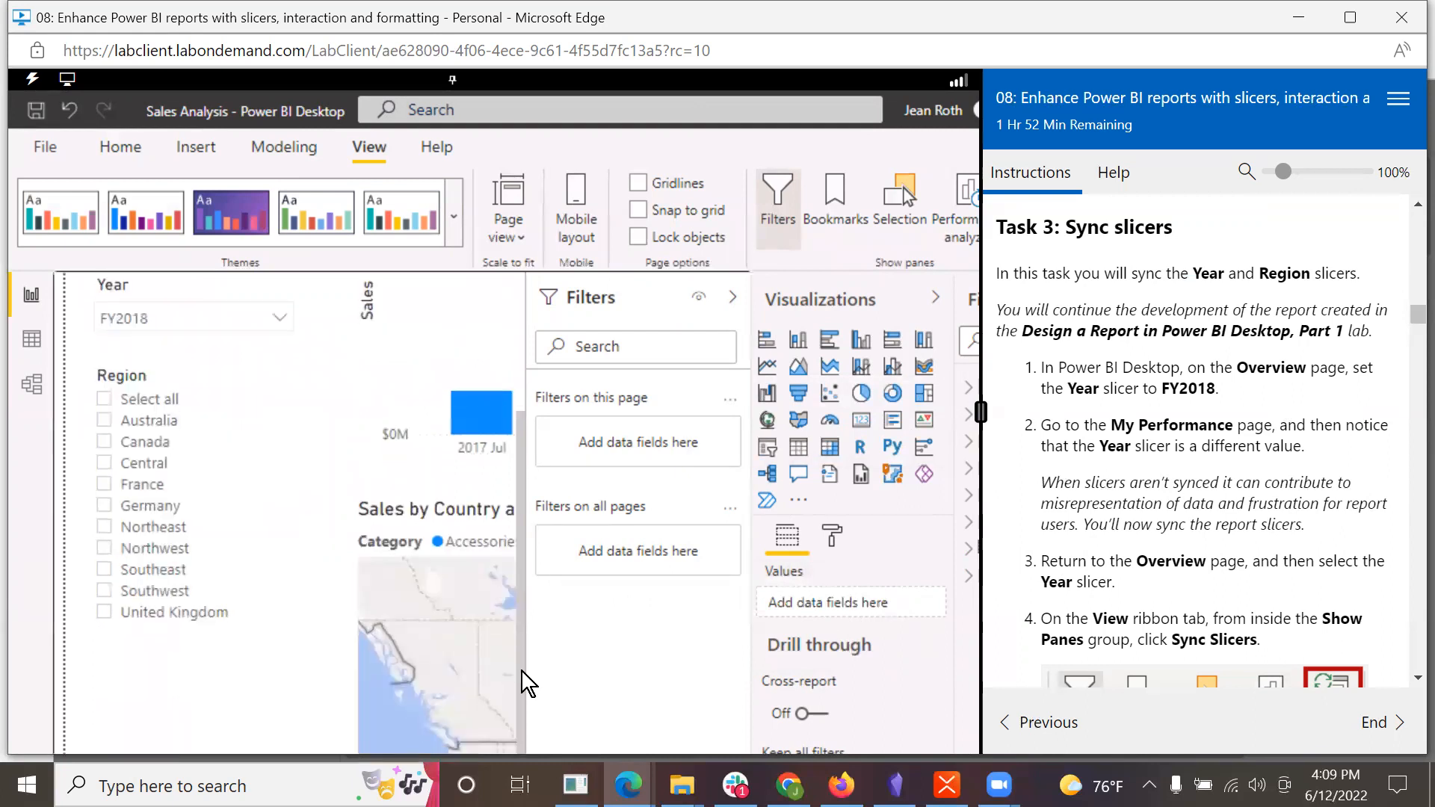
pyautogui.scroll(-1, 525, 681)
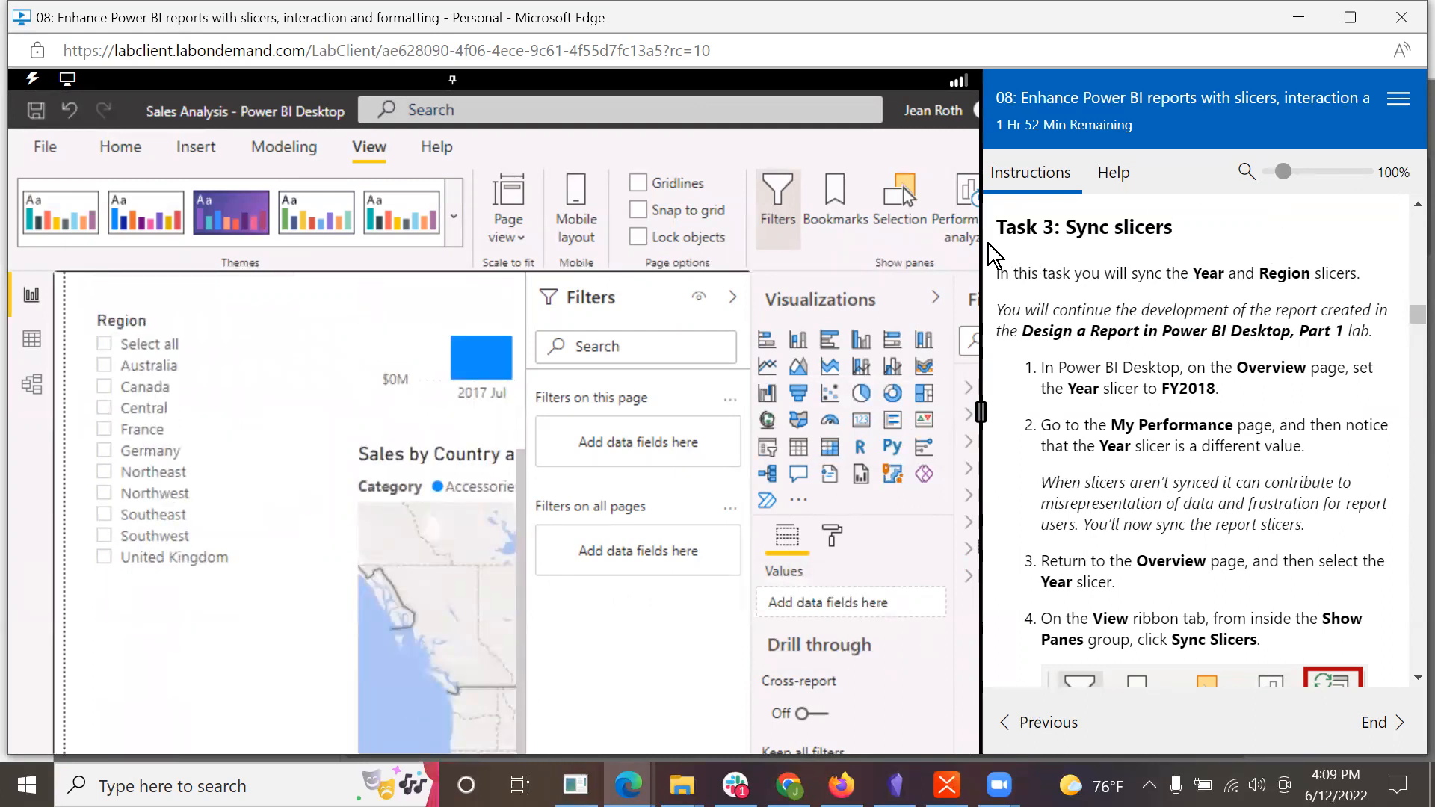
pyautogui.moveTo(988, 244); pyautogui.dragTo(1187, 262)
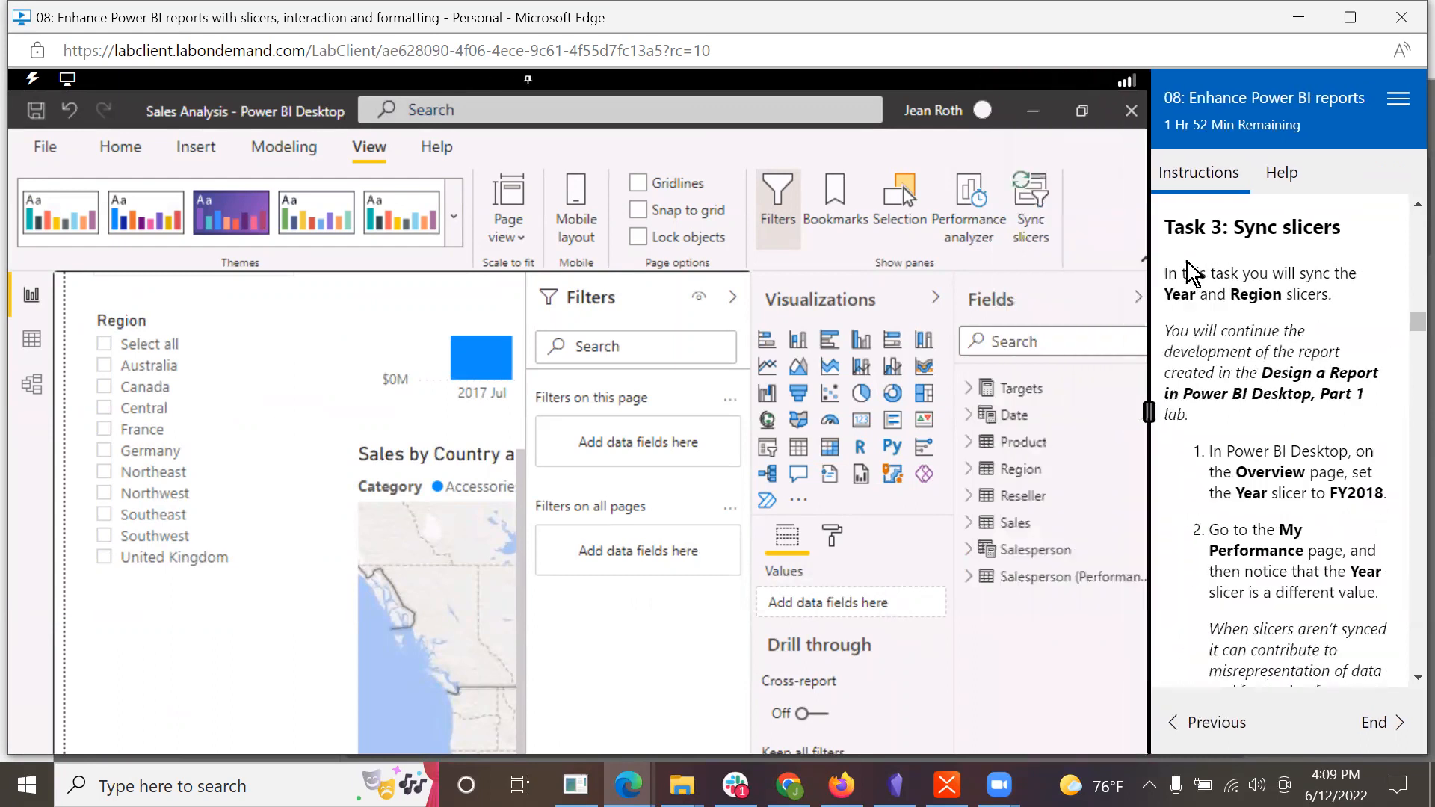
pyautogui.click(933, 301)
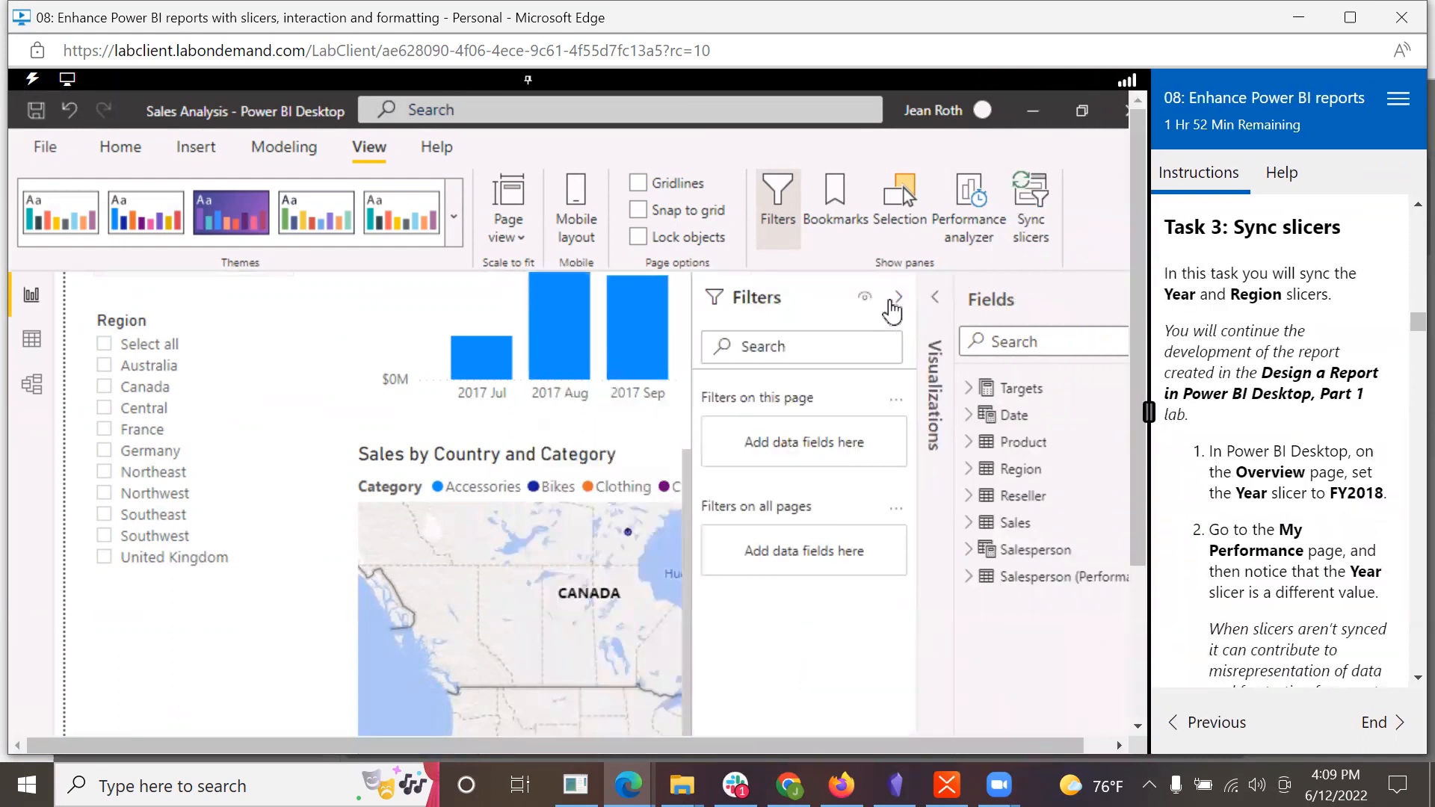
pyautogui.click(898, 297)
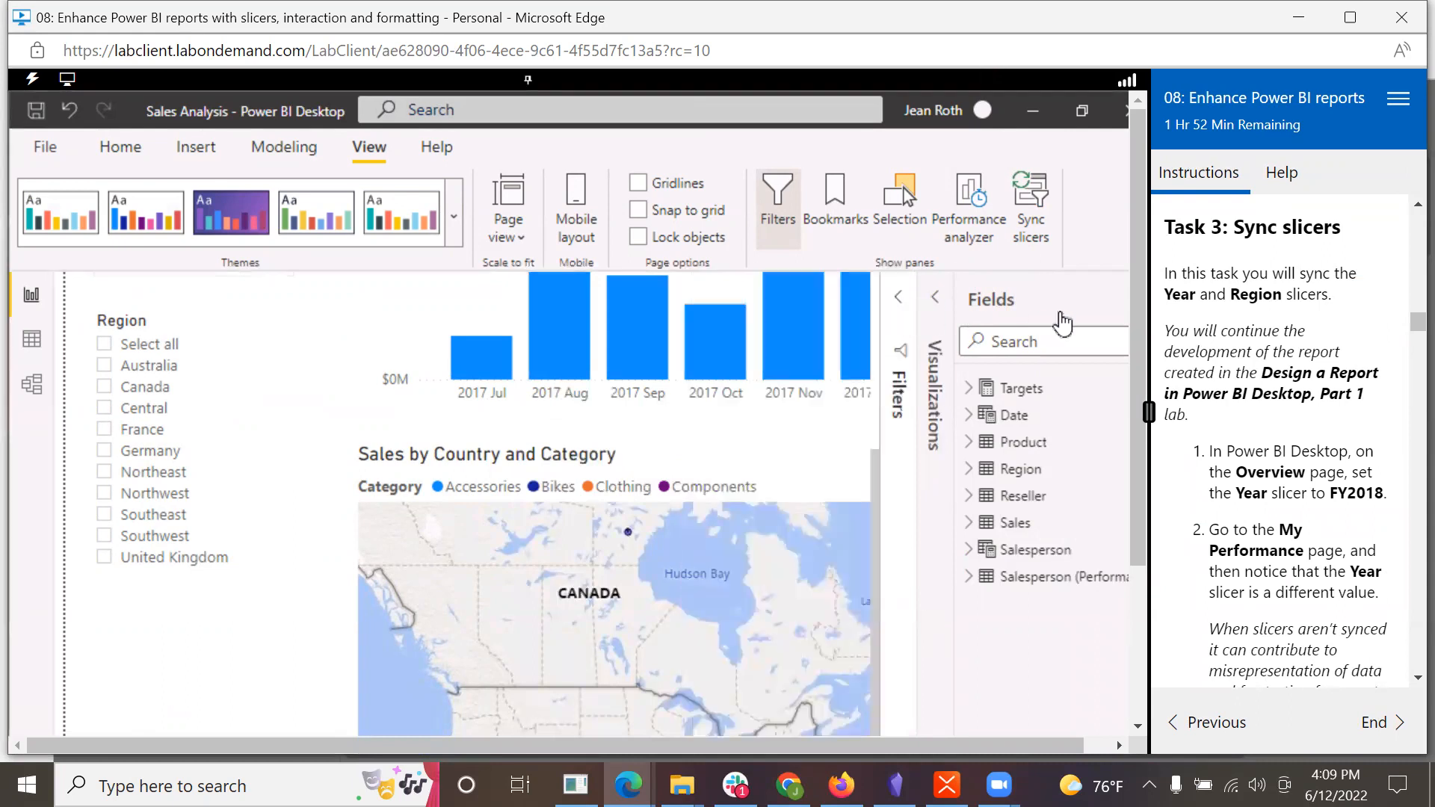
pyautogui.click(1043, 308)
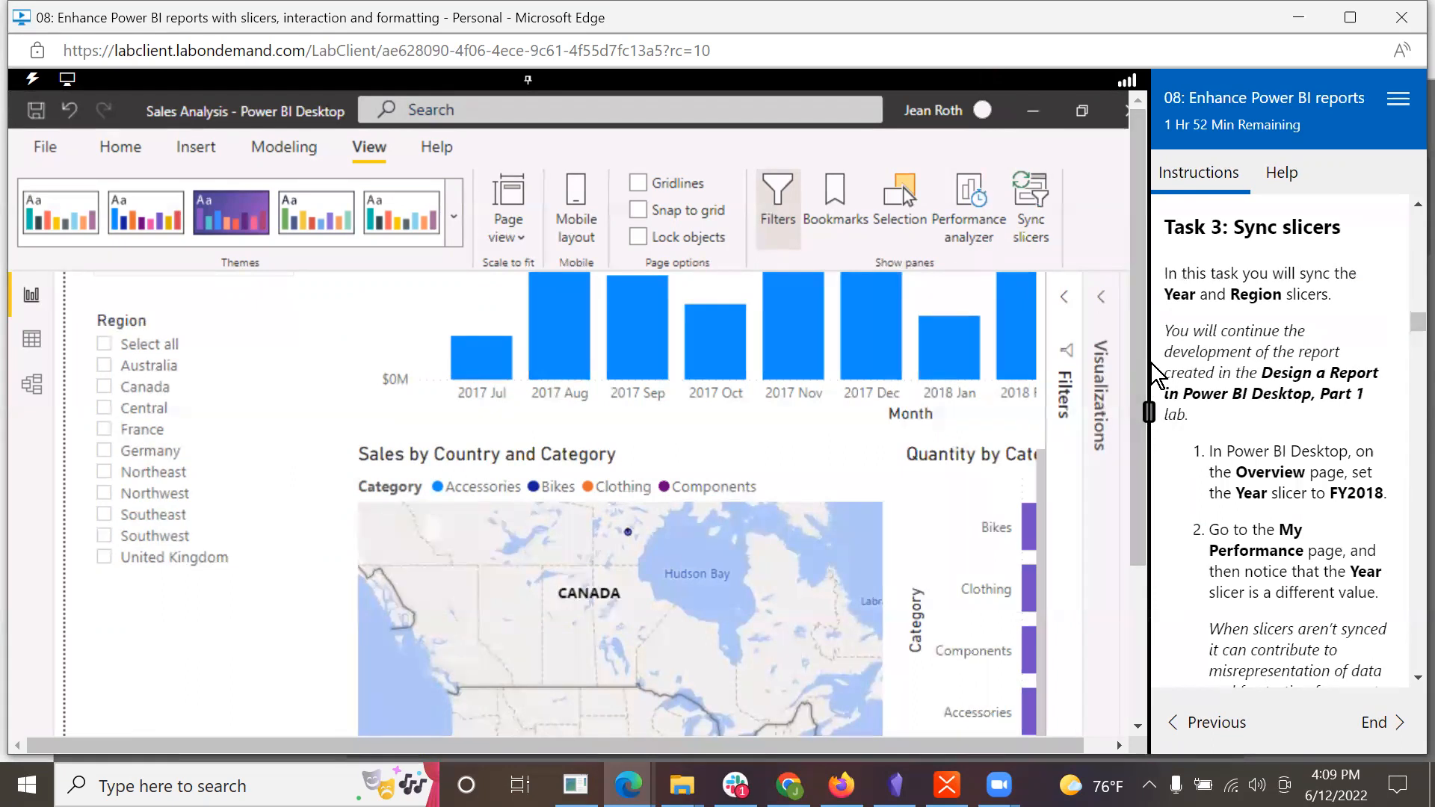
# Step: Go to the My Performance page and compare its Year slicer with the Overview setting, following the Task 3 instructions
pyautogui.click(1137, 726)
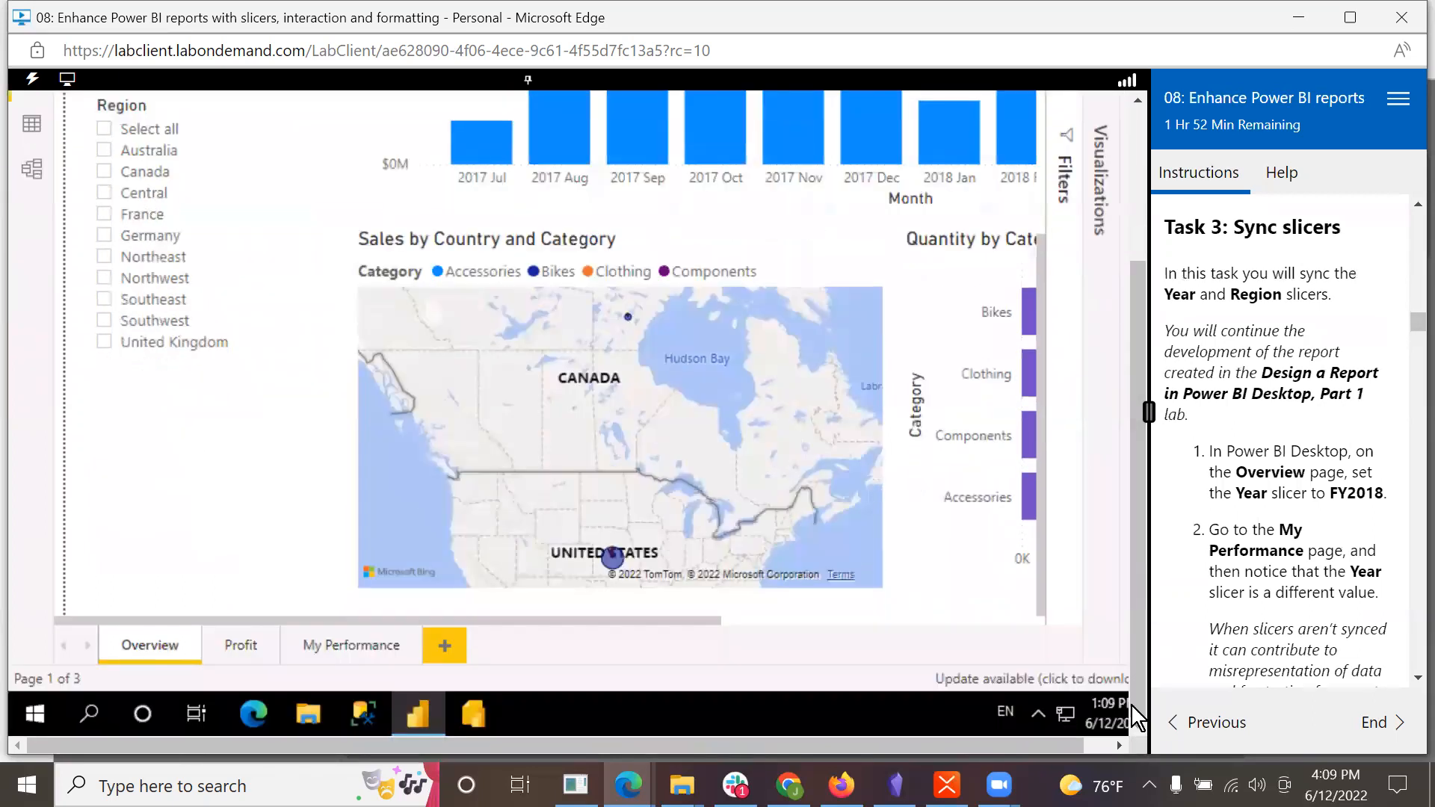
pyautogui.click(387, 643)
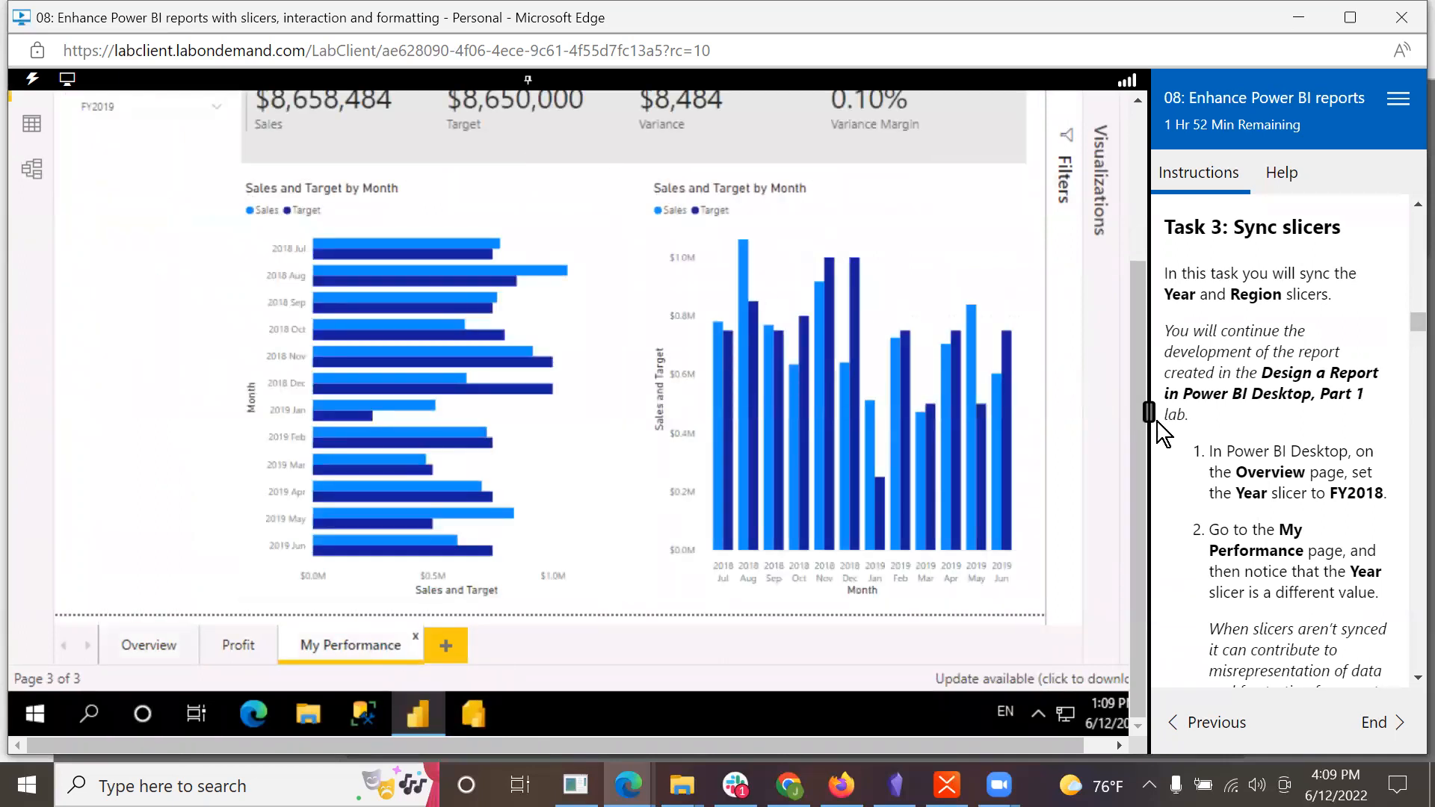
pyautogui.moveTo(1138, 450); pyautogui.dragTo(1140, 361)
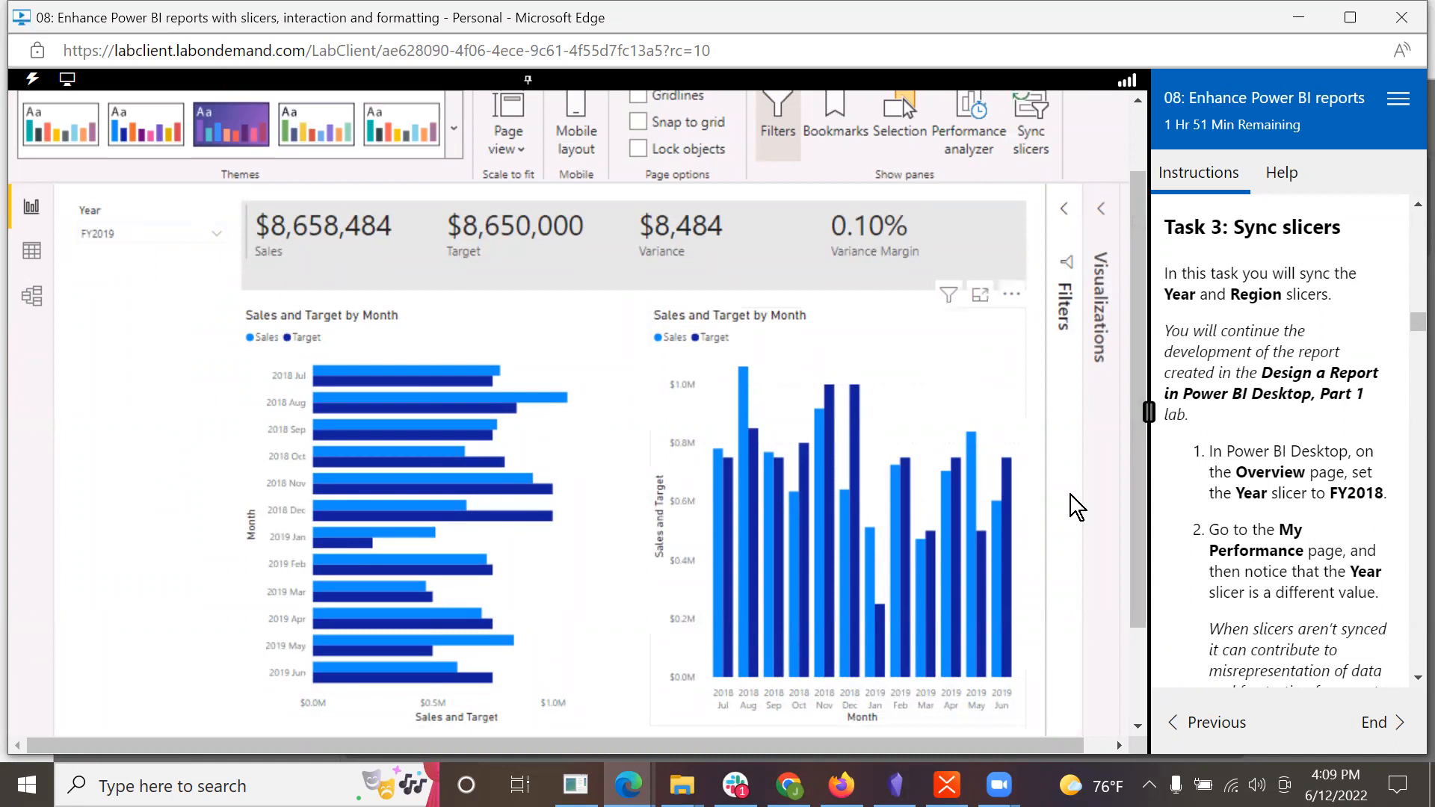
pyautogui.scroll(-1, 1354, 626)
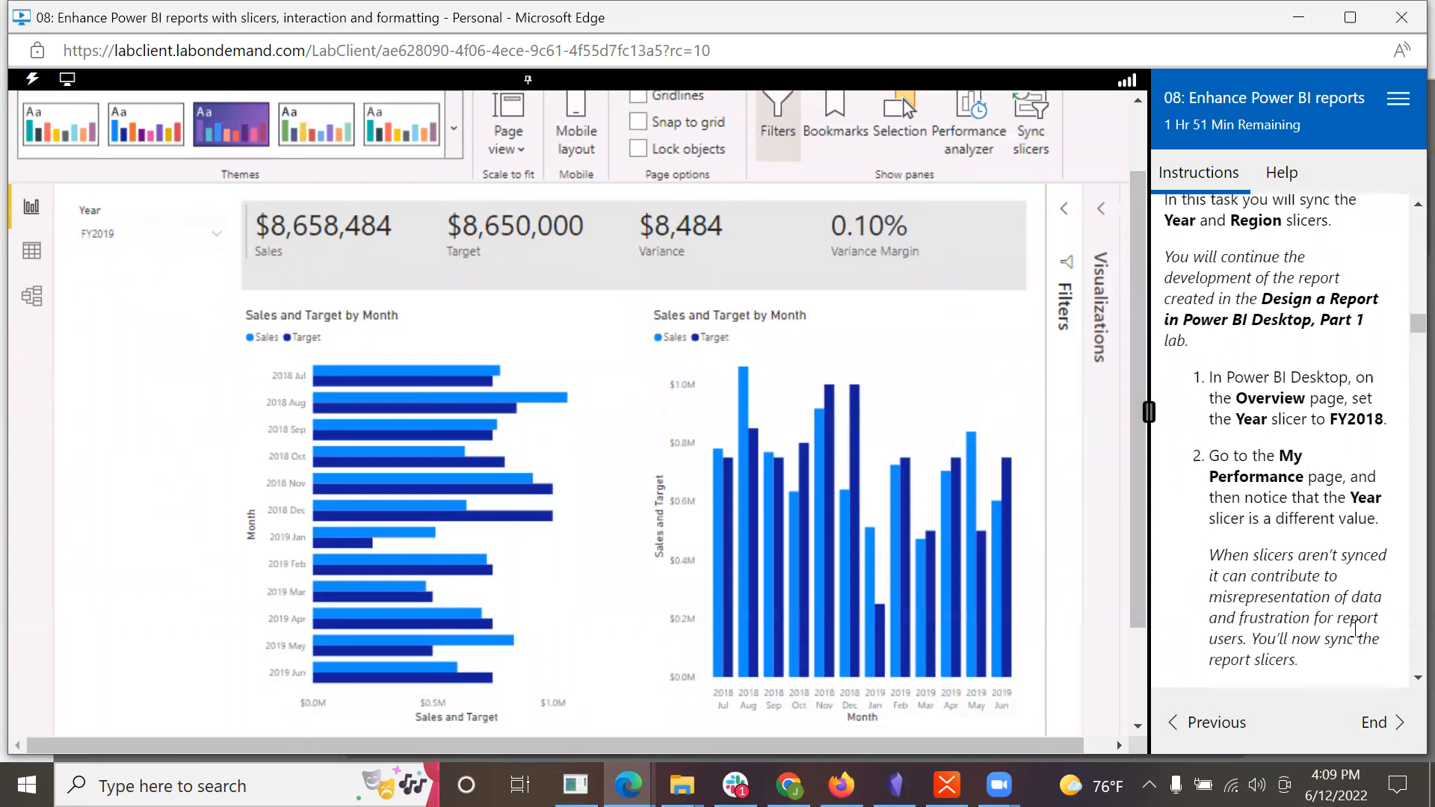
pyautogui.scroll(-2, 1354, 627)
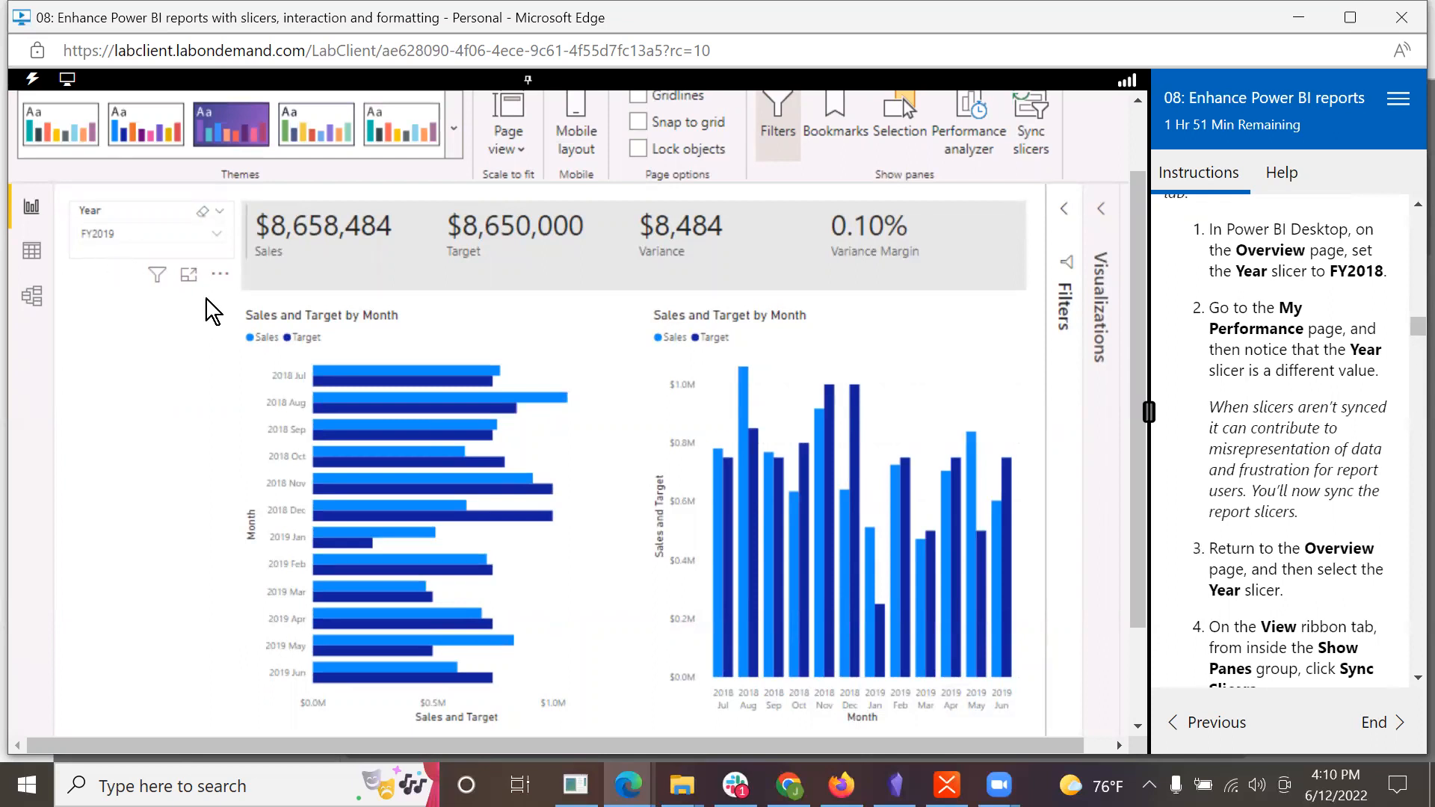
pyautogui.scroll(-1, 1288, 553)
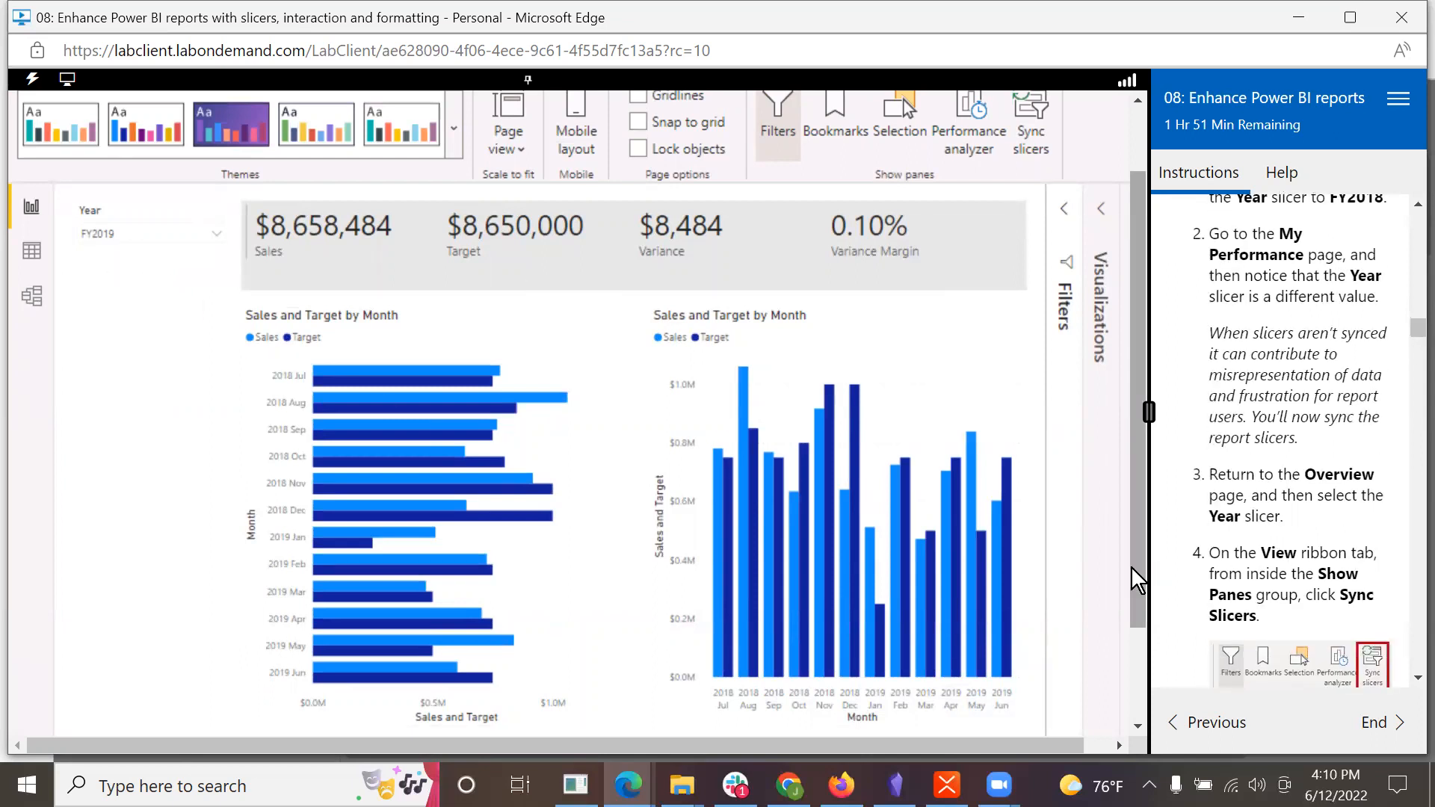
# Step: Return to the Overview page and bring its Year slicer and the Sync slicers command into view
pyautogui.moveTo(1137, 580); pyautogui.dragTo(1137, 703)
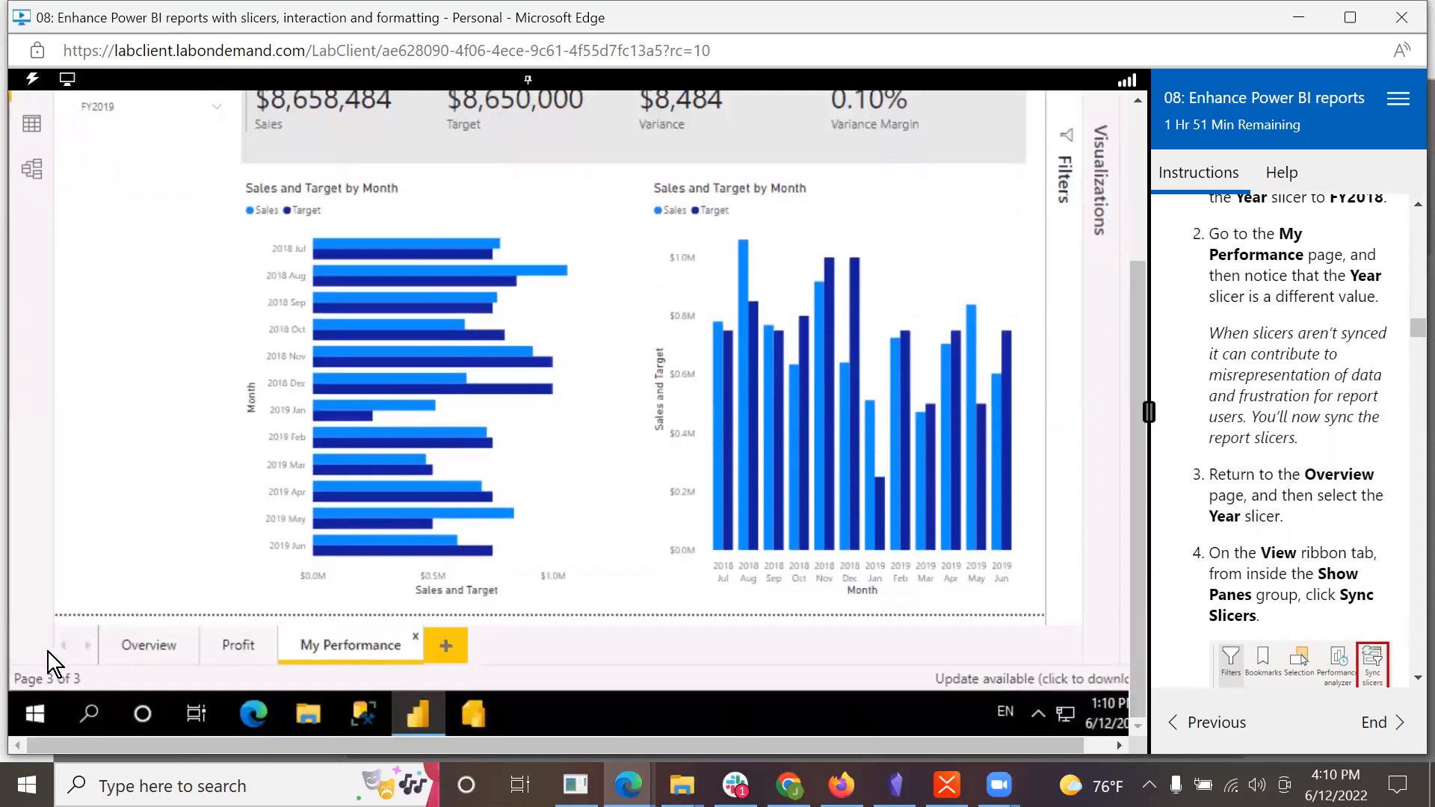
pyautogui.click(137, 647)
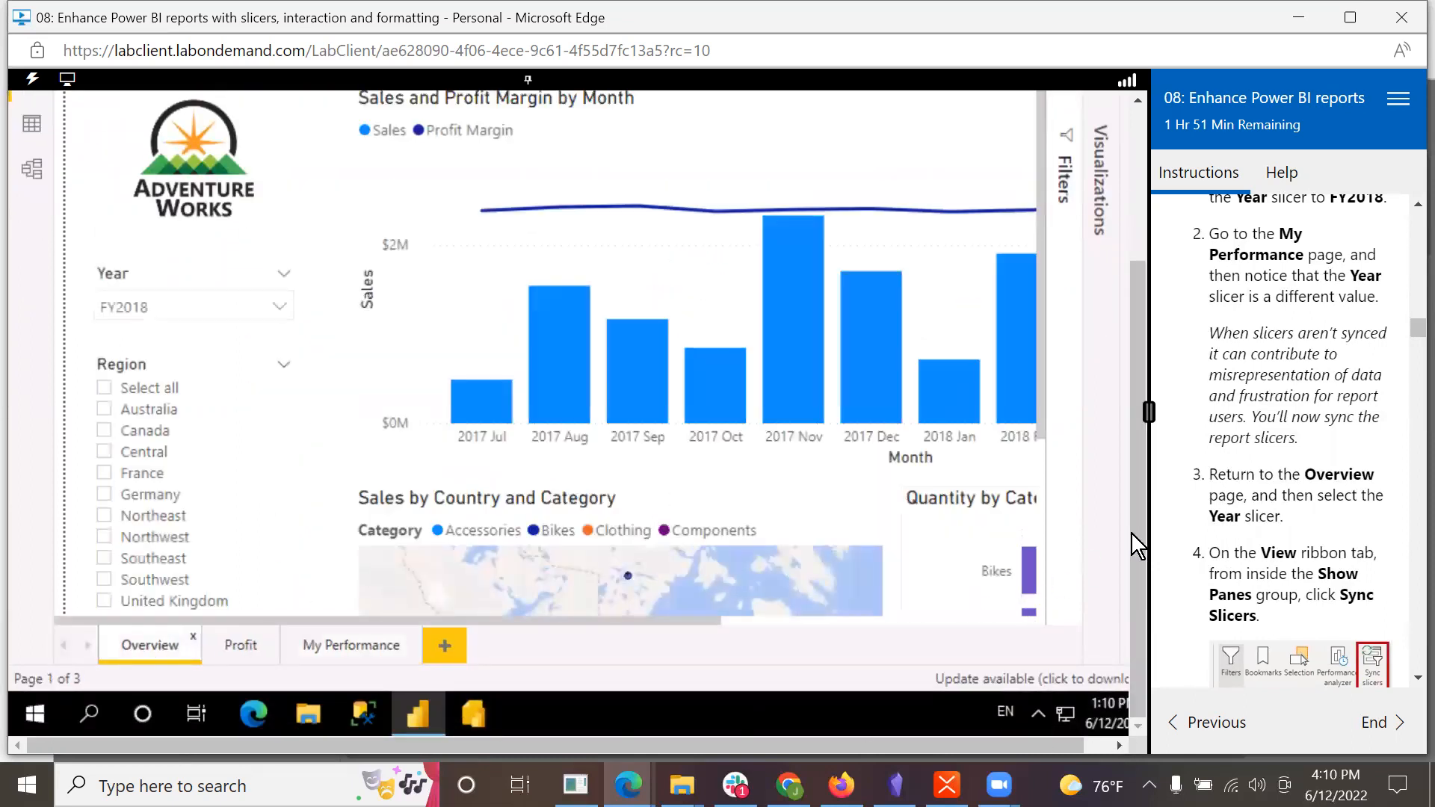
pyautogui.scroll(-1, 1308, 533)
pyautogui.moveTo(1142, 517); pyautogui.dragTo(1119, 379)
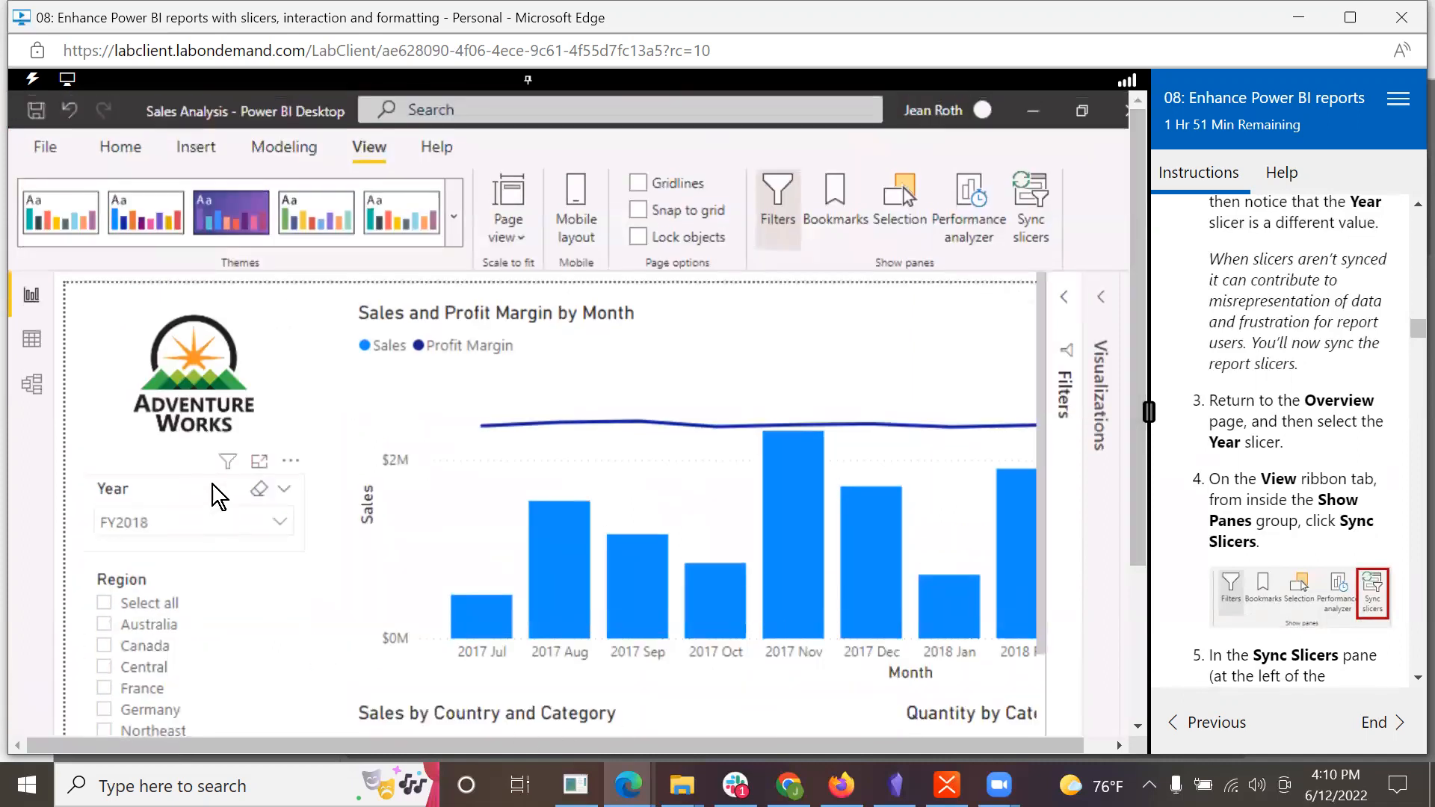
# Step: Show the Sync slicers pane for the Overview page's Year slicer and sync it across the Overview and My Performance pages
pyautogui.click(219, 497)
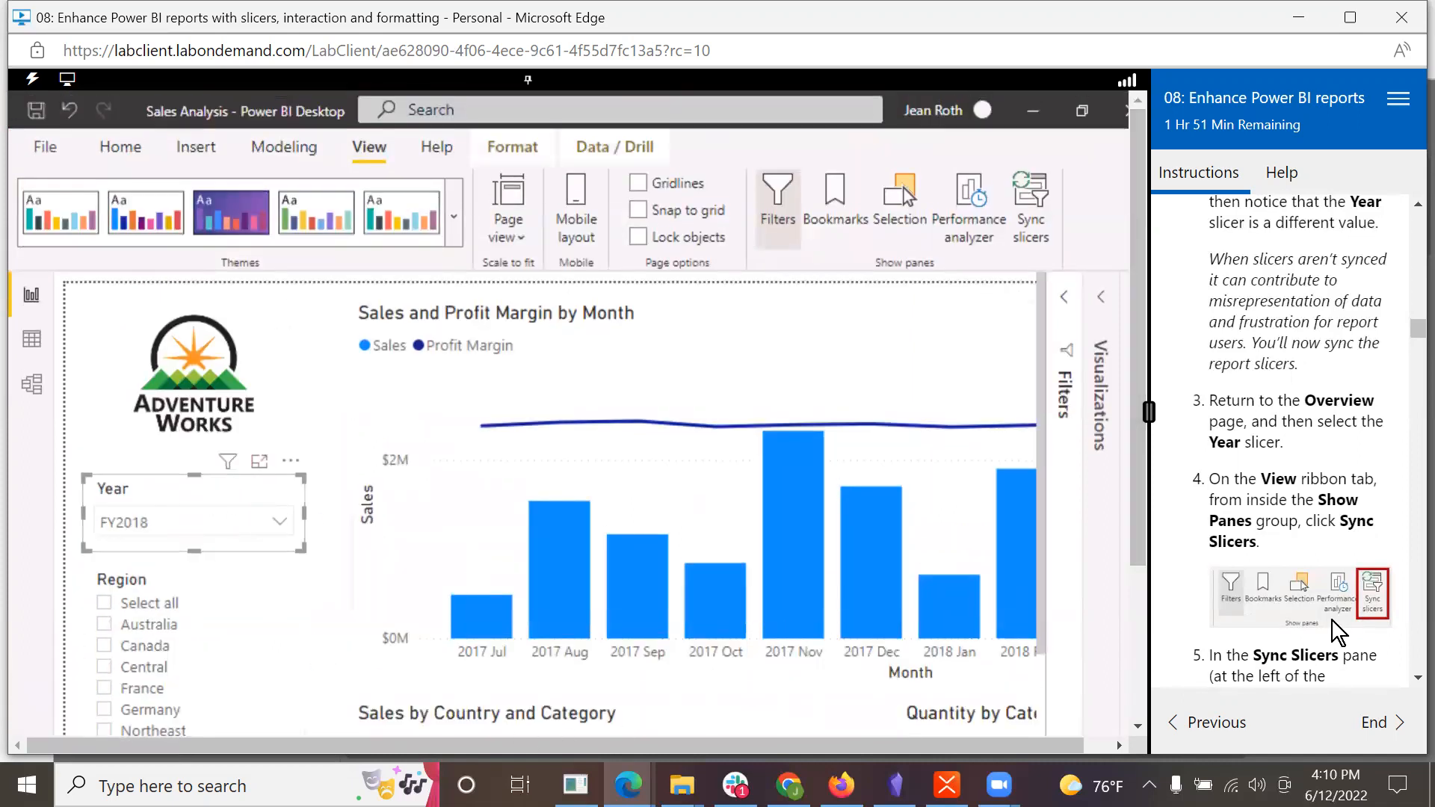
pyautogui.scroll(-2, 1334, 643)
pyautogui.scroll(-1, 1334, 634)
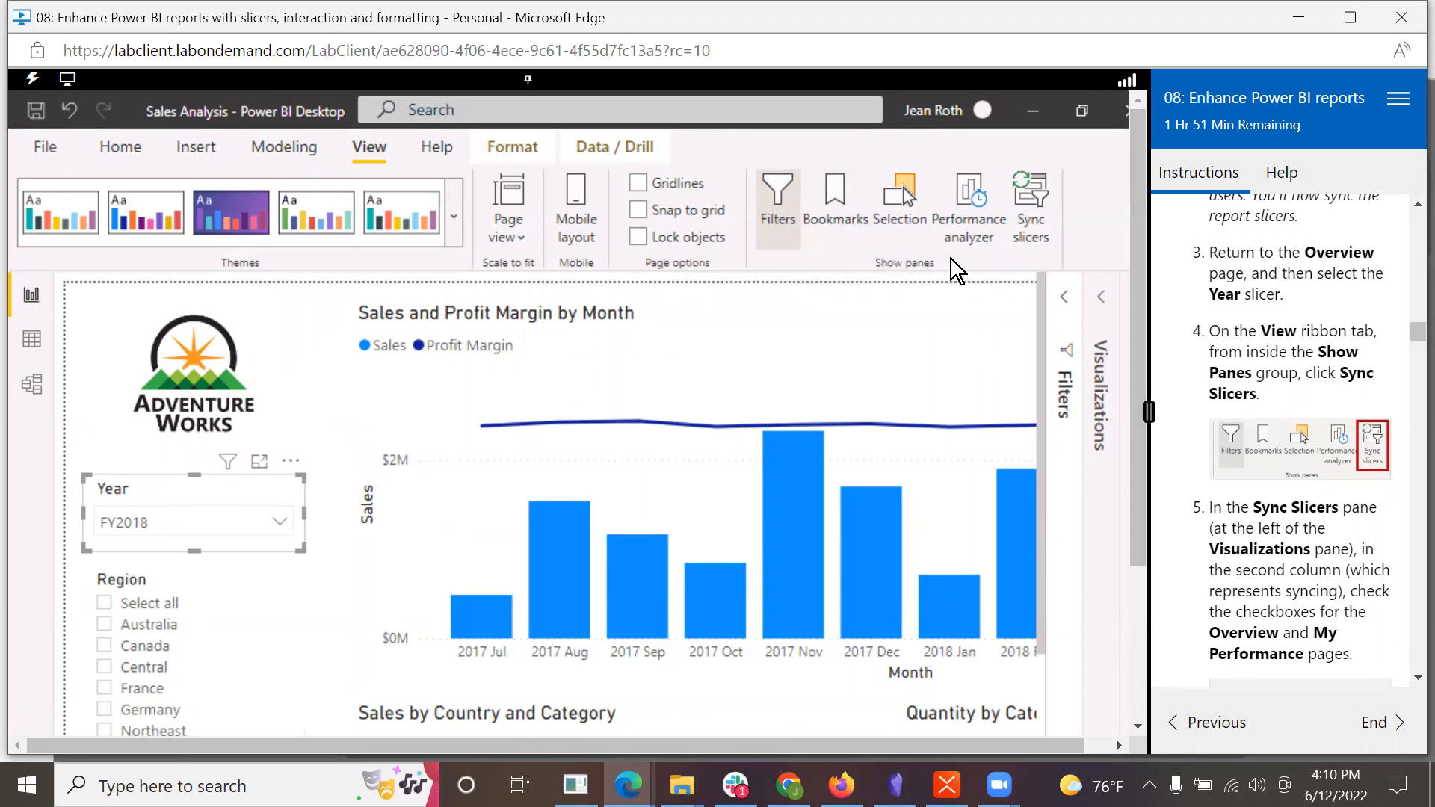
pyautogui.click(1028, 204)
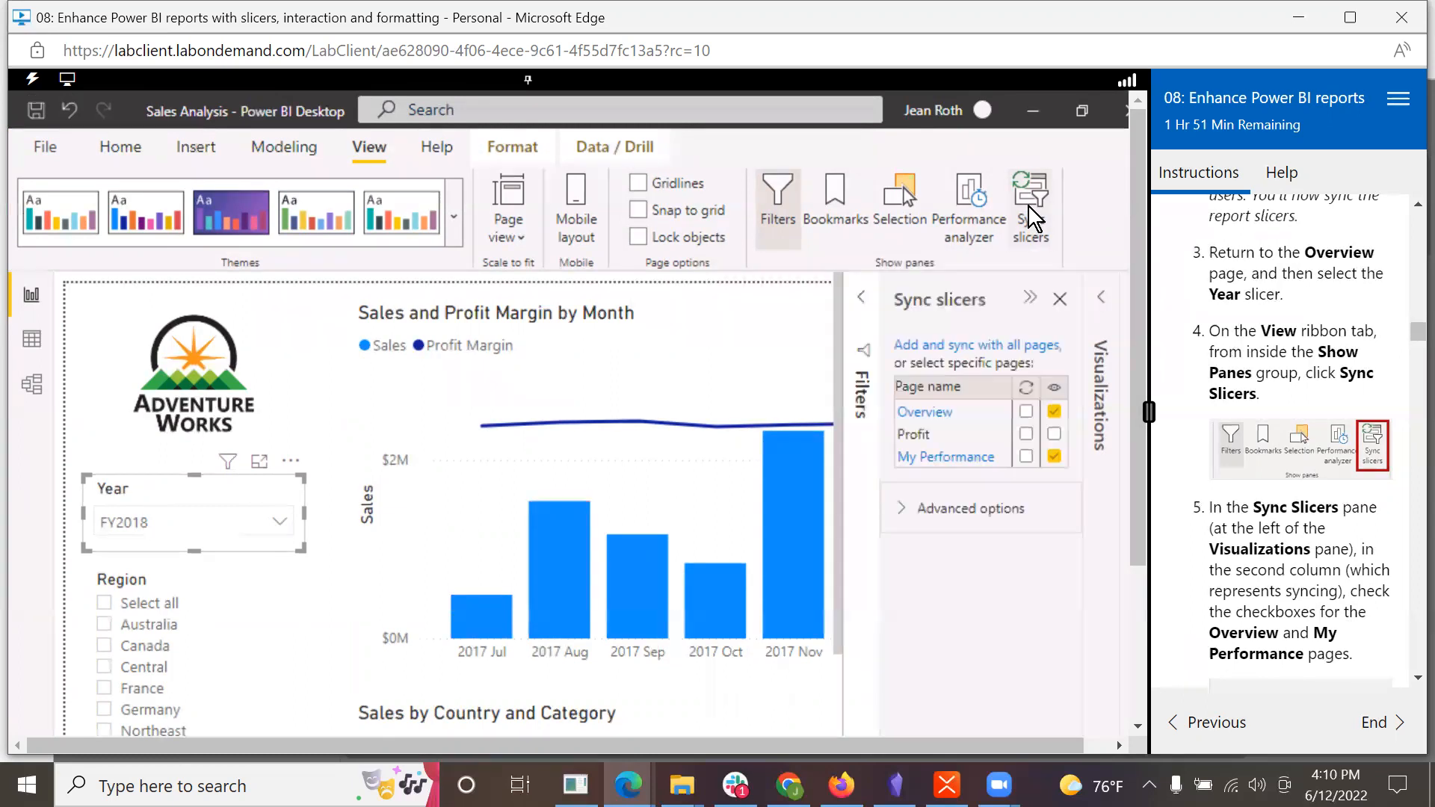
pyautogui.scroll(-2, 1381, 613)
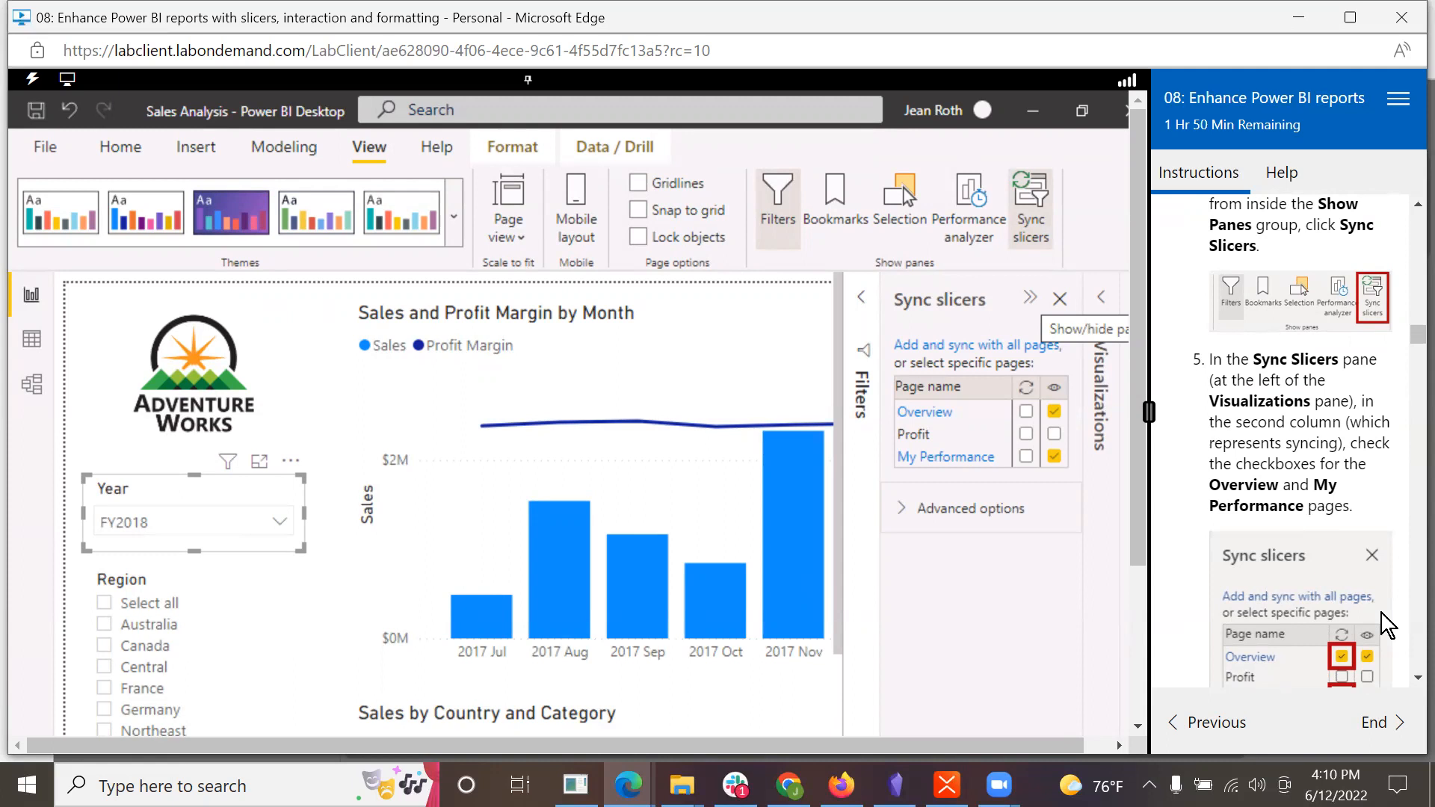
pyautogui.click(1026, 412)
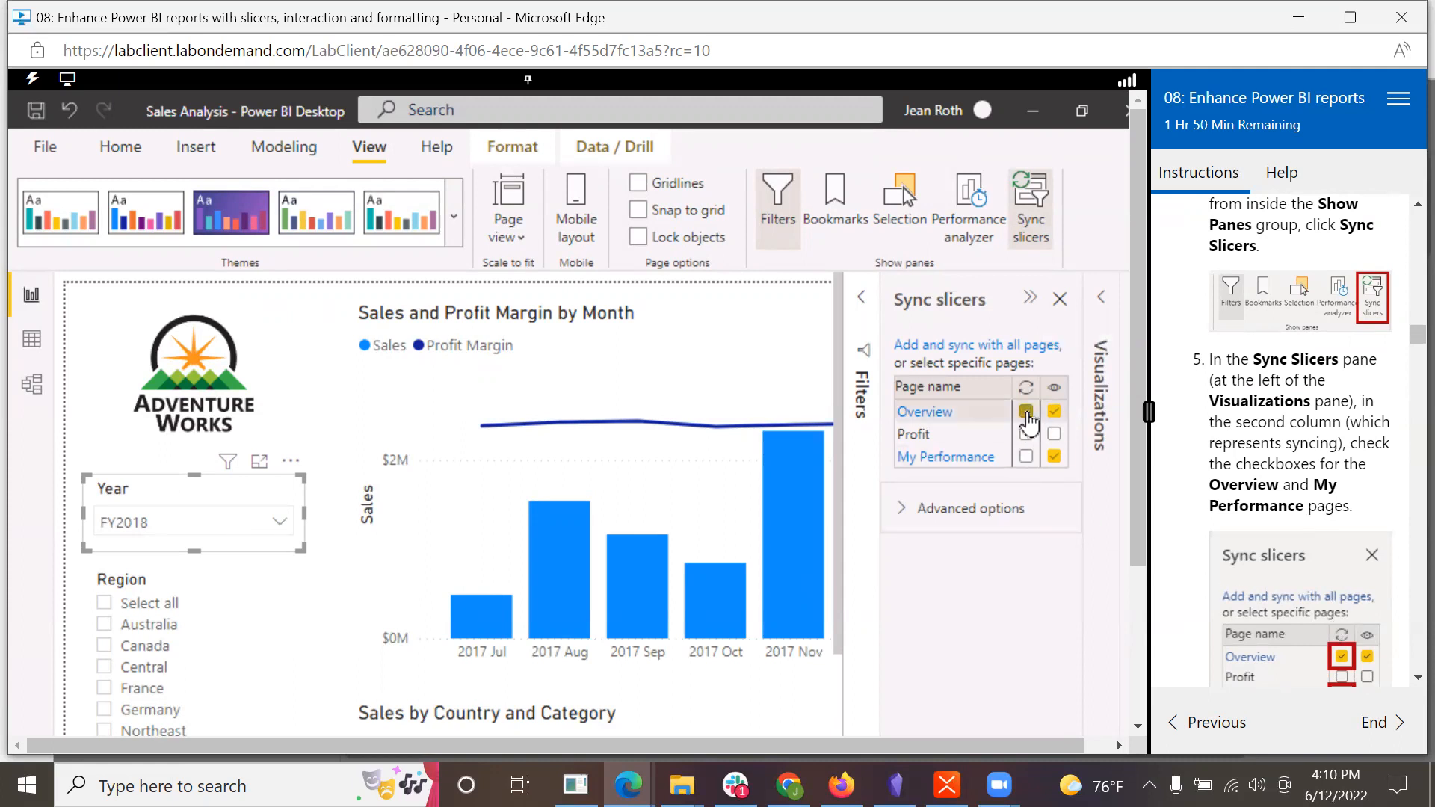
pyautogui.click(1026, 456)
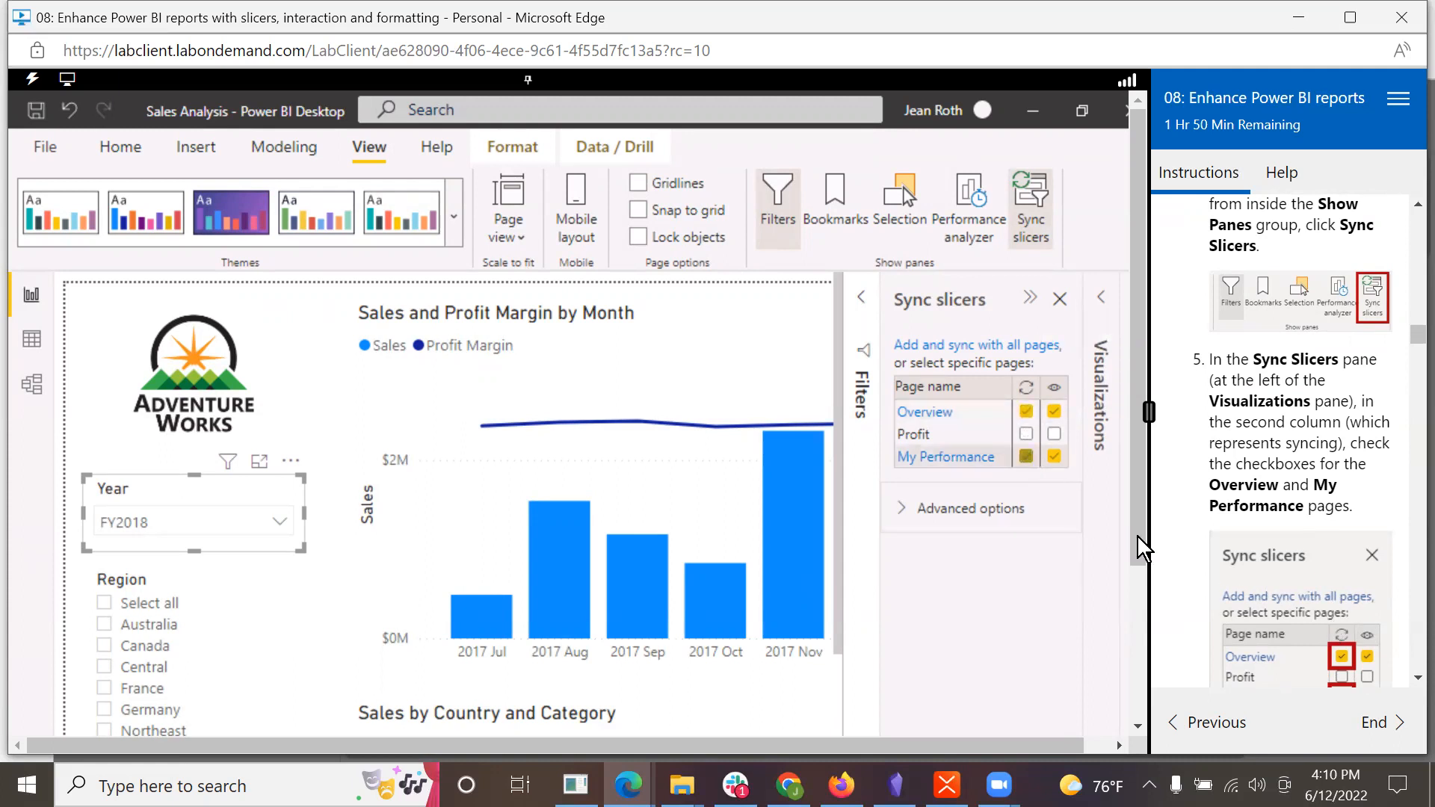
# Step: Select the Region slicer on the Overview page and sync it across the Overview and Profit pages
pyautogui.scroll(-2, 1286, 546)
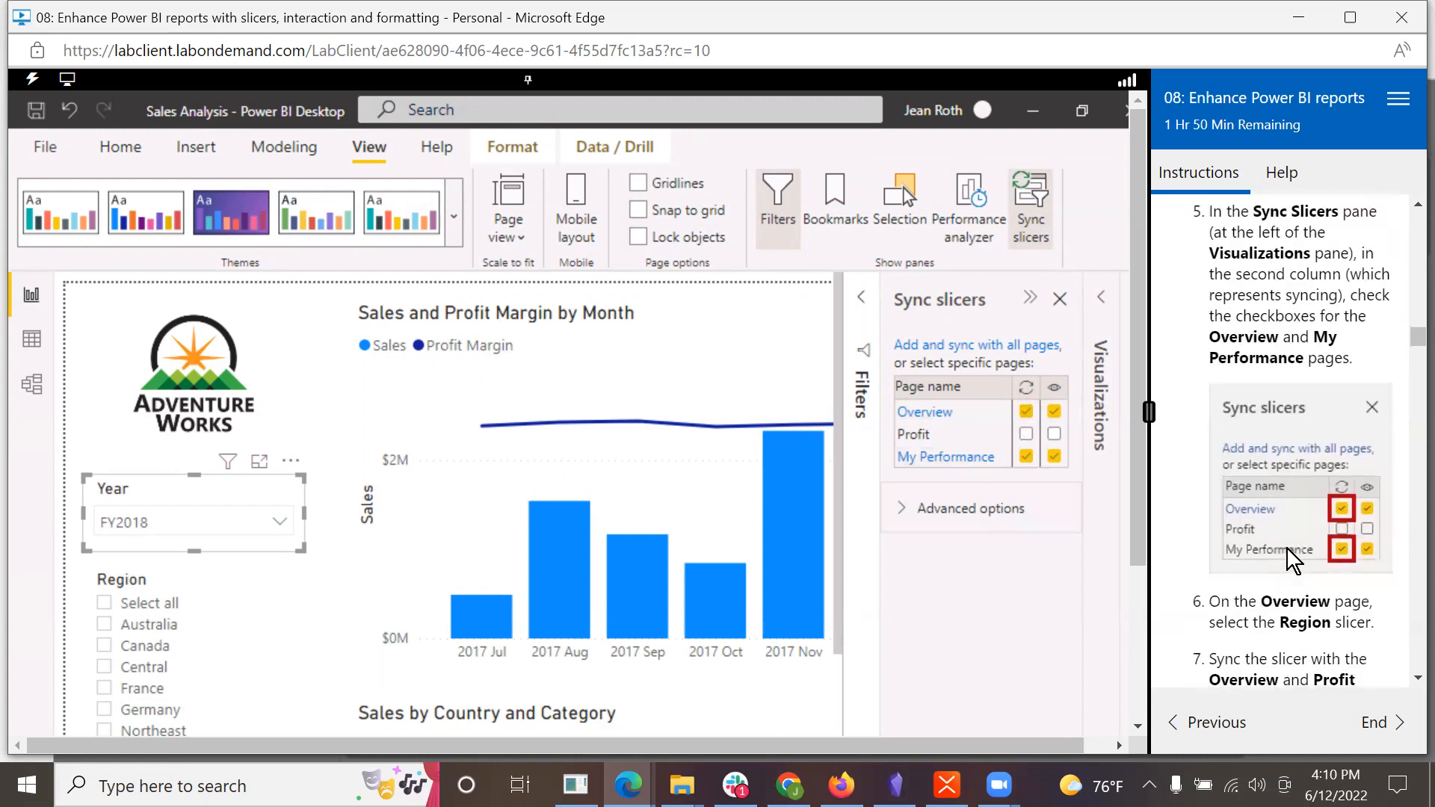
pyautogui.scroll(-1, 1286, 546)
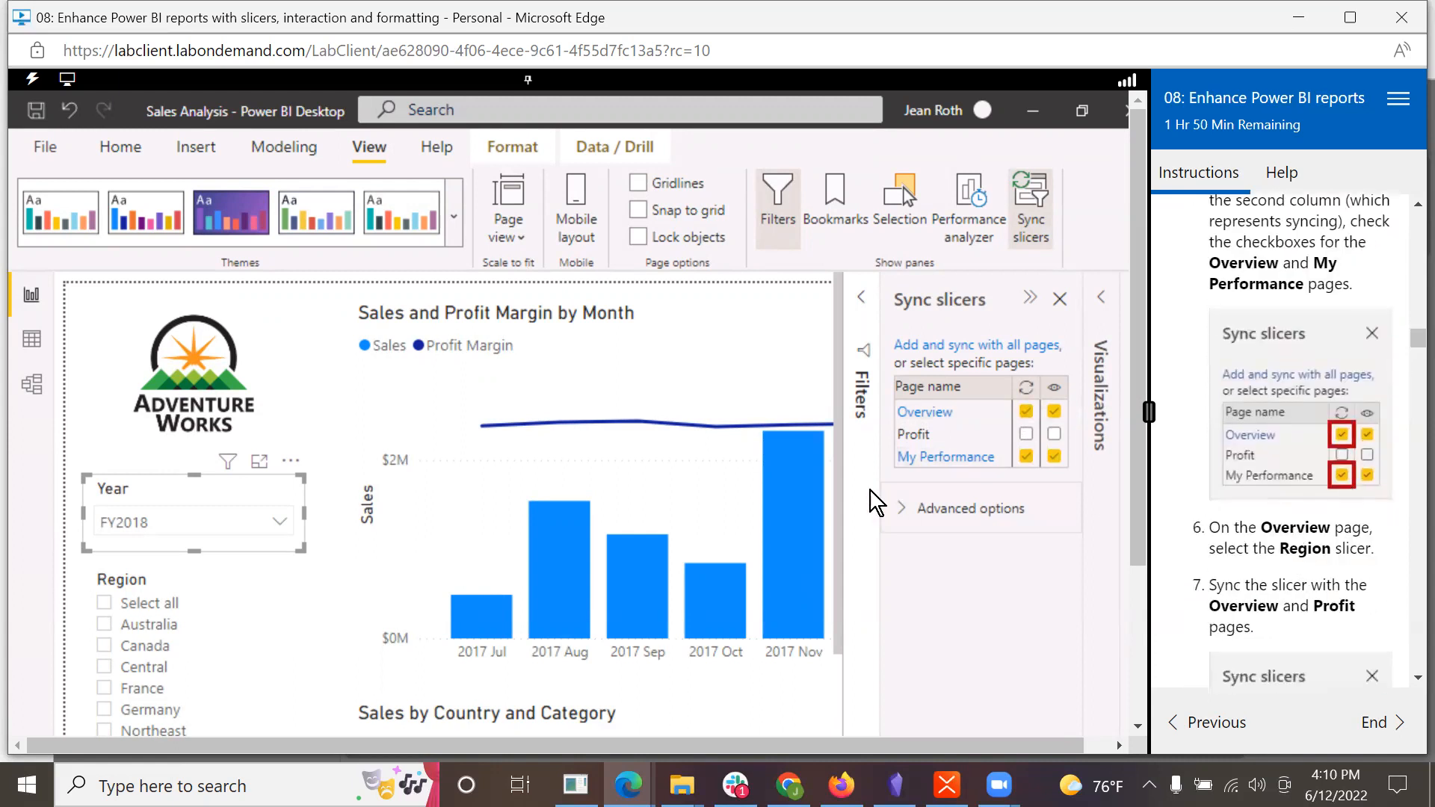
pyautogui.scroll(-2, 1247, 598)
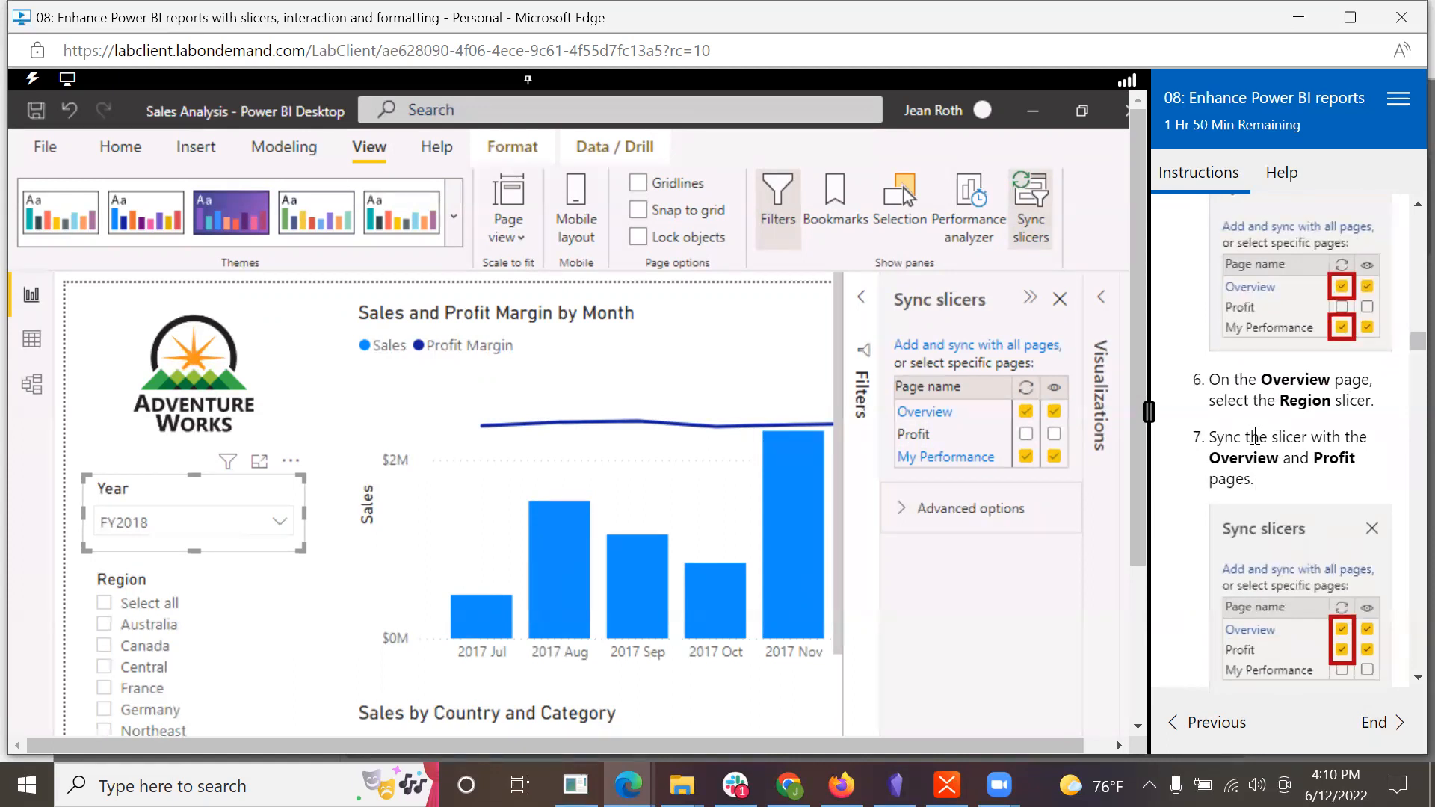
pyautogui.click(168, 576)
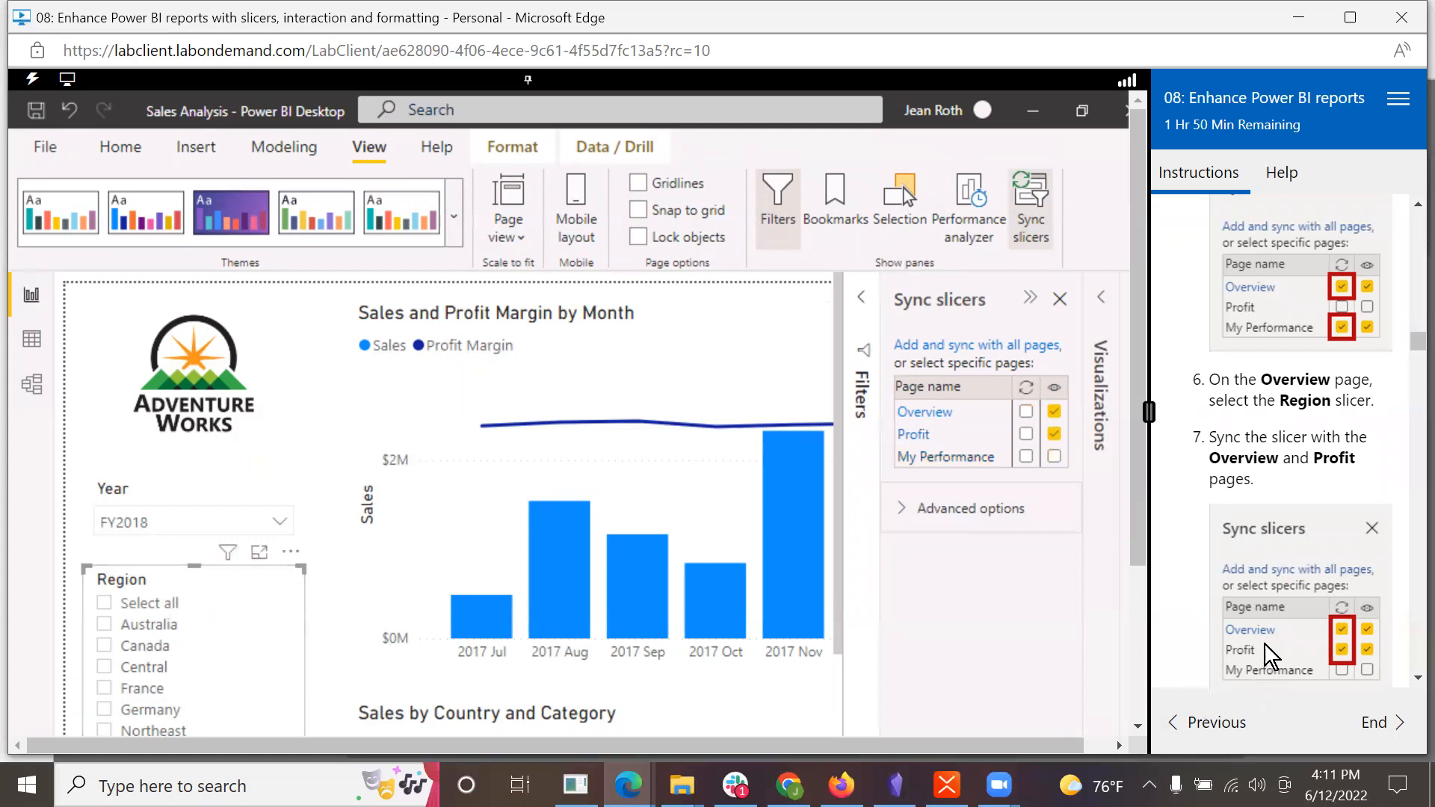
pyautogui.scroll(-1, 1271, 628)
pyautogui.scroll(-1, 1285, 612)
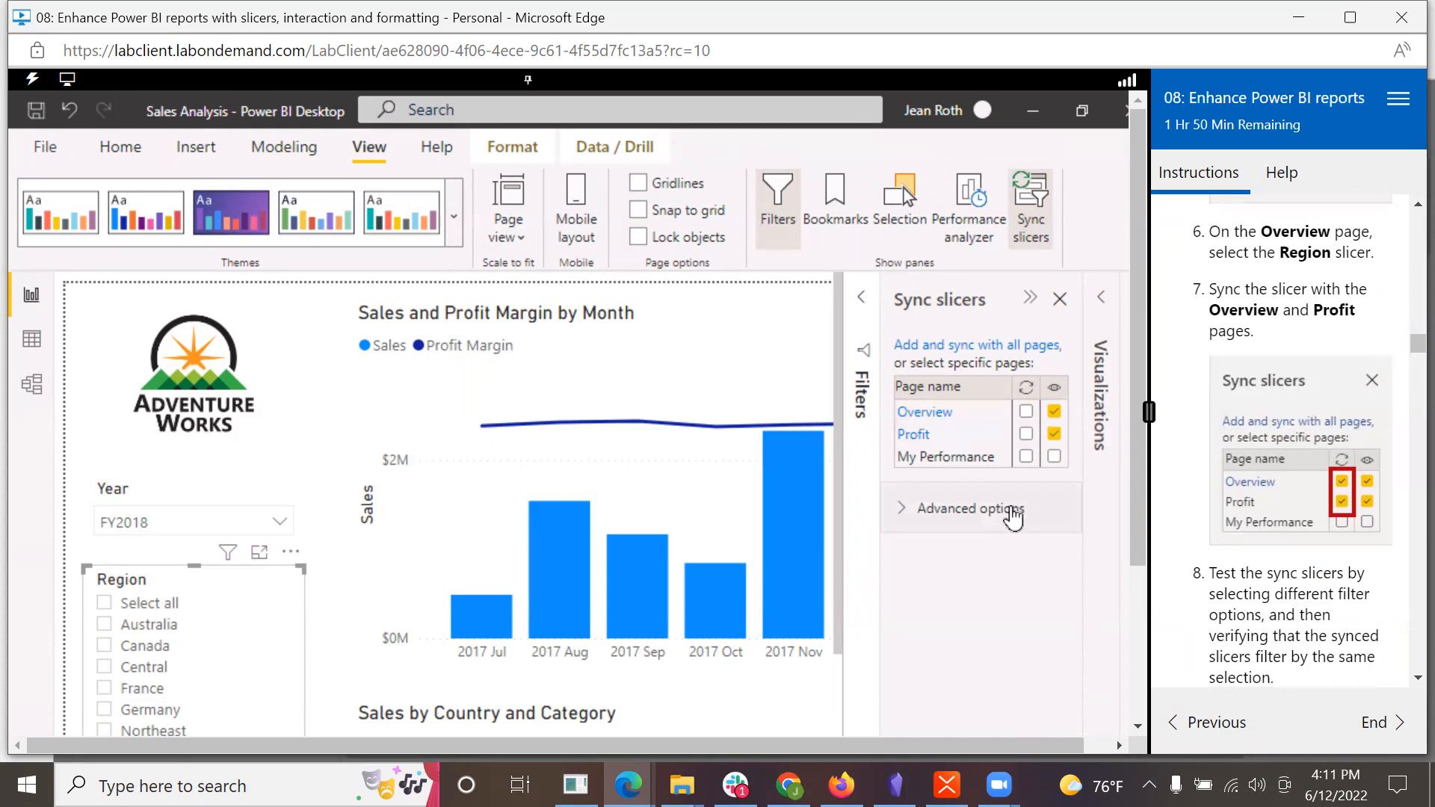
pyautogui.click(1027, 413)
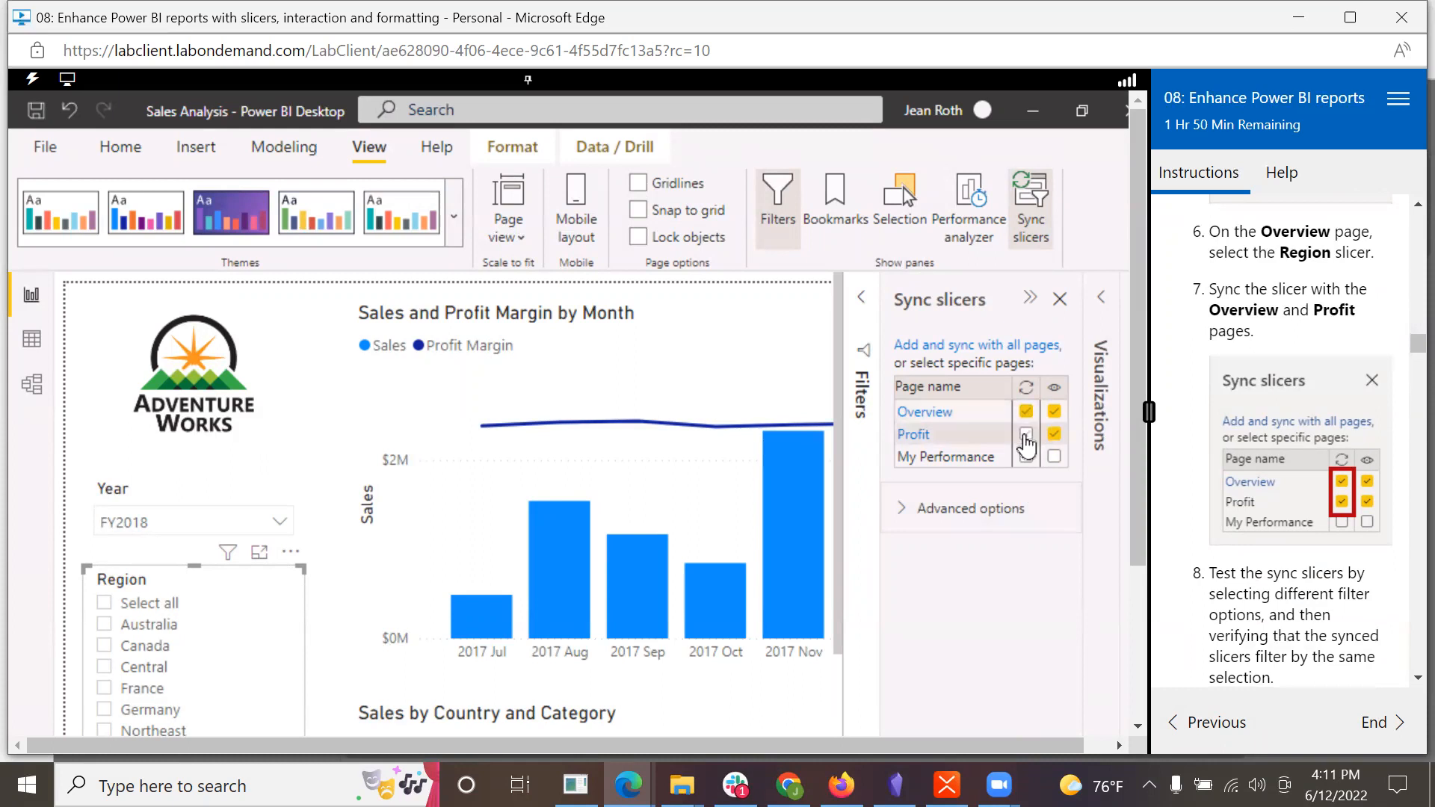
pyautogui.click(1024, 435)
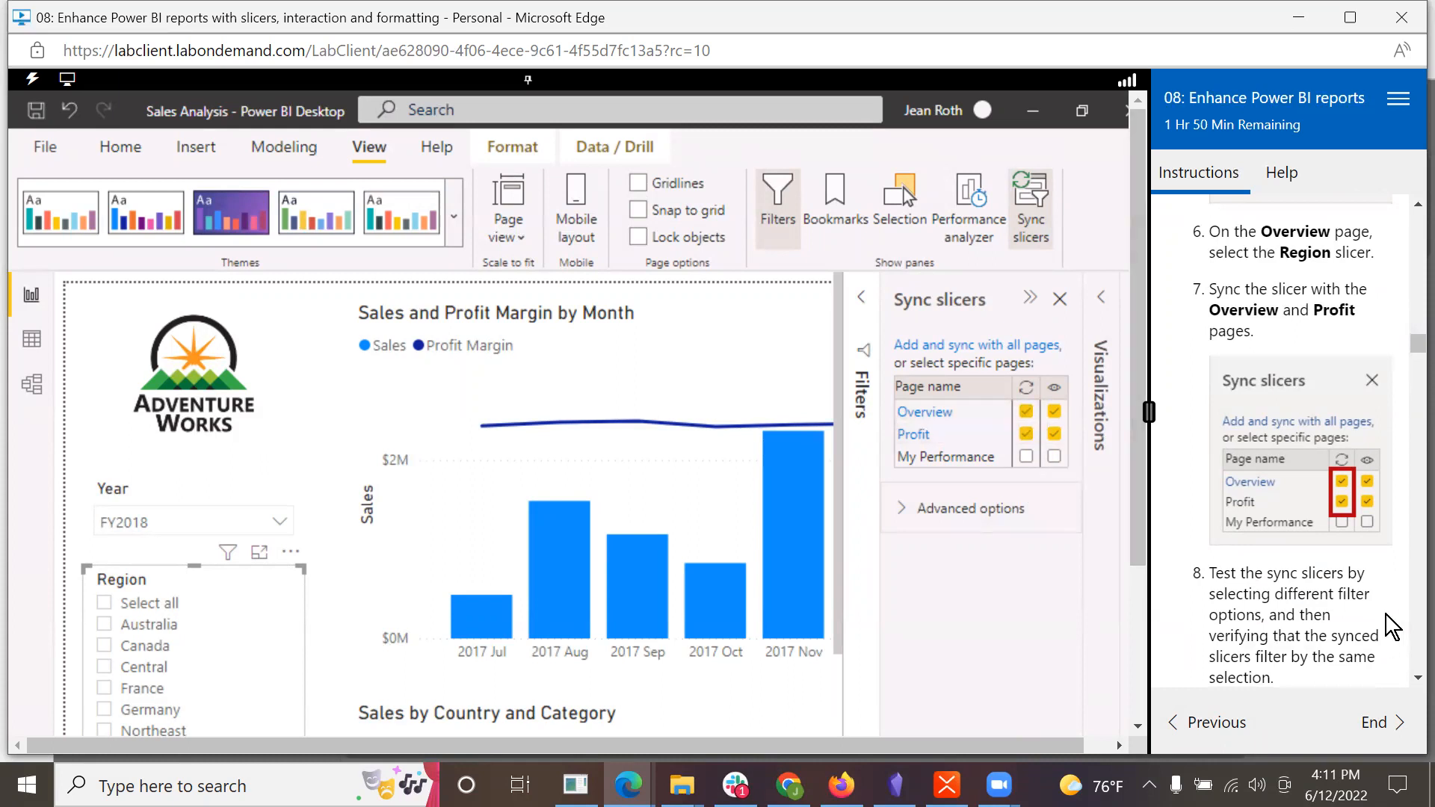
# Step: Set the Overview page's Year slicer to FY2020 and its Region slicer to Australia to test the syncing
pyautogui.scroll(-1, 1386, 615)
pyautogui.scroll(-1, 1386, 614)
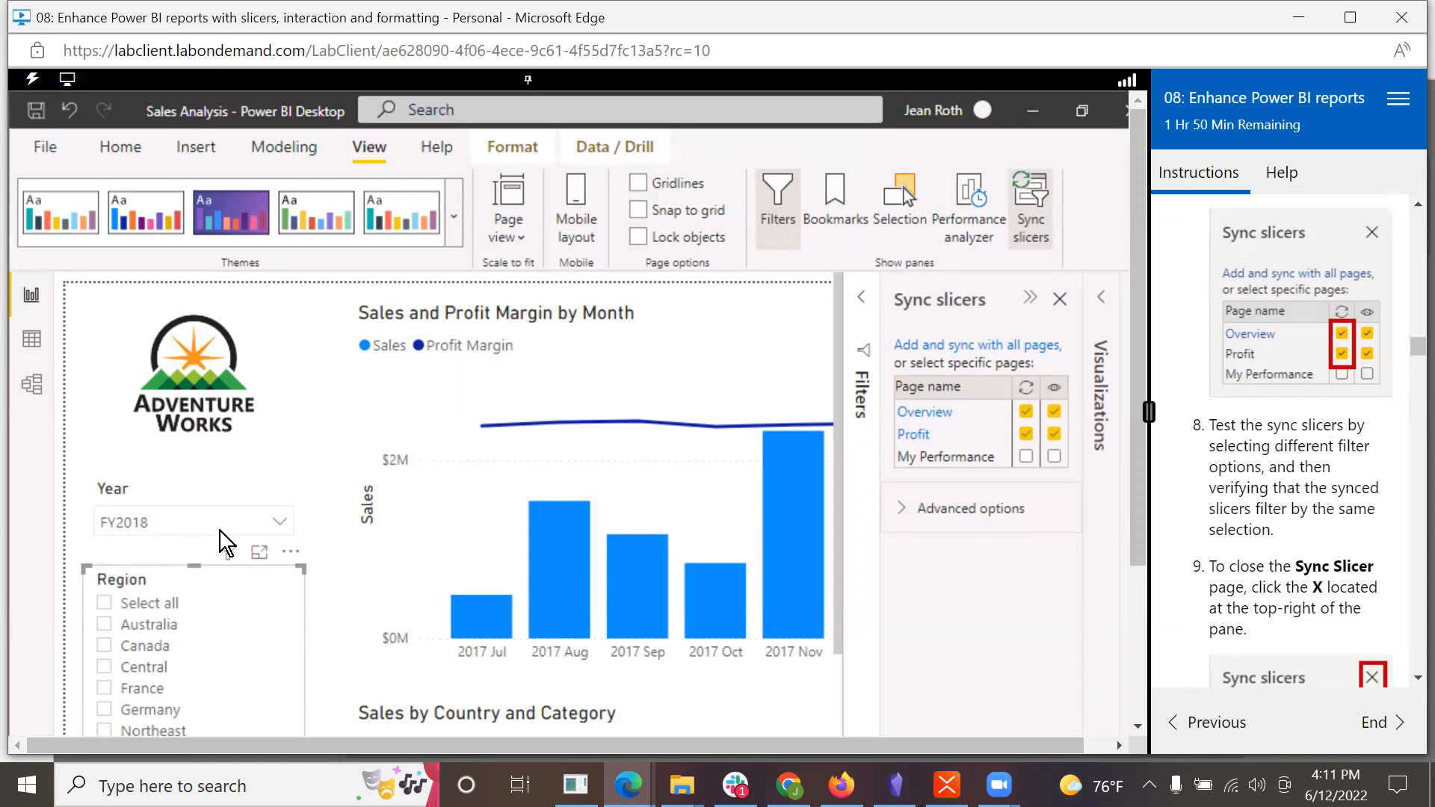
pyautogui.click(287, 519)
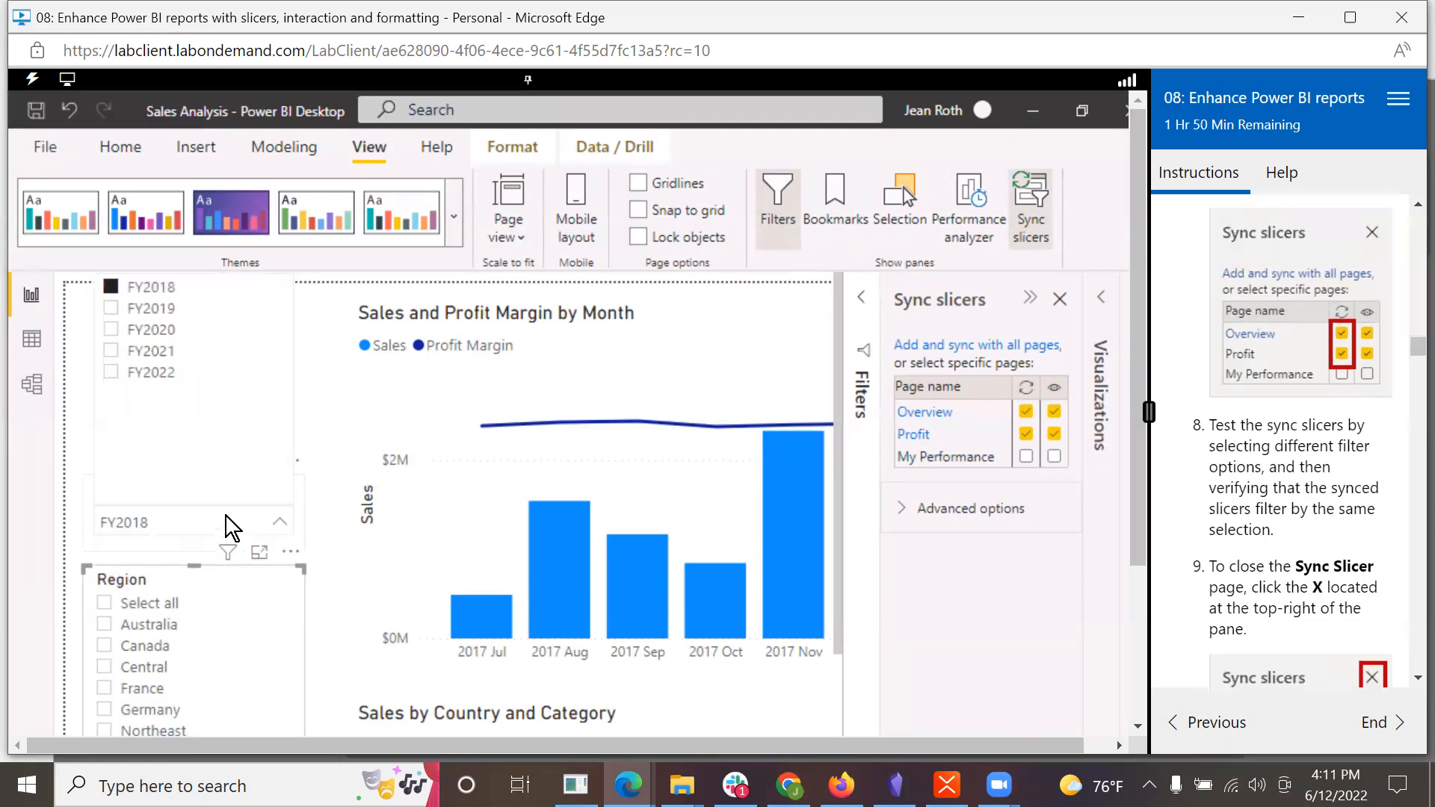
pyautogui.click(134, 333)
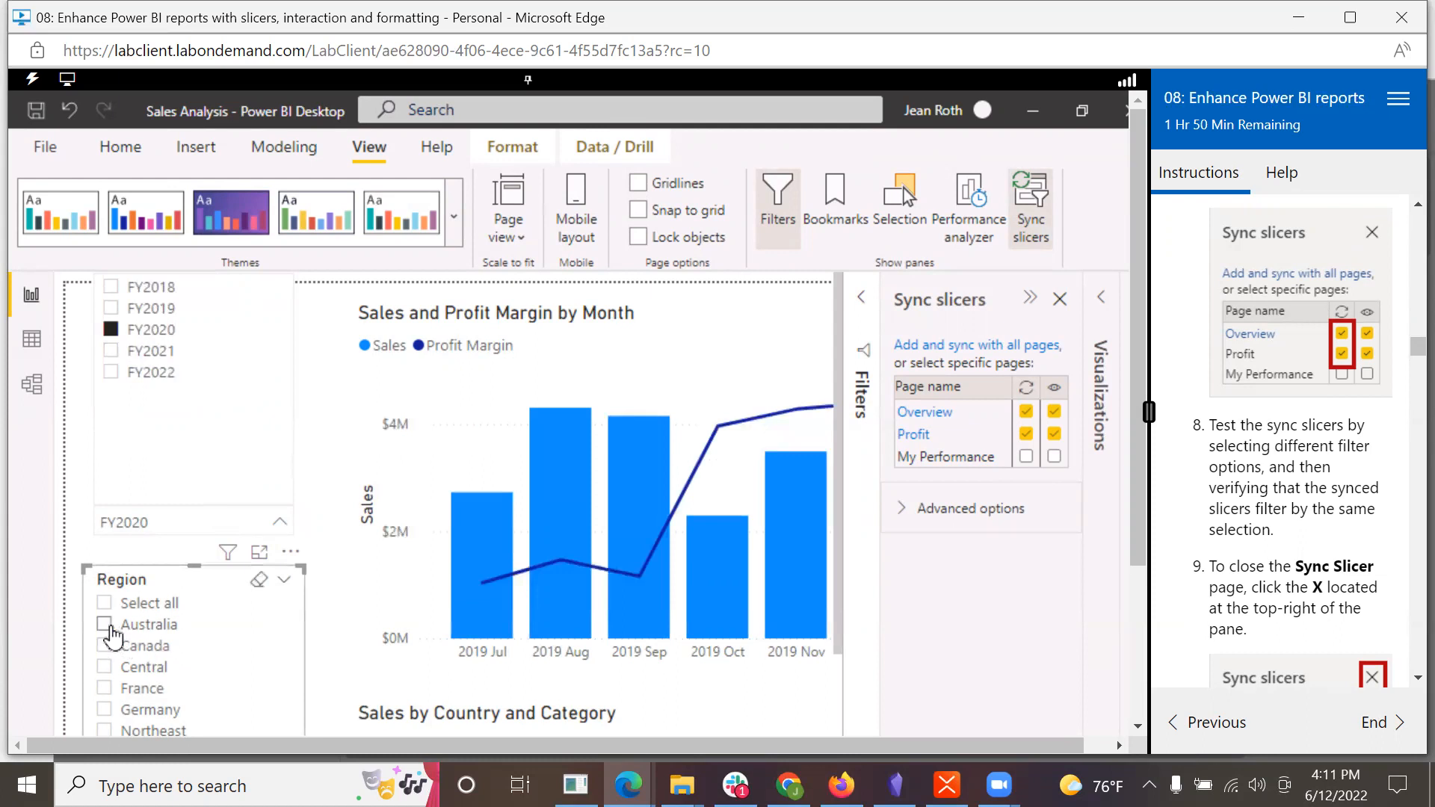
pyautogui.click(110, 628)
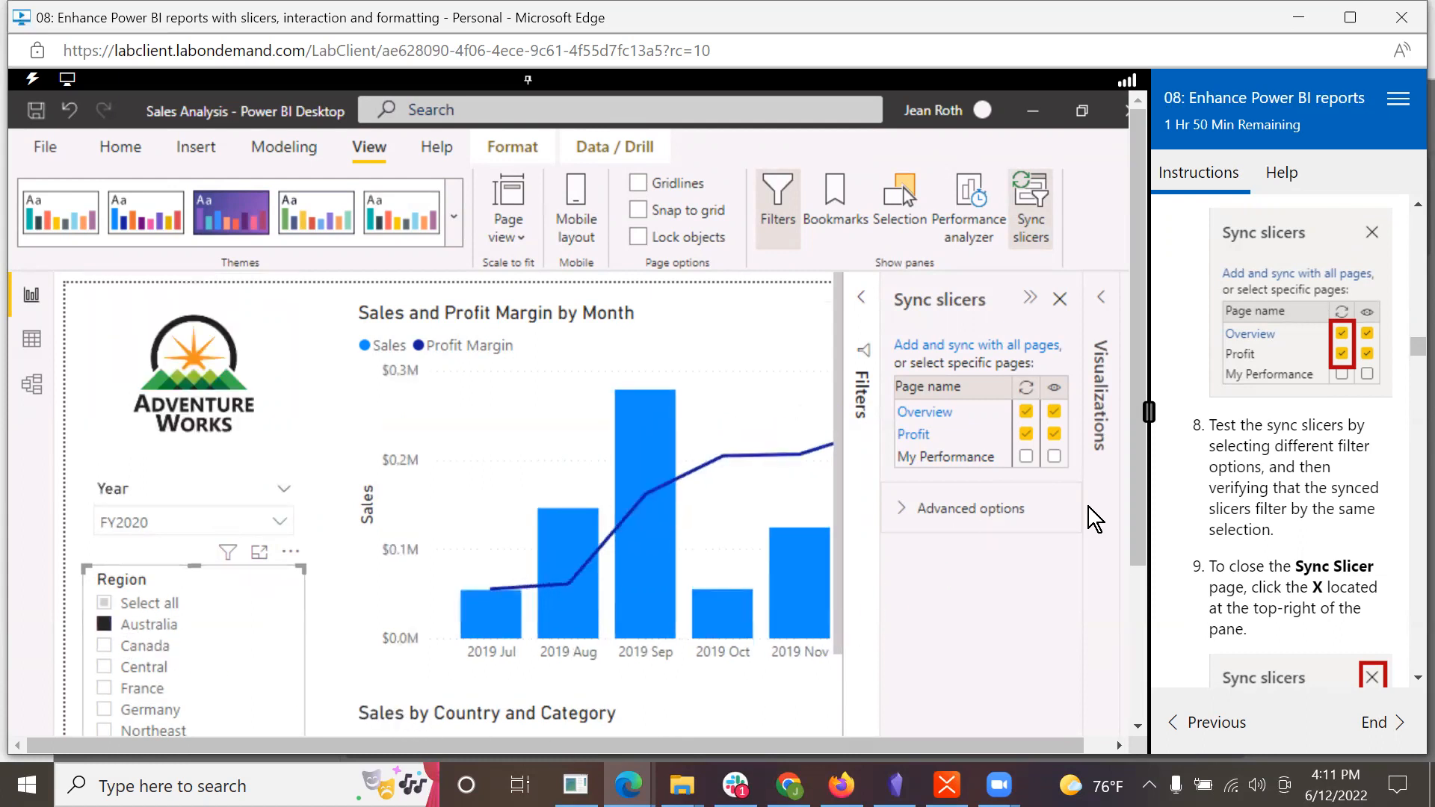
# Step: Check the Region slicer on the Profit page and the Year slicer on the My Performance page against the Overview selections
pyautogui.moveTo(1132, 513); pyautogui.dragTo(1119, 761)
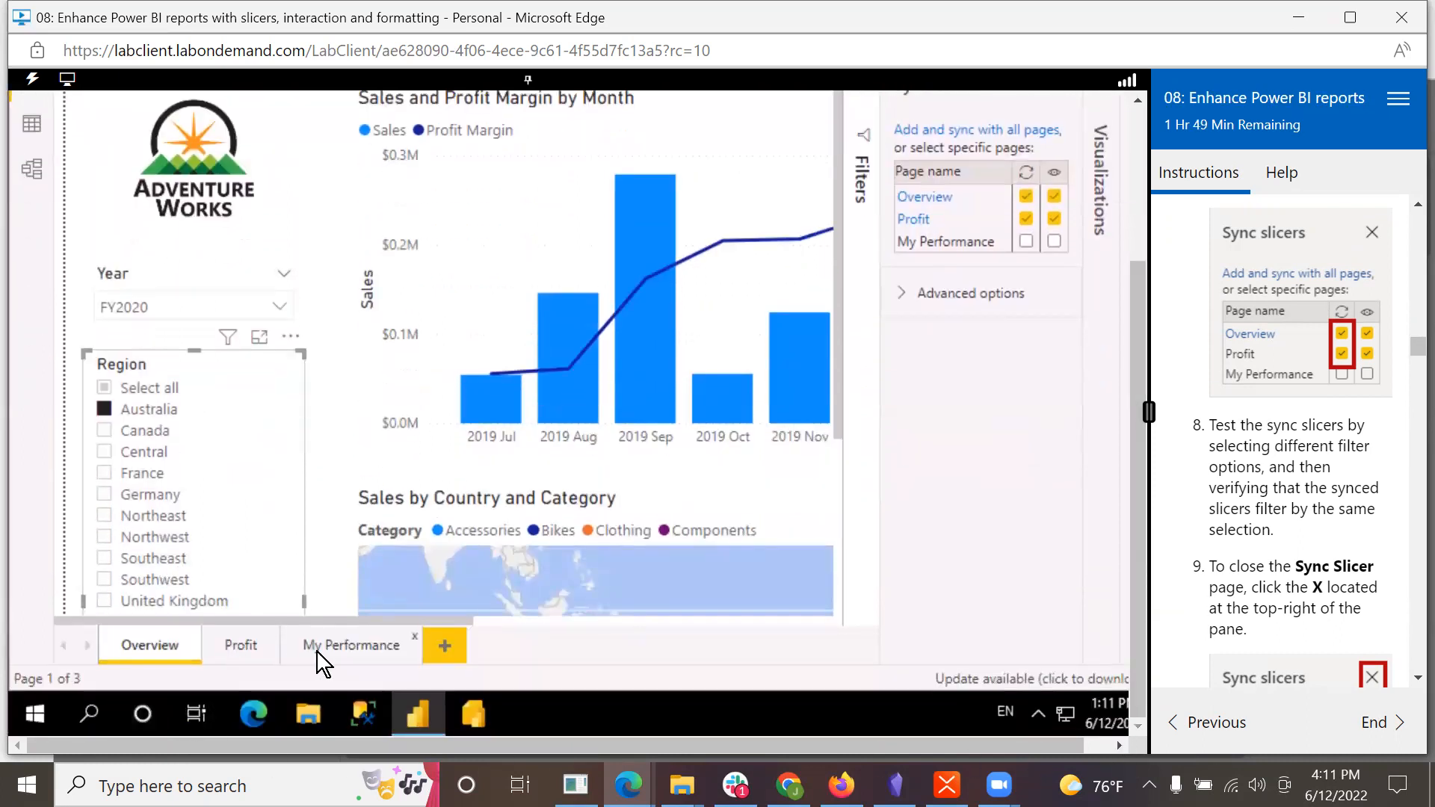
pyautogui.click(242, 647)
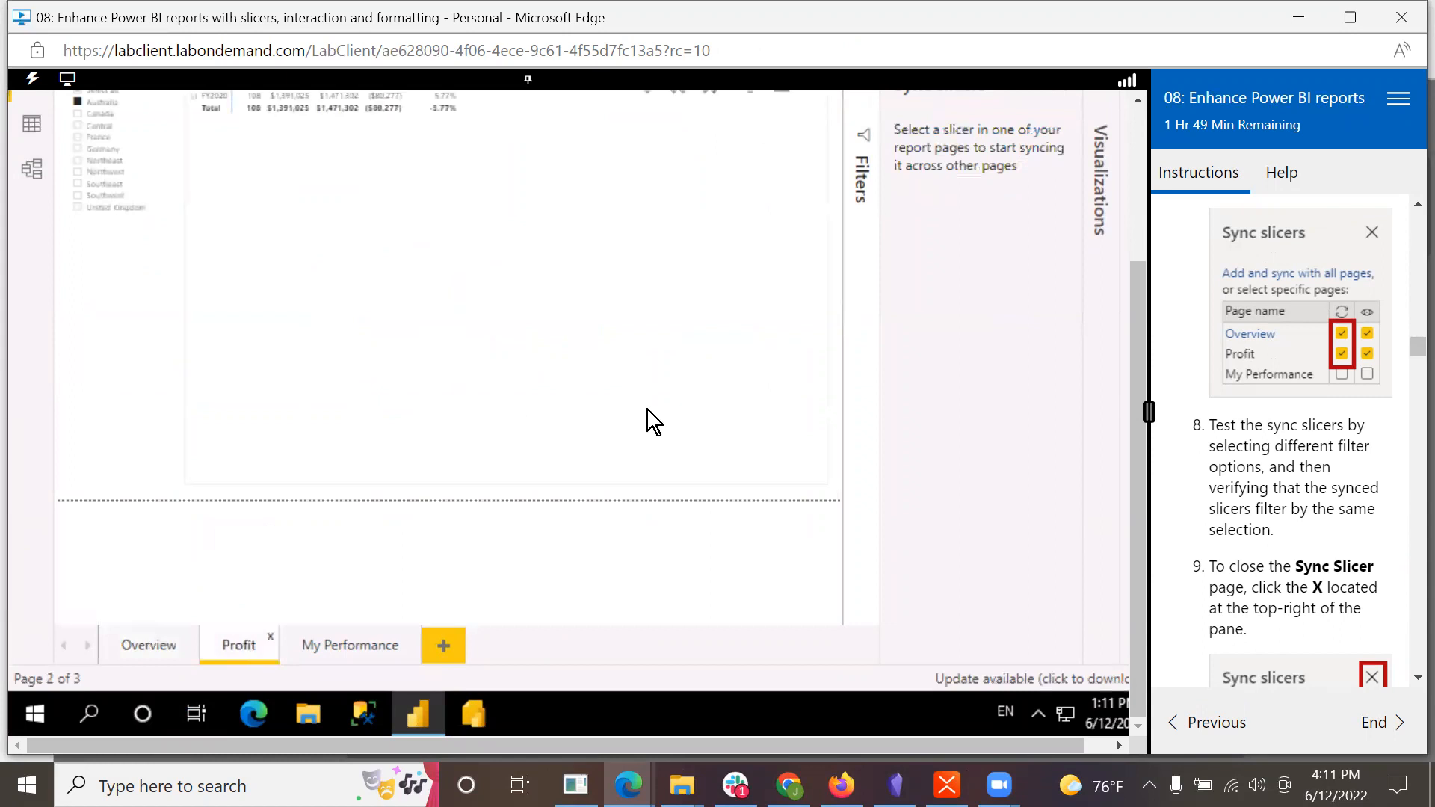
pyautogui.moveTo(1137, 445); pyautogui.dragTo(1137, 294)
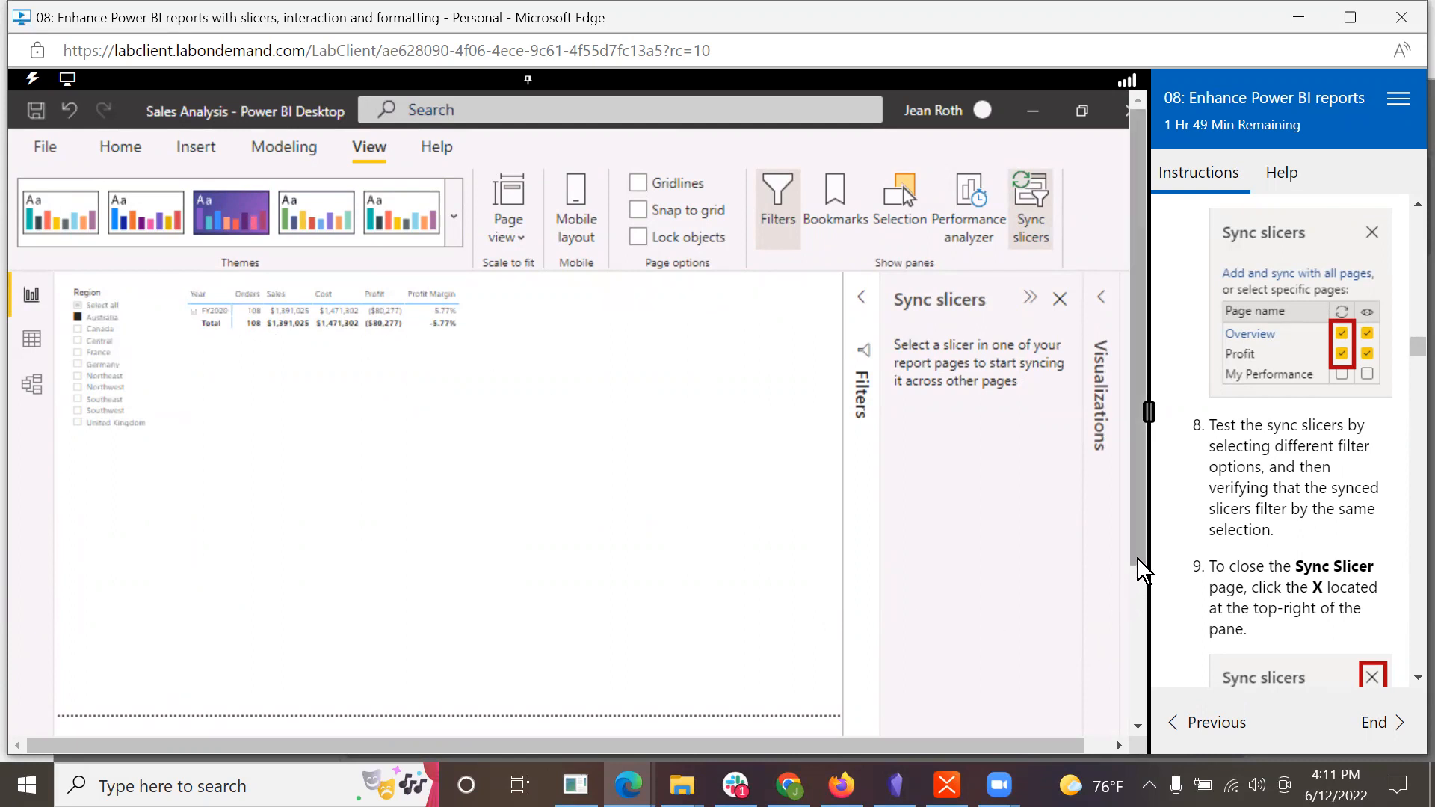
pyautogui.moveTo(1137, 554); pyautogui.dragTo(1133, 697)
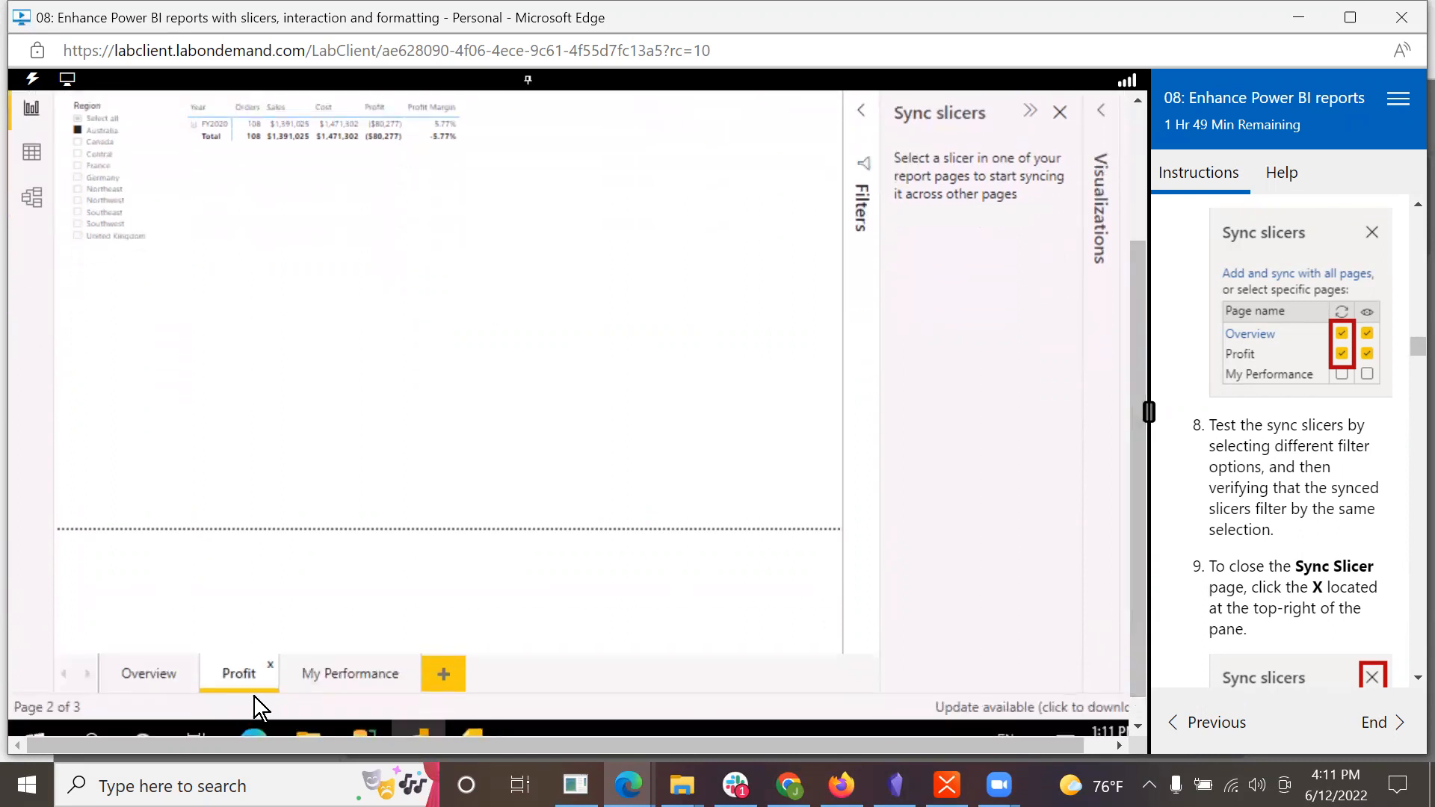
pyautogui.click(339, 671)
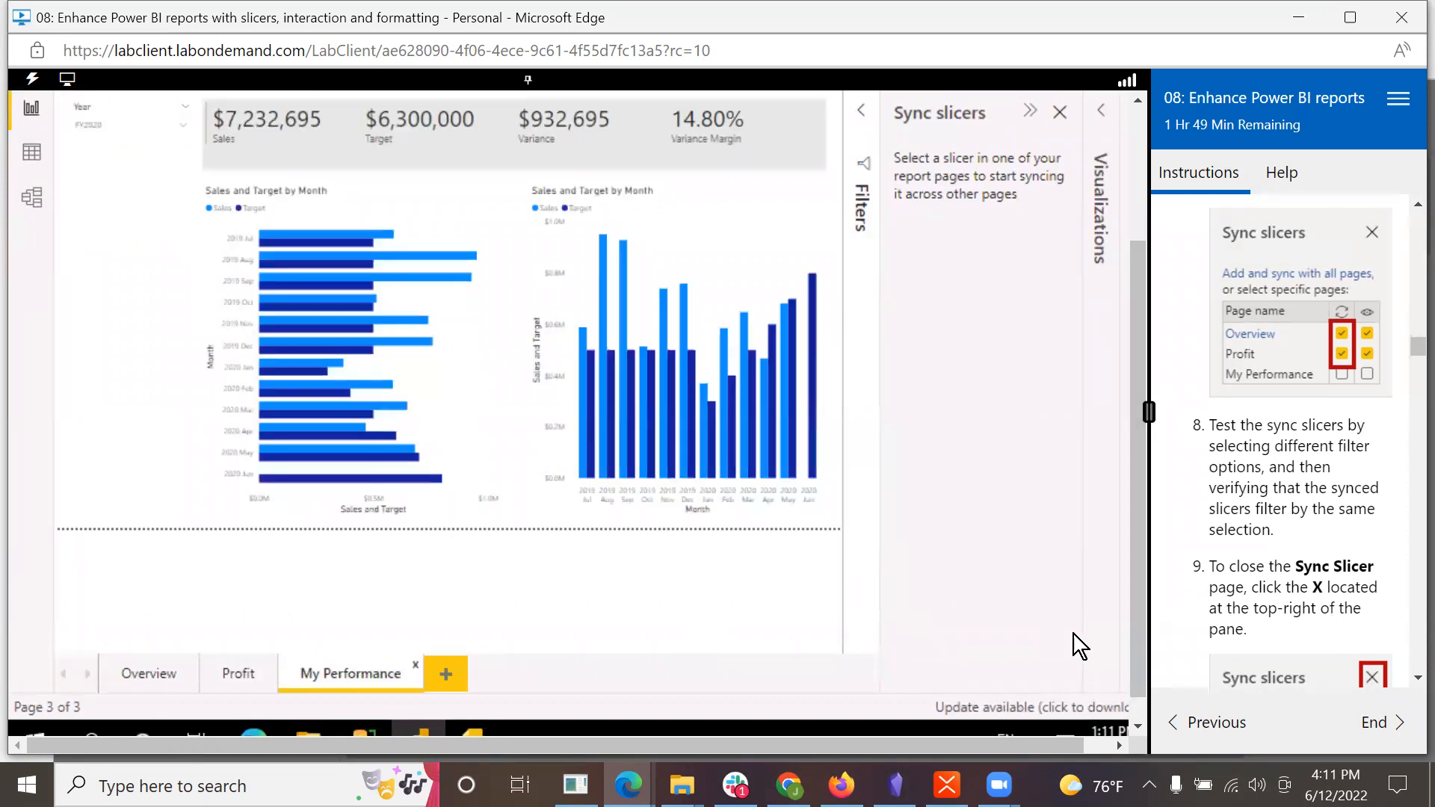
pyautogui.moveTo(1136, 662); pyautogui.dragTo(1123, 503)
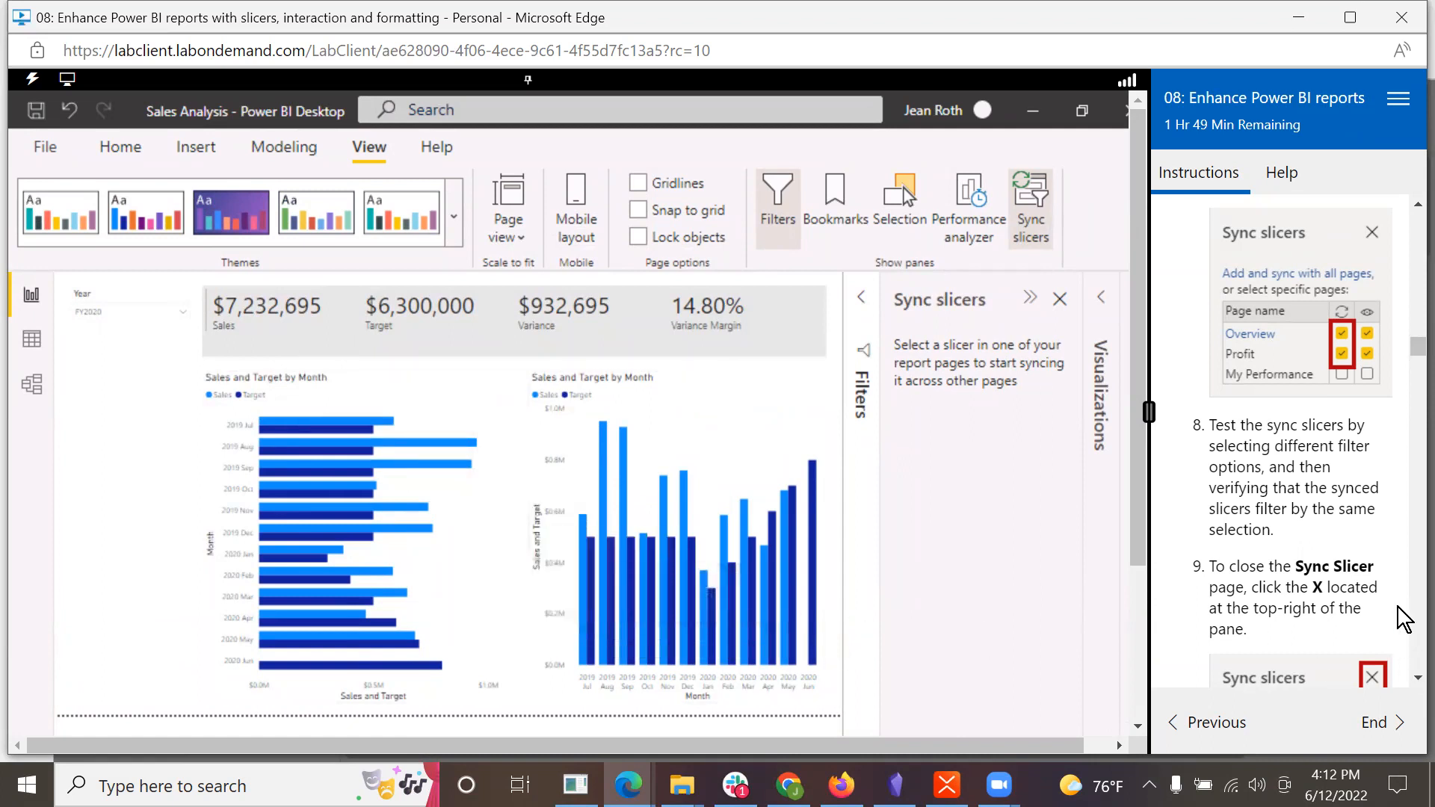
# Step: Close the Sync slicers pane, following step 9 of the lab instructions
pyautogui.scroll(-2, 1382, 500)
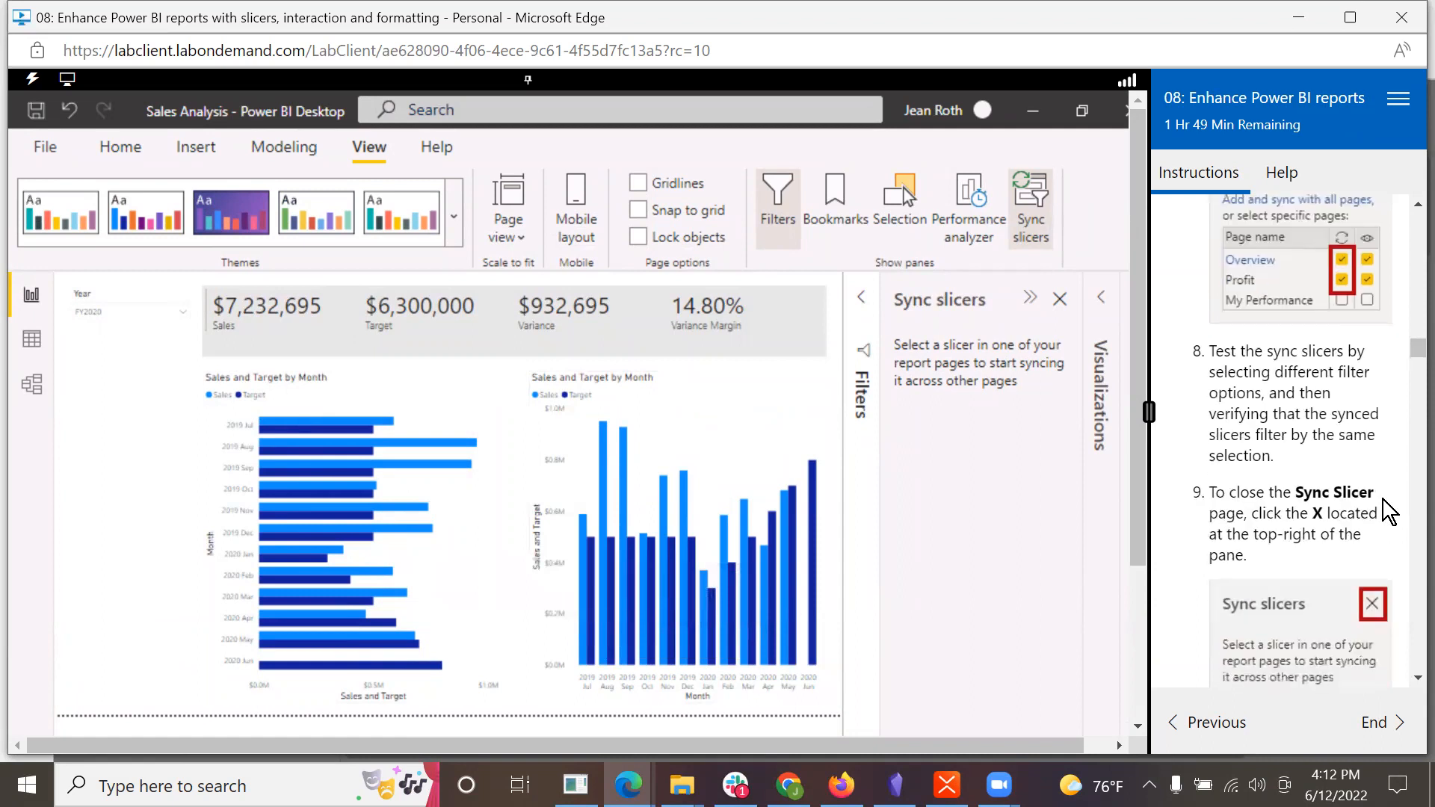
pyautogui.scroll(-1, 1383, 500)
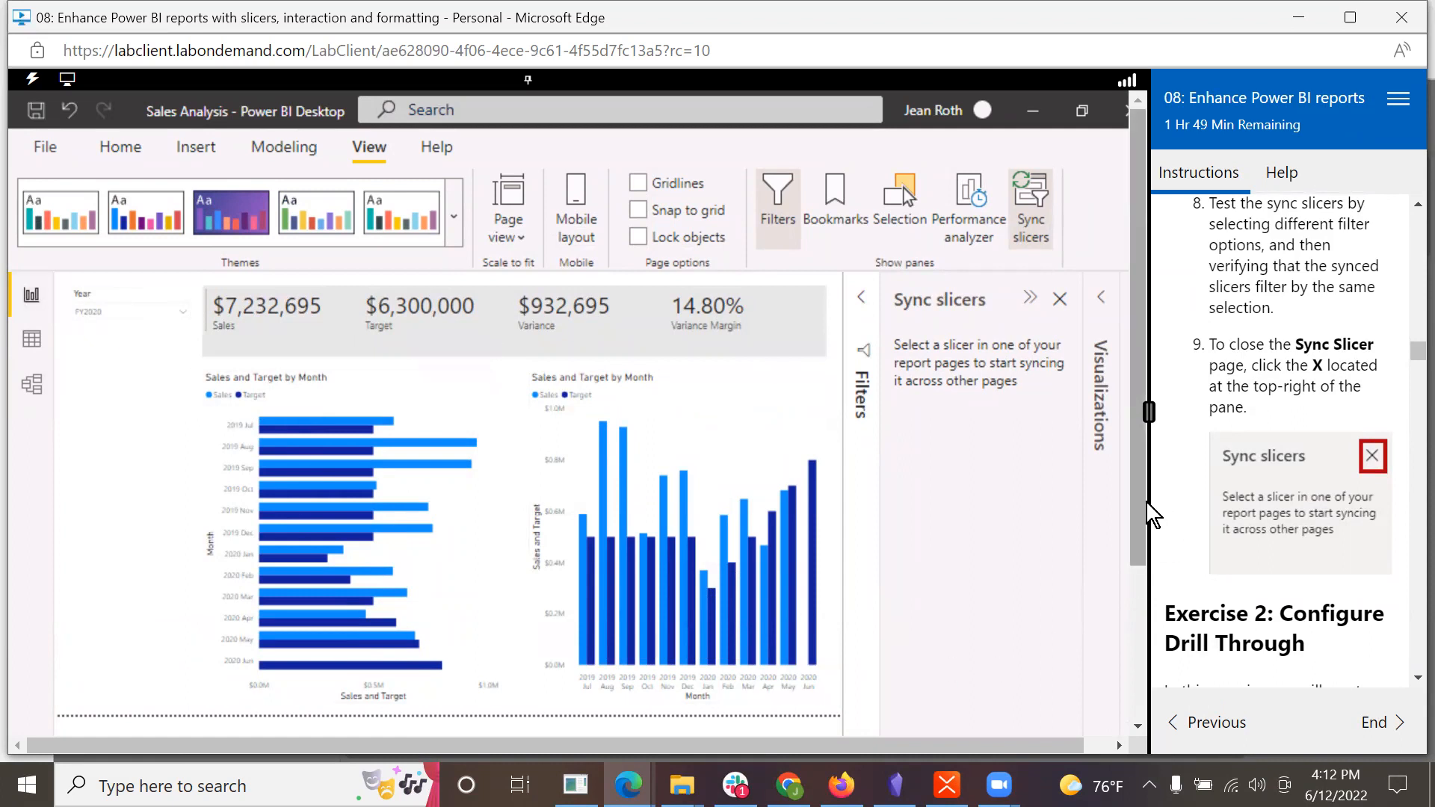
pyautogui.scroll(-3, 1144, 508)
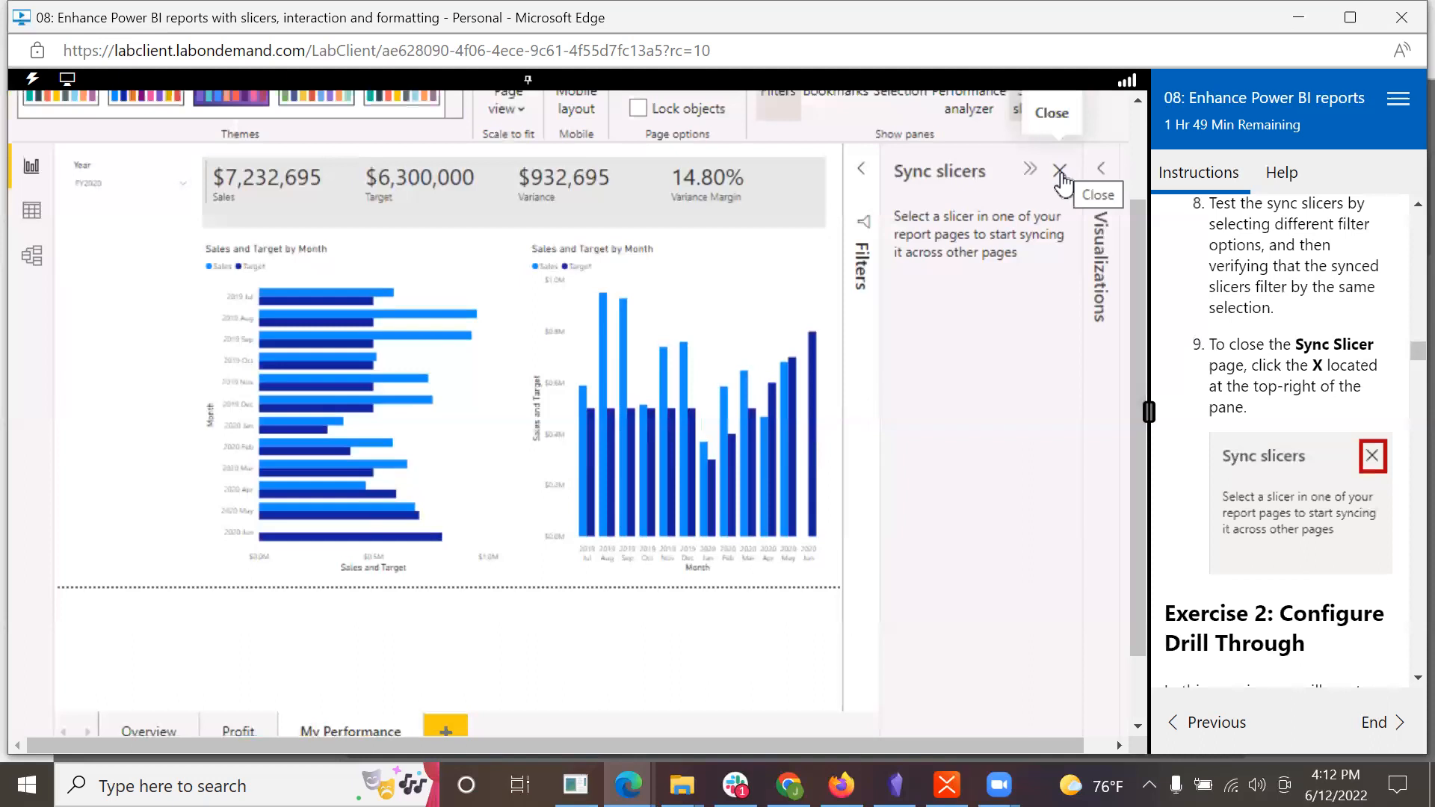
pyautogui.click(1061, 172)
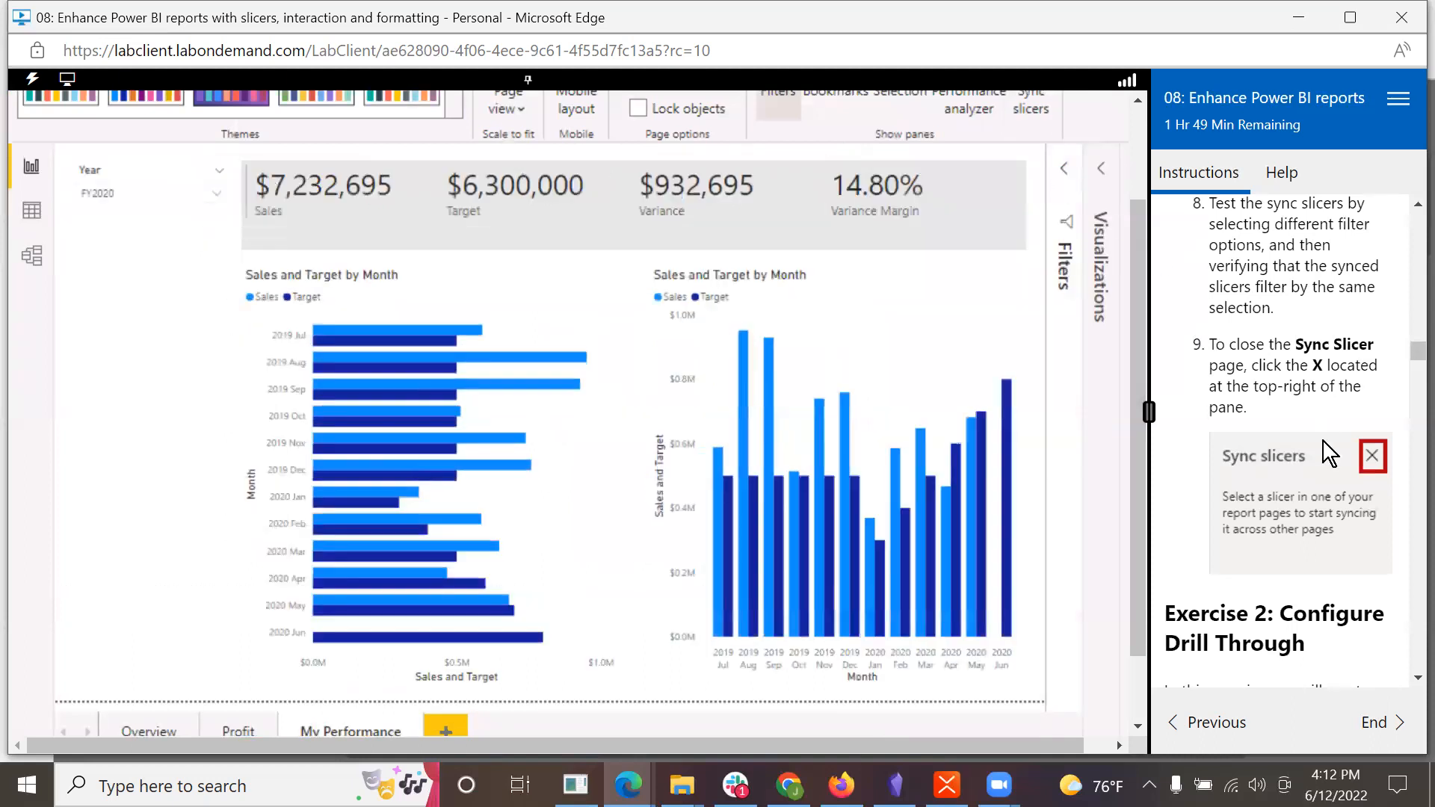
# Step: Read the Exercise 2 drill through introduction and copy the link of its Bikes page preview image
pyautogui.scroll(-2, 1327, 492)
pyautogui.scroll(-2, 1328, 492)
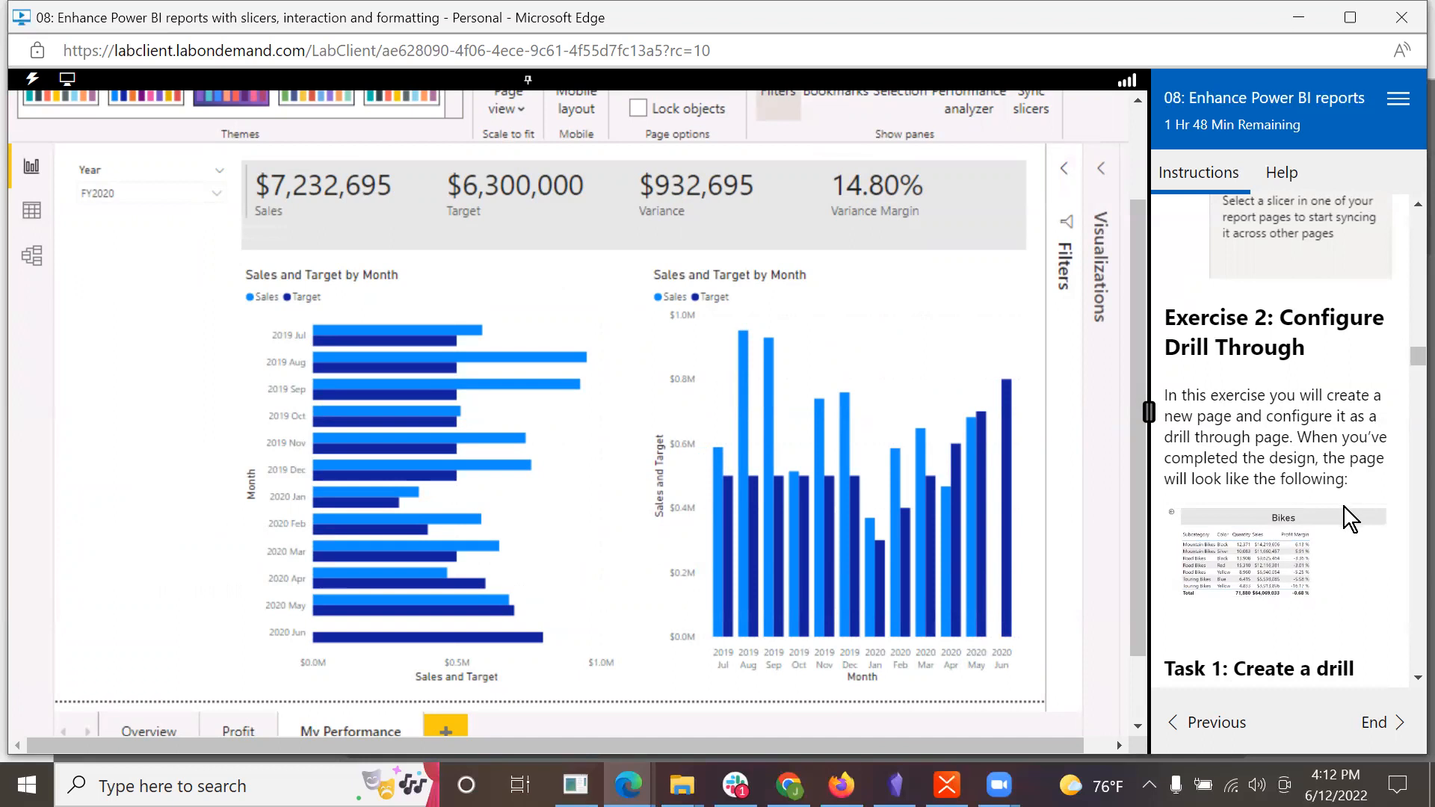
pyautogui.scroll(-2, 1344, 507)
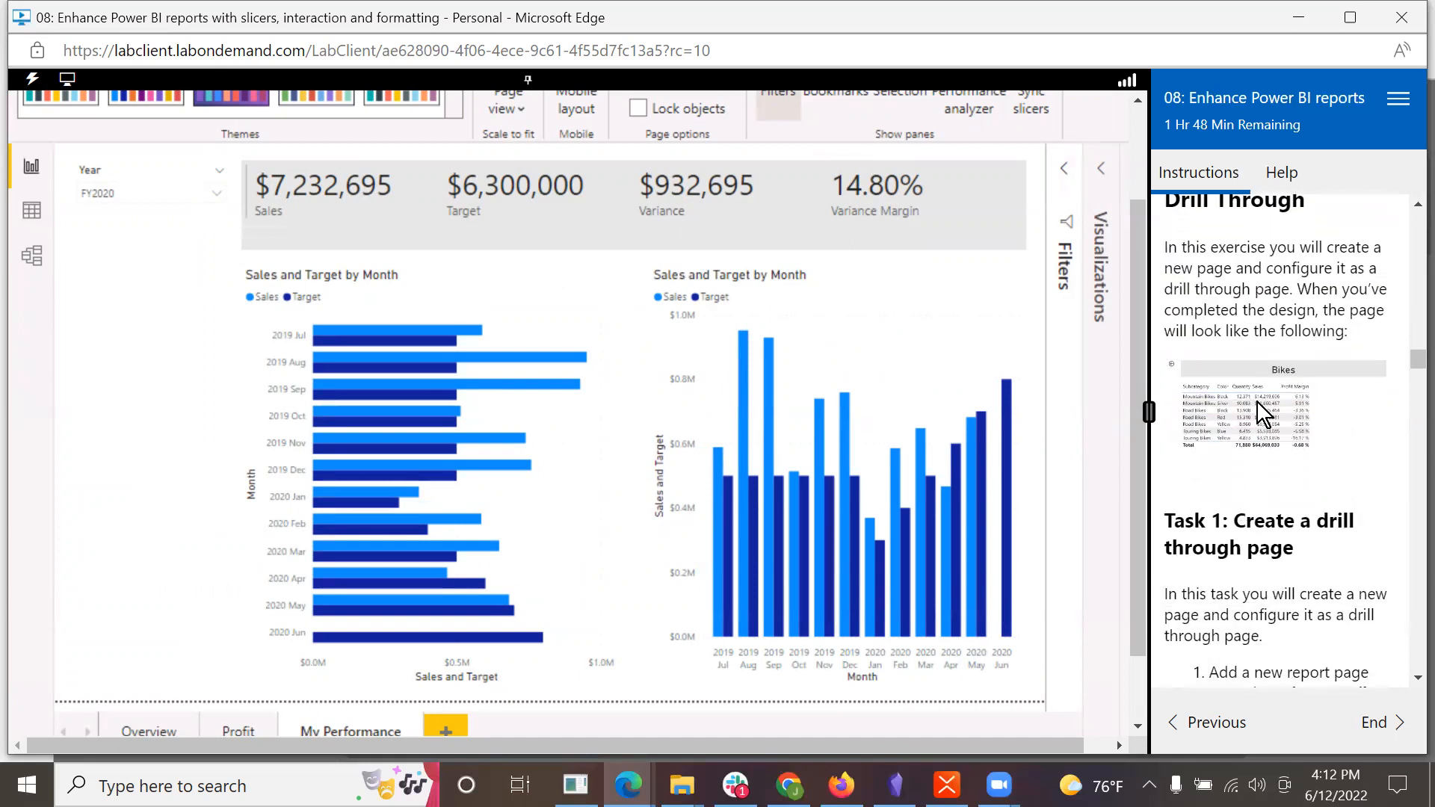
pyautogui.rightClick(1257, 401)
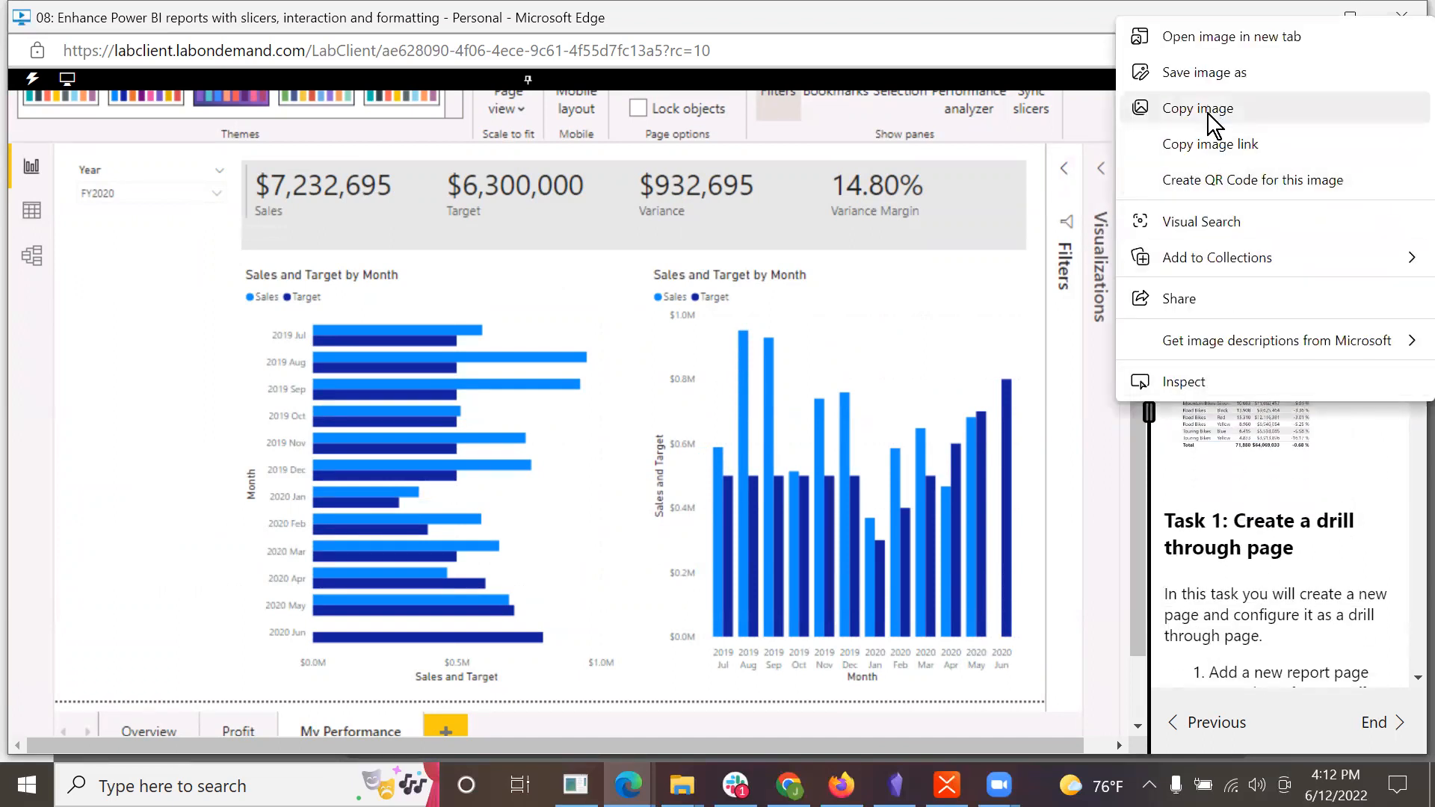
pyautogui.click(1217, 140)
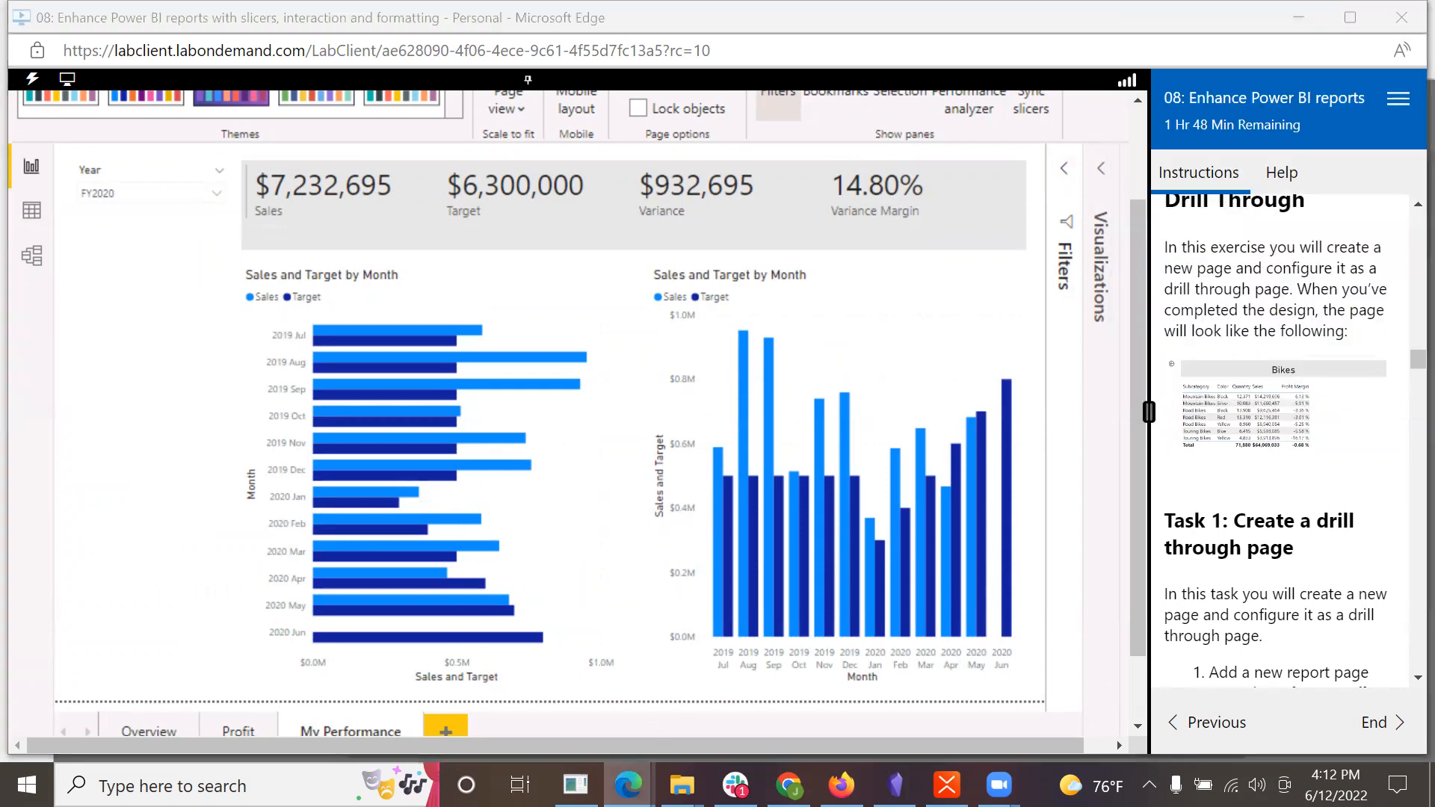
# Step: Switch to the Microsoft Learn browser window and load the copied image link in the DuckDuckGo tab to view it enlarged
pyautogui.moveTo(628, 785)
pyautogui.click(962, 698)
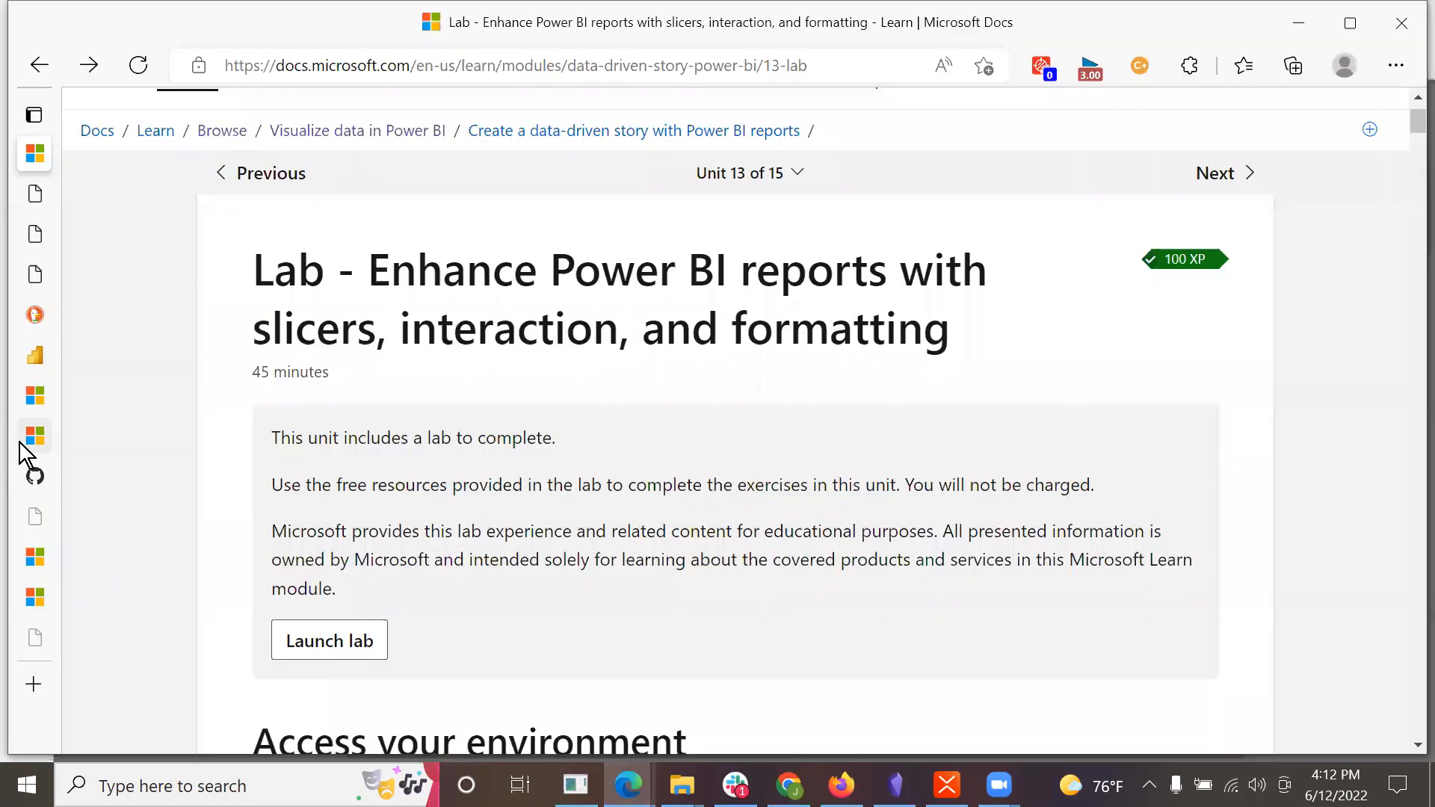
pyautogui.moveTo(52, 480)
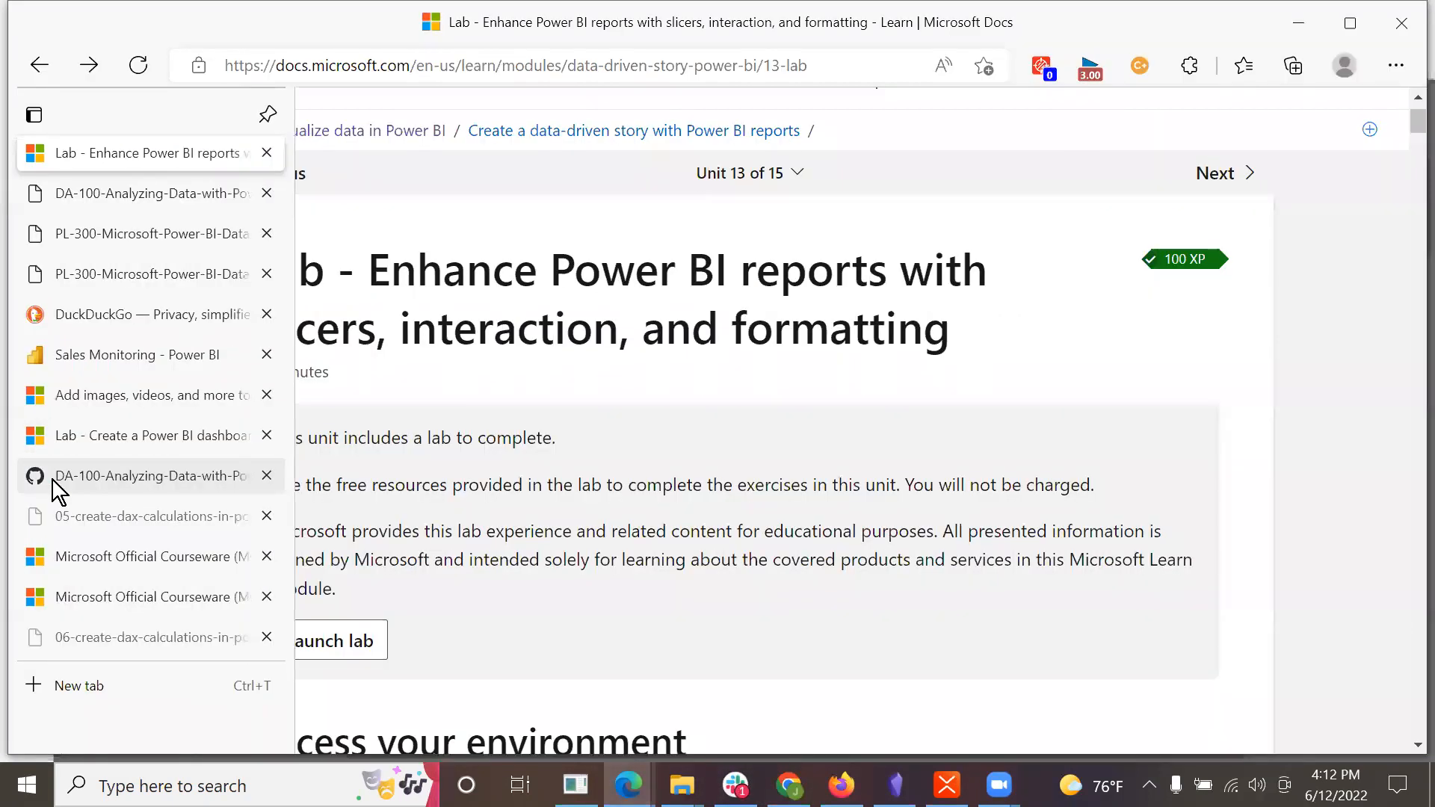
pyautogui.click(60, 310)
pyautogui.click(387, 66)
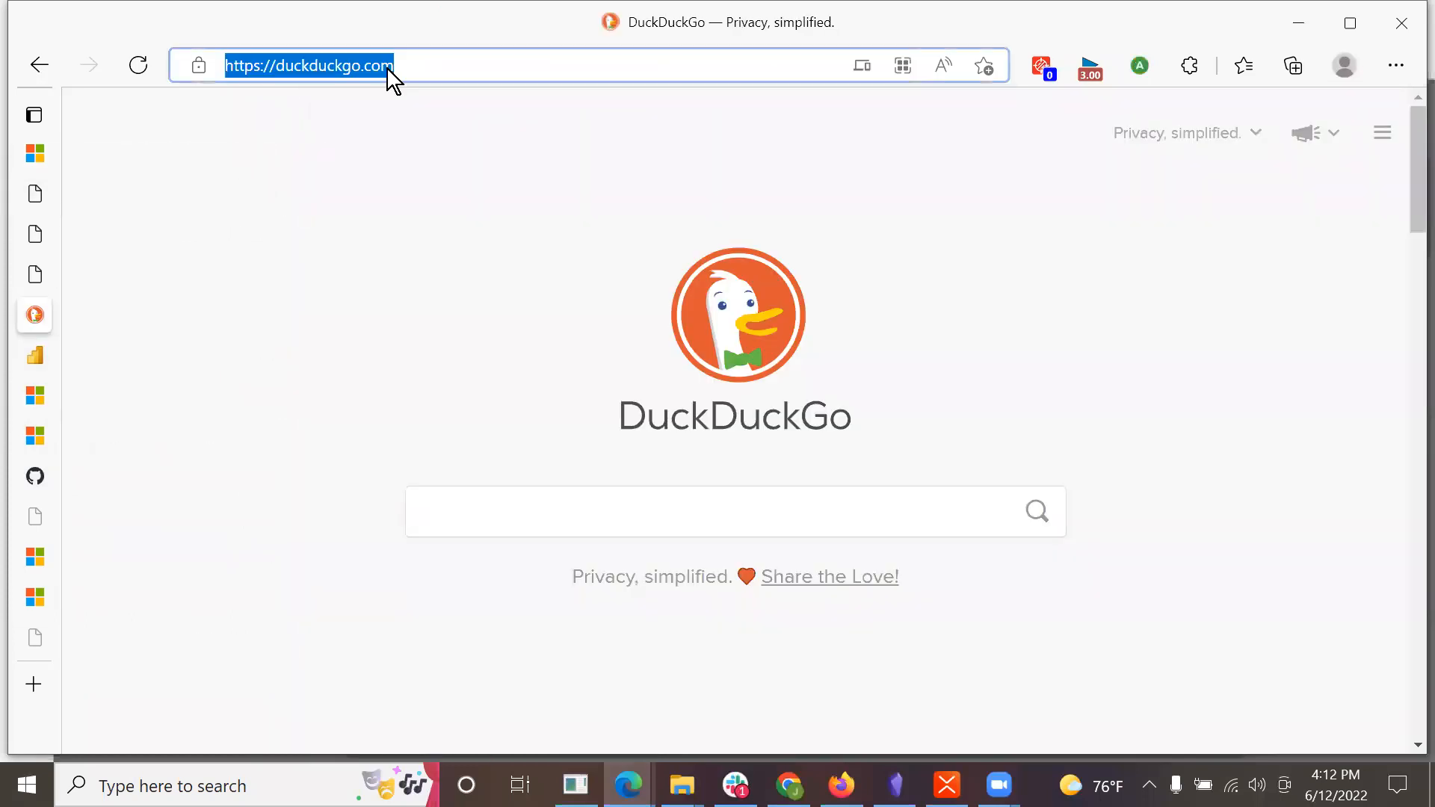
pyautogui.hotkey('ctrl', 'v')
pyautogui.press('Return')
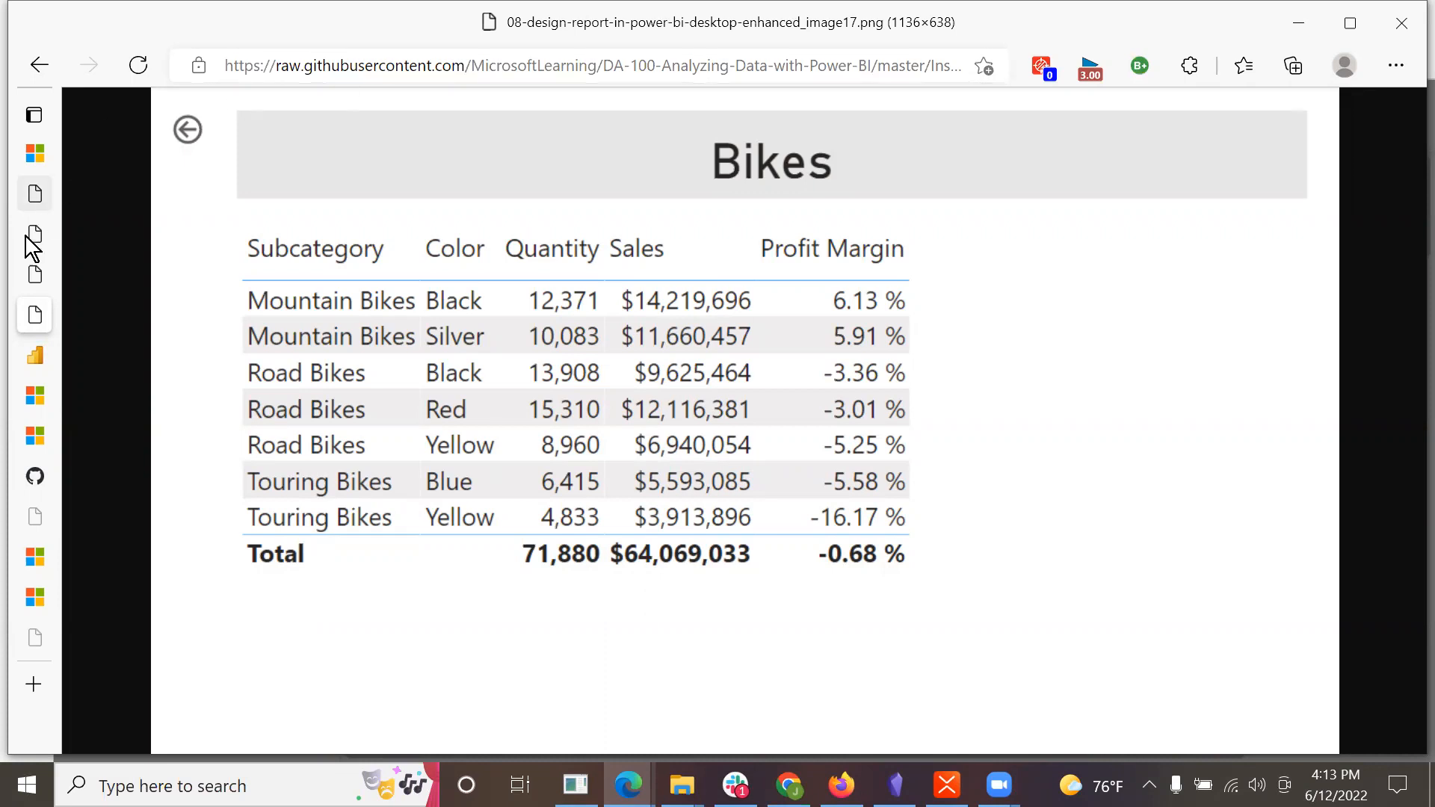
# Step: Switch from the enlarged Bikes preview back to the lab browser window with the report and instructions
pyautogui.click(46, 361)
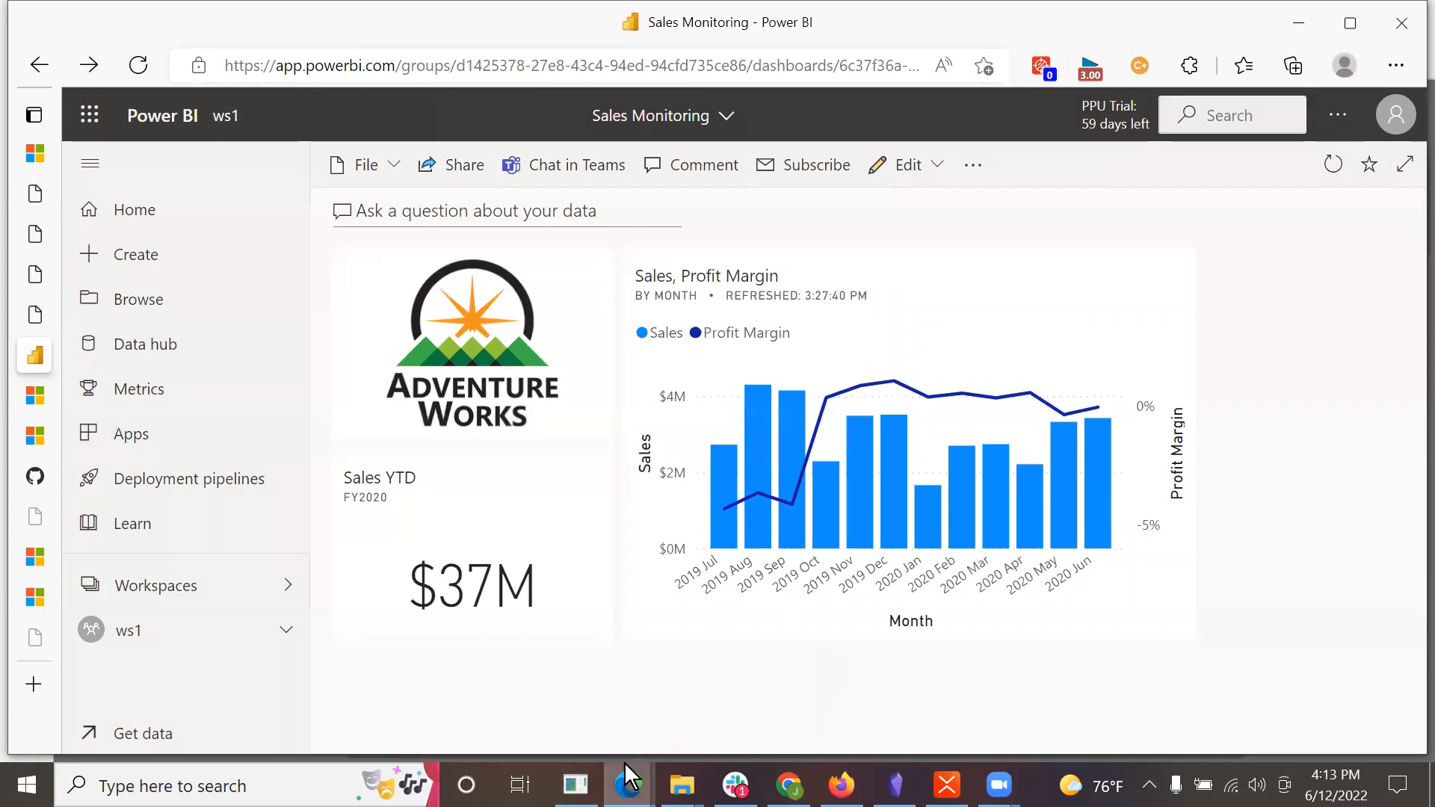
pyautogui.moveTo(628, 784)
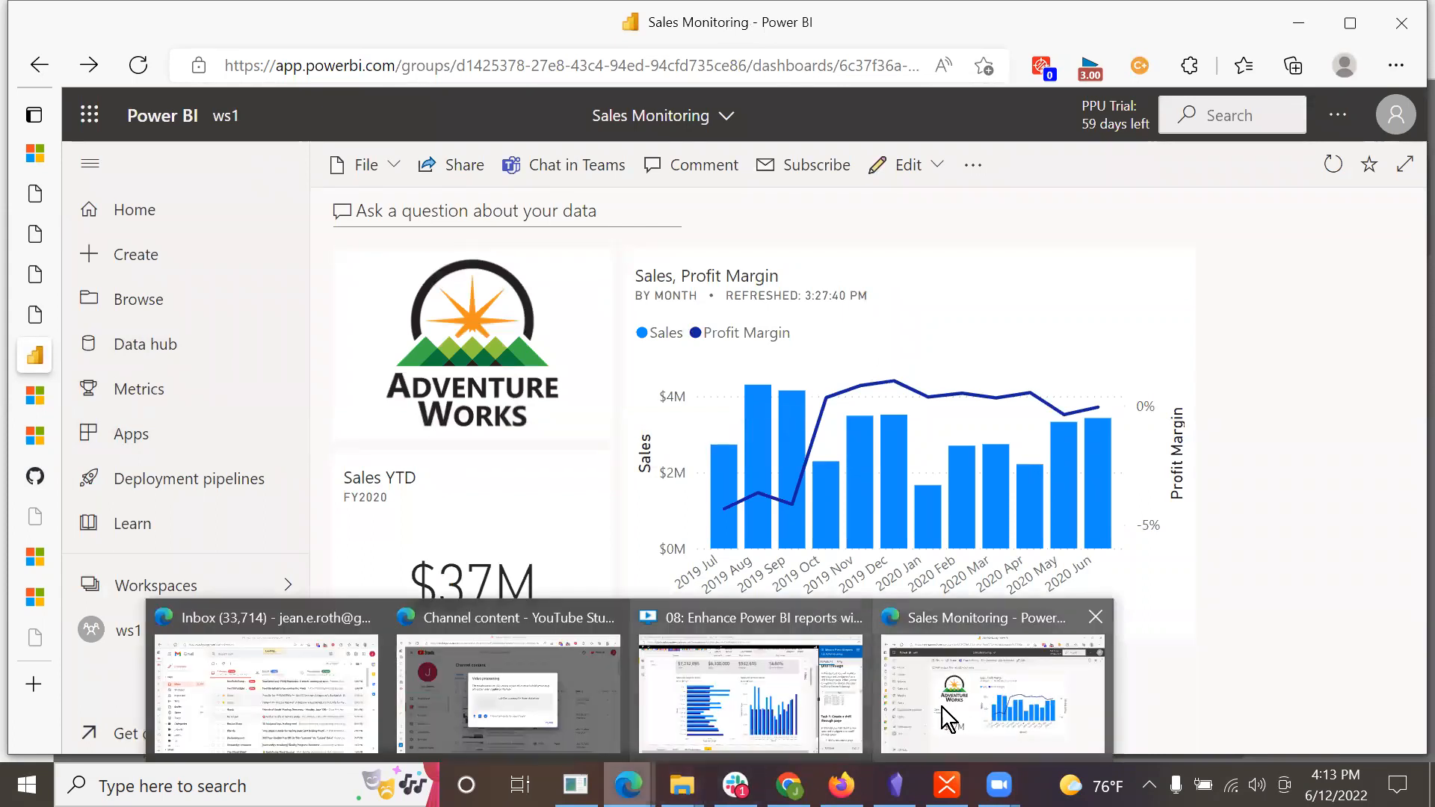
pyautogui.click(955, 703)
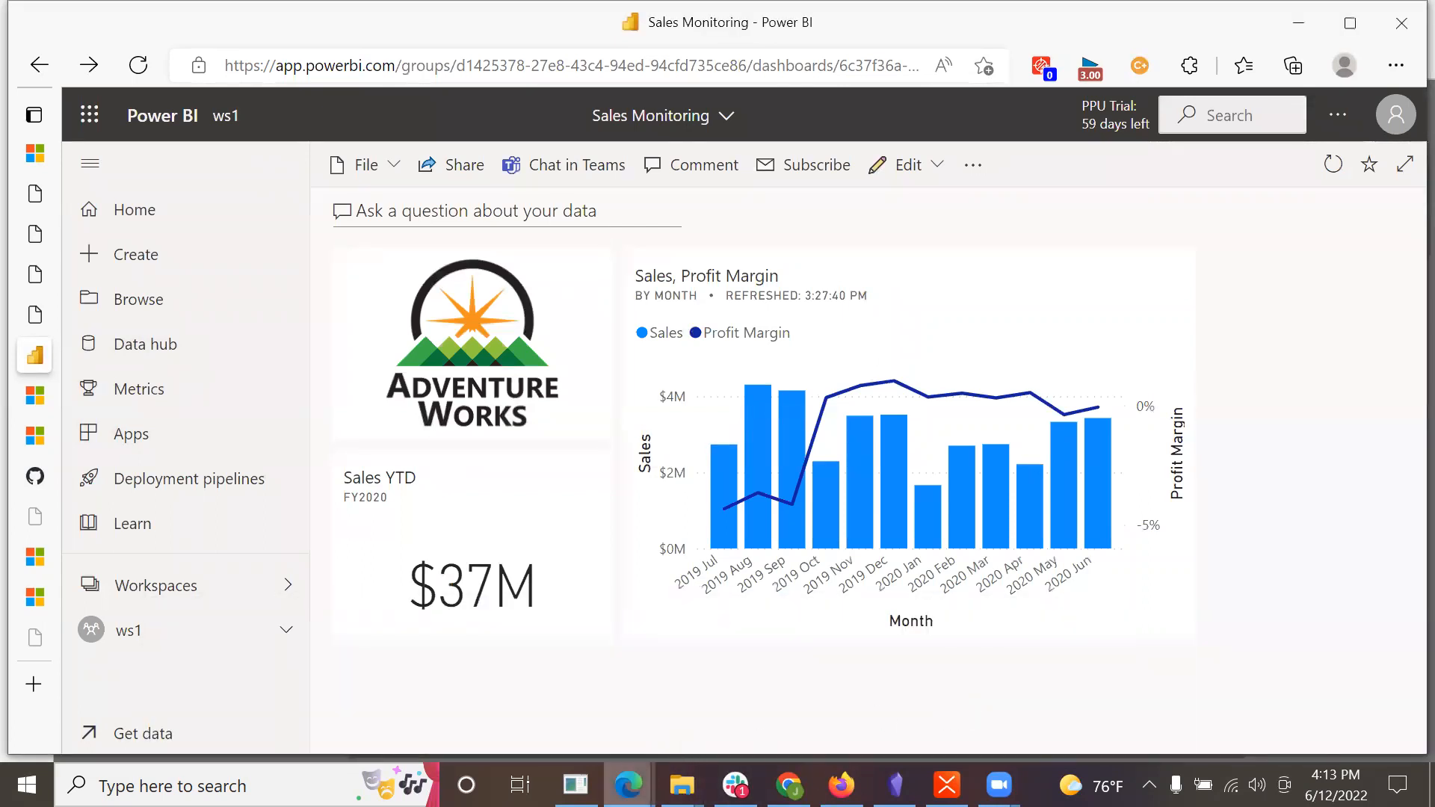
pyautogui.moveTo(628, 785)
pyautogui.click(737, 713)
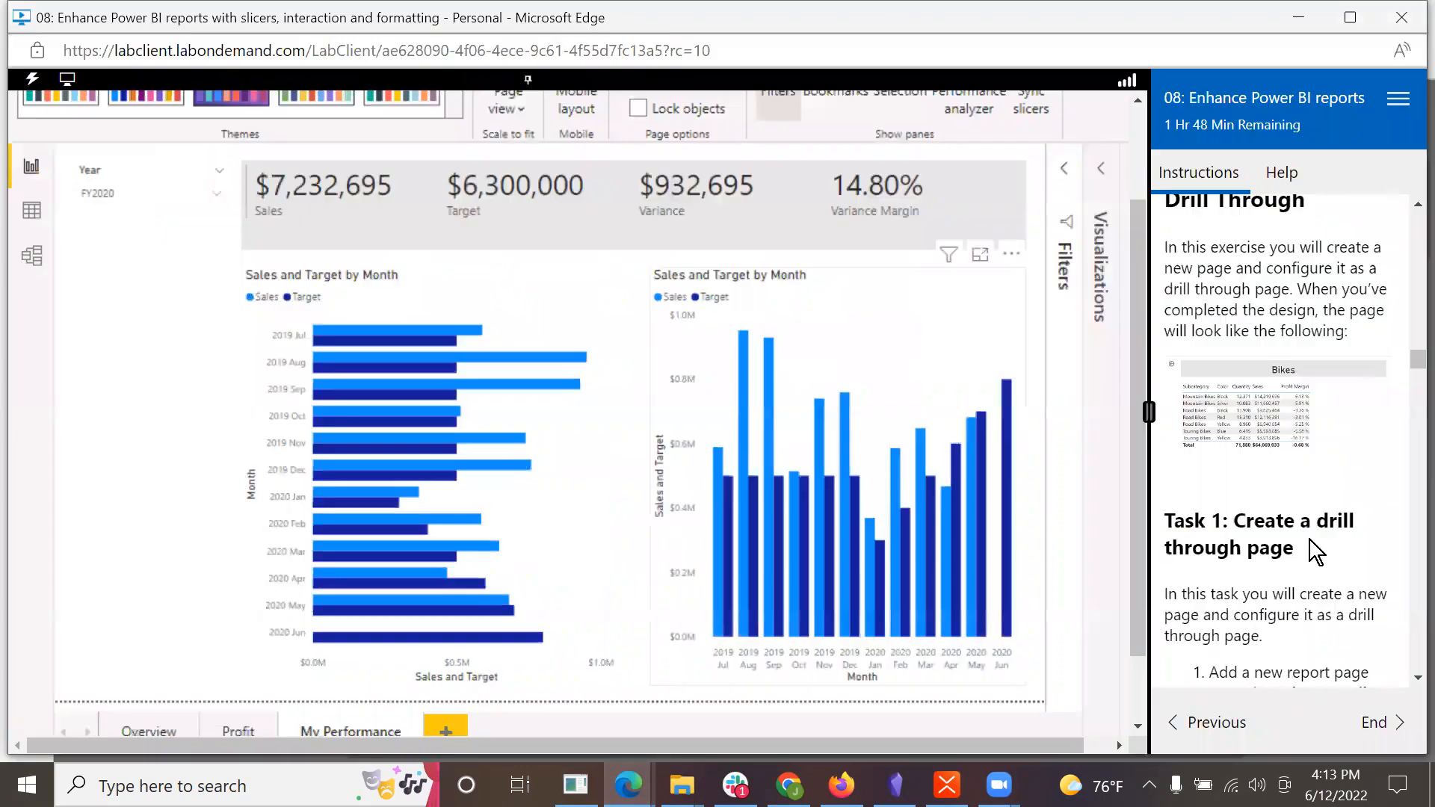
# Step: Add a new report page named Product Details, following step 1 of the drill through task
pyautogui.scroll(-3, 1309, 540)
pyautogui.scroll(-1, 1311, 539)
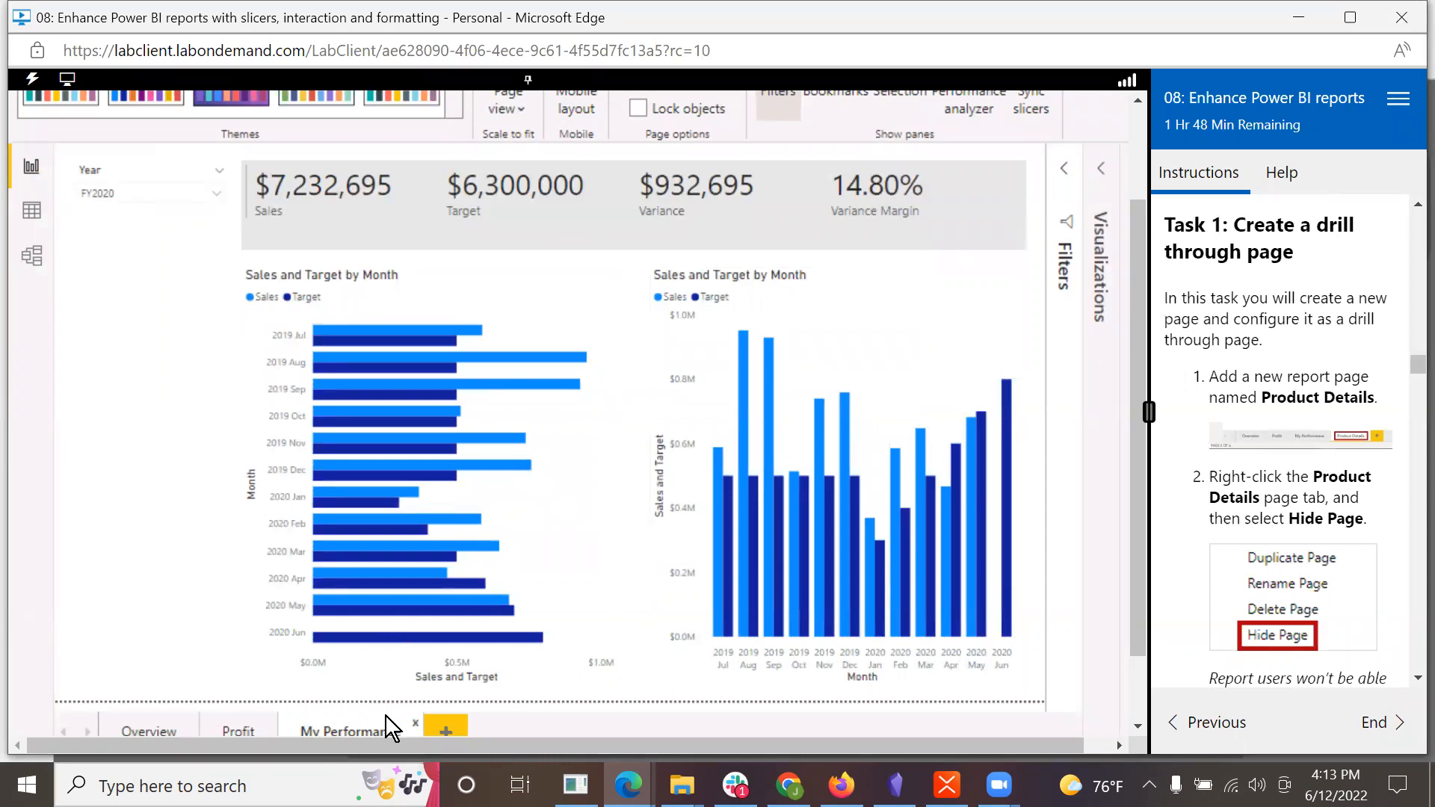
pyautogui.click(446, 725)
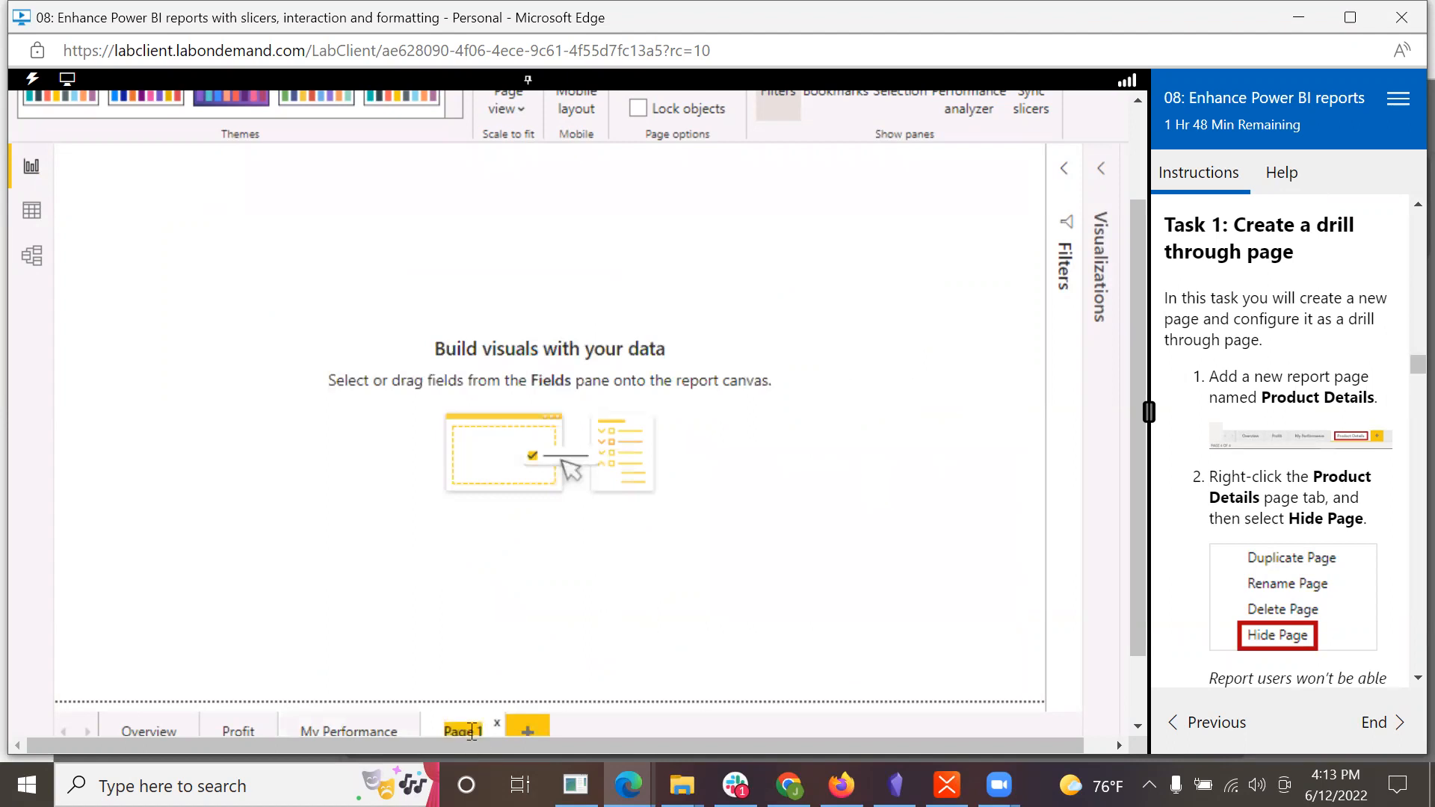
pyautogui.write('Product')
pyautogui.write(' Details')
pyautogui.press('Return')
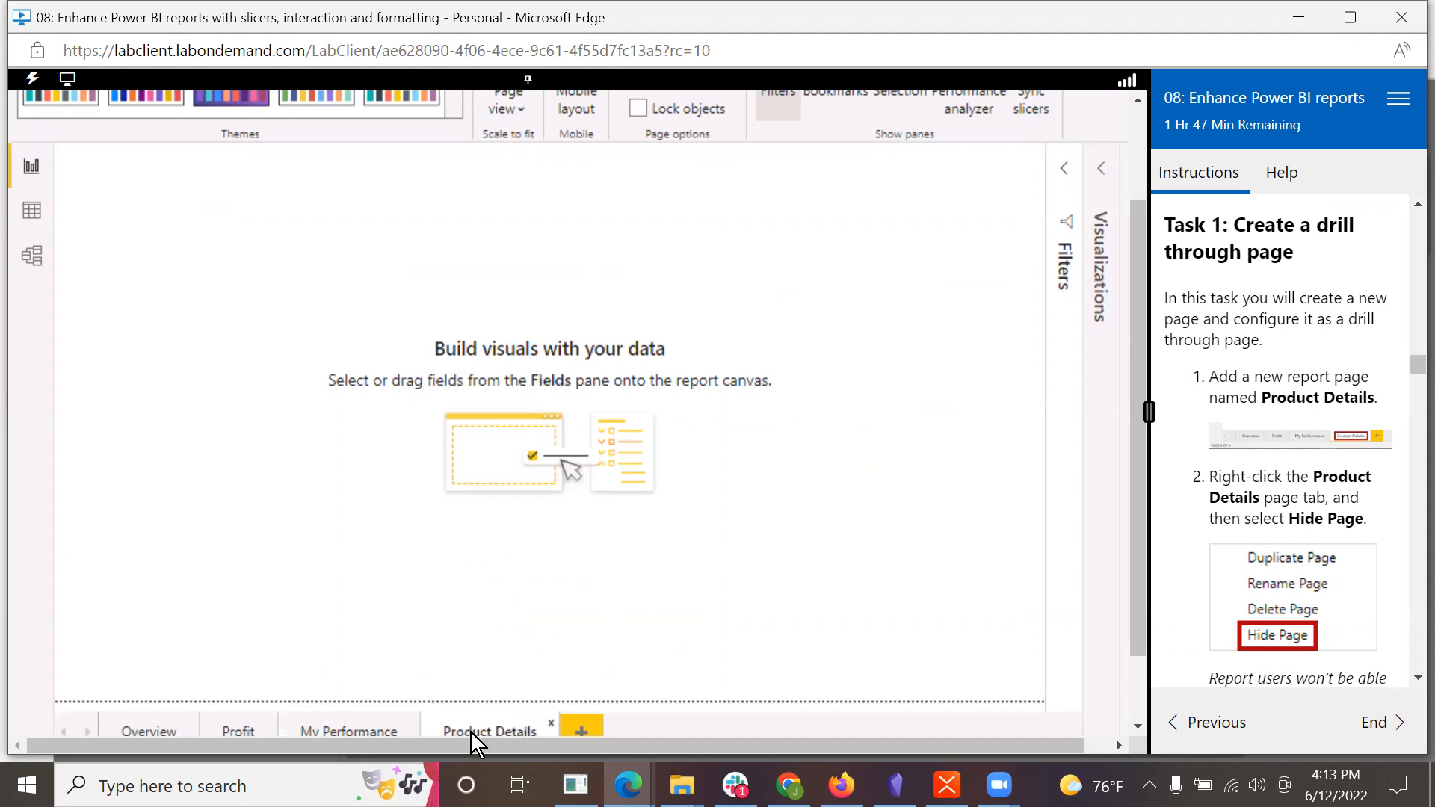
# Step: Hide the Product Details page from report users
pyautogui.scroll(-2, 1248, 595)
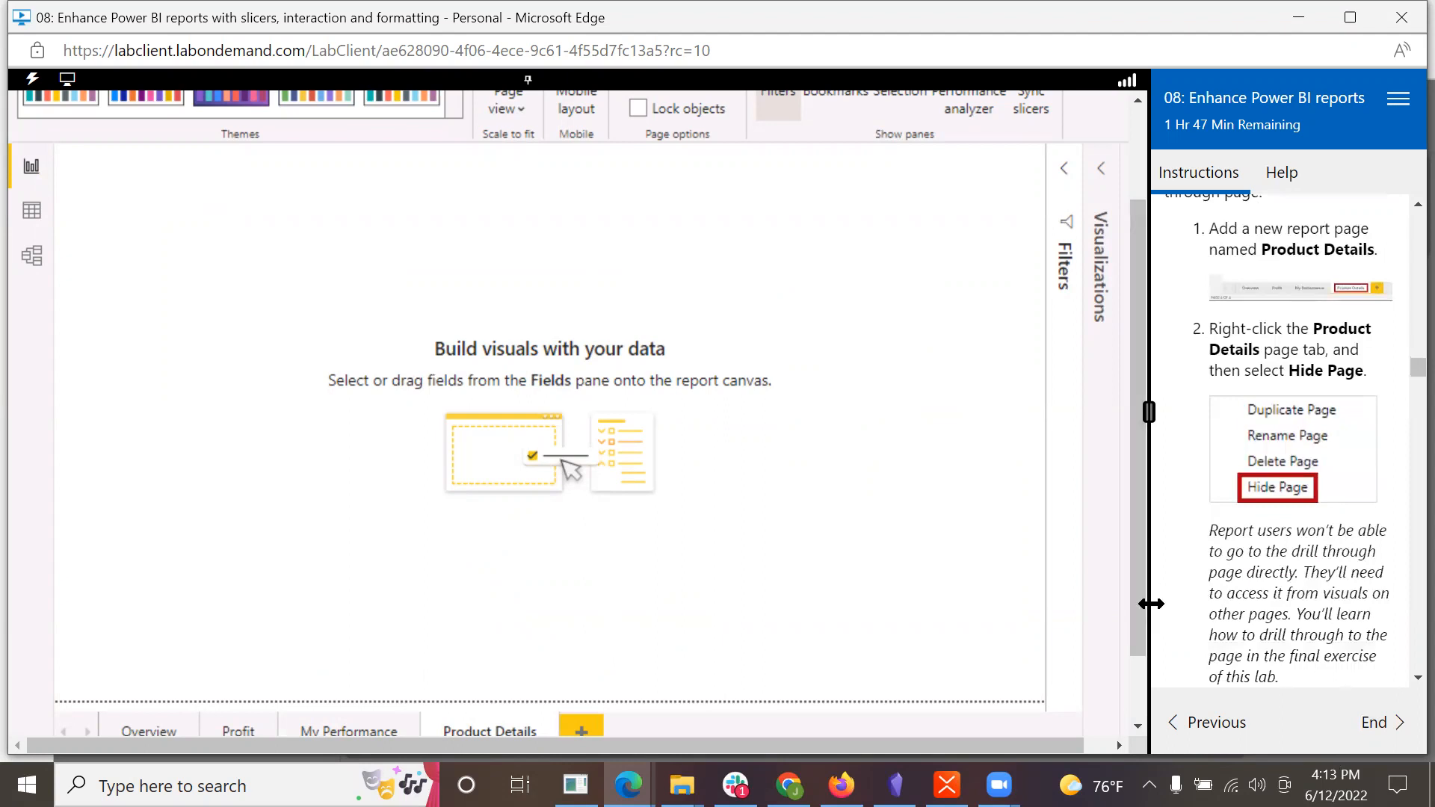
pyautogui.moveTo(1142, 608); pyautogui.dragTo(1140, 693)
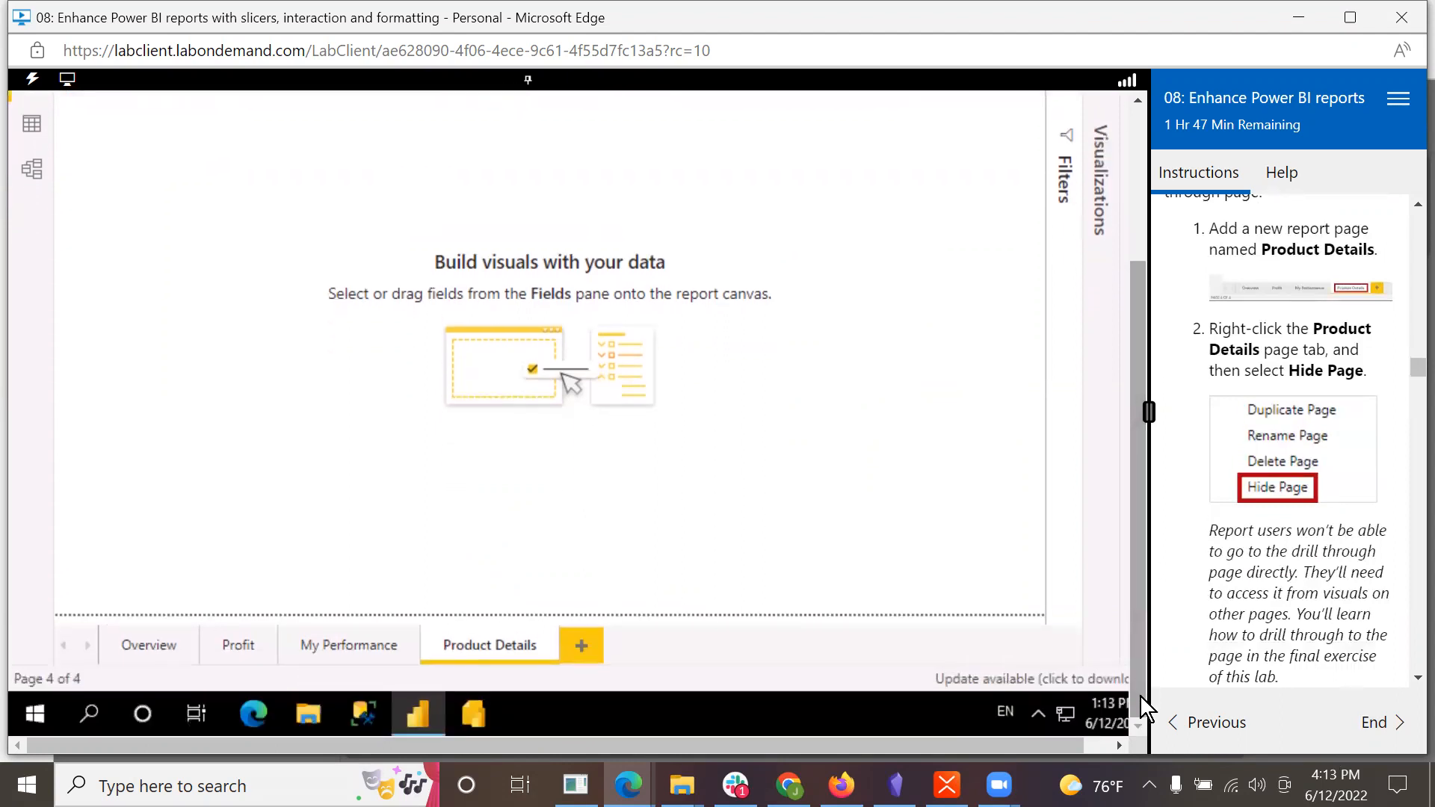
pyautogui.rightClick(513, 638)
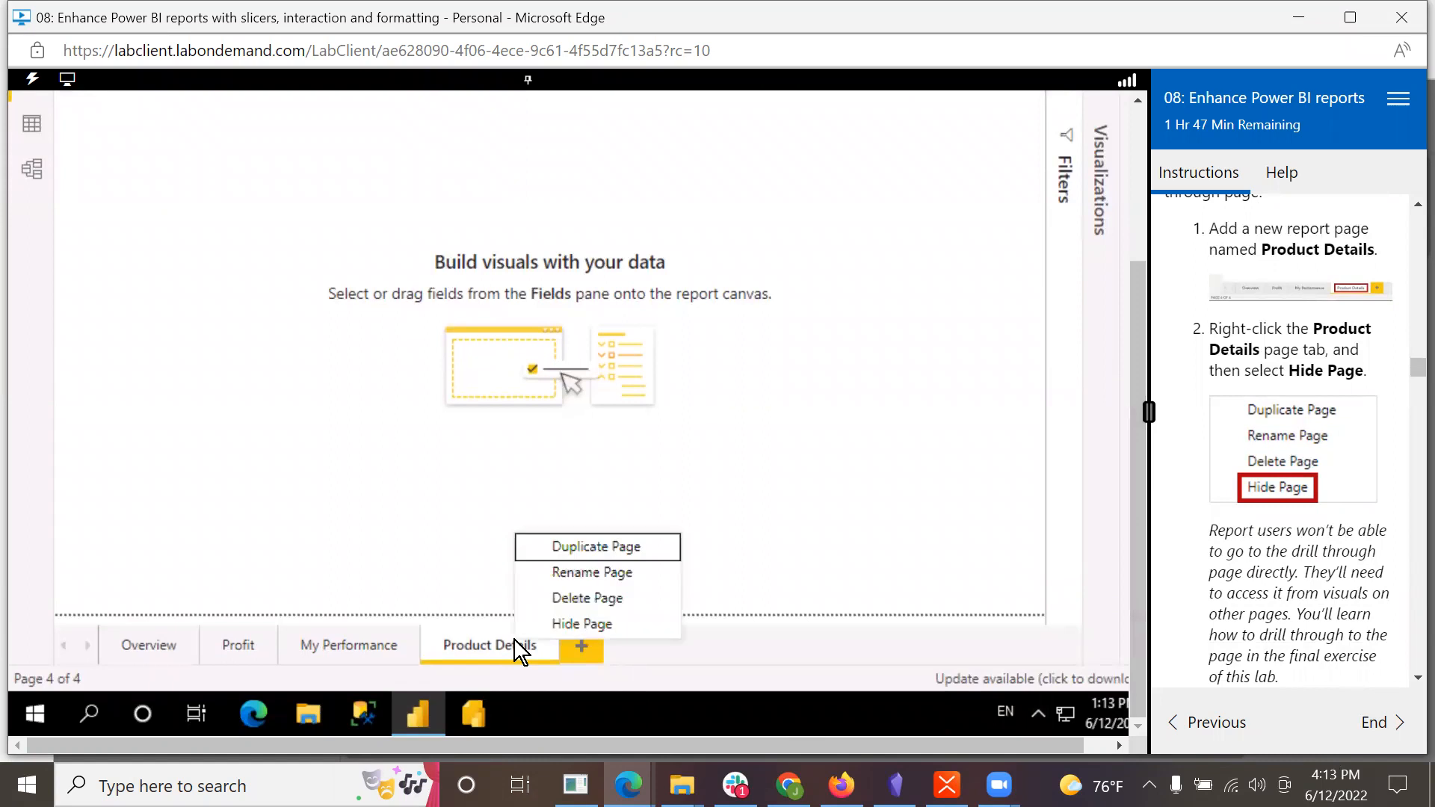
pyautogui.click(541, 626)
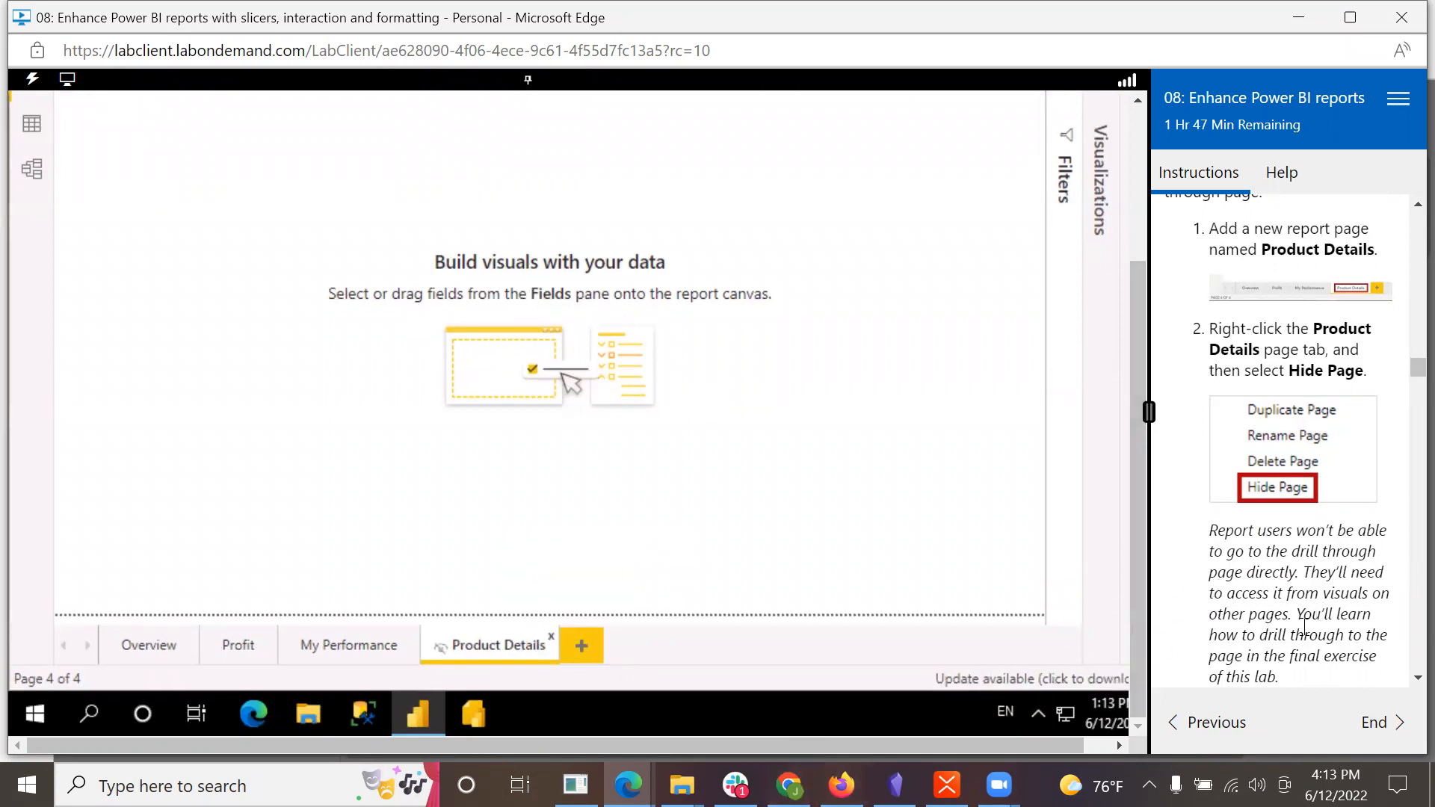
# Step: Add the Category field from the Product table as the drill-through field of the Product Details page
pyautogui.scroll(-2, 1296, 646)
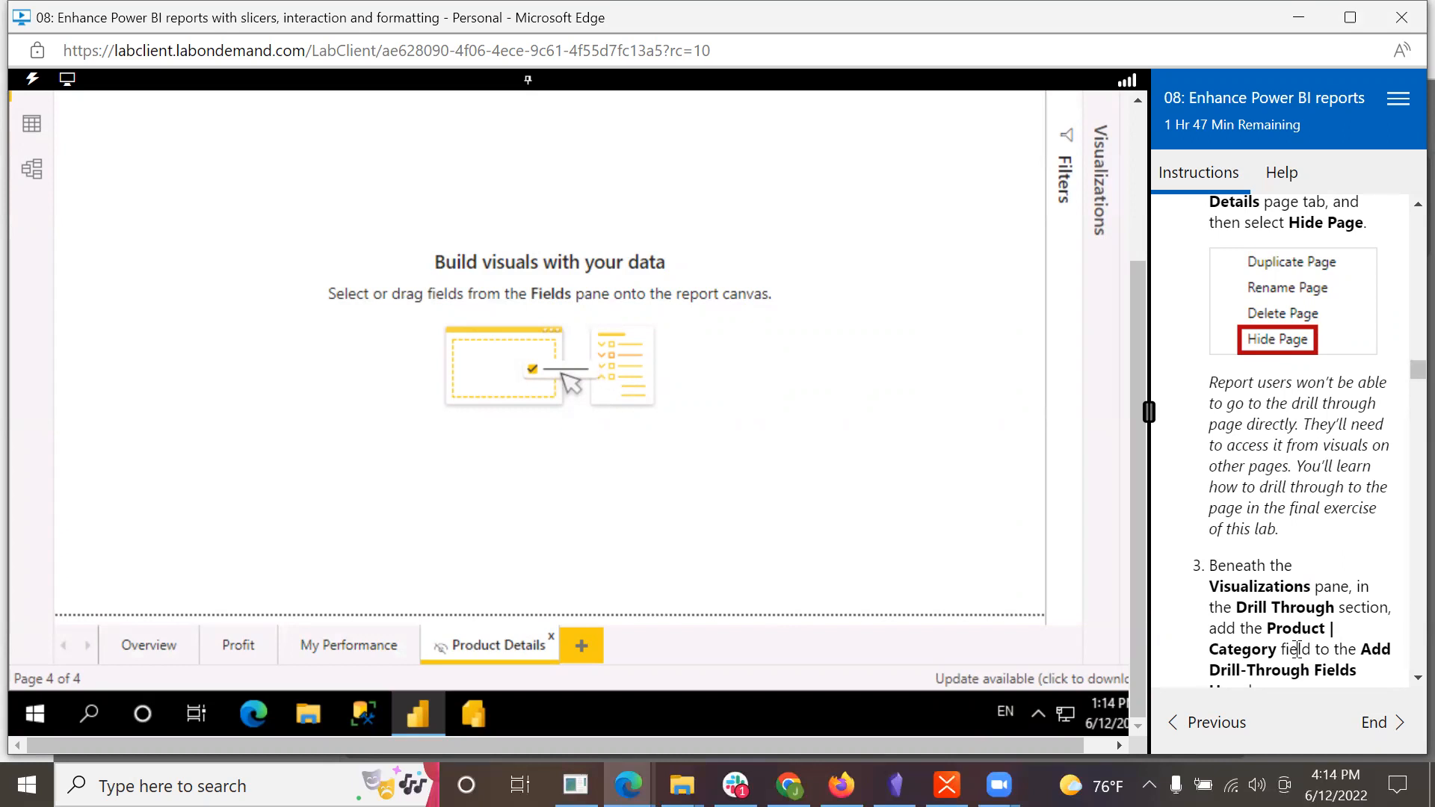
pyautogui.scroll(-2, 1298, 649)
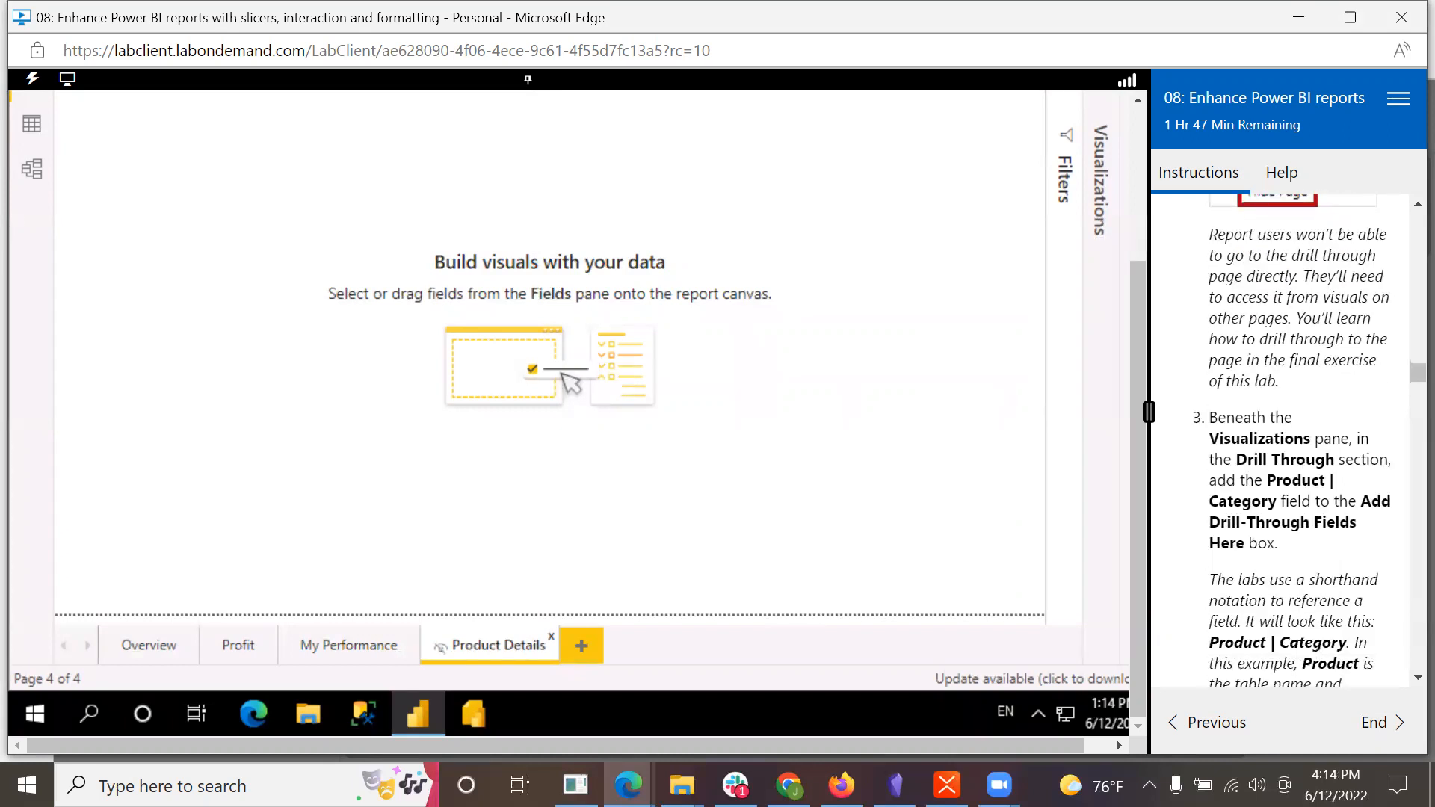
pyautogui.scroll(-1, 1298, 649)
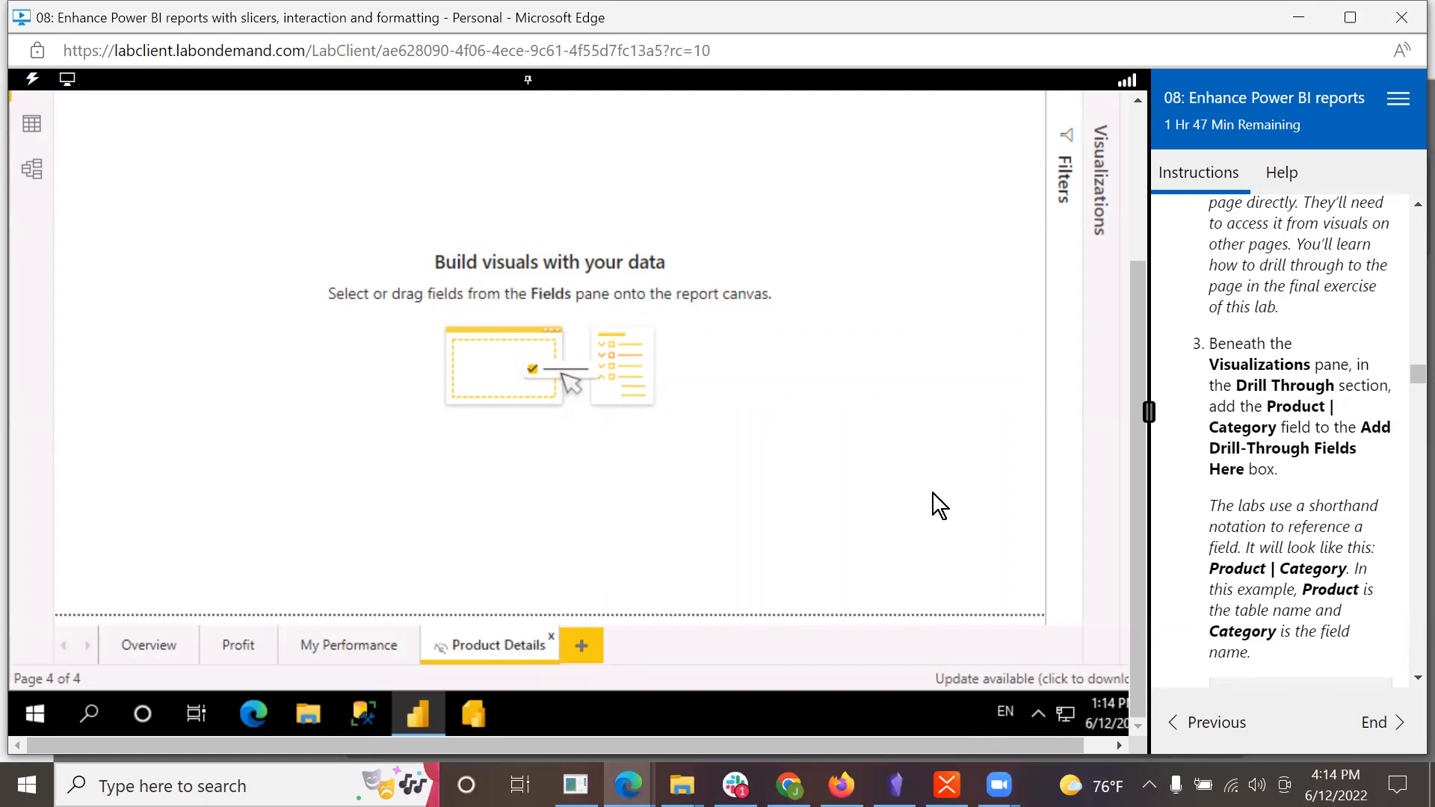
pyautogui.click(1103, 209)
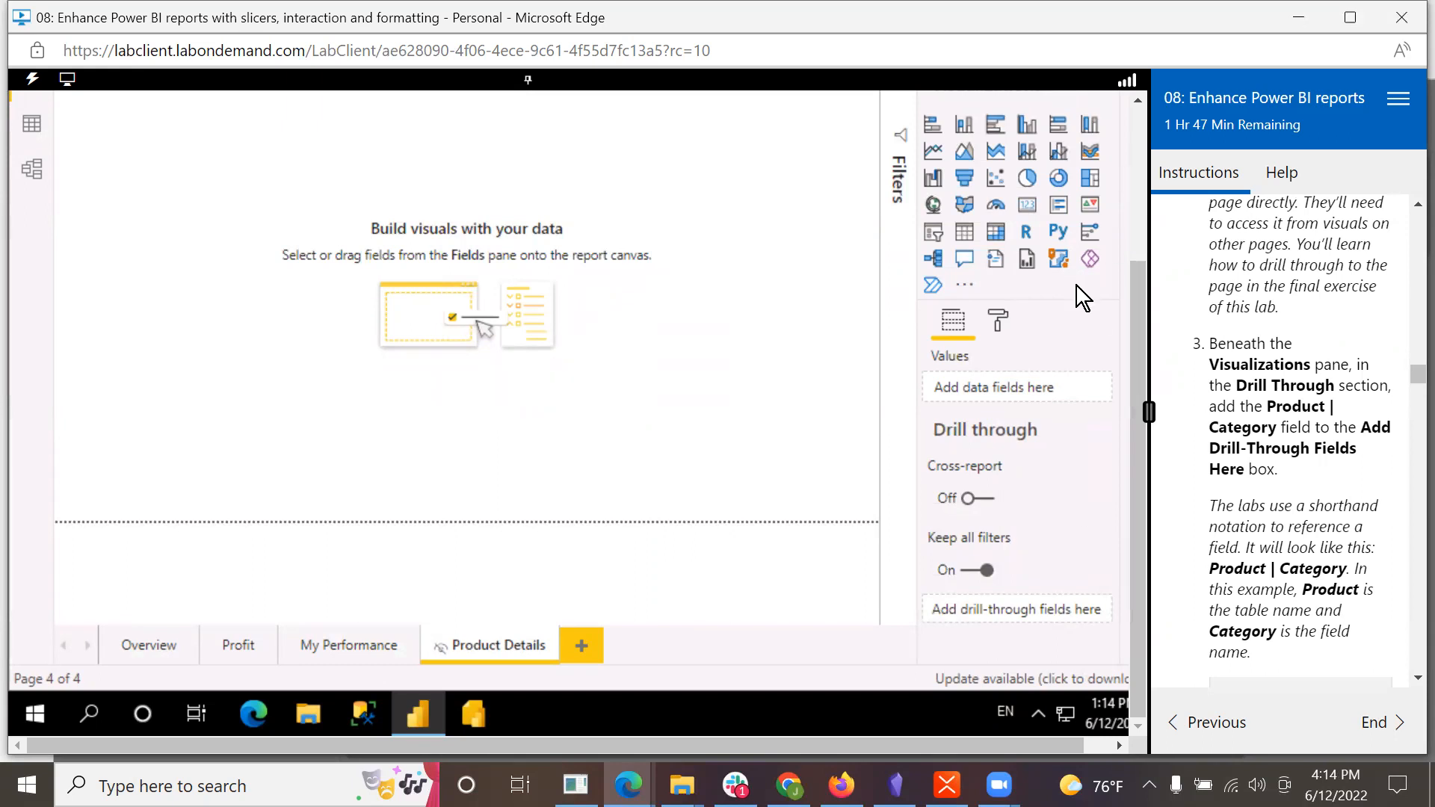
pyautogui.moveTo(925, 740); pyautogui.dragTo(997, 738)
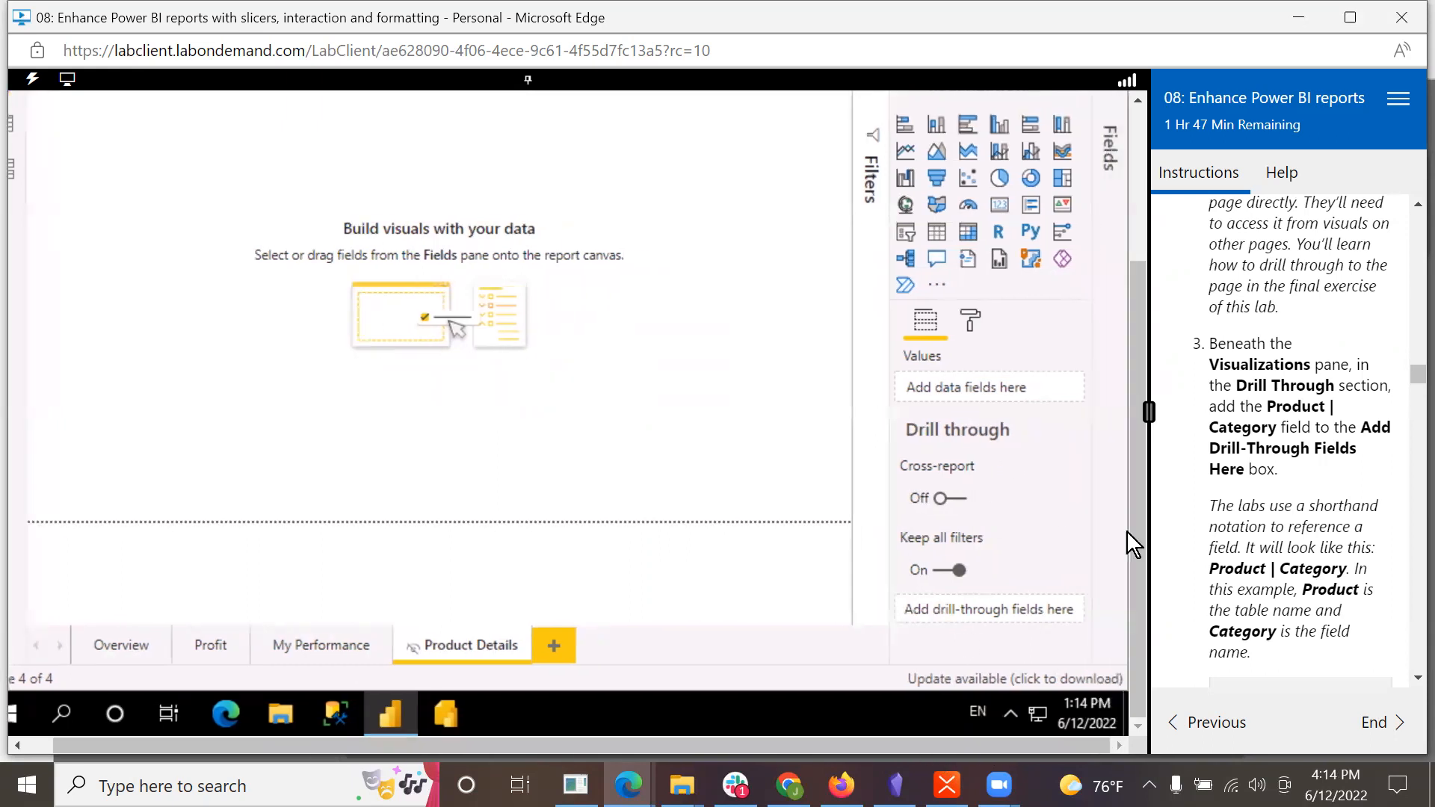
pyautogui.click(1113, 180)
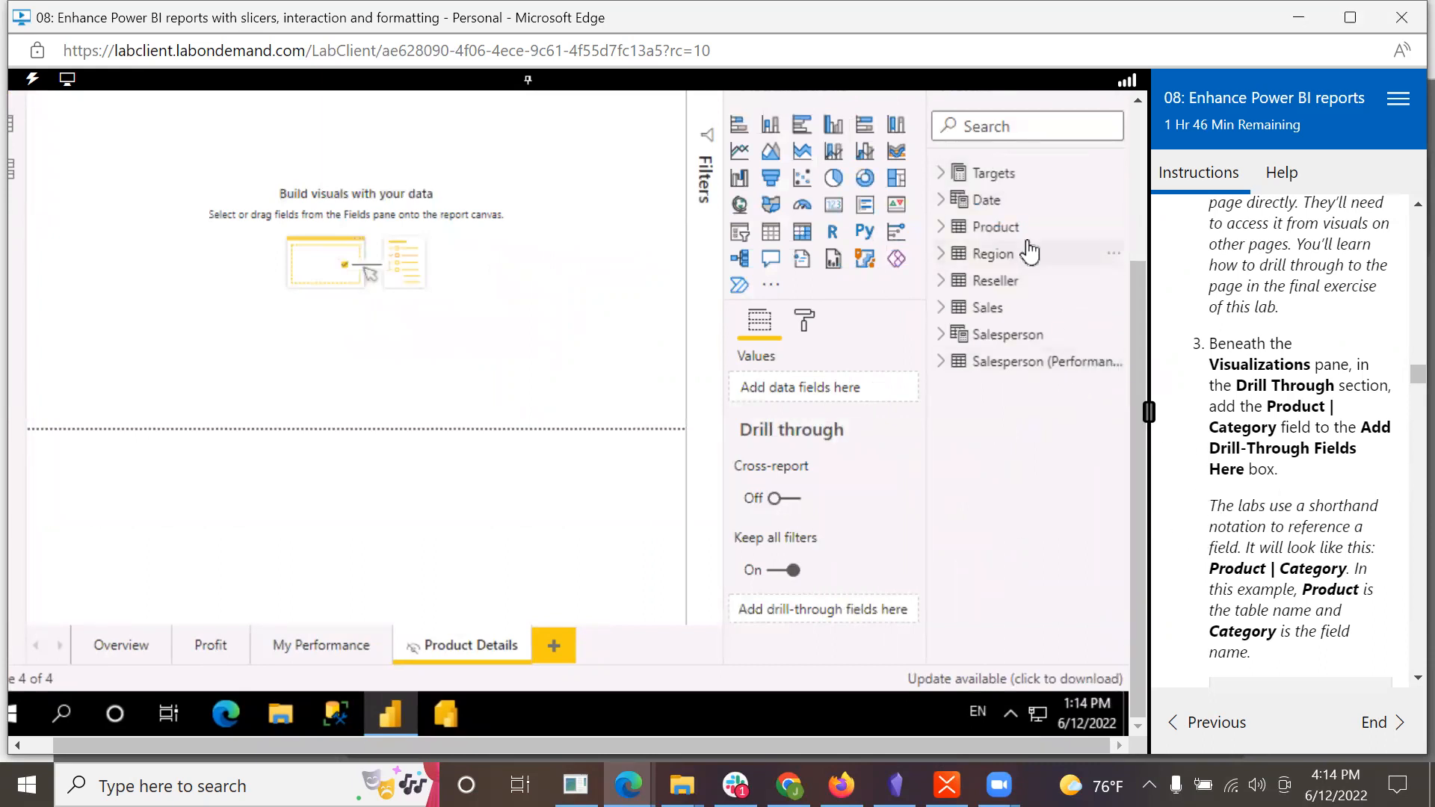
pyautogui.click(943, 227)
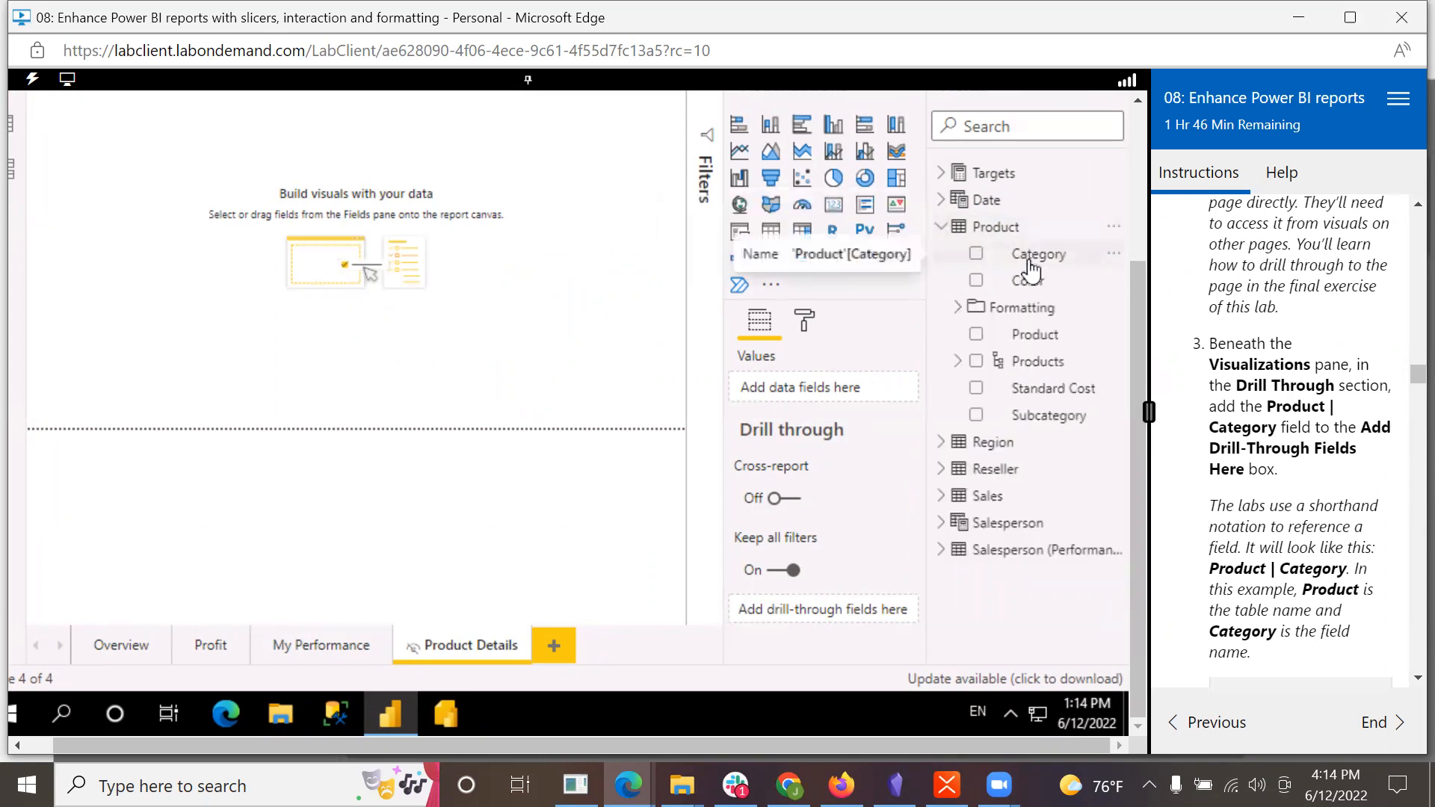
pyautogui.moveTo(1031, 268); pyautogui.dragTo(837, 612)
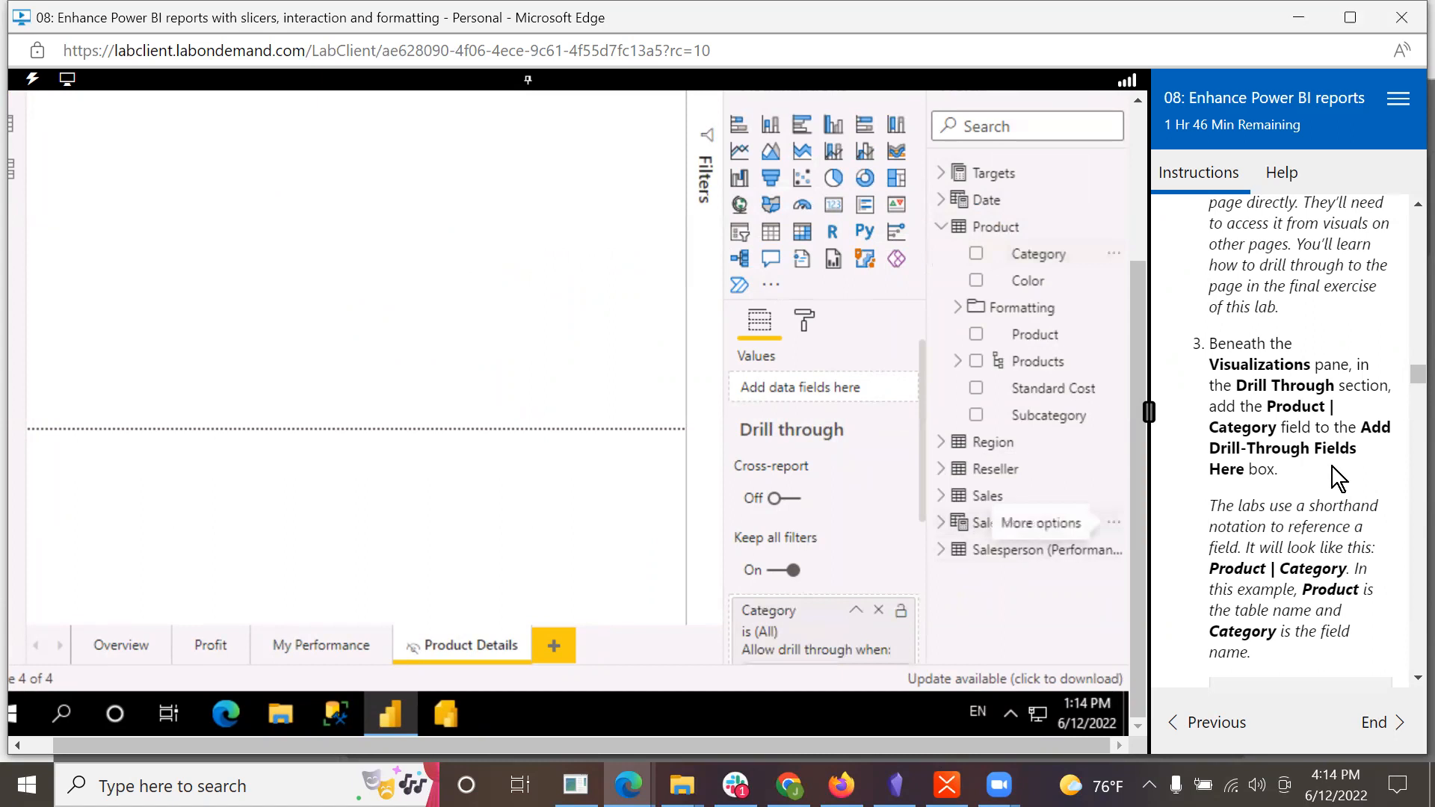
# Step: Examine the Category drill-through filter card and compare it with lab steps 3 and 4, looking for where Bikes is selected
pyautogui.scroll(-2, 1341, 516)
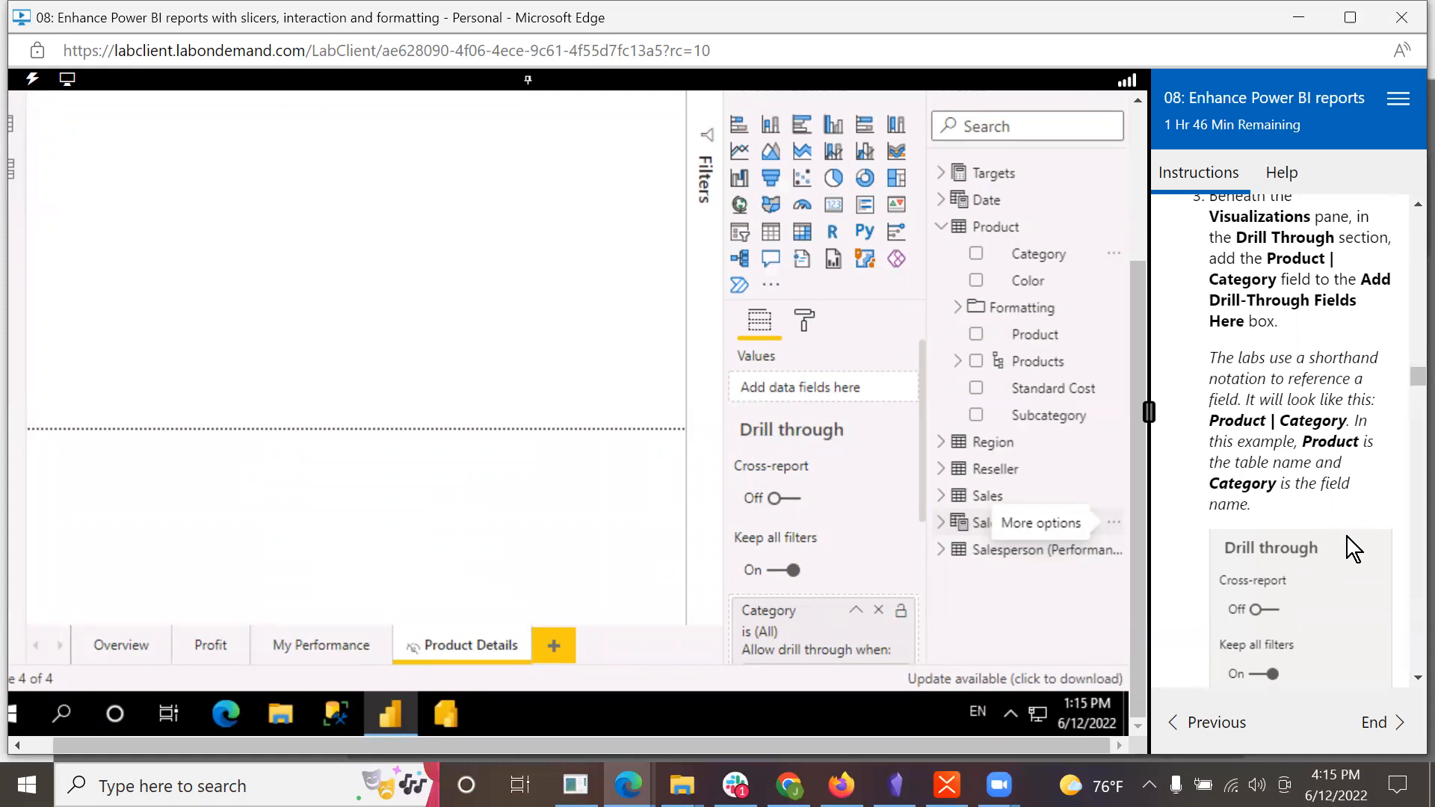
pyautogui.scroll(-4, 1347, 537)
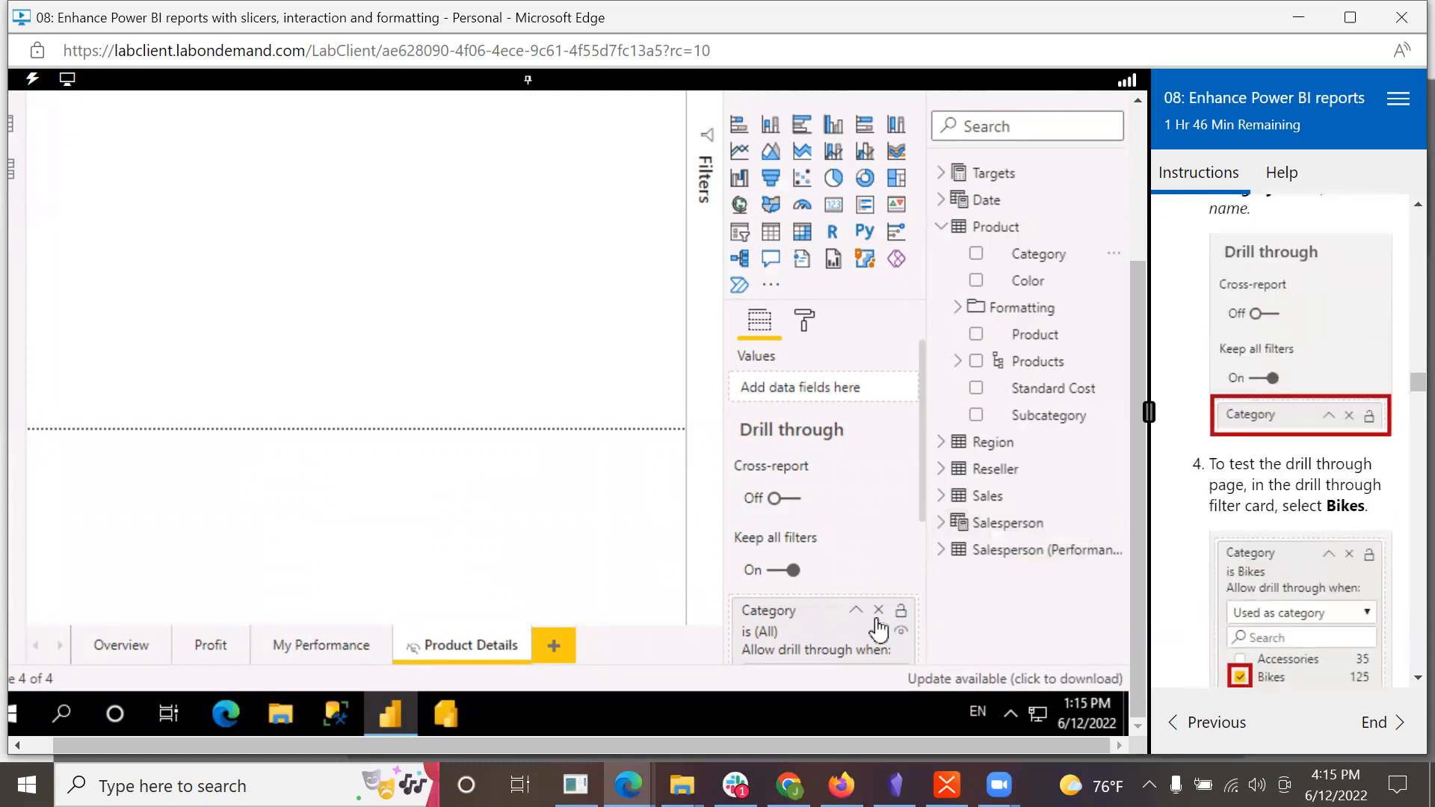
pyautogui.click(856, 612)
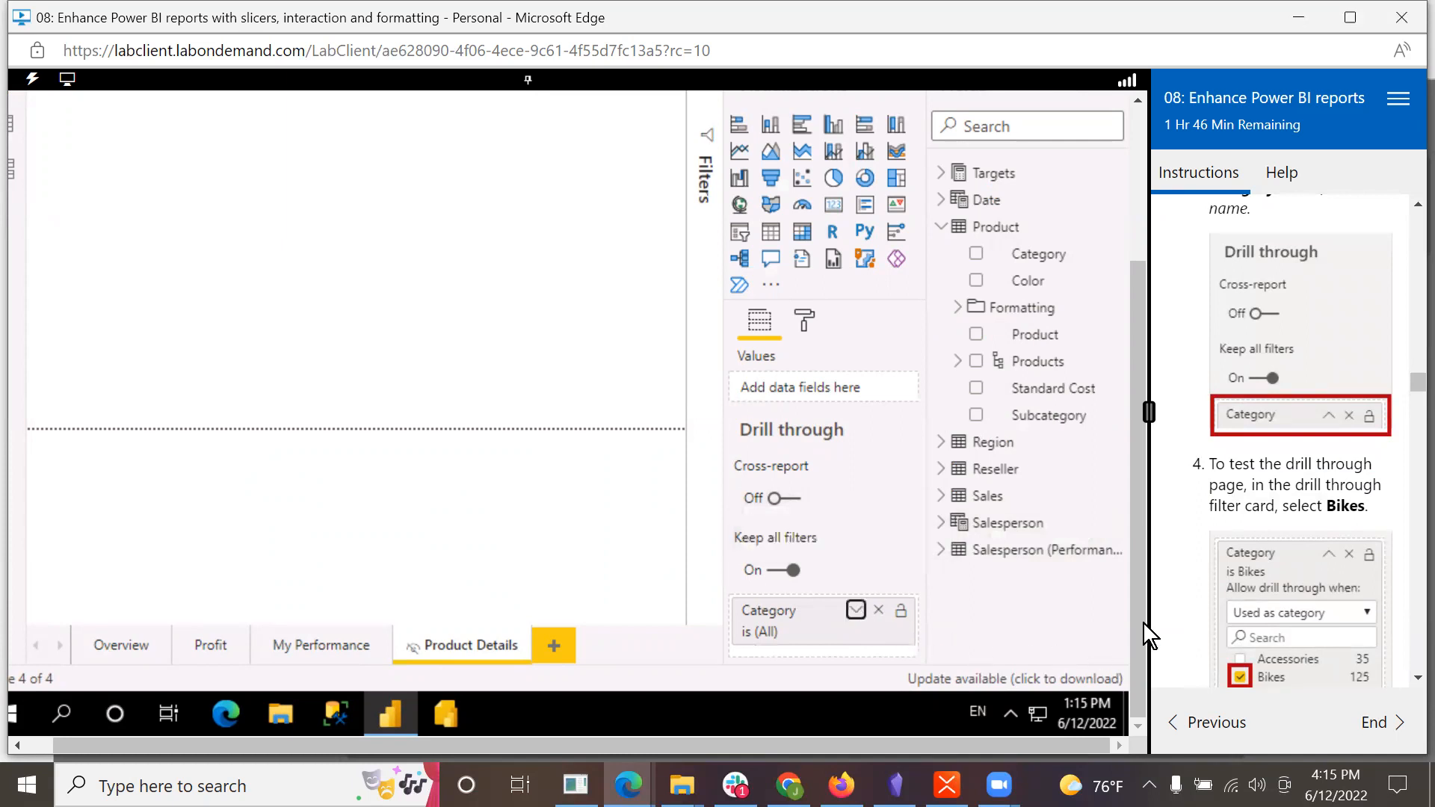
pyautogui.scroll(-1, 1341, 506)
pyautogui.scroll(-1, 1342, 508)
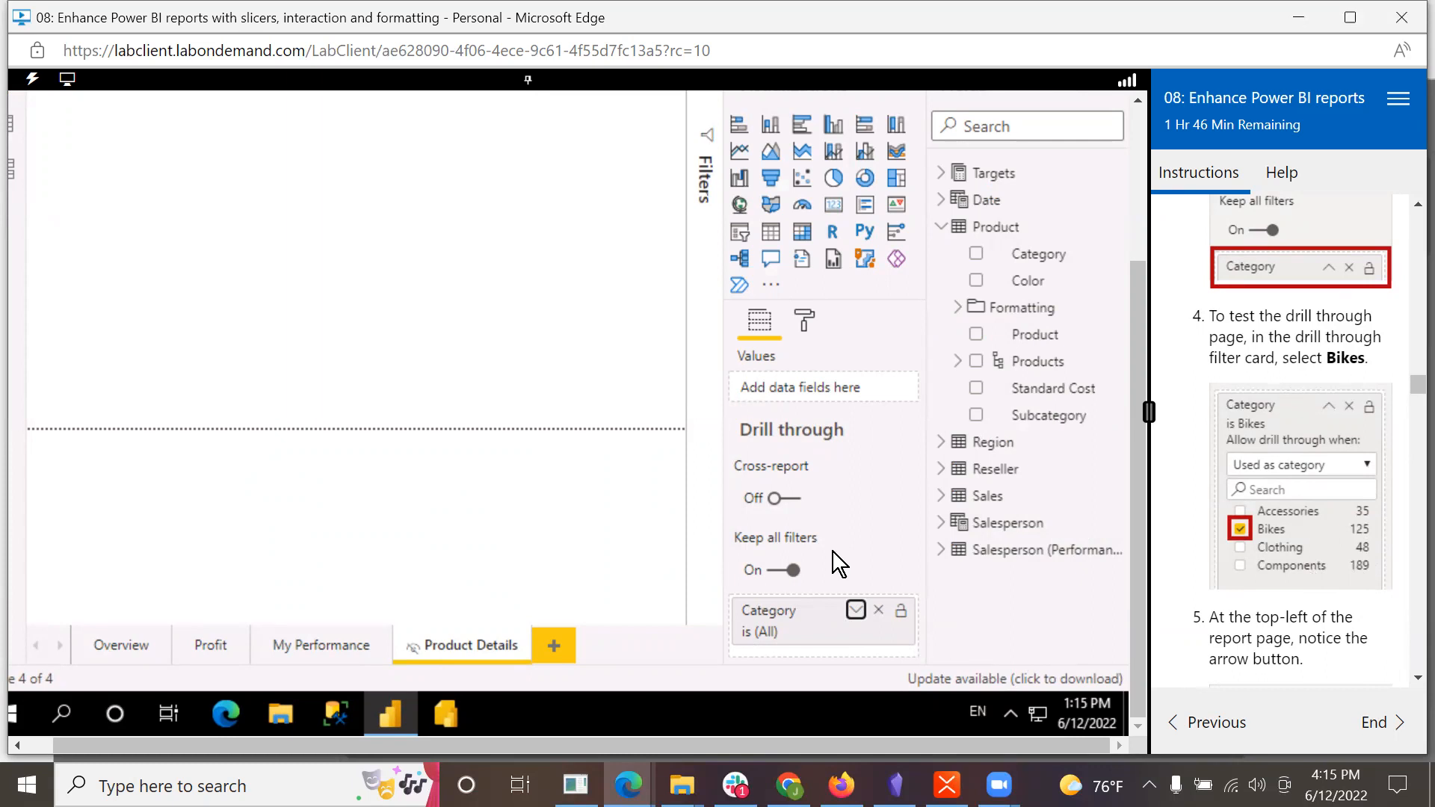
pyautogui.click(857, 611)
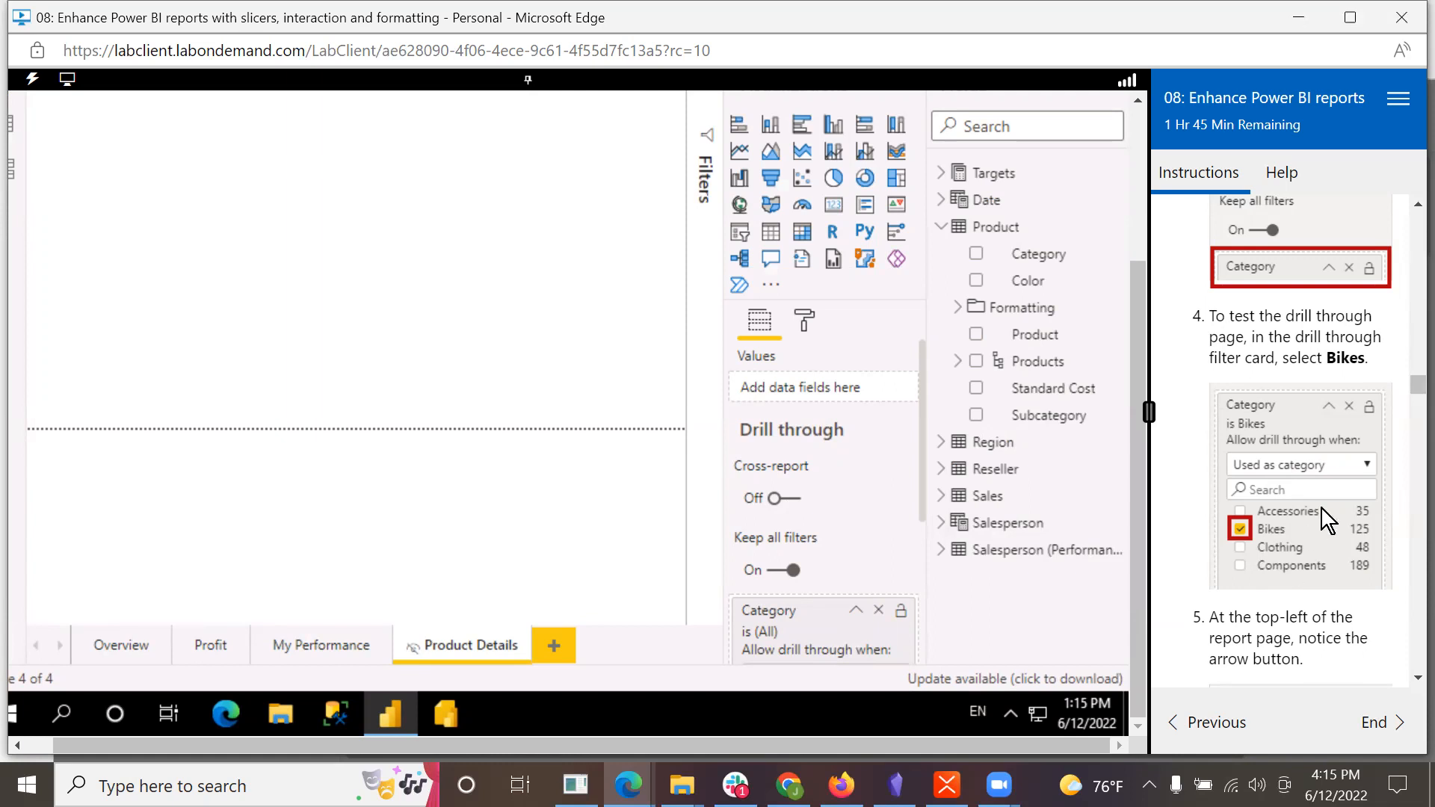
pyautogui.scroll(3, 1330, 482)
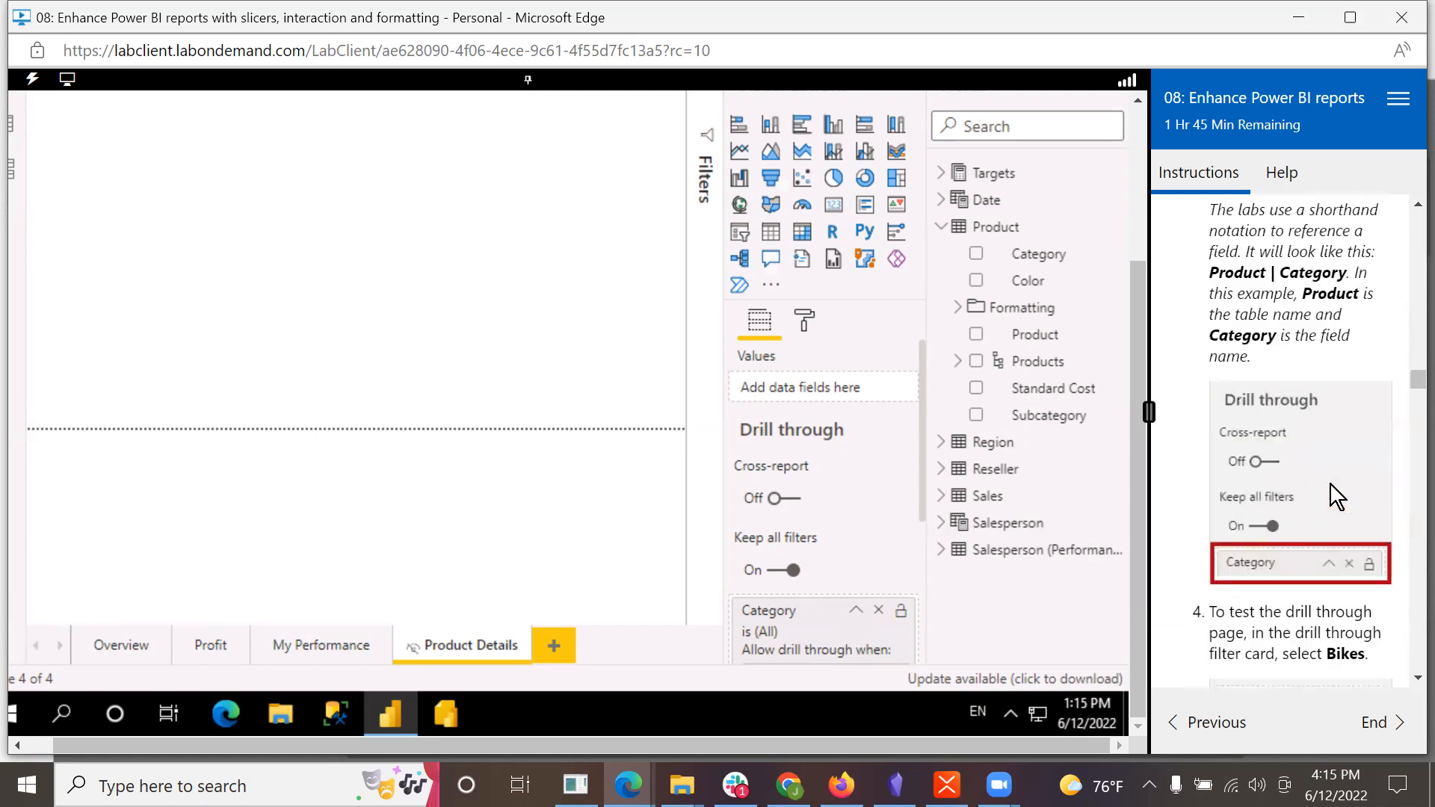
pyautogui.scroll(-2, 1330, 482)
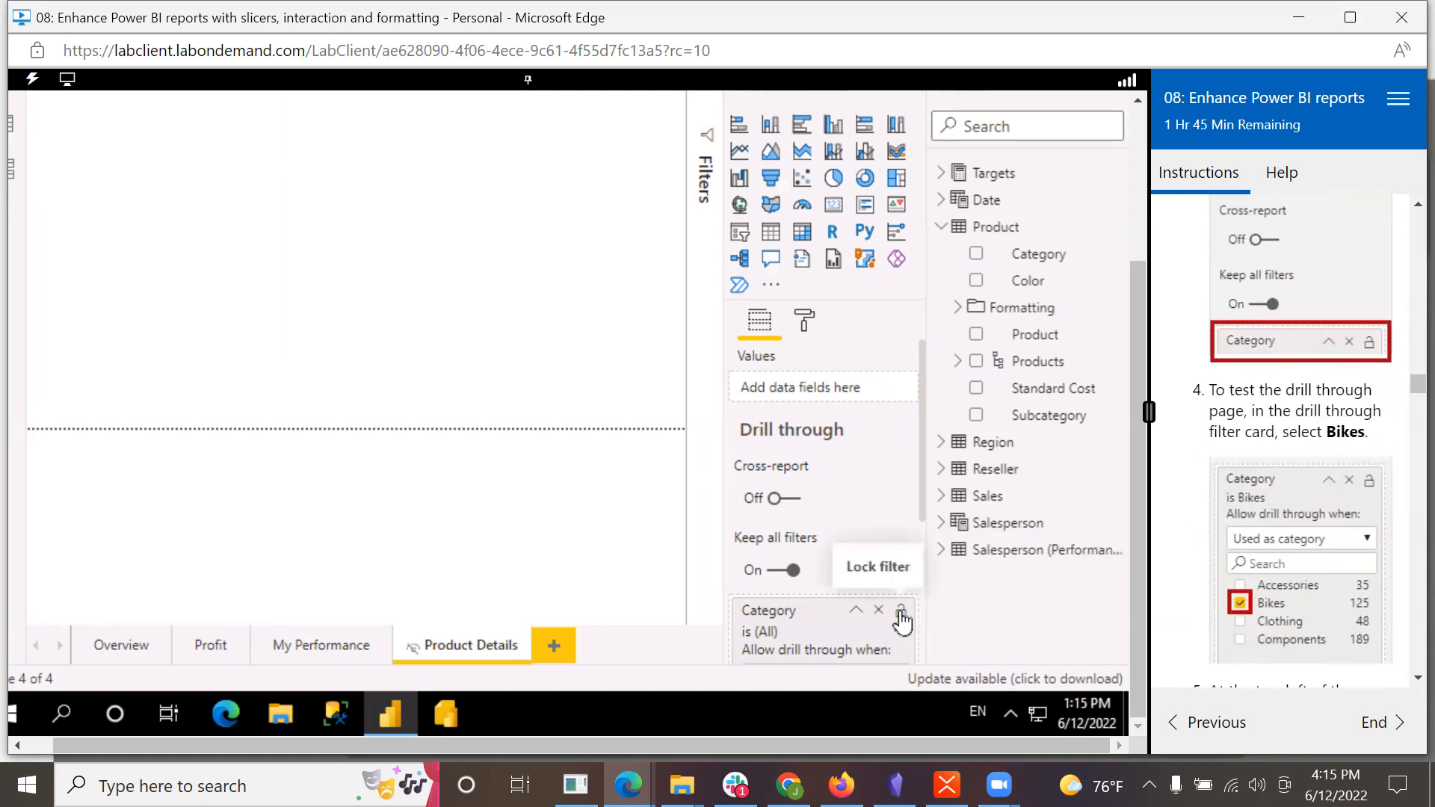
pyautogui.click(825, 639)
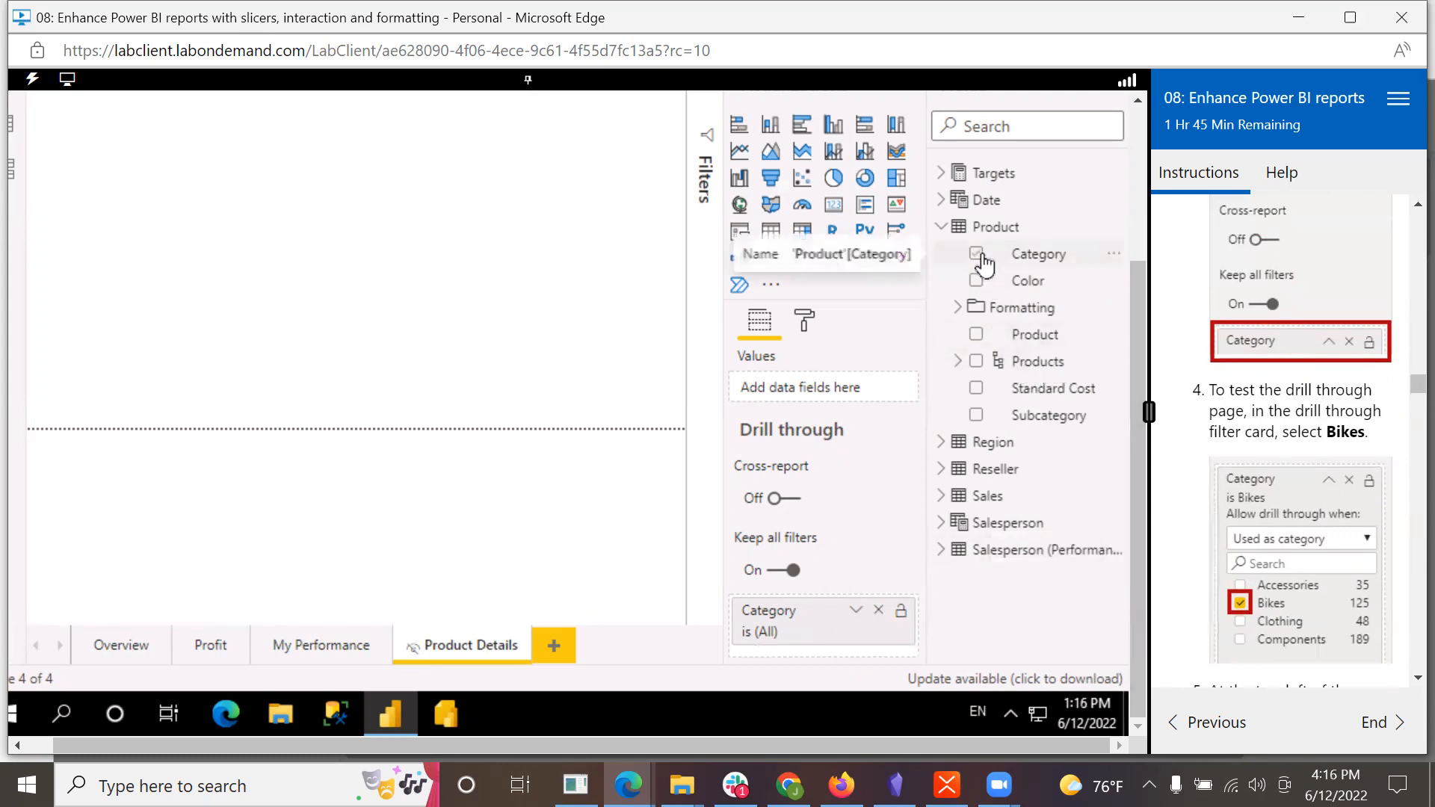
pyautogui.scroll(3, 1276, 389)
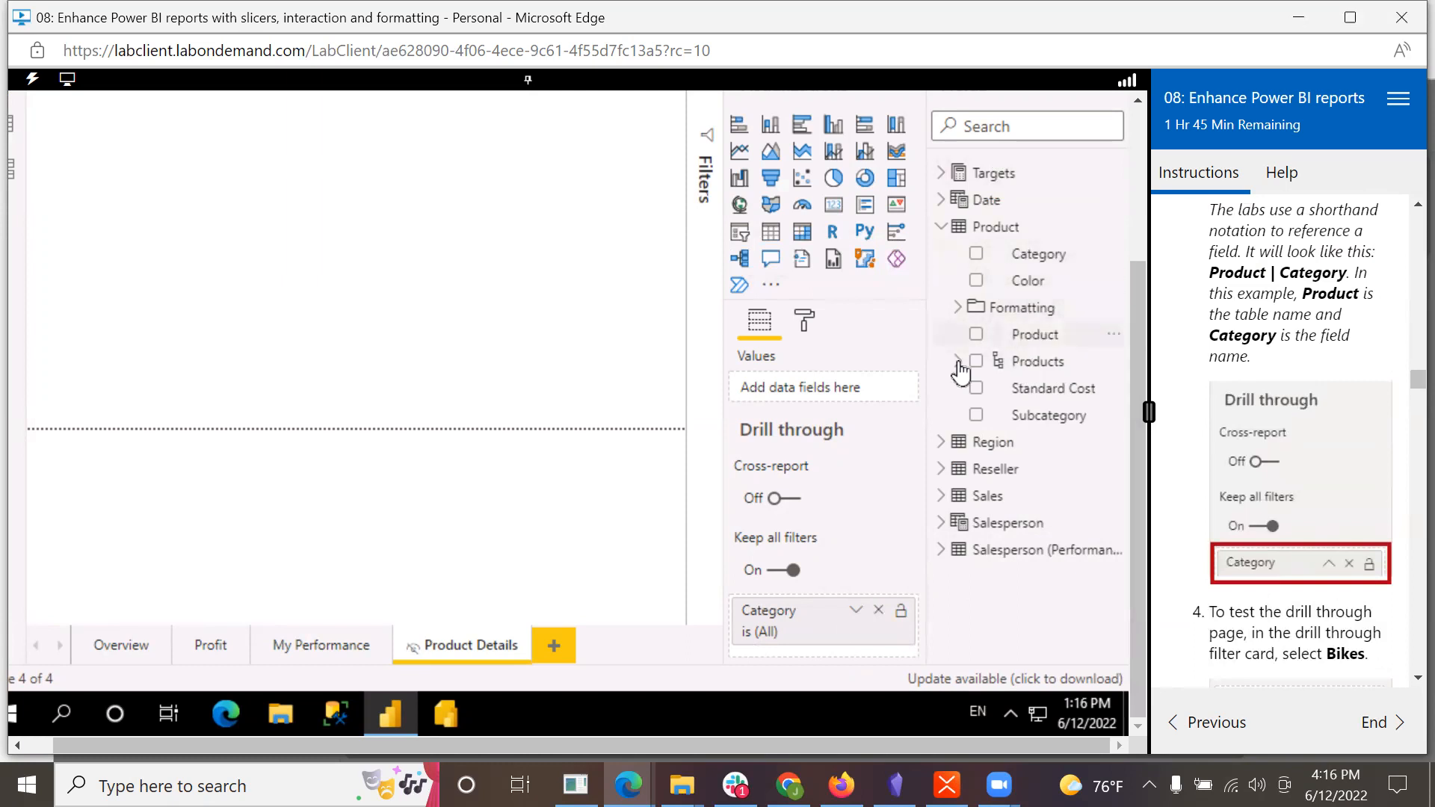
pyautogui.scroll(3, 1357, 468)
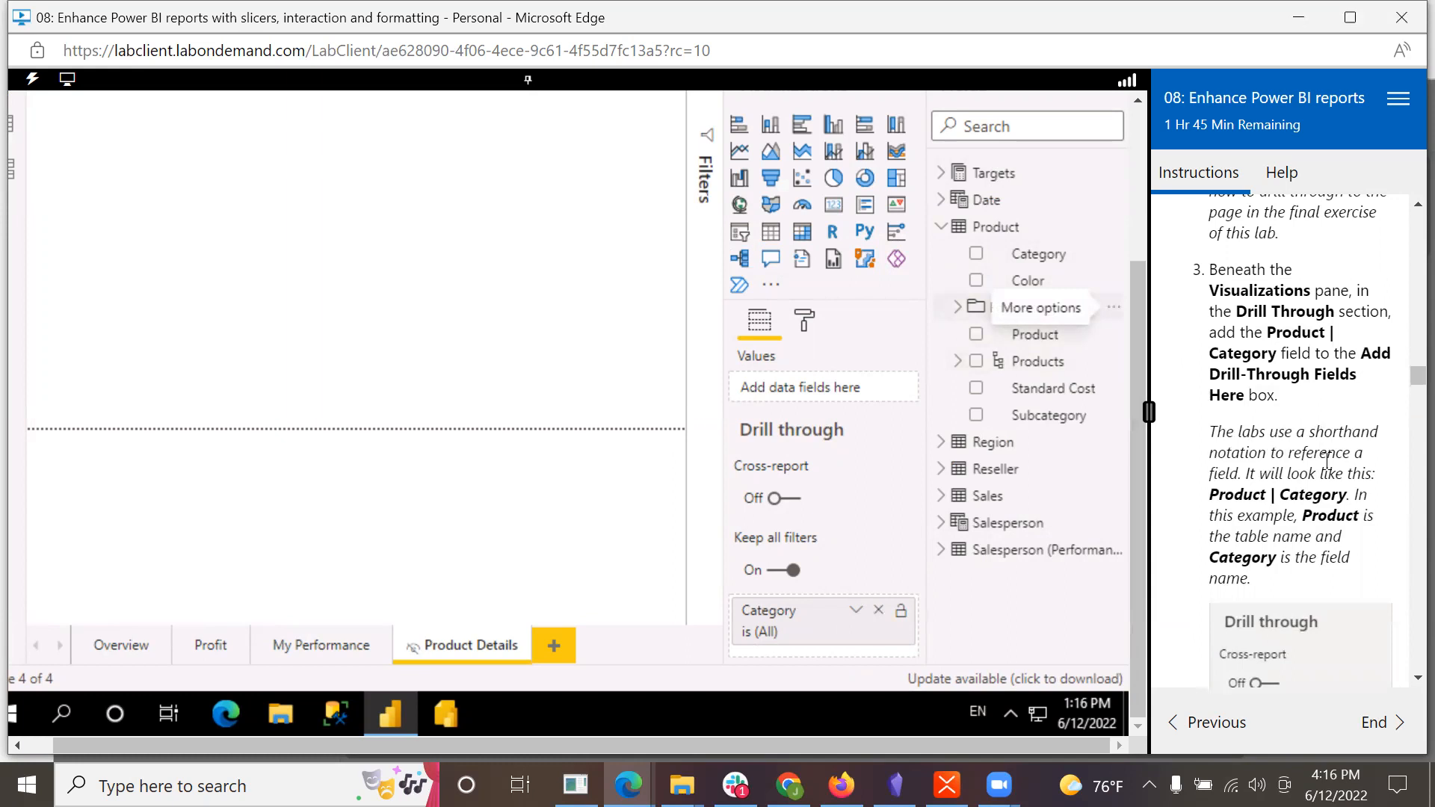
pyautogui.scroll(3, 1328, 460)
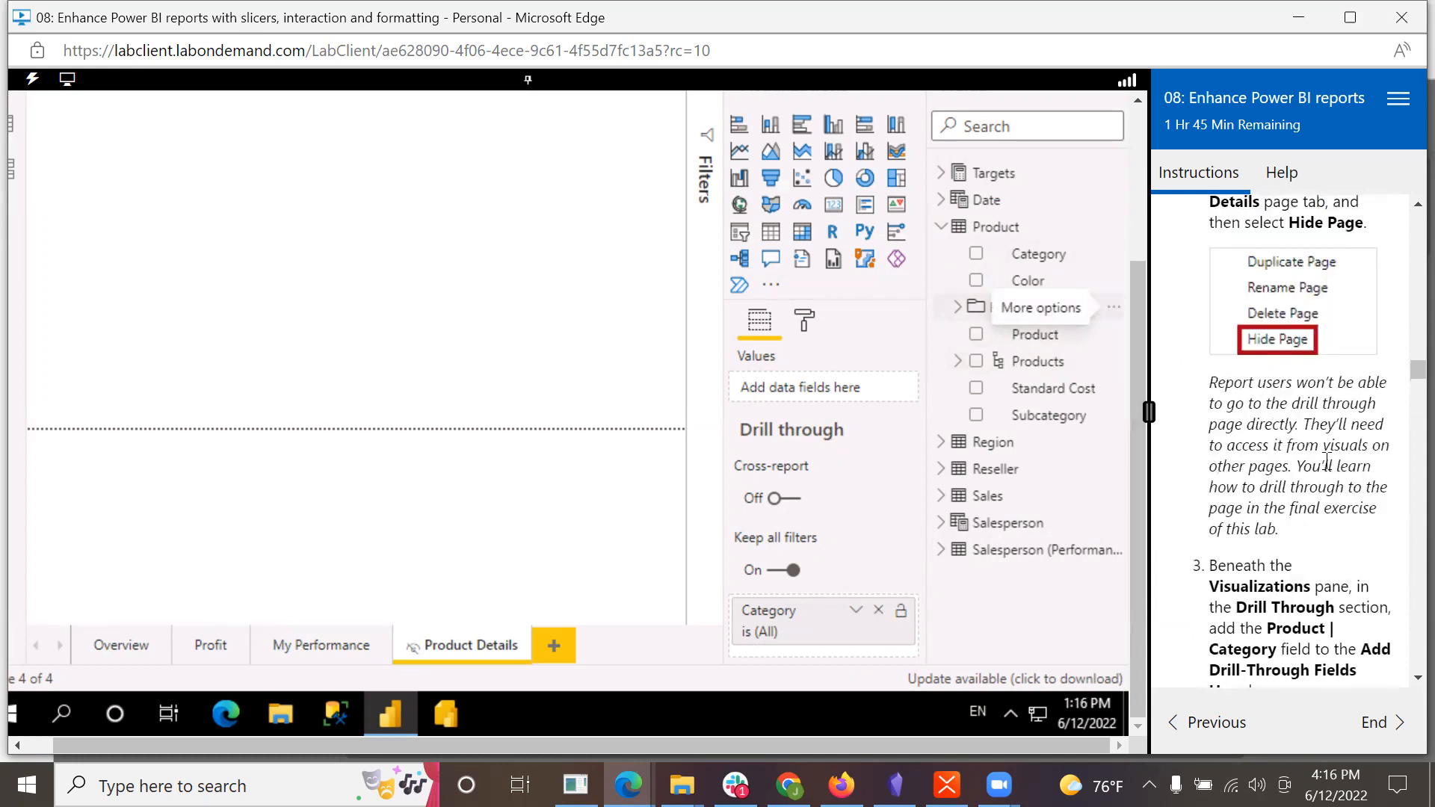
# Step: Add the Product table's Category field as a drill-through field on the Overview page and compare it with lab steps 3 and 4
pyautogui.click(123, 656)
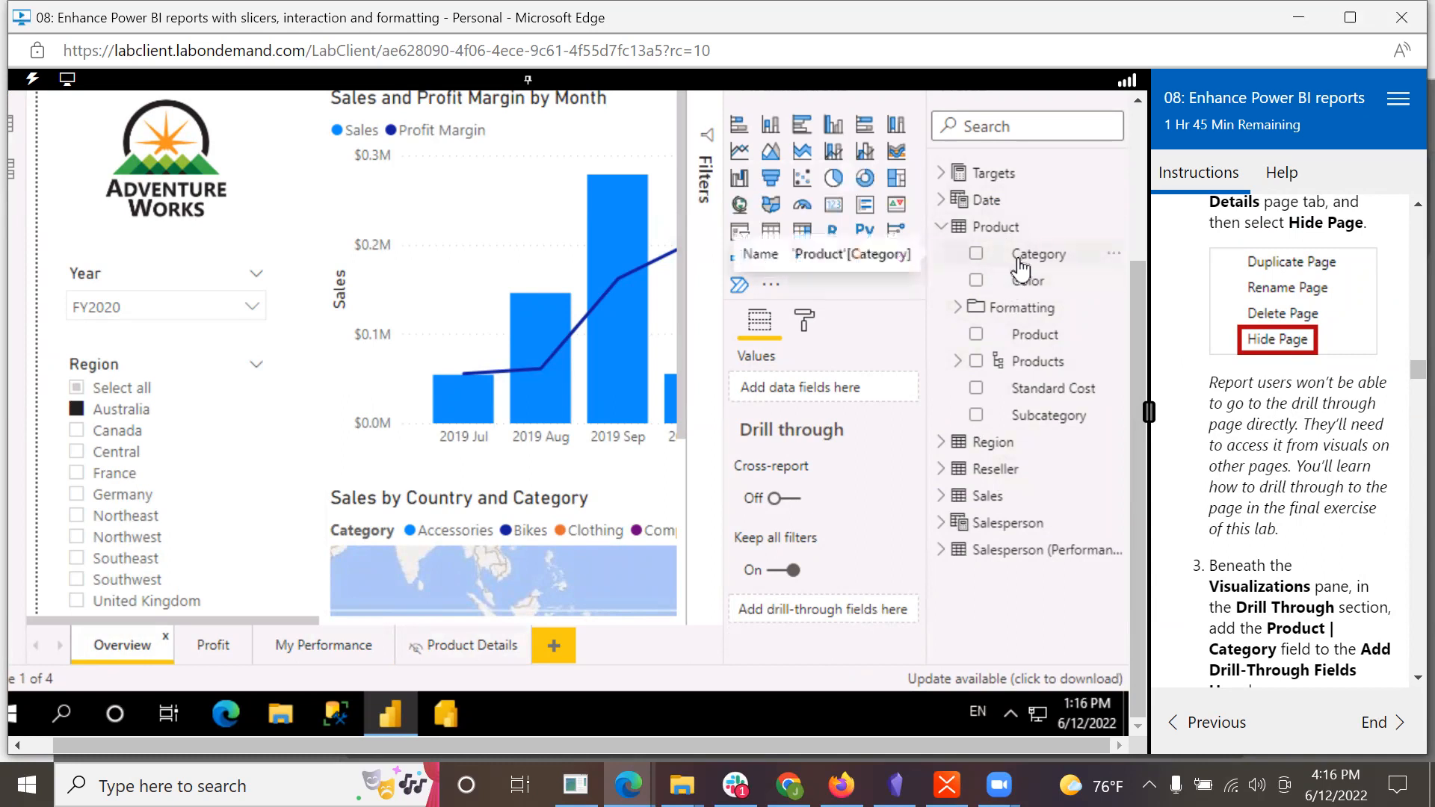
pyautogui.moveTo(1020, 265); pyautogui.dragTo(828, 608)
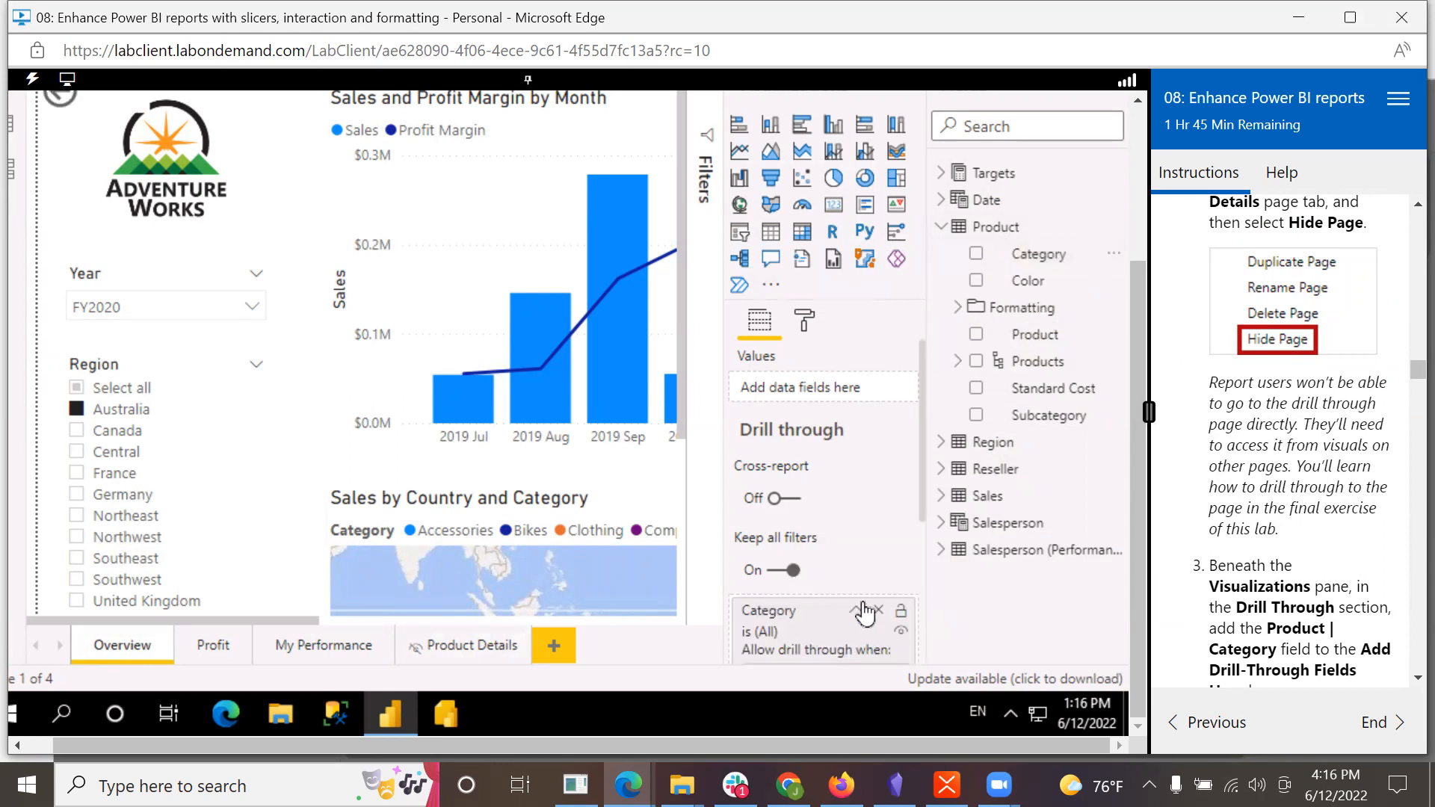
pyautogui.scroll(-3, 1304, 554)
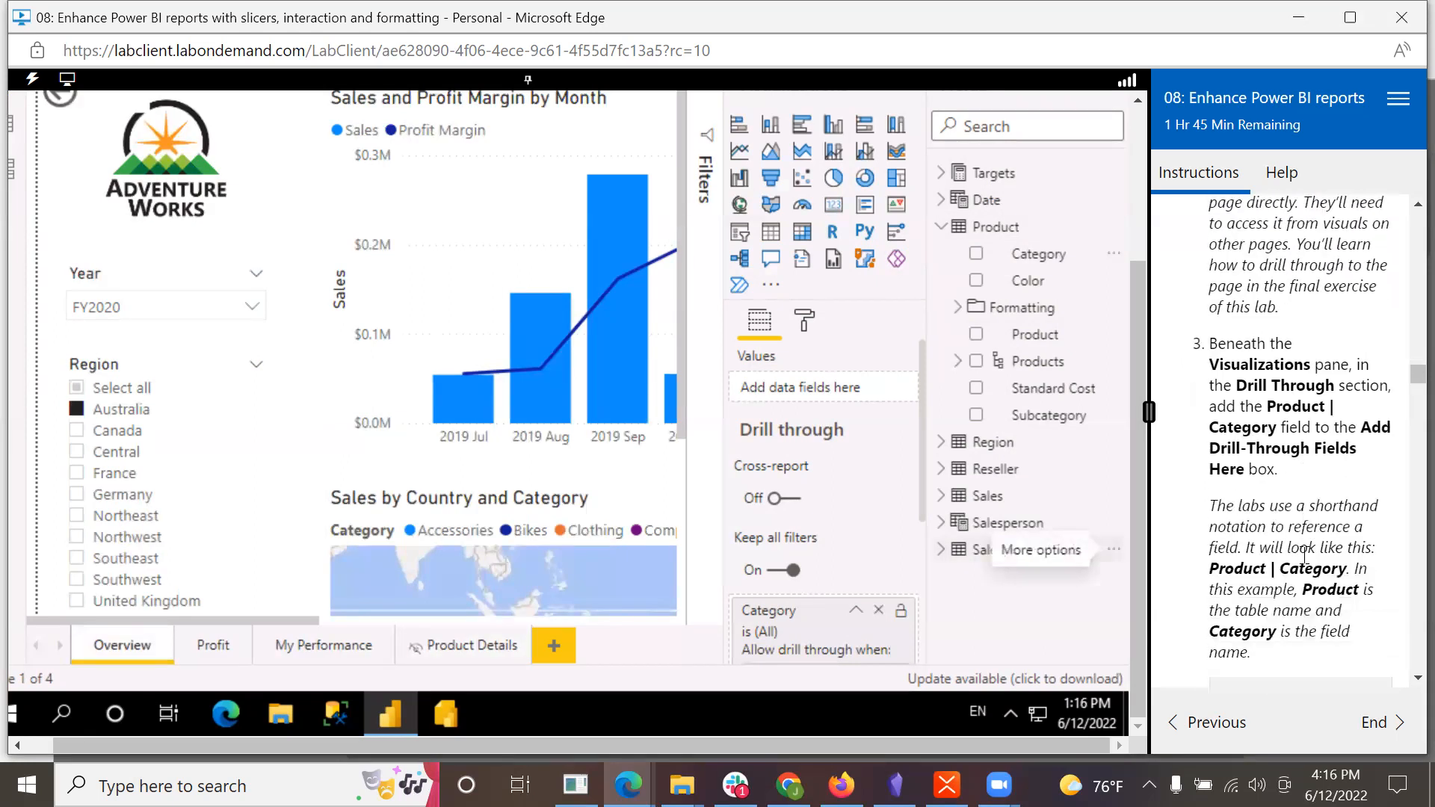
pyautogui.scroll(-3, 1303, 554)
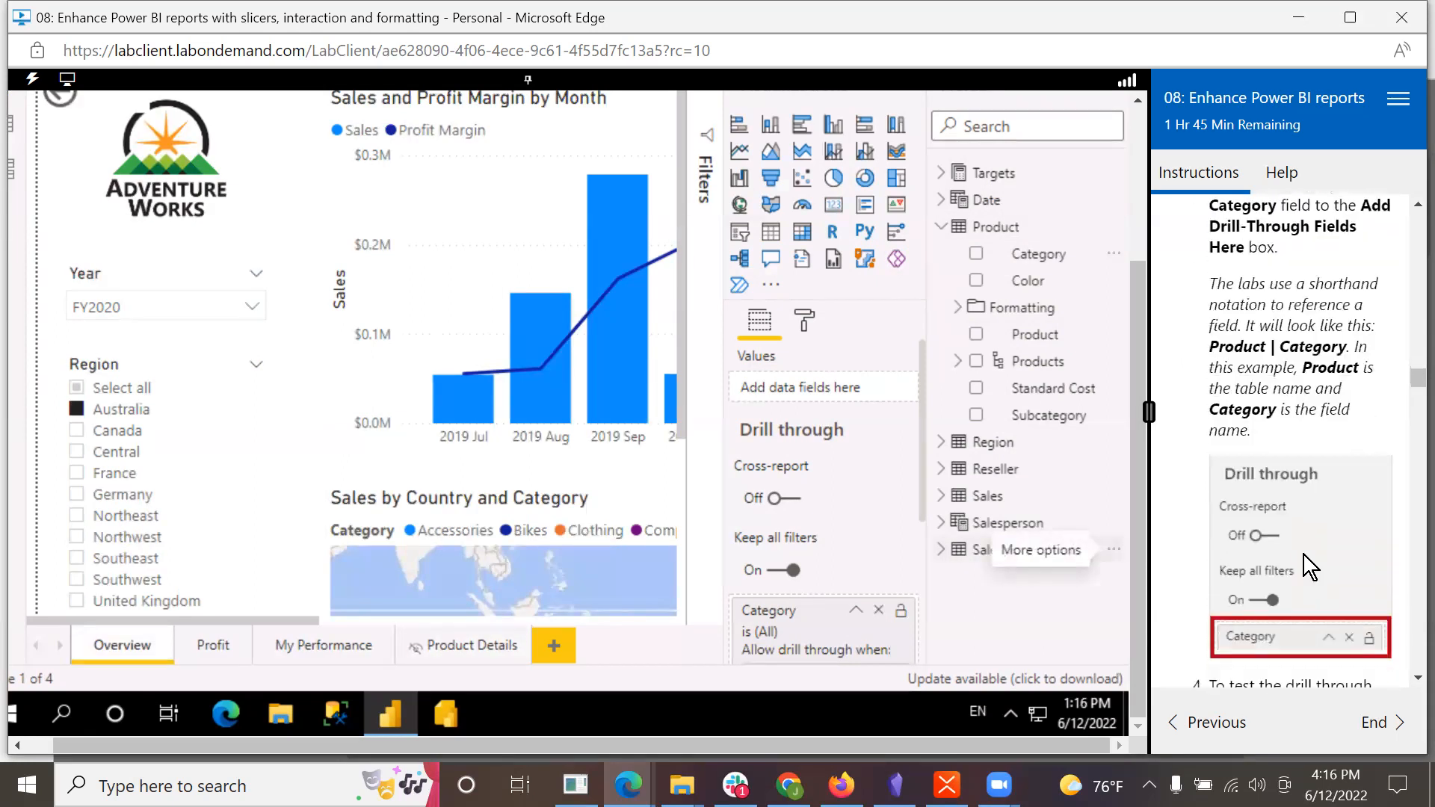
pyautogui.scroll(-2, 1303, 555)
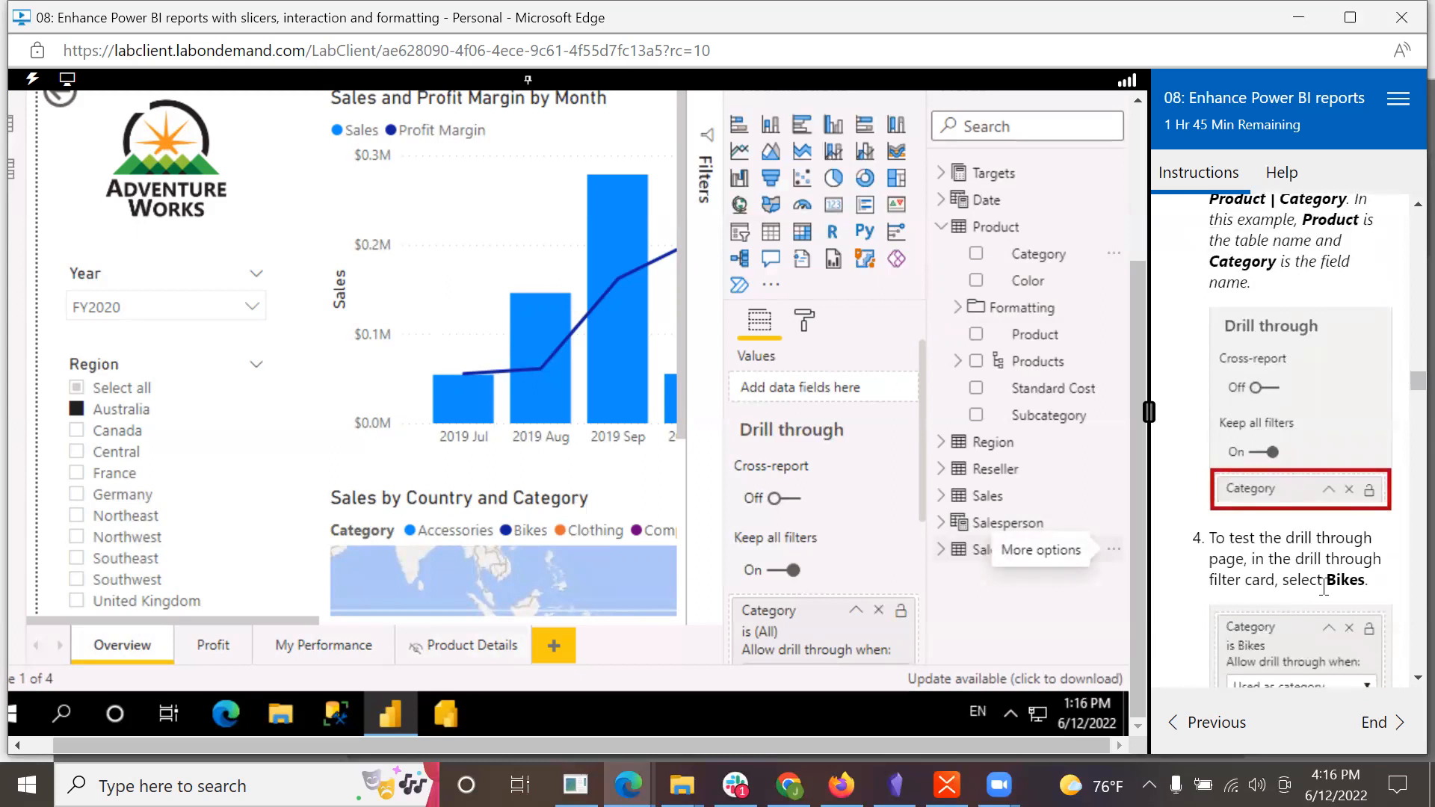
# Step: Check the Product table's Category field options against lab step 4 on selecting Bikes, and reread Task 1 from its beginning
pyautogui.scroll(-2, 1323, 589)
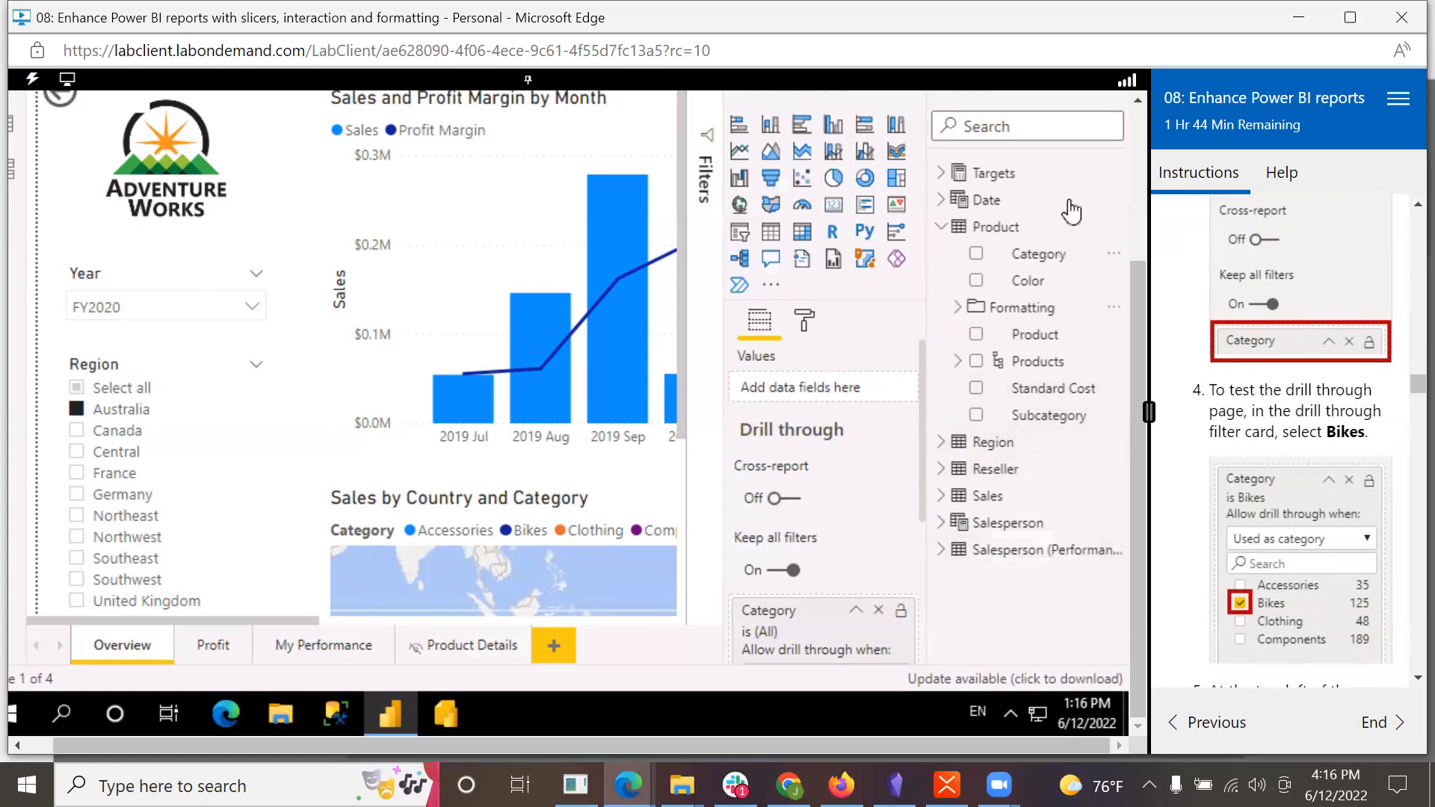
pyautogui.rightClick(1024, 258)
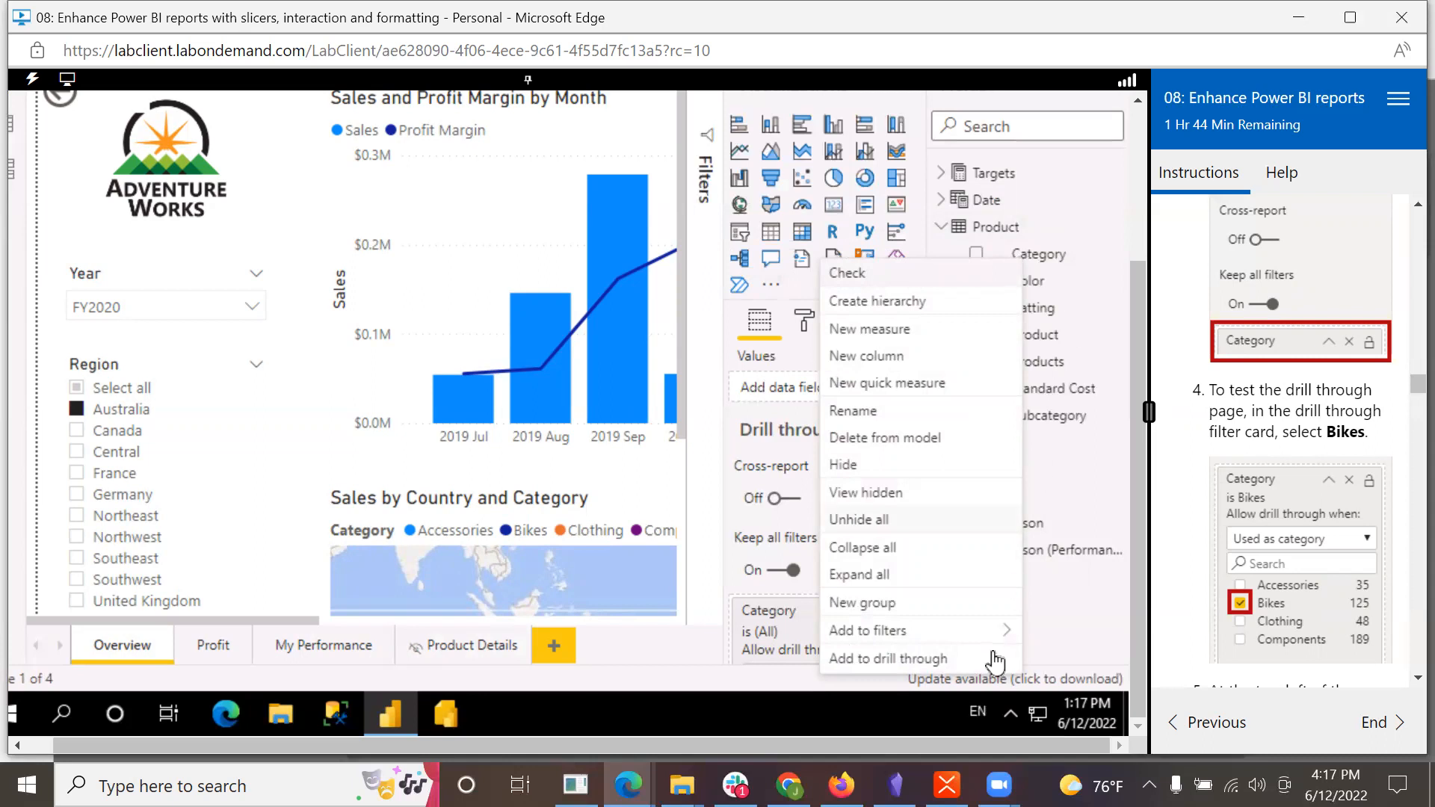
pyautogui.moveTo(1007, 637)
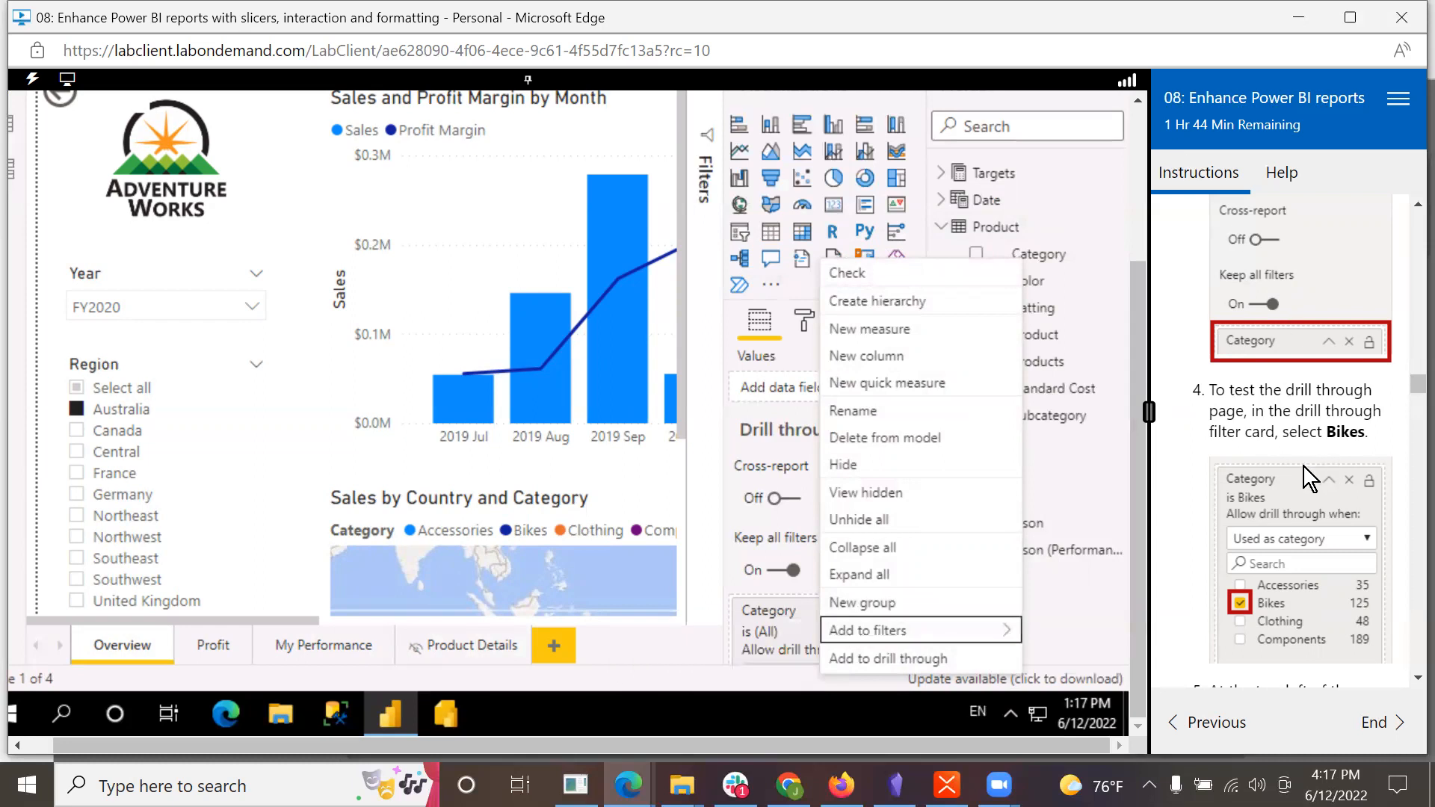
pyautogui.press('Escape')
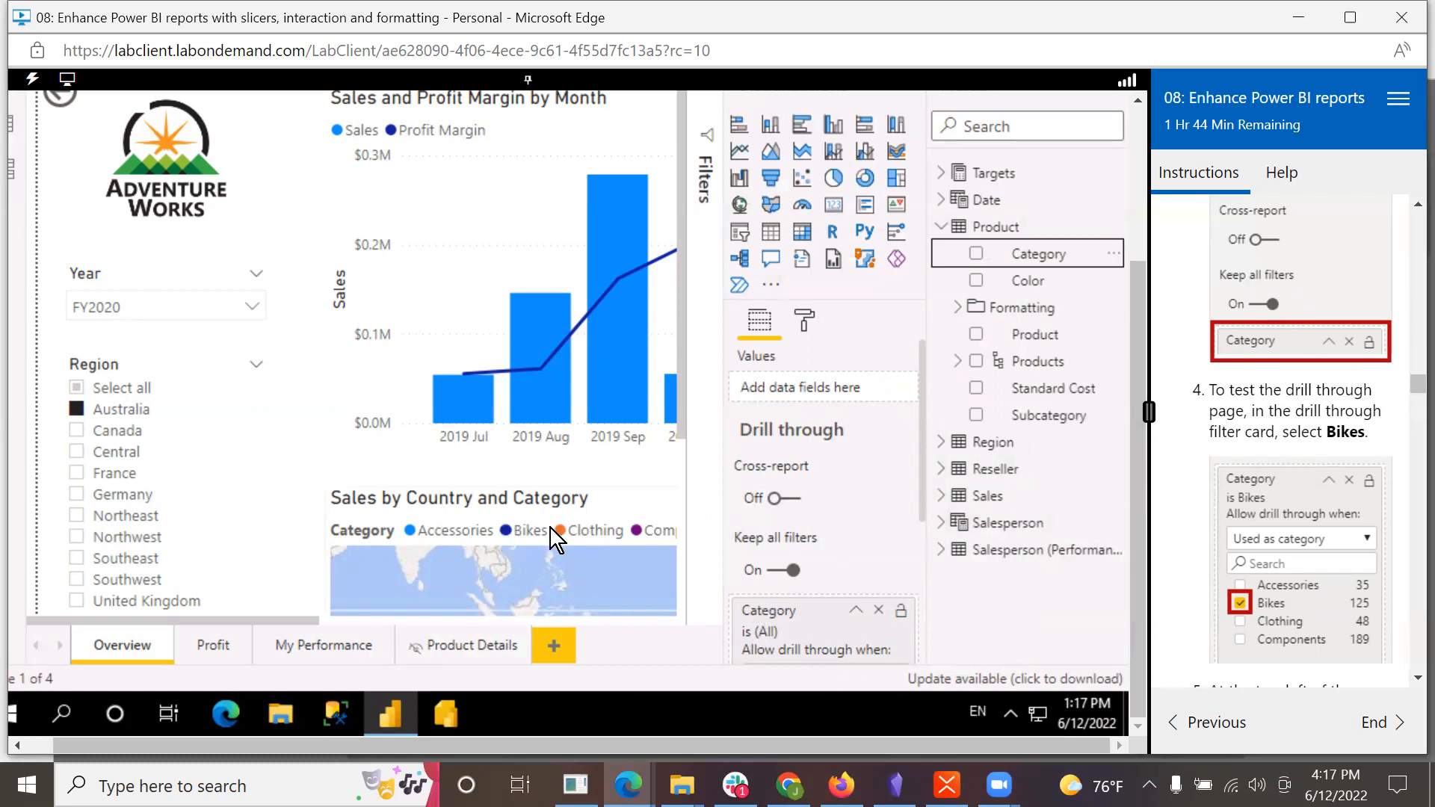
pyautogui.scroll(3, 1245, 393)
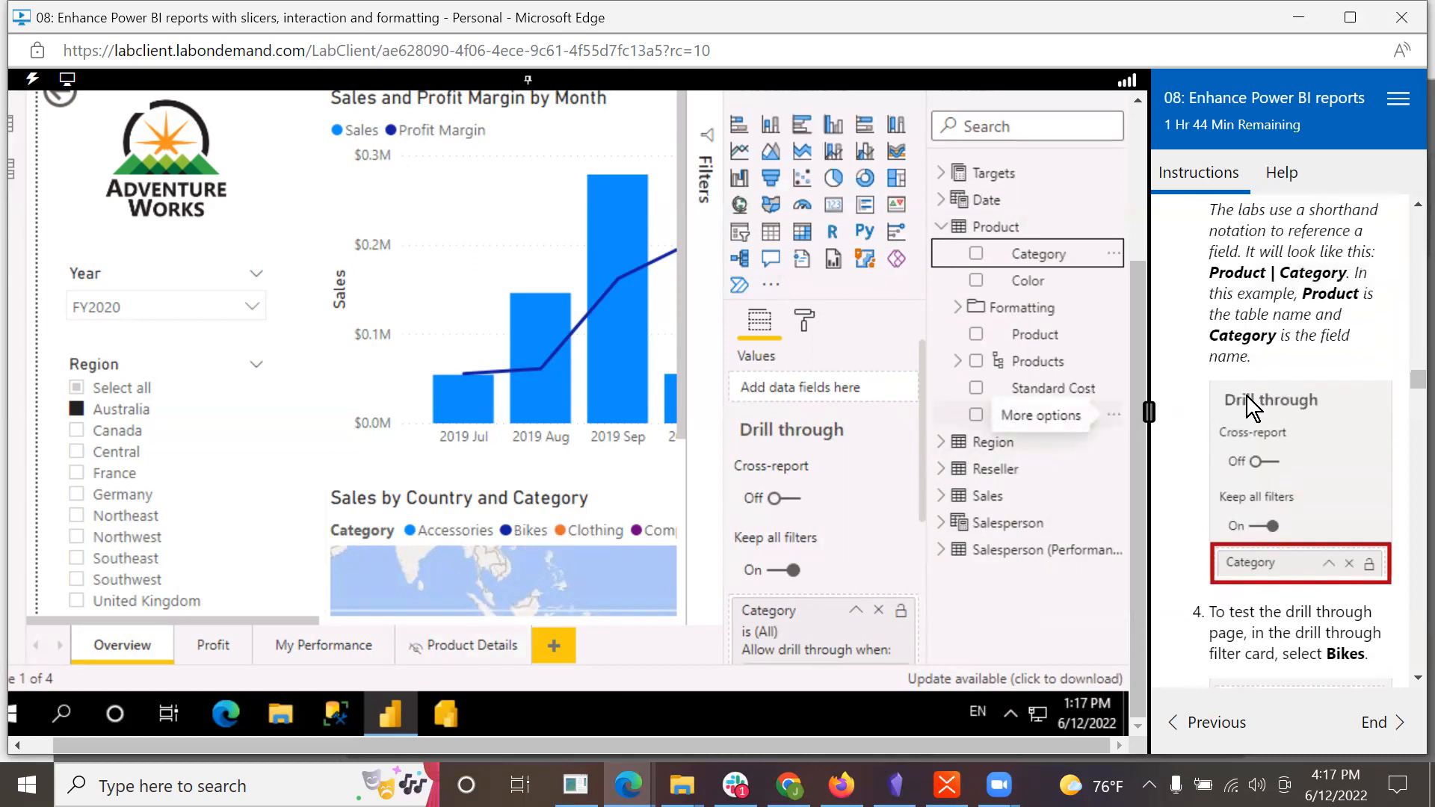
pyautogui.scroll(10, 1246, 393)
pyautogui.scroll(-2, 1249, 393)
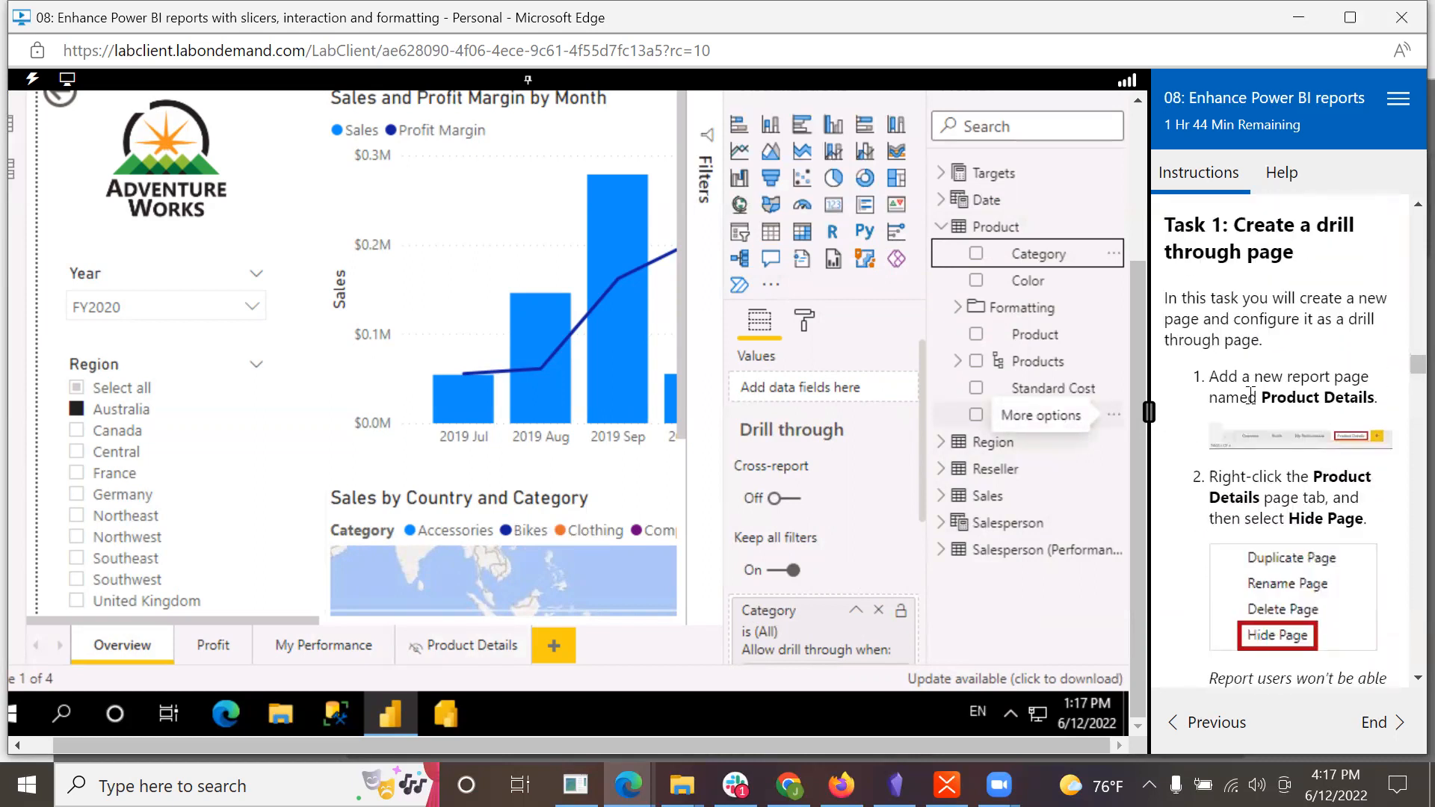
# Step: Switch to the Edge window with the Power BI dashboard and load duckduckgo.com in the tab showing the Microsoft Docs dashboard article
pyautogui.click(629, 785)
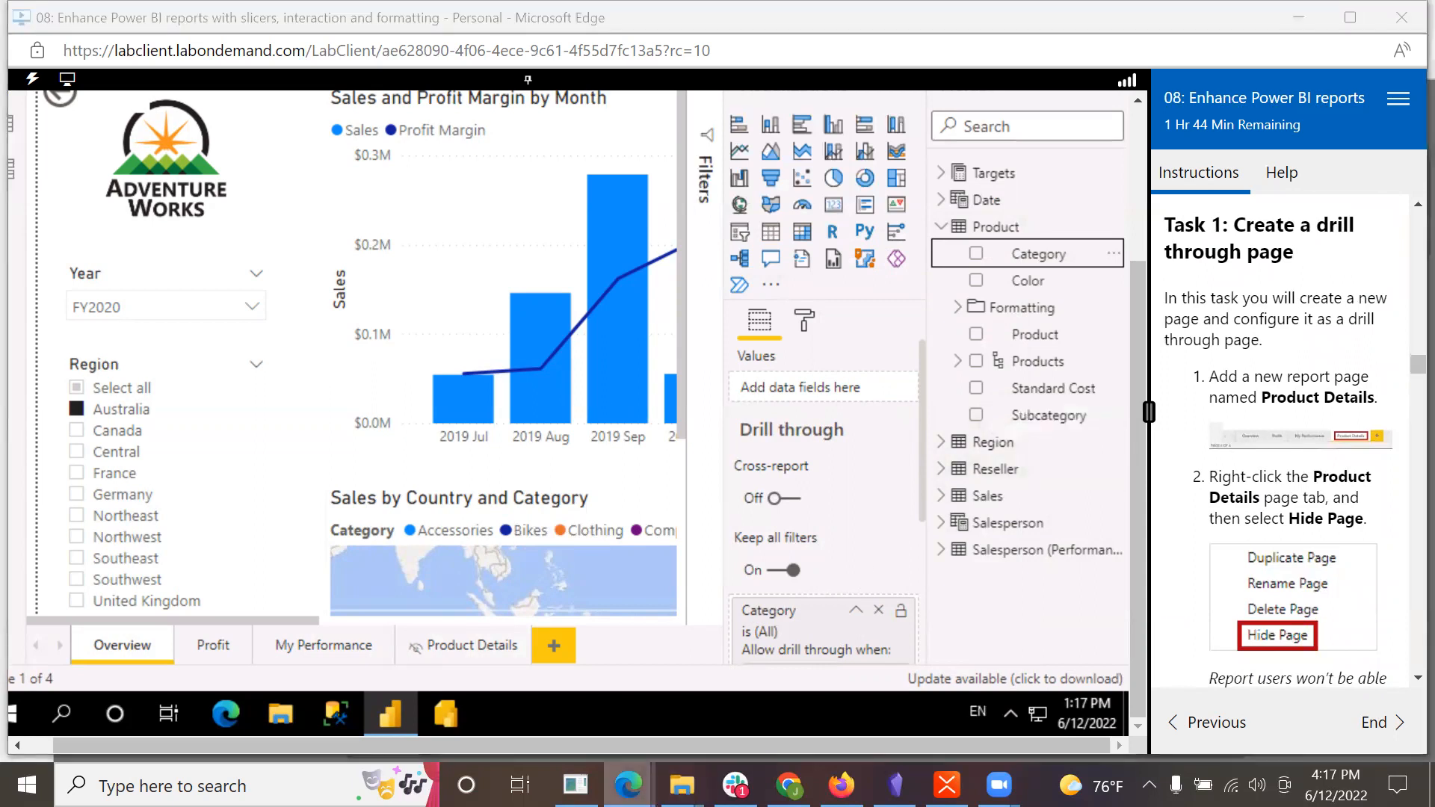
pyautogui.click(966, 699)
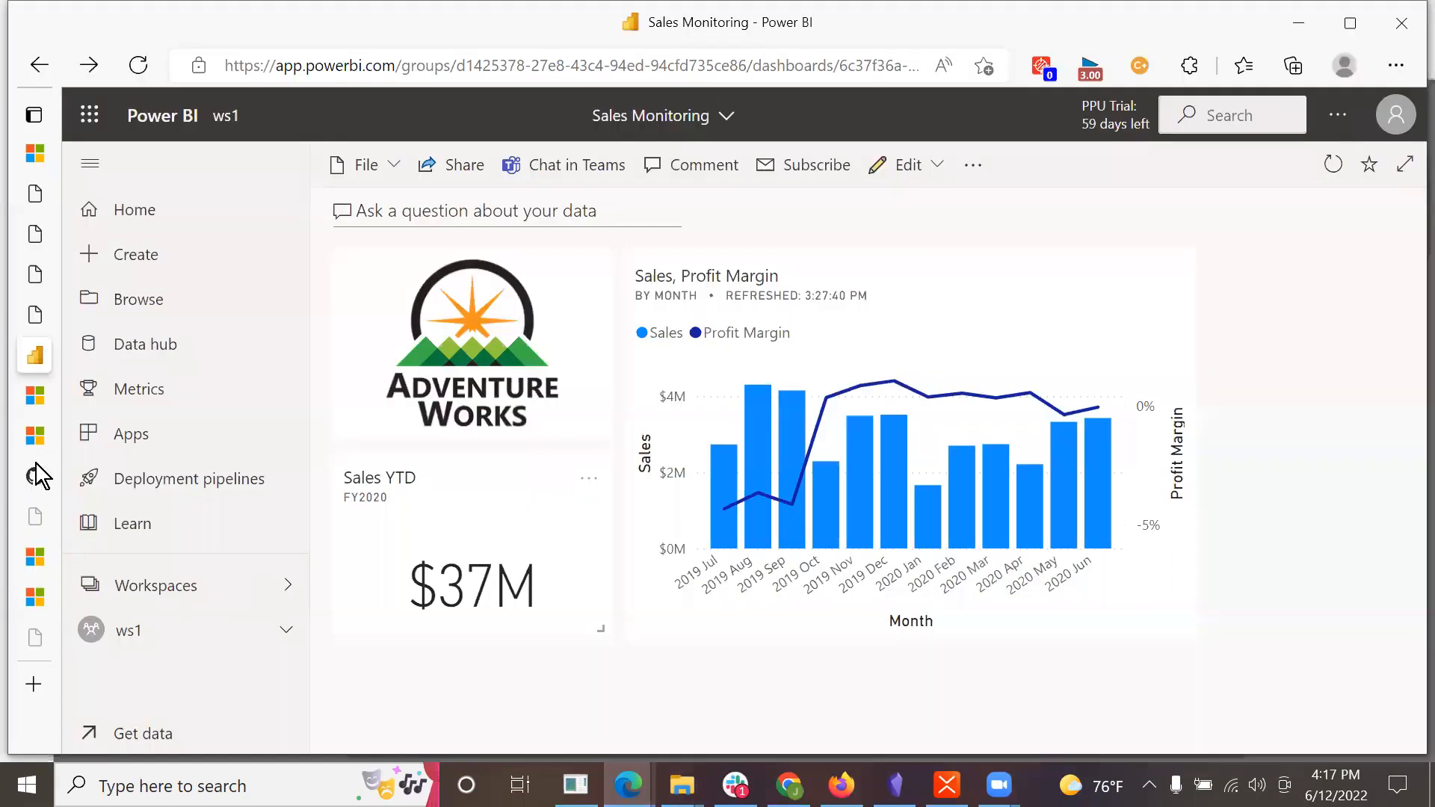
pyautogui.click(39, 393)
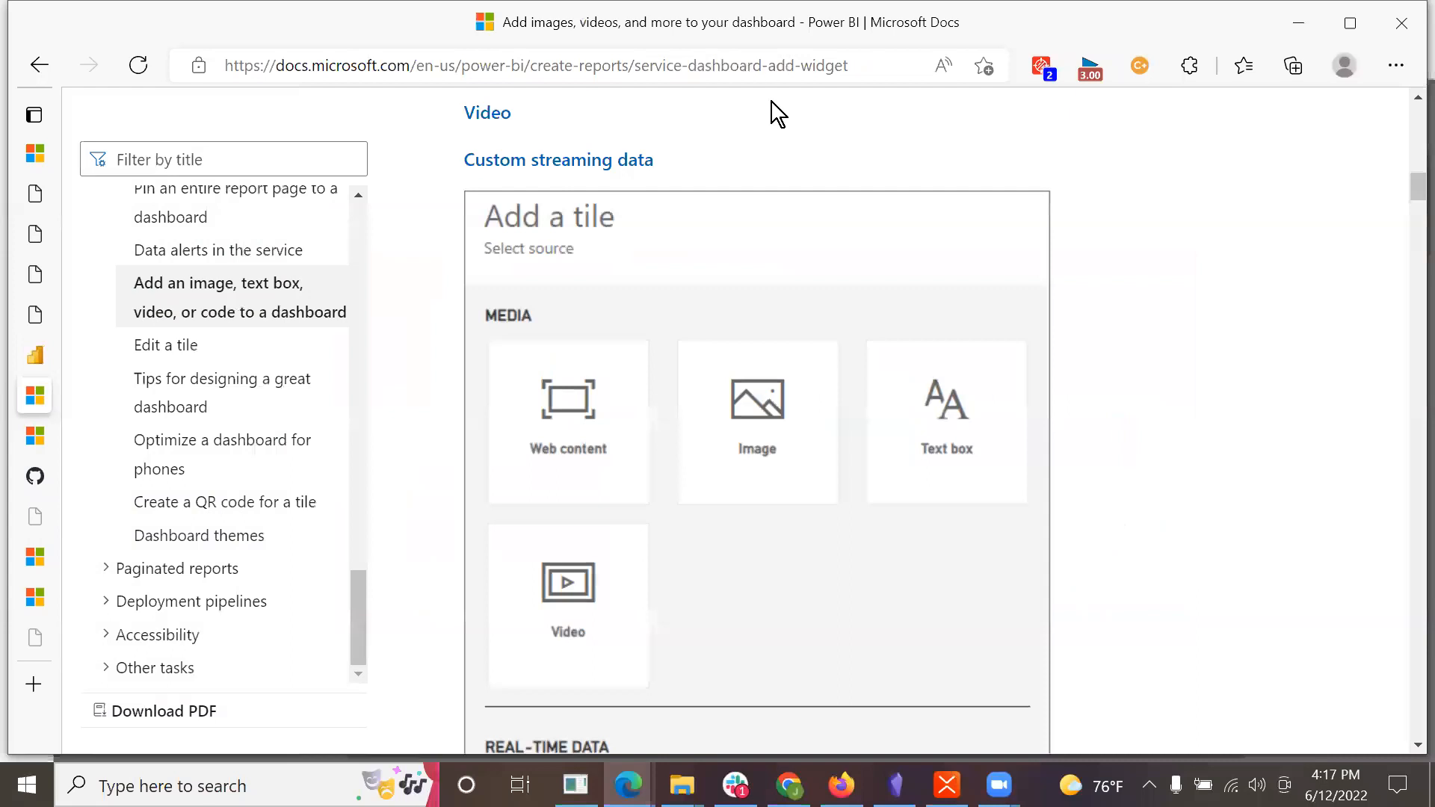
pyautogui.hotkey('ctrl', 'l')
pyautogui.write('d')
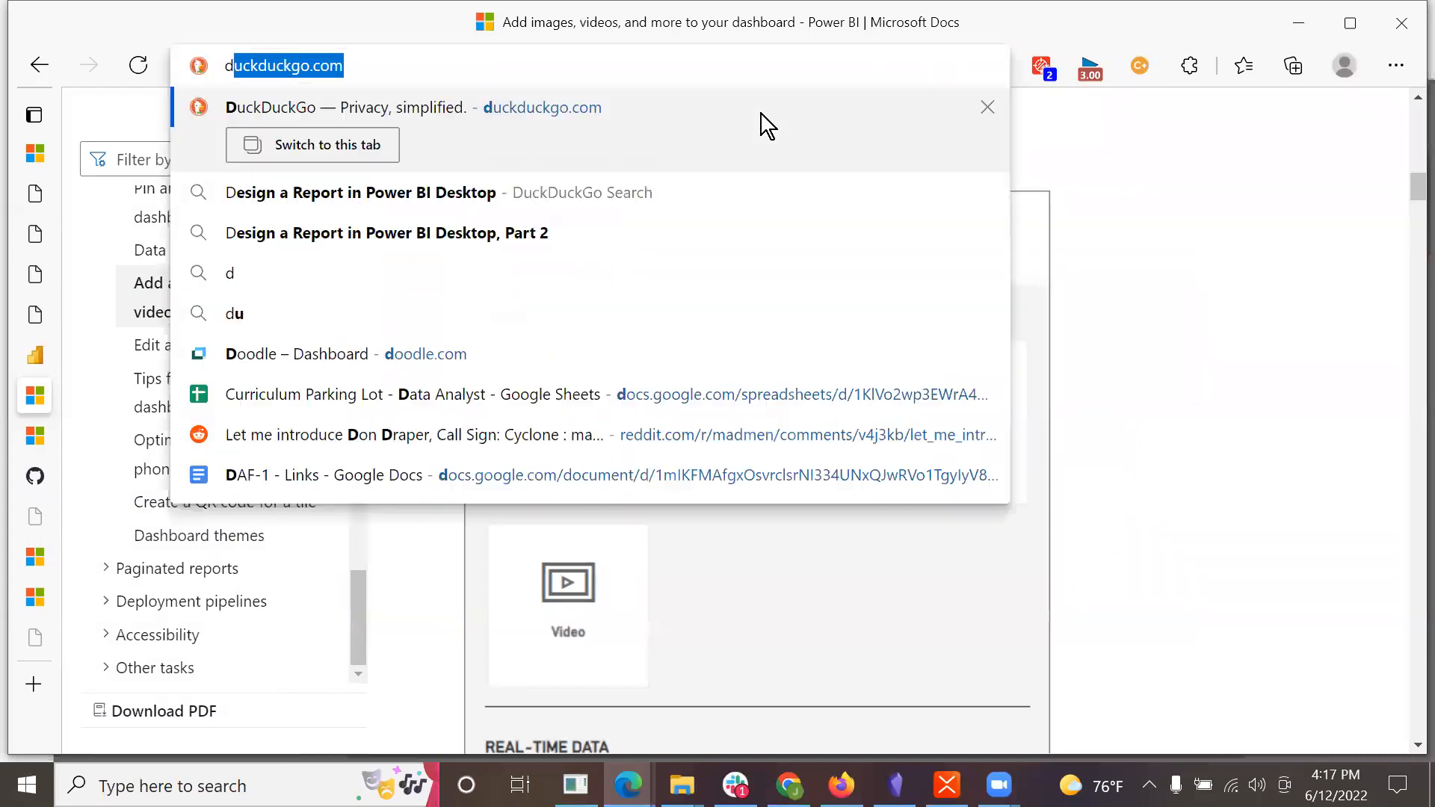
pyautogui.write('u')
pyautogui.press('Return')
# Step: Search the web for "power bi add drill through page" and open the Microsoft Docs article on setting up drillthrough in Power BI reports
pyautogui.write('p')
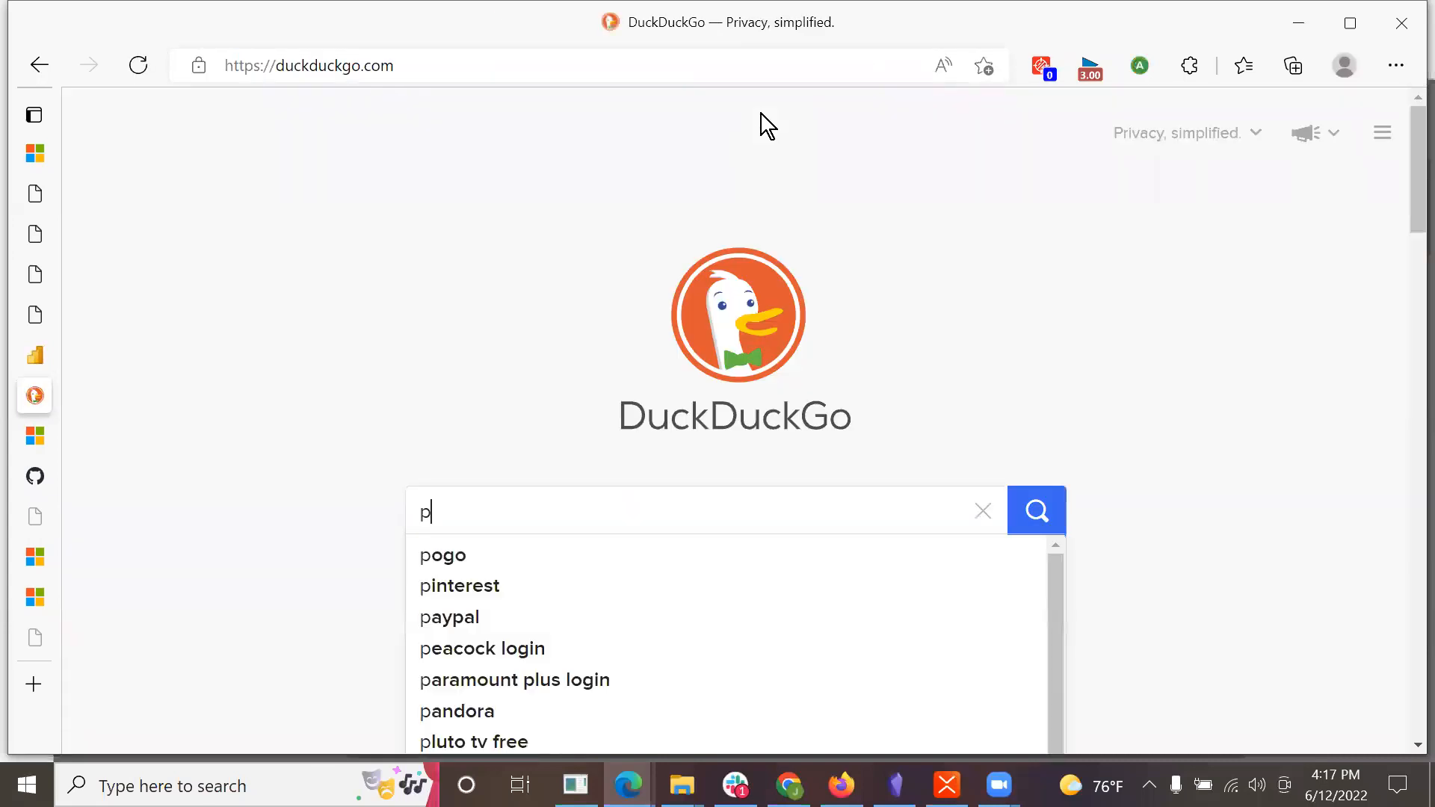
pyautogui.write('ower bi ')
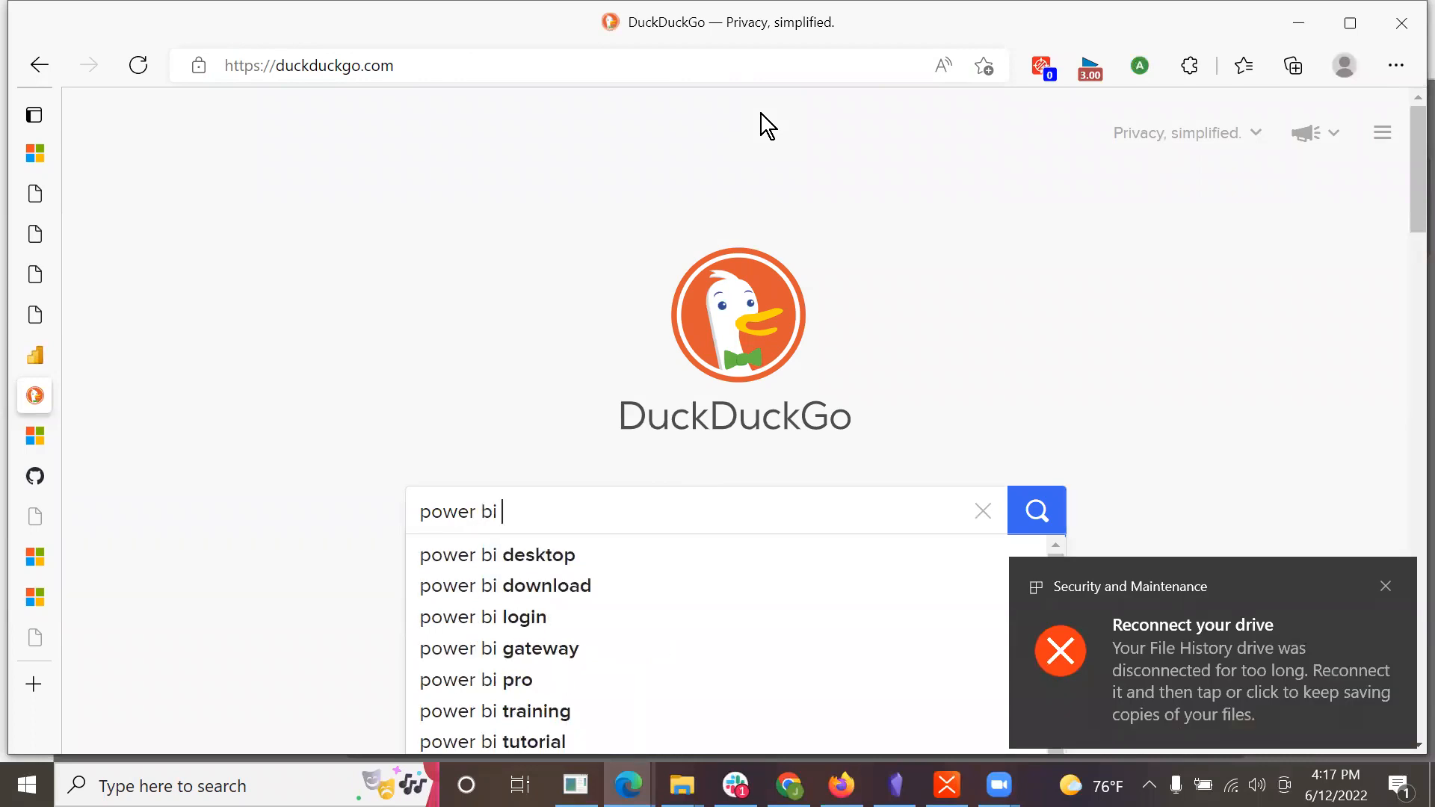
pyautogui.write('add d')
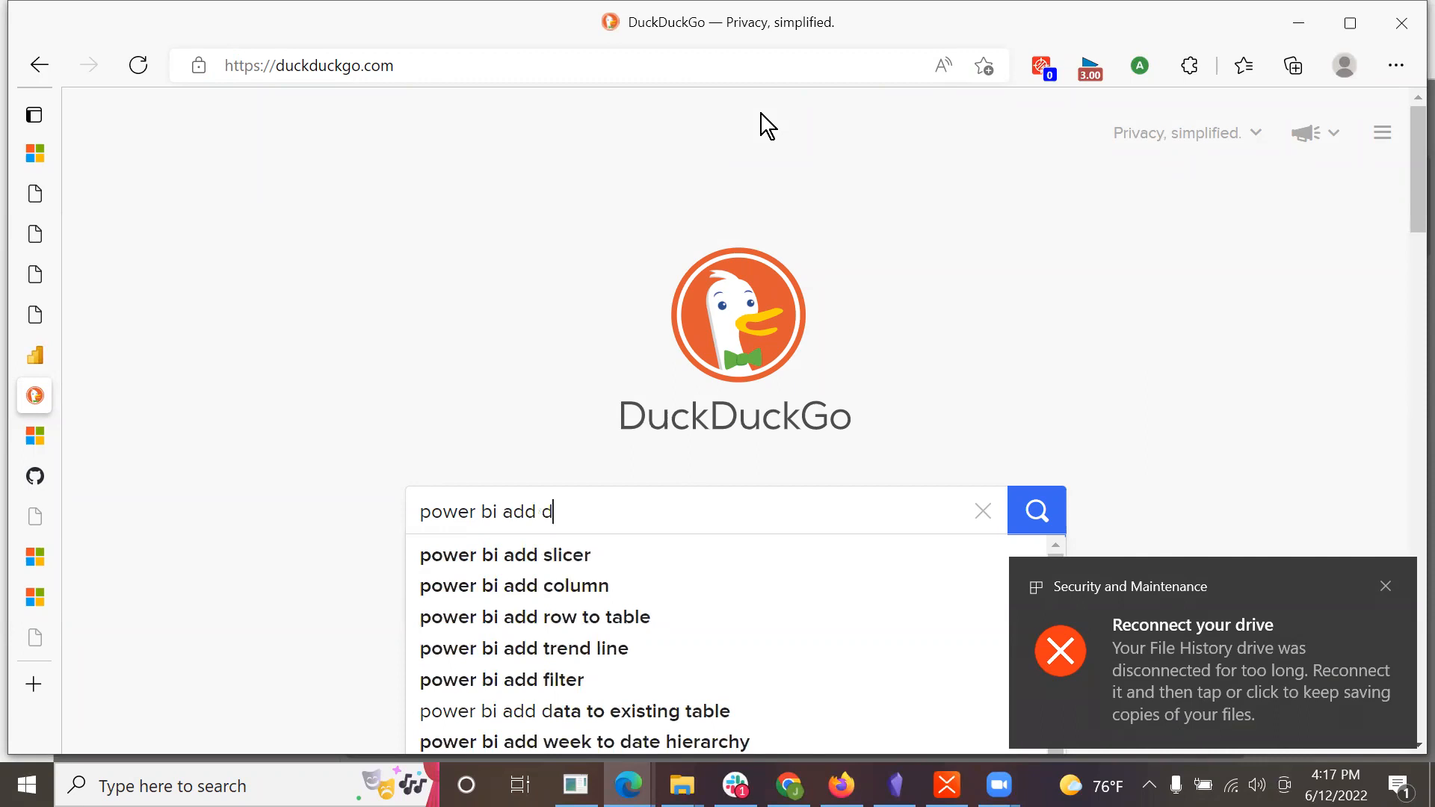
pyautogui.write('rill through')
pyautogui.press('BackSpace')
pyautogui.write('gh page')
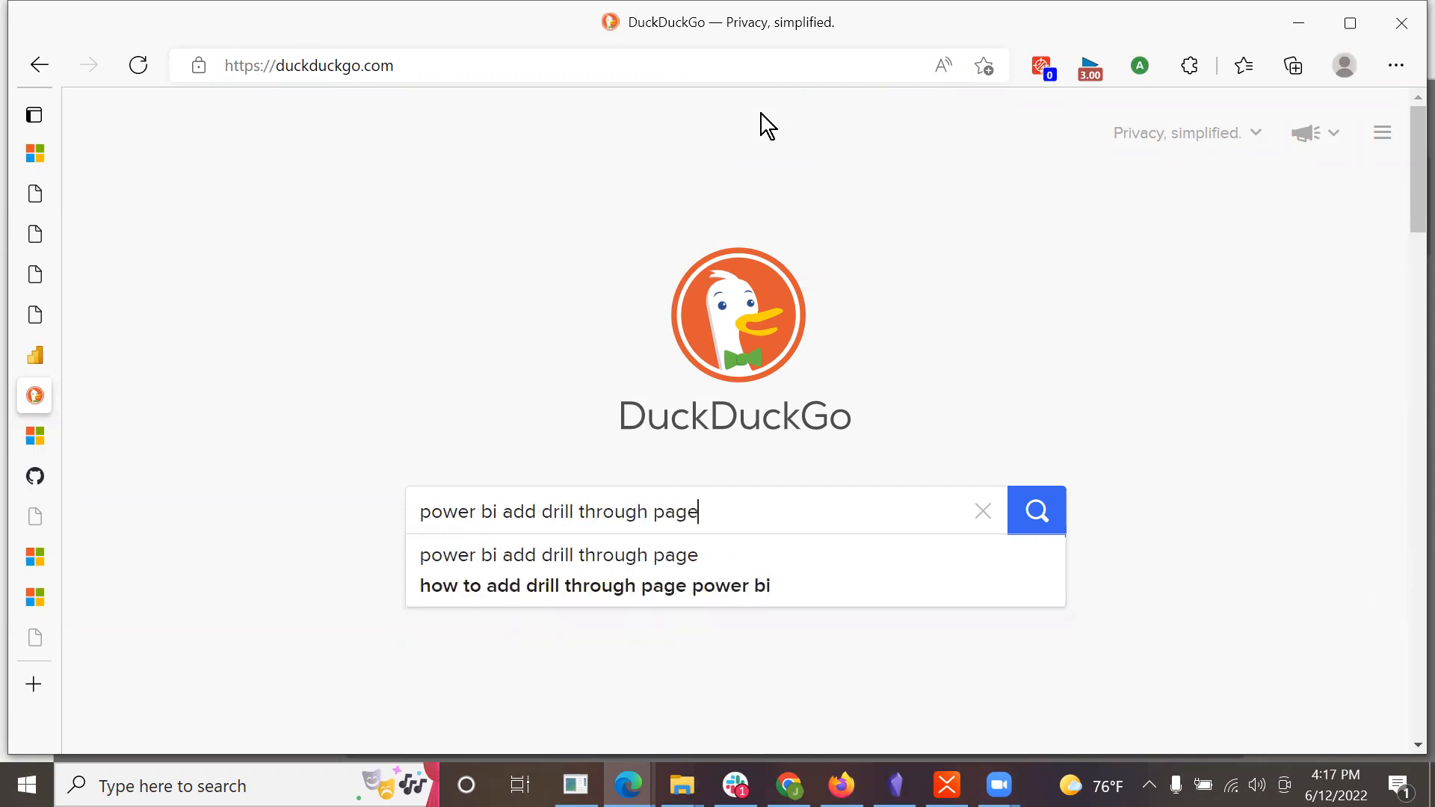
pyautogui.press('Return')
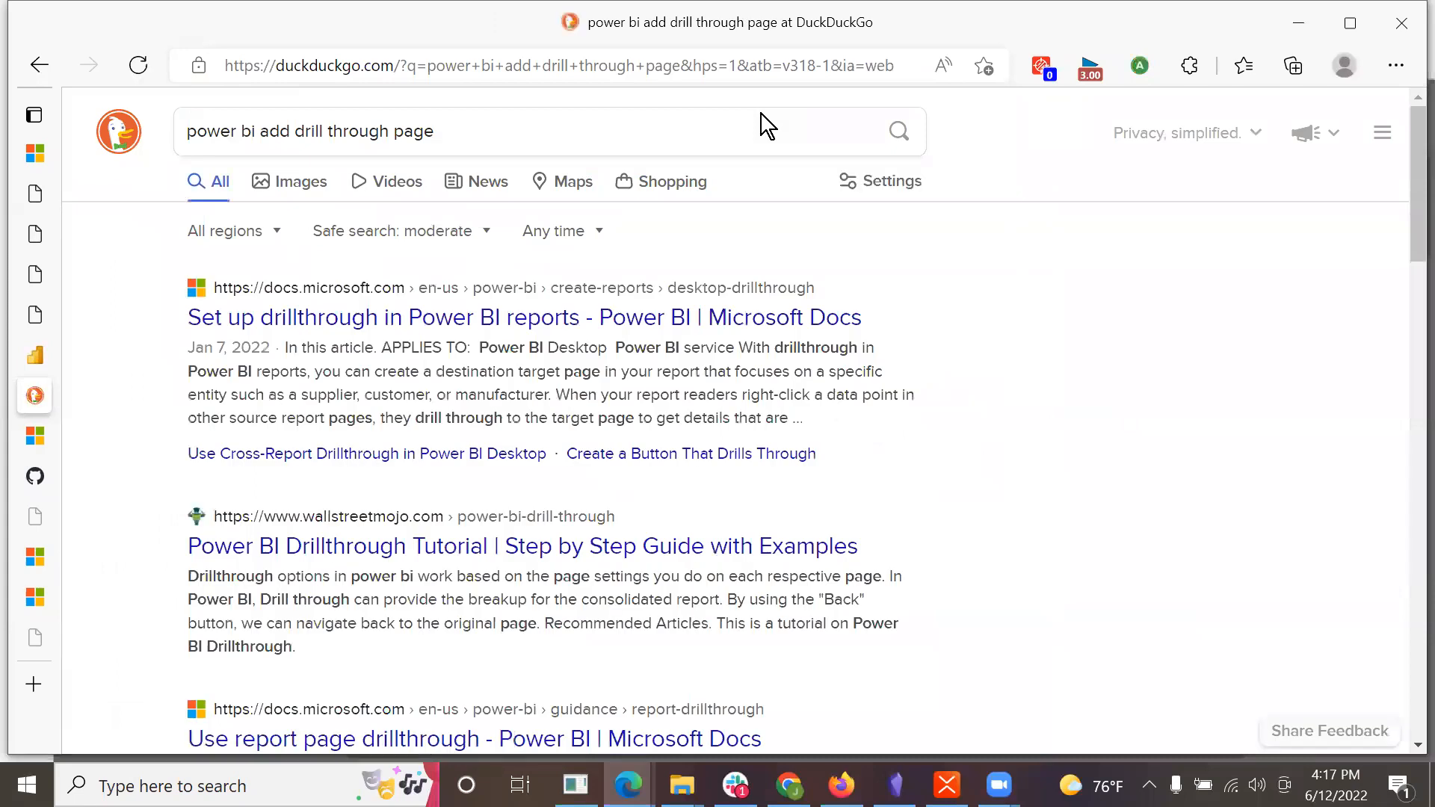
pyautogui.click(453, 320)
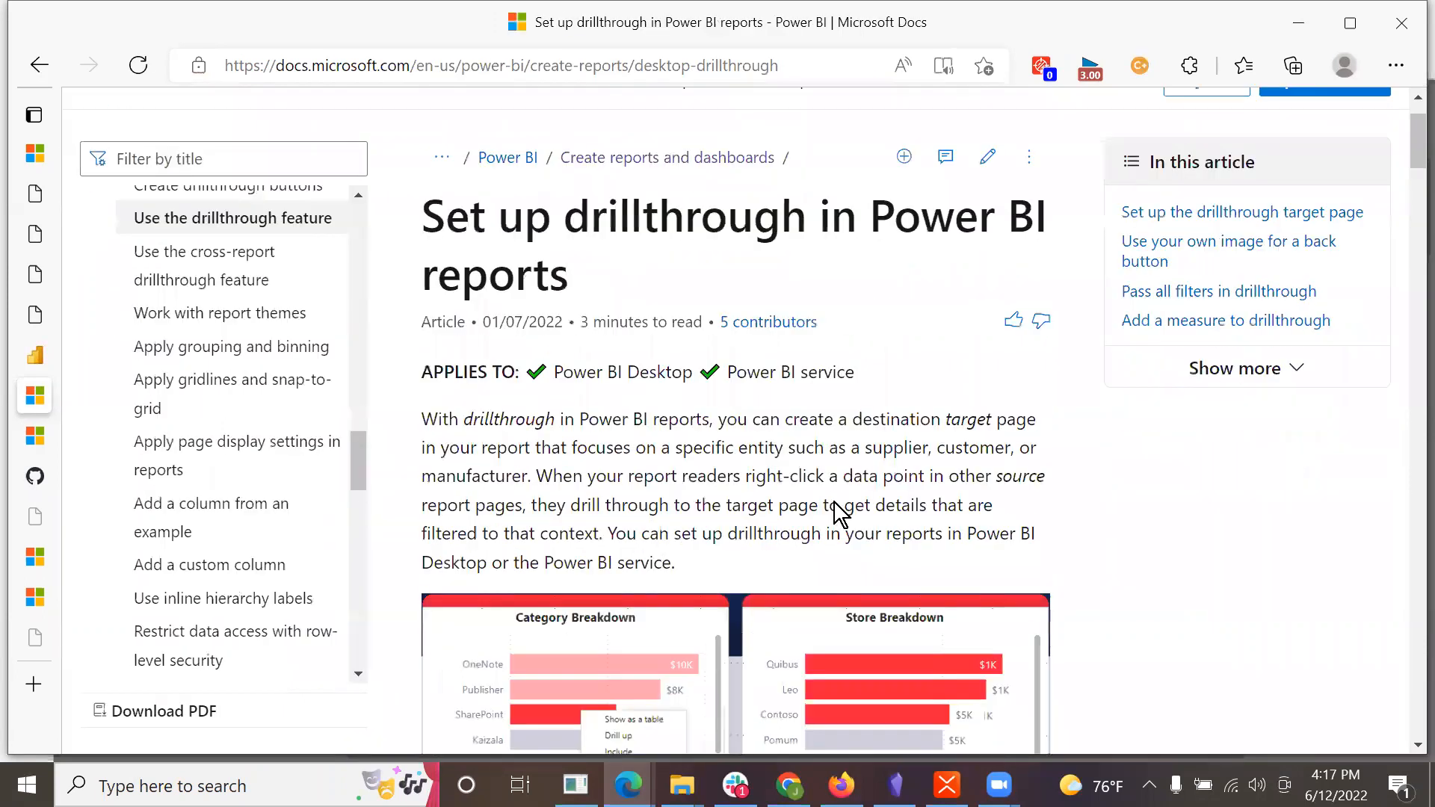
# Step: Read the drillthrough article's introduction and examine its example of drilling through from a data point
pyautogui.scroll(-1, 836, 500)
pyautogui.scroll(-1, 835, 503)
pyautogui.scroll(-1, 835, 514)
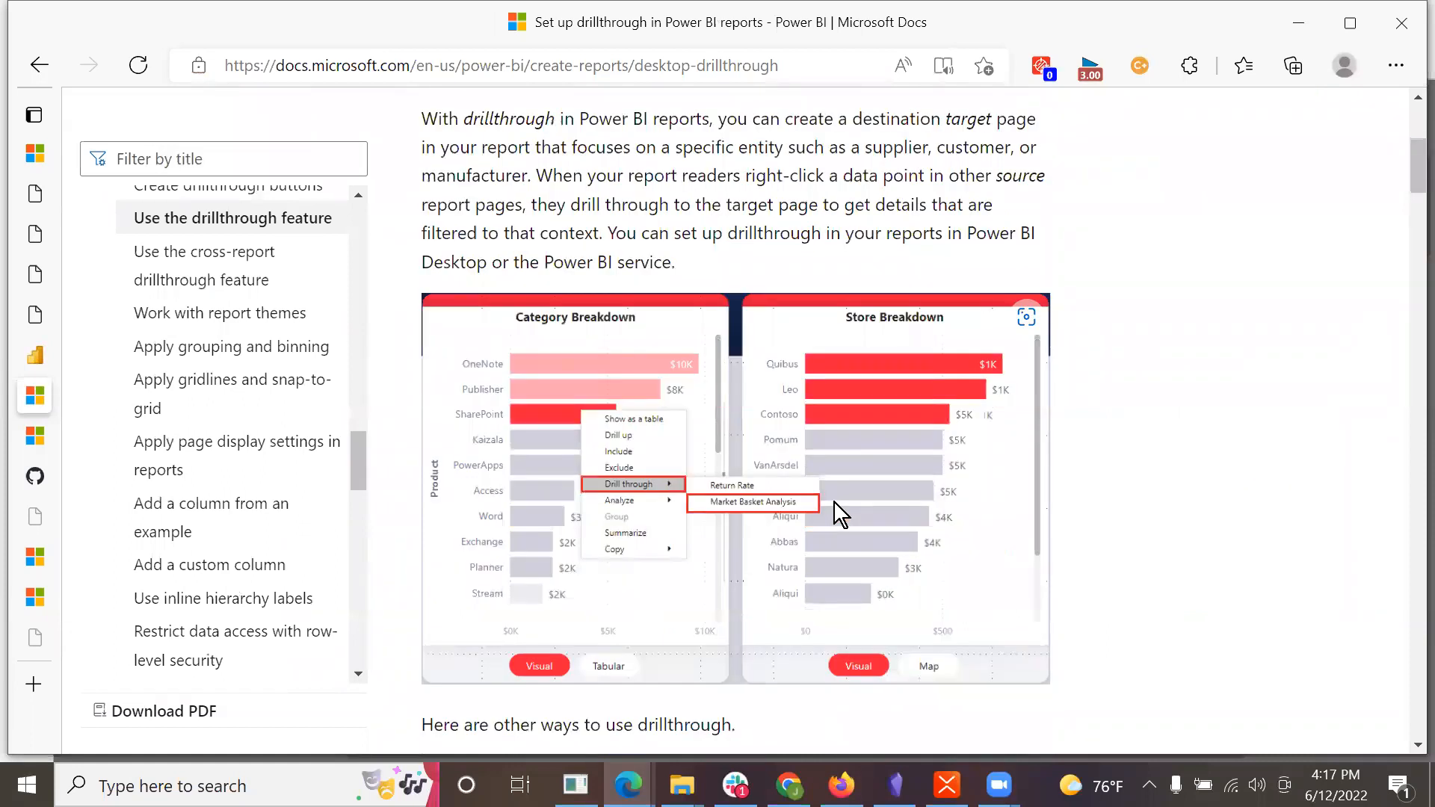
pyautogui.scroll(-1, 834, 502)
pyautogui.scroll(-2, 834, 502)
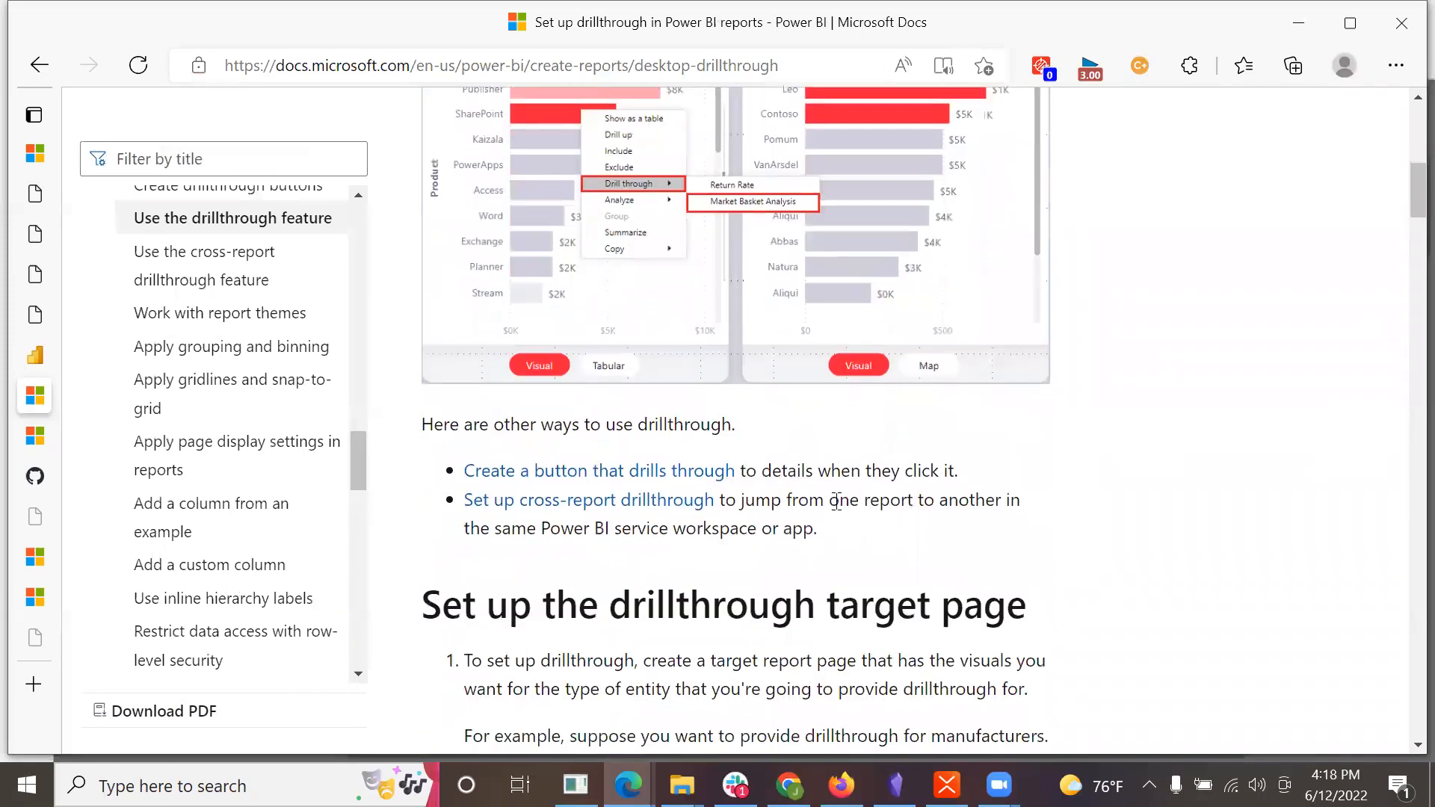
pyautogui.scroll(5, 835, 501)
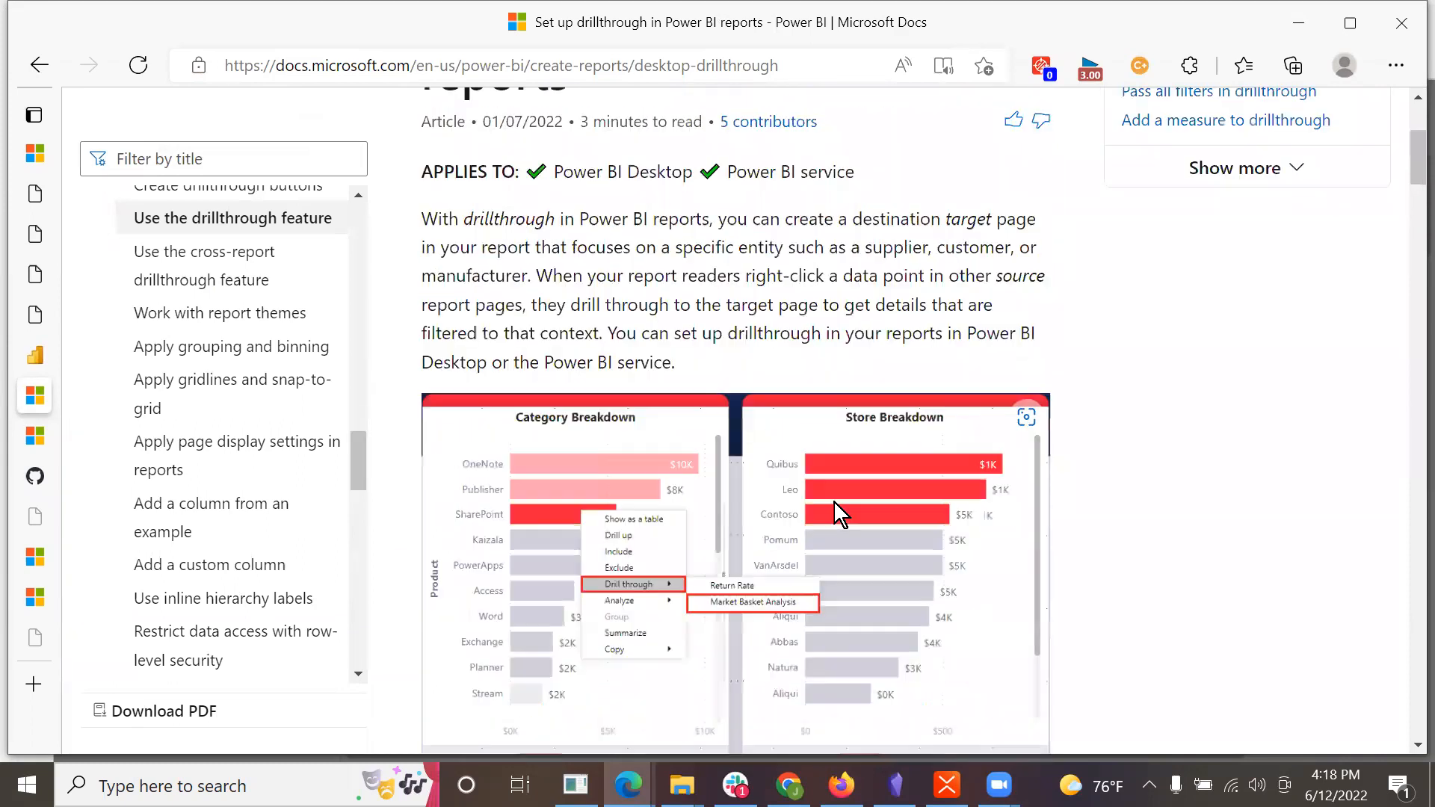
pyautogui.scroll(-5, 832, 500)
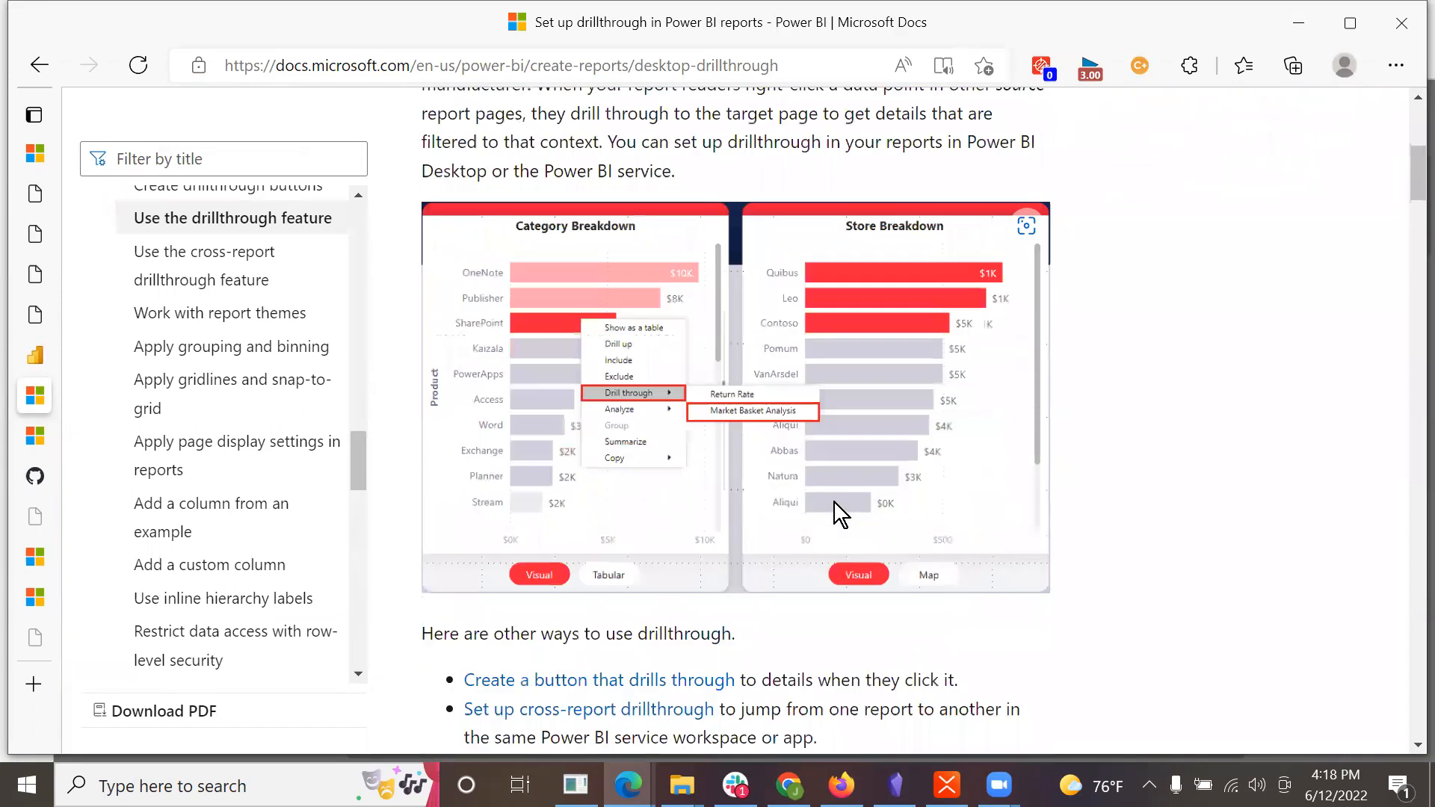
# Step: Read the instructions for setting up the drillthrough target page, including where the drillthrough field goes and how the back button works
pyautogui.scroll(-3, 834, 512)
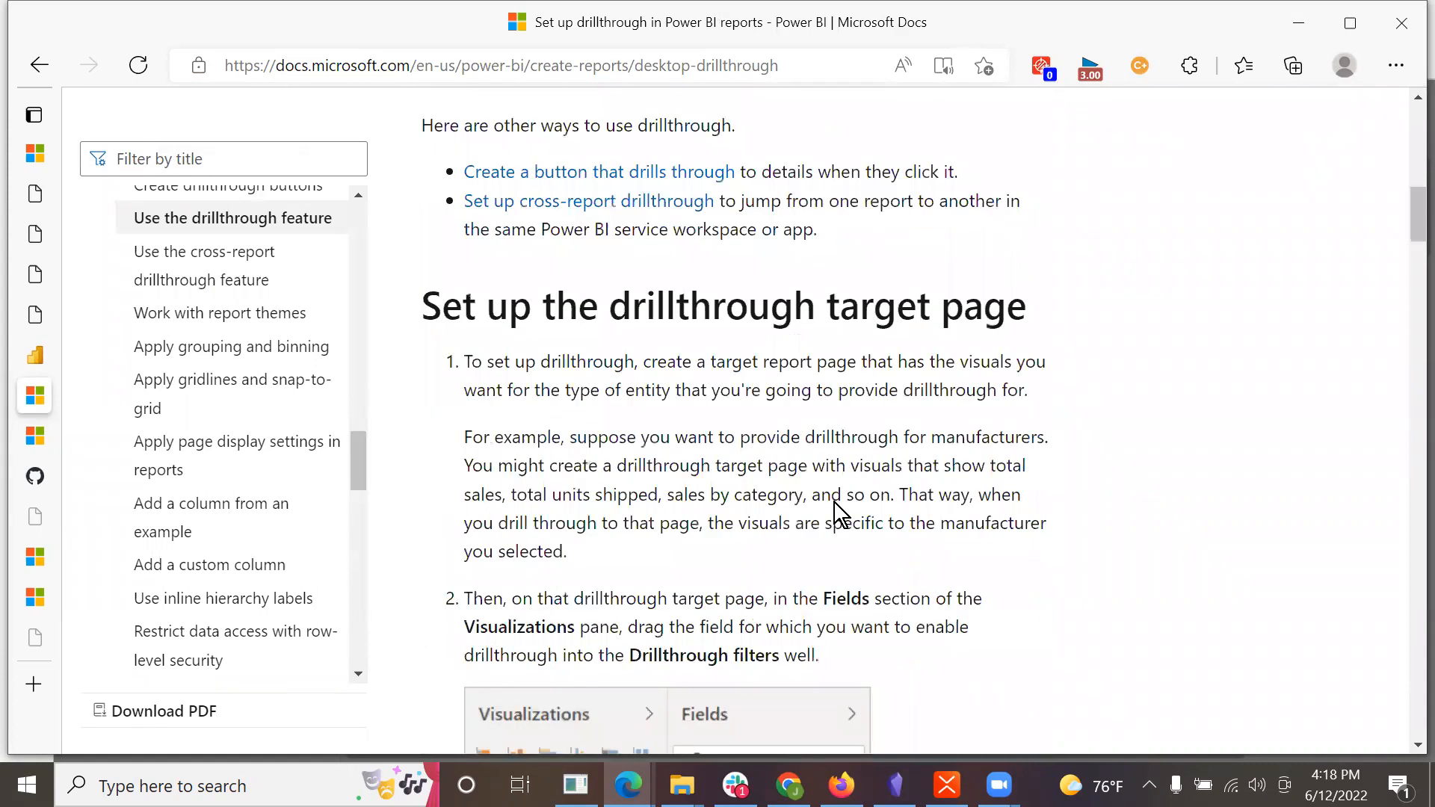
pyautogui.scroll(-1, 836, 502)
pyautogui.scroll(-2, 837, 502)
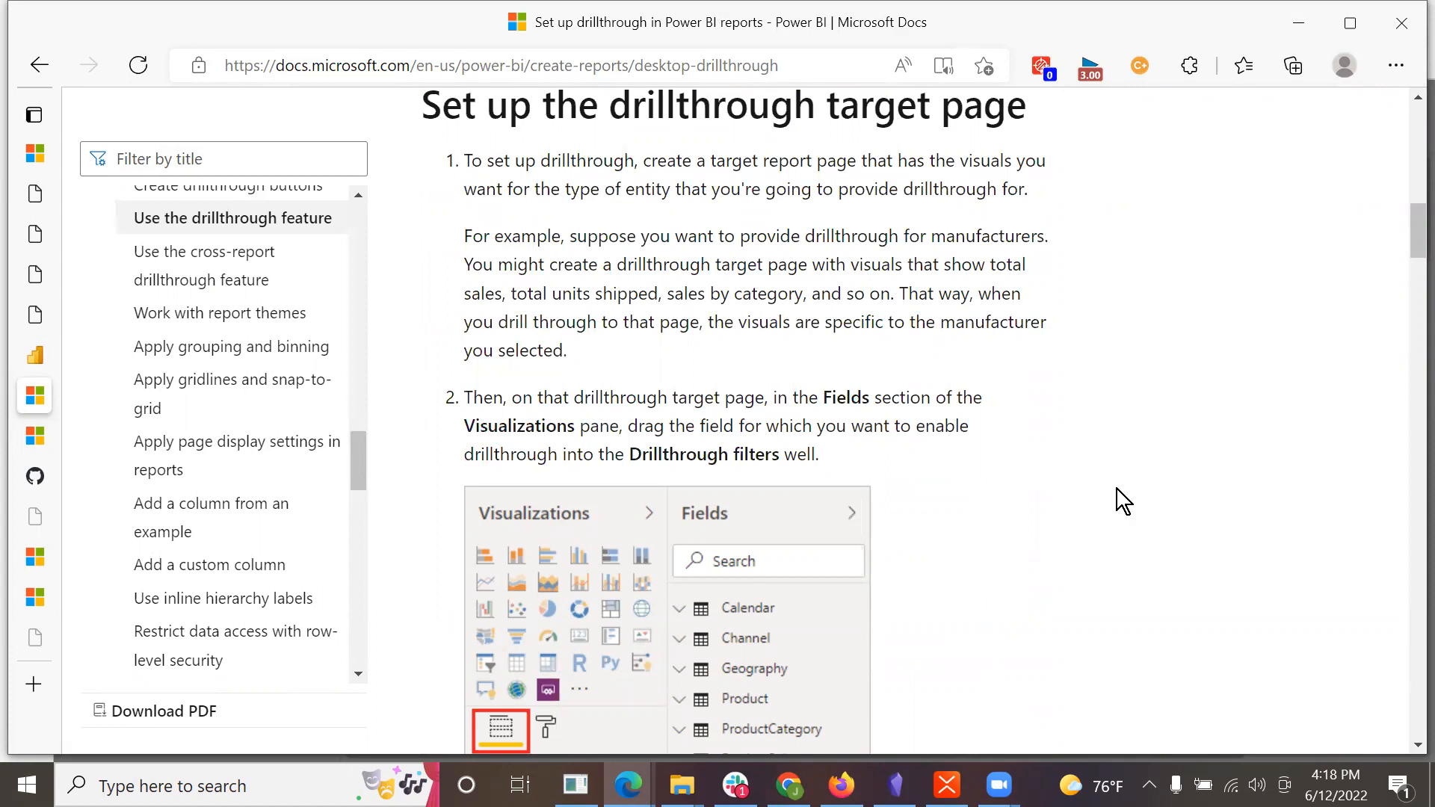
pyautogui.scroll(-3, 1116, 490)
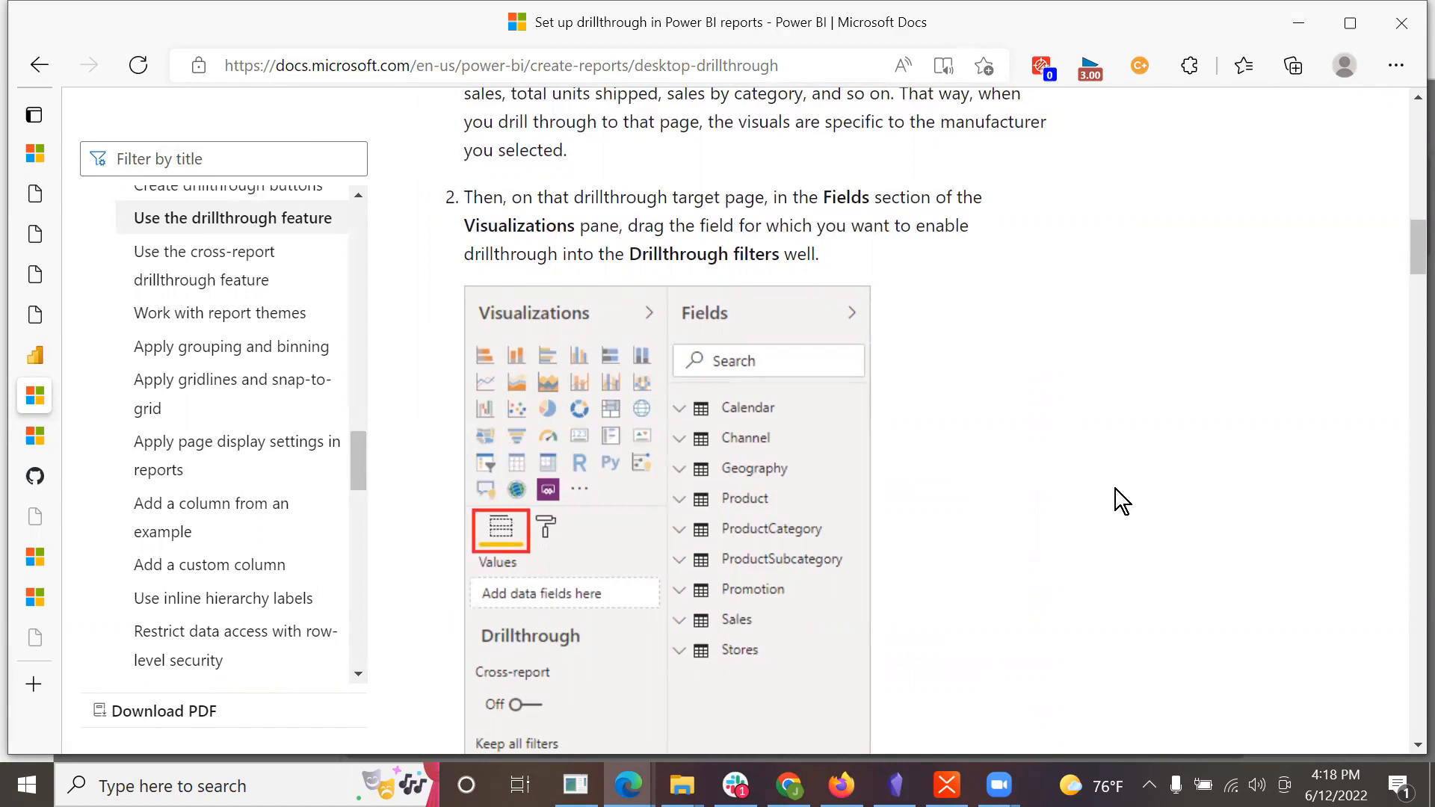
pyautogui.scroll(-1, 1116, 489)
pyautogui.scroll(1, 1115, 489)
pyautogui.scroll(-1, 1115, 489)
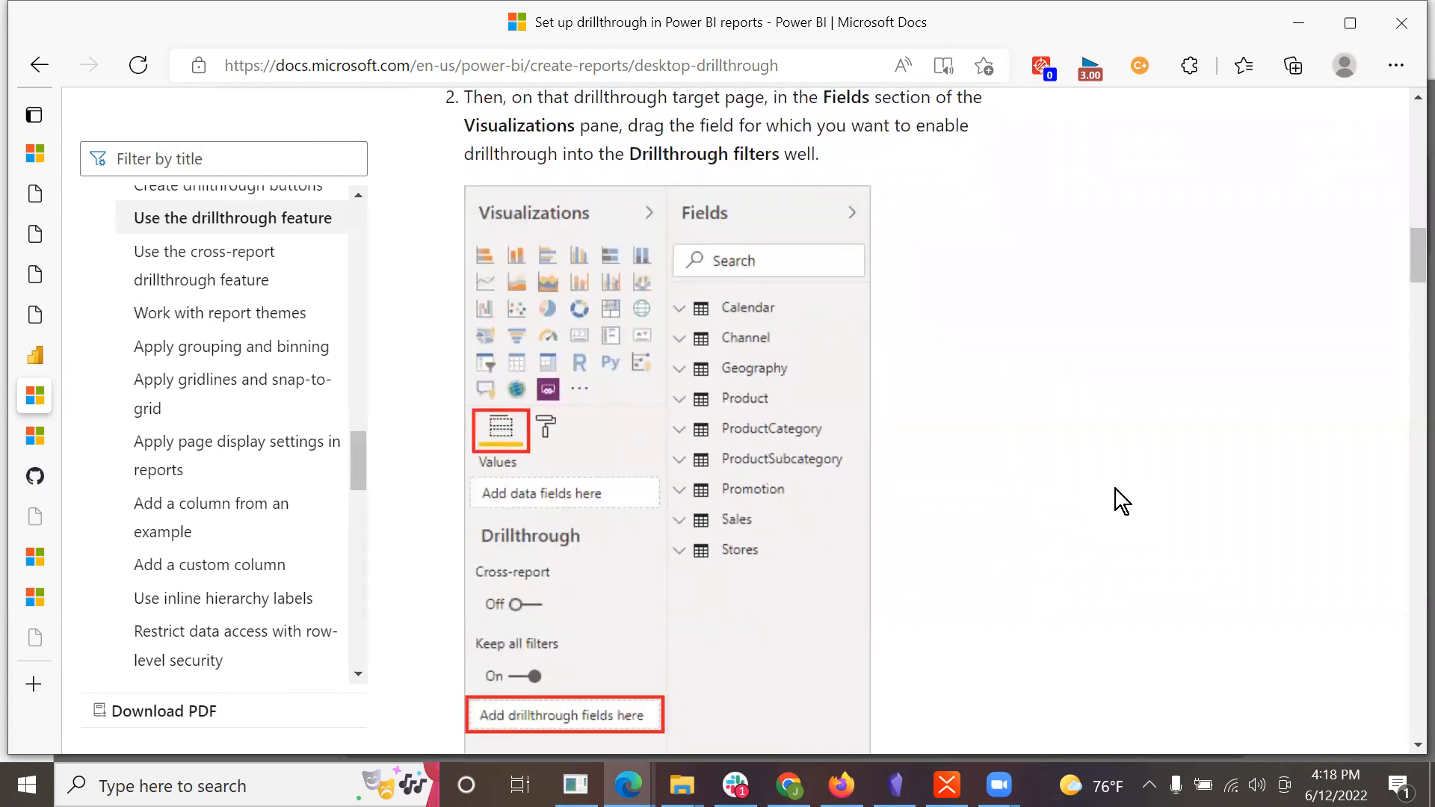
pyautogui.scroll(-4, 1115, 489)
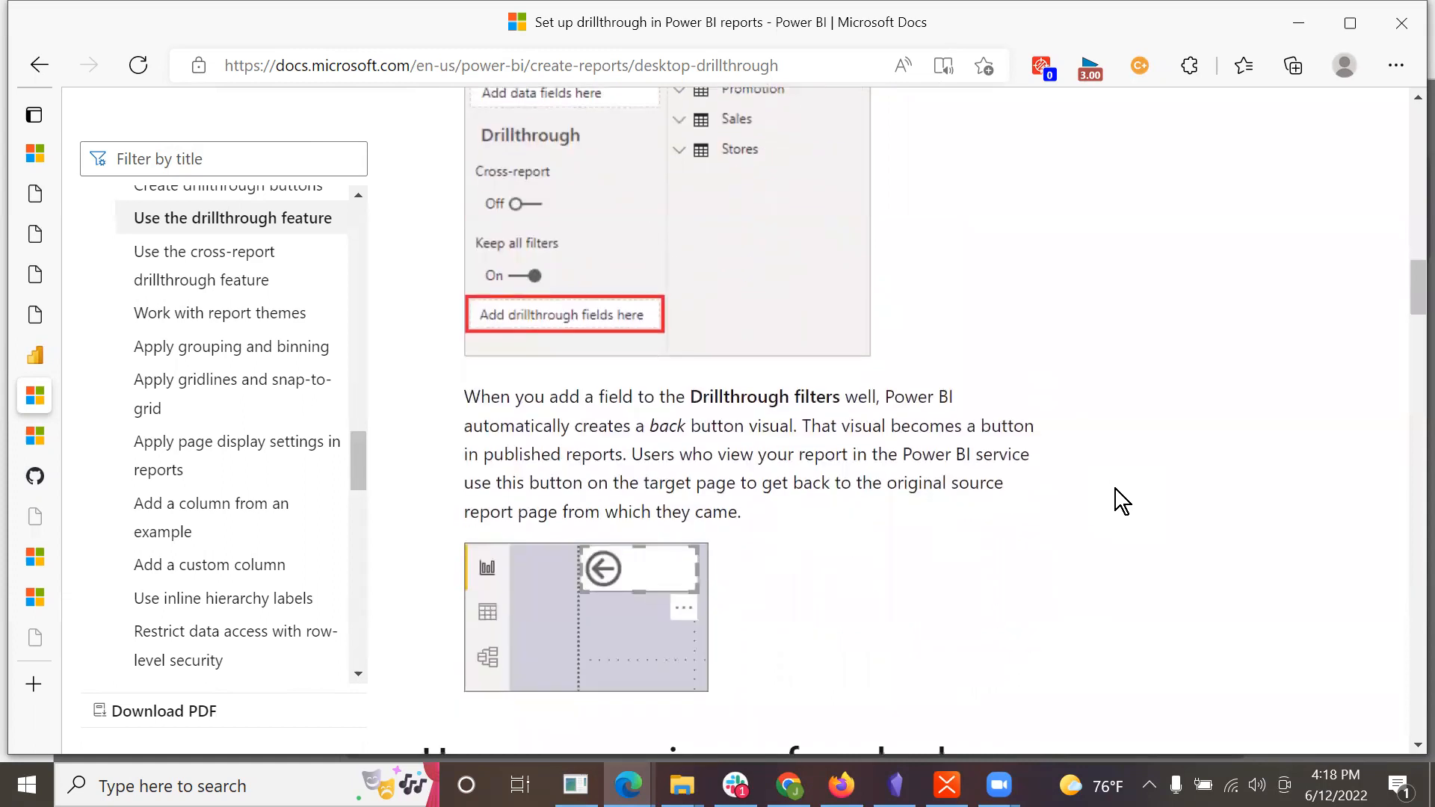
pyautogui.scroll(-1, 1115, 500)
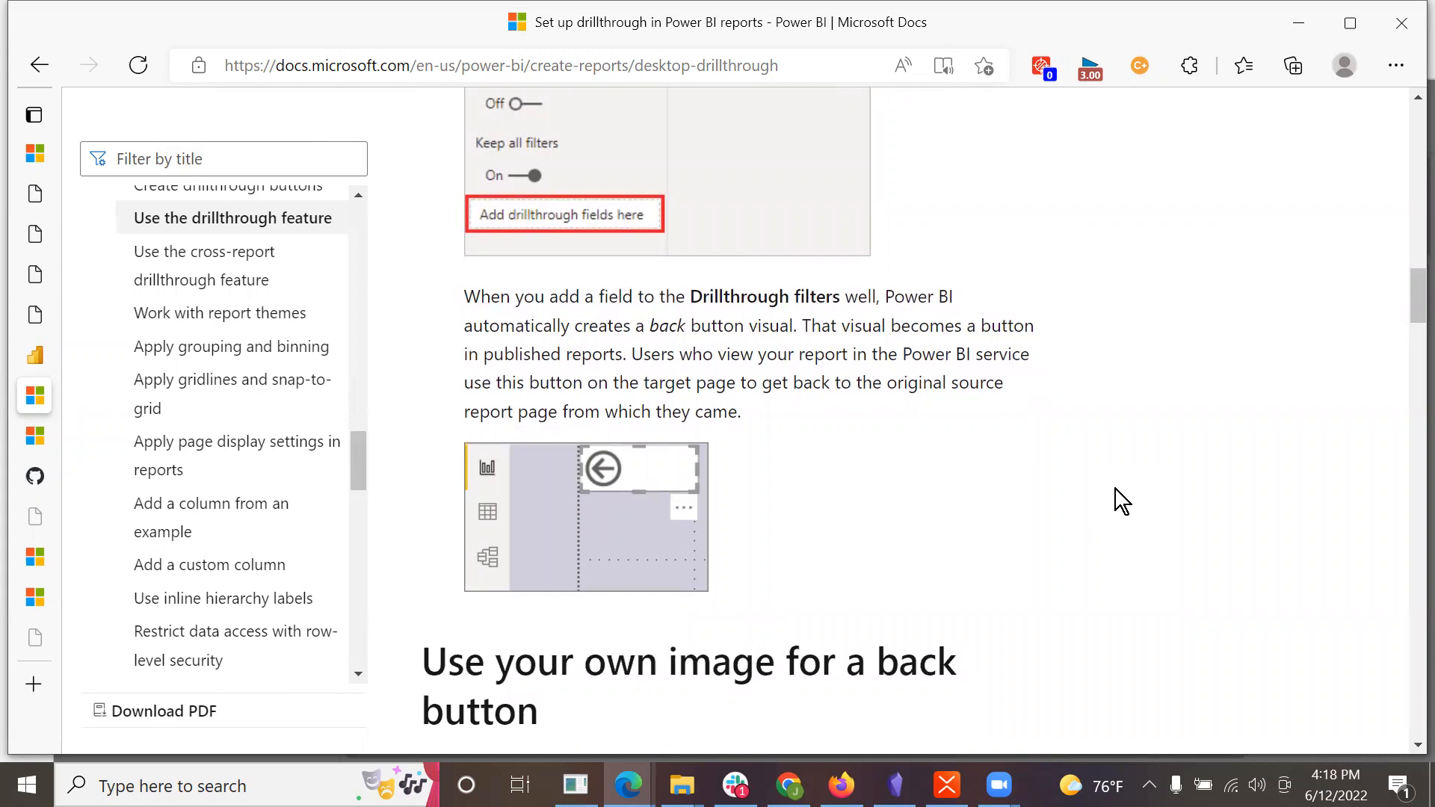
pyautogui.scroll(-1, 1115, 489)
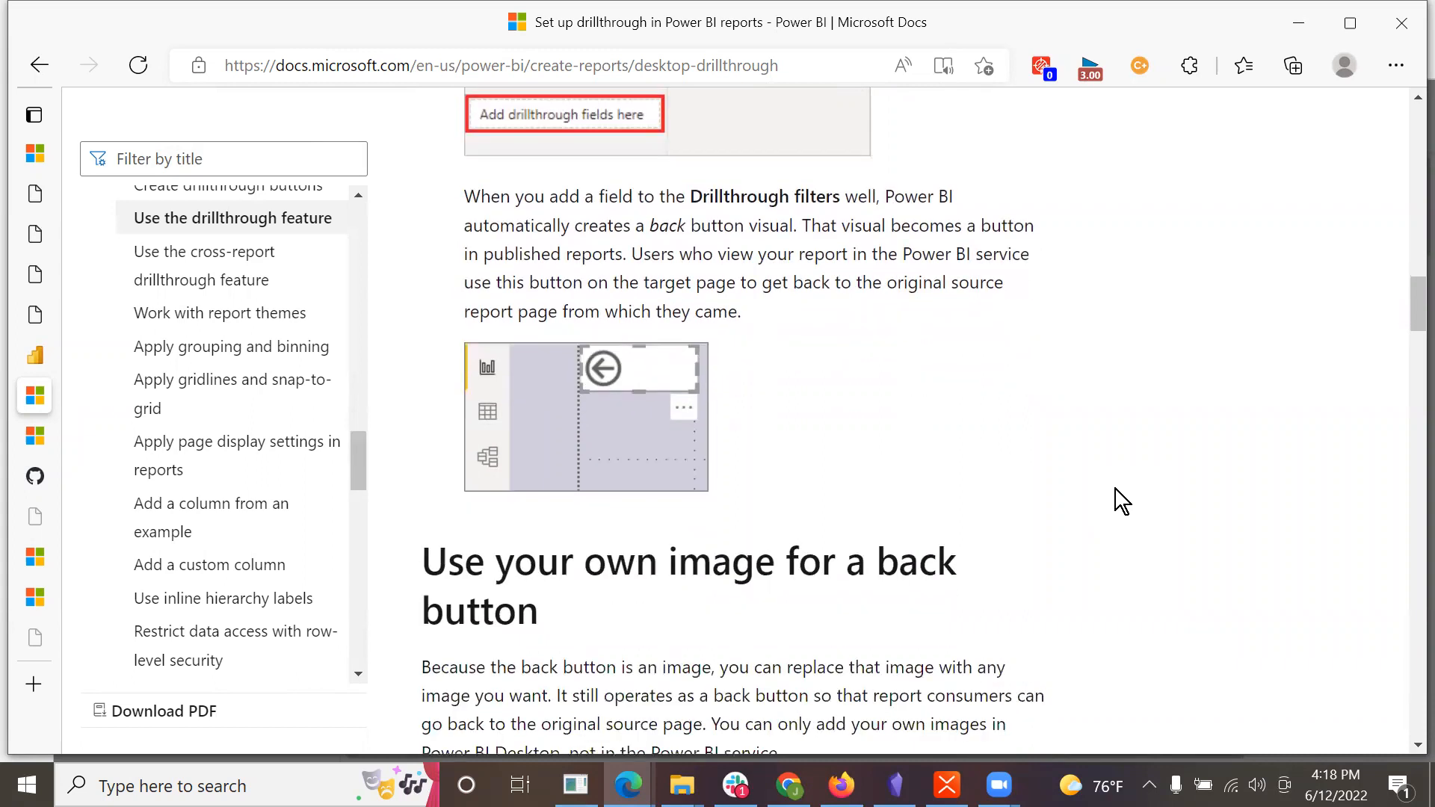
# Step: Read the rest of the drillthrough article, covering custom back button images, passing all filters, and adding a measure to drillthrough
pyautogui.scroll(-5, 1116, 489)
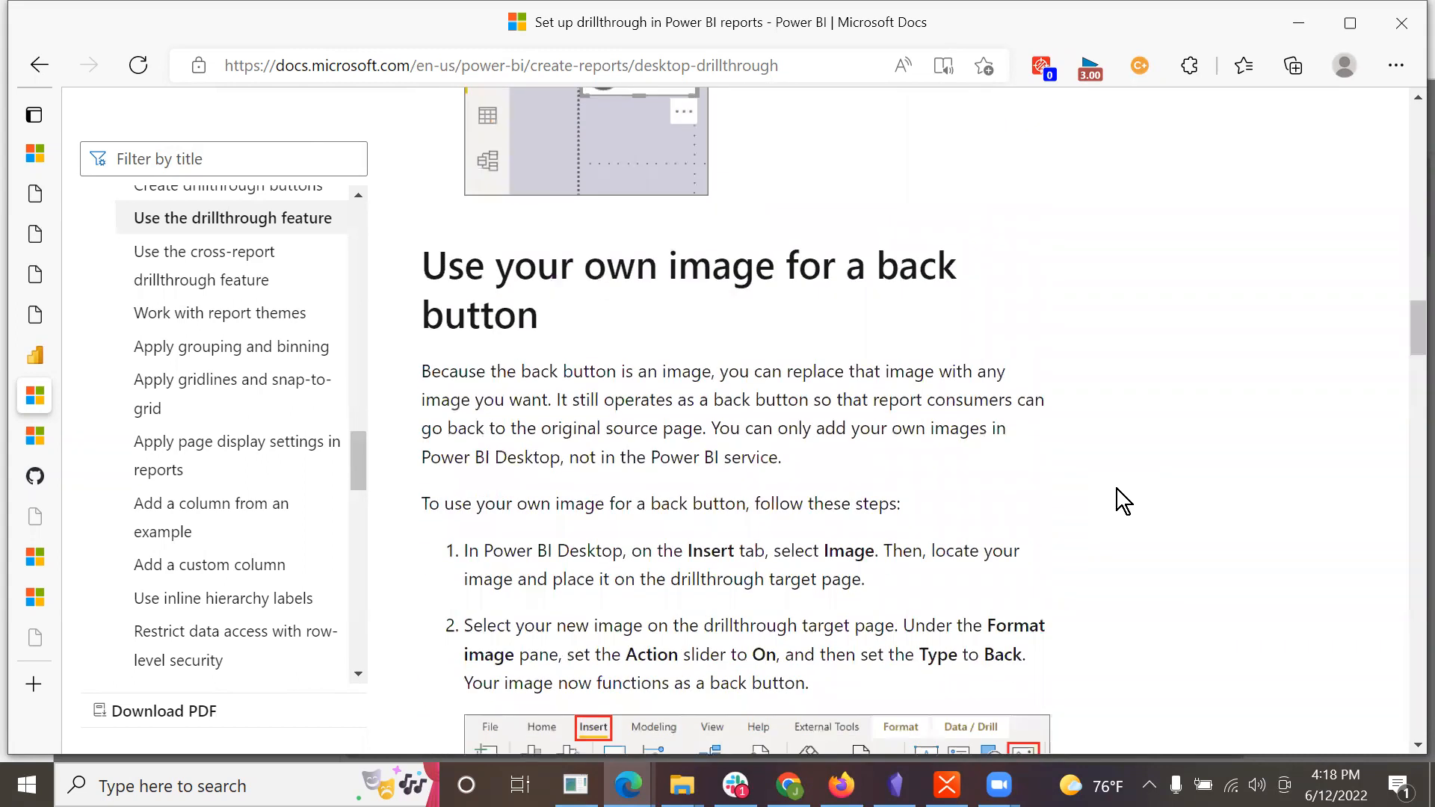
pyautogui.scroll(-8, 1117, 489)
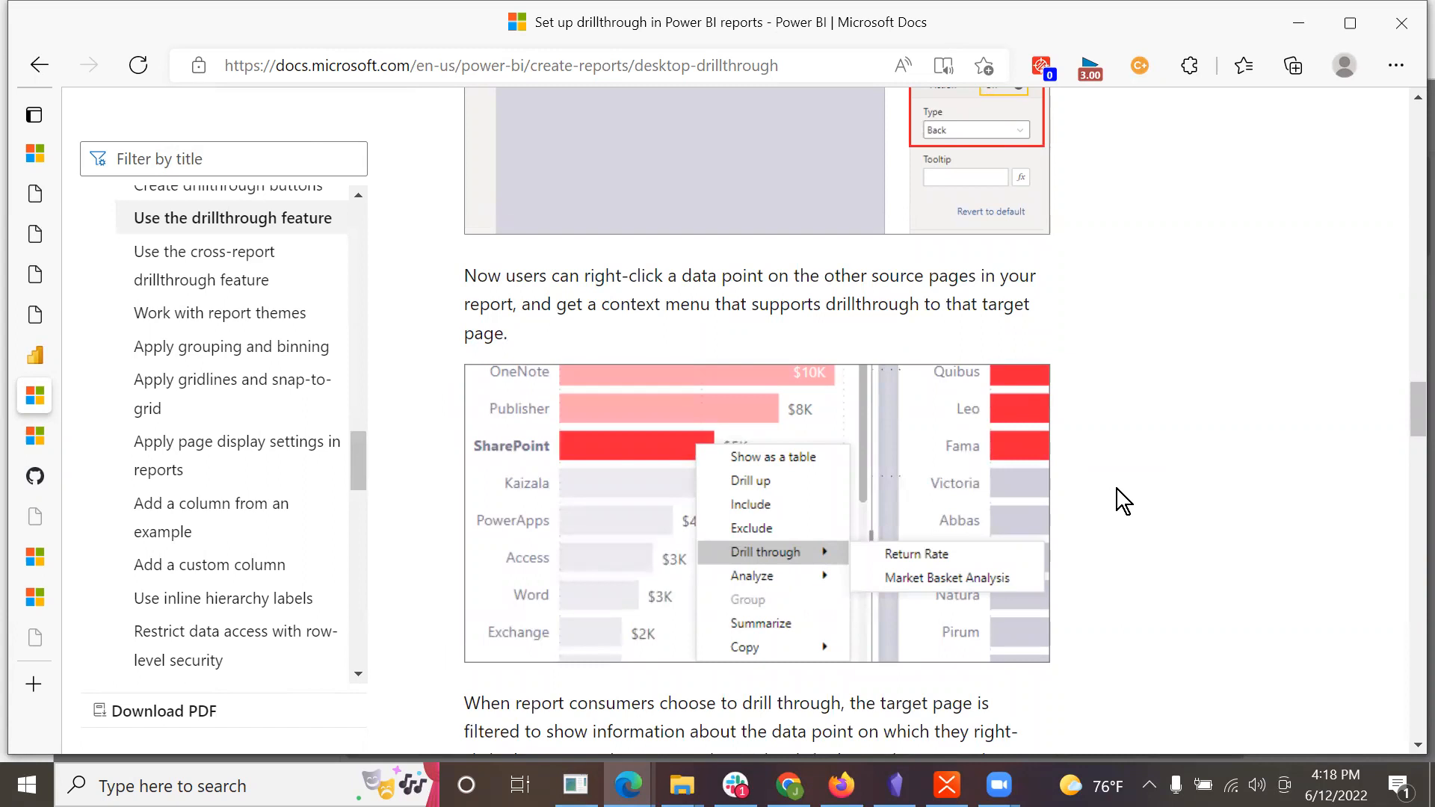
pyautogui.scroll(-4, 1117, 488)
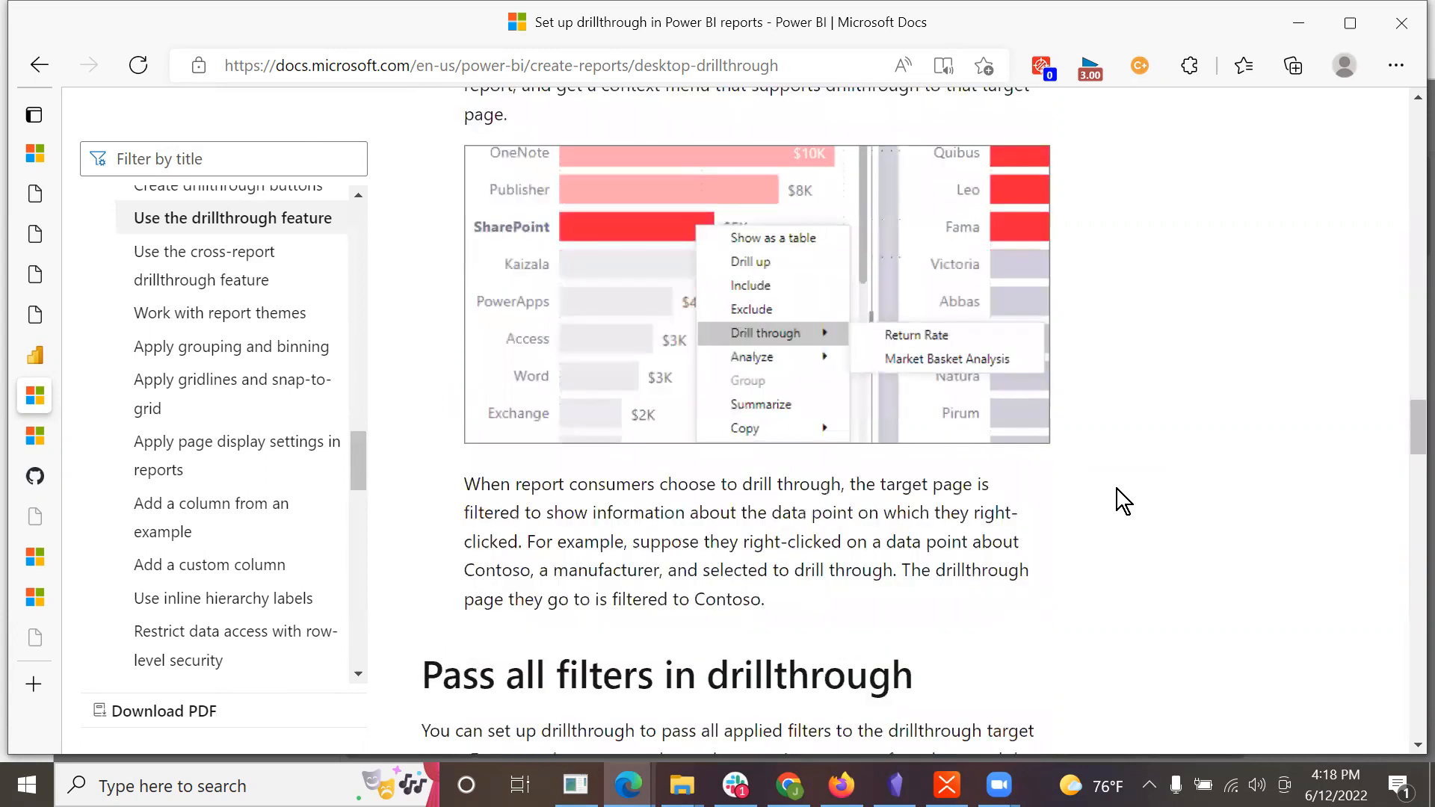
pyautogui.scroll(-4, 1116, 488)
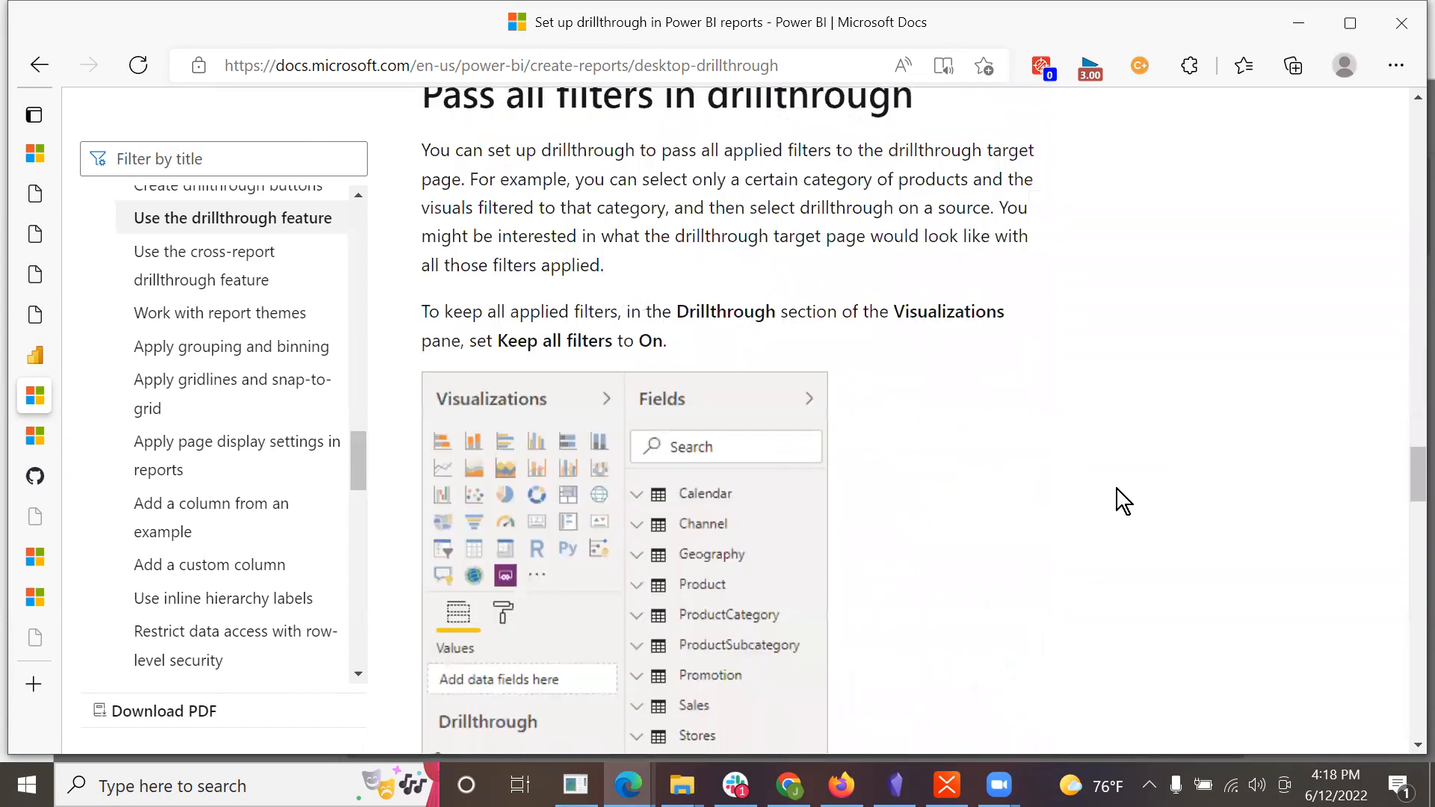
pyautogui.scroll(-2, 1116, 489)
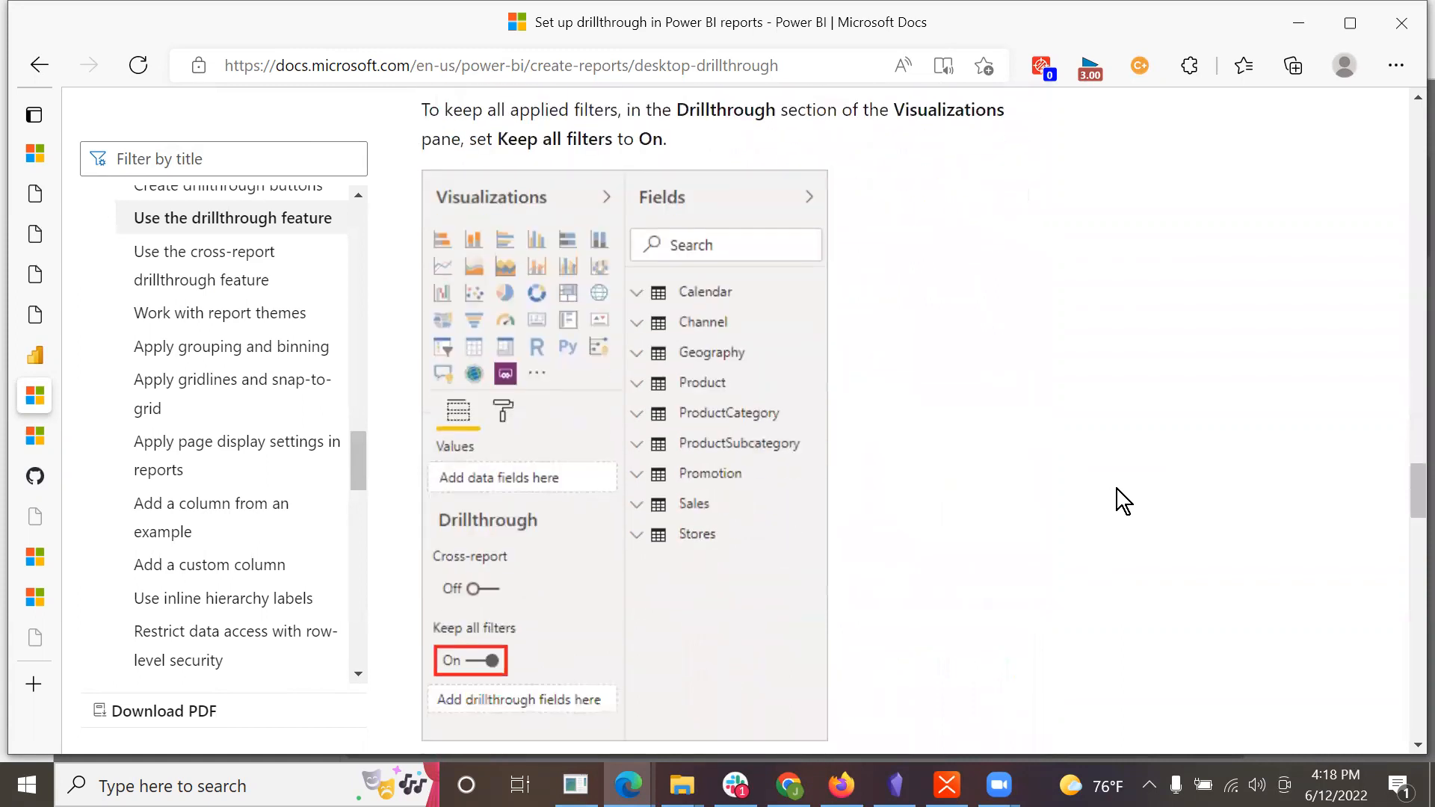
pyautogui.scroll(-3, 1116, 489)
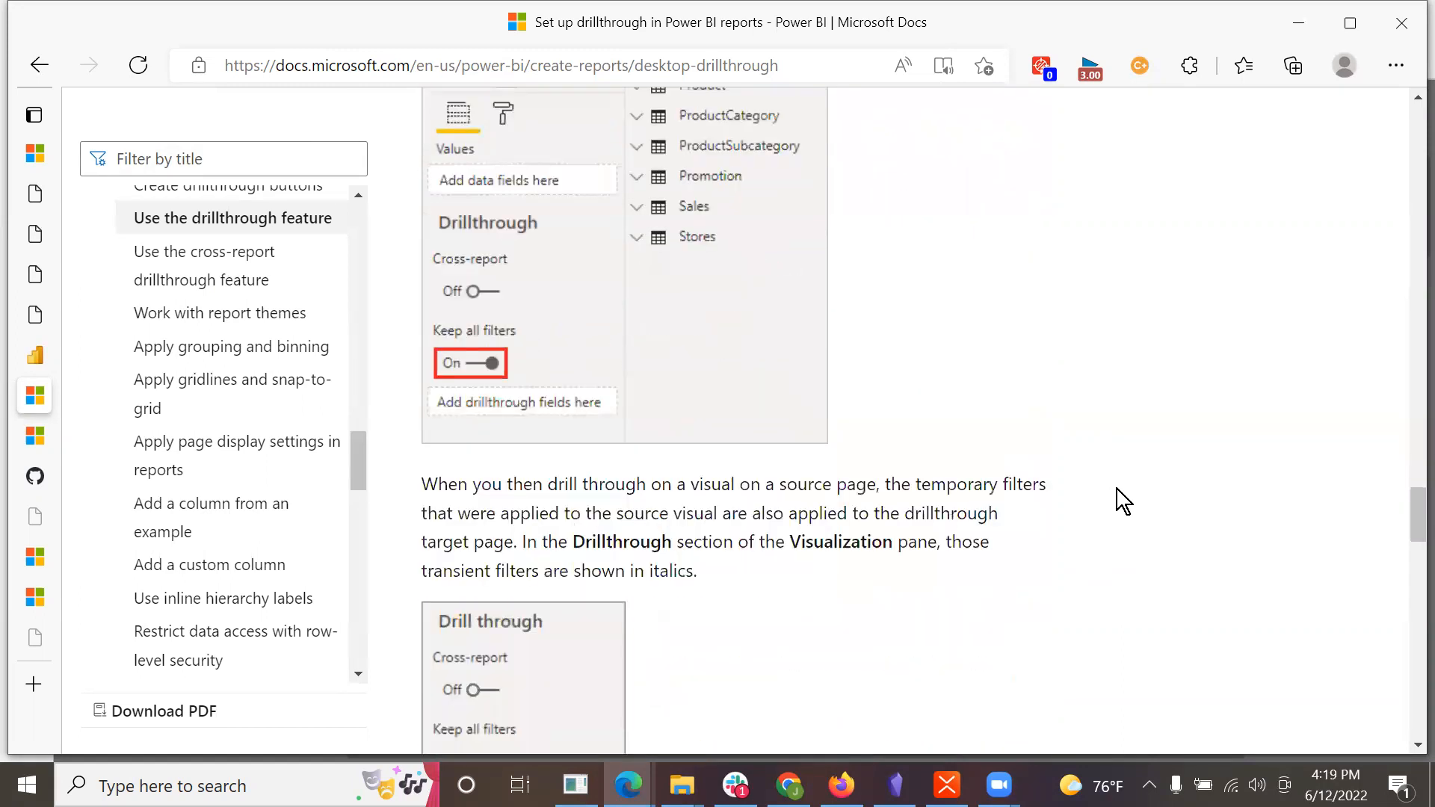
pyautogui.scroll(-2, 1117, 500)
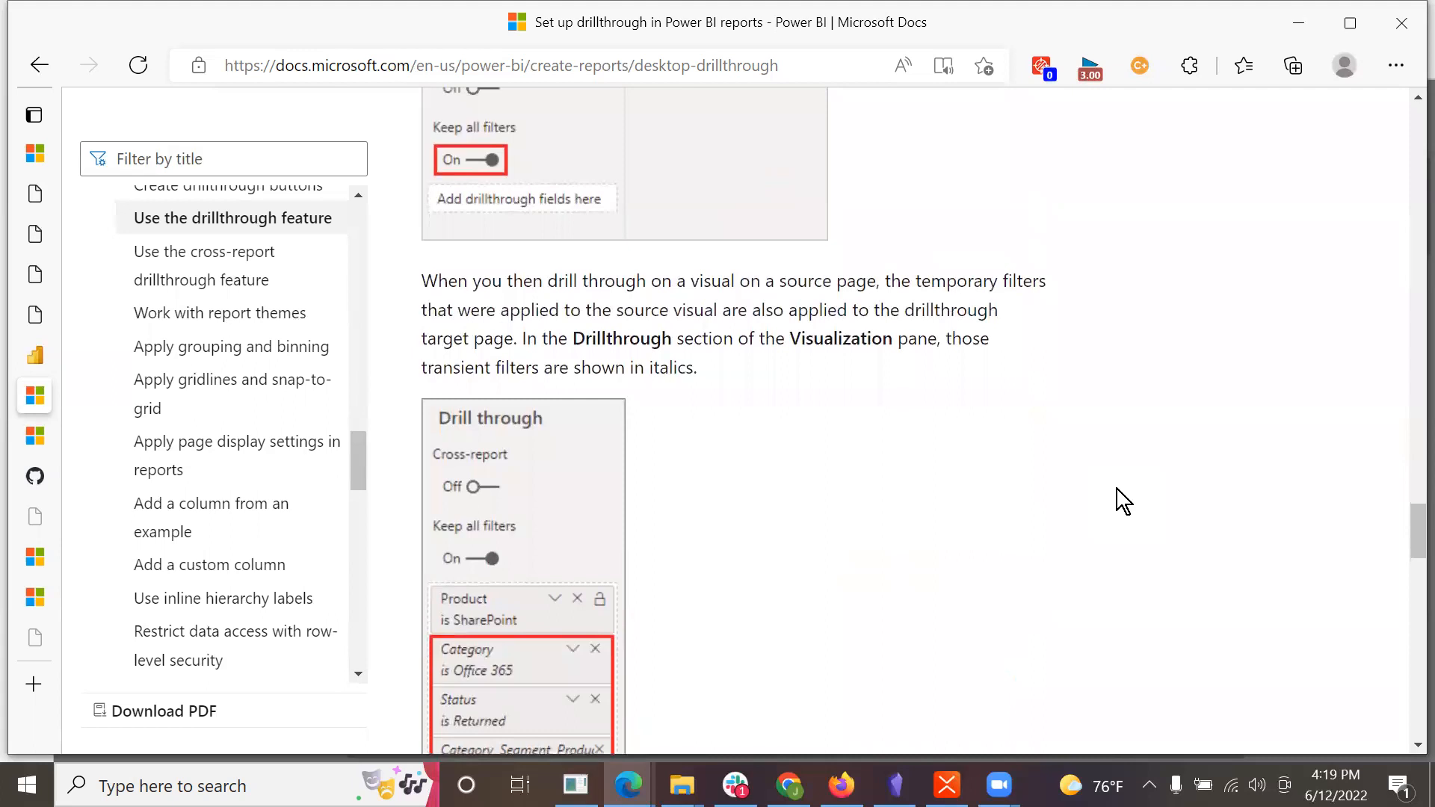
pyautogui.scroll(-1, 1116, 490)
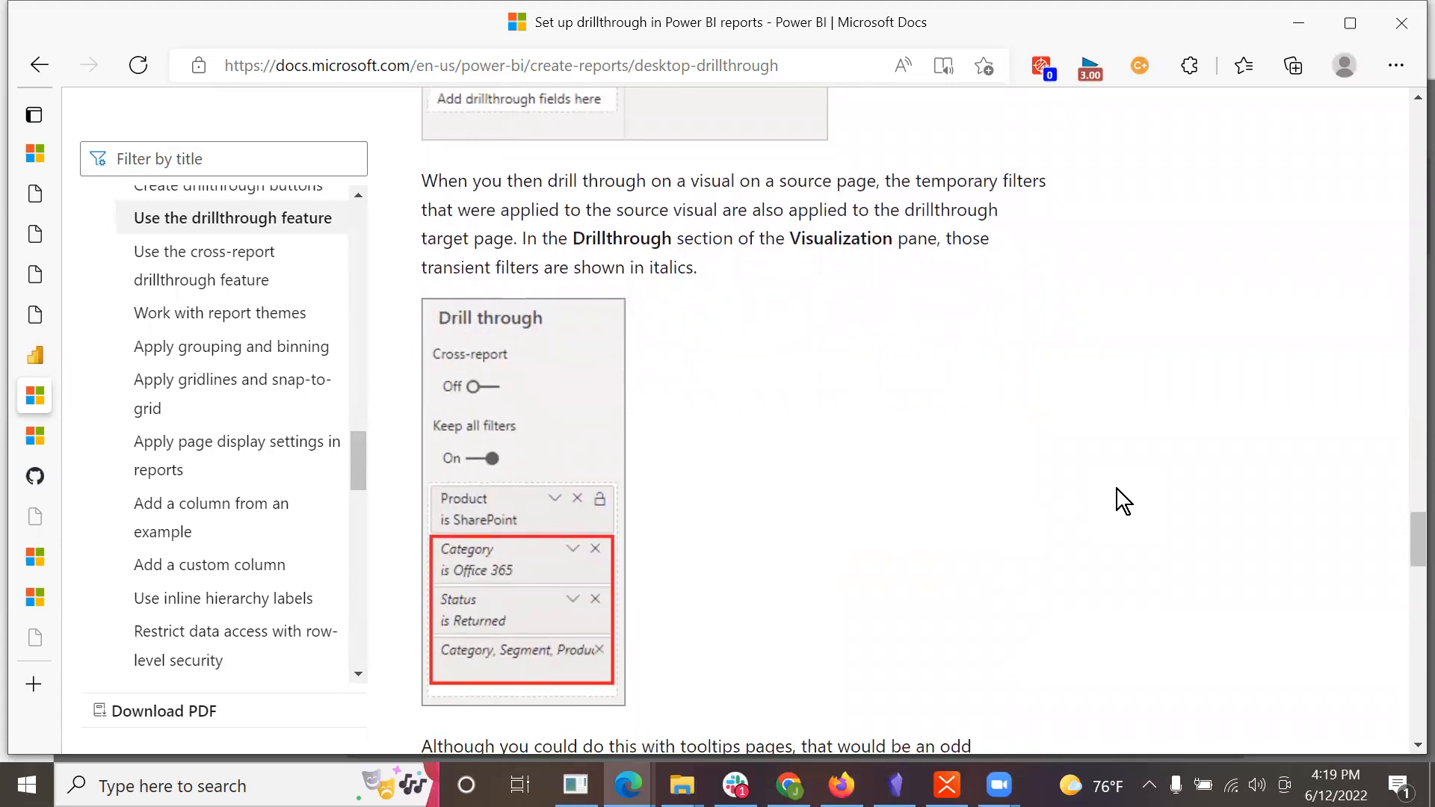
pyautogui.scroll(-7, 1117, 489)
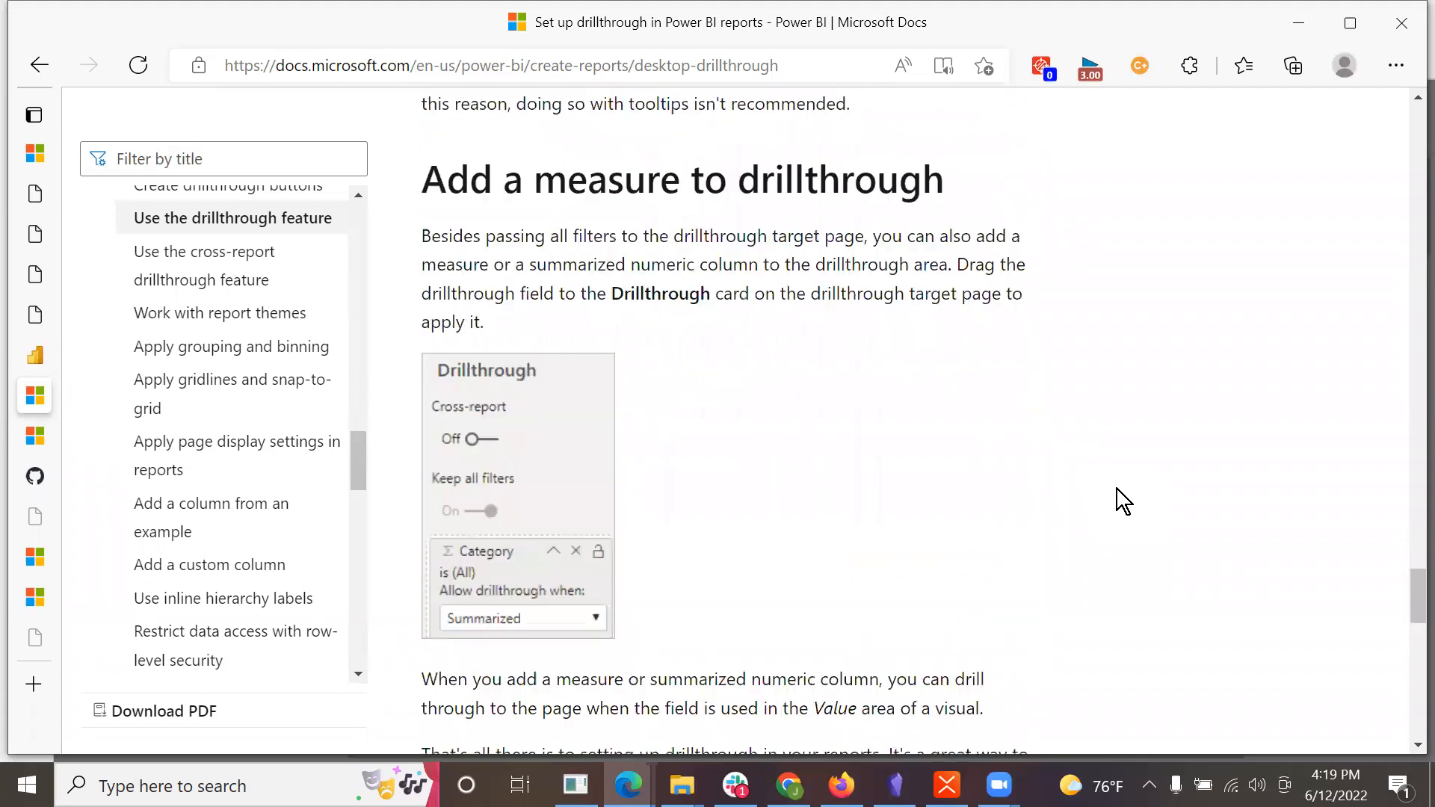
pyautogui.scroll(-4, 1117, 489)
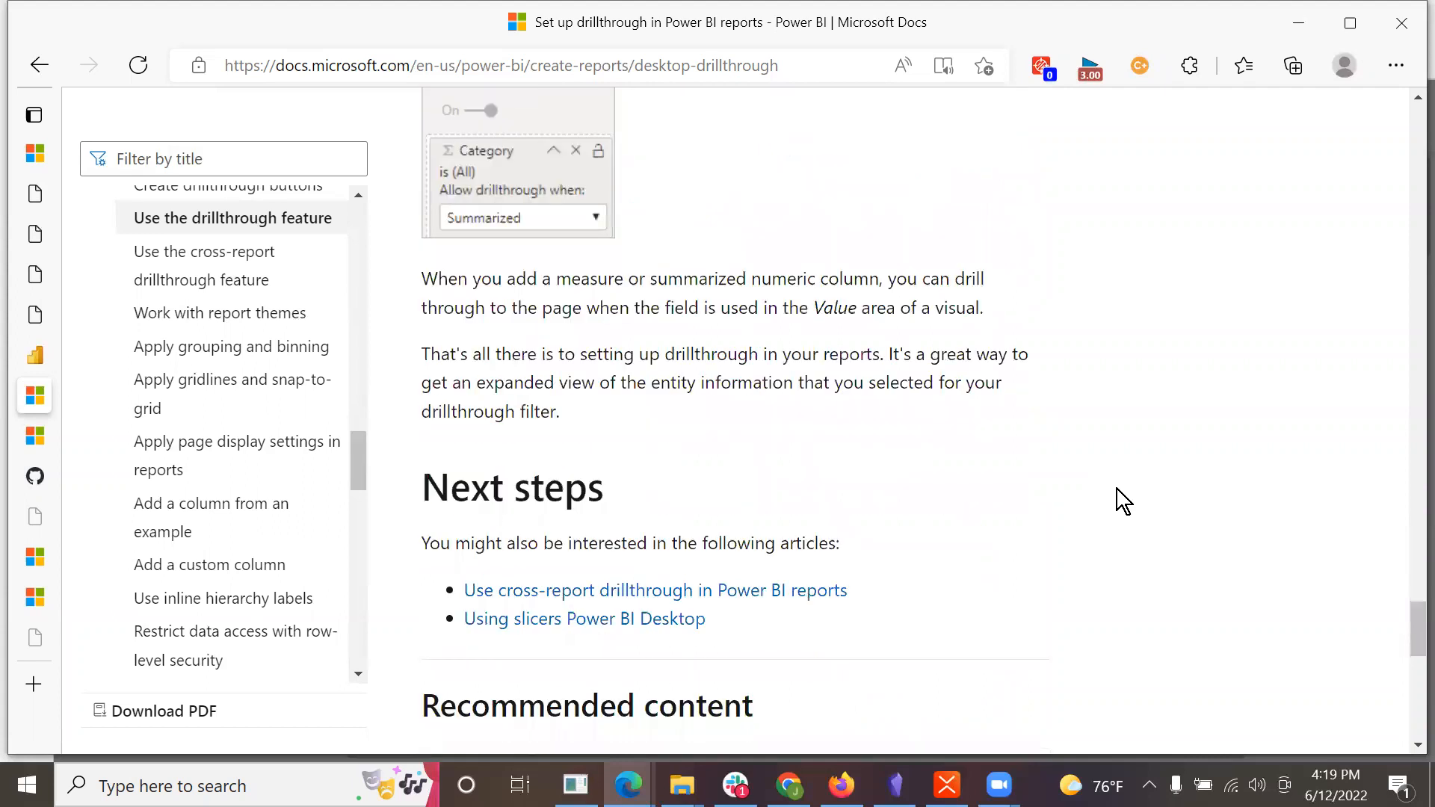
pyautogui.scroll(-4, 1116, 489)
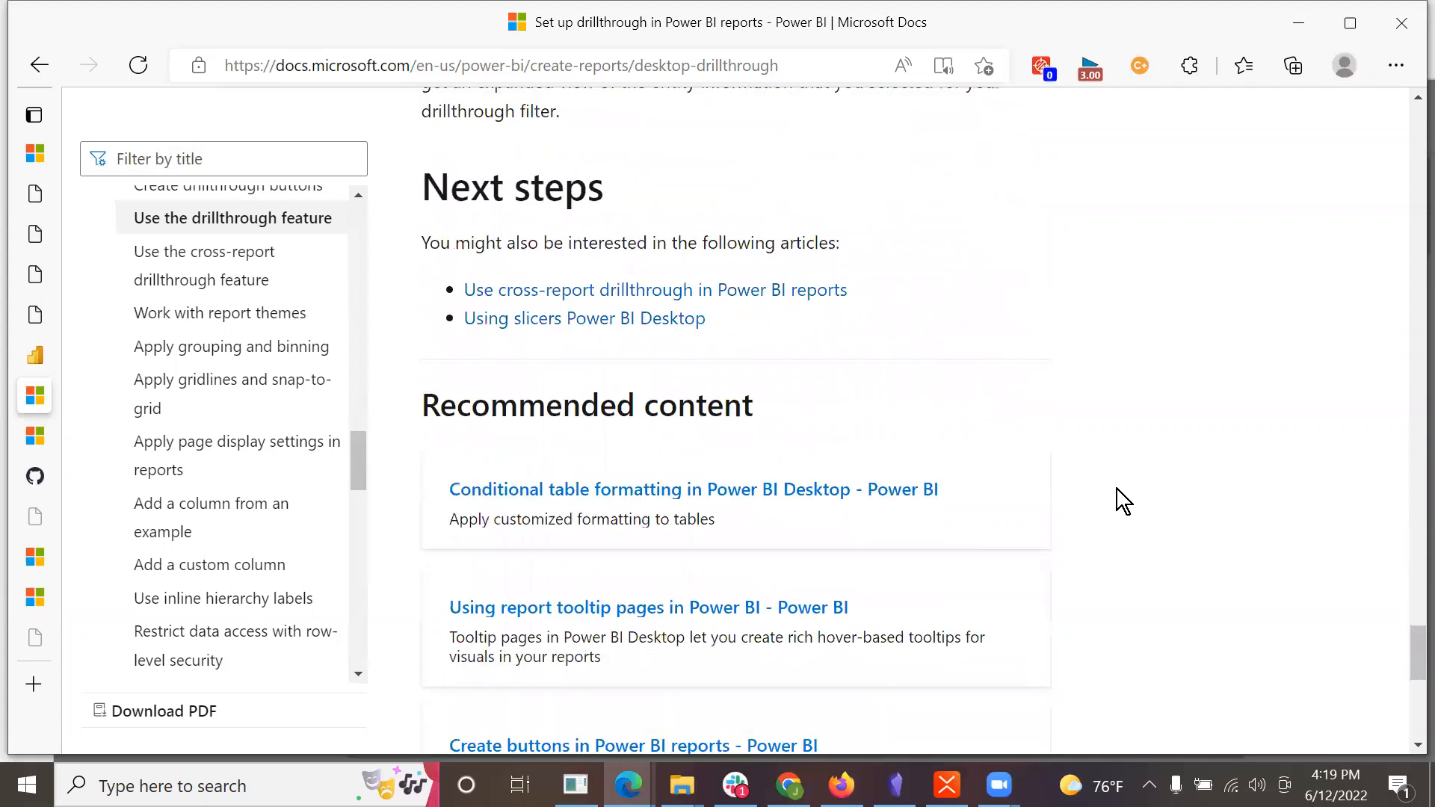
pyautogui.scroll(-2, 1116, 489)
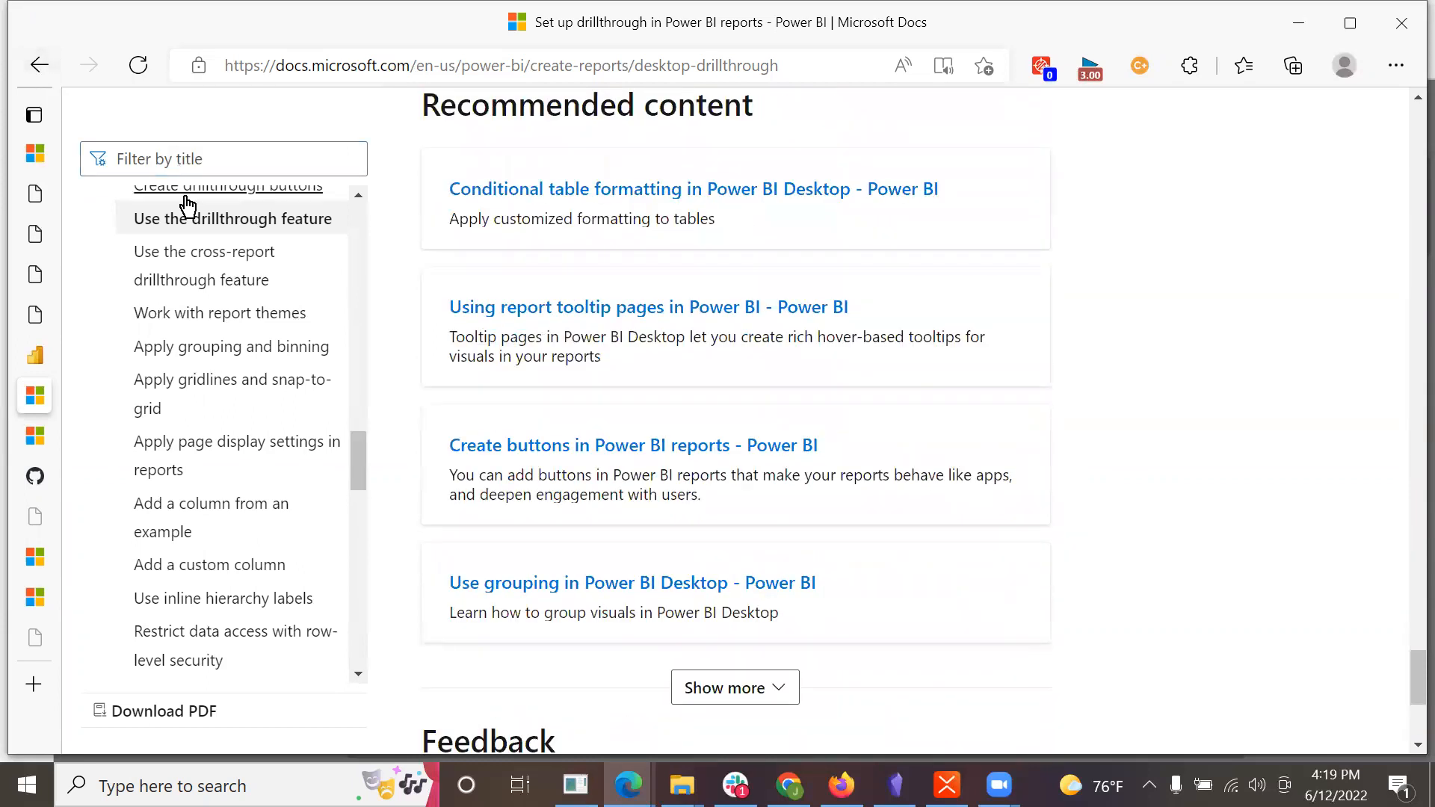
# Step: Return to the search results, open the Microsoft Docs article "Use report page drillthrough", and skim its suggested scenarios and examples
pyautogui.click(39, 65)
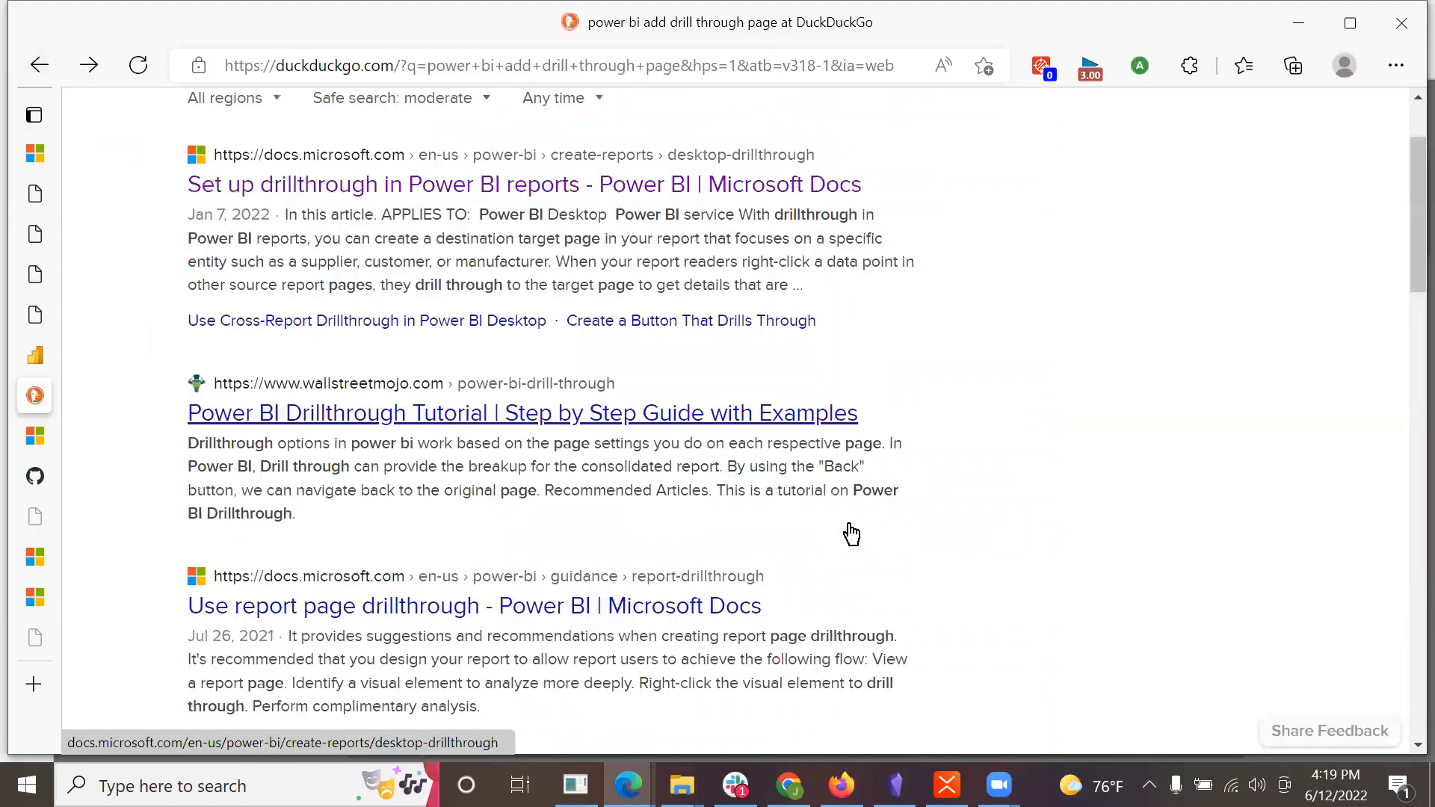
pyautogui.scroll(-2, 851, 533)
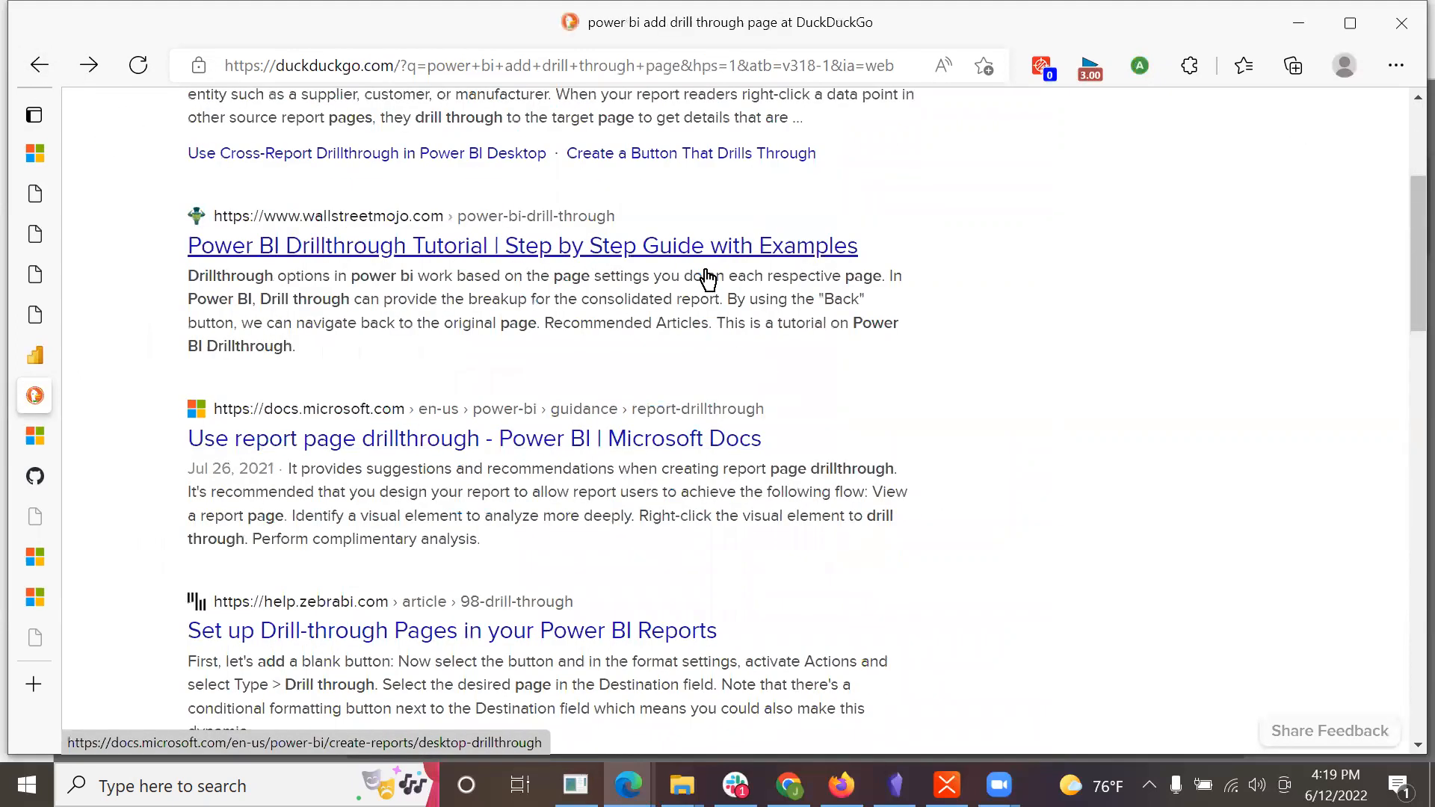
pyautogui.click(663, 439)
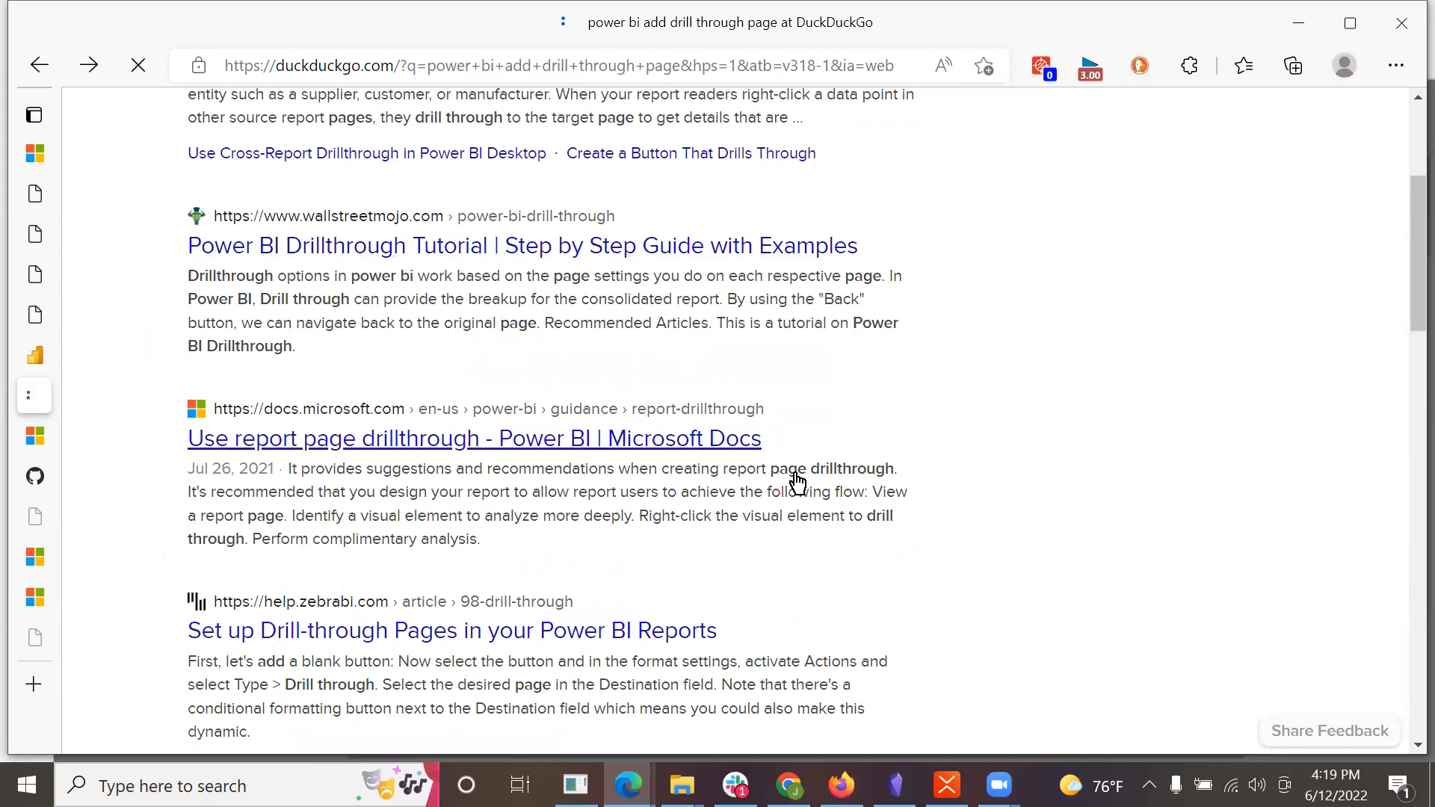
pyautogui.scroll(-5, 839, 493)
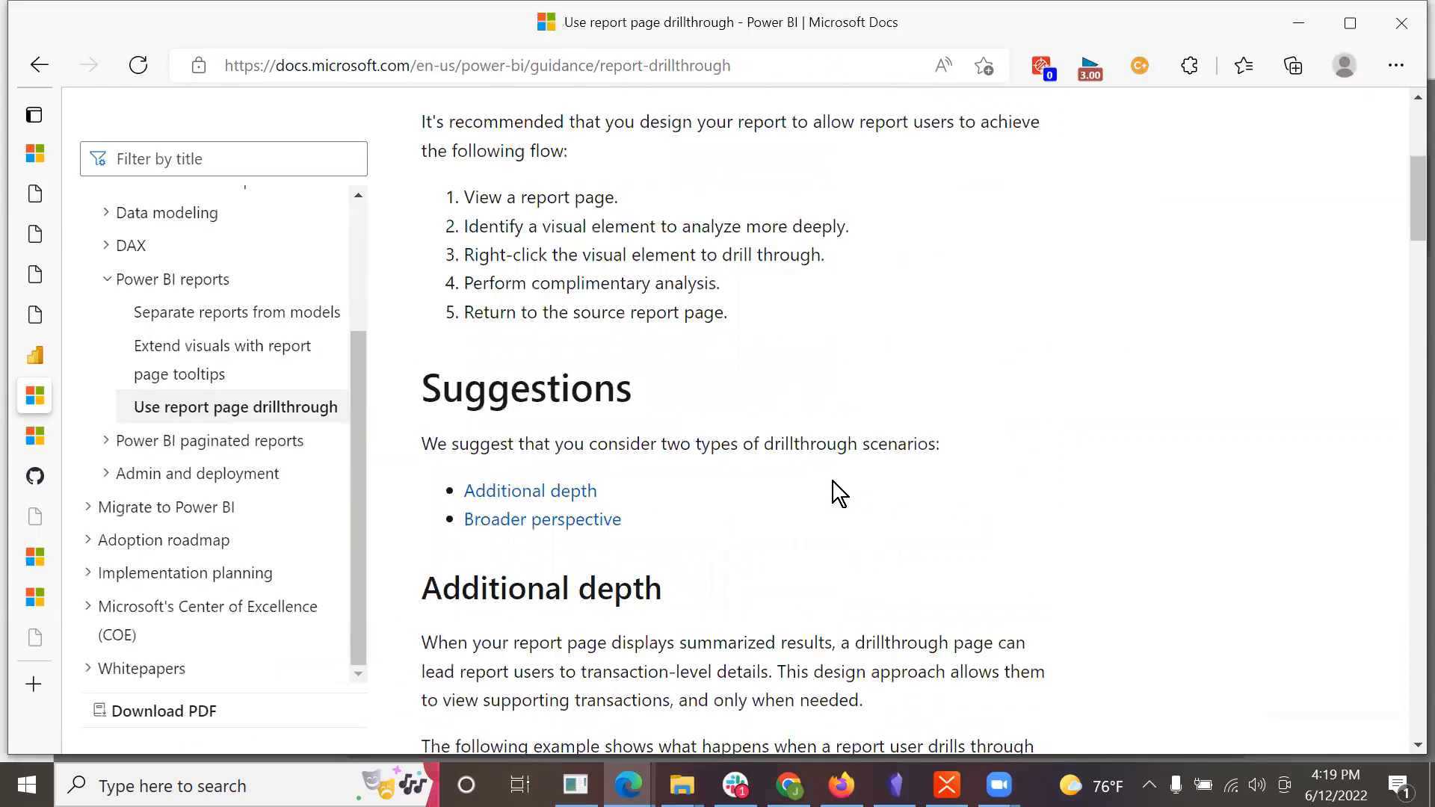
pyautogui.scroll(-7, 839, 493)
pyautogui.scroll(-2, 836, 485)
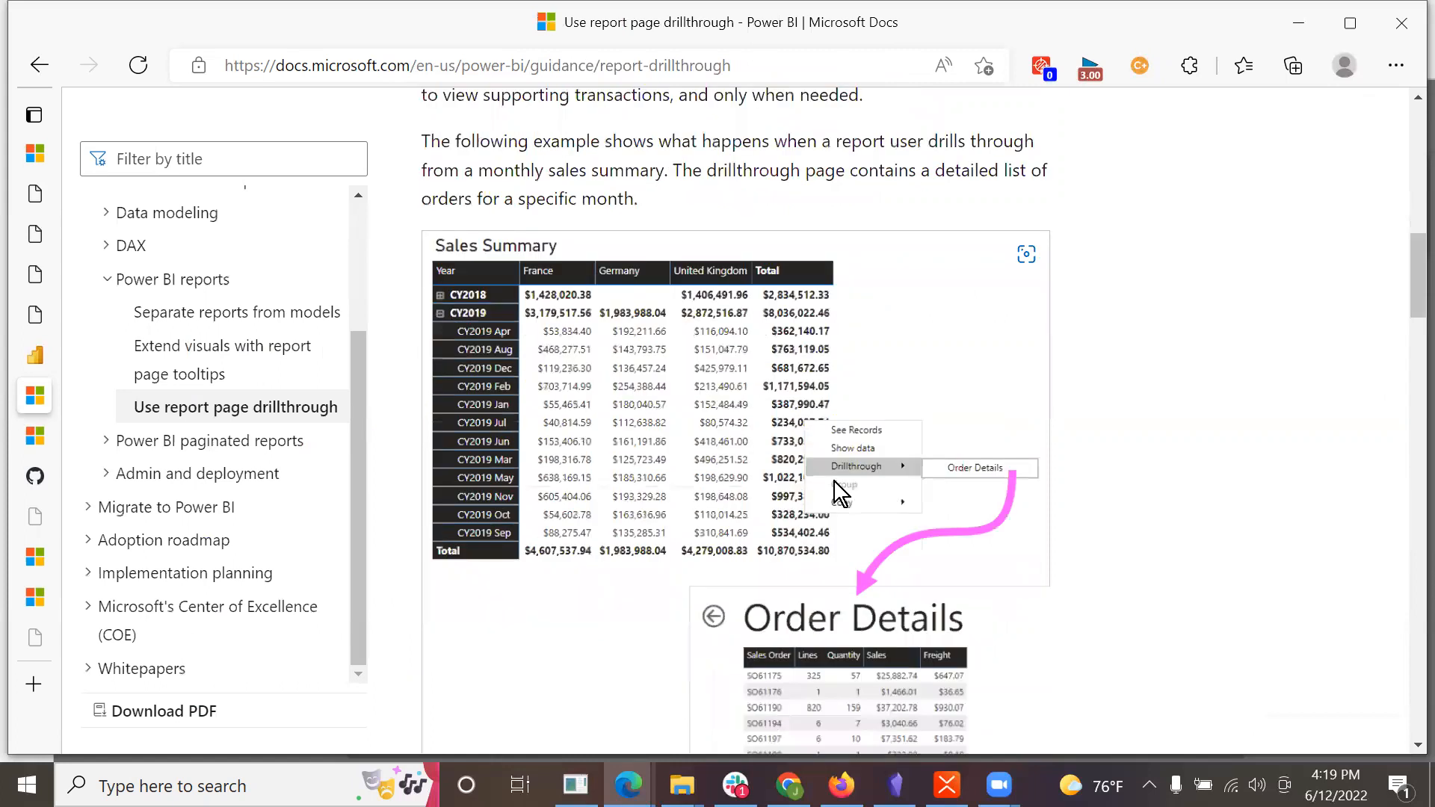
pyautogui.scroll(-20, 834, 482)
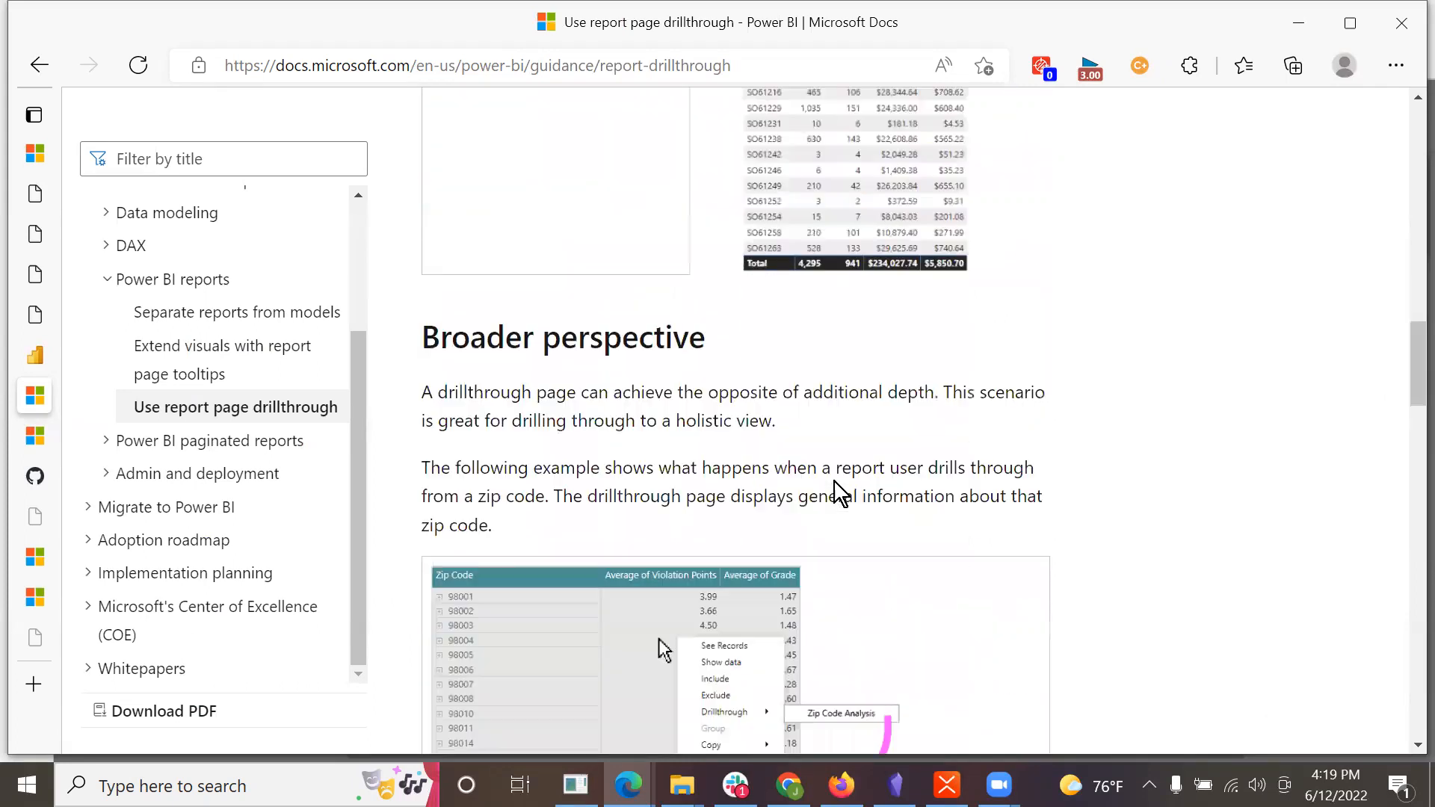
pyautogui.scroll(-13, 834, 481)
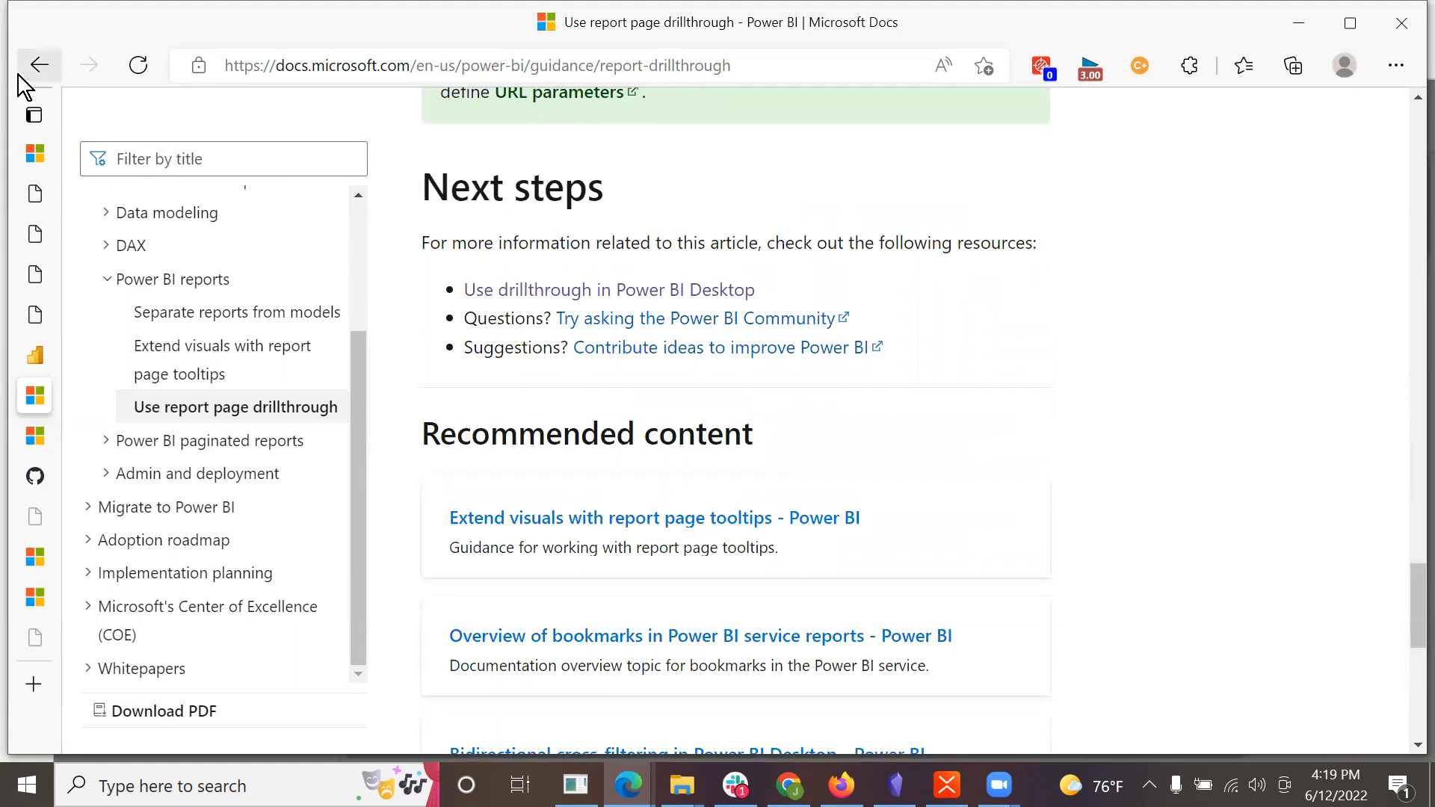
# Step: Return to the search results, open the WallStreetMojo Power BI Drillthrough tutorial, and read its introduction, sample data and data import instructions
pyautogui.click(40, 66)
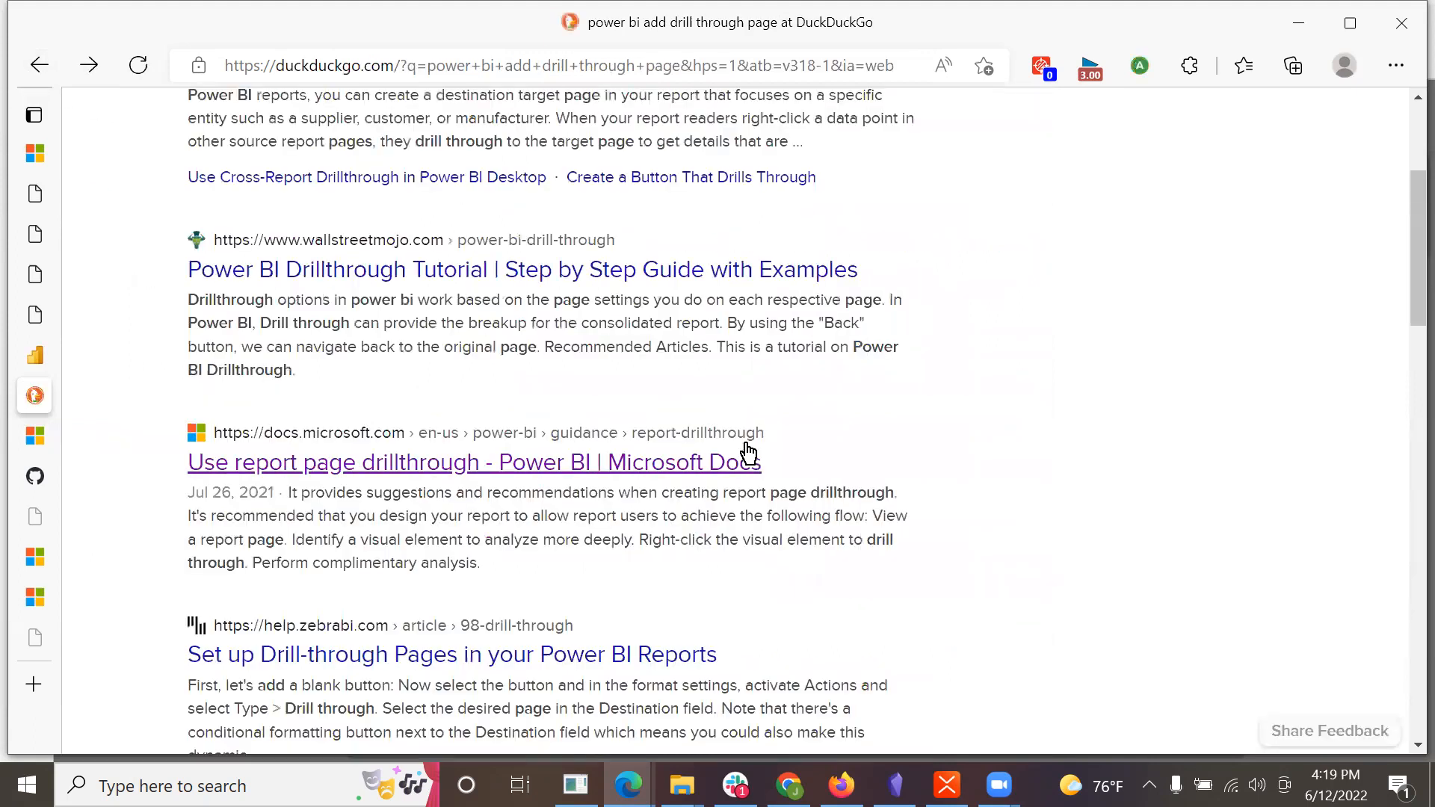
pyautogui.click(682, 278)
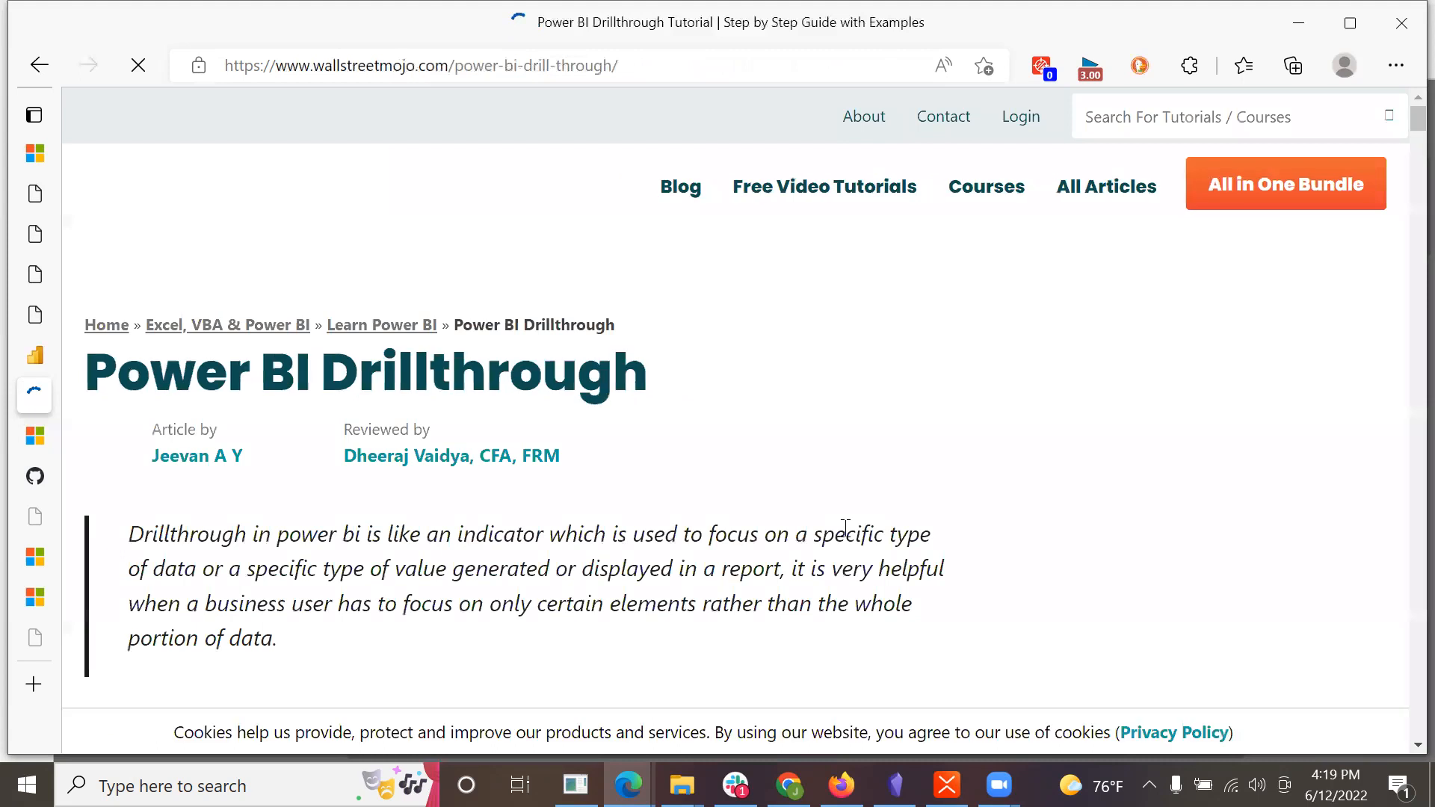
pyautogui.scroll(-3, 846, 528)
pyautogui.scroll(-4, 846, 527)
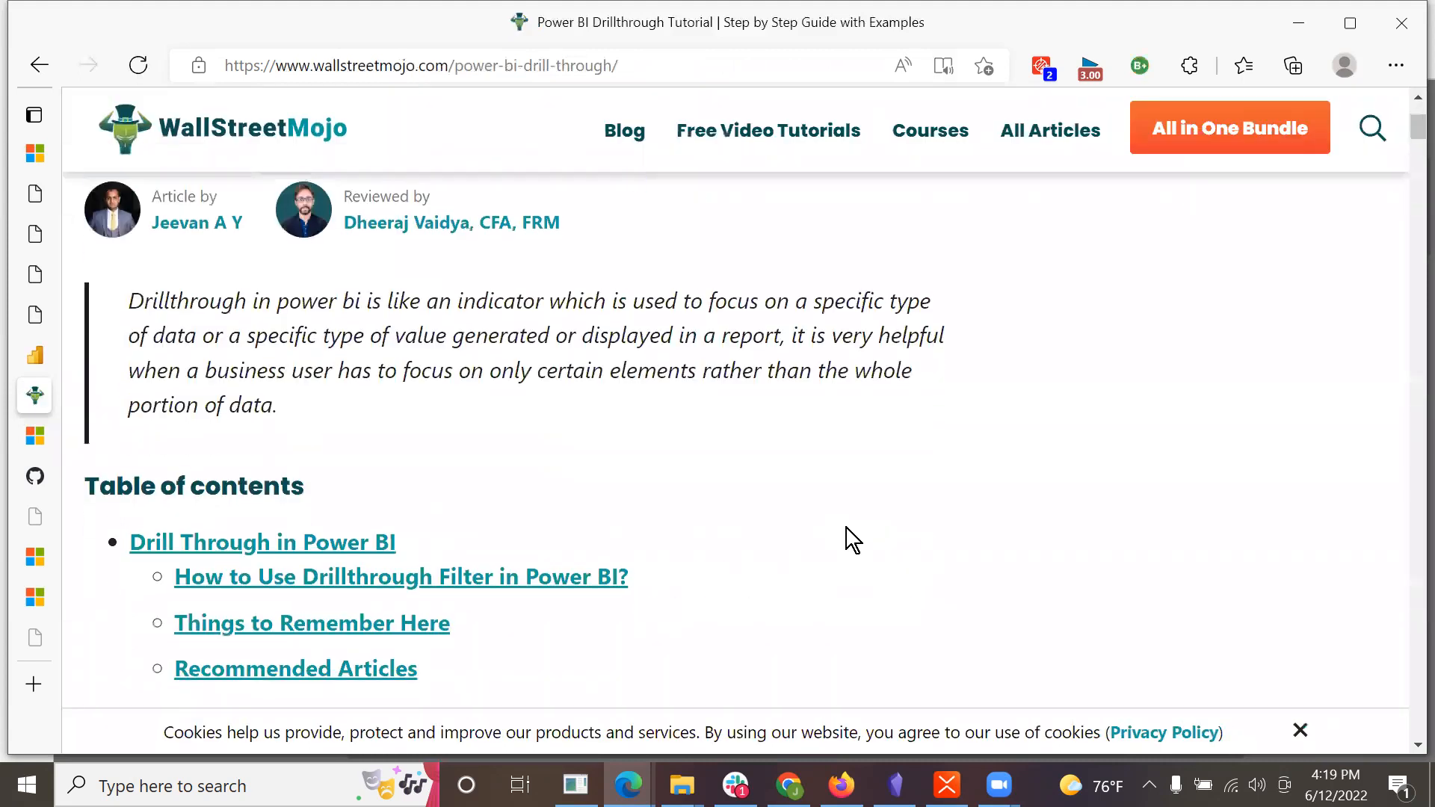
pyautogui.scroll(-3, 846, 527)
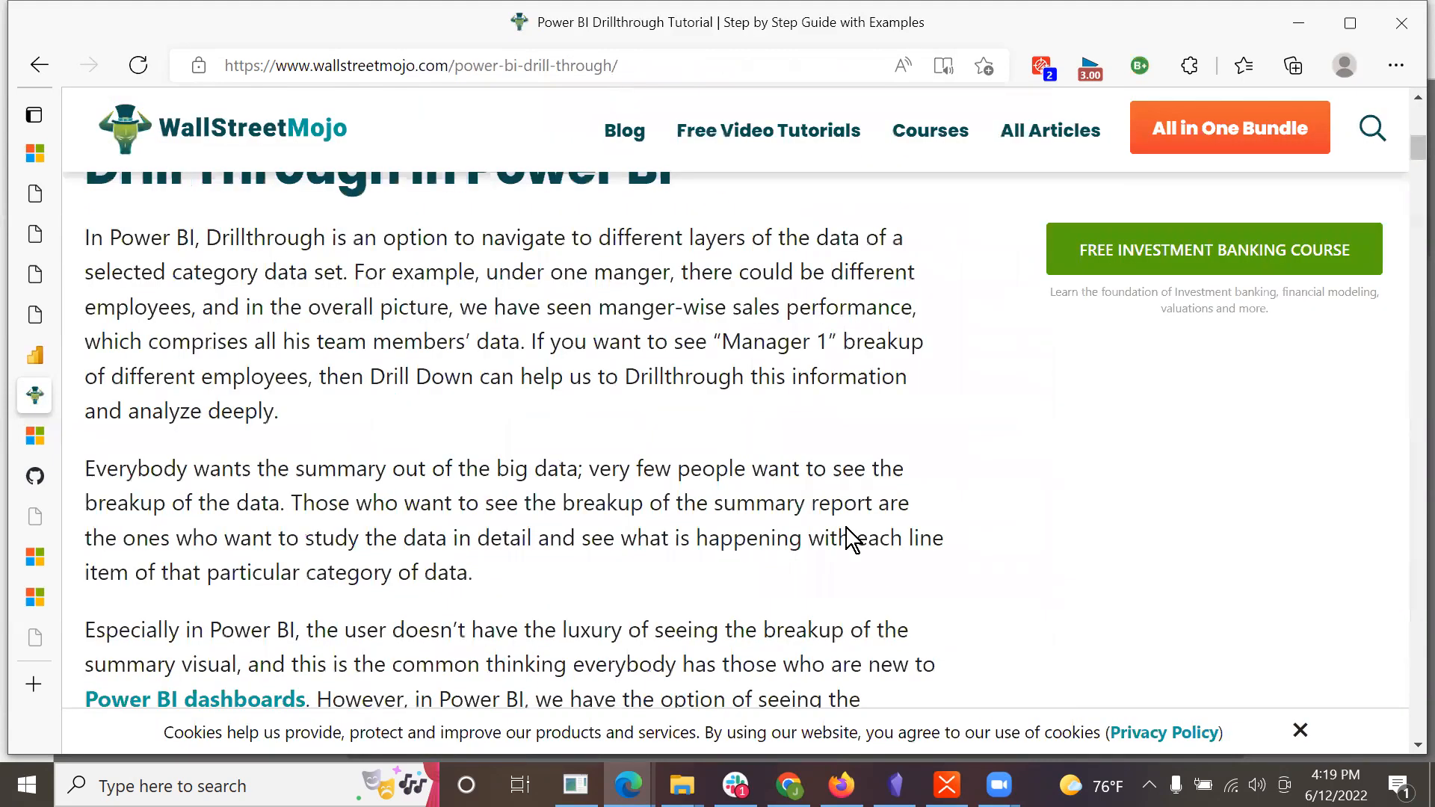
pyautogui.scroll(-8, 846, 527)
pyautogui.scroll(-4, 846, 528)
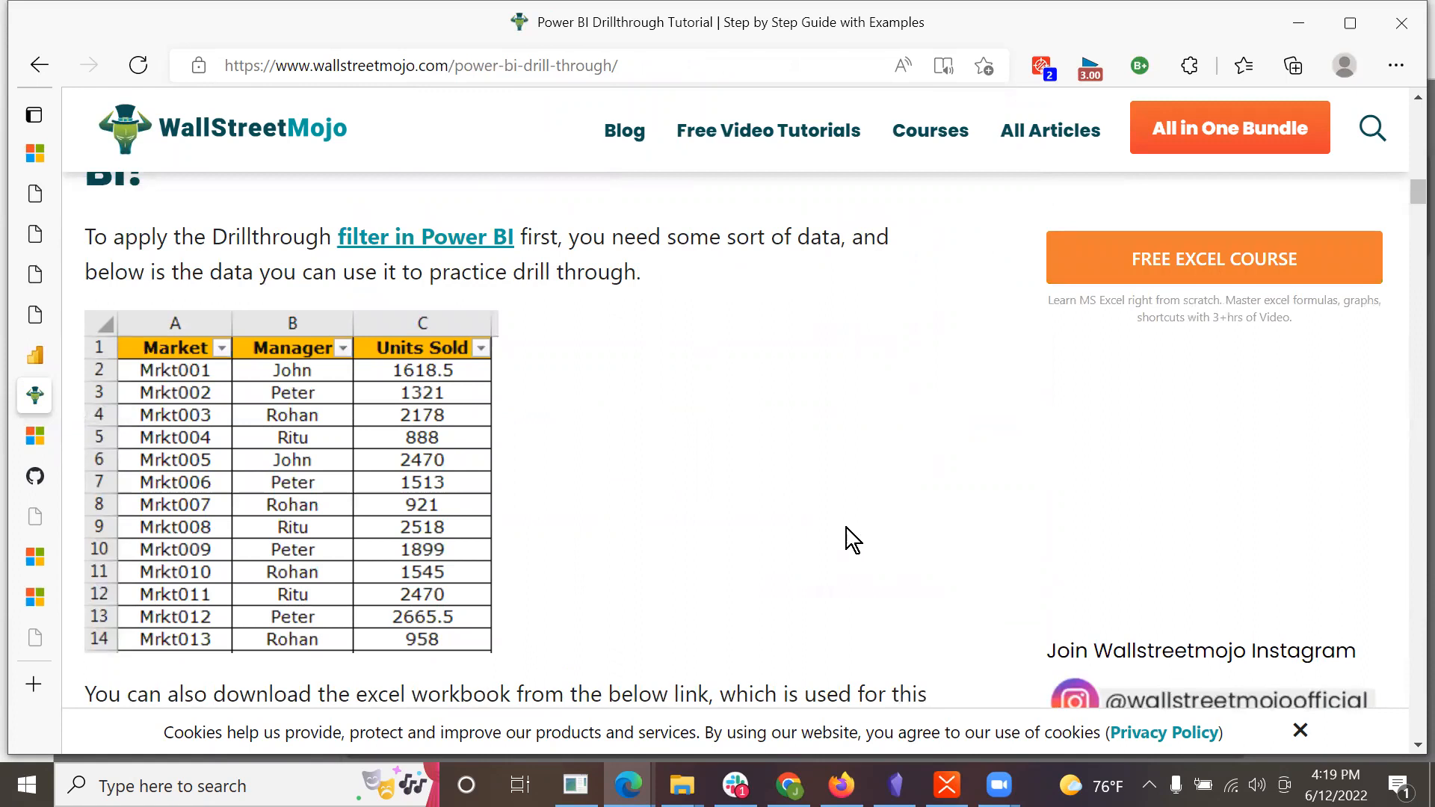
pyautogui.scroll(-7, 846, 528)
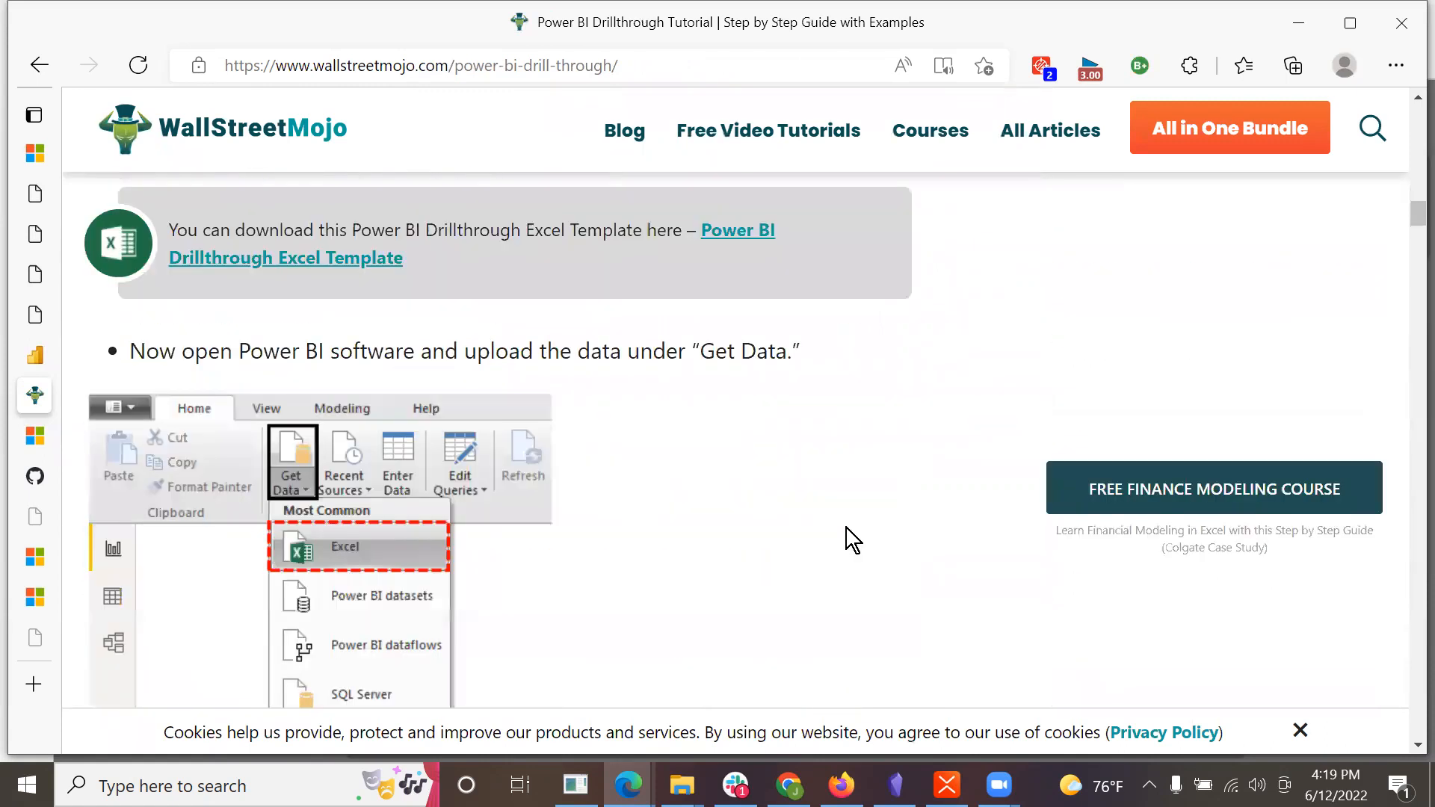
pyautogui.scroll(-7, 846, 528)
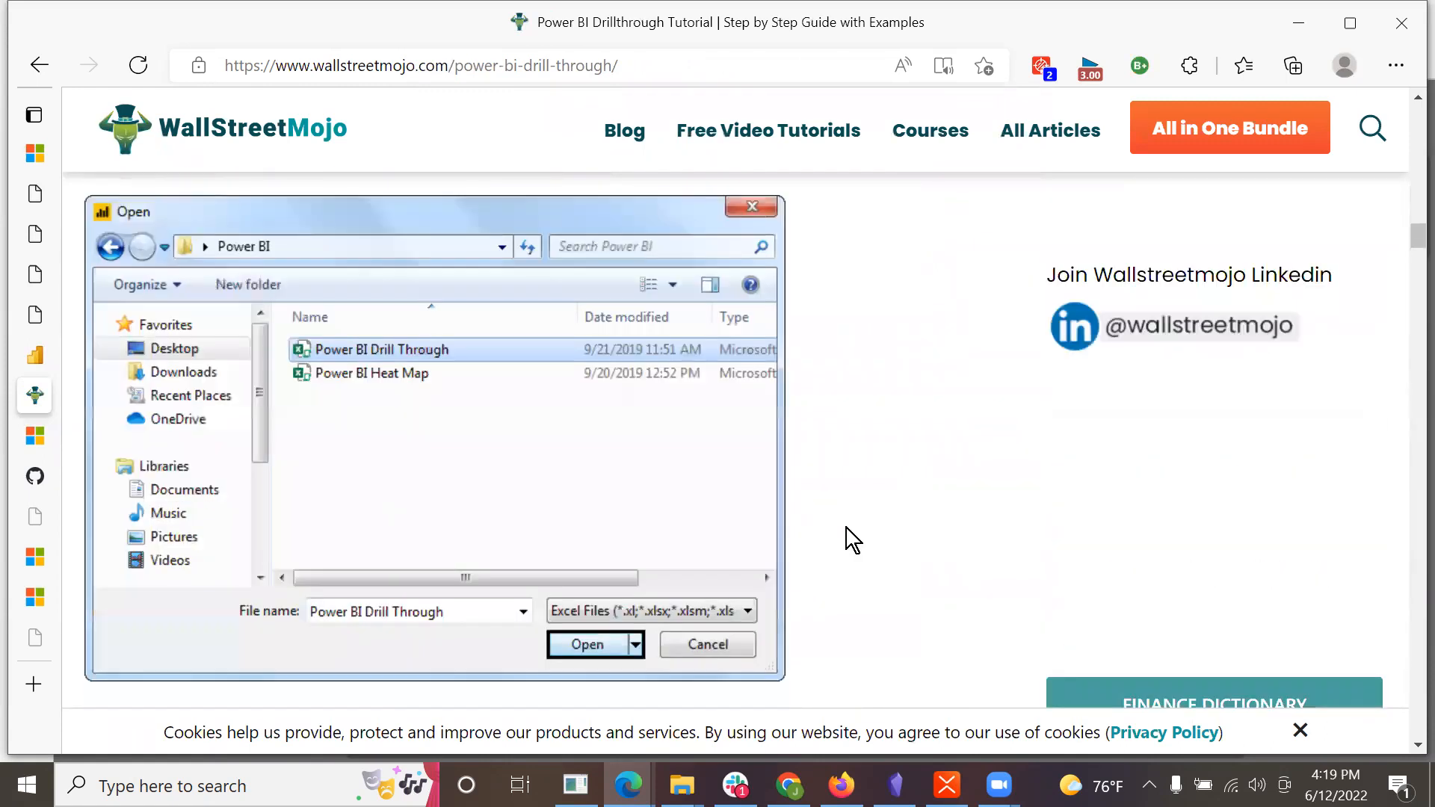
# Step: Read the tutorial's instructions for building the donut chart, Market-wise Sales table and funnel chart, and for adding Manager to drillthrough
pyautogui.scroll(-13, 846, 528)
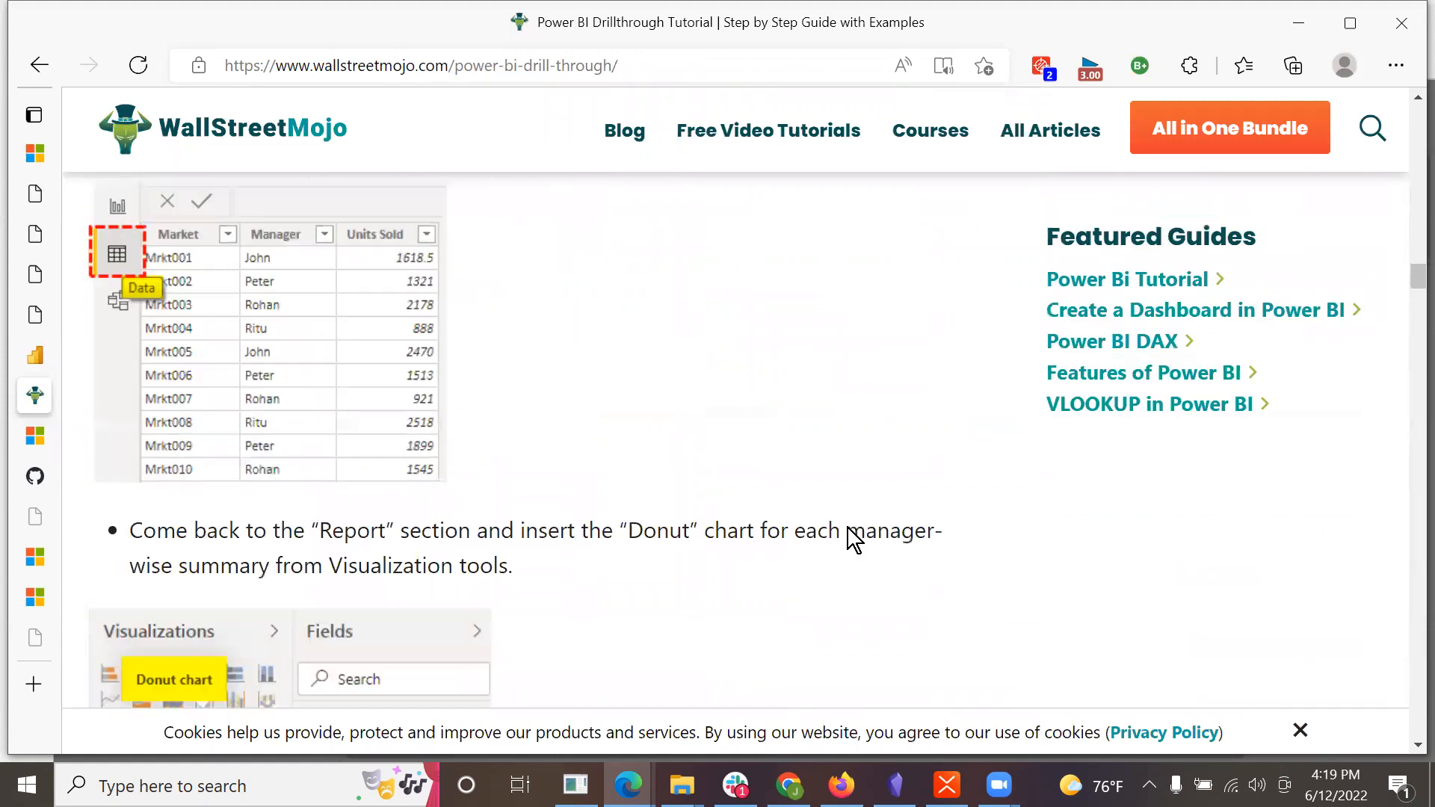
pyautogui.scroll(-4, 848, 527)
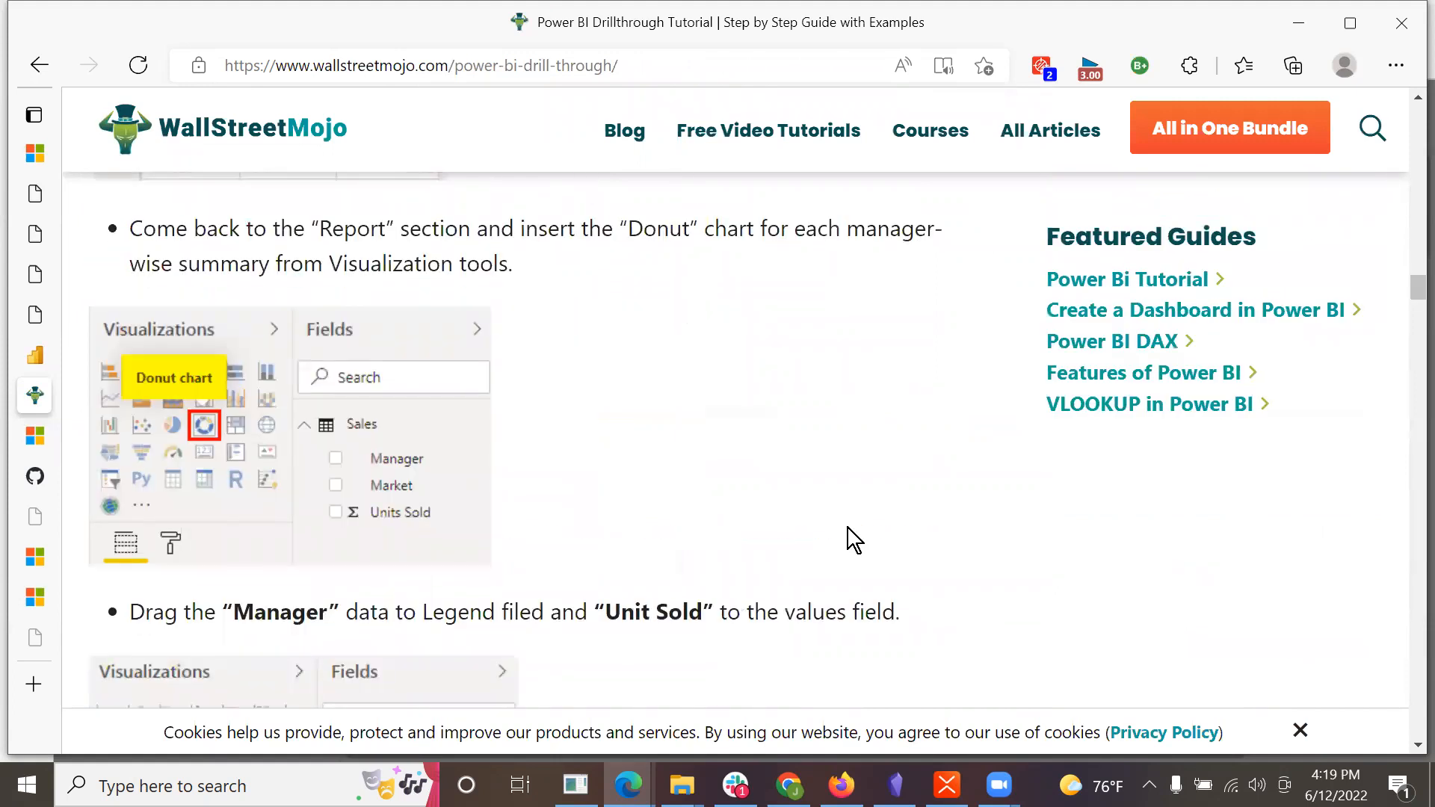
pyautogui.scroll(-4, 848, 527)
pyautogui.scroll(-4, 848, 528)
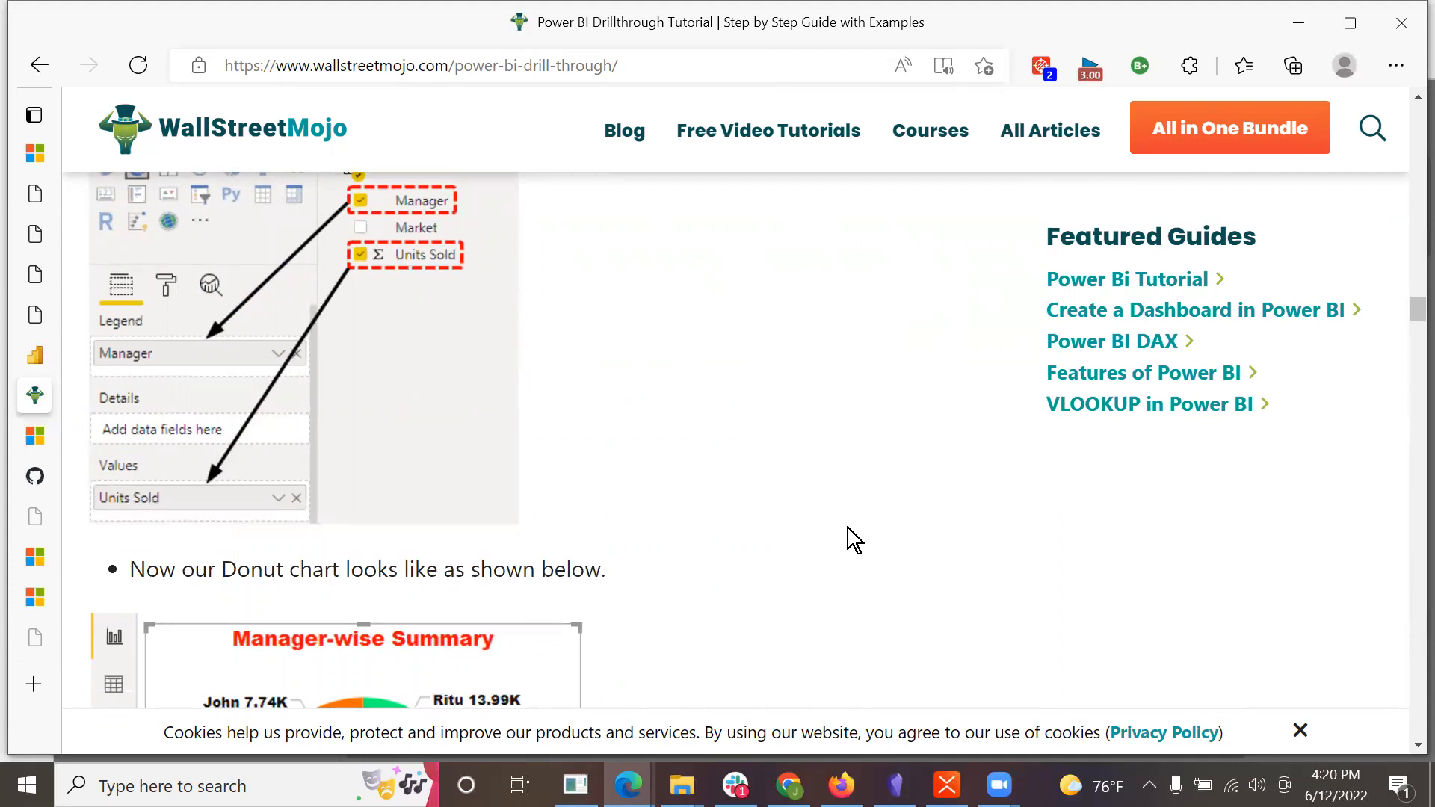
pyautogui.scroll(-10, 847, 527)
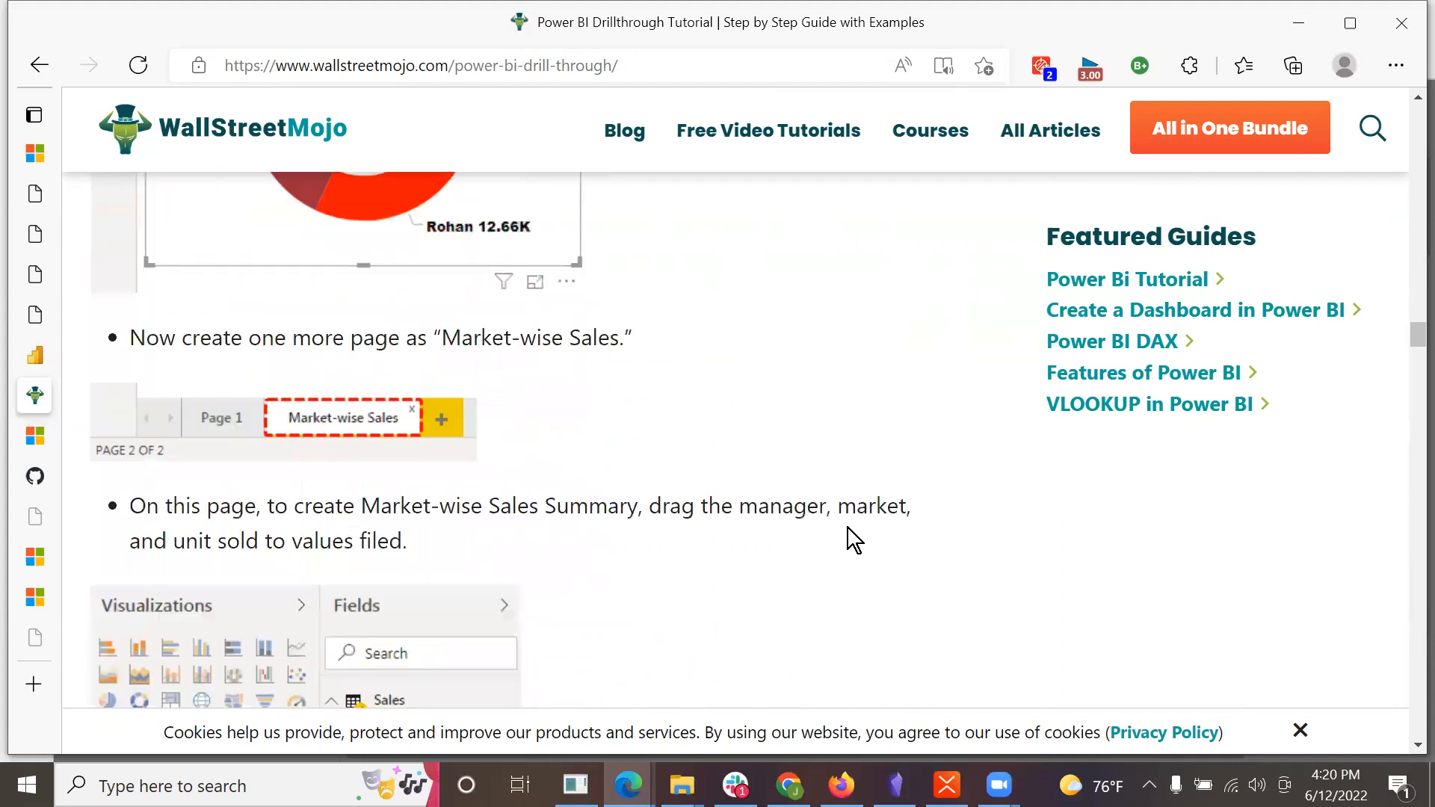
pyautogui.scroll(-1, 848, 528)
pyautogui.scroll(-1, 848, 527)
pyautogui.scroll(1, 848, 528)
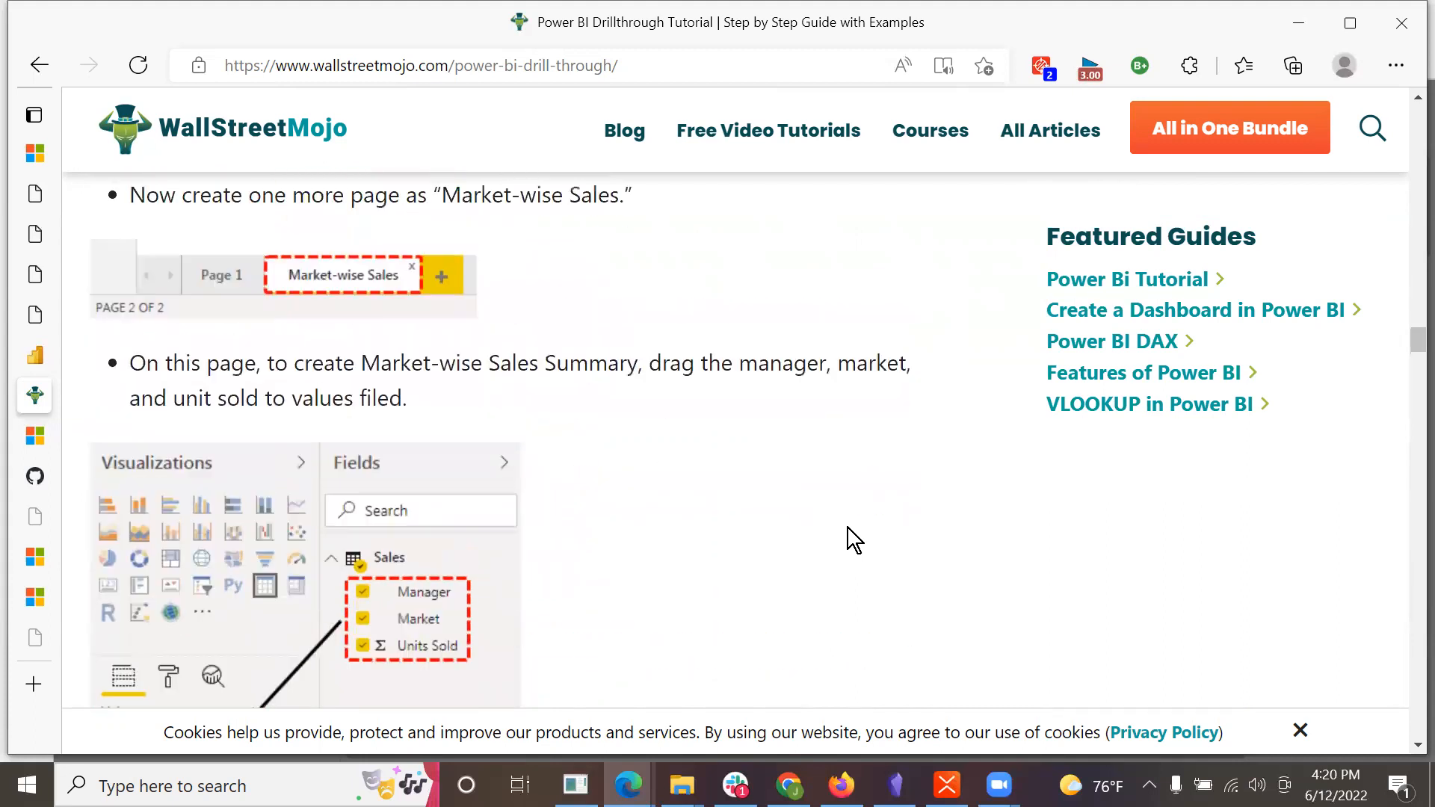
pyautogui.scroll(-3, 848, 528)
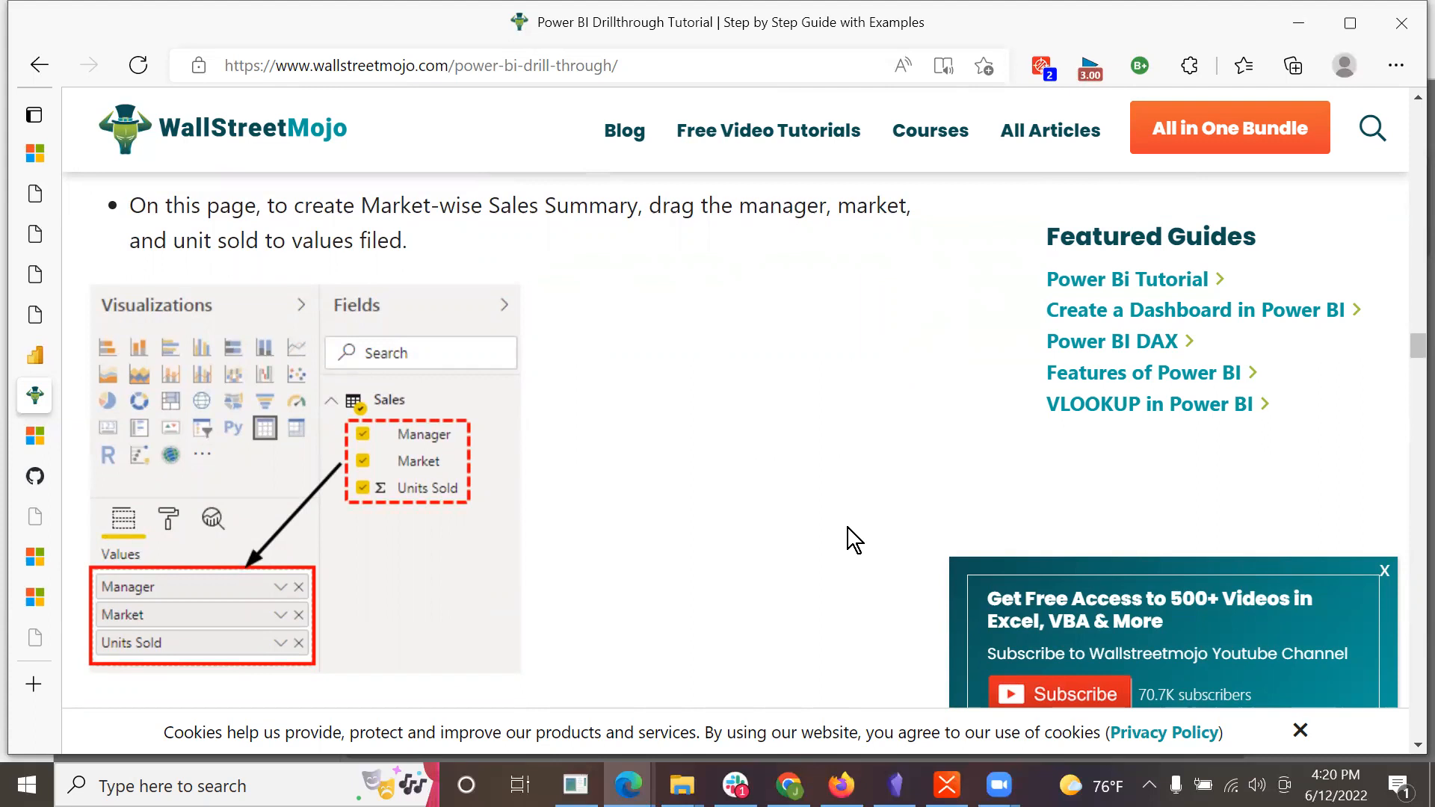
pyautogui.scroll(-10, 848, 528)
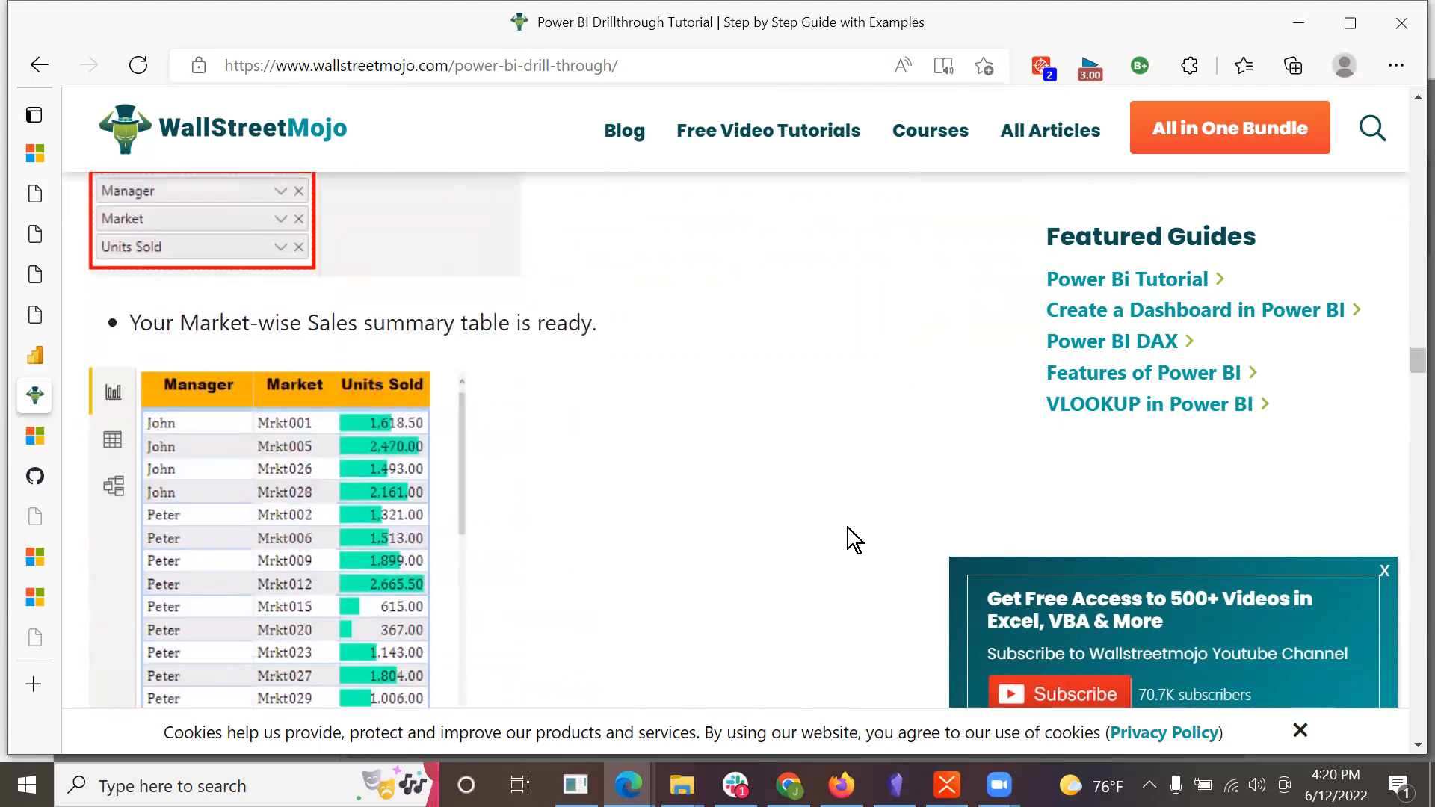
pyautogui.scroll(-5, 847, 528)
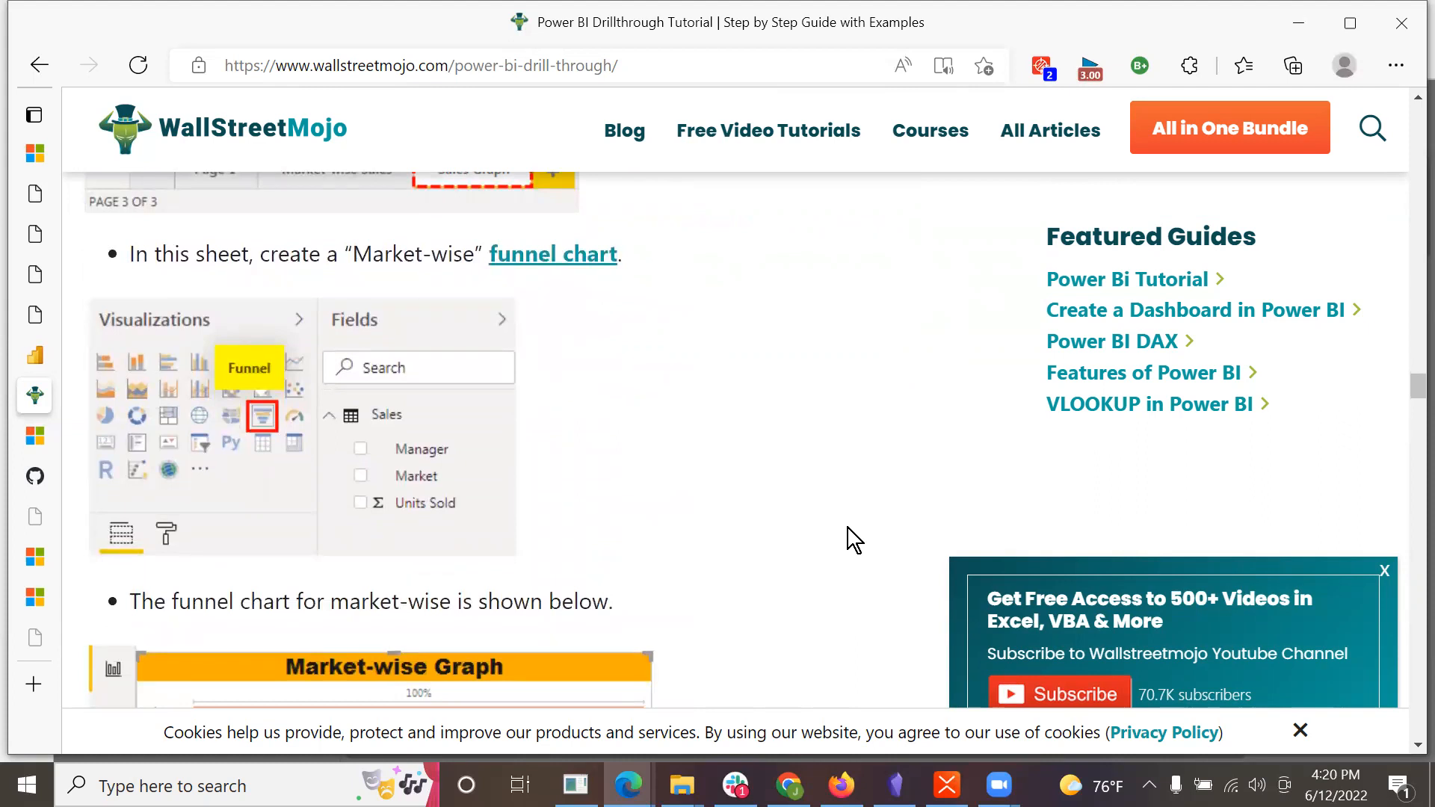
pyautogui.scroll(-12, 847, 528)
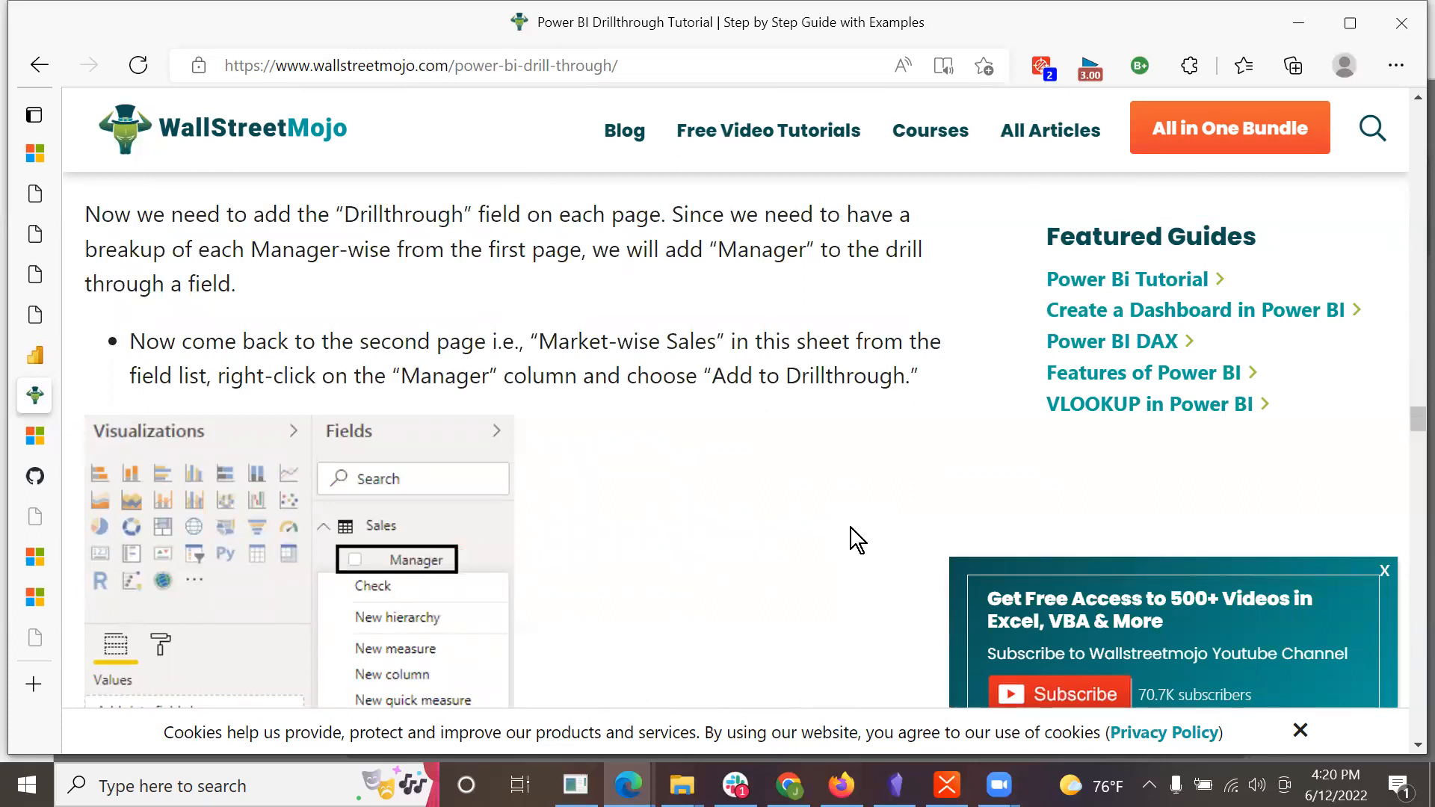
# Step: Read the tutorial's section on adding Manager to drillthrough on the Market-wise Sales and Sales Graph pages, including the automatic back button
pyautogui.scroll(-3, 852, 528)
pyautogui.scroll(1, 852, 528)
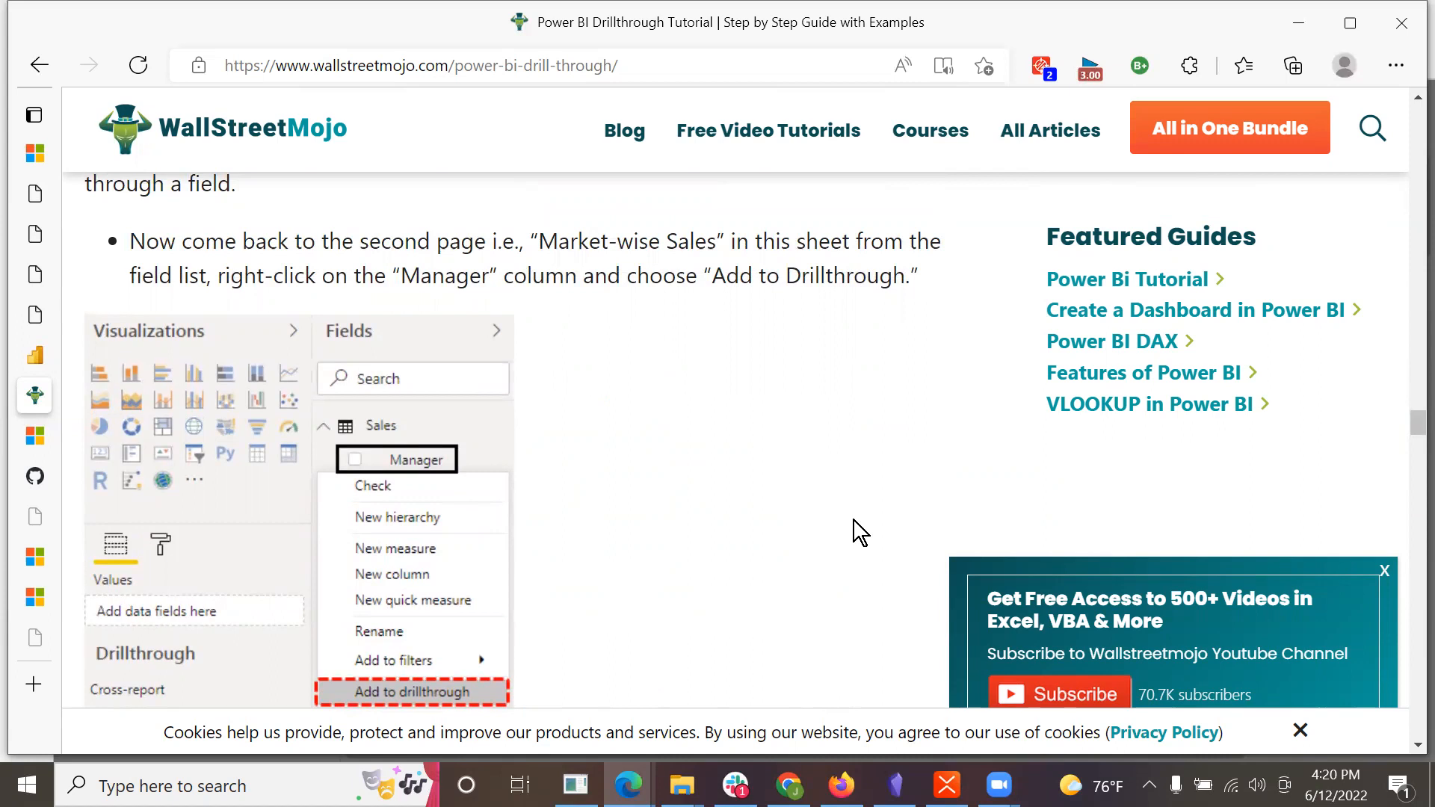
pyautogui.scroll(-3, 853, 521)
pyautogui.scroll(-6, 853, 520)
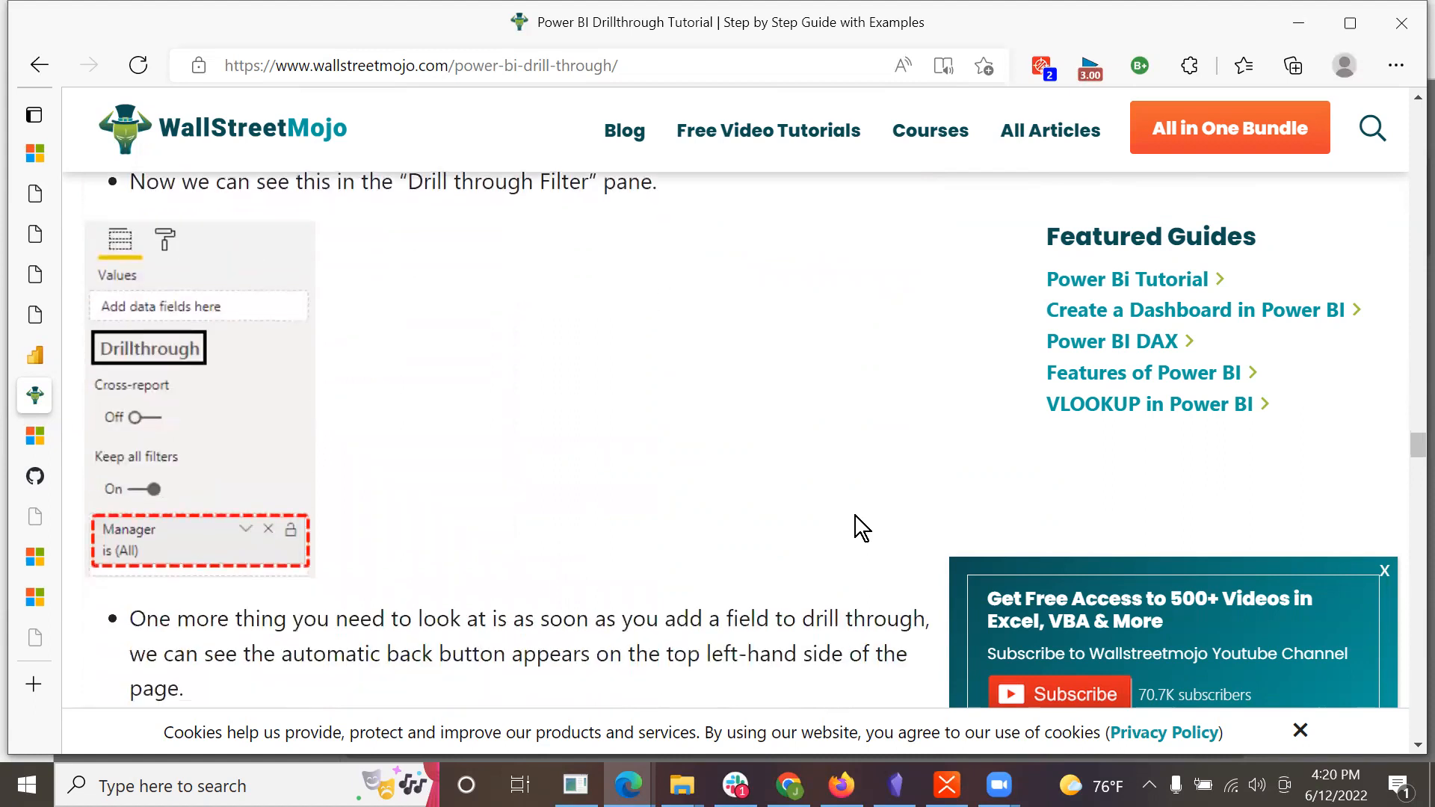
pyautogui.scroll(-3, 855, 516)
pyautogui.scroll(-1, 855, 516)
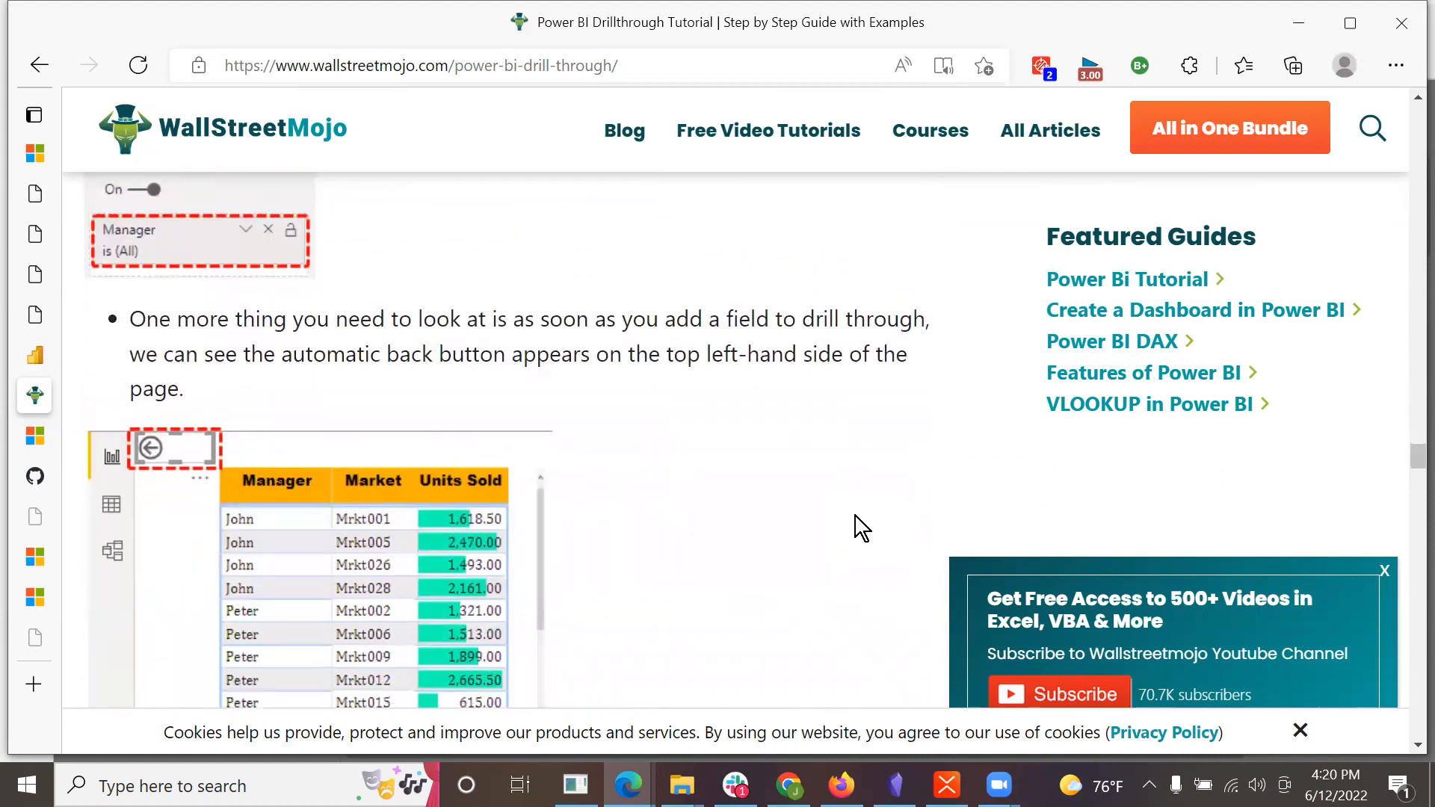
pyautogui.scroll(-2, 855, 516)
pyautogui.scroll(-5, 855, 516)
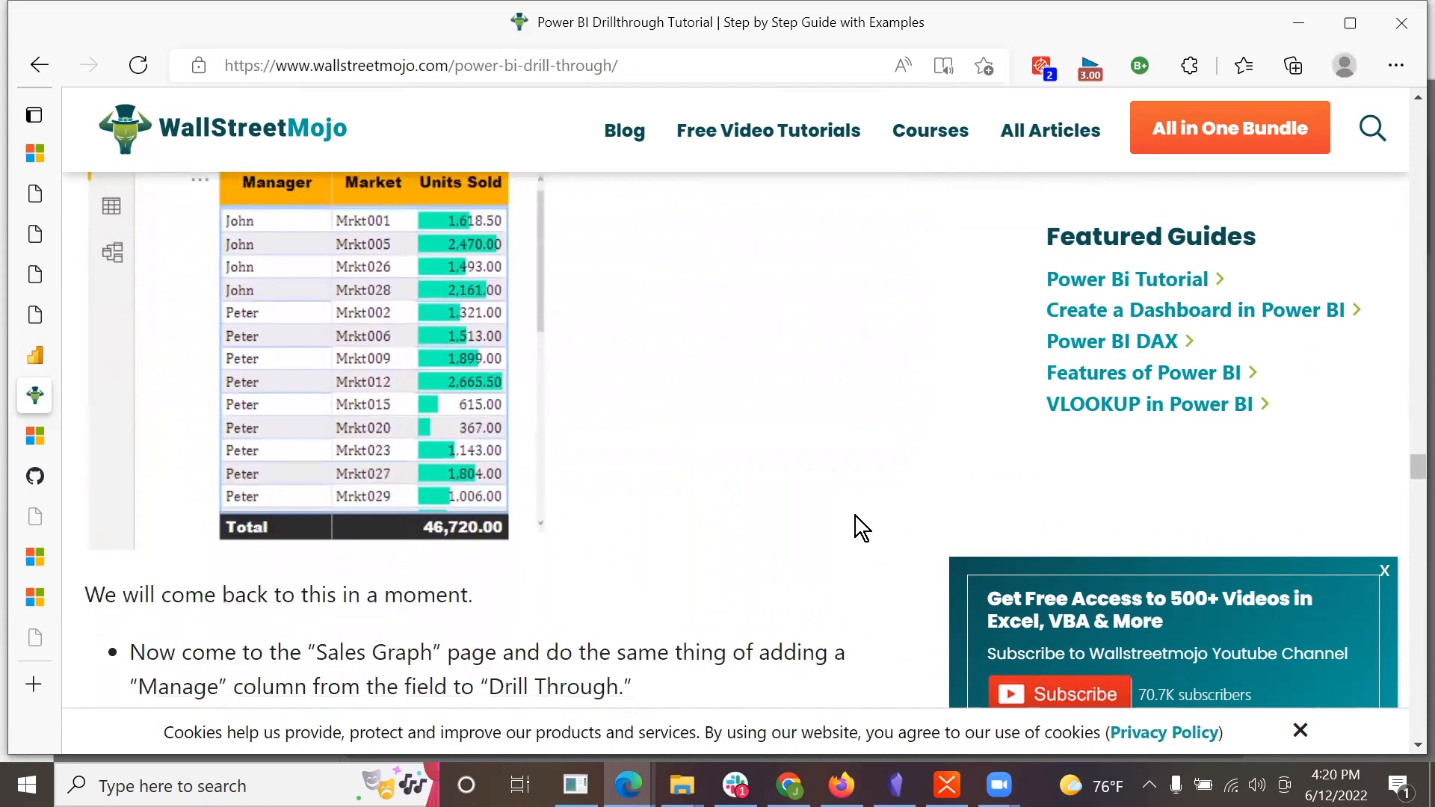
pyautogui.scroll(4, 855, 515)
pyautogui.scroll(-3, 855, 516)
pyautogui.scroll(-6, 856, 513)
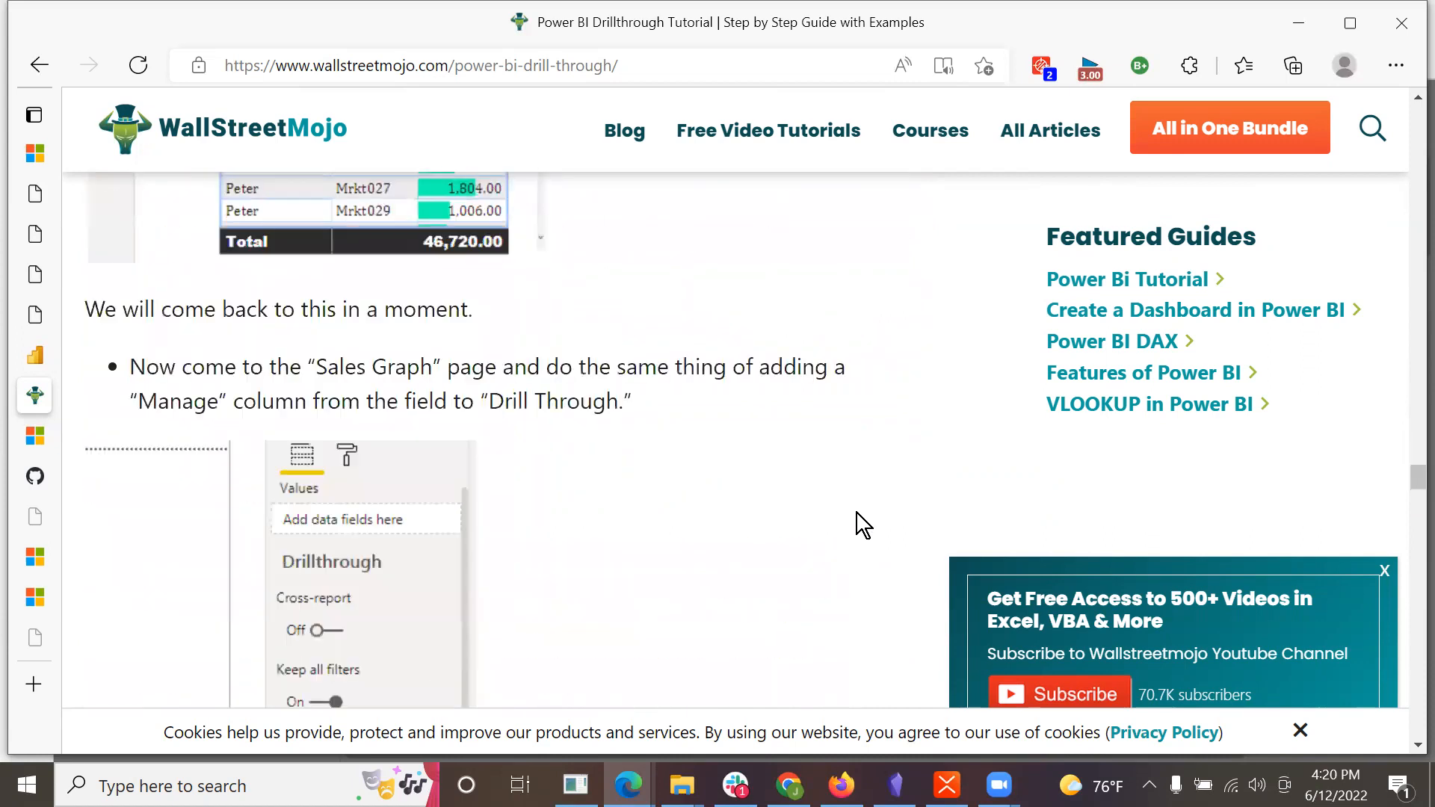
pyautogui.scroll(-6, 857, 512)
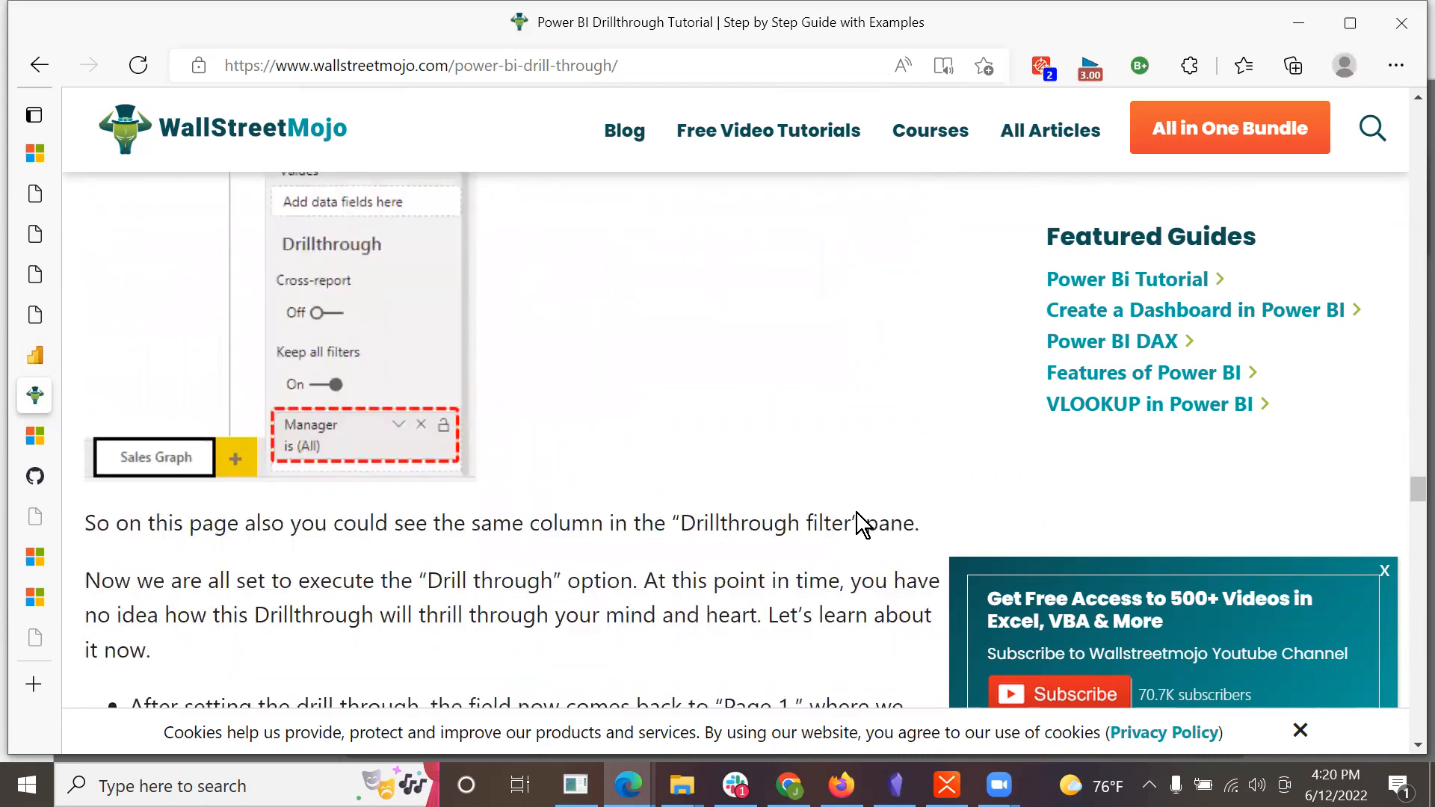
pyautogui.scroll(-2, 856, 513)
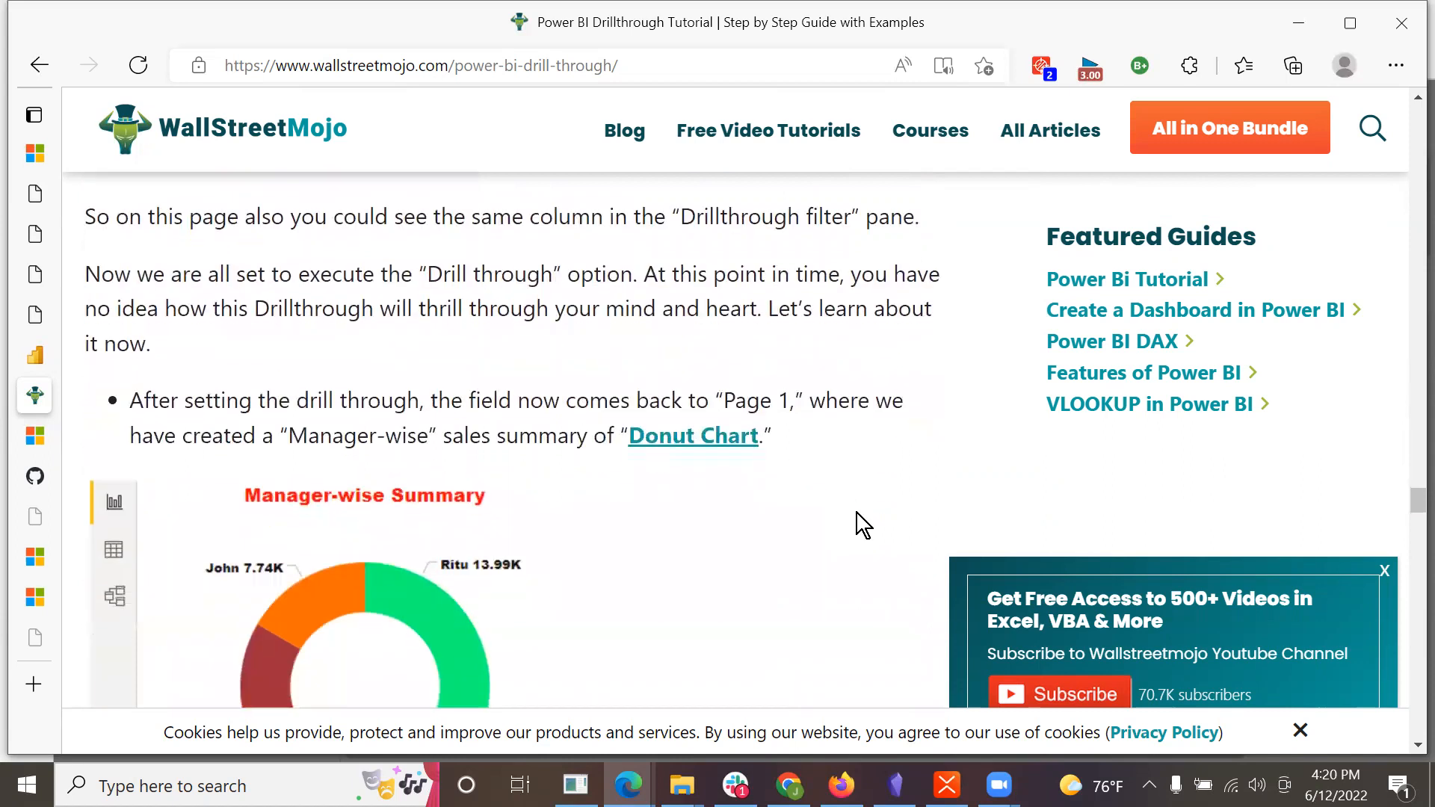
# Step: Read how the tutorial drills through from the donut chart to Market-wise Sales and Sales Graph, through to its closing reminders
pyautogui.scroll(-10, 856, 513)
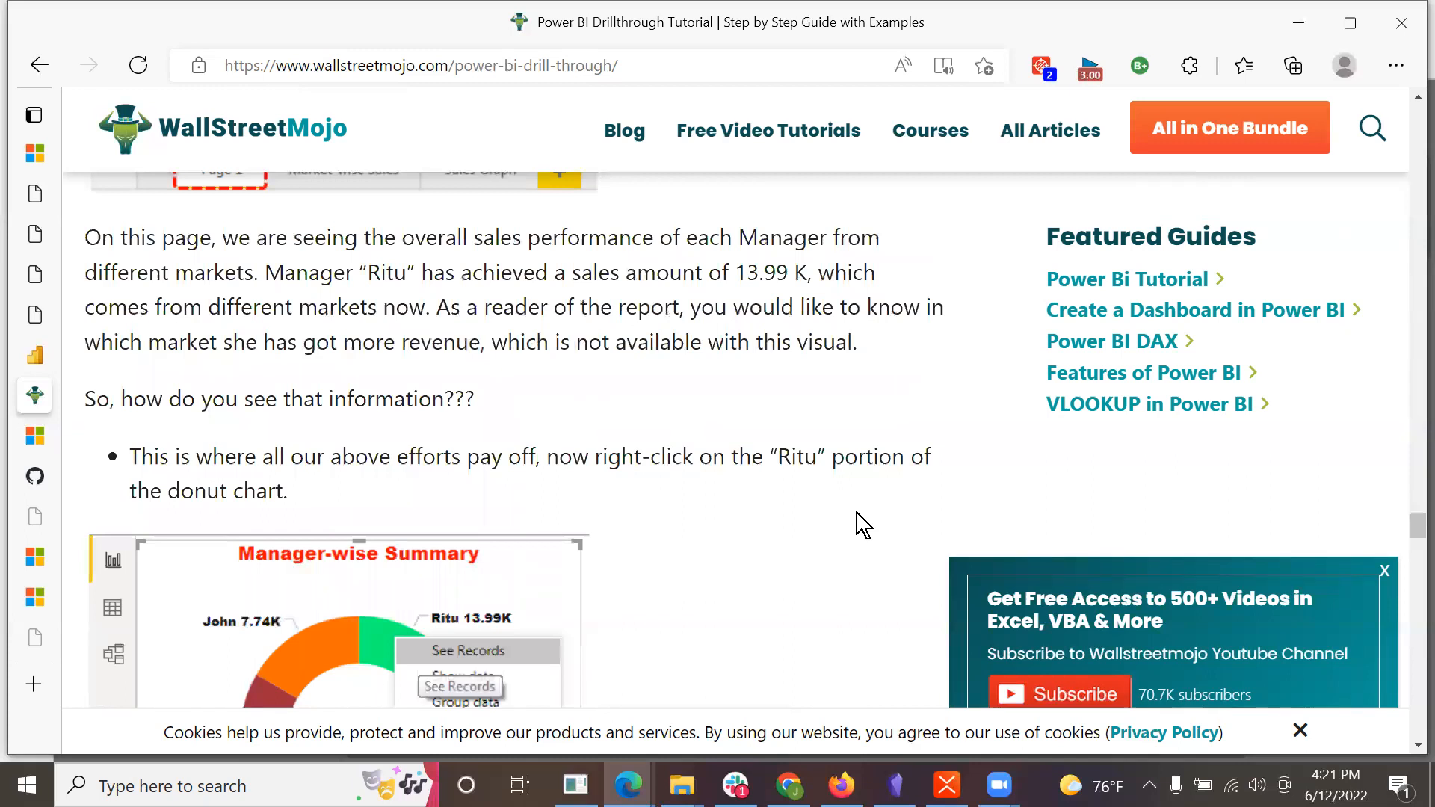
pyautogui.scroll(-3, 857, 513)
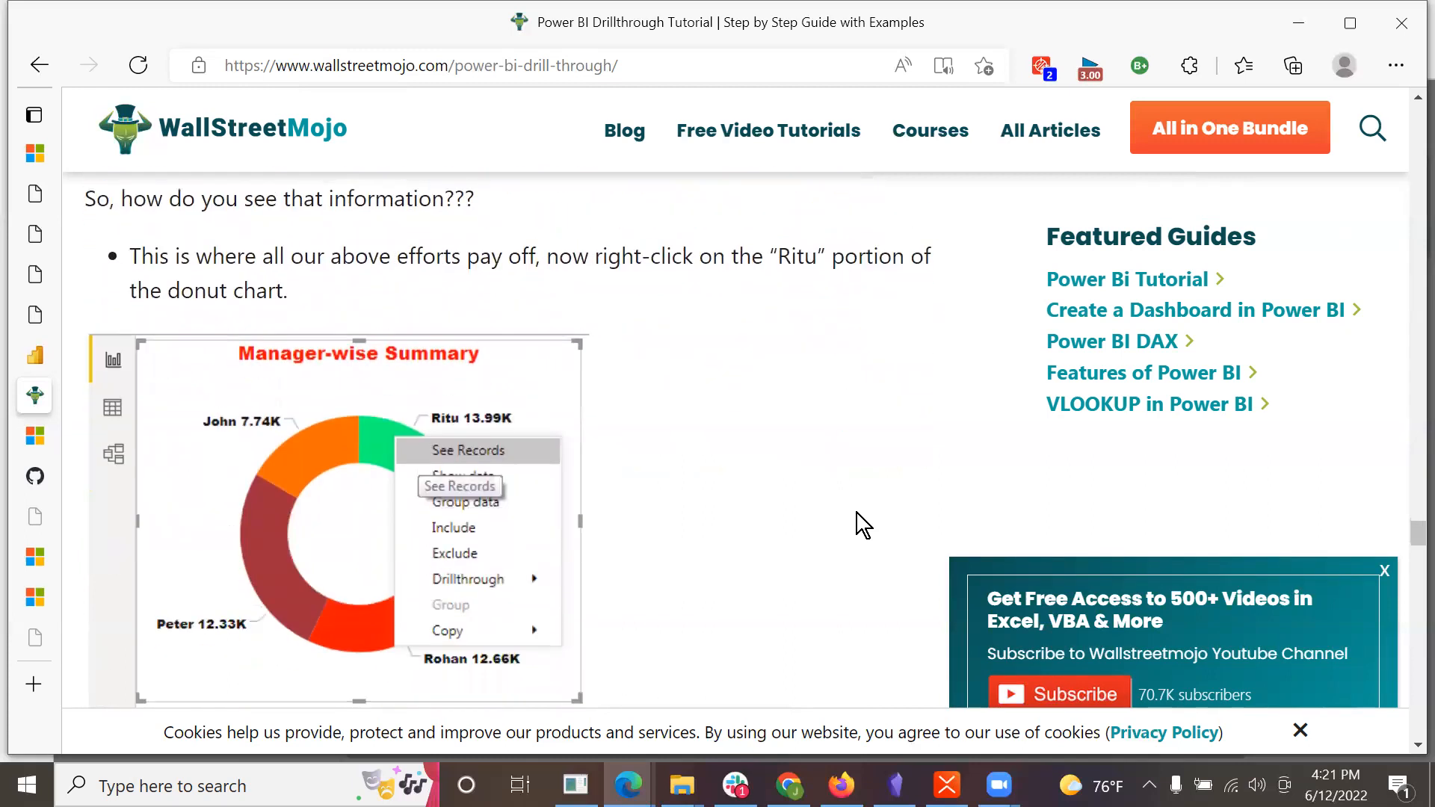
pyautogui.scroll(-7, 857, 513)
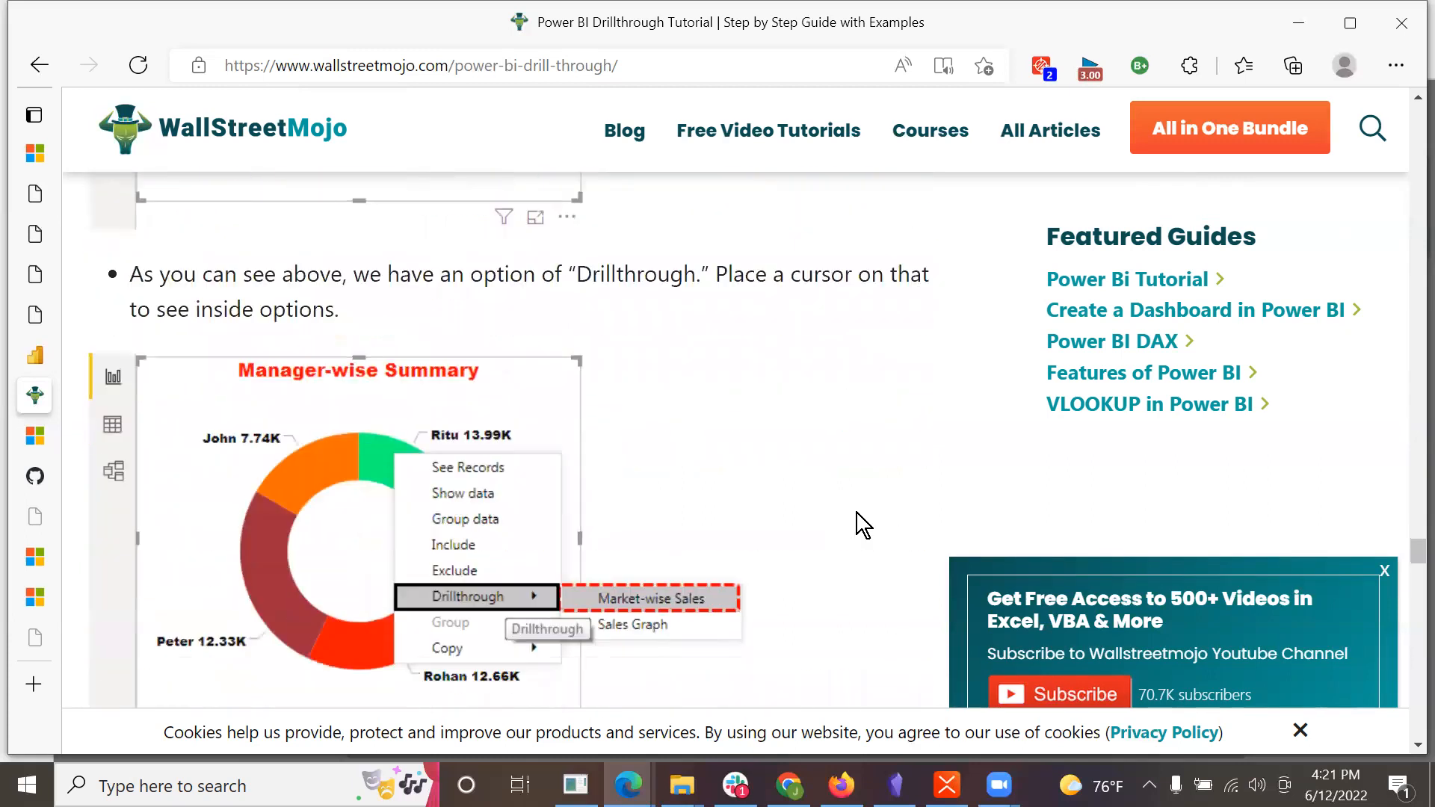
pyautogui.scroll(-6, 857, 513)
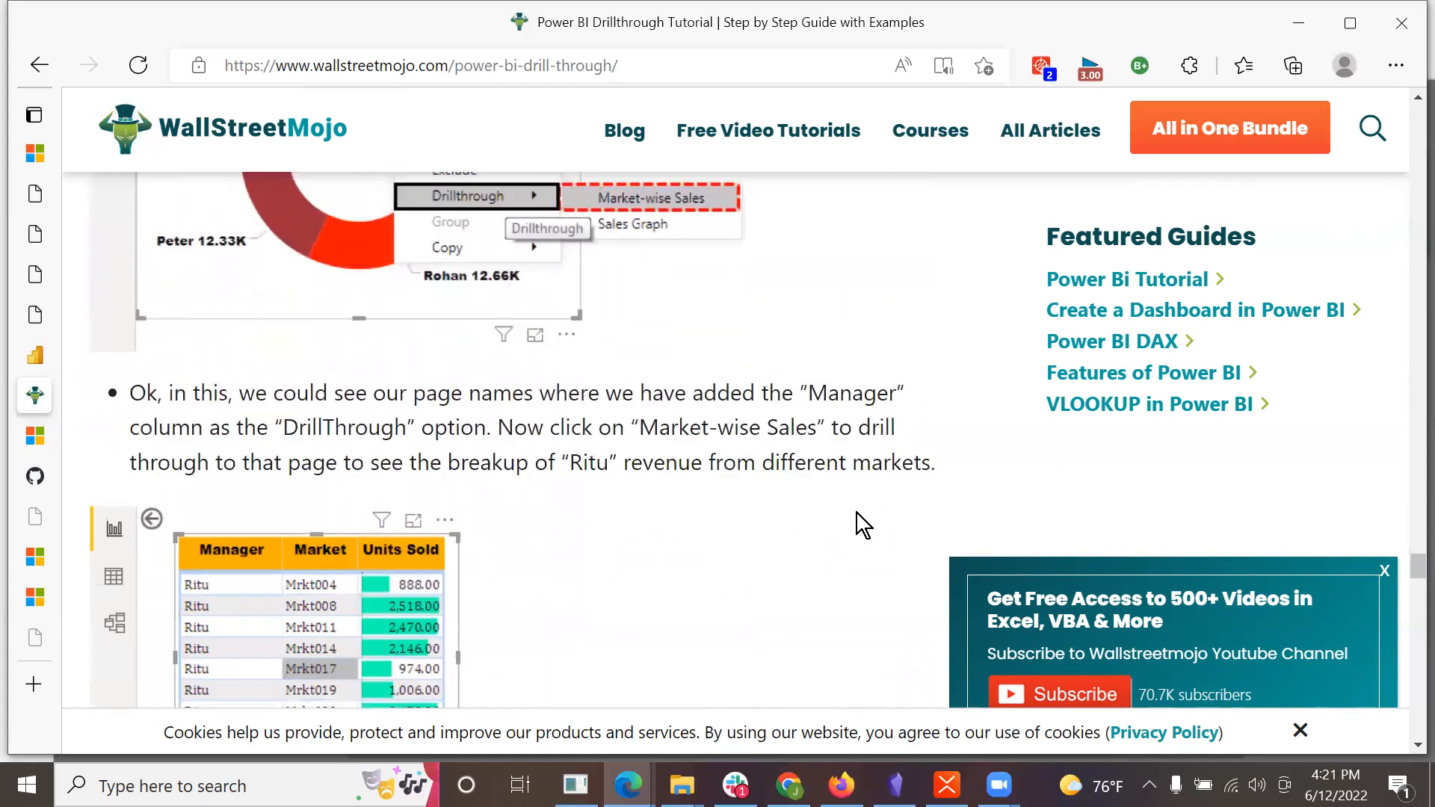
pyautogui.scroll(-7, 857, 513)
pyautogui.scroll(-2, 857, 512)
pyautogui.scroll(-4, 857, 513)
pyautogui.scroll(-7, 856, 513)
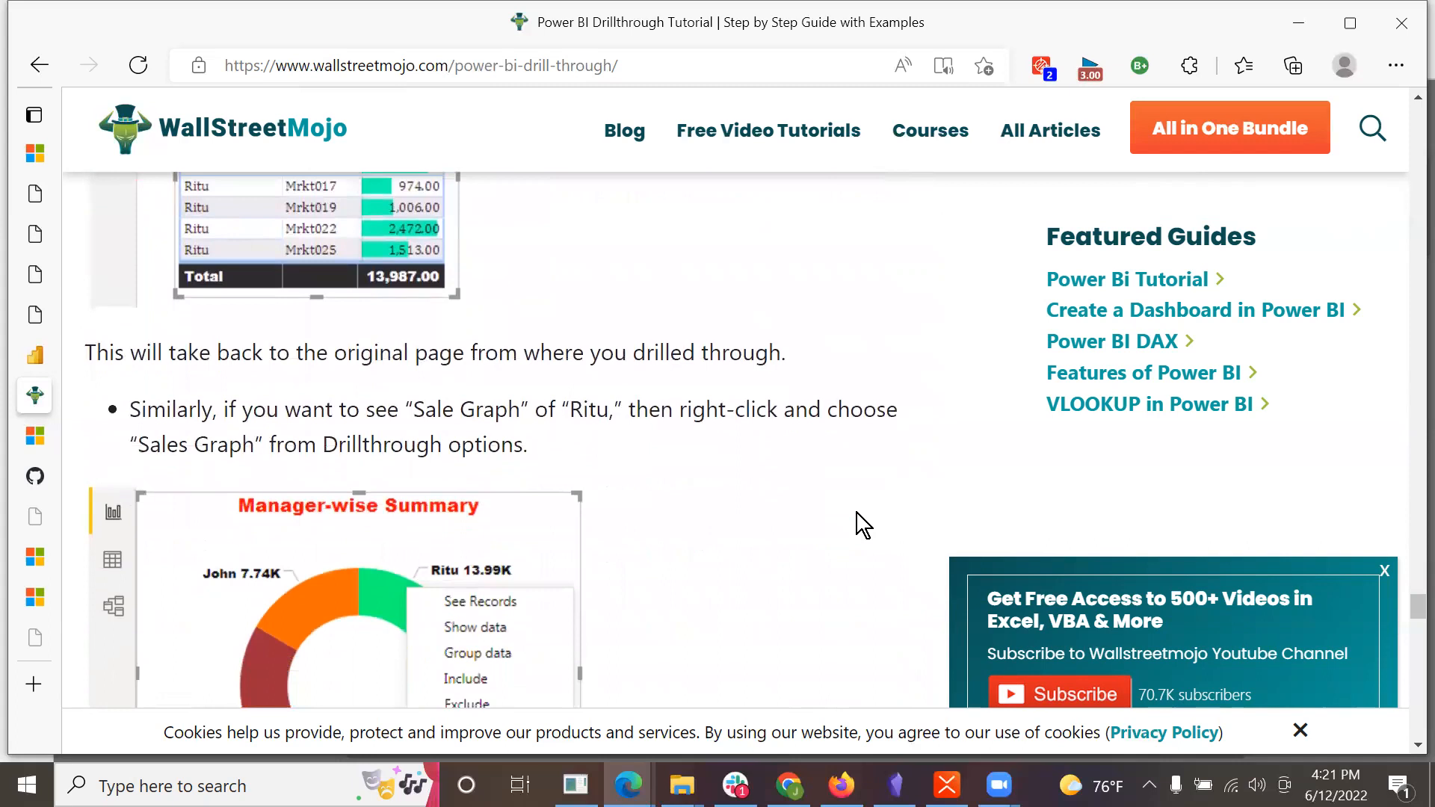
pyautogui.scroll(-3, 857, 516)
pyautogui.scroll(-8, 857, 512)
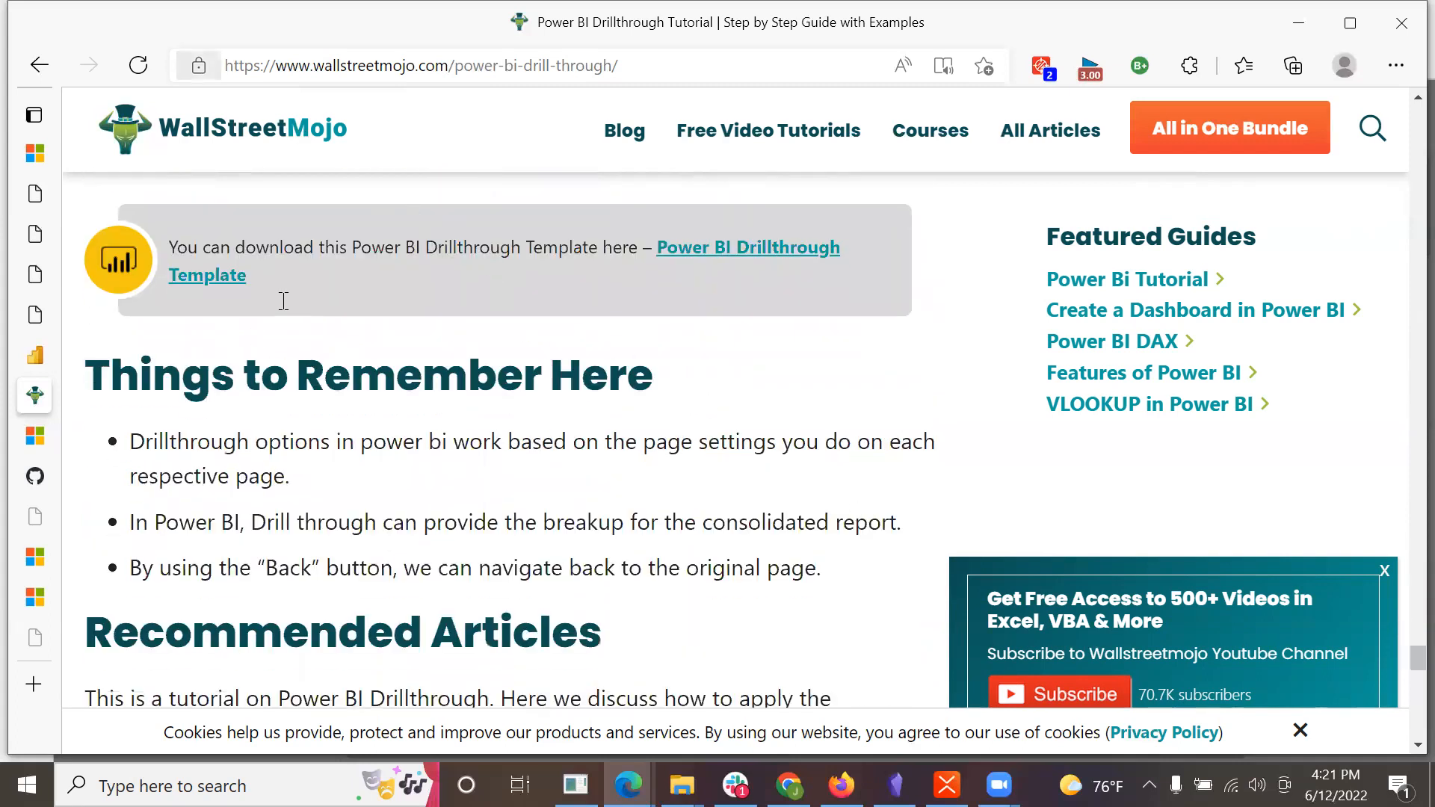
# Step: Switch back to the Power BI lab window and add the Product table's Category field to drill through on the Overview page
pyautogui.click(628, 785)
pyautogui.click(671, 742)
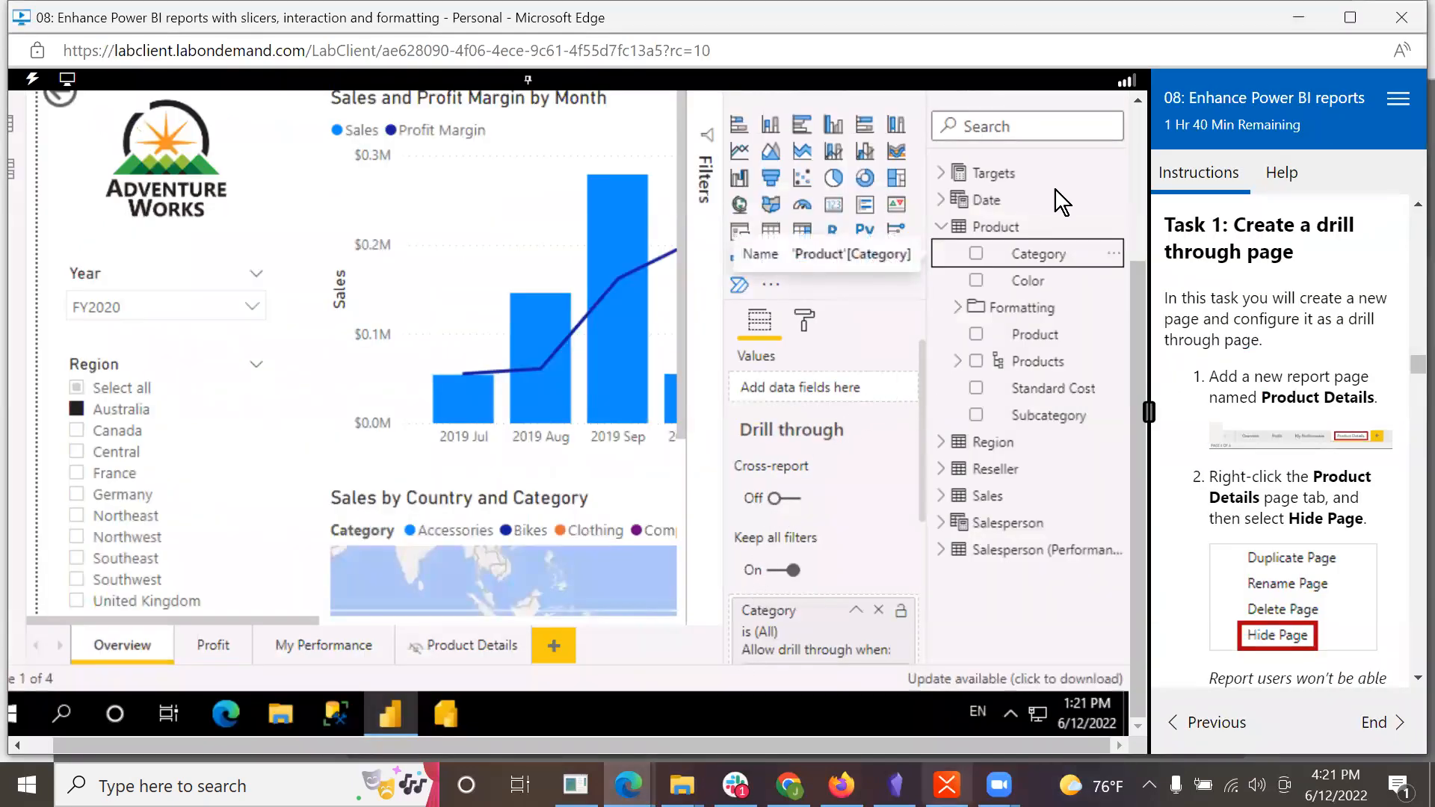
pyautogui.rightClick(1047, 254)
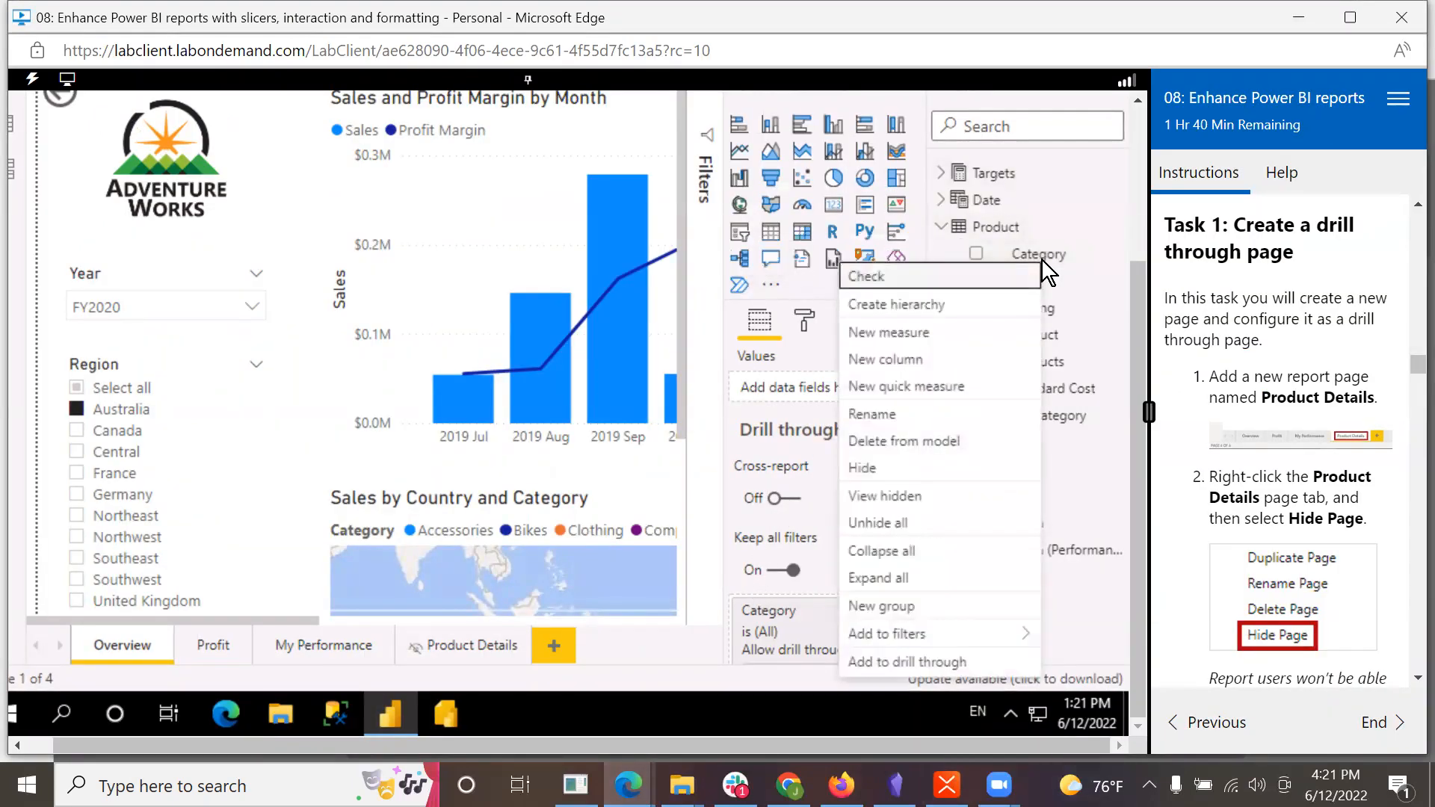
pyautogui.click(954, 665)
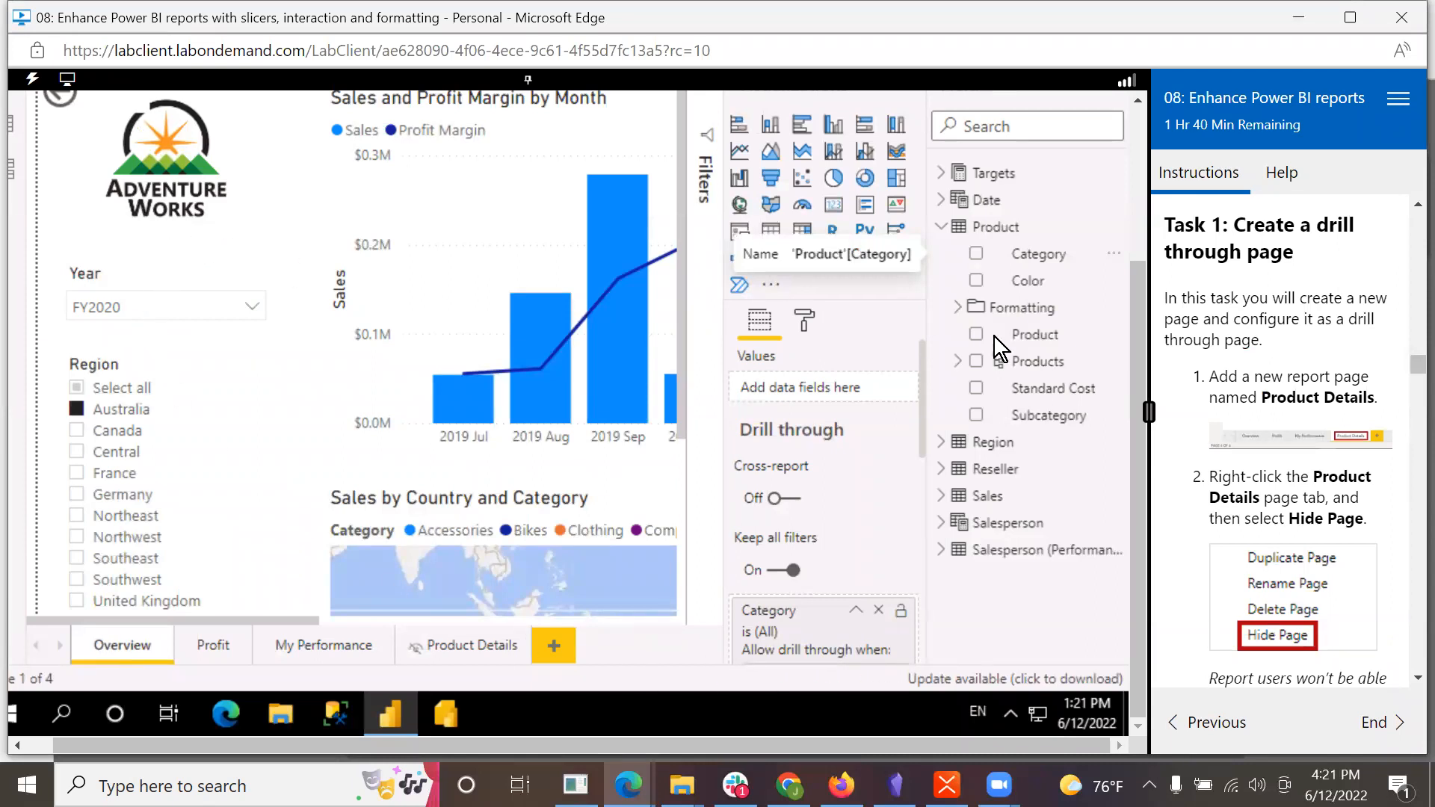
# Step: Select the back button on the Overview page and look over its formatting options
pyautogui.moveTo(1136, 339); pyautogui.dragTo(1137, 235)
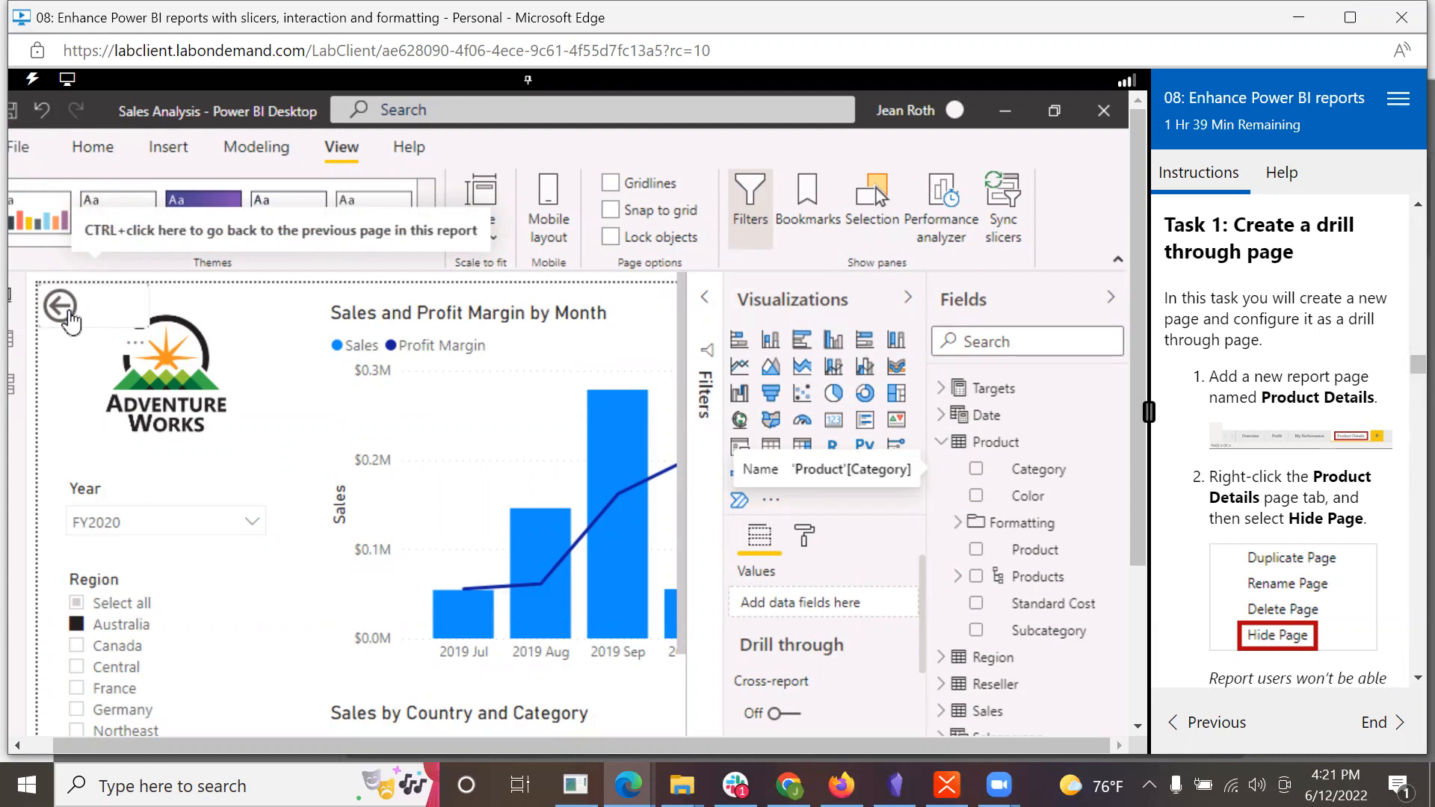
pyautogui.click(70, 322)
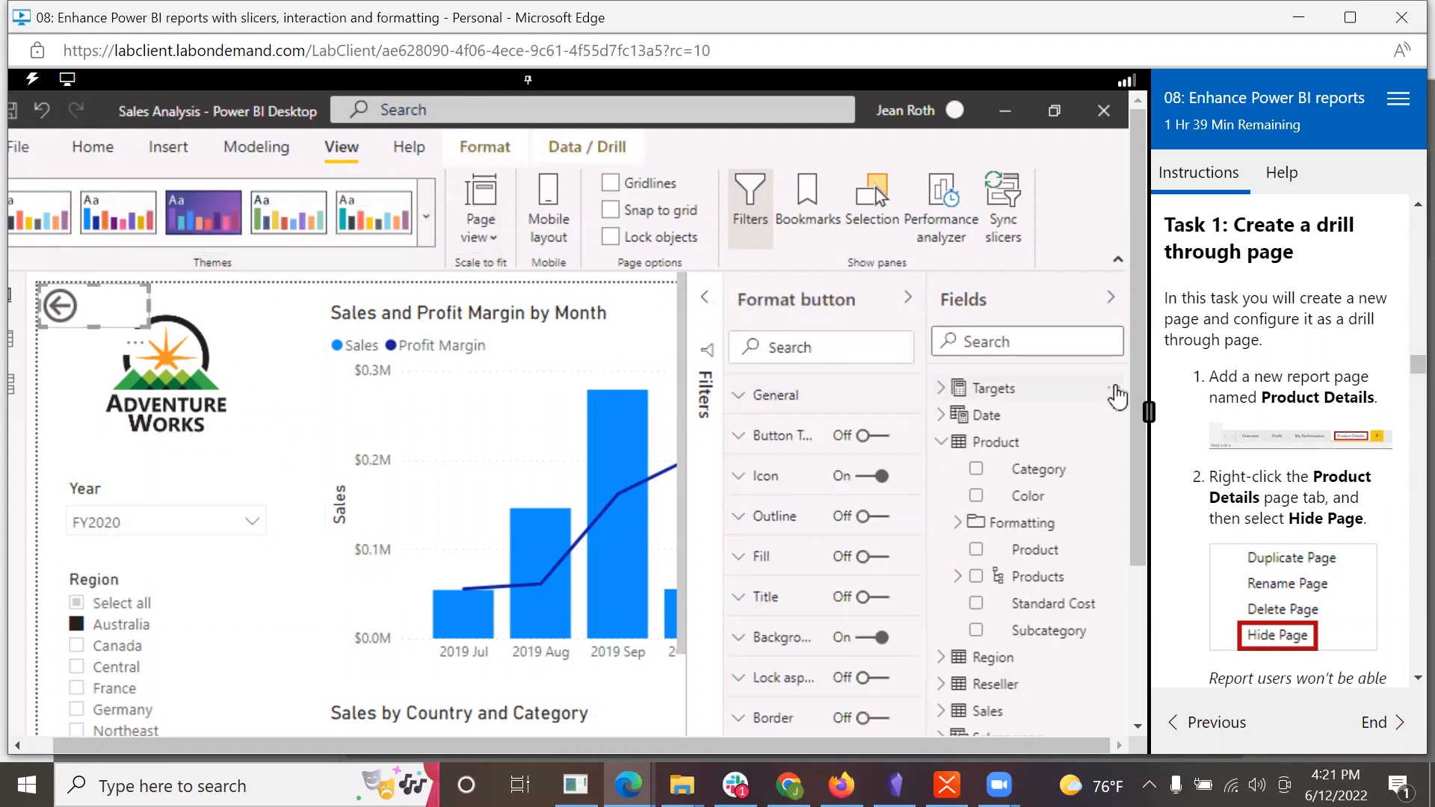
pyautogui.moveTo(1137, 389); pyautogui.dragTo(1112, 560)
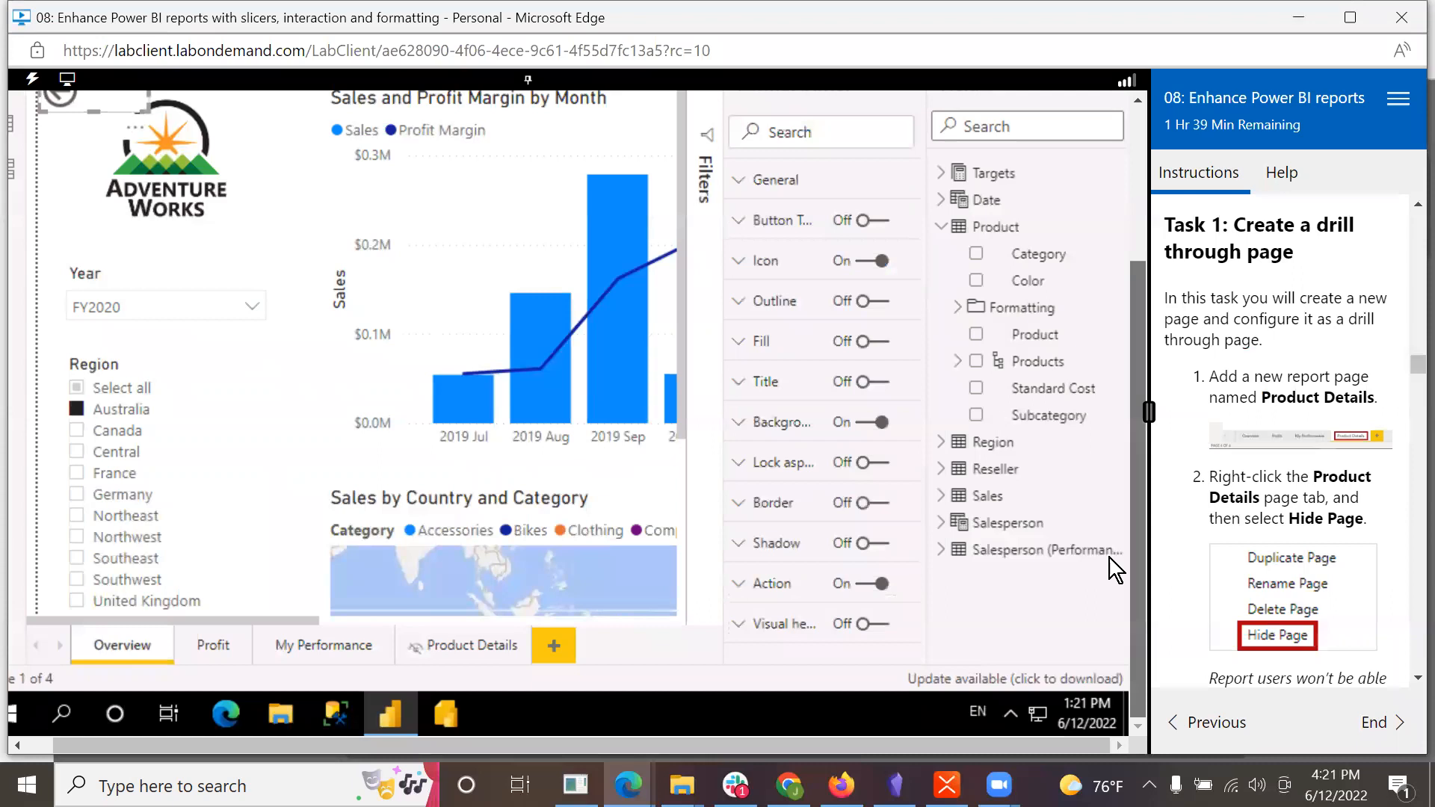
# Step: Open the Product Details page, select its back button, and look over the button's formatting options
pyautogui.click(424, 647)
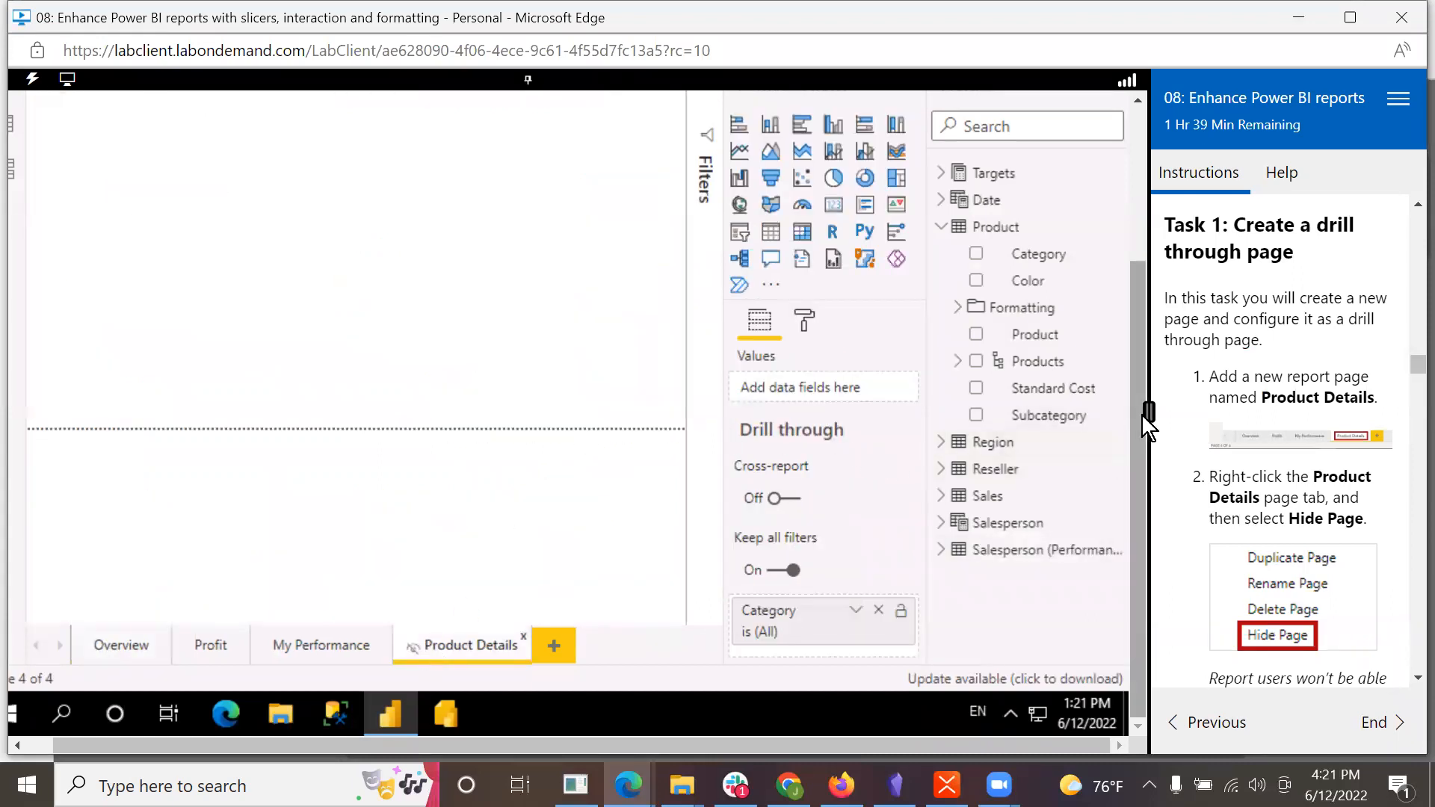
pyautogui.moveTo(1140, 367); pyautogui.dragTo(1146, 187)
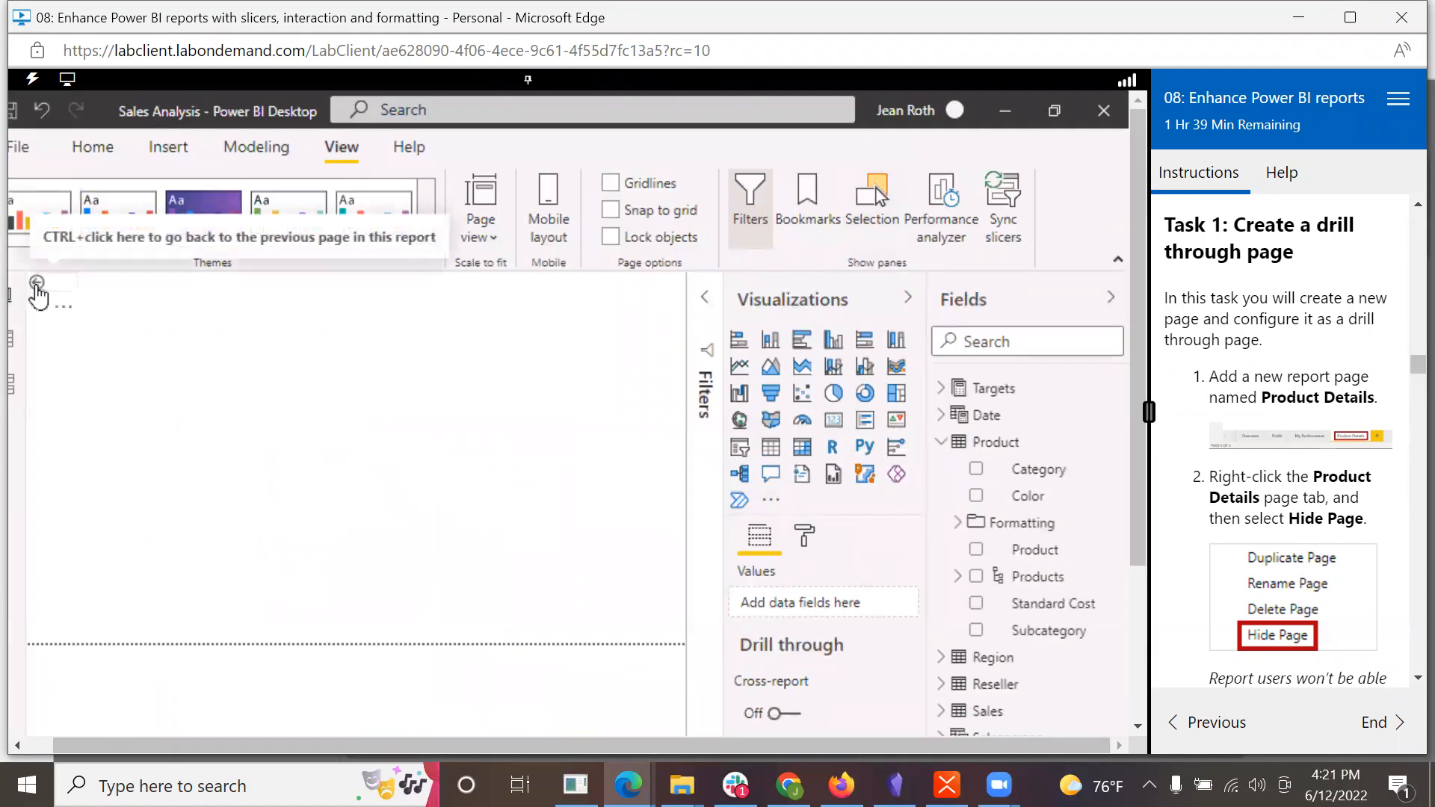
pyautogui.click(45, 290)
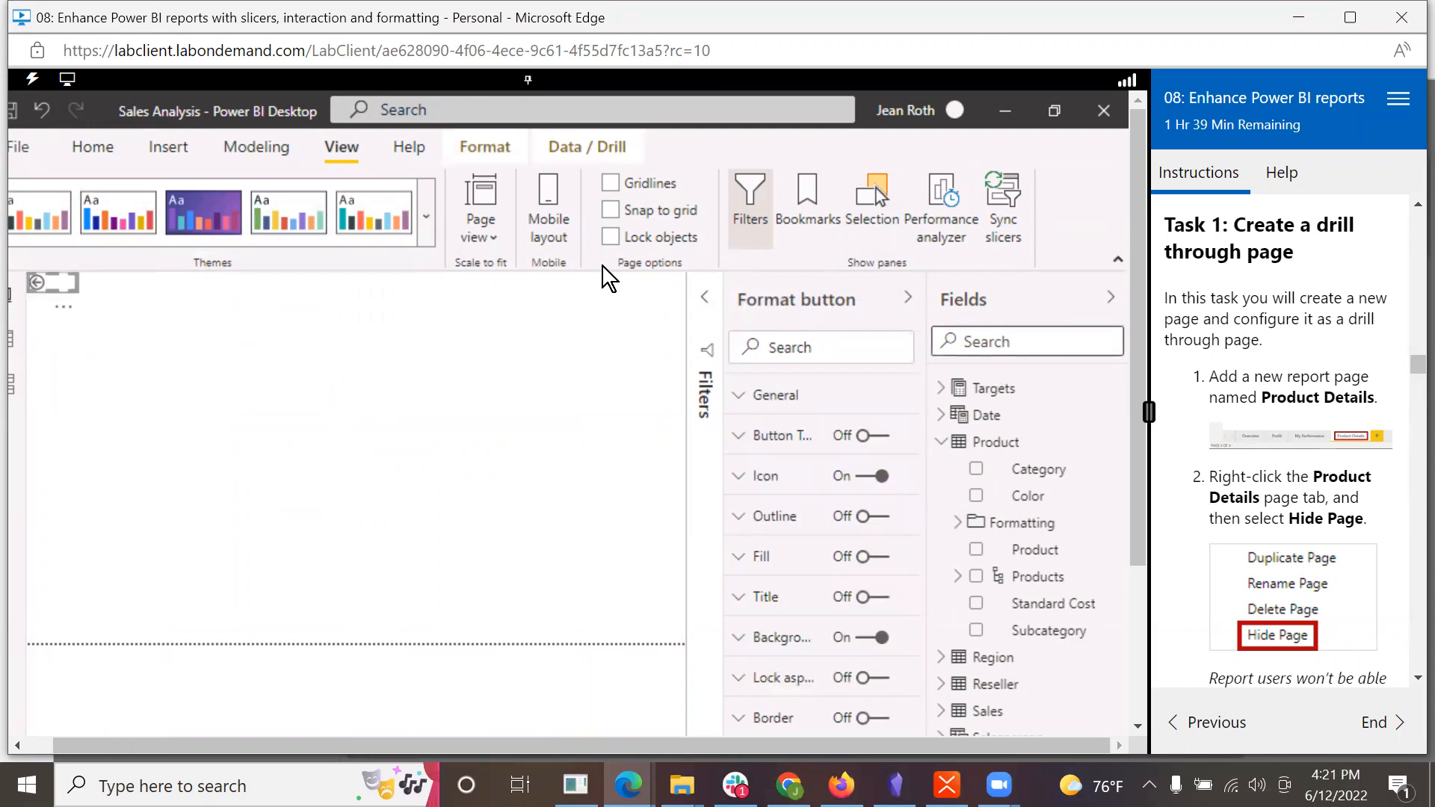
pyautogui.moveTo(1145, 316); pyautogui.dragTo(1153, 584)
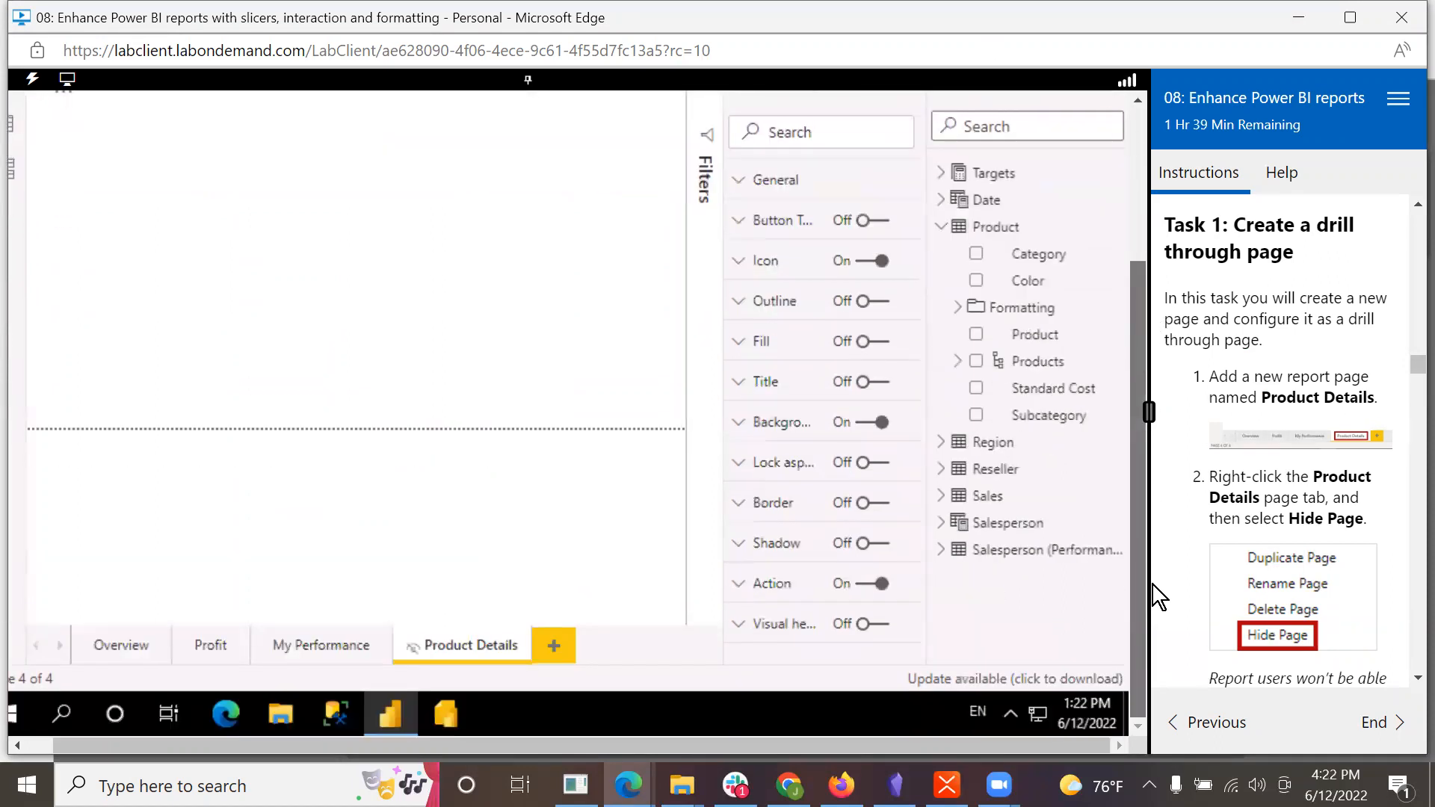
# Step: Add the Product table's Category field to drill through on the Product Details page
pyautogui.moveTo(1181, 447)
pyautogui.mouseDown()
pyautogui.moveTo(1182, 336)
pyautogui.moveTo(1178, 442)
pyautogui.mouseUp()
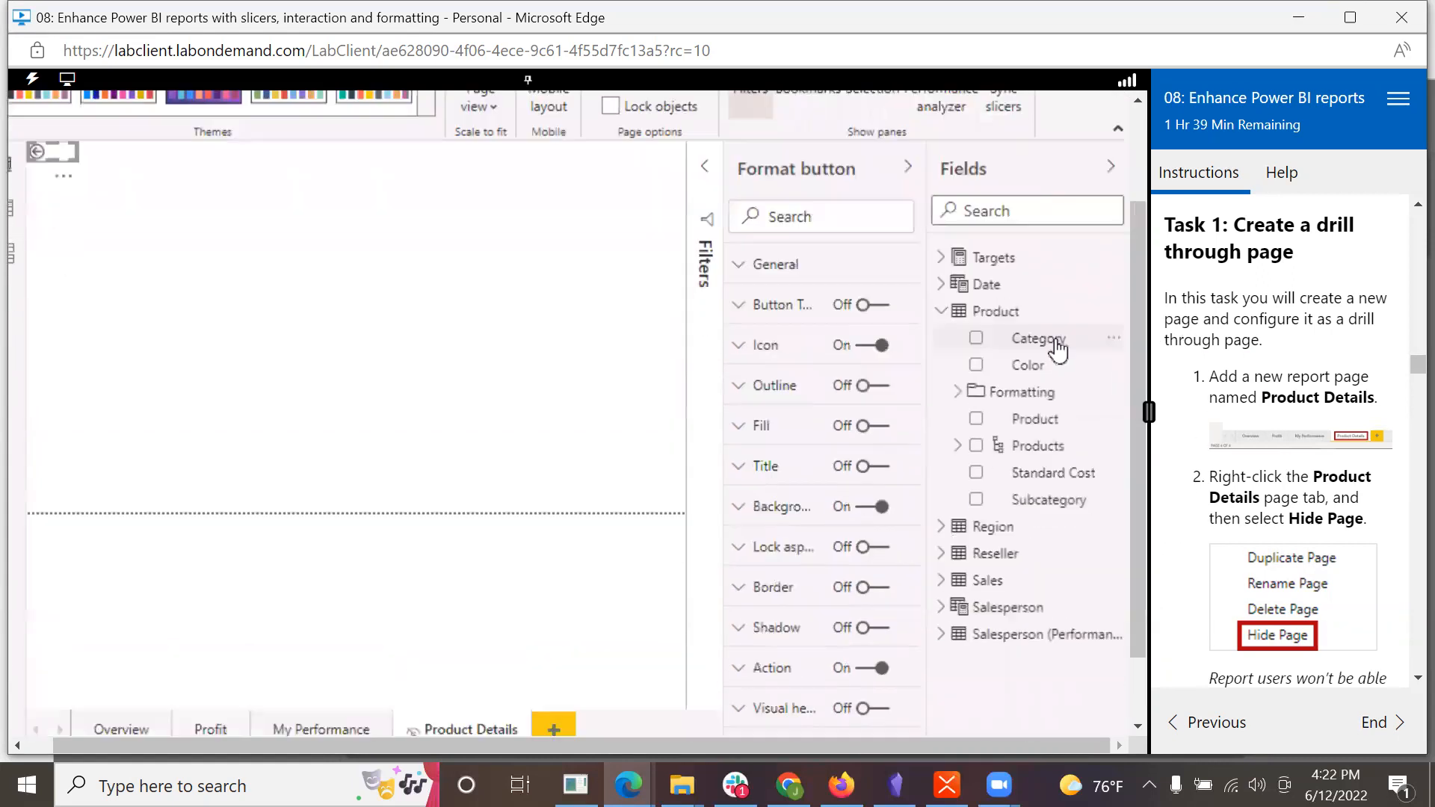
pyautogui.click(1115, 337)
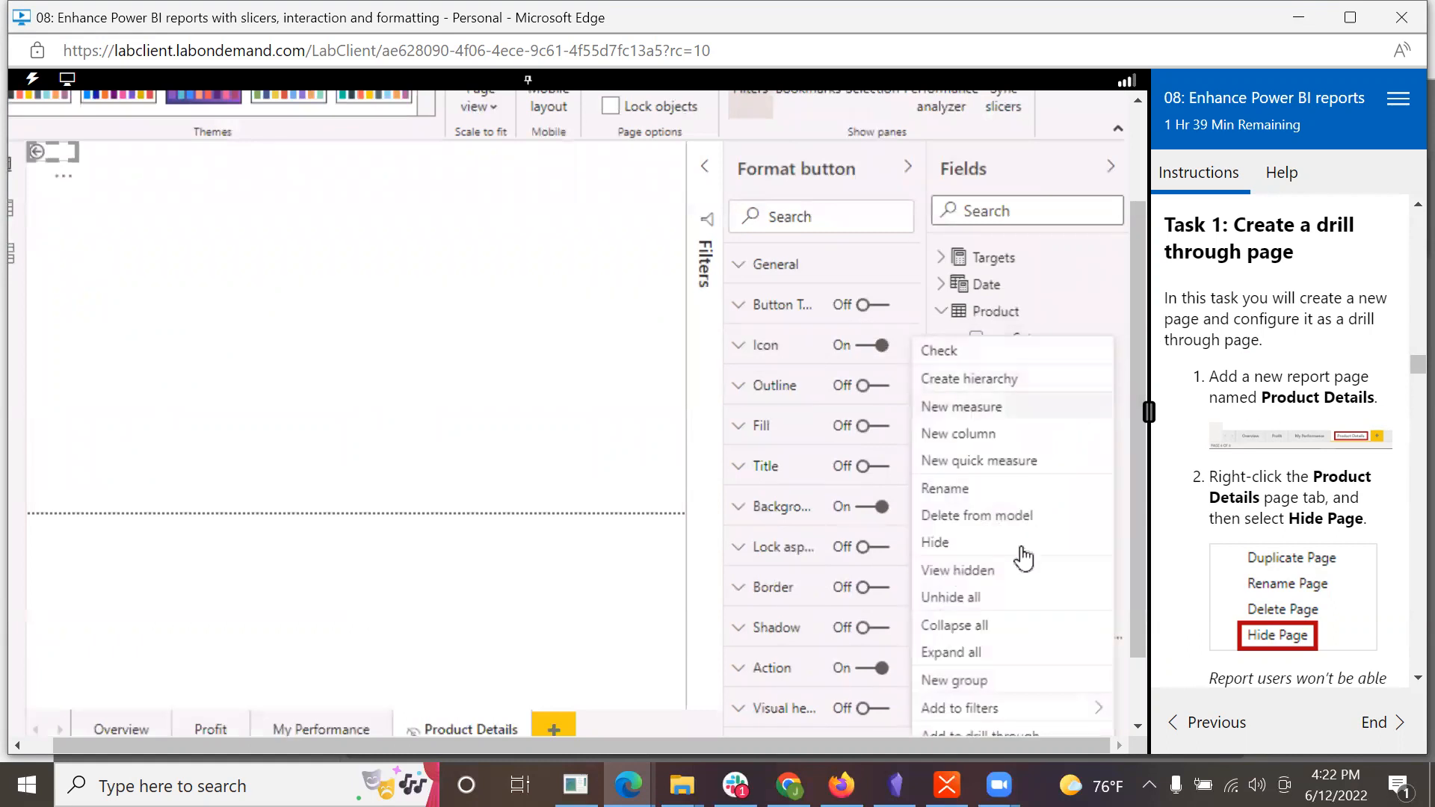
pyautogui.click(1036, 734)
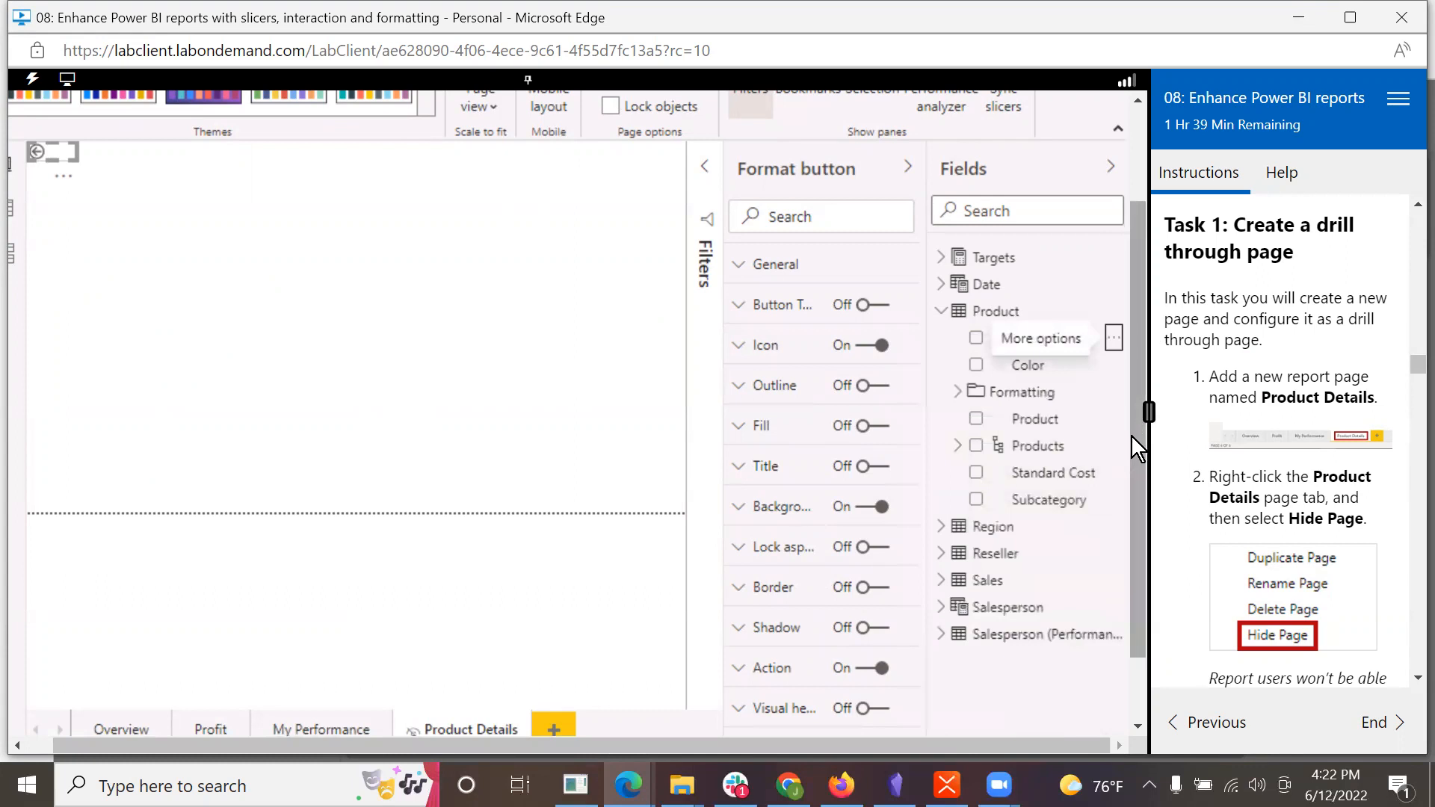
pyautogui.moveTo(1137, 465); pyautogui.dragTo(1140, 585)
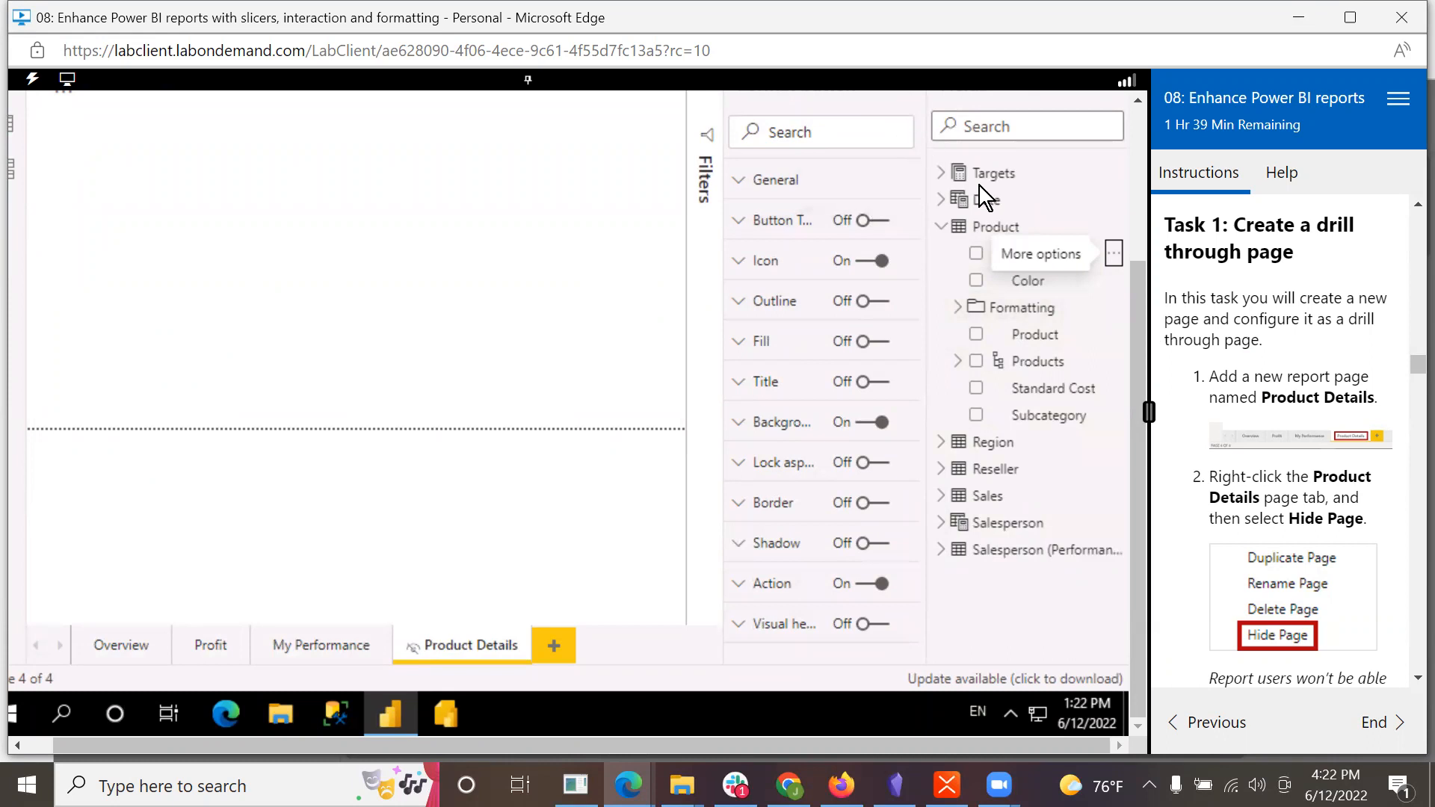
# Step: Collapse the Format button pane and expand the Filters pane to examine the filters on the Product Details page
pyautogui.moveTo(1145, 321); pyautogui.dragTo(1155, 158)
pyautogui.click(907, 299)
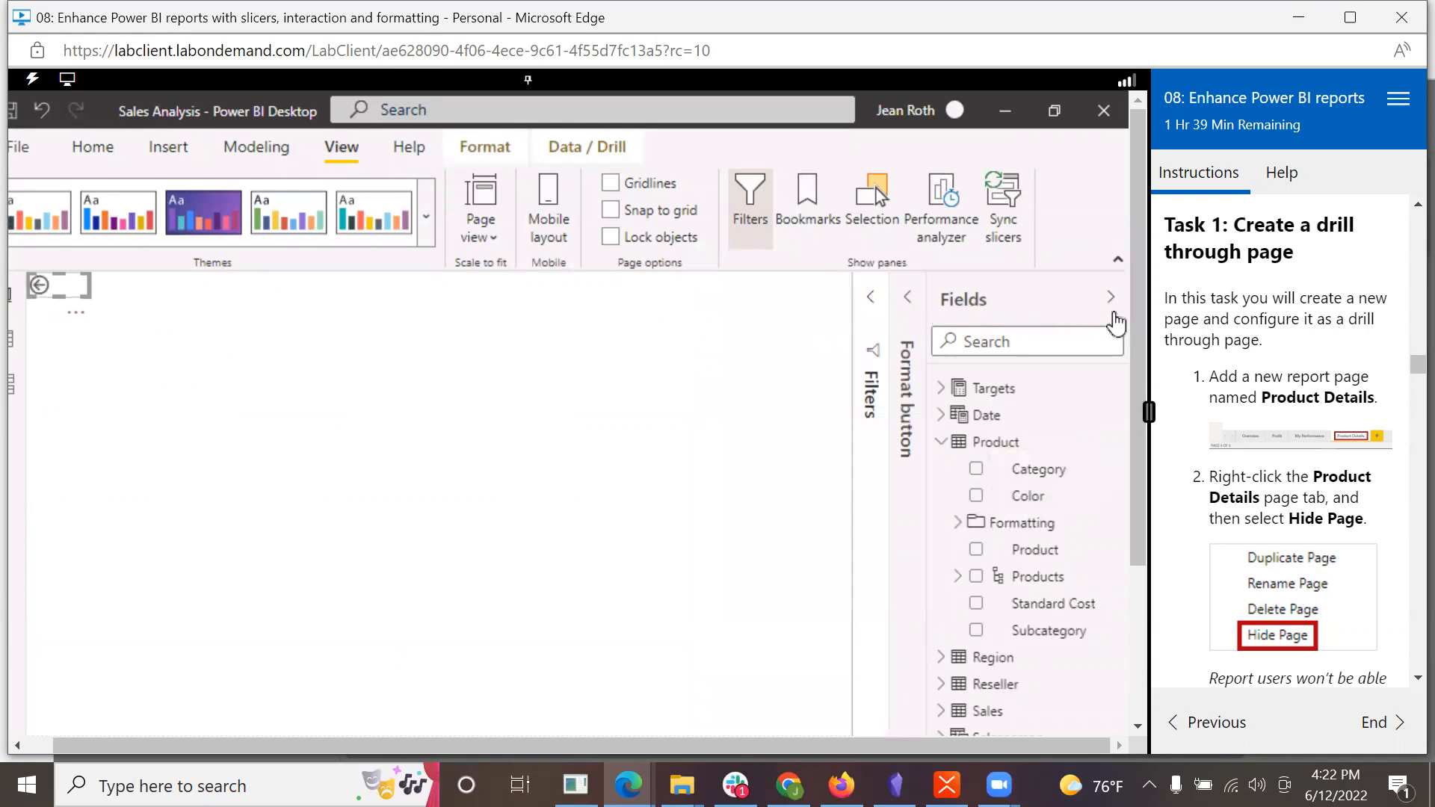
pyautogui.click(874, 302)
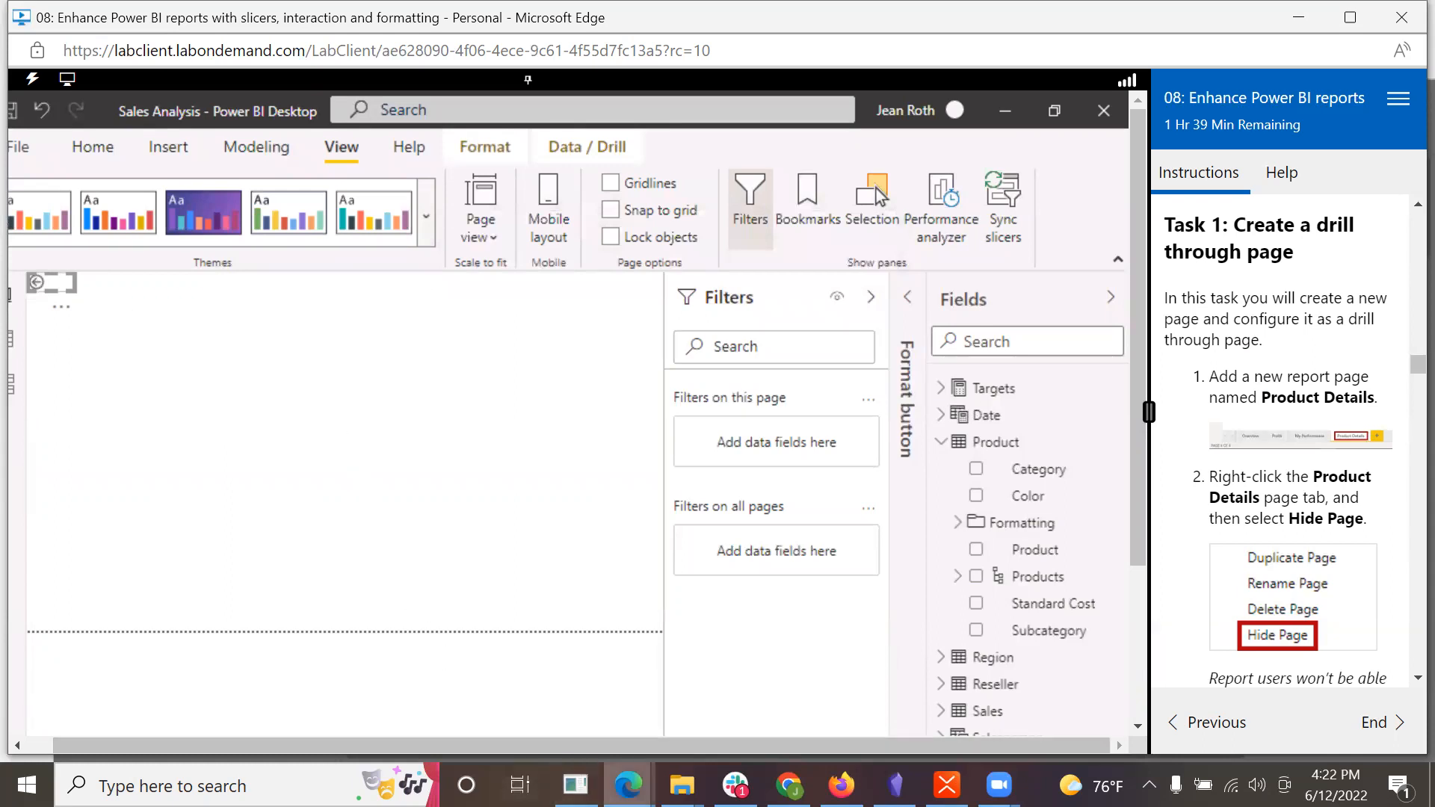
pyautogui.scroll(-3, 1137, 337)
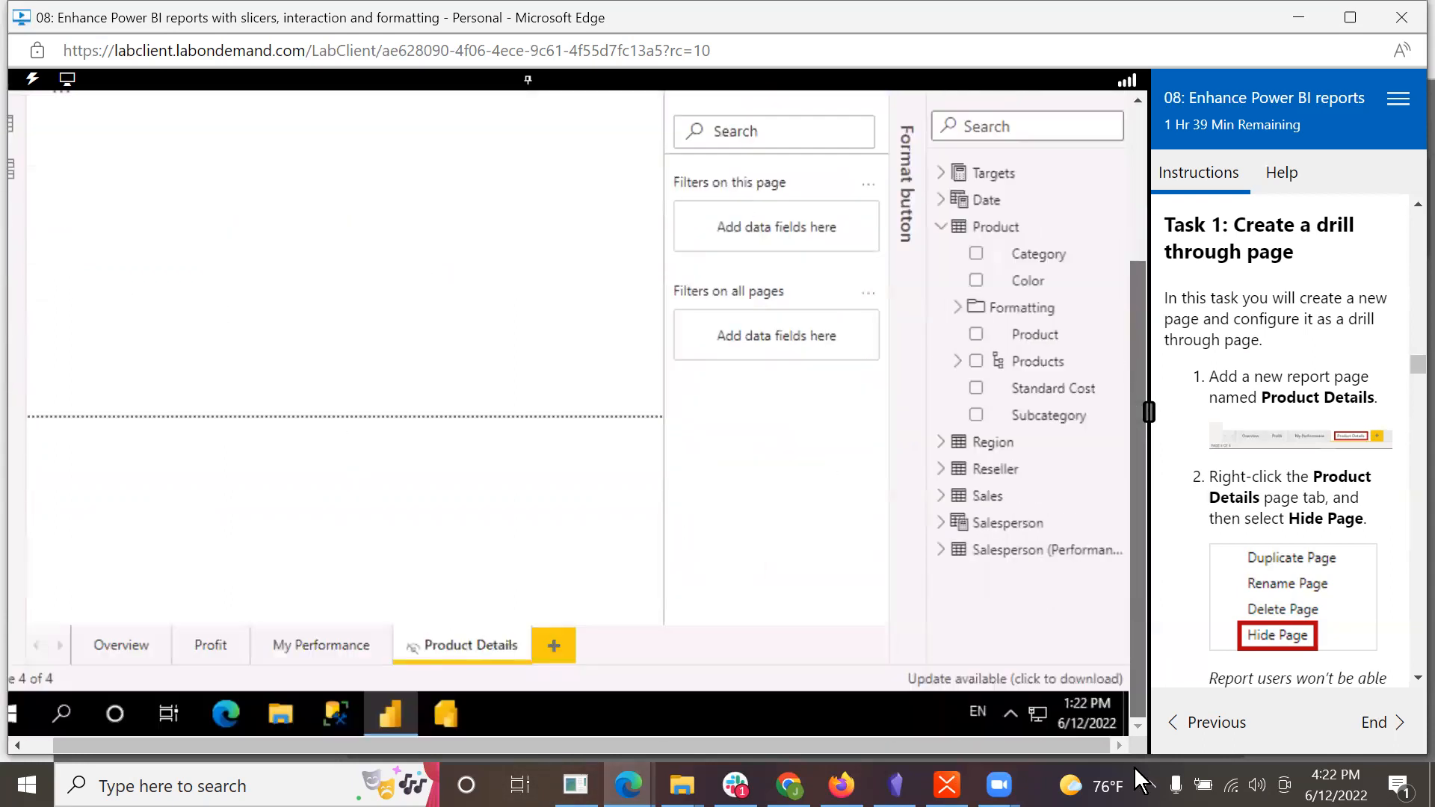
# Step: Return to the Overview page, expand the Visualizations pane, and reread the lab instructions on hiding Product Details and adding its drill-through field
pyautogui.click(133, 646)
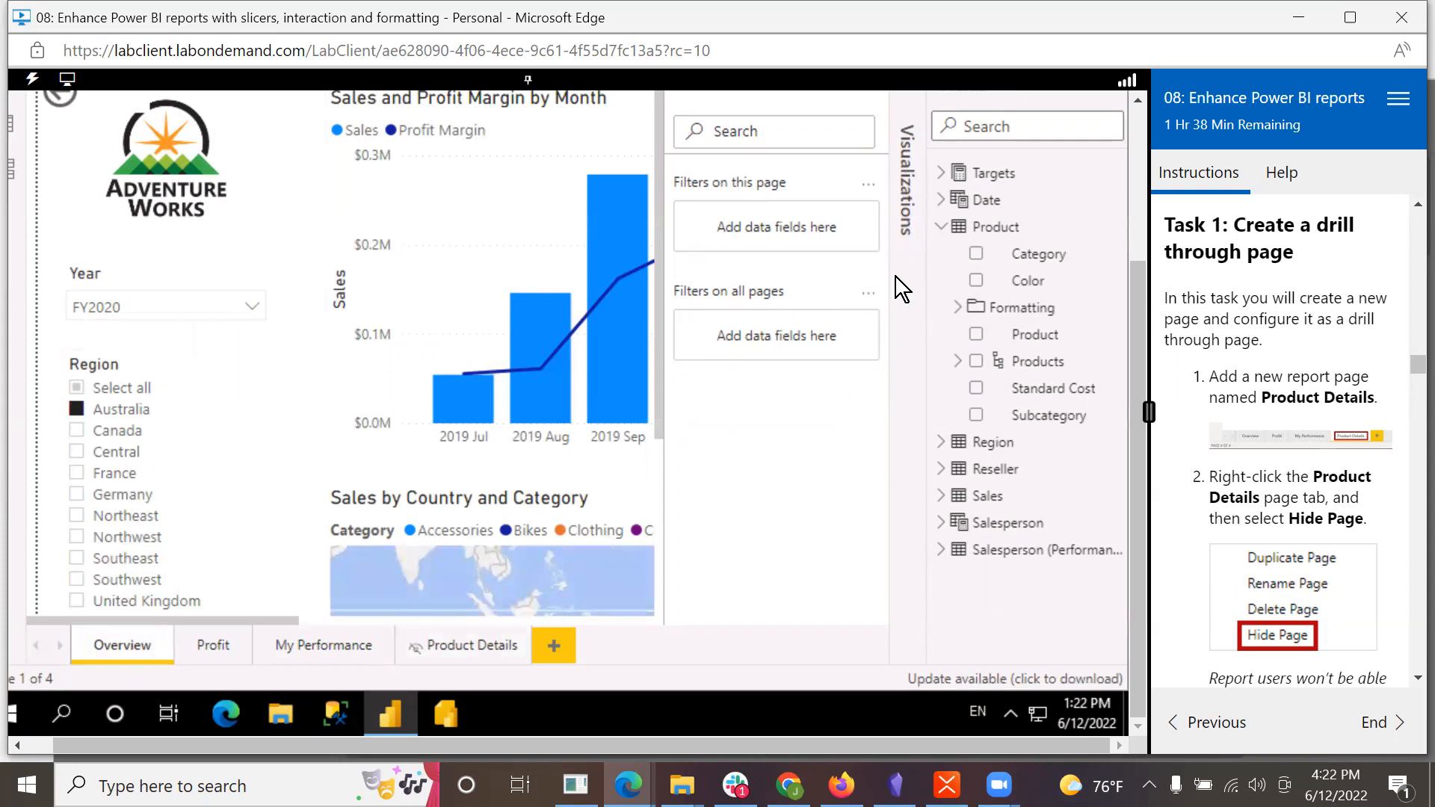
pyautogui.click(907, 228)
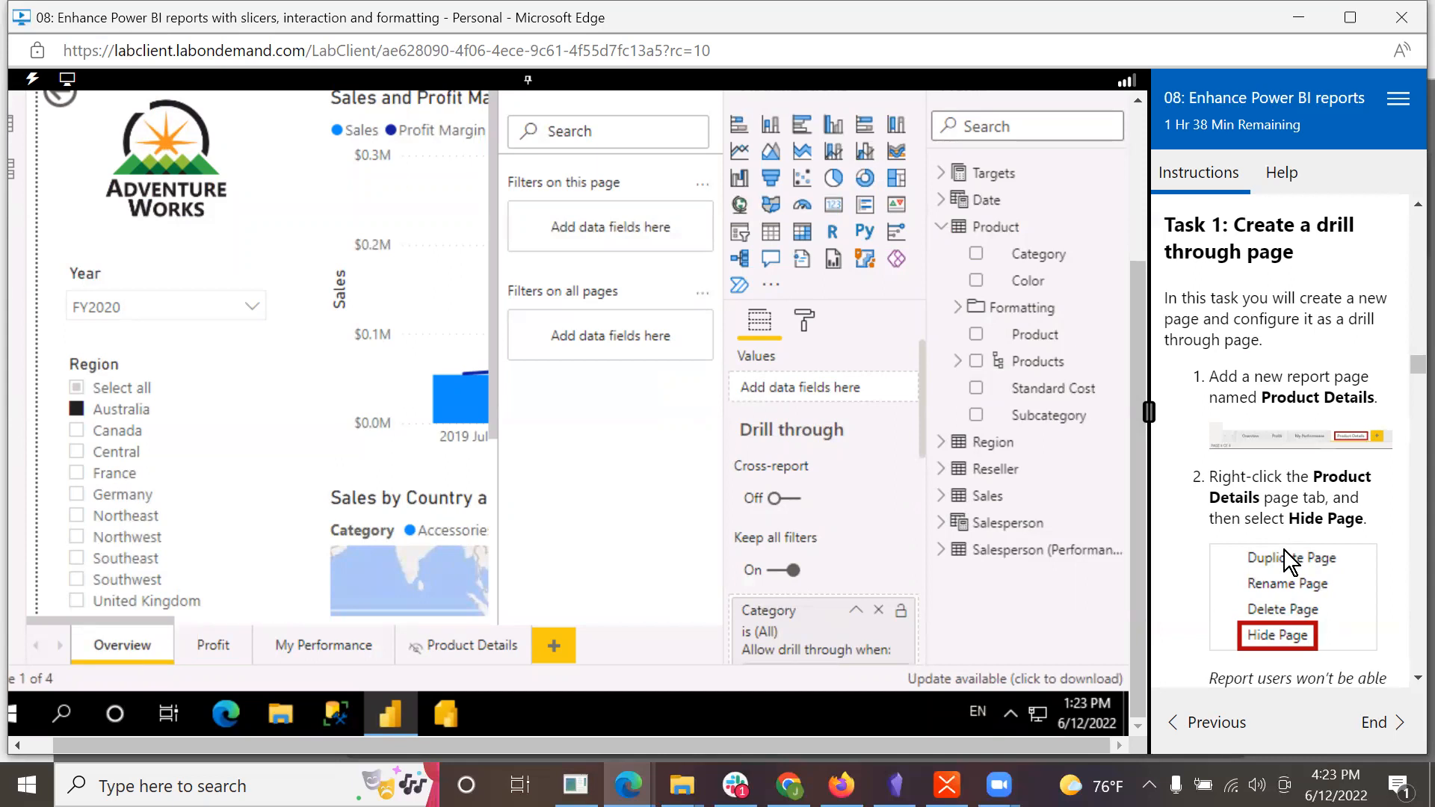
pyautogui.scroll(-8, 1284, 551)
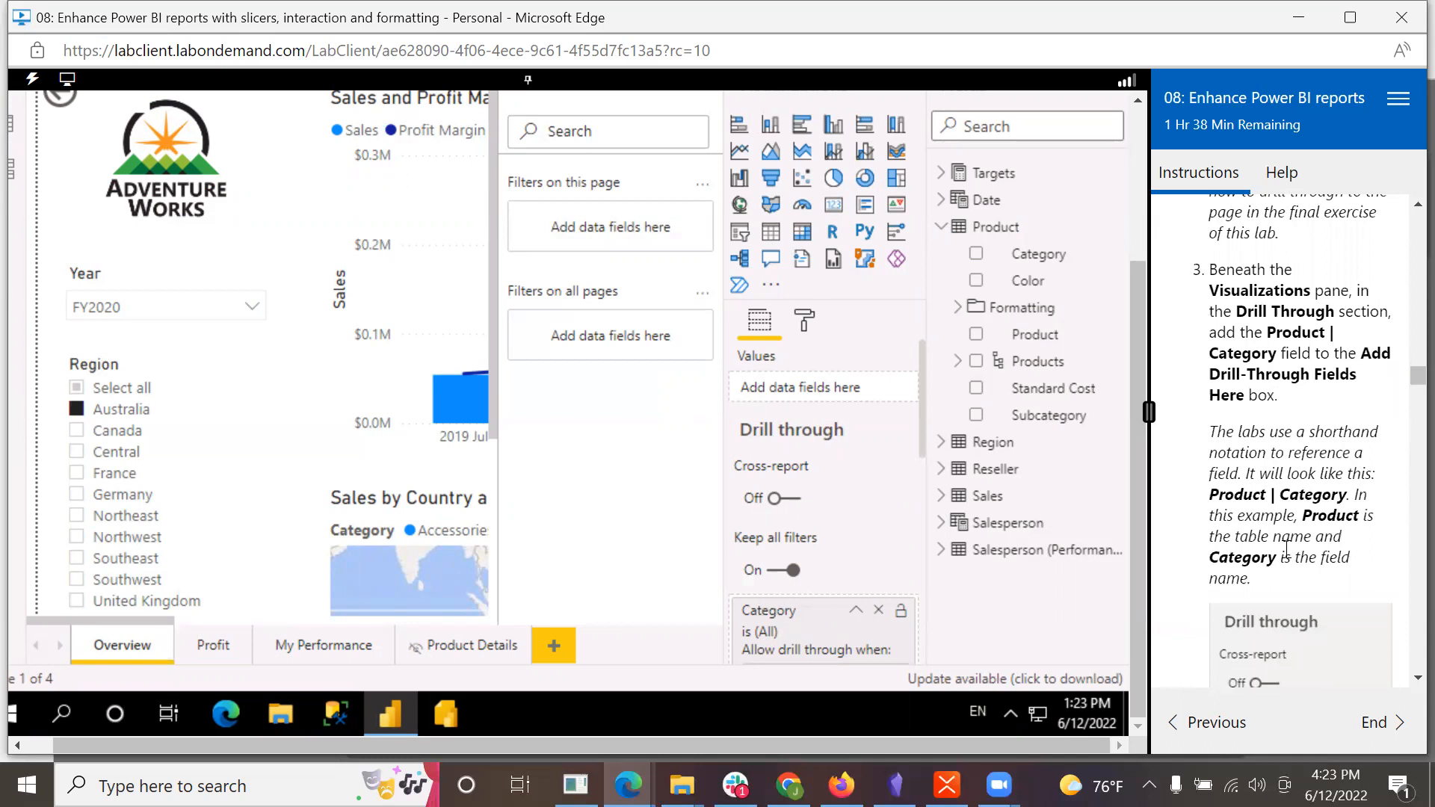
pyautogui.scroll(3, 1285, 550)
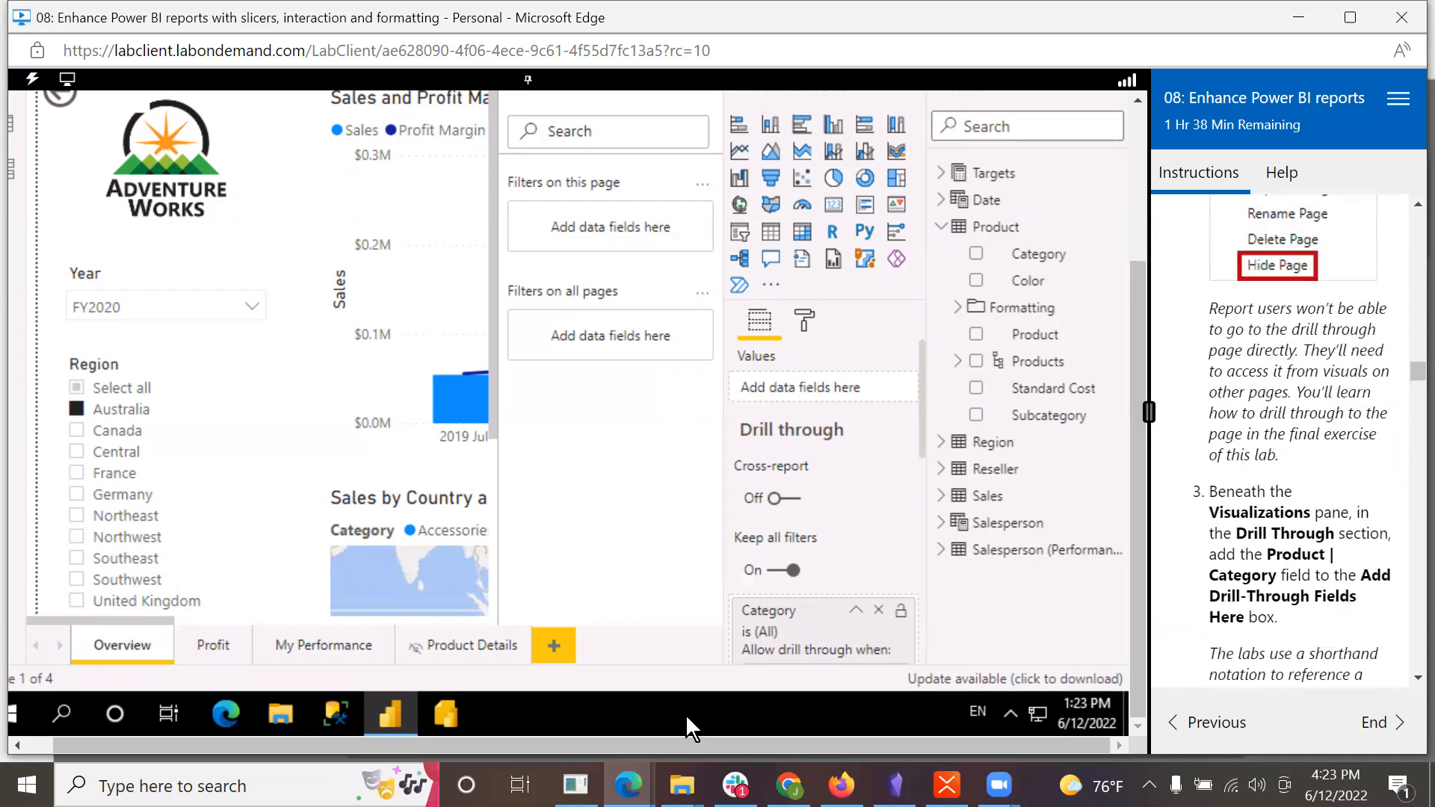
pyautogui.scroll(3, 1294, 552)
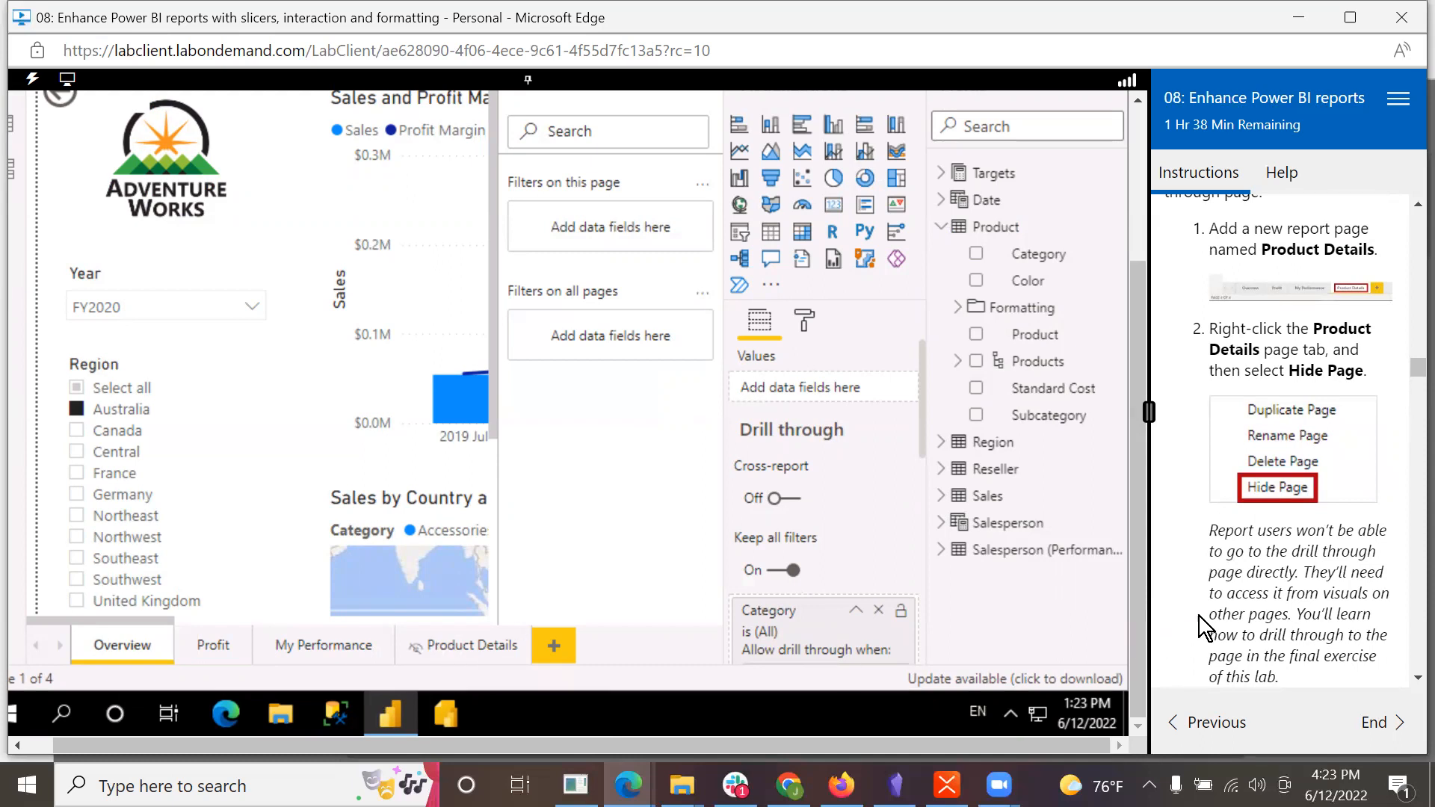
# Step: Reopen the Product Details page and remove the duplicate Category field from its drill-through fields
pyautogui.scroll(1, 1199, 616)
pyautogui.scroll(-5, 1199, 616)
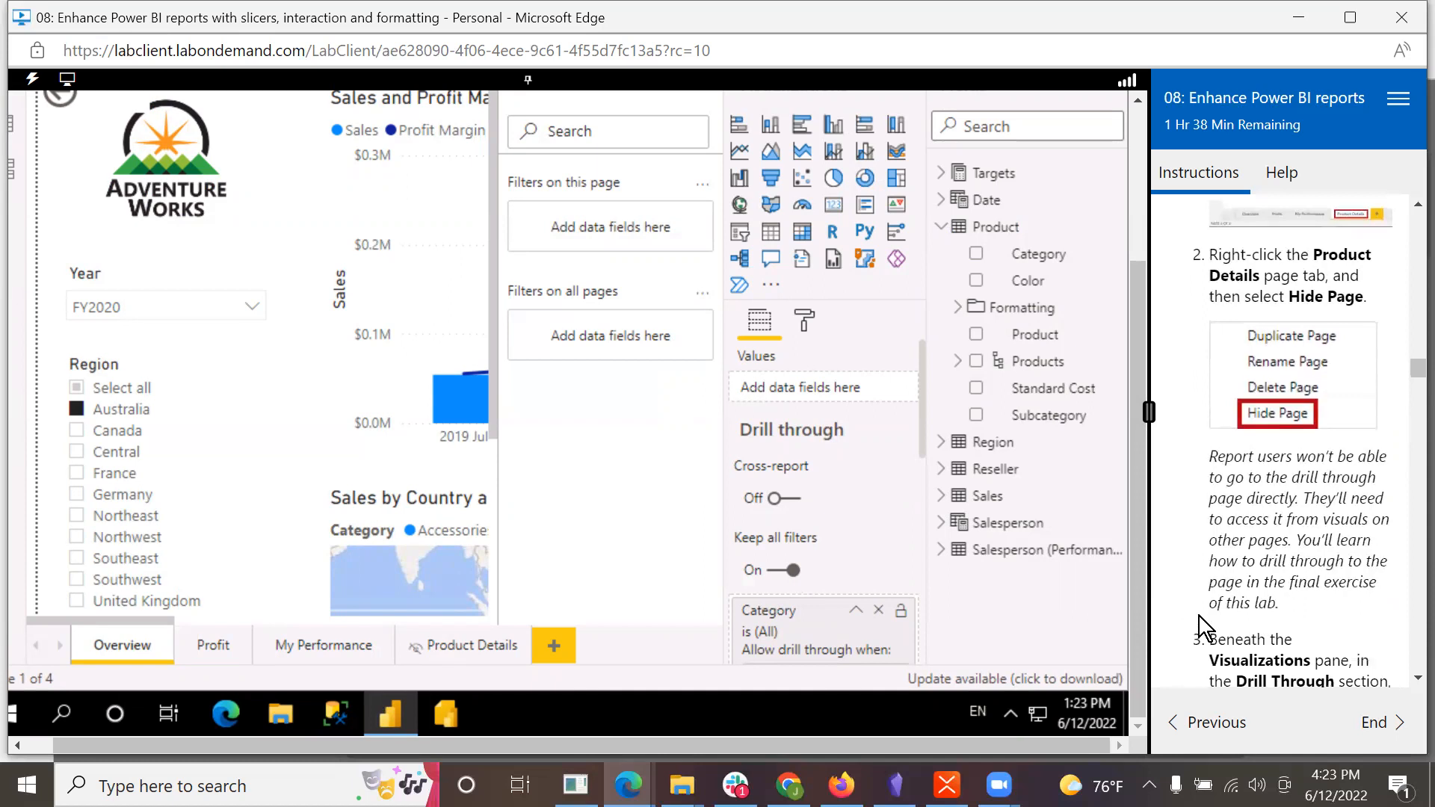
pyautogui.scroll(-2, 1203, 622)
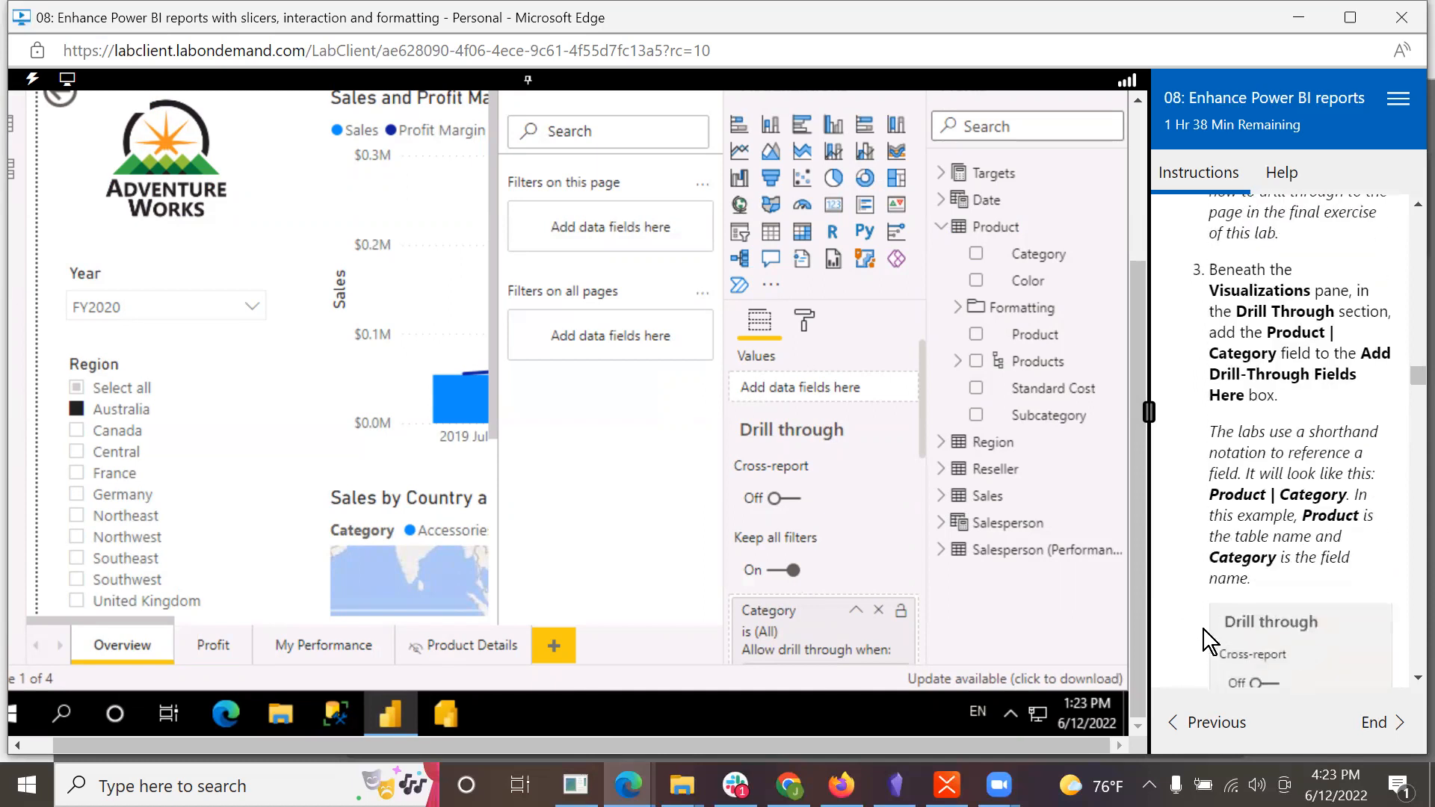
pyautogui.click(459, 632)
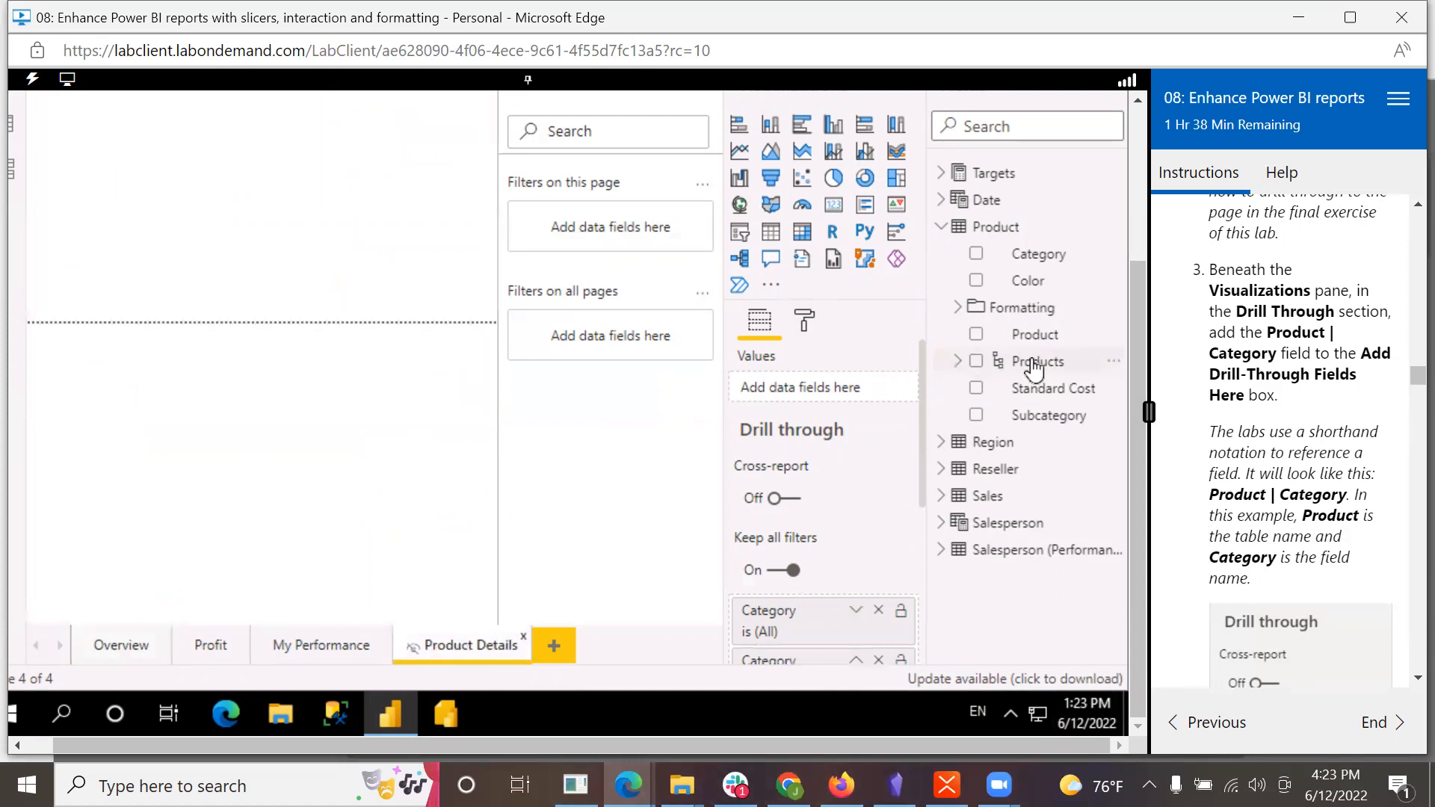
pyautogui.moveTo(1136, 370); pyautogui.dragTo(1166, 223)
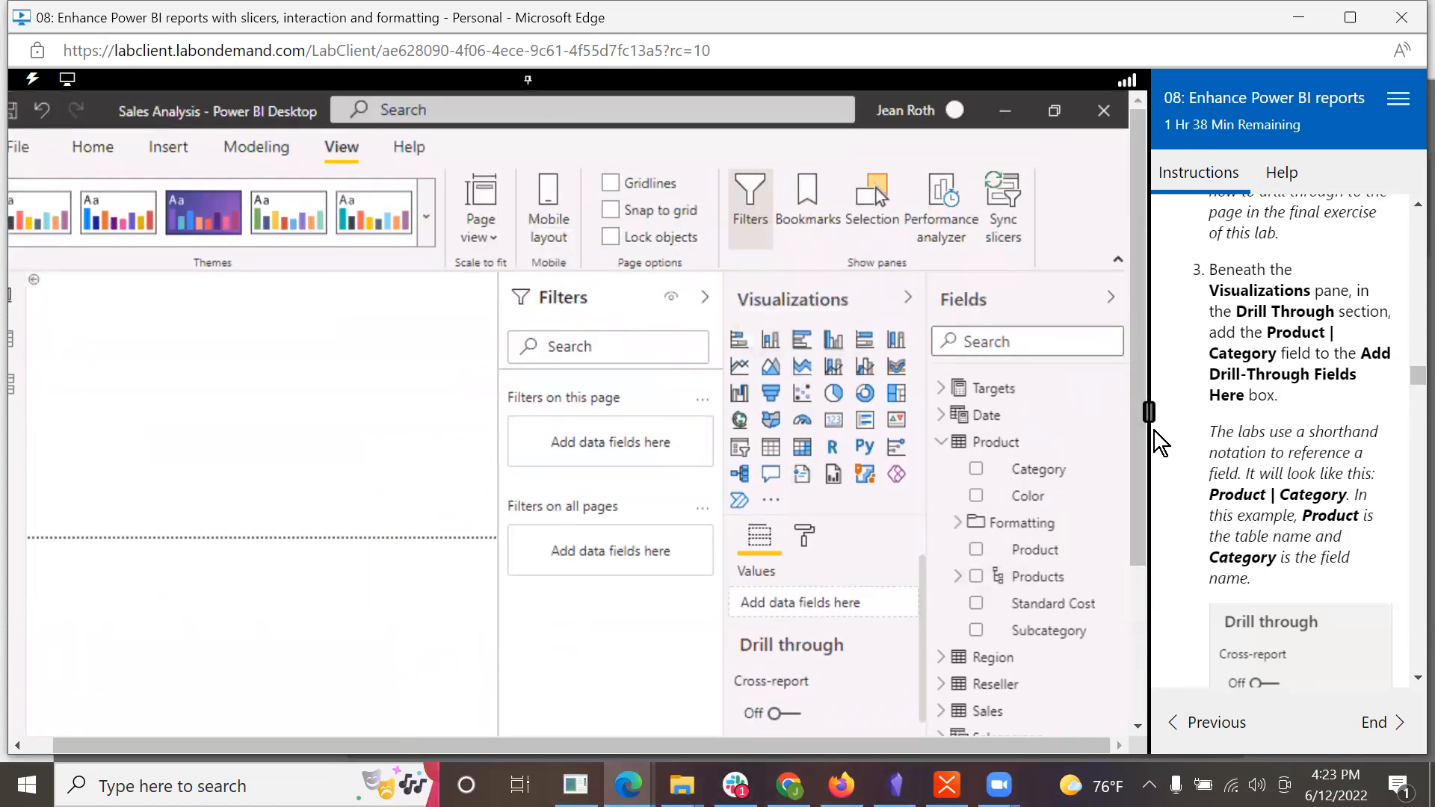
pyautogui.moveTo(1139, 422); pyautogui.dragTo(1151, 729)
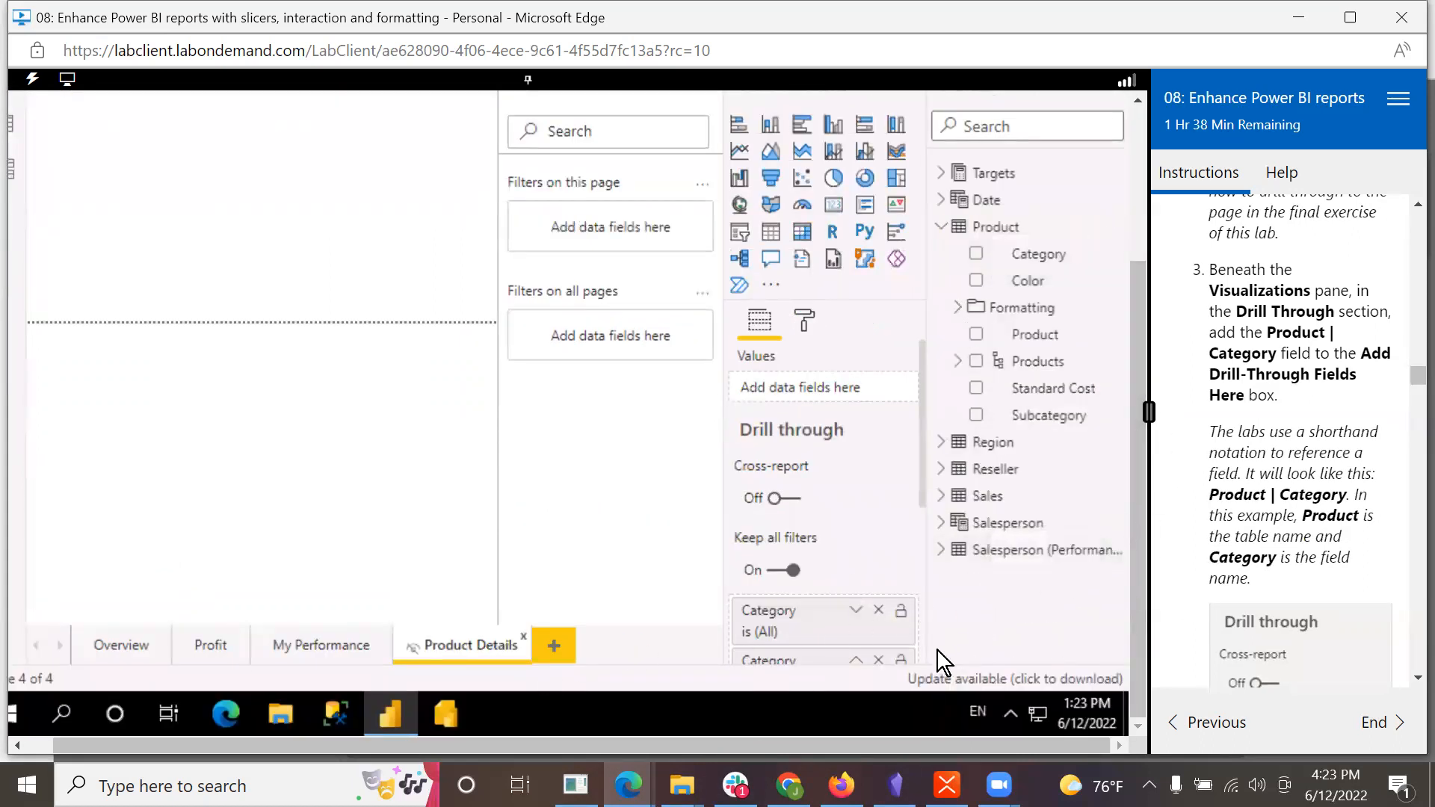
pyautogui.click(878, 661)
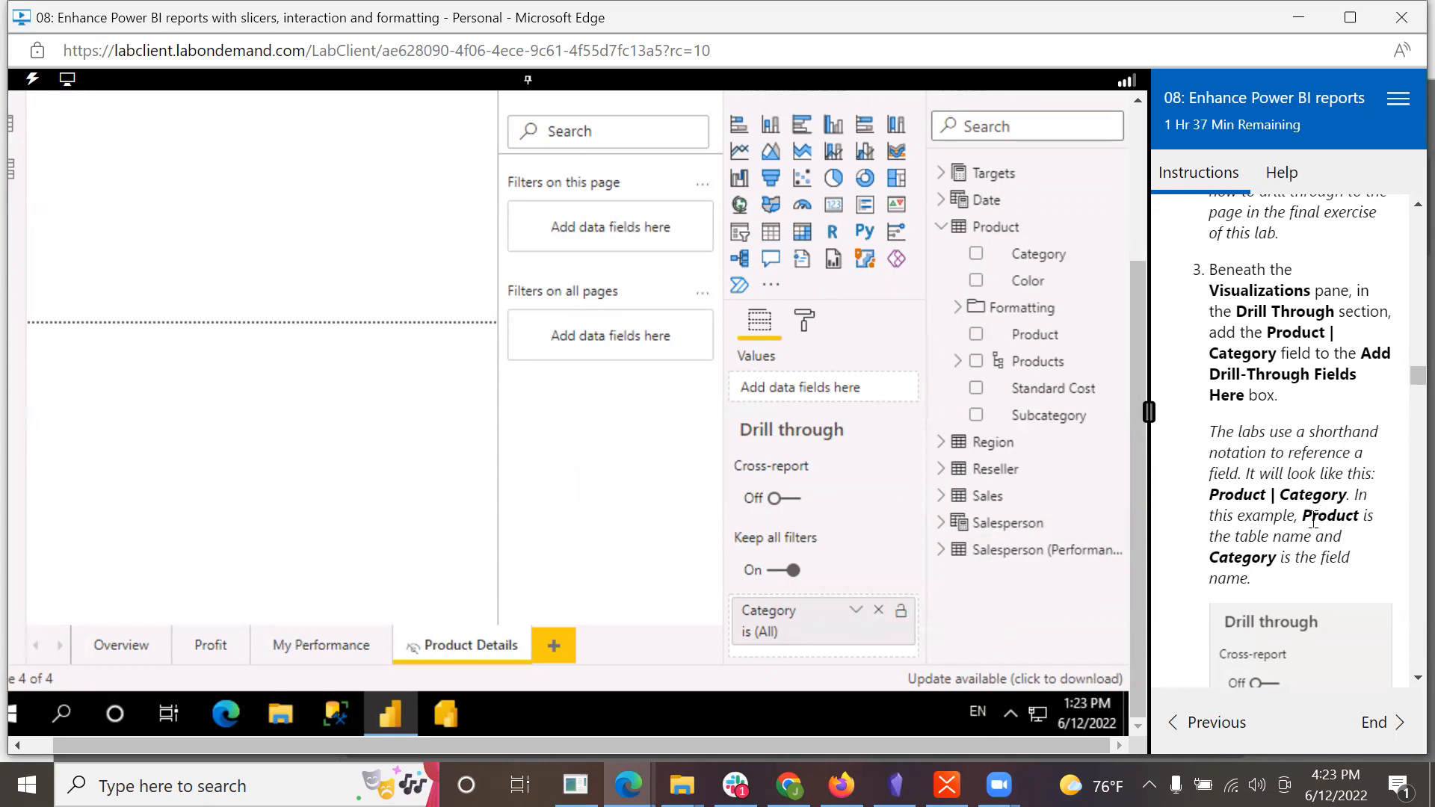
# Step: Expand the Category drill-through filter card and read the lab instructions on testing it with Bikes and on the arrow button
pyautogui.scroll(-5, 1313, 517)
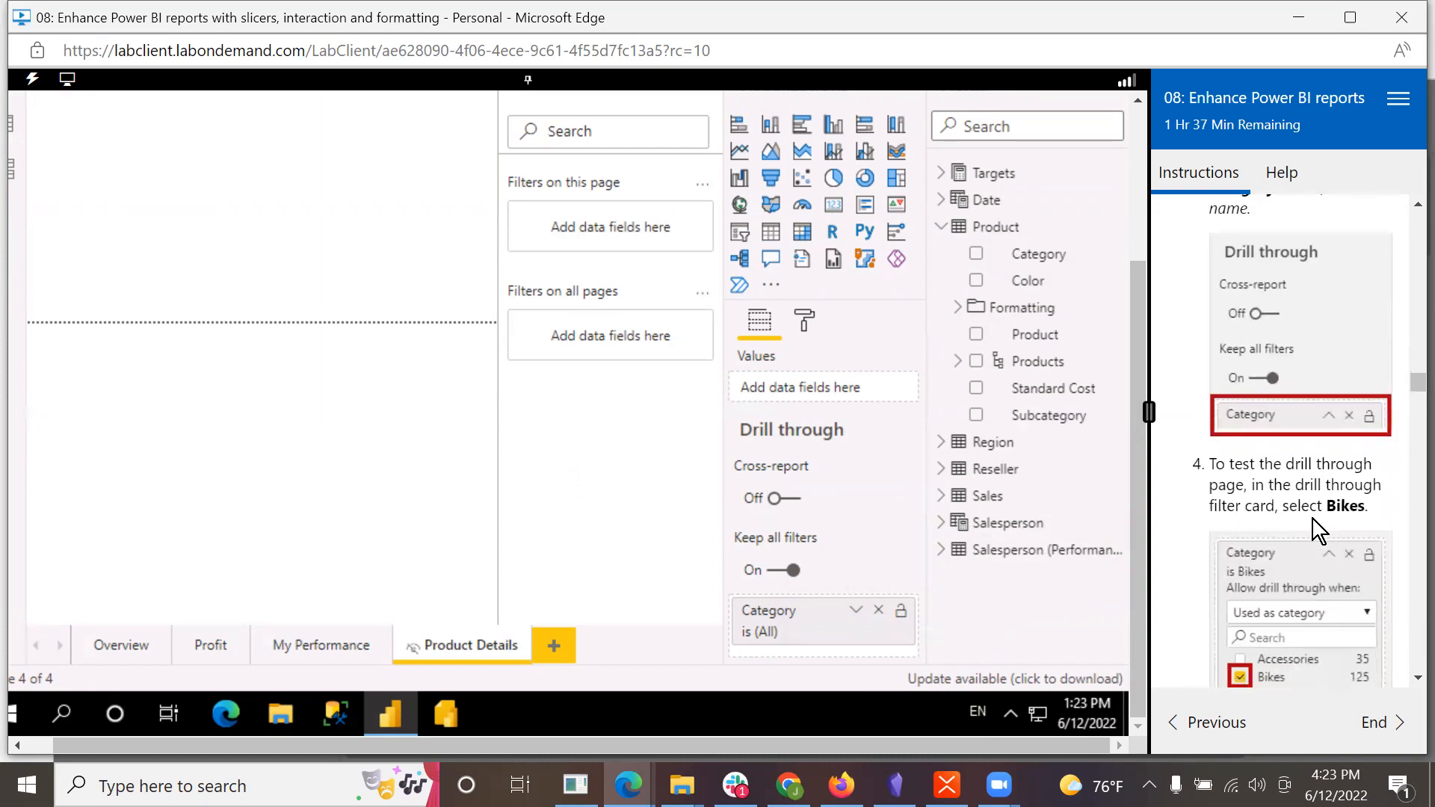
pyautogui.scroll(-2, 1271, 549)
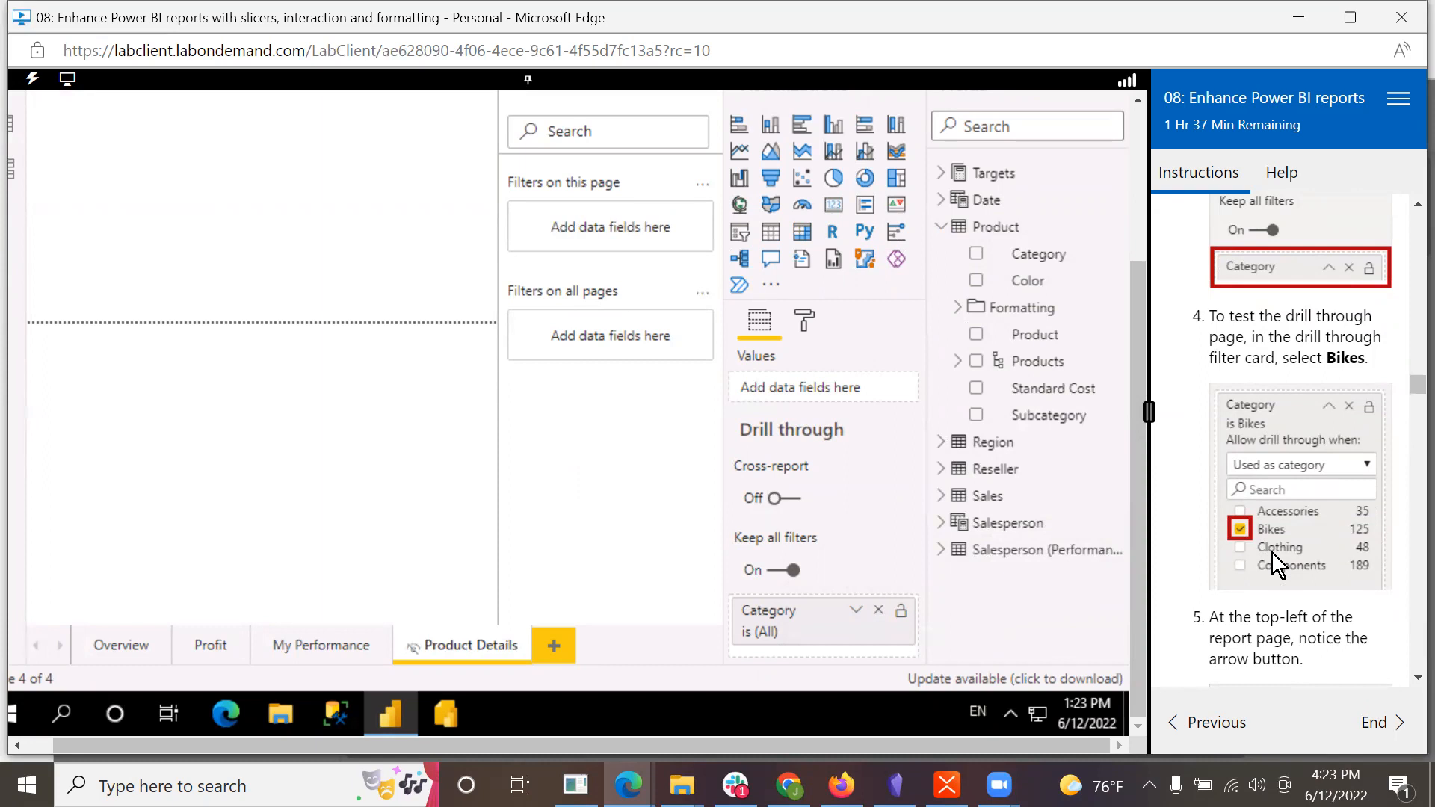
pyautogui.click(856, 611)
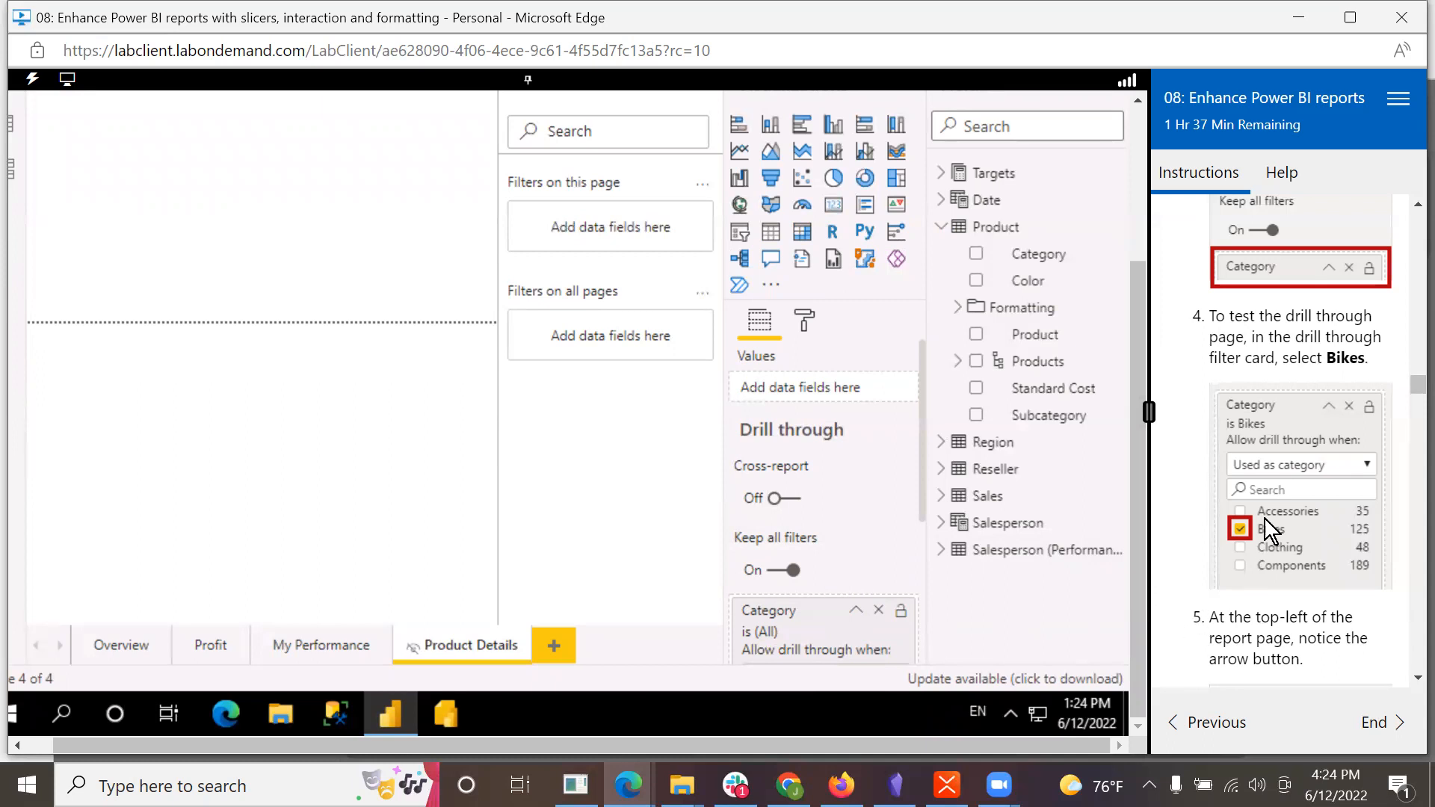
pyautogui.scroll(2, 1291, 471)
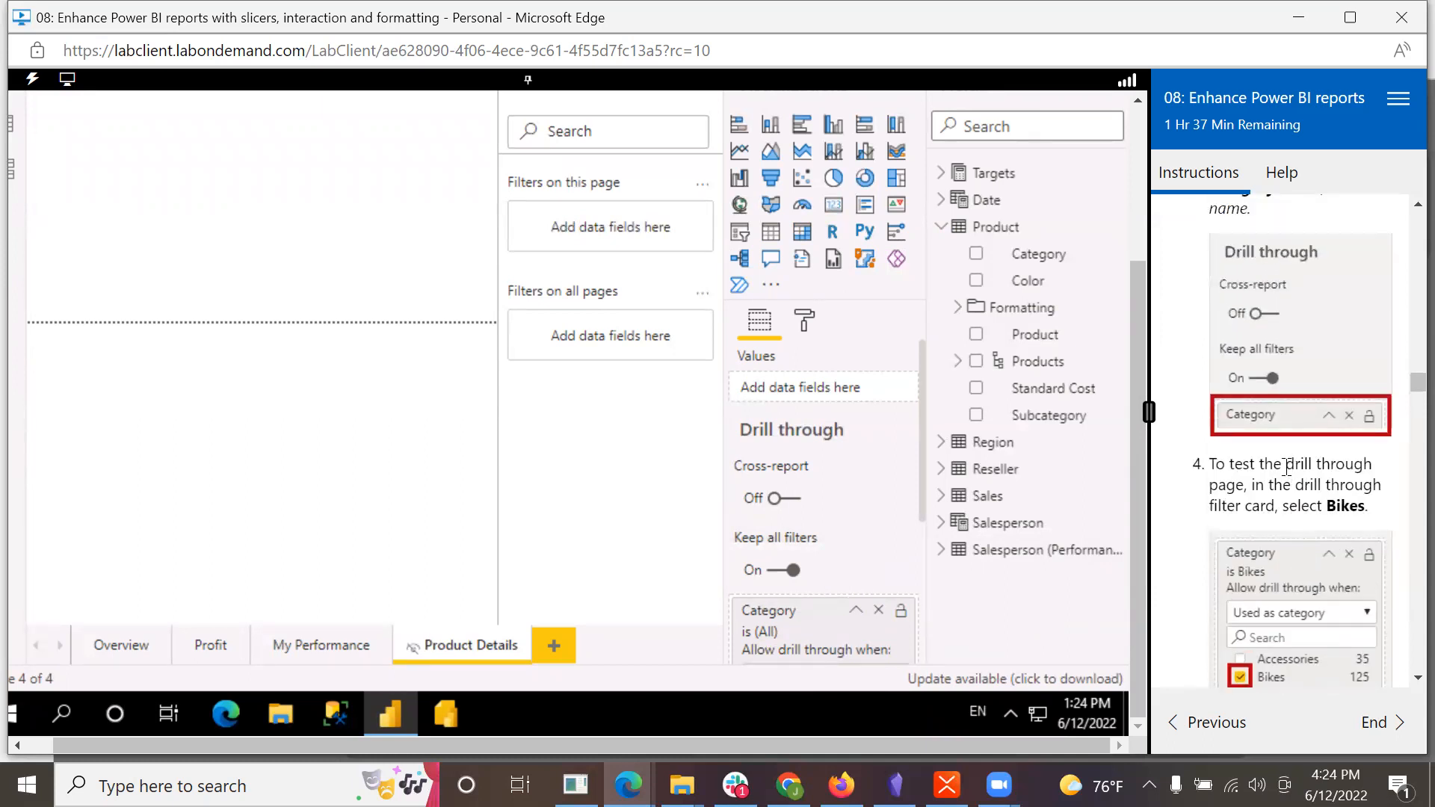
pyautogui.scroll(-1, 1286, 466)
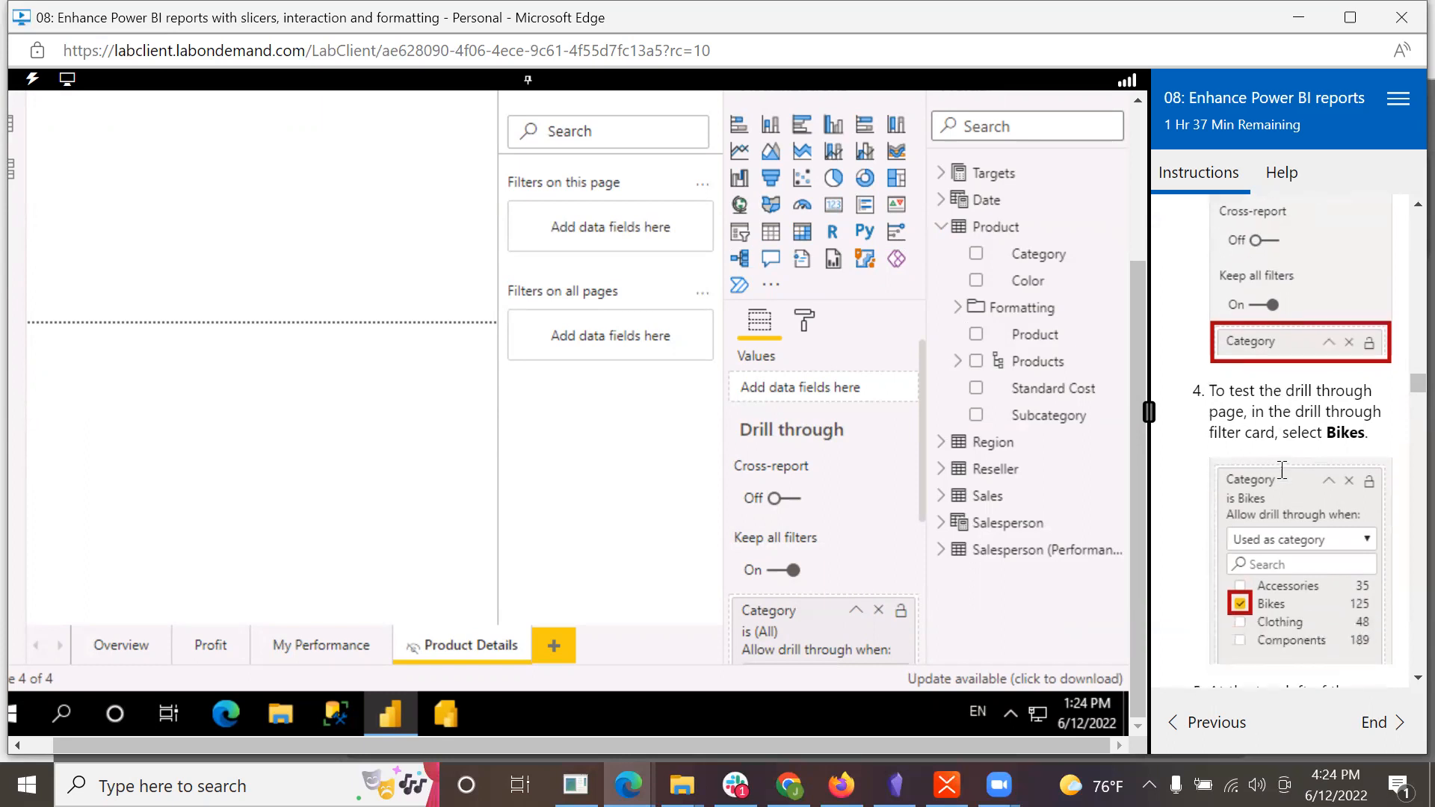
pyautogui.scroll(-2, 1281, 469)
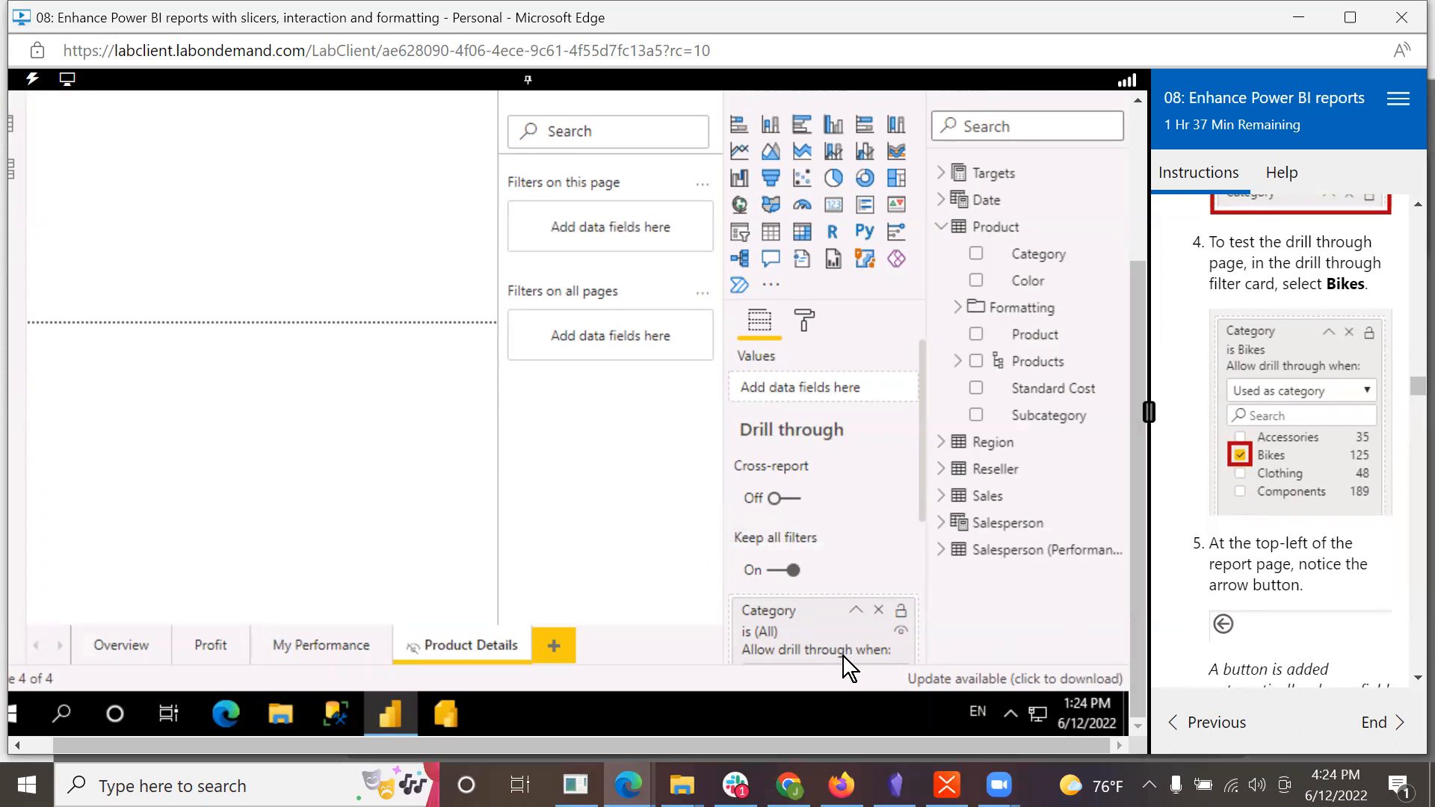
pyautogui.scroll(-3, 1352, 579)
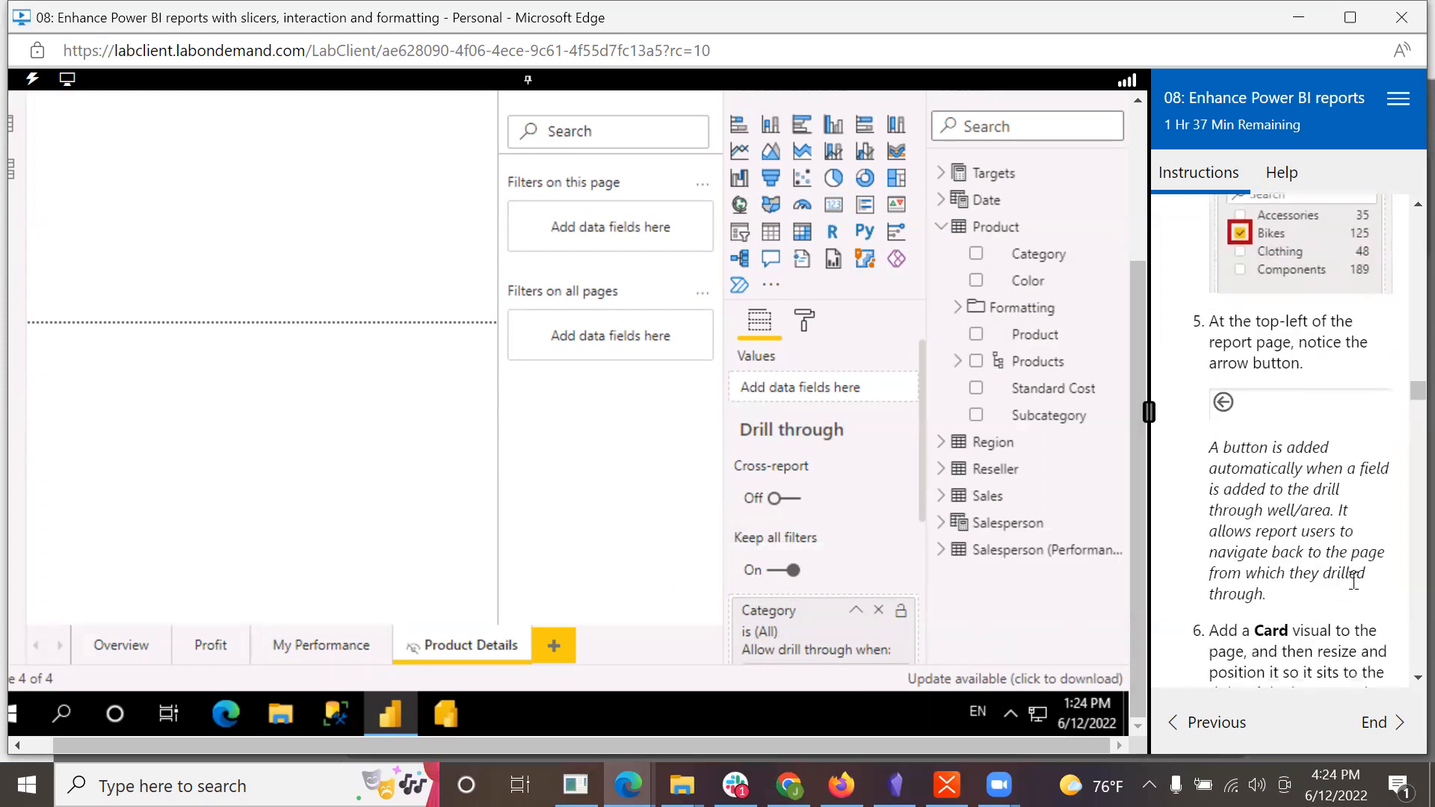
pyautogui.scroll(-2, 1353, 580)
pyautogui.scroll(4, 1351, 580)
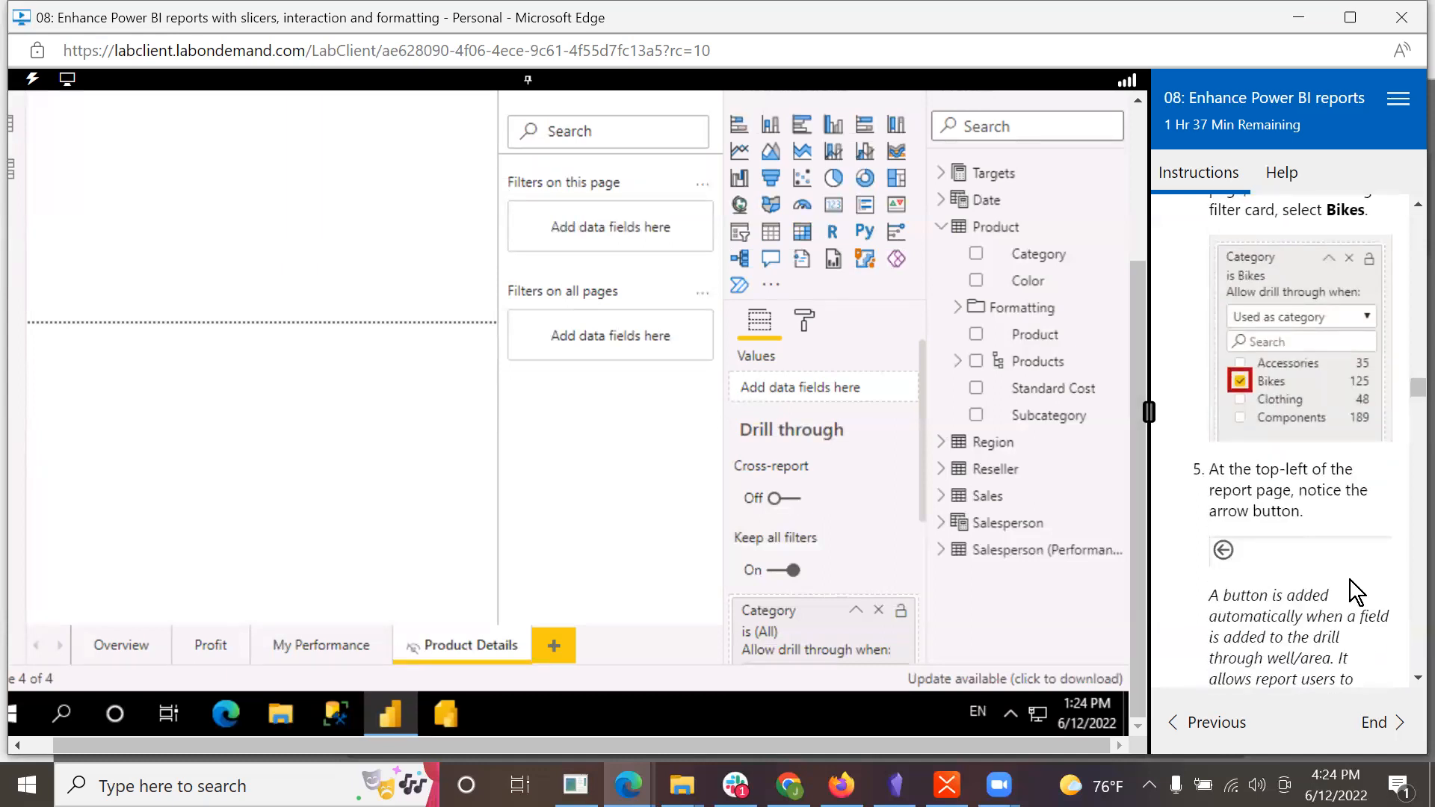
# Step: Check the Category field's filter and drill-through options, and read the lab instructions on adding and positioning a Card visual
pyautogui.rightClick(1031, 262)
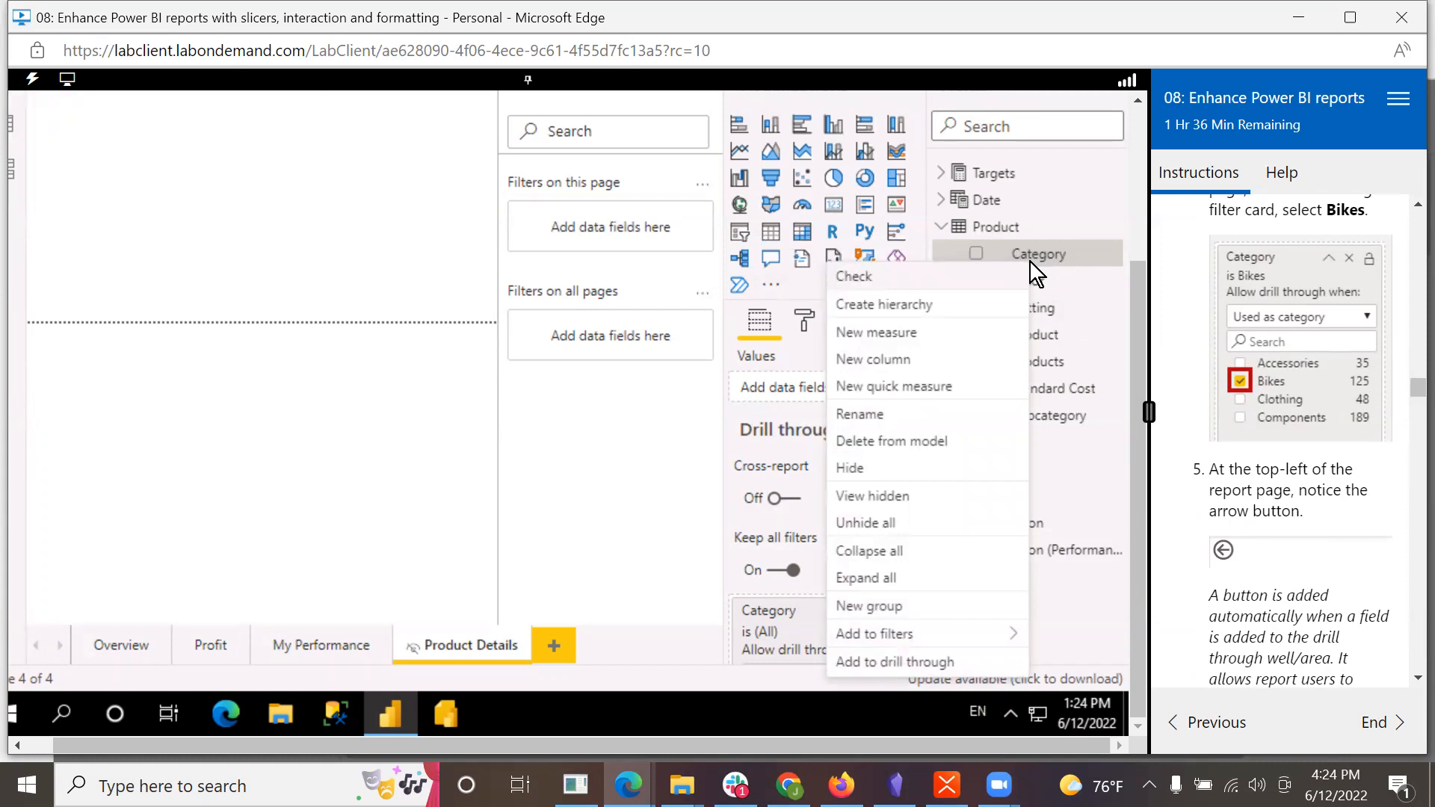
pyautogui.moveTo(984, 644)
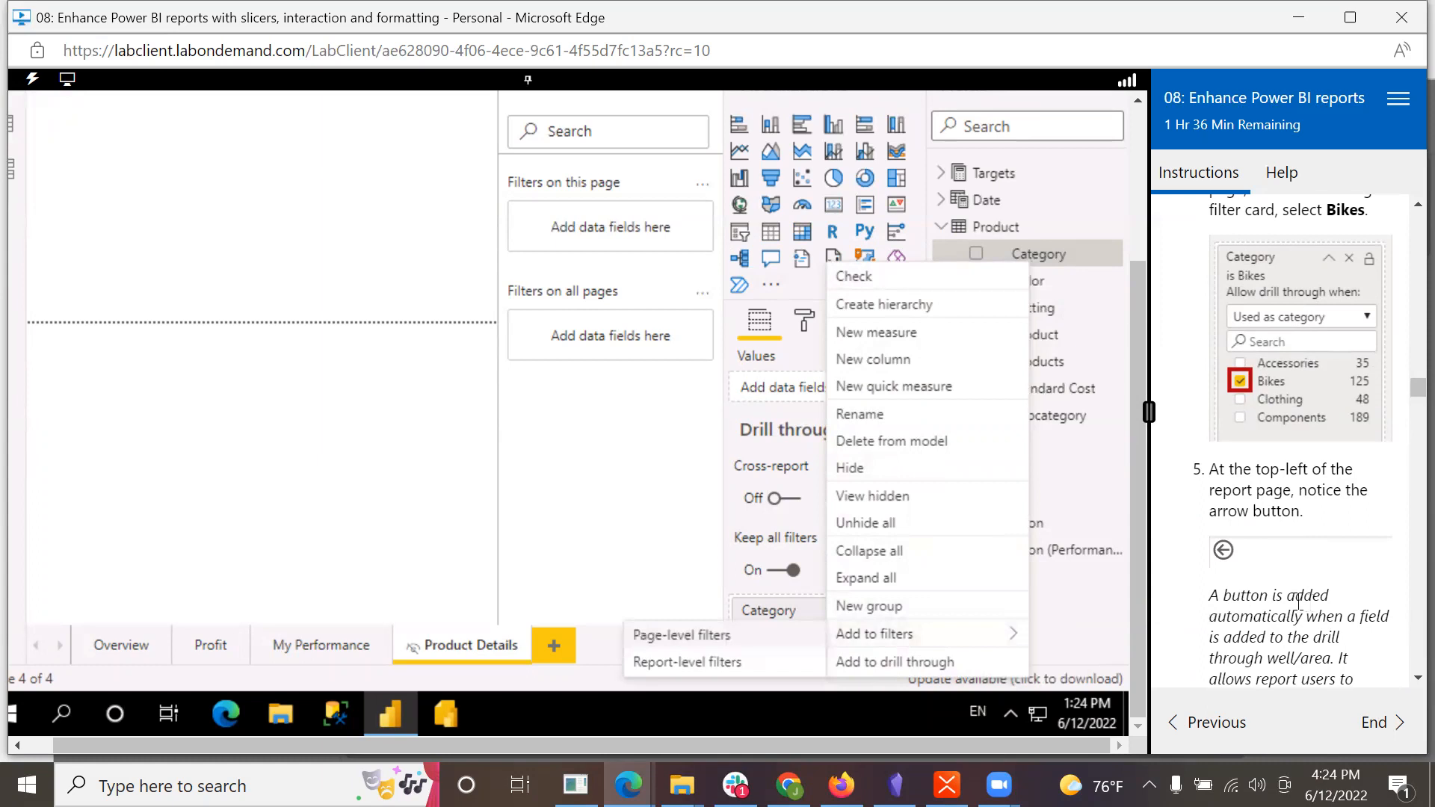
pyautogui.scroll(-2, 1282, 599)
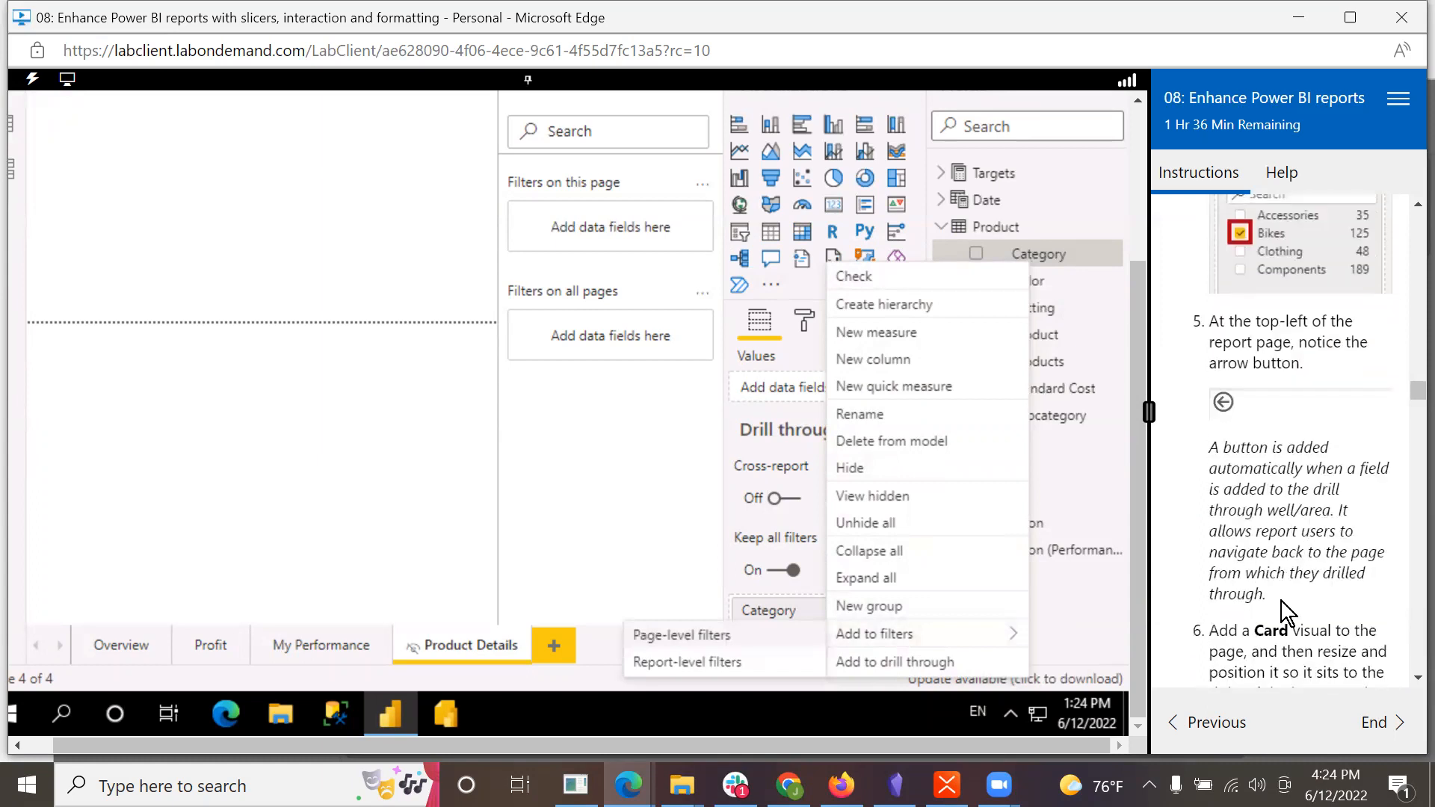
pyautogui.scroll(-1, 1283, 611)
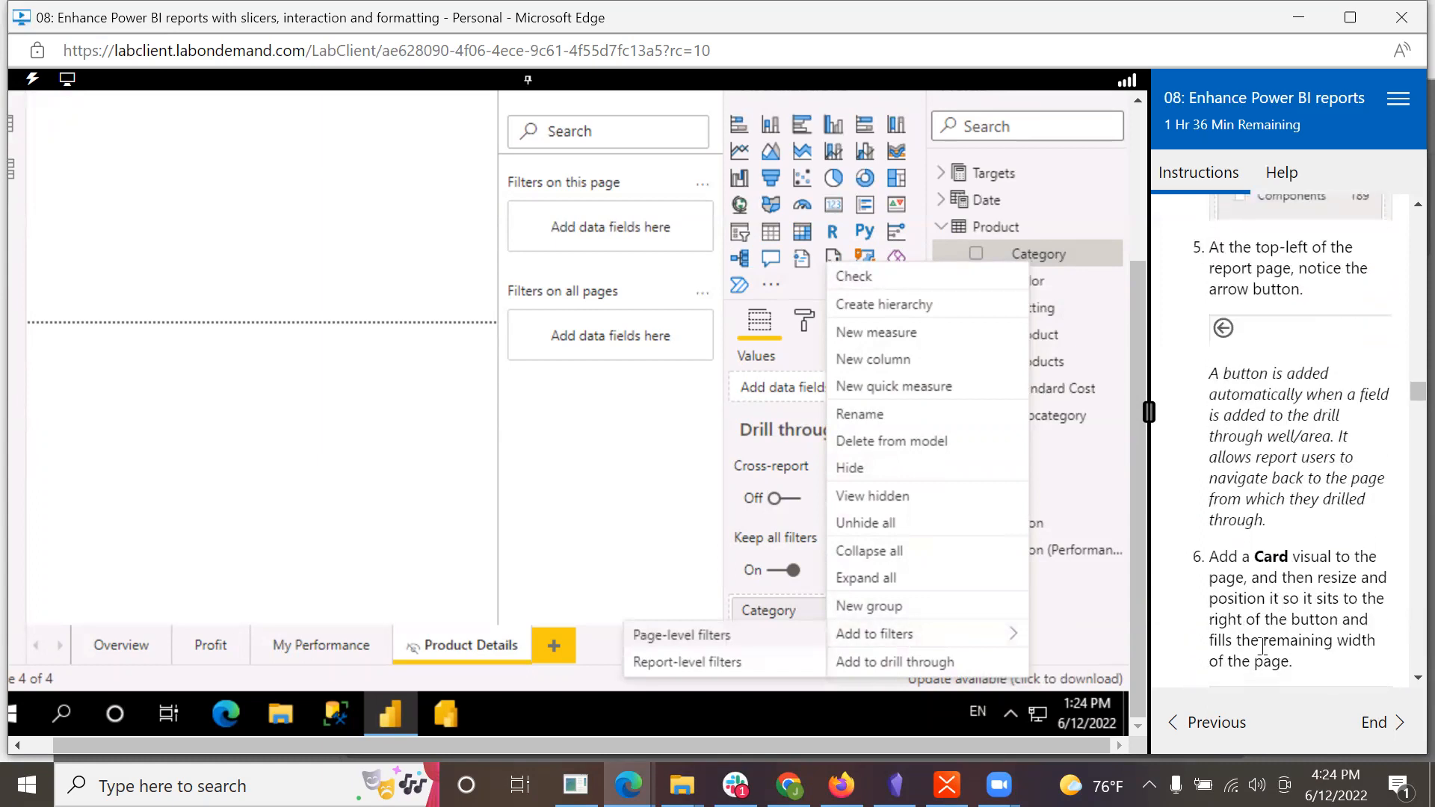
pyautogui.scroll(-2, 1282, 601)
pyautogui.scroll(-1, 1261, 645)
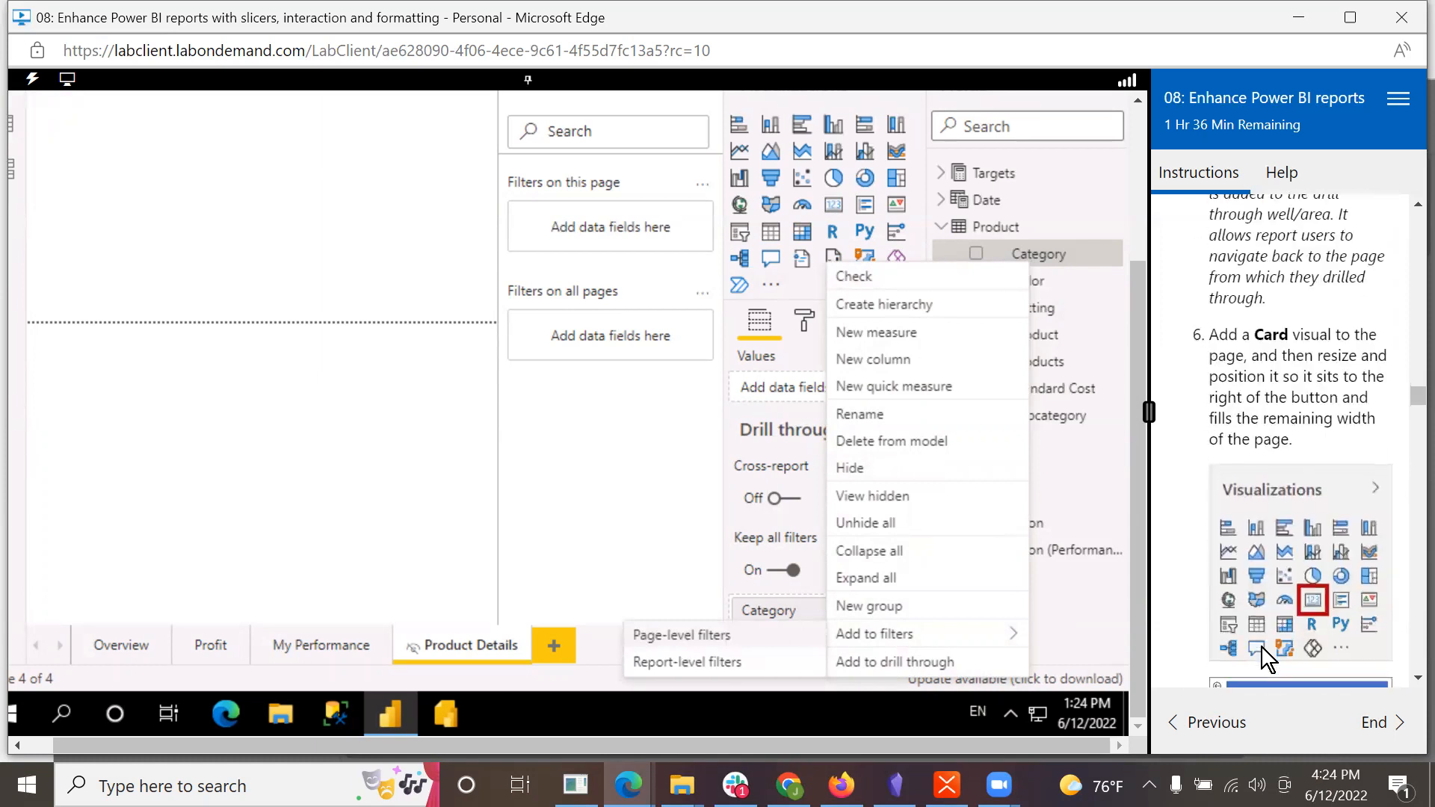
pyautogui.scroll(-1, 1261, 647)
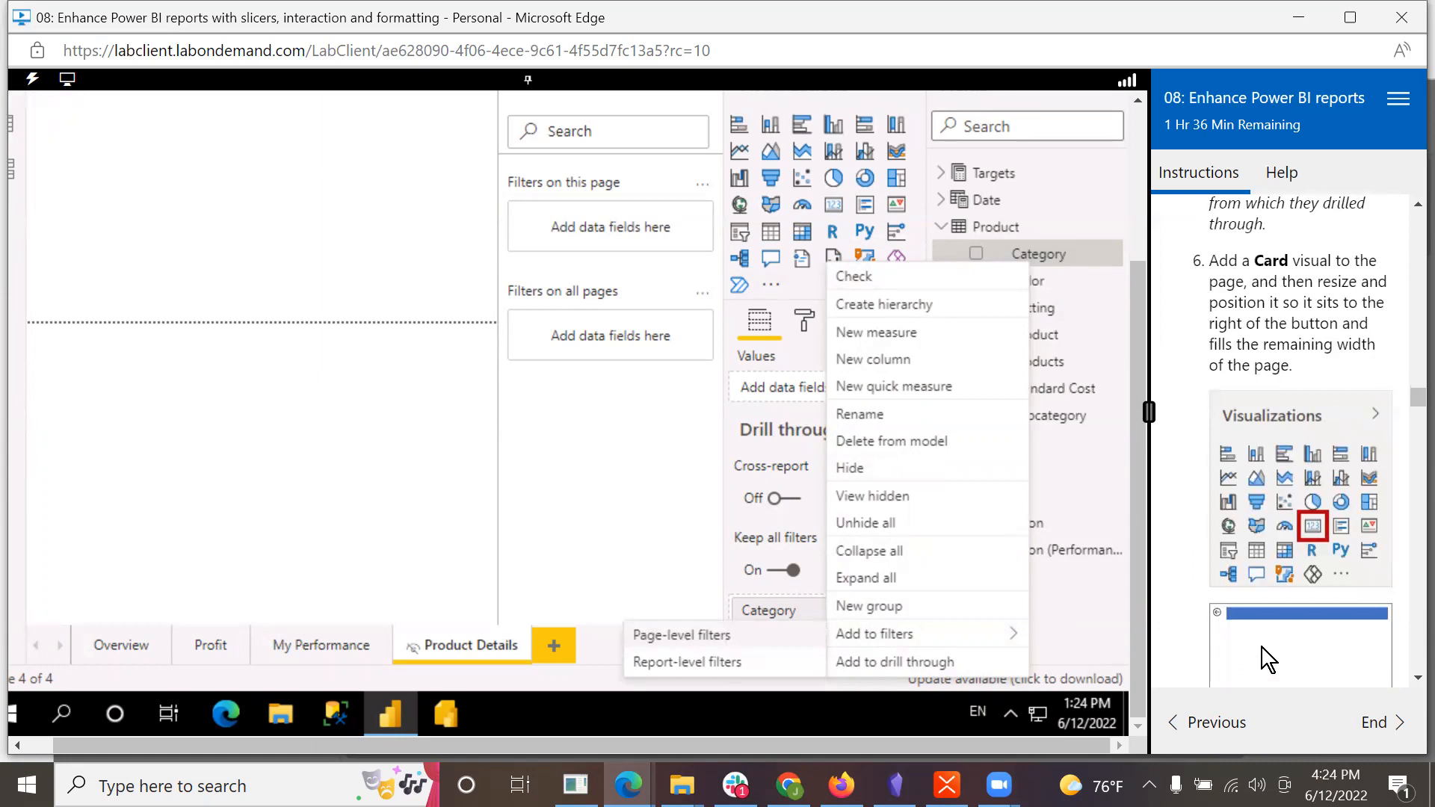
pyautogui.scroll(-2, 1262, 647)
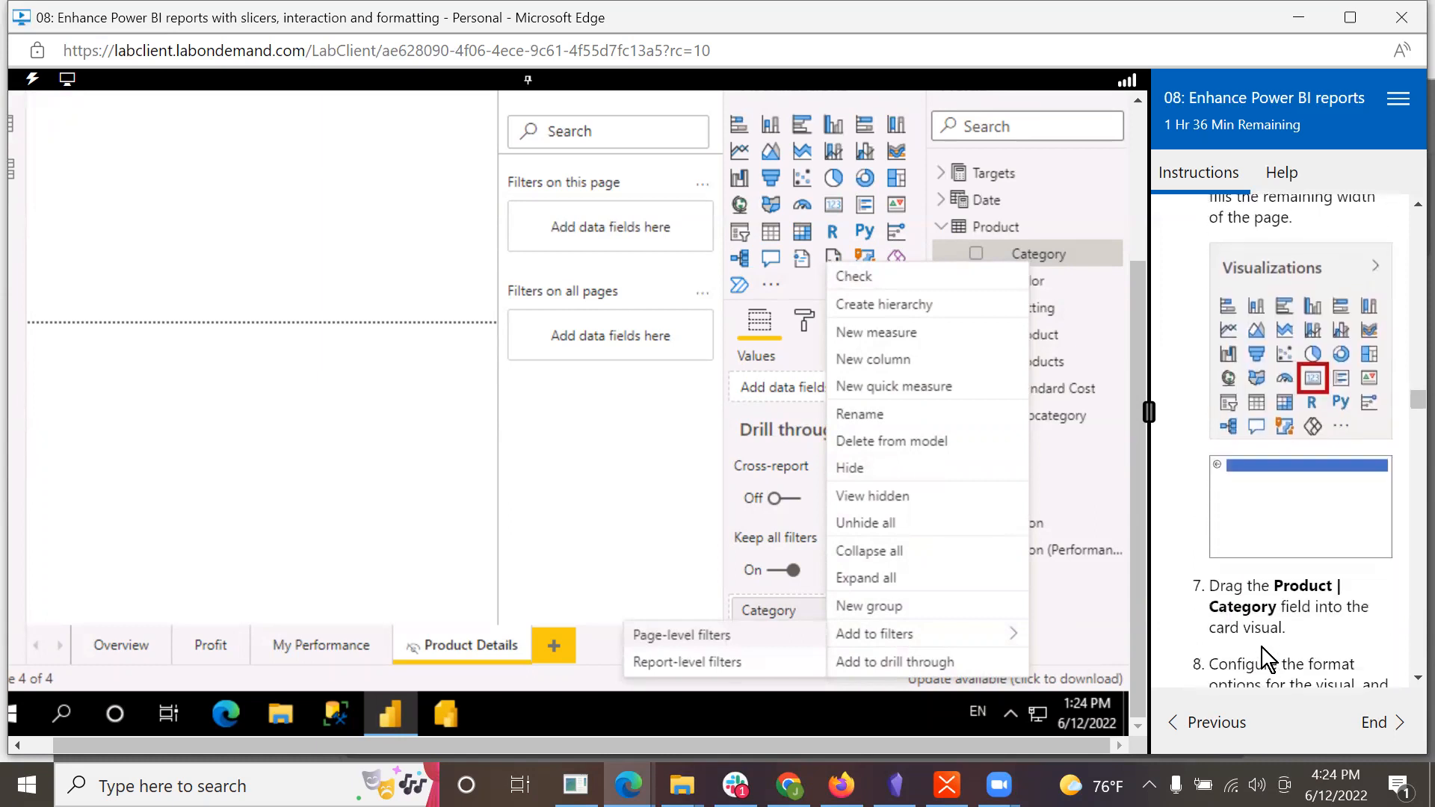
pyautogui.scroll(3, 1262, 647)
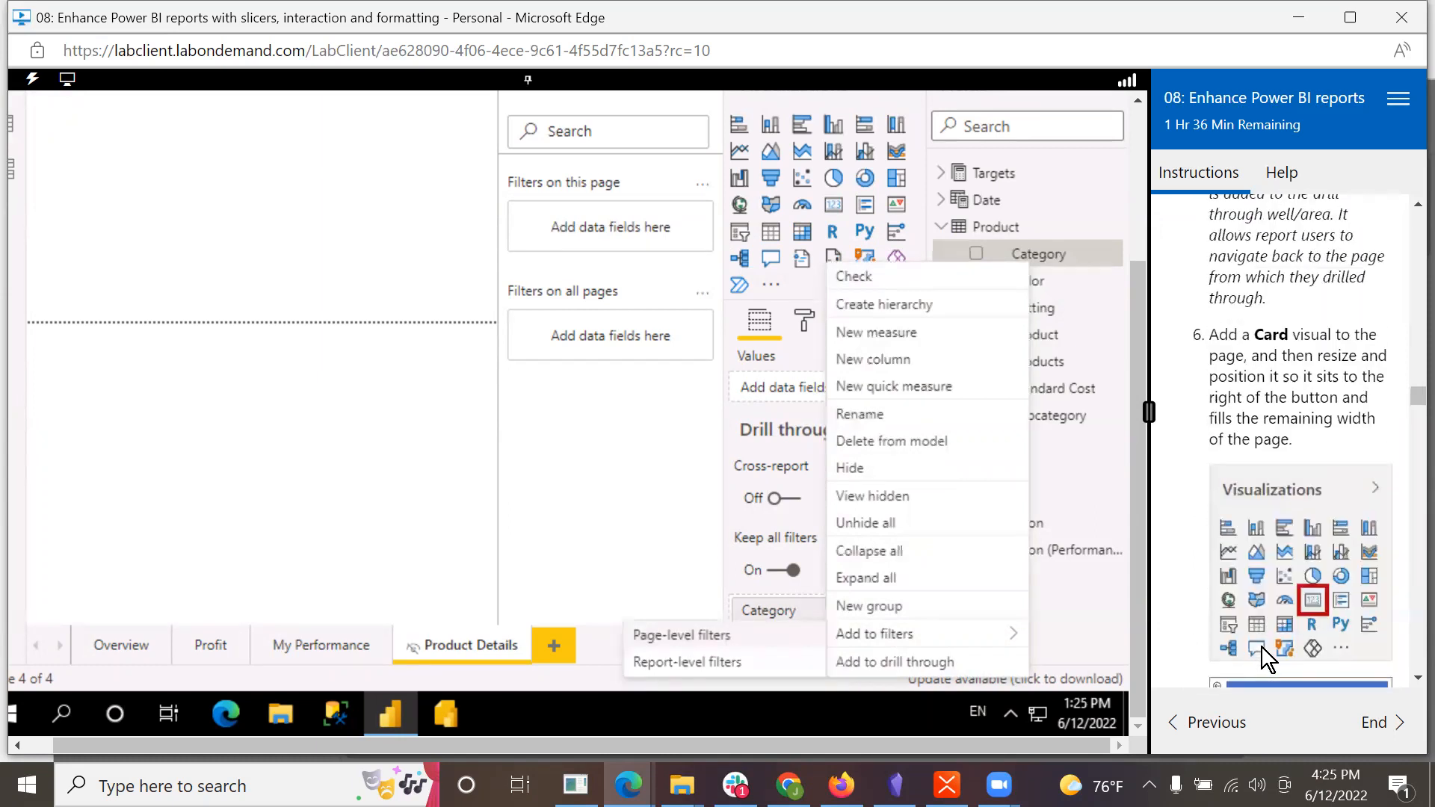
pyautogui.scroll(-1, 1263, 644)
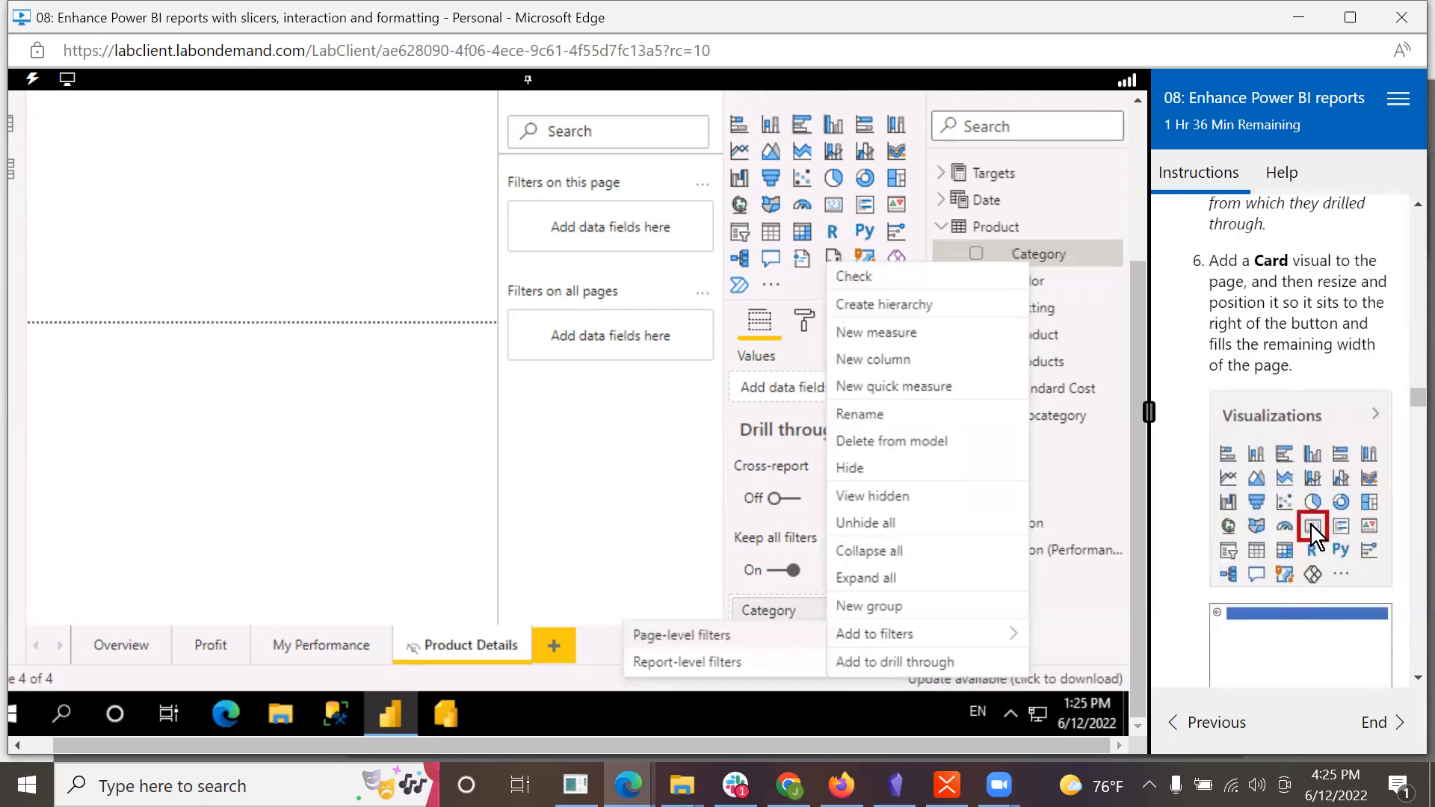
# Step: Add an empty Card visual to the Product Details page and read the lab instructions on filling and formatting it
pyautogui.click(831, 197)
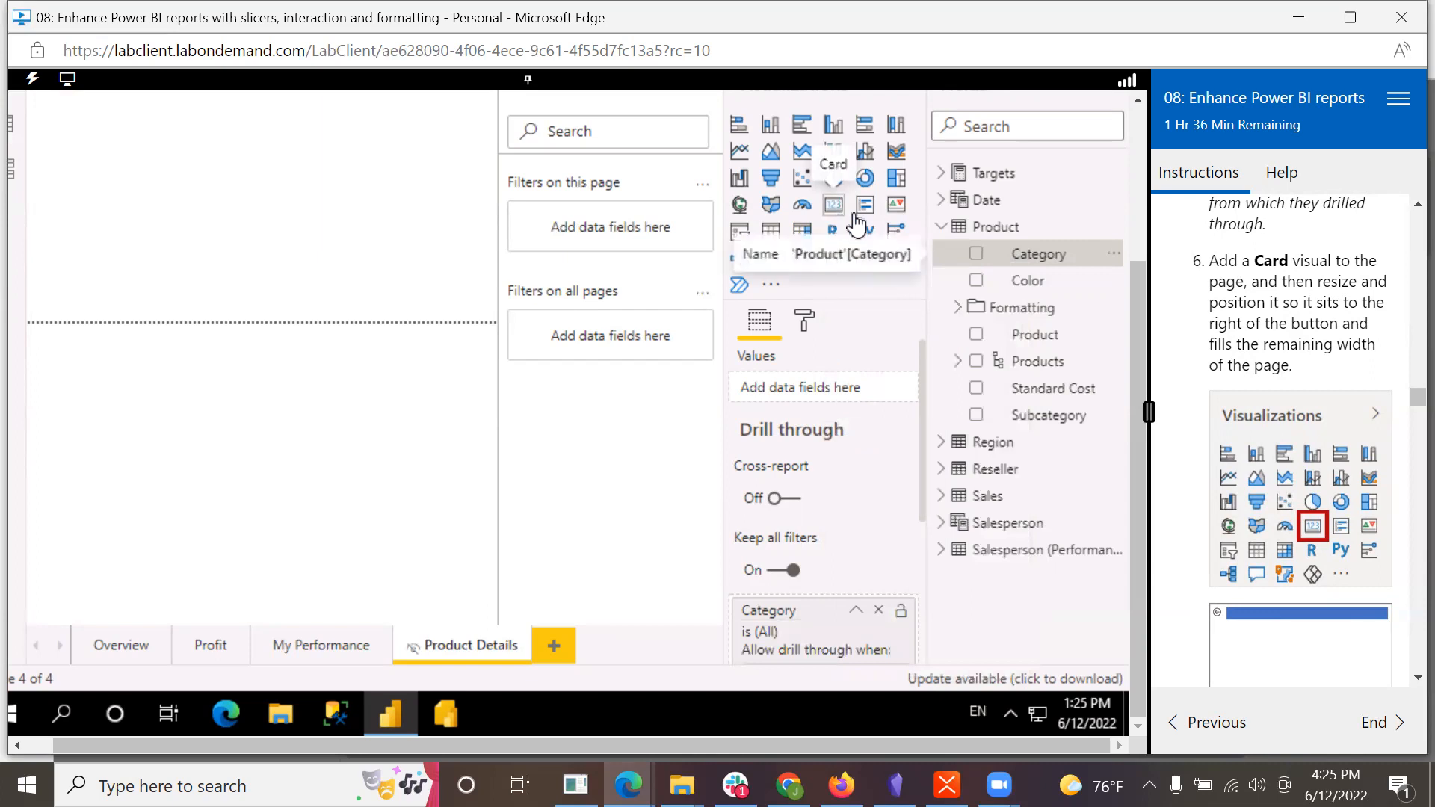
pyautogui.moveTo(1137, 482); pyautogui.dragTo(1172, 270)
pyautogui.click(834, 426)
pyautogui.scroll(-5, 1343, 502)
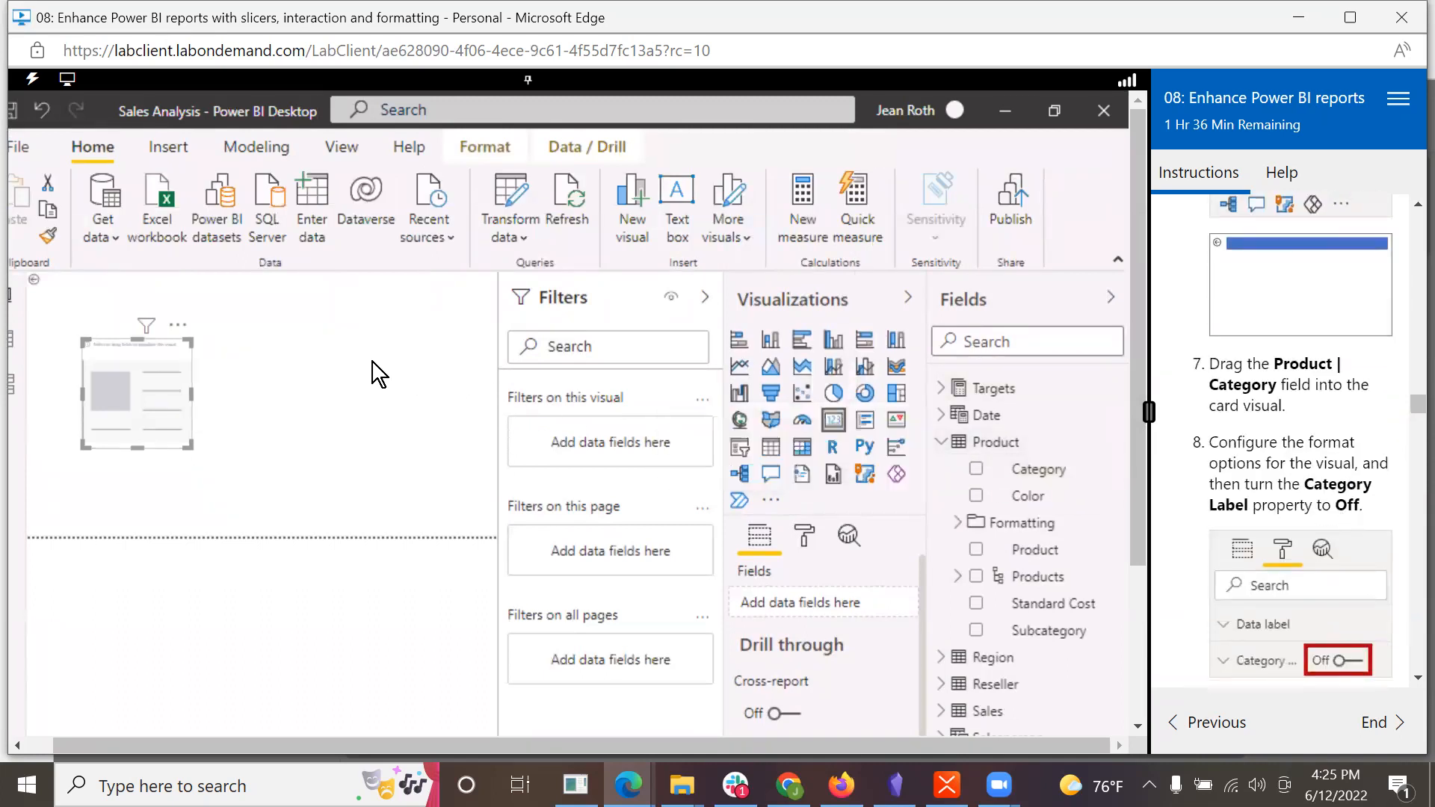
# Step: Place the card beside the back button and widen it, with the Product table's Category field as its value
pyautogui.moveTo(121, 344); pyautogui.dragTo(105, 298)
pyautogui.moveTo(1035, 469); pyautogui.dragTo(122, 320)
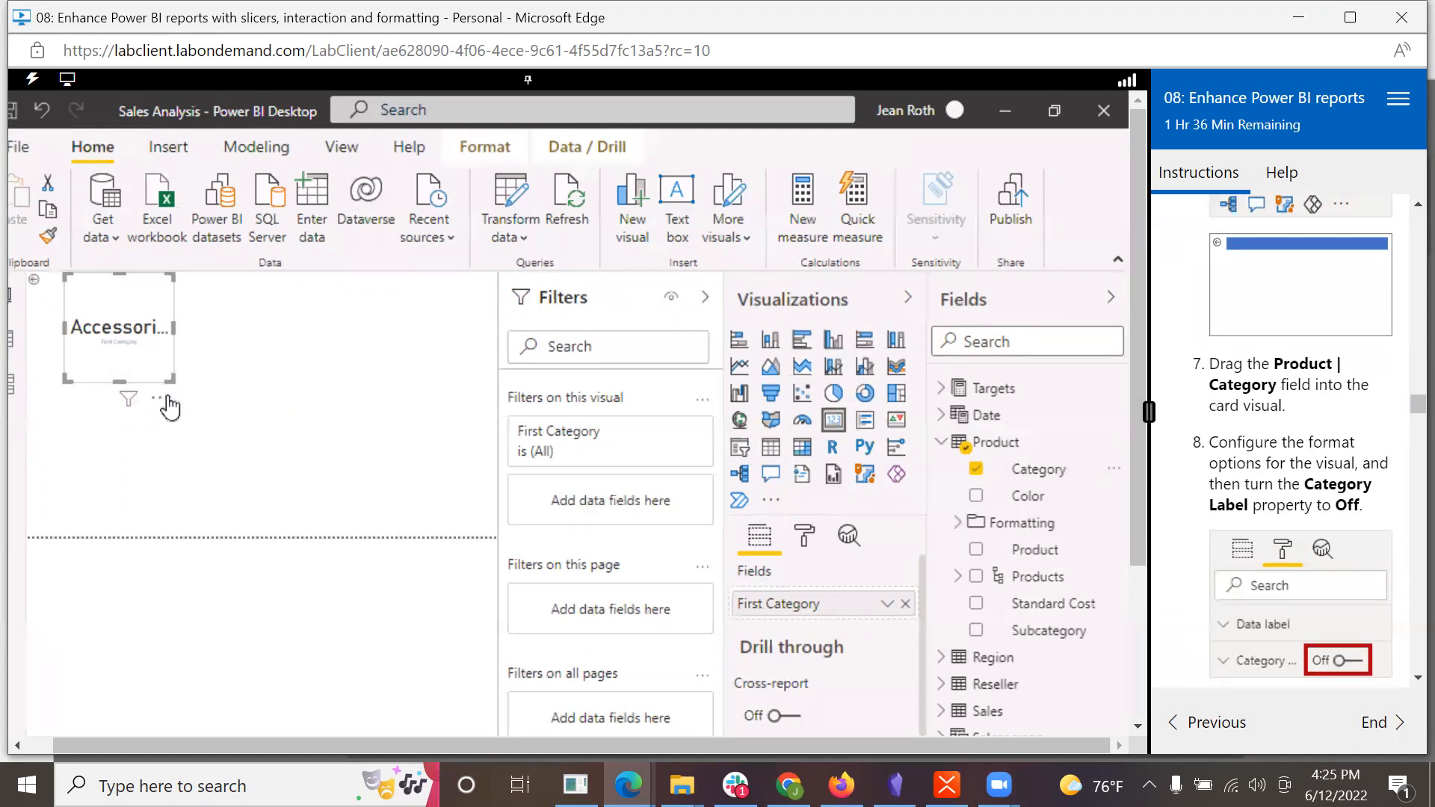
pyautogui.moveTo(175, 381); pyautogui.dragTo(269, 376)
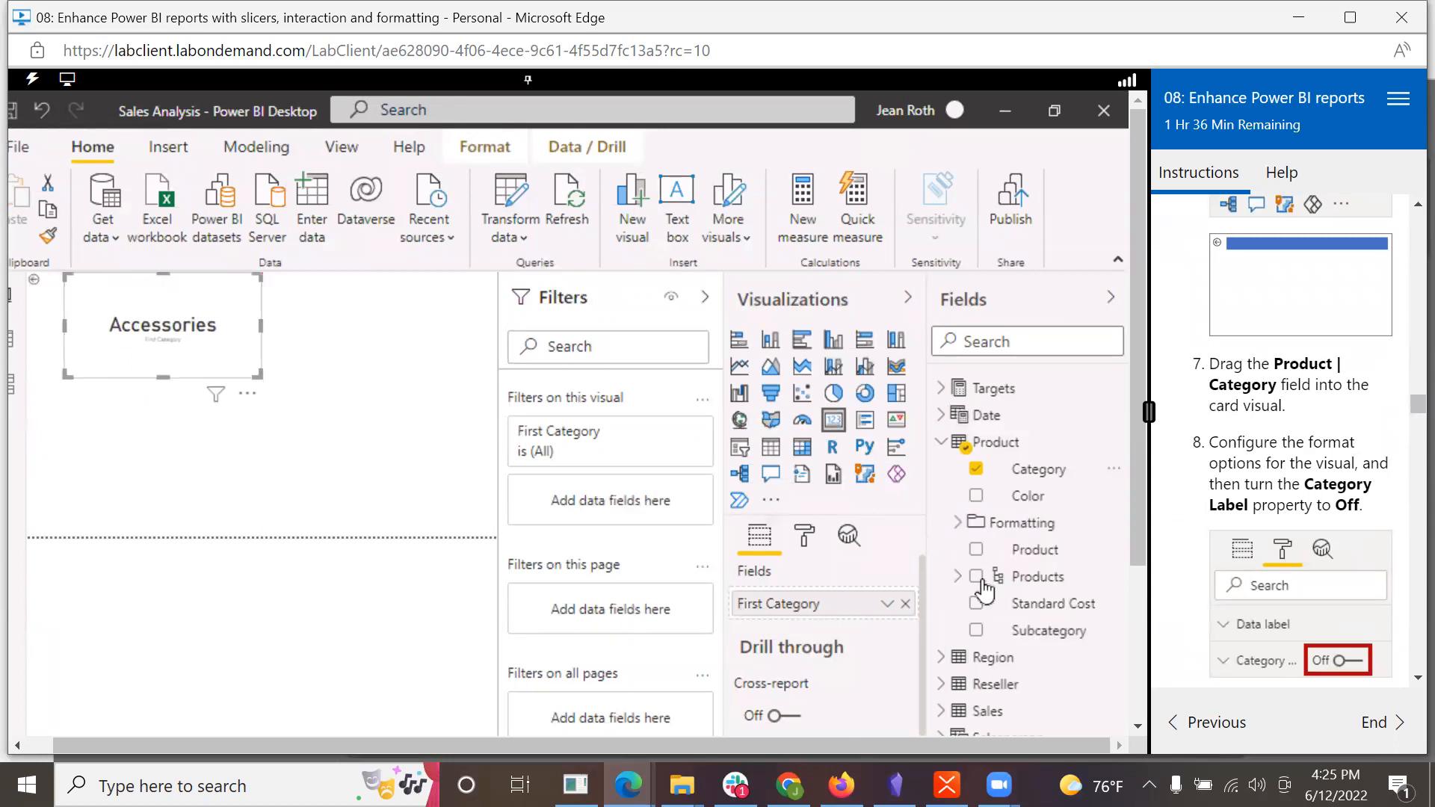
# Step: Turn off the category label in the card's format options
pyautogui.click(809, 532)
pyautogui.scroll(-3, 1365, 579)
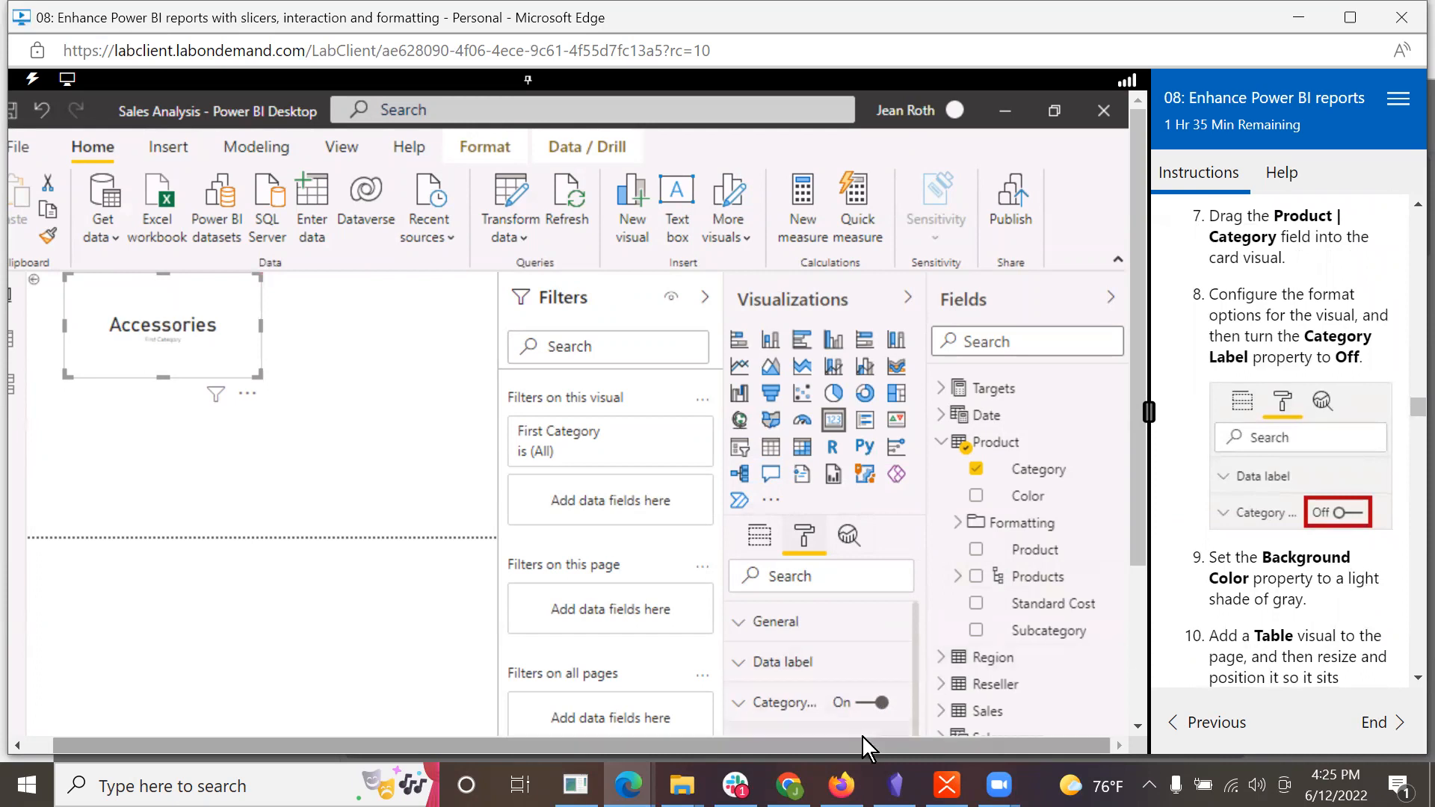
pyautogui.click(853, 710)
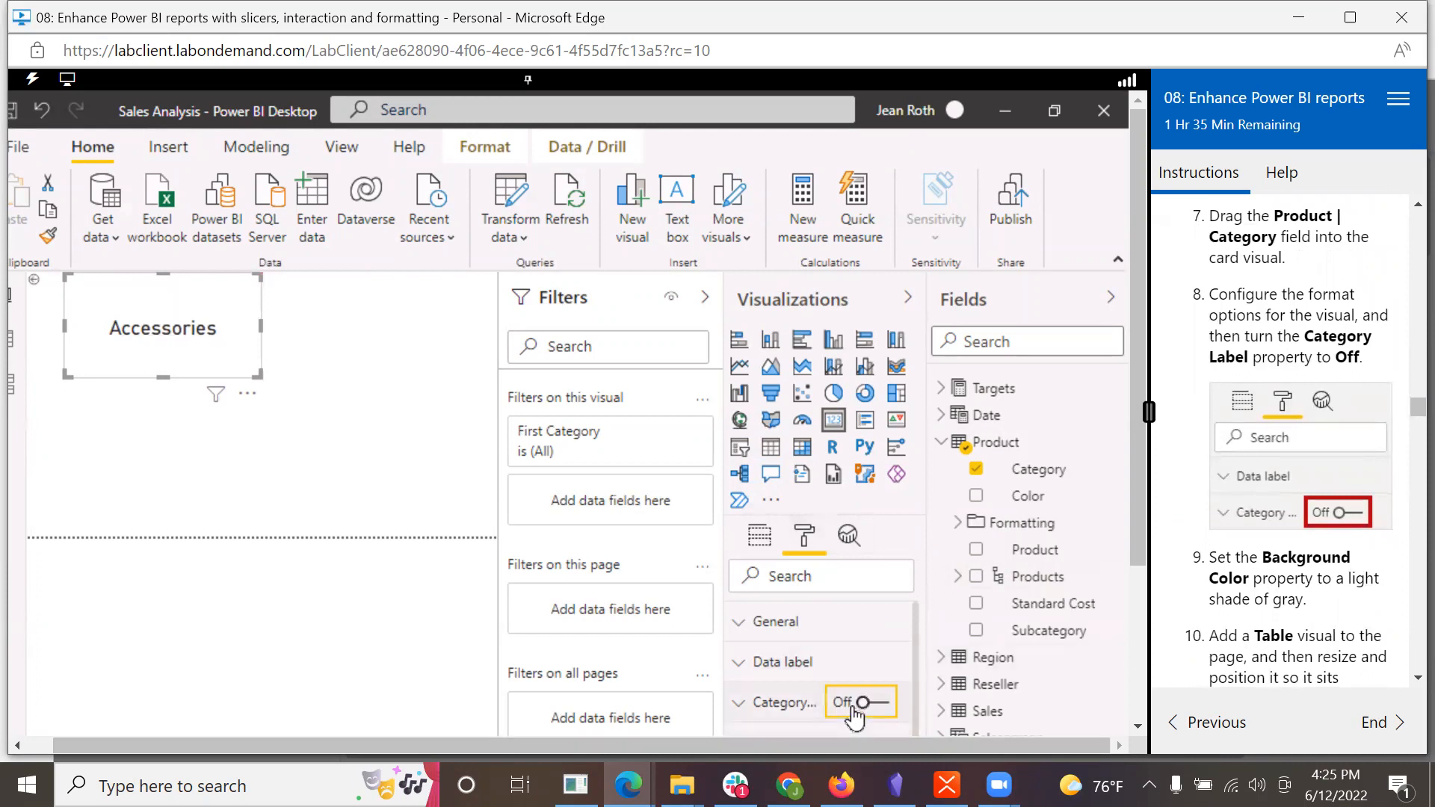
# Step: Set the card's background color to the lightest gray theme shade
pyautogui.scroll(-3, 1390, 580)
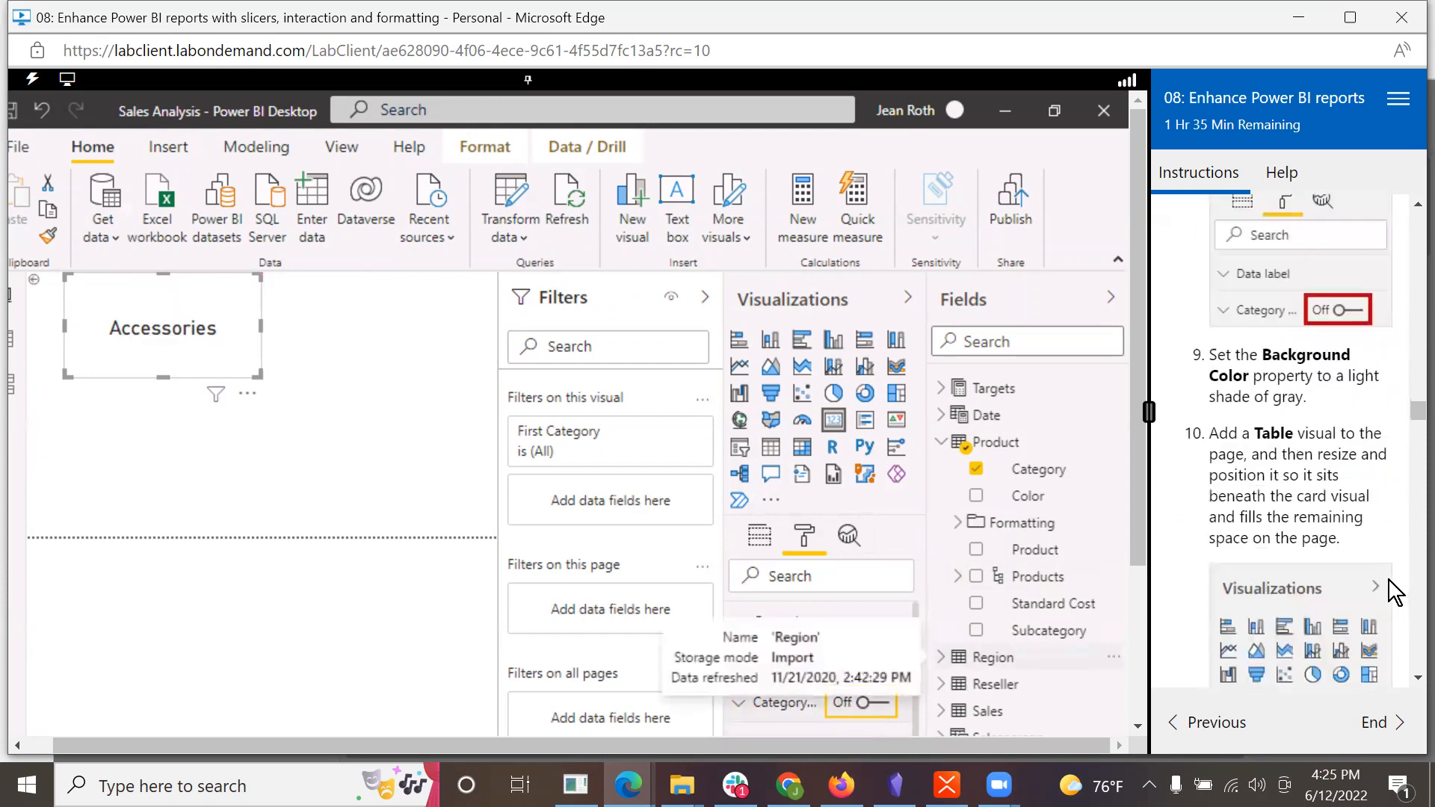
pyautogui.moveTo(1133, 531); pyautogui.dragTo(1141, 669)
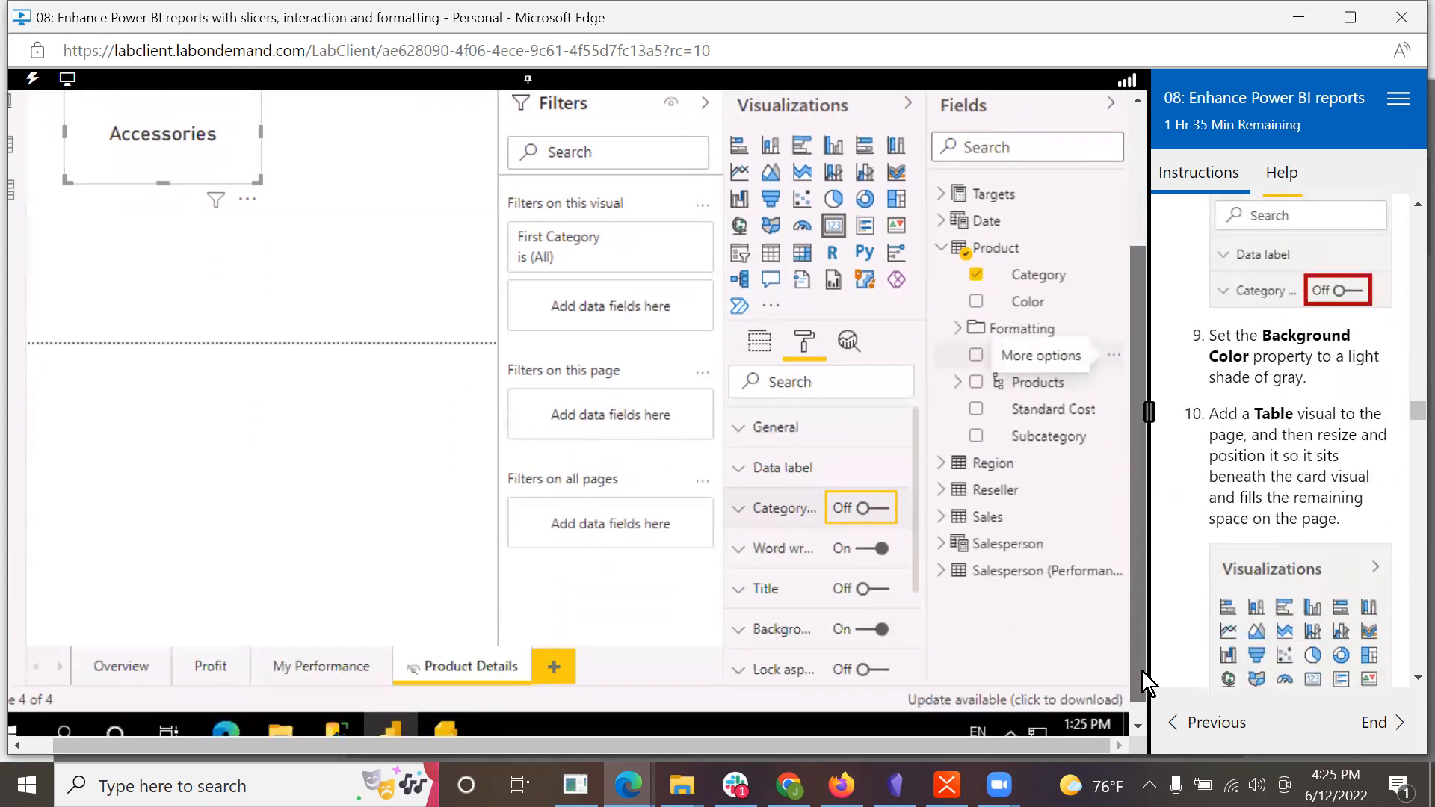
pyautogui.click(757, 628)
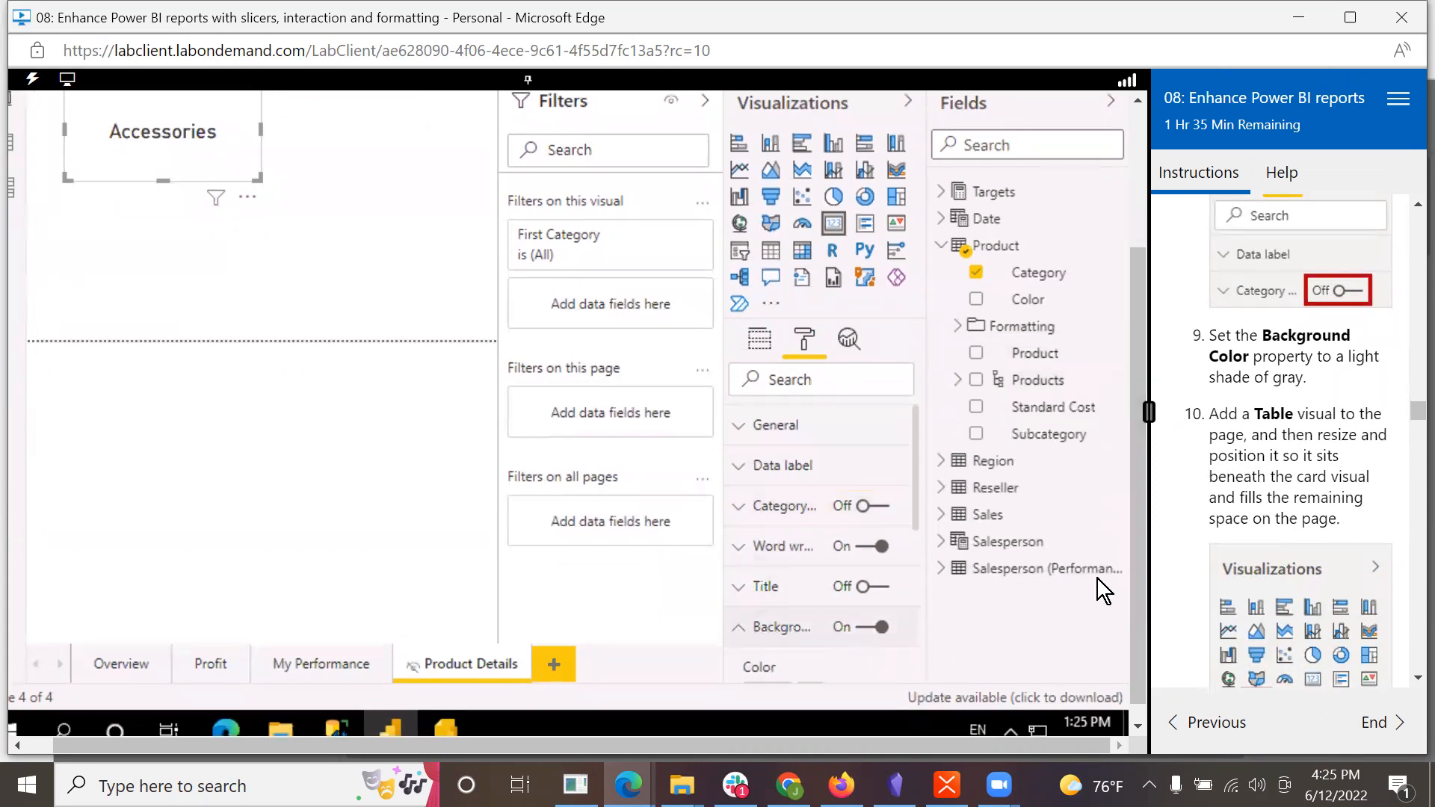
pyautogui.moveTo(1133, 617); pyautogui.dragTo(1141, 661)
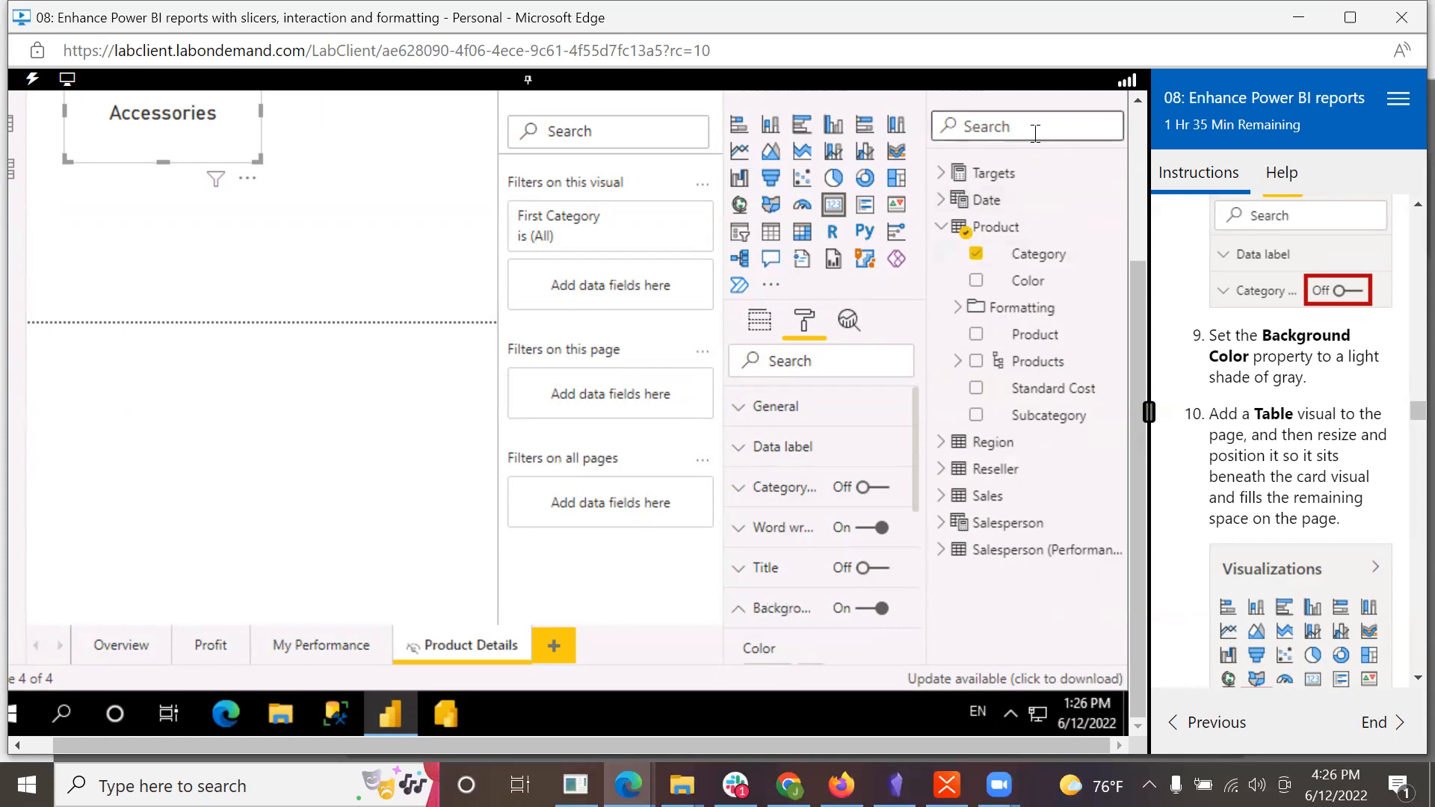
pyautogui.click(767, 664)
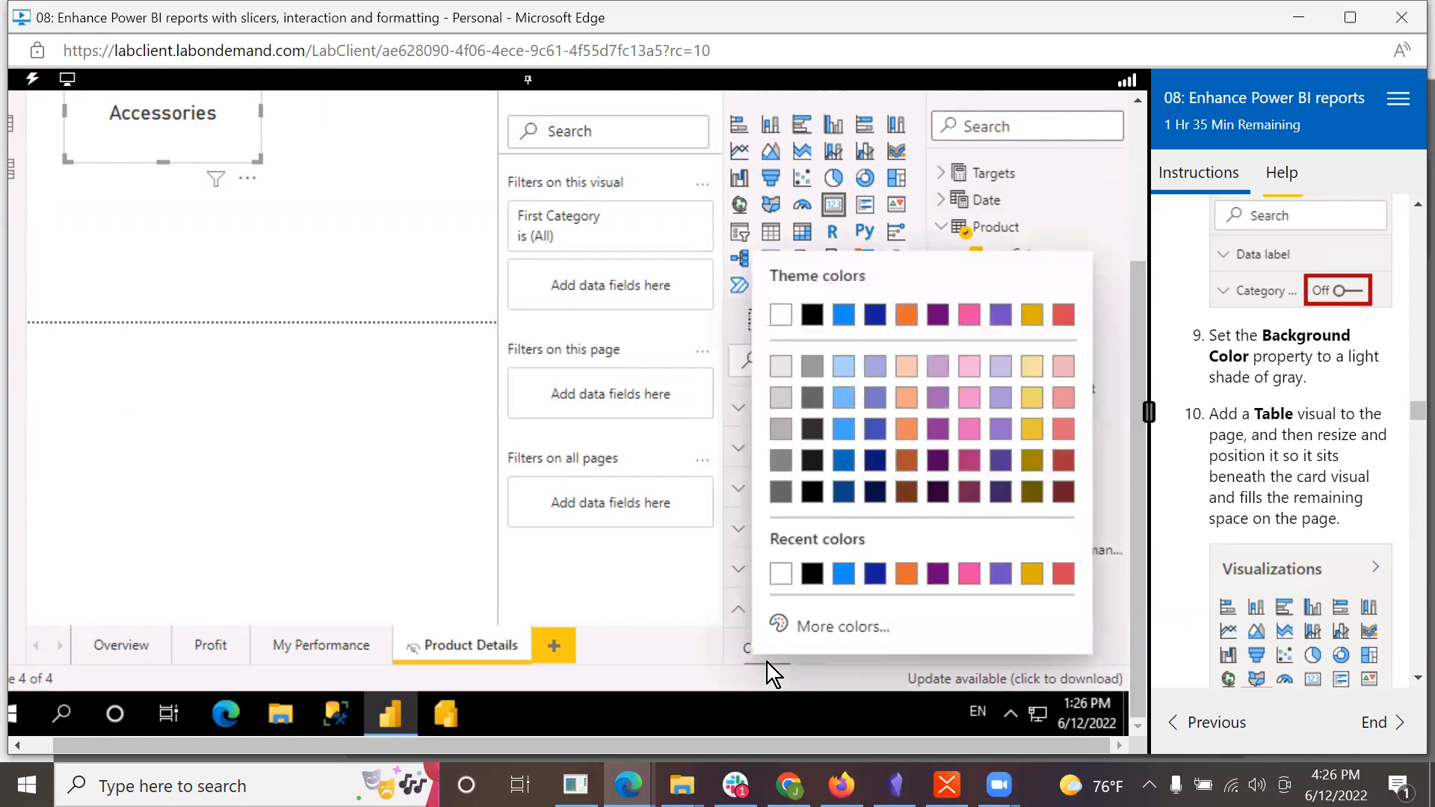
pyautogui.click(781, 366)
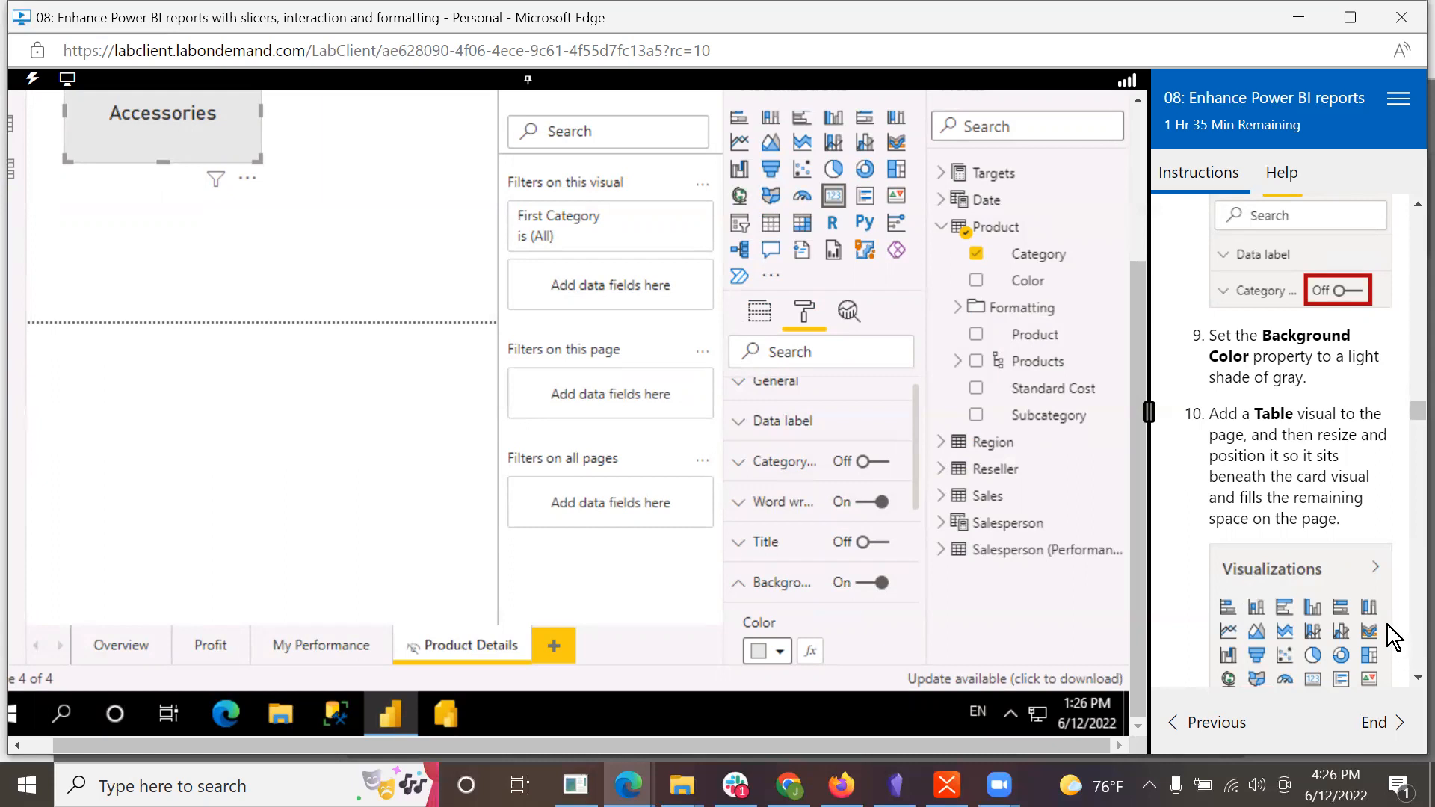
pyautogui.scroll(-1, 1387, 624)
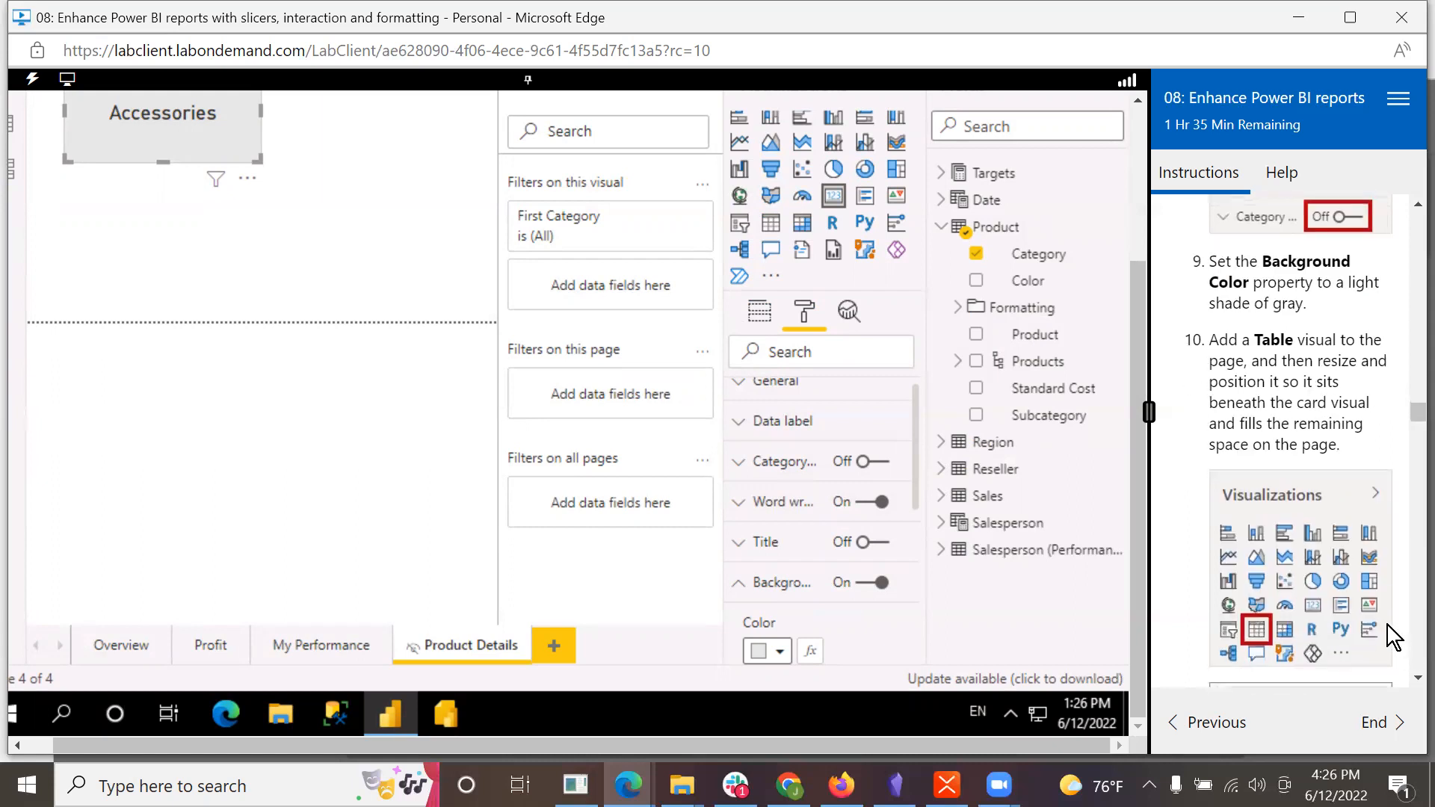
pyautogui.click(772, 225)
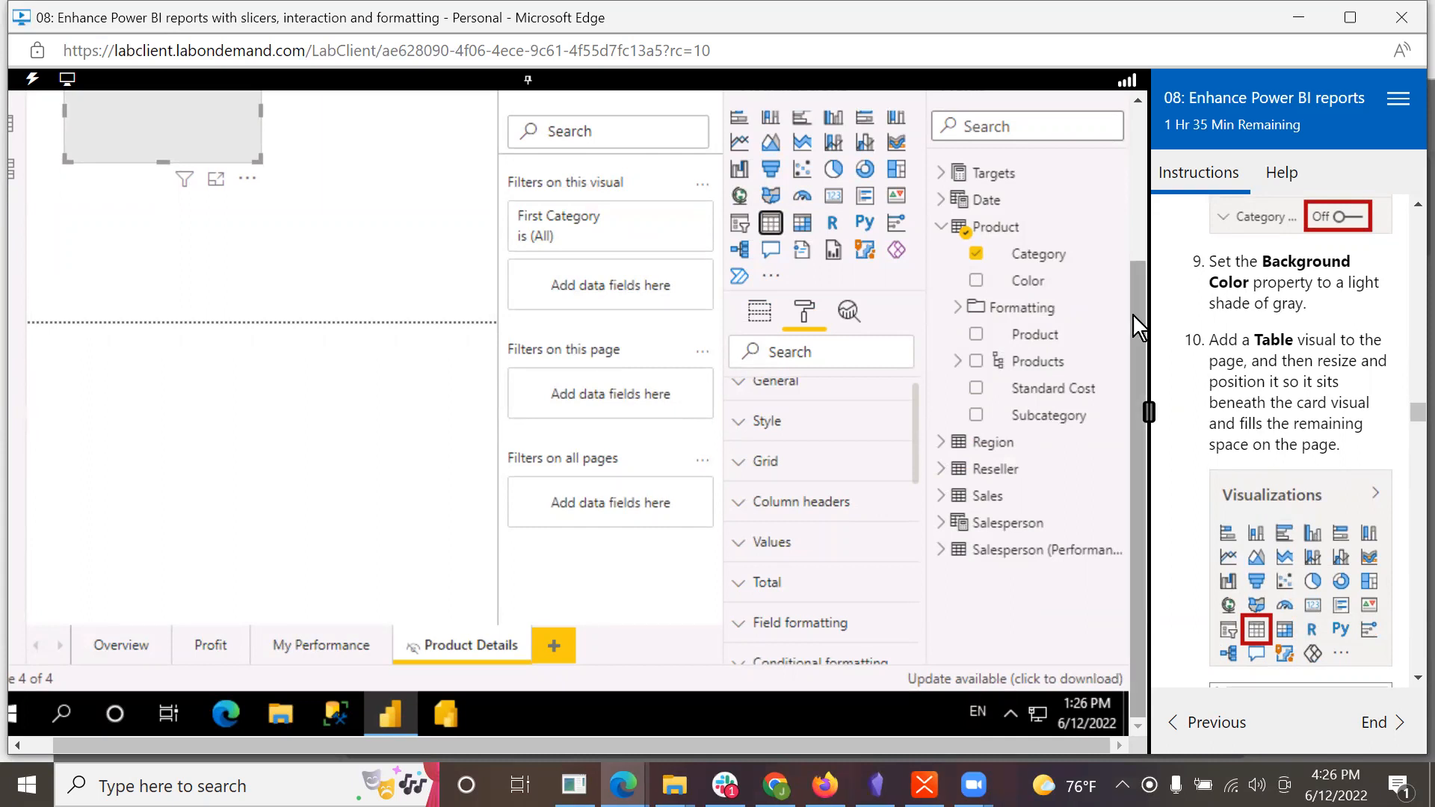
pyautogui.moveTo(1136, 298); pyautogui.dragTo(1151, 140)
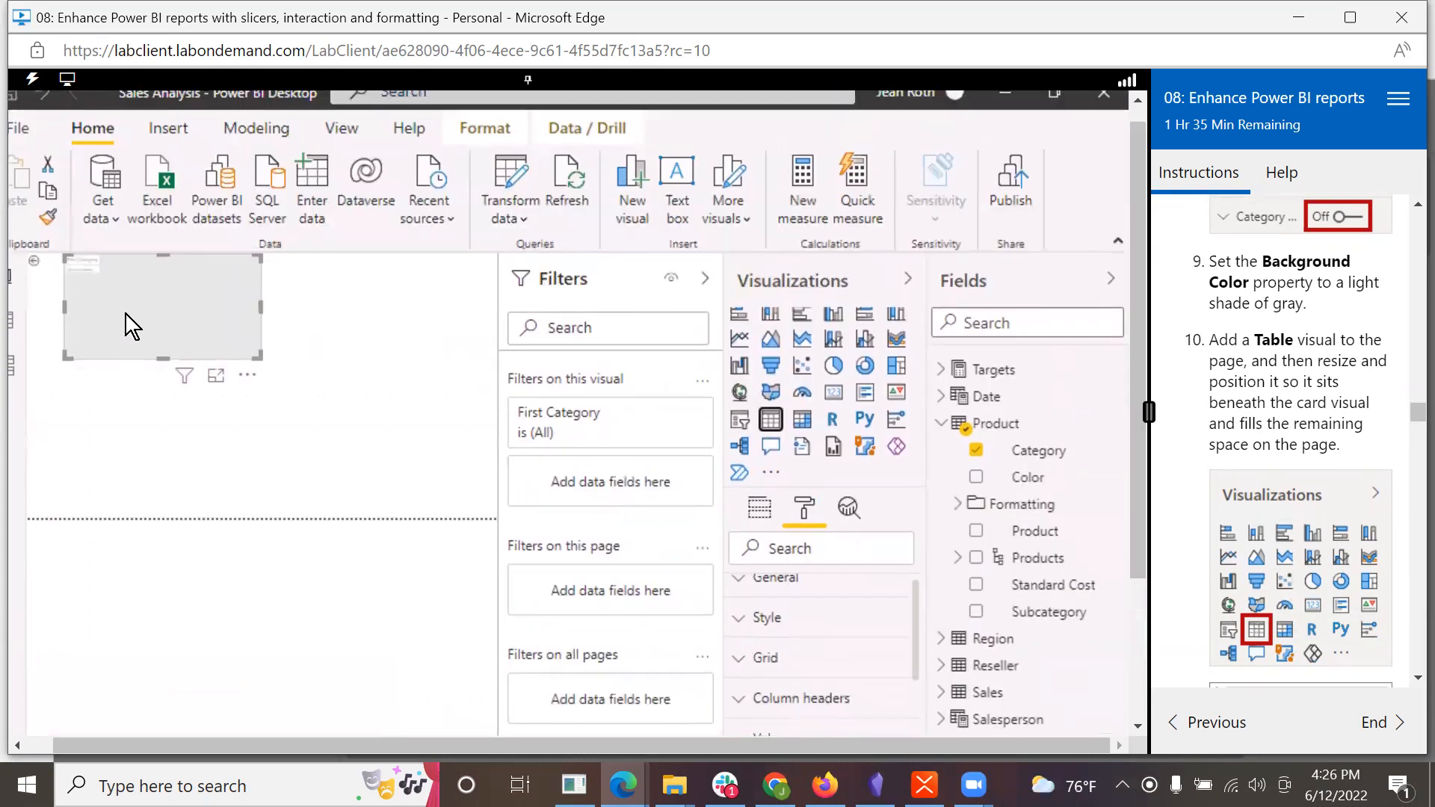
pyautogui.moveTo(142, 312)
pyautogui.mouseDown()
pyautogui.moveTo(158, 423)
pyautogui.moveTo(145, 297)
pyautogui.mouseUp()
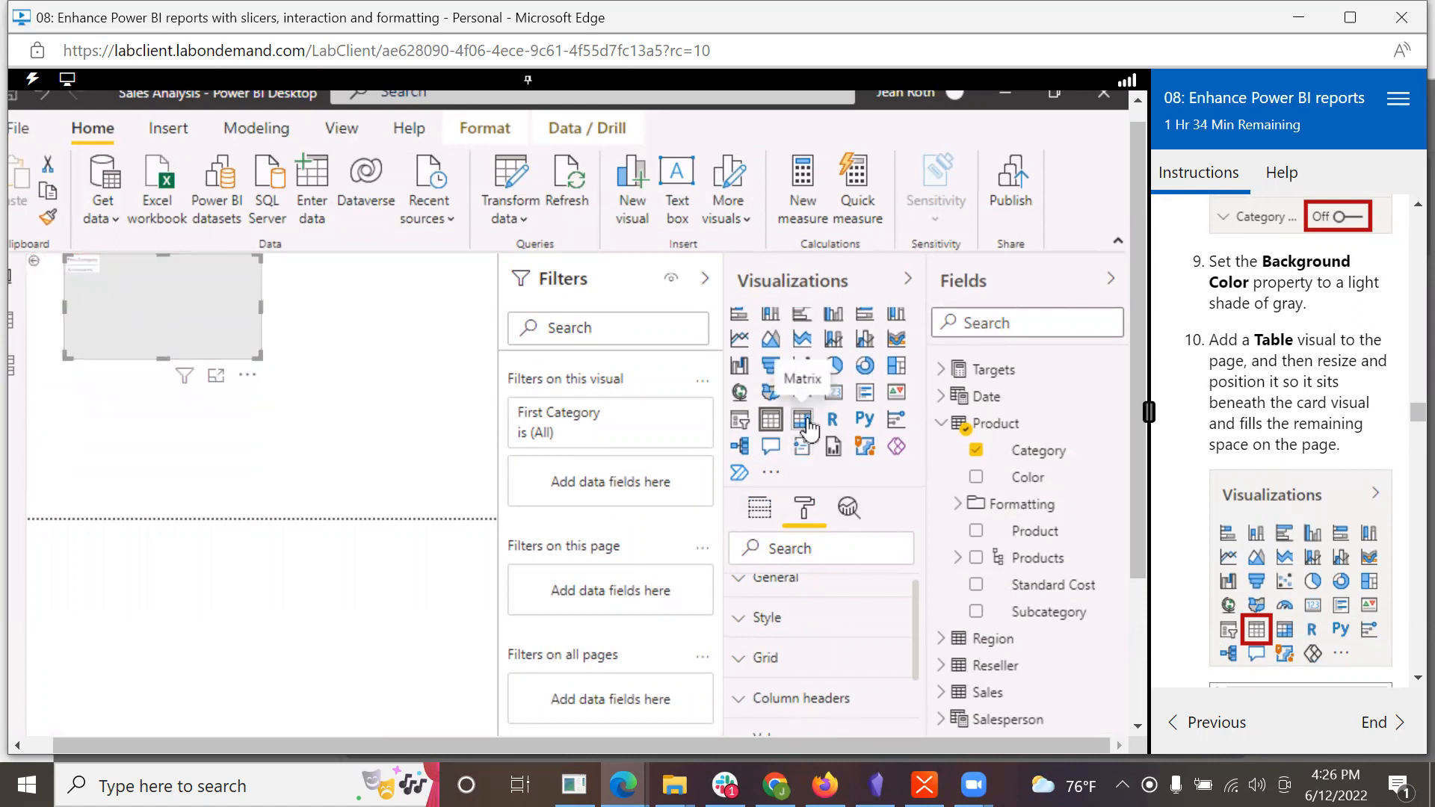
pyautogui.moveTo(208, 311); pyautogui.dragTo(210, 441)
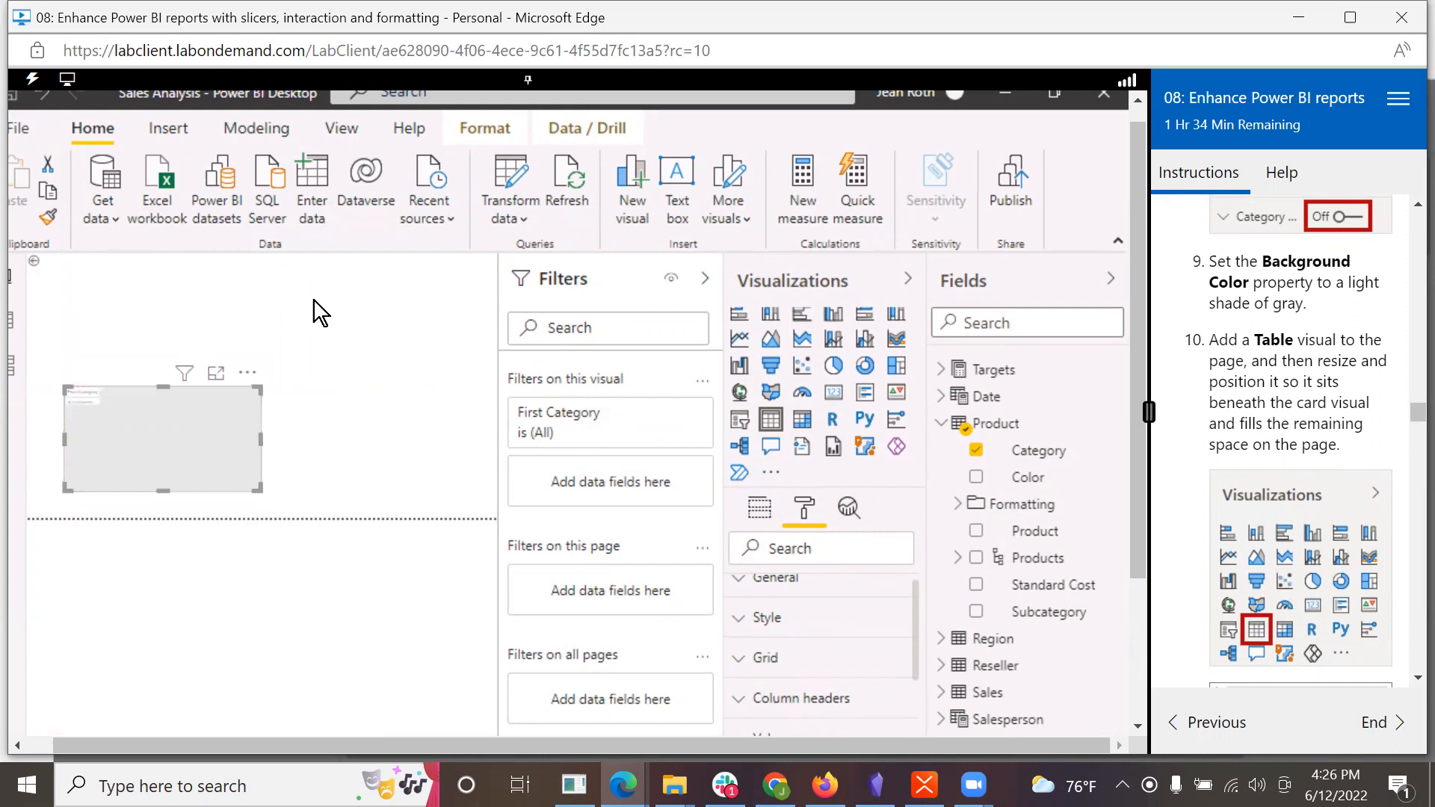
pyautogui.click(838, 390)
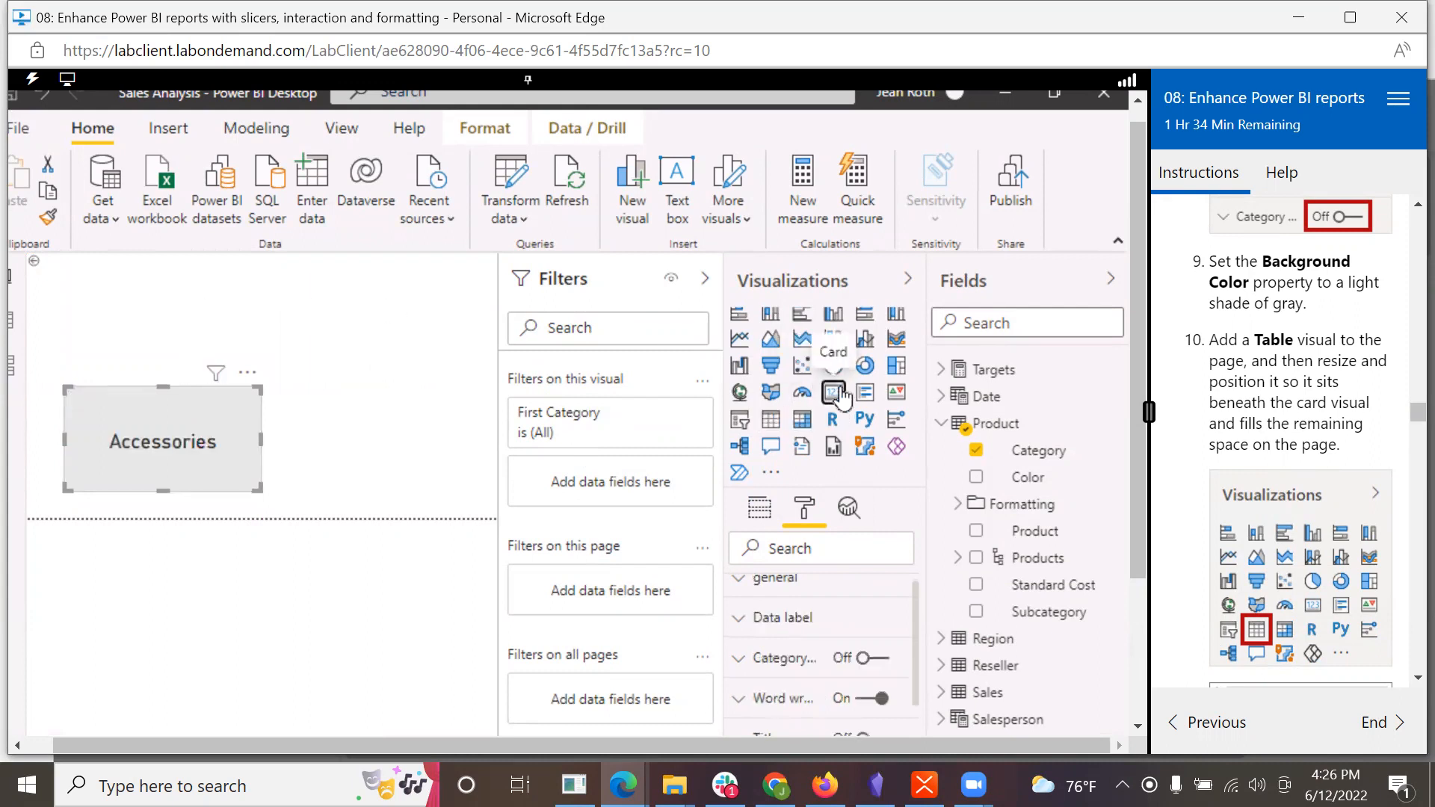
pyautogui.moveTo(119, 442); pyautogui.dragTo(146, 294)
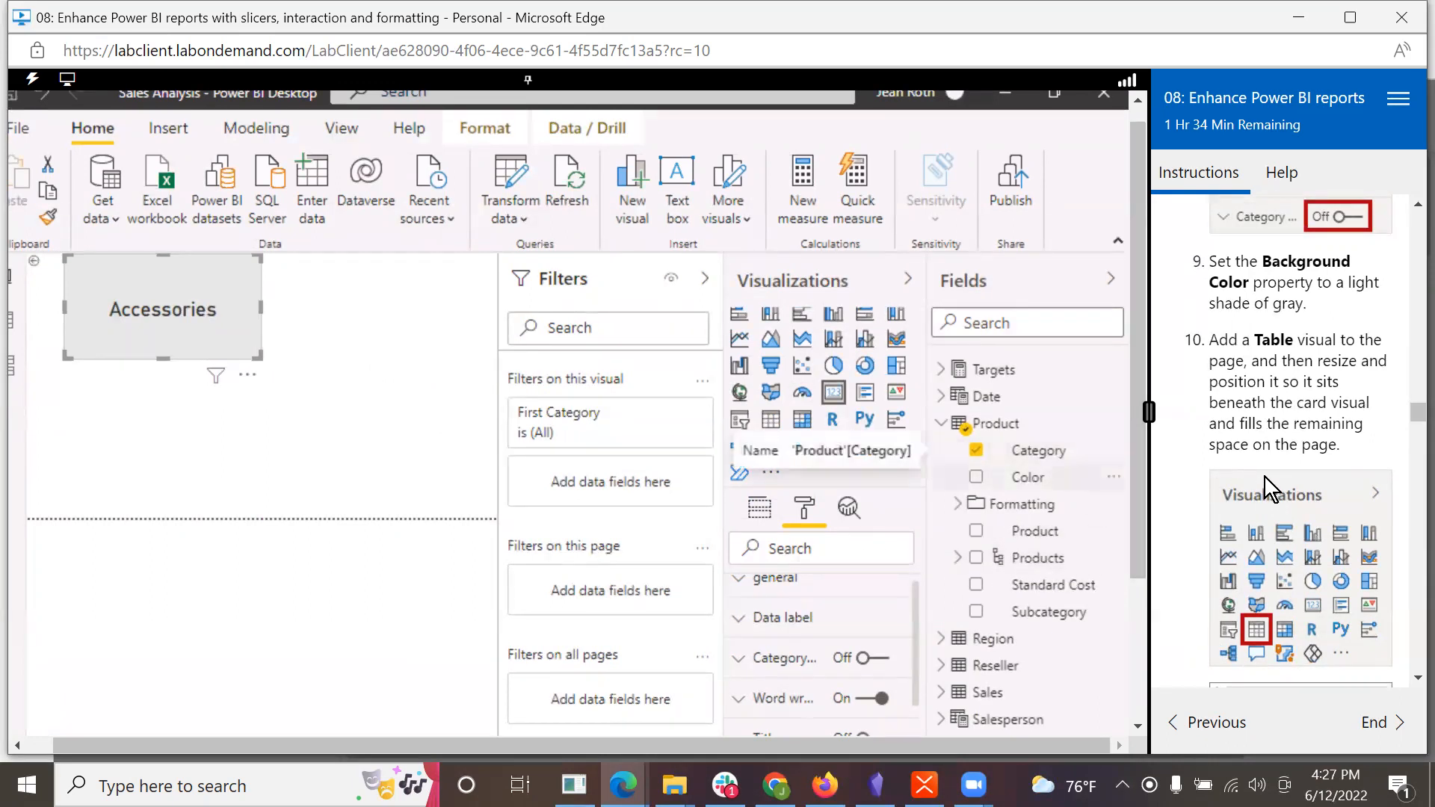
# Step: Review the lab instructions and add a separate, empty Table visual beneath the Category card
pyautogui.scroll(5, 1316, 500)
pyautogui.scroll(2, 1330, 515)
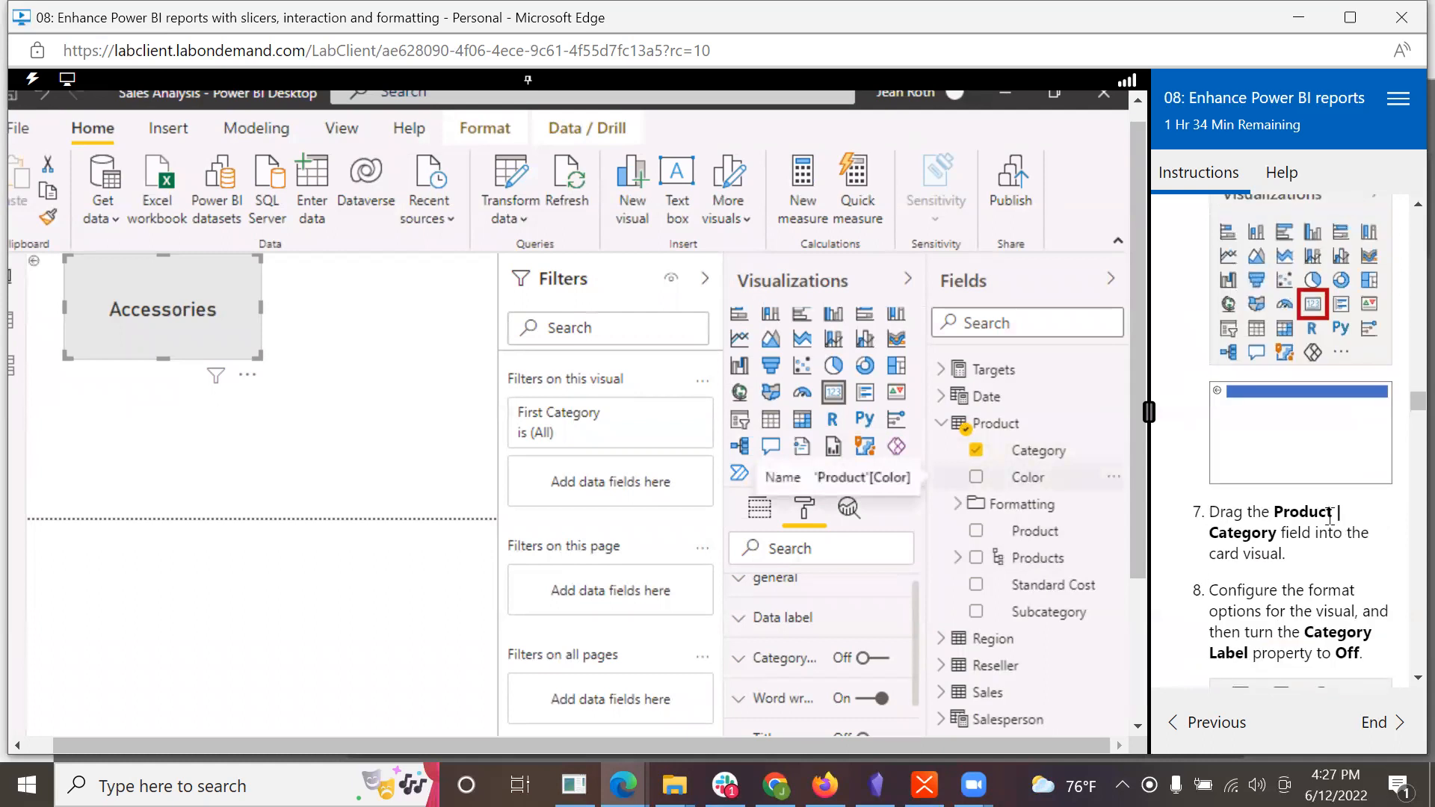
pyautogui.scroll(-2, 1330, 516)
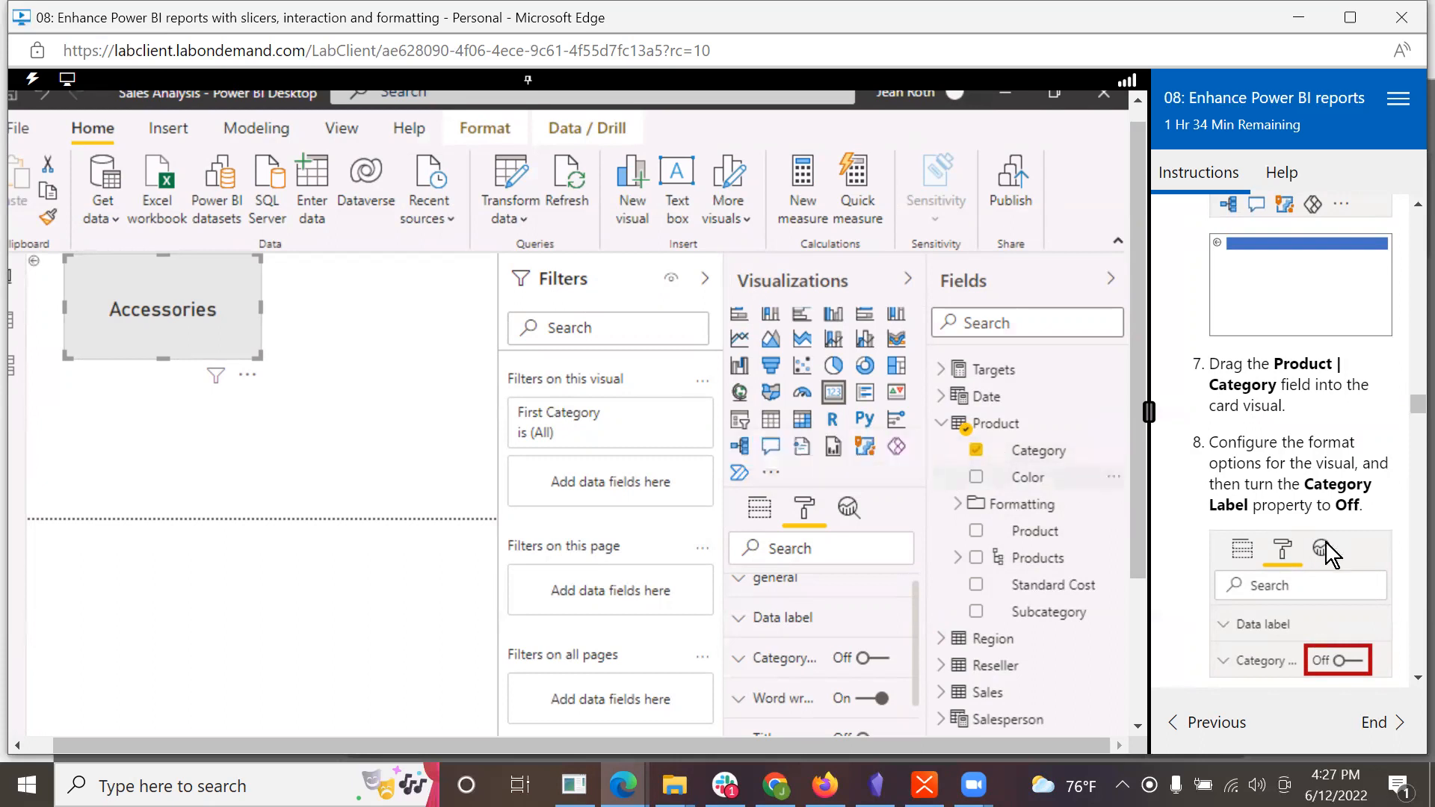
pyautogui.scroll(-1, 1326, 543)
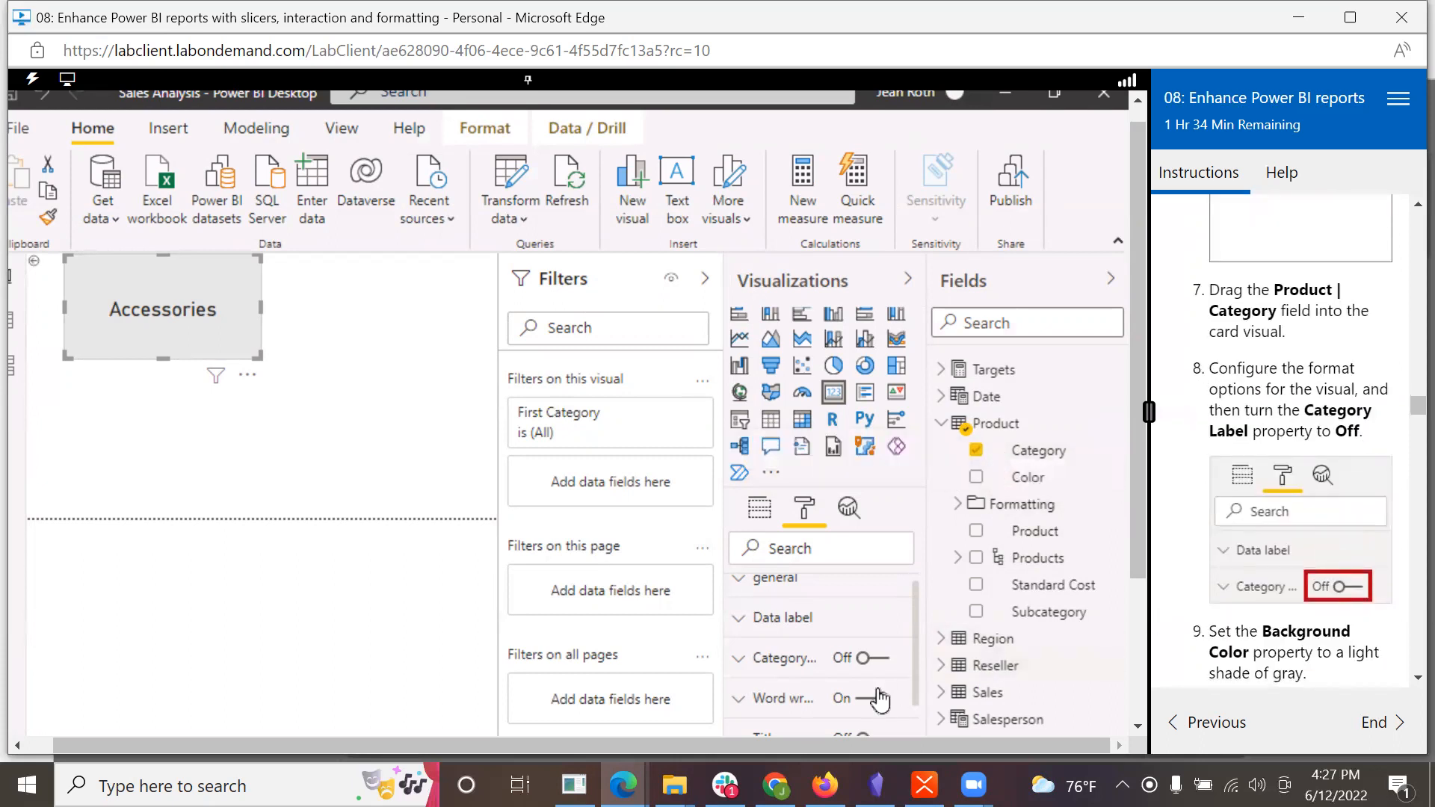
pyautogui.scroll(-2, 1330, 571)
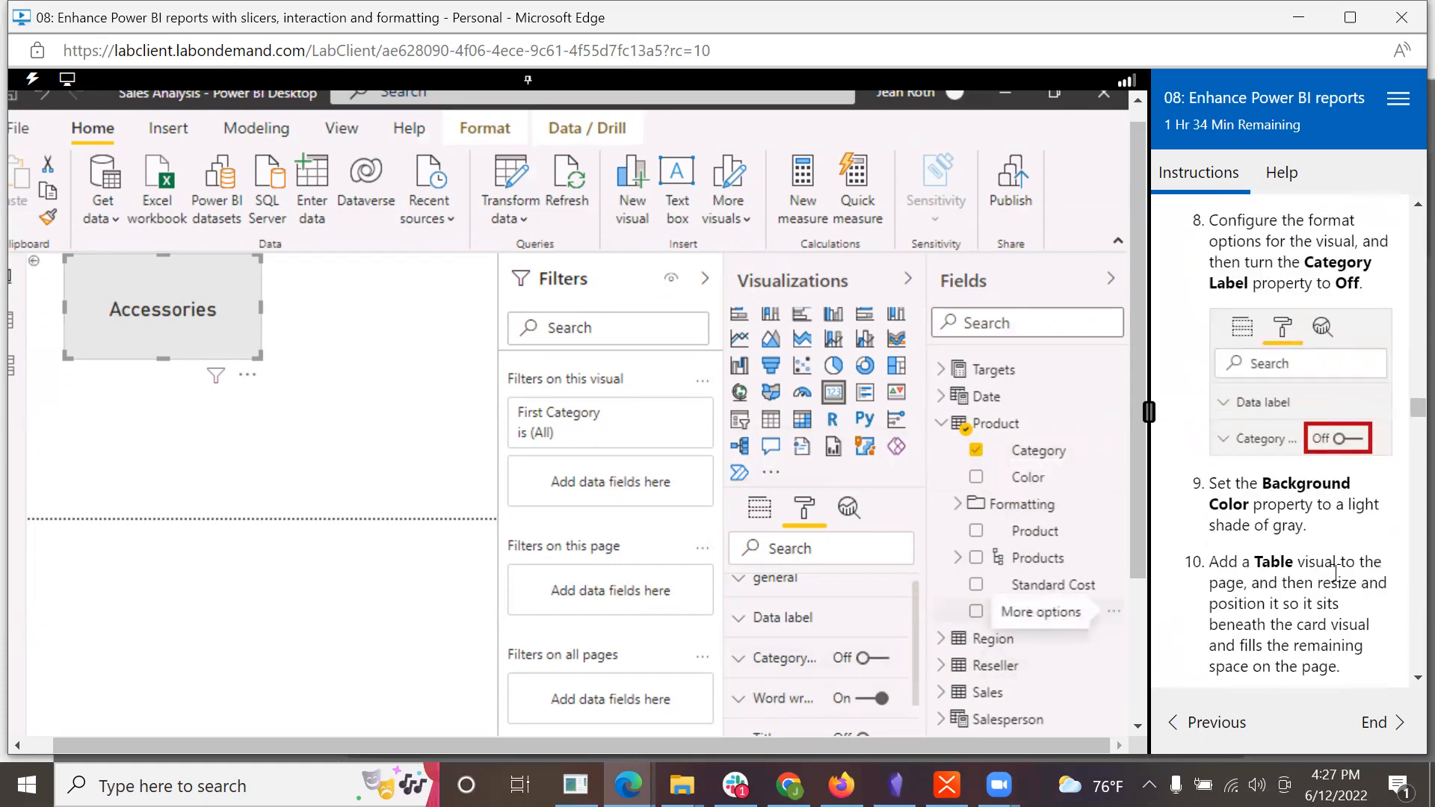
pyautogui.scroll(-2, 1336, 571)
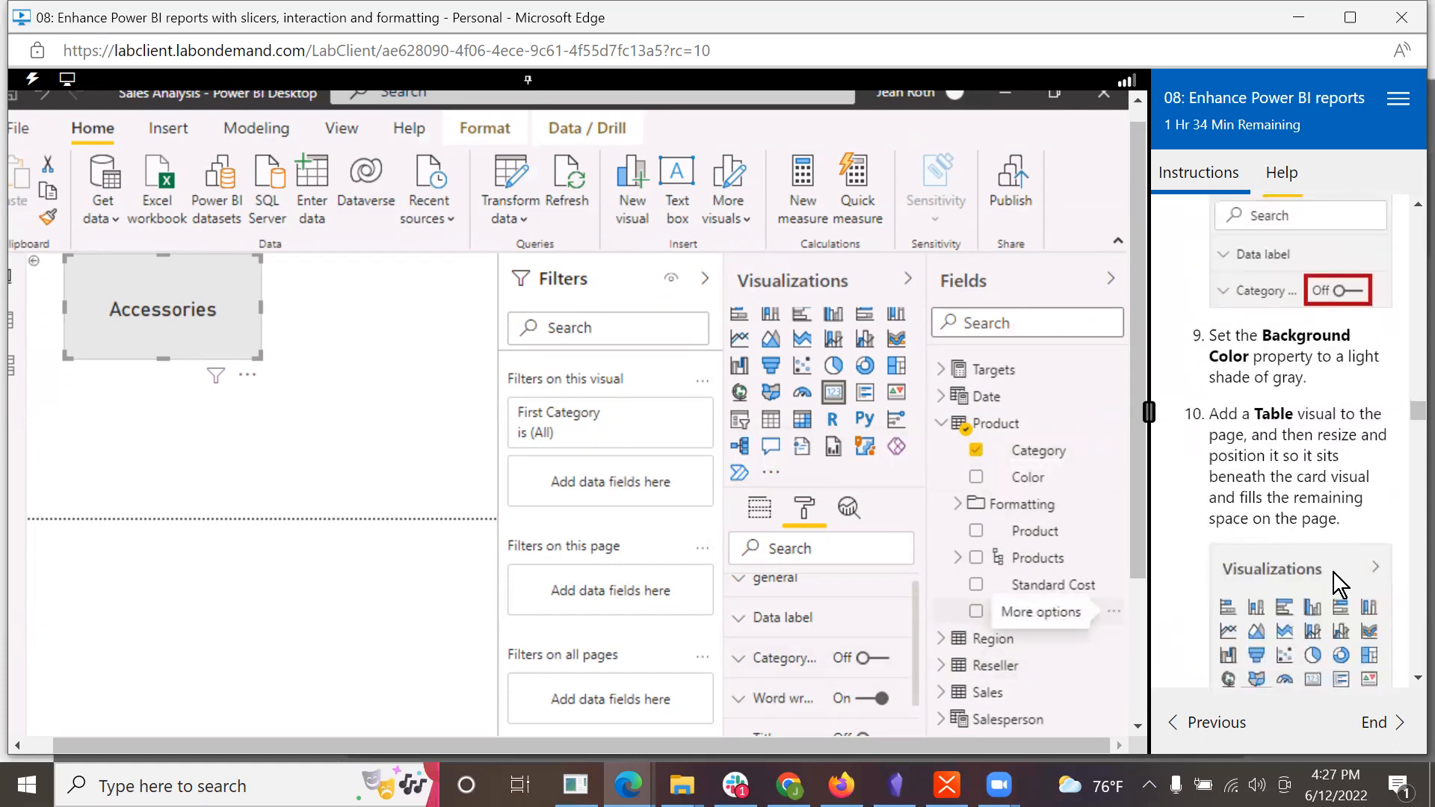
pyautogui.scroll(-2, 1333, 572)
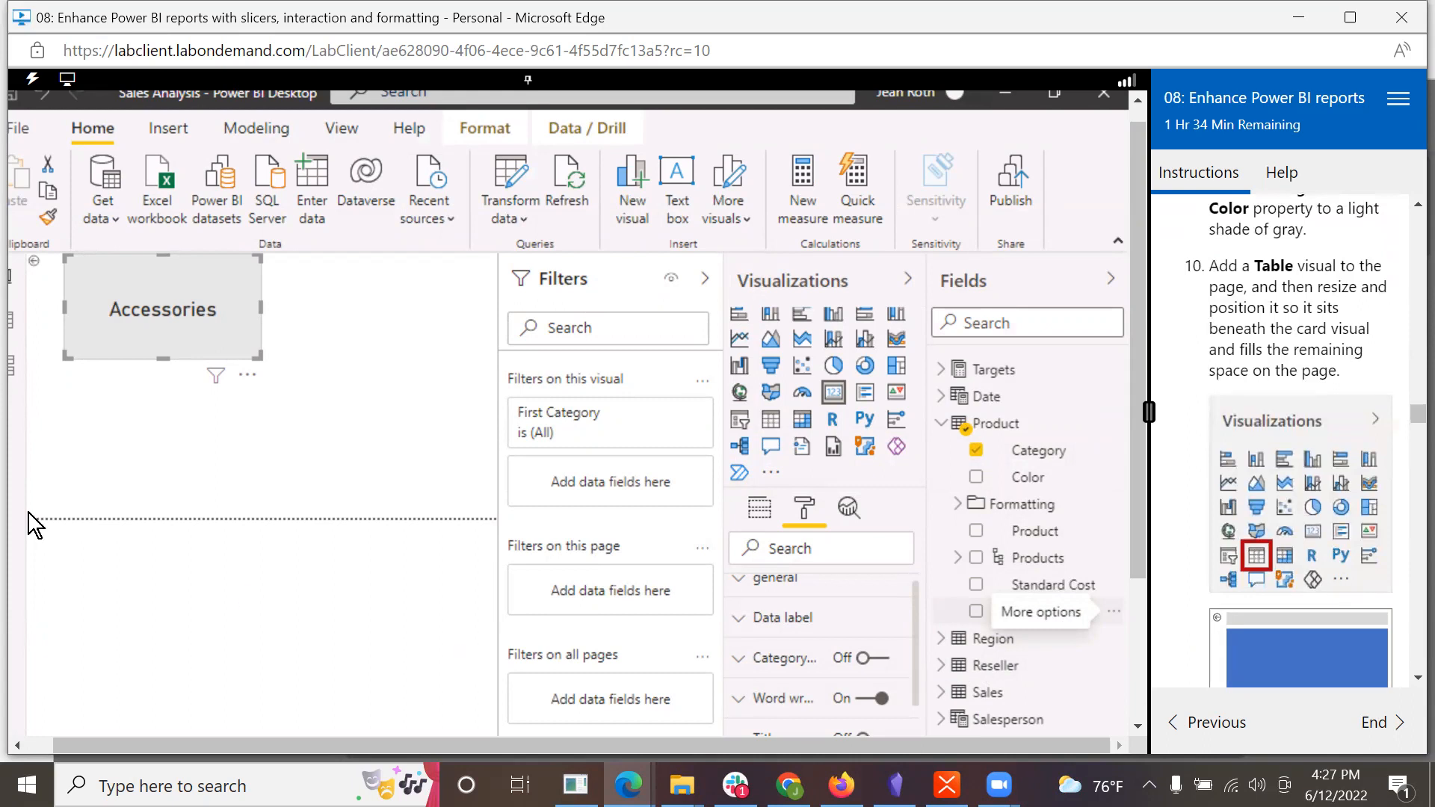
pyautogui.click(145, 447)
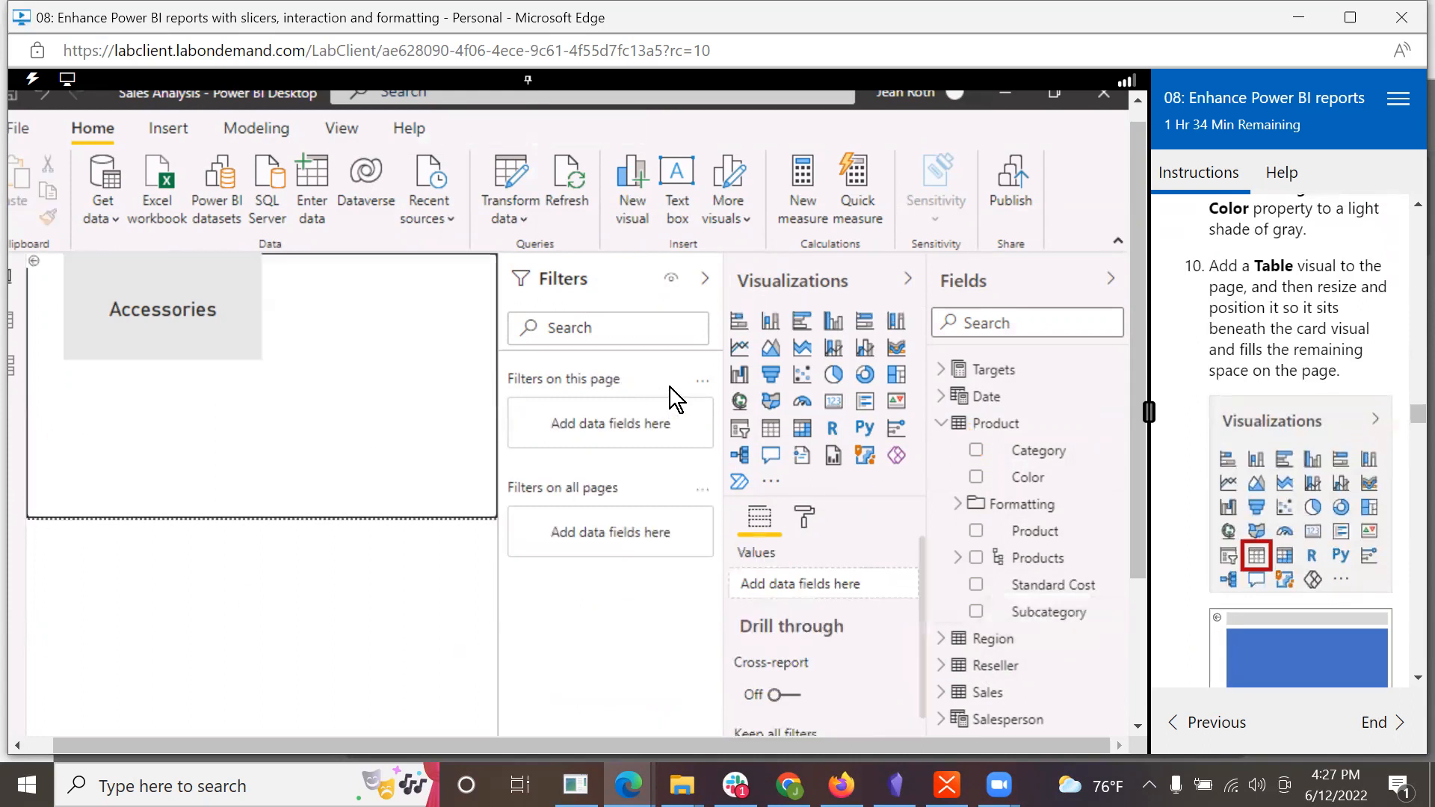
pyautogui.click(772, 430)
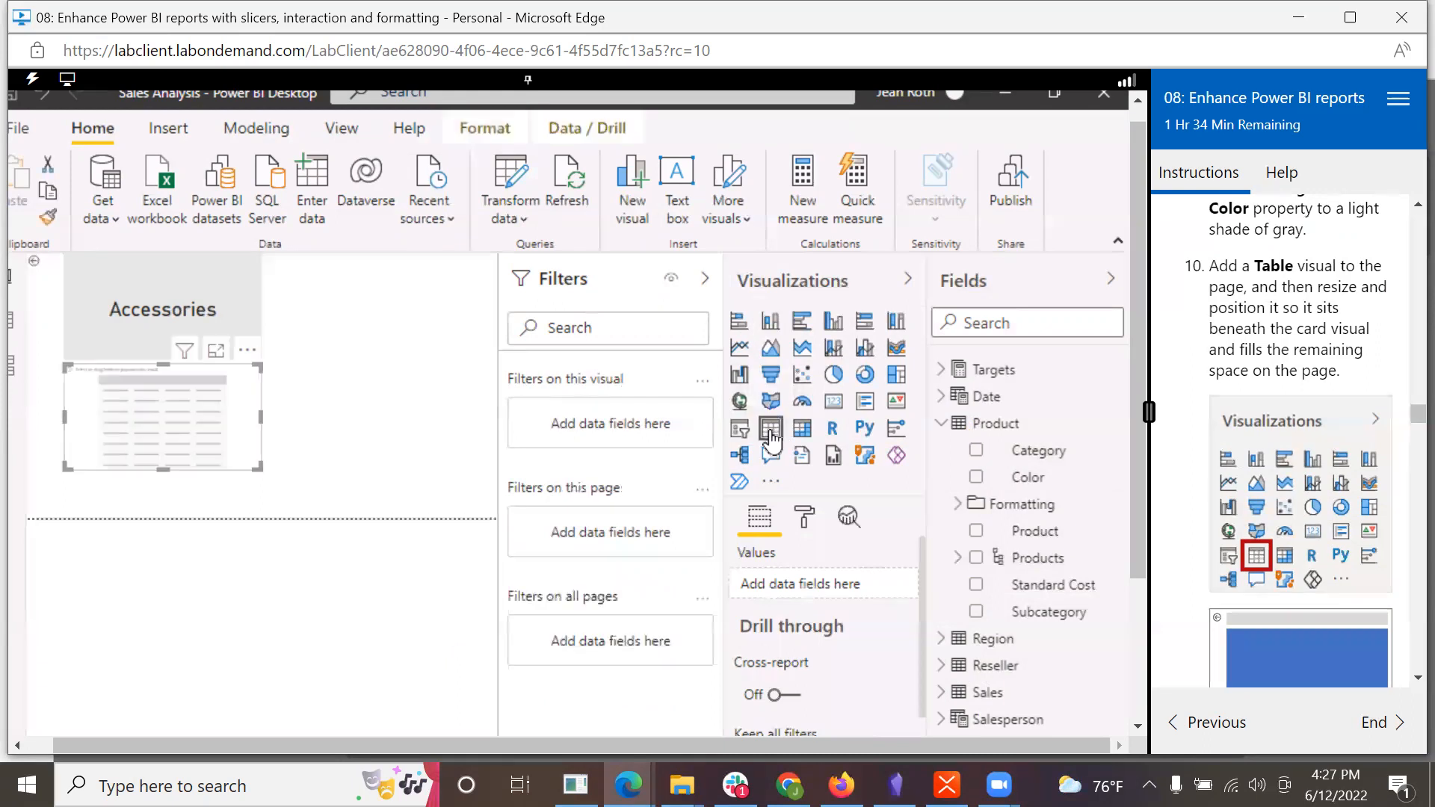
# Step: Add the Product table's Subcategory and Color fields to the new table visual
pyautogui.scroll(-4, 1308, 617)
pyautogui.scroll(-2, 1299, 610)
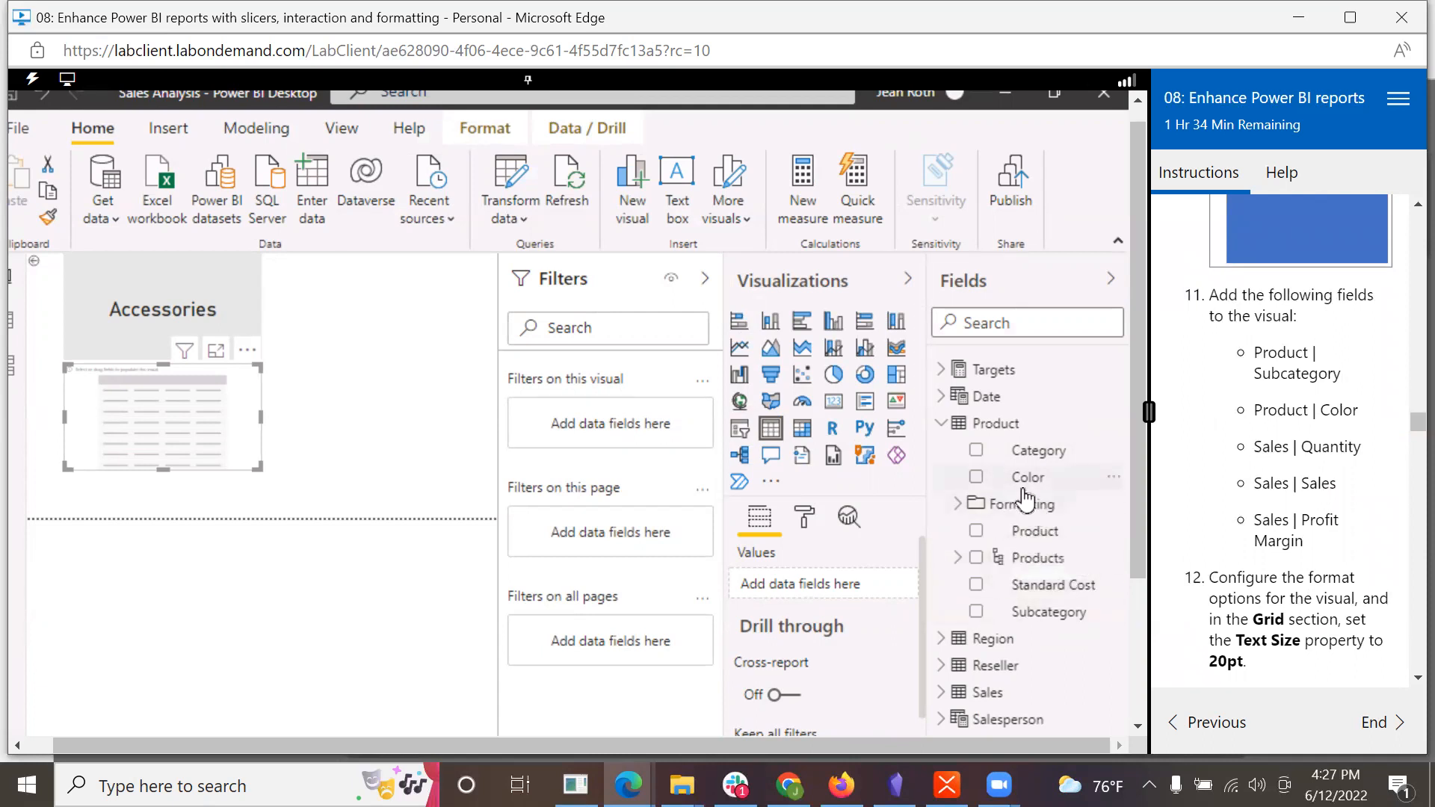
pyautogui.moveTo(1047, 611); pyautogui.dragTo(192, 388)
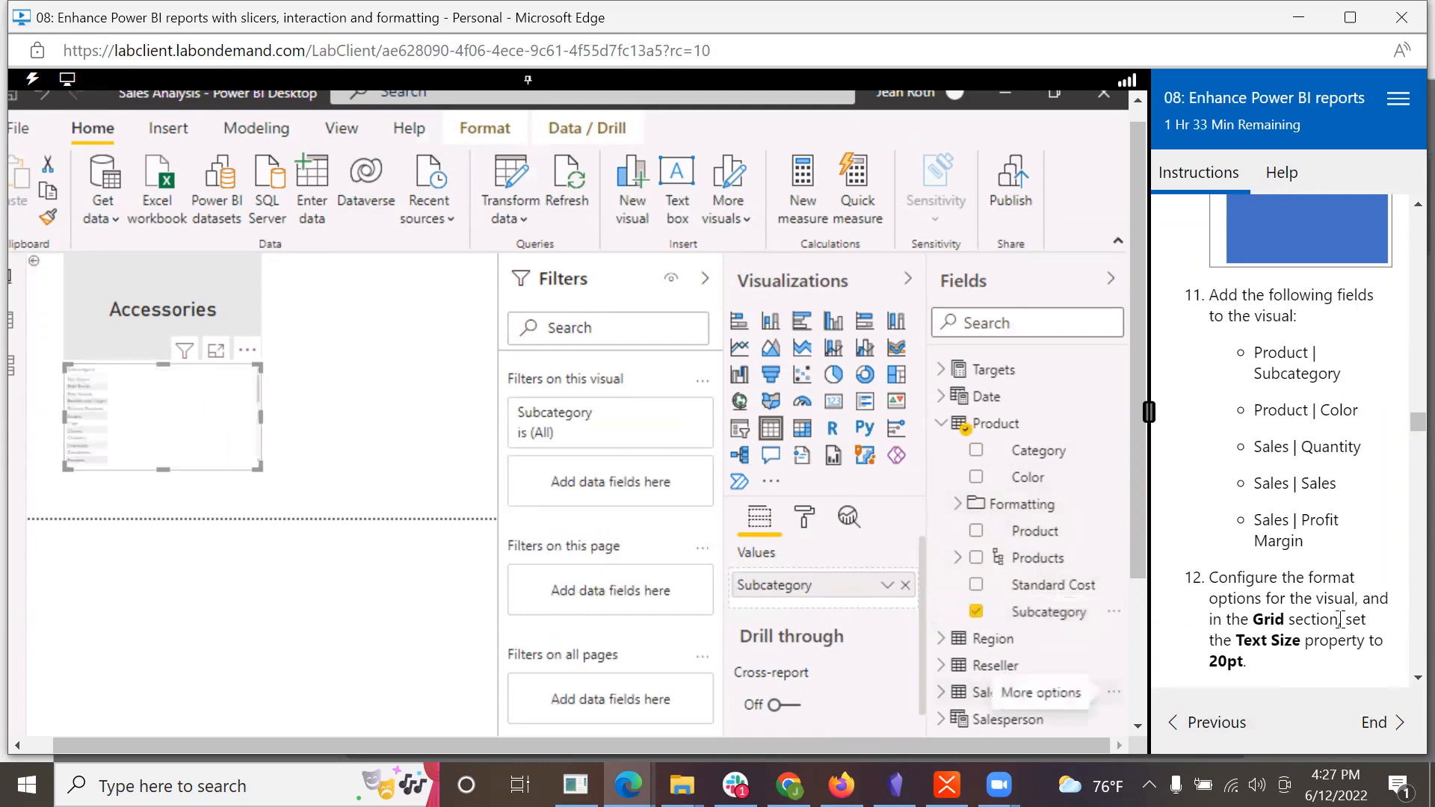
pyautogui.moveTo(1035, 478); pyautogui.dragTo(203, 396)
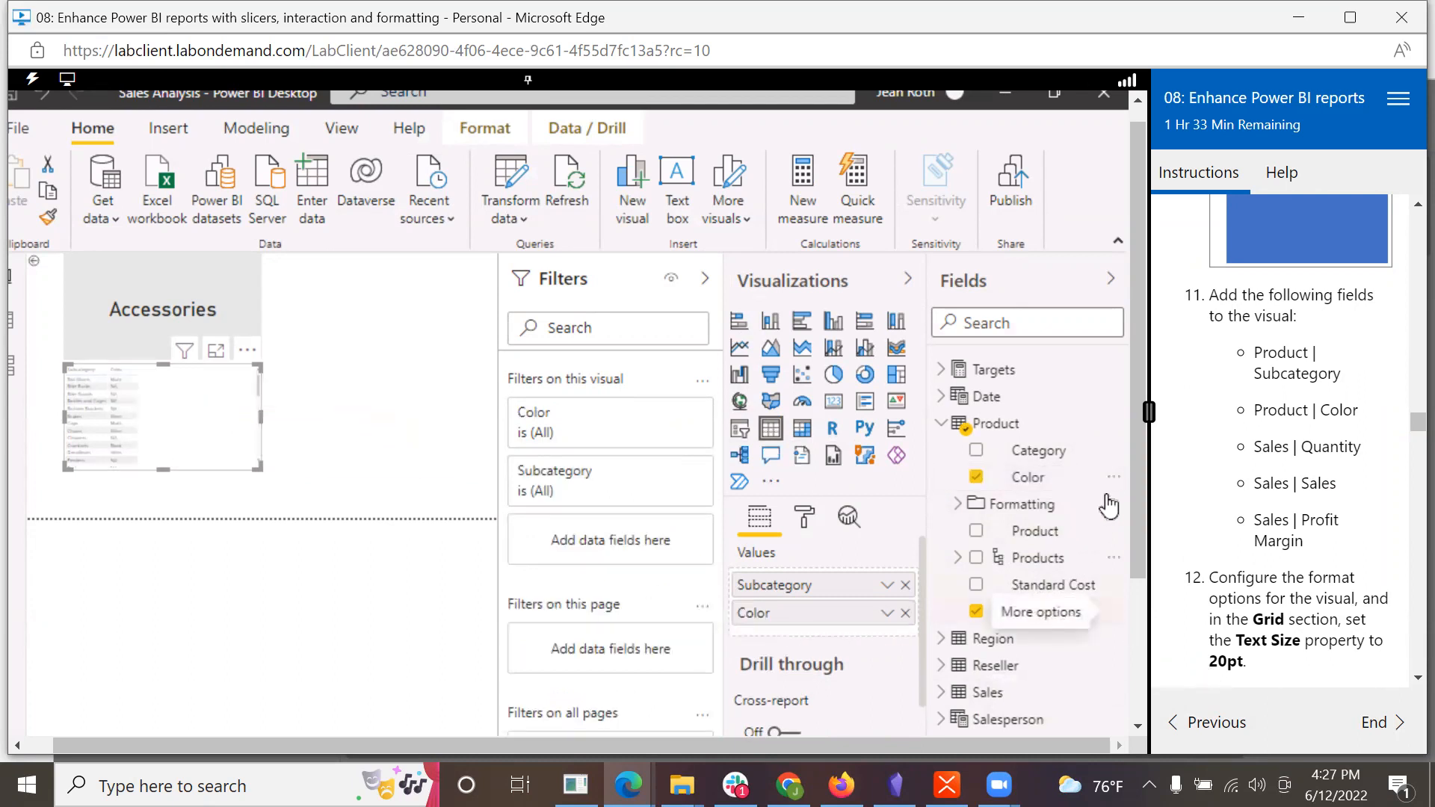
# Step: Add the Sales table's Quantity and Sales fields to the table visual after Color
pyautogui.click(940, 693)
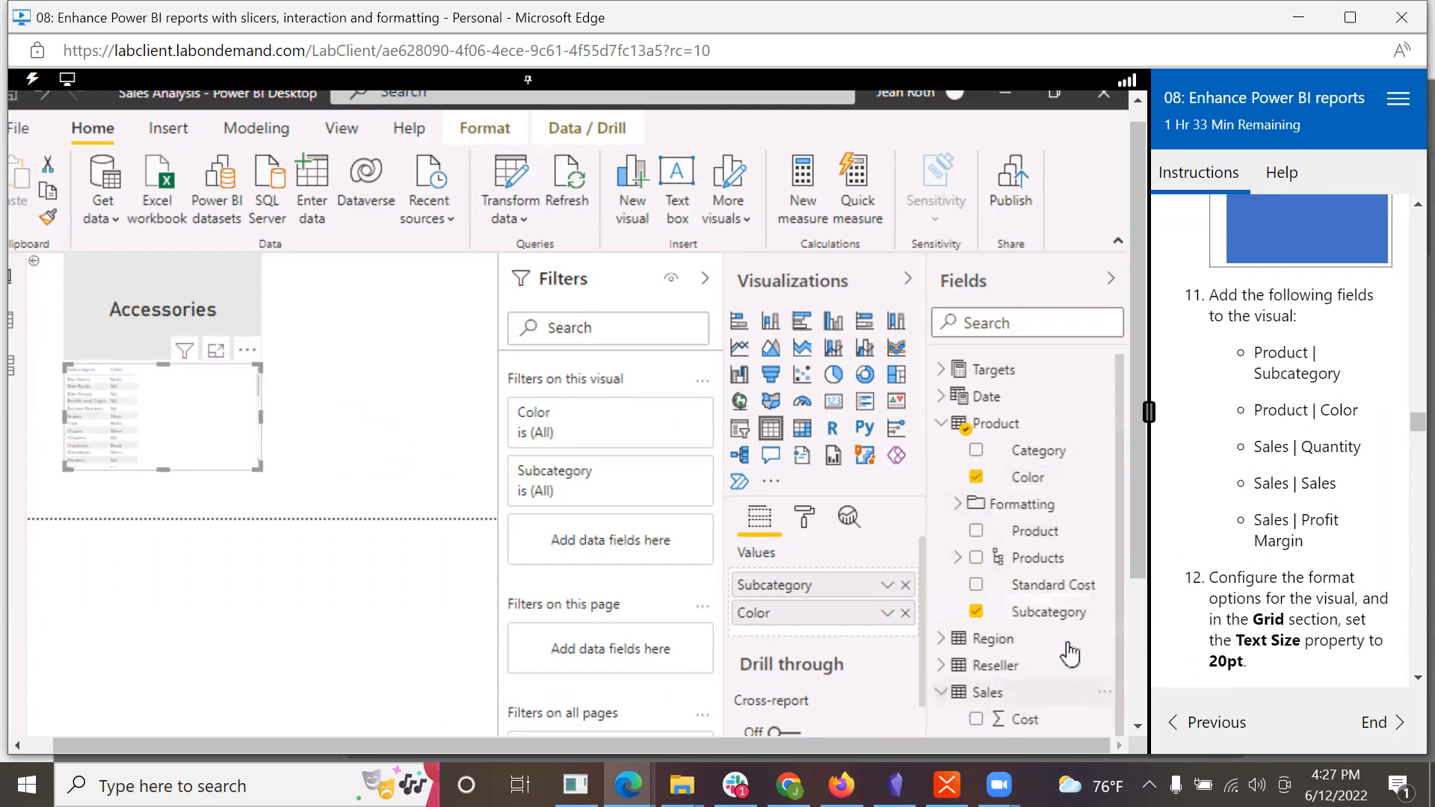
pyautogui.moveTo(1141, 572); pyautogui.dragTo(1145, 715)
pyautogui.moveTo(1024, 661); pyautogui.dragTo(187, 209)
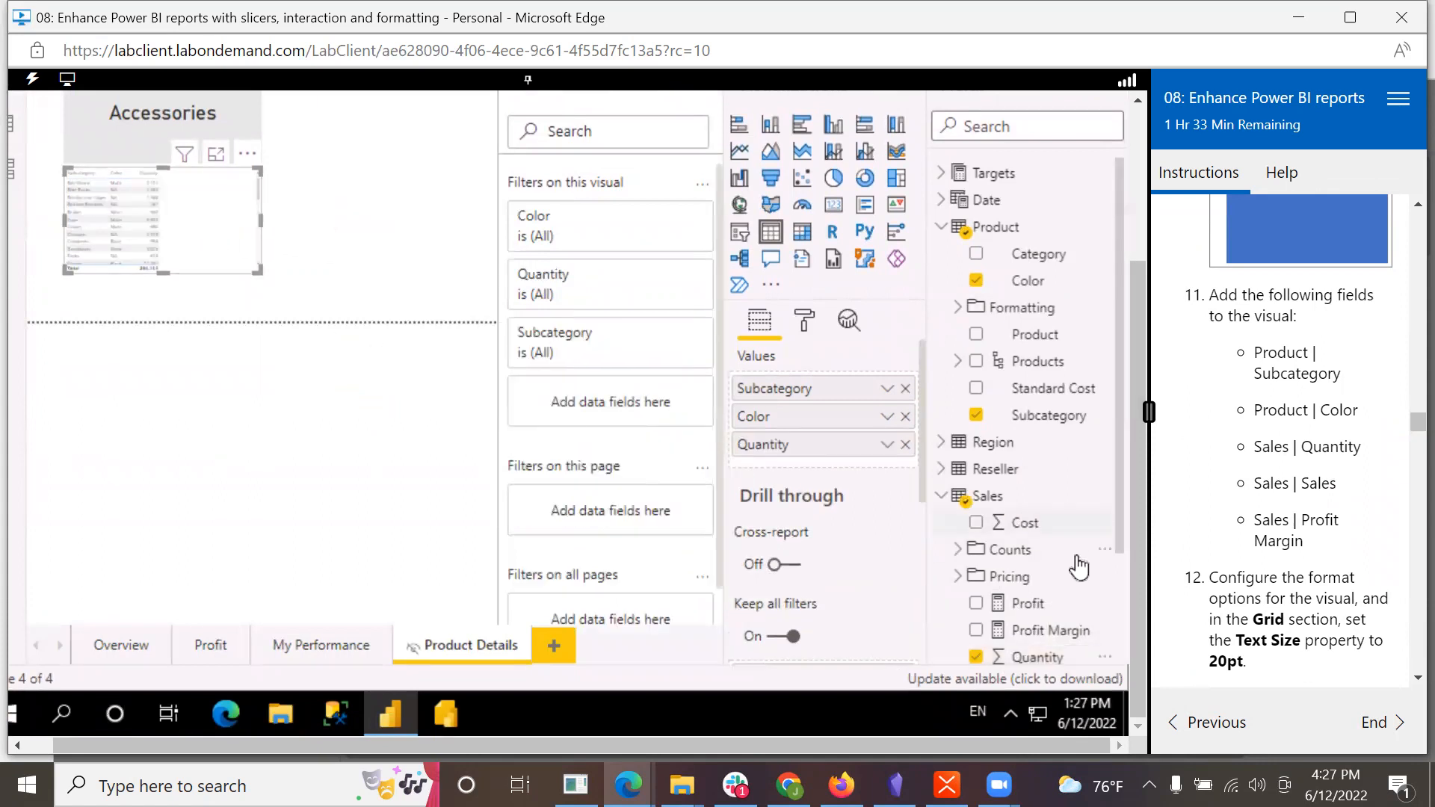
pyautogui.moveTo(1069, 631)
pyautogui.mouseDown()
pyautogui.moveTo(750, 480)
pyautogui.moveTo(1080, 652)
pyautogui.mouseUp()
pyautogui.scroll(-1, 1128, 567)
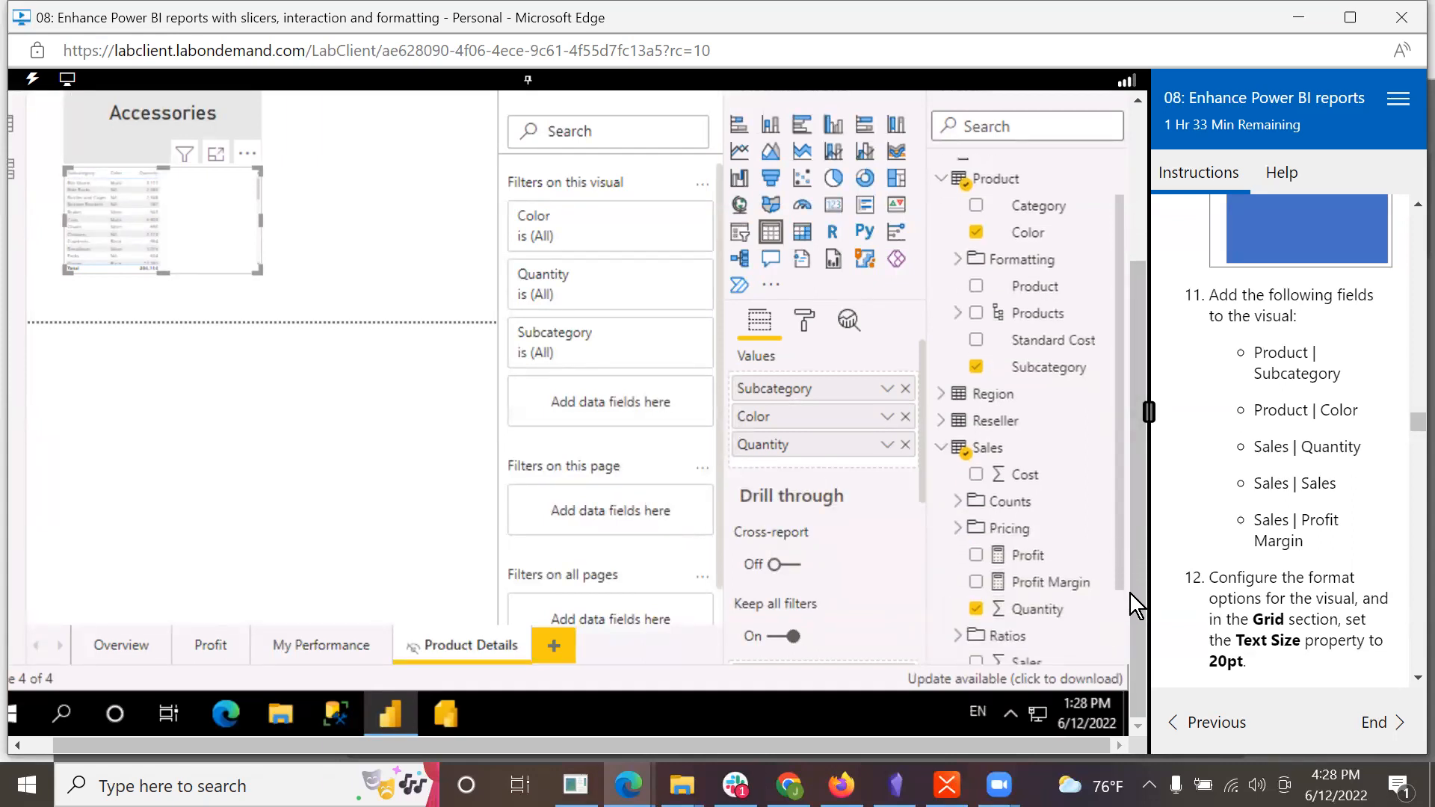
pyautogui.moveTo(1039, 662); pyautogui.dragTo(222, 231)
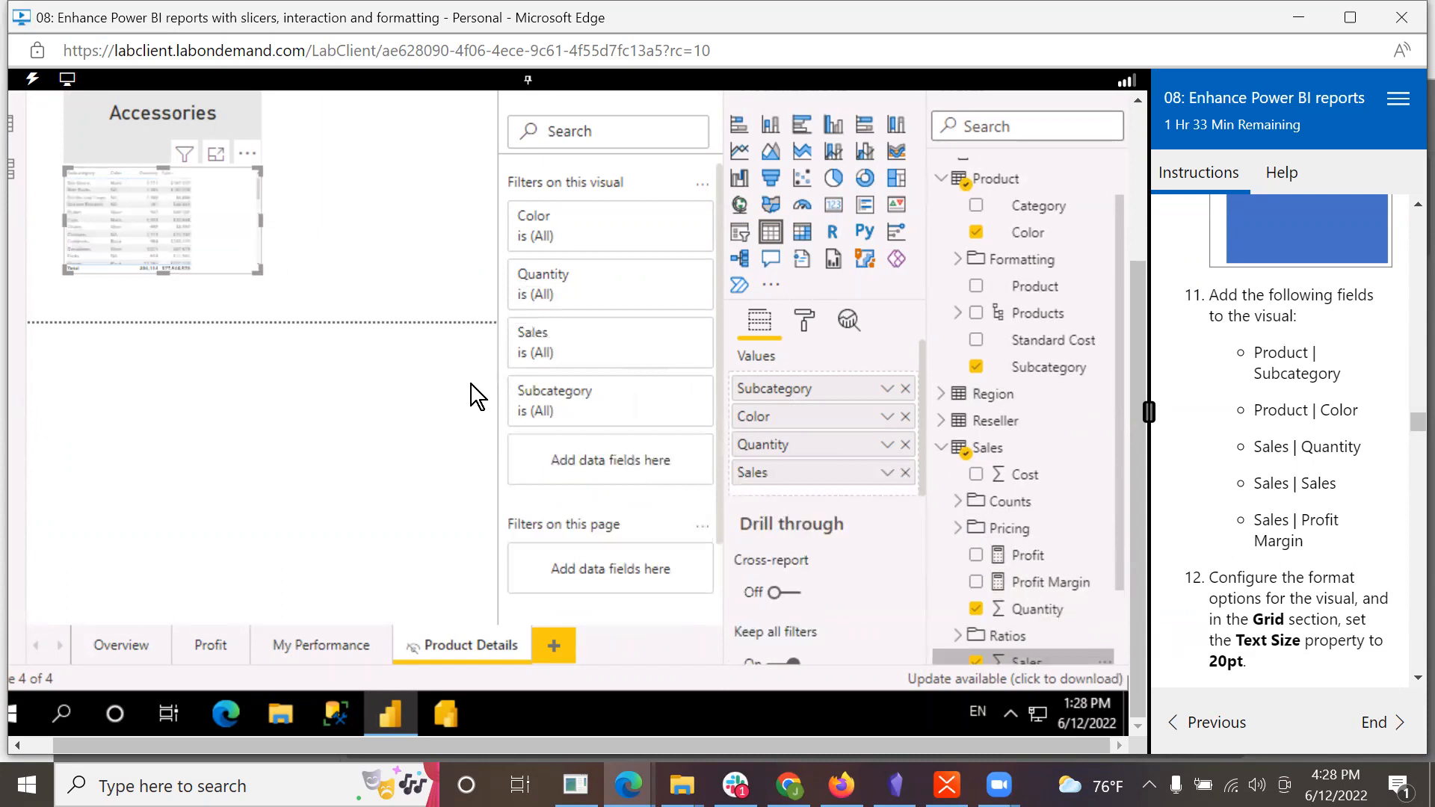
pyautogui.moveTo(1061, 590); pyautogui.dragTo(288, 240)
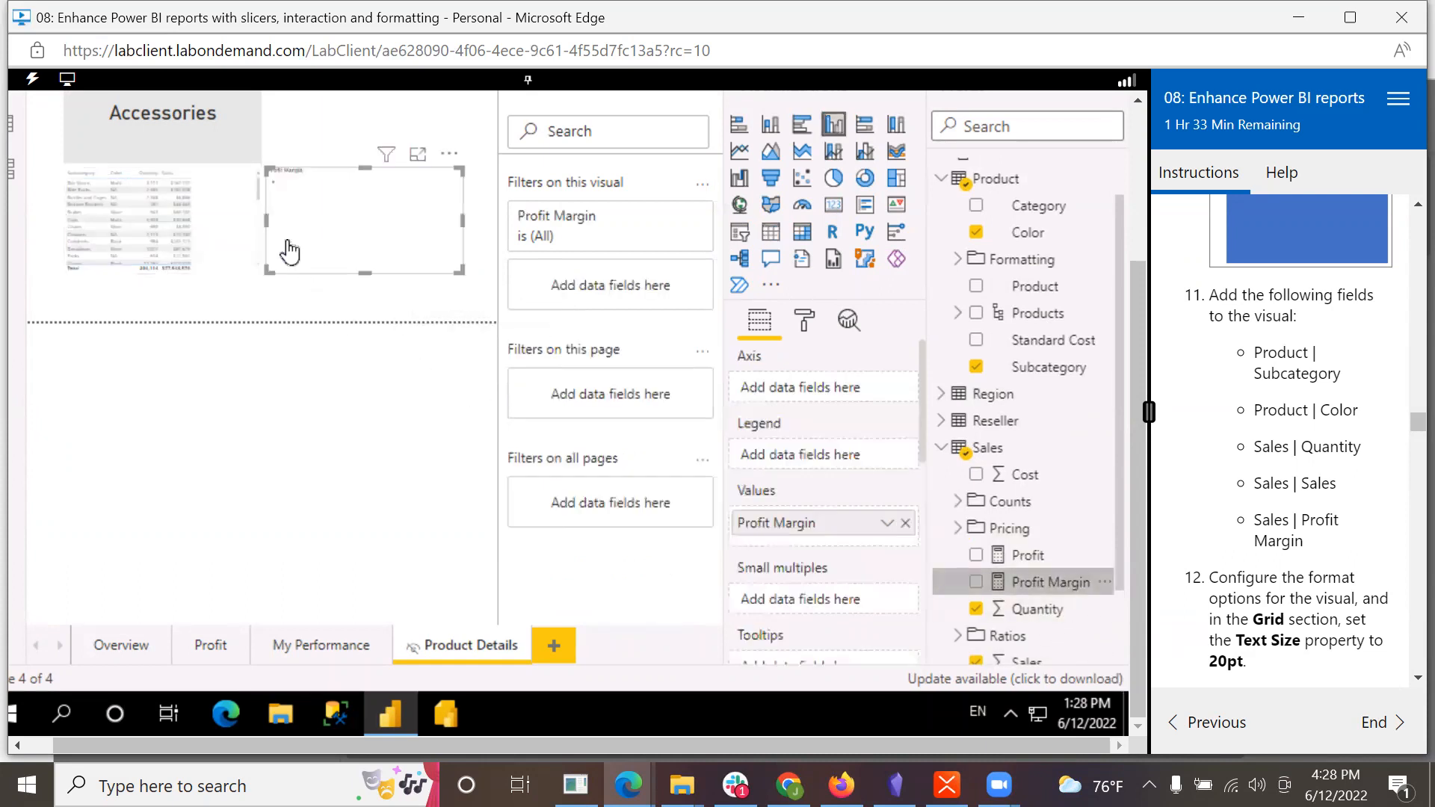
pyautogui.rightClick(433, 211)
pyautogui.click(413, 259)
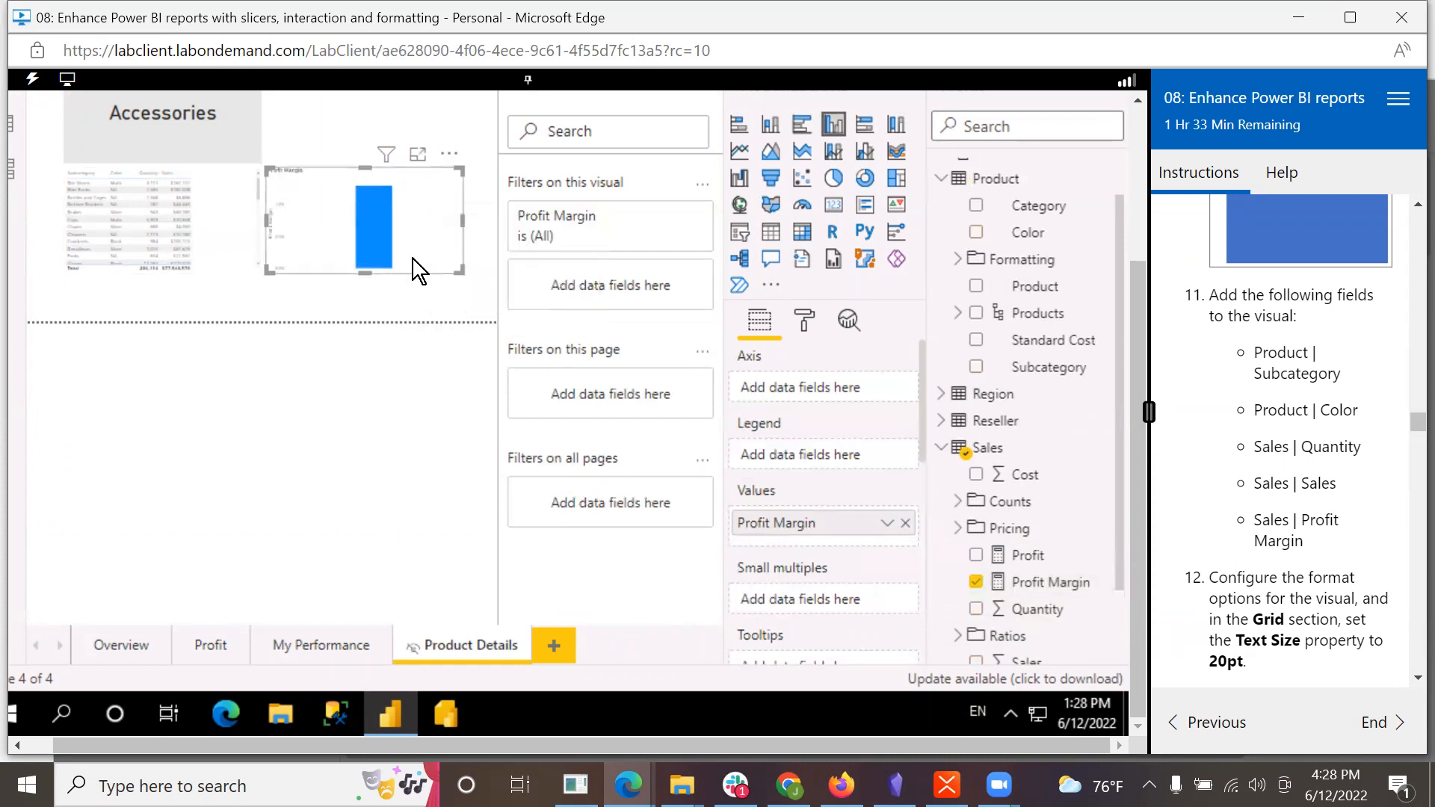
pyautogui.rightClick(347, 225)
pyautogui.click(346, 263)
pyautogui.click(977, 584)
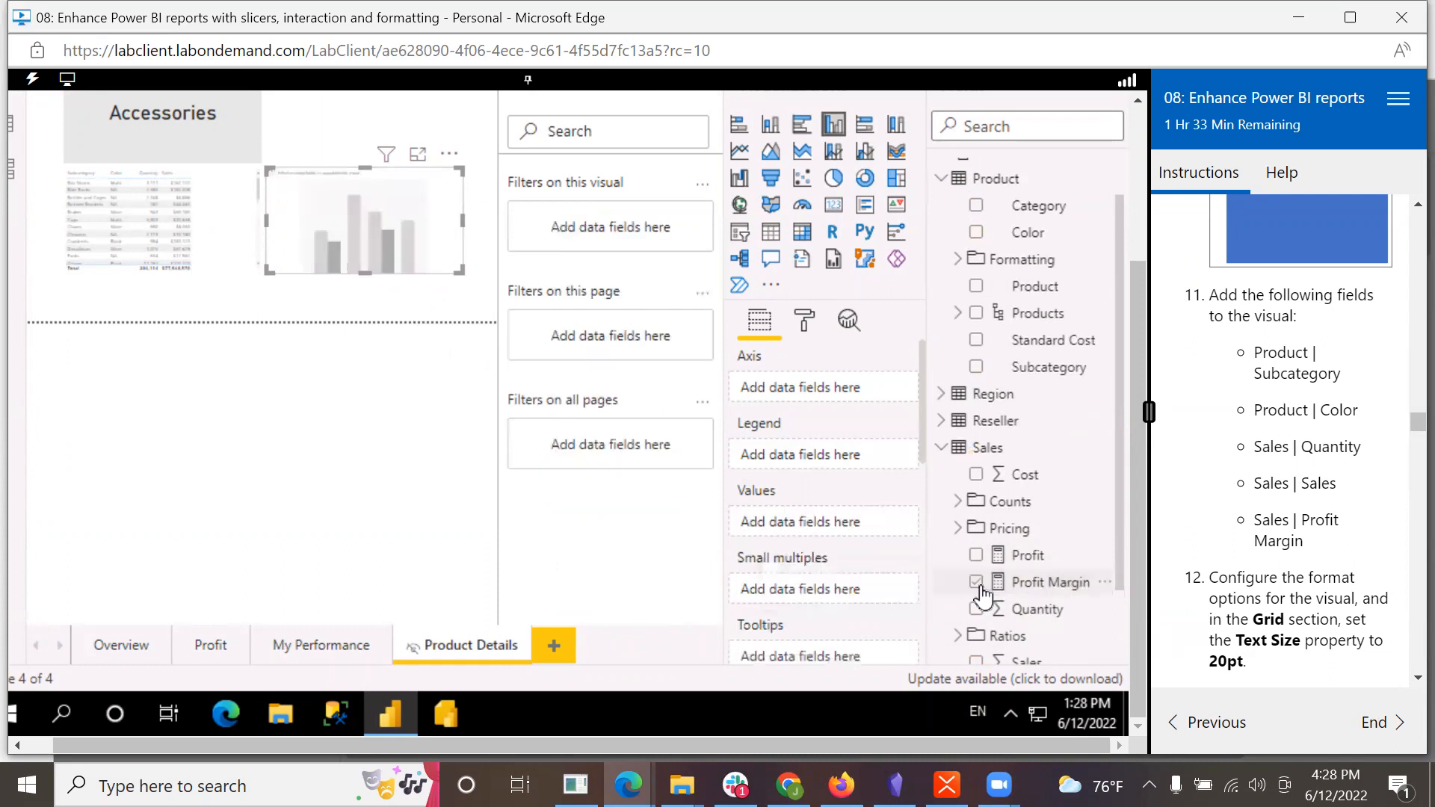
pyautogui.click(449, 158)
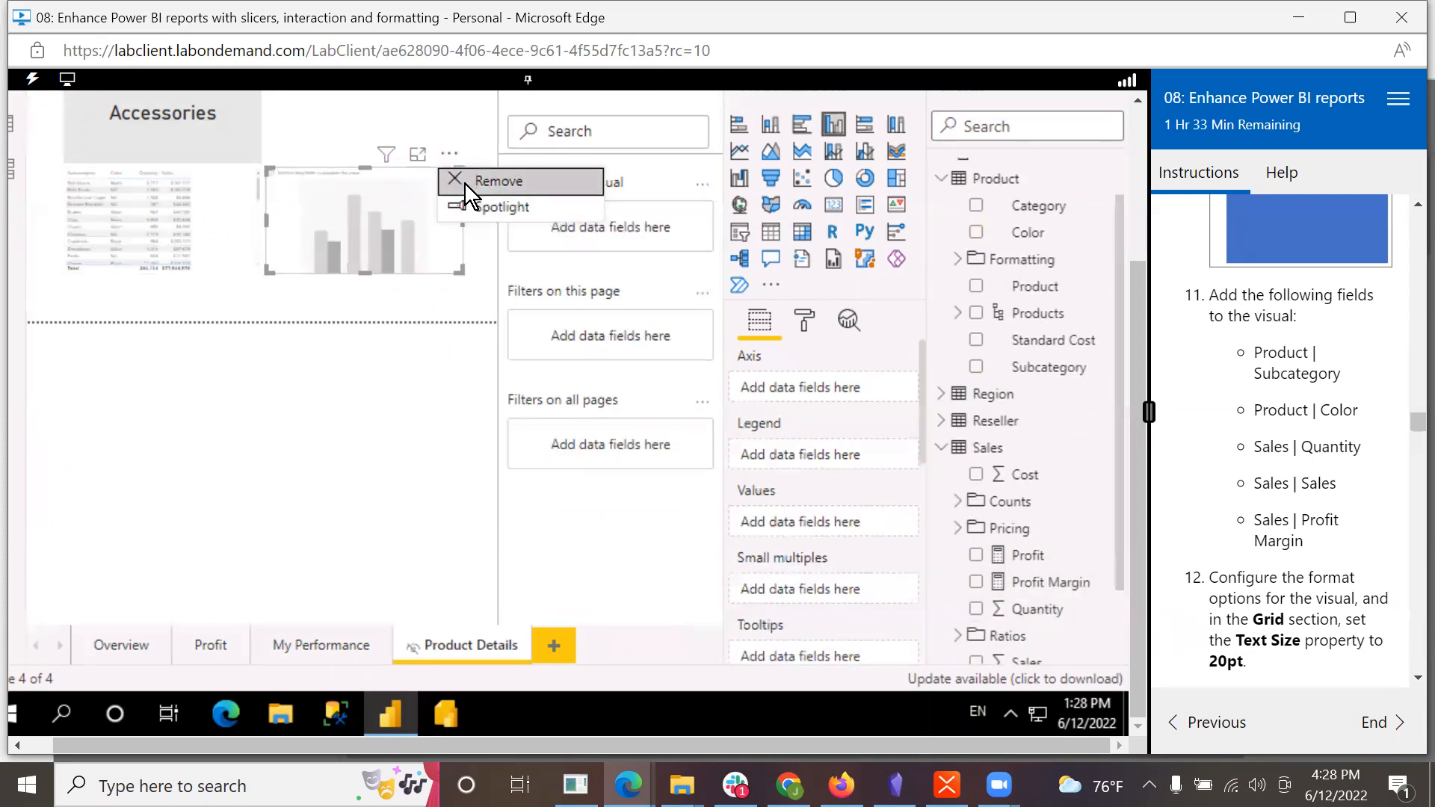
pyautogui.click(465, 182)
# Step: Add the Sales table's Profit Margin measure to the table visual as its last column
pyautogui.moveTo(1031, 584); pyautogui.dragTo(168, 207)
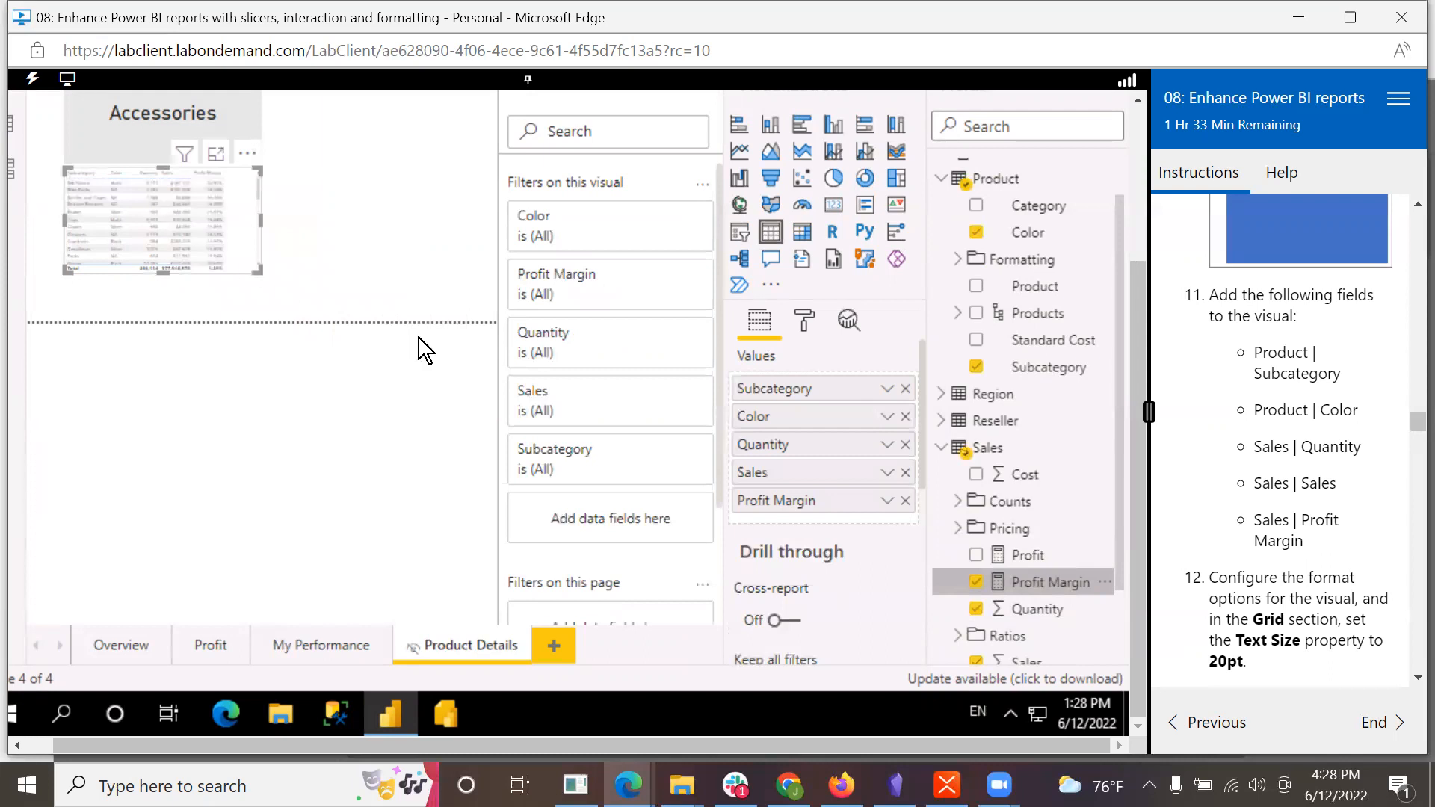
# Step: Set the text size in the table visual's Grid formatting to 20 pt
pyautogui.scroll(-2, 1331, 591)
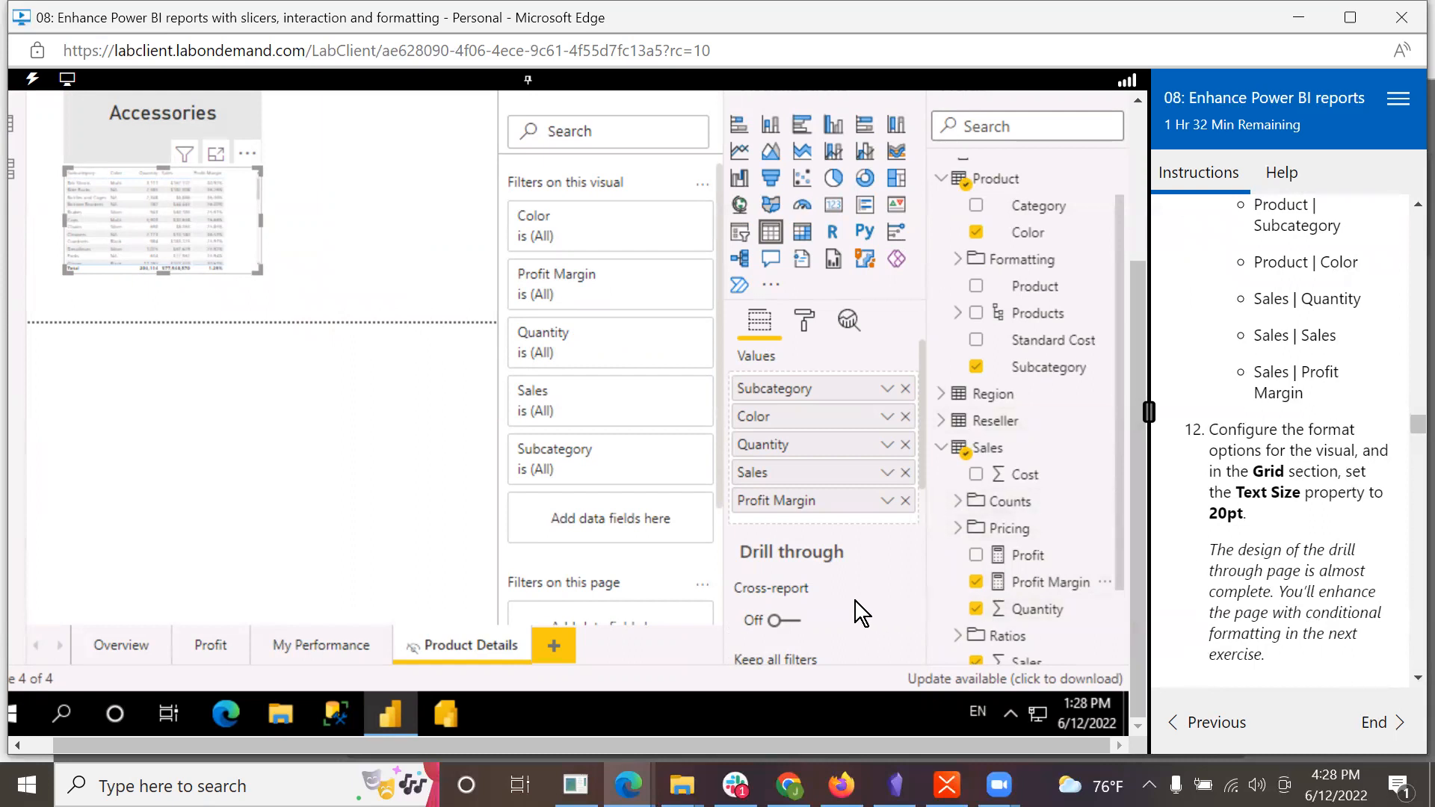
pyautogui.click(806, 325)
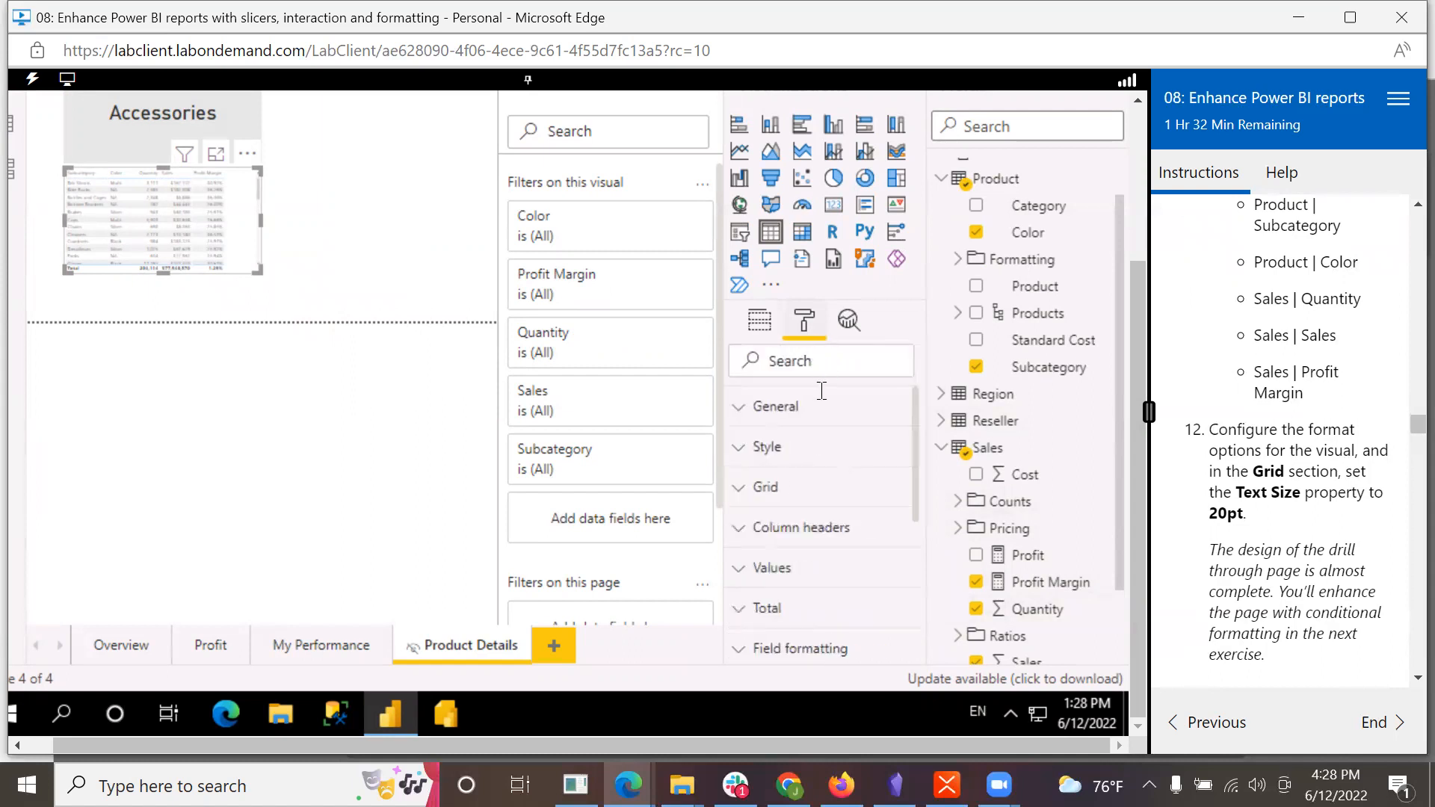
pyautogui.click(745, 495)
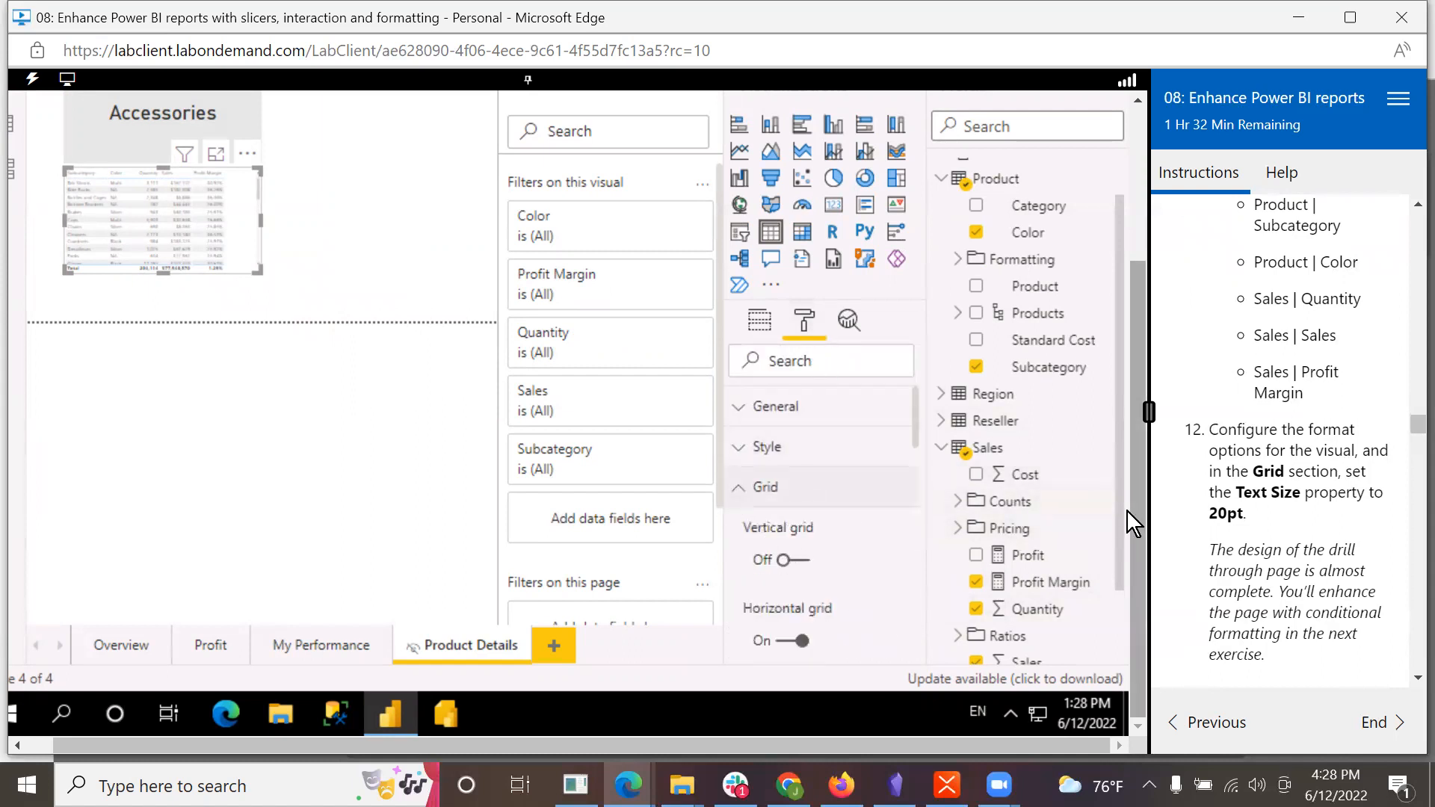
pyautogui.moveTo(1120, 505); pyautogui.dragTo(1130, 647)
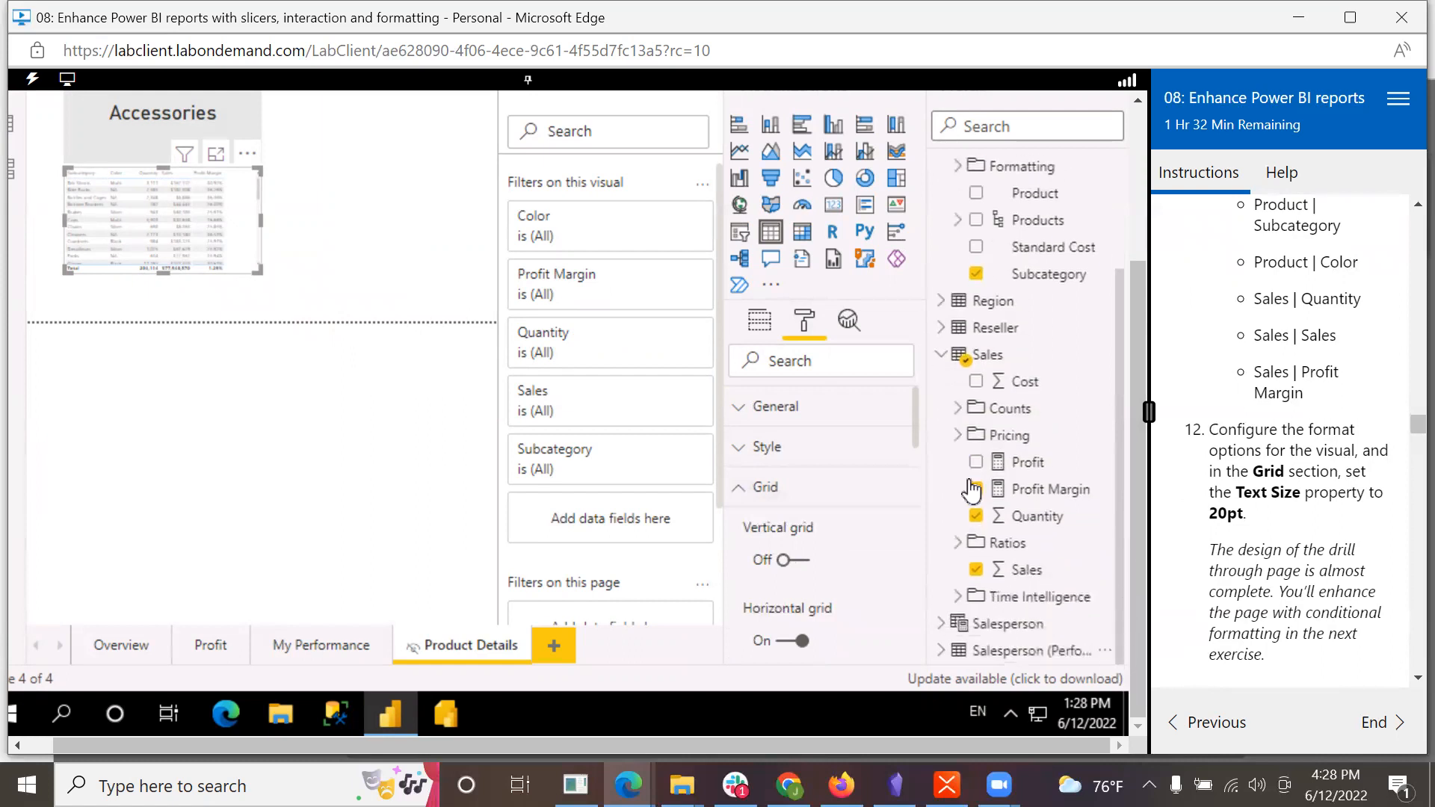
pyautogui.moveTo(917, 410); pyautogui.dragTo(924, 522)
pyautogui.scroll(-3, 839, 459)
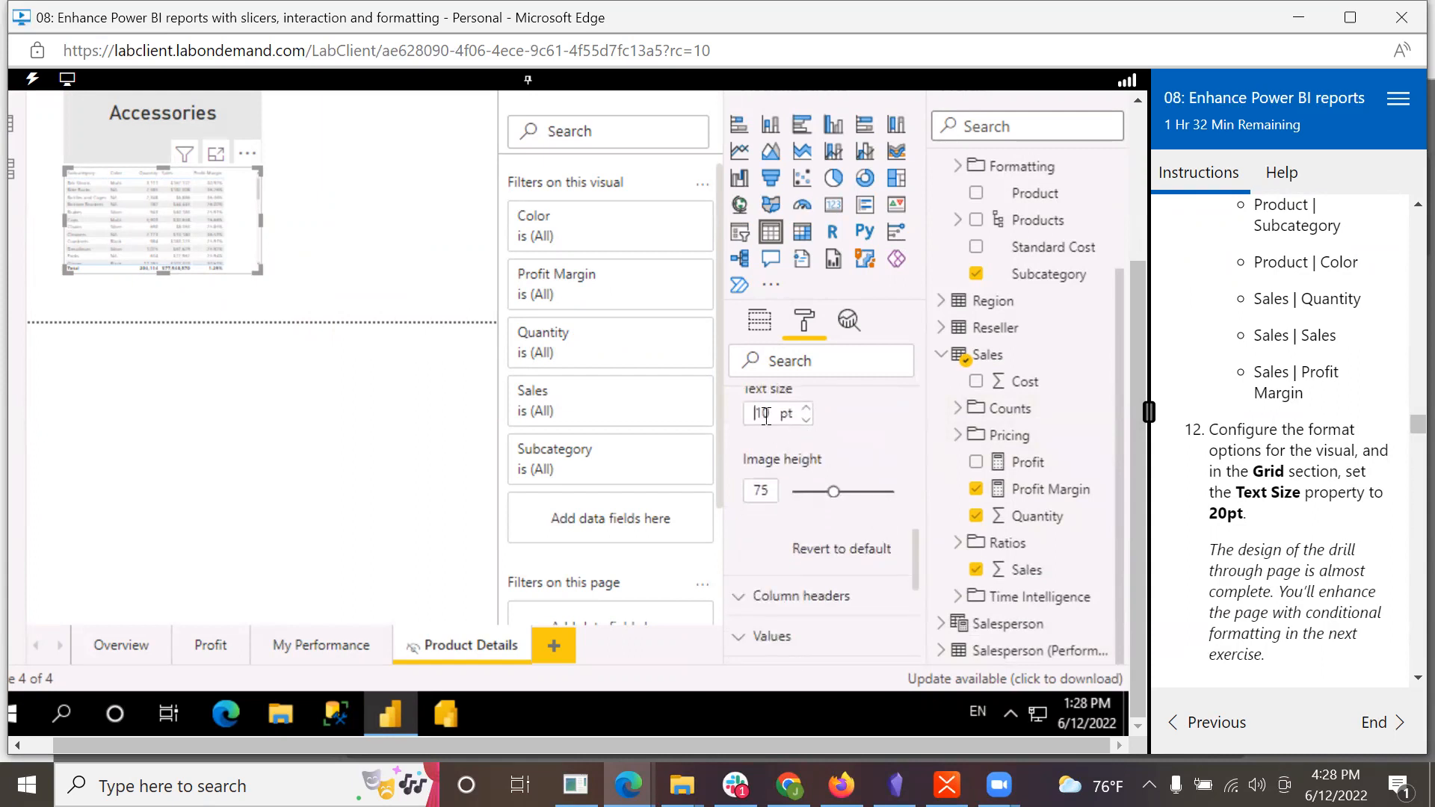
pyautogui.press('Delete')
pyautogui.write('2')
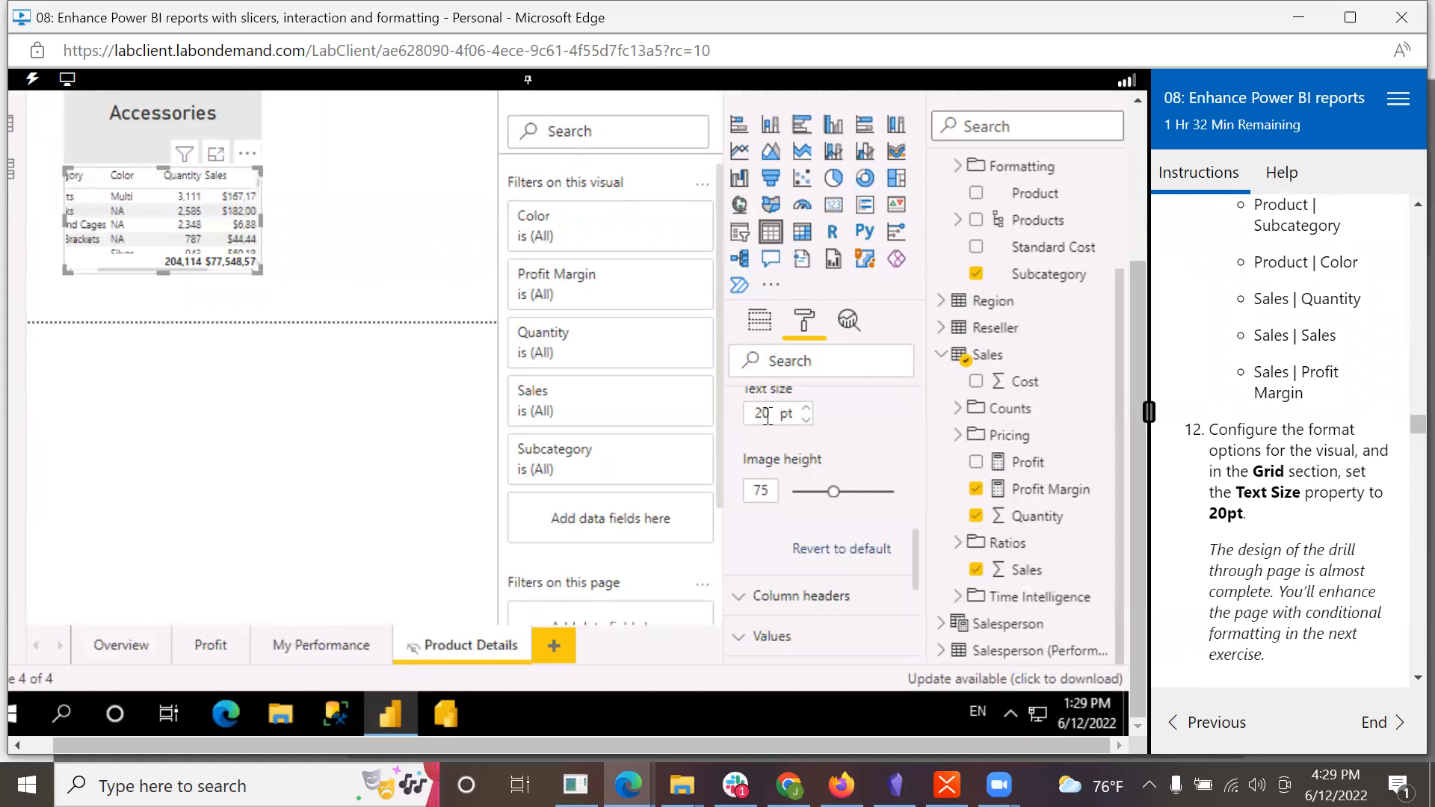
pyautogui.scroll(-1, 1299, 569)
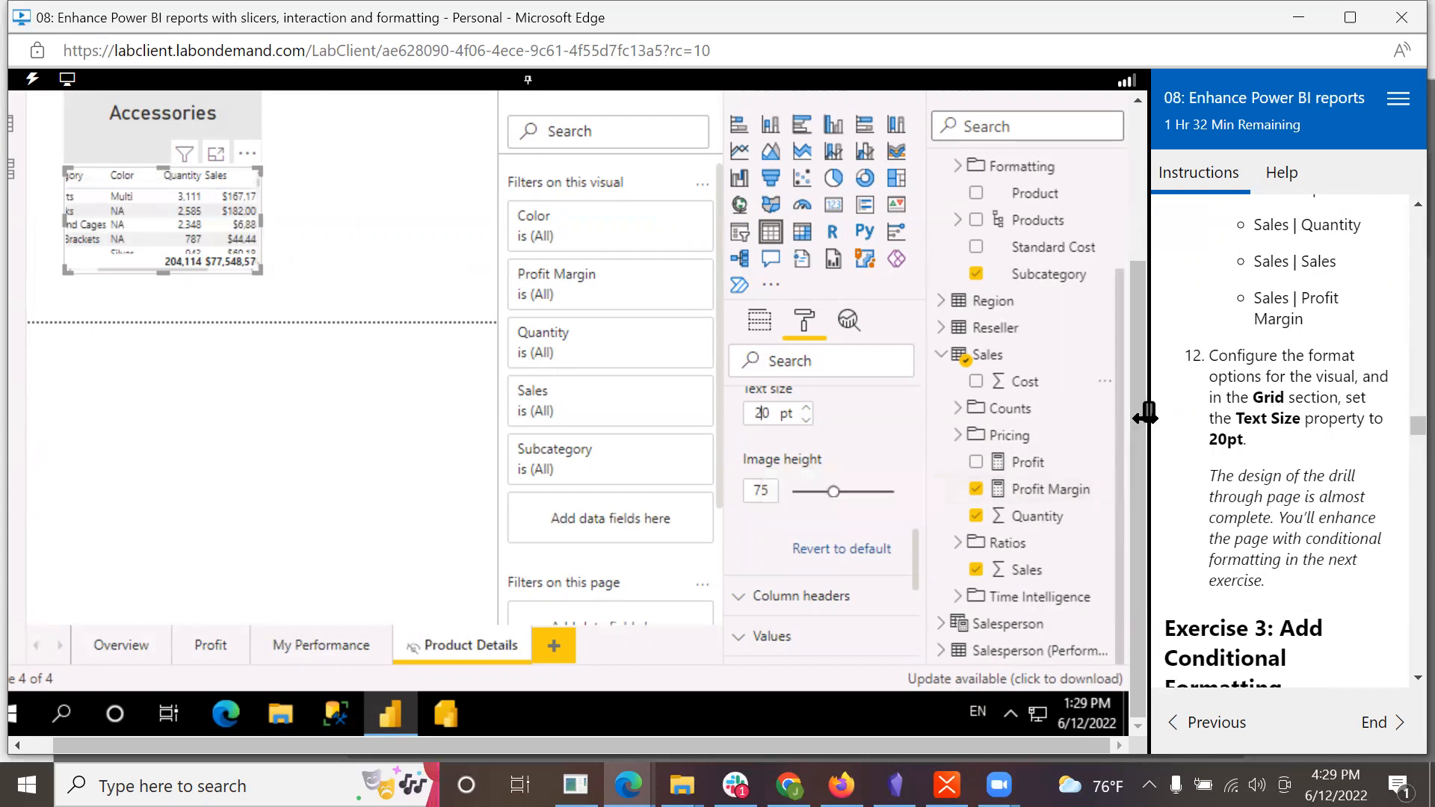
pyautogui.scroll(1, 1119, 370)
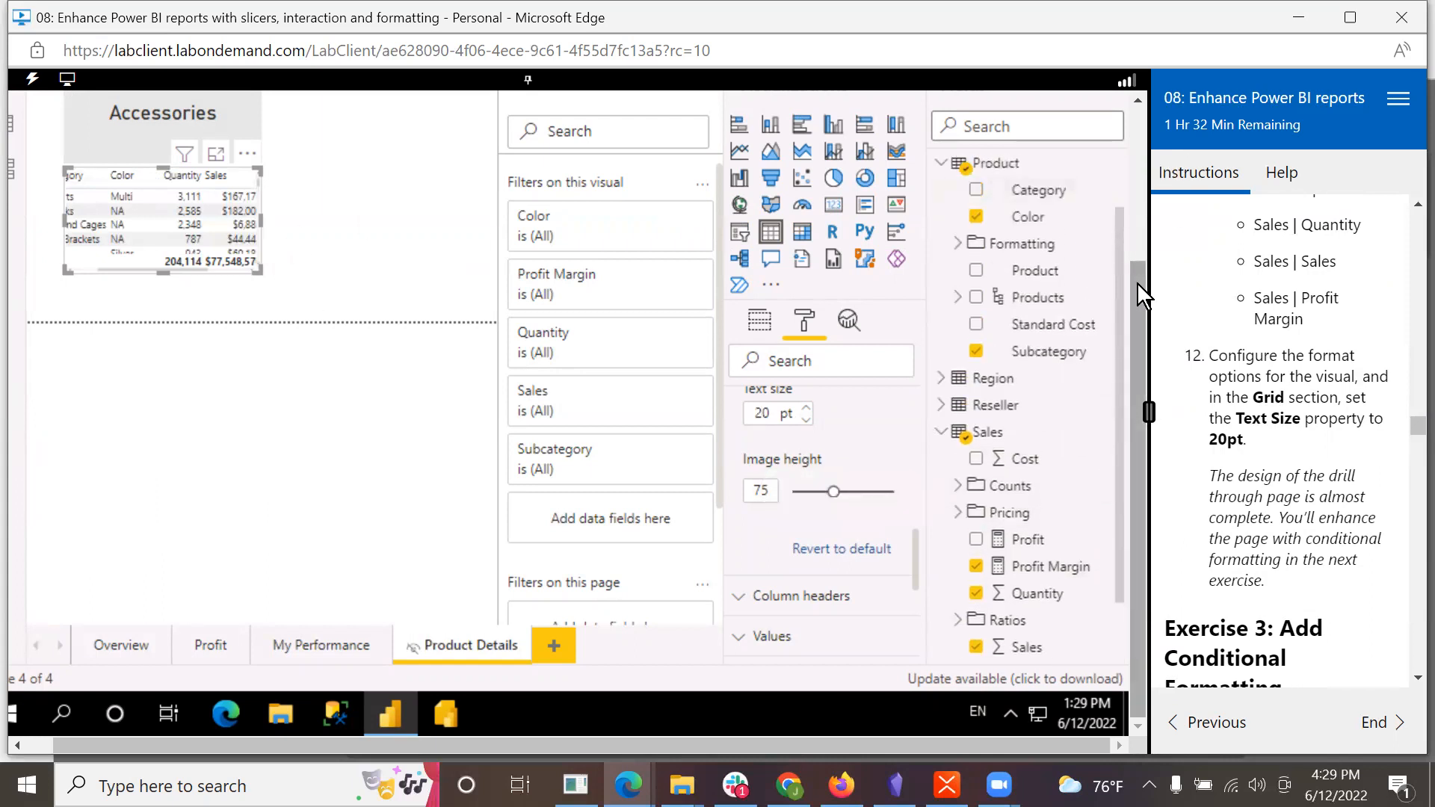
# Step: Try the Product Details page at Actual size and set its page view to Fit to width
pyautogui.moveTo(1137, 281); pyautogui.dragTo(1138, 101)
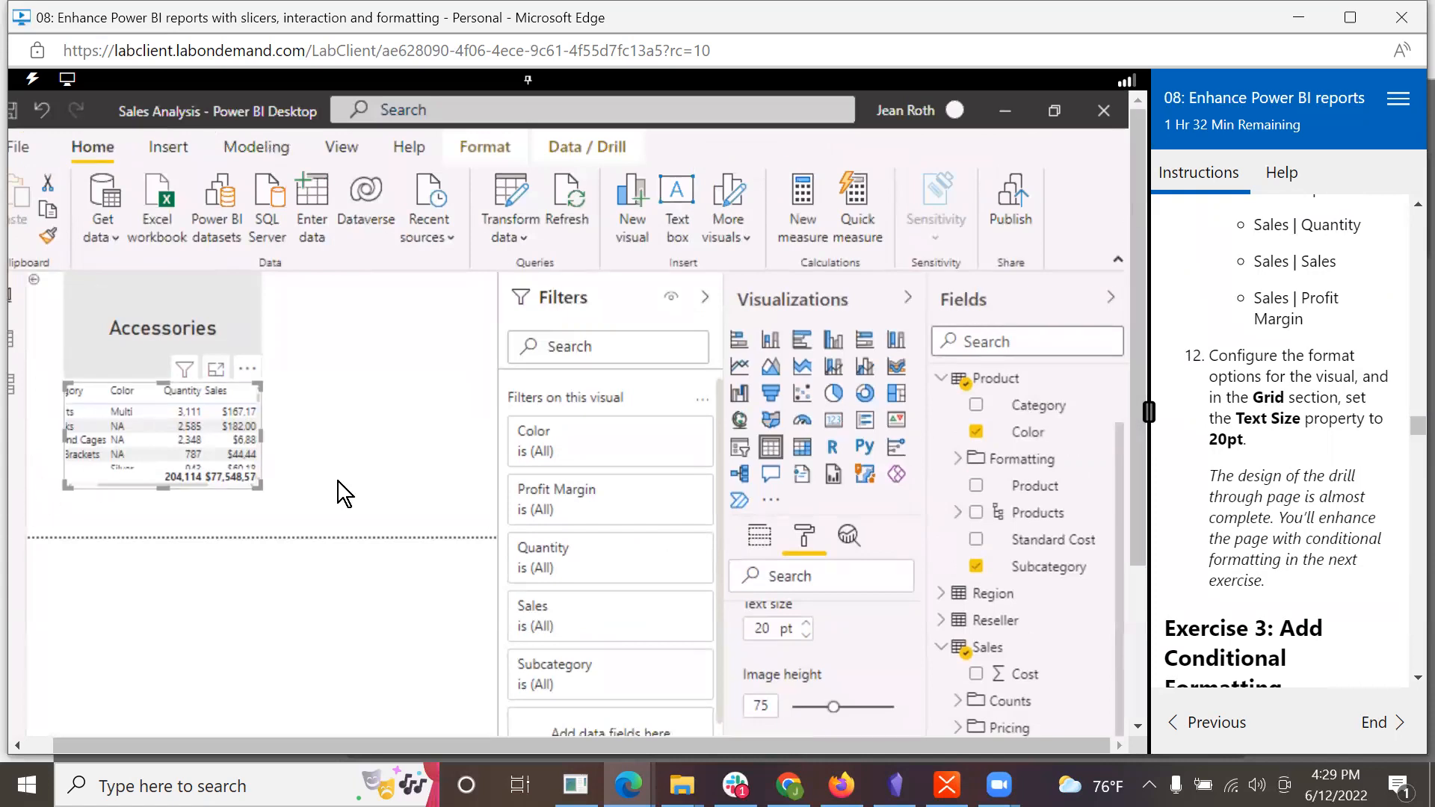
pyautogui.click(340, 149)
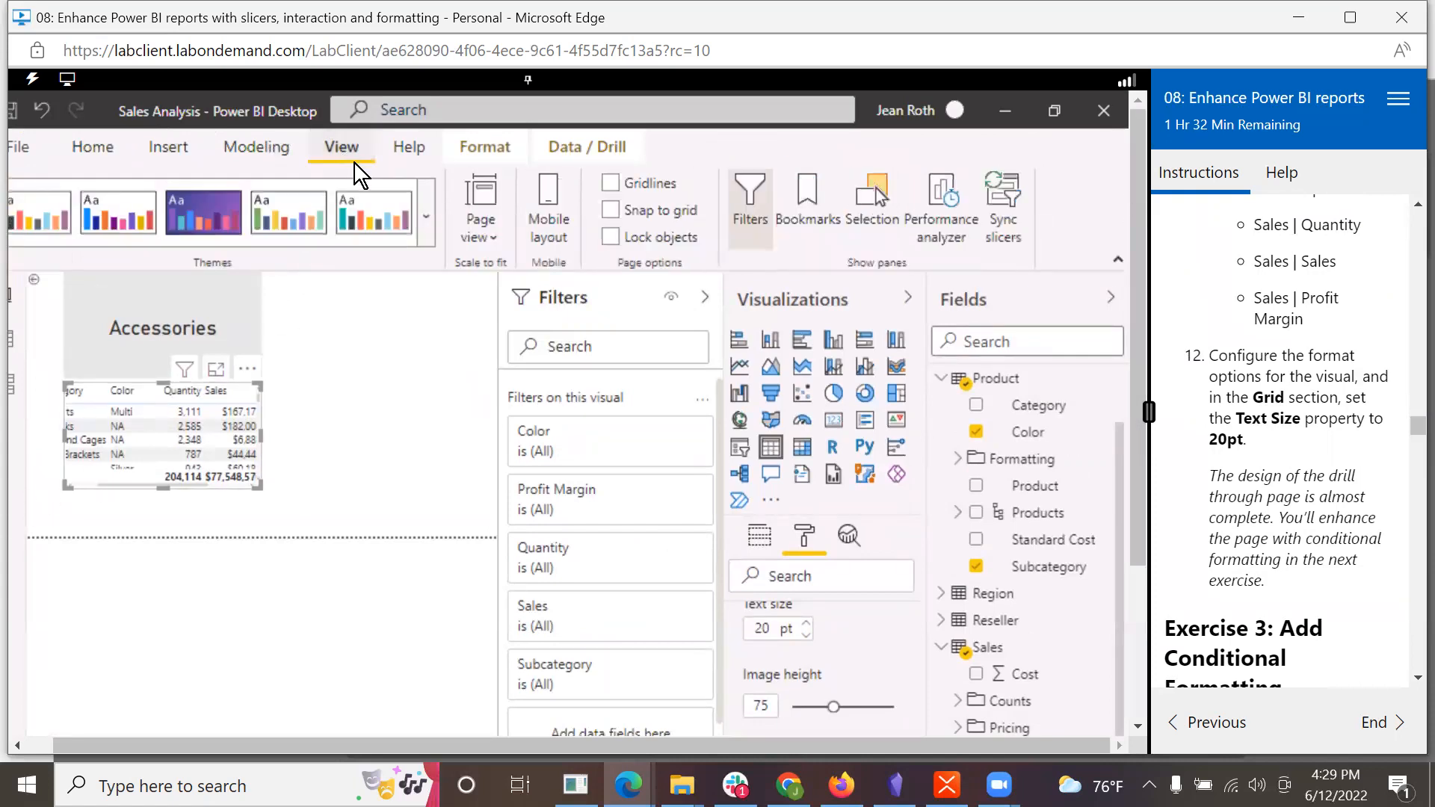
pyautogui.click(487, 235)
pyautogui.click(489, 340)
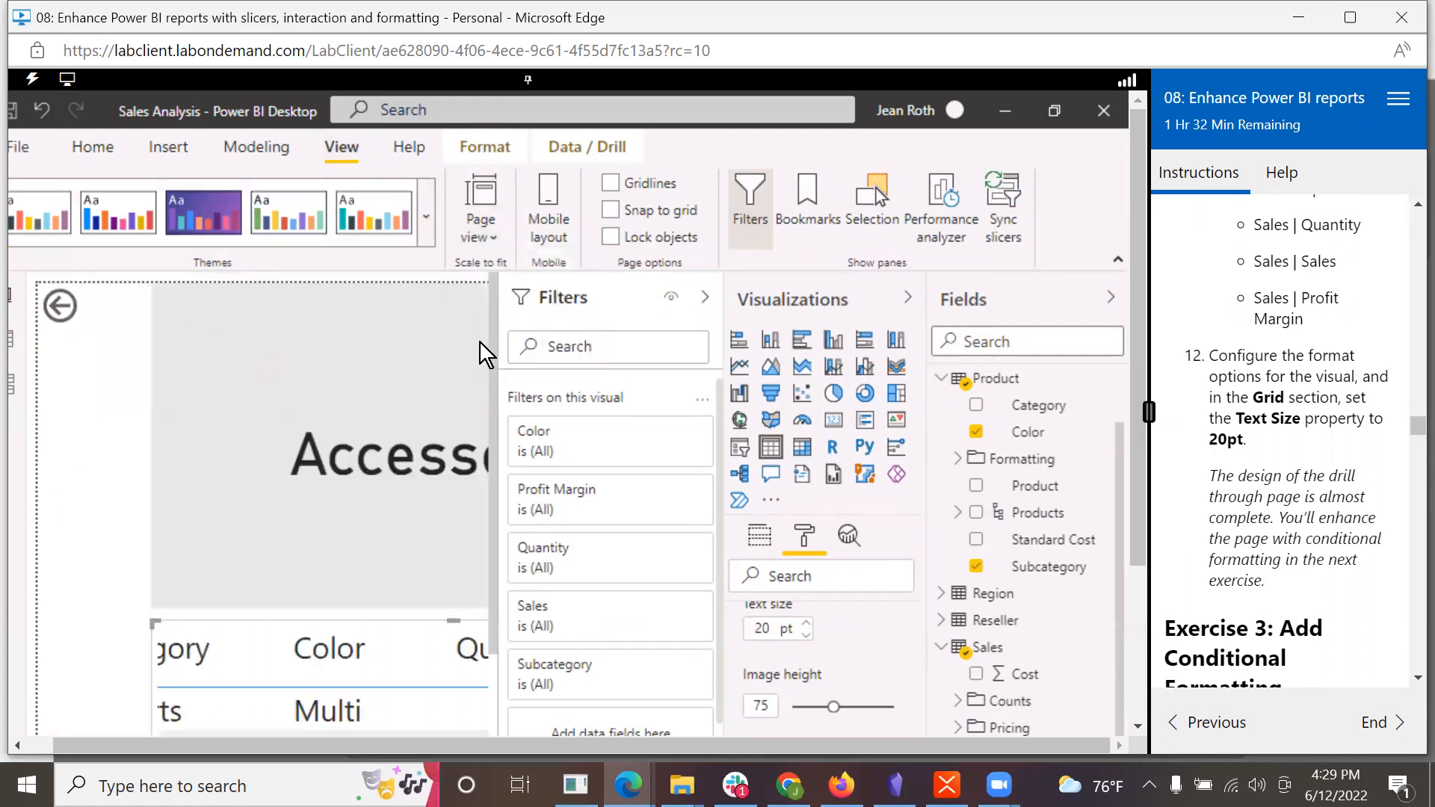
pyautogui.click(491, 242)
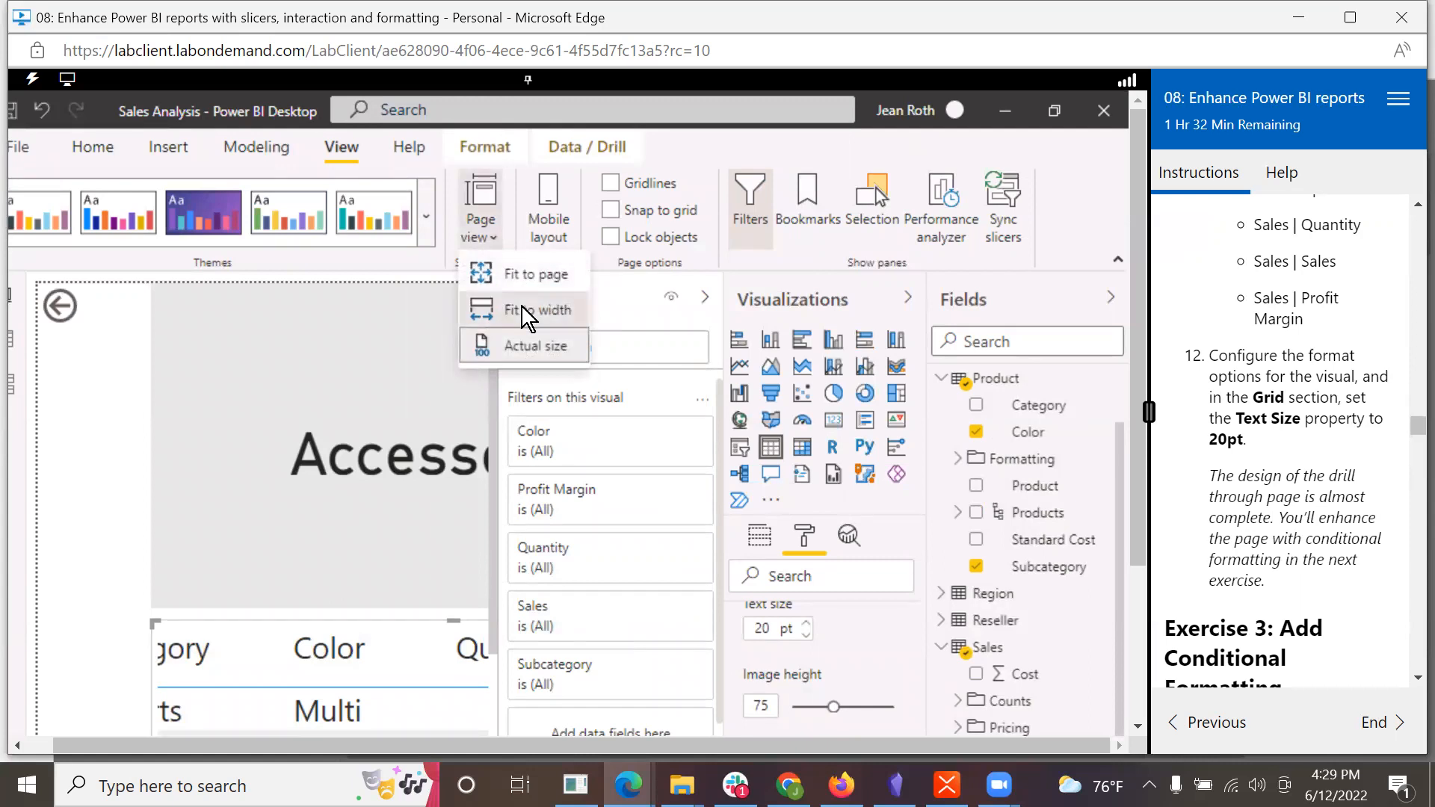
pyautogui.click(522, 303)
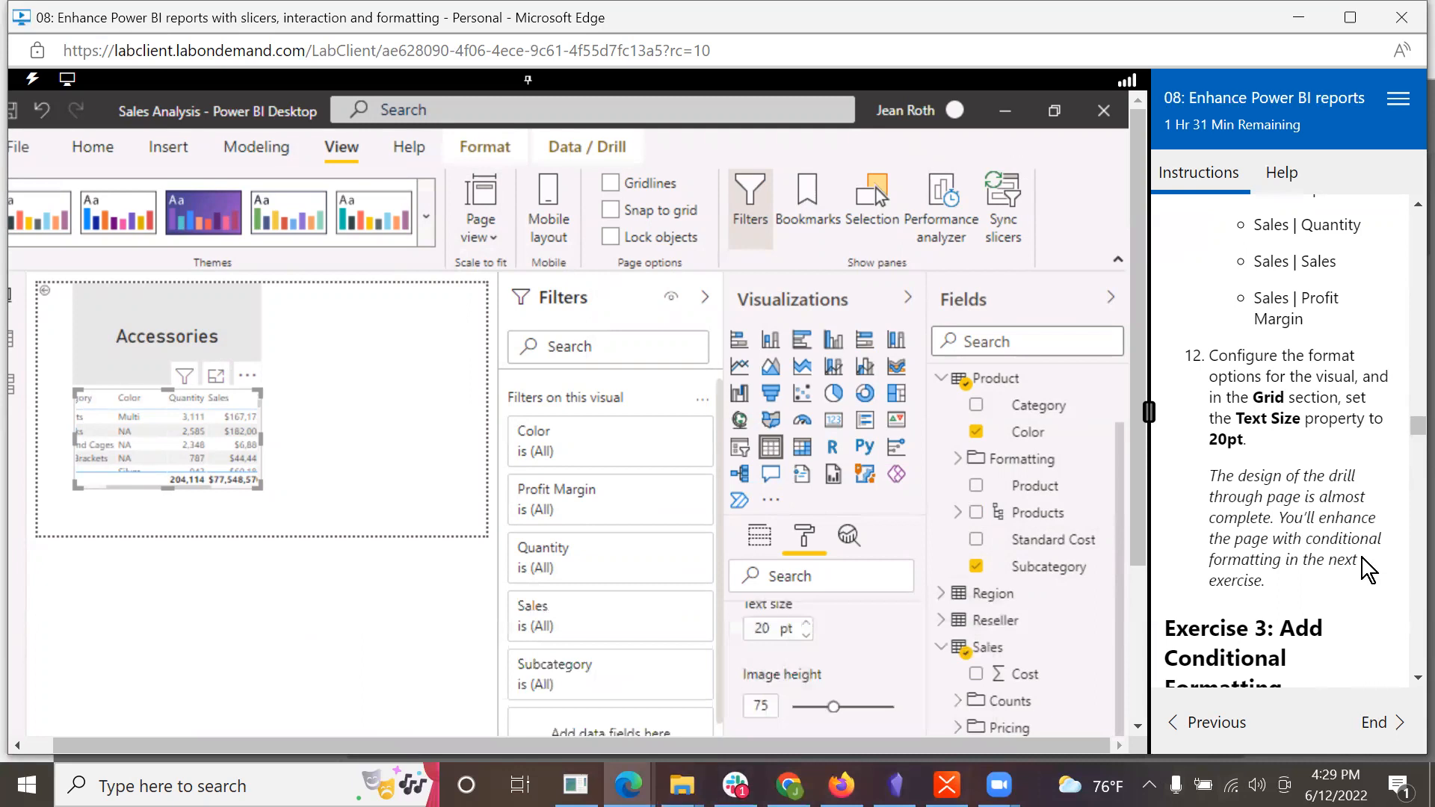
# Step: Copy the link of the Bikes example image from Exercise 3 in the lab instructions
pyautogui.scroll(-2, 1332, 583)
pyautogui.scroll(-4, 1332, 583)
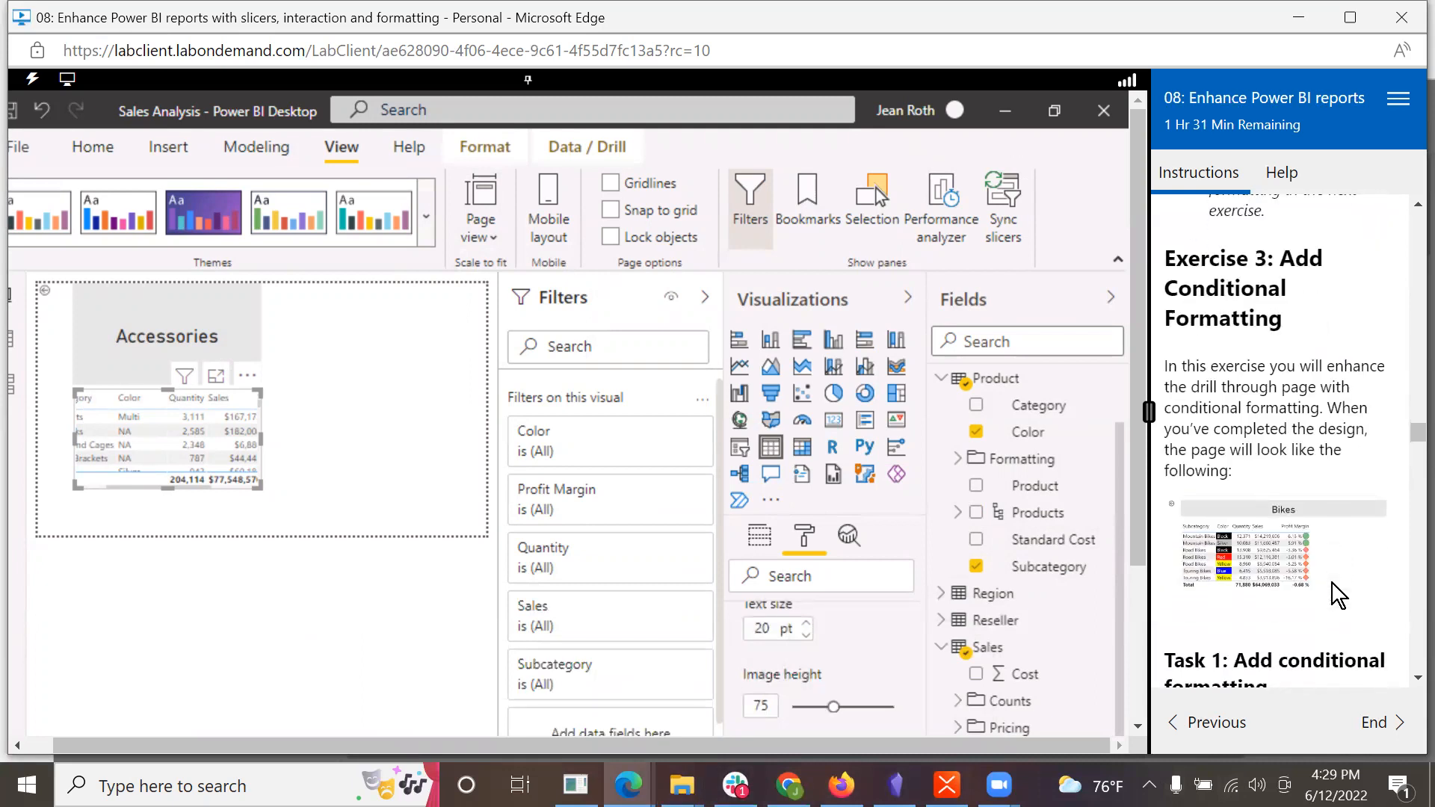
pyautogui.scroll(-1, 1332, 596)
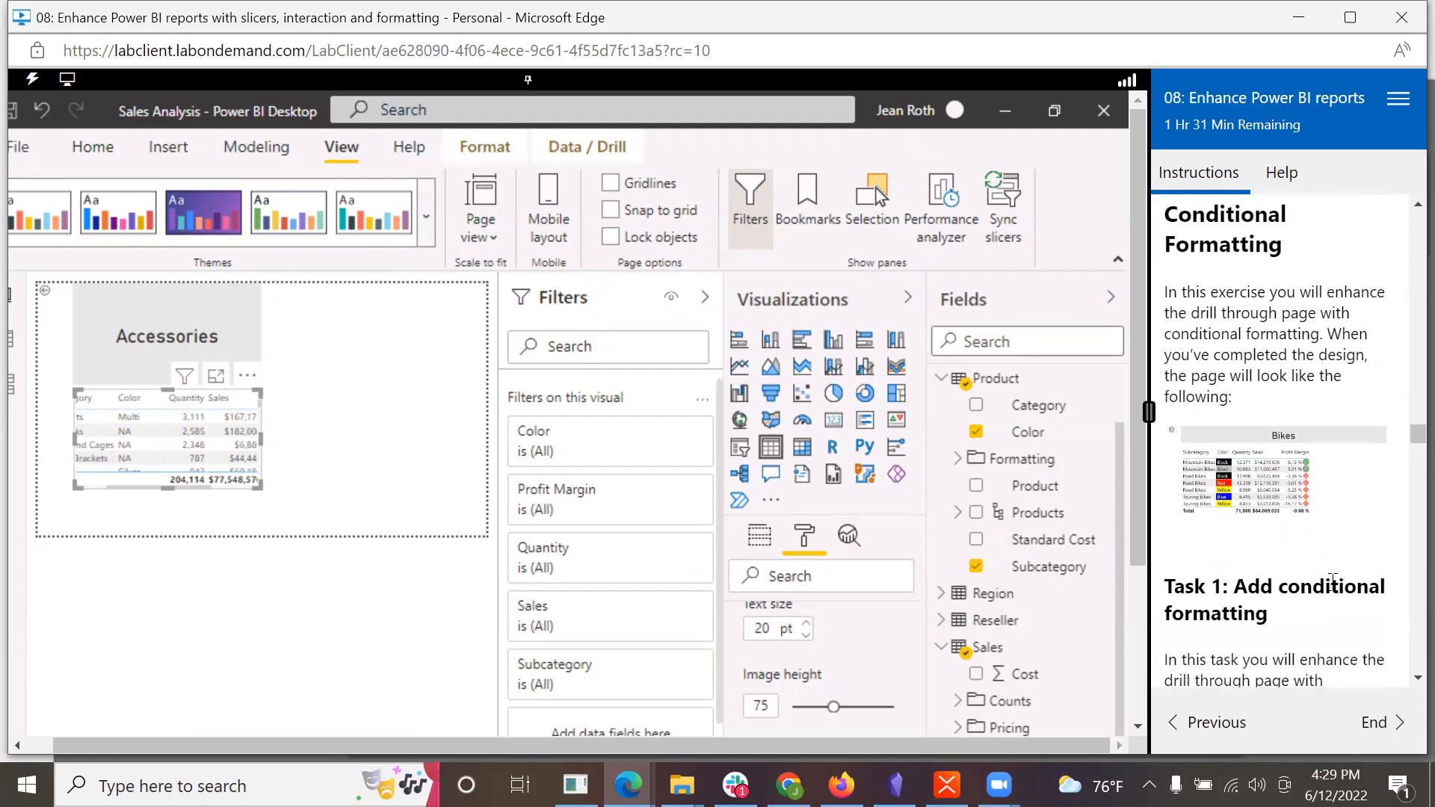
pyautogui.scroll(1, 1333, 582)
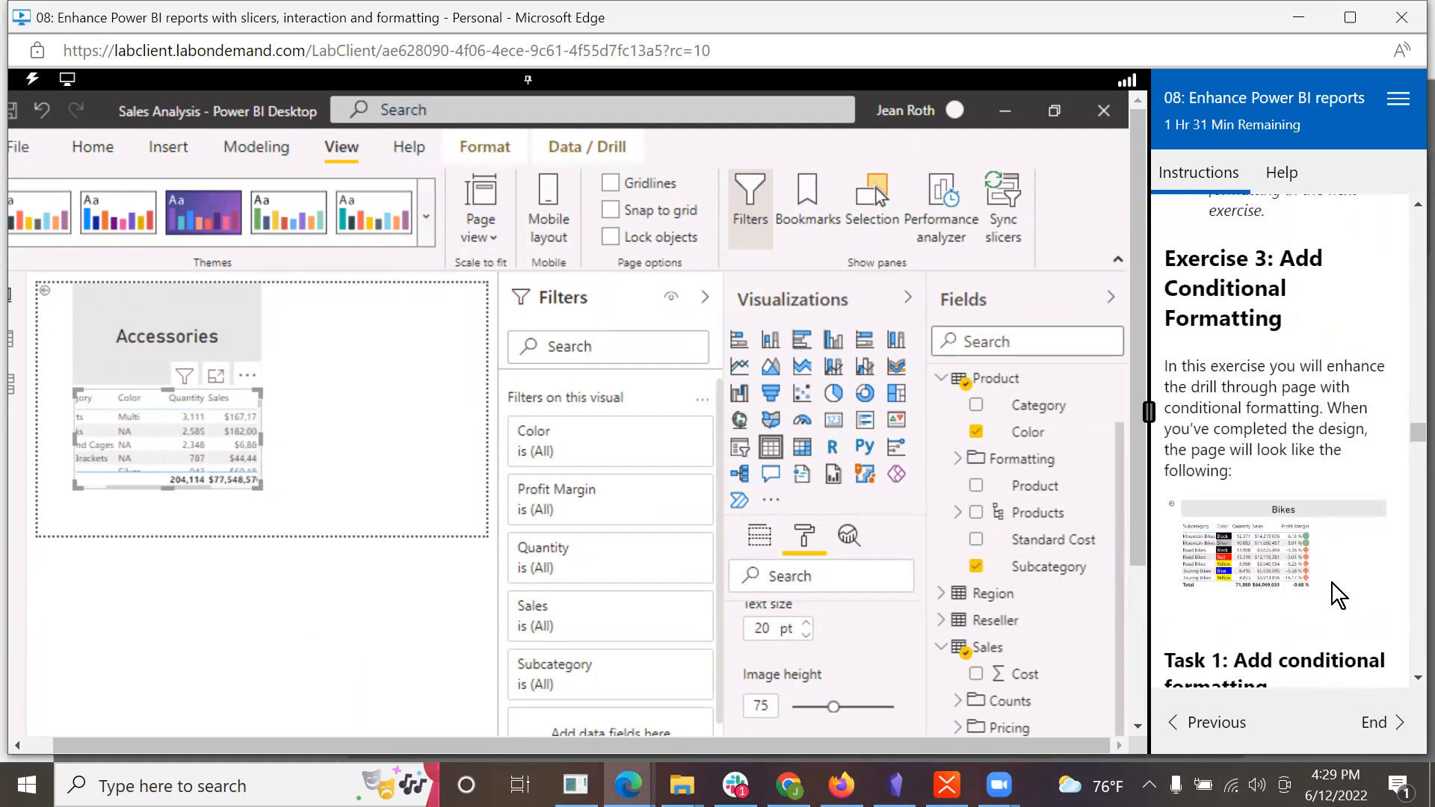
pyautogui.rightClick(1240, 547)
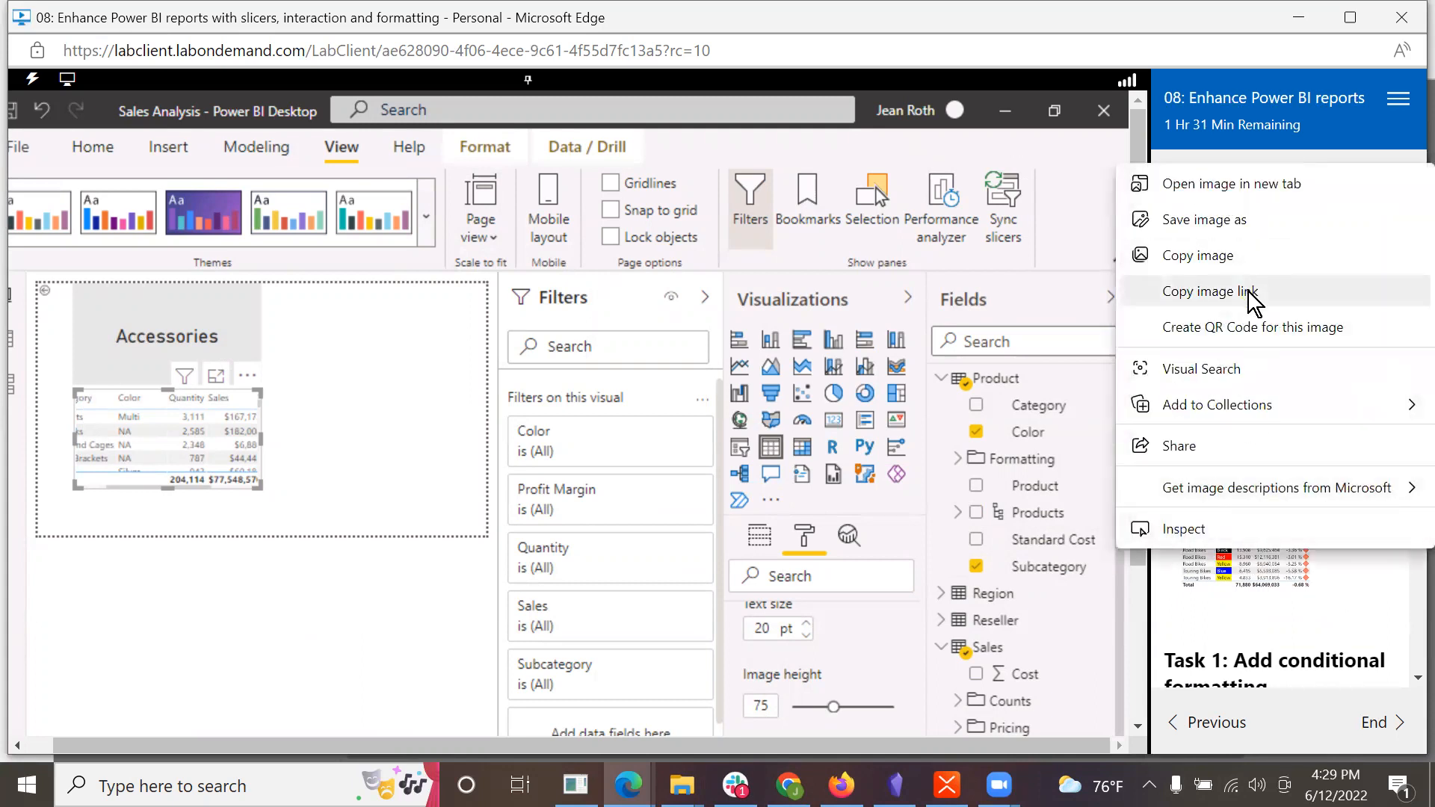
pyautogui.click(1210, 291)
# Step: Switch to the browser window showing the Power BI Drillthrough Tutorial and load the copied image link in that tab
pyautogui.moveTo(628, 785)
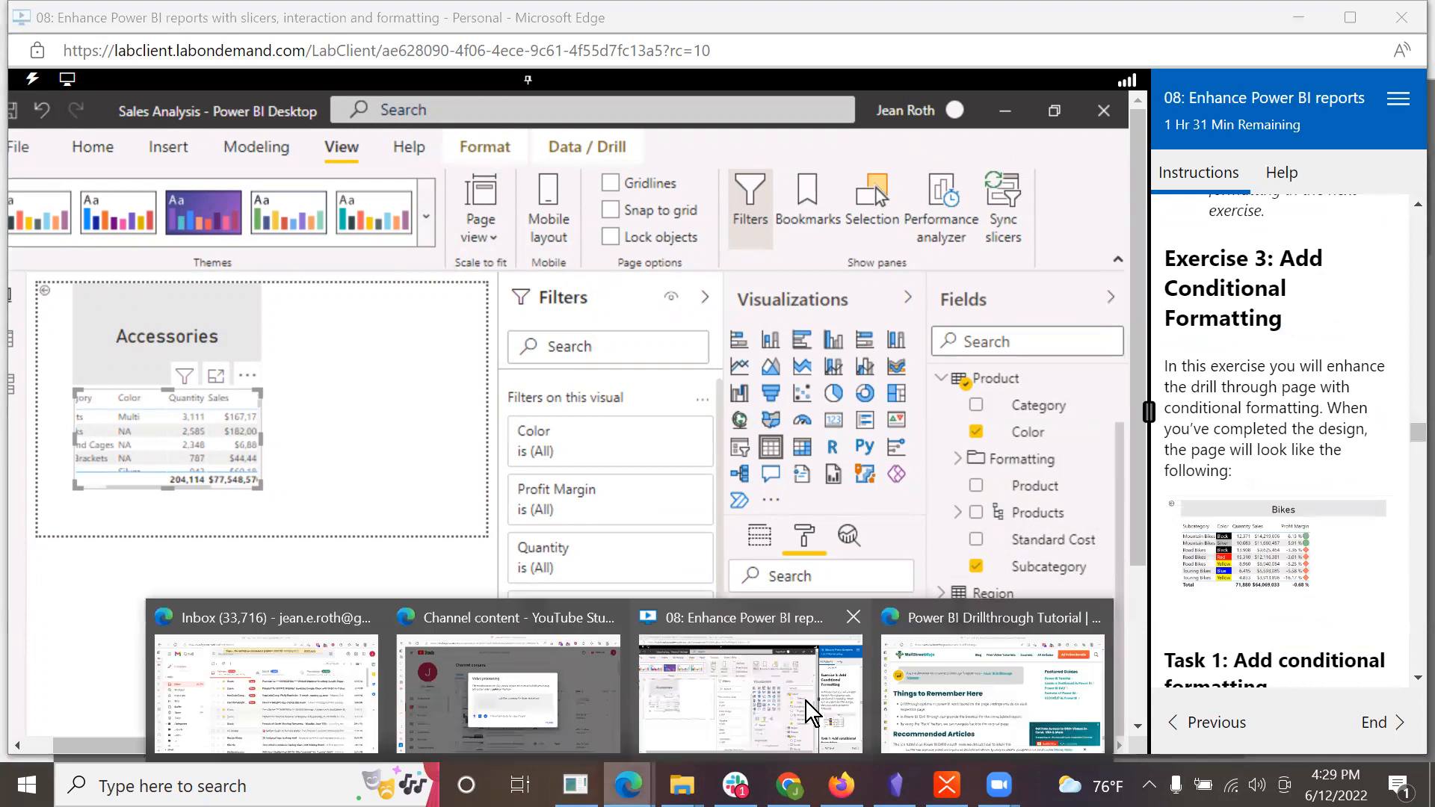
pyautogui.click(946, 686)
pyautogui.click(528, 75)
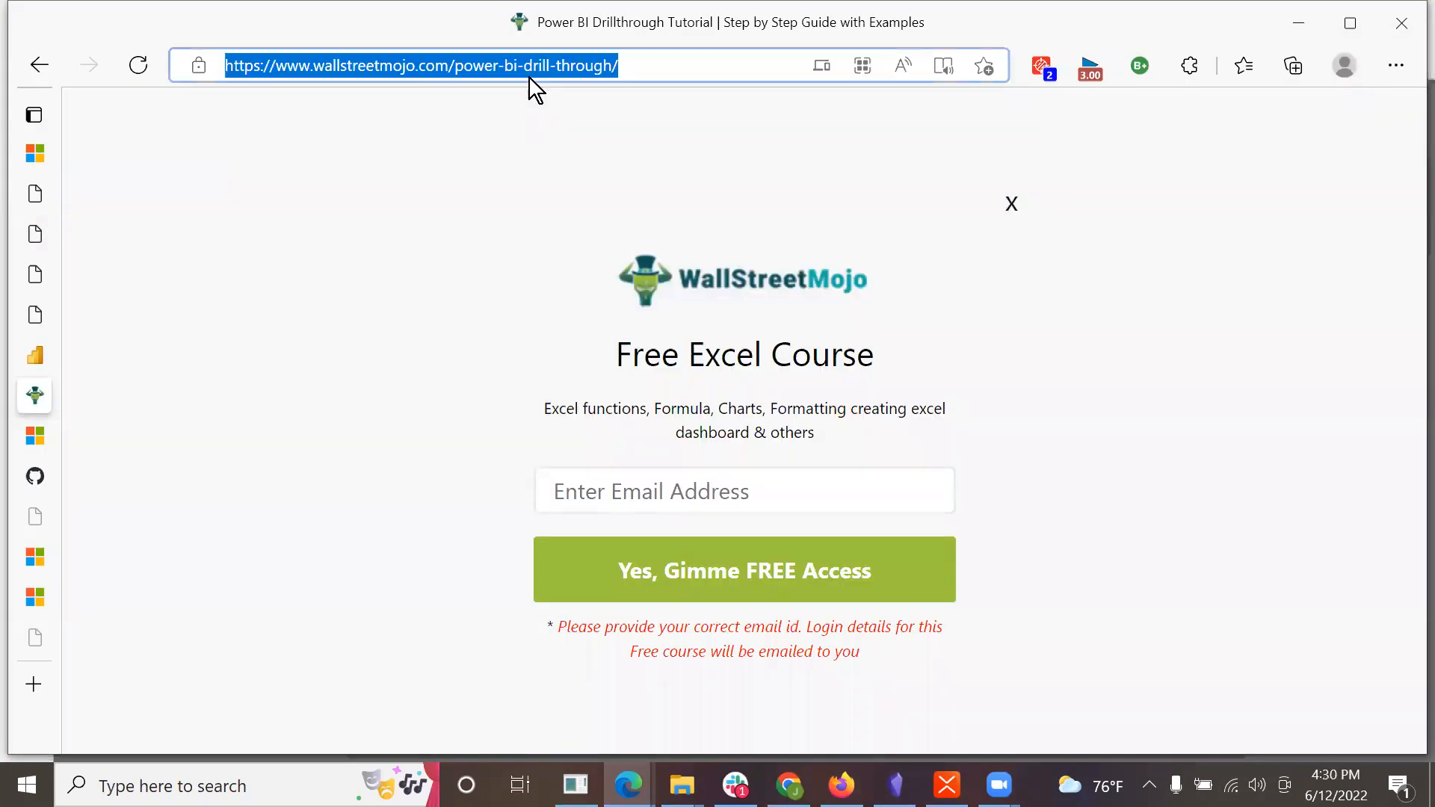
pyautogui.write('https://raw.githubusercontent.com/MicrosoftLearning/DA-100-Analyzing-Data-with-Power-BI/master/Instructions/Labs/Linked_image_Files/08-design-report-in-power-bi-desktop-enhanced_image28.png')
pyautogui.press('Return')
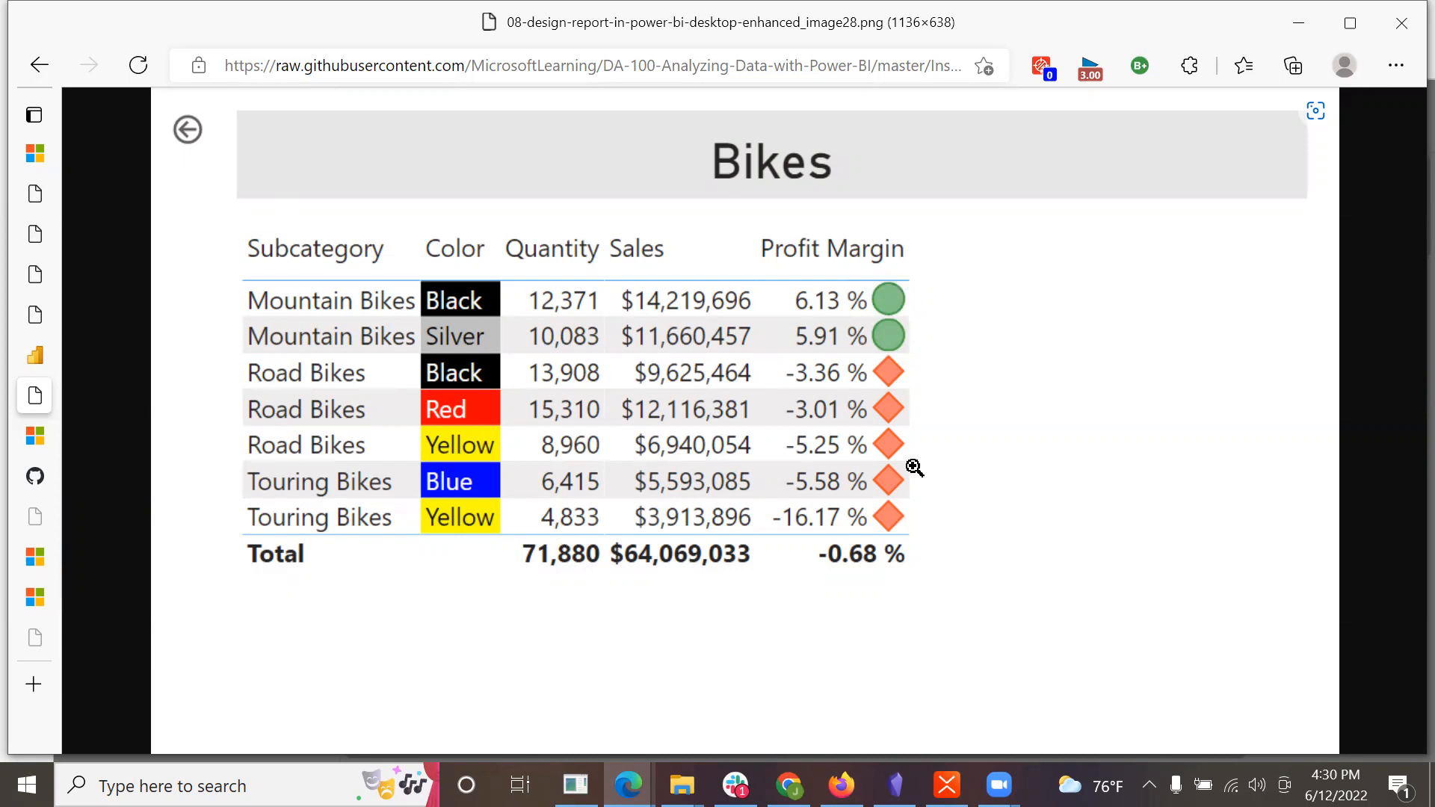
# Step: Look through the Sales Monitoring dashboard, the earlier Bikes image and the PL-300 lab pages, and return to the lab window
pyautogui.click(39, 356)
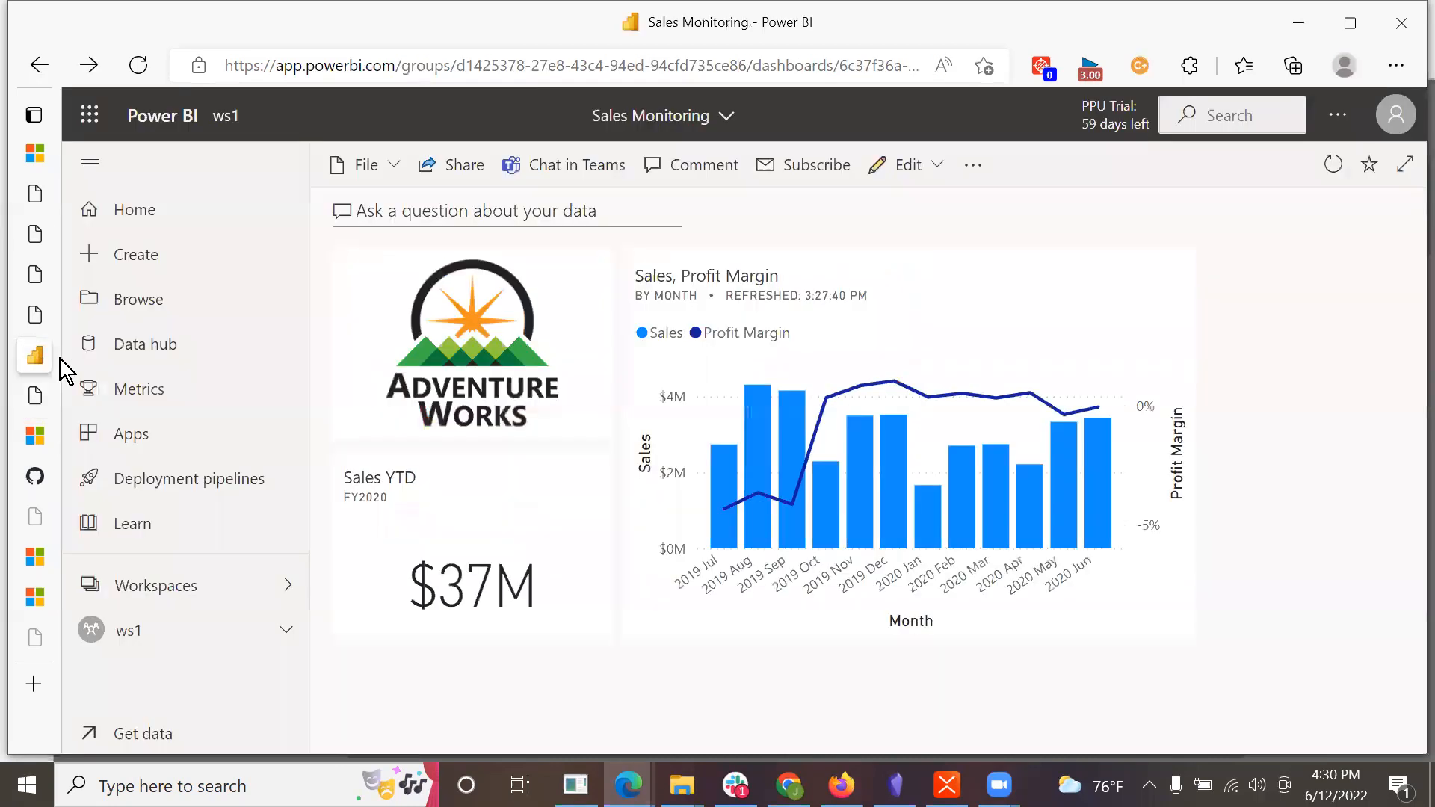
pyautogui.click(33, 316)
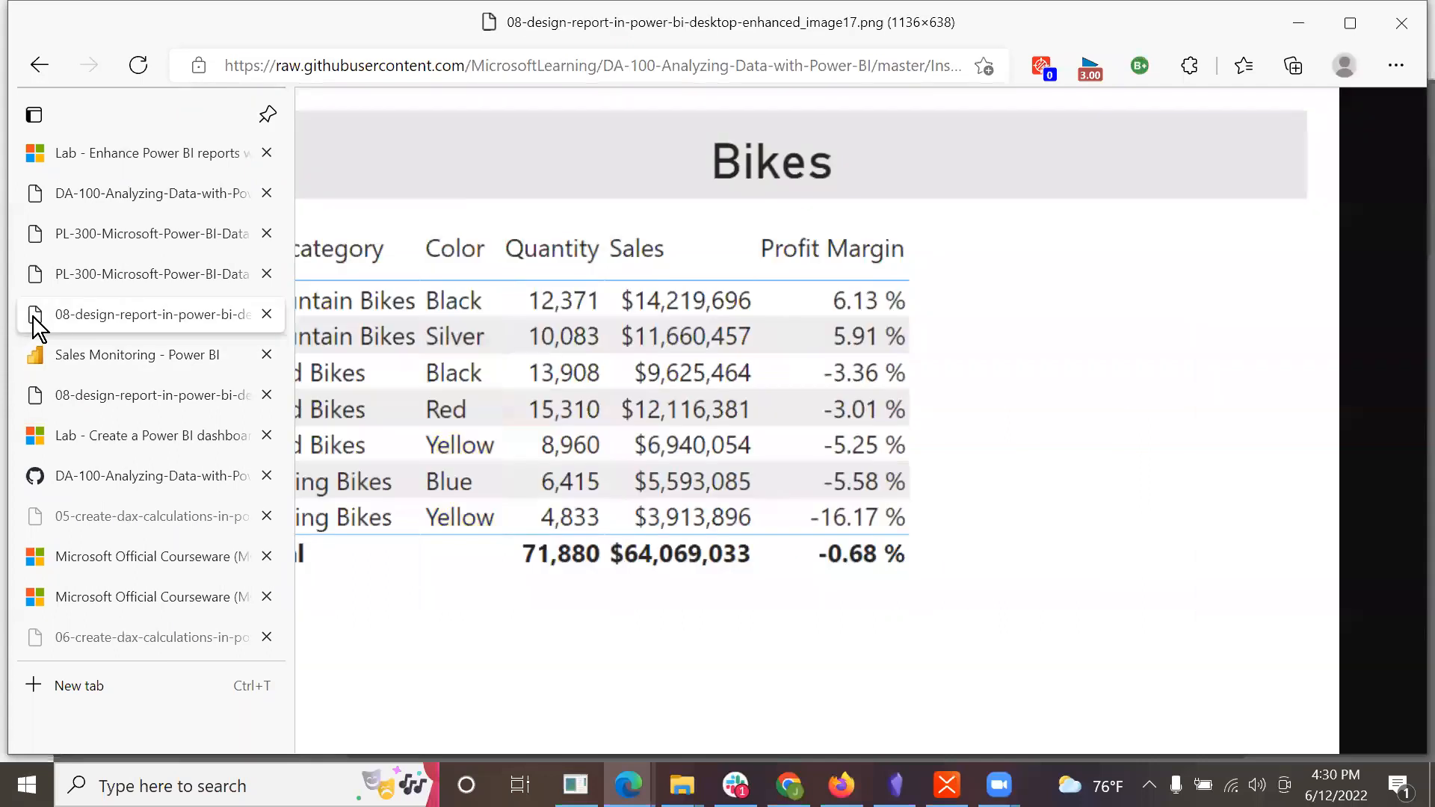
pyautogui.click(42, 275)
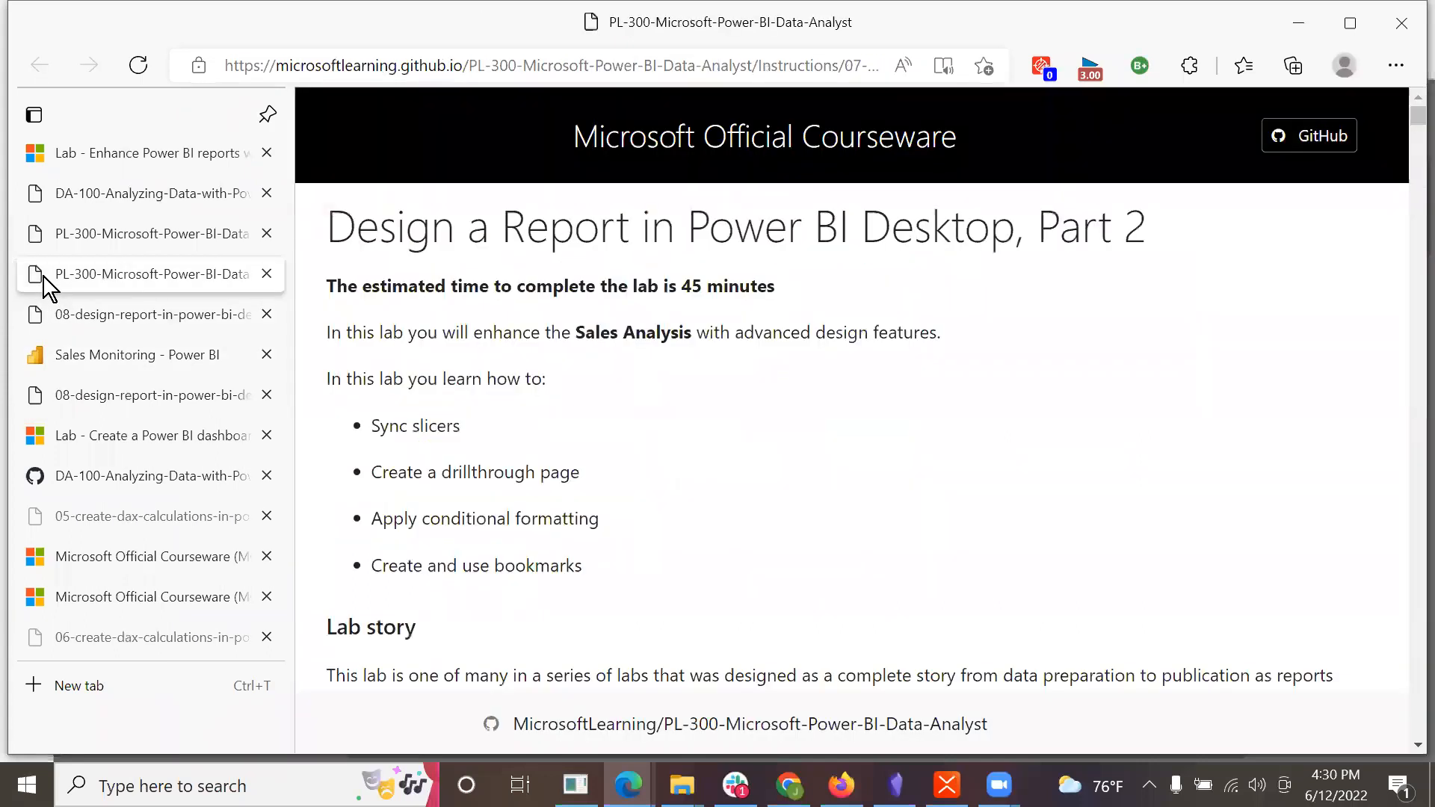
pyautogui.click(65, 224)
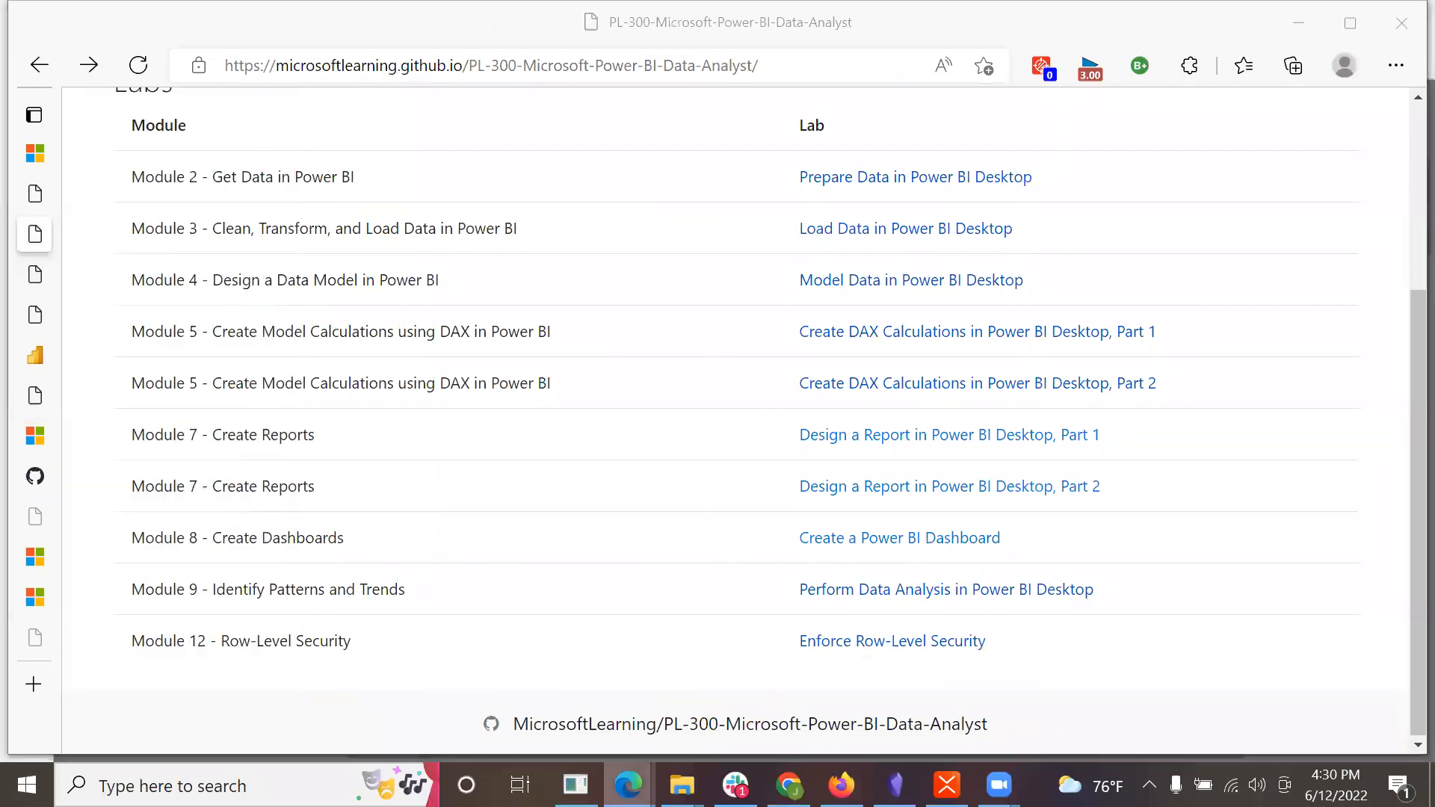
pyautogui.moveTo(628, 785)
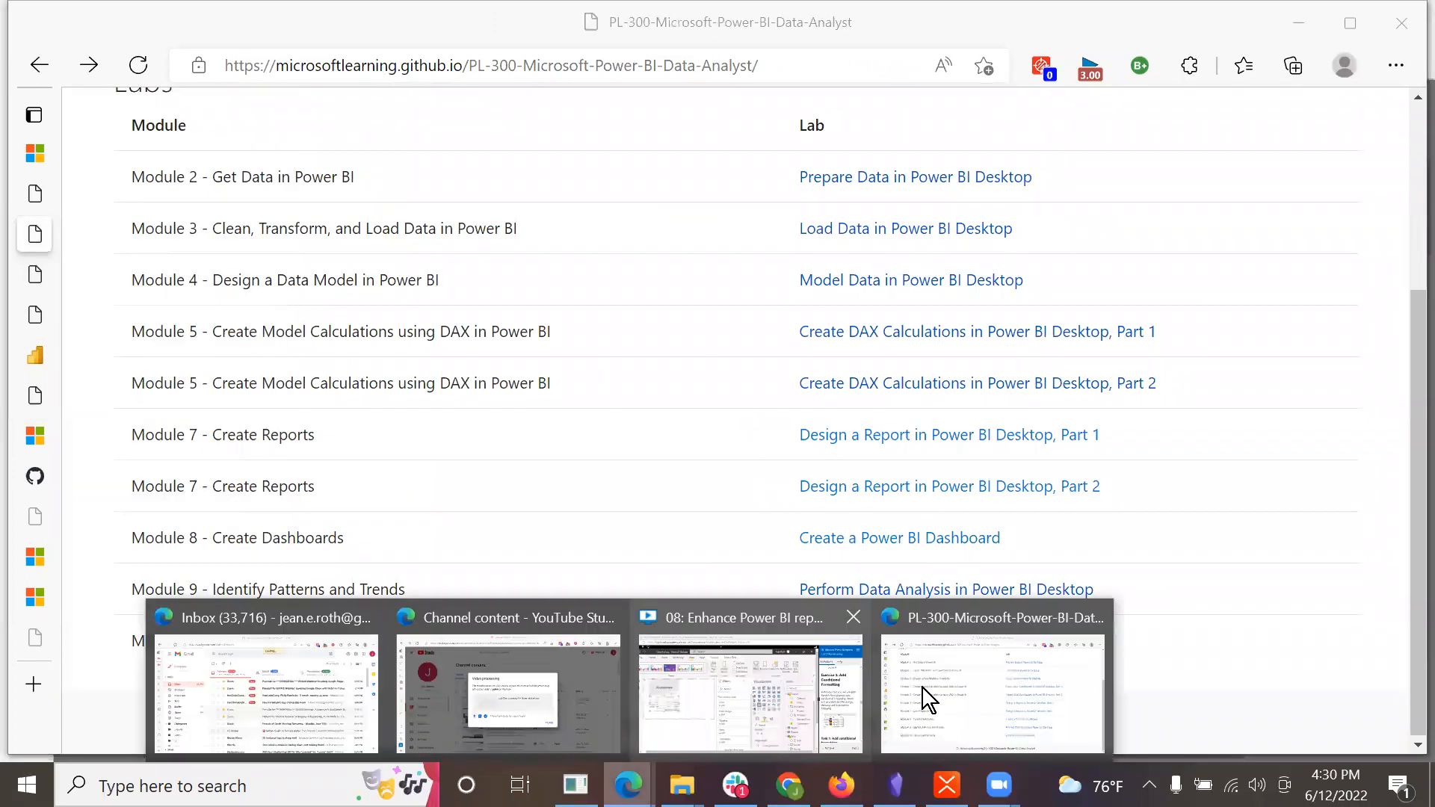
pyautogui.click(827, 698)
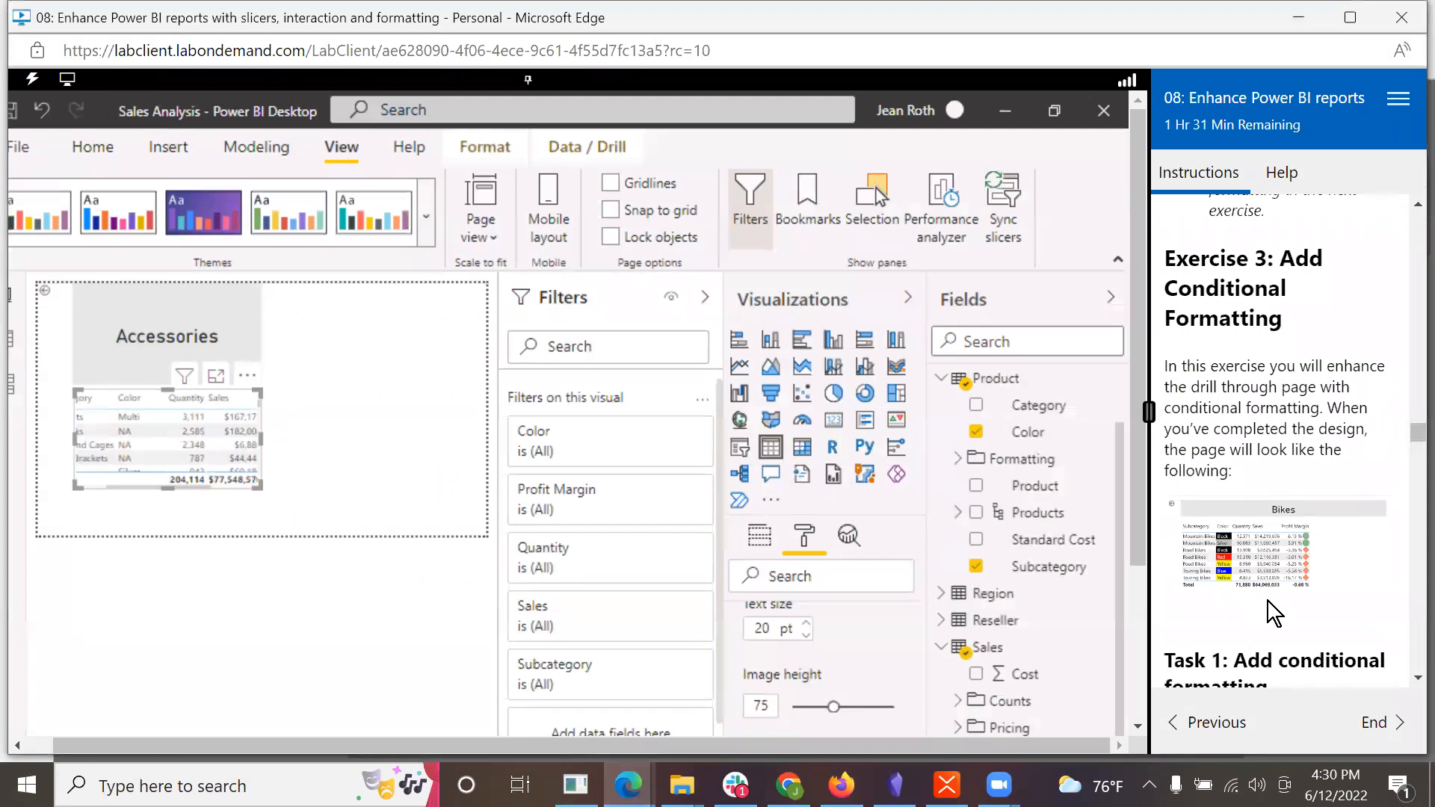
# Step: Go to Task 1 of Exercise 3 in the instructions, select the table visual and sort it by Sales in descending order
pyautogui.scroll(-3, 1270, 604)
pyautogui.scroll(-3, 1272, 609)
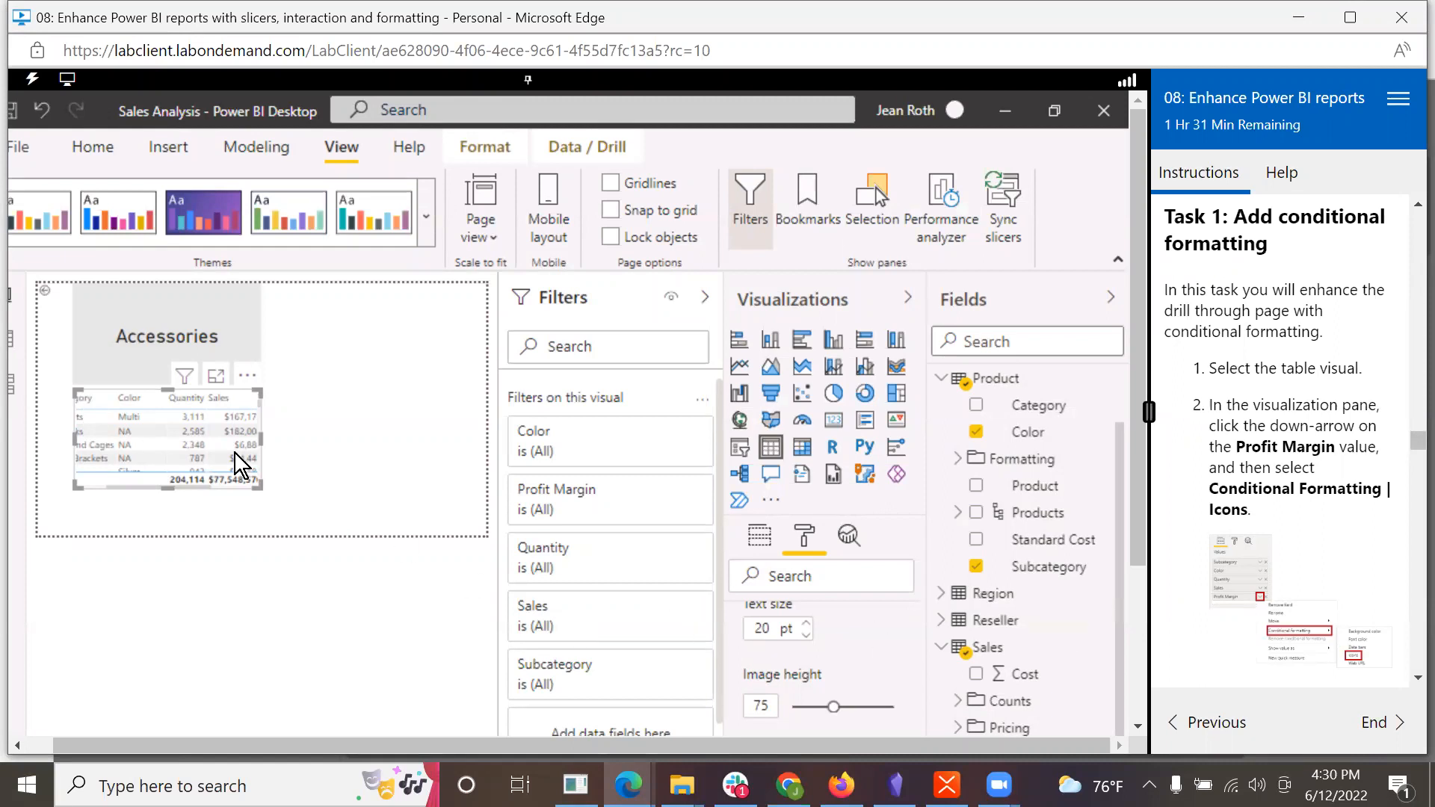
pyautogui.click(200, 430)
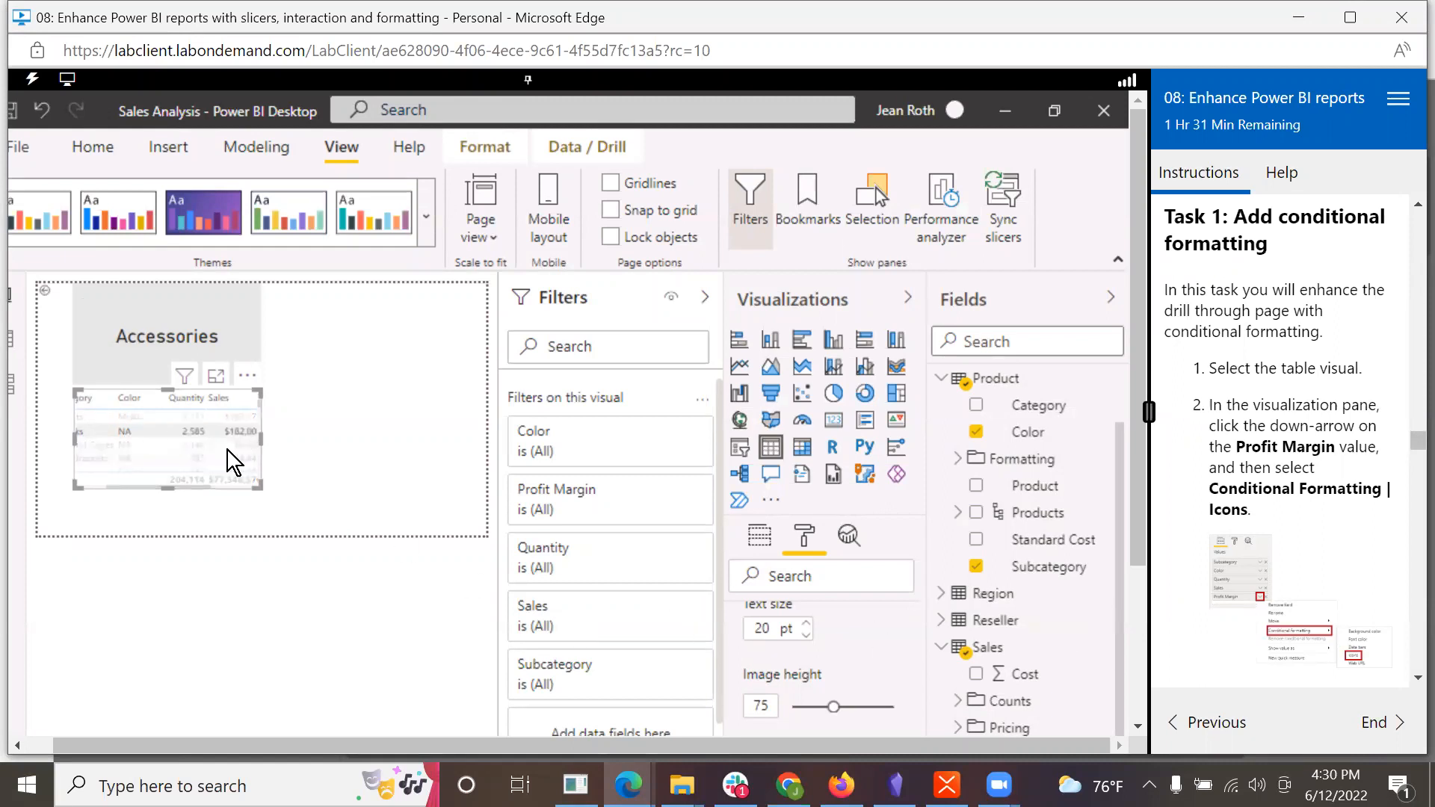
pyautogui.click(257, 401)
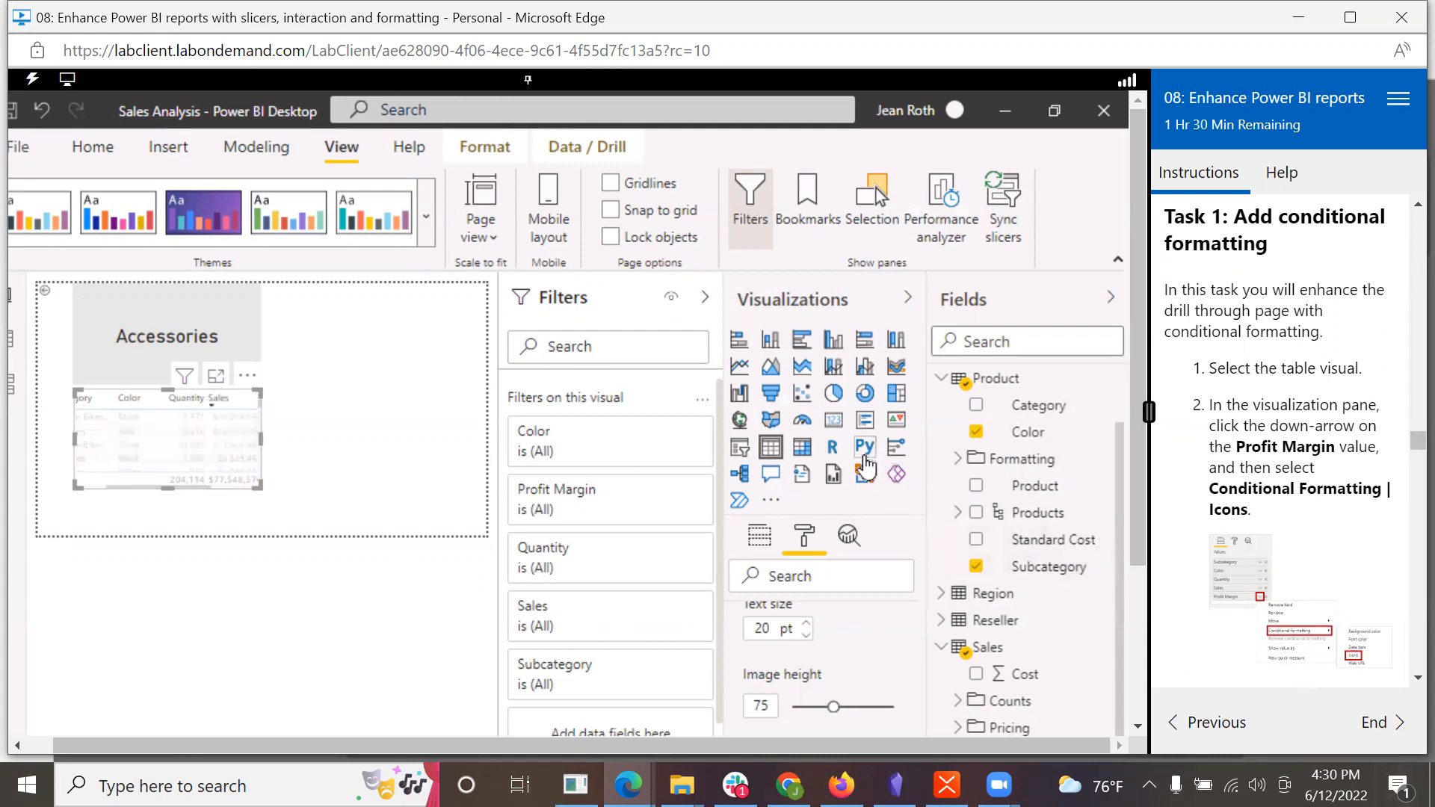
# Step: Open the Icons conditional formatting settings for the table visual's Profit Margin value
pyautogui.scroll(-1, 1295, 481)
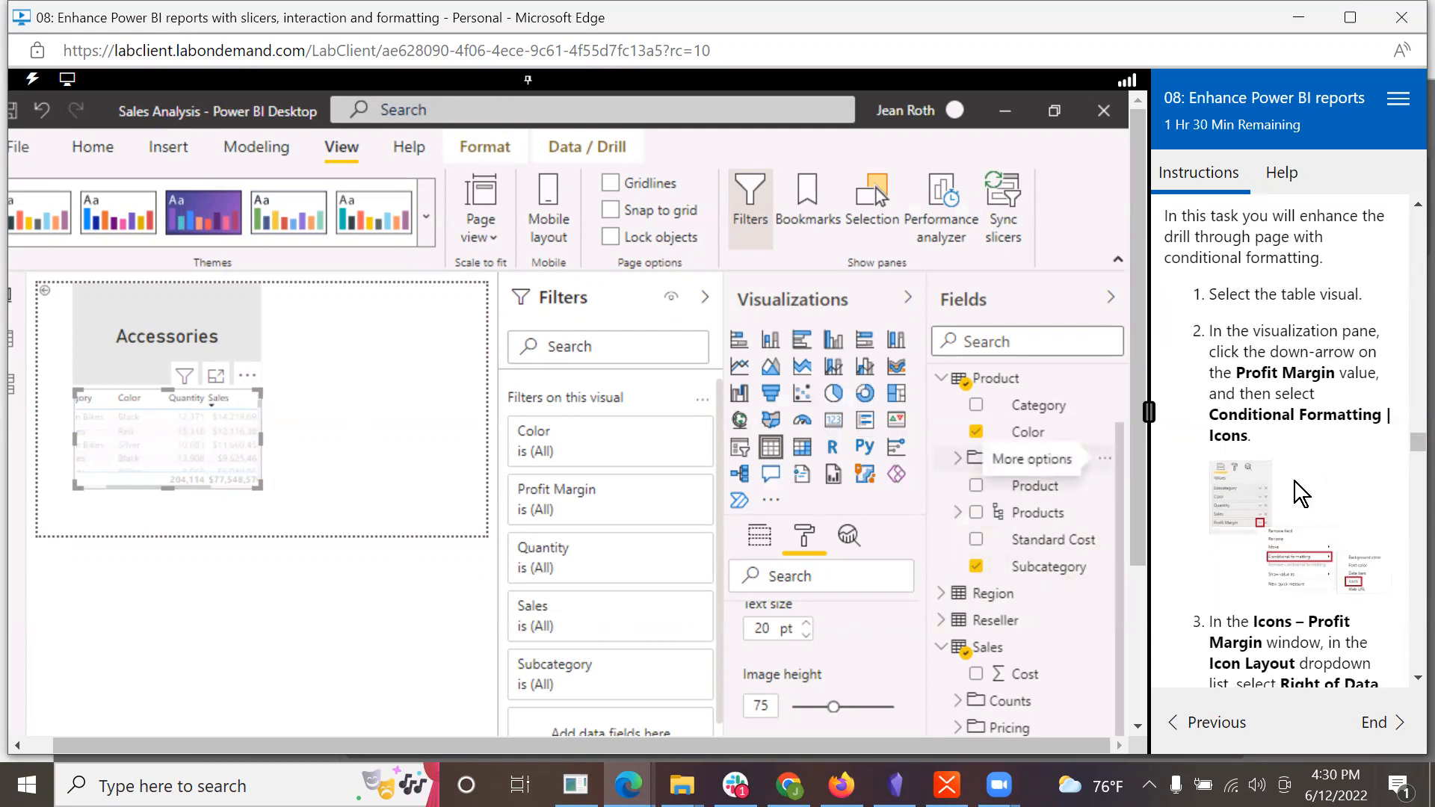
pyautogui.scroll(-1, 1297, 493)
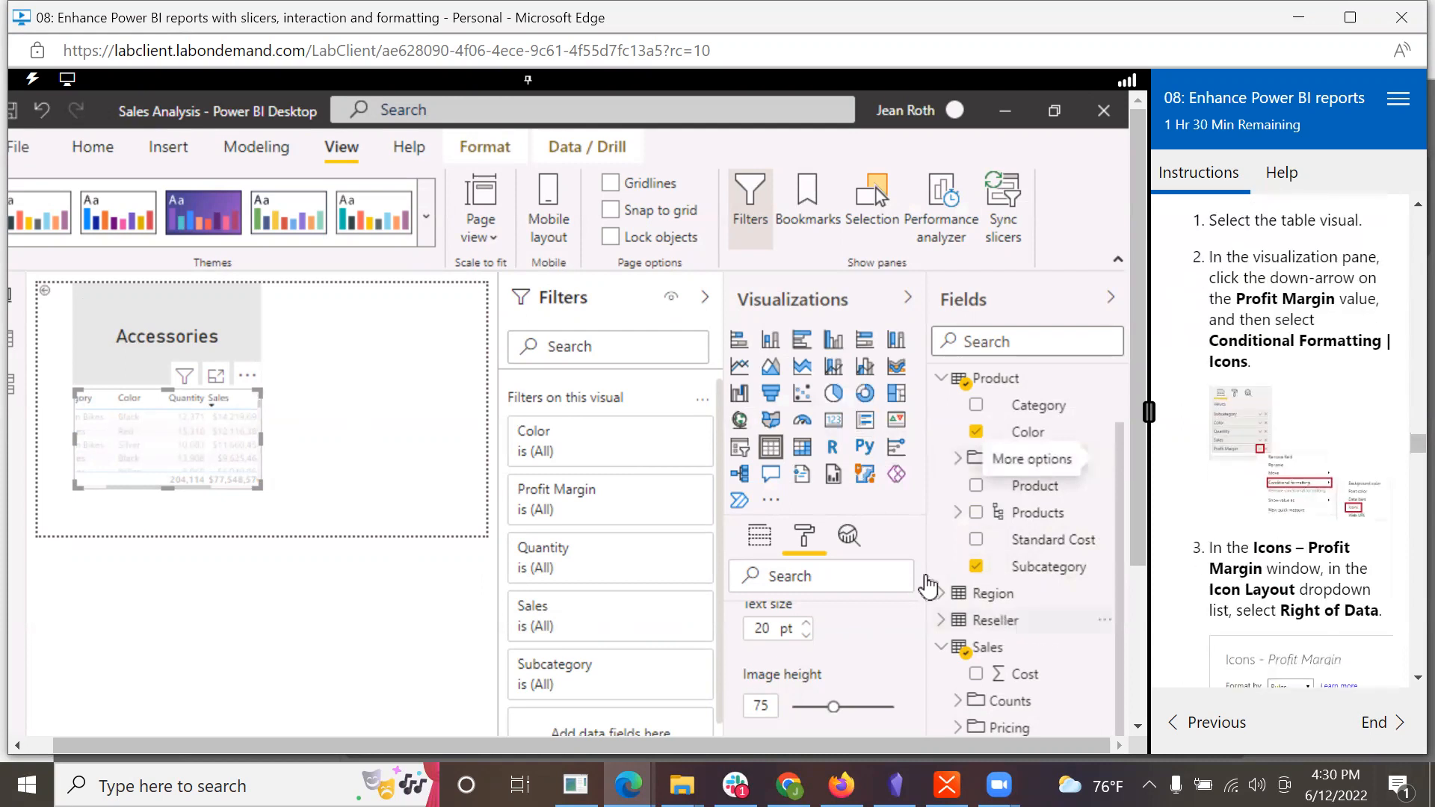
pyautogui.scroll(-2, 880, 627)
pyautogui.scroll(-1, 882, 631)
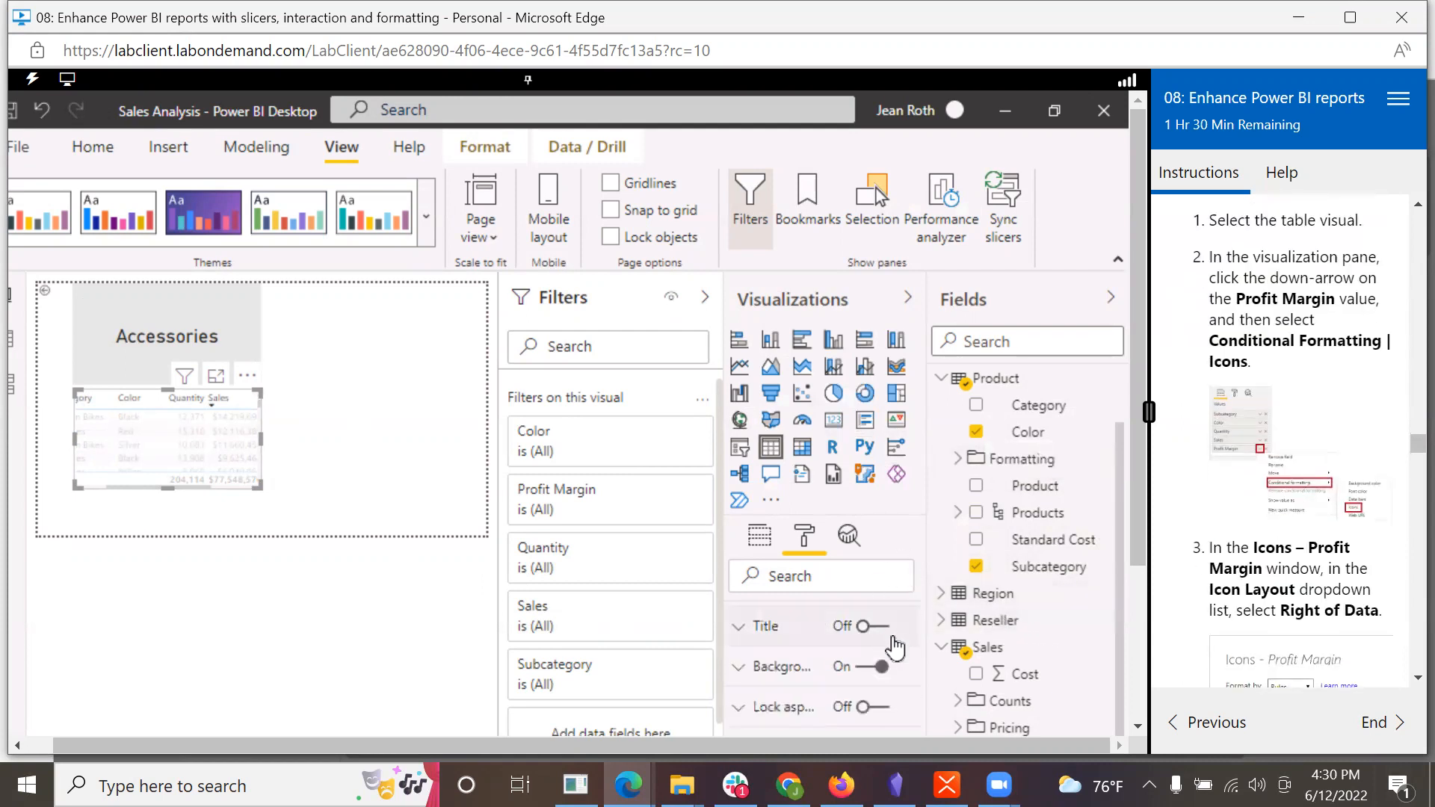
pyautogui.scroll(10, 894, 648)
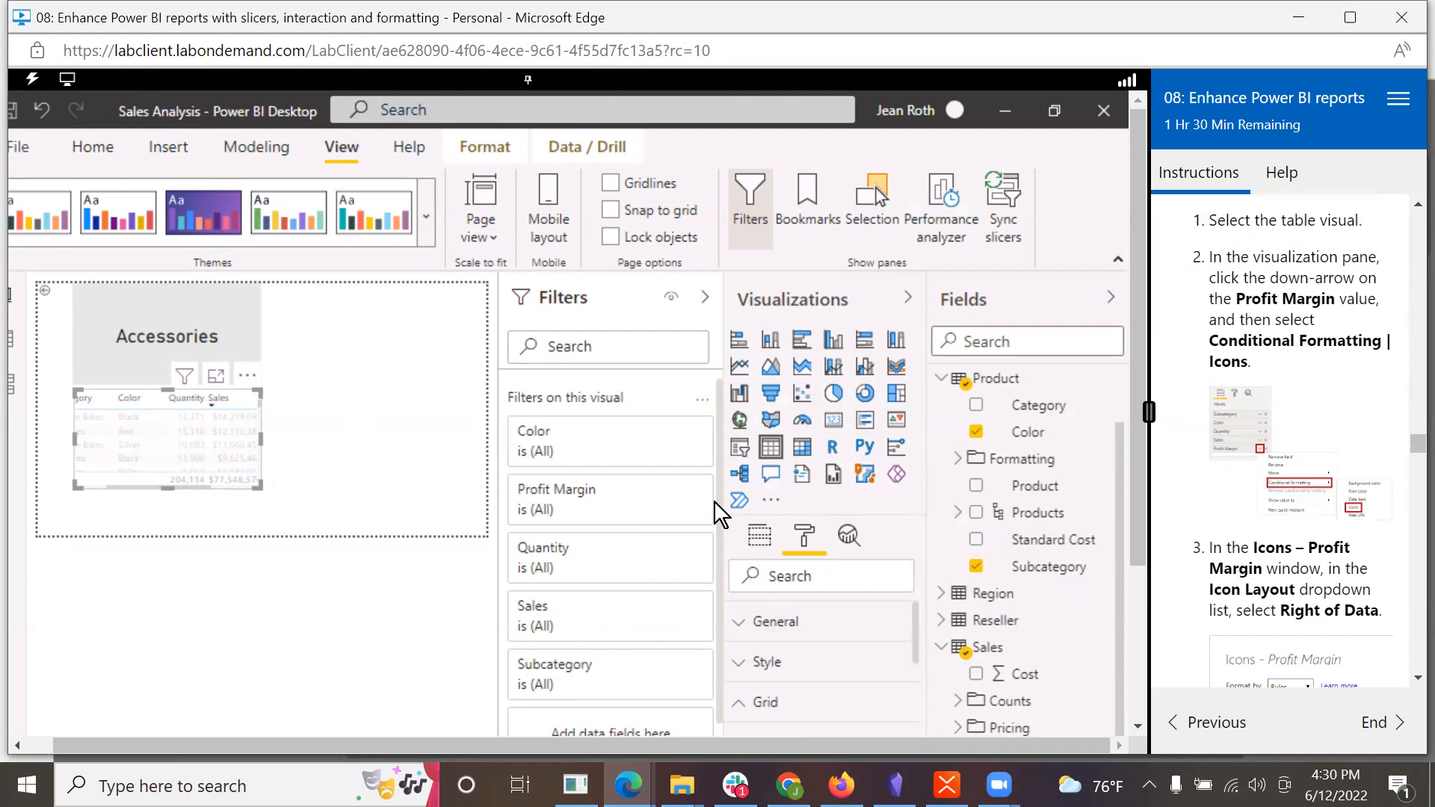
pyautogui.click(760, 532)
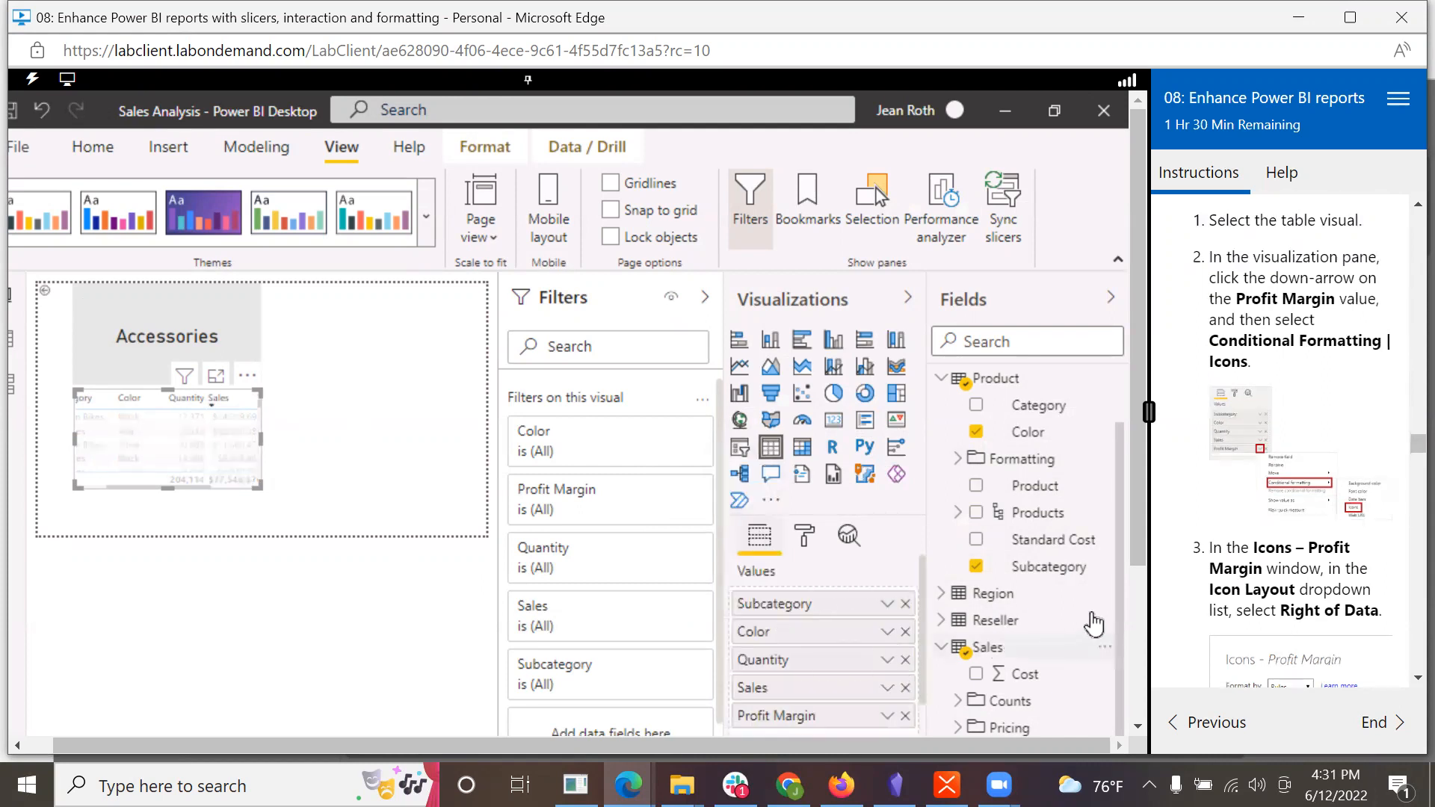
pyautogui.moveTo(1145, 536); pyautogui.dragTo(1137, 594)
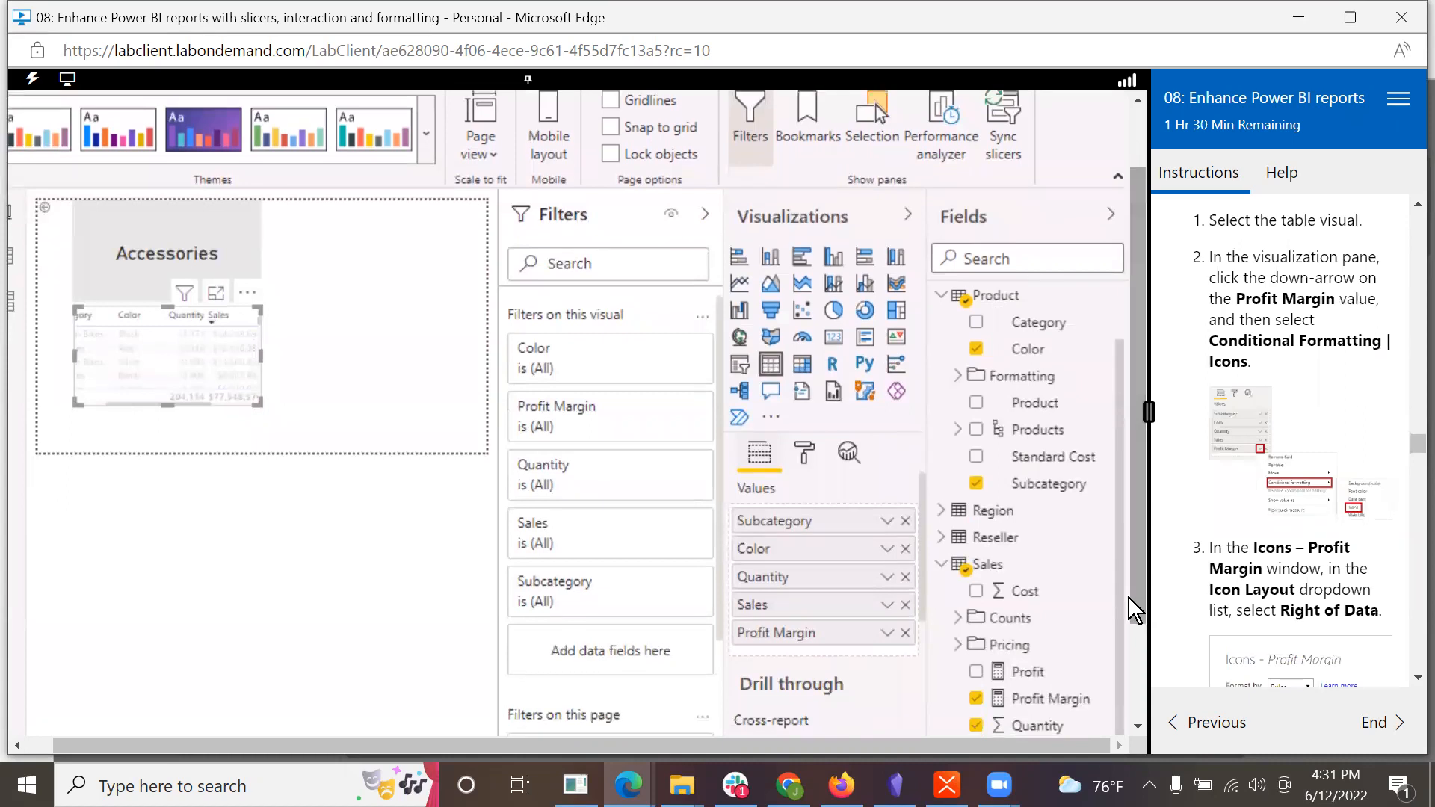
pyautogui.click(887, 632)
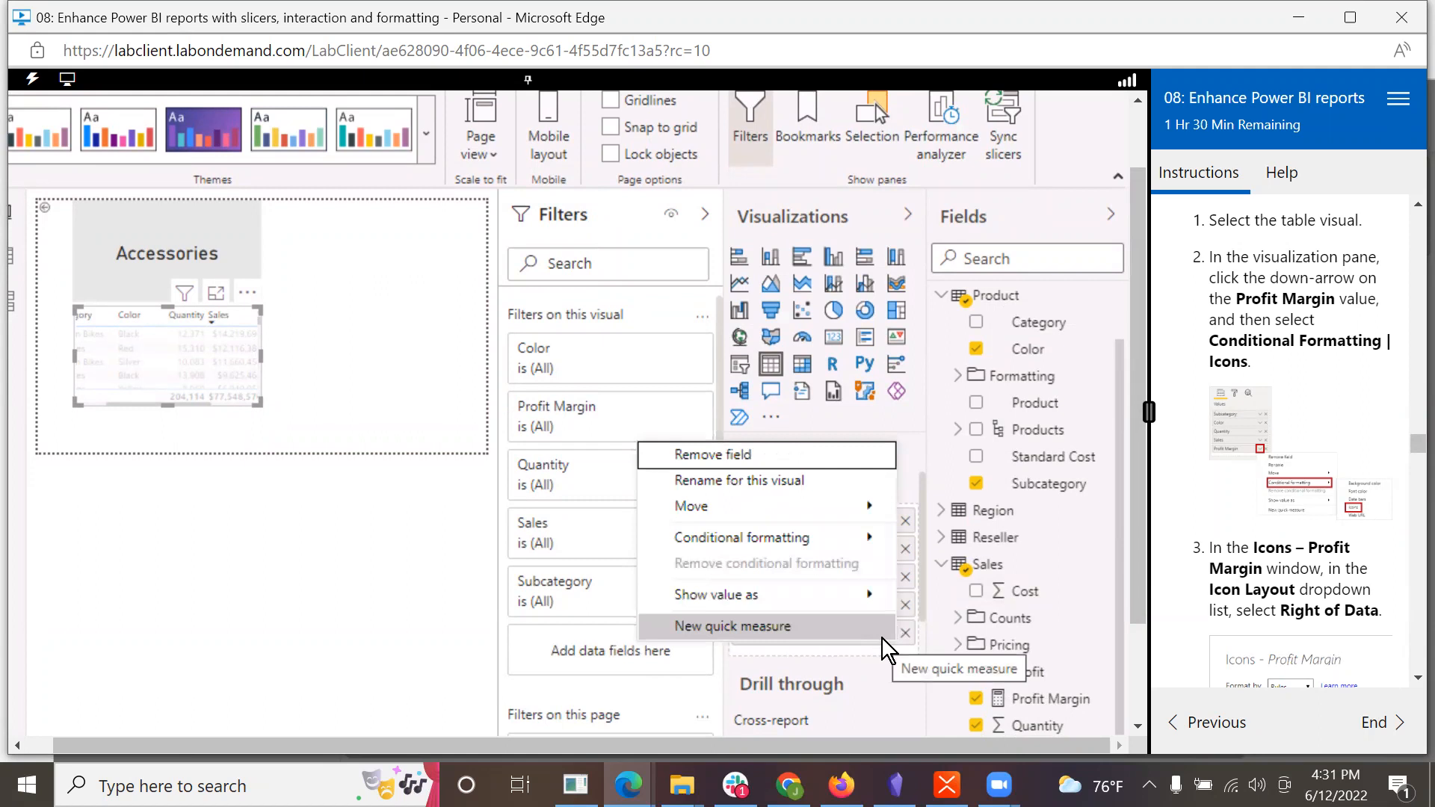
pyautogui.click(804, 536)
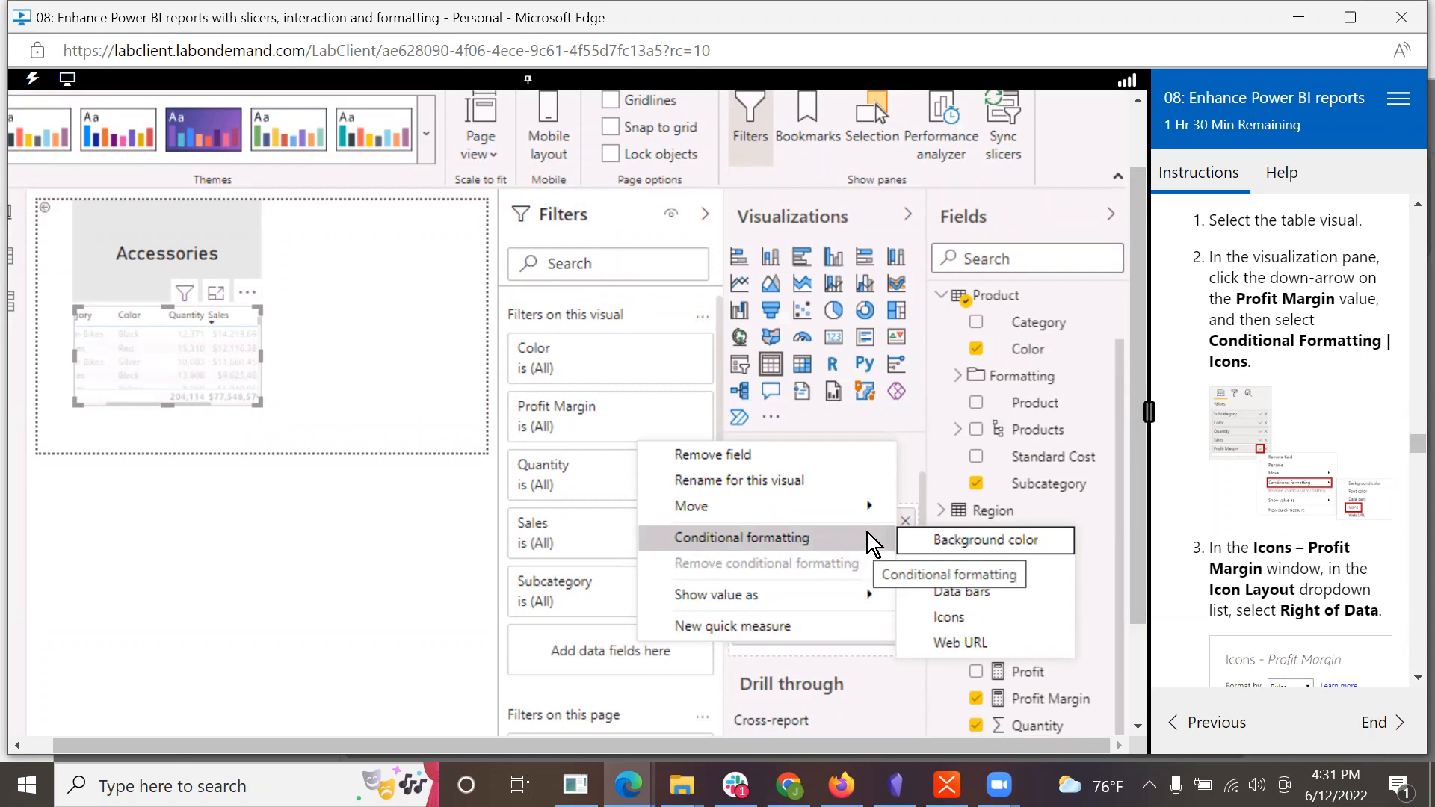
pyautogui.click(941, 620)
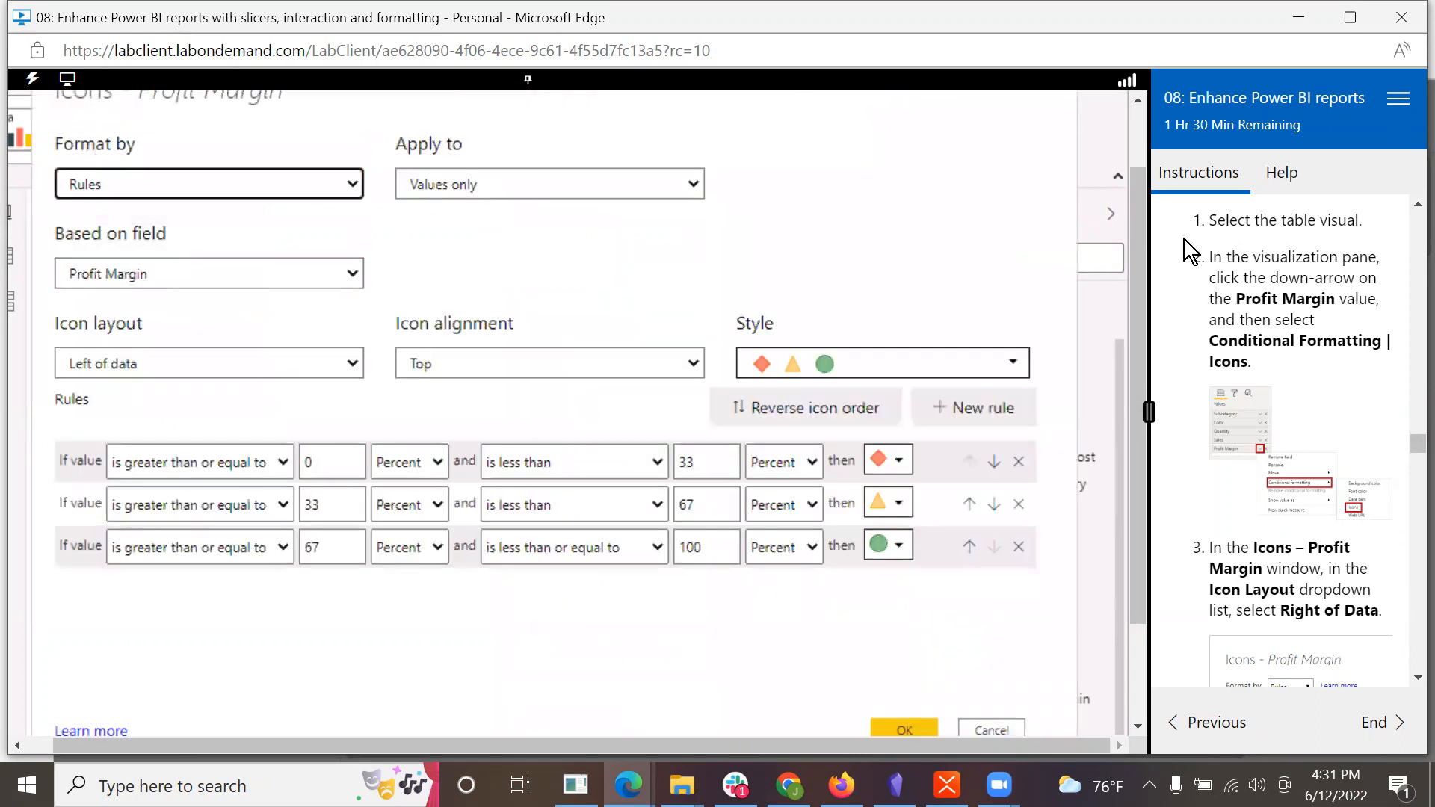
# Step: Set the rule-based Profit Margin icon layout to Right of data and delete the middle rule with the yellow triangle
pyautogui.moveTo(1133, 200); pyautogui.dragTo(1136, 169)
pyautogui.scroll(-4, 1327, 514)
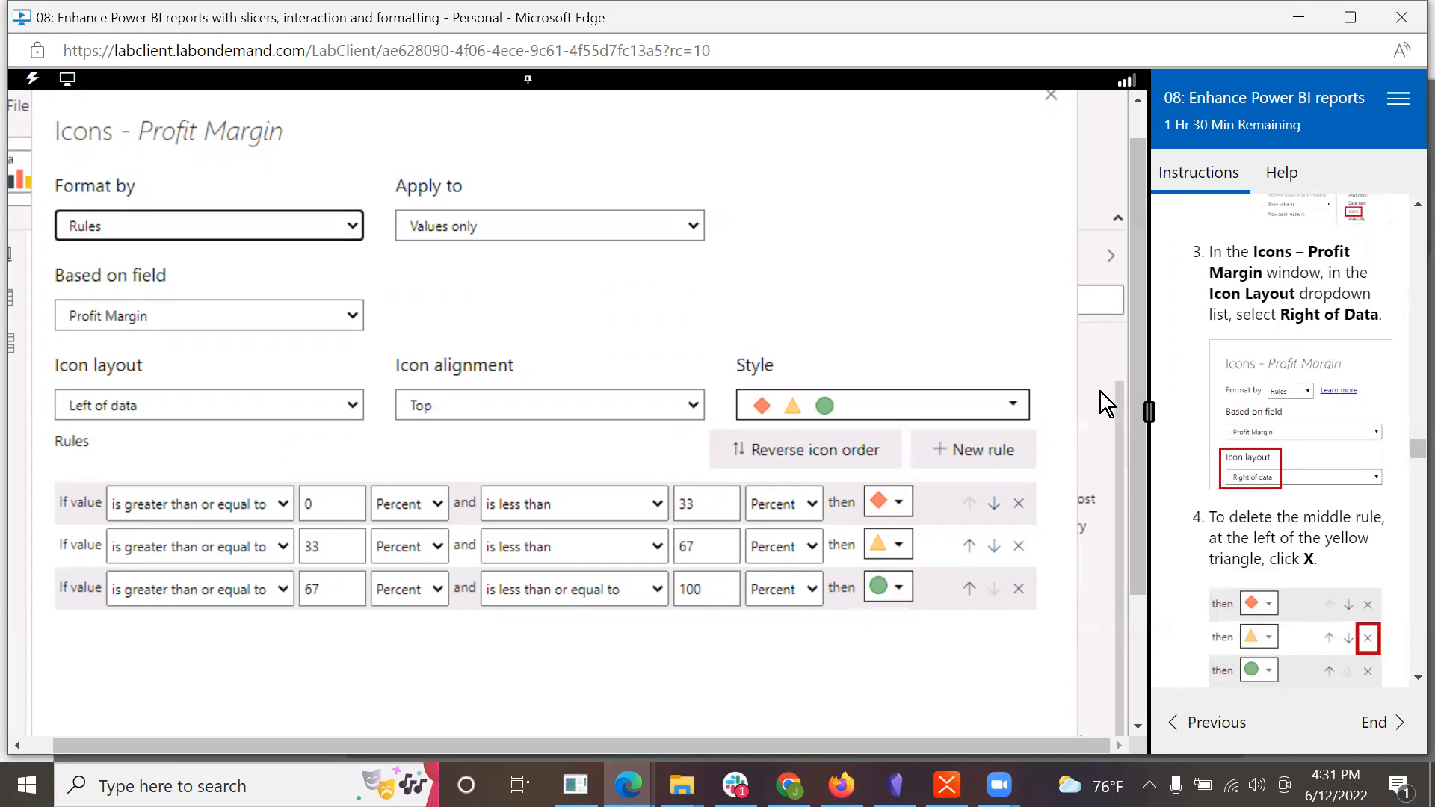
pyautogui.click(346, 225)
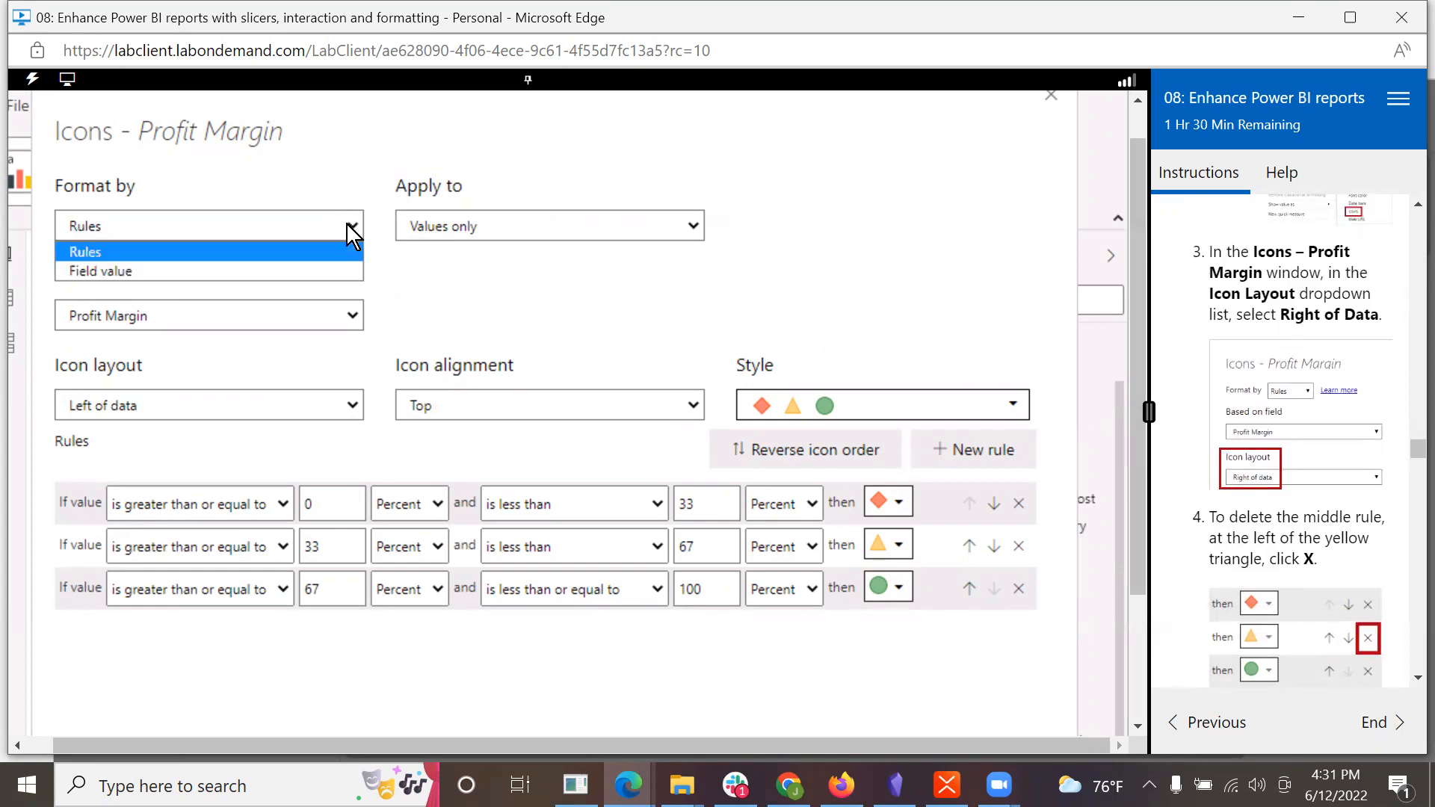
pyautogui.click(343, 252)
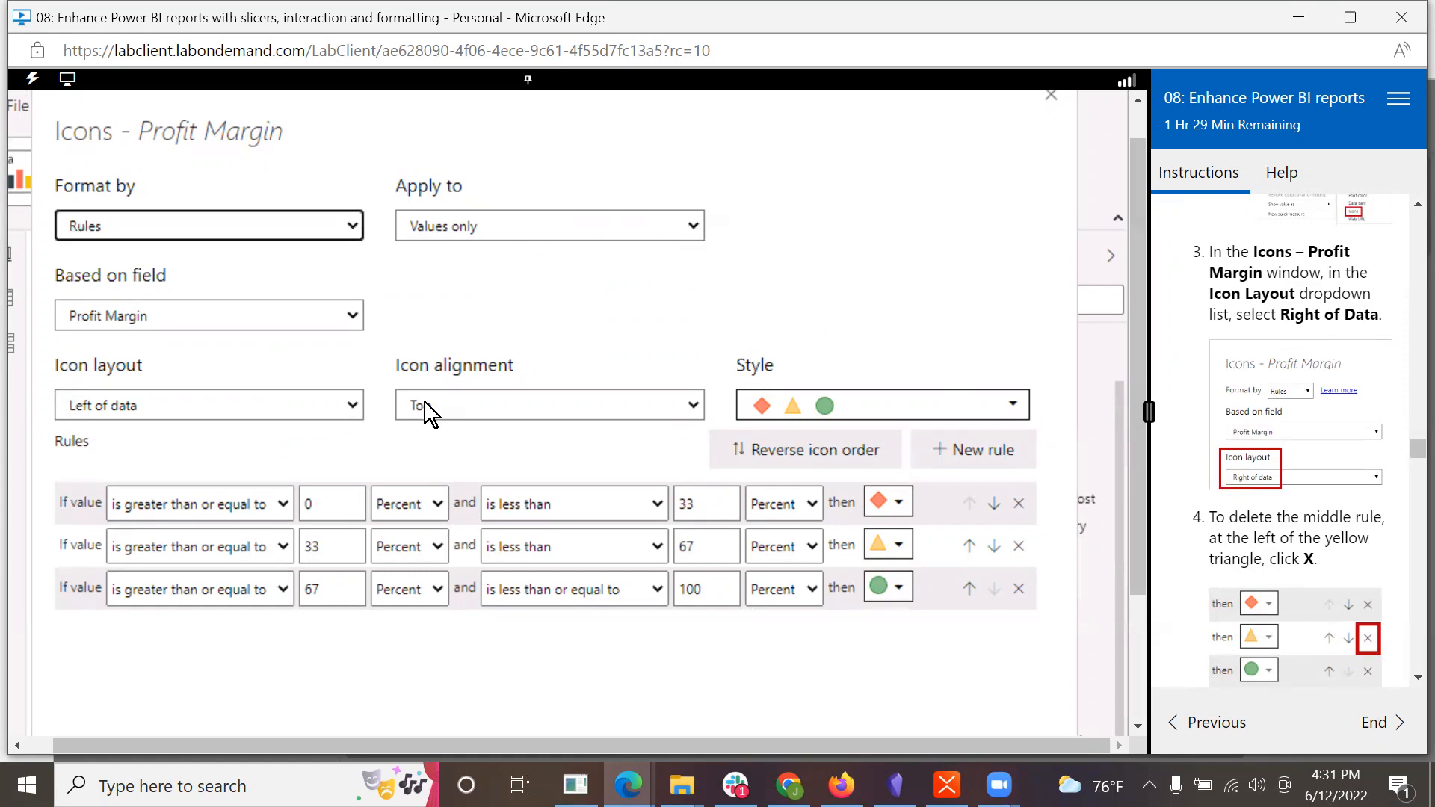
pyautogui.click(354, 407)
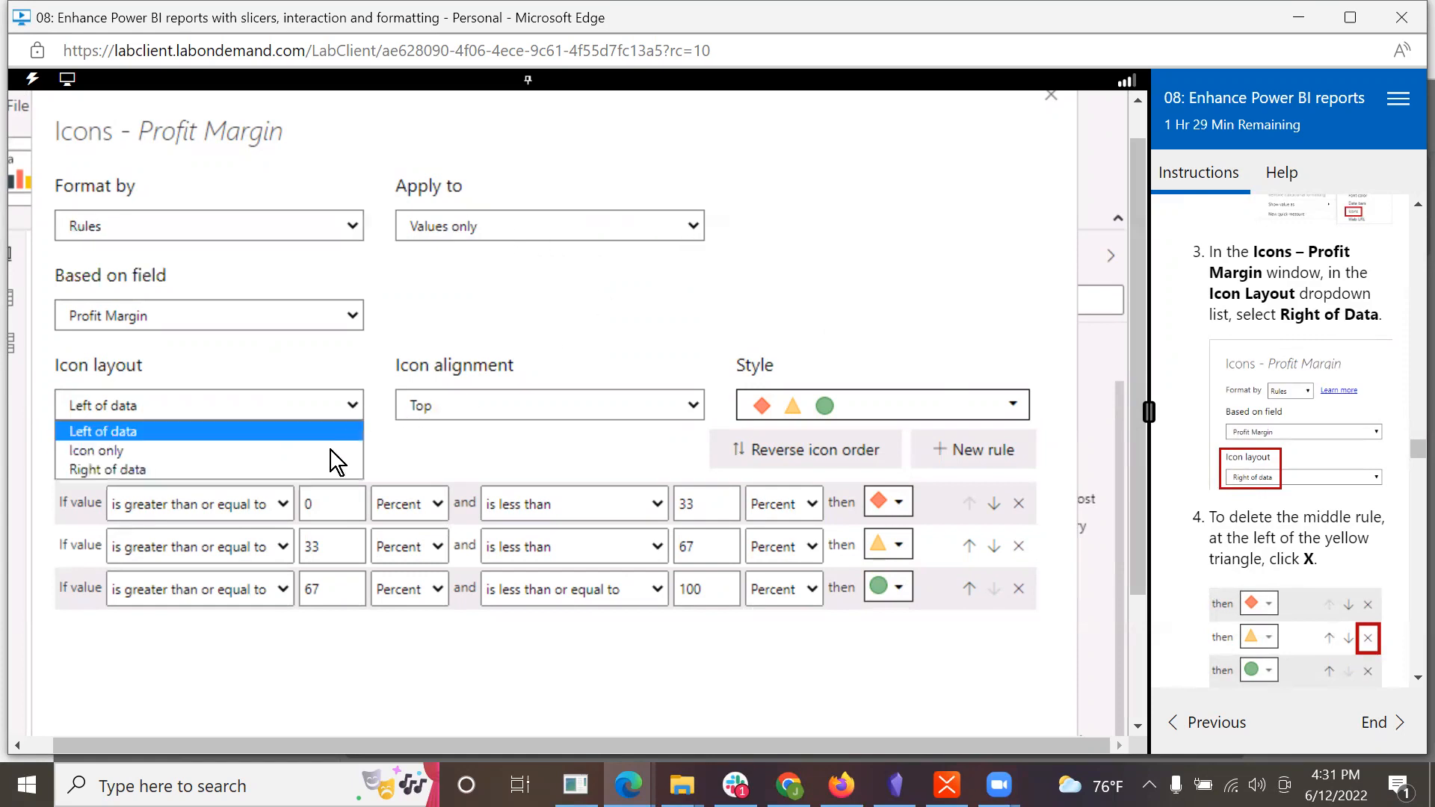
pyautogui.click(319, 477)
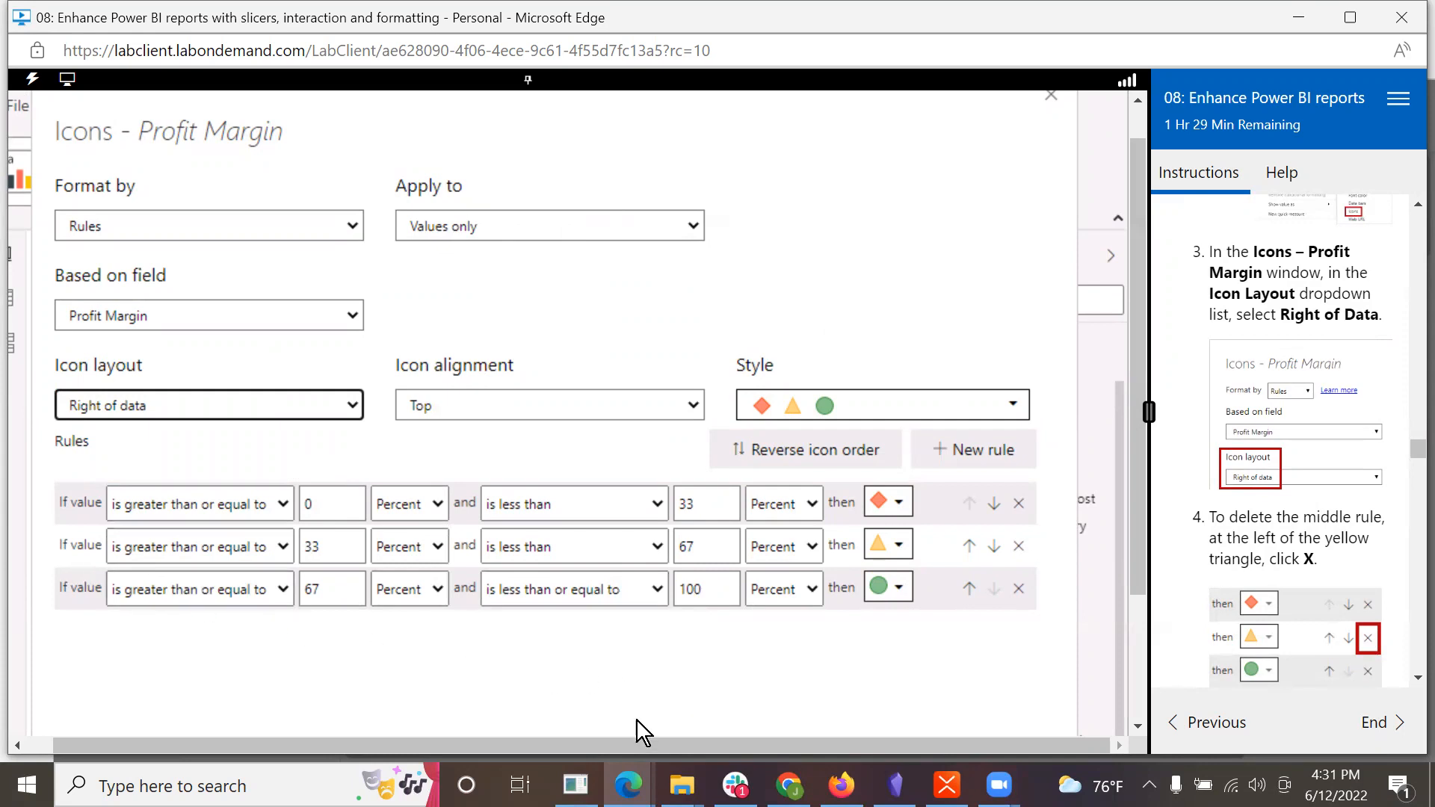
pyautogui.moveTo(627, 741); pyautogui.dragTo(419, 703)
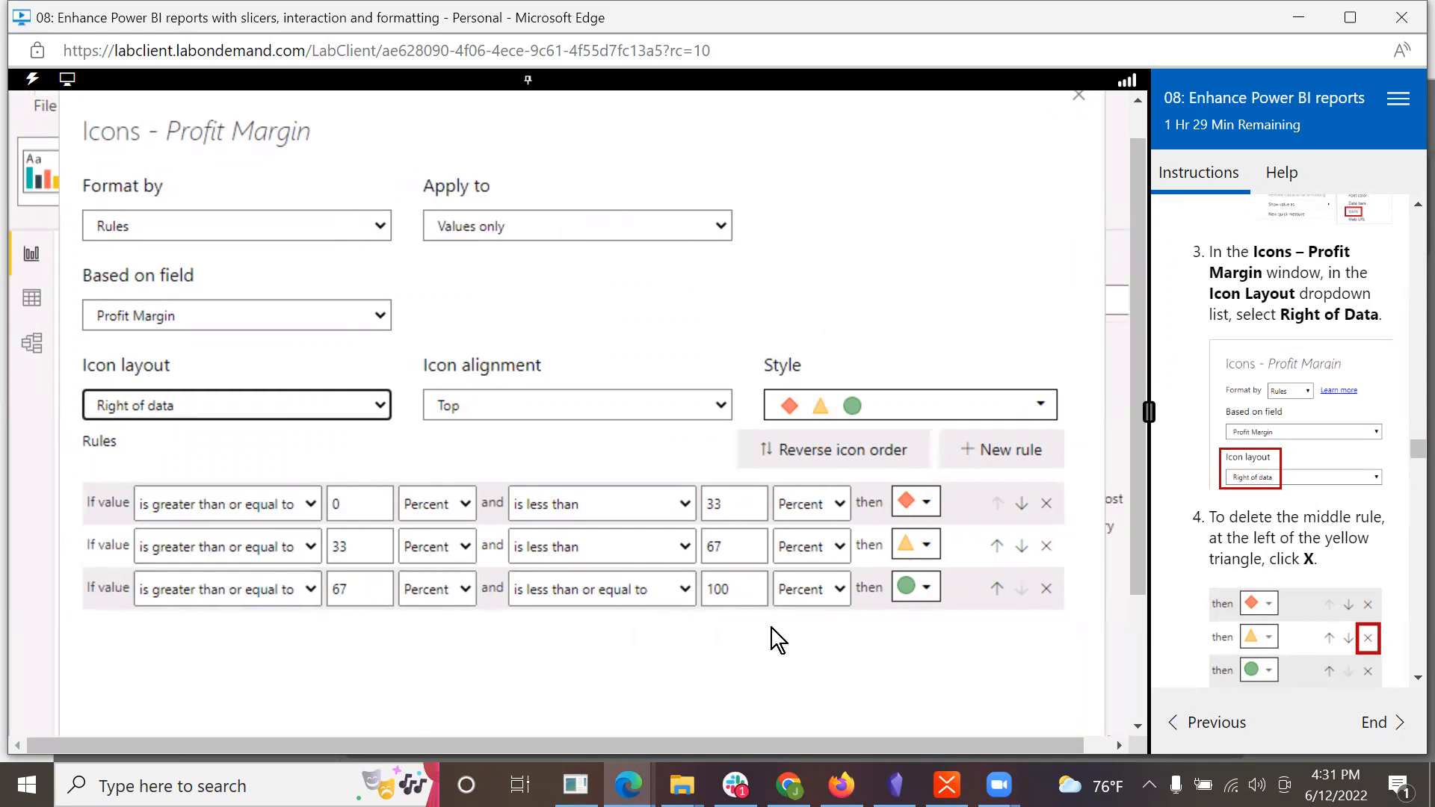
pyautogui.click(1046, 547)
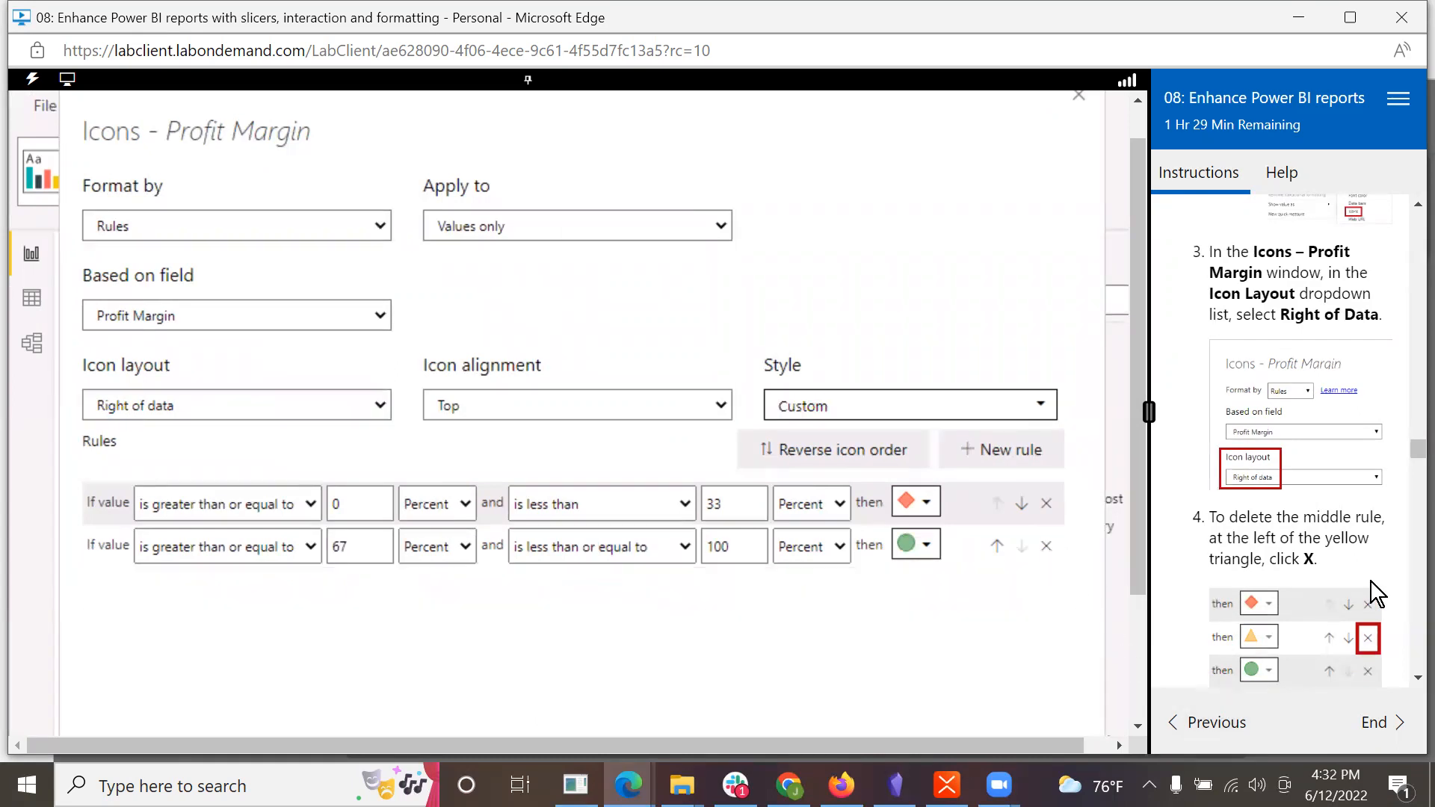
# Step: Configure the red diamond rule with an empty minimum and an upper limit of less than 0, both as Number
pyautogui.scroll(-4, 1371, 582)
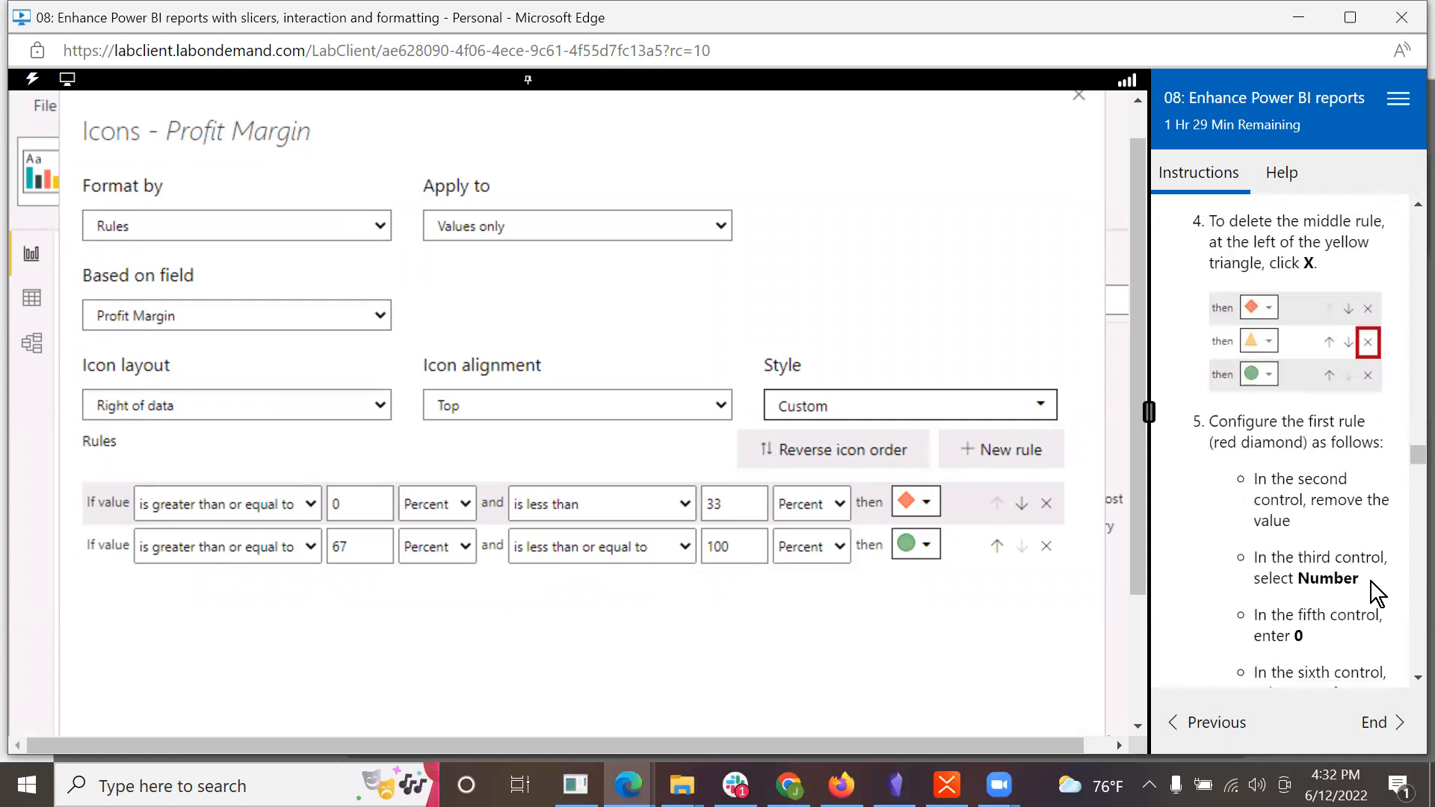
pyautogui.scroll(-1, 1370, 581)
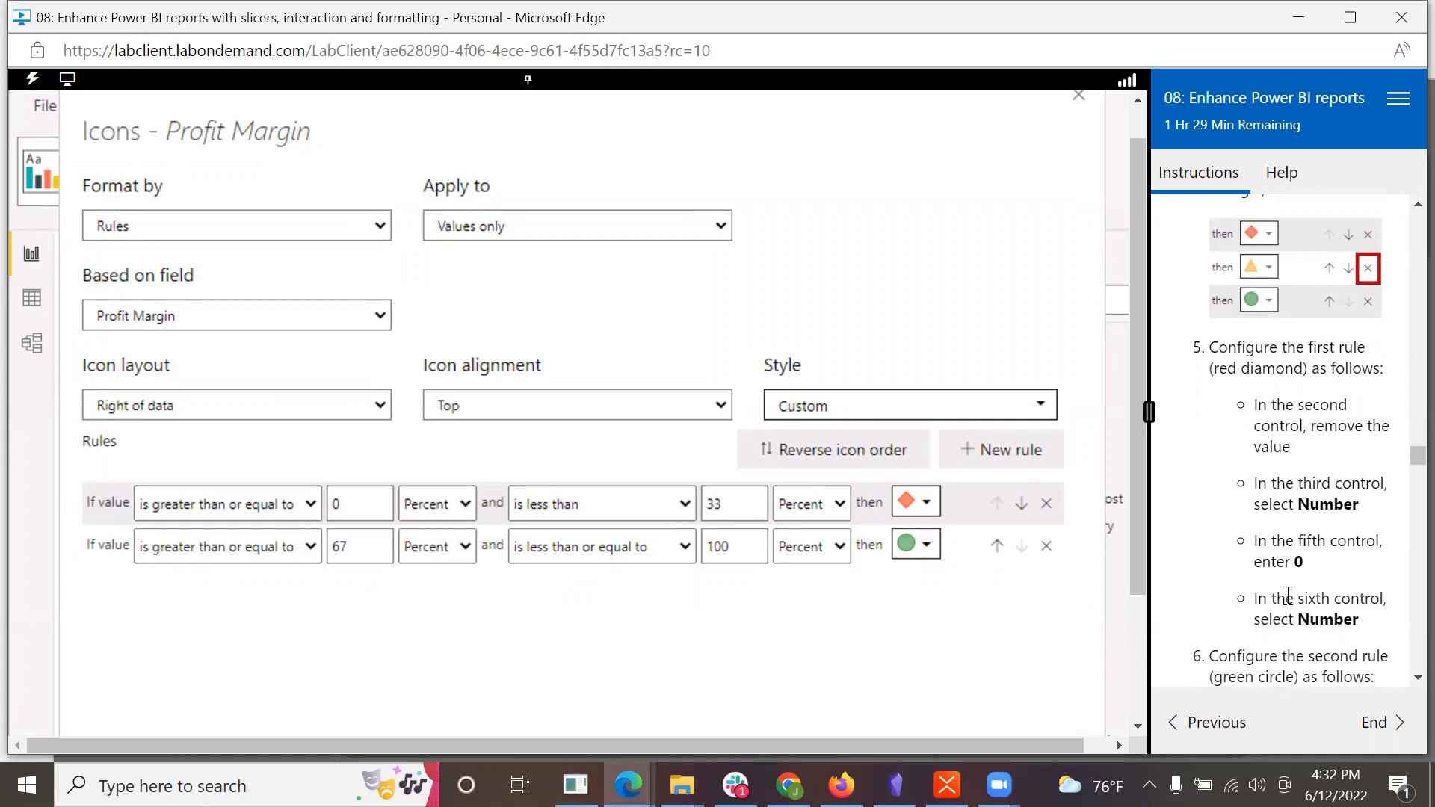
pyautogui.scroll(-1, 1284, 639)
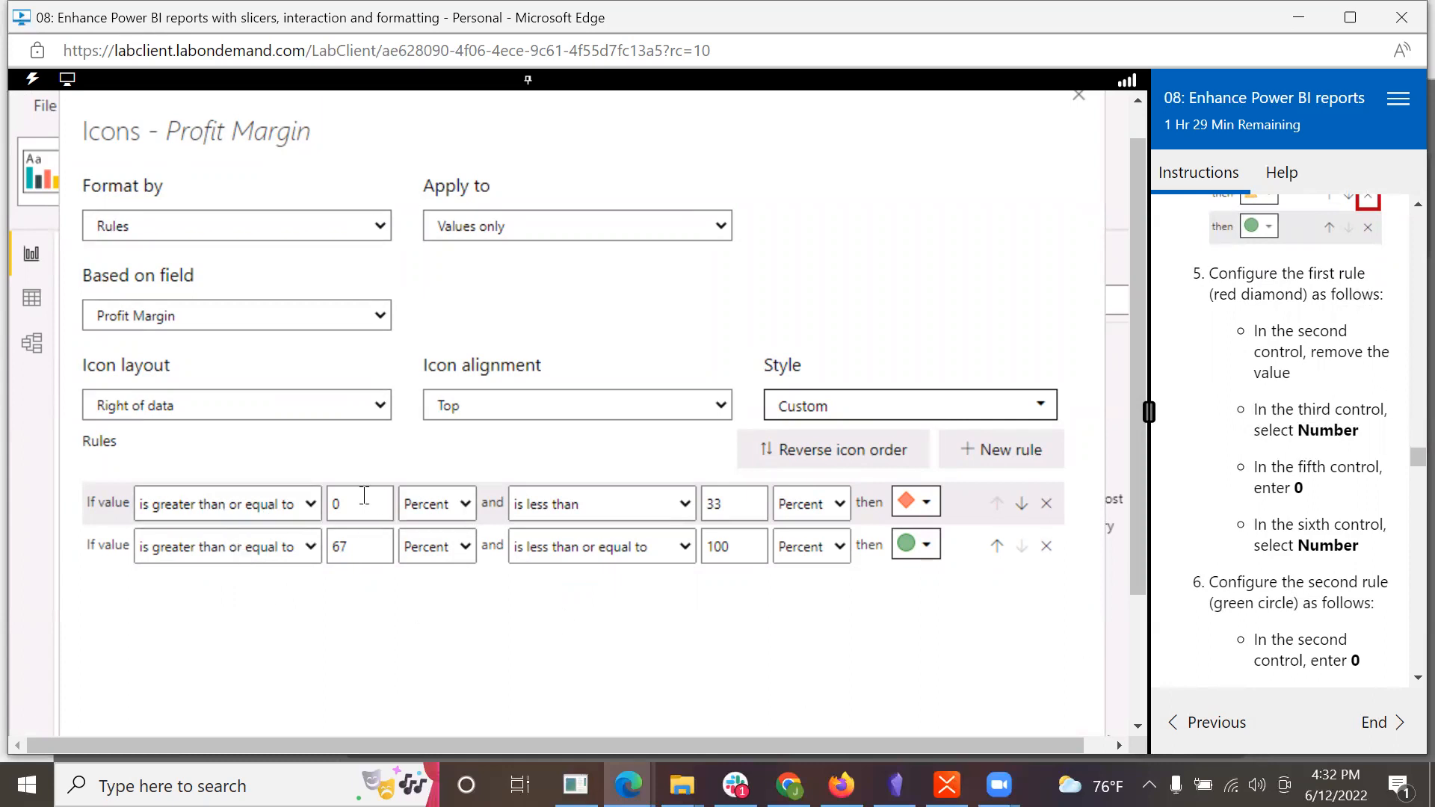
pyautogui.doubleClick(336, 504)
pyautogui.press('BackSpace')
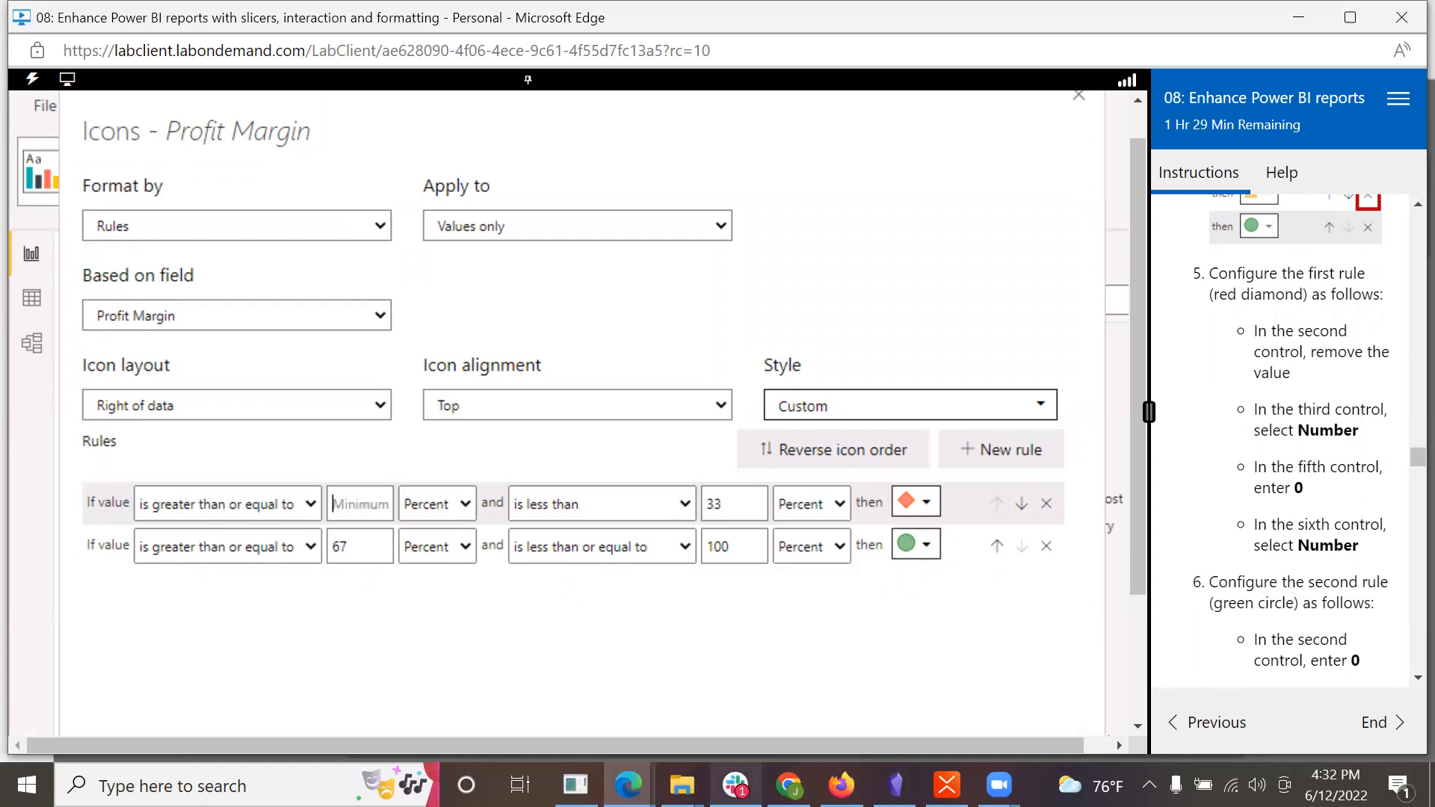
pyautogui.click(460, 501)
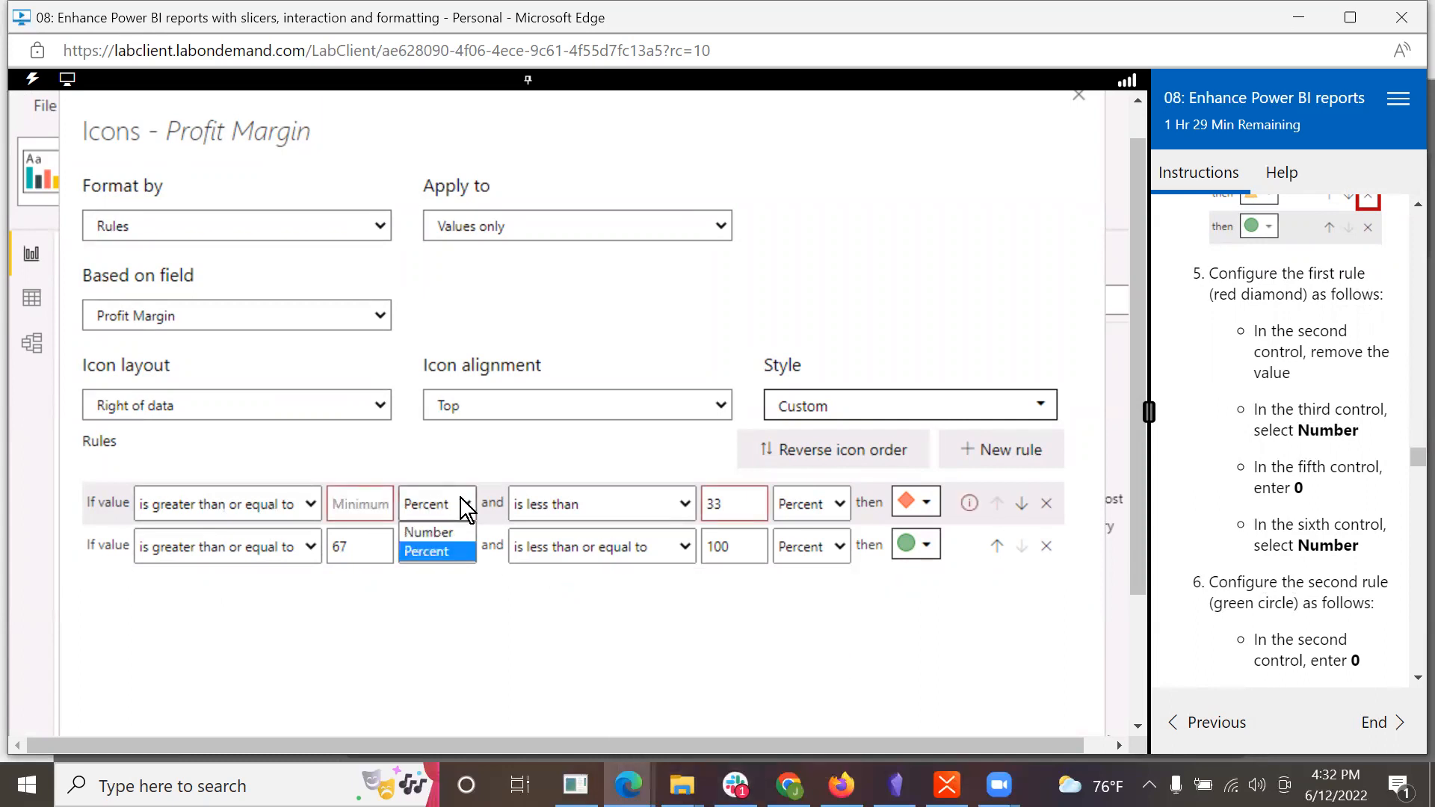
pyautogui.click(450, 531)
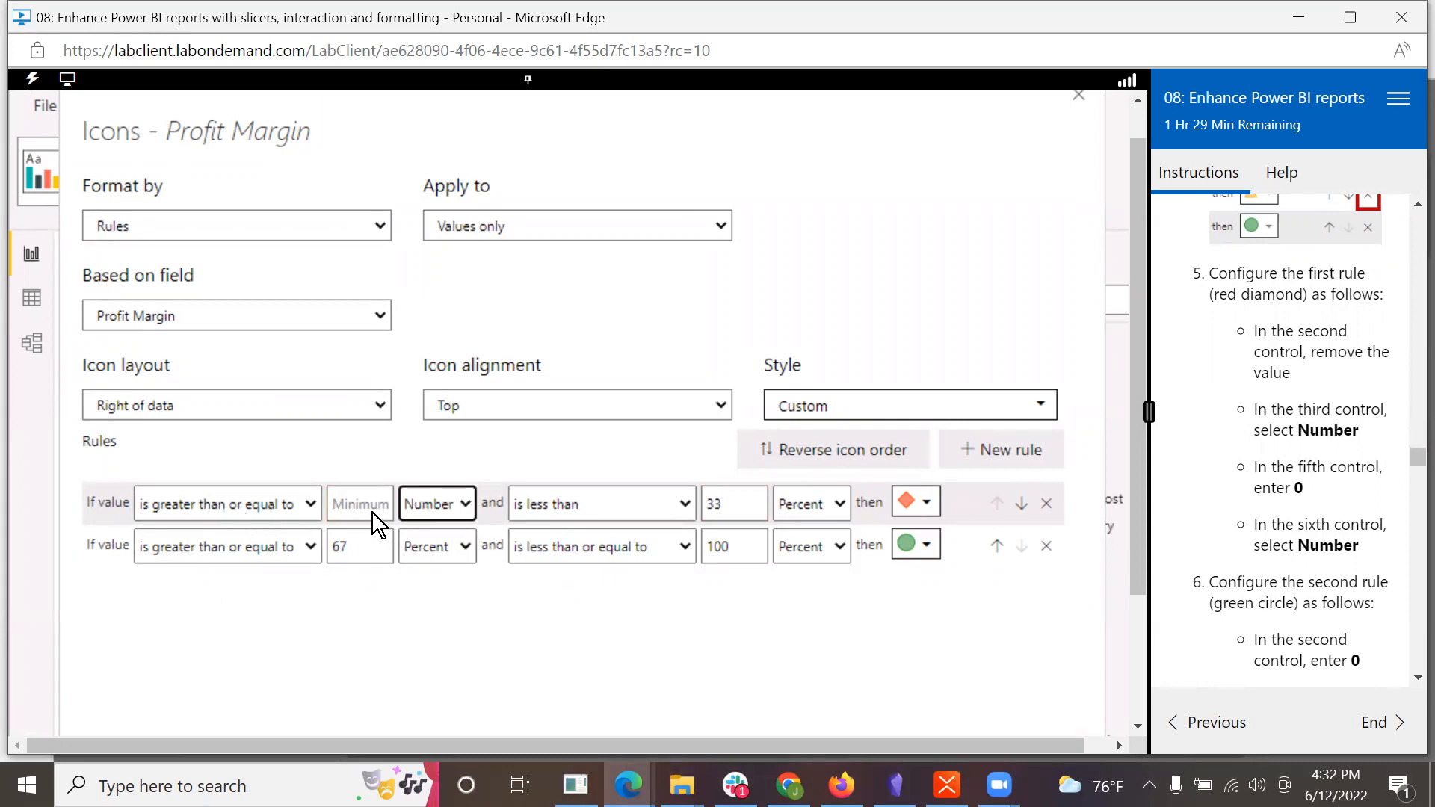
pyautogui.click(739, 507)
pyautogui.press('BackSpace')
pyautogui.press('BackSpace')
pyautogui.write('0')
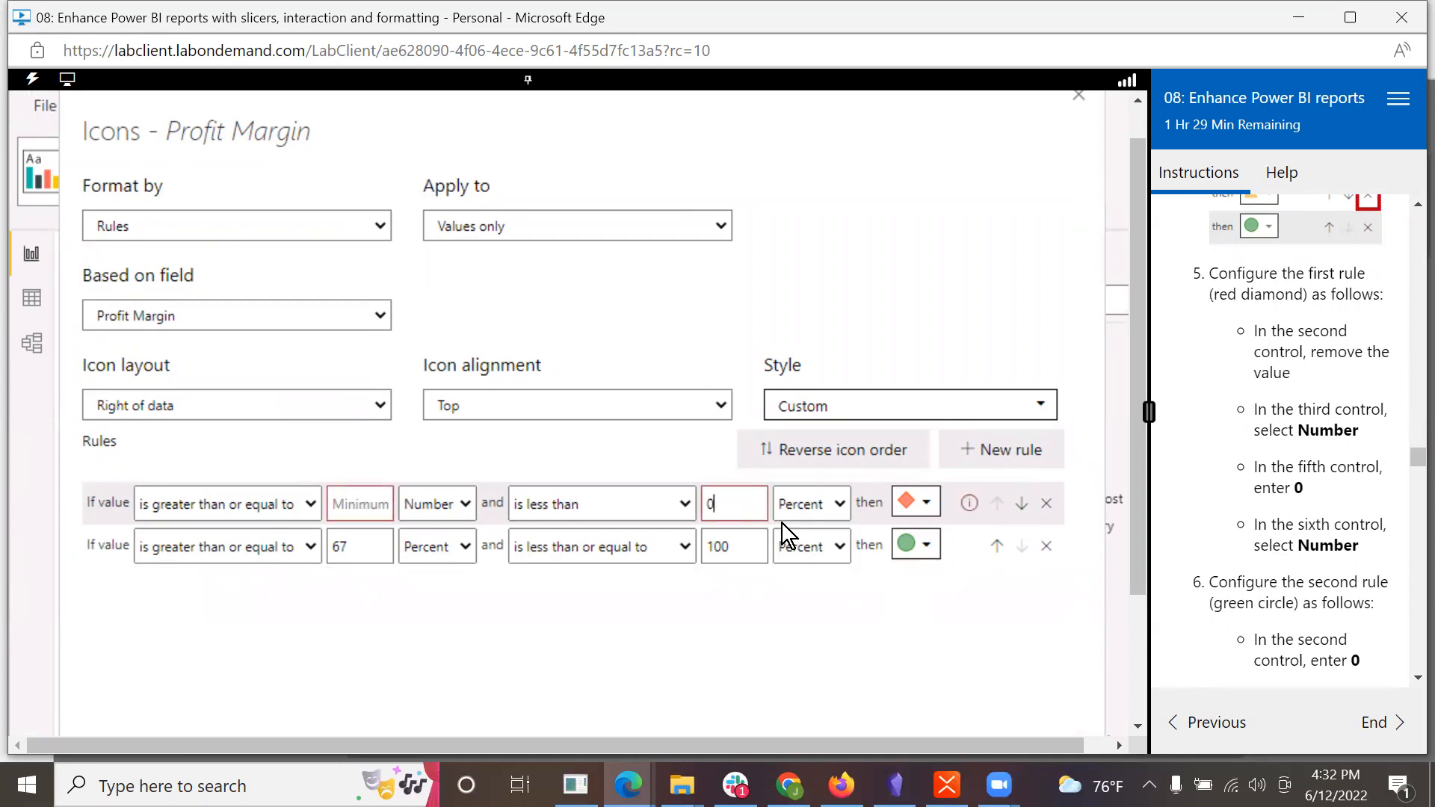
pyautogui.click(832, 500)
pyautogui.click(822, 532)
# Step: Configure the green circle rule from greater than or equal to 0 up to an empty maximum, both as Number
pyautogui.scroll(-2, 1282, 655)
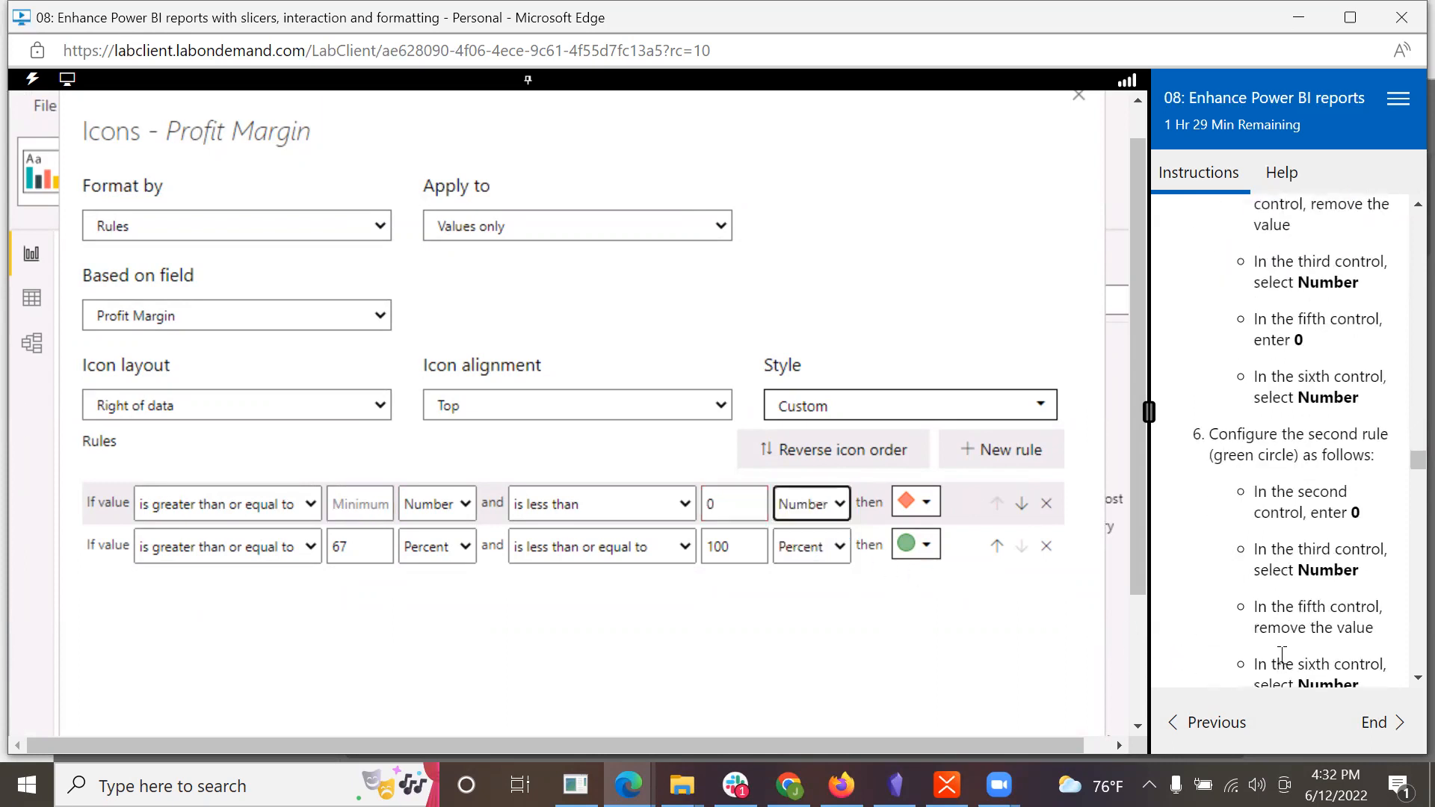
pyautogui.scroll(-1, 1233, 588)
pyautogui.scroll(-2, 1231, 581)
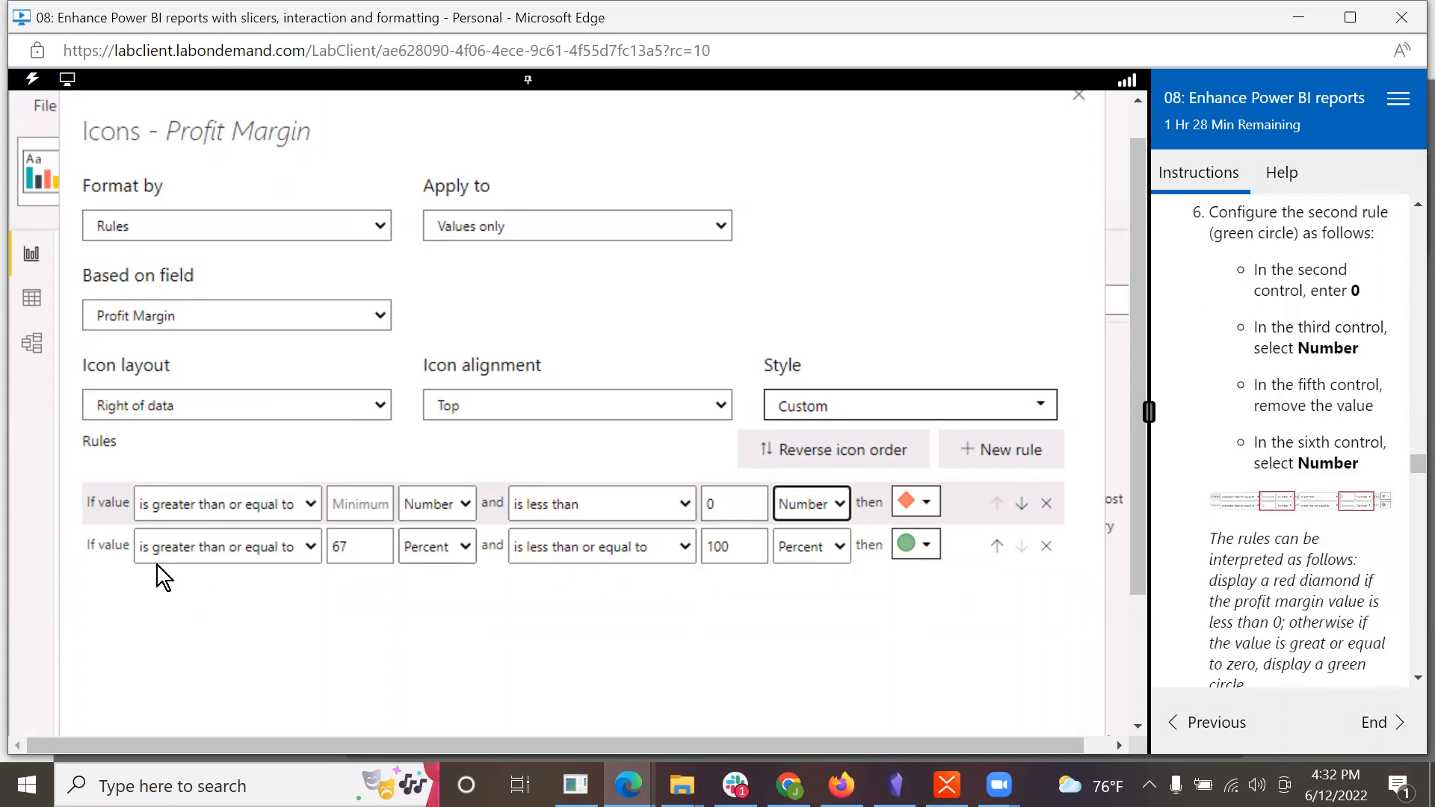
pyautogui.moveTo(362, 548); pyautogui.dragTo(324, 536)
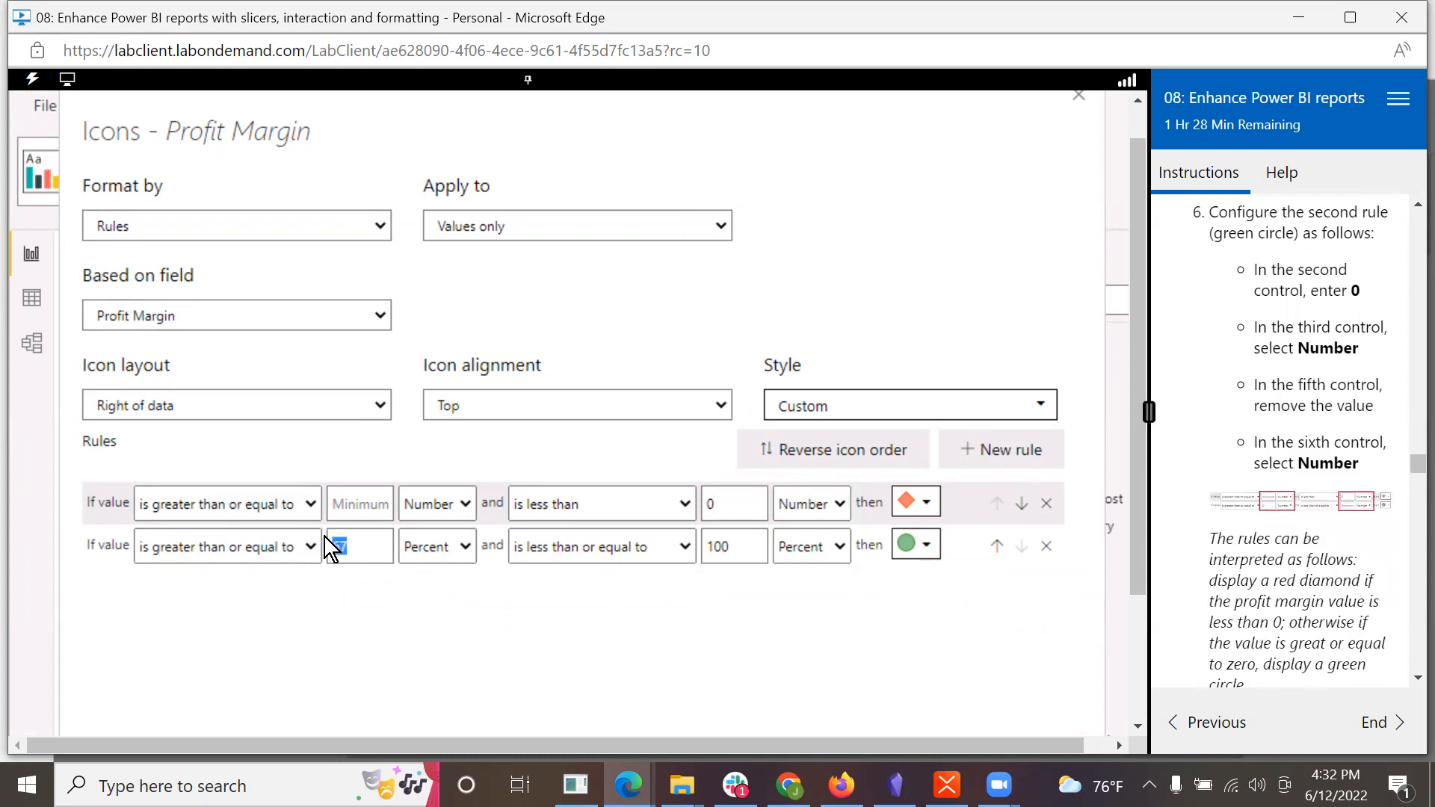
pyautogui.write('0')
pyautogui.click(465, 547)
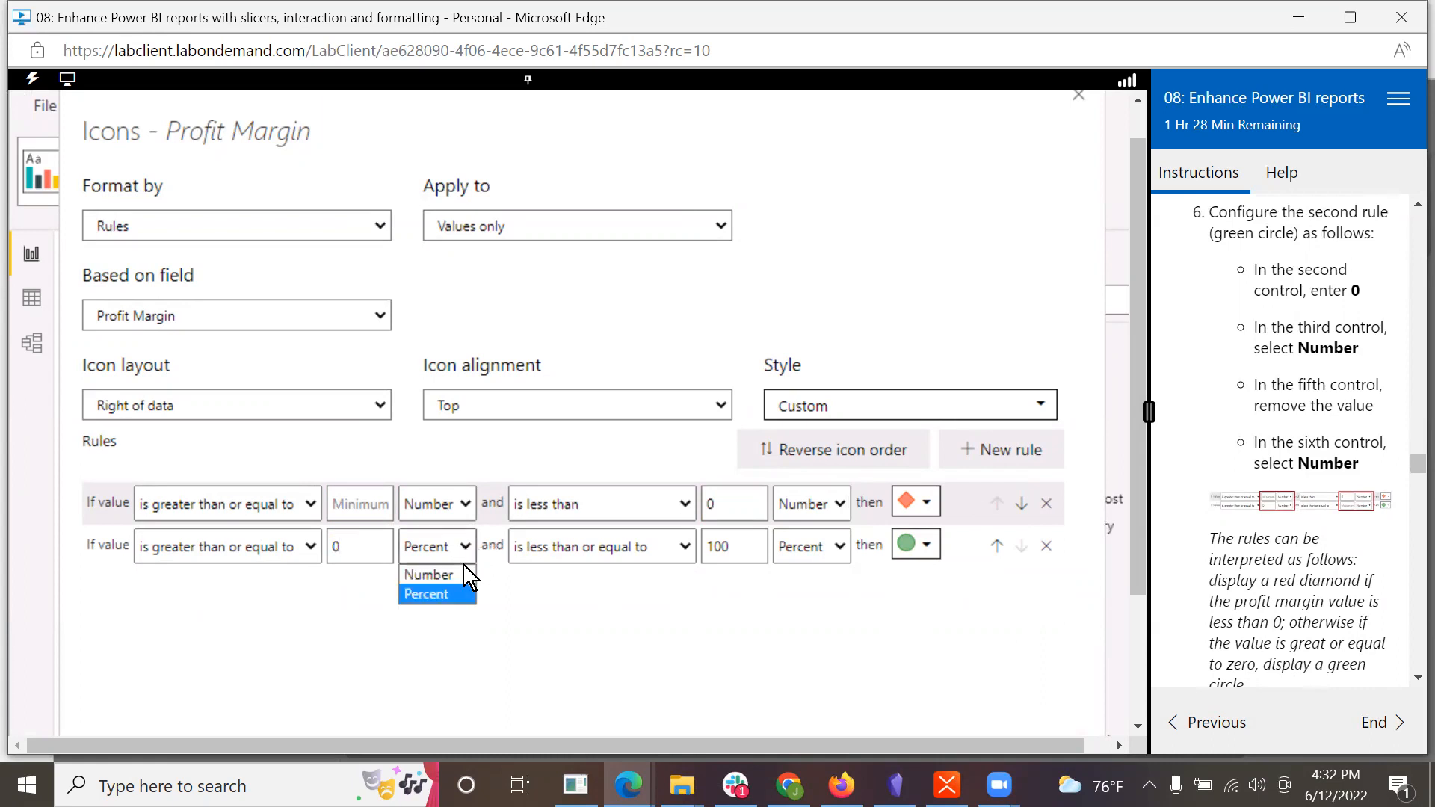
pyautogui.click(450, 573)
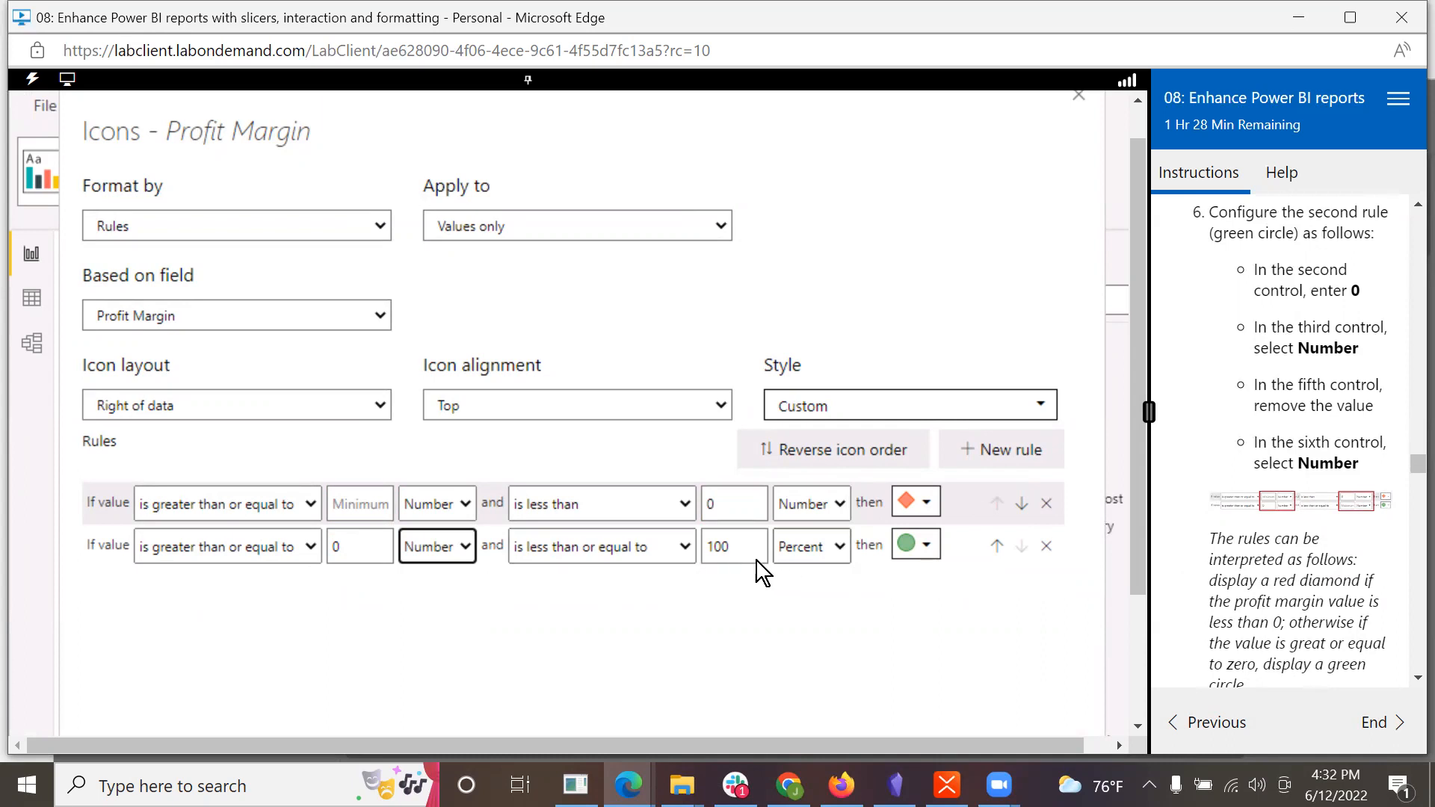
pyautogui.moveTo(729, 547); pyautogui.dragTo(691, 556)
pyautogui.press('BackSpace')
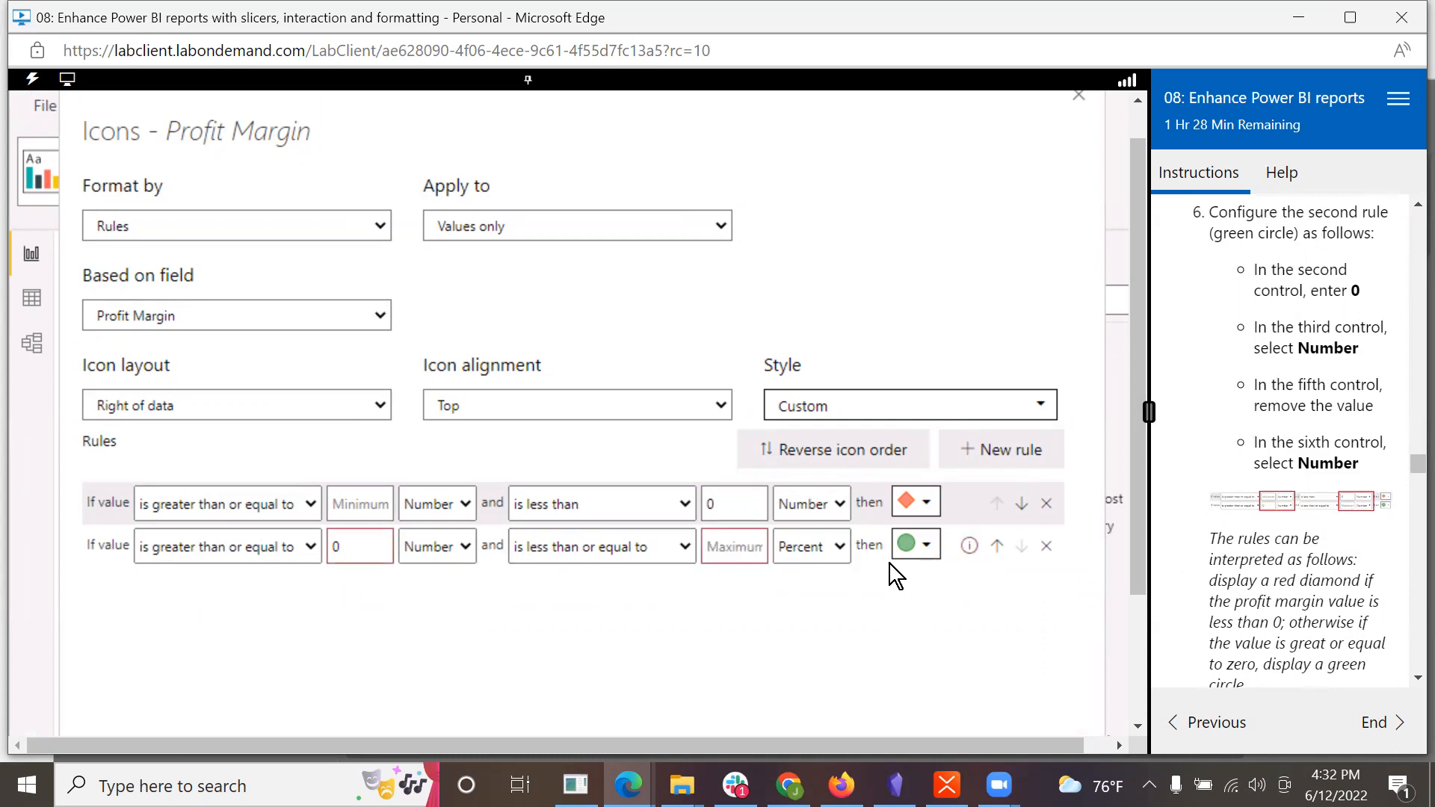
pyautogui.click(839, 553)
pyautogui.click(817, 574)
# Step: Apply the icon formatting and widen the table visual to reveal the whole Profit Margin column
pyautogui.scroll(-3, 1377, 574)
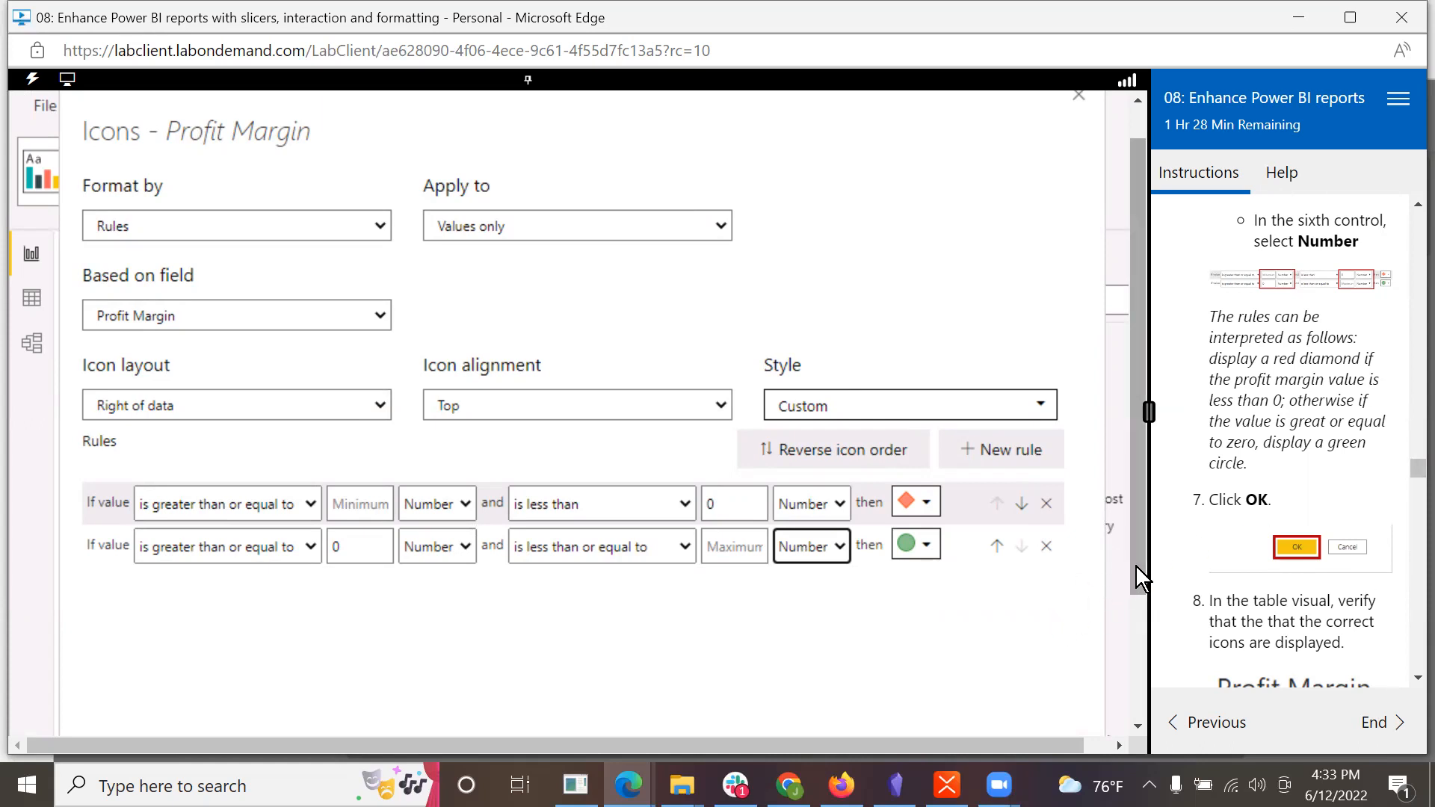
pyautogui.scroll(-3, 1136, 564)
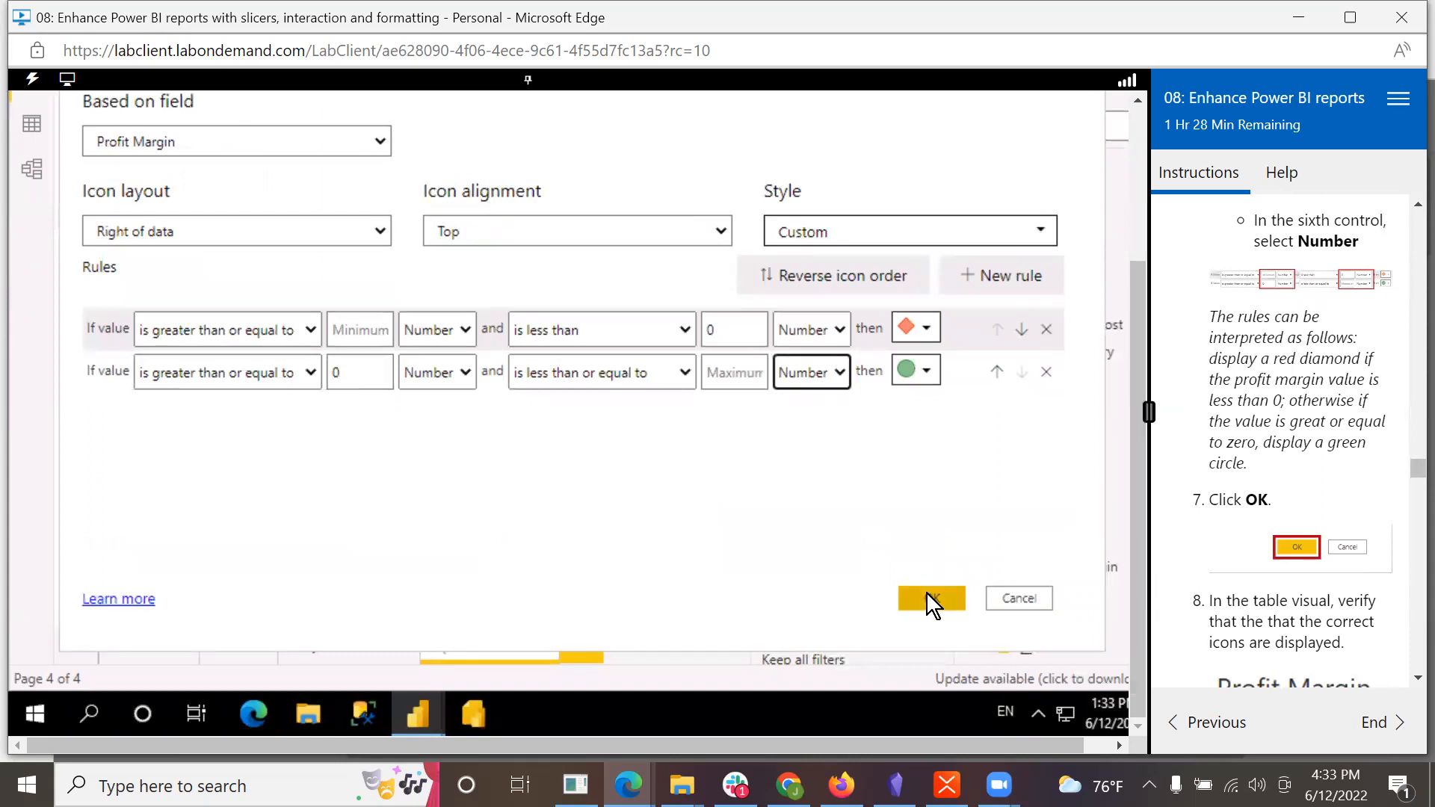
pyautogui.click(927, 592)
pyautogui.scroll(-5, 1383, 556)
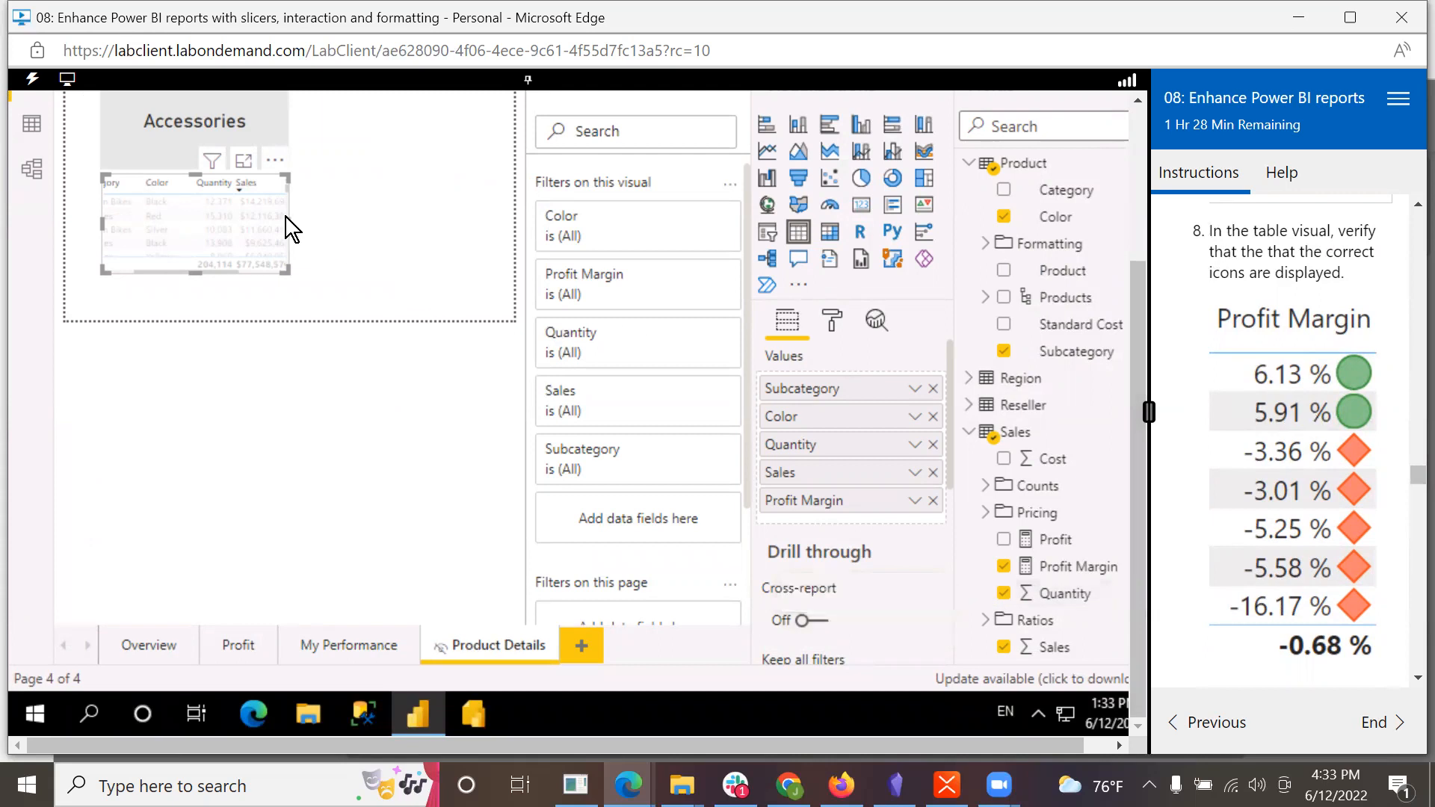
pyautogui.moveTo(288, 222); pyautogui.dragTo(418, 237)
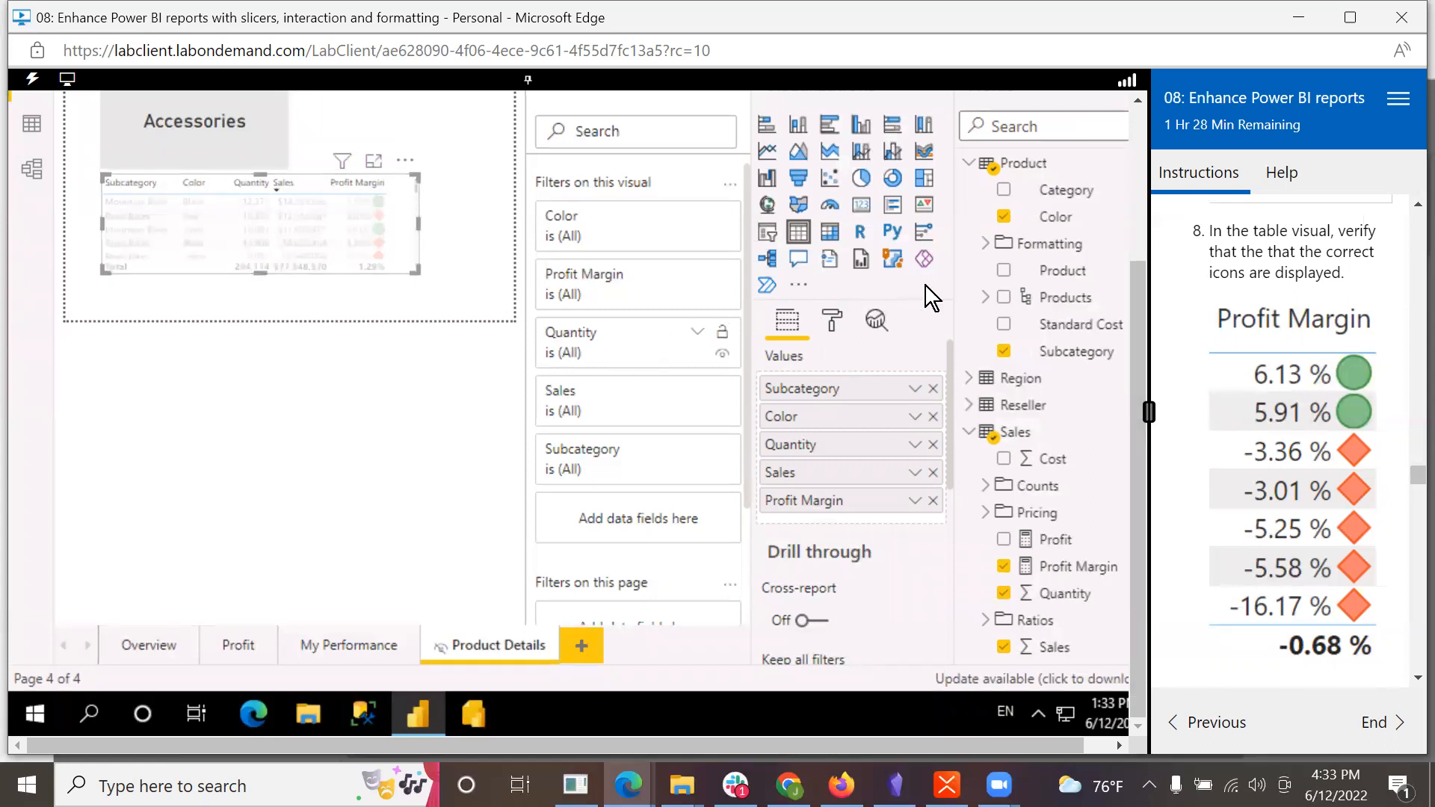
# Step: Set the report page view to Fit to page and deselect the table visual
pyautogui.moveTo(1140, 299); pyautogui.dragTo(1159, 168)
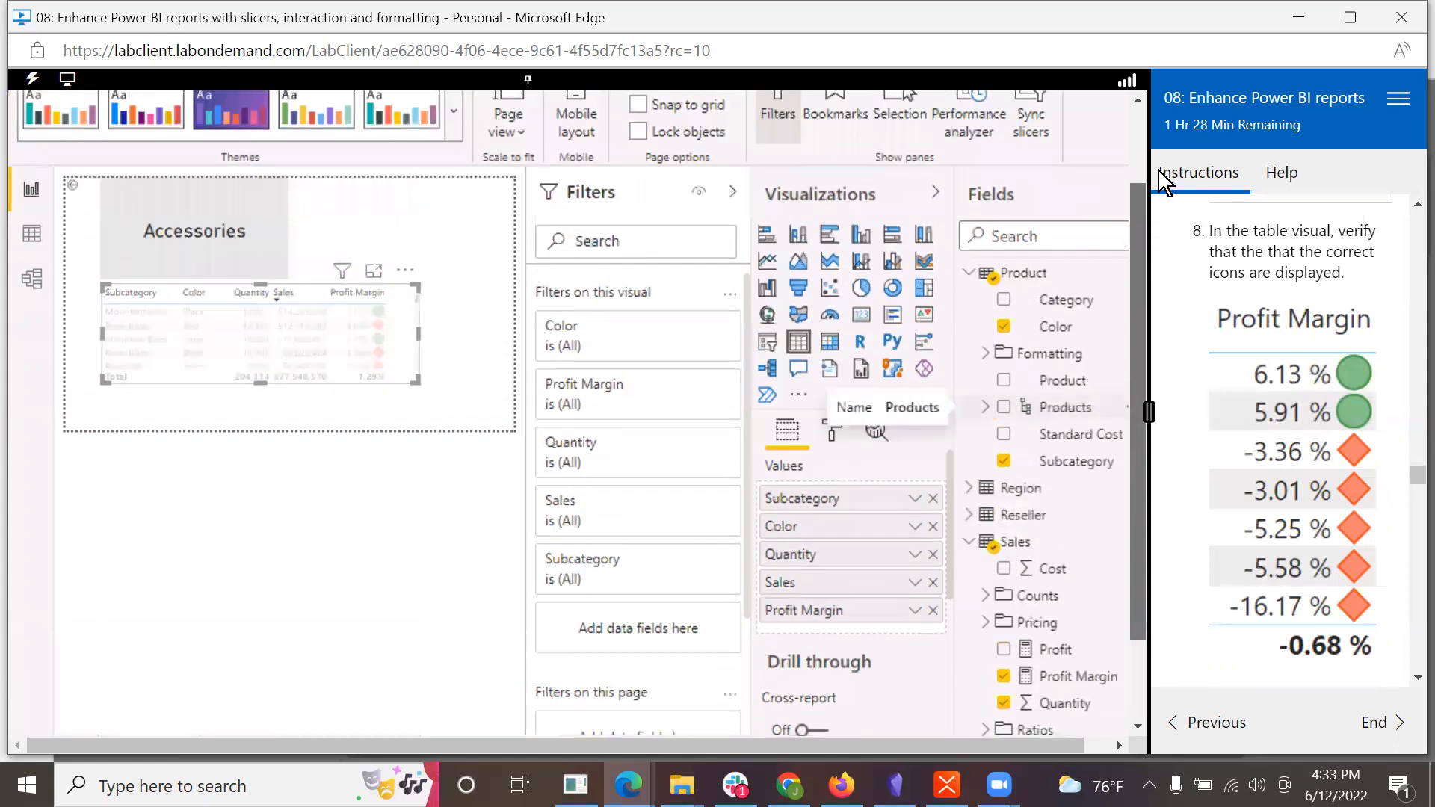
pyautogui.click(519, 221)
pyautogui.click(531, 310)
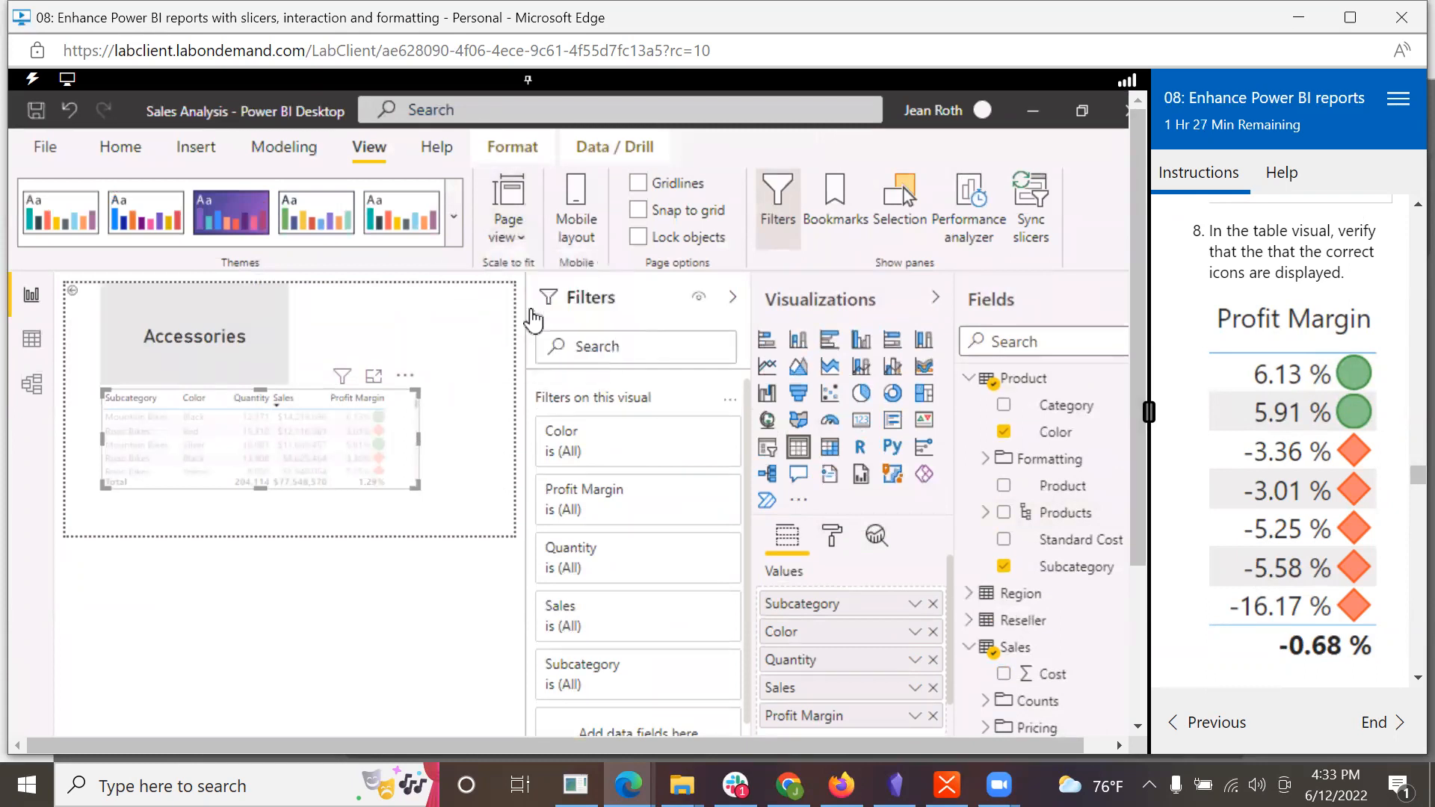
pyautogui.click(525, 233)
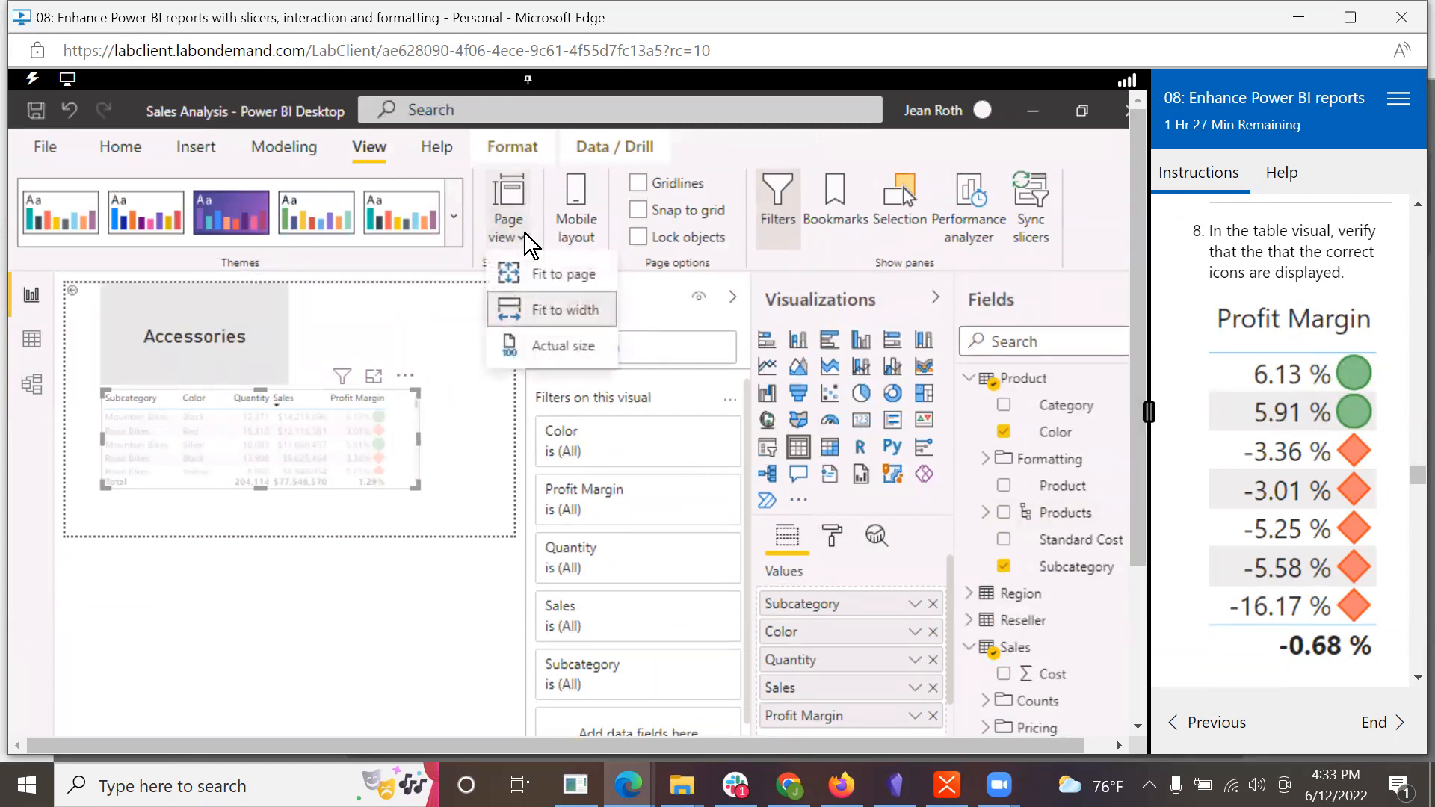
pyautogui.click(532, 280)
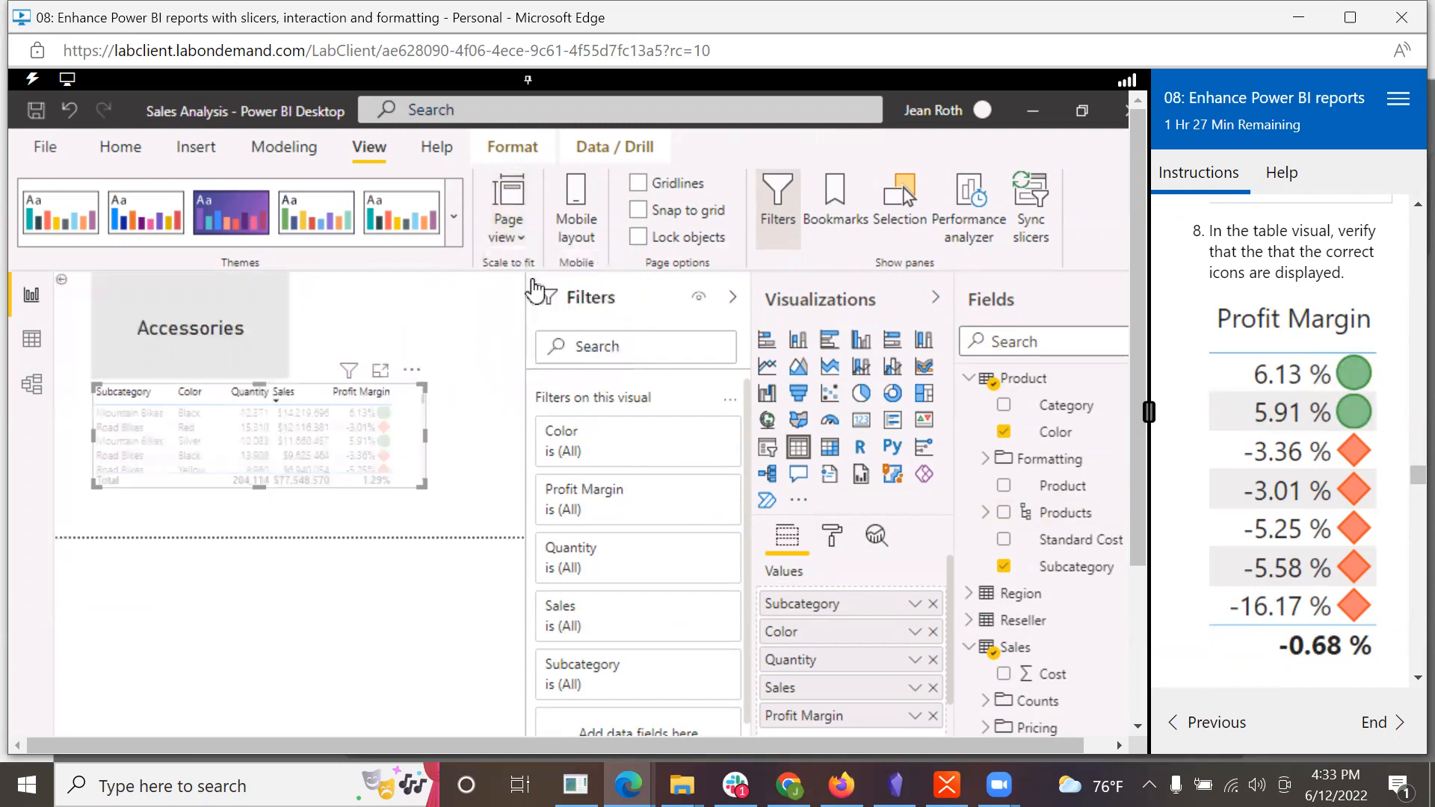
pyautogui.click(405, 619)
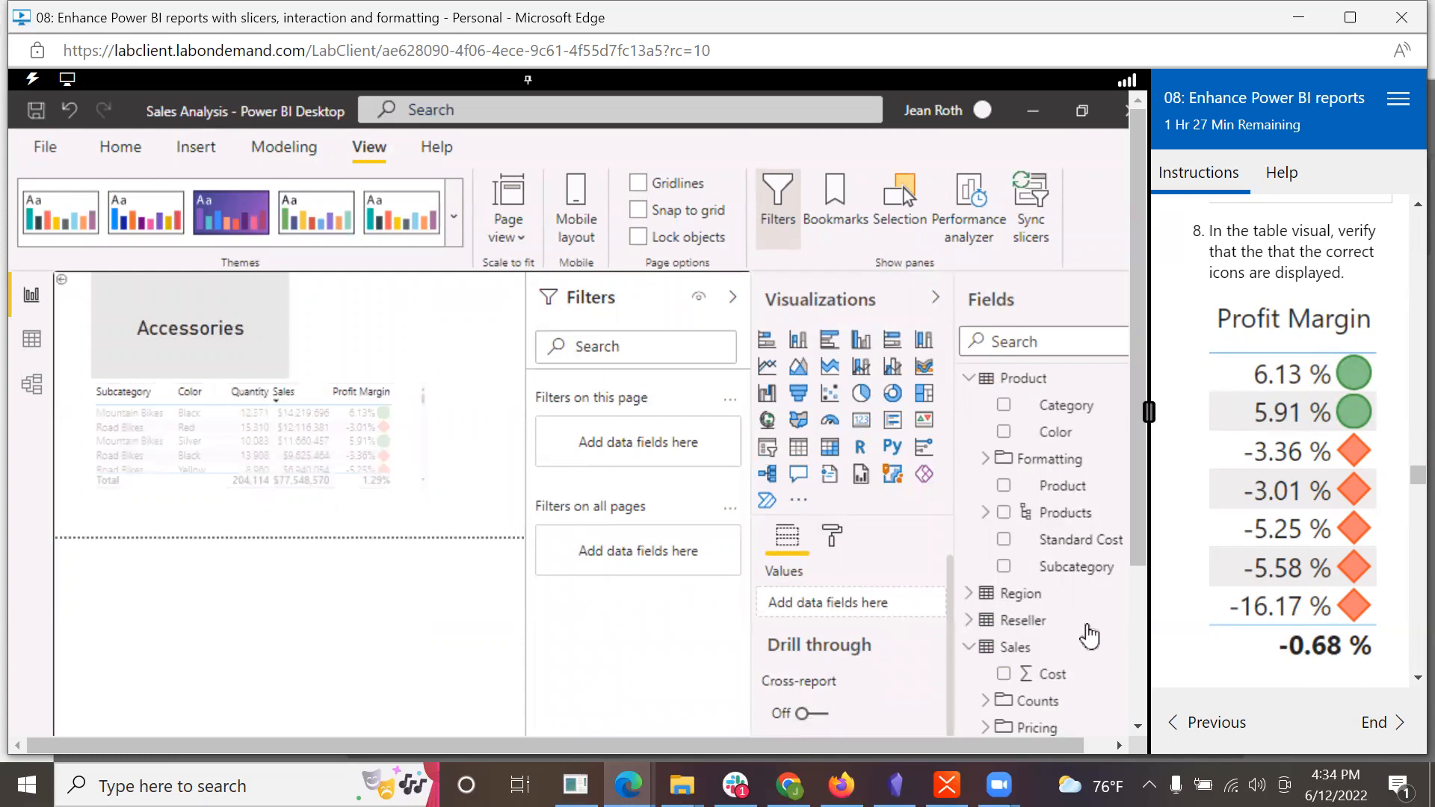
# Step: Examine the page formatting options, including the Page background color choices, for a way to format the Color field
pyautogui.scroll(-3, 1299, 554)
pyautogui.scroll(-3, 1299, 555)
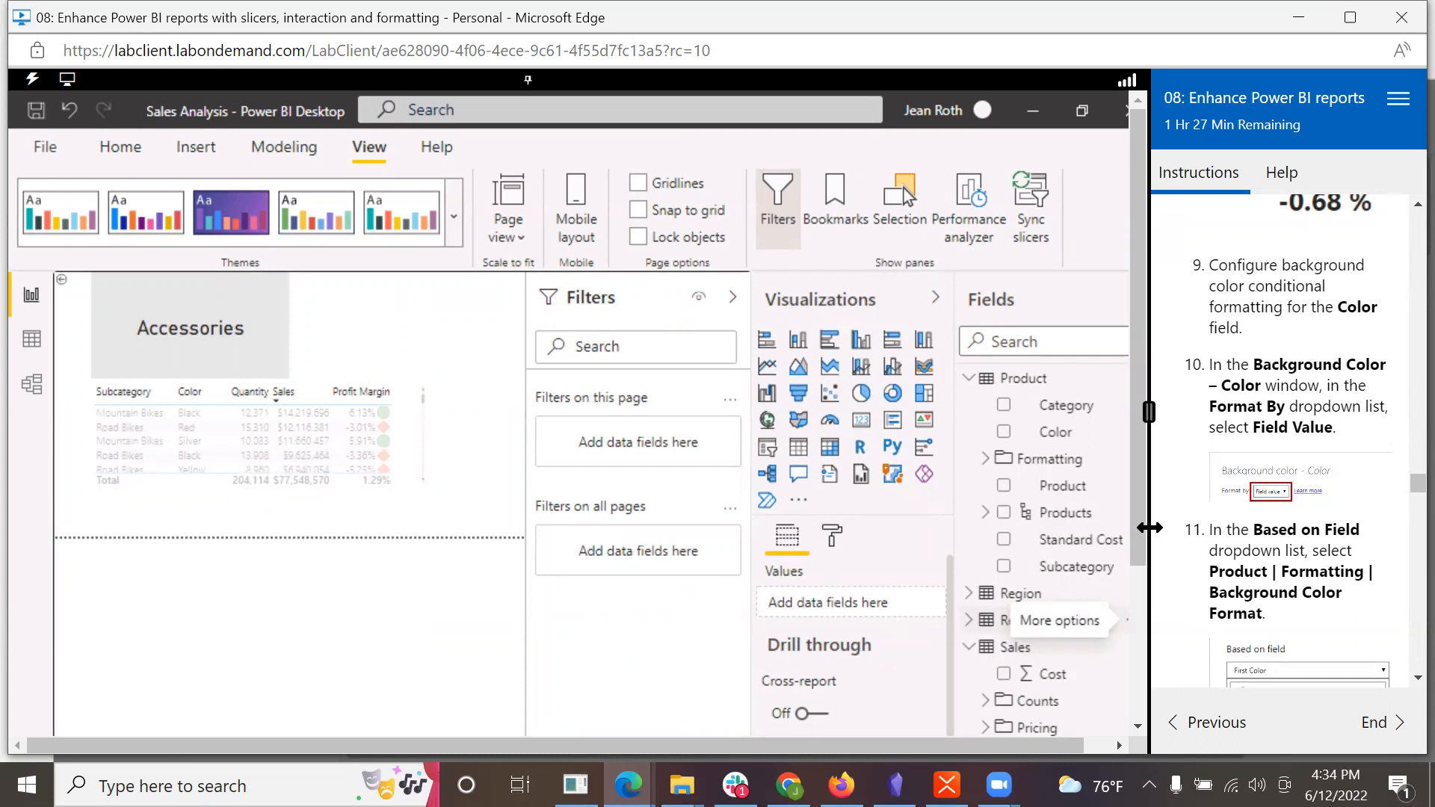
pyautogui.click(833, 532)
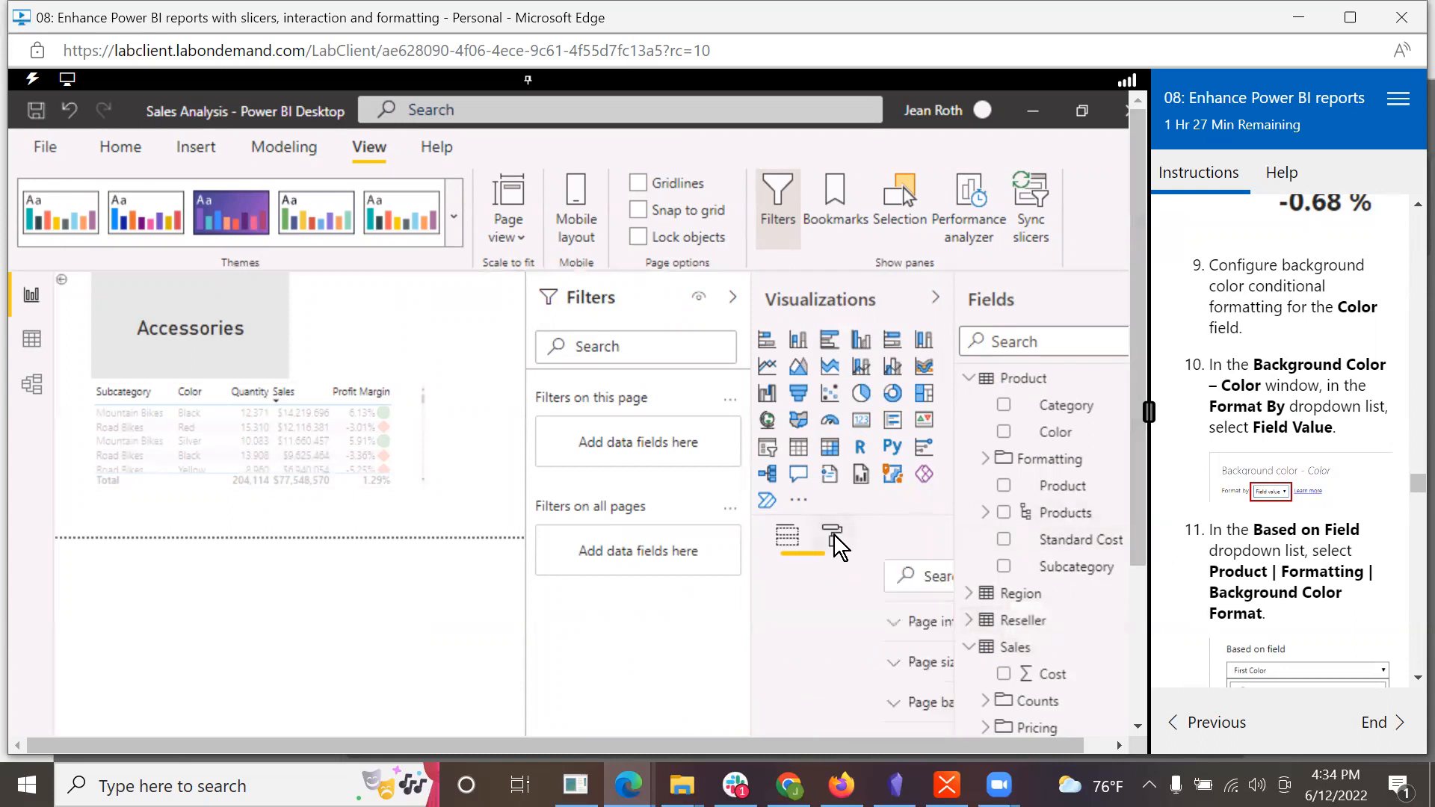
pyautogui.moveTo(1141, 519); pyautogui.dragTo(1075, 703)
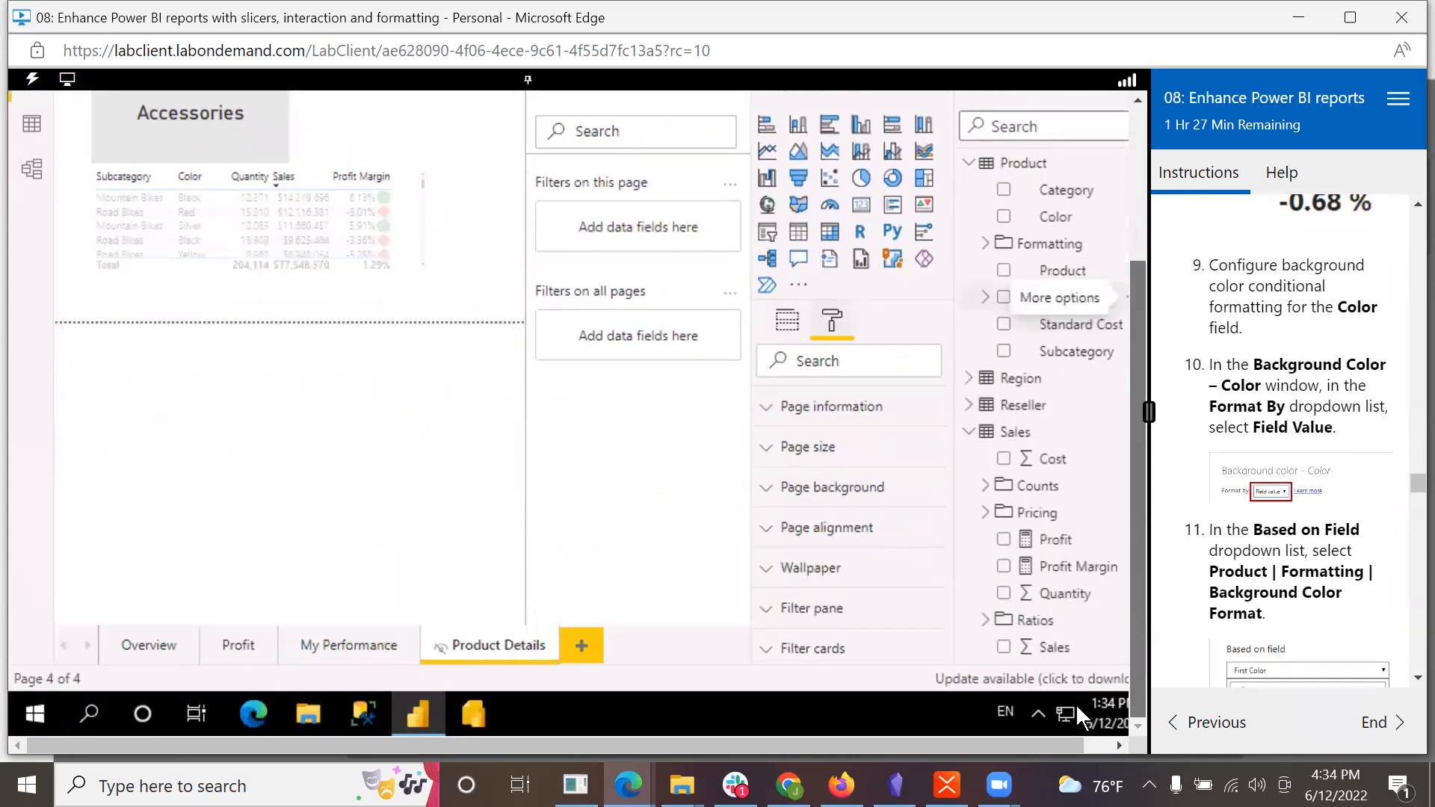
pyautogui.click(1054, 217)
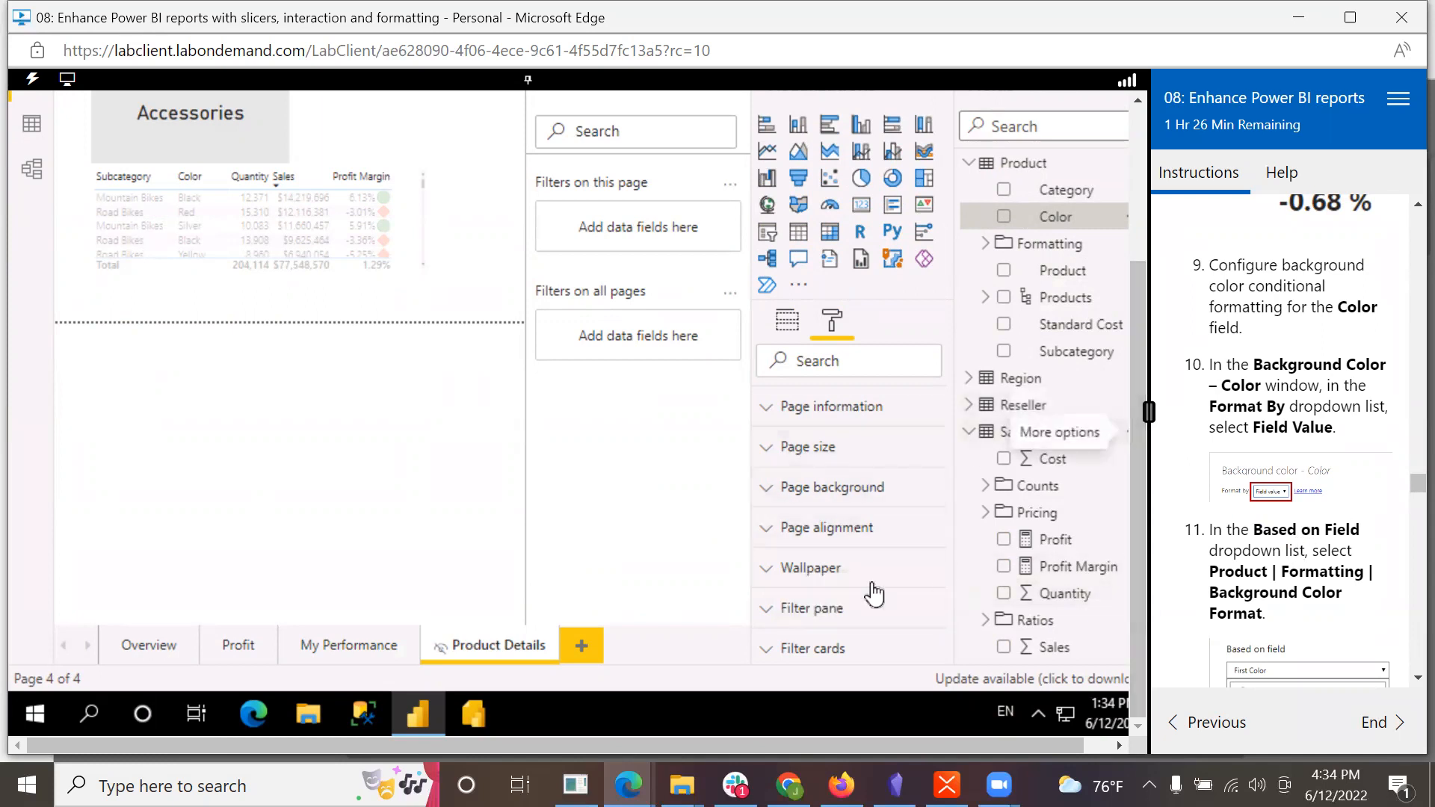
pyautogui.click(787, 317)
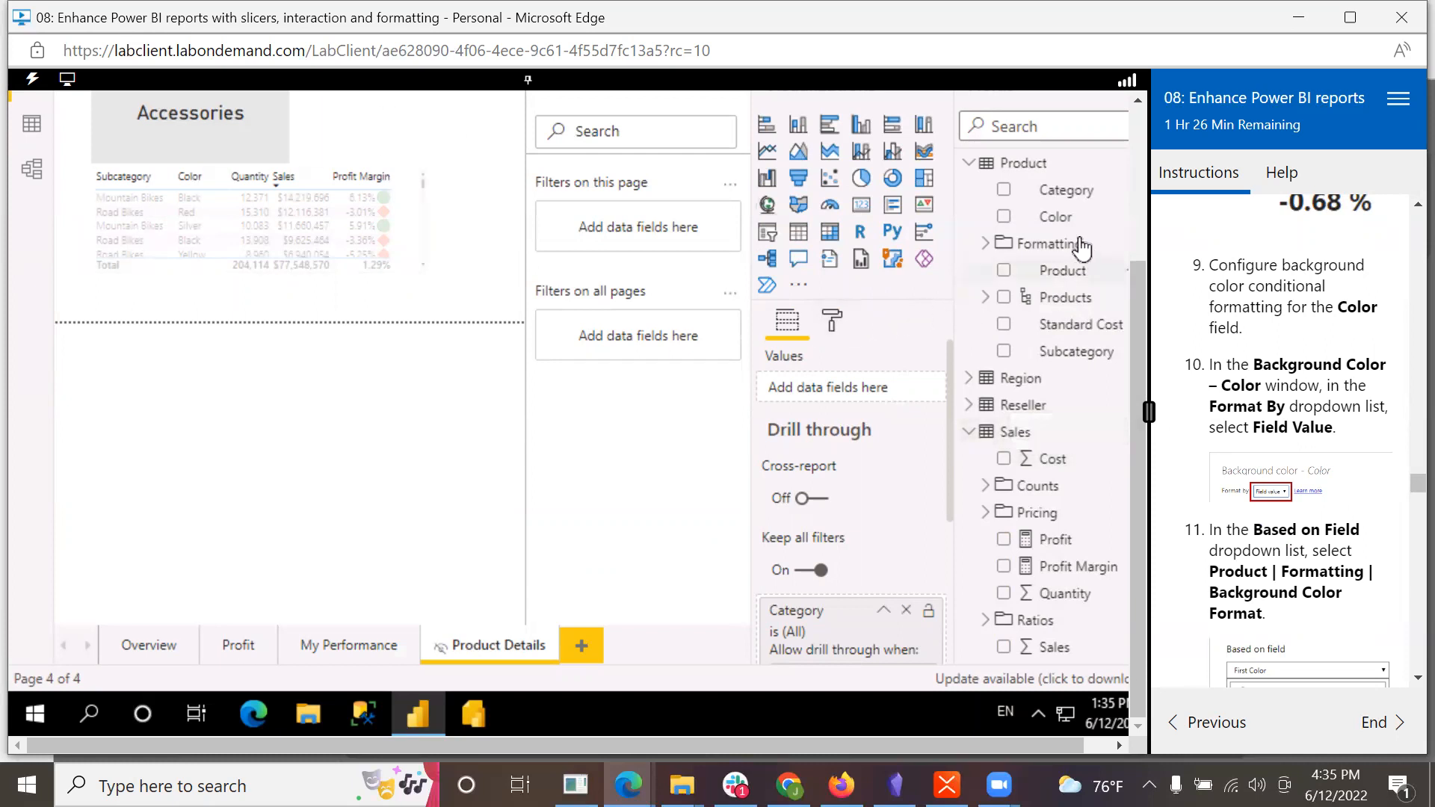
pyautogui.click(1062, 221)
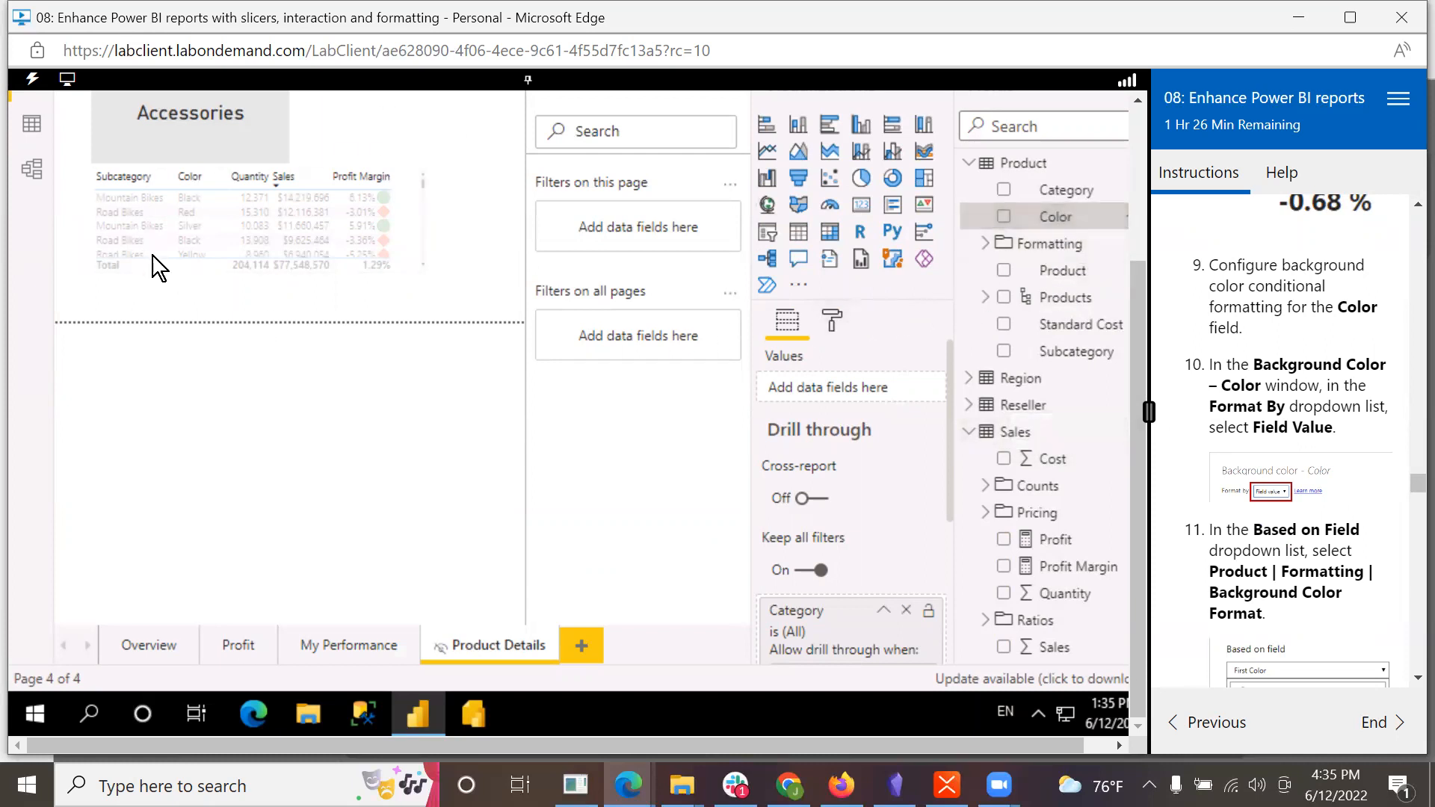
pyautogui.click(837, 314)
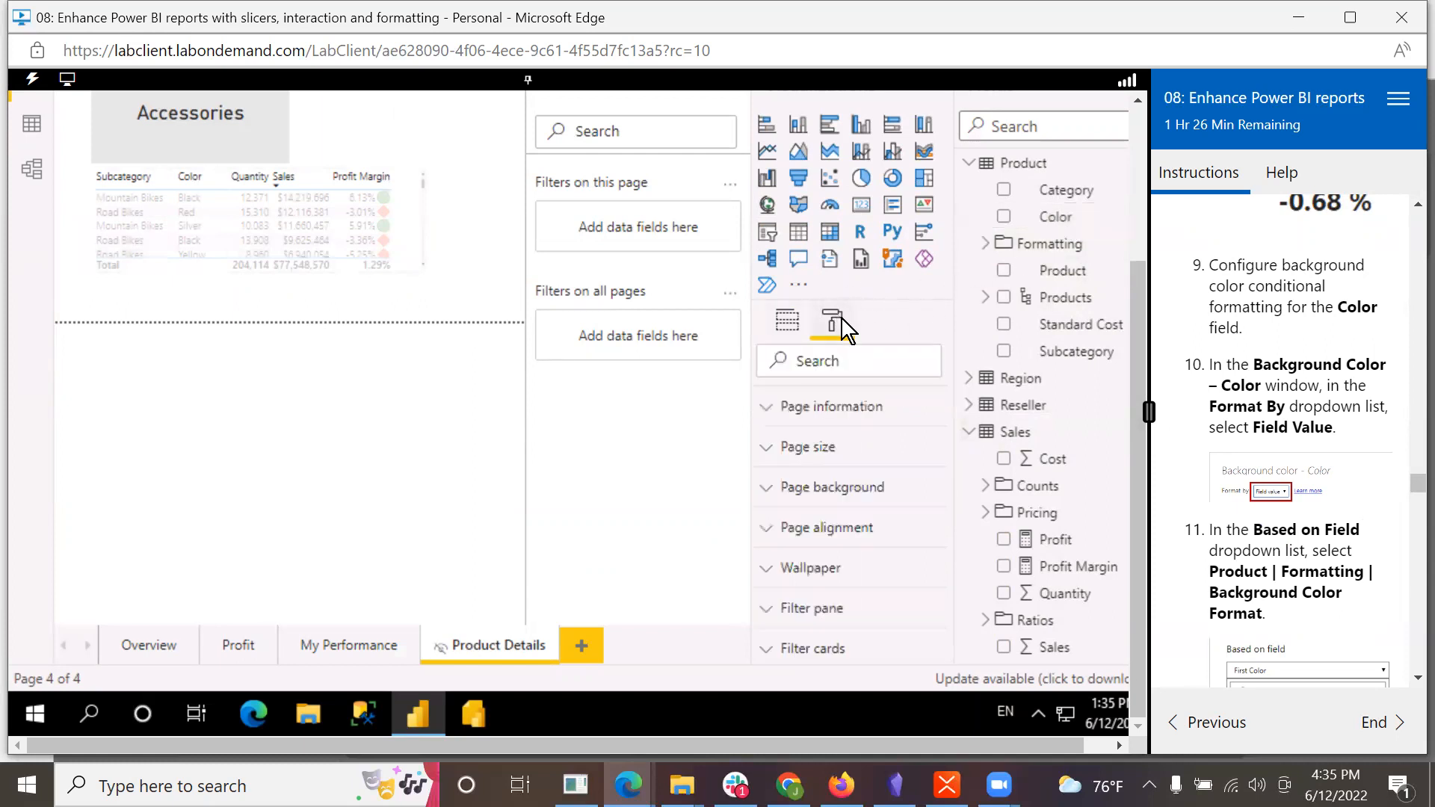
pyautogui.click(767, 492)
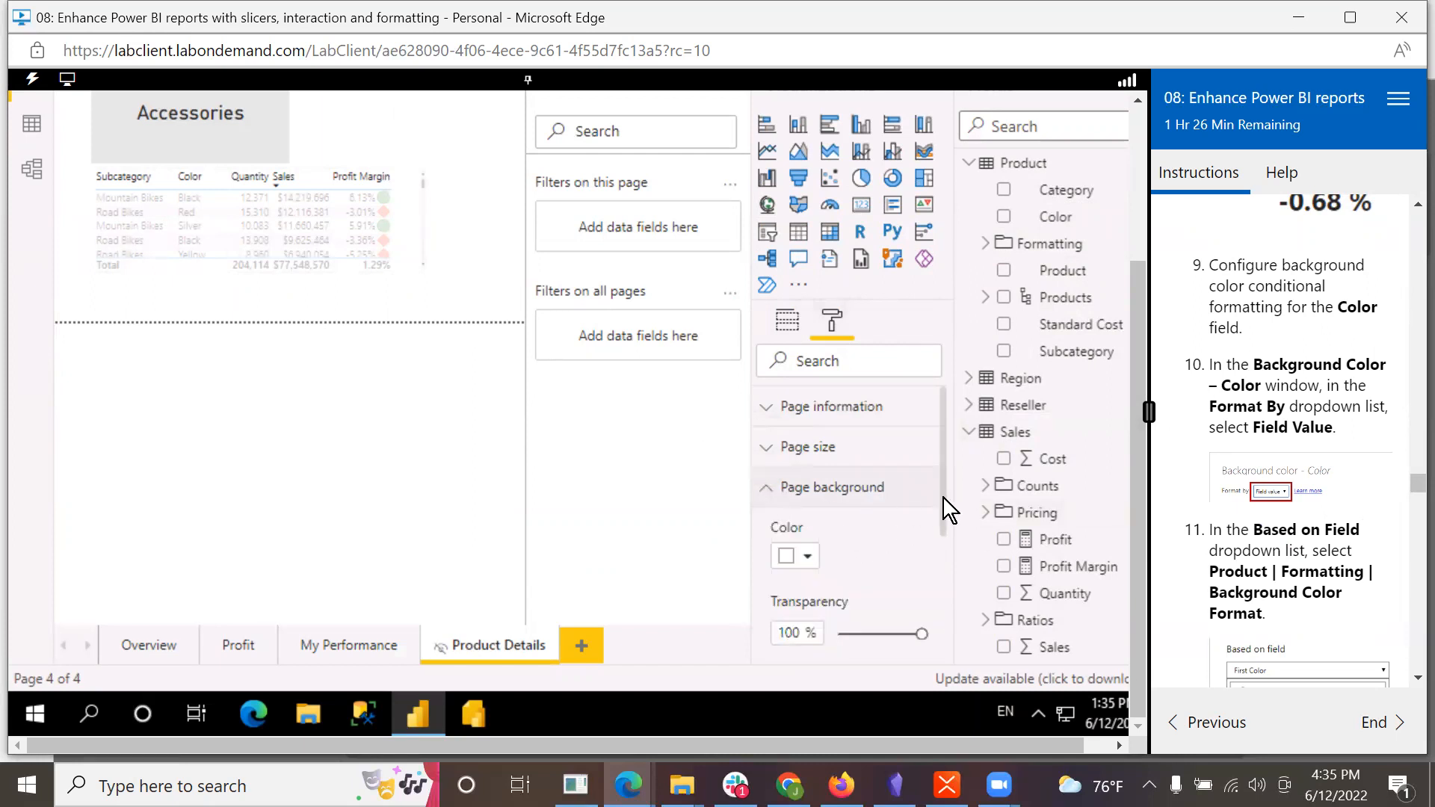
pyautogui.moveTo(945, 527)
pyautogui.mouseDown()
pyautogui.moveTo(944, 649)
pyautogui.moveTo(959, 517)
pyautogui.mouseUp()
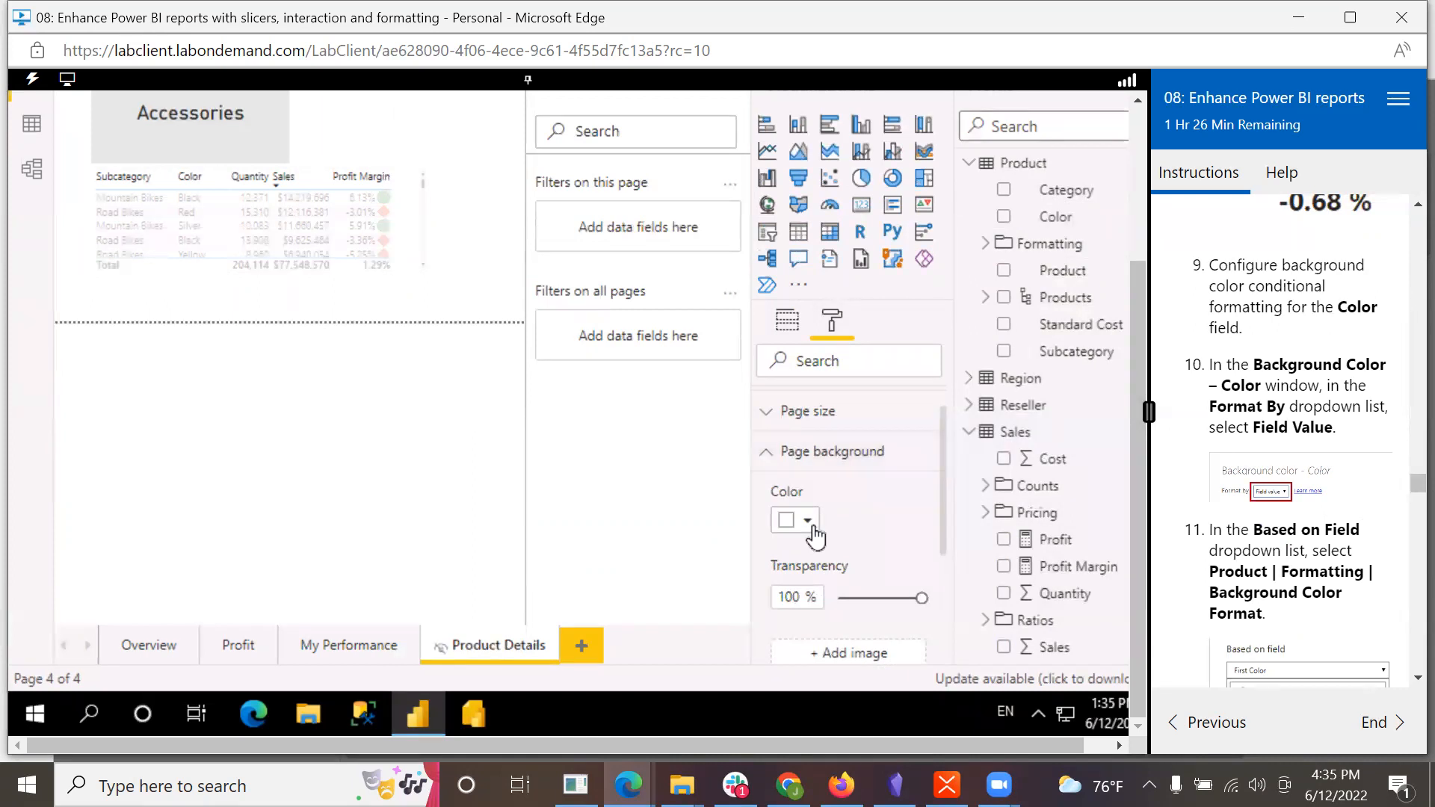
pyautogui.click(814, 527)
pyautogui.click(814, 524)
# Step: Review the Task 1 lab instructions on selecting the table visual and opening a value's conditional formatting
pyautogui.scroll(4, 1344, 400)
pyautogui.scroll(10, 1343, 400)
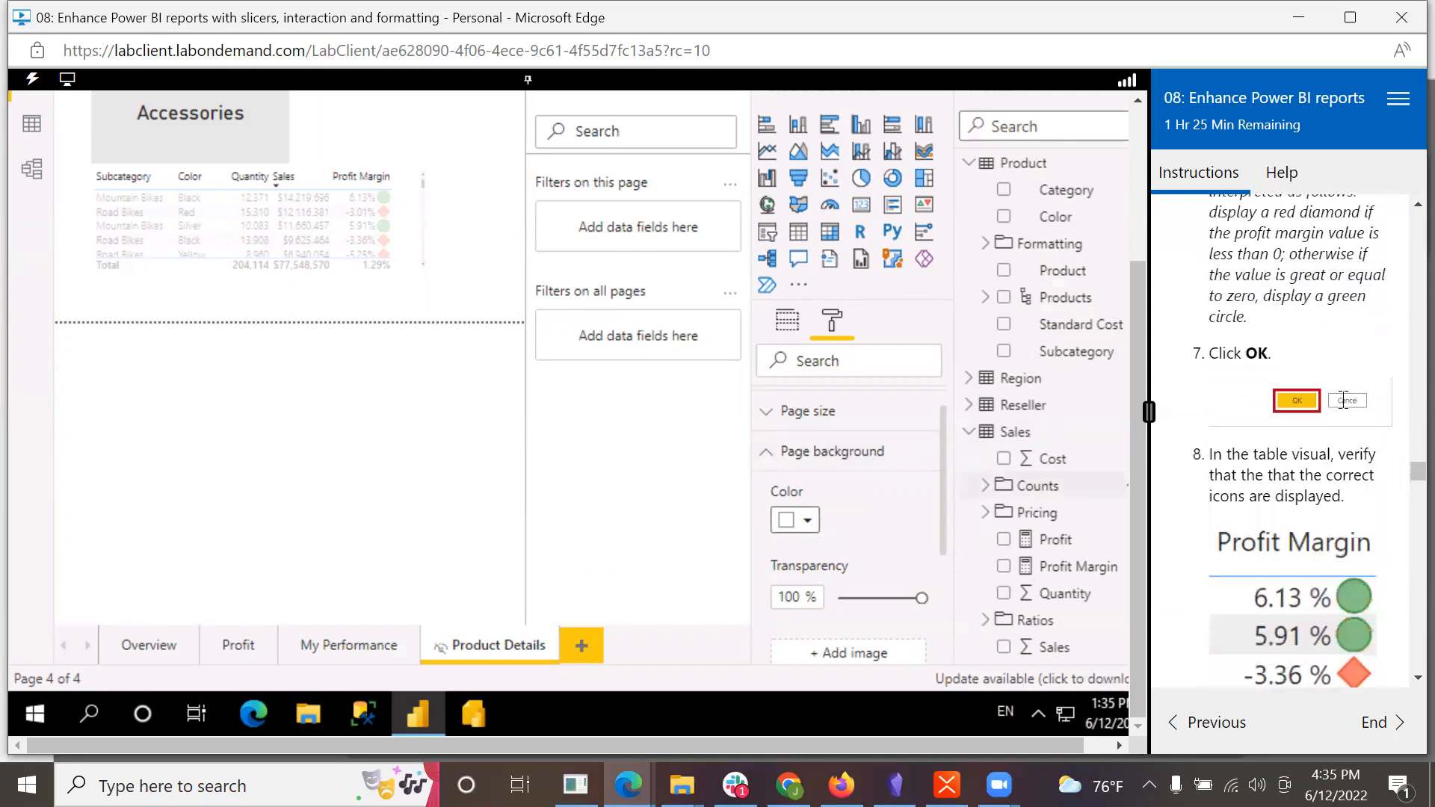
pyautogui.scroll(8, 1343, 400)
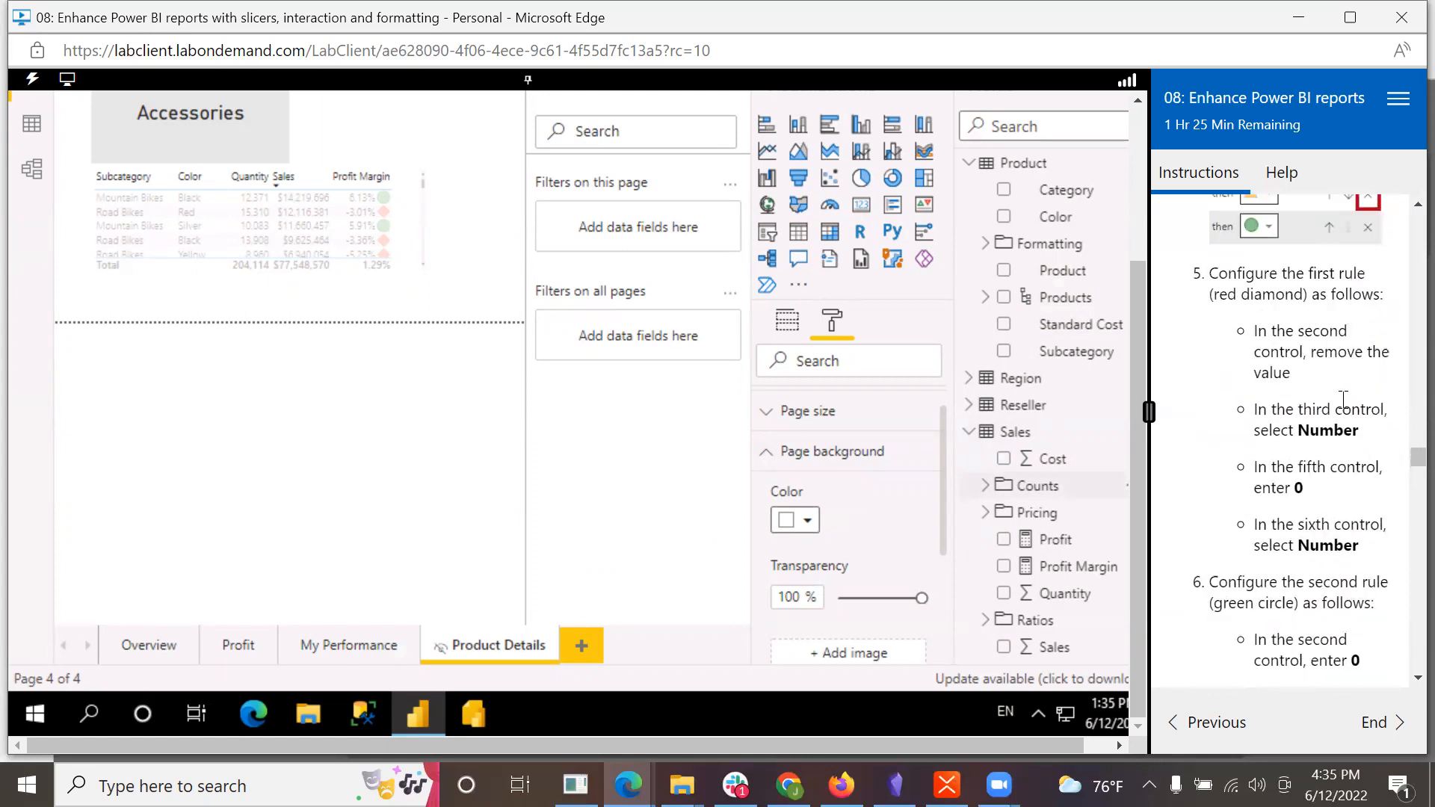
pyautogui.scroll(5, 1343, 399)
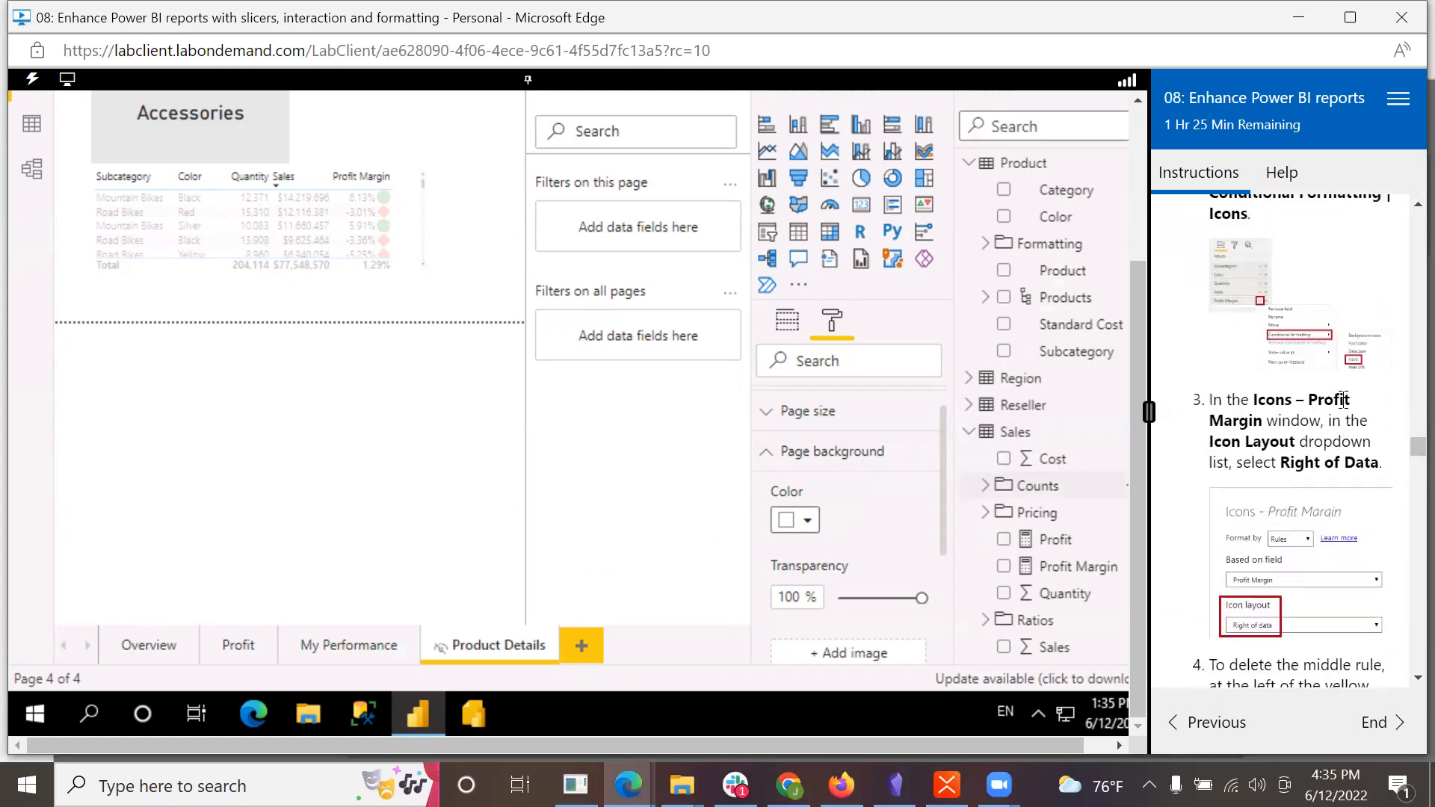
pyautogui.scroll(2, 1342, 399)
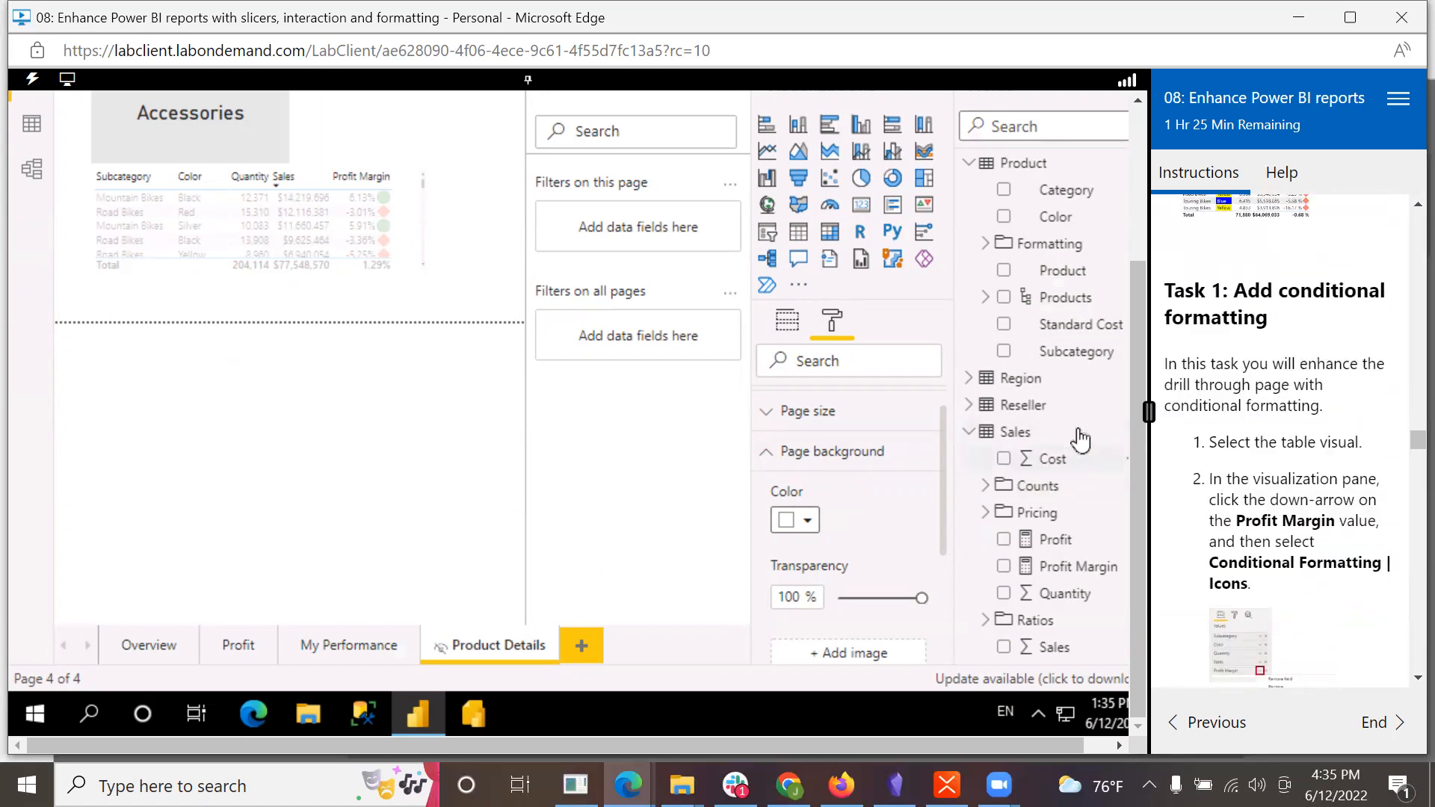
# Step: Add the Product table's Color field as the value of a new visual on the Product Details page
pyautogui.moveTo(1145, 308); pyautogui.dragTo(1150, 160)
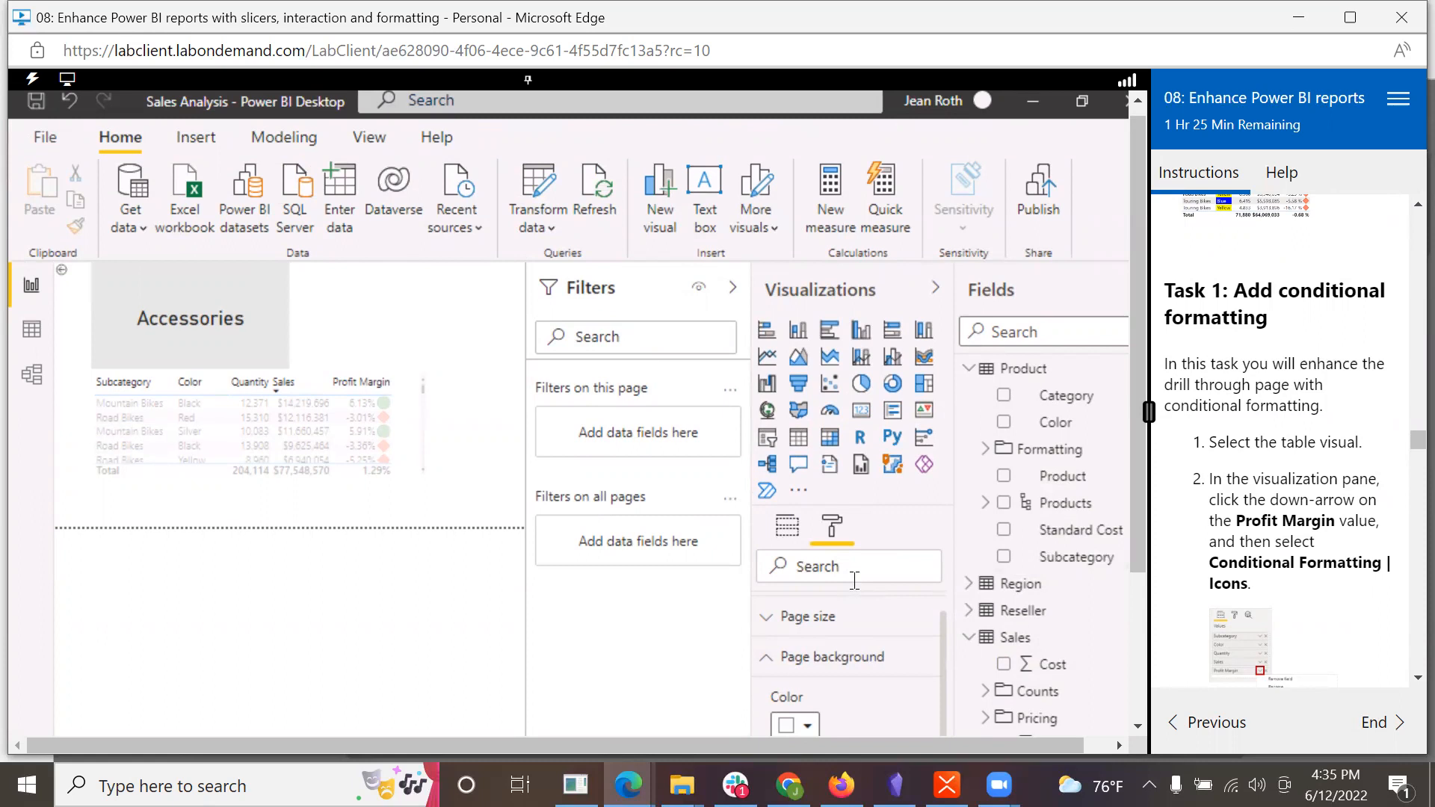
pyautogui.click(785, 529)
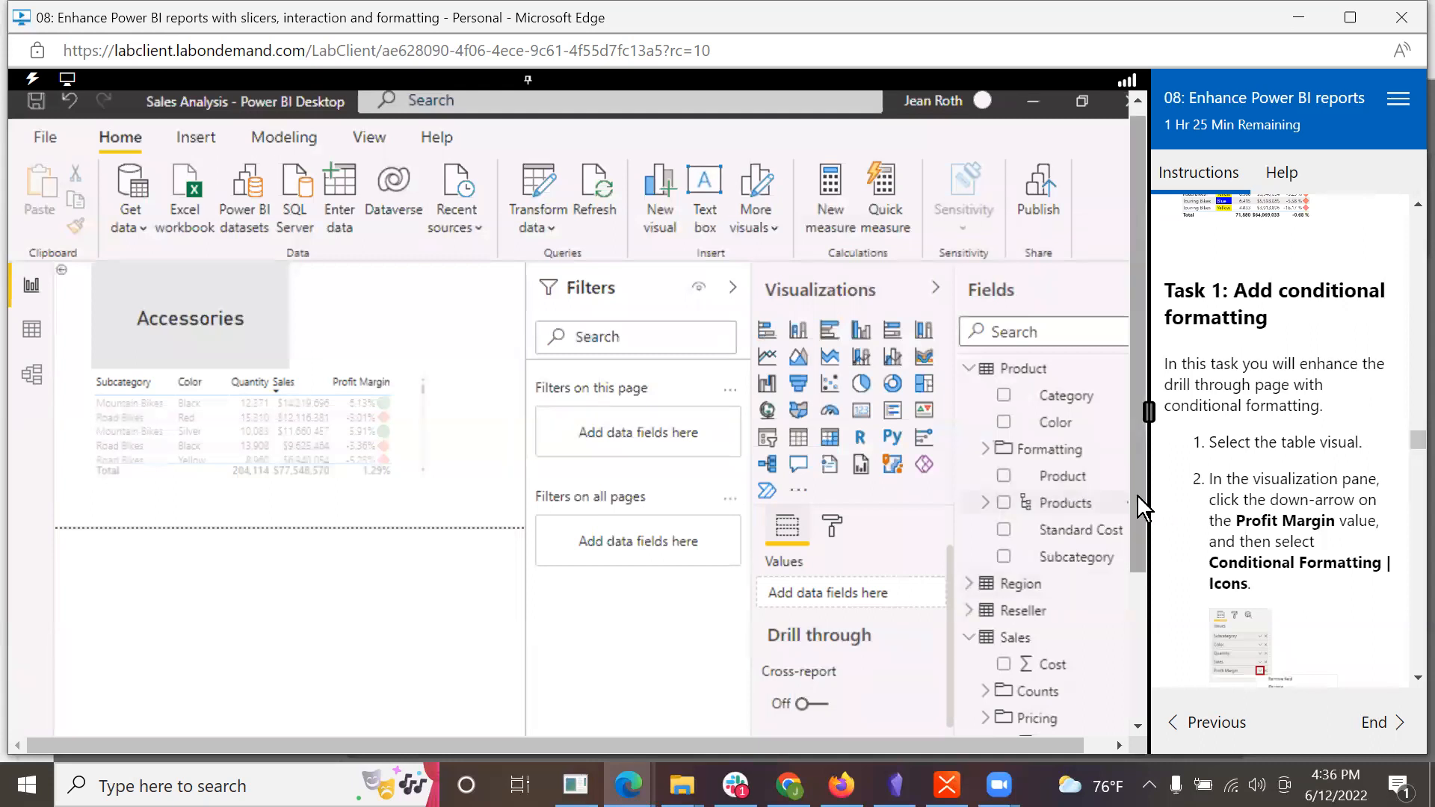
pyautogui.moveTo(1136, 518); pyautogui.dragTo(1141, 446)
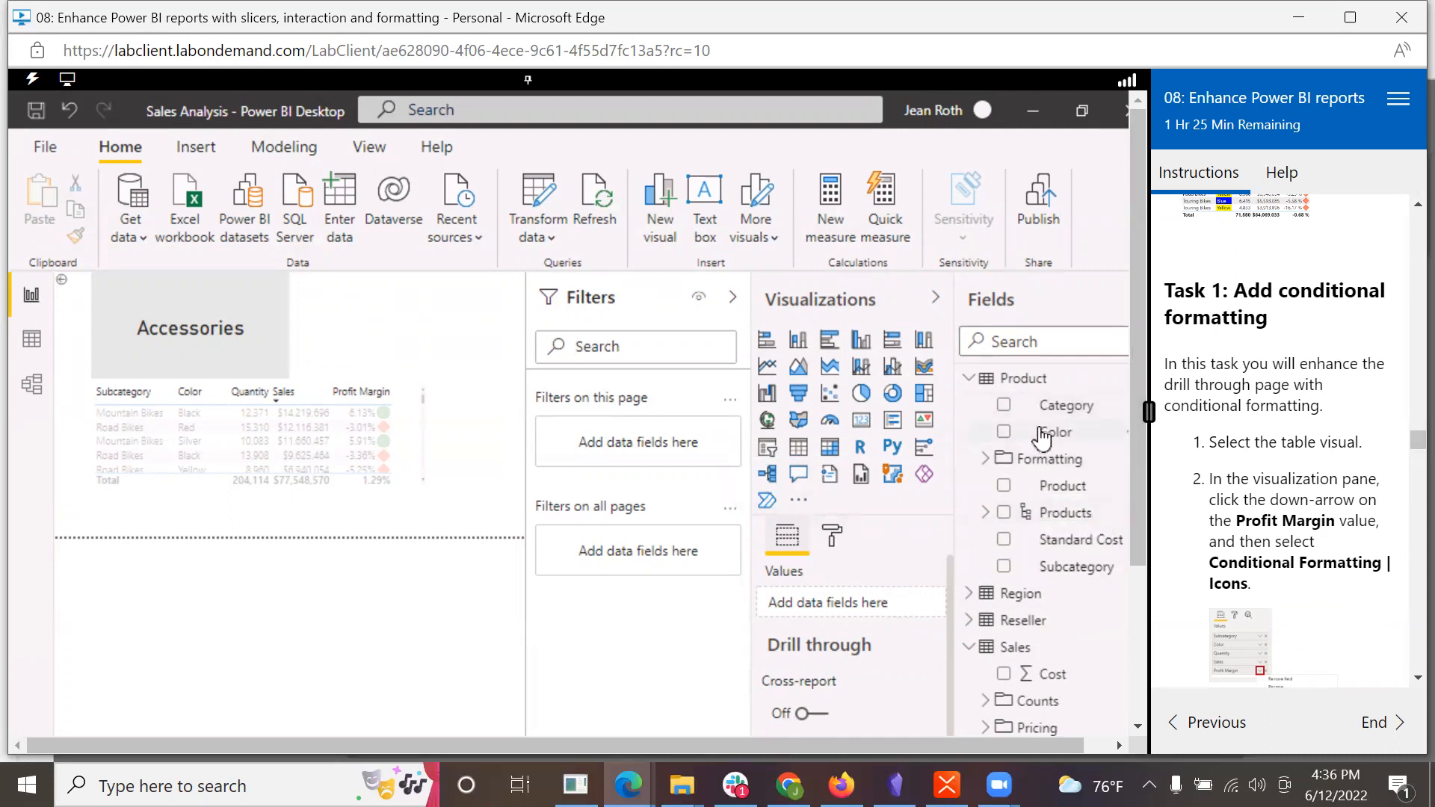
pyautogui.moveTo(1044, 442); pyautogui.dragTo(841, 603)
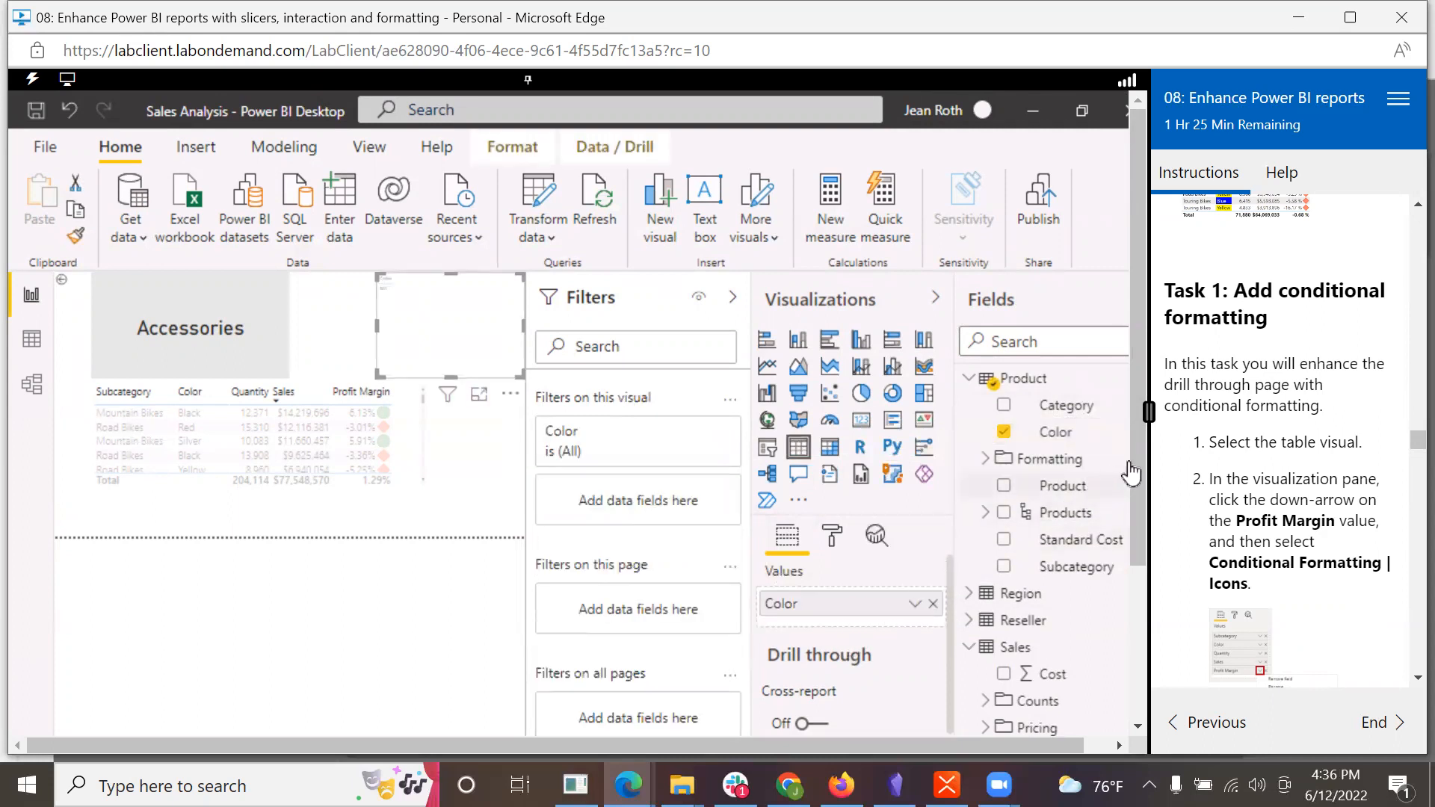
# Step: Open the background color conditional formatting settings for the new visual's Color value
pyautogui.moveTo(1141, 455); pyautogui.dragTo(1128, 634)
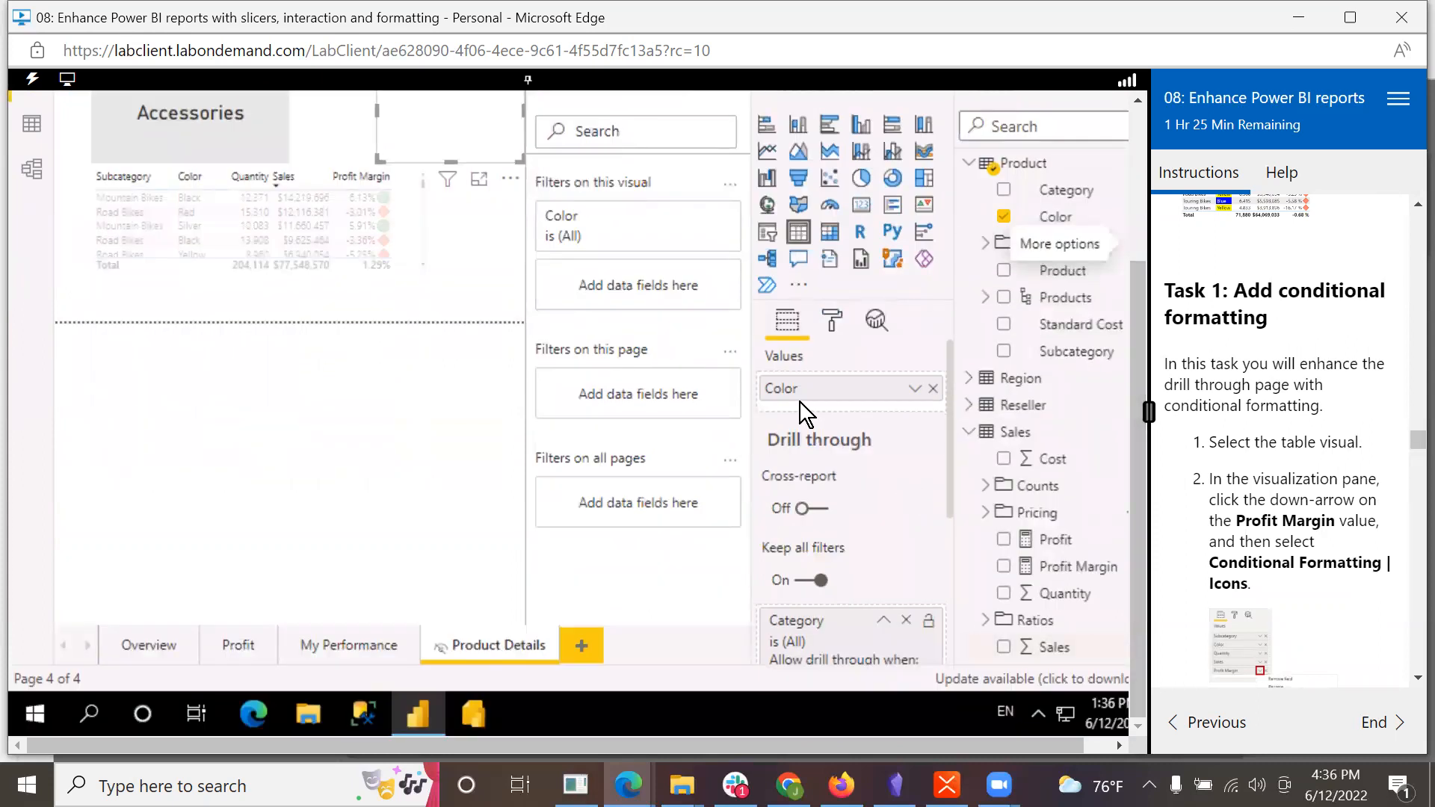
pyautogui.click(916, 389)
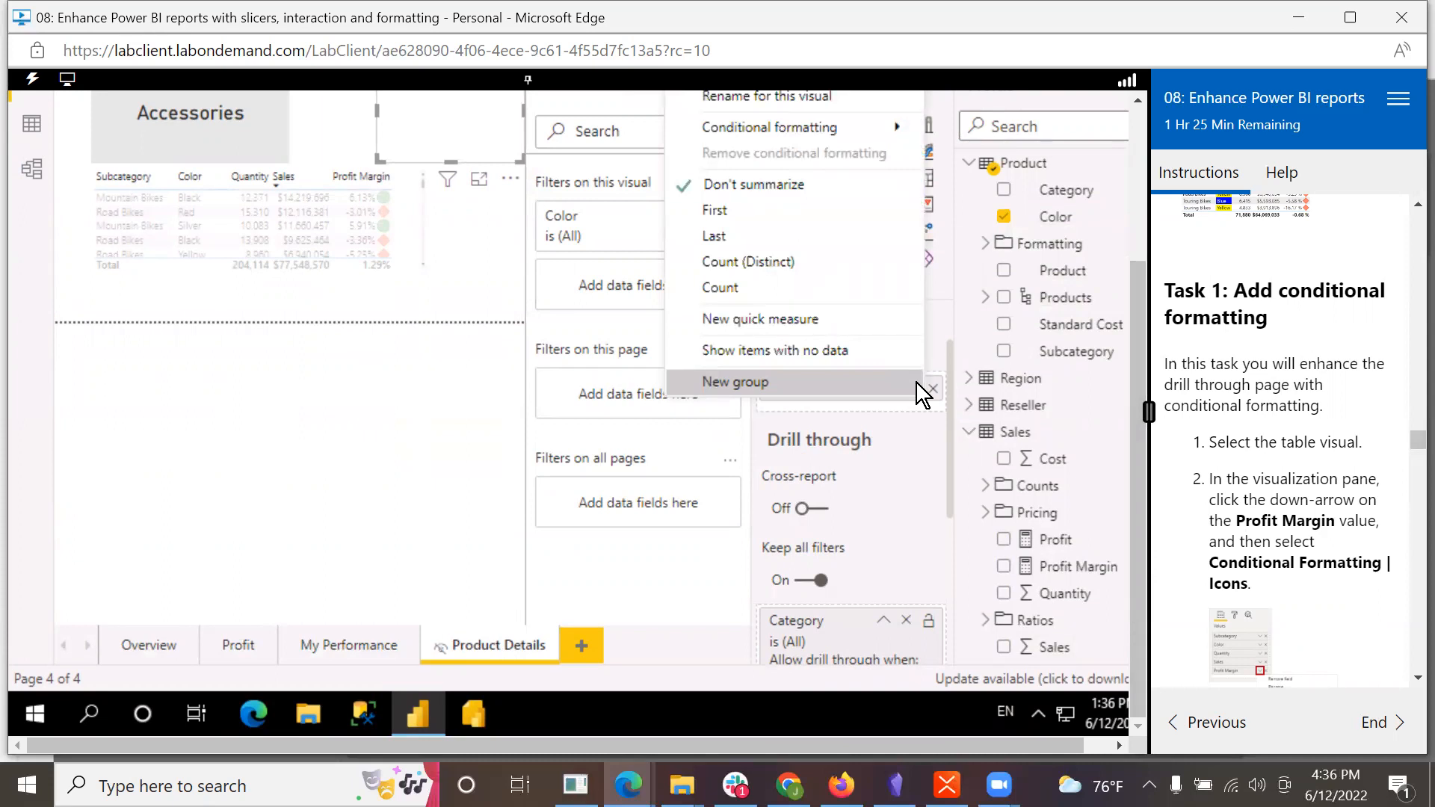
pyautogui.scroll(-7, 1222, 428)
pyautogui.scroll(-12, 1253, 437)
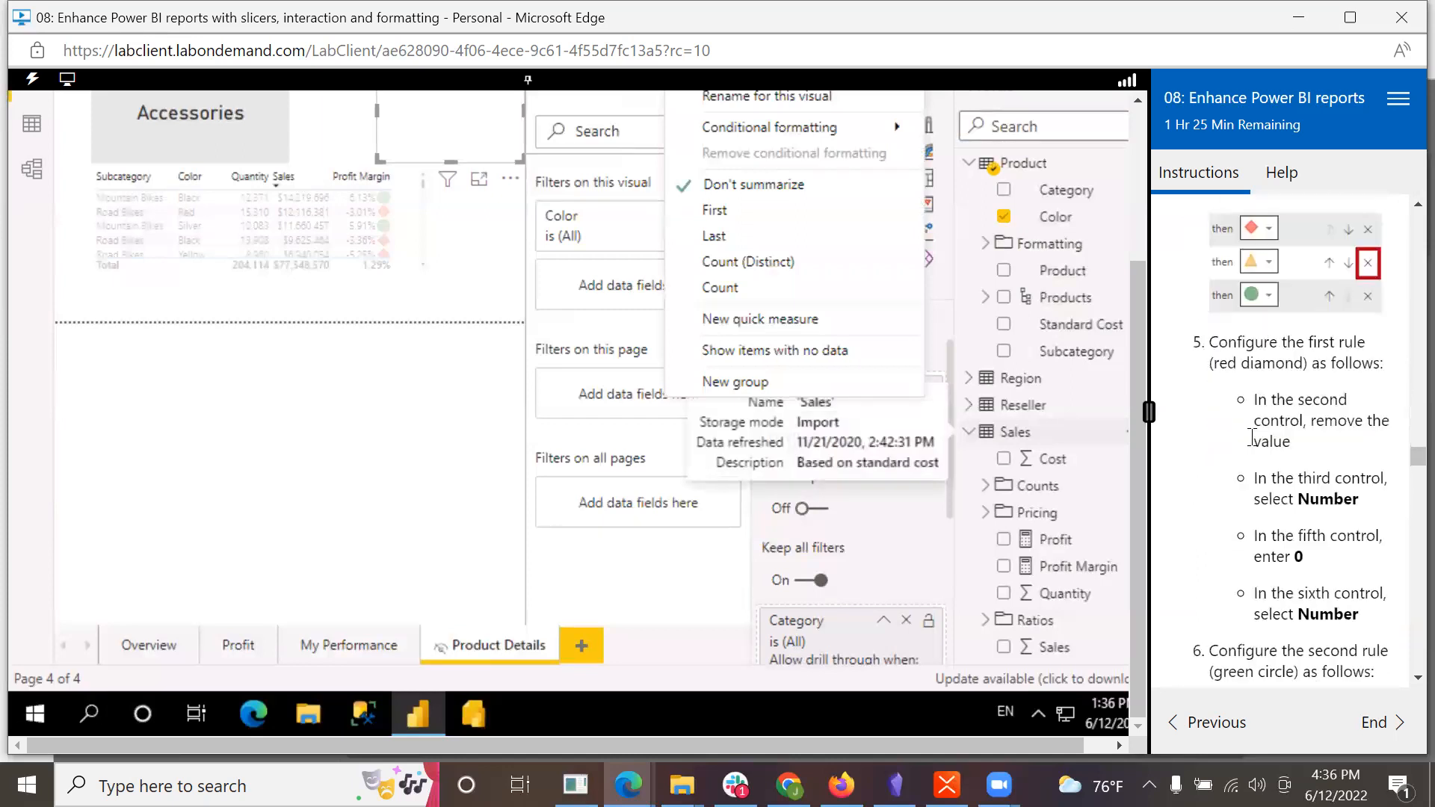
pyautogui.scroll(-9, 1251, 438)
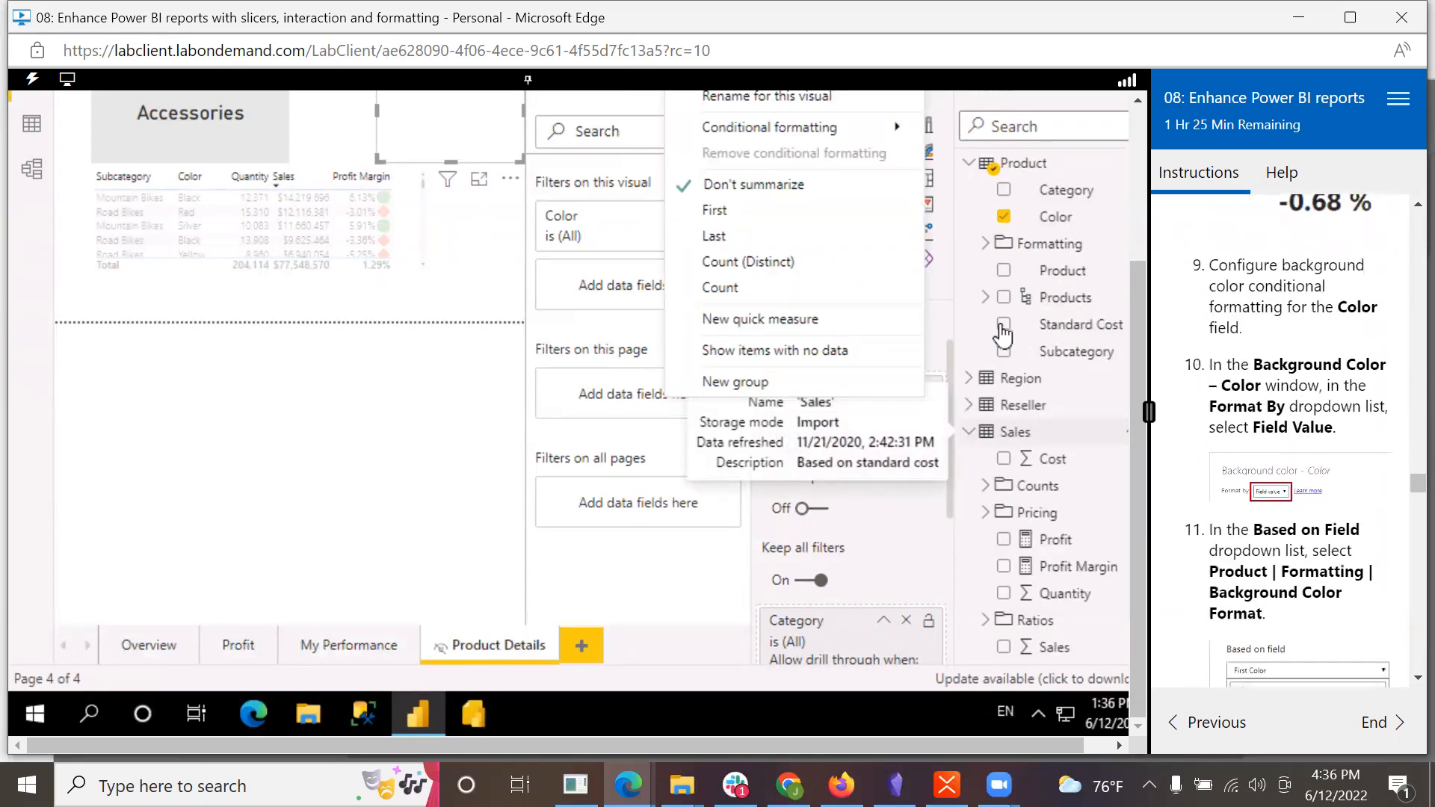
pyautogui.moveTo(894, 120)
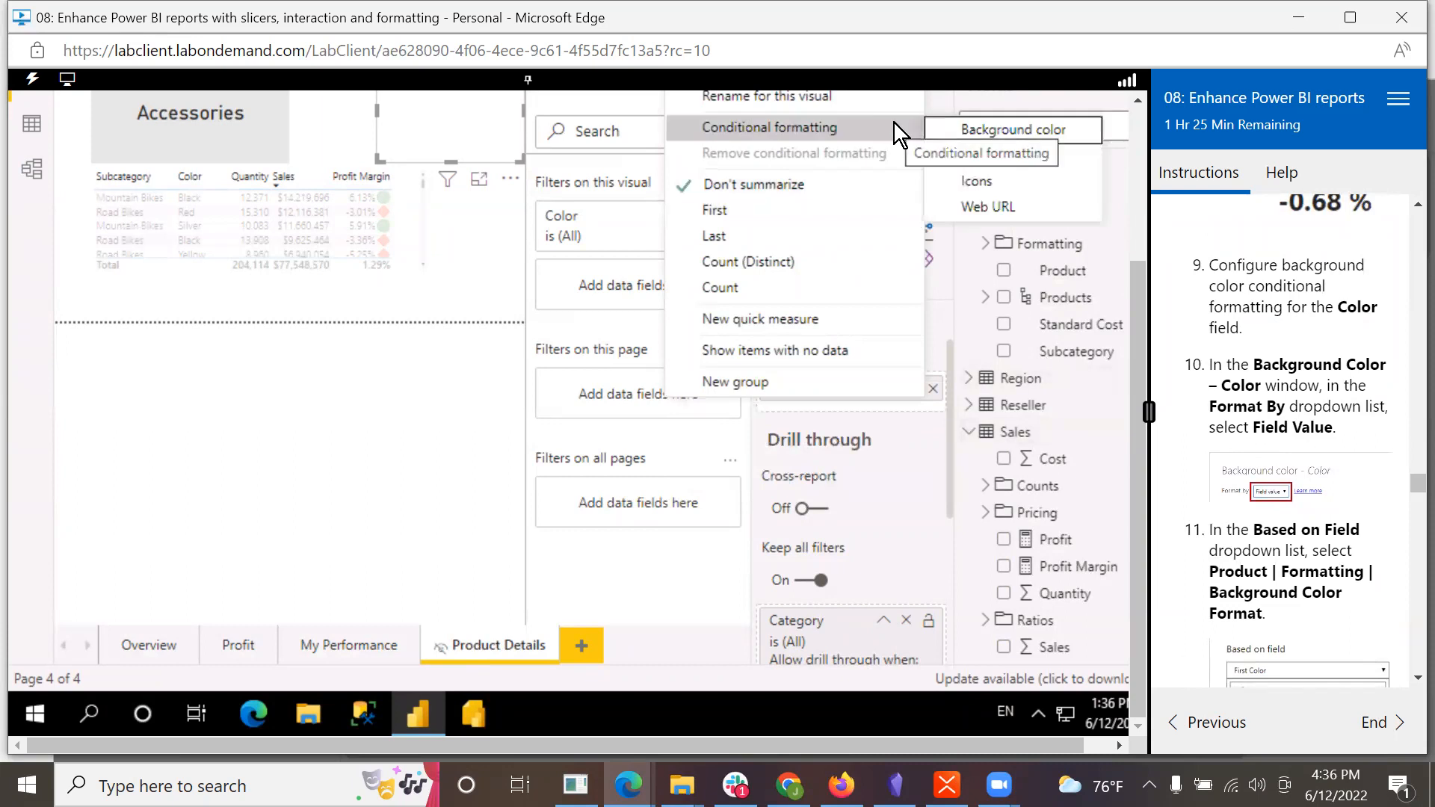
pyautogui.click(949, 132)
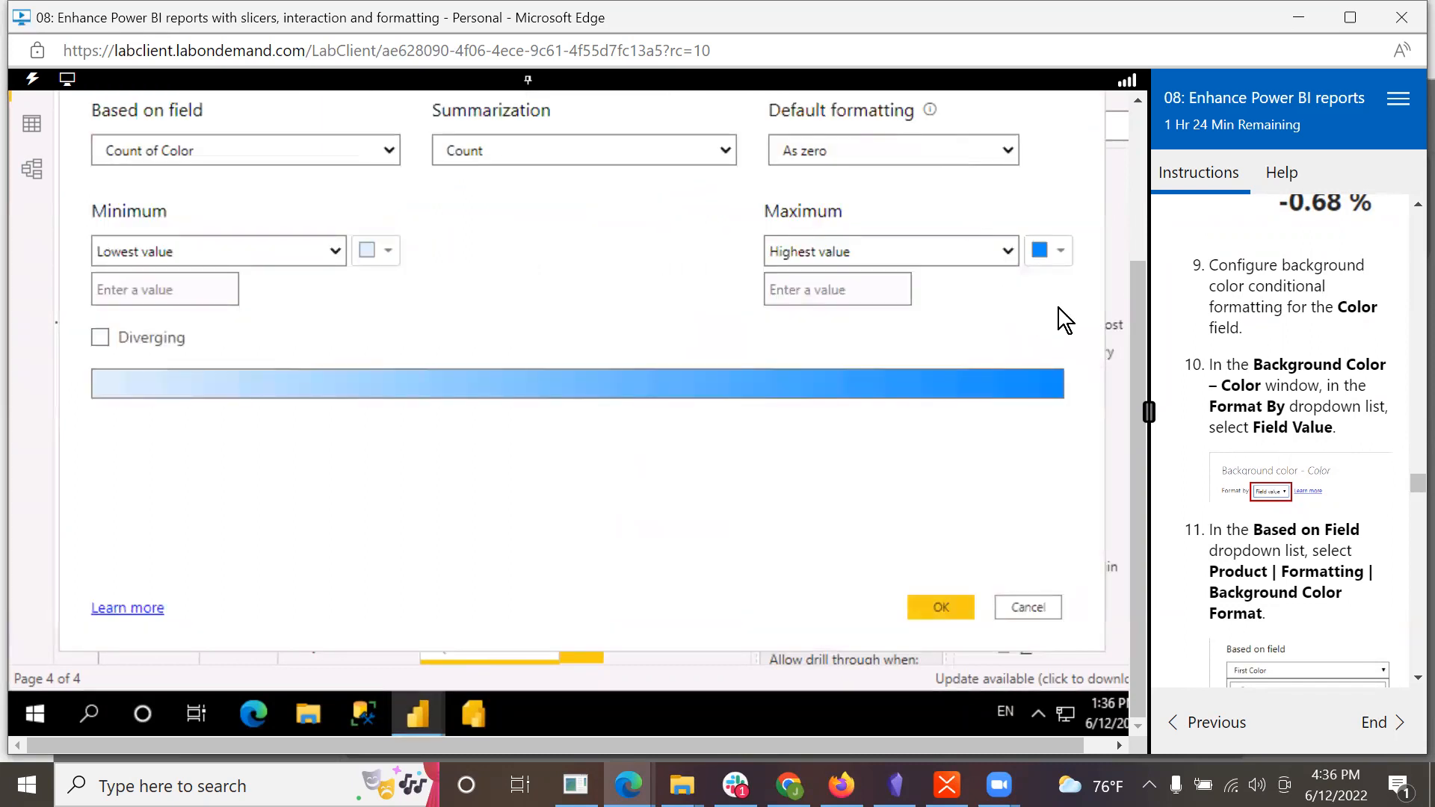
# Step: Set the Color background to be formatted by Field value
pyautogui.moveTo(1137, 320); pyautogui.dragTo(1137, 186)
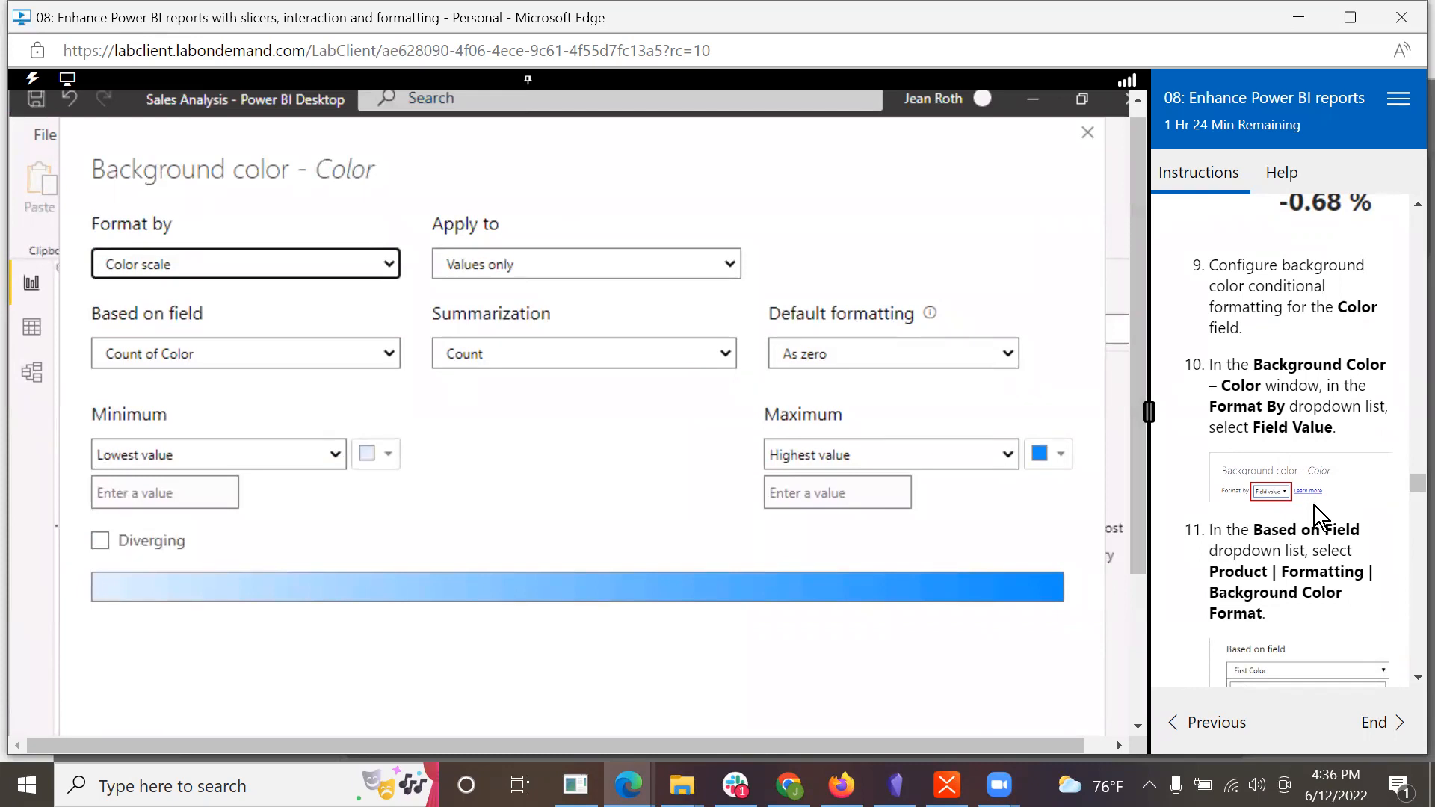
pyautogui.scroll(-1, 1314, 505)
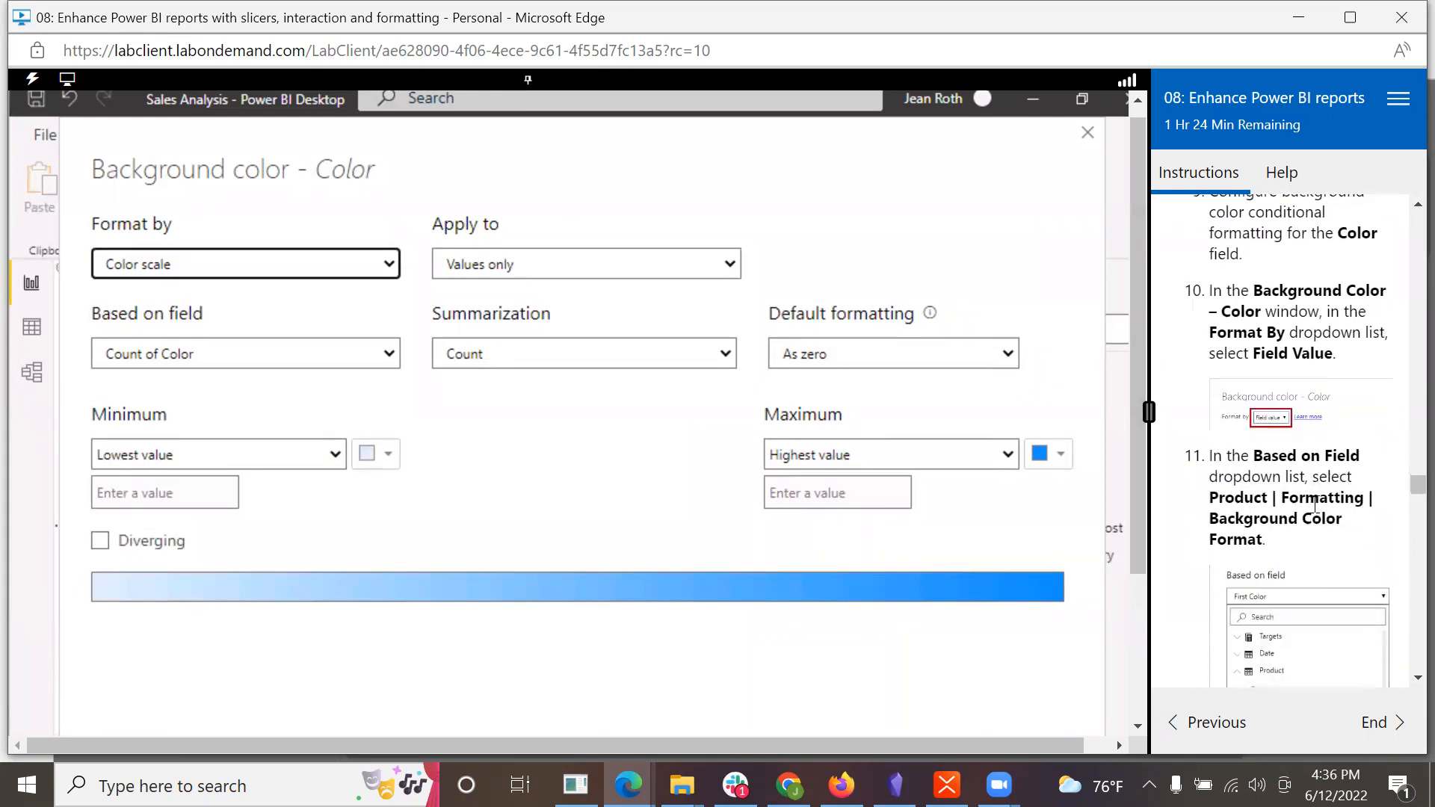
pyautogui.click(380, 260)
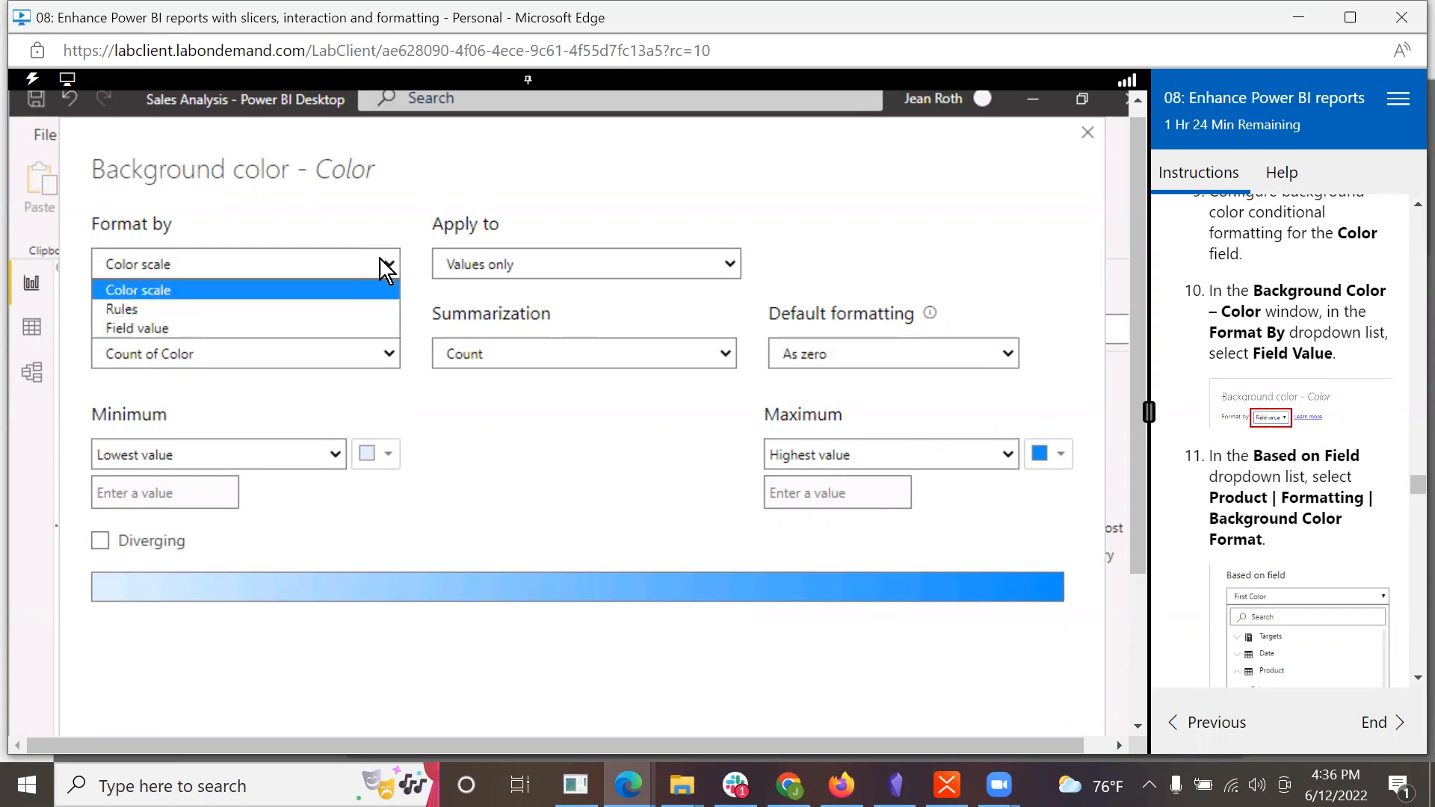
pyautogui.click(378, 329)
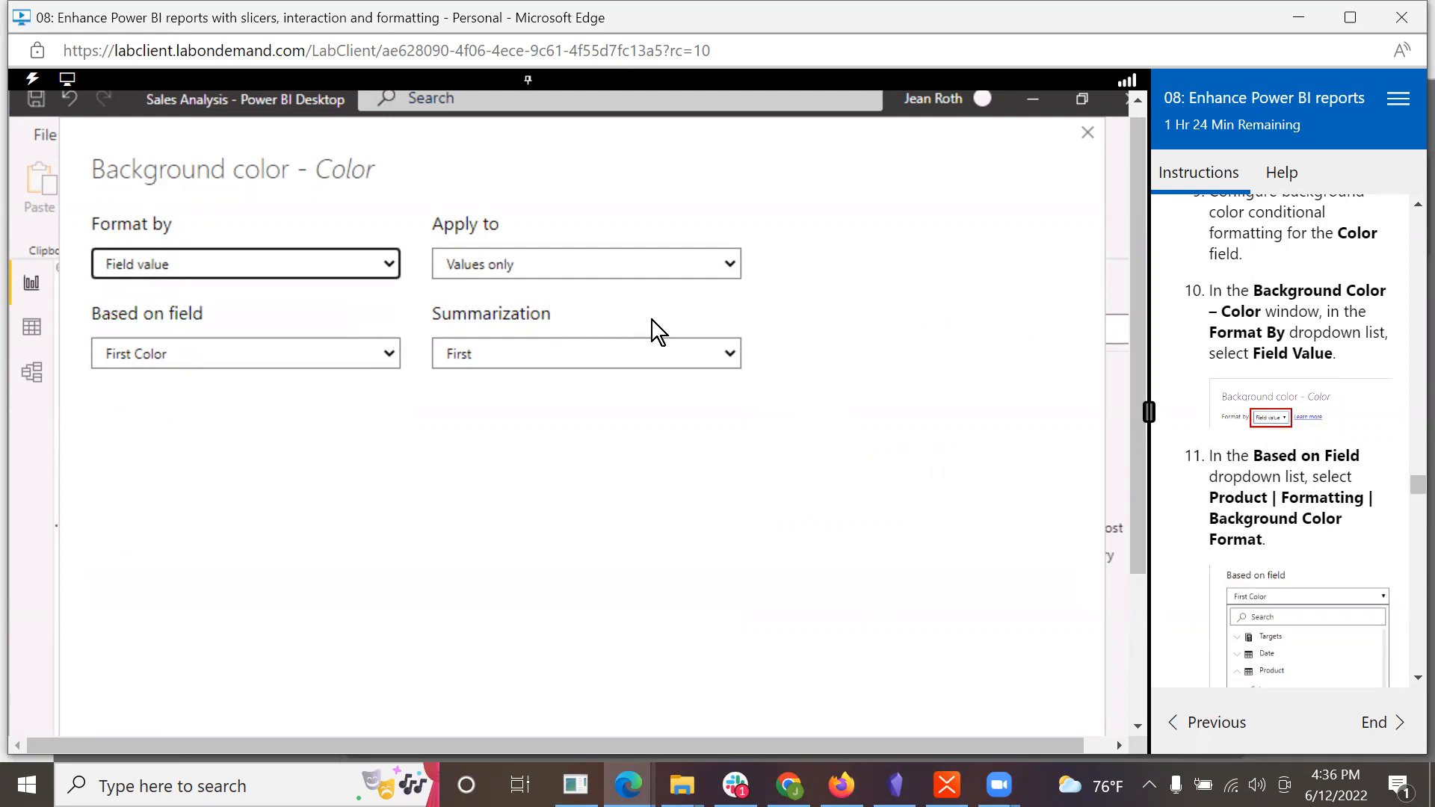
# Step: Base the background color on Product | Formatting | Background Color Format and apply the conditional formatting
pyautogui.scroll(-1, 1305, 536)
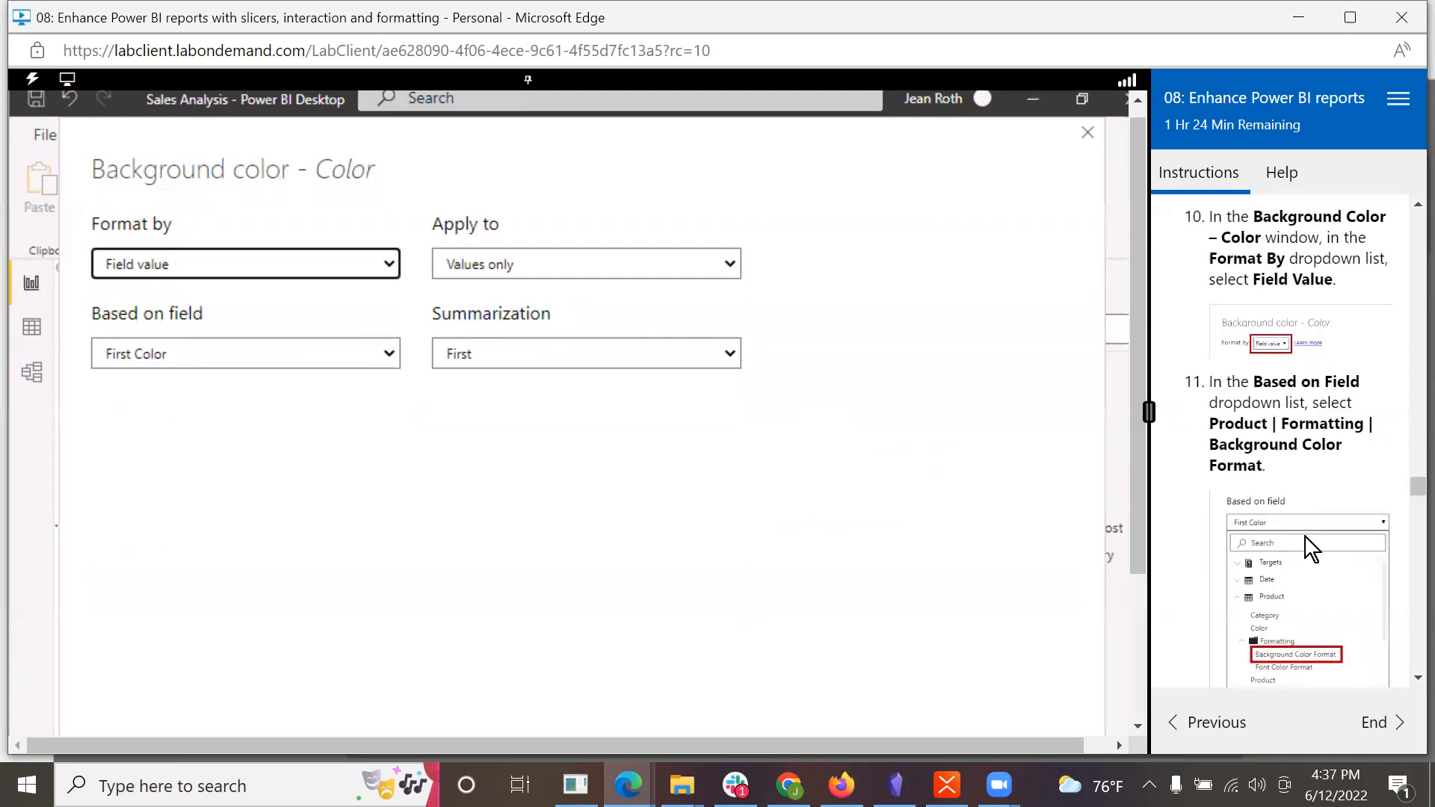
pyautogui.scroll(-1, 1305, 536)
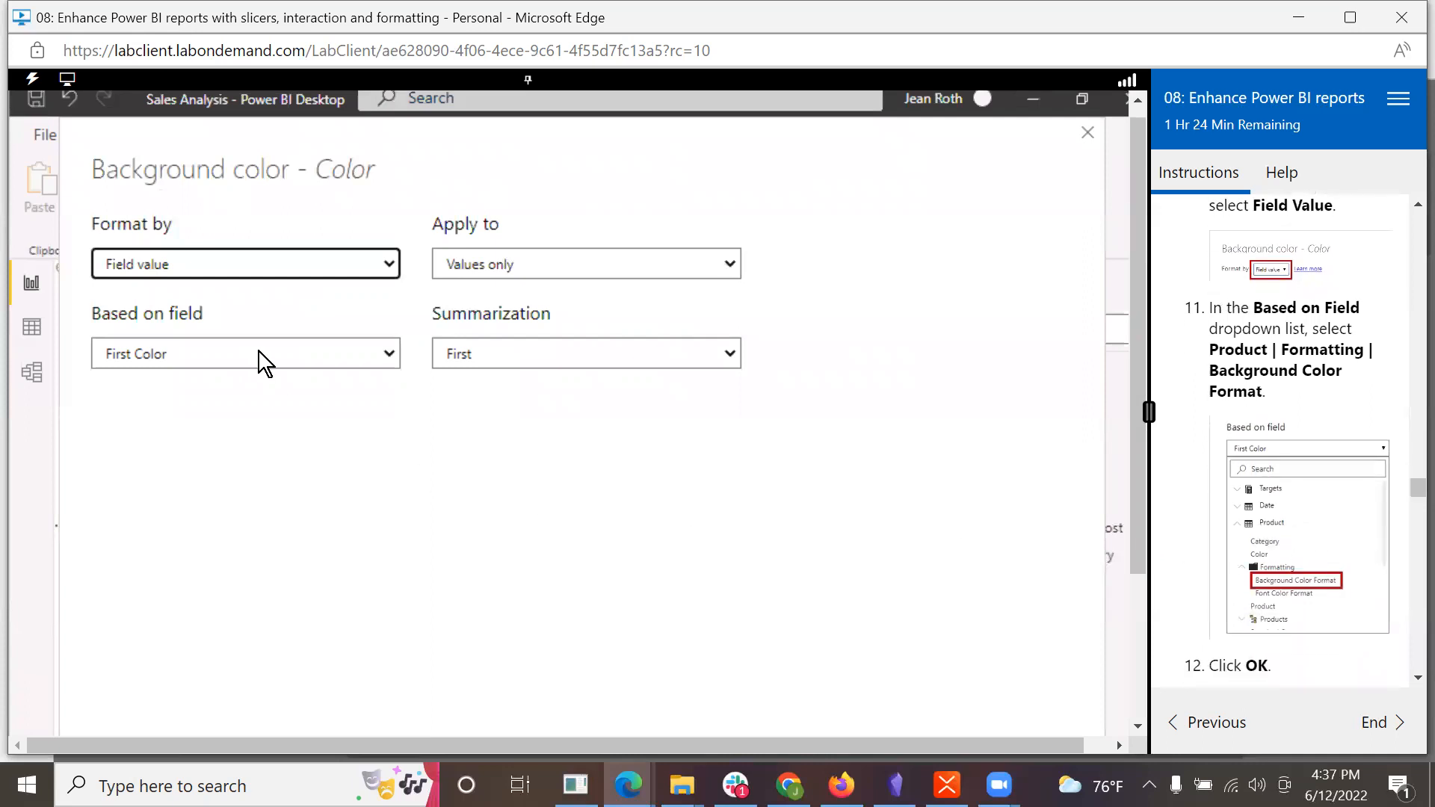
pyautogui.click(382, 358)
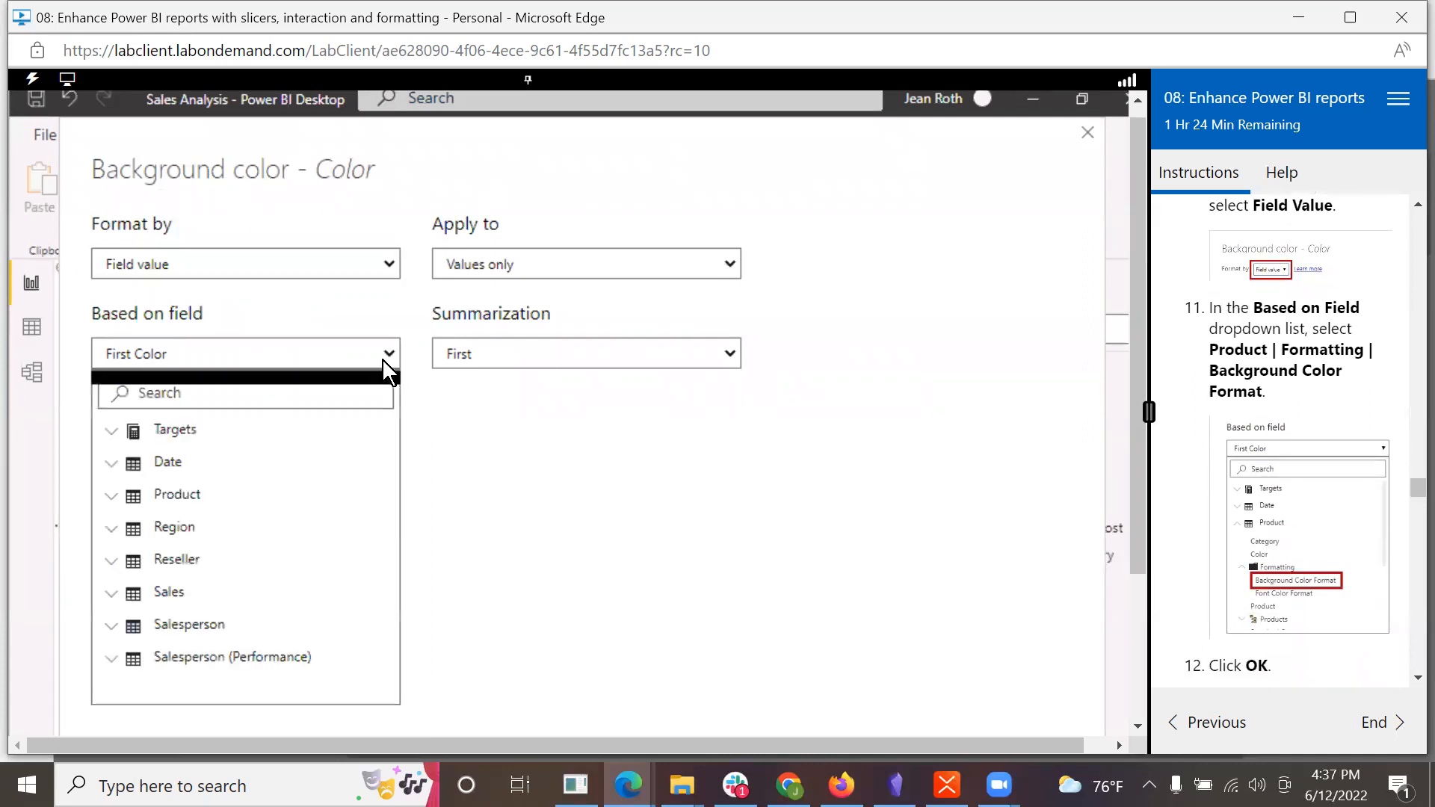
pyautogui.click(112, 497)
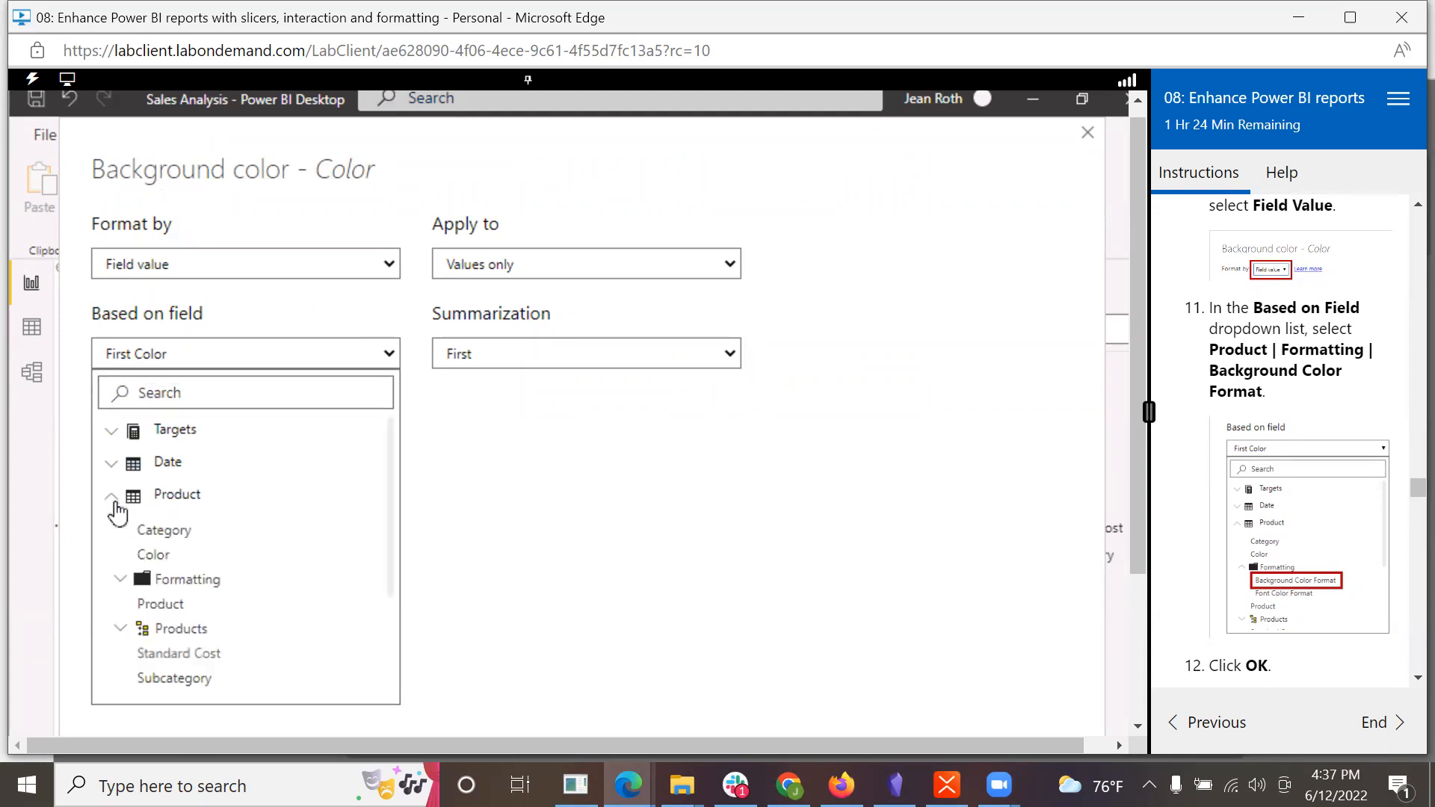
pyautogui.click(121, 579)
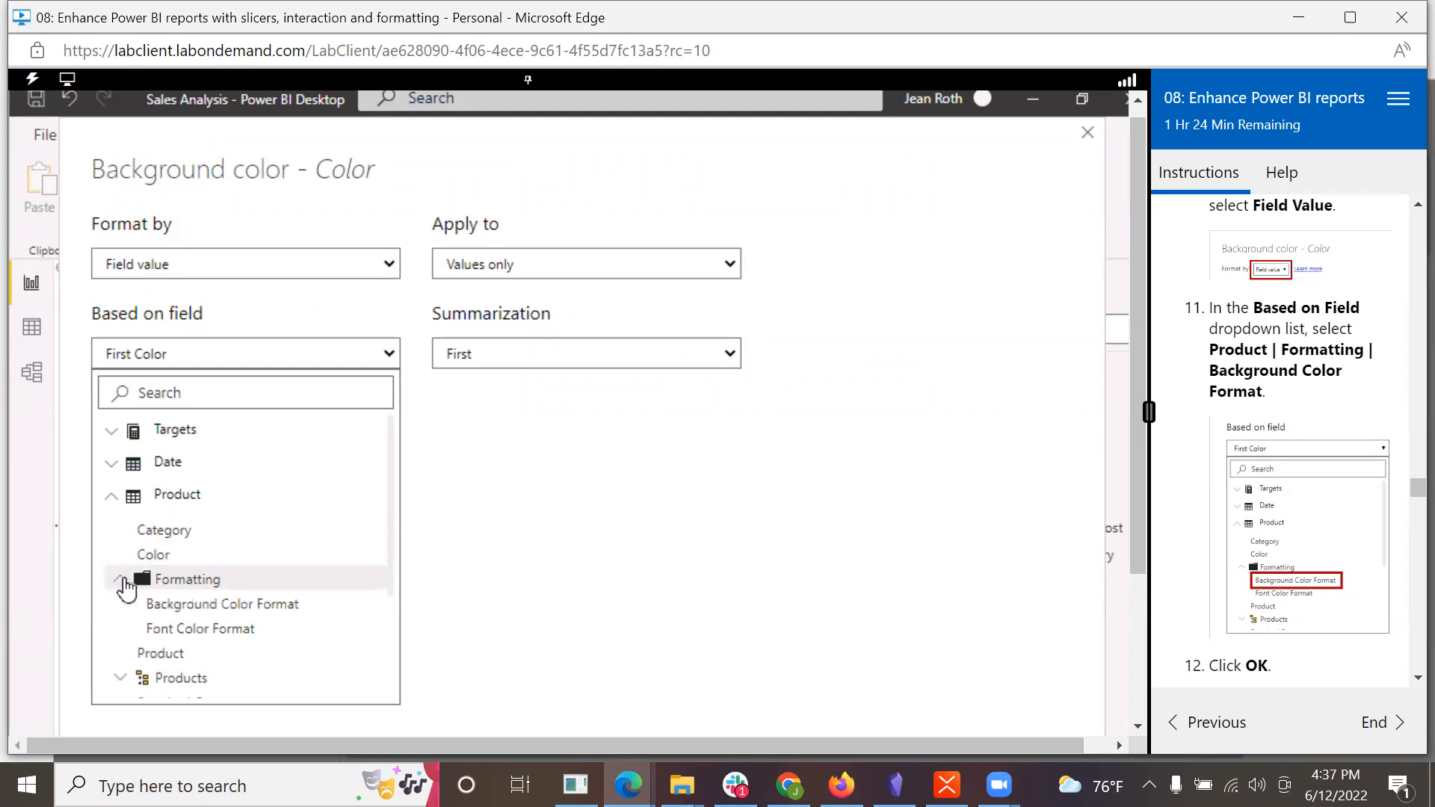
pyautogui.click(179, 605)
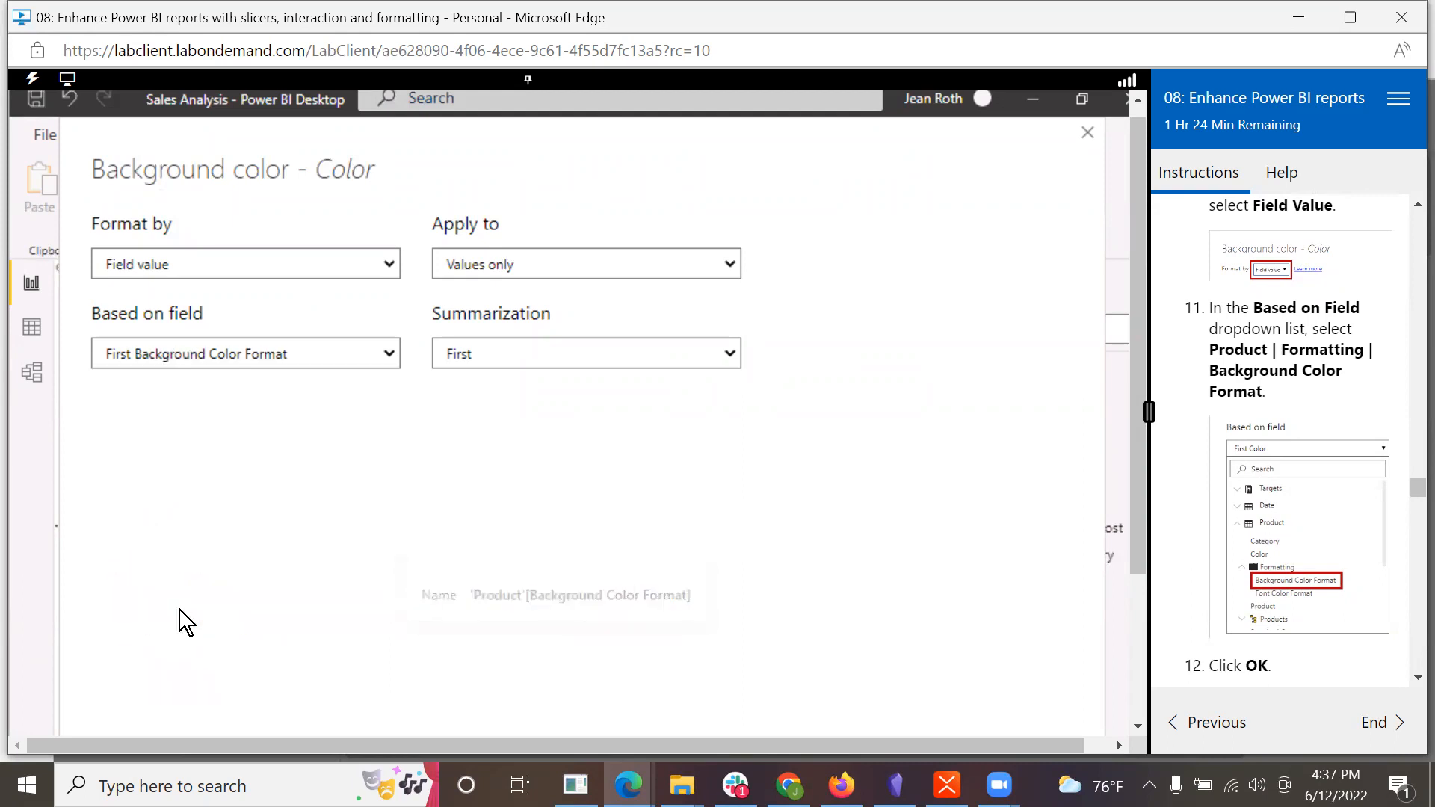
pyautogui.scroll(-4, 1253, 558)
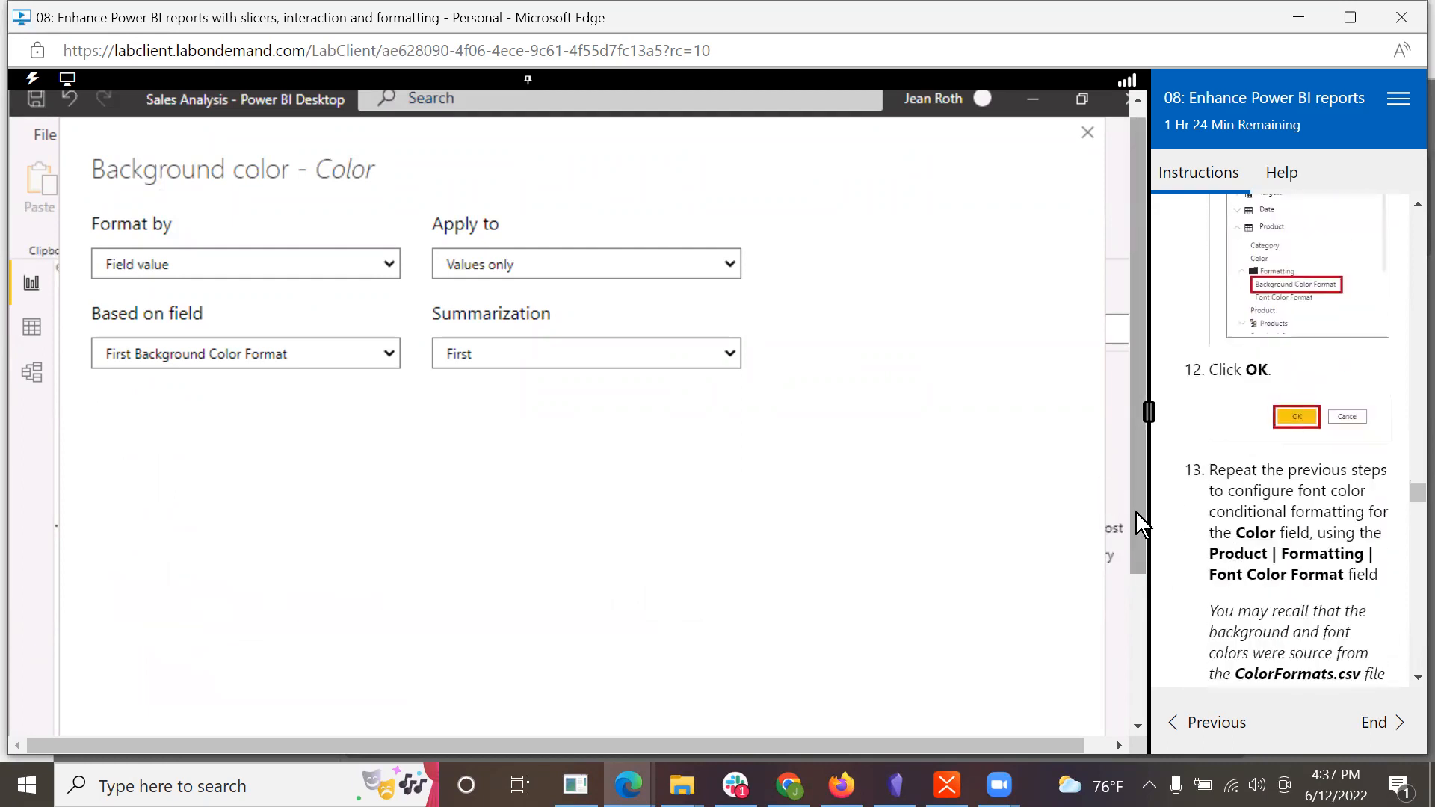
pyautogui.moveTo(1136, 510); pyautogui.dragTo(1136, 642)
pyautogui.click(940, 607)
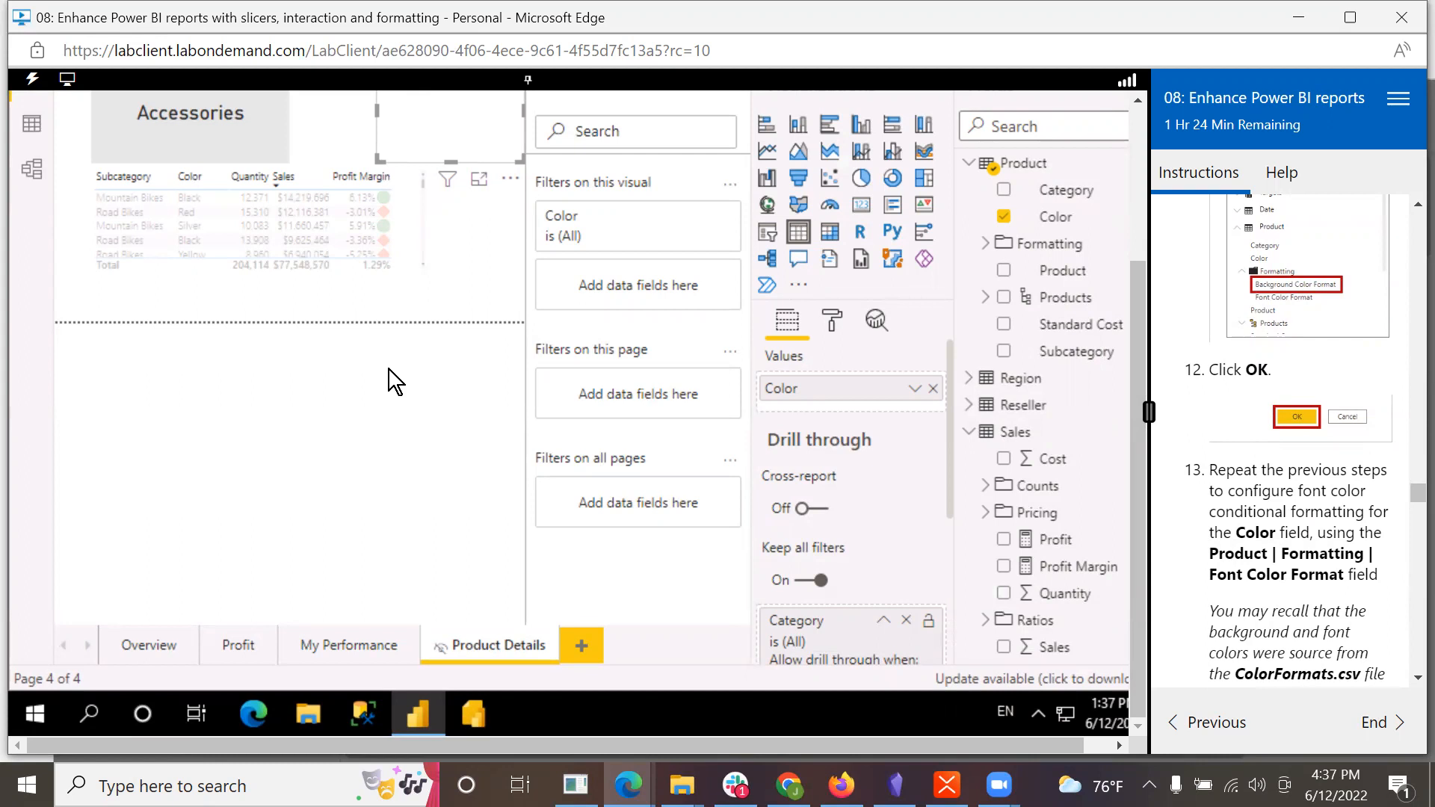
# Step: Open the background color conditional formatting settings for the Color value of the Subcategory table on the Product Details page
pyautogui.click(198, 178)
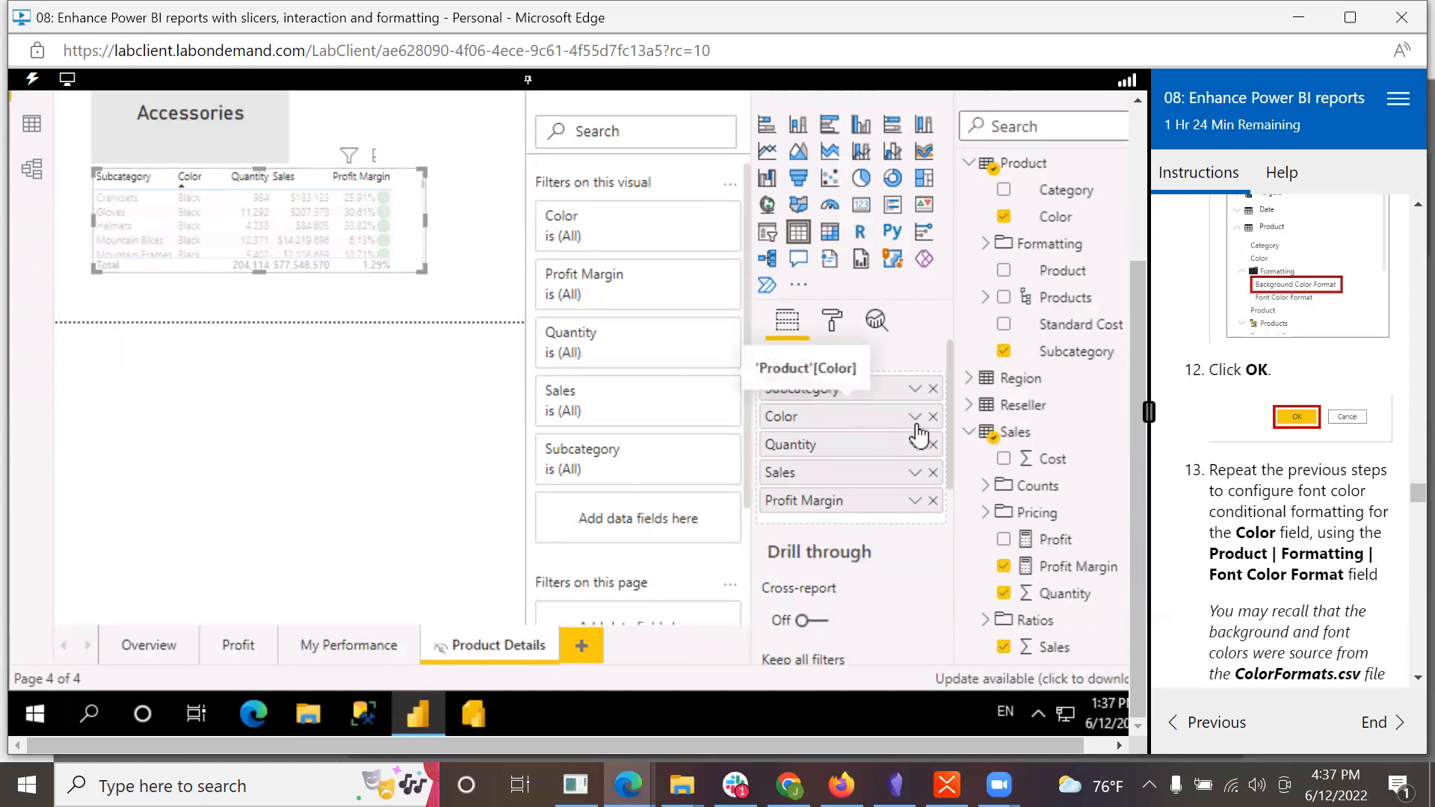
pyautogui.click(916, 419)
pyautogui.moveTo(832, 150)
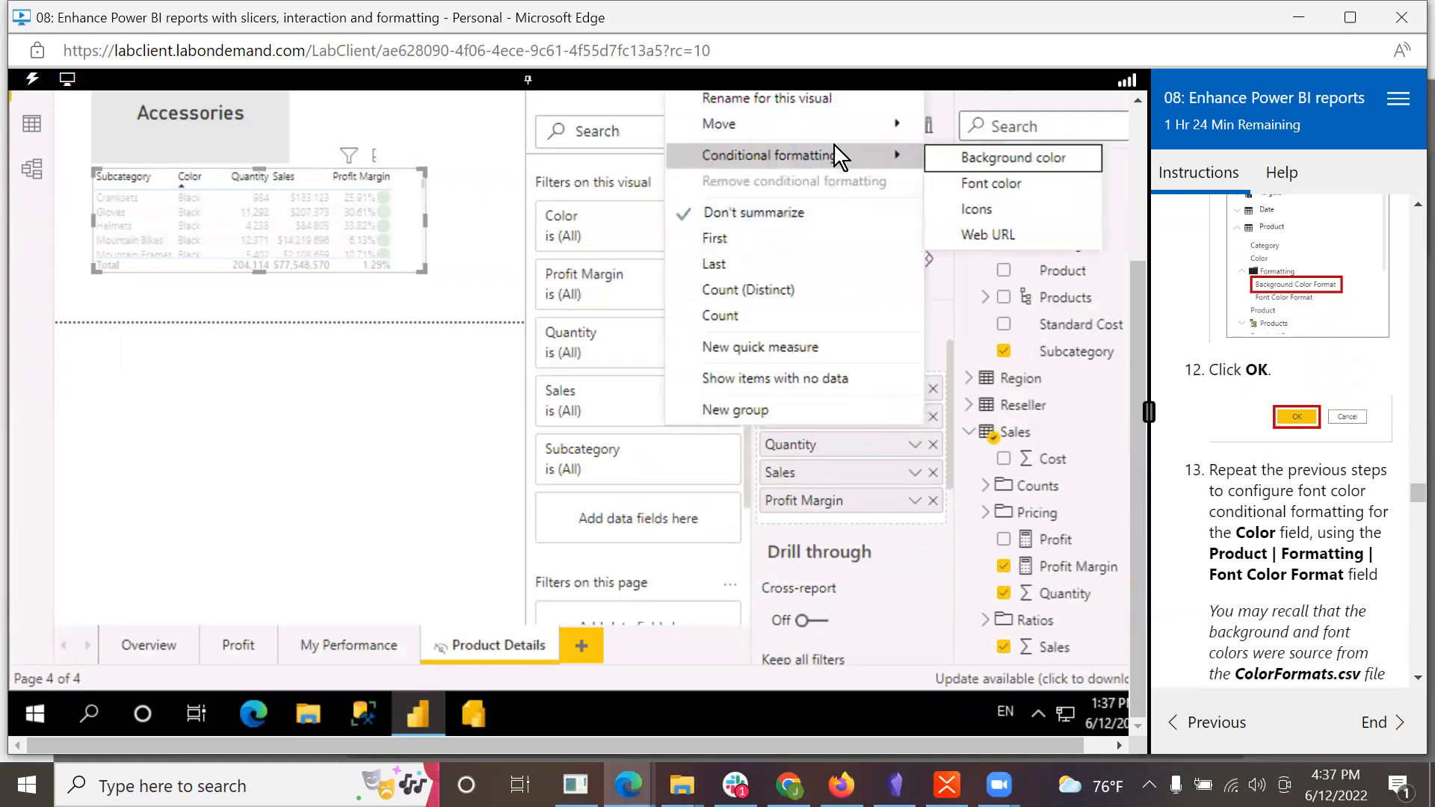
pyautogui.click(989, 163)
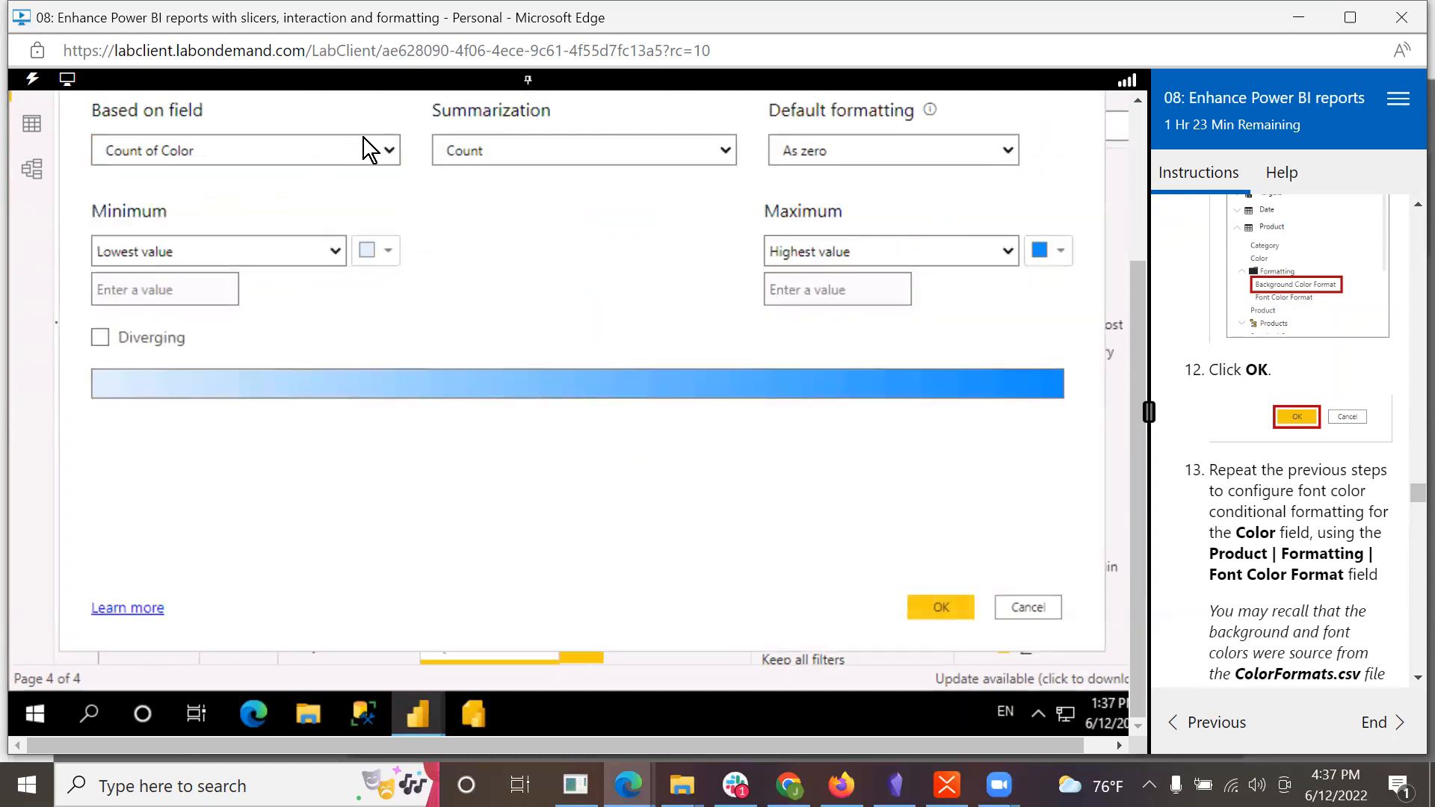
# Step: Set the table's Color background to be formatted by Field value
pyautogui.scroll(5, 1329, 471)
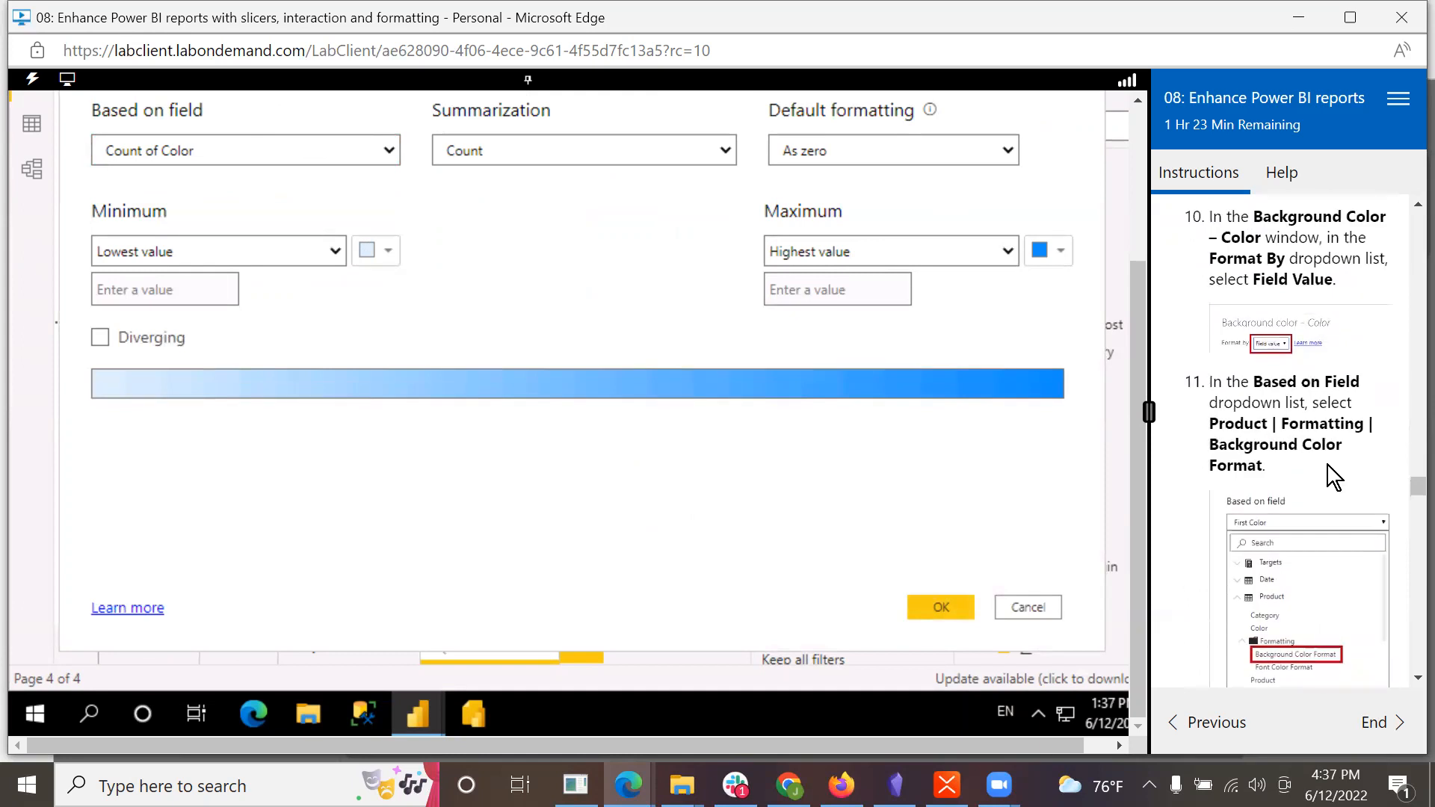
pyautogui.scroll(1, 1335, 476)
pyautogui.scroll(-1, 1334, 476)
pyautogui.moveTo(1131, 364); pyautogui.dragTo(1136, 236)
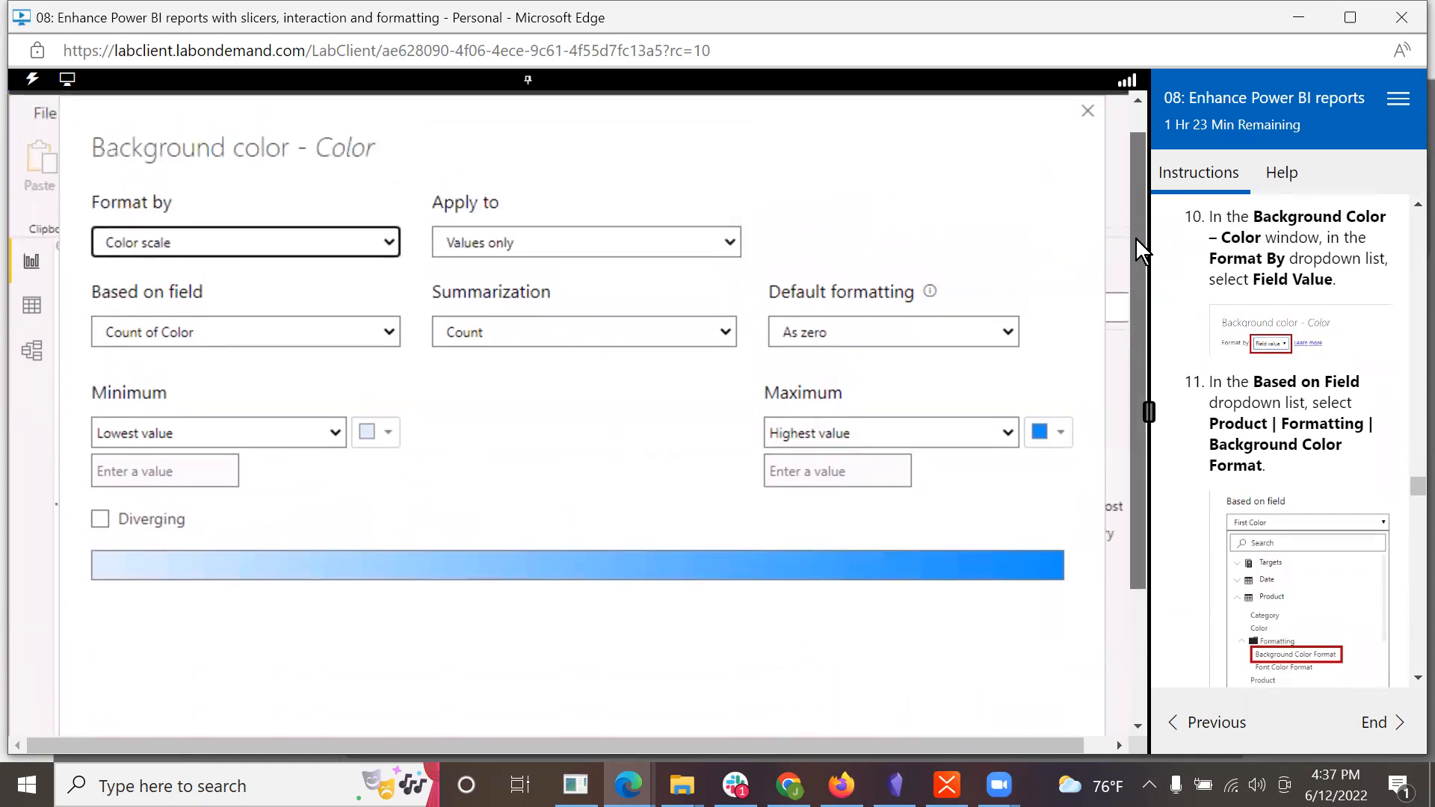
pyautogui.click(348, 240)
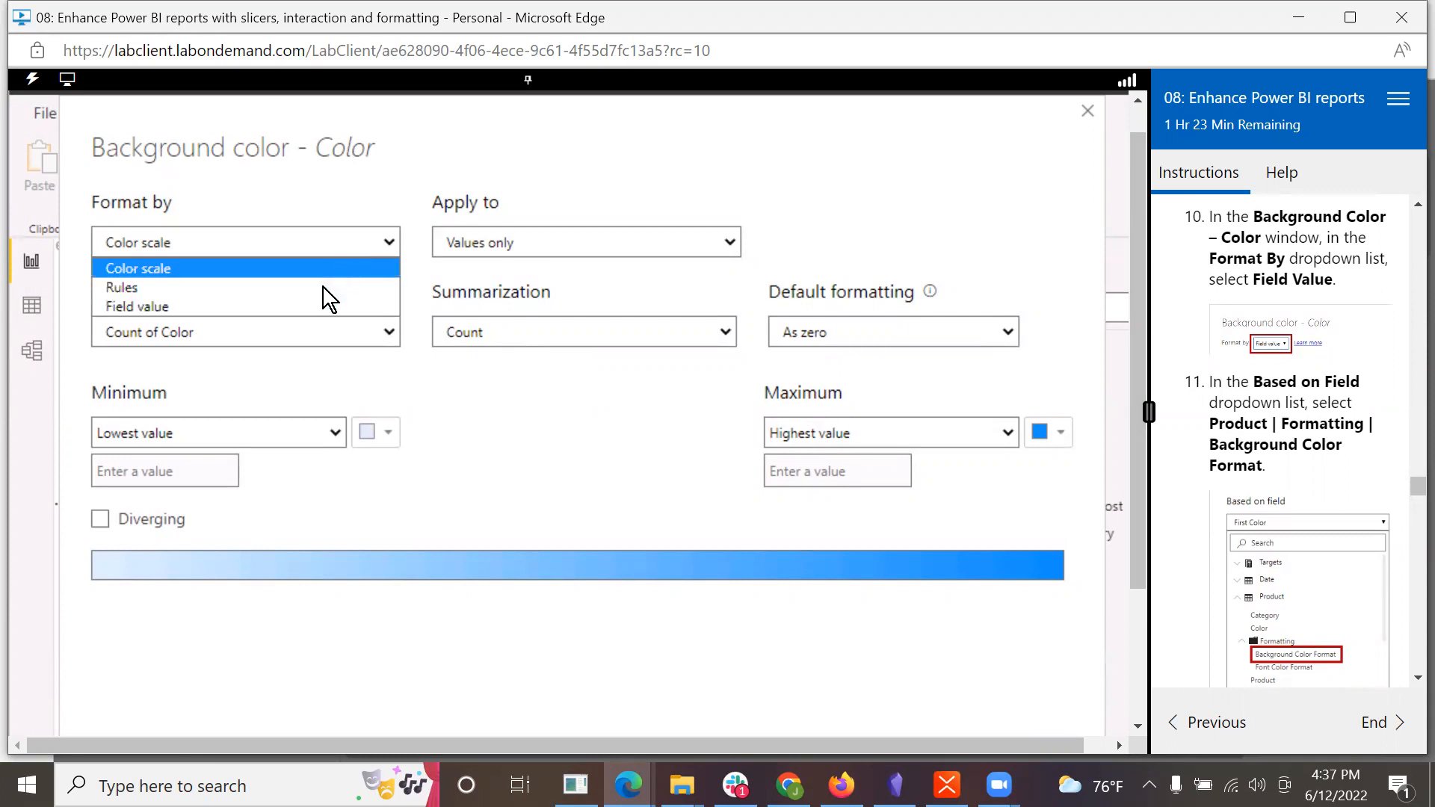
pyautogui.click(310, 308)
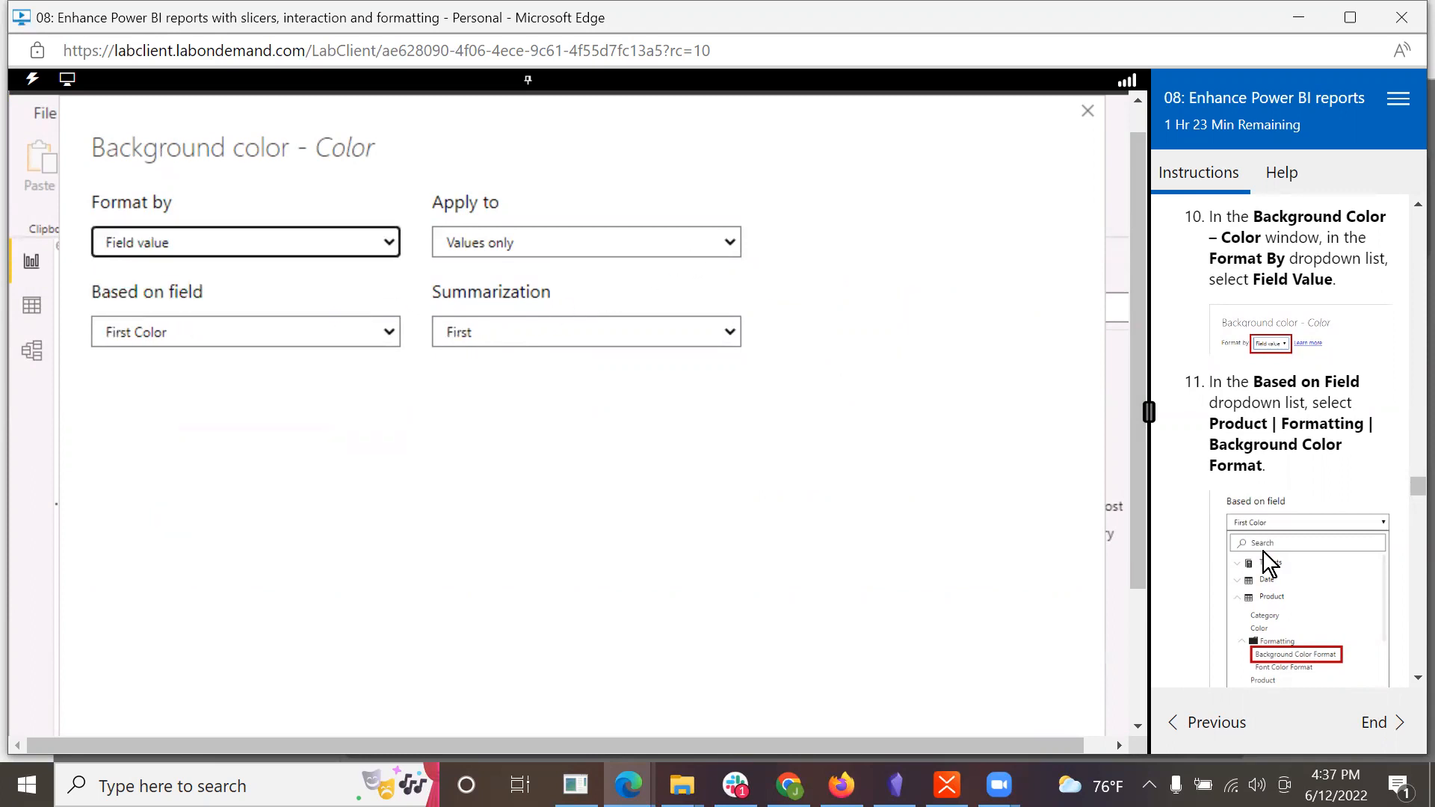
# Step: Base the table's Color background on Product | Formatting | Background Color Format and apply it
pyautogui.scroll(-1, 1262, 551)
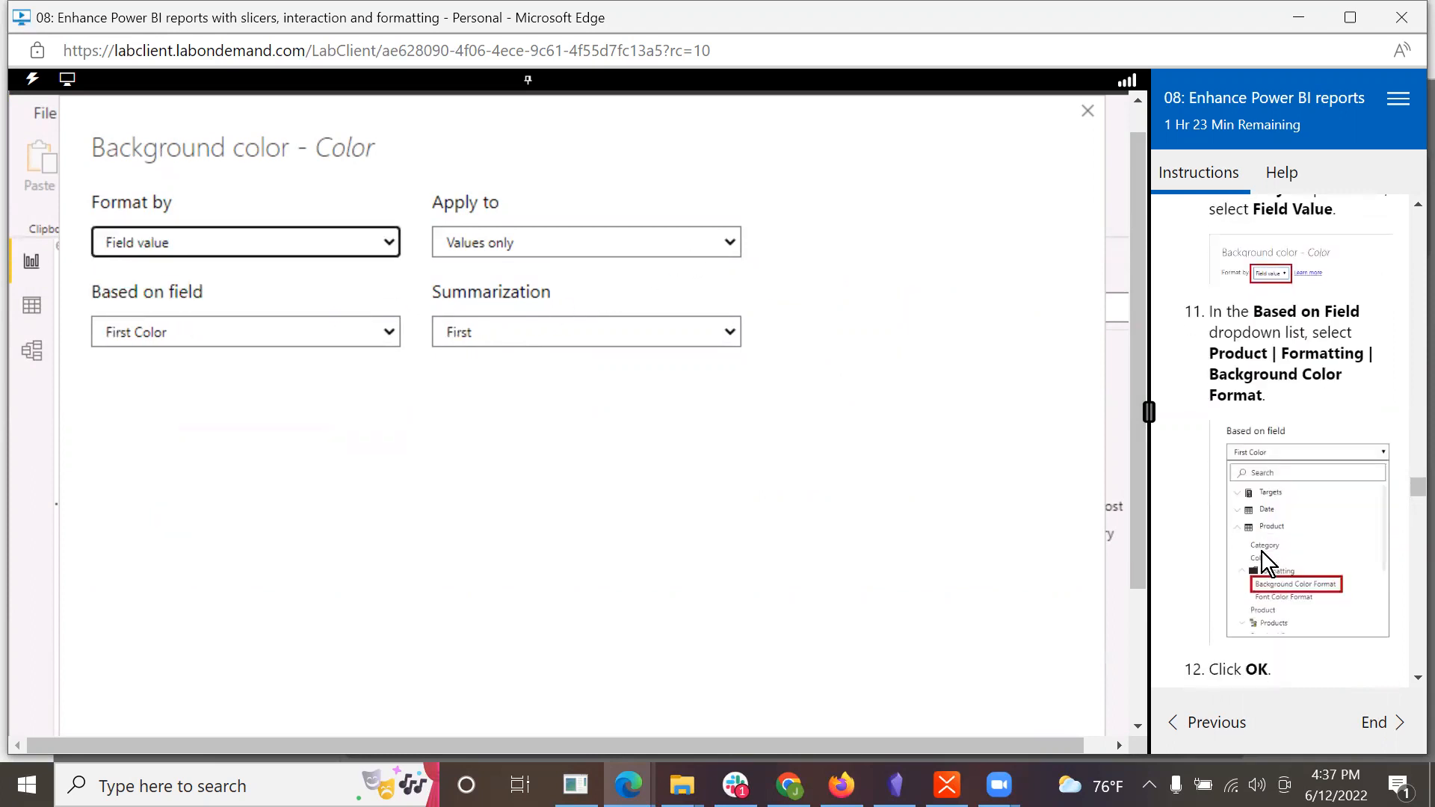
pyautogui.click(386, 321)
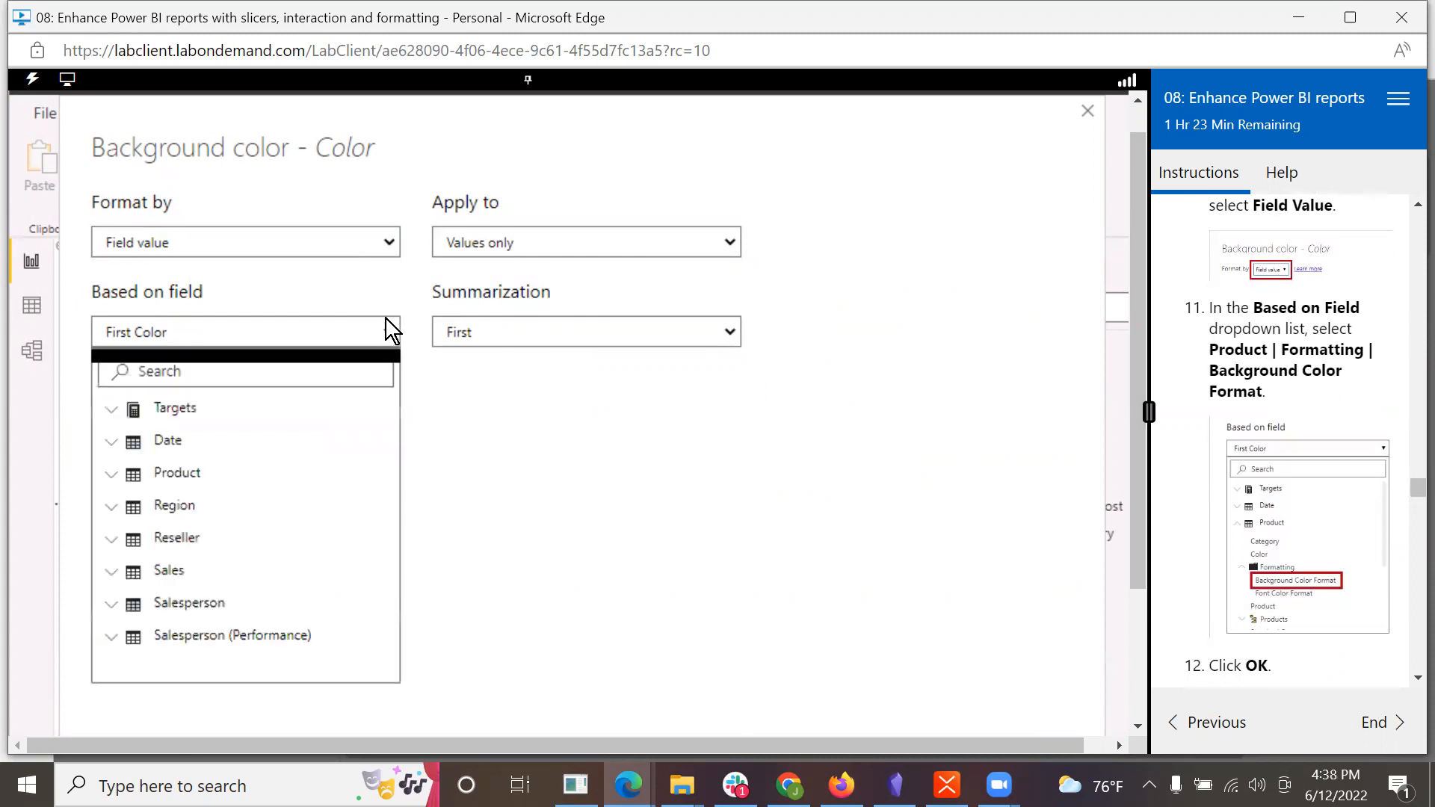
pyautogui.click(120, 474)
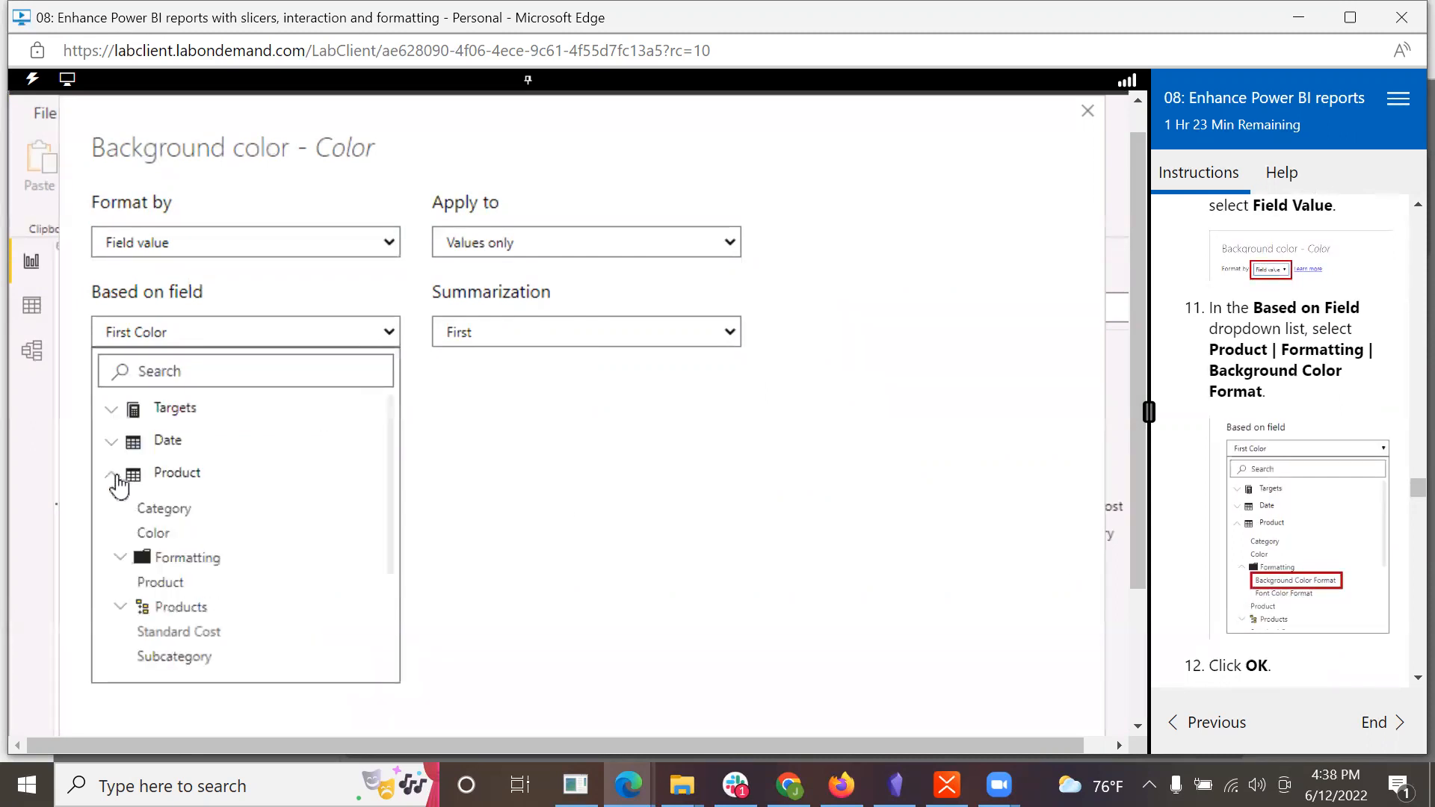
pyautogui.click(124, 563)
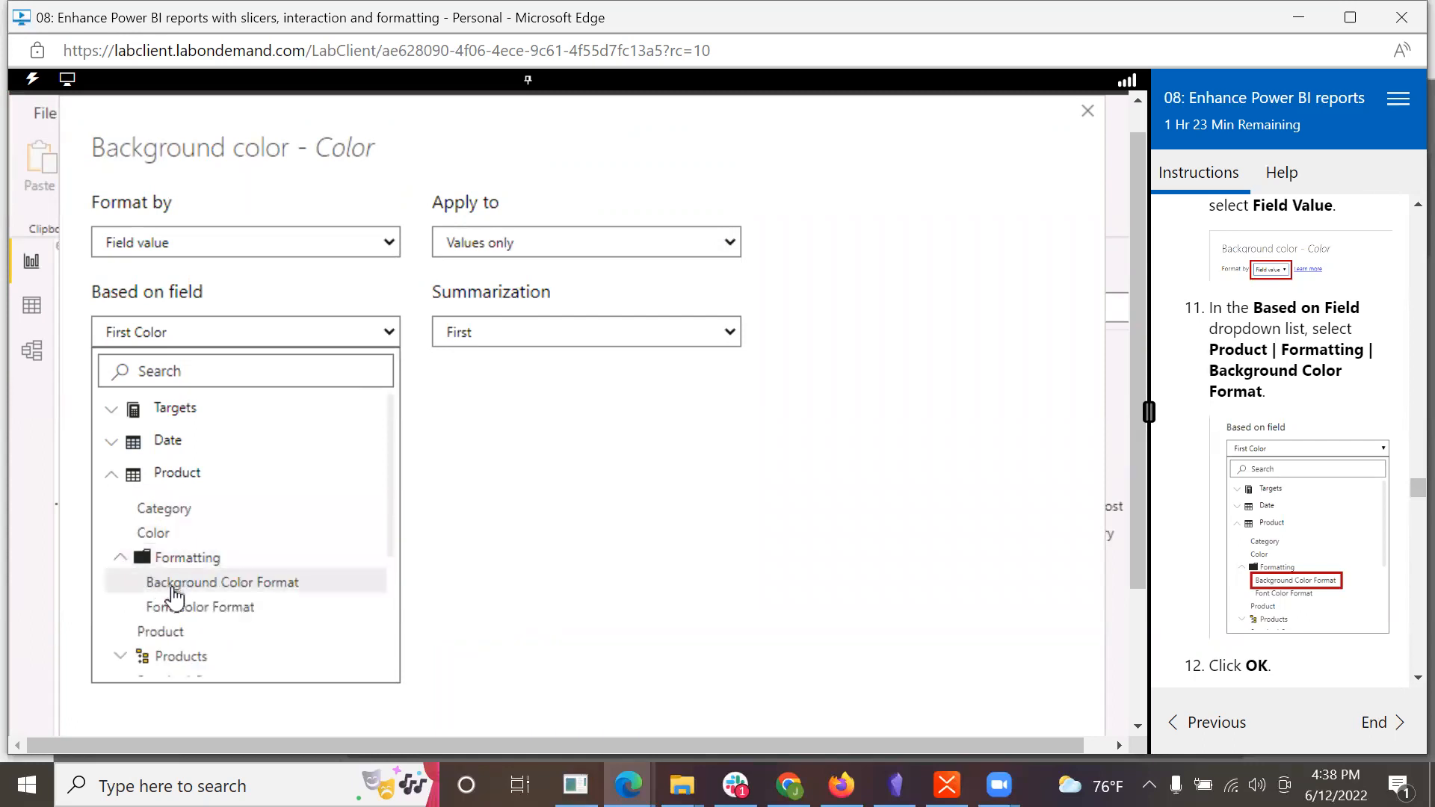
pyautogui.click(173, 591)
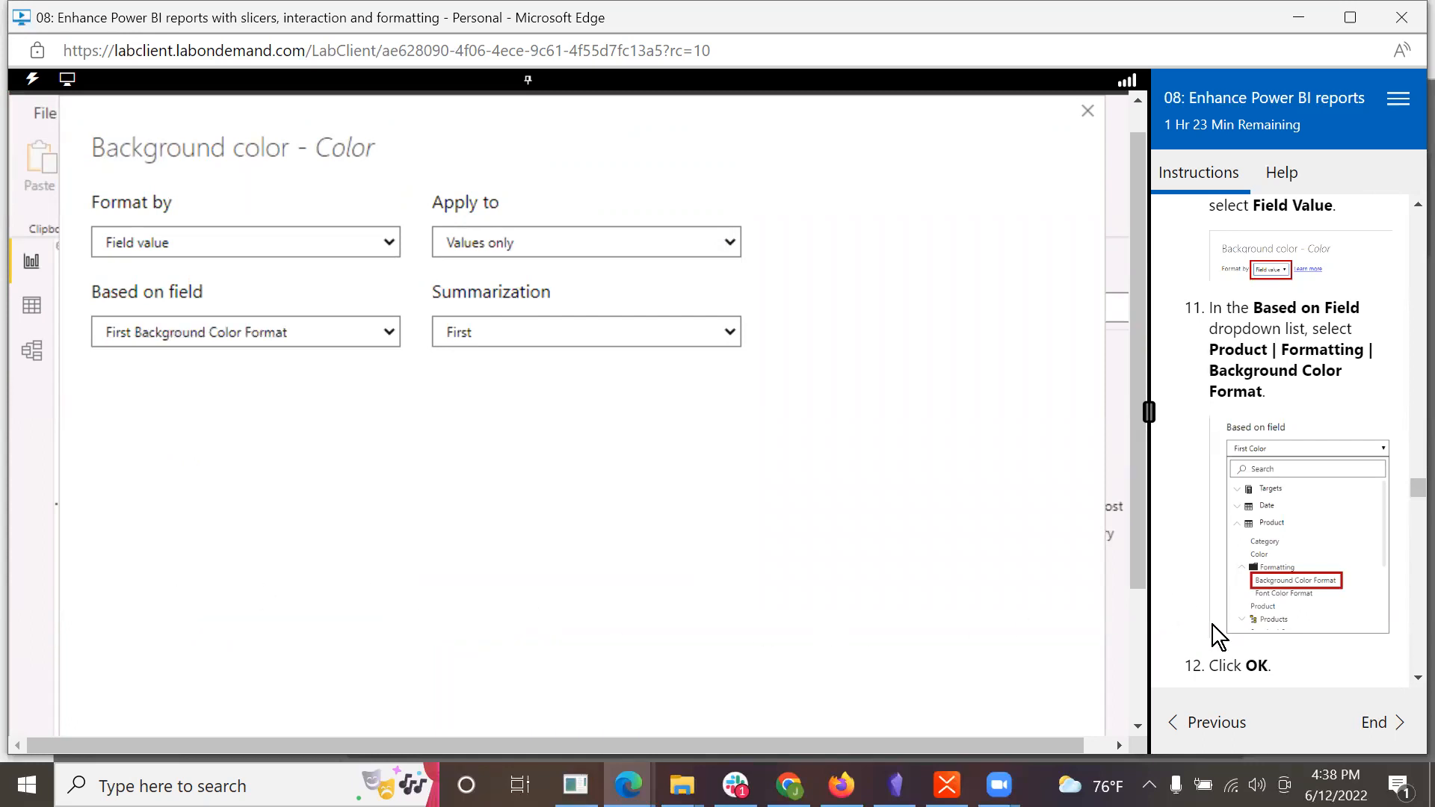
pyautogui.scroll(-1, 1212, 624)
pyautogui.moveTo(1133, 544); pyautogui.dragTo(1104, 650)
pyautogui.click(941, 642)
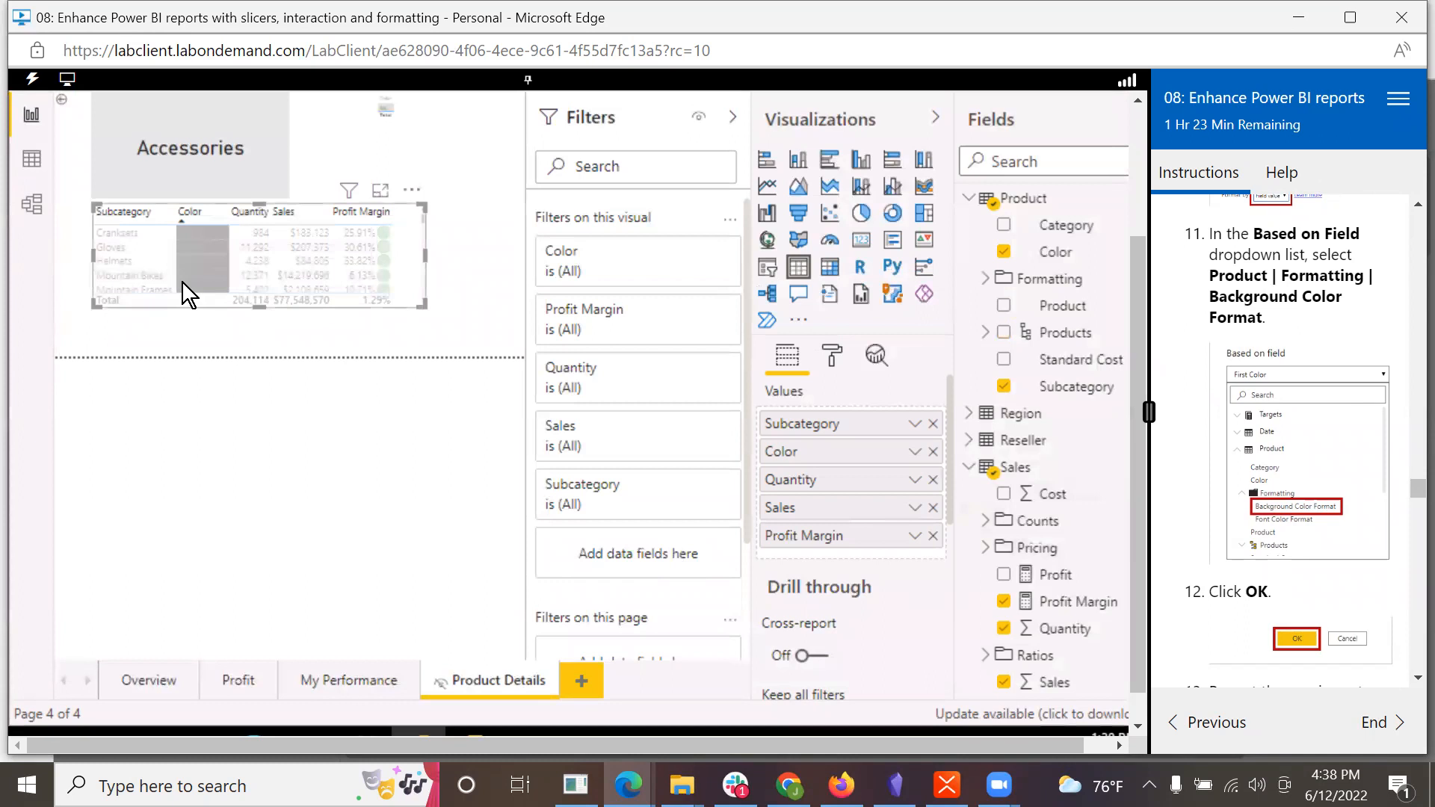
# Step: Remove the extra visual beside the Subcategory table from the Product Details page
pyautogui.moveTo(182, 280)
pyautogui.moveTo(1140, 326); pyautogui.dragTo(1159, 196)
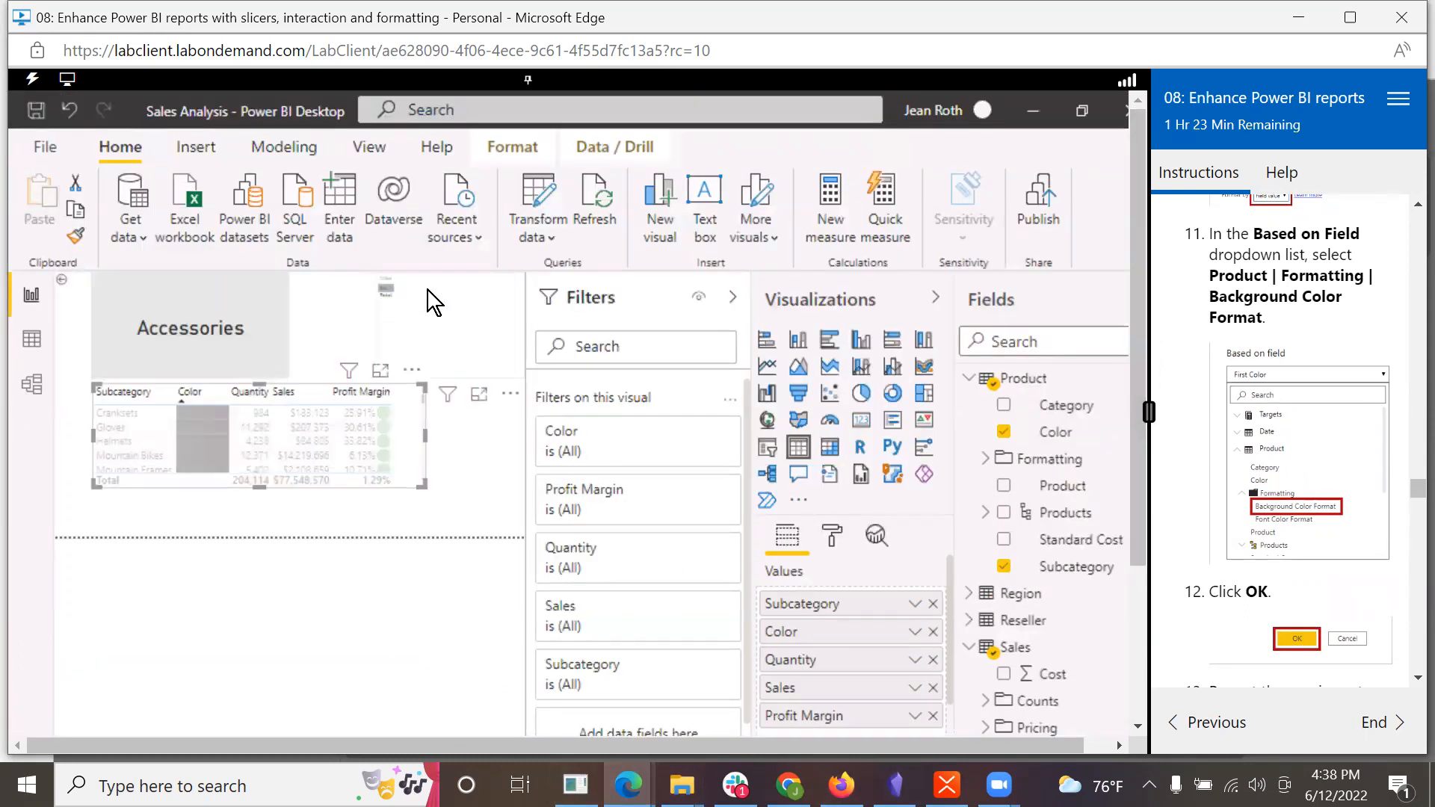
pyautogui.click(506, 392)
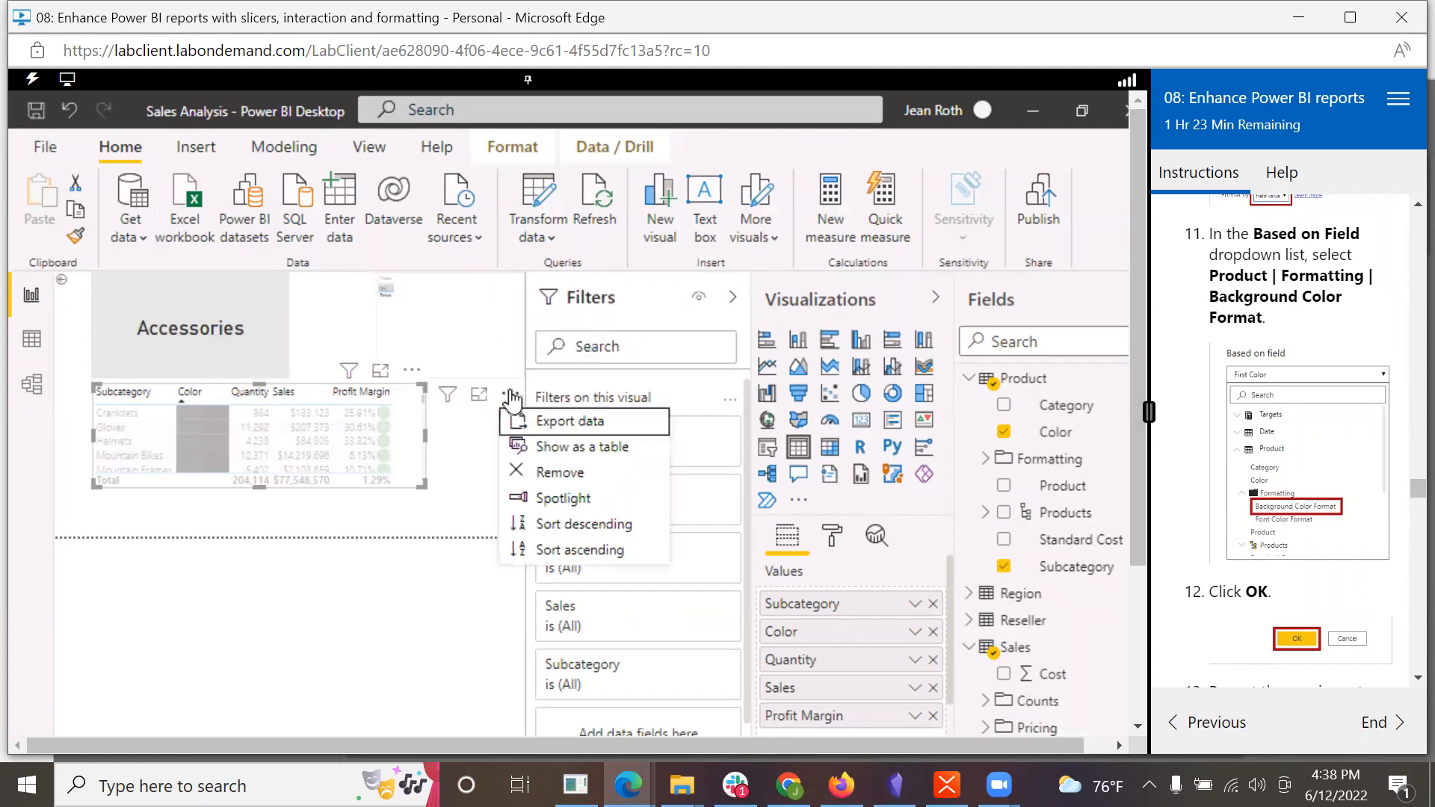
pyautogui.click(553, 470)
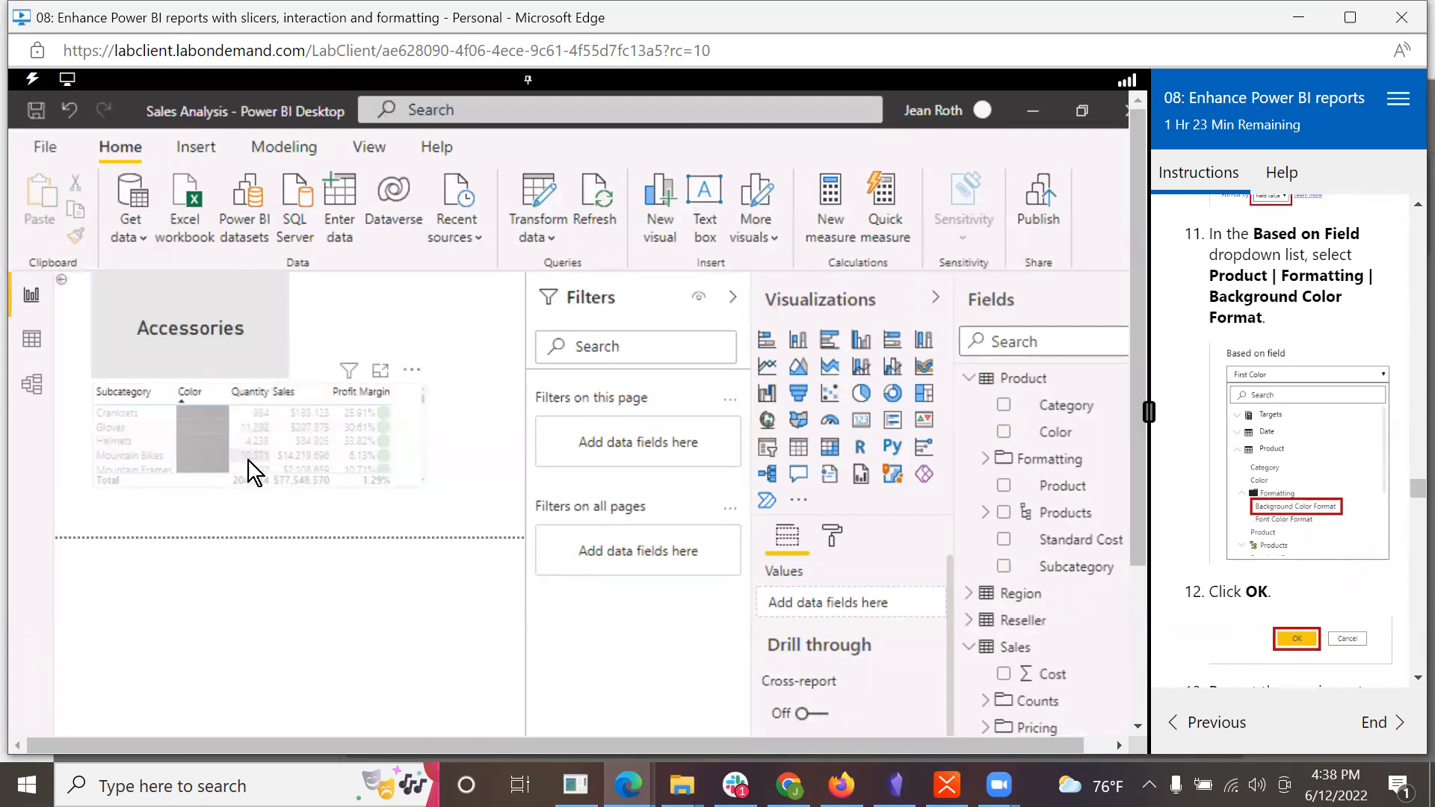
# Step: Read the font color instruction, examine the reference images of the Bikes table in the other browser window, and return to the lab
pyautogui.scroll(-3, 1263, 530)
pyautogui.scroll(-2, 1284, 534)
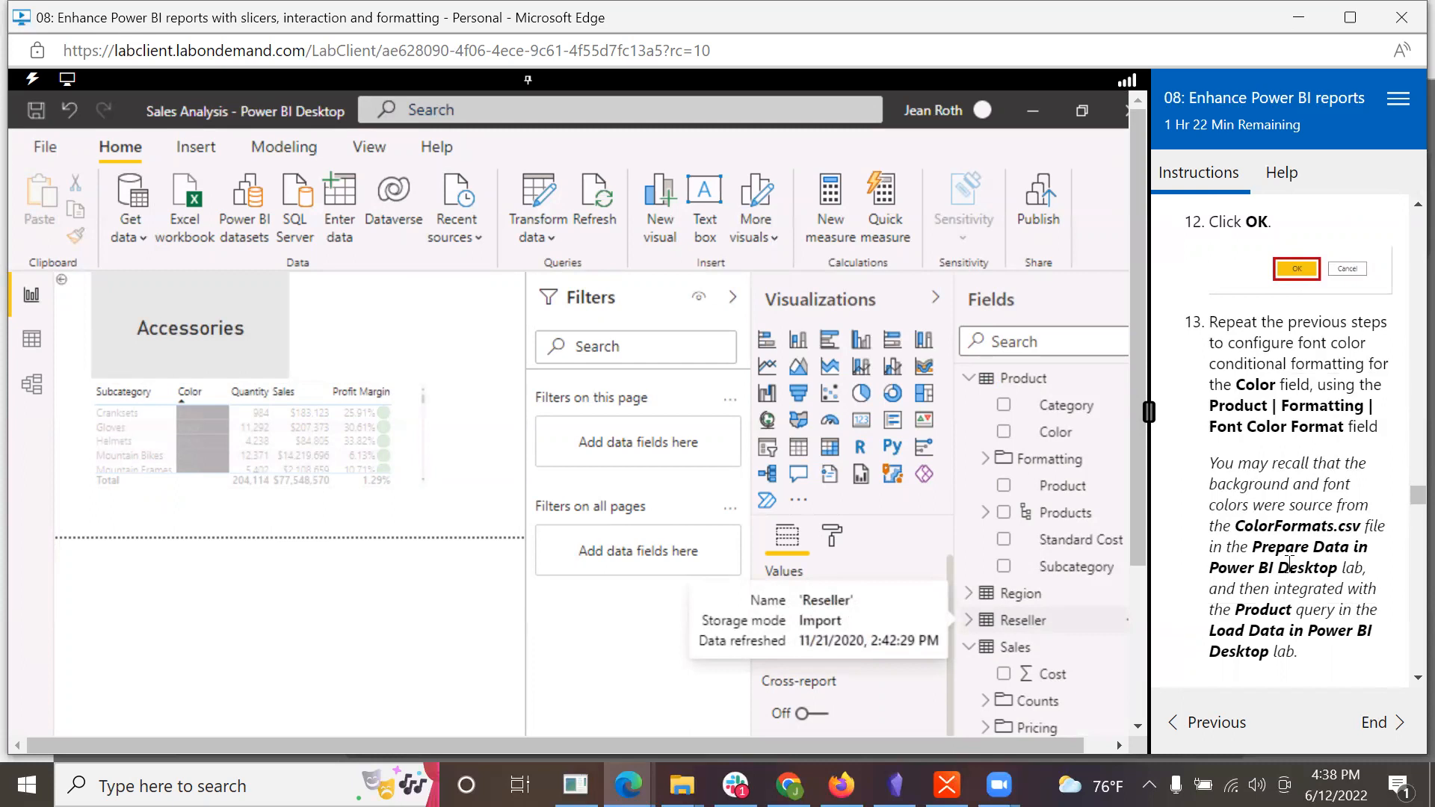
pyautogui.click(627, 785)
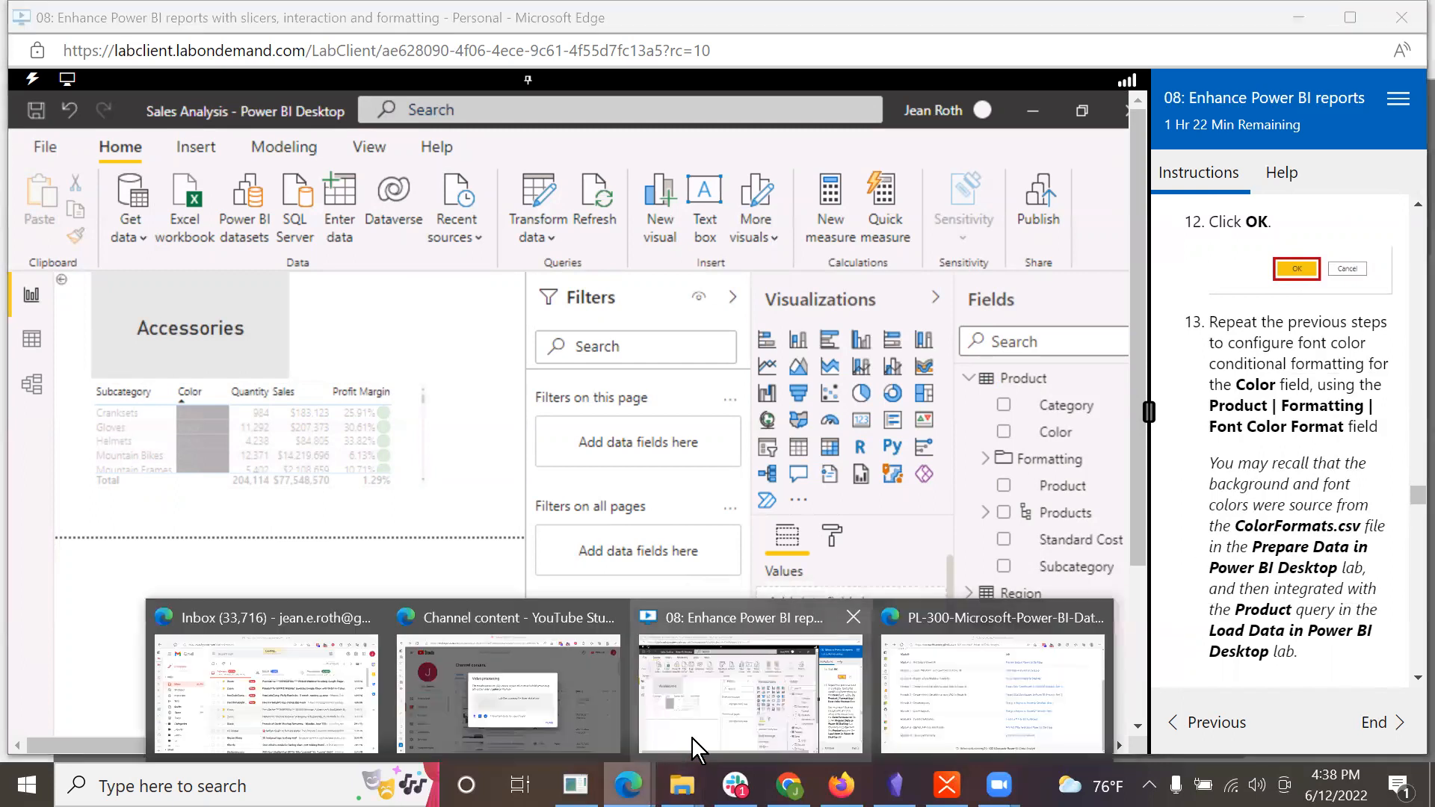
pyautogui.click(975, 695)
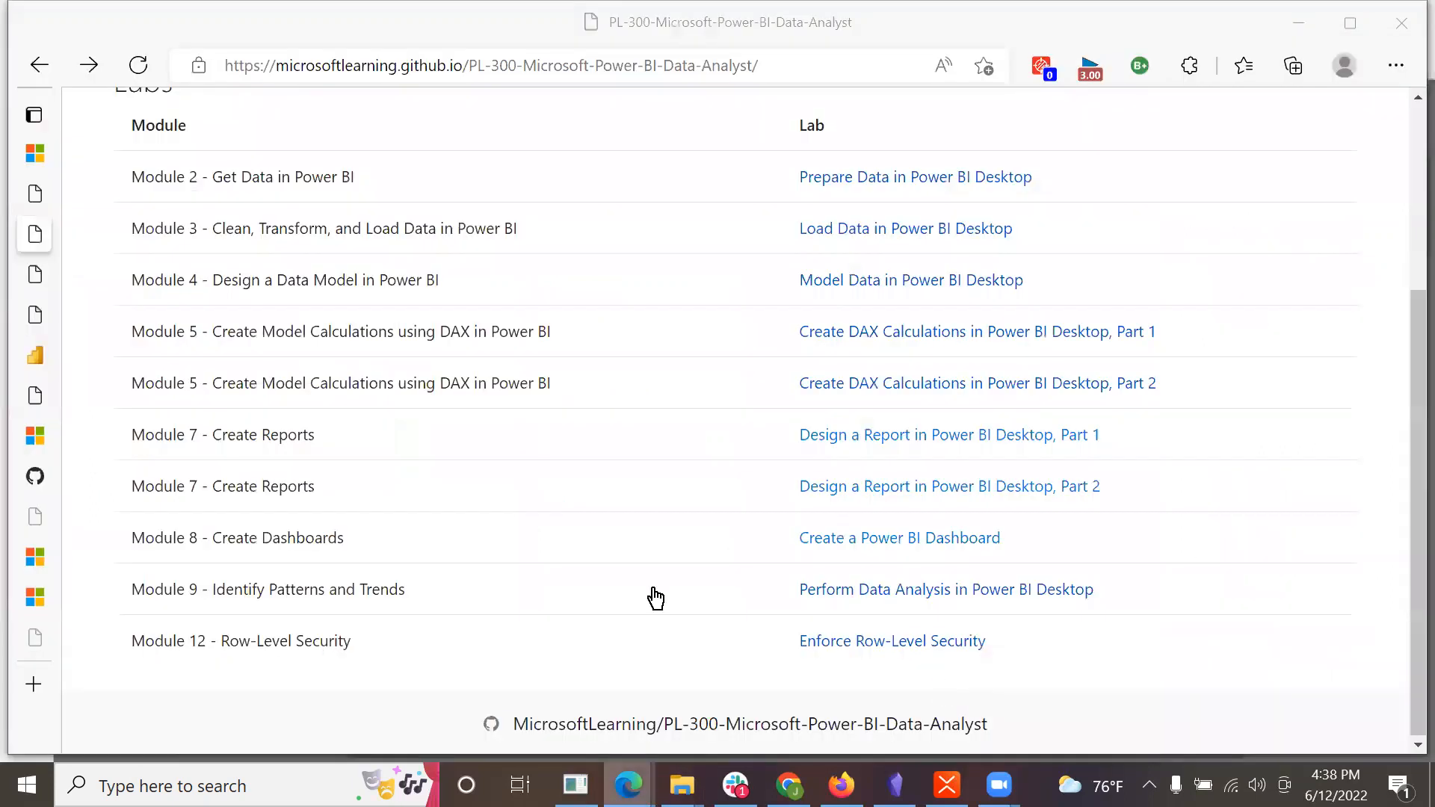
pyautogui.click(35, 315)
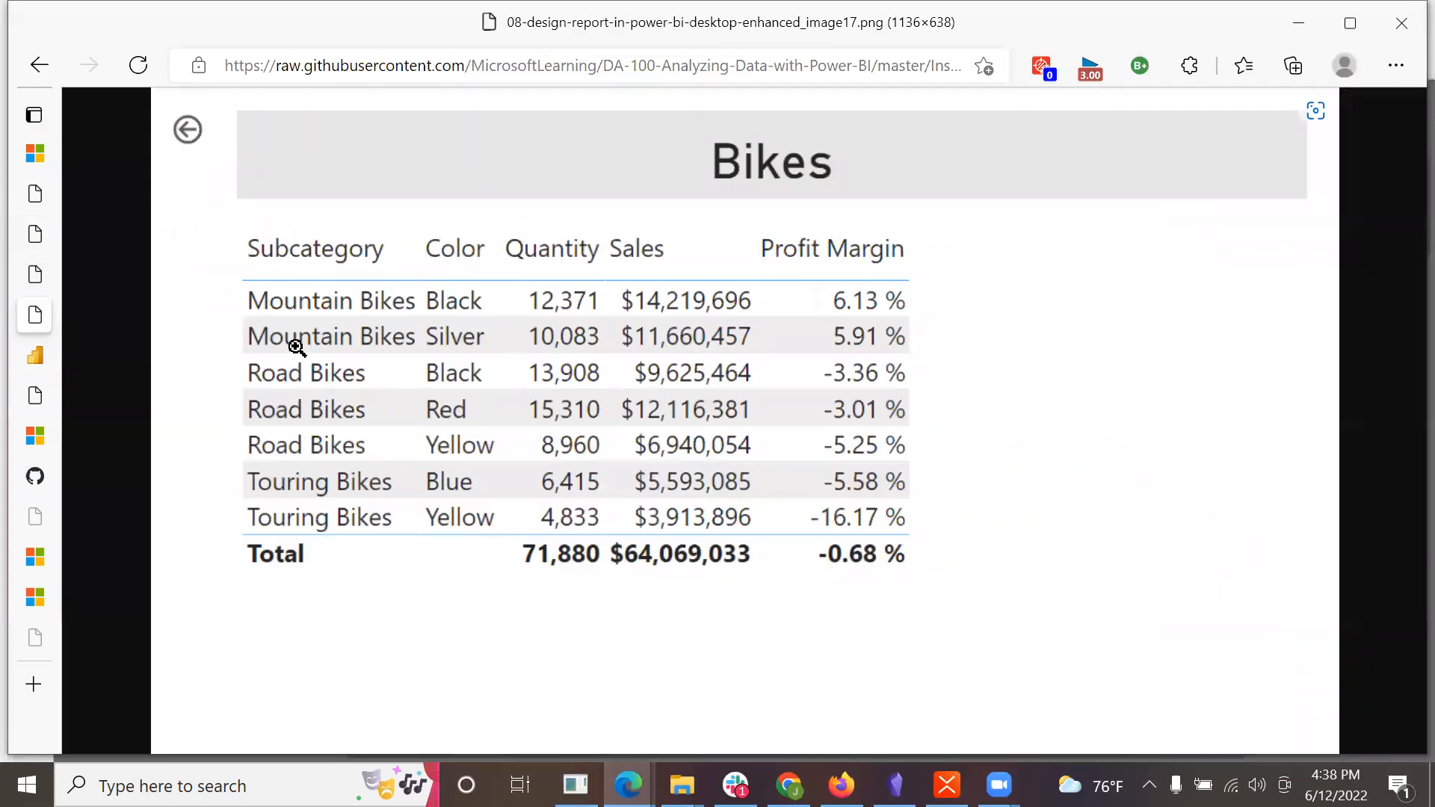
pyautogui.moveTo(40, 286)
pyautogui.click(43, 387)
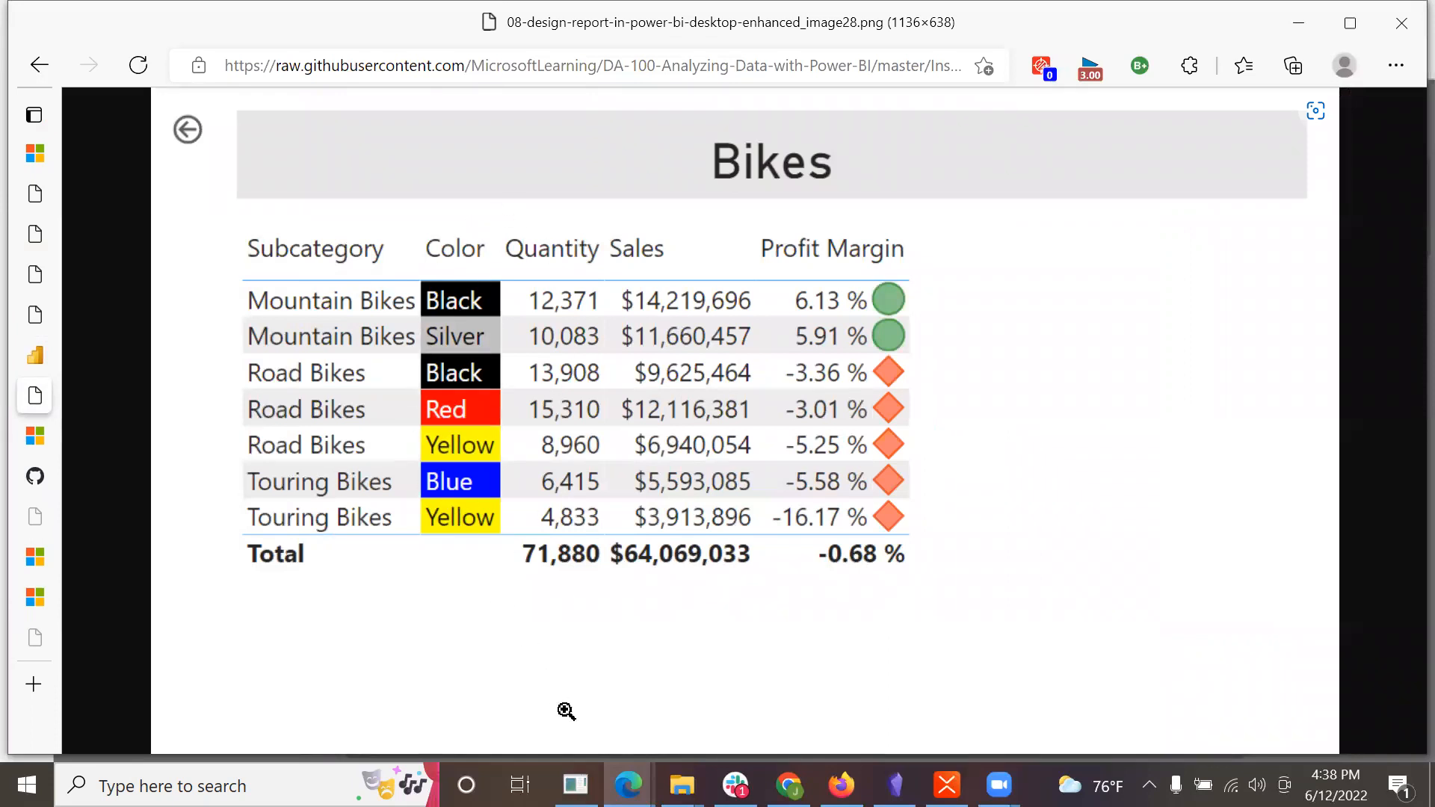
pyautogui.moveTo(628, 785)
pyautogui.click(757, 684)
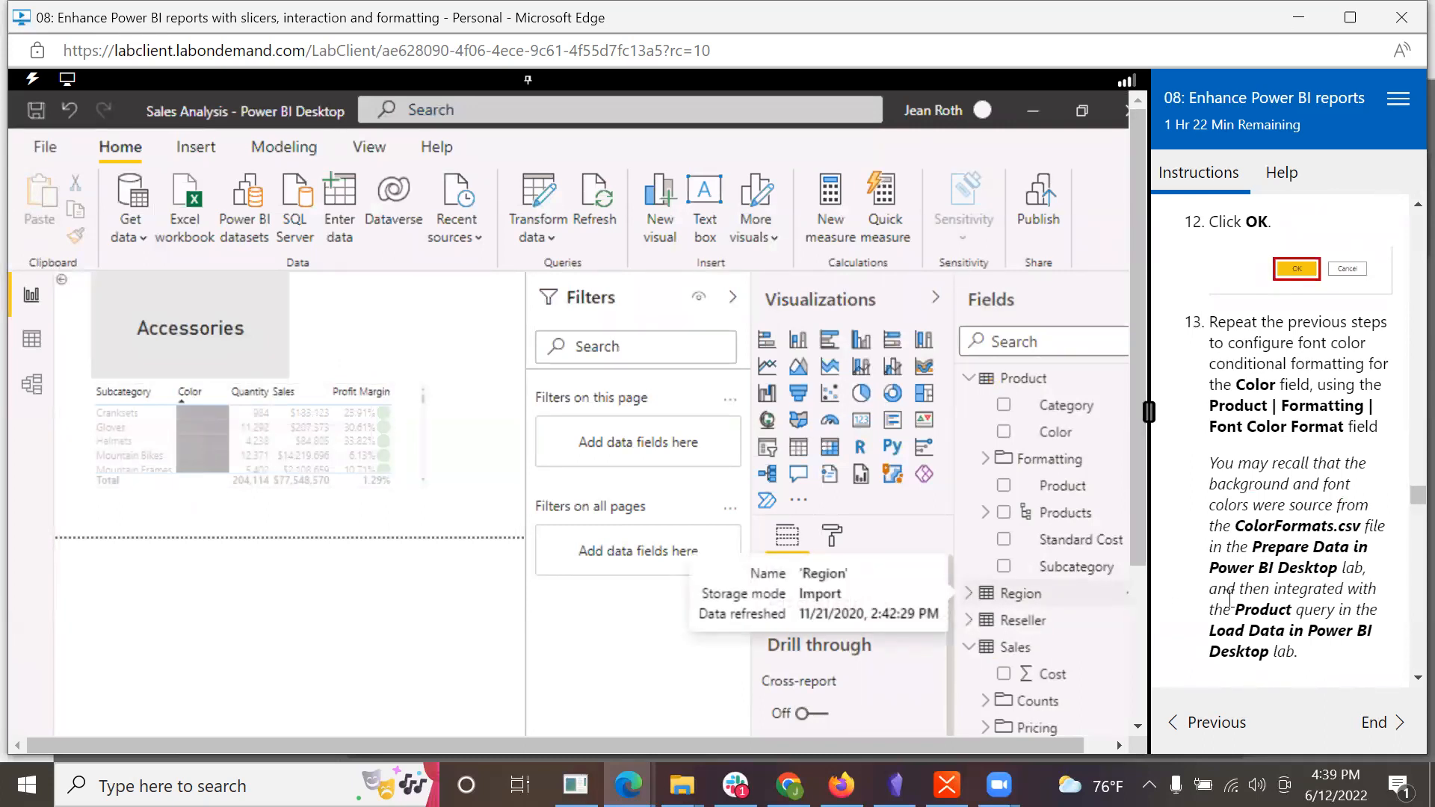
# Step: Try the Actual size page view for the report page
pyautogui.click(370, 147)
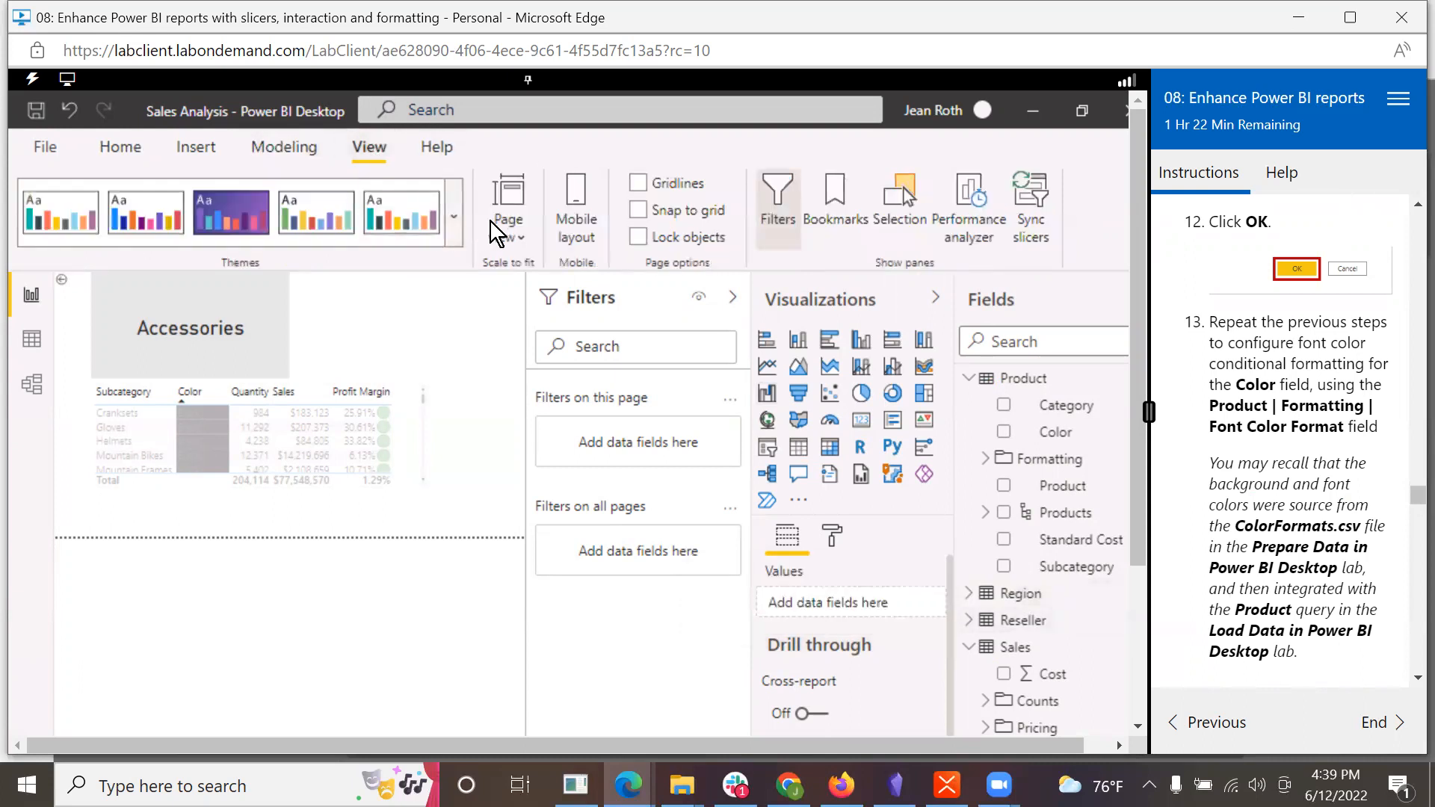
pyautogui.click(515, 225)
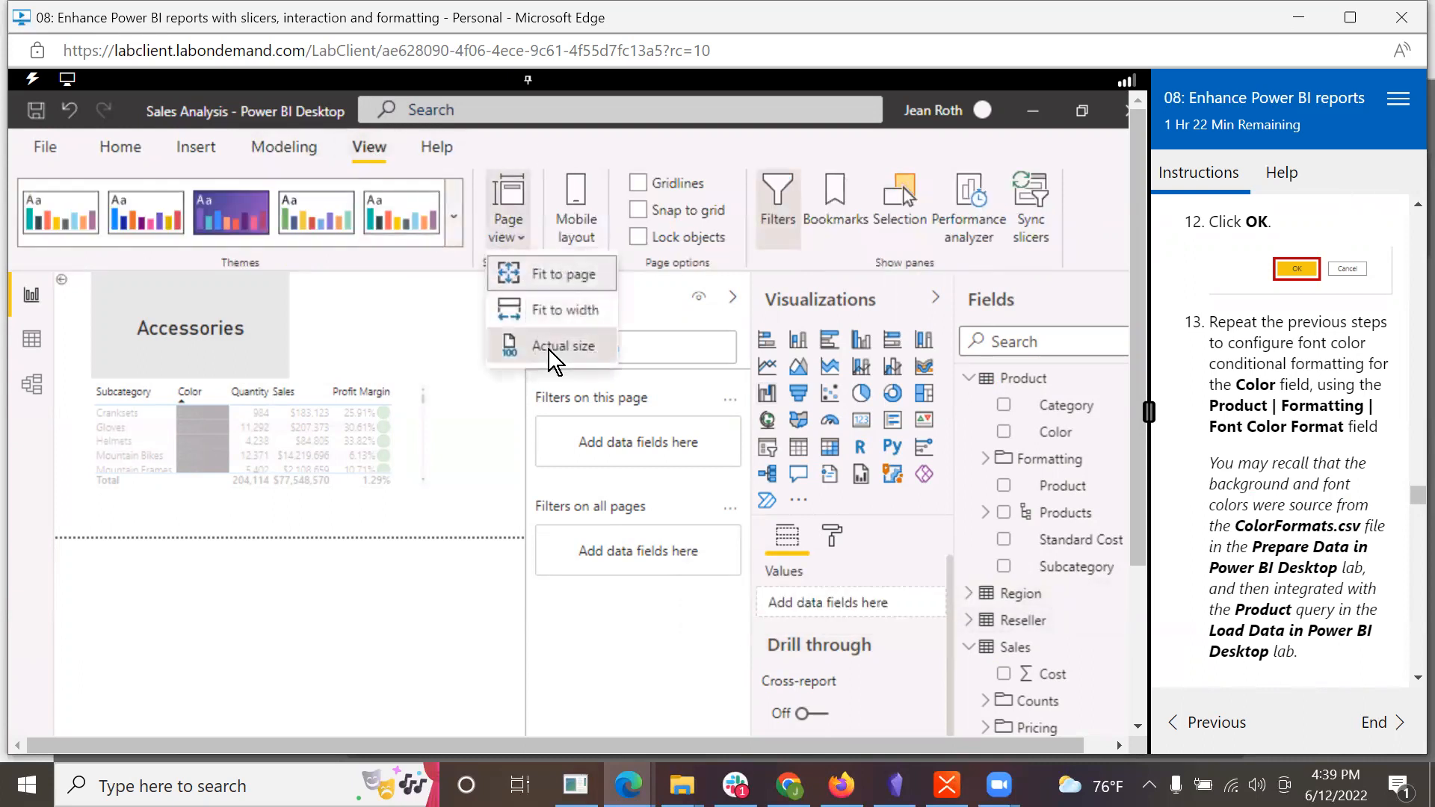
pyautogui.click(549, 348)
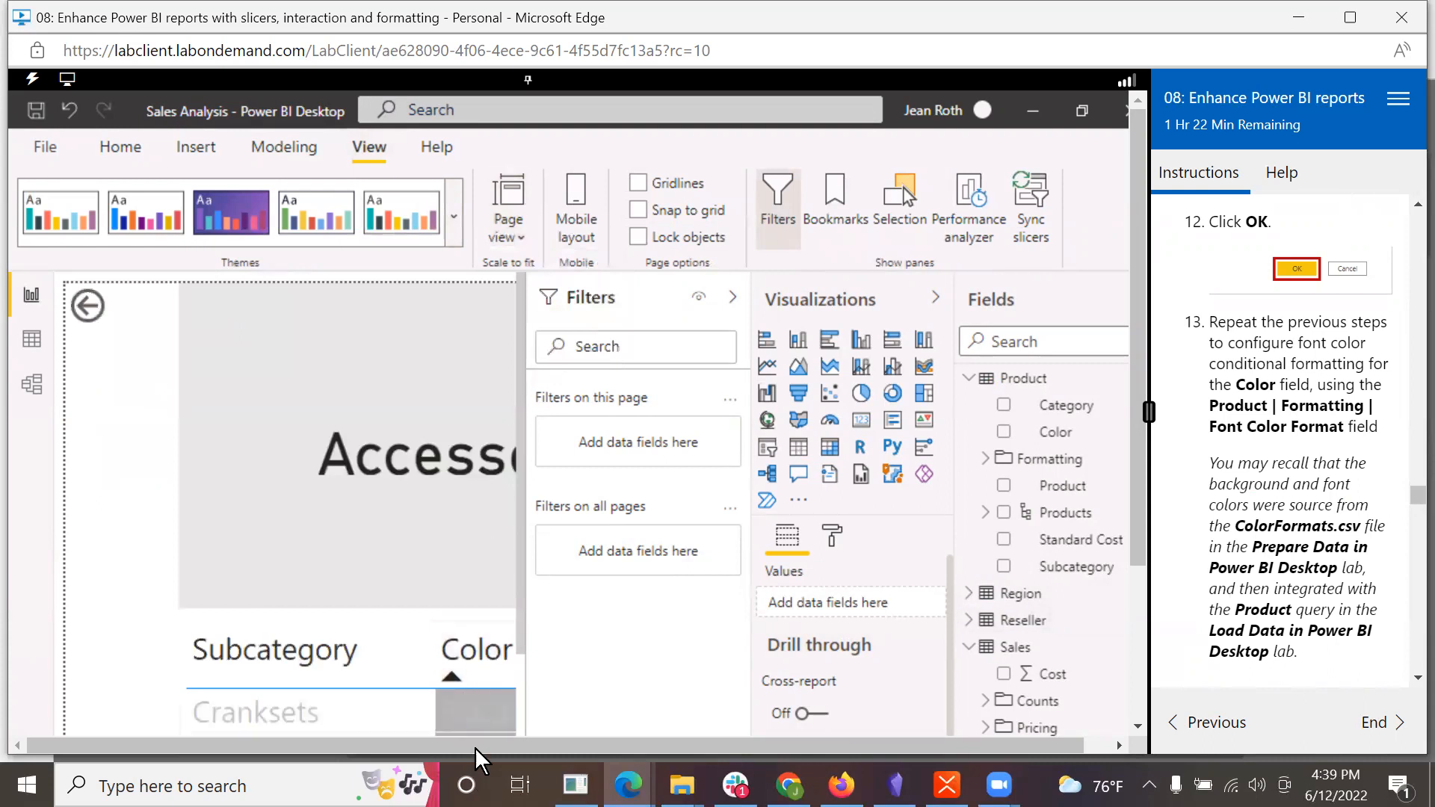
# Step: Set the report's page view to Fit to width
pyautogui.moveTo(1142, 515); pyautogui.dragTo(1174, 495)
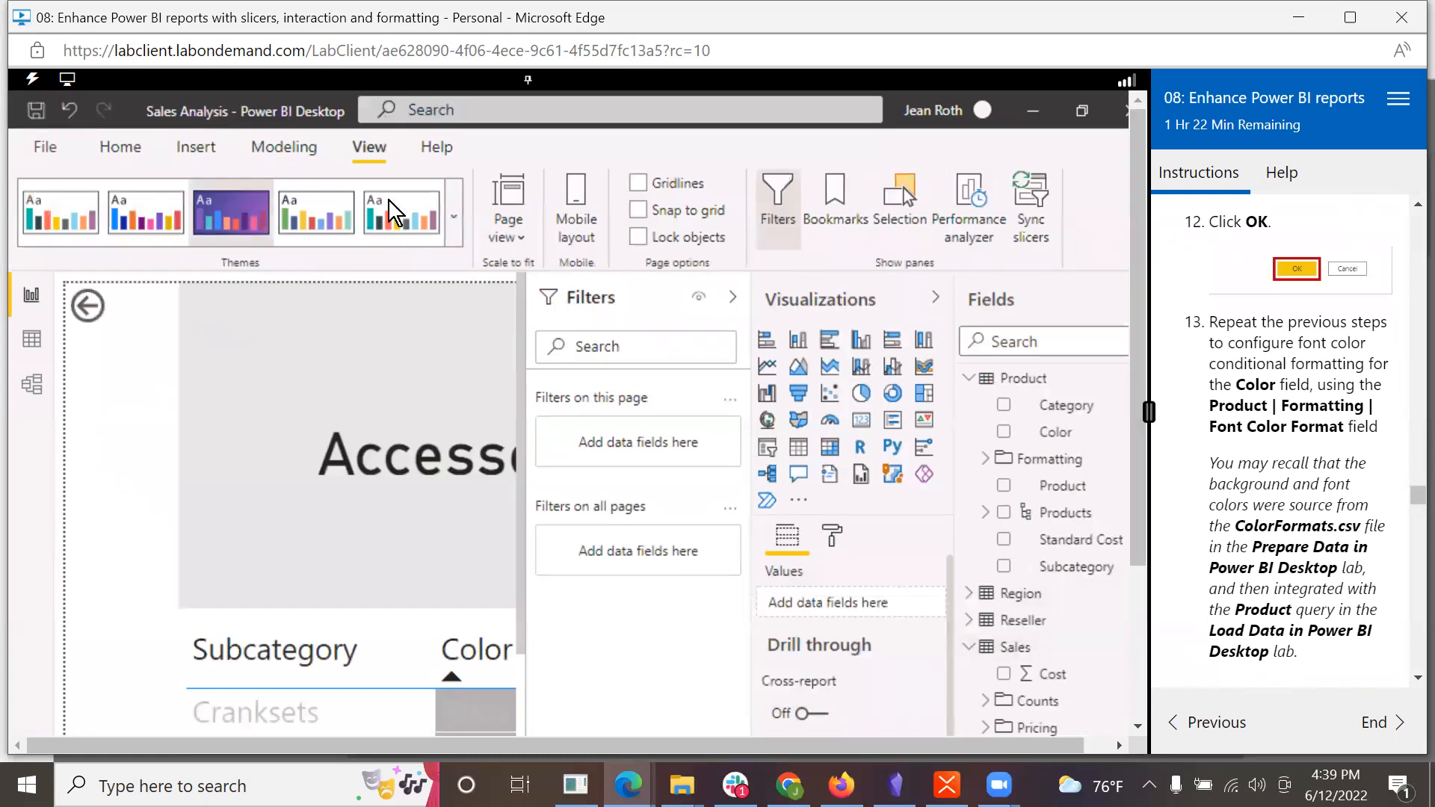
pyautogui.click(508, 224)
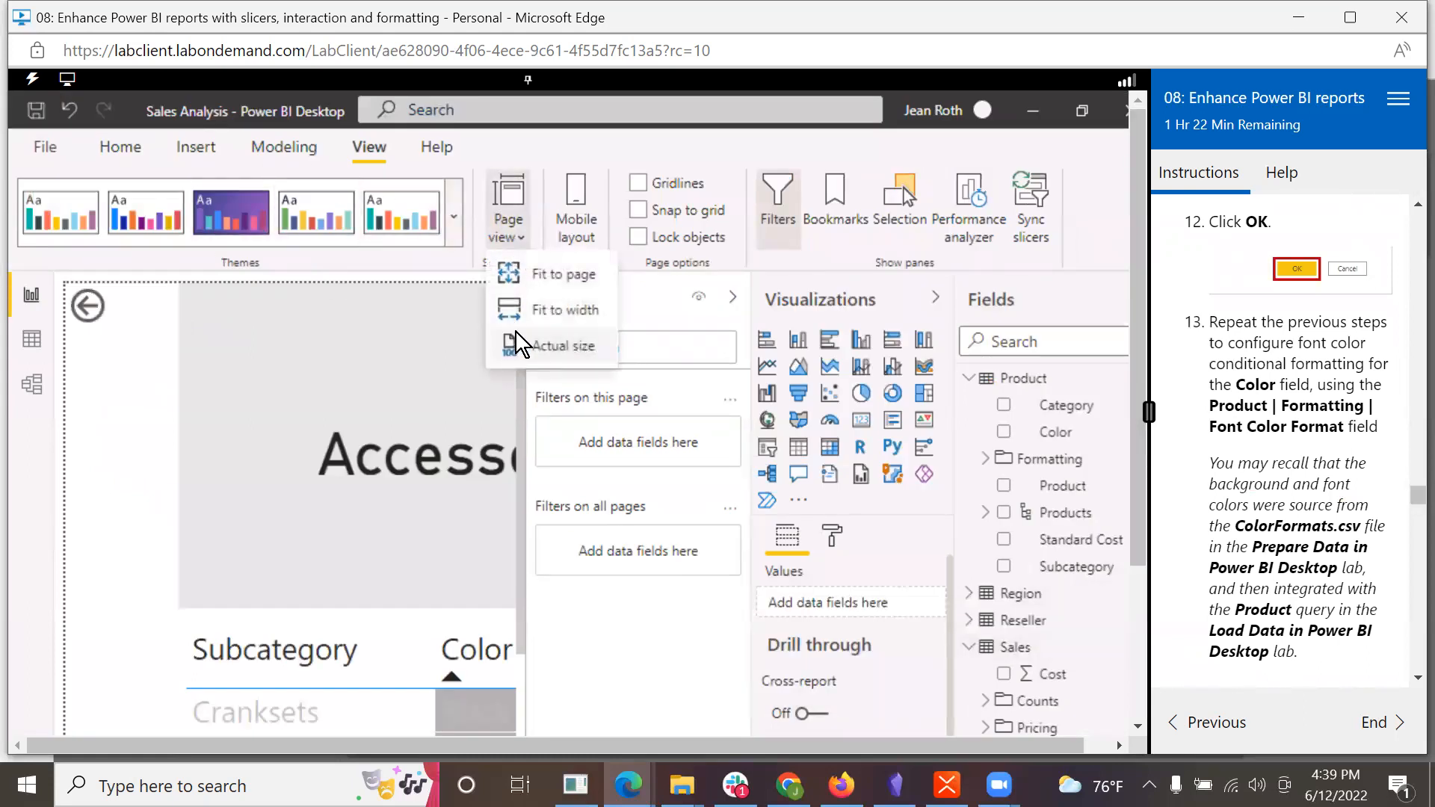
pyautogui.click(525, 312)
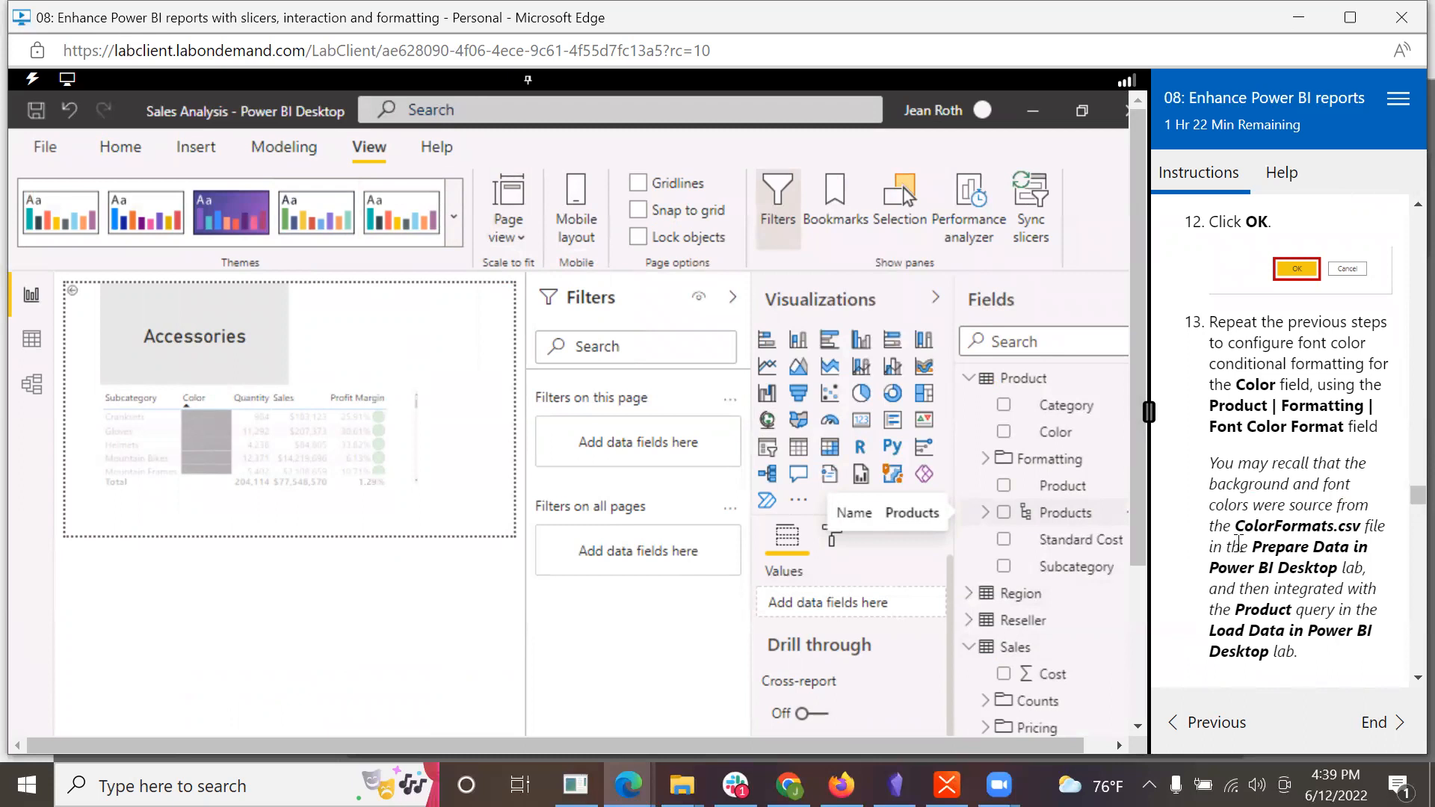
# Step: Review the font color instruction and open the font color conditional formatting settings for the Subcategory table's Color field
pyautogui.scroll(6, 1239, 543)
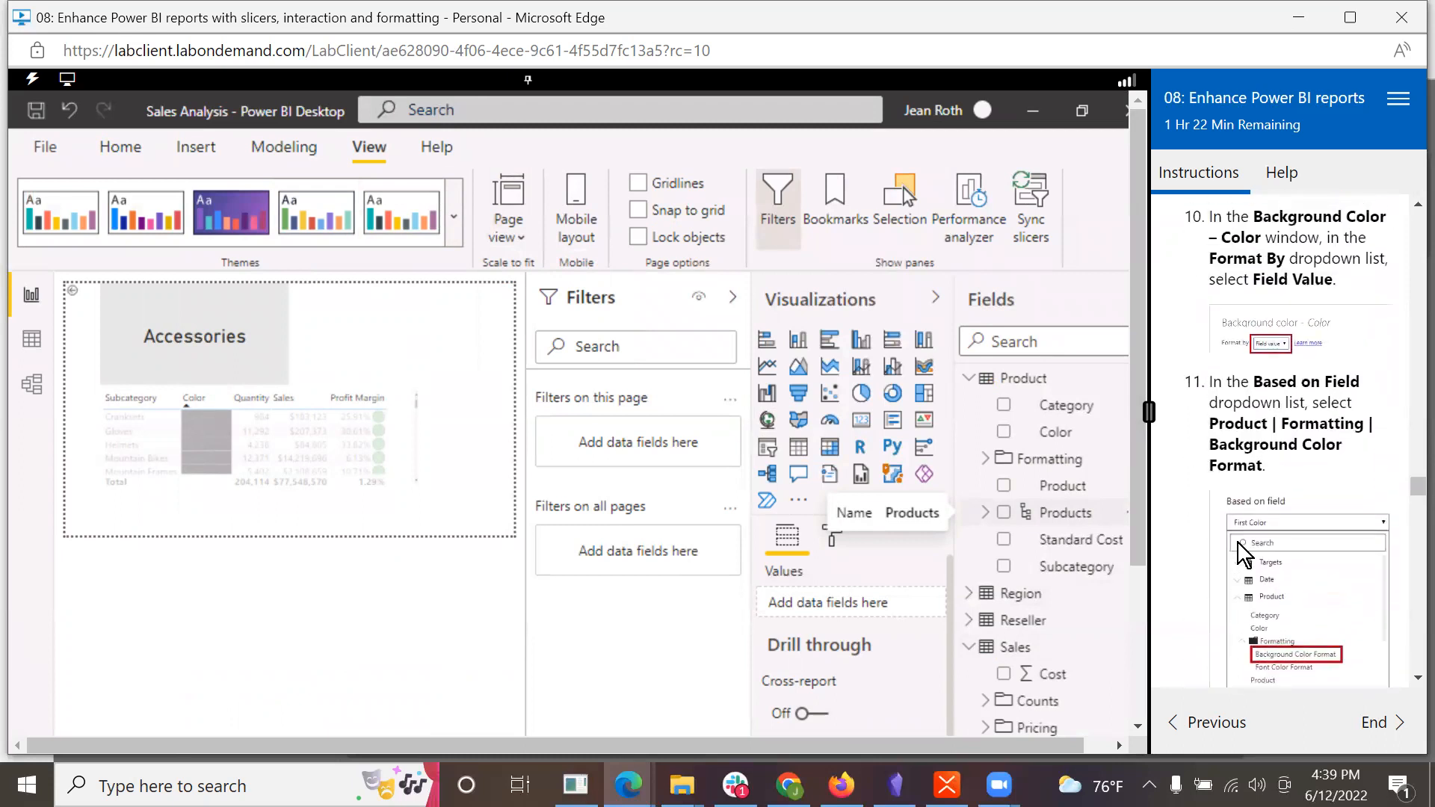
pyautogui.scroll(1, 1238, 543)
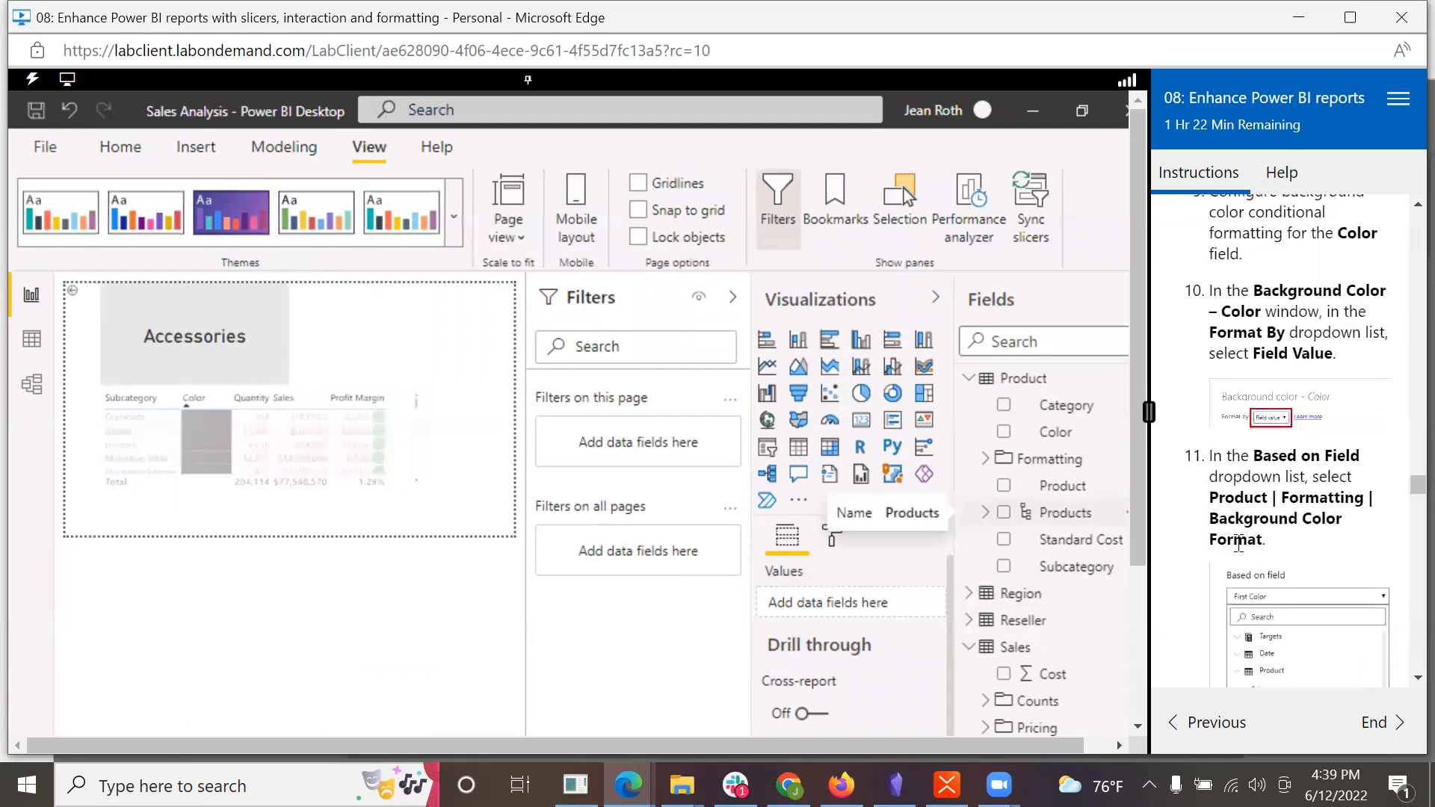
pyautogui.scroll(-6, 1238, 542)
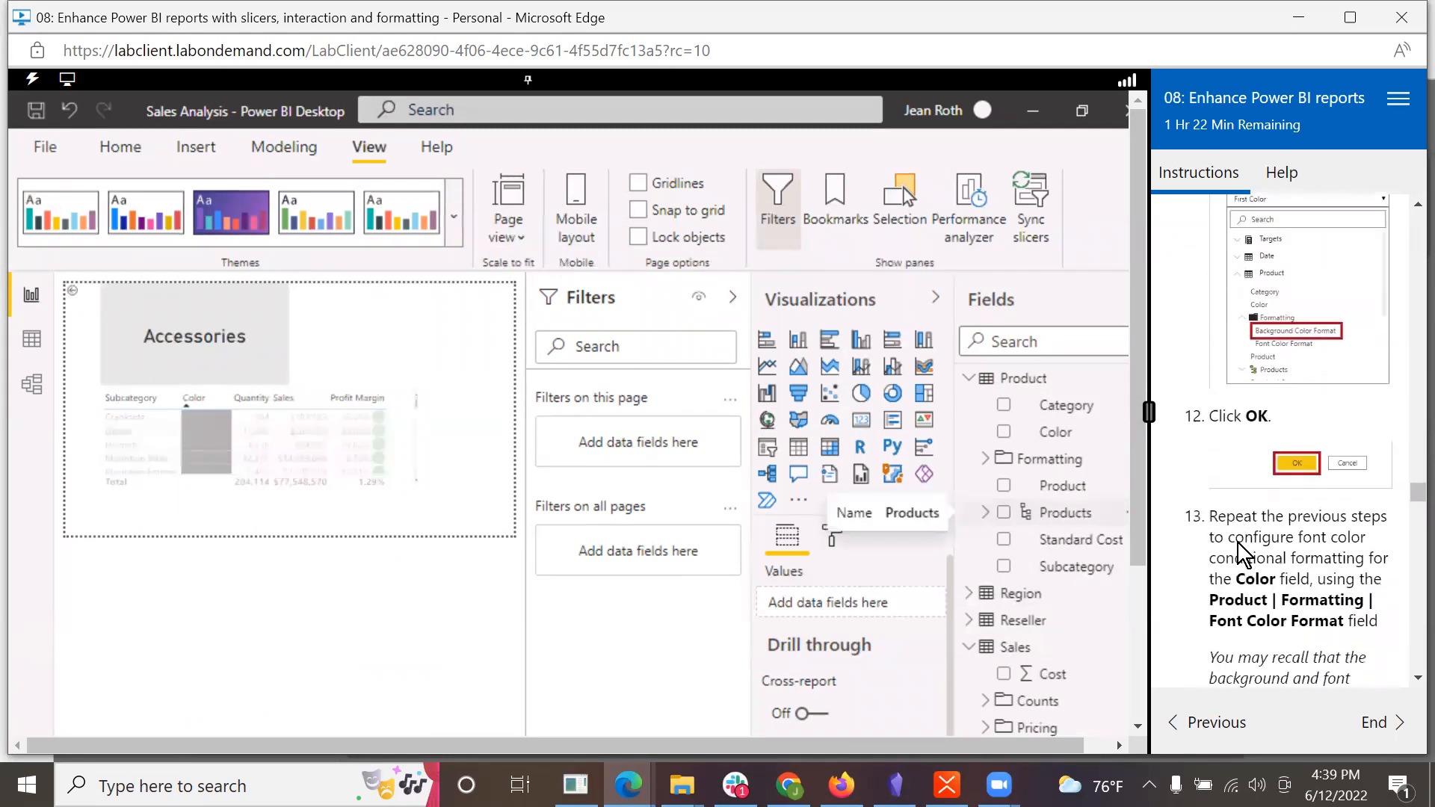
pyautogui.scroll(-1, 1238, 543)
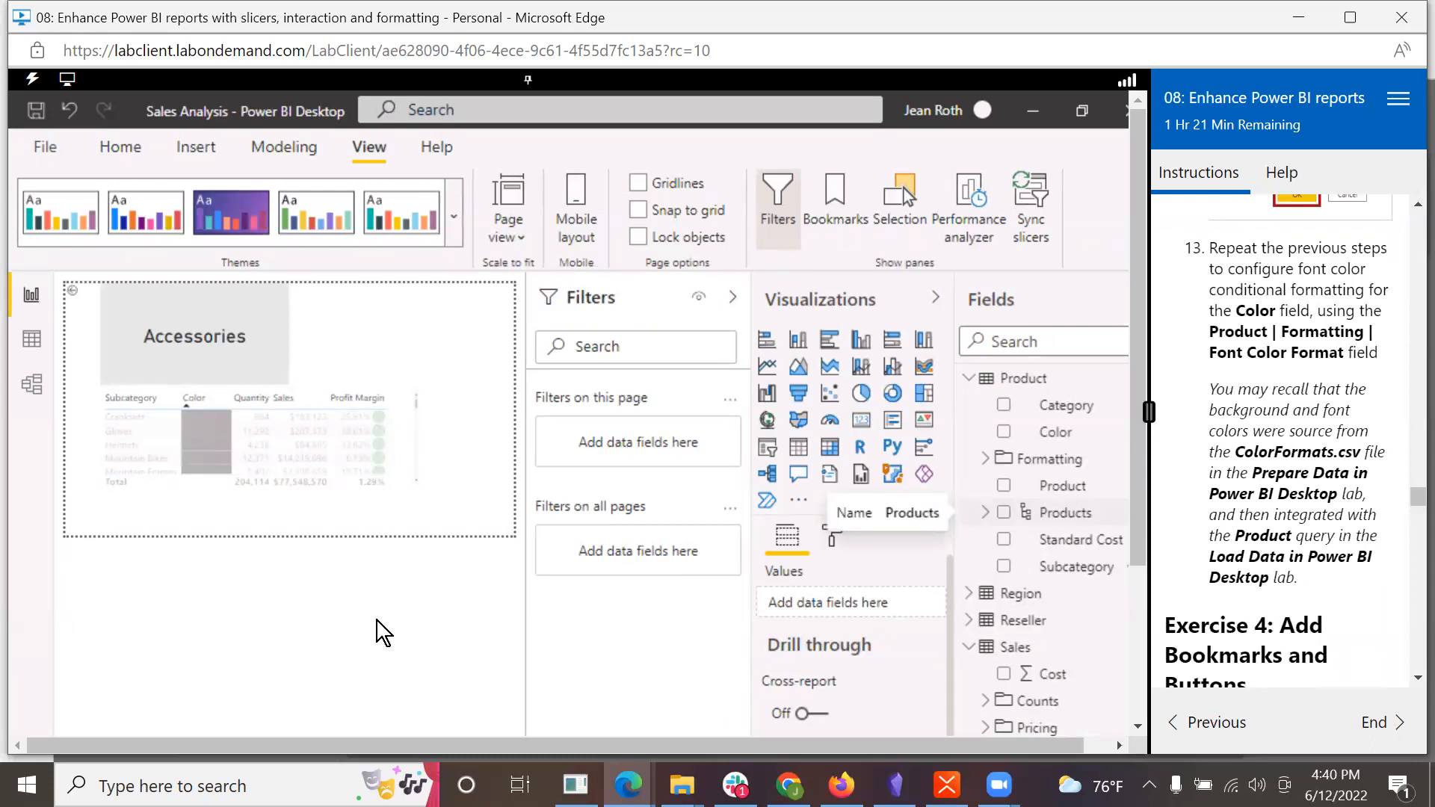
pyautogui.click(201, 419)
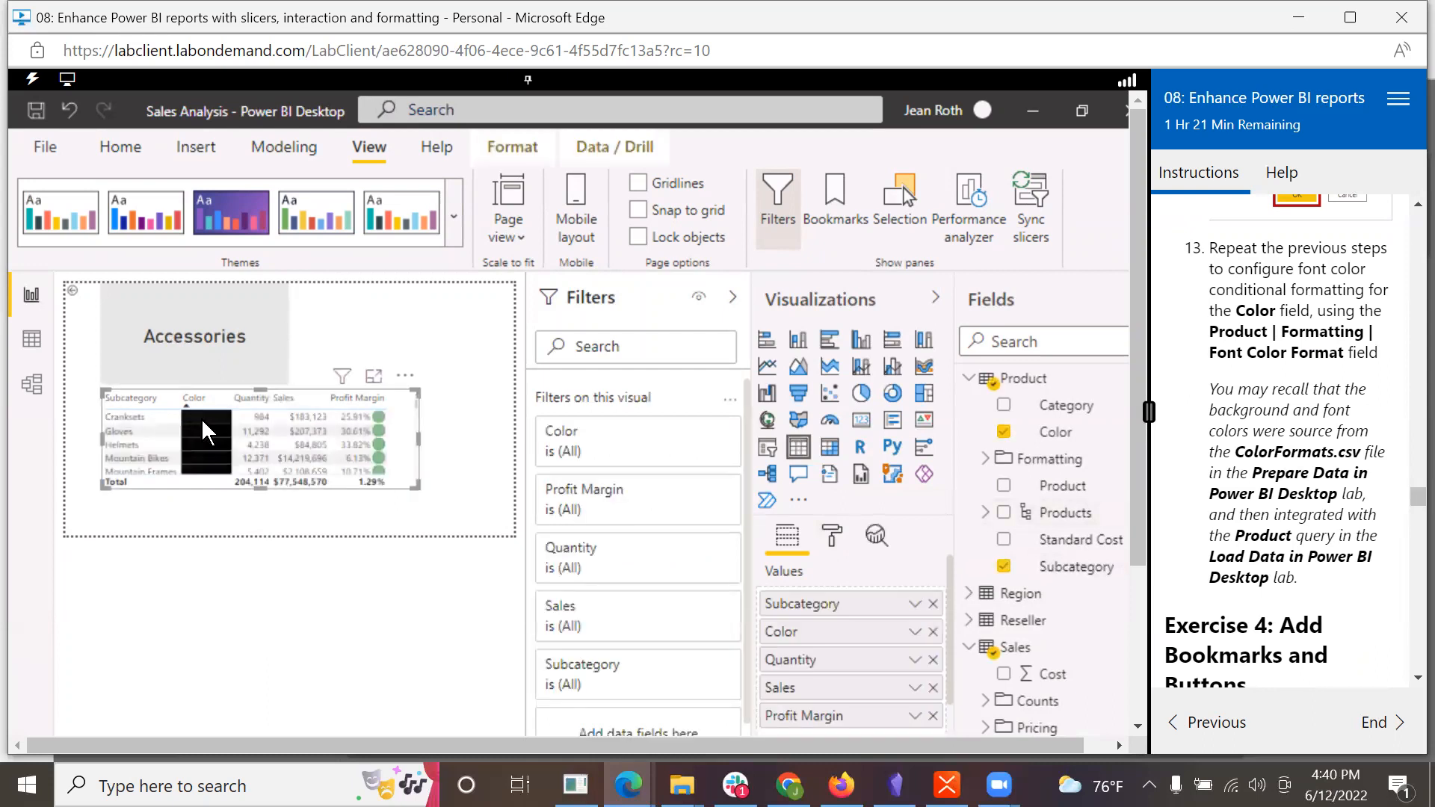
pyautogui.click(202, 420)
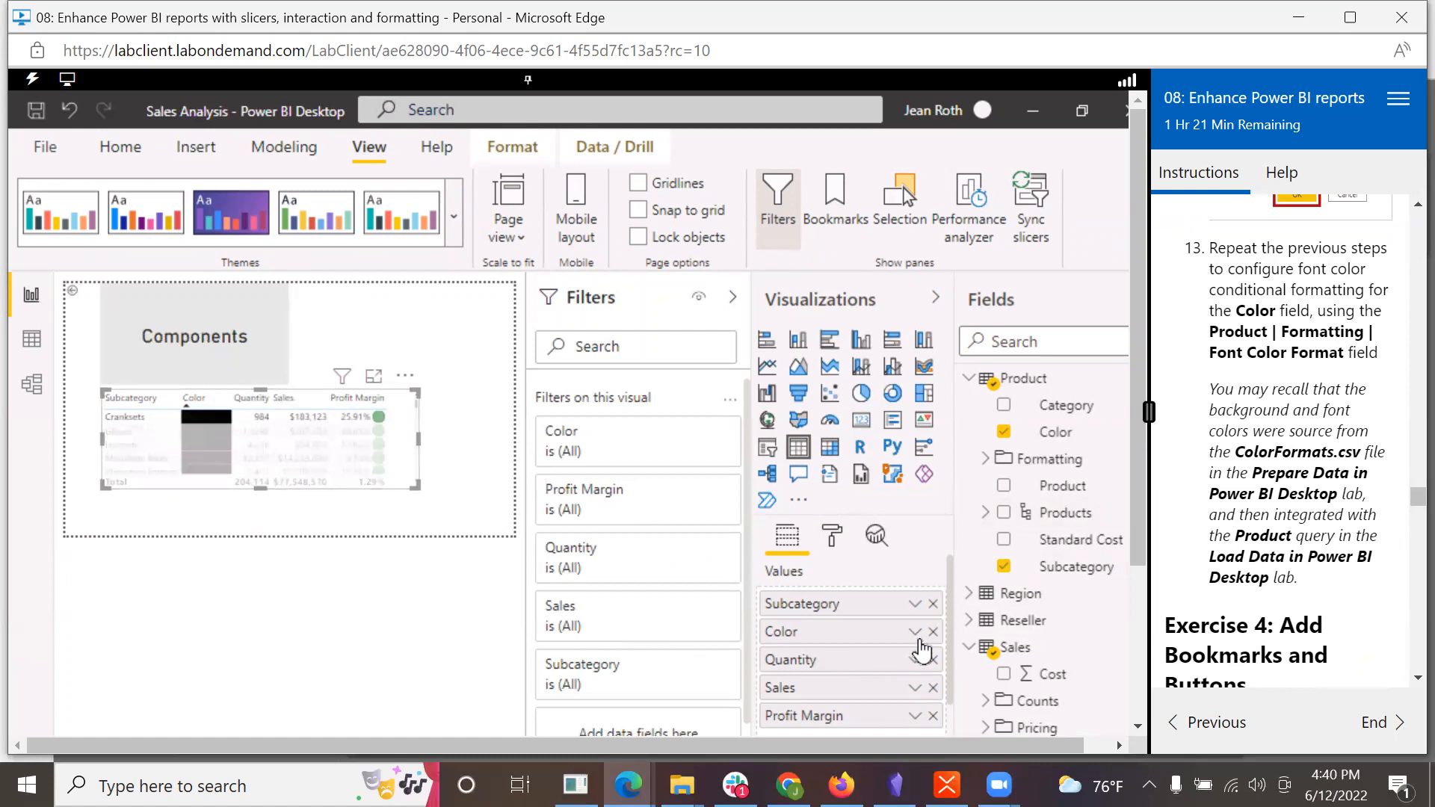
pyautogui.click(915, 633)
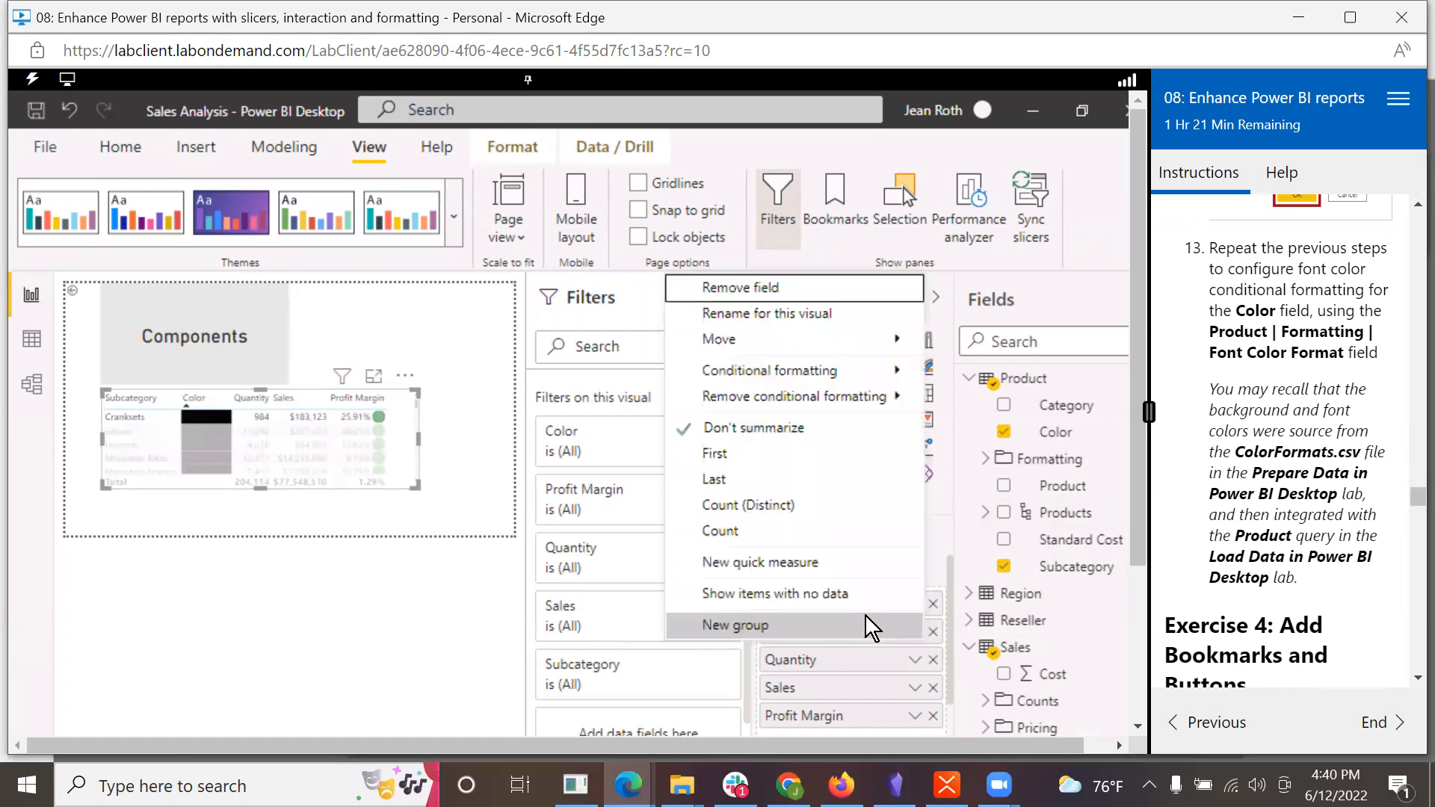
pyautogui.moveTo(828, 375)
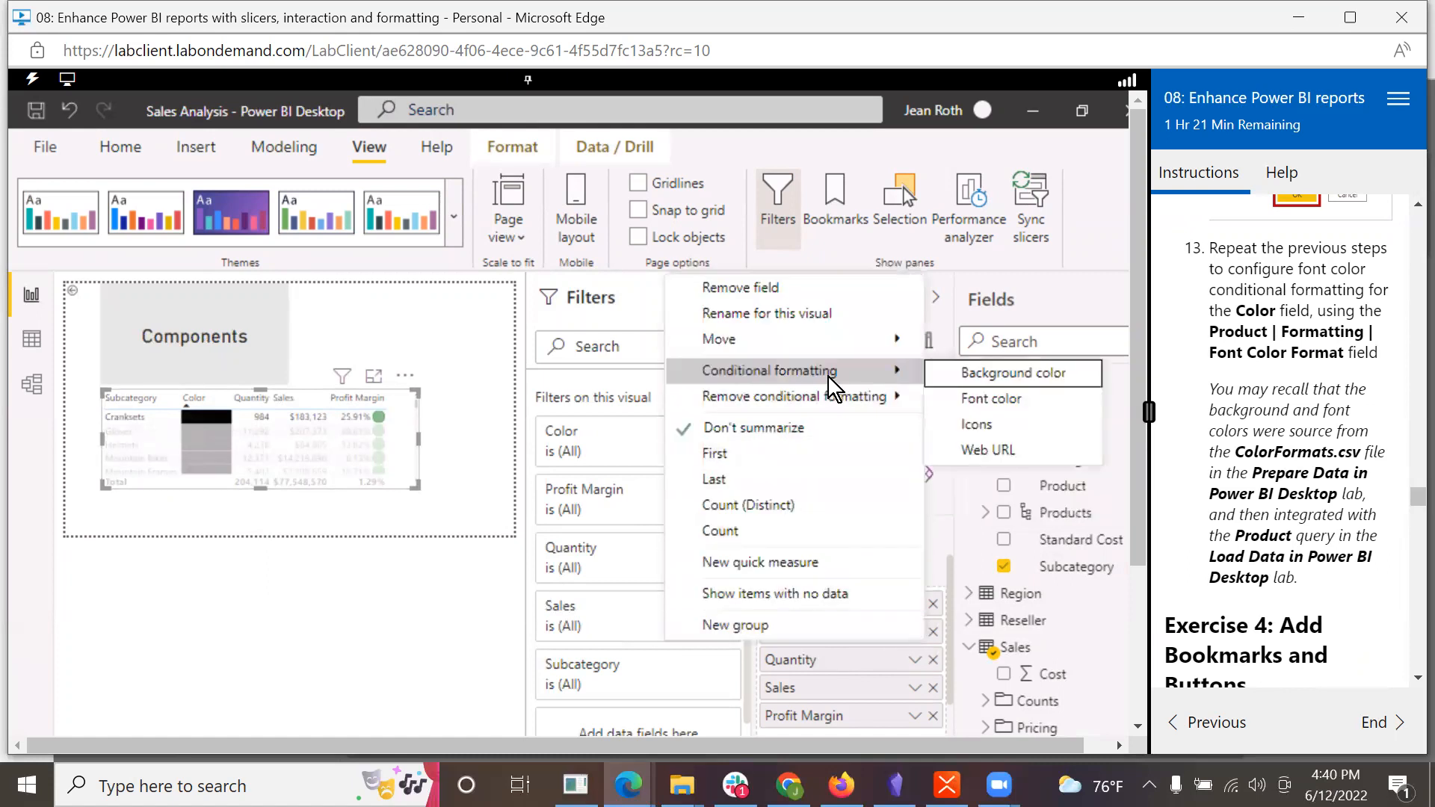
pyautogui.click(970, 397)
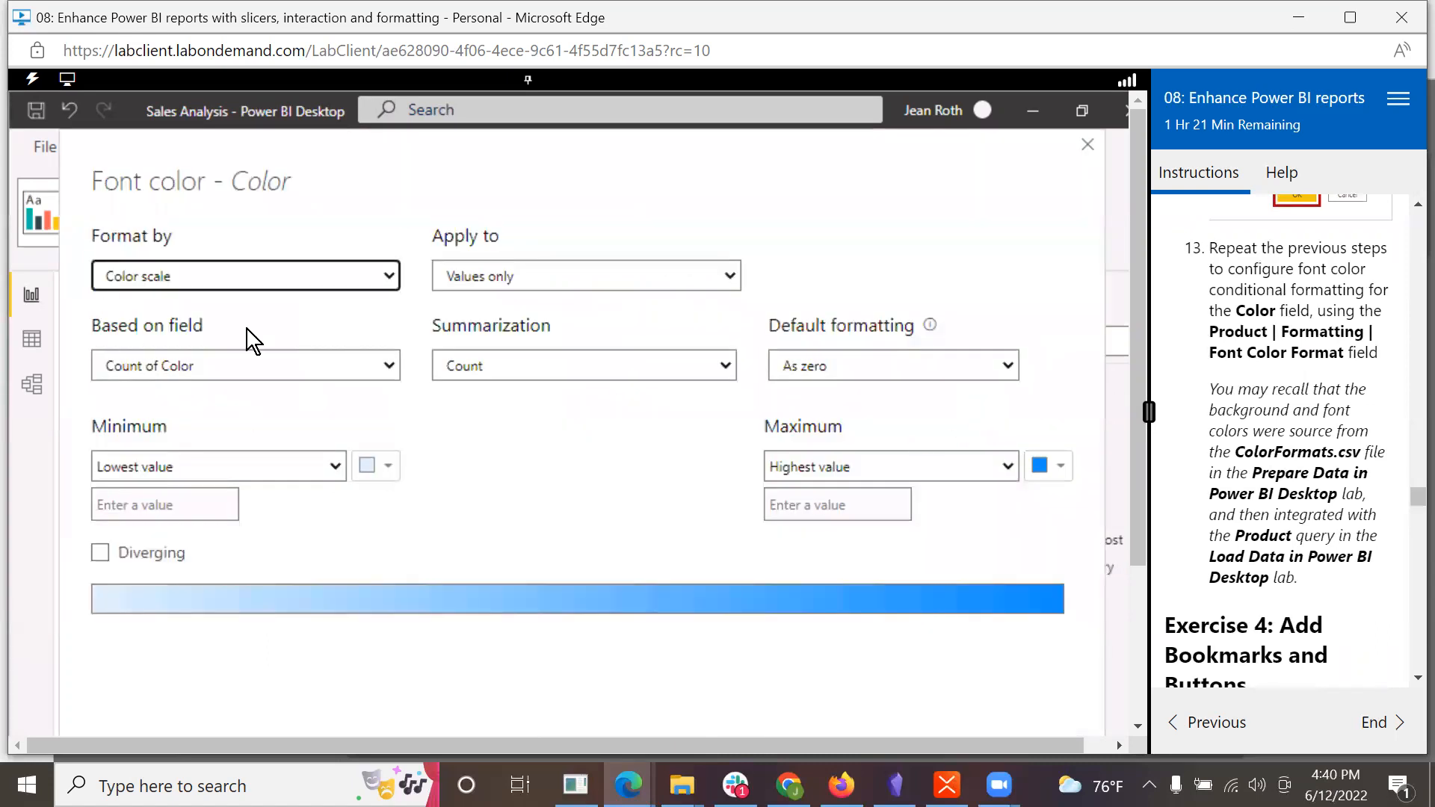
# Step: Format the Color field's font color by field value, based on the Product table's Font Color Format field, and apply it
pyautogui.scroll(2, 1203, 562)
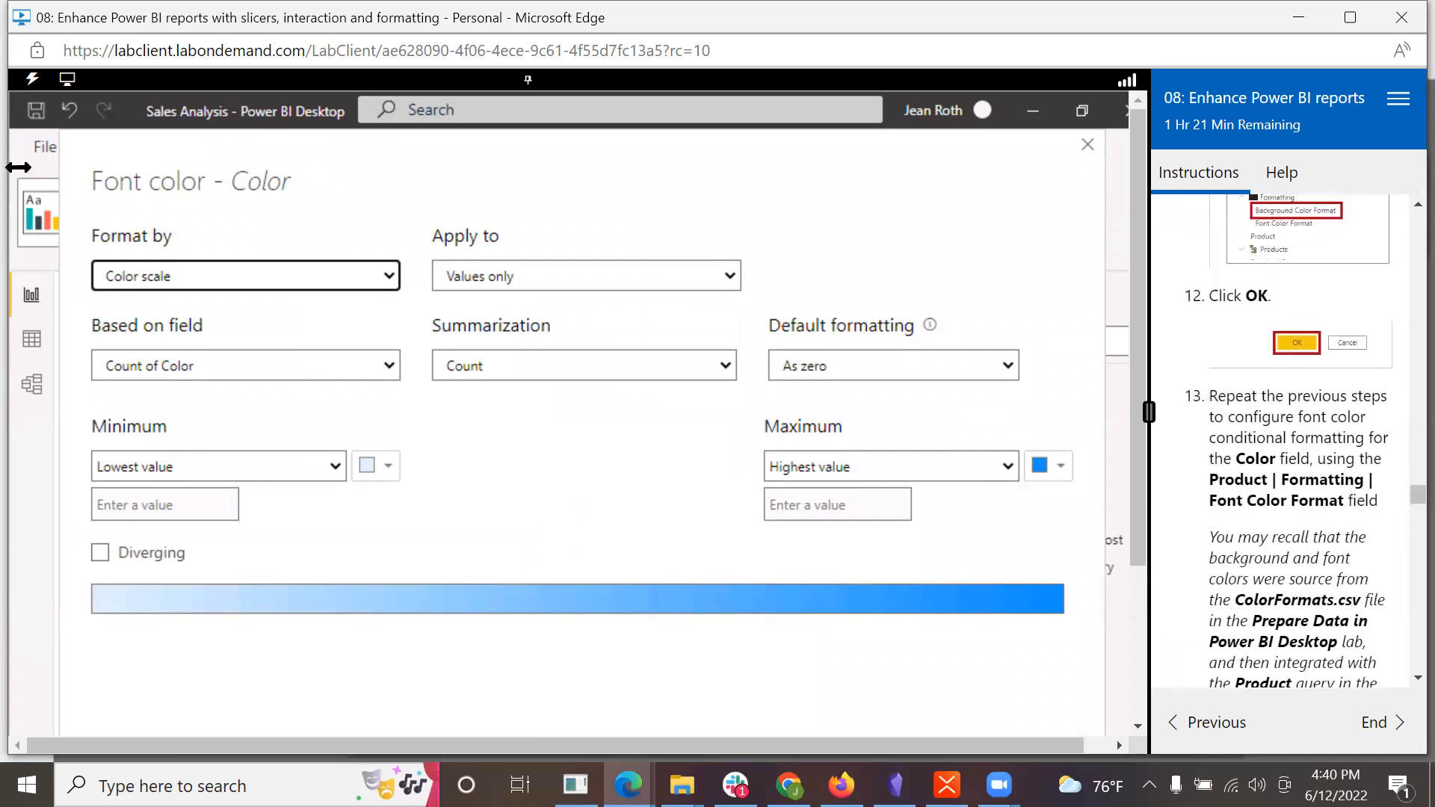
pyautogui.click(378, 278)
pyautogui.click(311, 337)
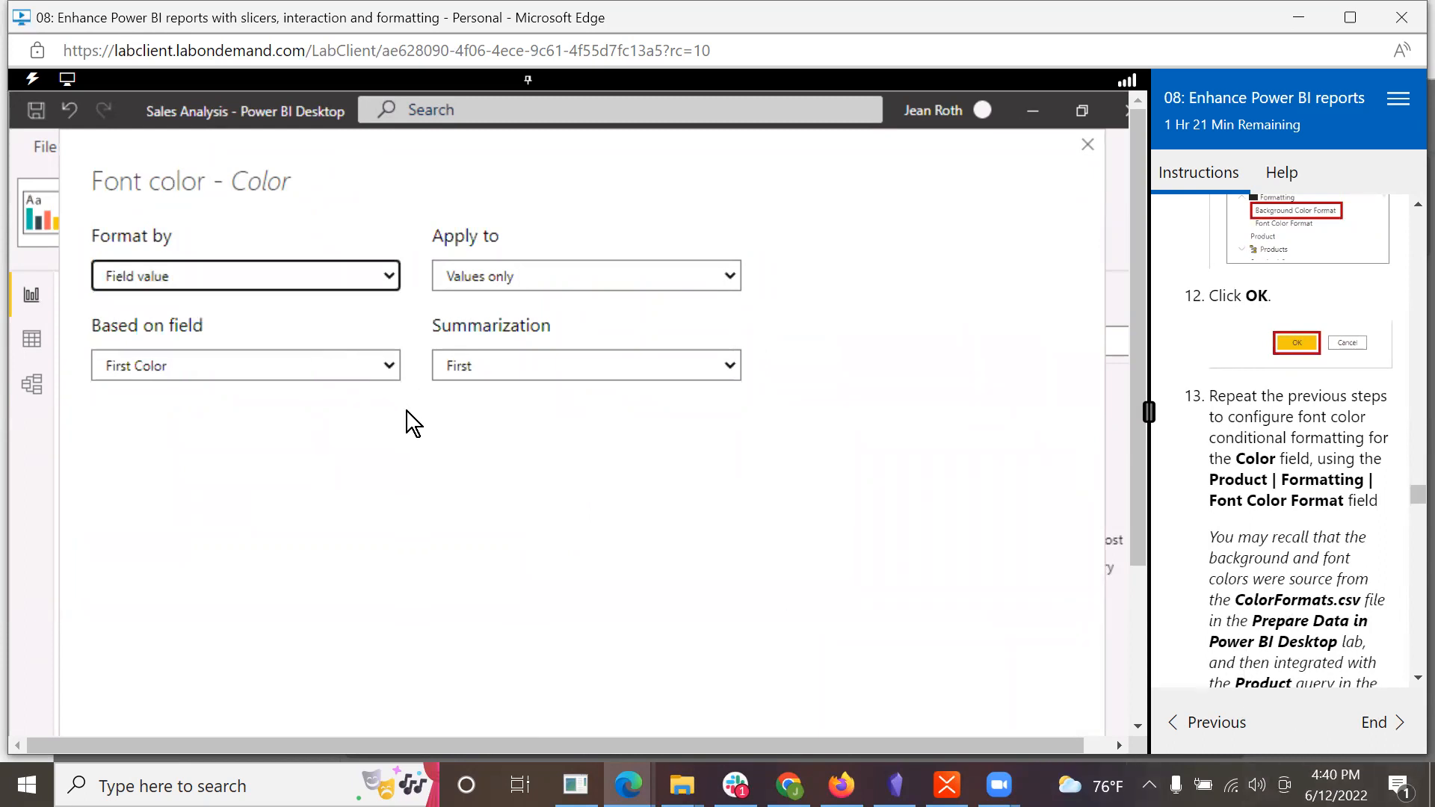
pyautogui.click(391, 363)
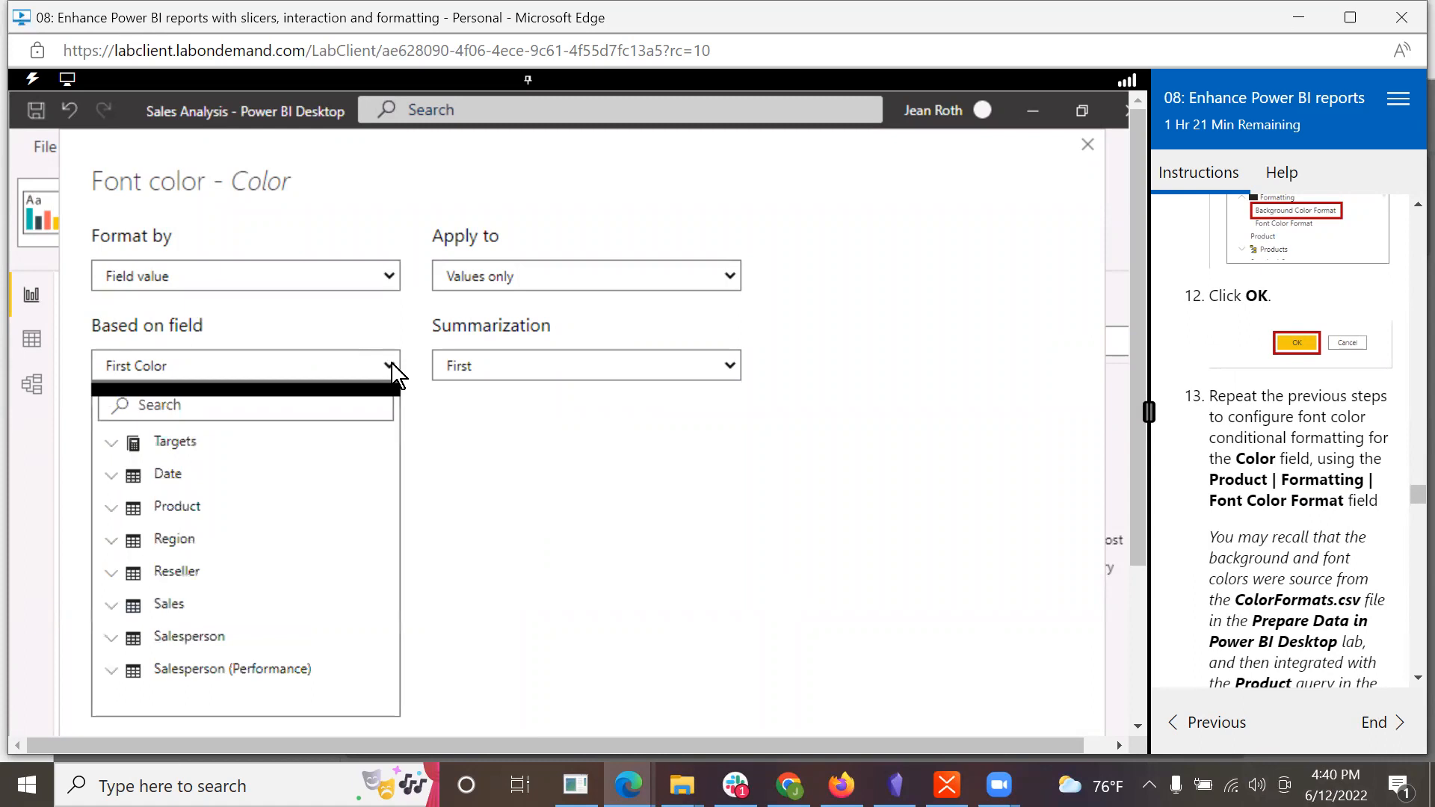
pyautogui.click(113, 510)
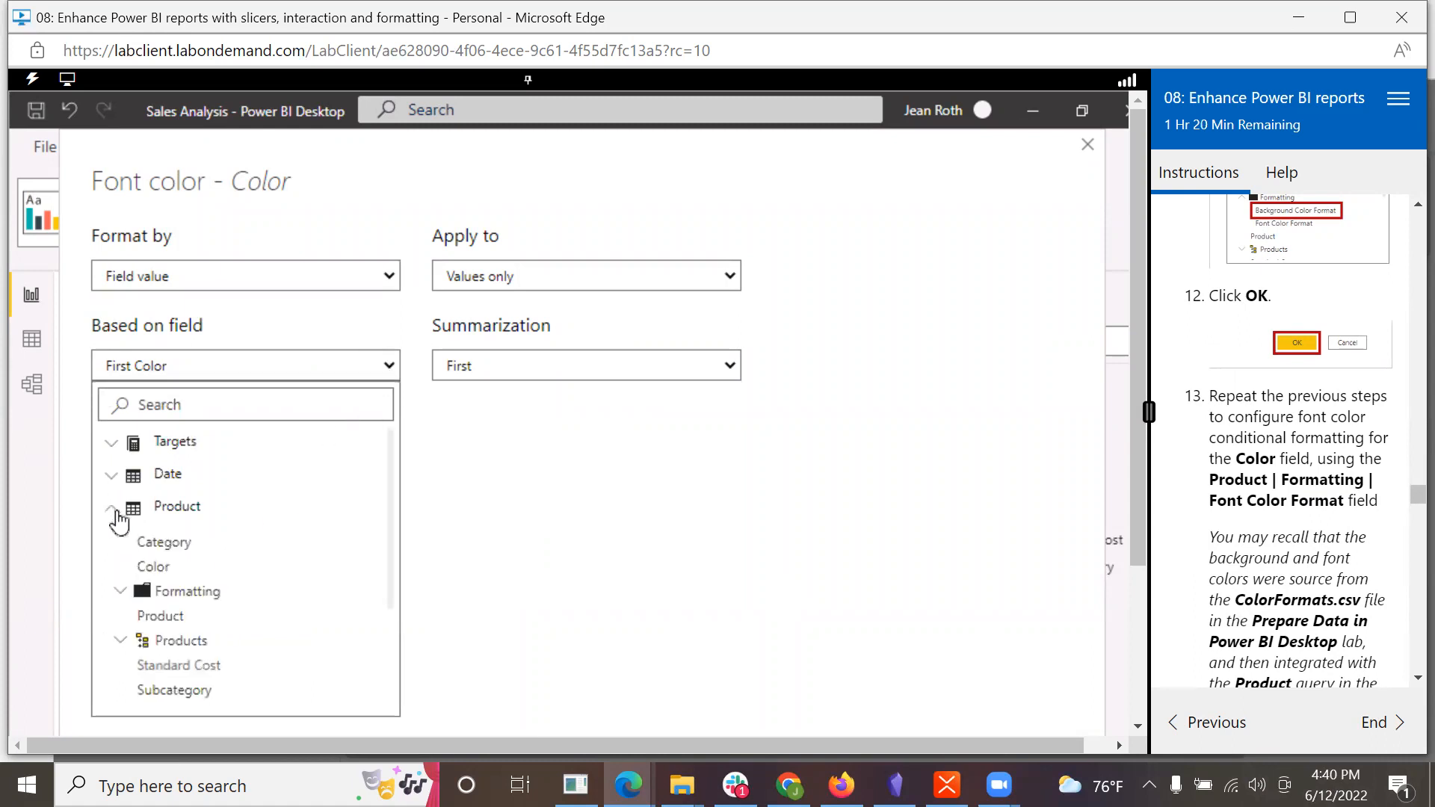
pyautogui.click(121, 594)
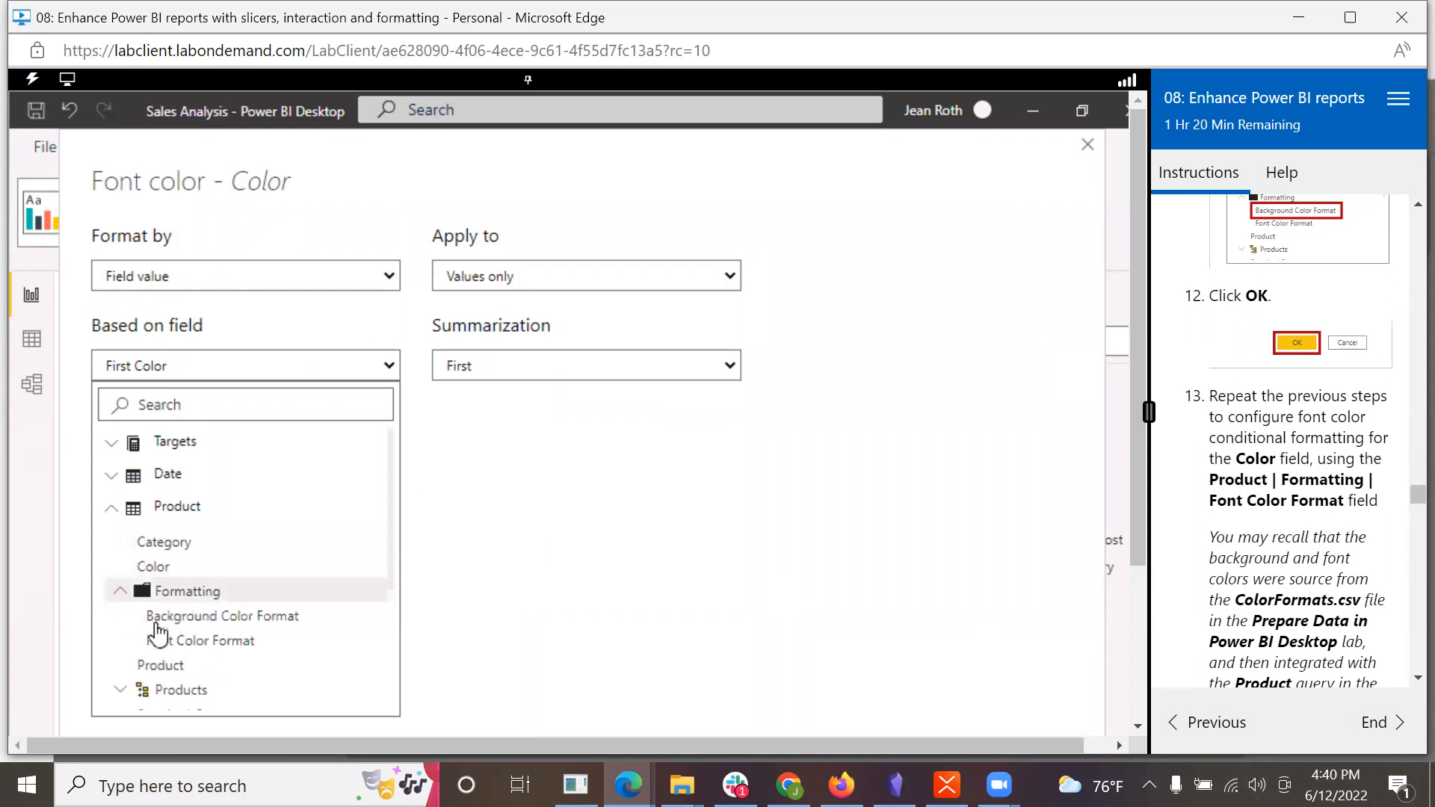
pyautogui.click(171, 649)
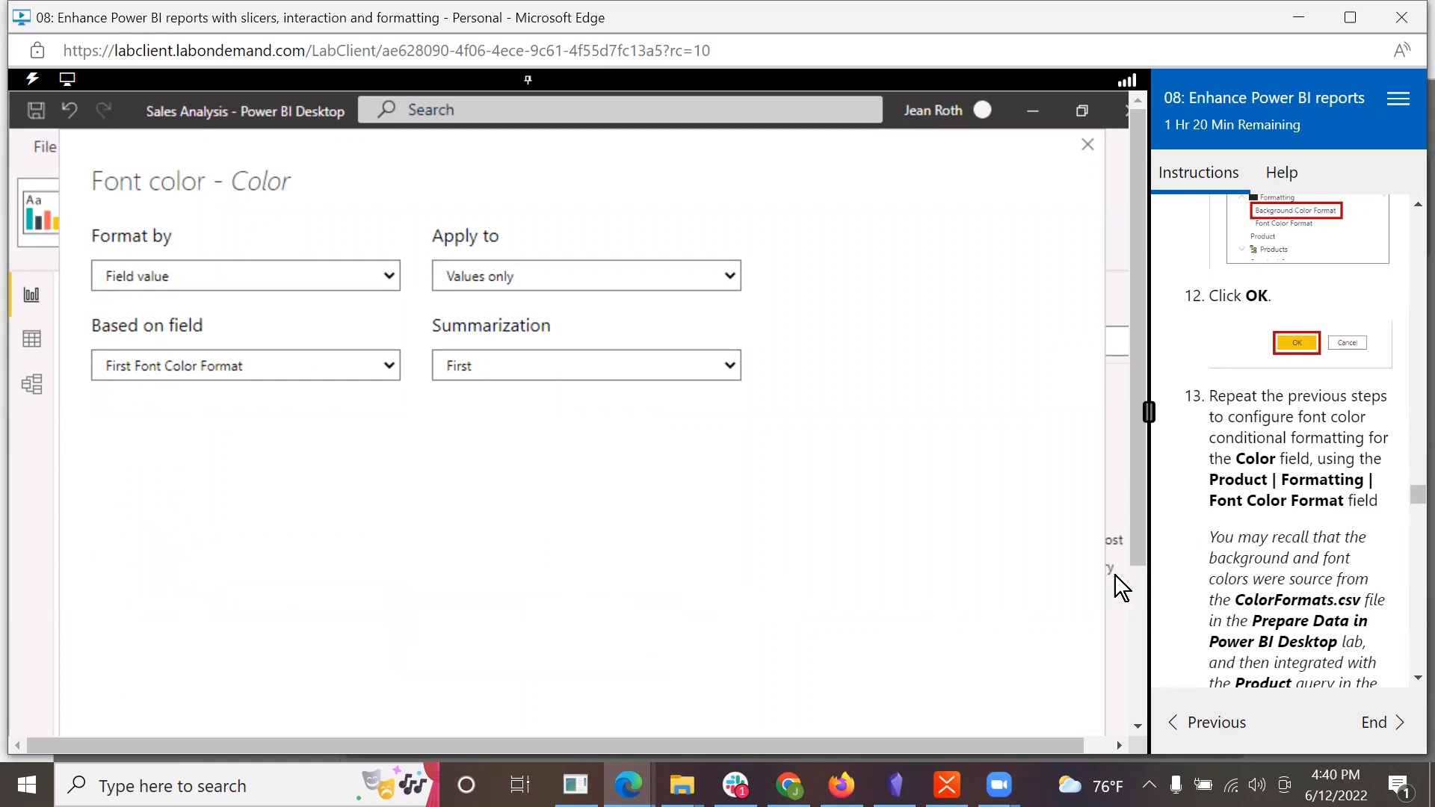
pyautogui.scroll(-3, 1124, 562)
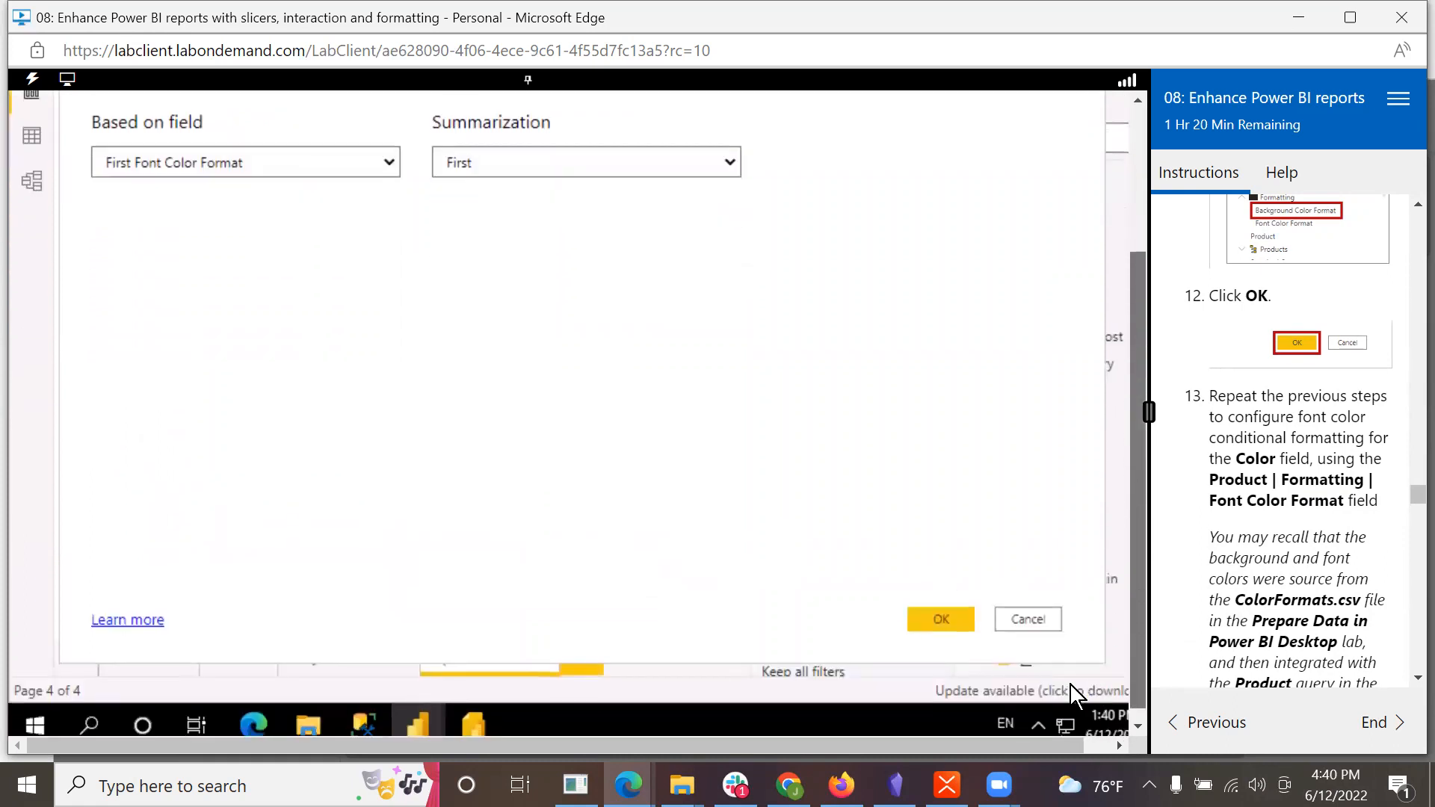
pyautogui.click(939, 618)
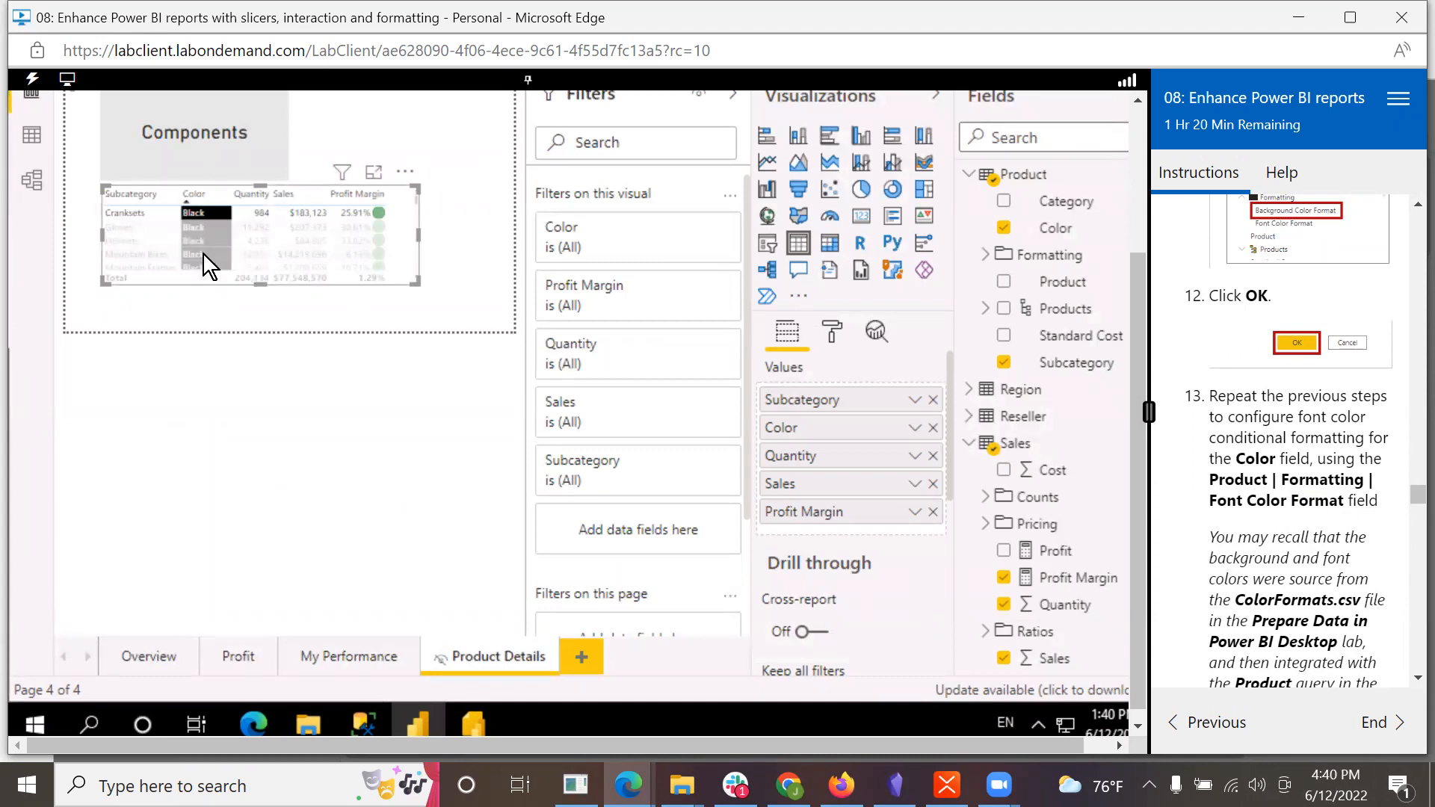
# Step: Select all regions in the Overview page's Region slicer and return to the Product Details page
pyautogui.scroll(-3, 1372, 557)
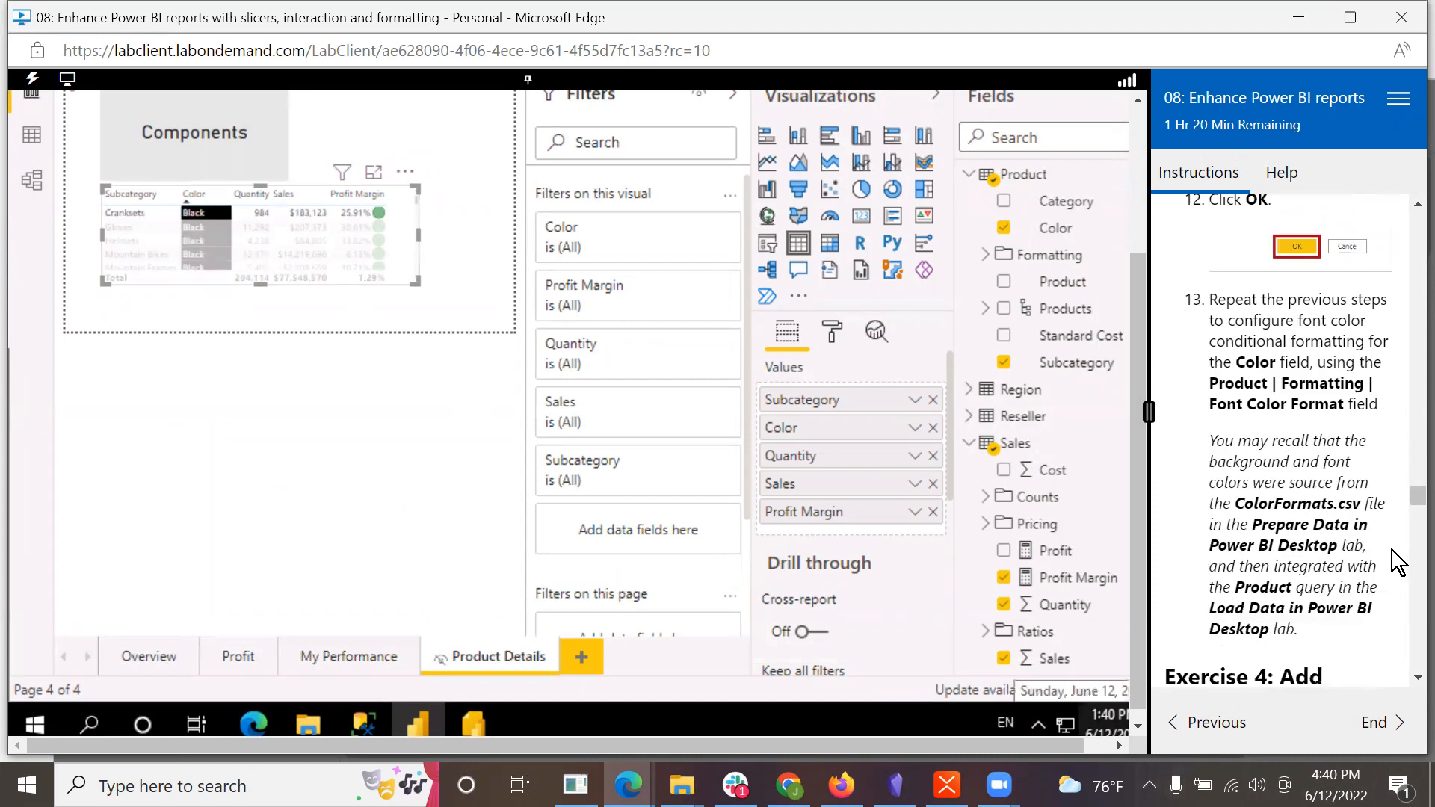
pyautogui.scroll(-4, 1373, 557)
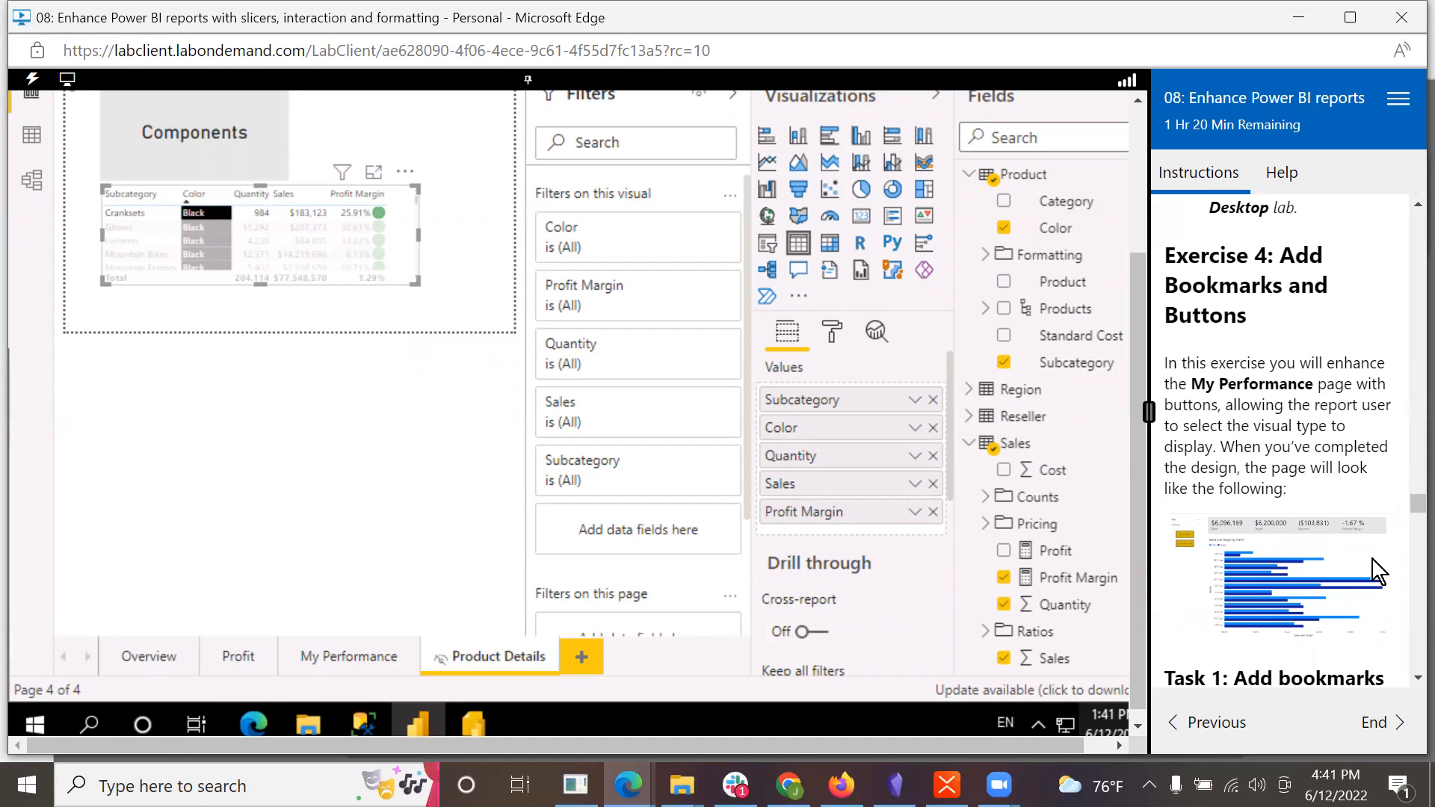
pyautogui.click(129, 667)
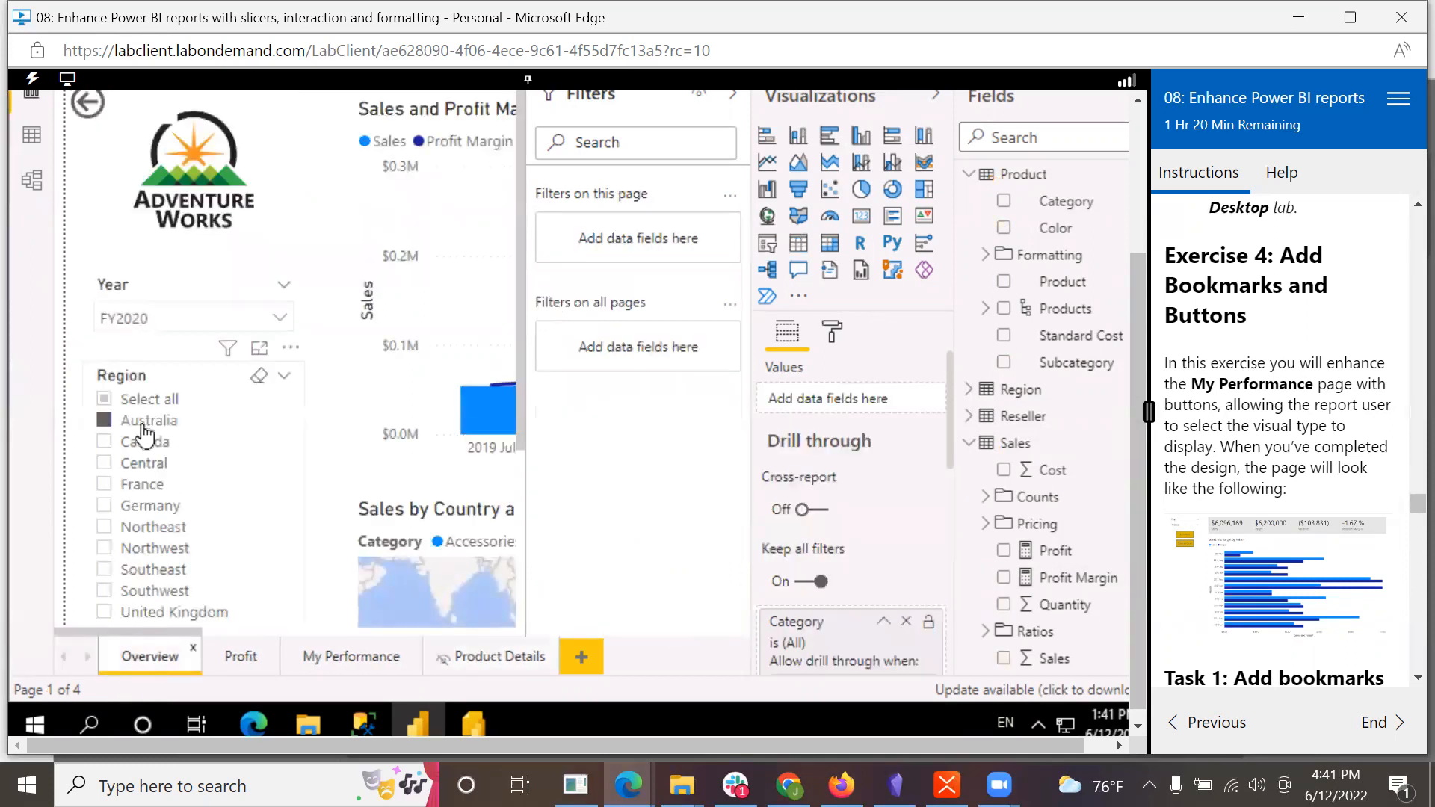
pyautogui.click(104, 399)
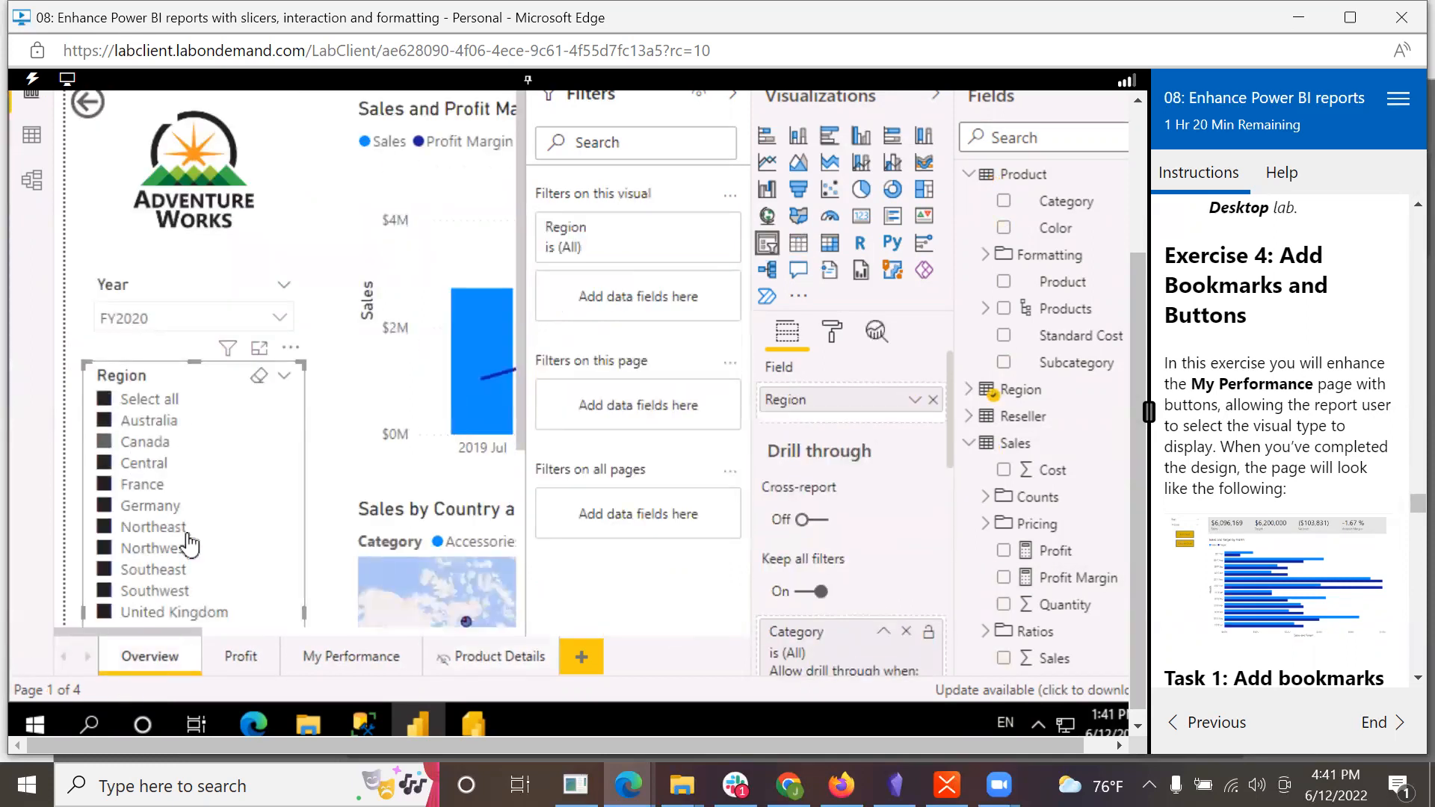
pyautogui.click(469, 665)
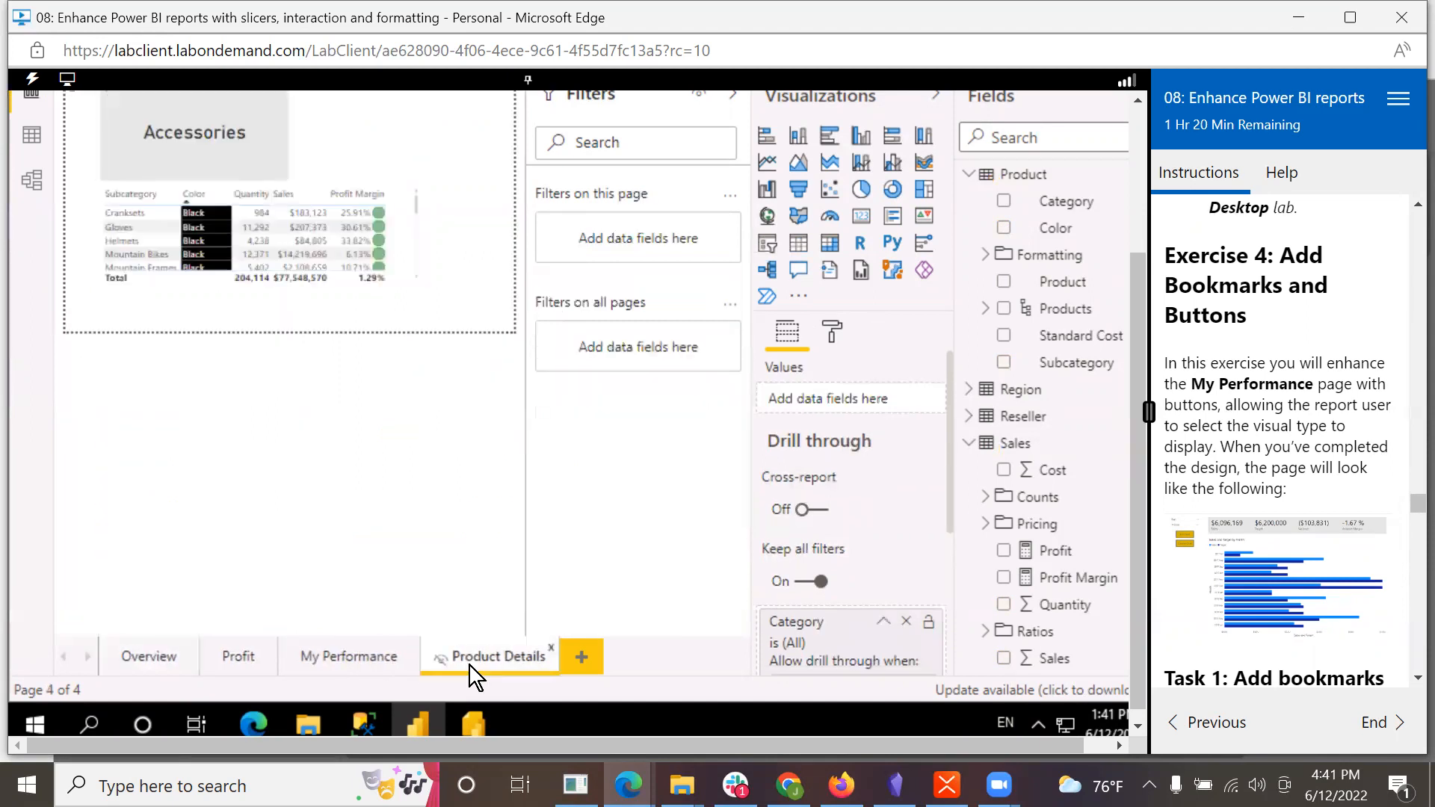
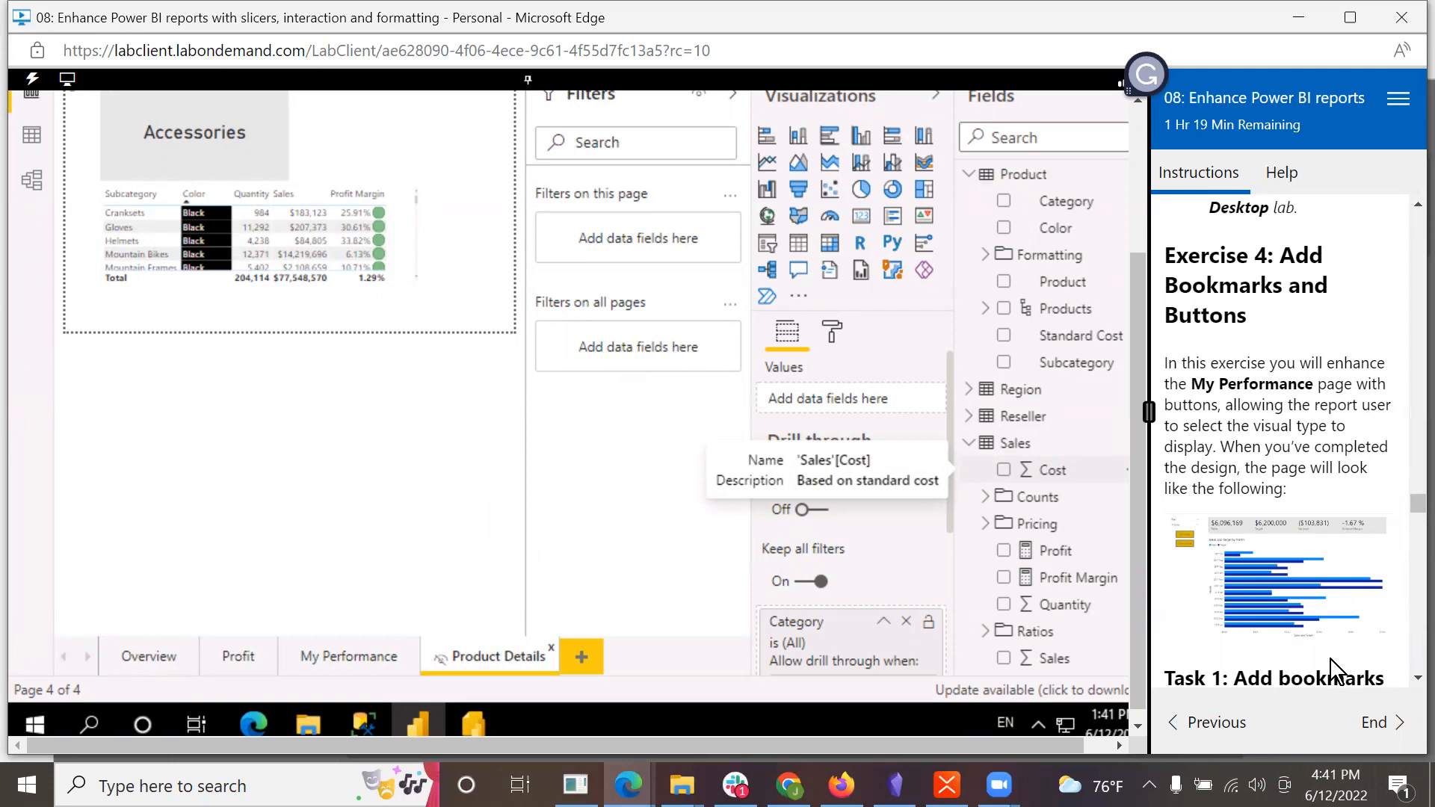
# Step: Go to the My Performance page and copy the link of the Exercise 4 reference image in the instructions
pyautogui.click(341, 660)
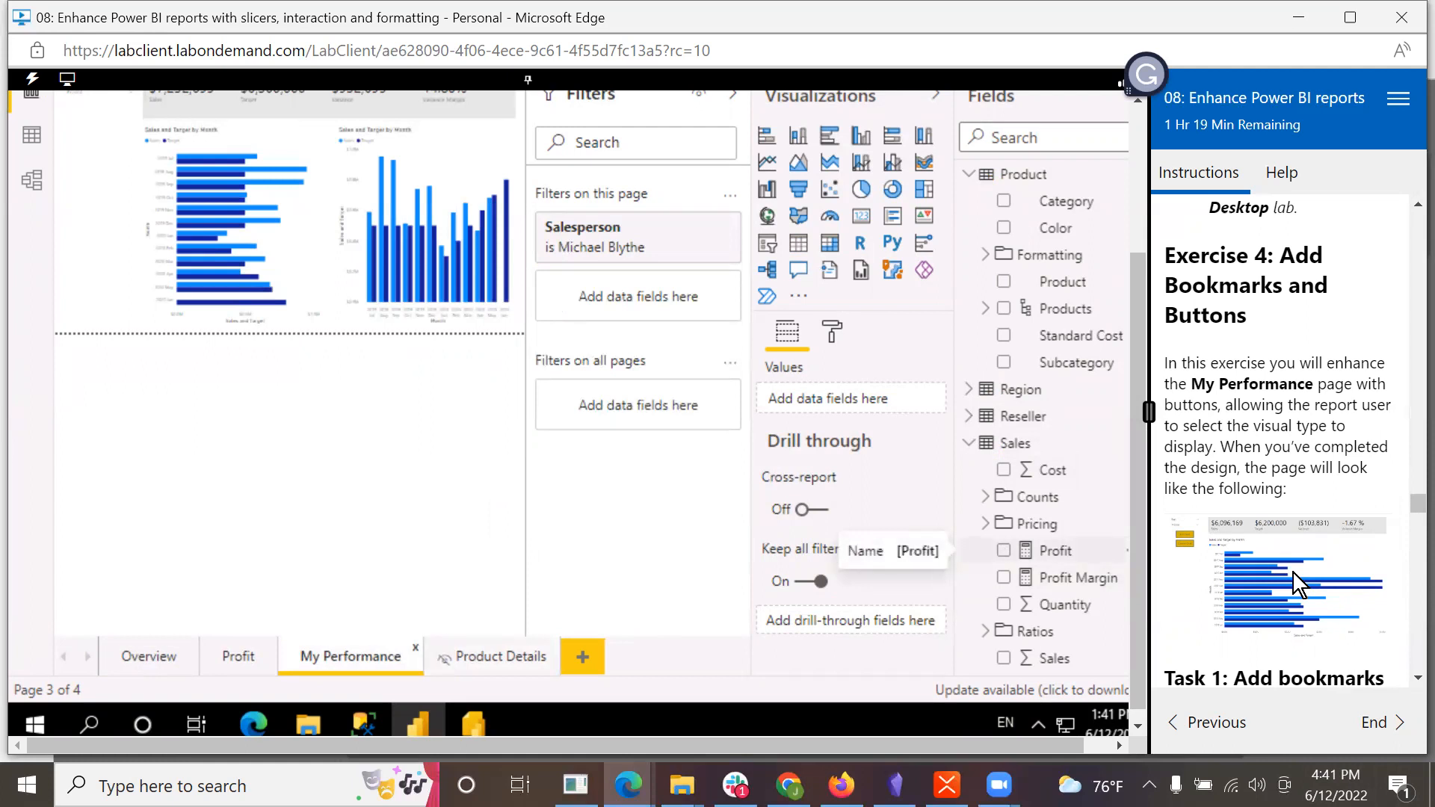
pyautogui.scroll(-1, 1293, 571)
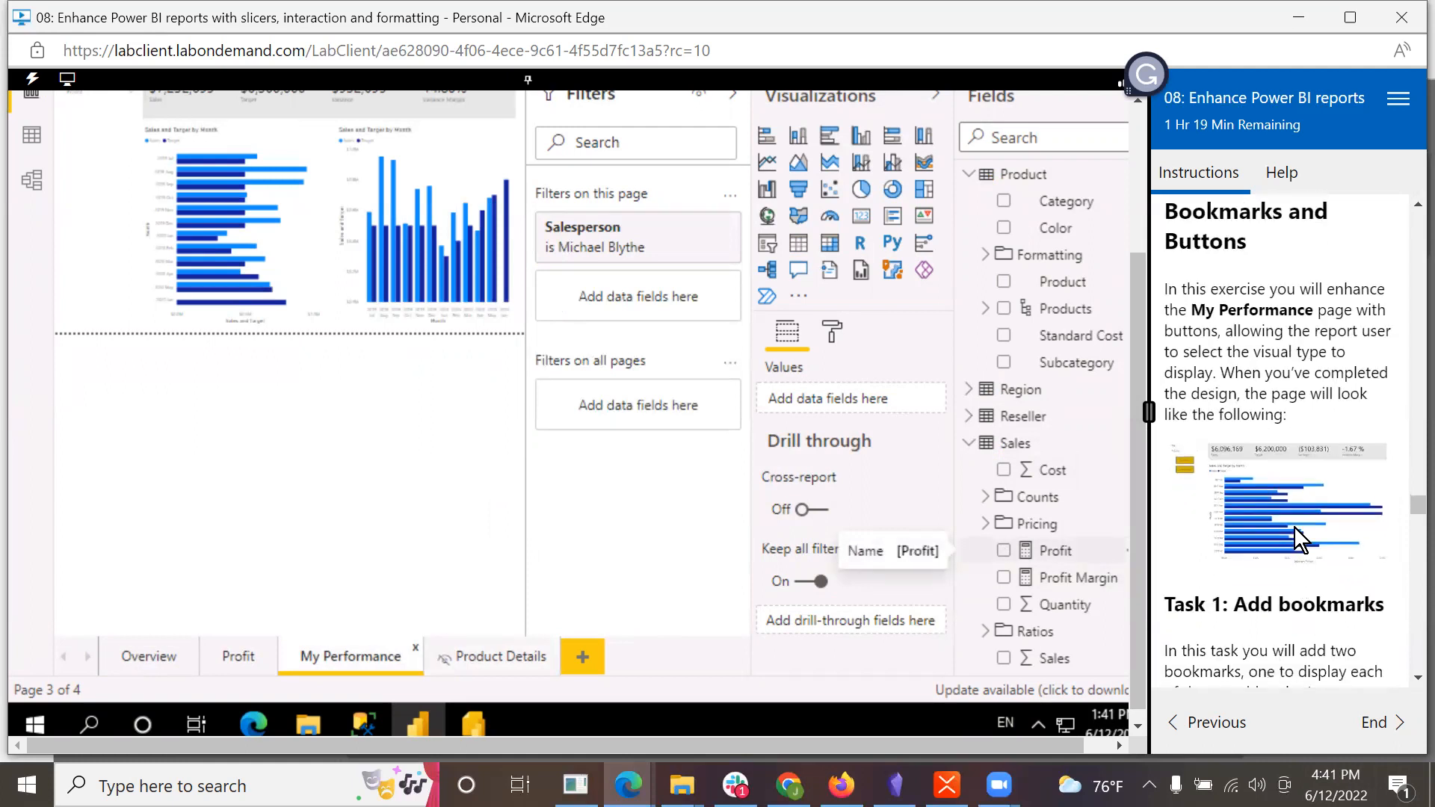
pyautogui.rightClick(1293, 526)
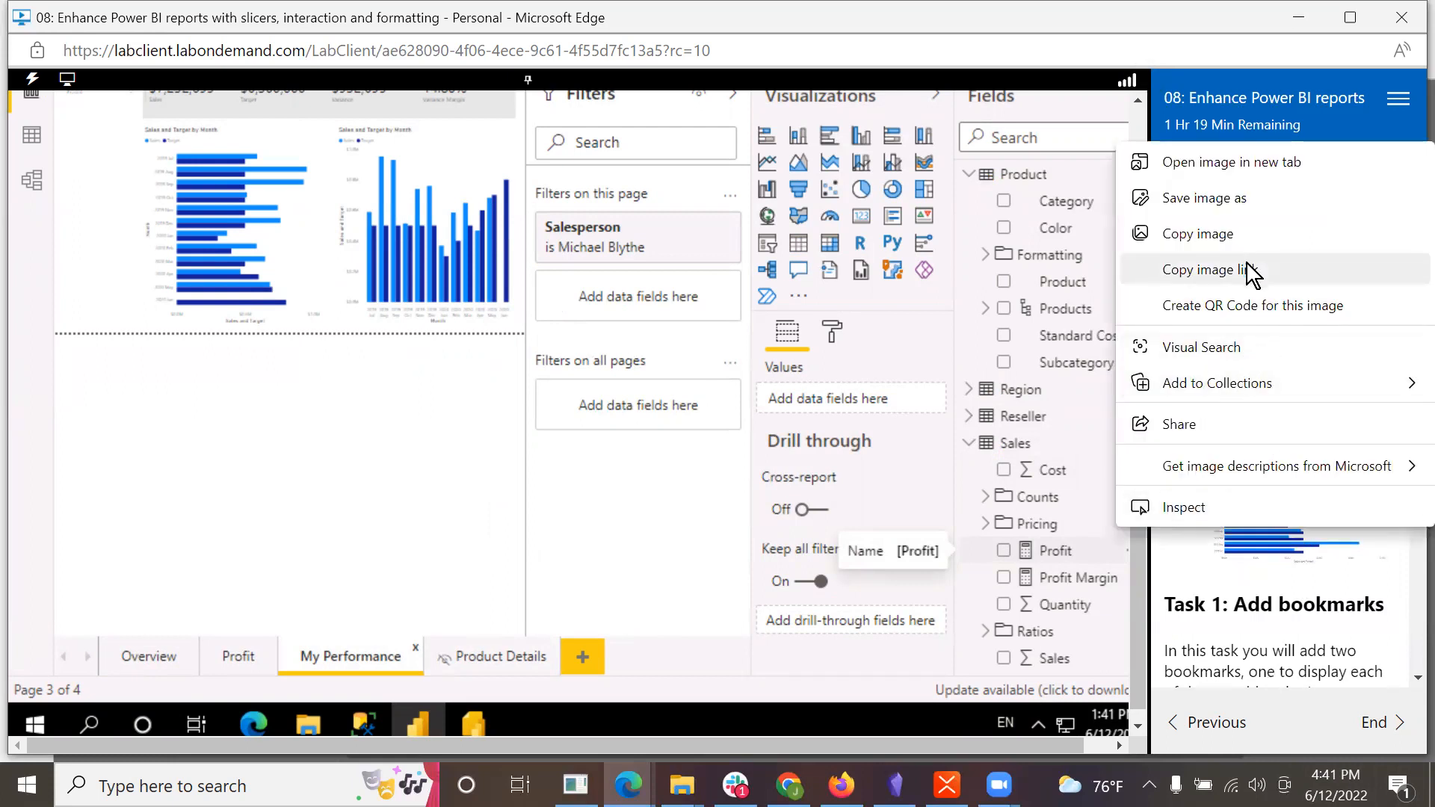
pyautogui.click(1031, 549)
# Step: Switch to the other Edge window and open the reference image 08-design-report-in-power-bi-desktop-enhanced_image38.png to examine the finished page design
pyautogui.click(627, 785)
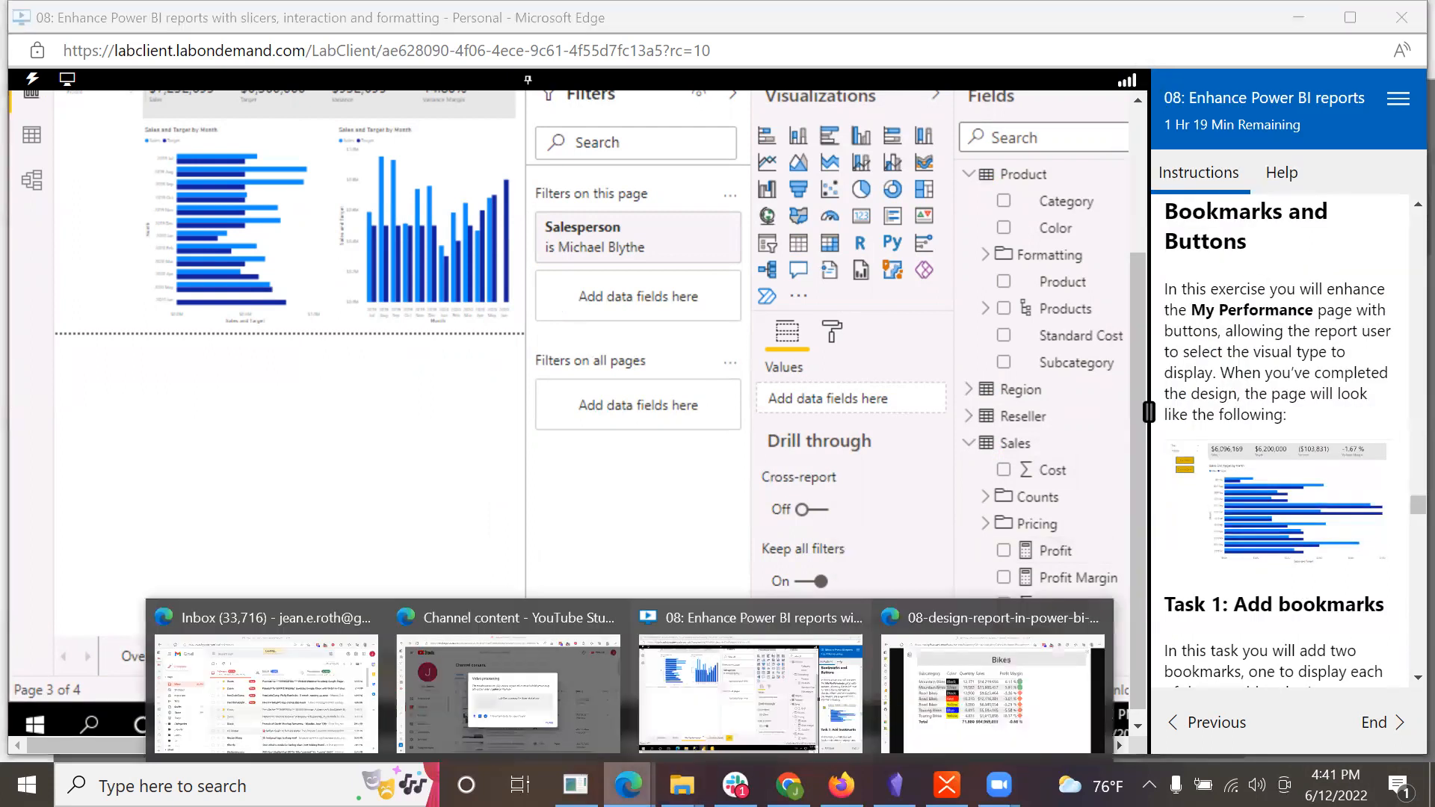
pyautogui.click(783, 702)
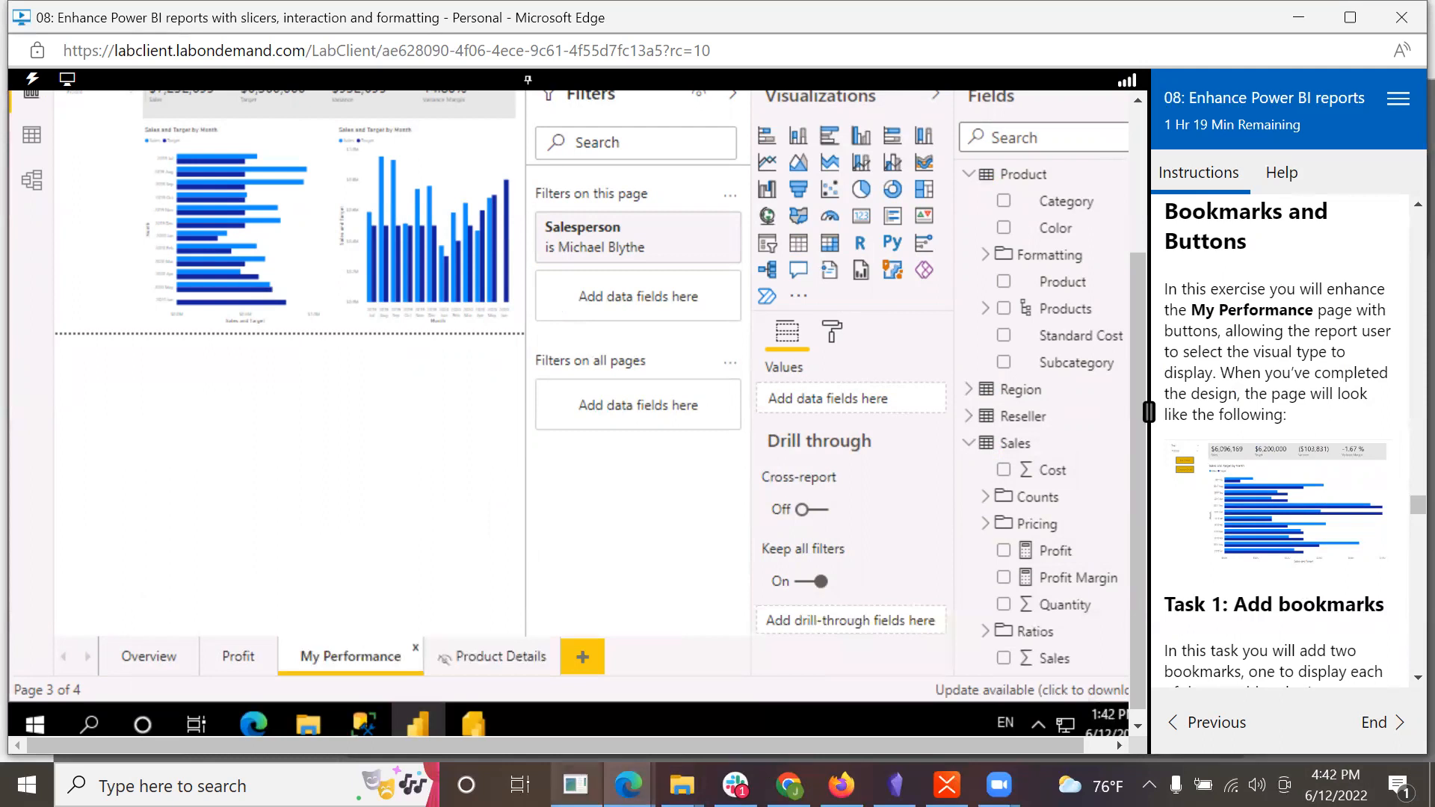
pyautogui.click(627, 785)
pyautogui.click(1002, 688)
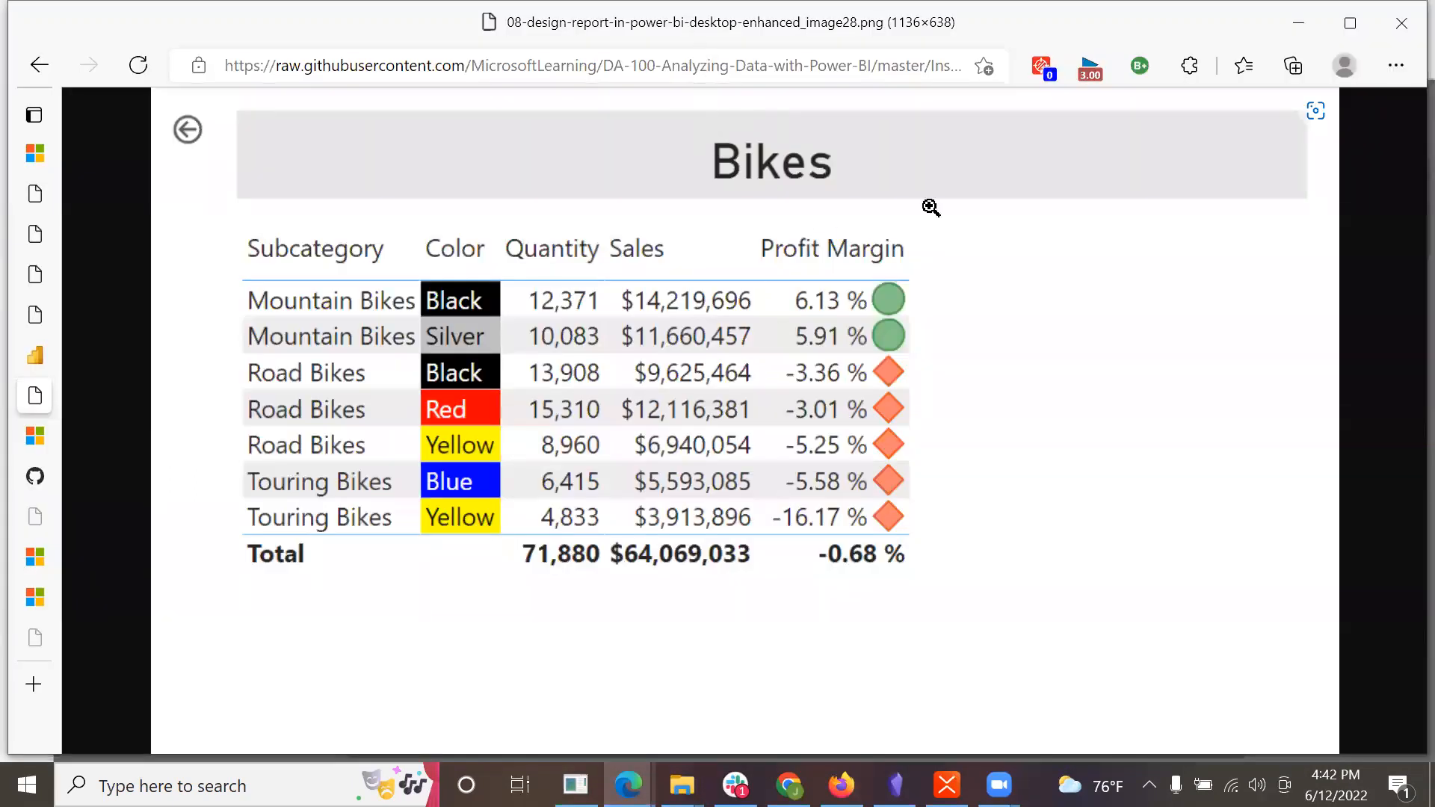
pyautogui.click(903, 73)
pyautogui.write('https://raw.githubusercontent.com/MicrosoftLearning/DA-100-Analyzing-Data-with-Power-BI/master/Instructions/Labs/Linked_image_Files/08-design-report-in-power-bi-desktop-enhanced_image38.png')
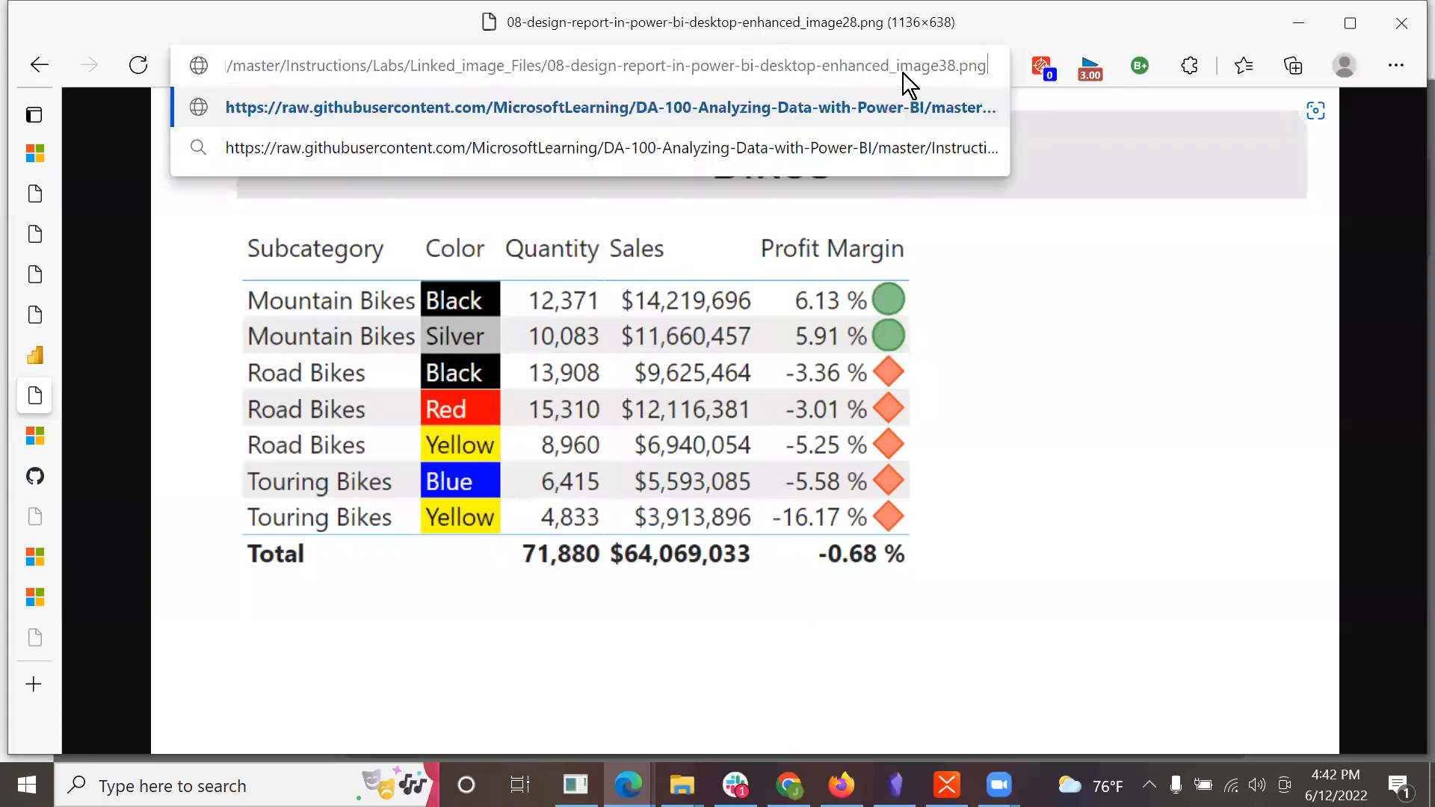
pyautogui.press('Return')
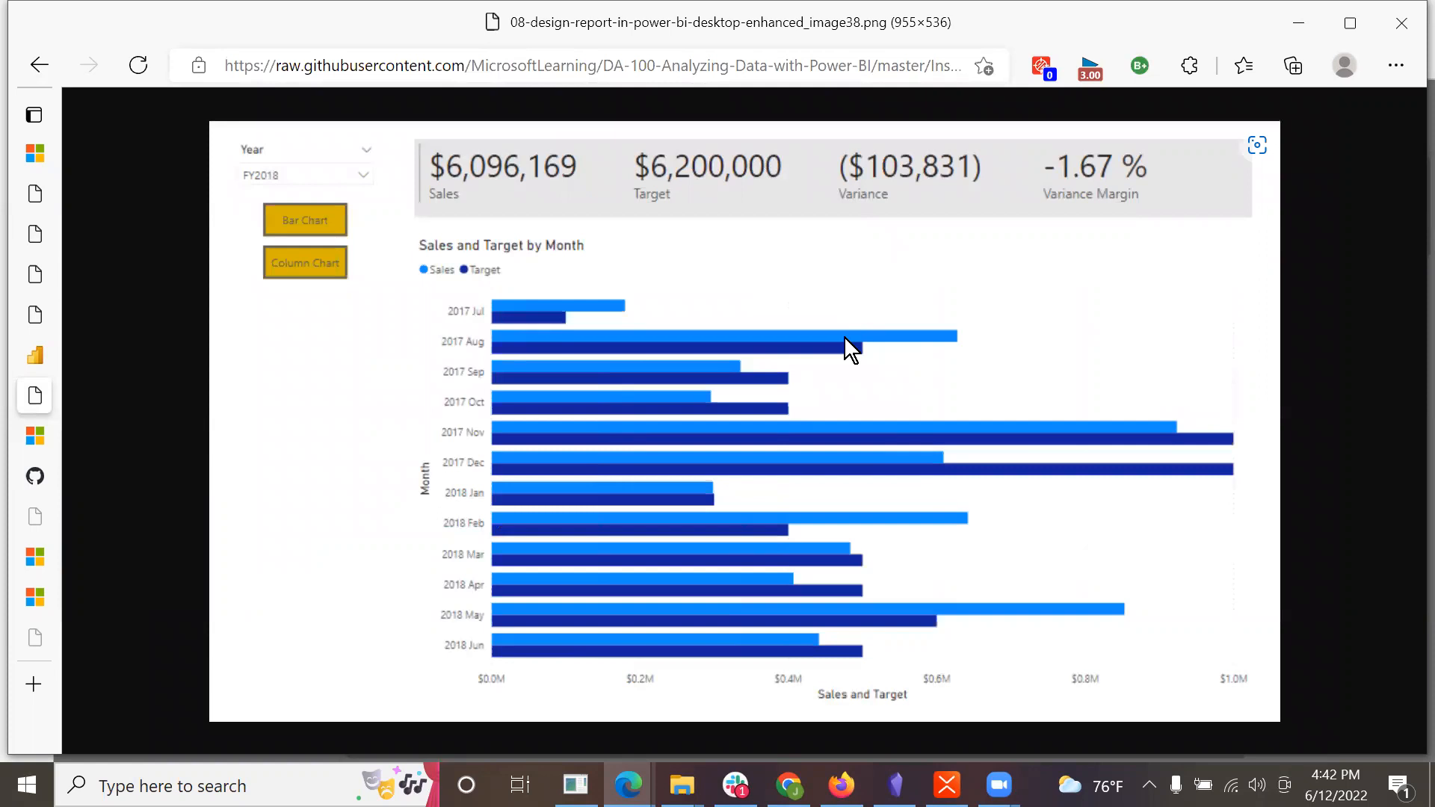
# Step: Return to the lab window and read the Task 1 instructions for adding bookmarks to the My Performance page
pyautogui.moveTo(628, 785)
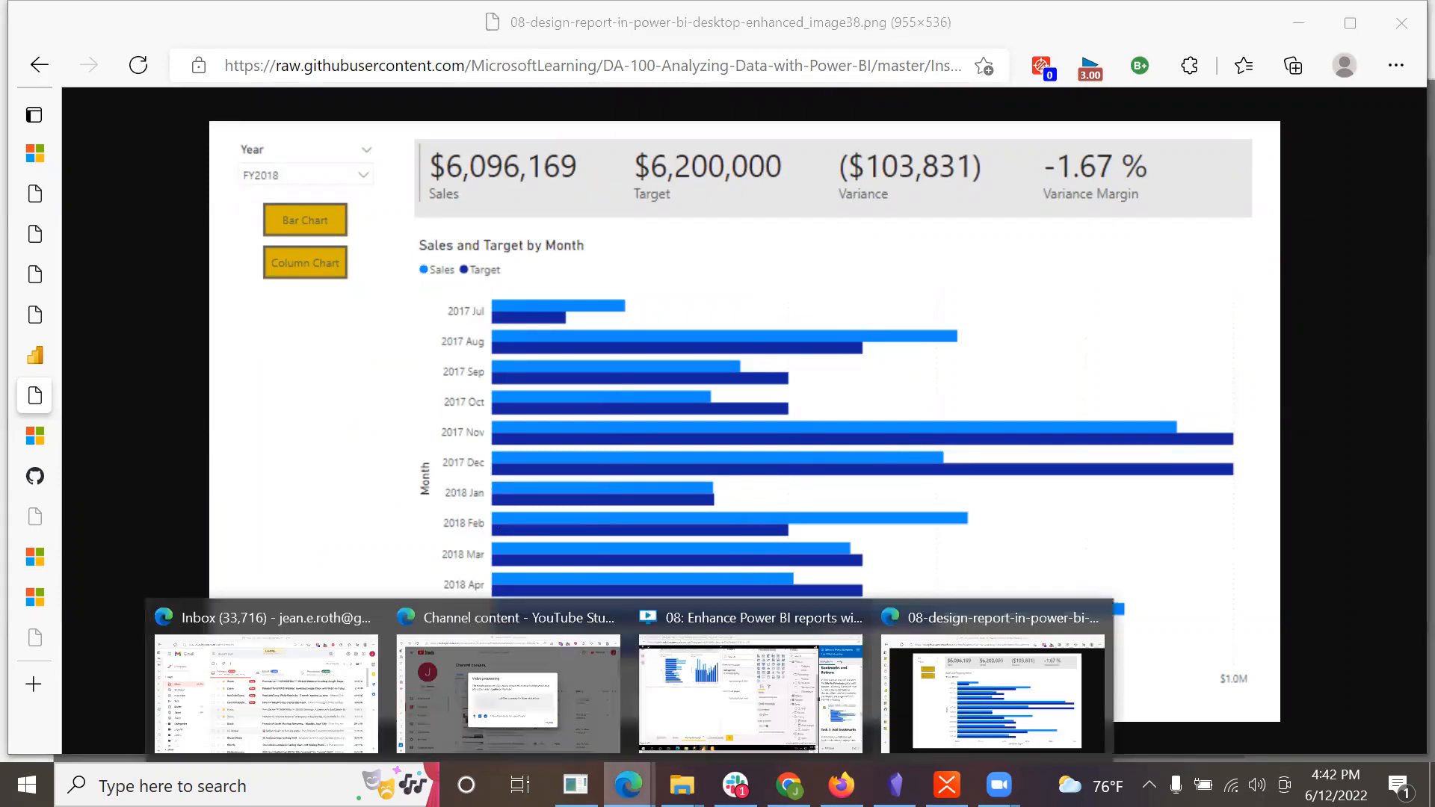
pyautogui.click(726, 719)
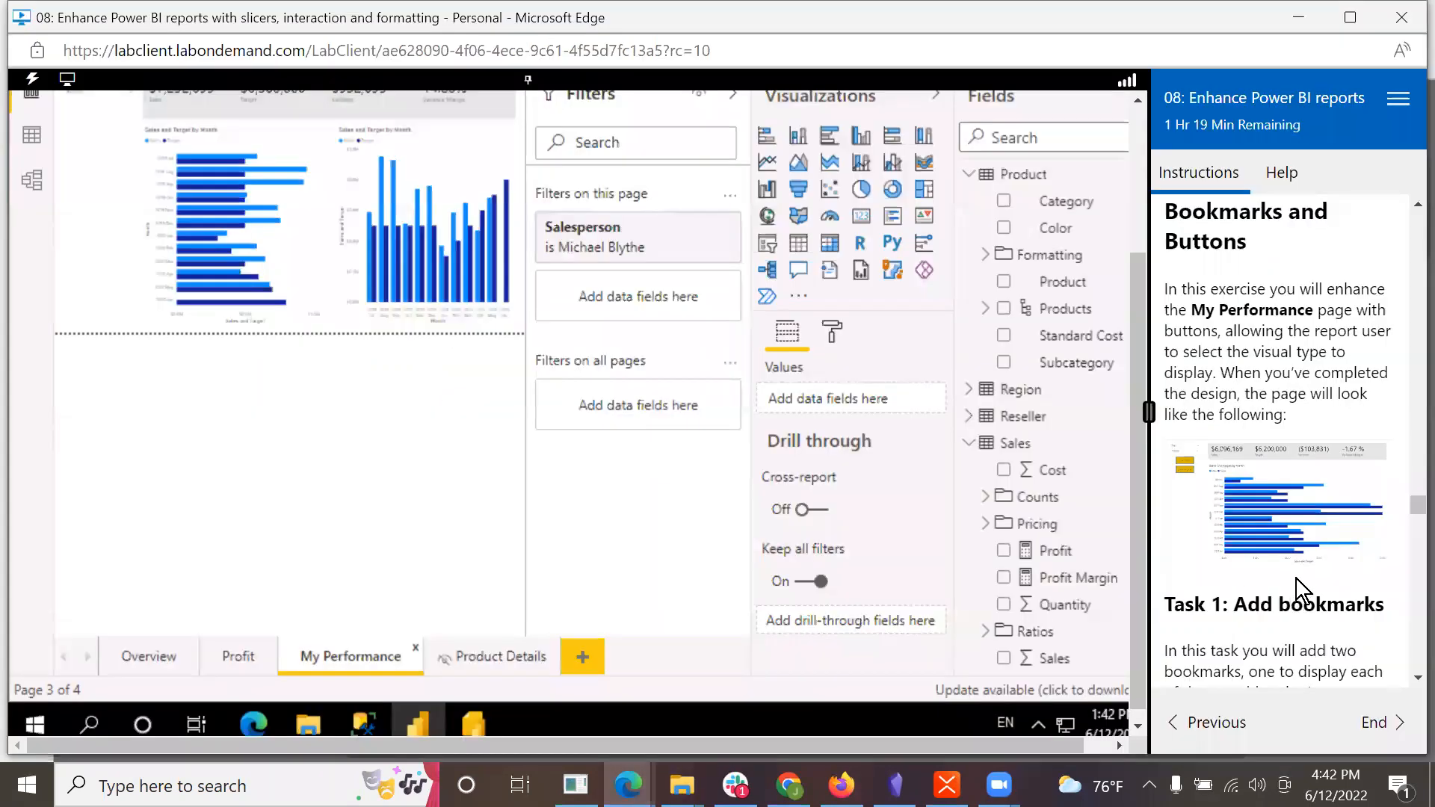
pyautogui.scroll(-3, 1296, 579)
pyautogui.scroll(2, 1299, 579)
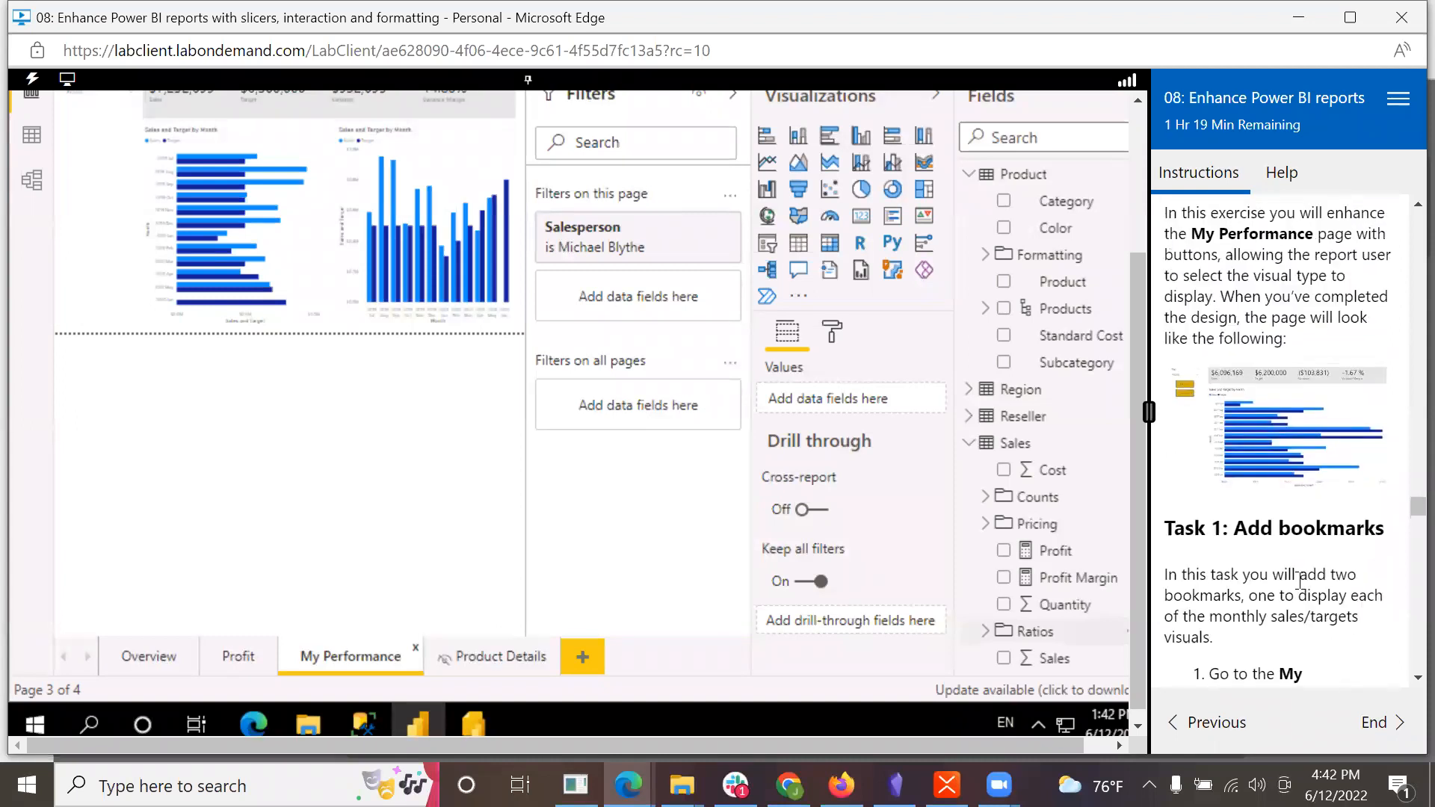
pyautogui.scroll(-4, 1300, 580)
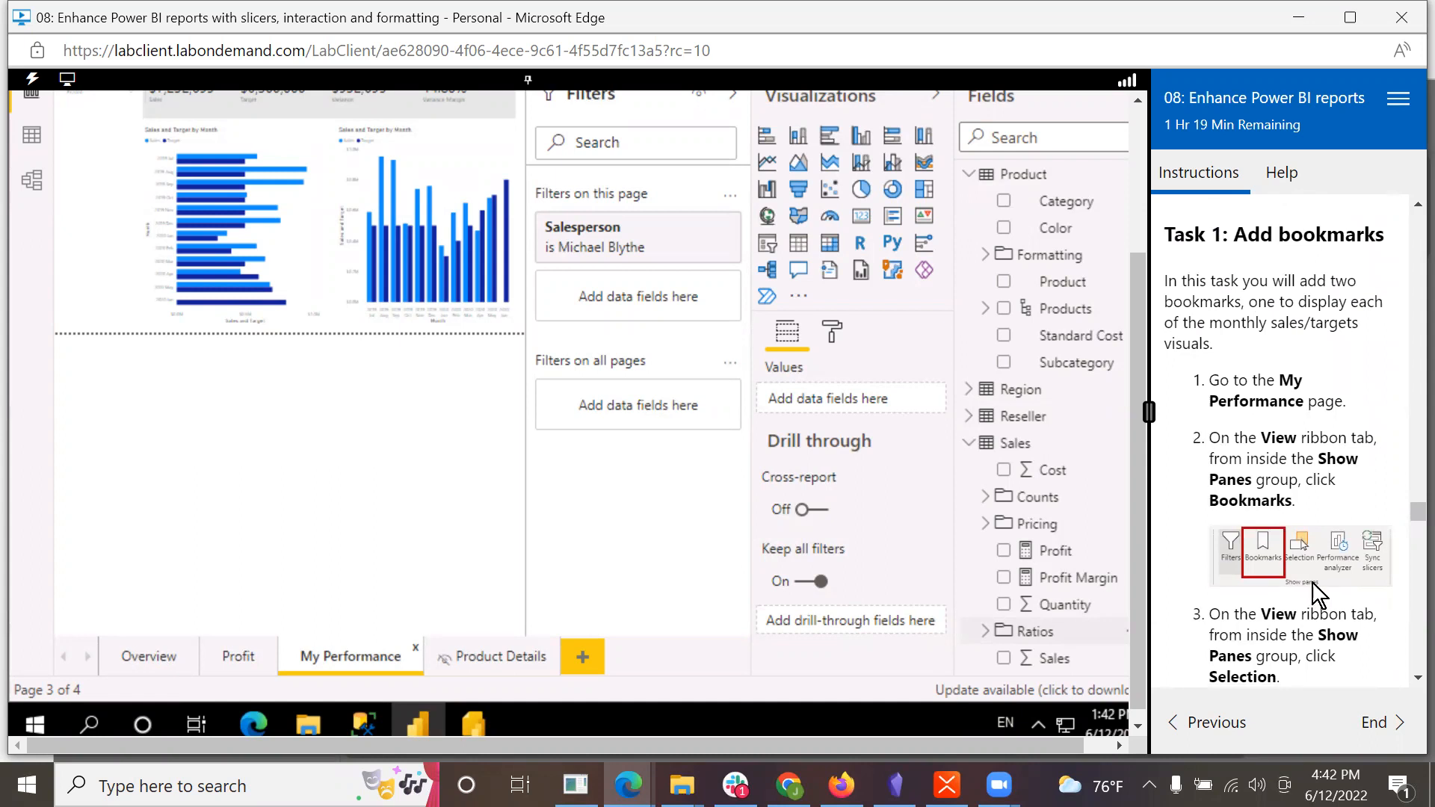
# Step: Show the Bookmarks and Selection panes for the My Performance page
pyautogui.scroll(-1, 1314, 583)
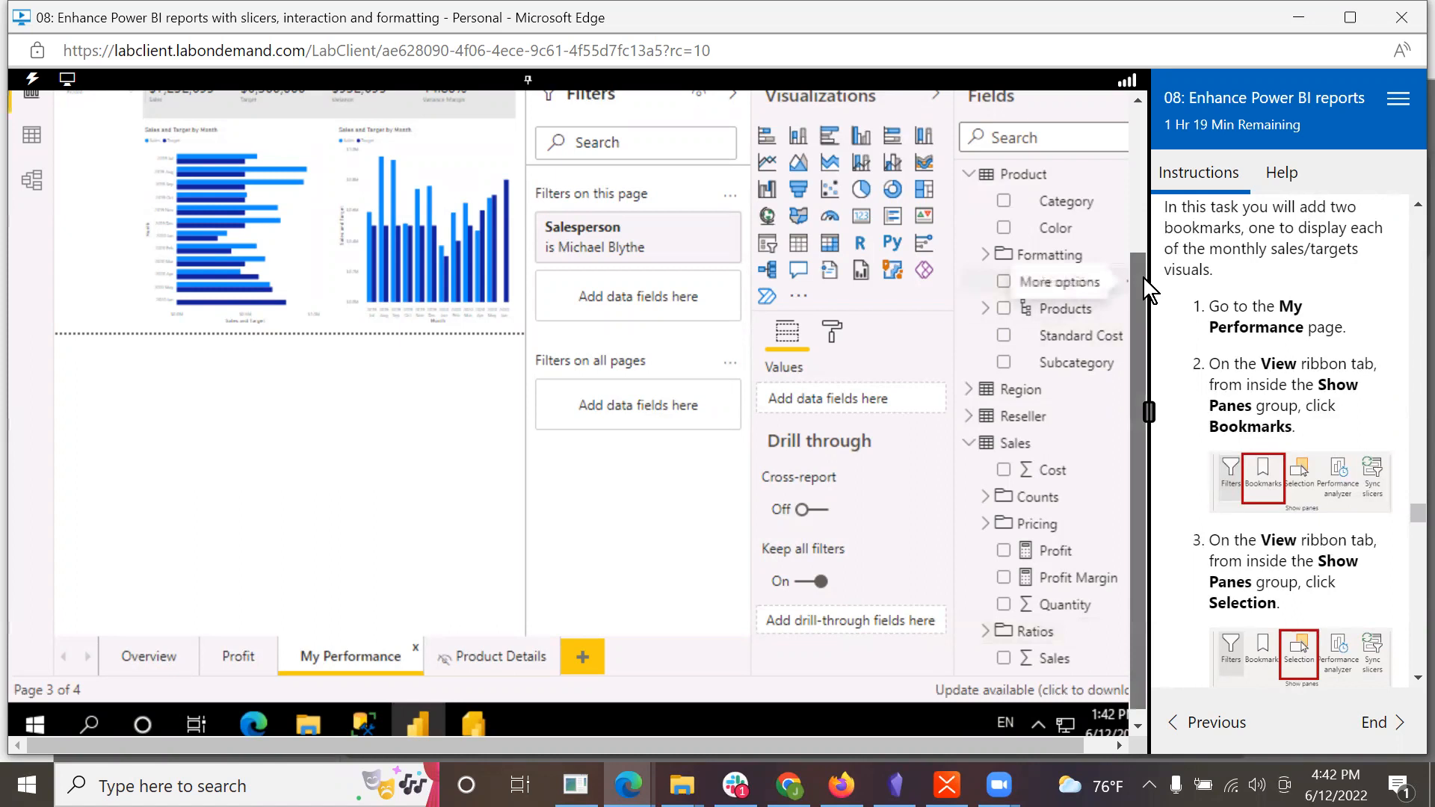
pyautogui.moveTo(1142, 275); pyautogui.dragTo(1164, 109)
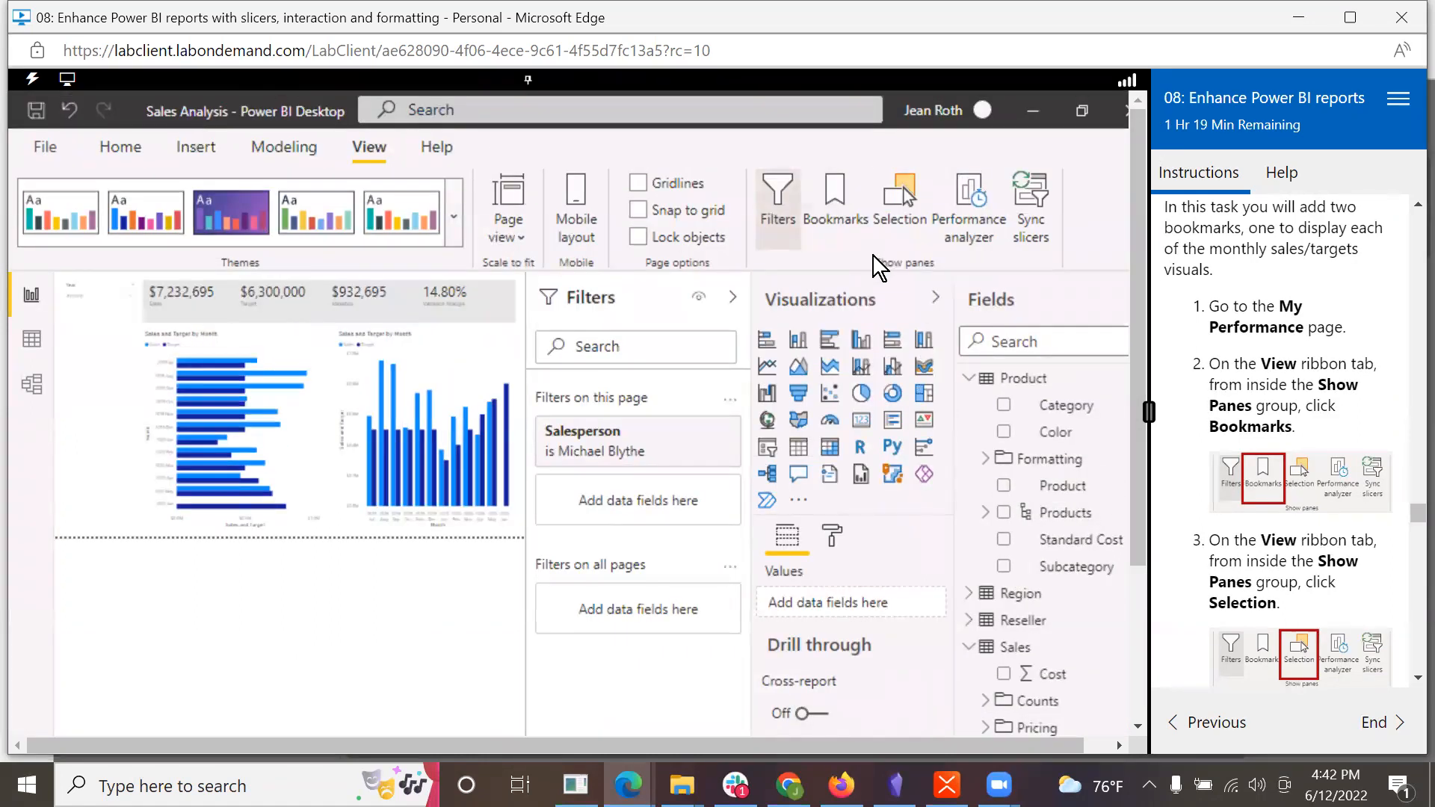
pyautogui.click(845, 203)
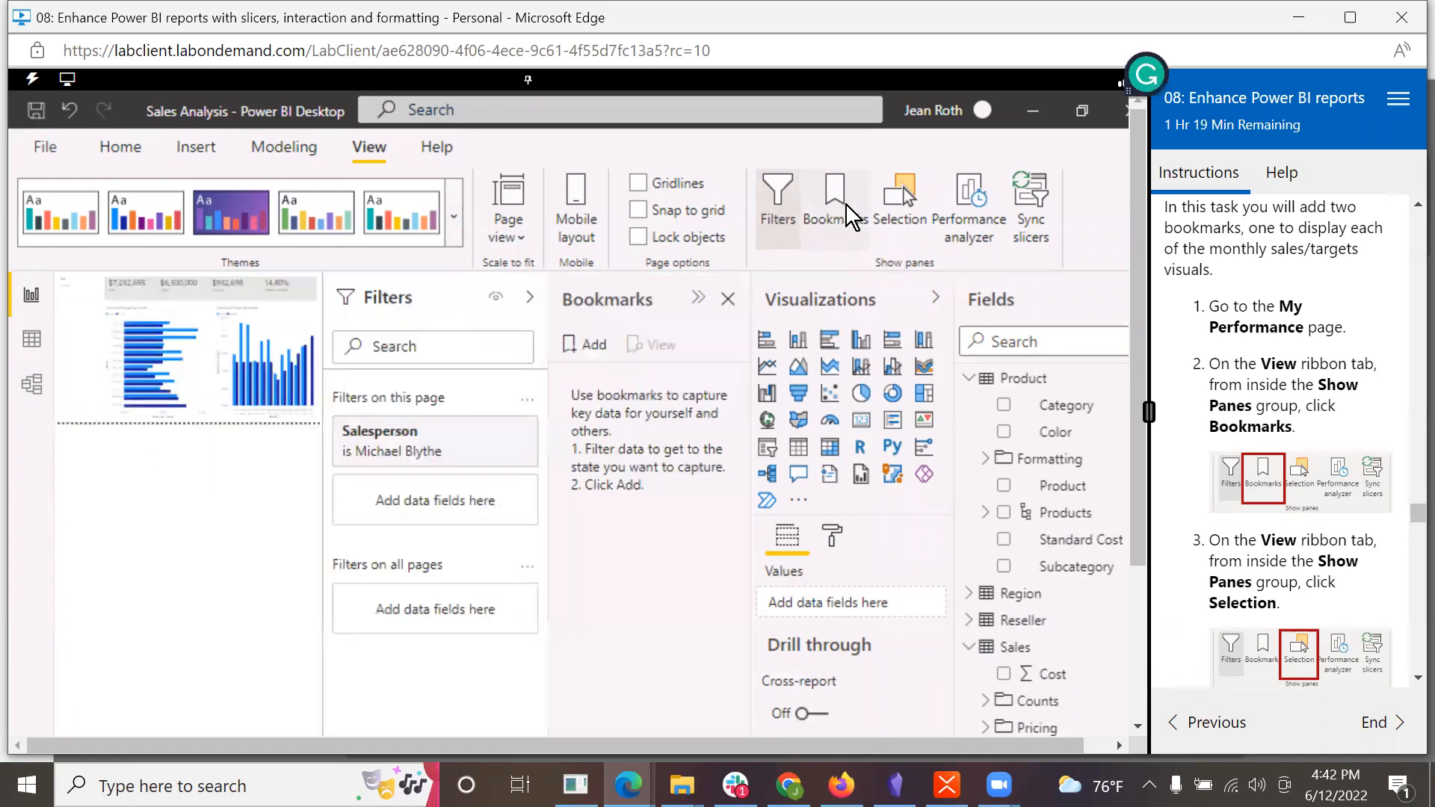
pyautogui.scroll(-2, 1299, 504)
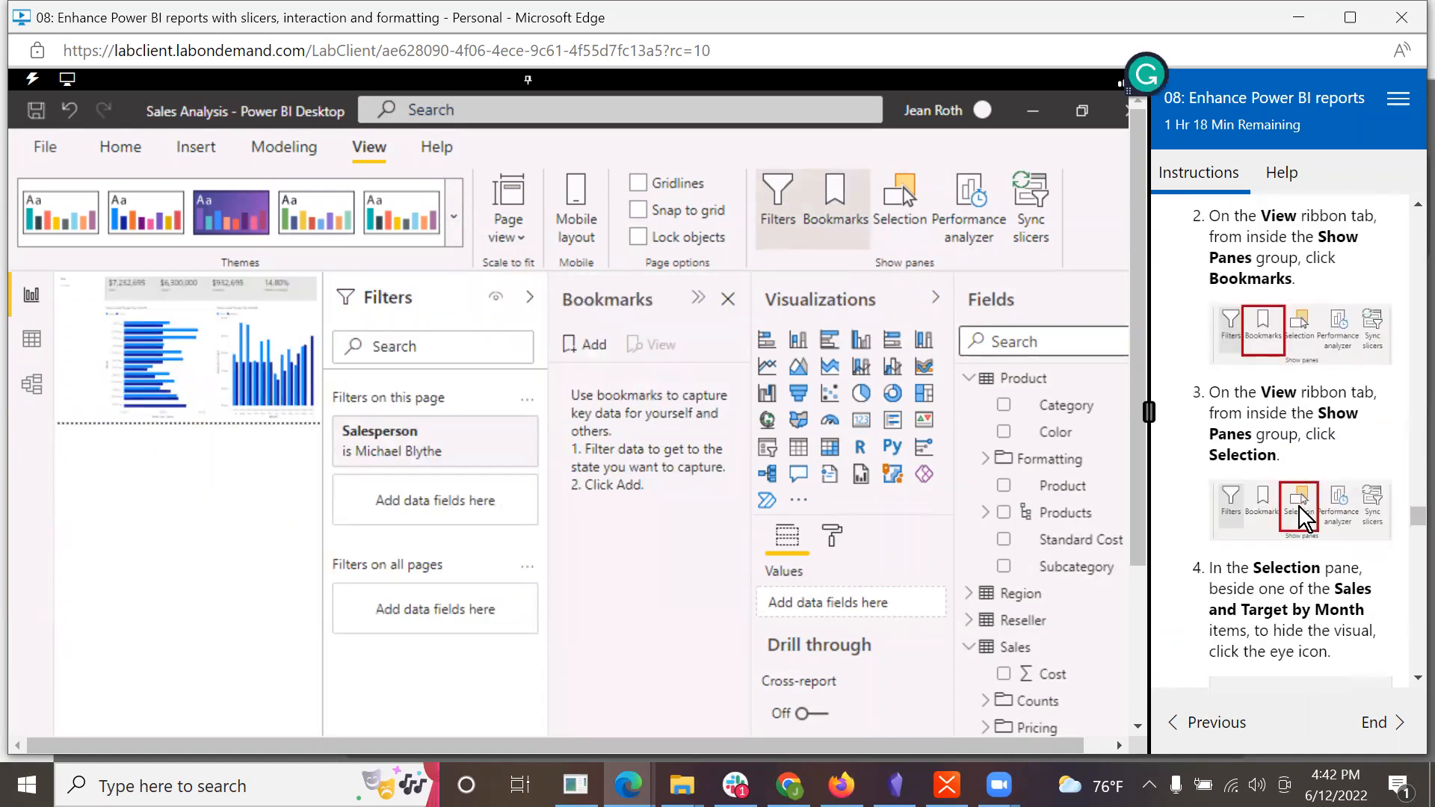
pyautogui.scroll(-1, 1247, 576)
pyautogui.click(897, 196)
# Step: Hide the Sales and Target by Month column chart so only the bar chart is displayed
pyautogui.scroll(-2, 1315, 509)
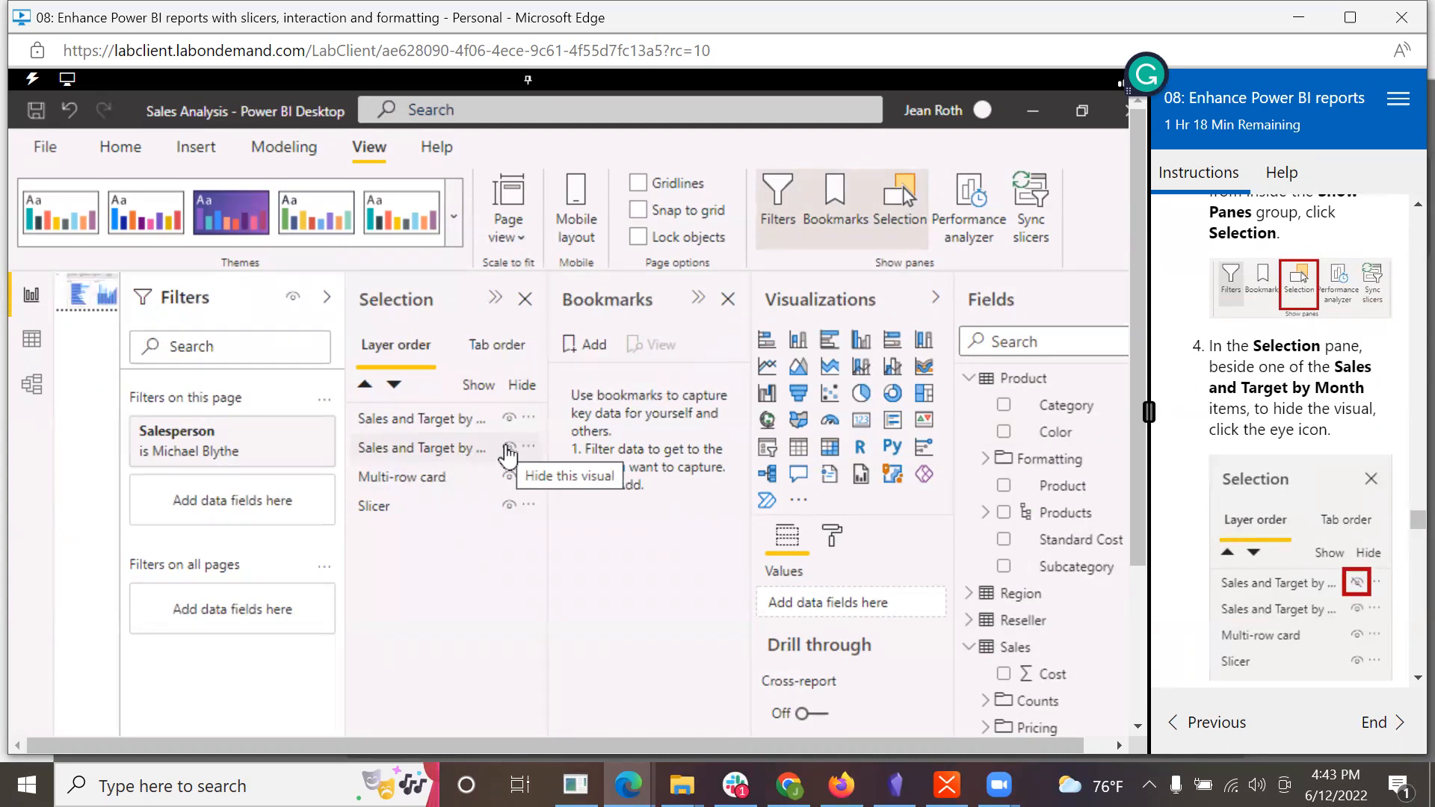
pyautogui.click(509, 419)
pyautogui.scroll(-4, 1270, 545)
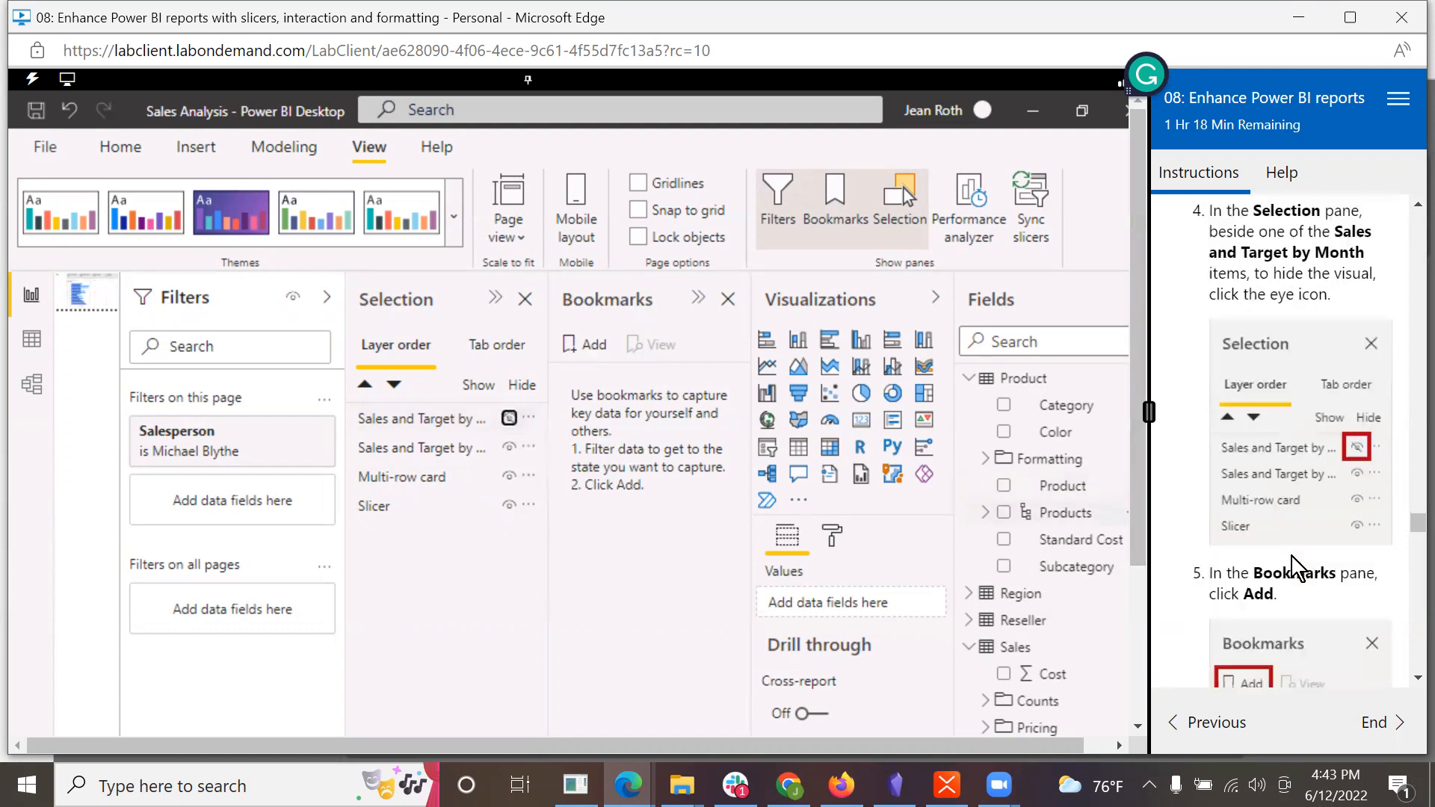
# Step: Add a bookmark of the page with the bar chart visible and rename it Bar Chart ON
pyautogui.scroll(-1, 1293, 572)
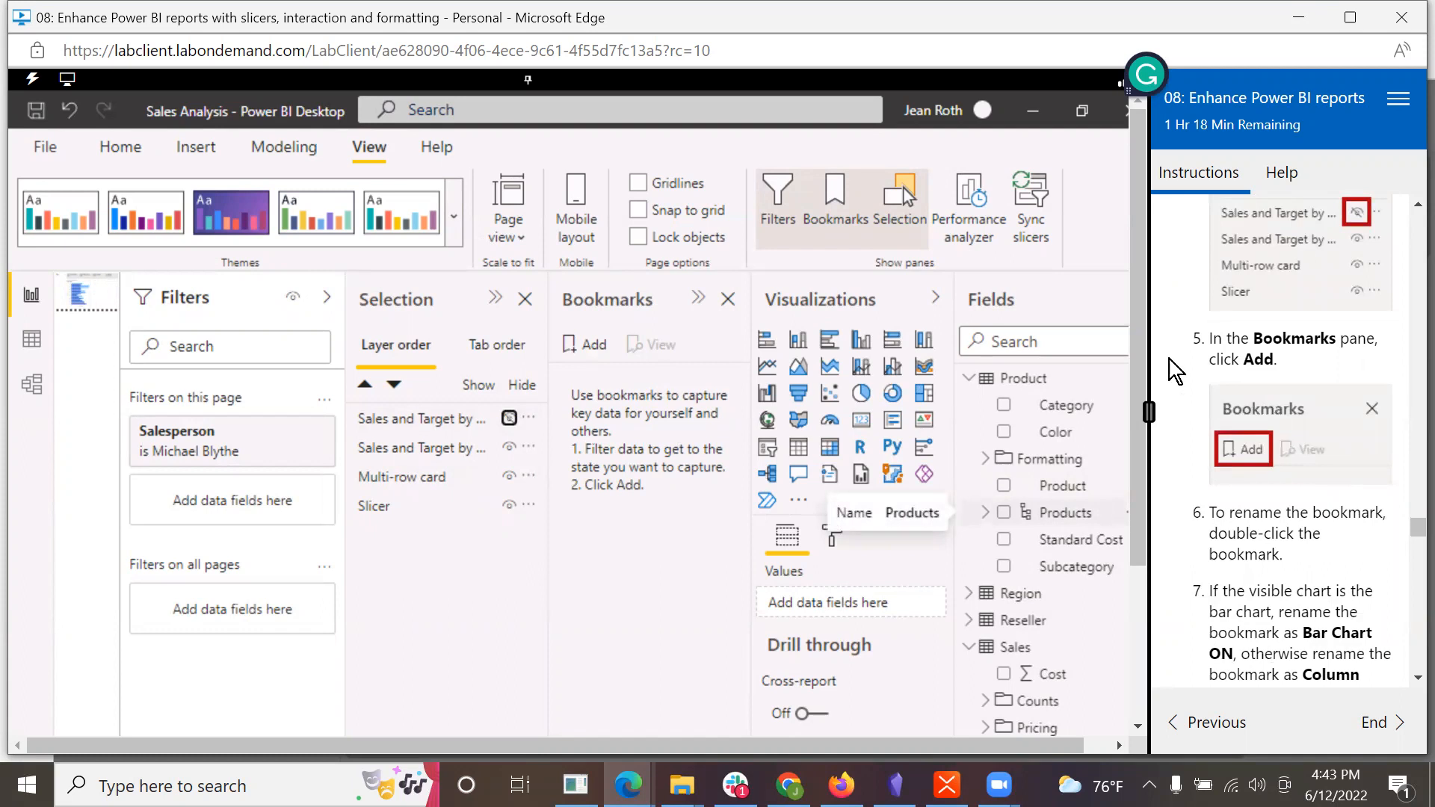
pyautogui.click(568, 345)
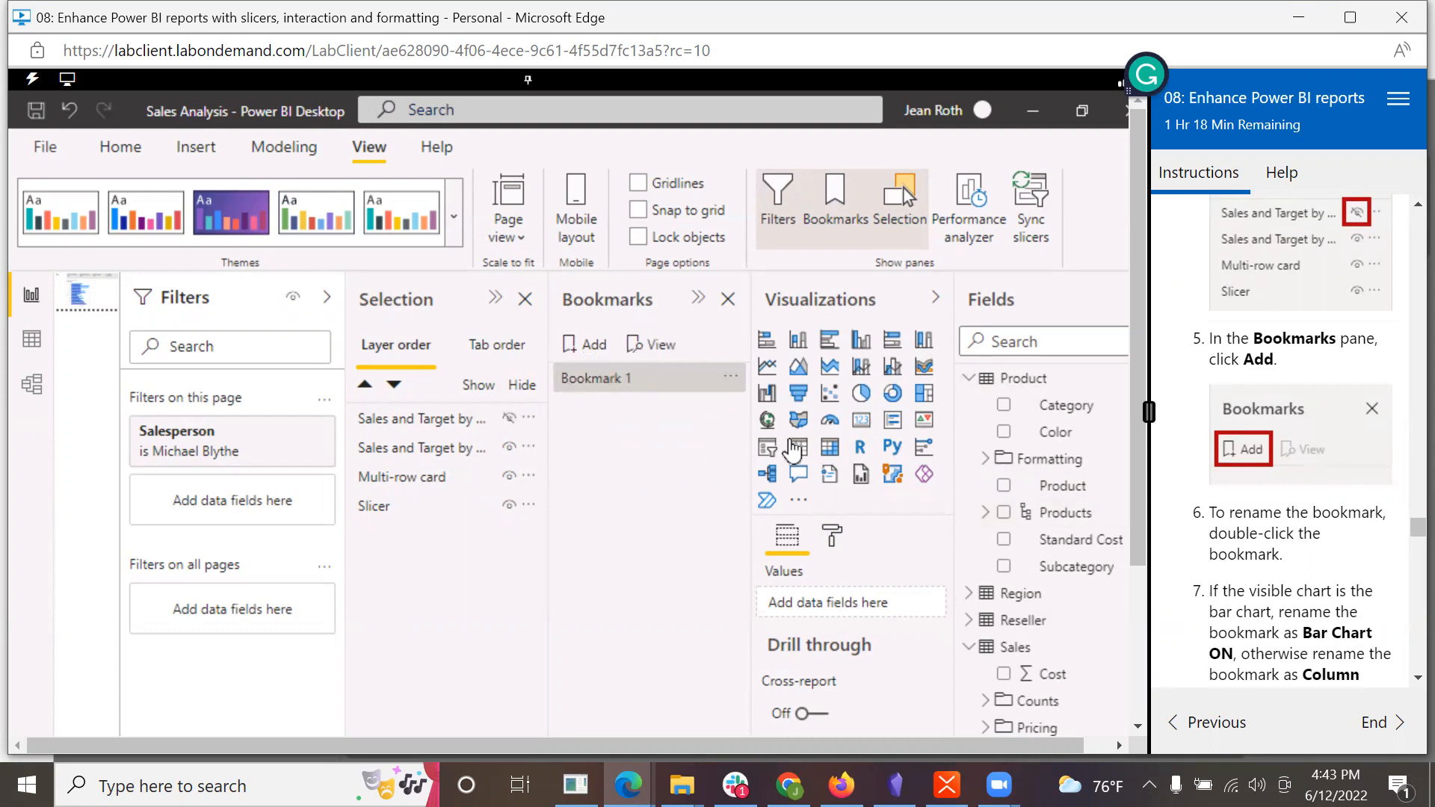
pyautogui.scroll(-4, 1305, 590)
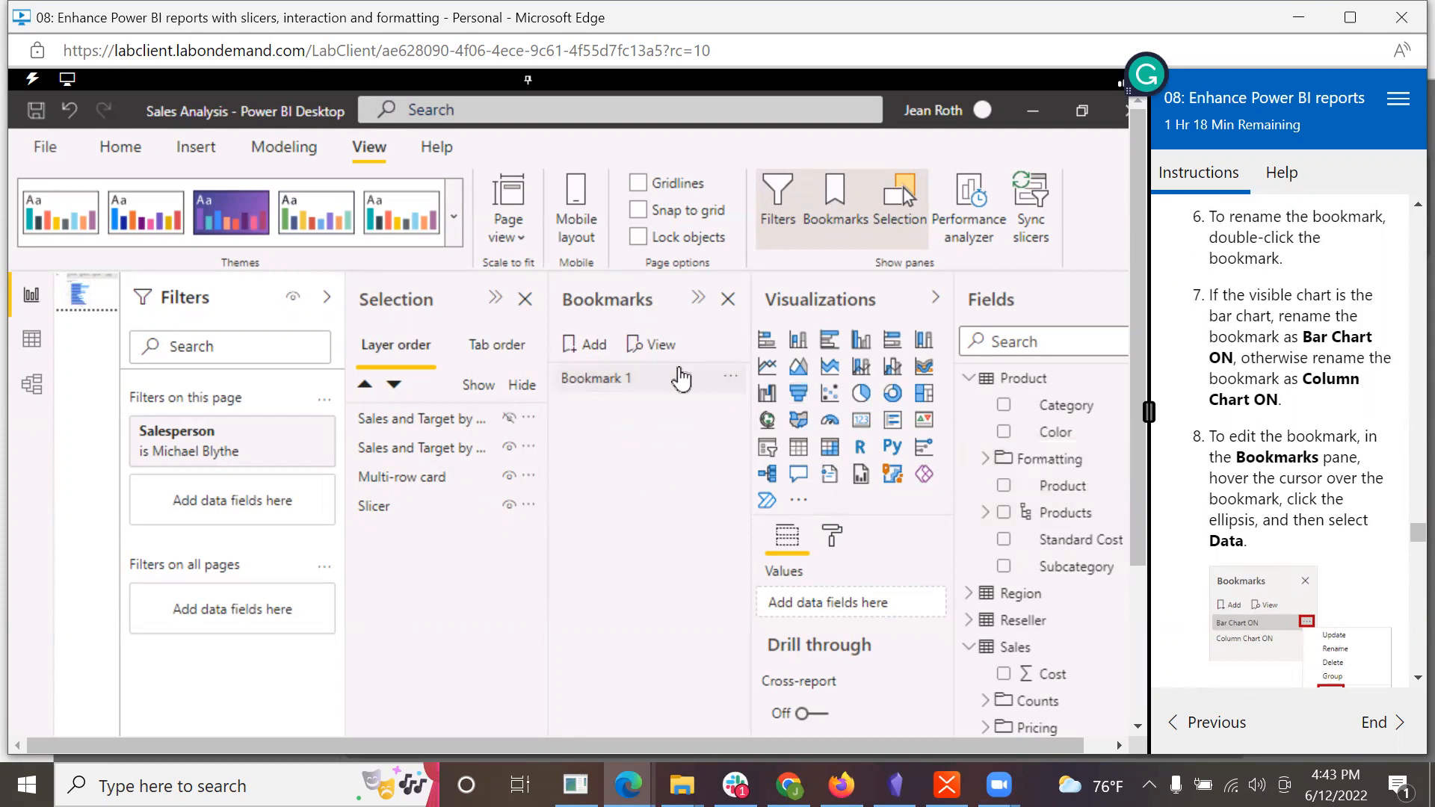
pyautogui.doubleClick(580, 378)
pyautogui.write('Ba')
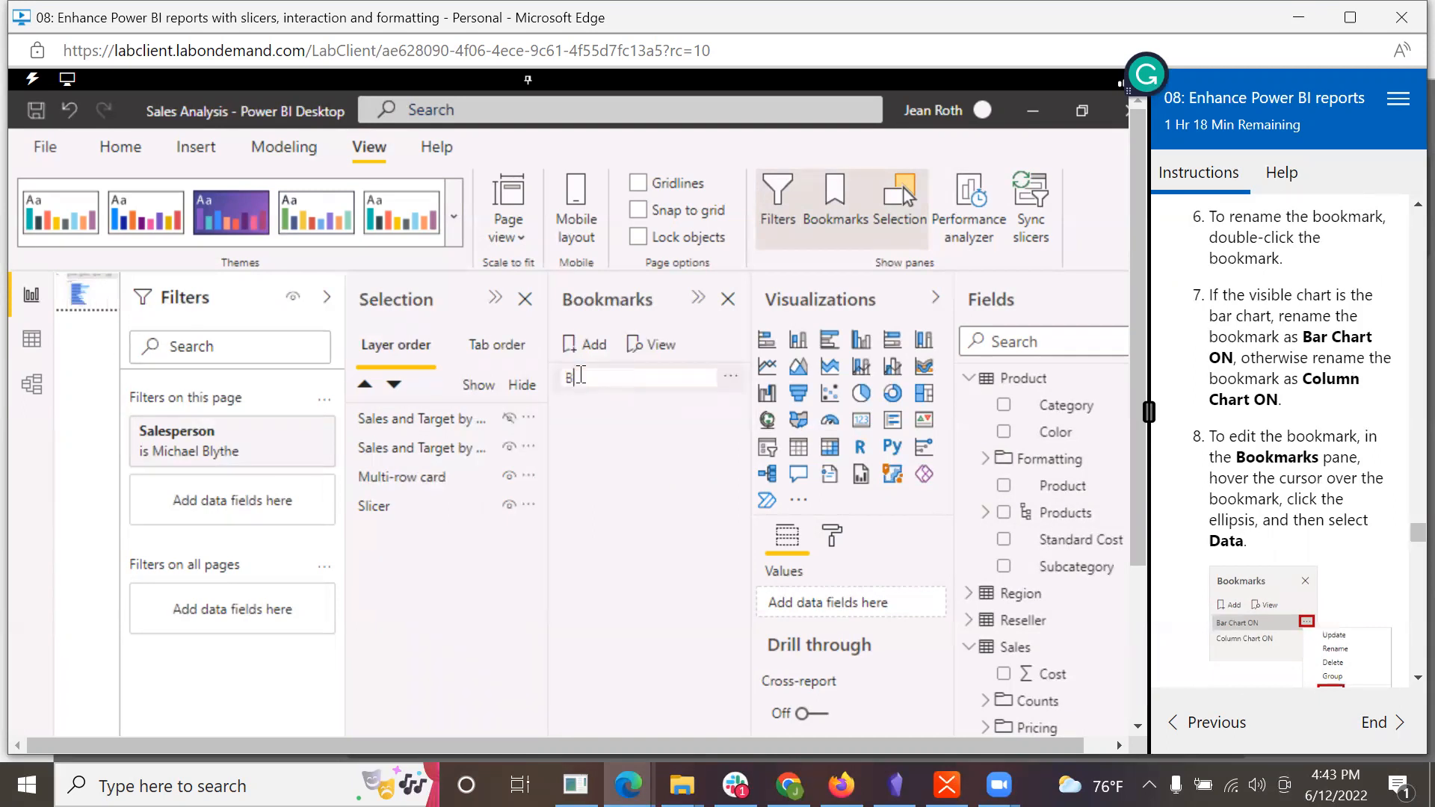
pyautogui.write('r Chart ON')
pyautogui.press('Return')
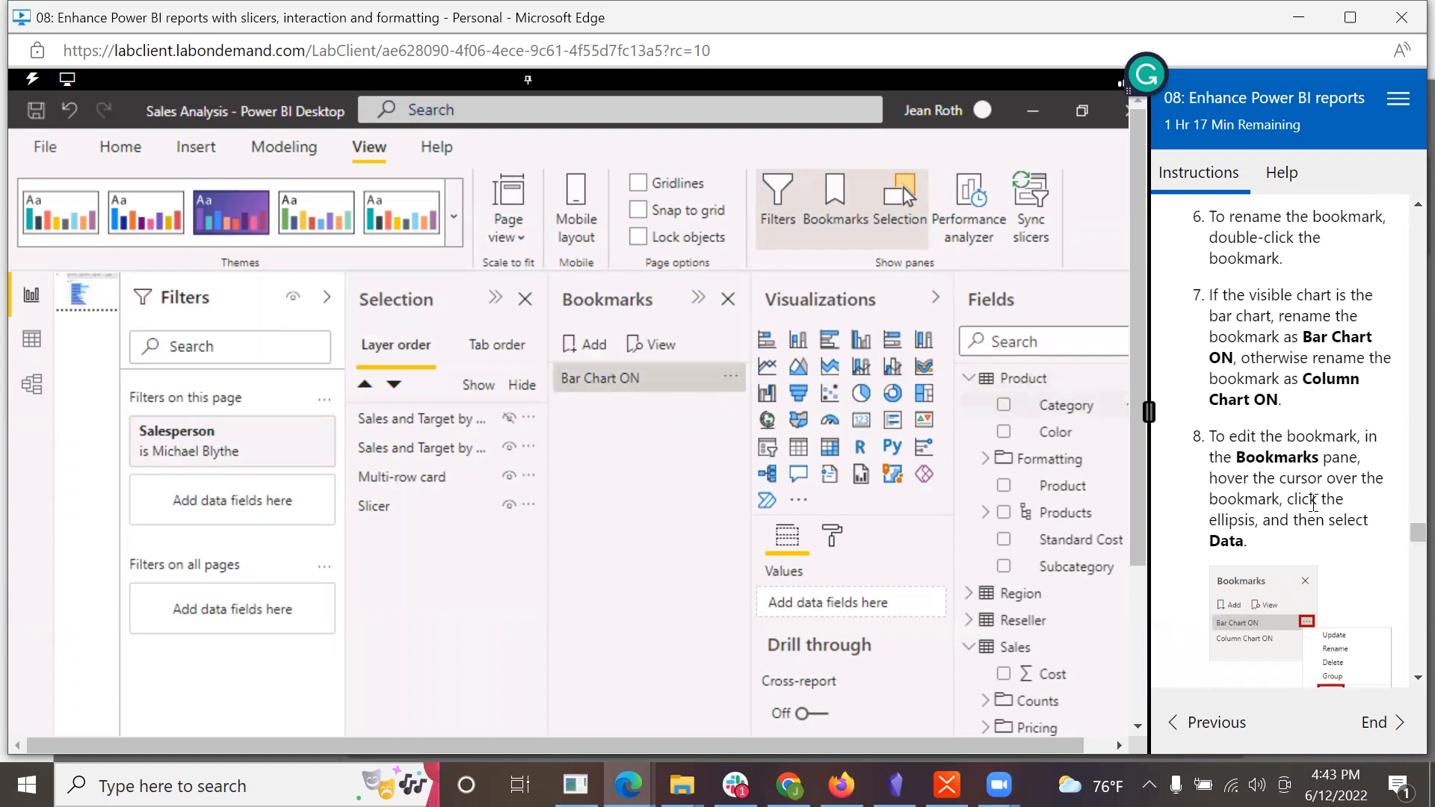
# Step: Turn off the Data option for the Bar Chart ON bookmark so it ignores the current filter state
pyautogui.scroll(-1, 1313, 506)
pyautogui.scroll(-2, 1311, 507)
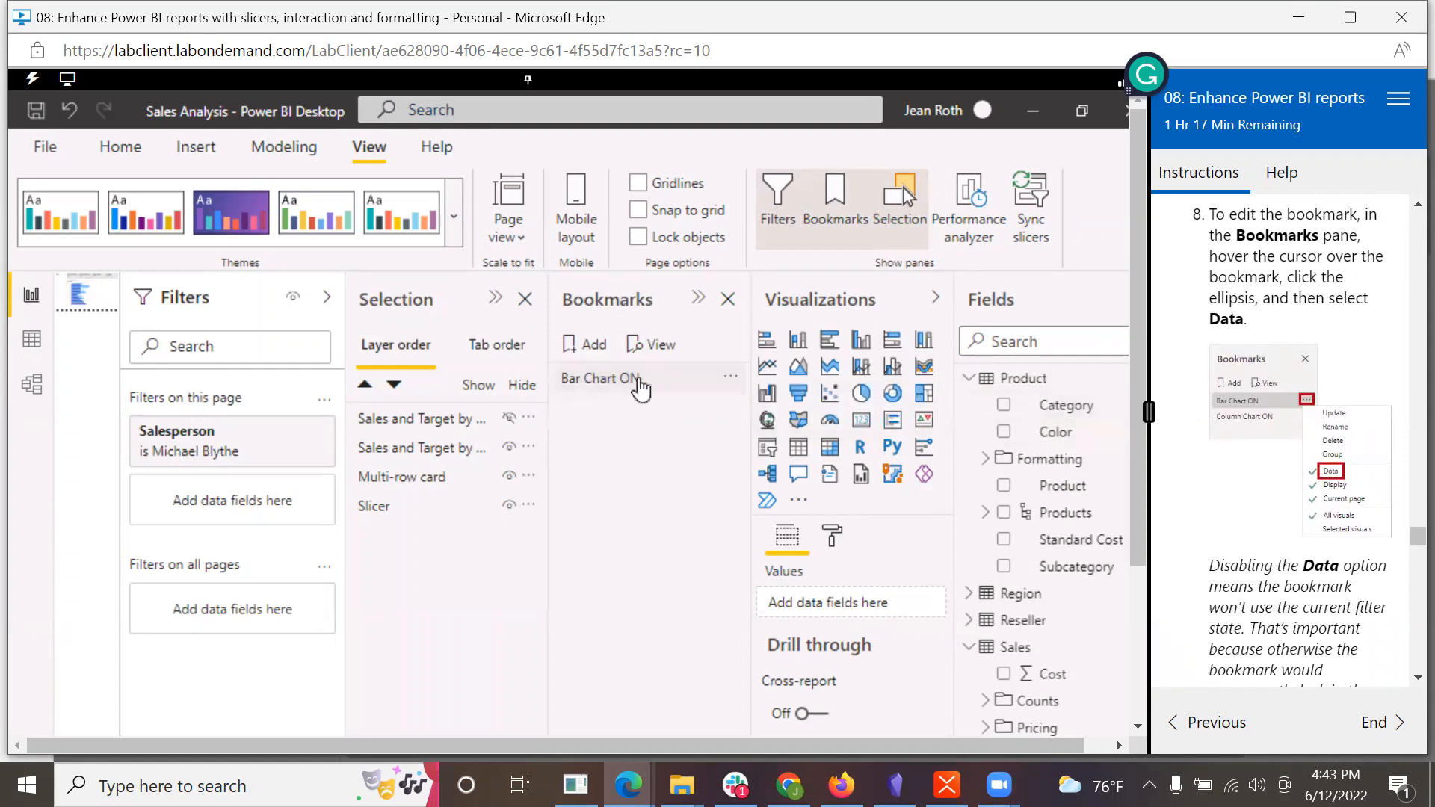
pyautogui.click(732, 382)
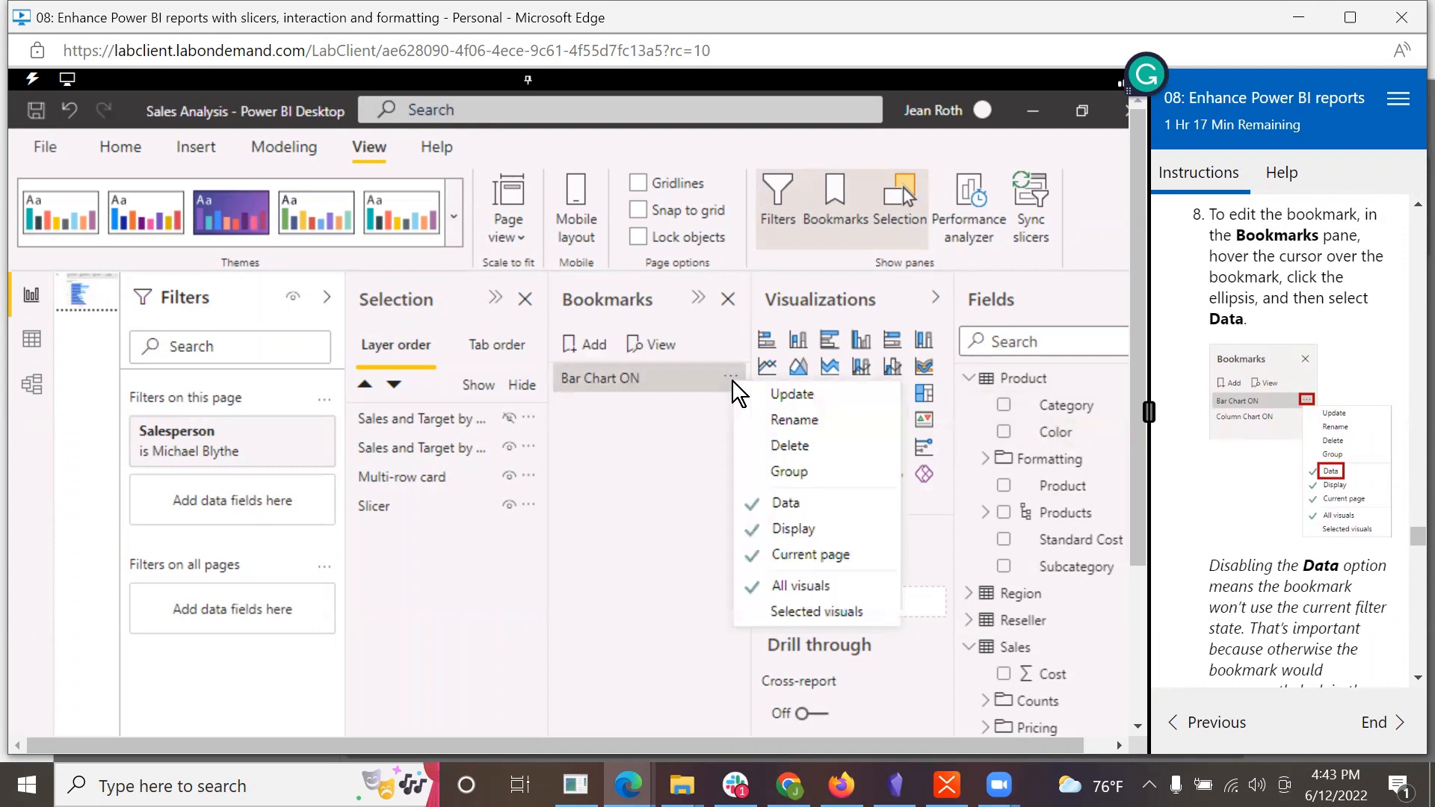
pyautogui.click(787, 506)
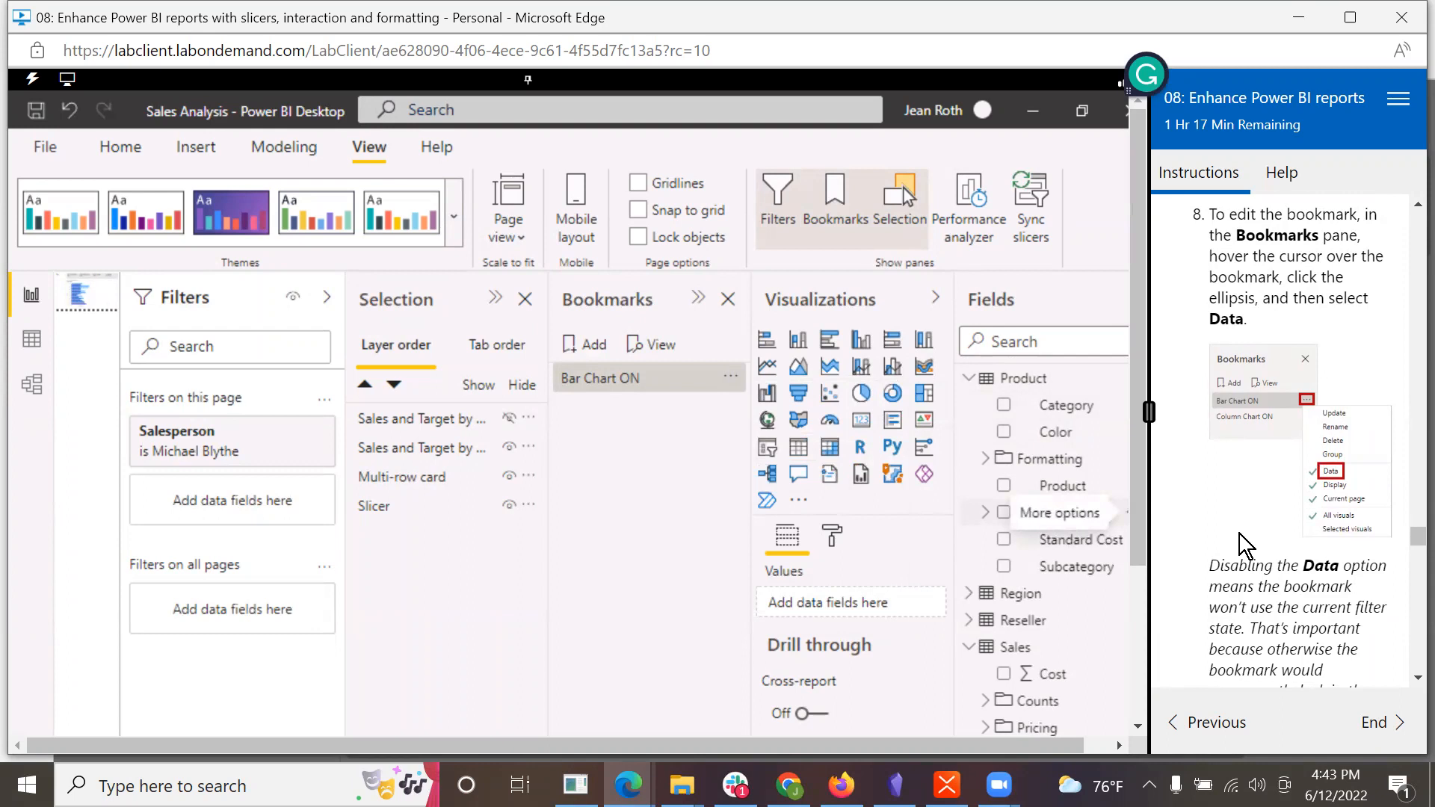
pyautogui.scroll(-2, 1239, 534)
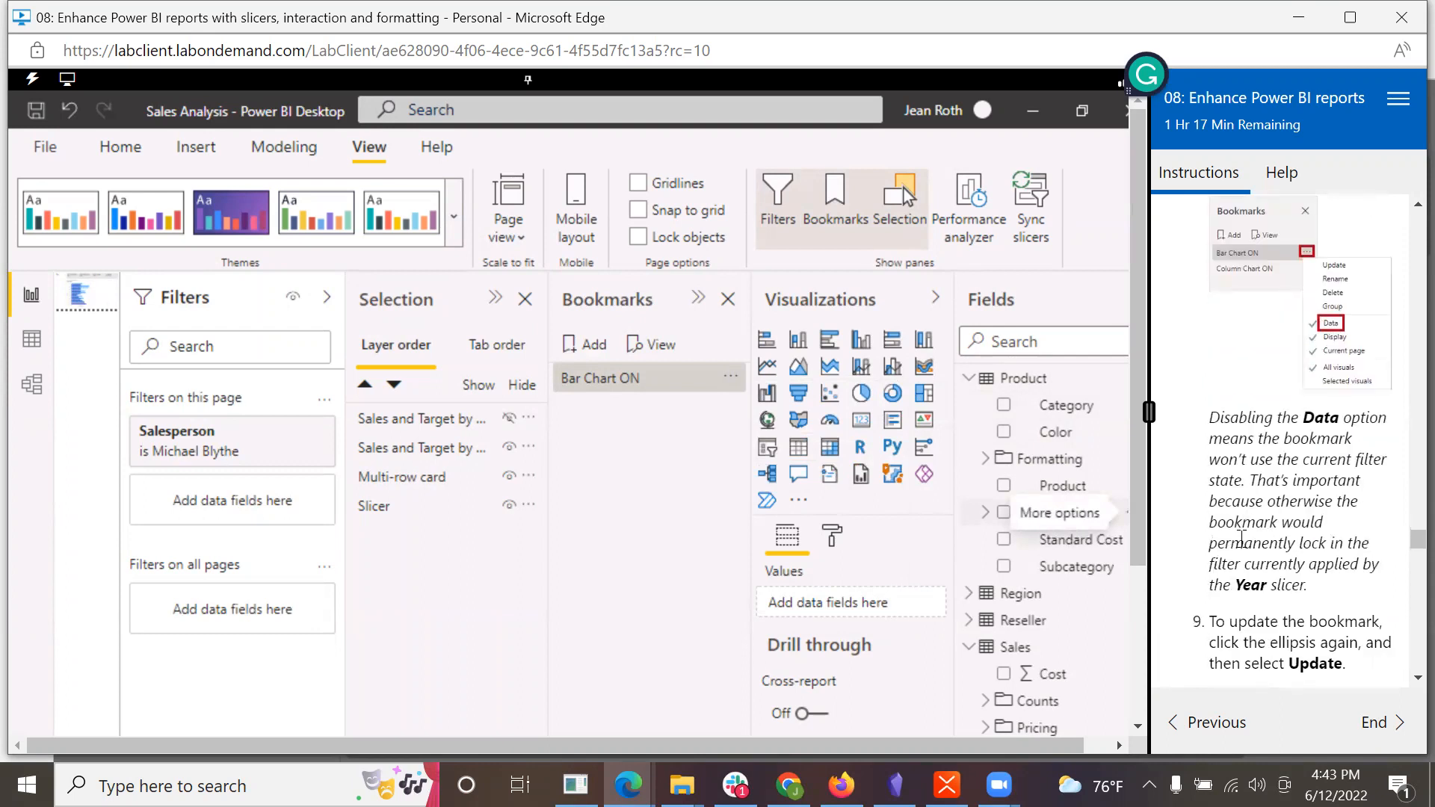
pyautogui.click(732, 378)
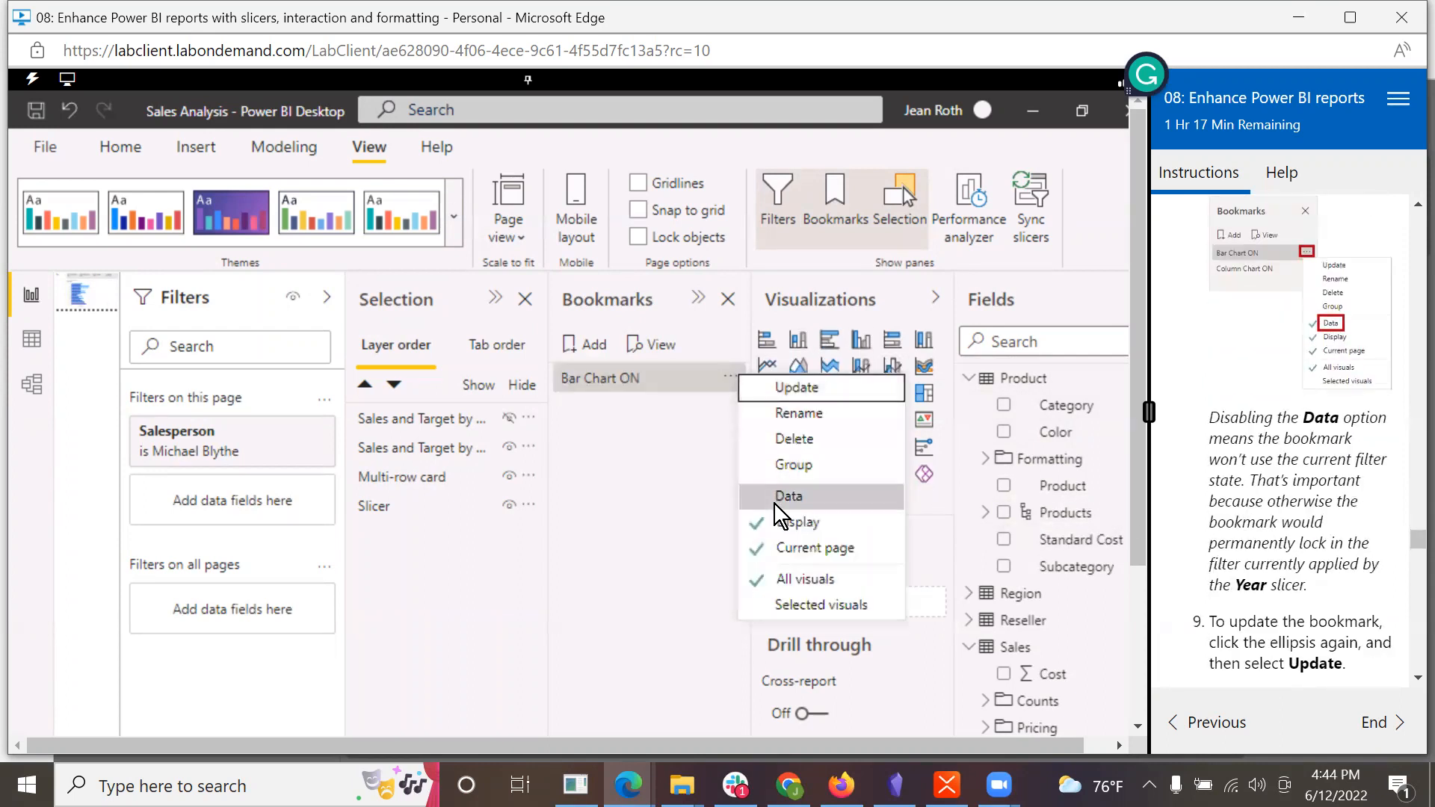
pyautogui.click(669, 381)
# Step: Update the Bar Chart ON bookmark with the current page state
pyautogui.scroll(-1, 1357, 541)
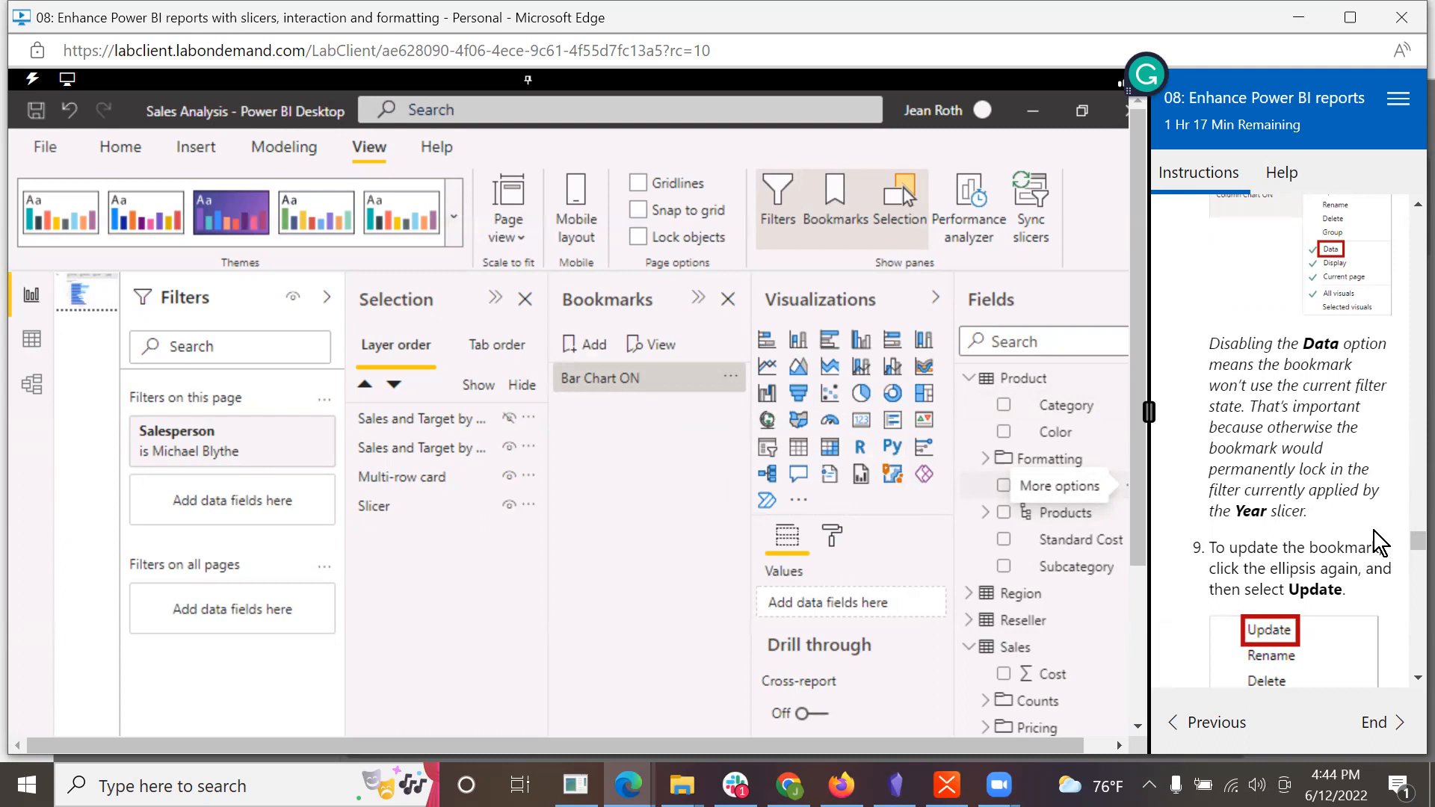
pyautogui.scroll(-4, 1359, 533)
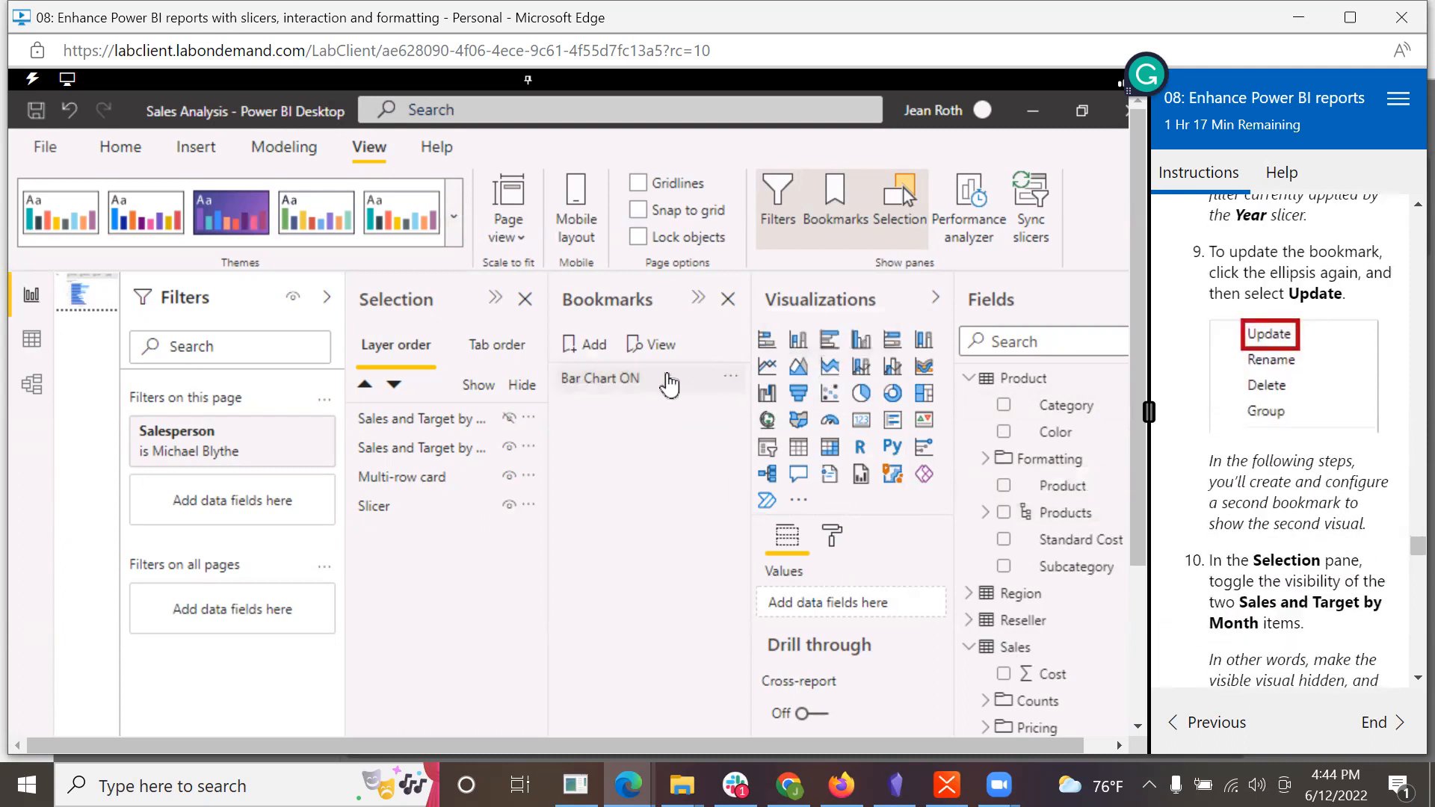
pyautogui.click(725, 382)
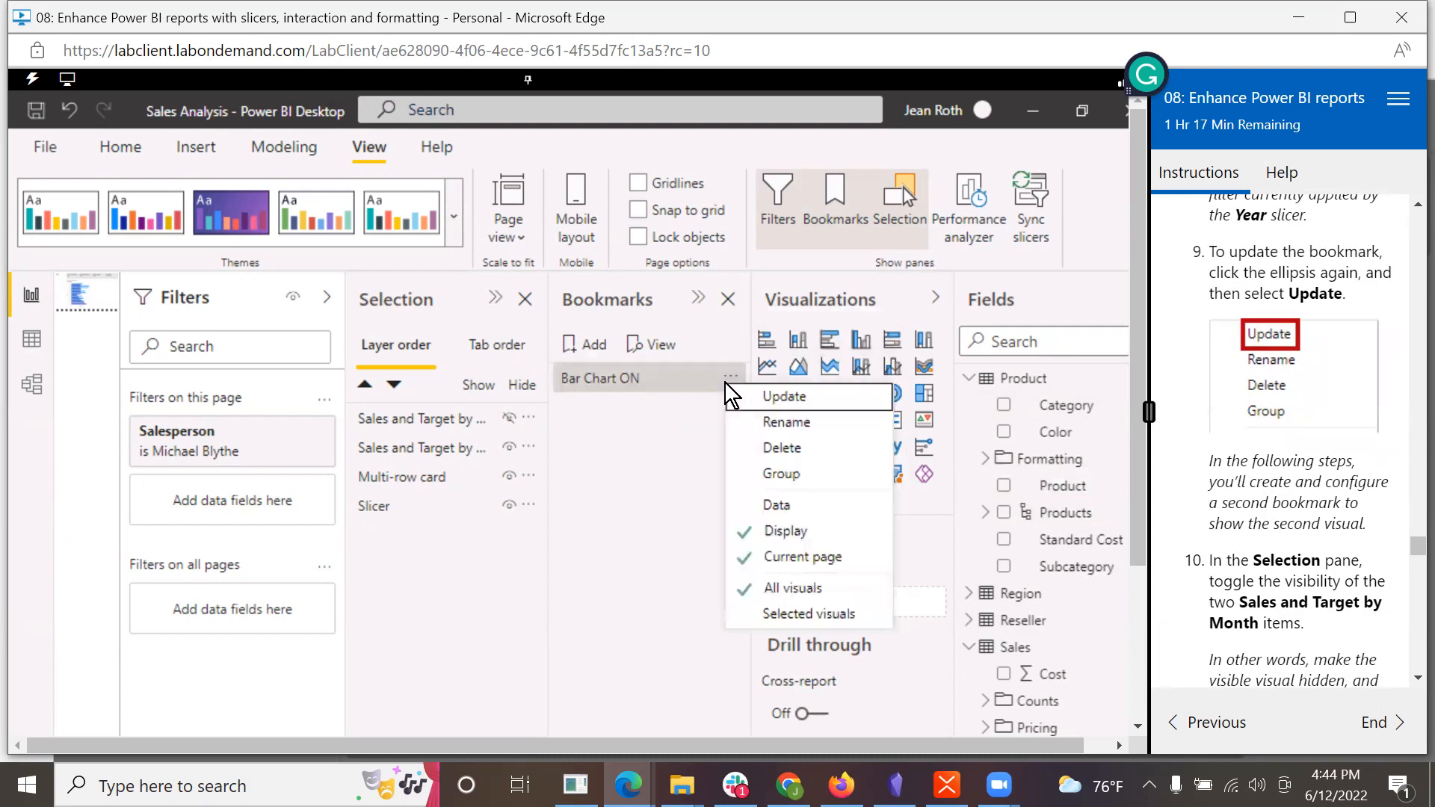
pyautogui.click(743, 396)
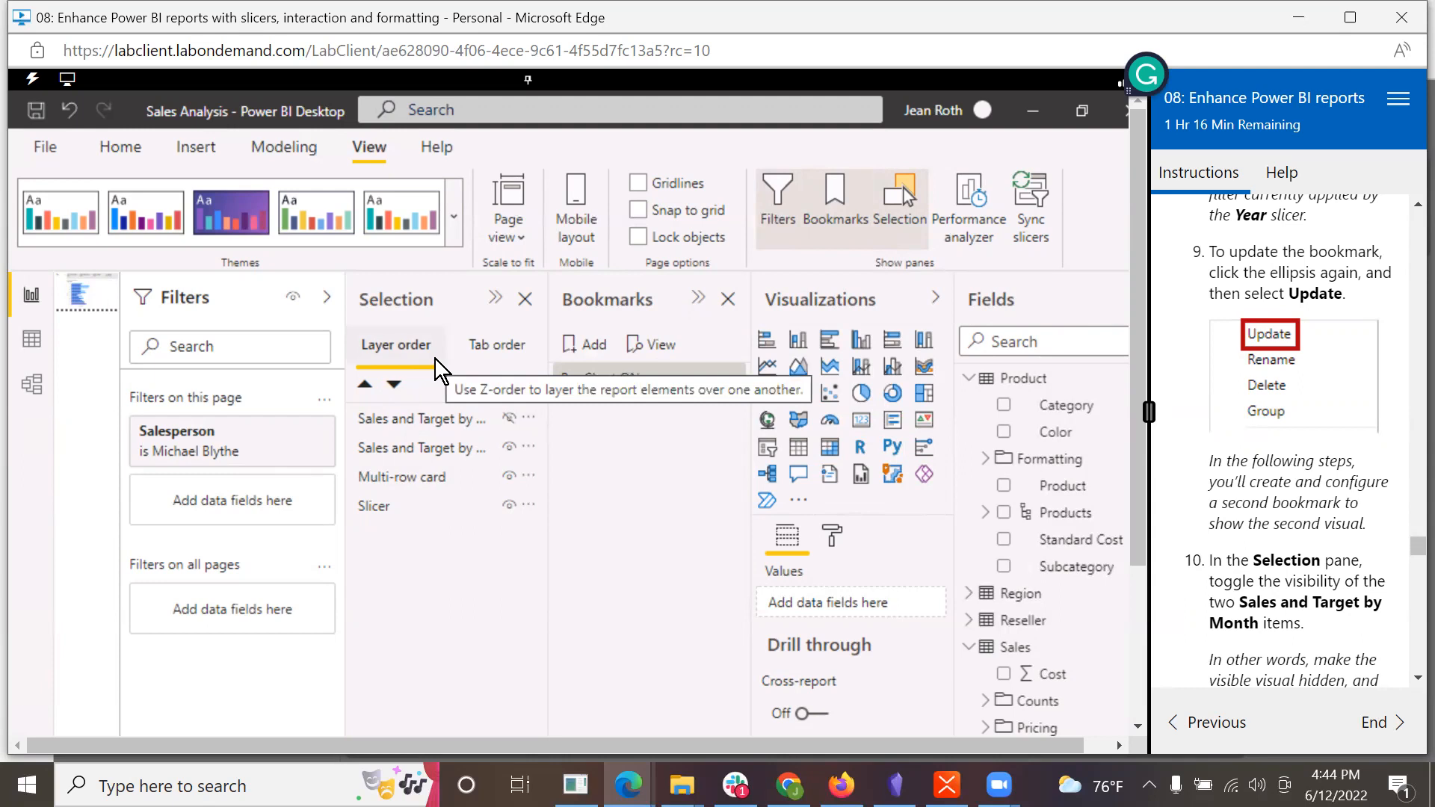
# Step: Swap the visibility of the two Sales and Target by Month visuals, showing the column chart and hiding the bar chart
pyautogui.click(510, 418)
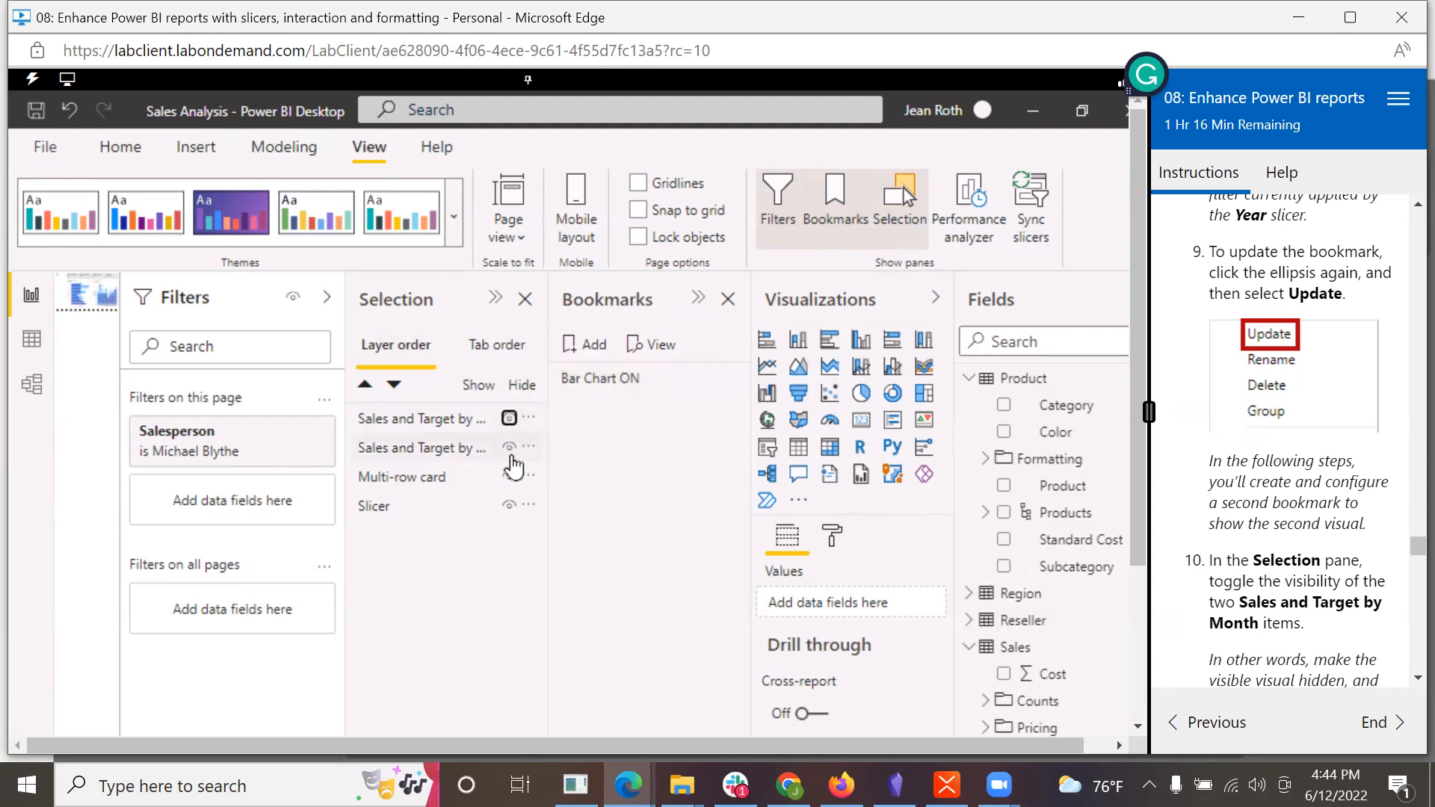
pyautogui.click(509, 447)
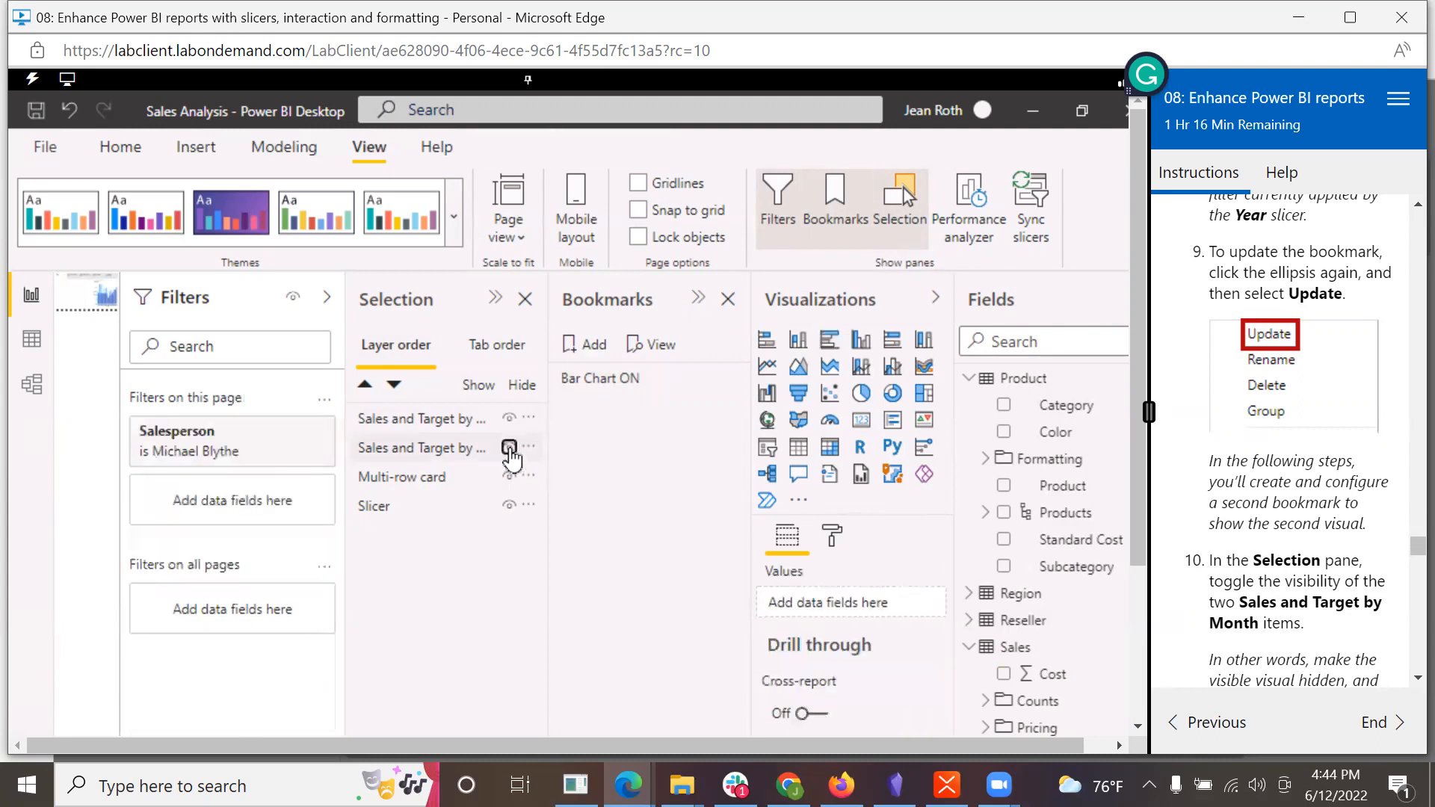
pyautogui.scroll(-2, 1349, 618)
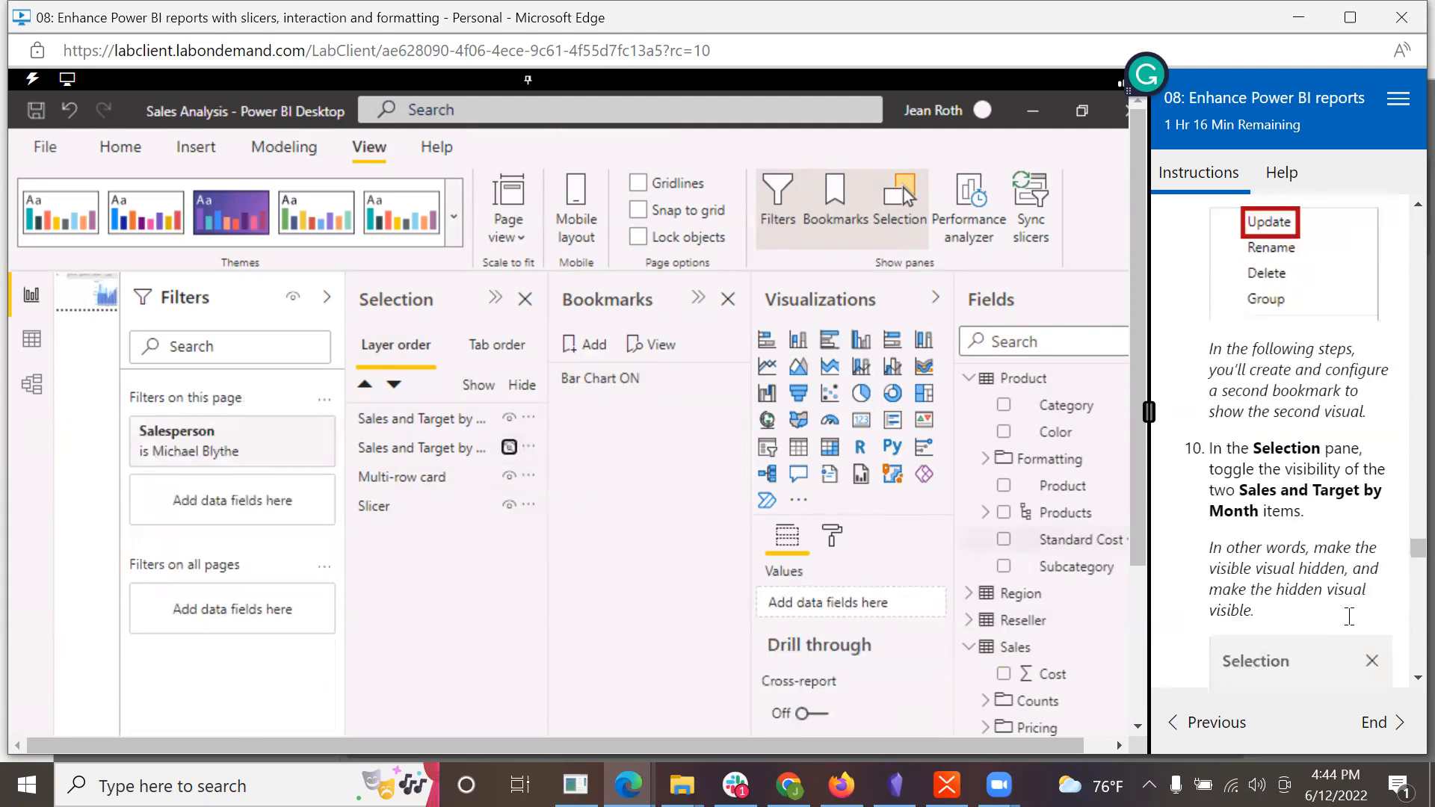
pyautogui.scroll(-3, 1349, 618)
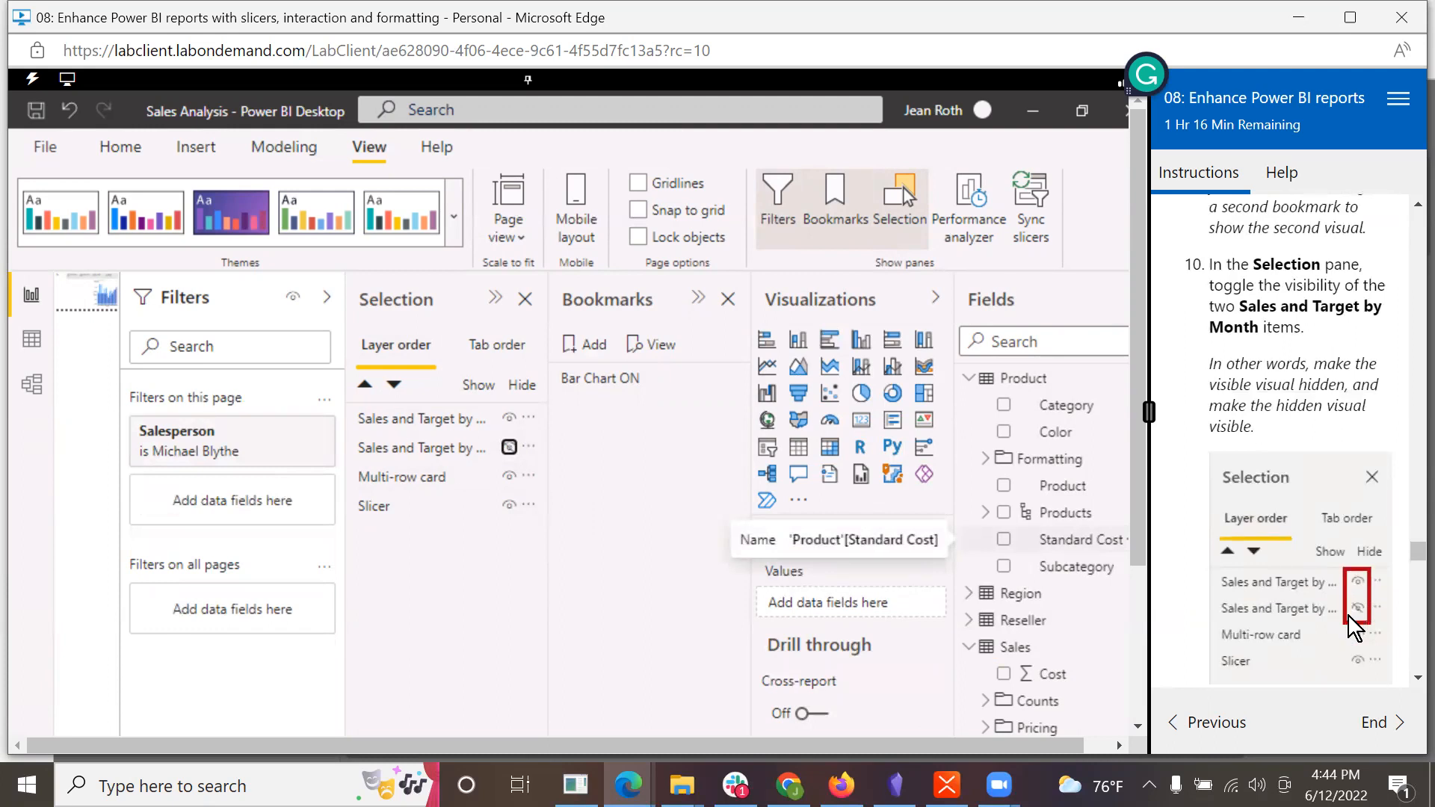
# Step: Add a second bookmark with the column chart visible and rename it Column Chart ON
pyautogui.scroll(-2, 1347, 613)
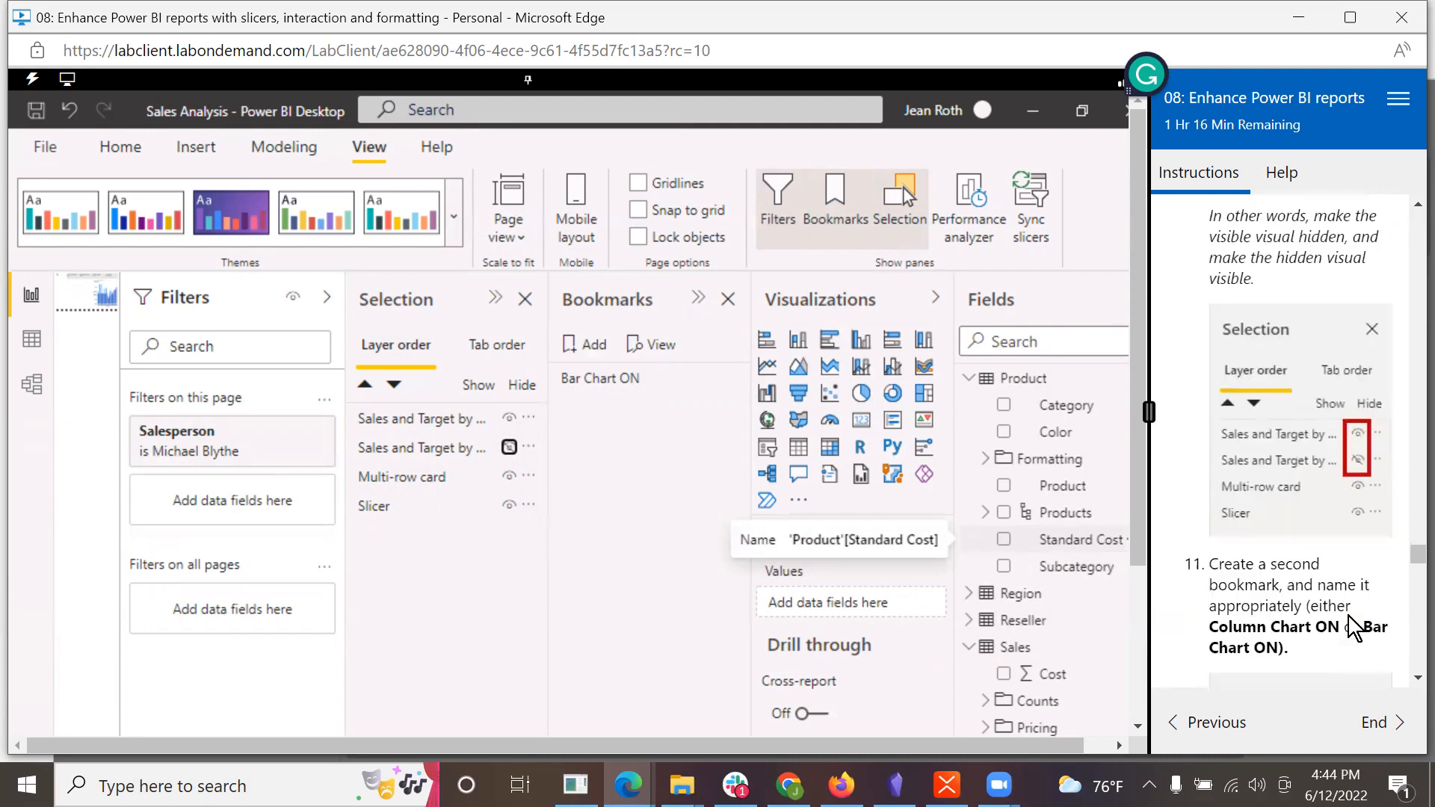
pyautogui.scroll(-4, 1349, 616)
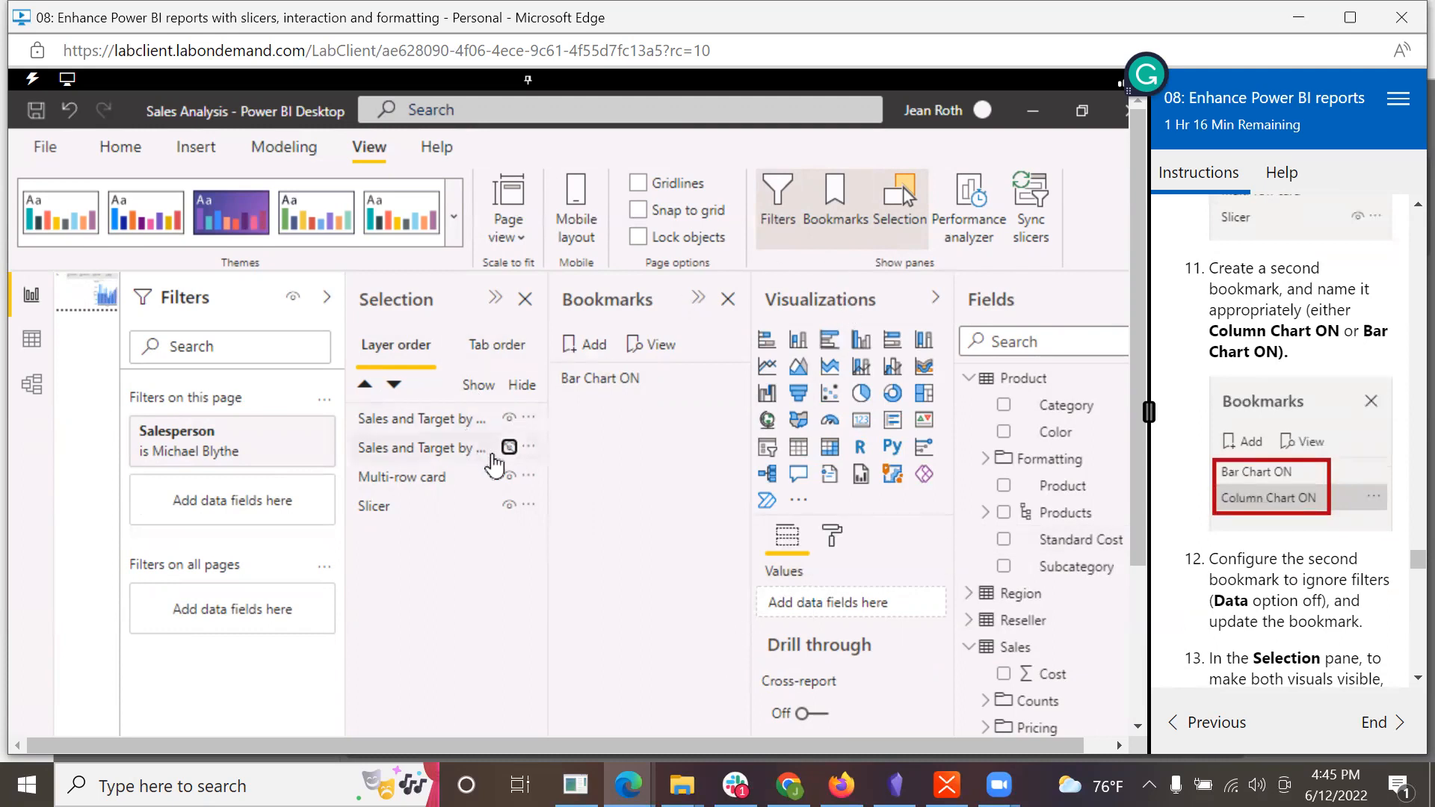
pyautogui.click(596, 347)
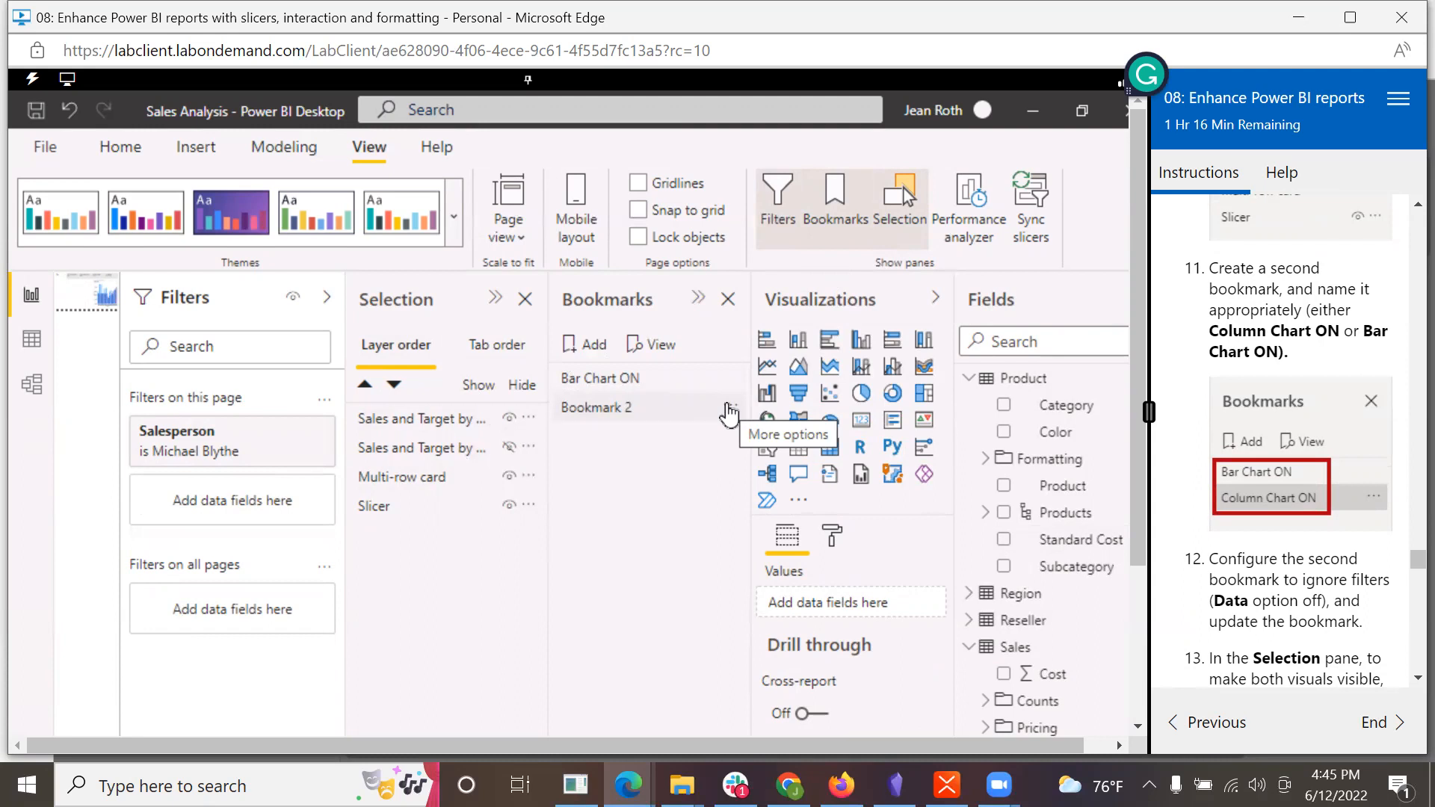
pyautogui.doubleClick(651, 412)
pyautogui.write('Column Chart ON')
pyautogui.press('Return')
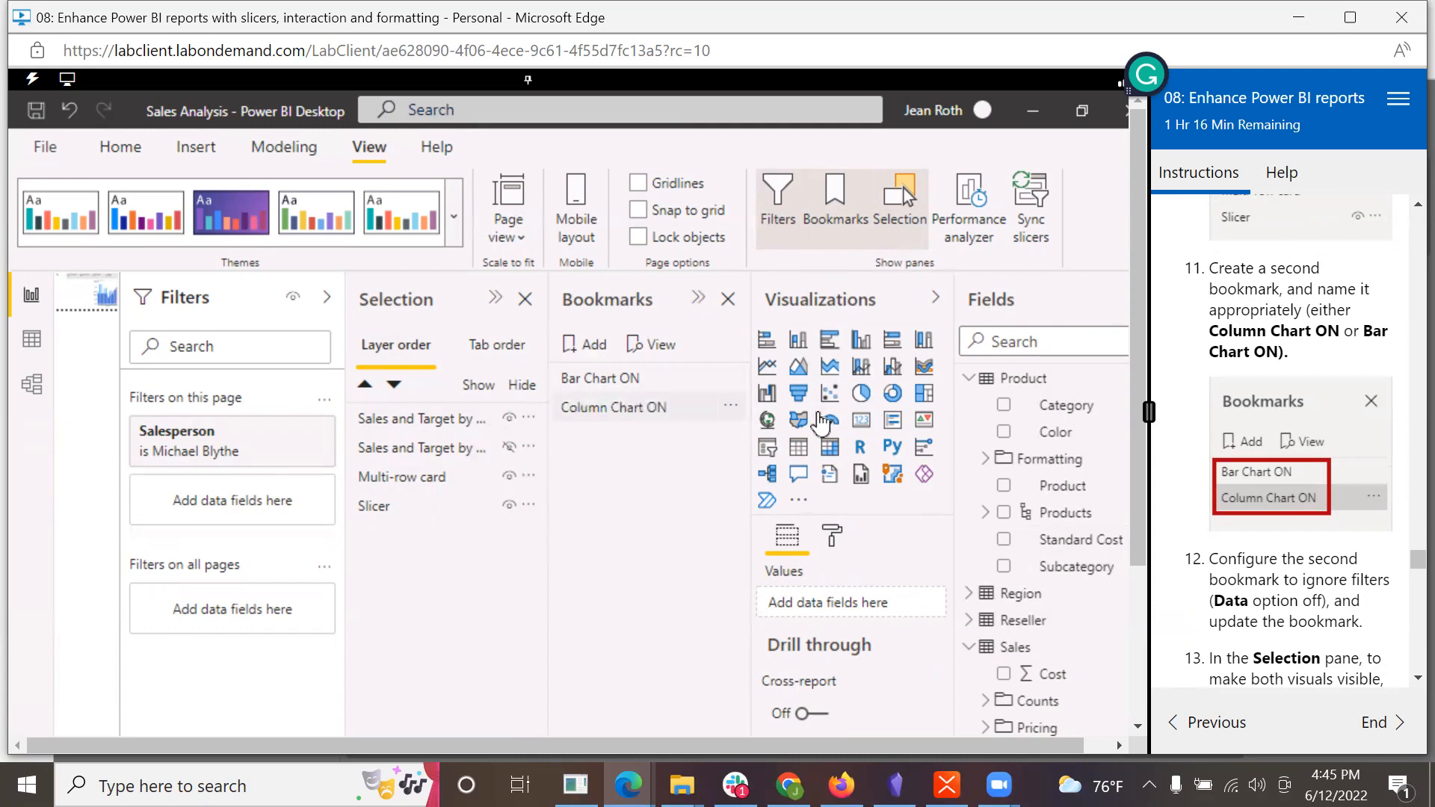
# Step: Turn off the Data option for the Column Chart ON bookmark and update the bookmark
pyautogui.scroll(-3, 1257, 538)
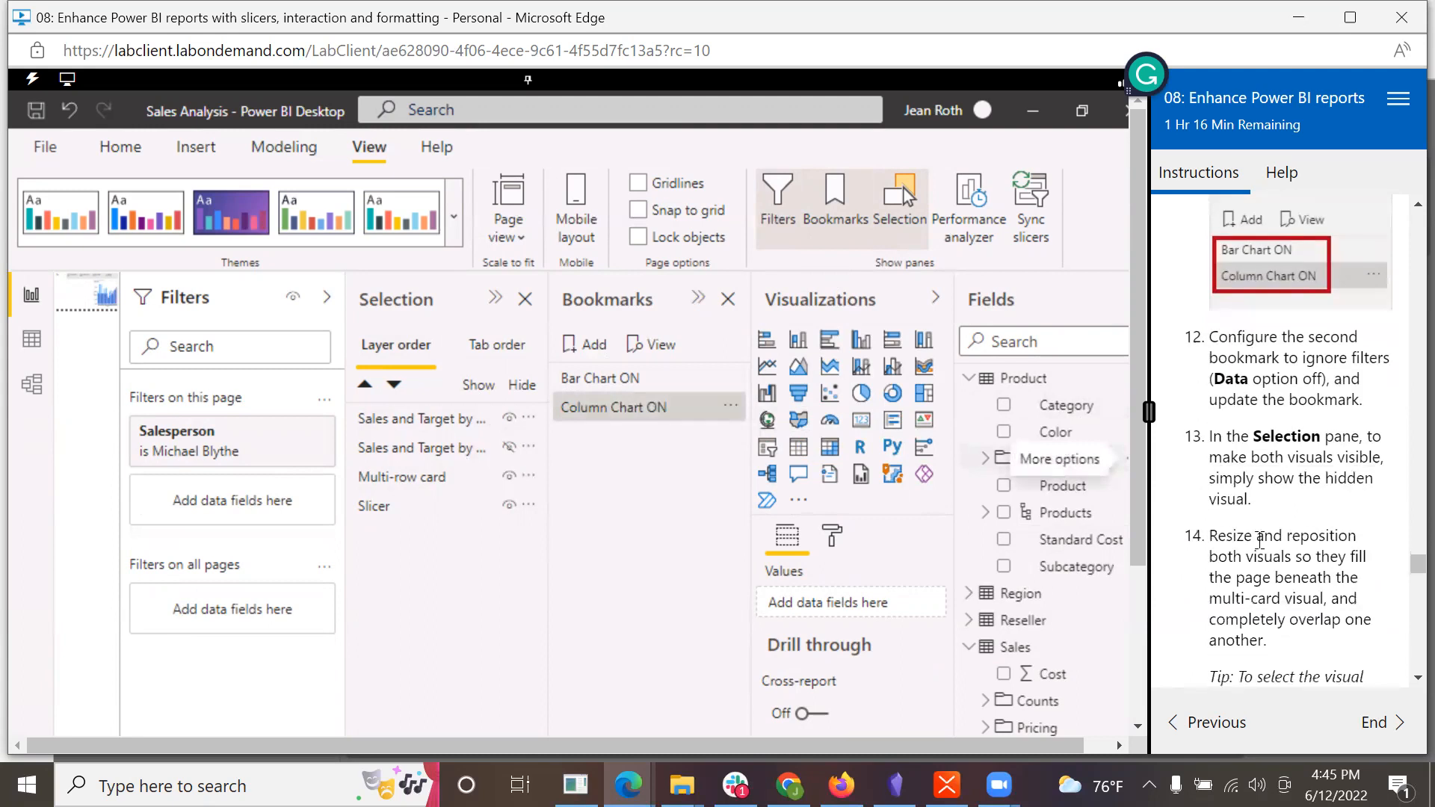
pyautogui.click(731, 407)
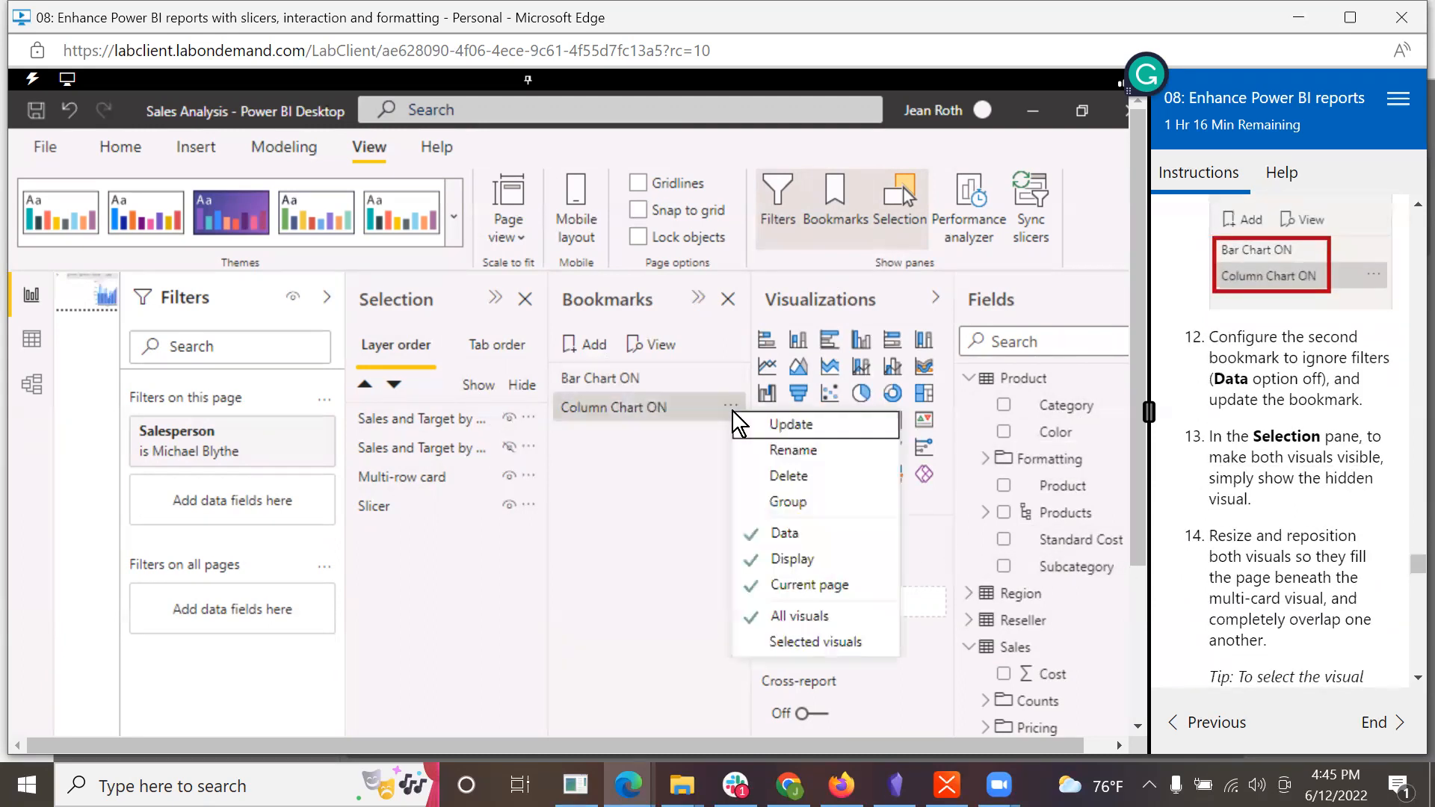
pyautogui.click(782, 534)
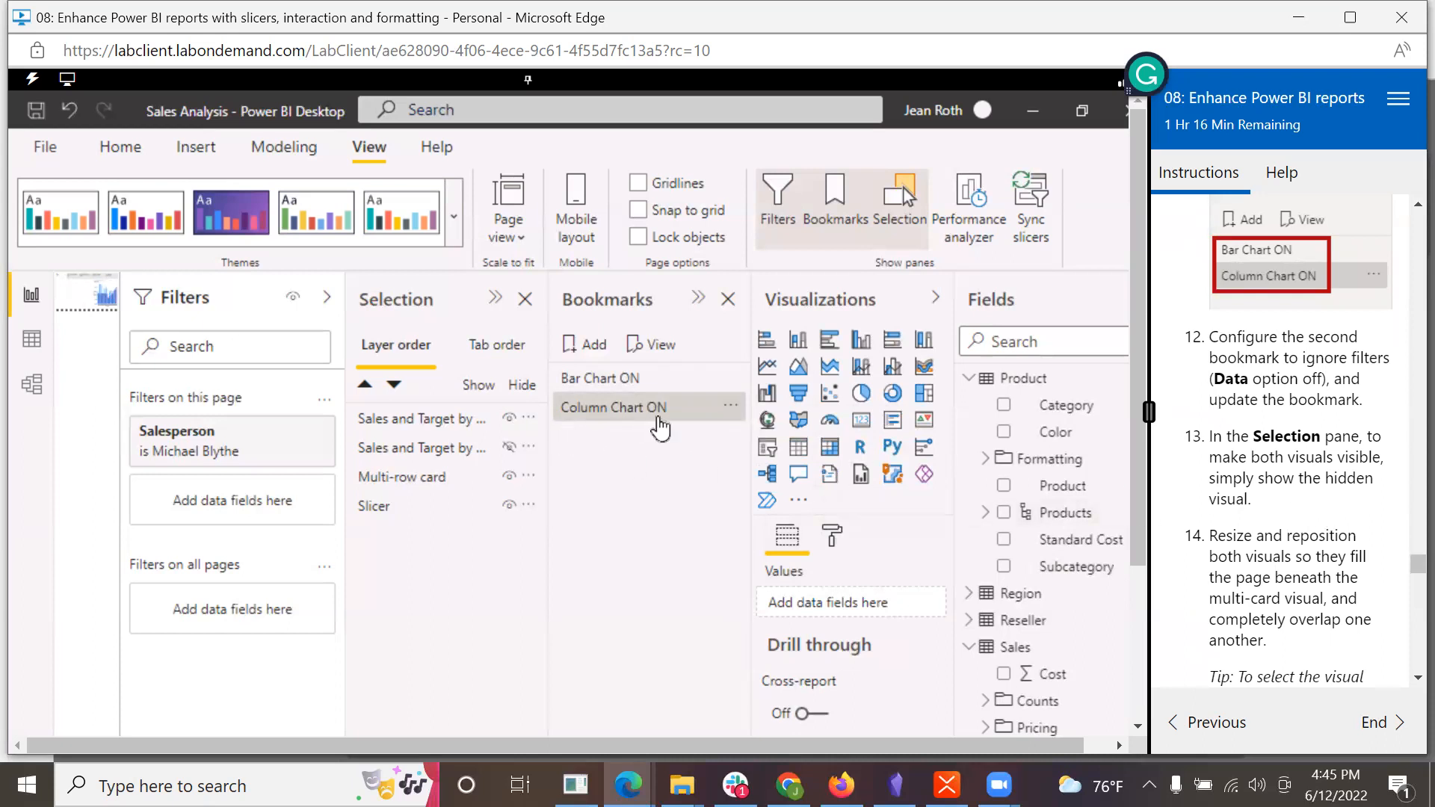
pyautogui.click(731, 407)
pyautogui.click(759, 414)
# Step: Show the hidden Sales and Target by Month bar chart so both monthly visuals are displayed
pyautogui.scroll(-1, 1334, 570)
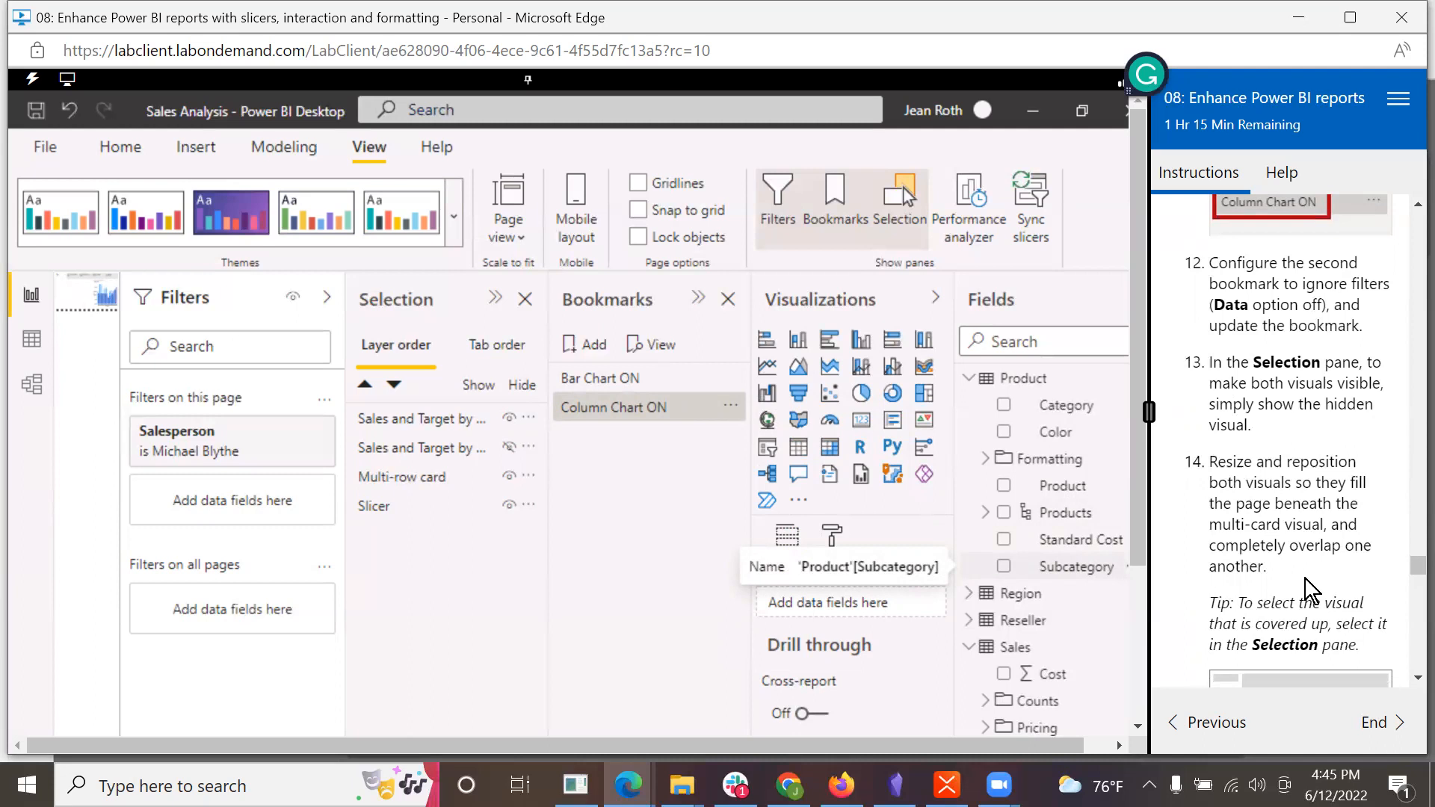
pyautogui.scroll(-1, 1305, 579)
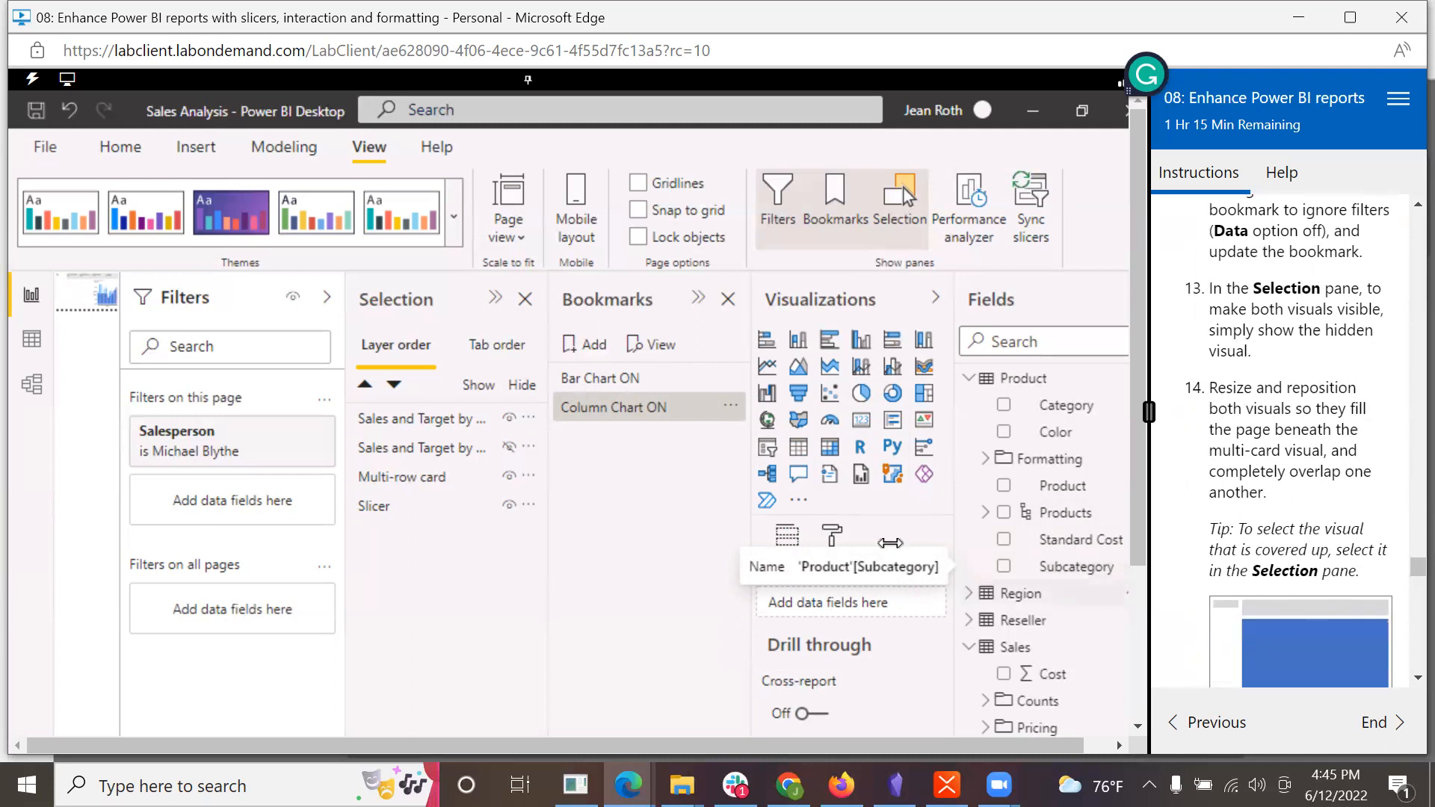
pyautogui.click(510, 451)
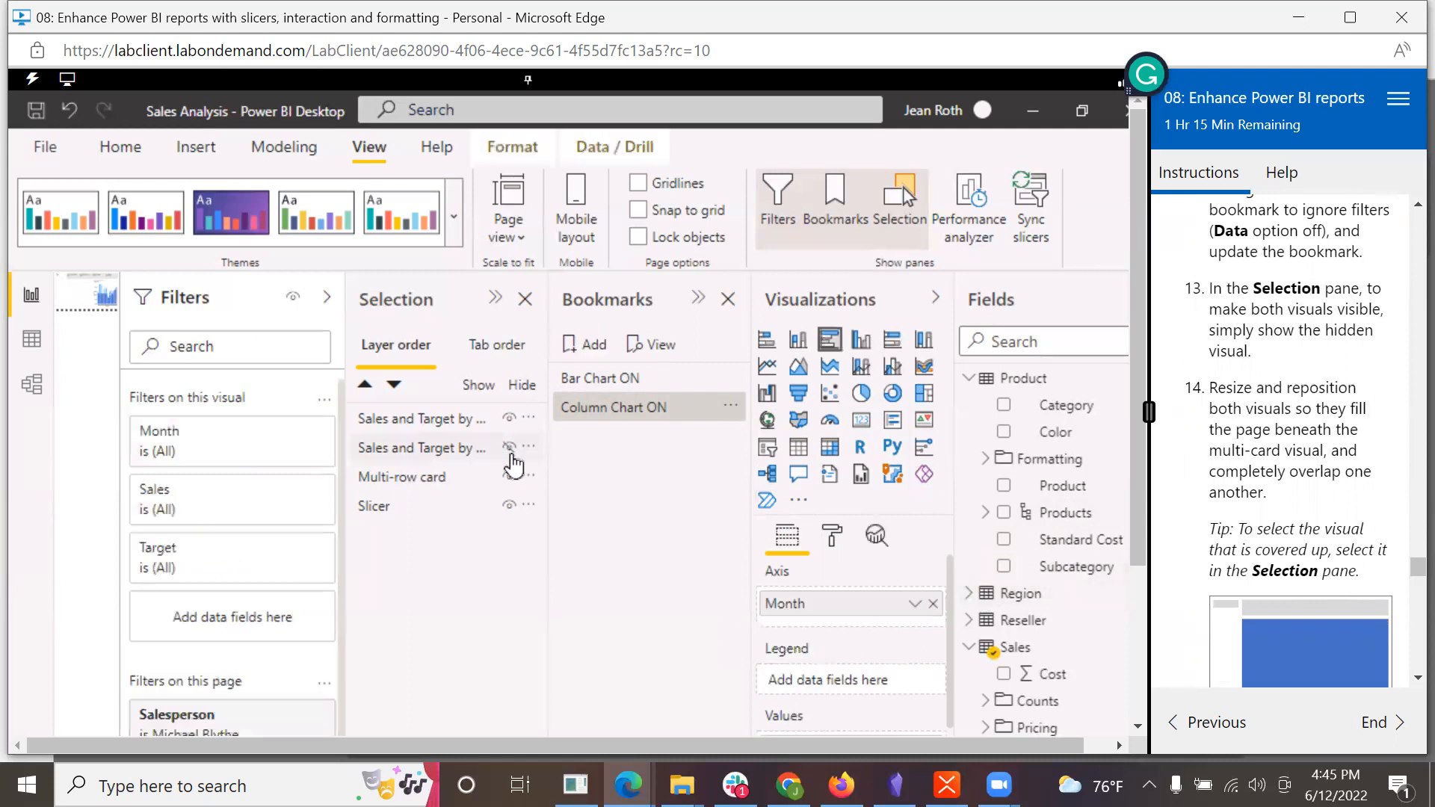
pyautogui.click(510, 448)
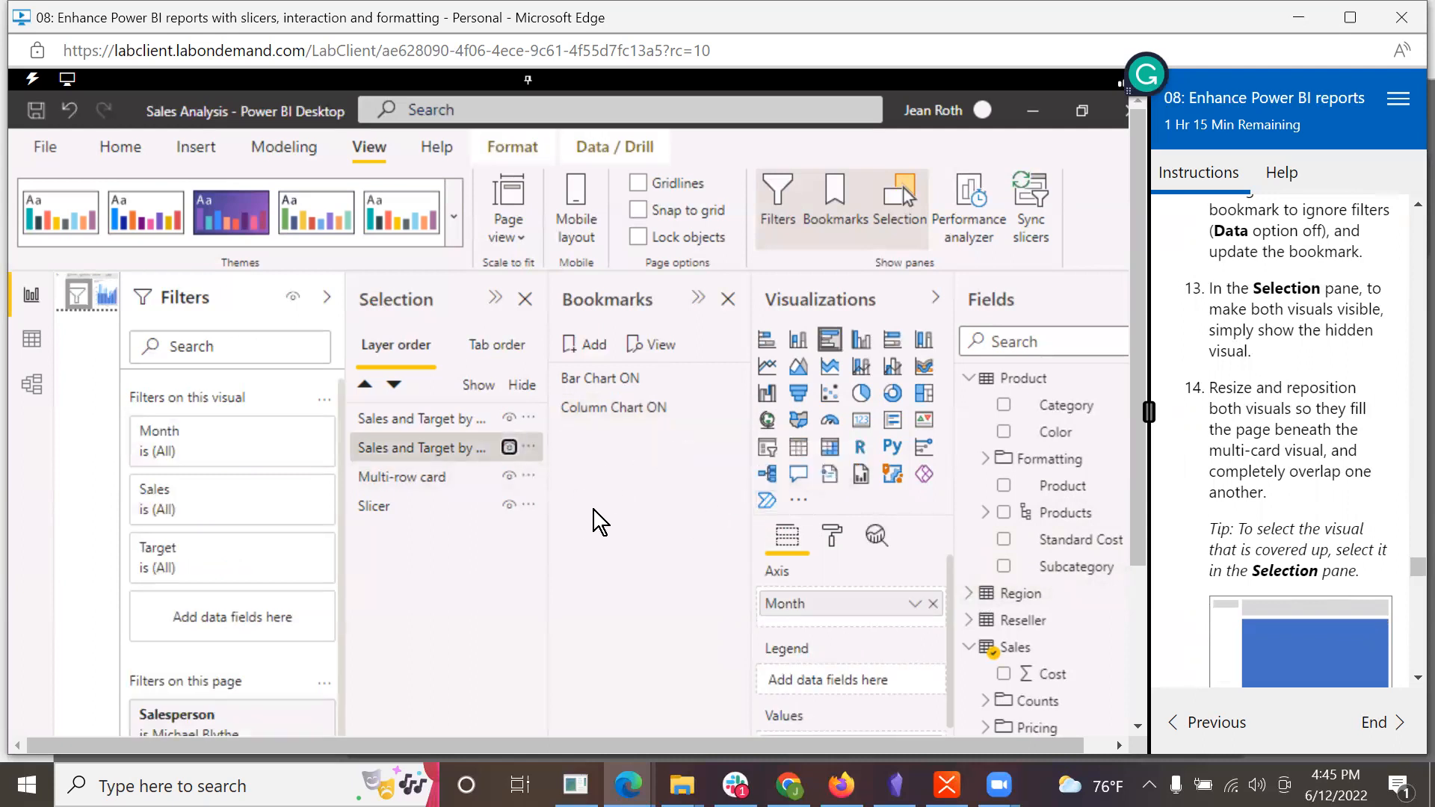
# Step: Select the Sales and Target by Month column chart and collapse the Fields and Visualizations panes to enlarge the report canvas
pyautogui.scroll(-1, 1320, 485)
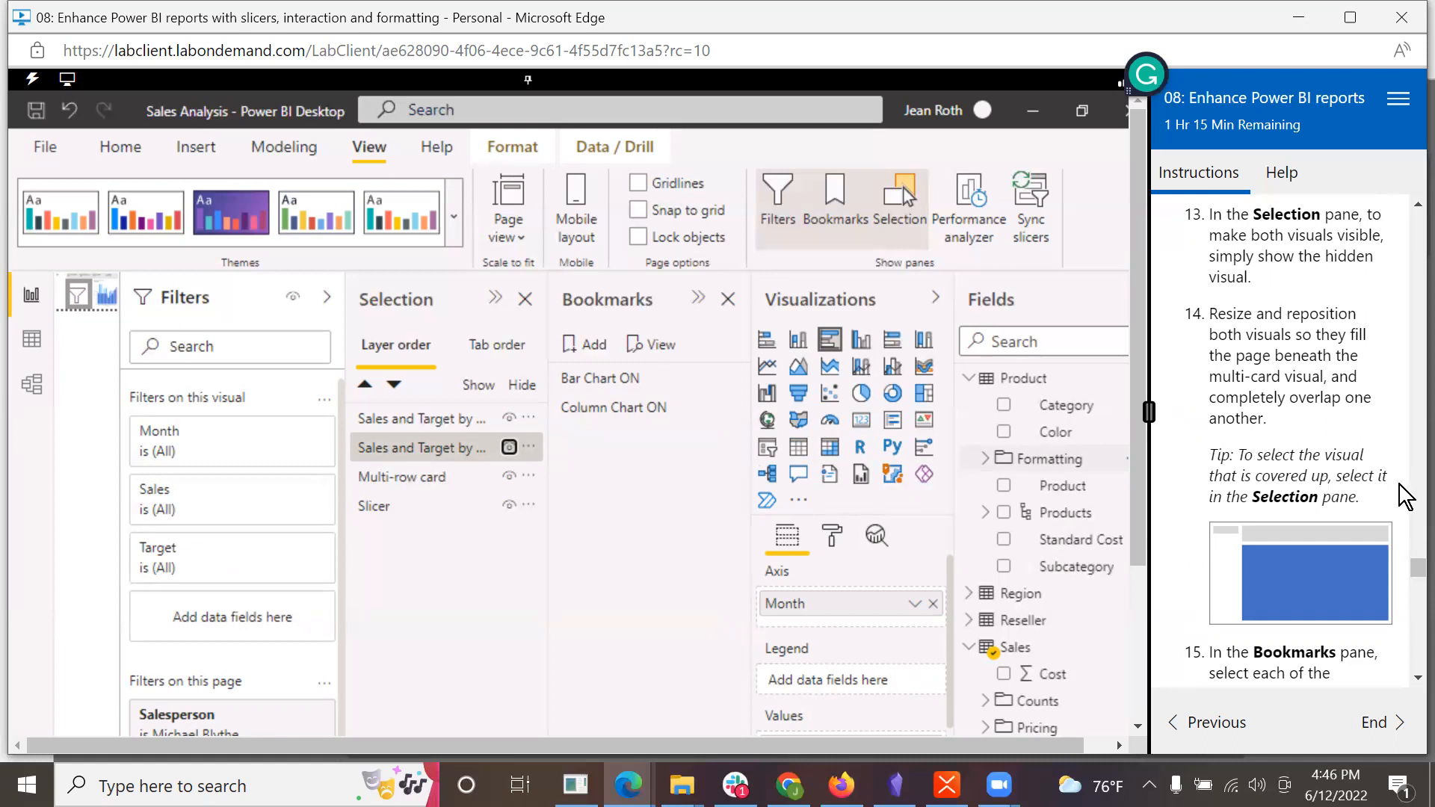
pyautogui.scroll(-1, 1405, 496)
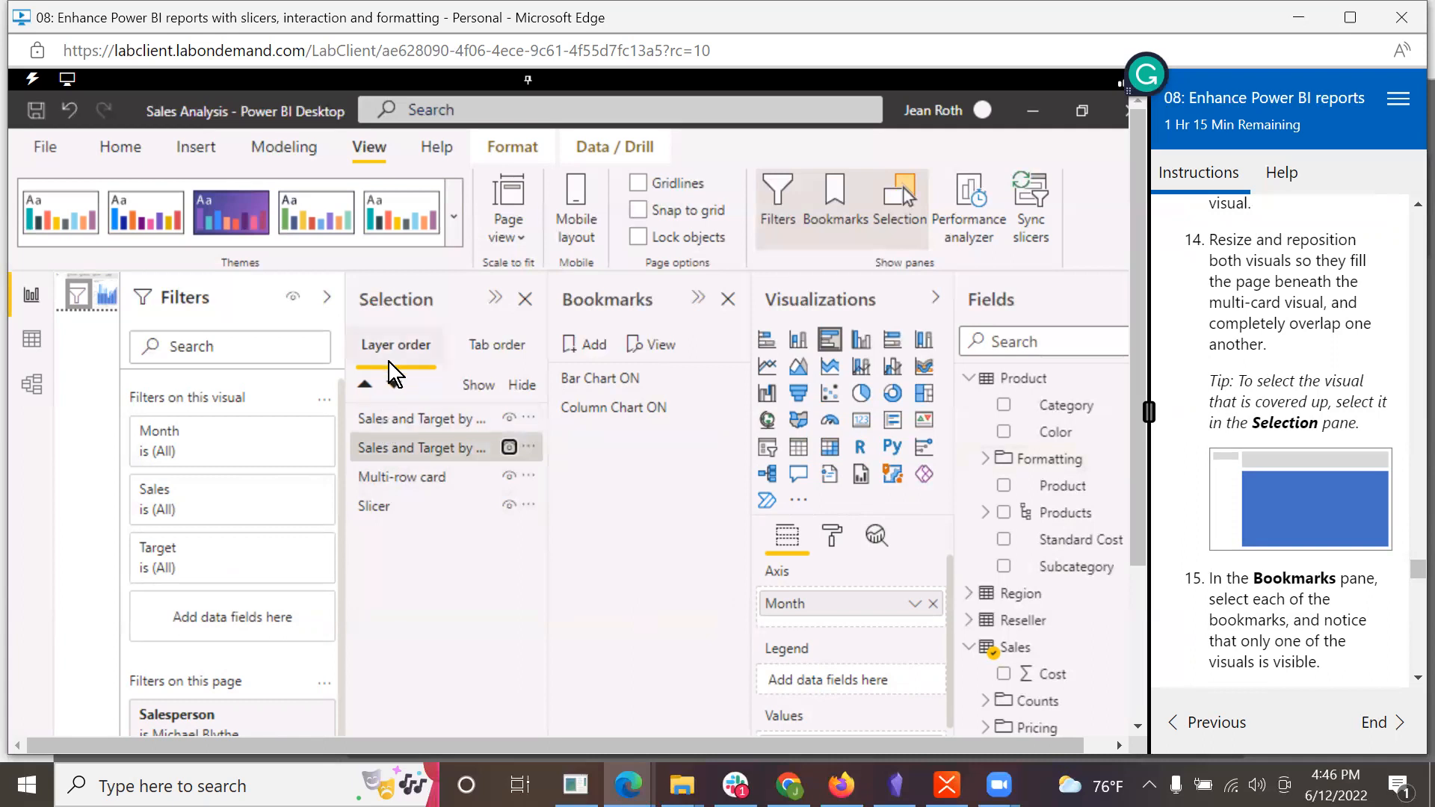
pyautogui.click(443, 421)
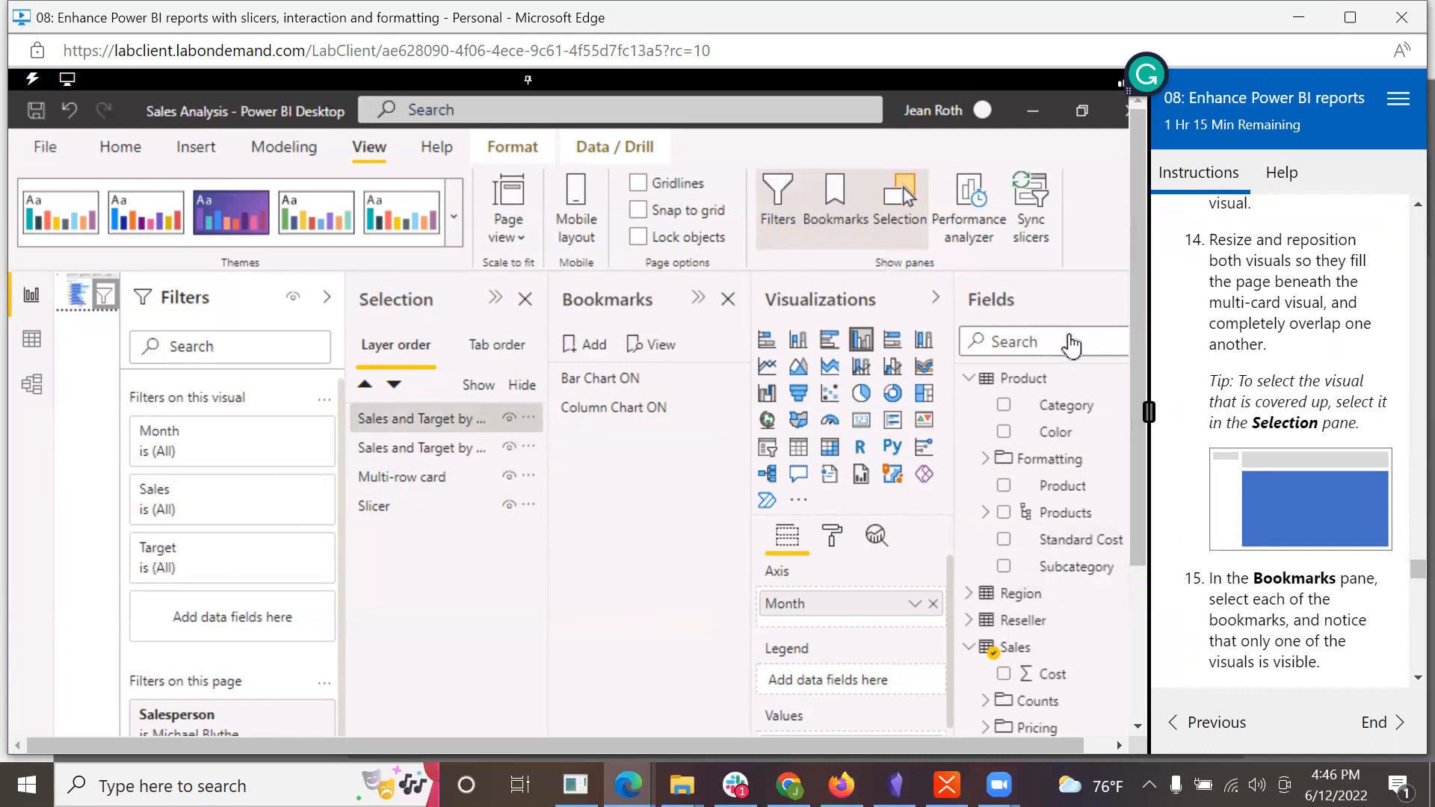
pyautogui.moveTo(1030, 744); pyautogui.dragTo(1127, 729)
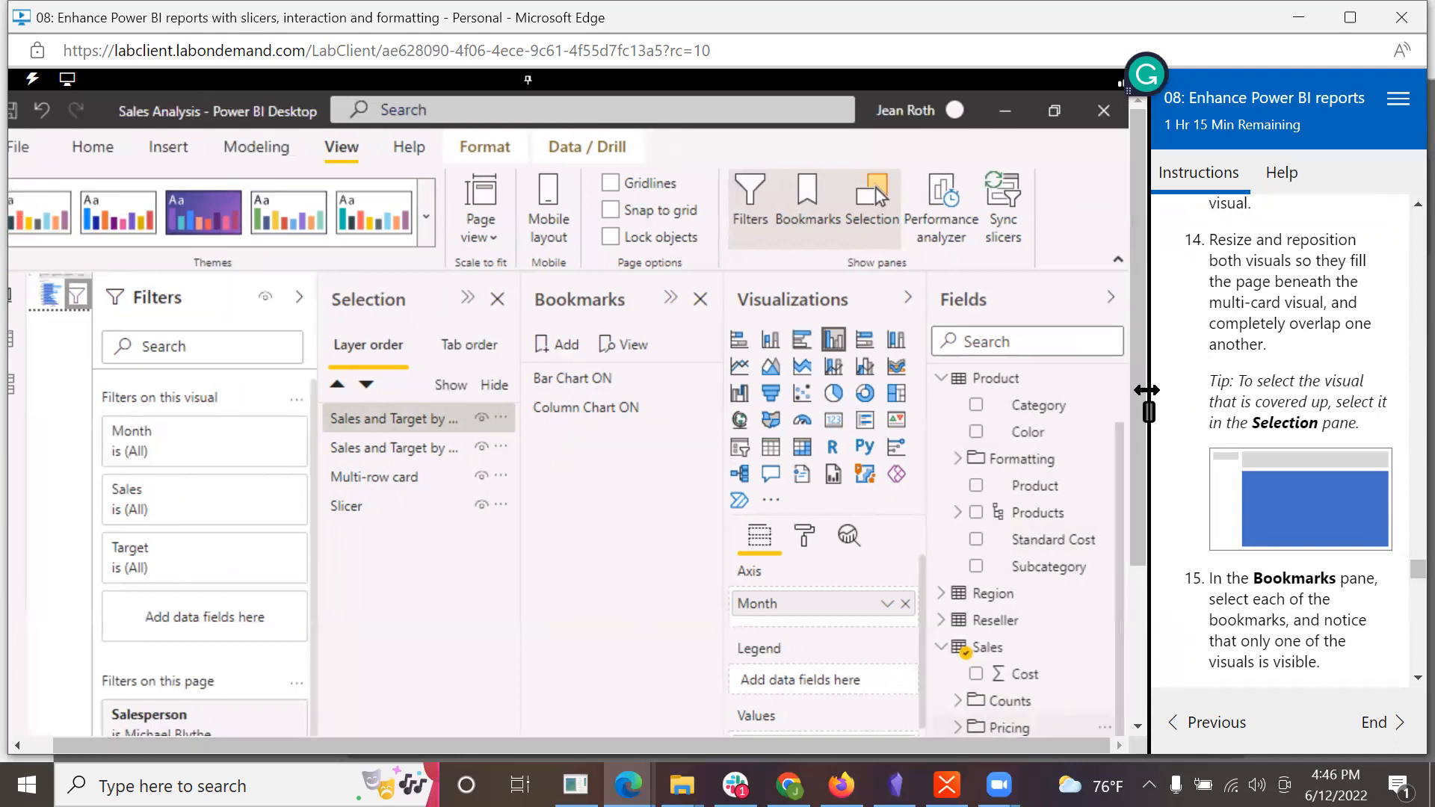
pyautogui.click(1112, 298)
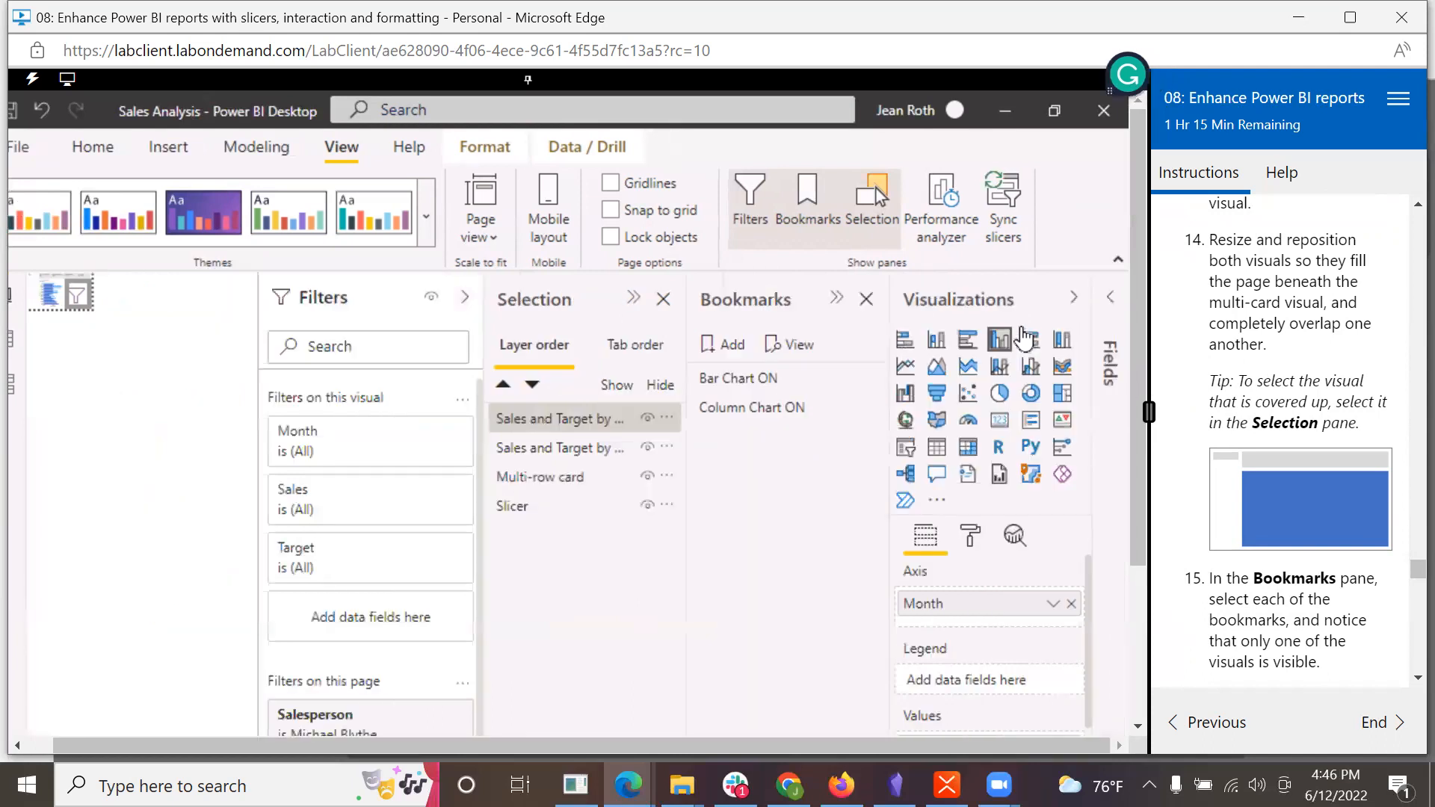
pyautogui.click(1074, 297)
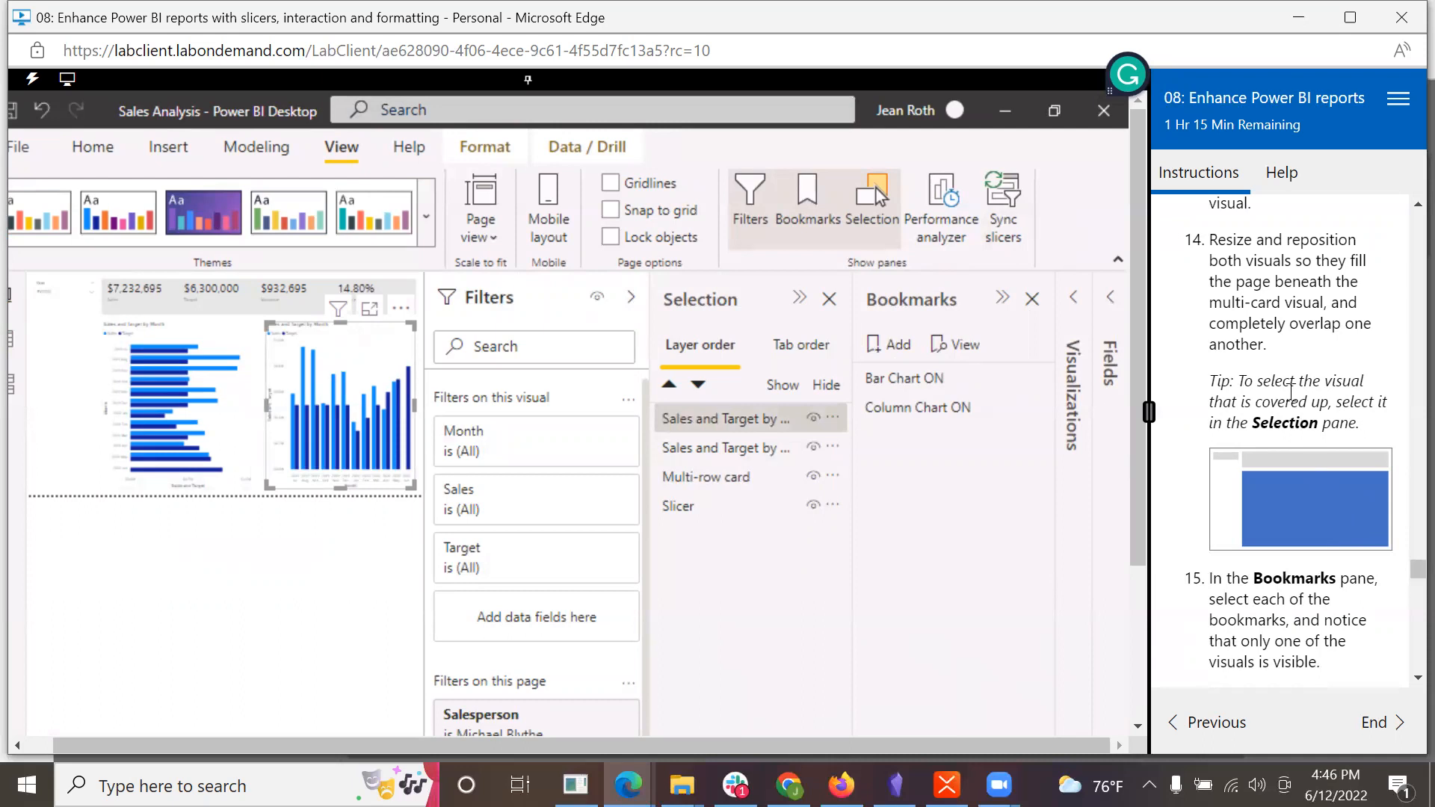
# Step: Apply the Bar Chart ON and Column Chart ON bookmarks alternately to check which monthly chart each one displays
pyautogui.scroll(-2, 1293, 471)
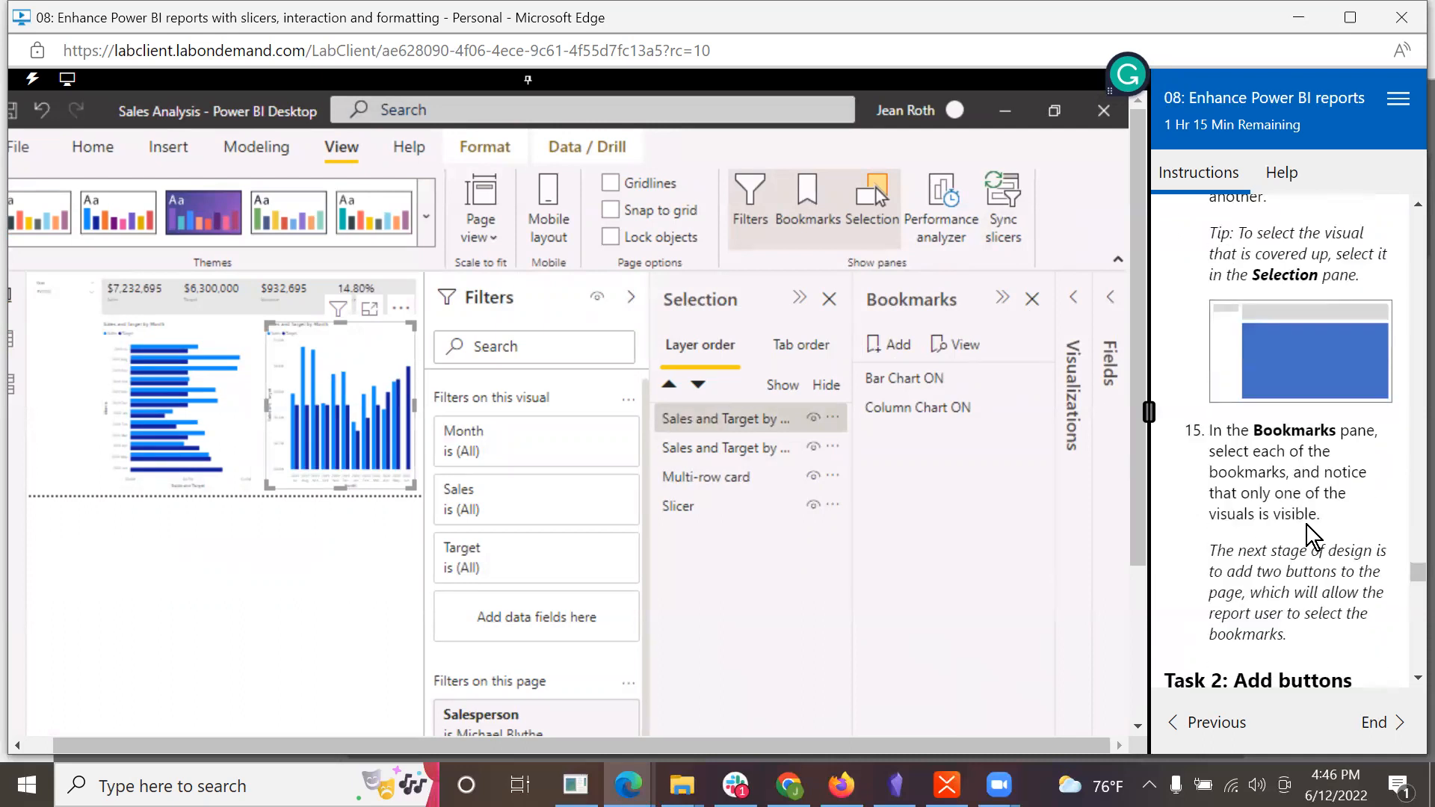
pyautogui.click(918, 383)
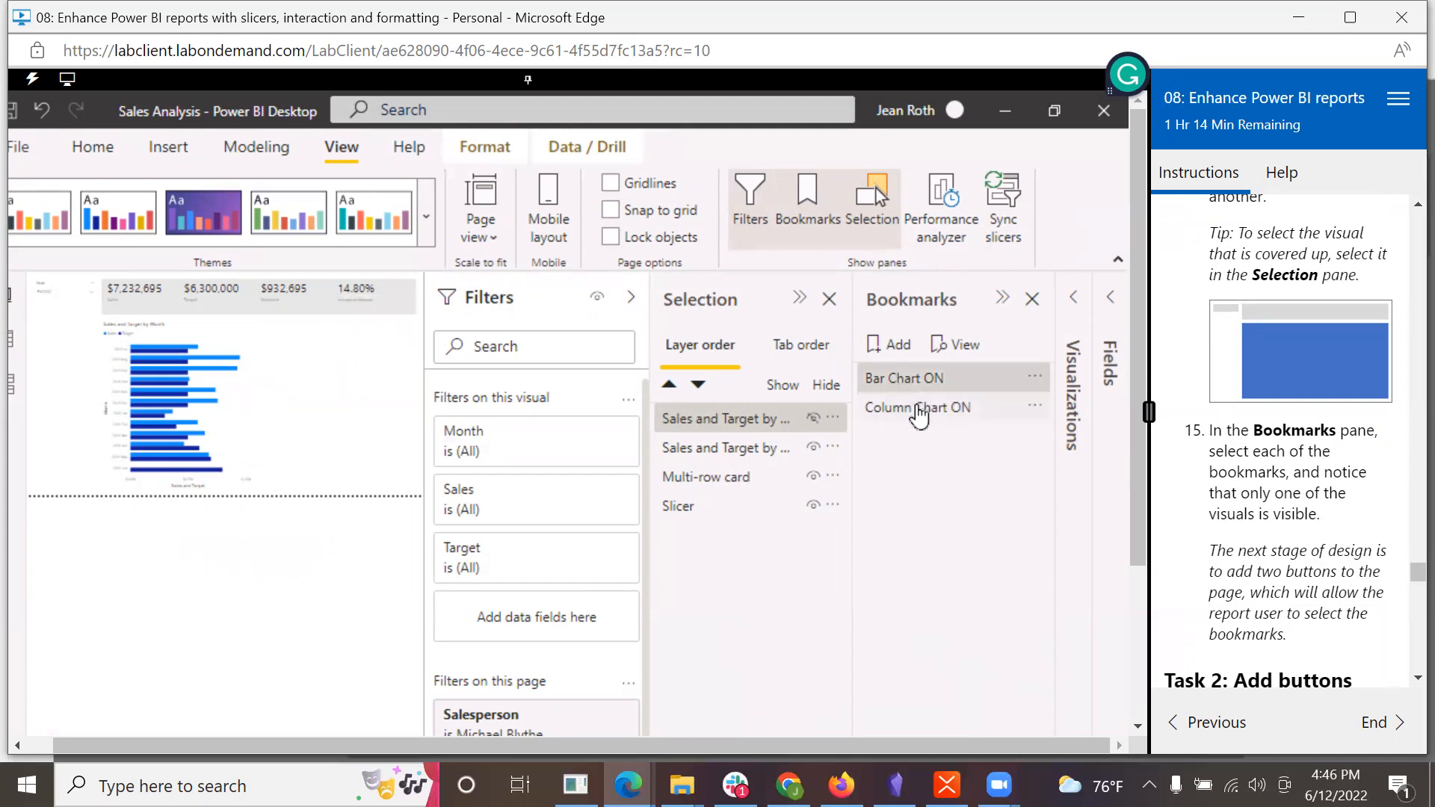
pyautogui.click(918, 409)
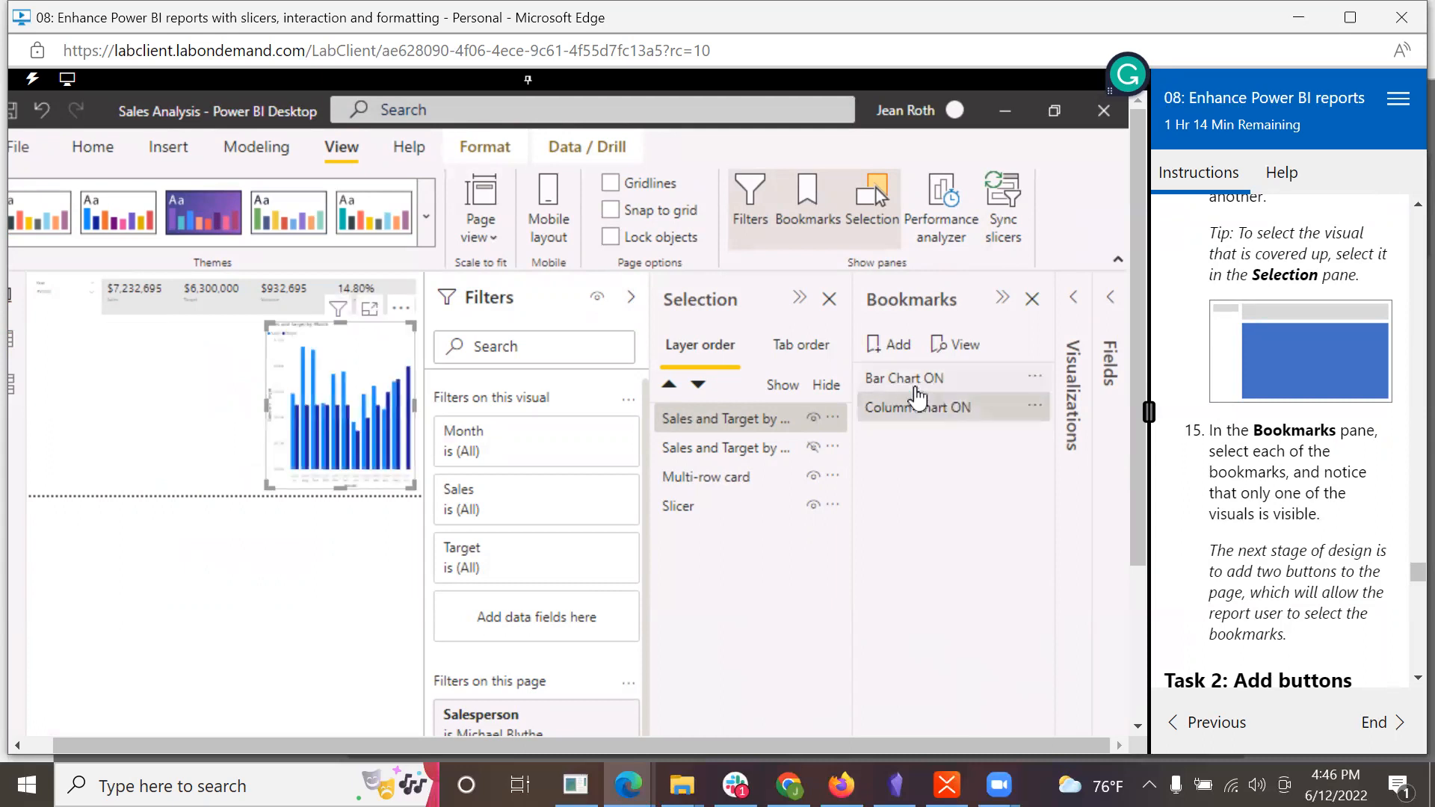
pyautogui.click(917, 385)
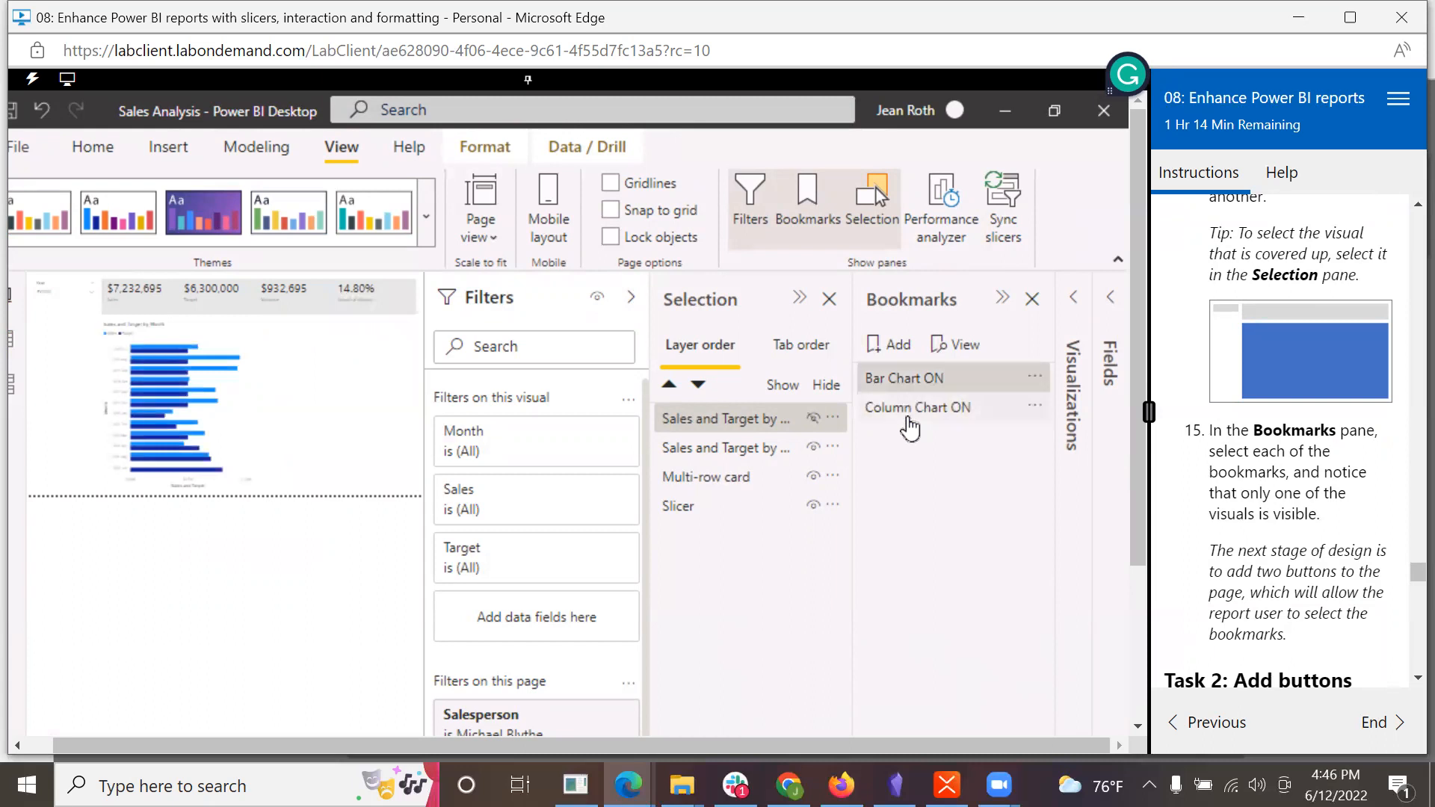
pyautogui.click(909, 417)
# Step: Insert a blank button on the My Performance page
pyautogui.scroll(-2, 1335, 599)
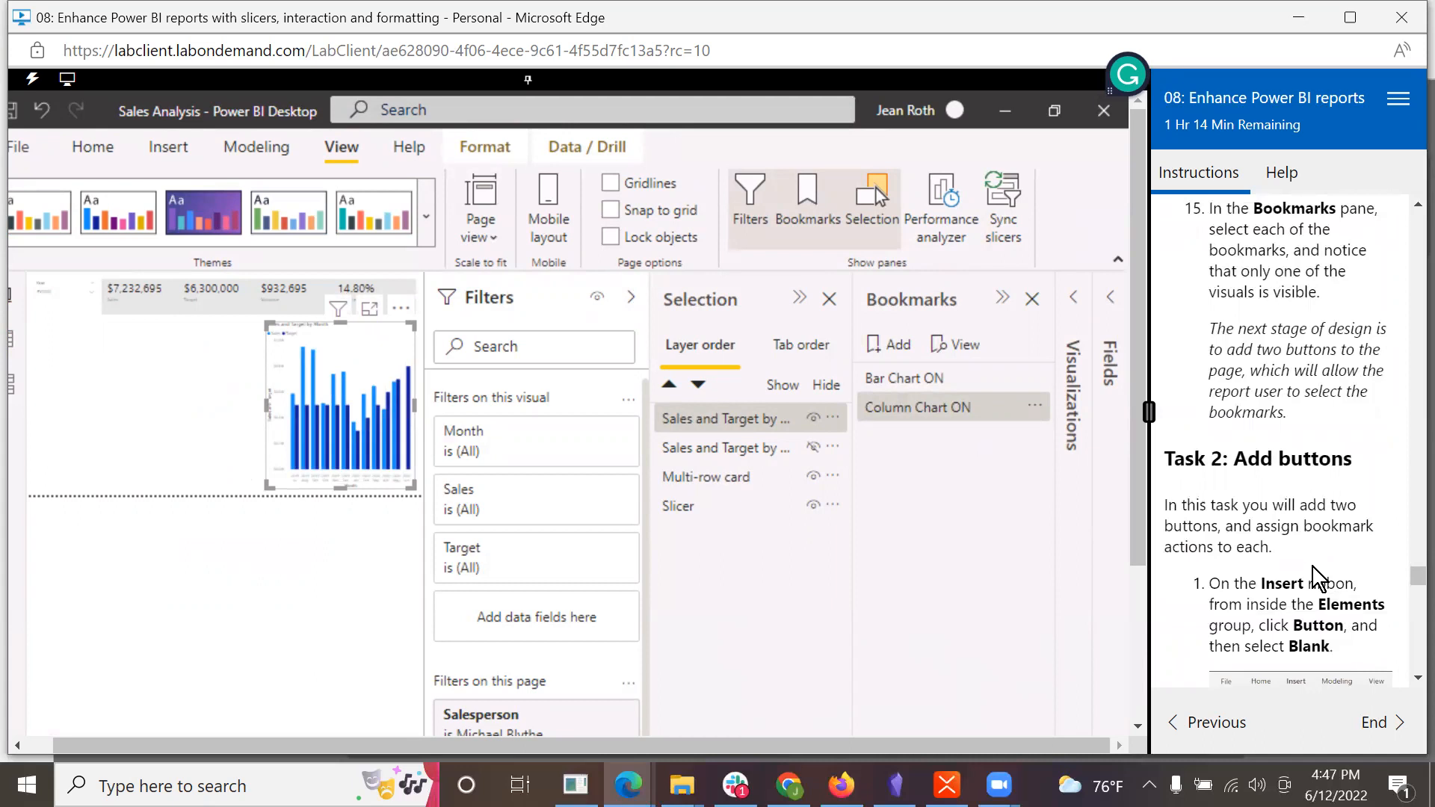
pyautogui.scroll(-3, 1277, 570)
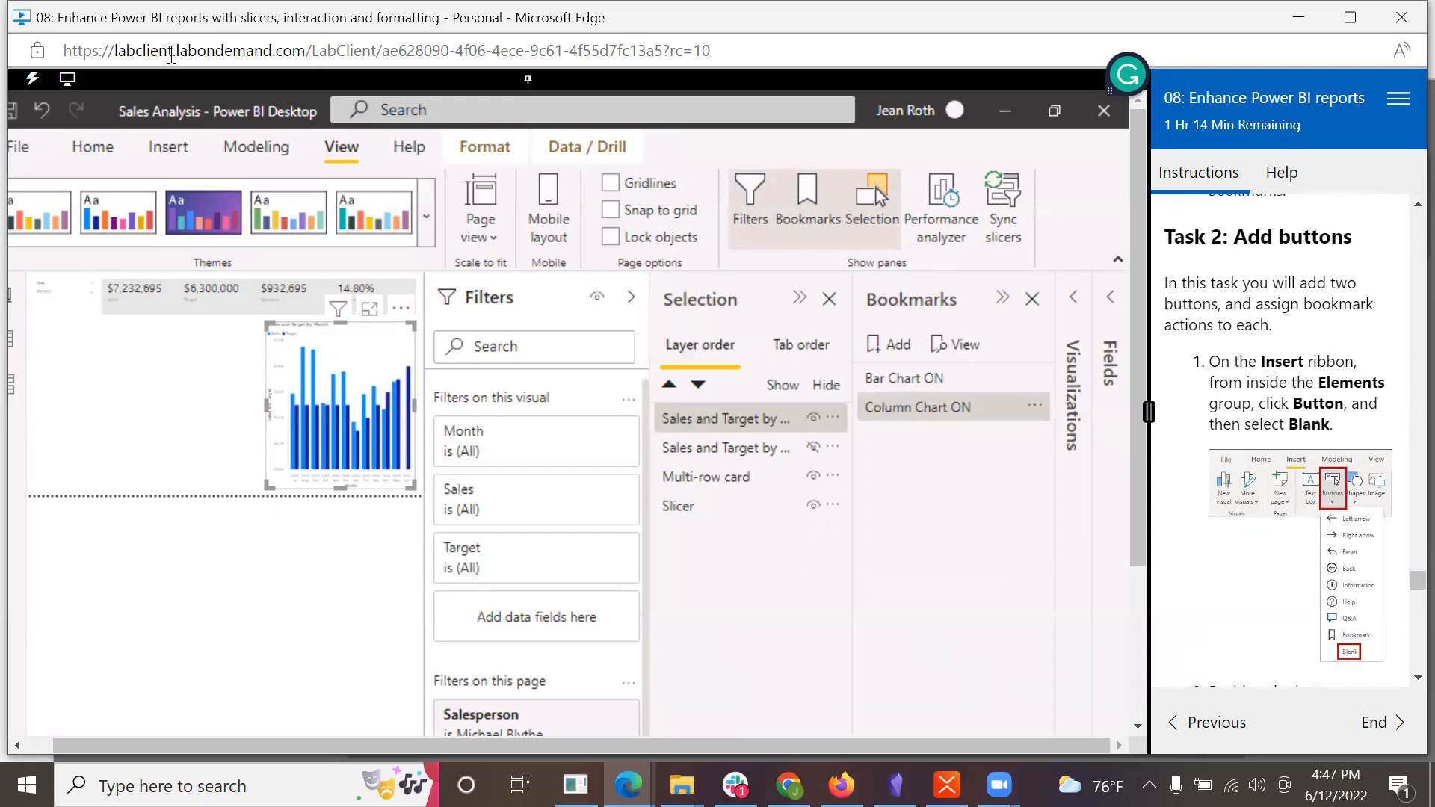
pyautogui.click(174, 142)
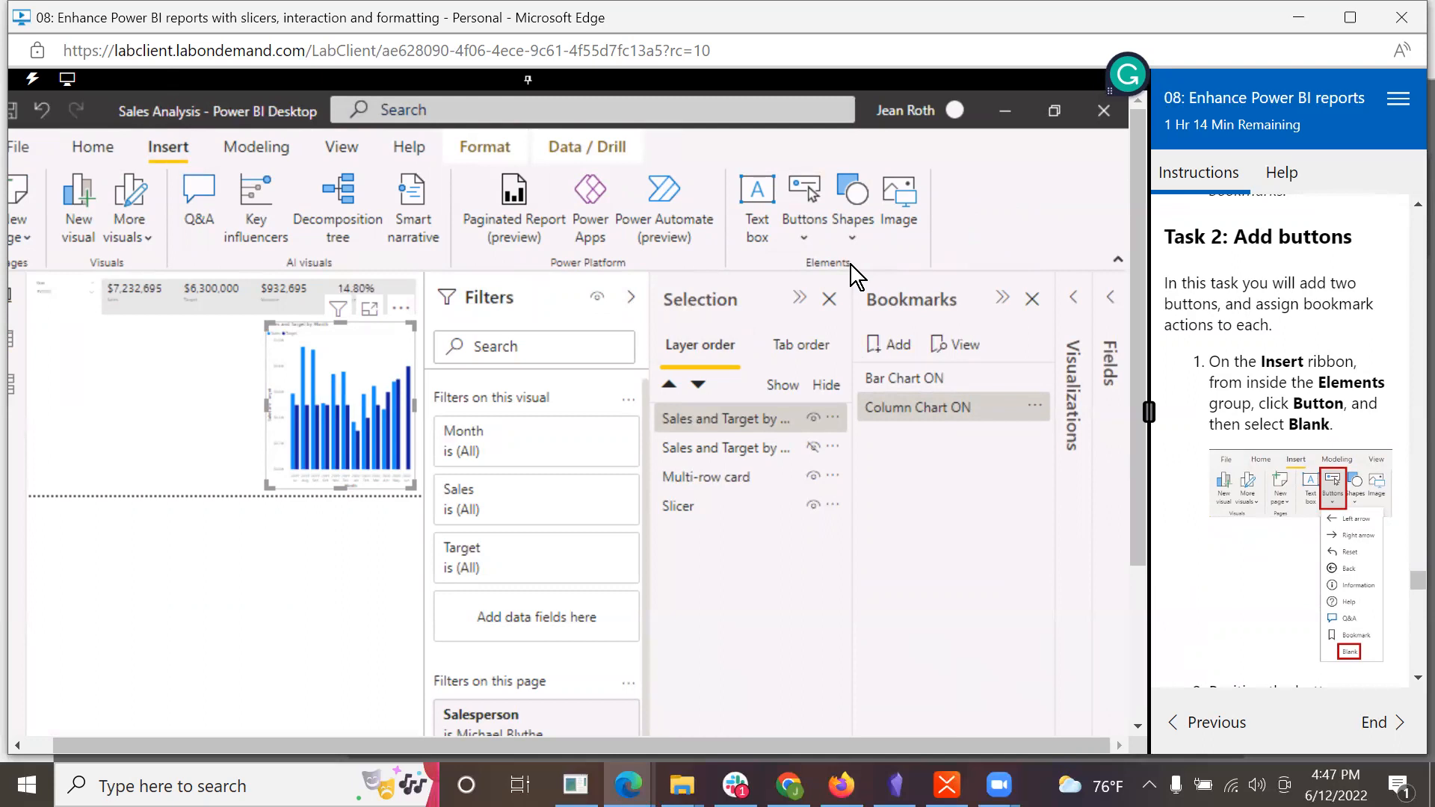
pyautogui.click(801, 202)
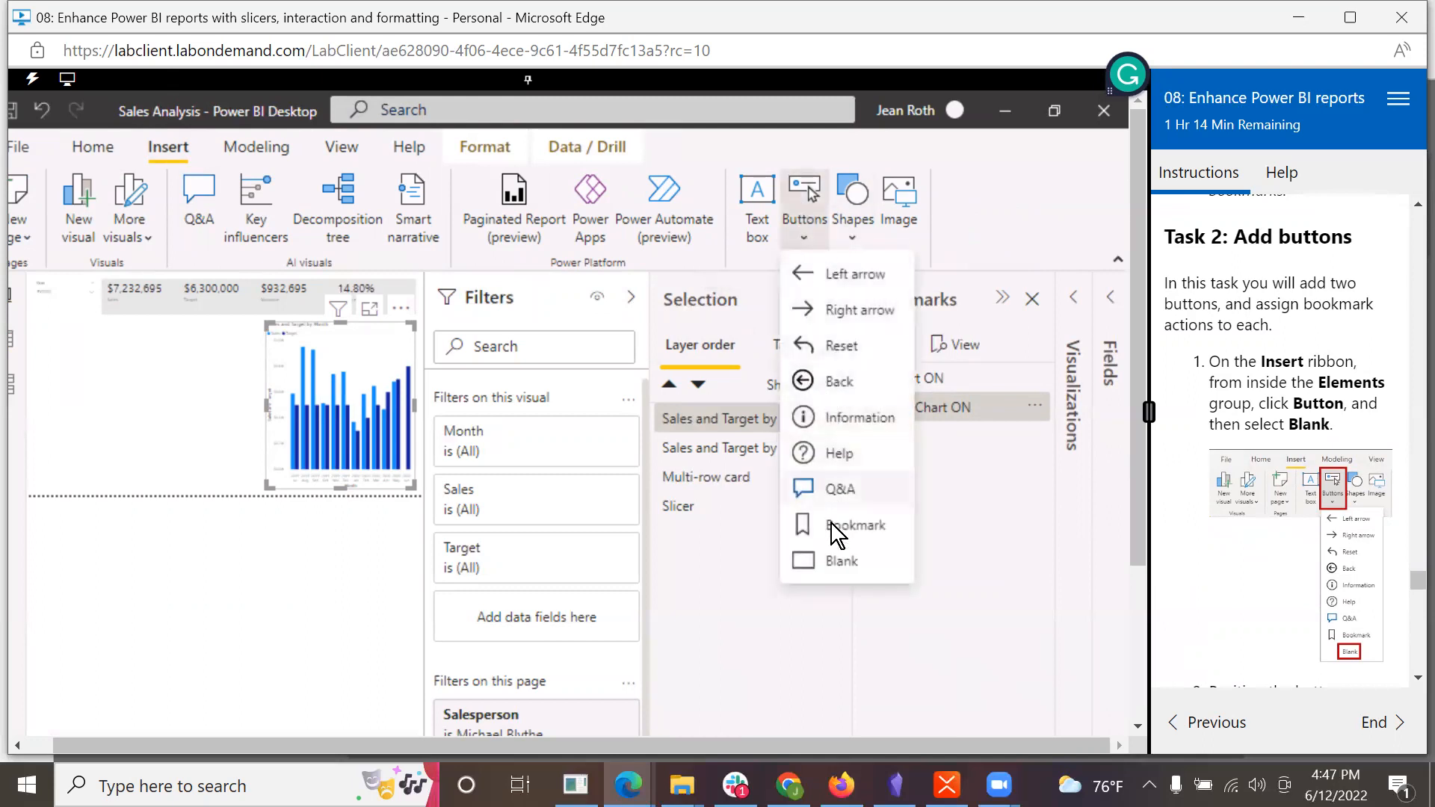
pyautogui.click(831, 568)
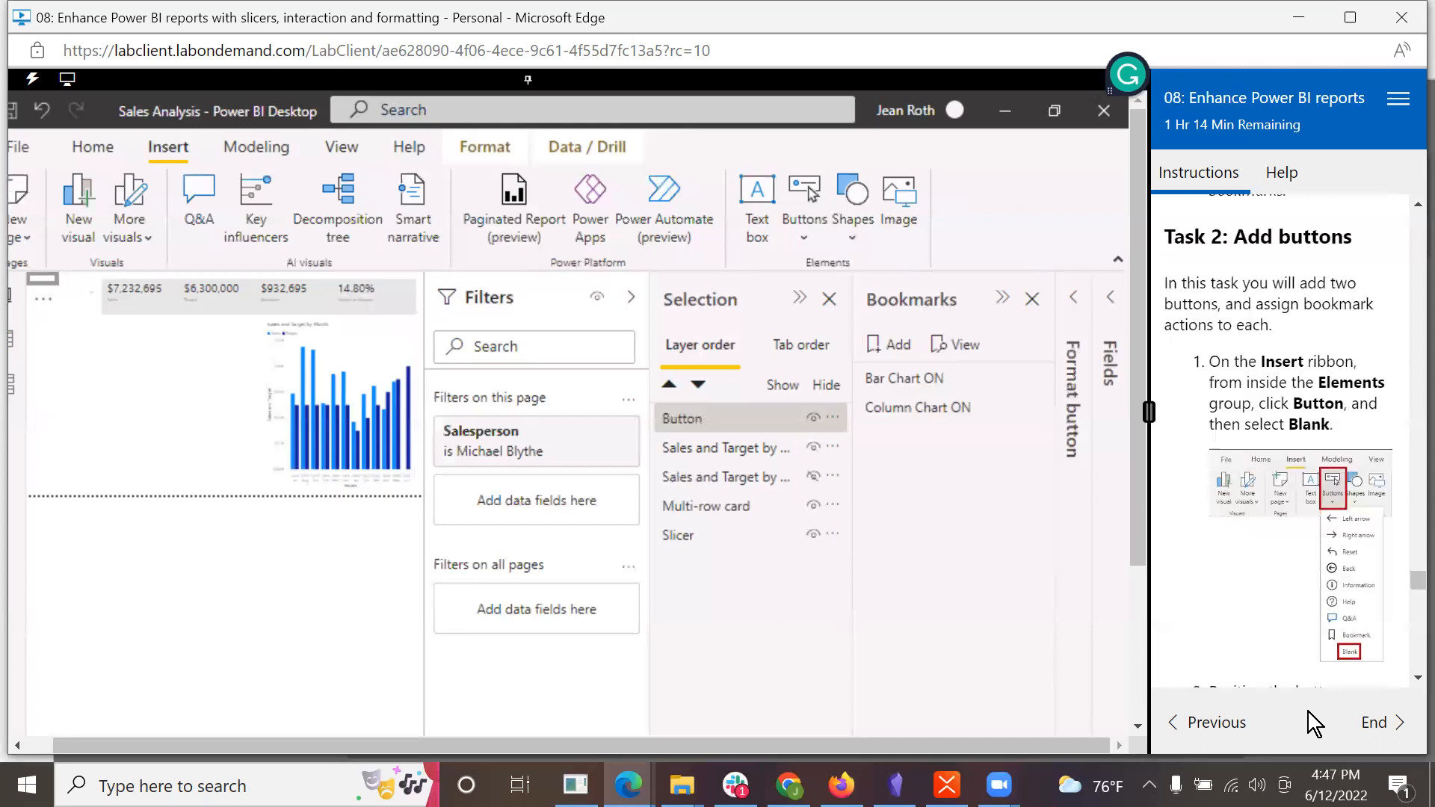
# Step: Make the blank button taller and position it directly beneath the Year slicer
pyautogui.scroll(-5, 1350, 574)
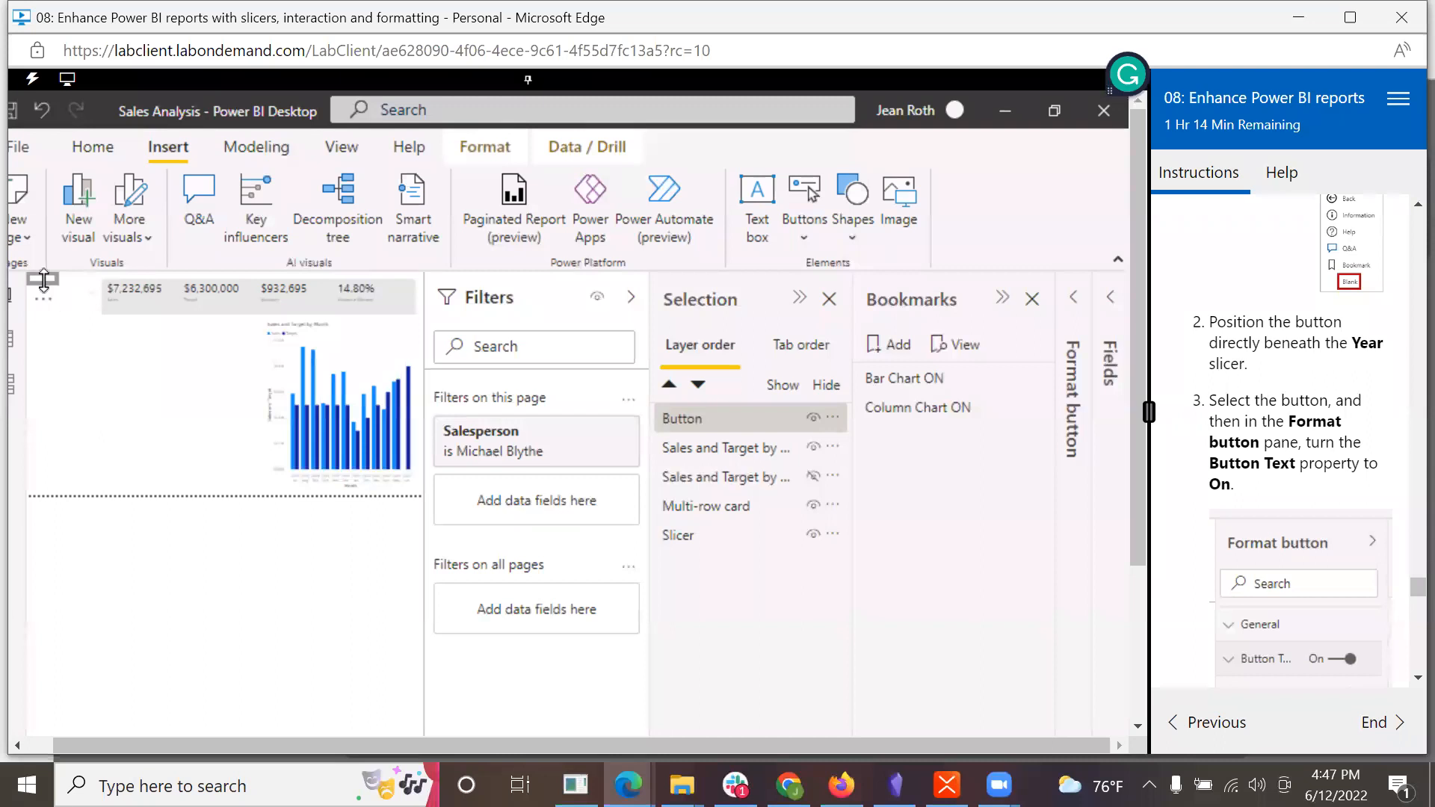
pyautogui.moveTo(44, 281); pyautogui.dragTo(96, 305)
pyautogui.click(639, 301)
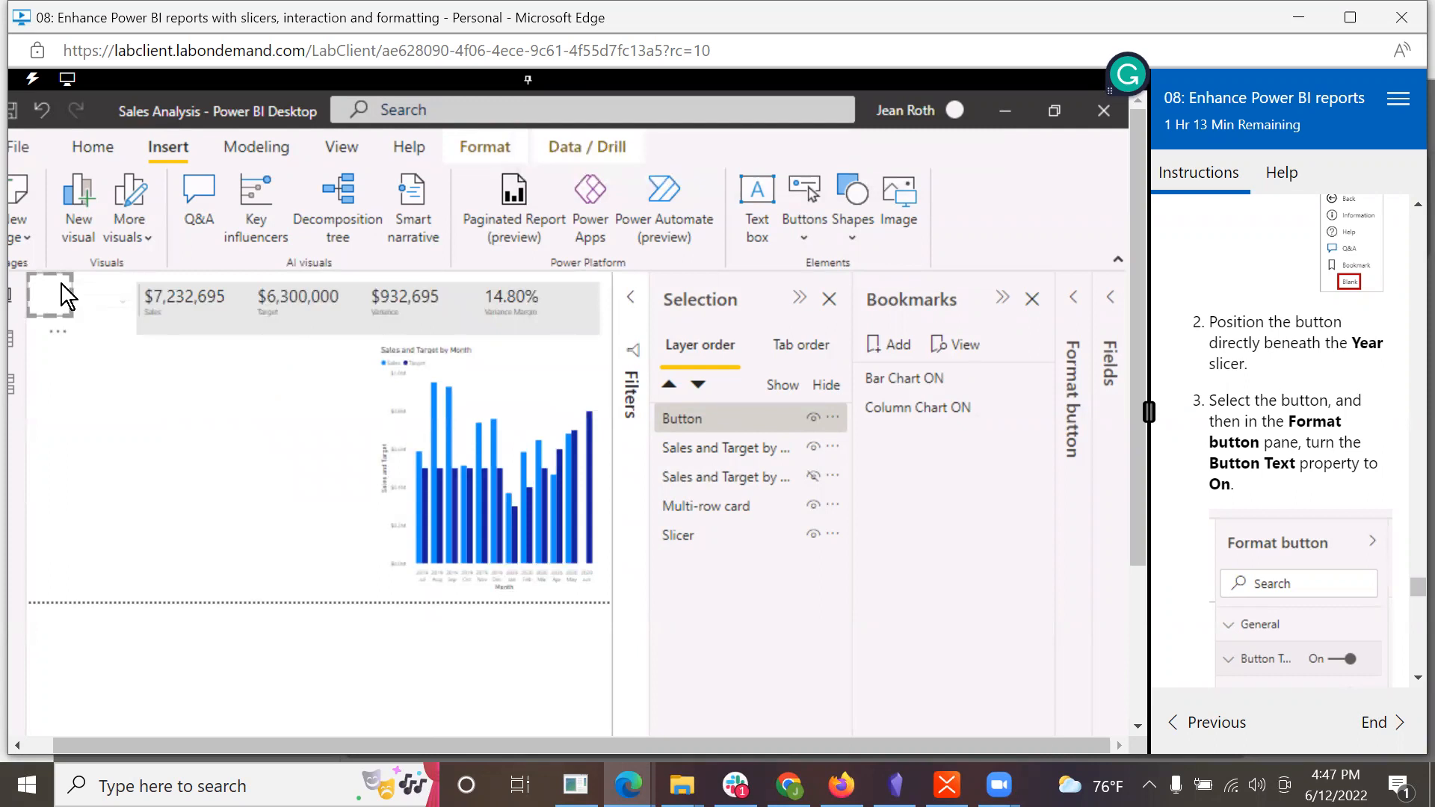
pyautogui.moveTo(61, 378); pyautogui.dragTo(64, 329)
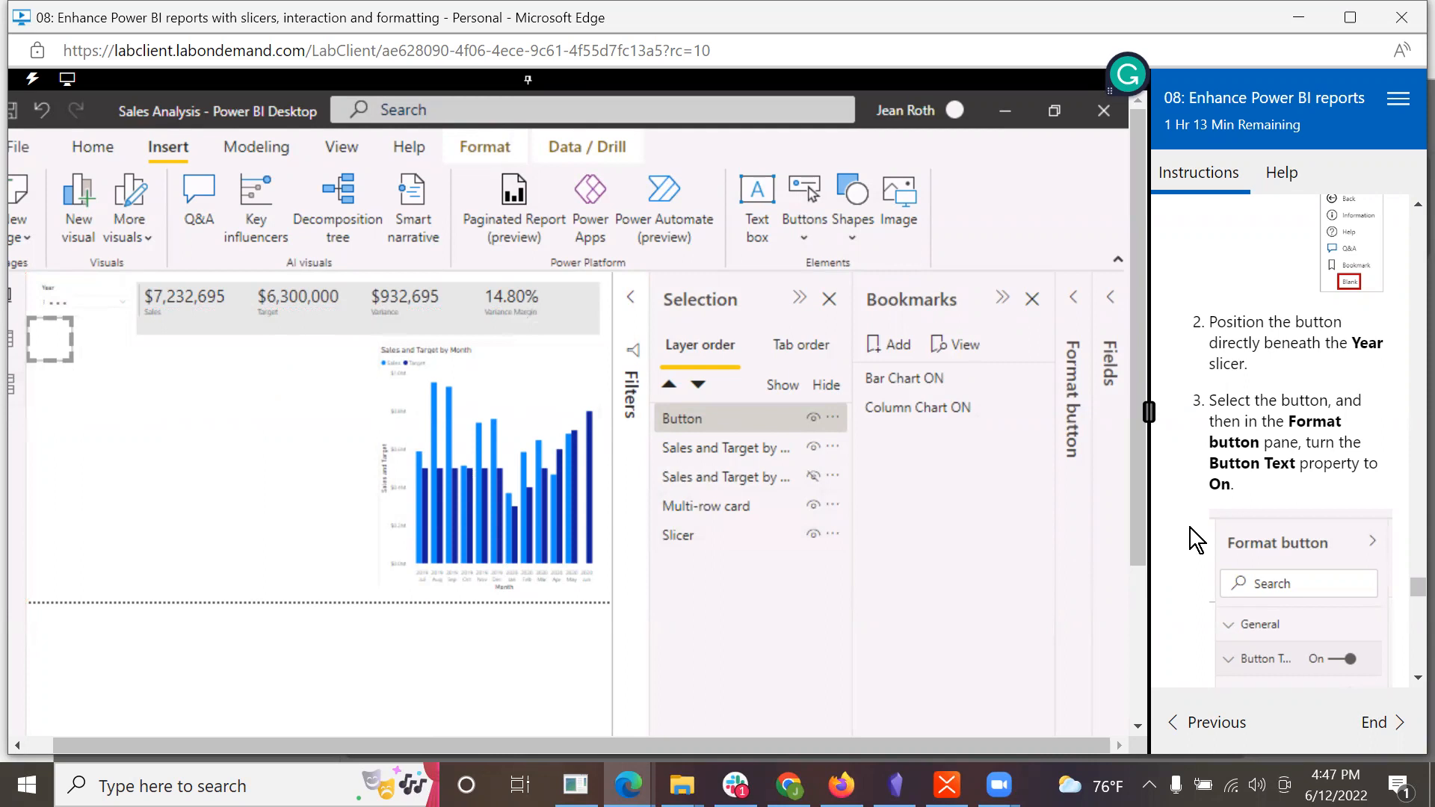
# Step: Turn on the Button Text property for the blank button and widen its formatting pane
pyautogui.scroll(-1, 1190, 528)
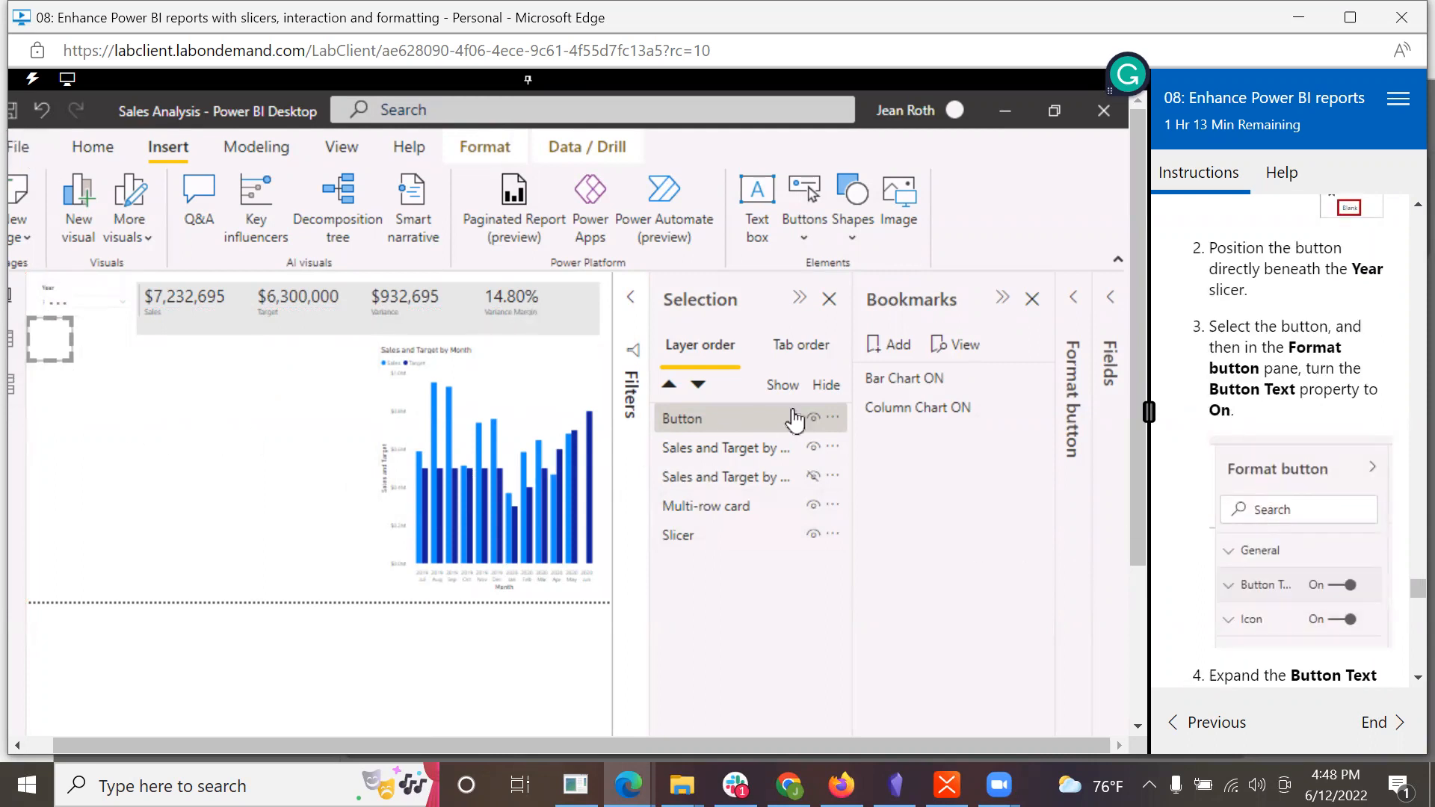
pyautogui.click(637, 299)
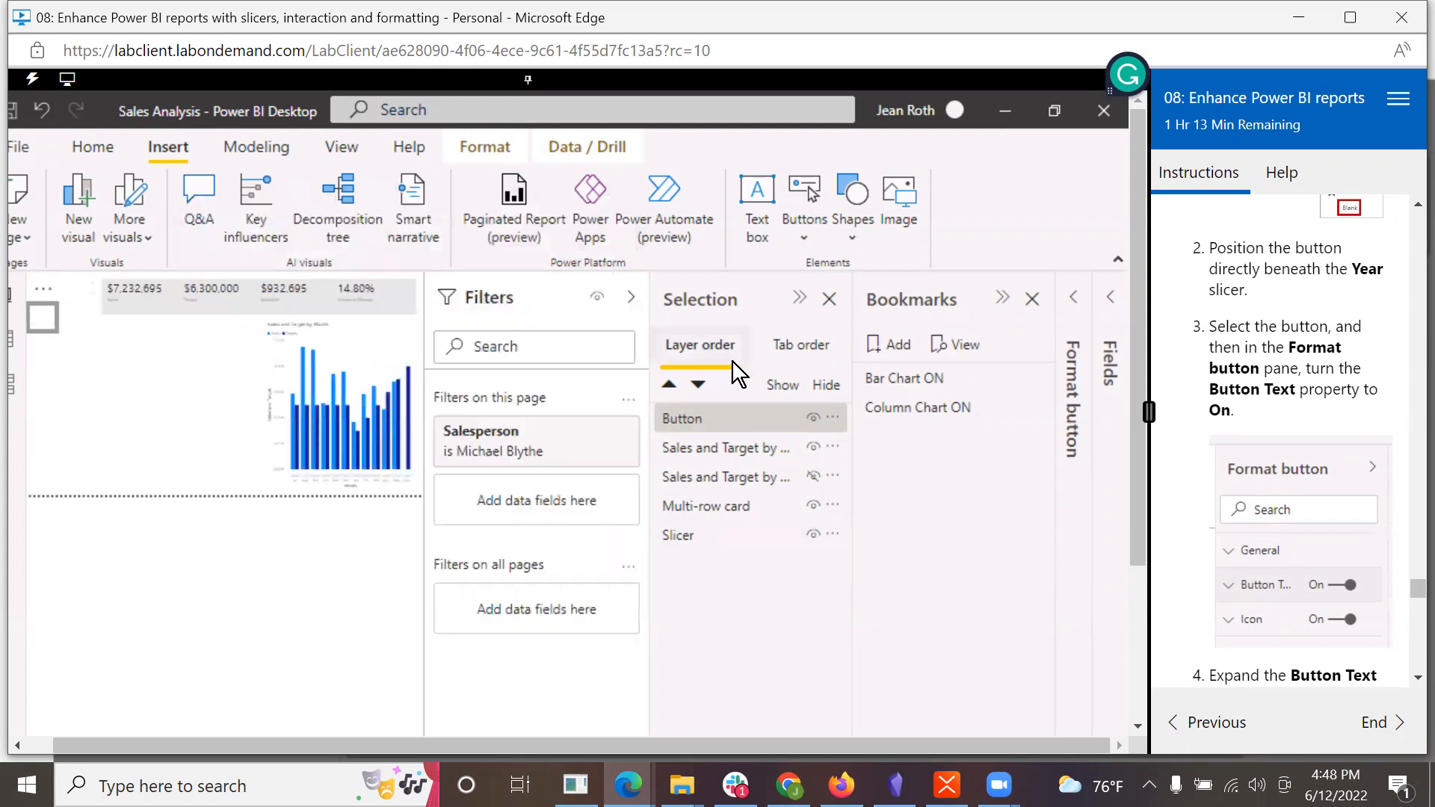
pyautogui.click(1073, 310)
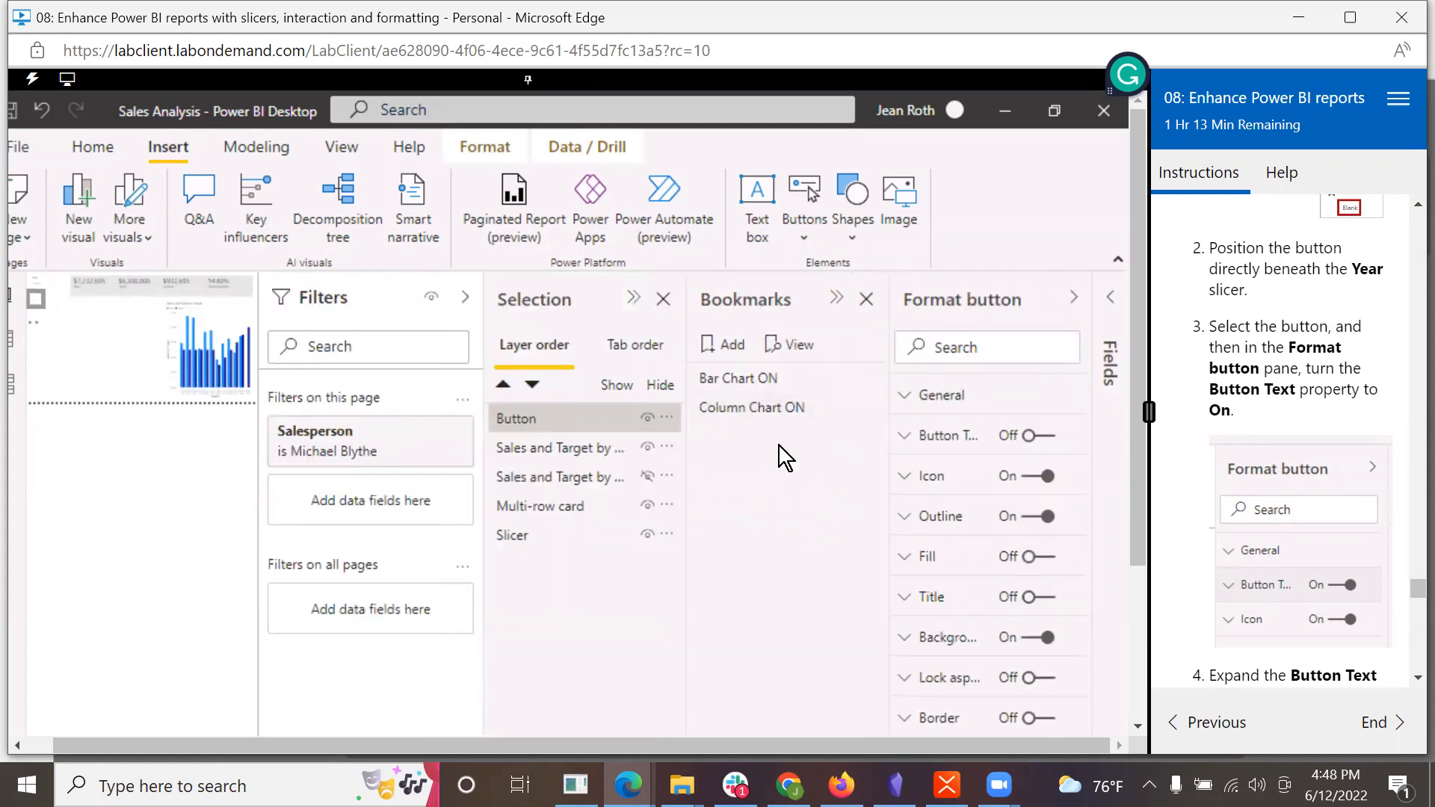
pyautogui.click(556, 421)
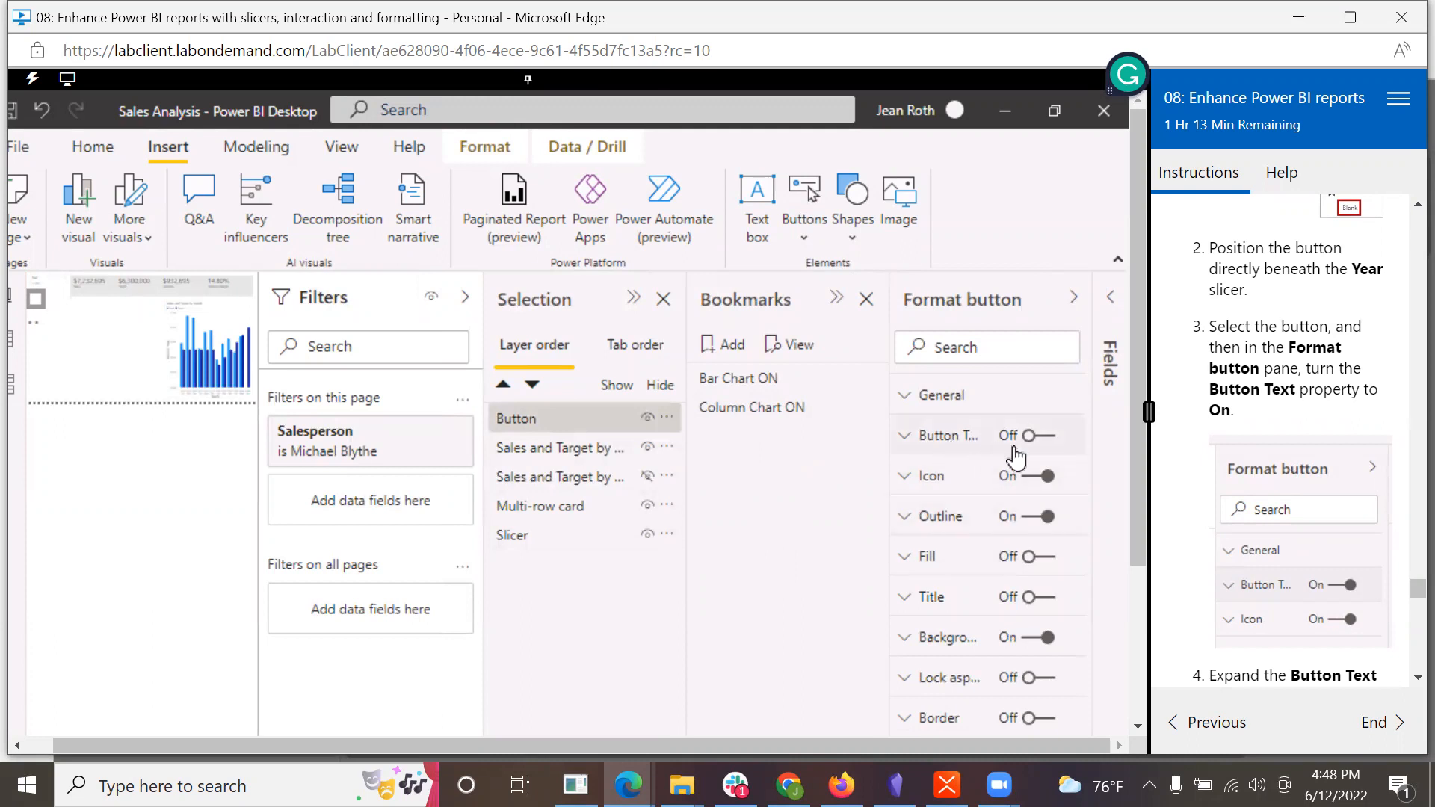
pyautogui.click(1048, 441)
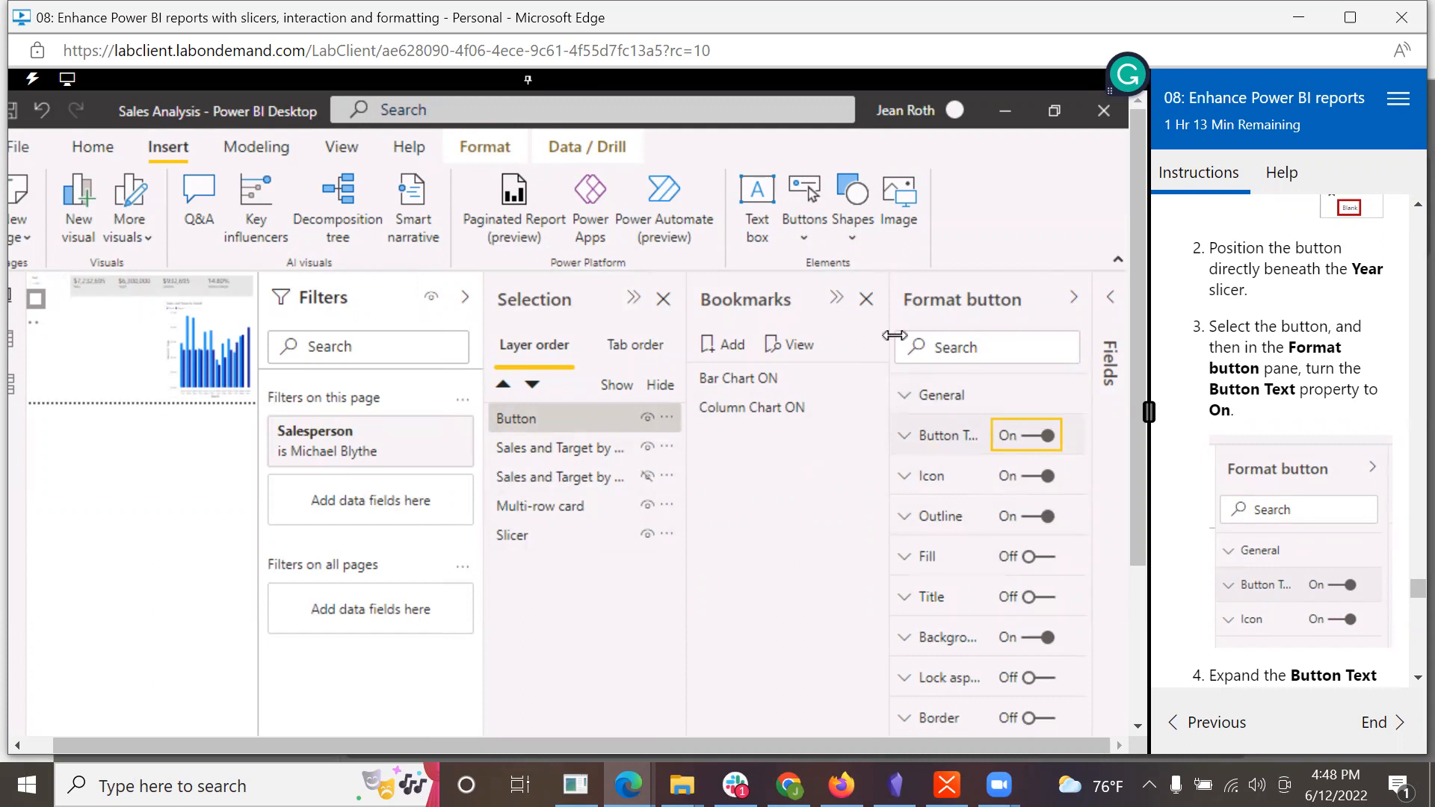
pyautogui.moveTo(894, 336); pyautogui.dragTo(848, 324)
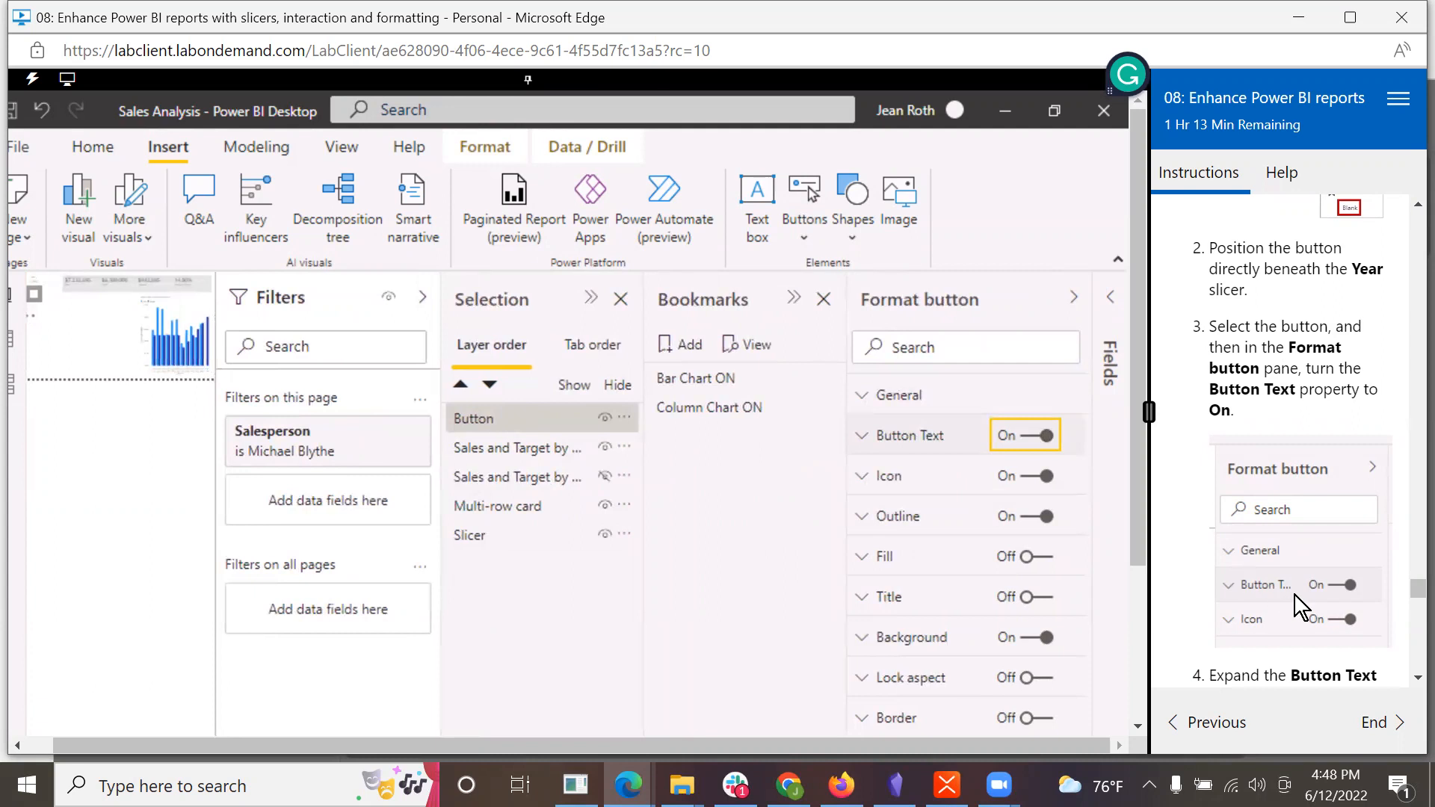
# Step: Set the button's default-state text to Bar Chart
pyautogui.scroll(-4, 1295, 595)
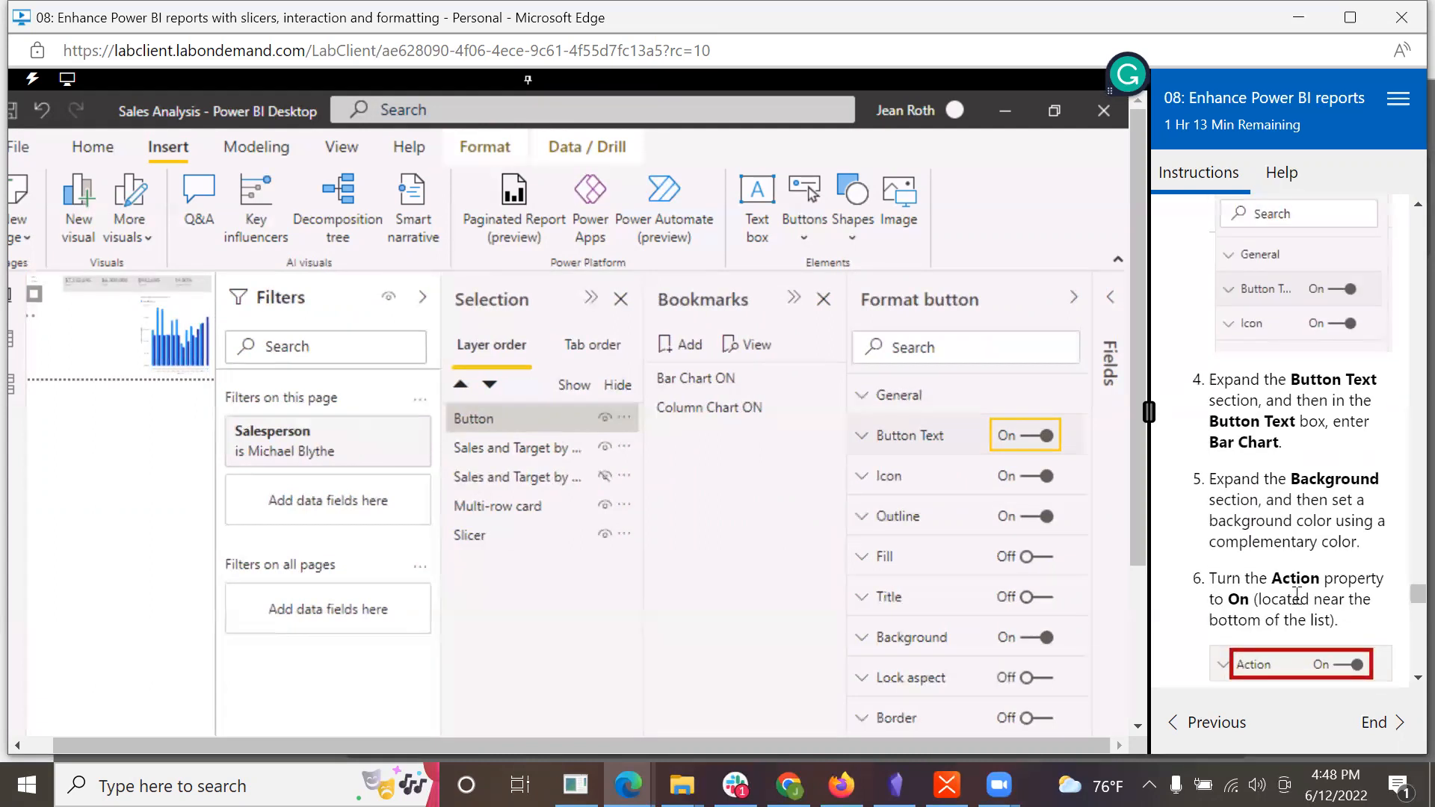
pyautogui.scroll(-1, 1297, 596)
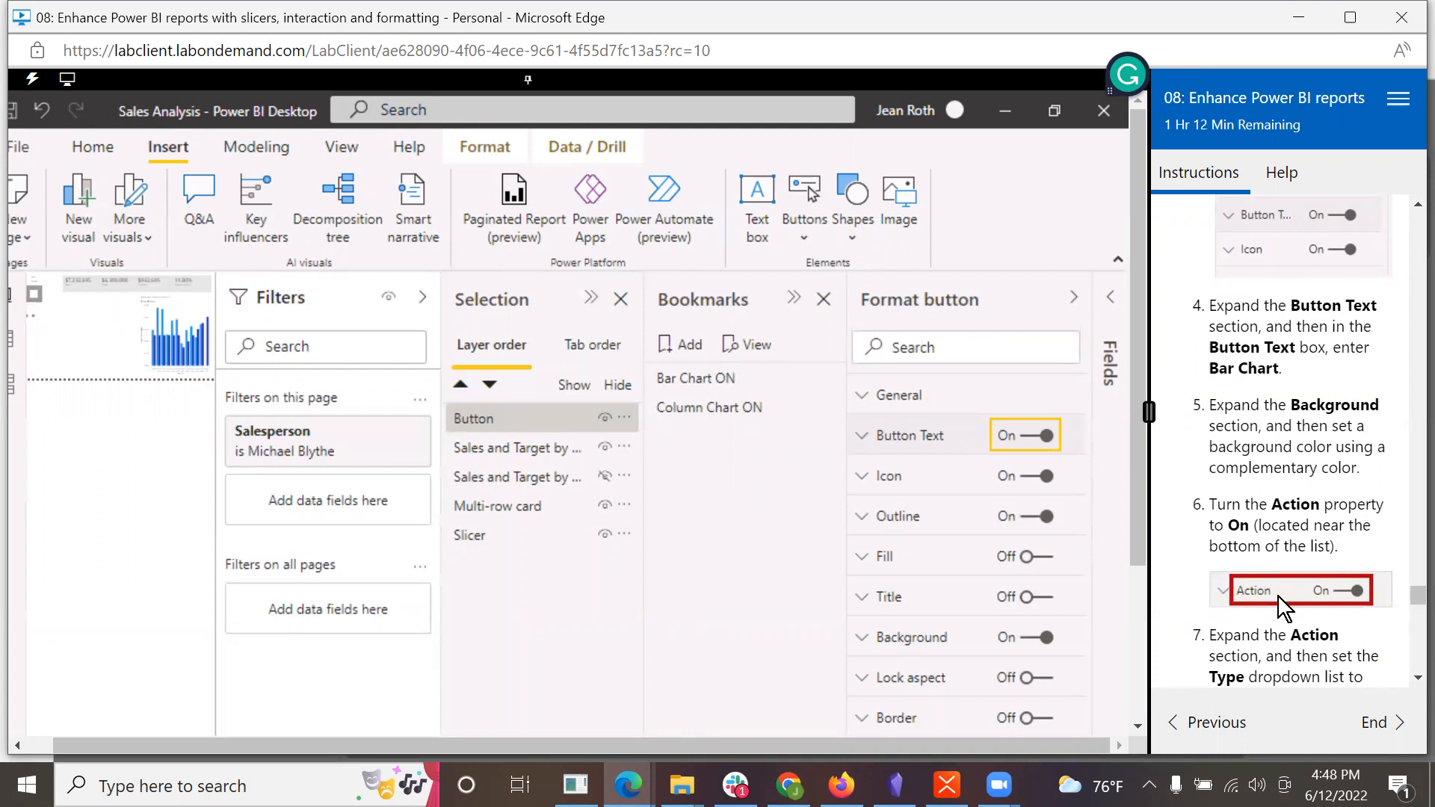
pyautogui.click(863, 443)
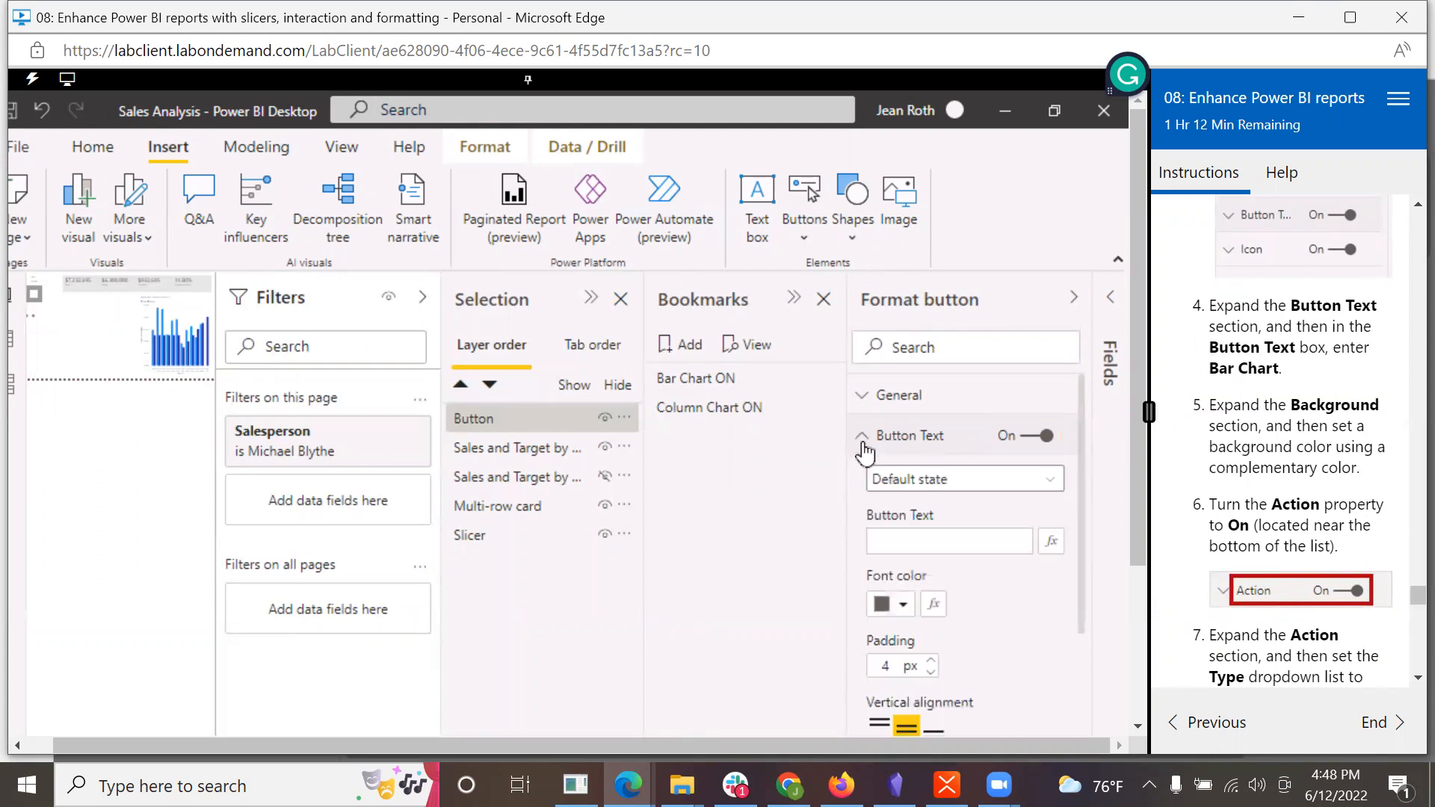
pyautogui.click(953, 530)
pyautogui.write('Bar Chart')
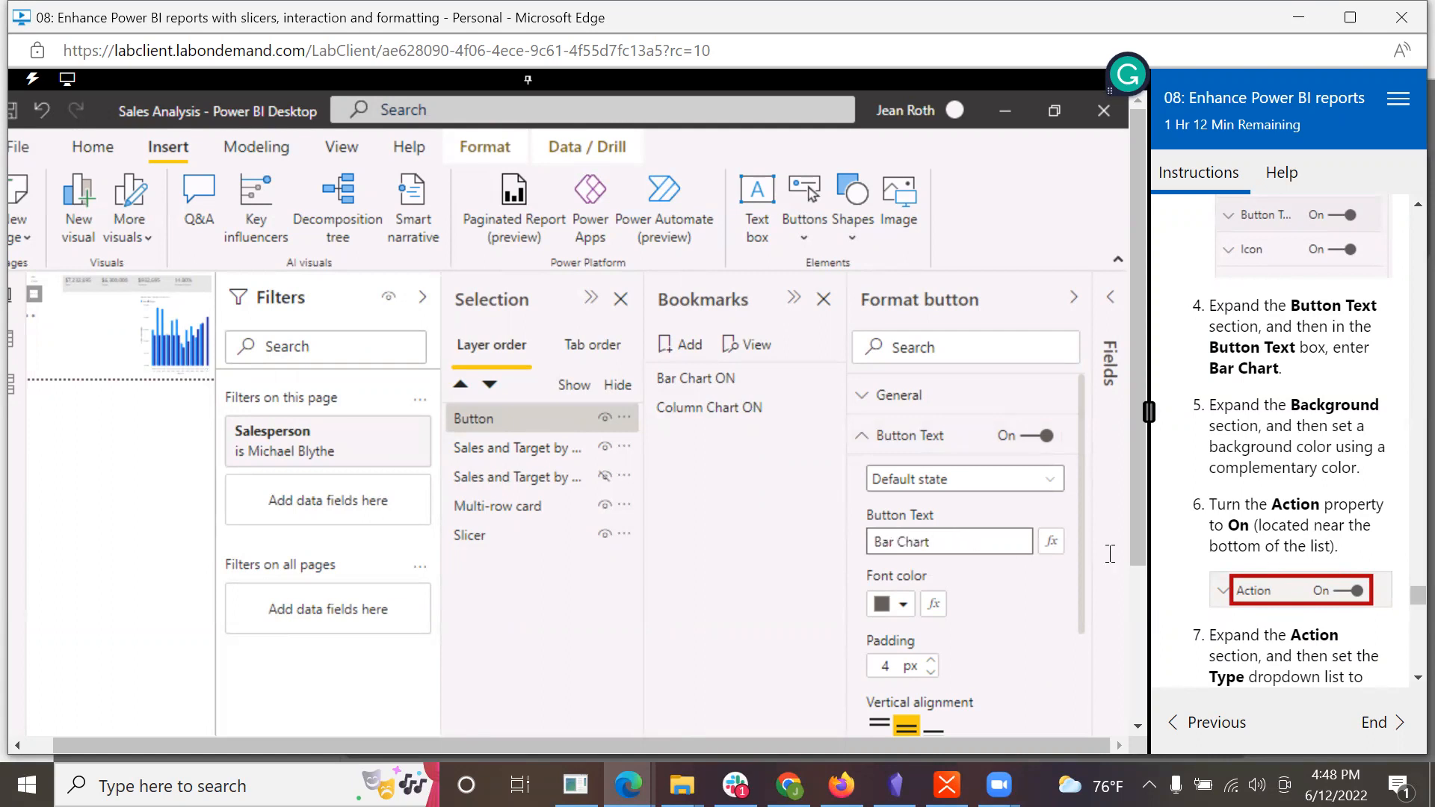
# Step: Set the button's background color to the lightest blue theme tint
pyautogui.scroll(-1, 1274, 554)
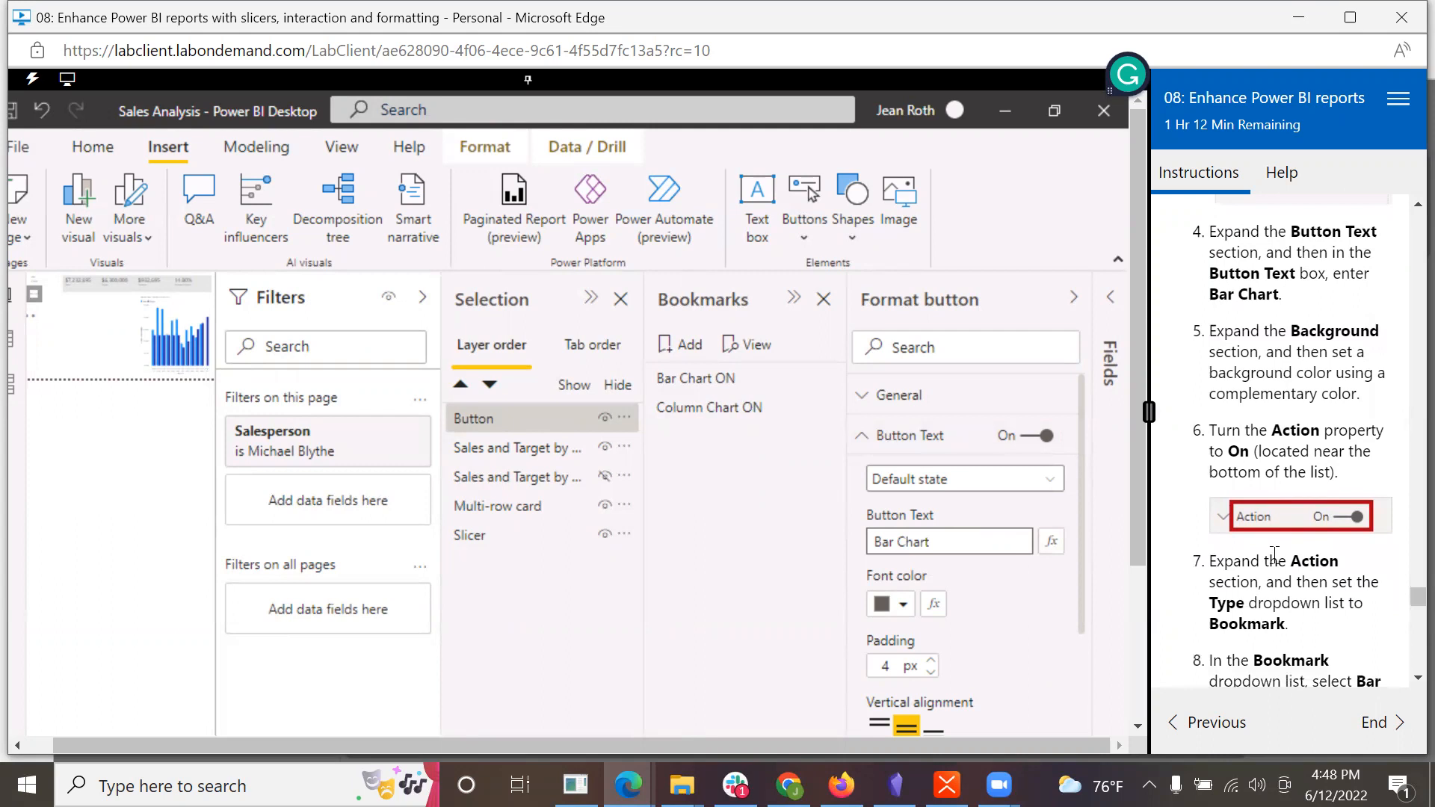
pyautogui.scroll(-4, 1017, 614)
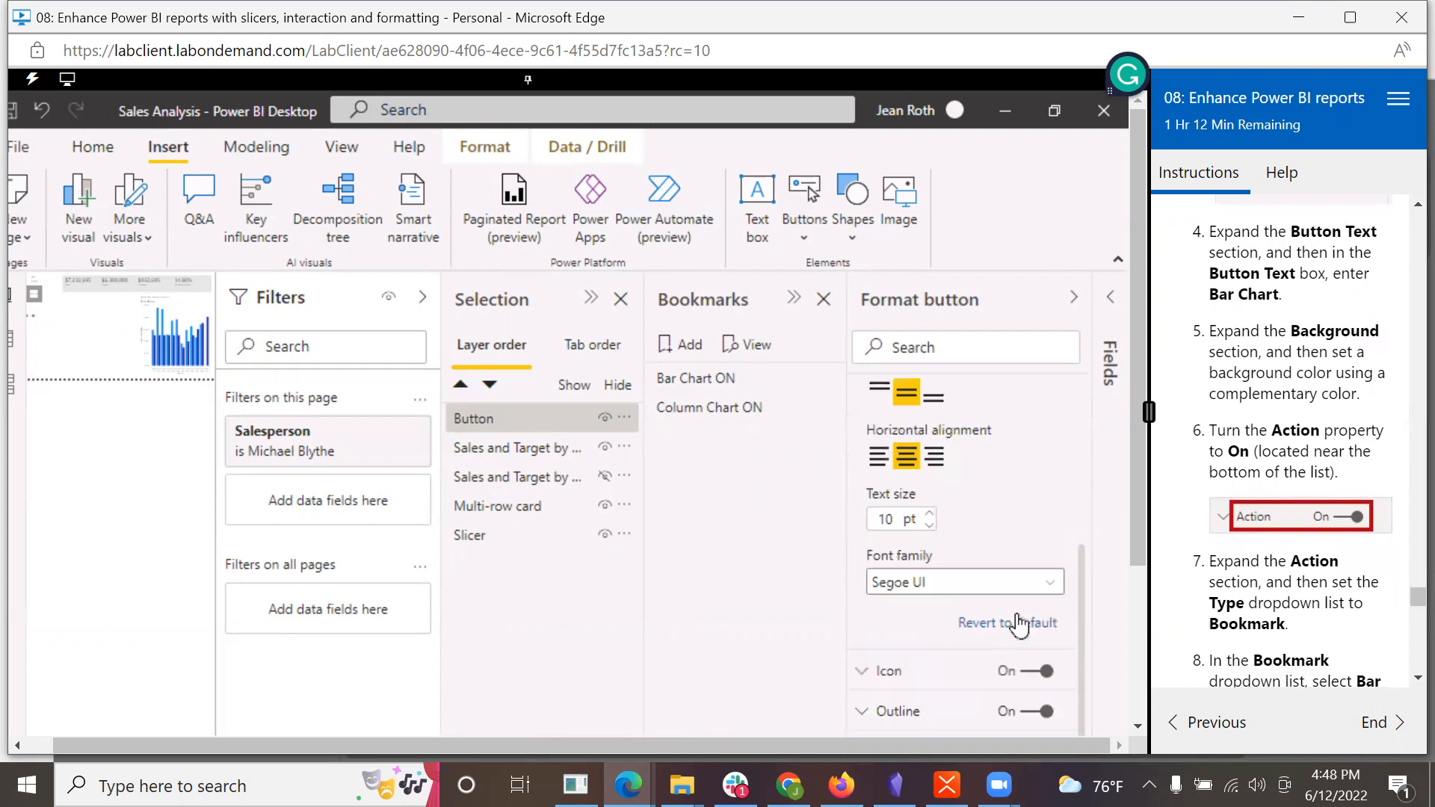
pyautogui.scroll(-3, 1020, 624)
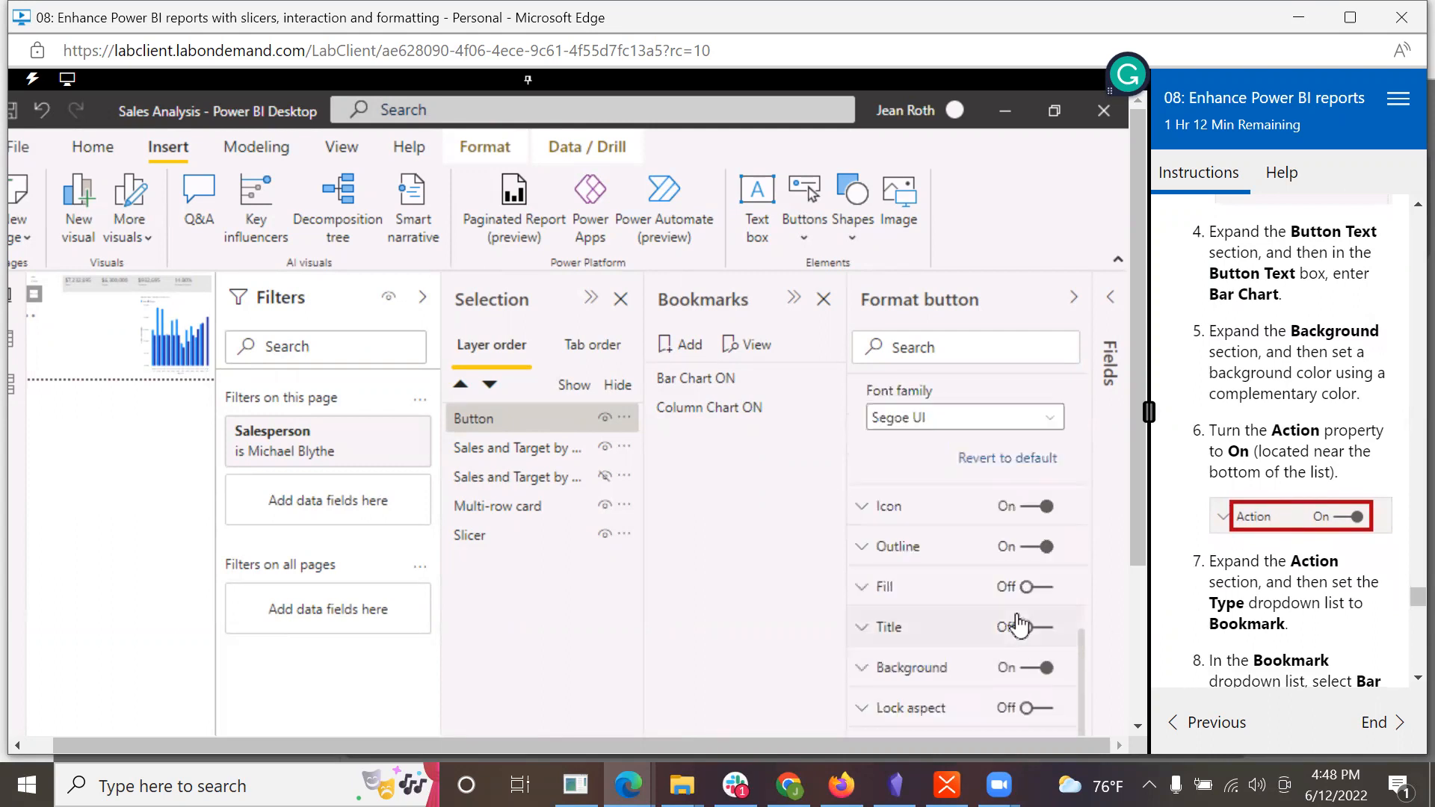
pyautogui.click(861, 668)
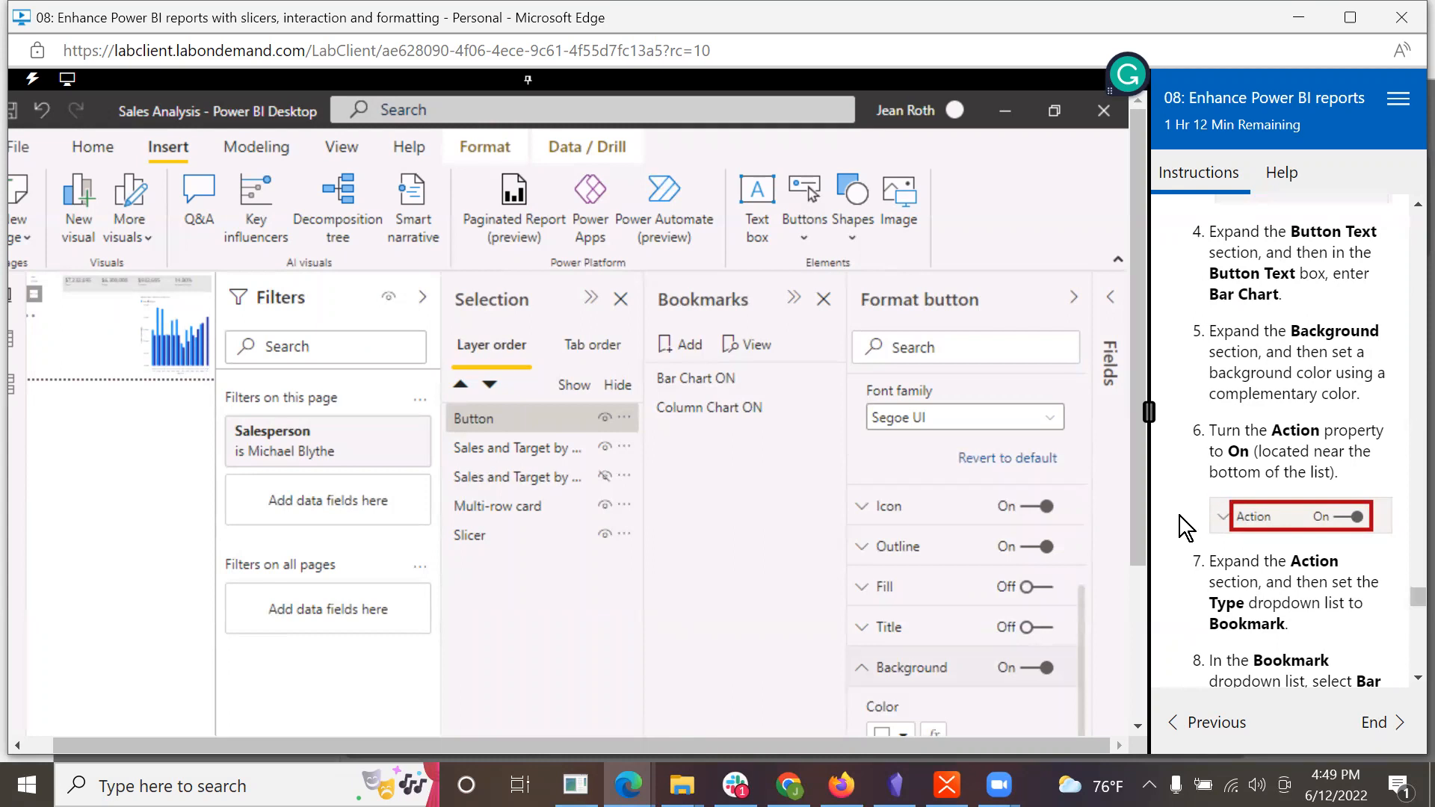
pyautogui.moveTo(1145, 509); pyautogui.dragTo(1131, 630)
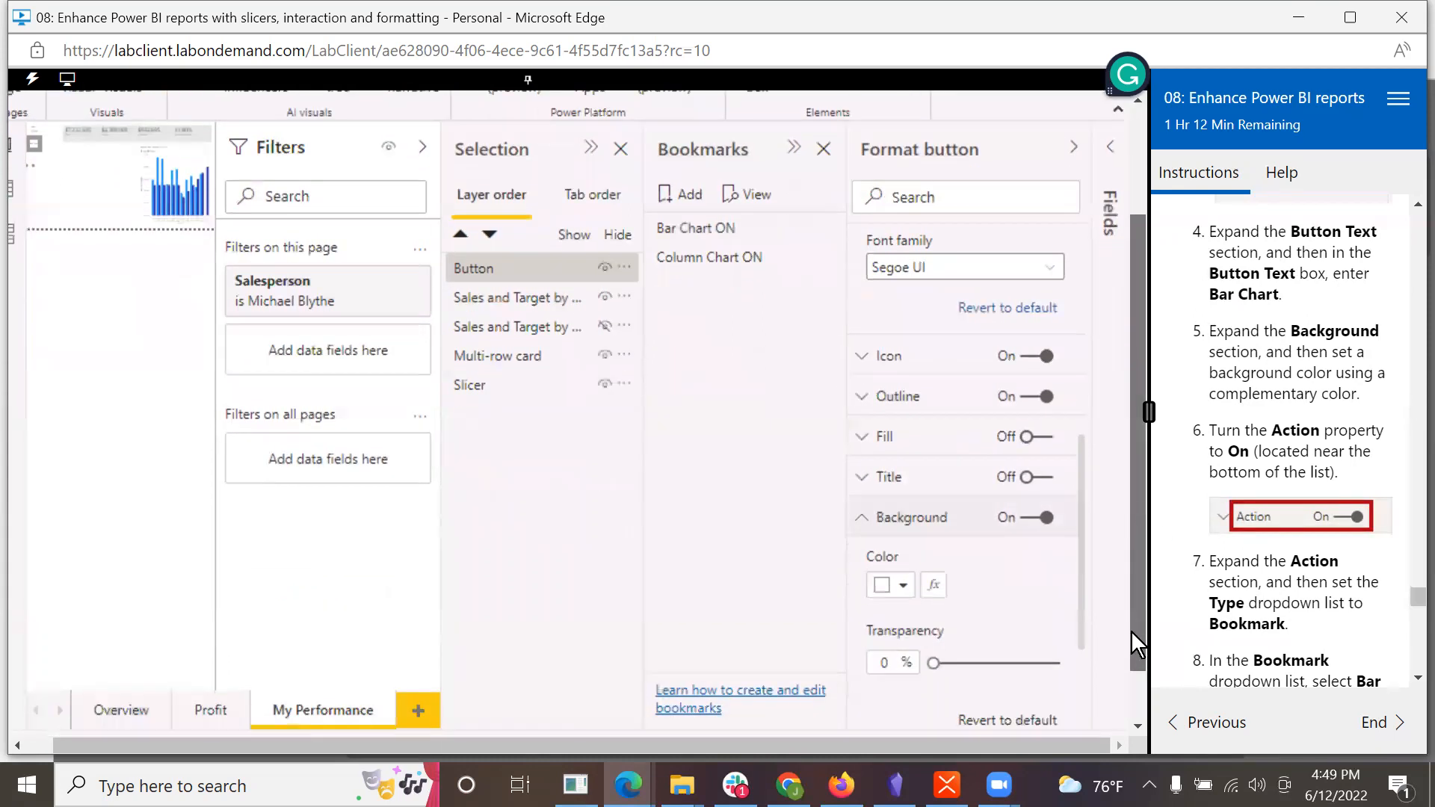
pyautogui.click(903, 571)
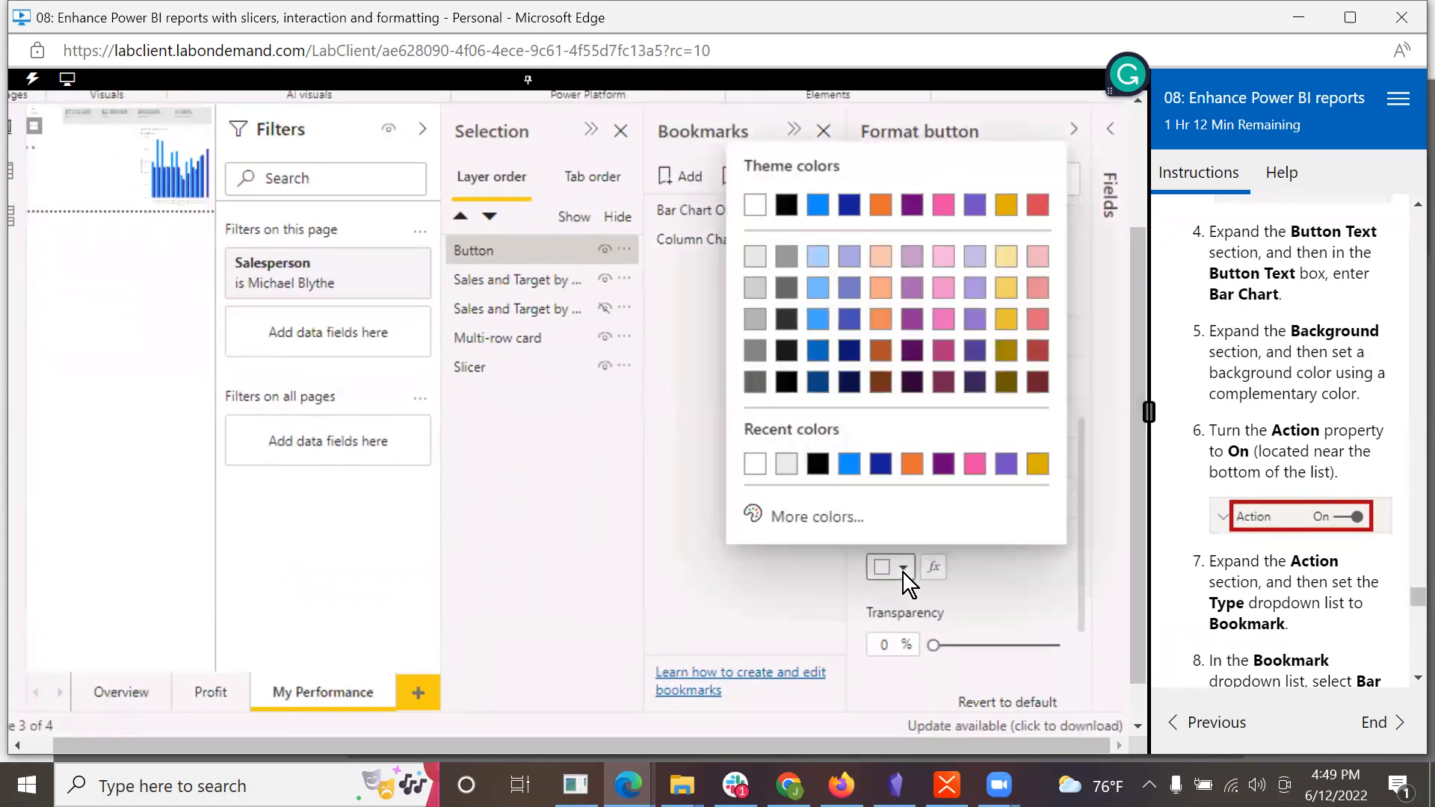
pyautogui.click(817, 257)
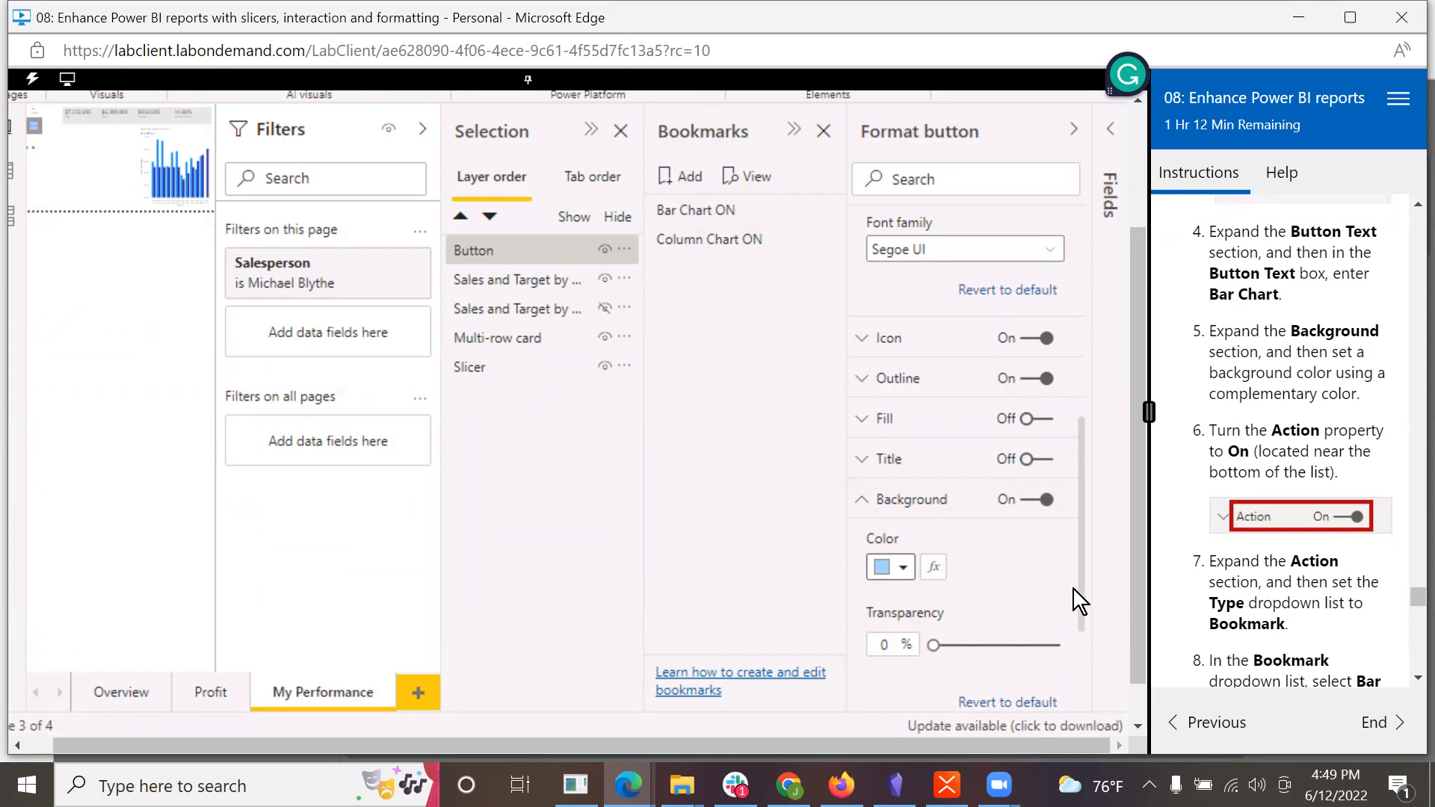
# Step: Turn on the Bar Chart button's Action property and set its action type to Bookmark
pyautogui.scroll(-5, 1085, 672)
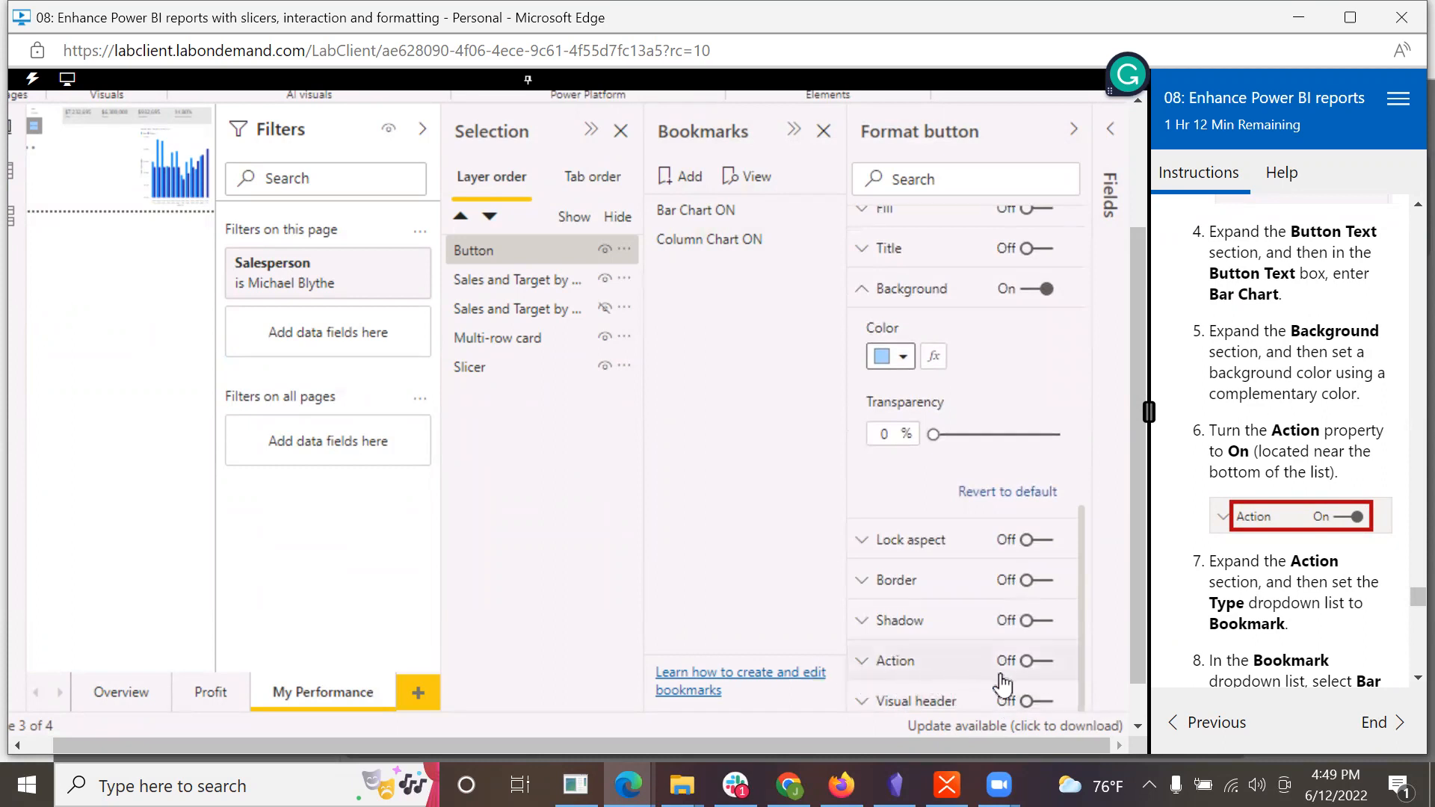
pyautogui.click(1043, 663)
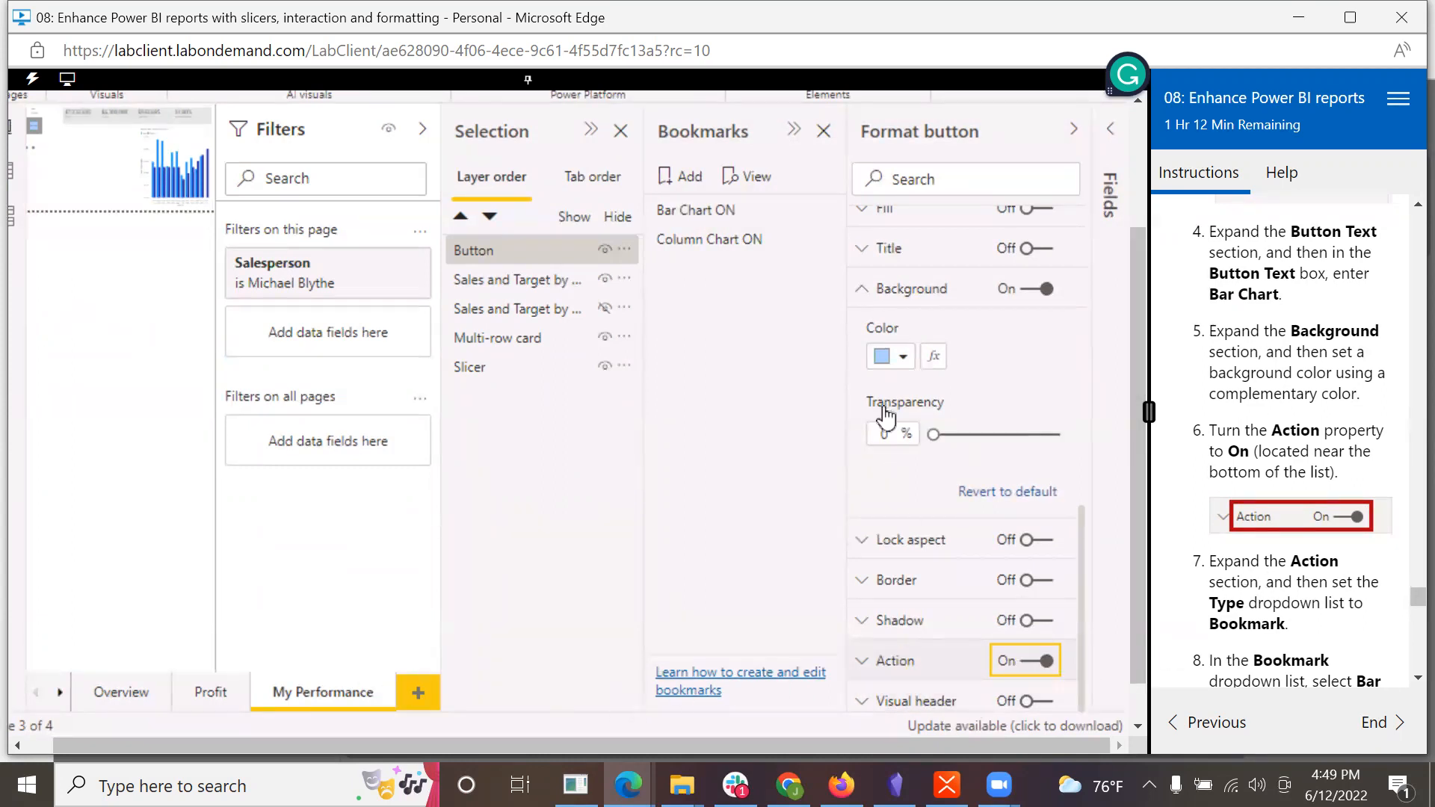
pyautogui.click(871, 290)
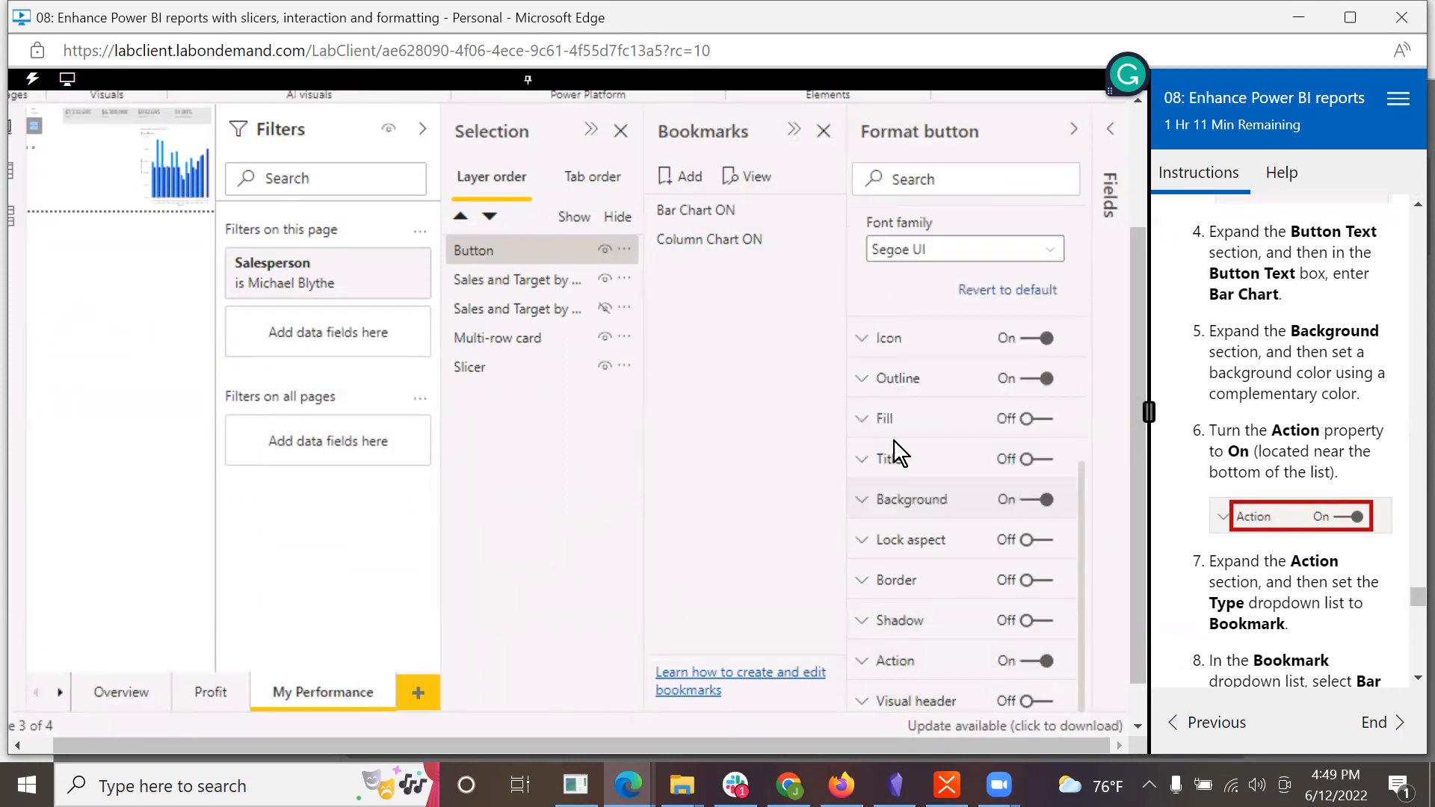
pyautogui.click(869, 672)
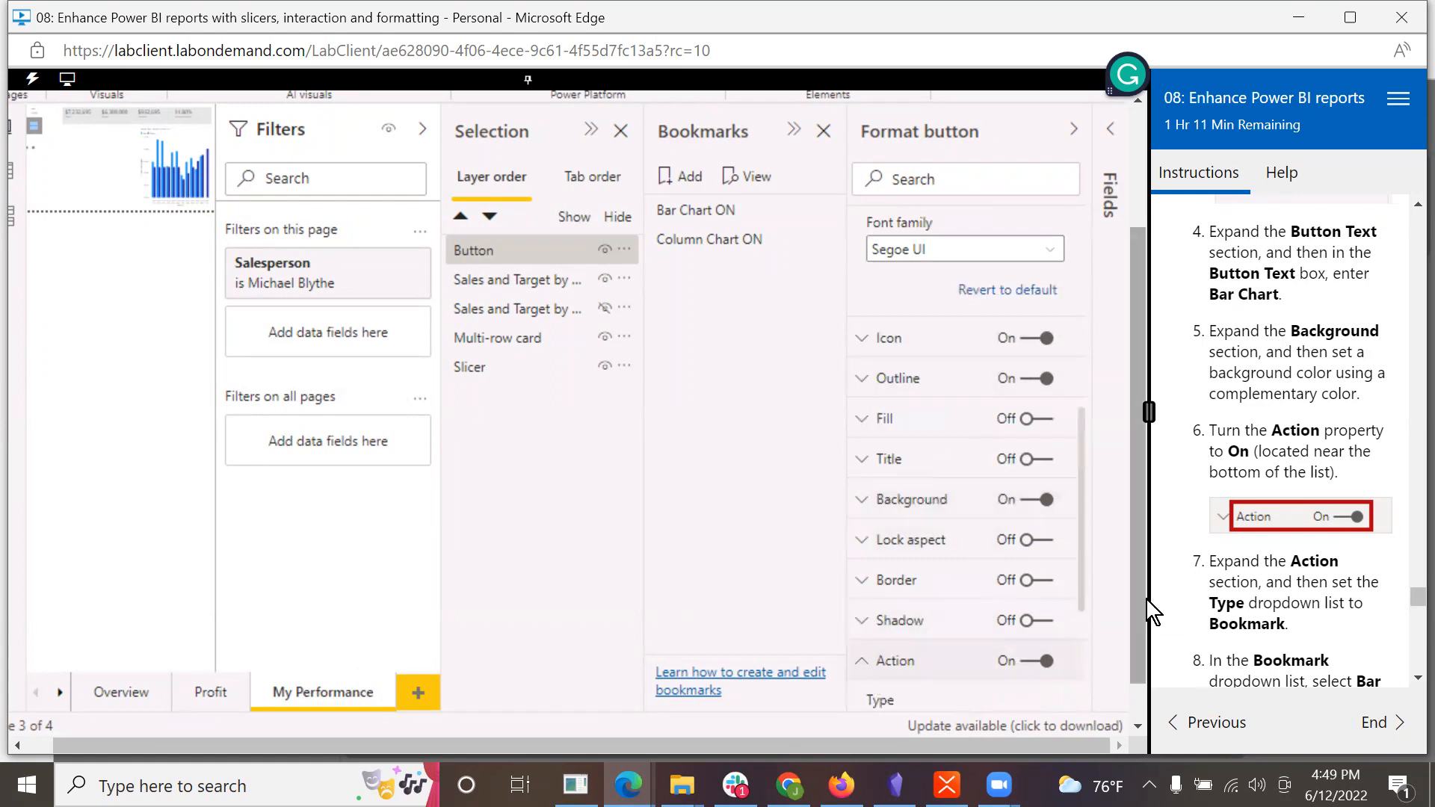
pyautogui.moveTo(1141, 639); pyautogui.dragTo(1141, 747)
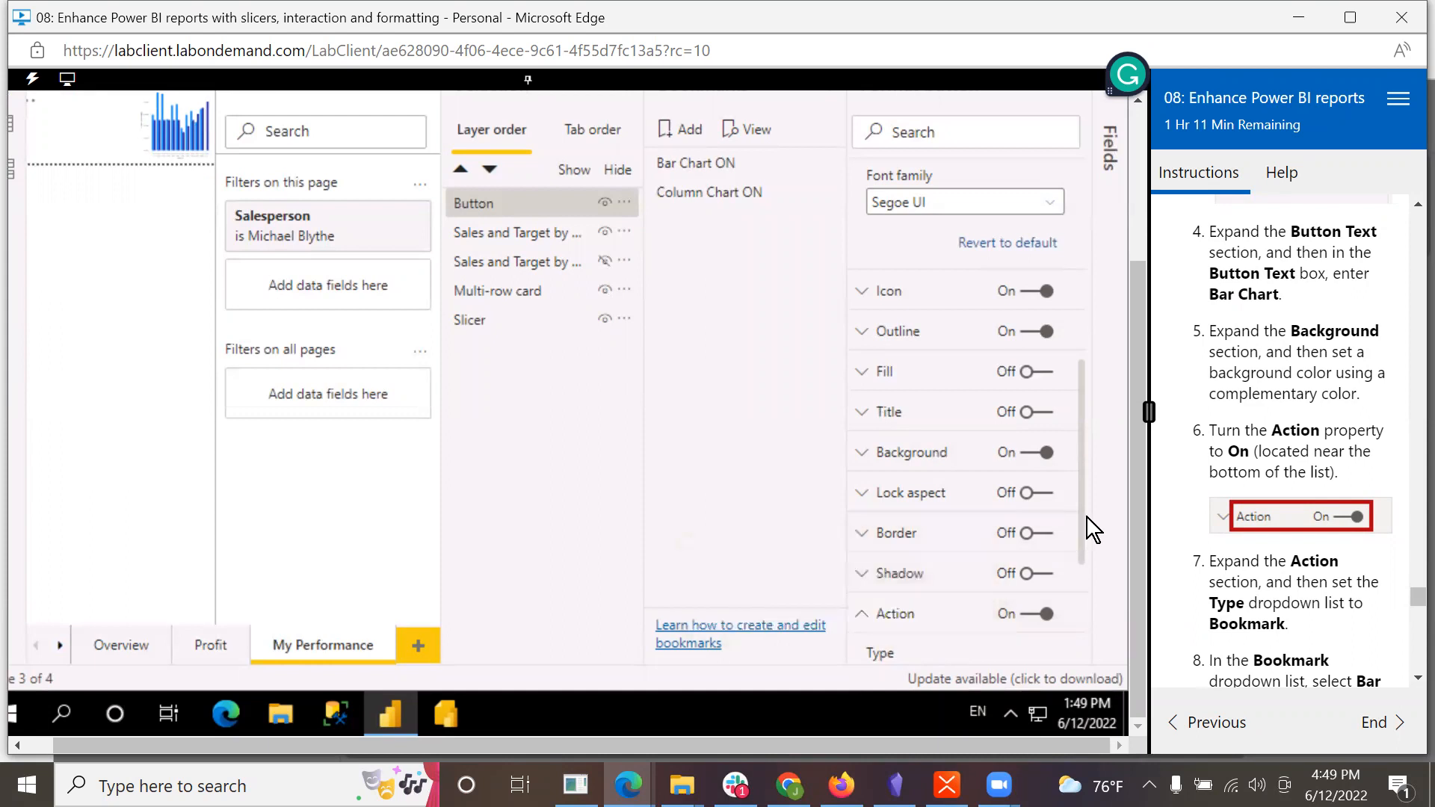
pyautogui.moveTo(1082, 512); pyautogui.dragTo(1085, 637)
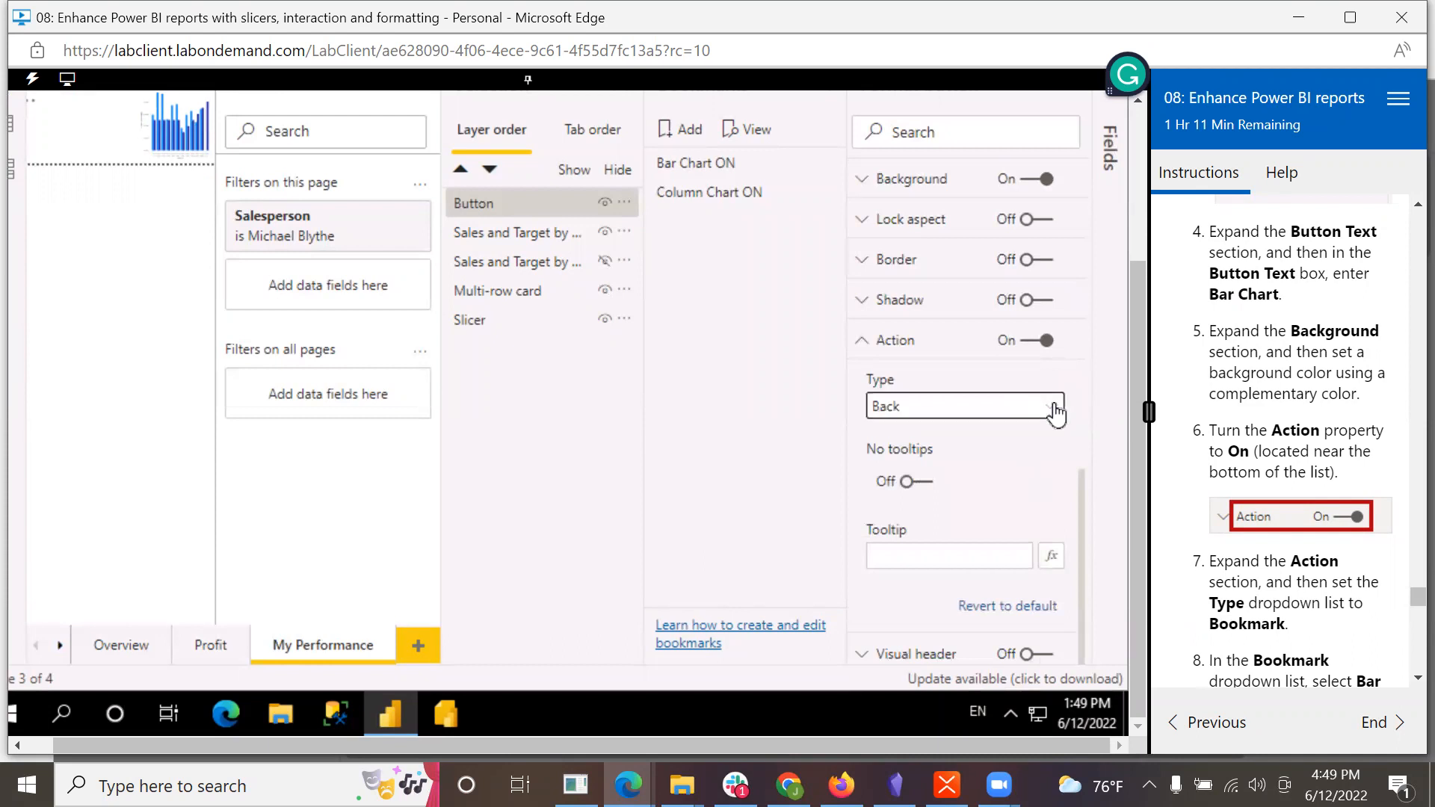
pyautogui.click(1050, 406)
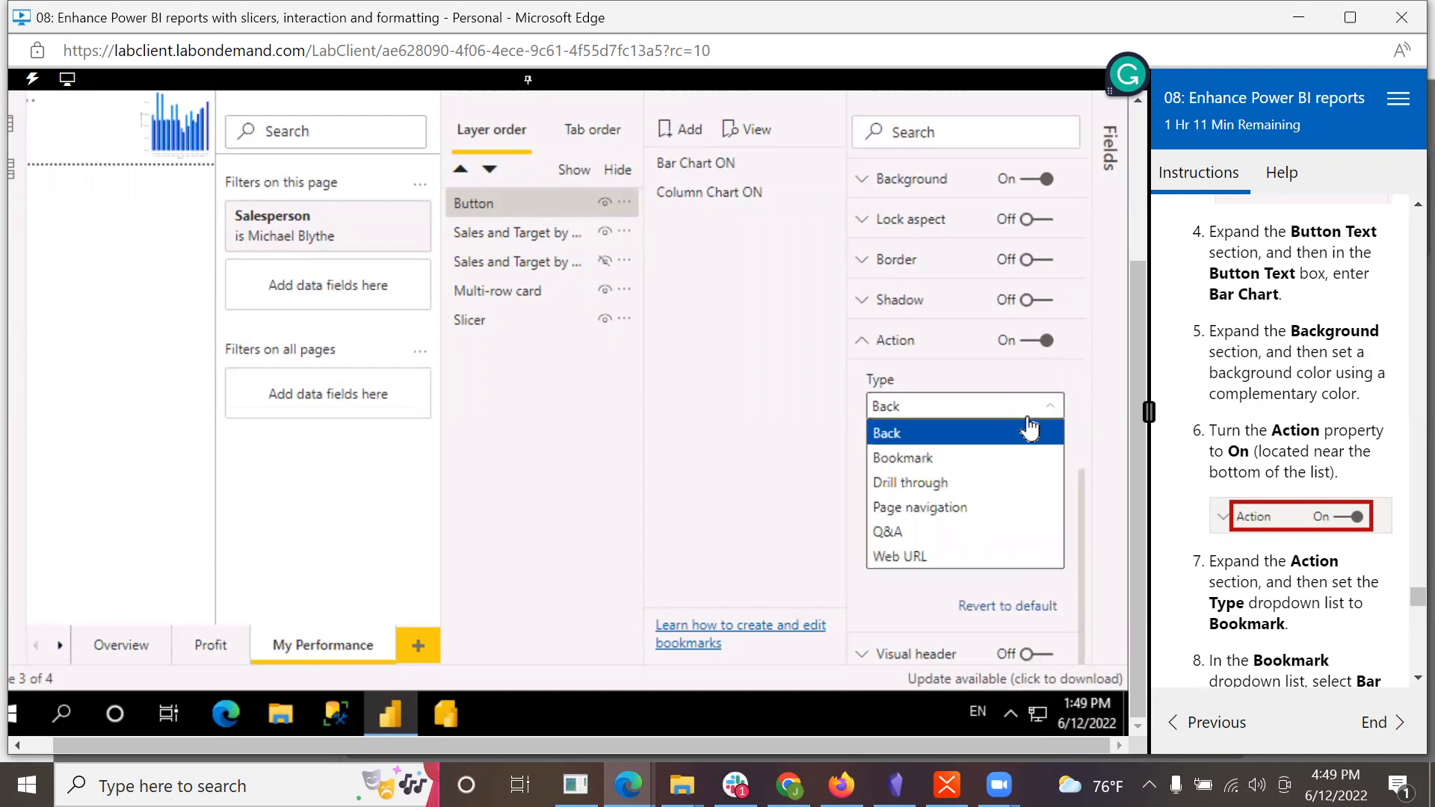
pyautogui.click(957, 459)
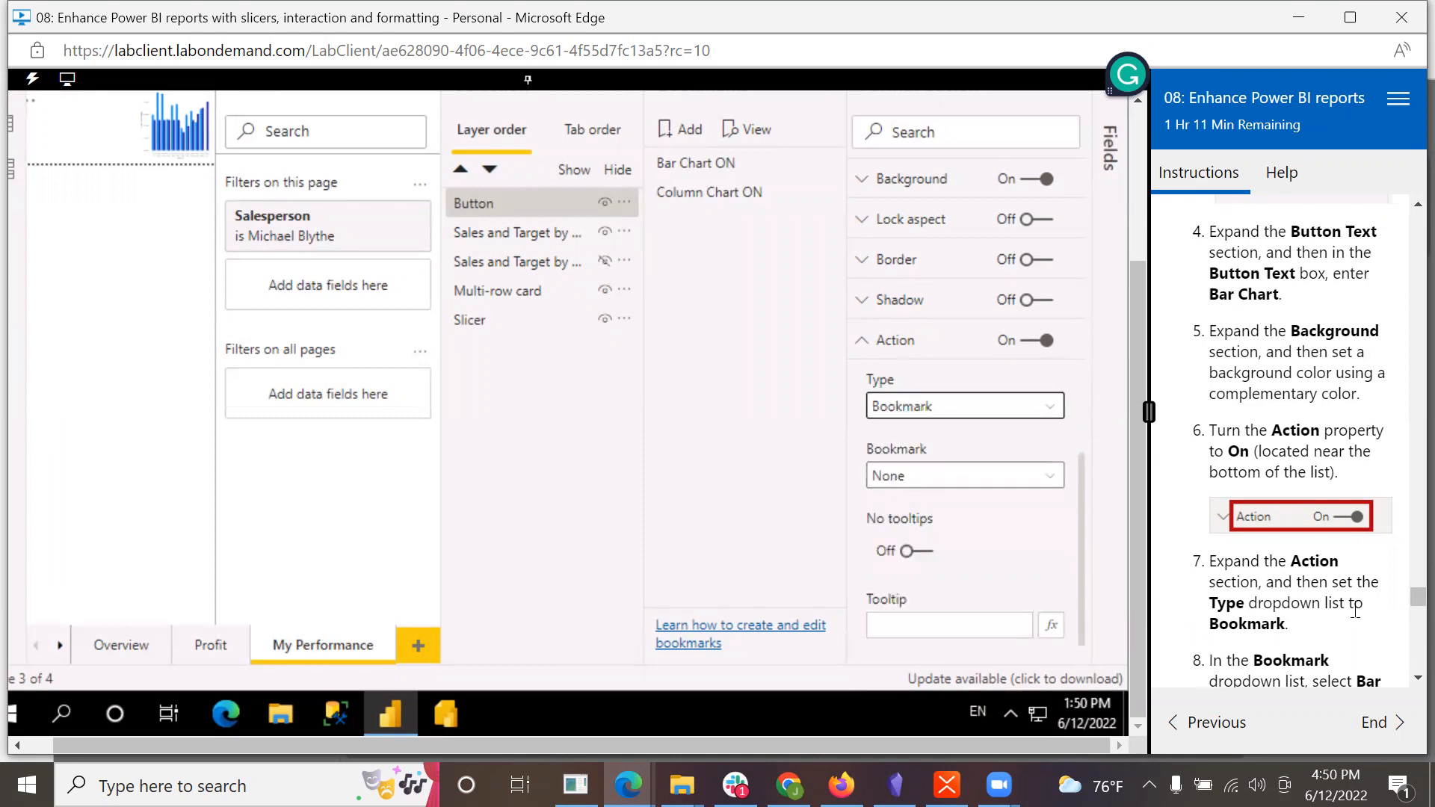
# Step: Apply the Bar Chart ON bookmark to the My Performance page
pyautogui.scroll(-4, 1353, 610)
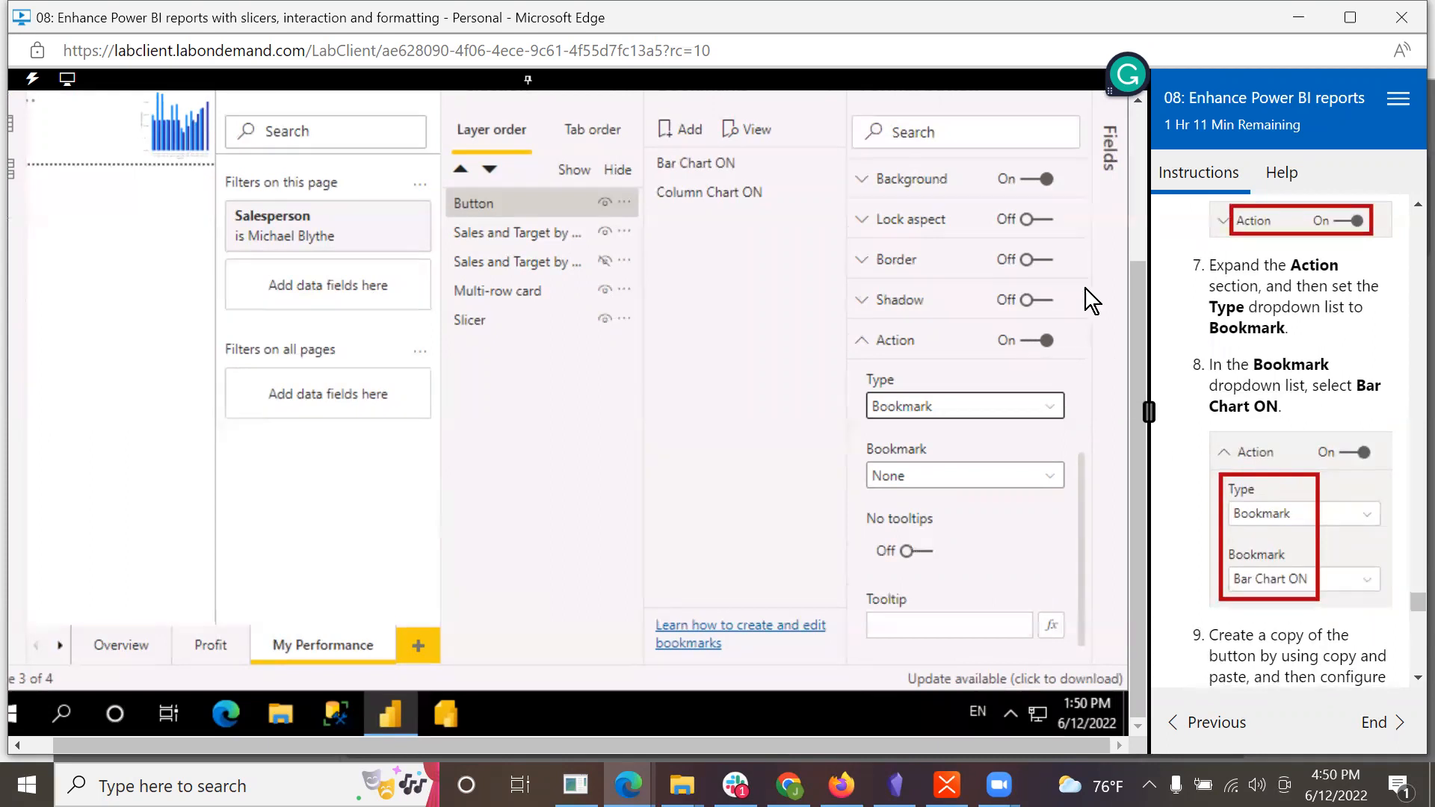
pyautogui.scroll(3, 1137, 285)
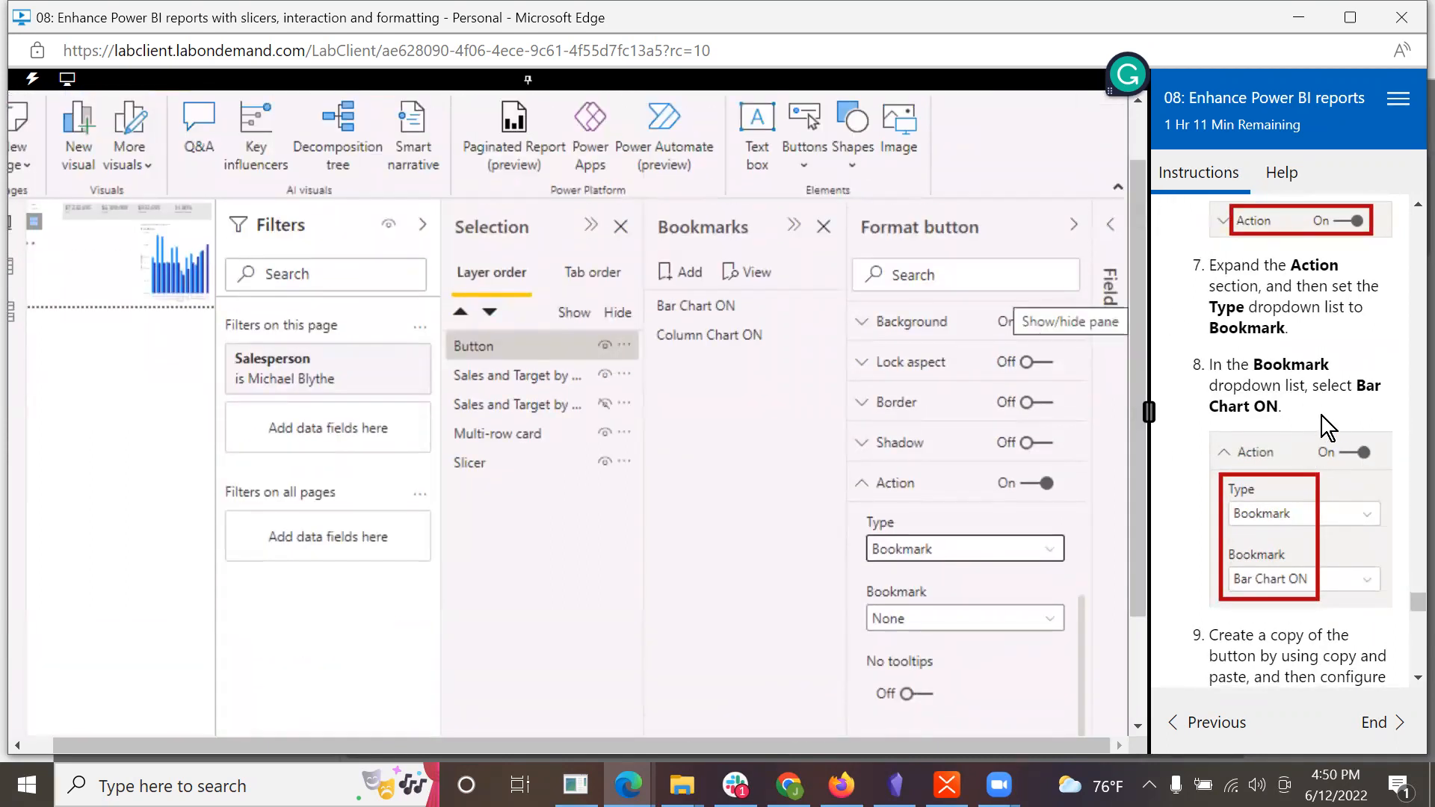
pyautogui.click(668, 315)
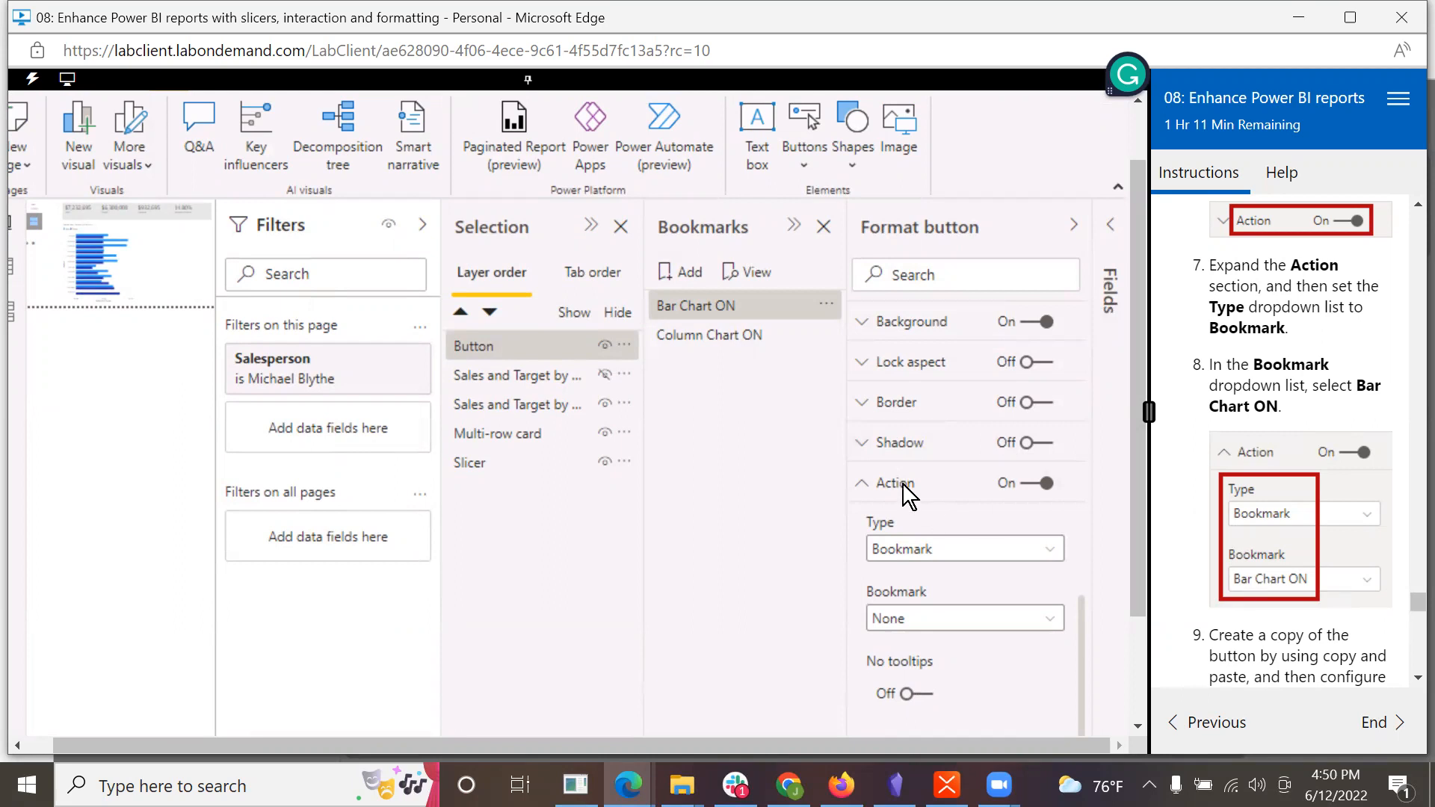
# Step: Assign the Bar Chart ON bookmark to the button's action, keeping the action type as Bookmark
pyautogui.moveTo(1136, 540); pyautogui.dragTo(1137, 696)
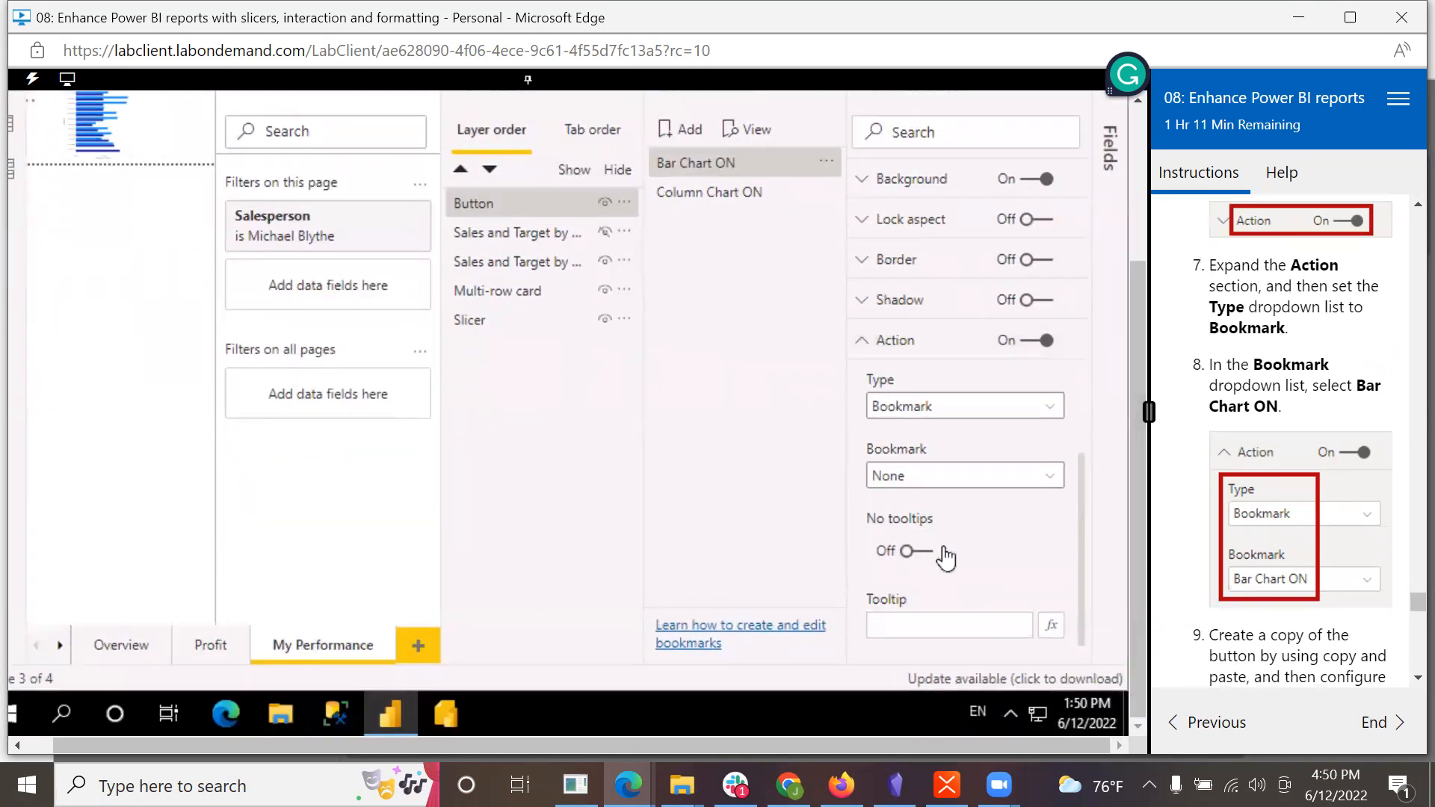
pyautogui.scroll(-2, 1053, 512)
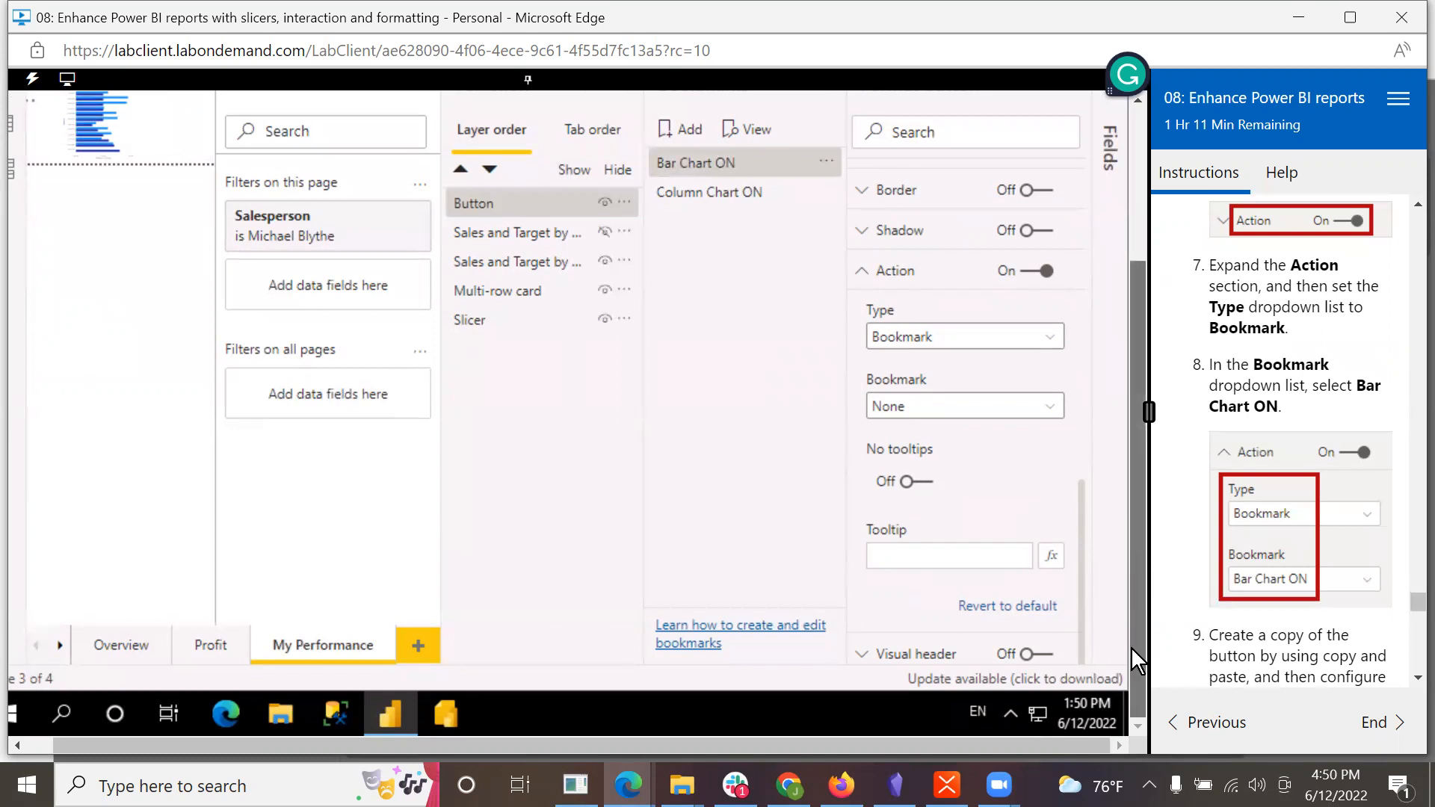
pyautogui.click(864, 273)
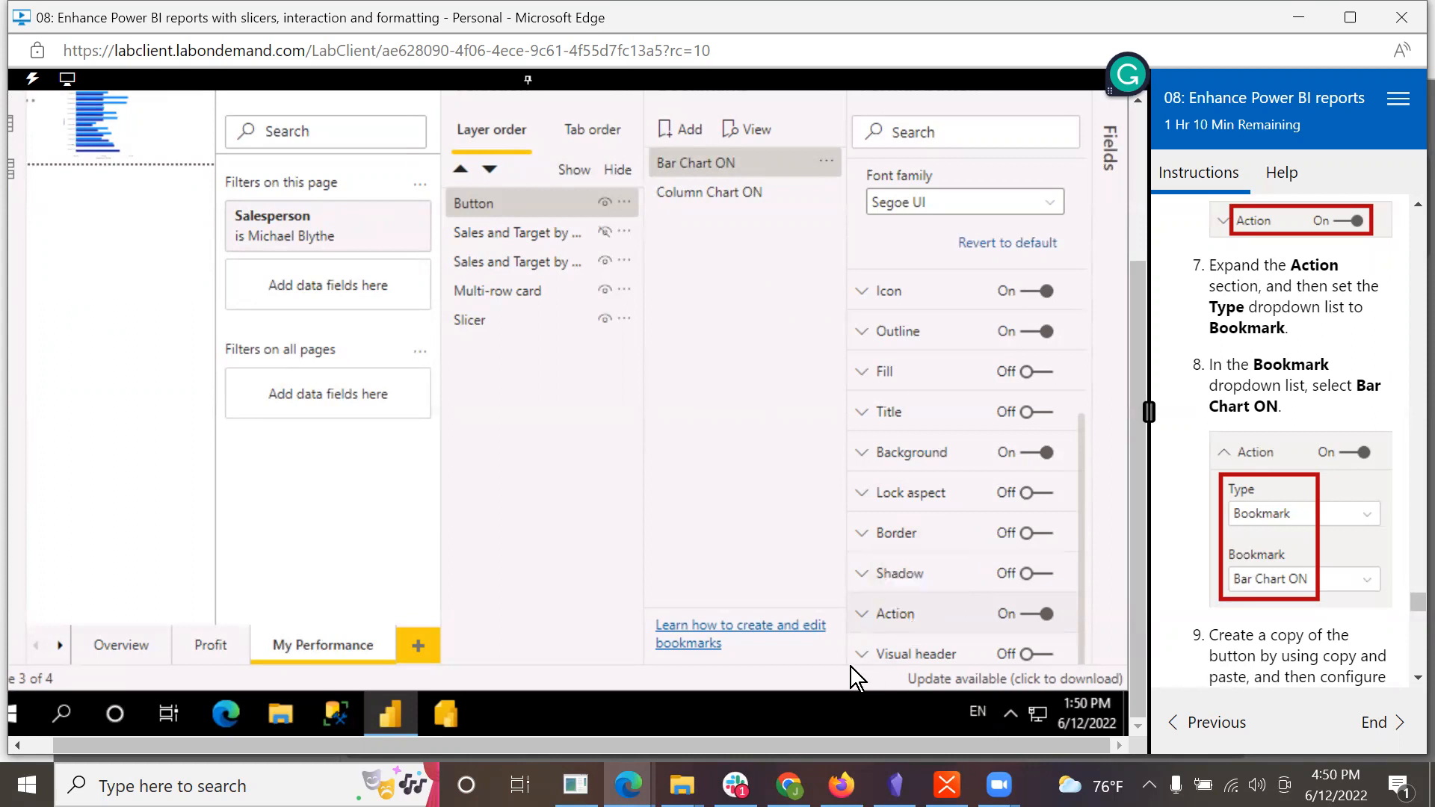
pyautogui.click(862, 616)
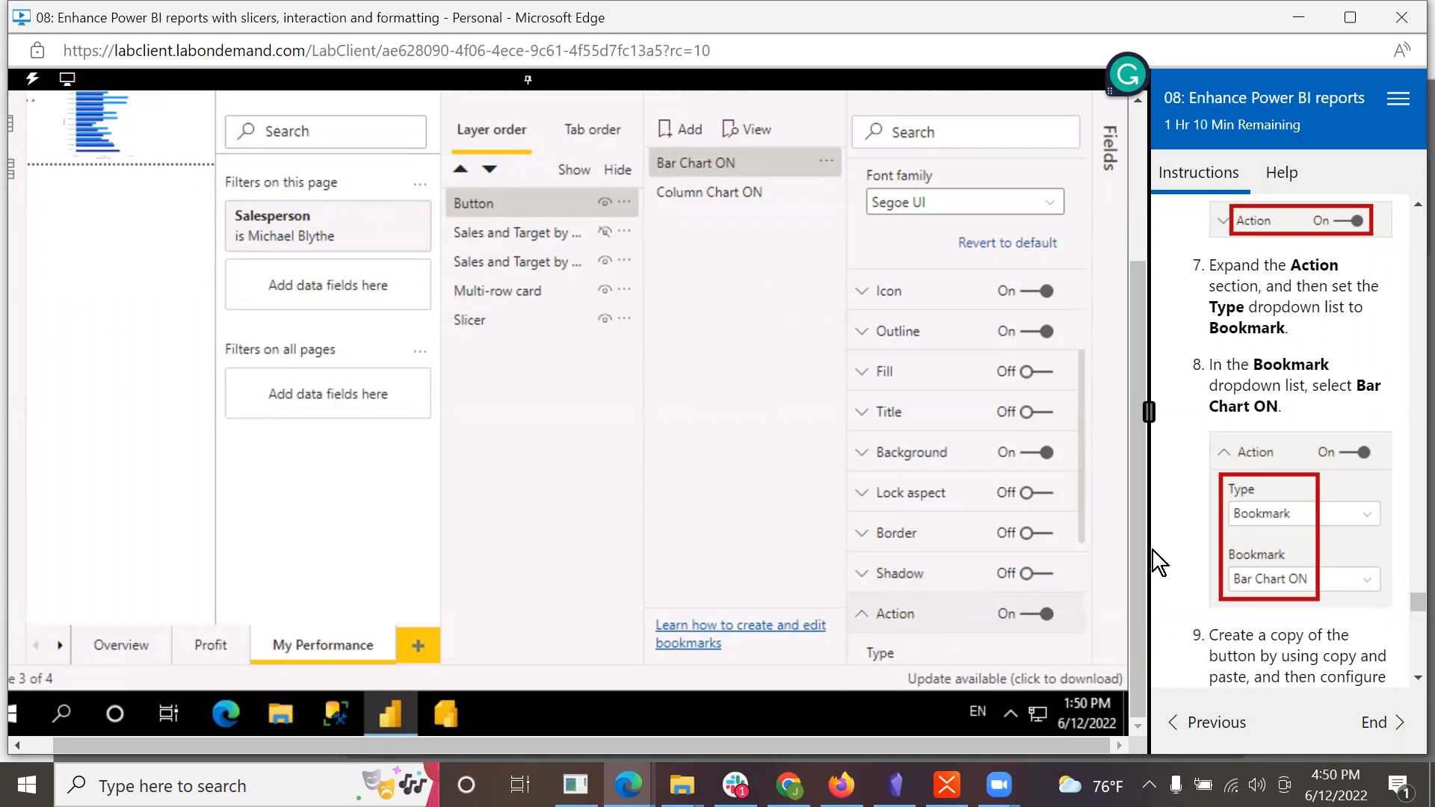
pyautogui.moveTo(1082, 481); pyautogui.dragTo(1096, 671)
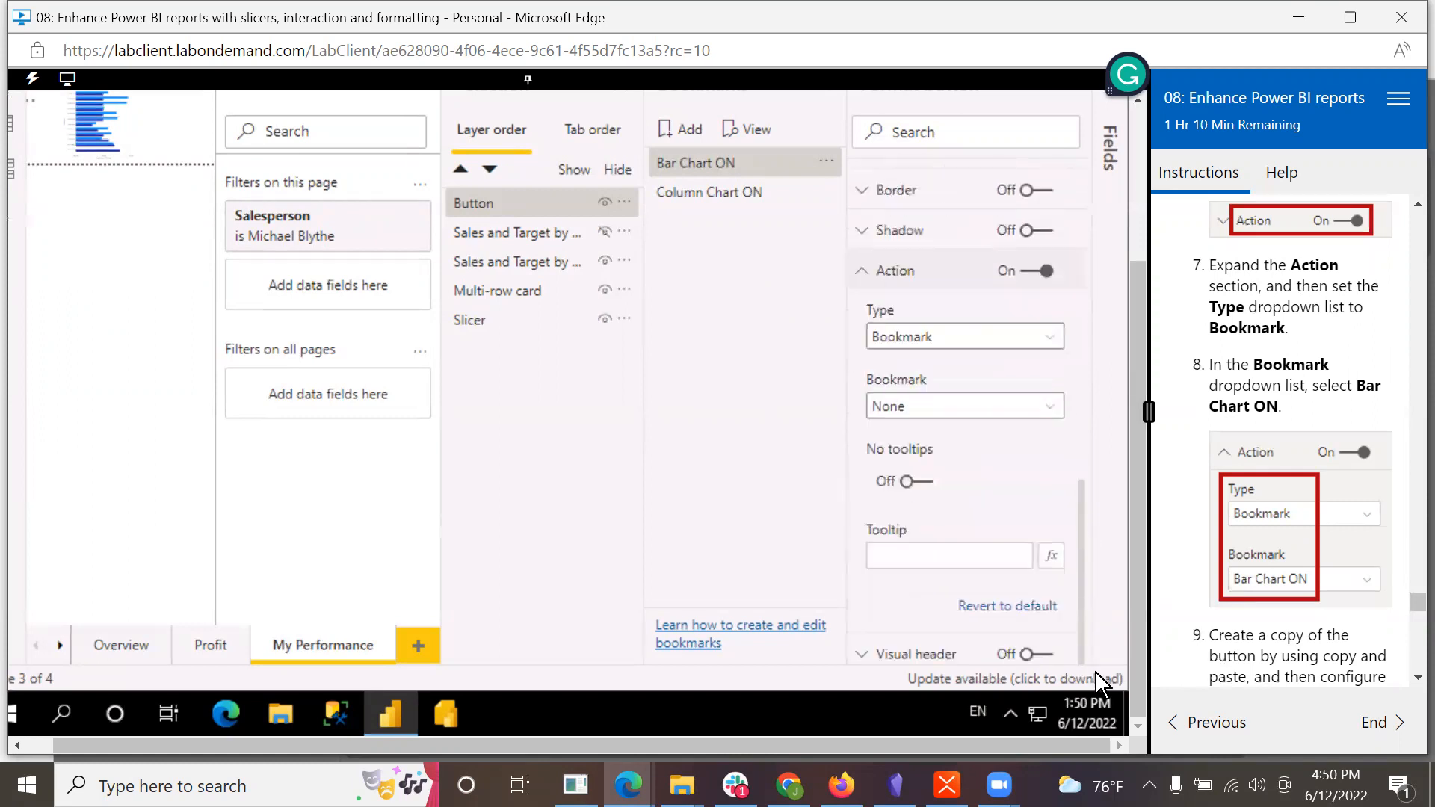
pyautogui.click(1057, 341)
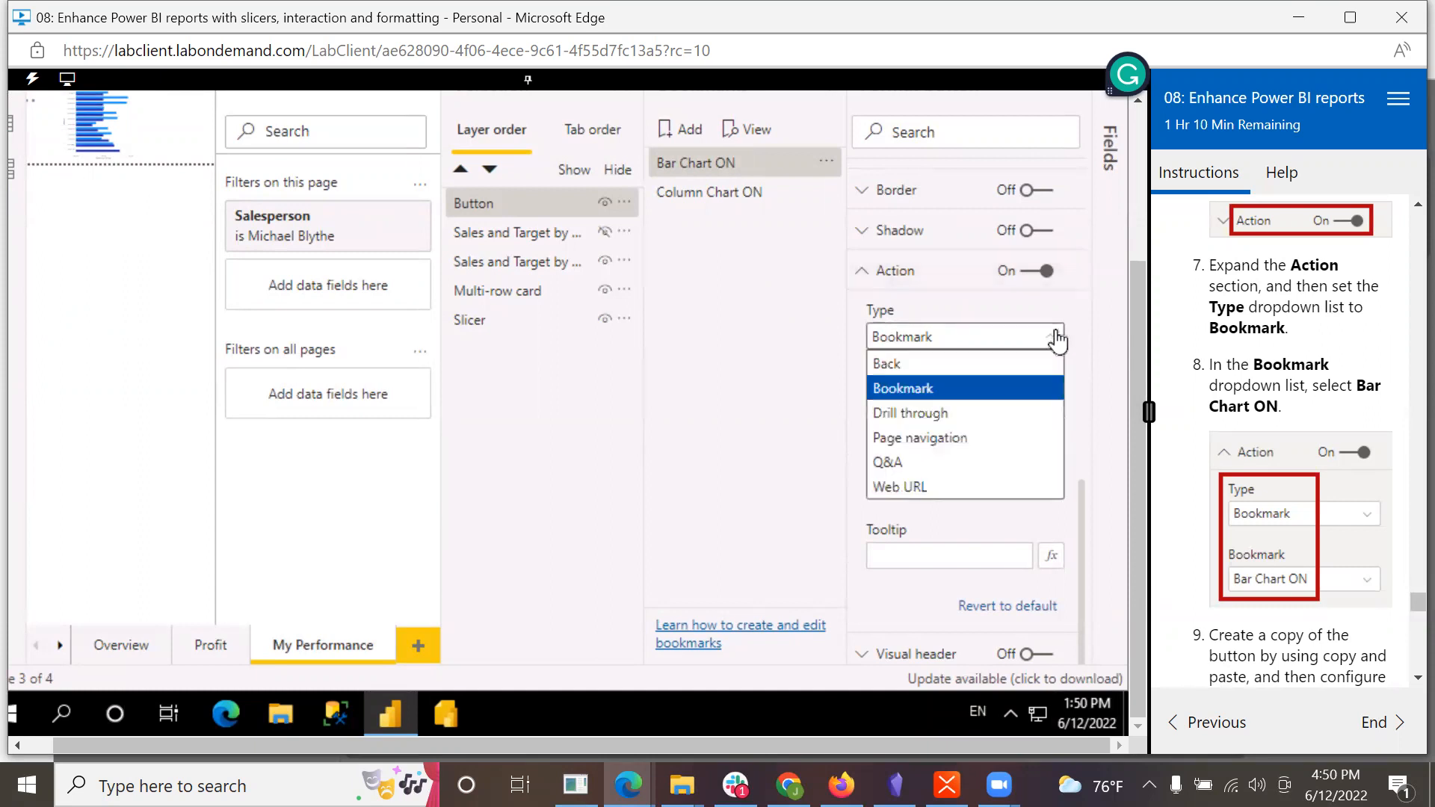
pyautogui.click(935, 392)
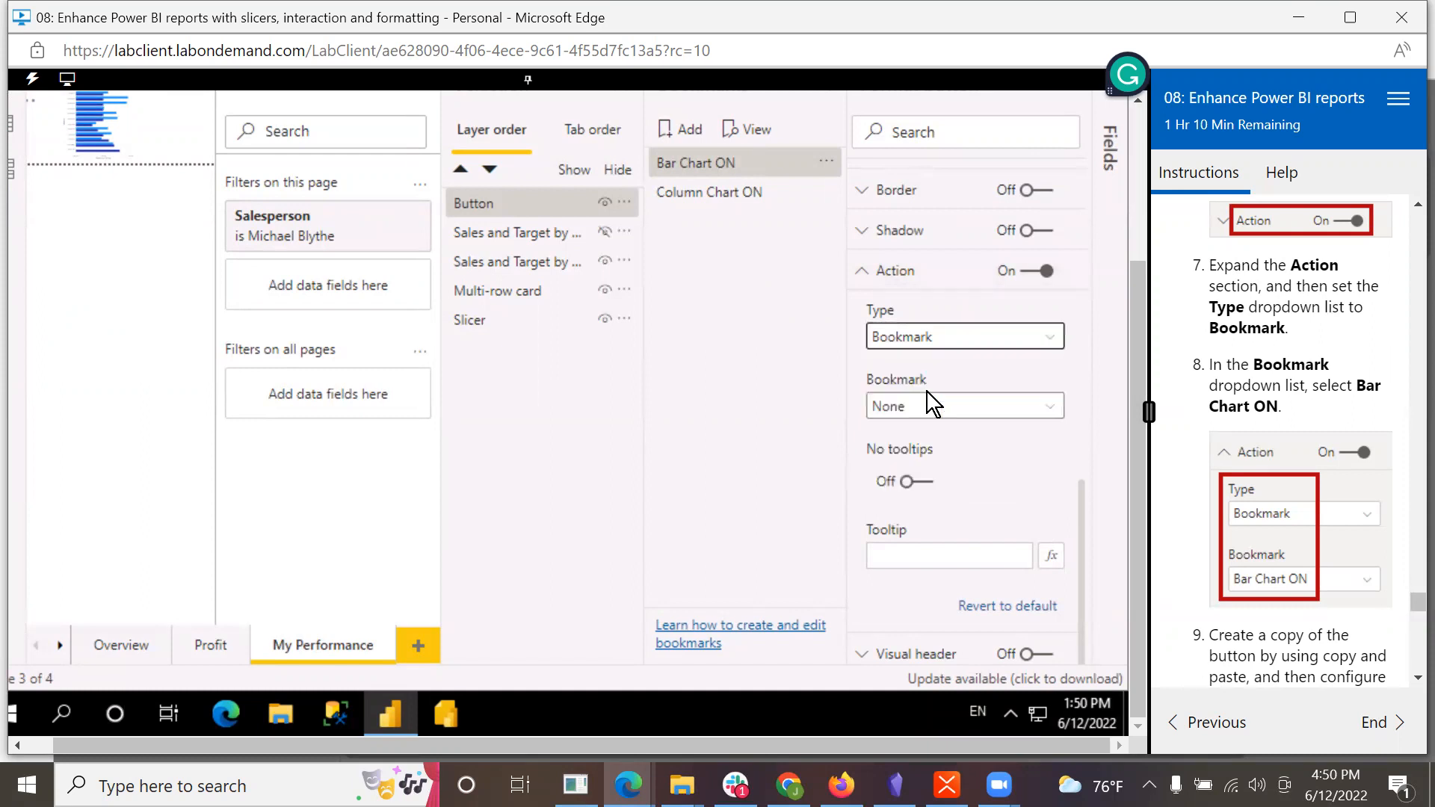
pyautogui.click(1052, 409)
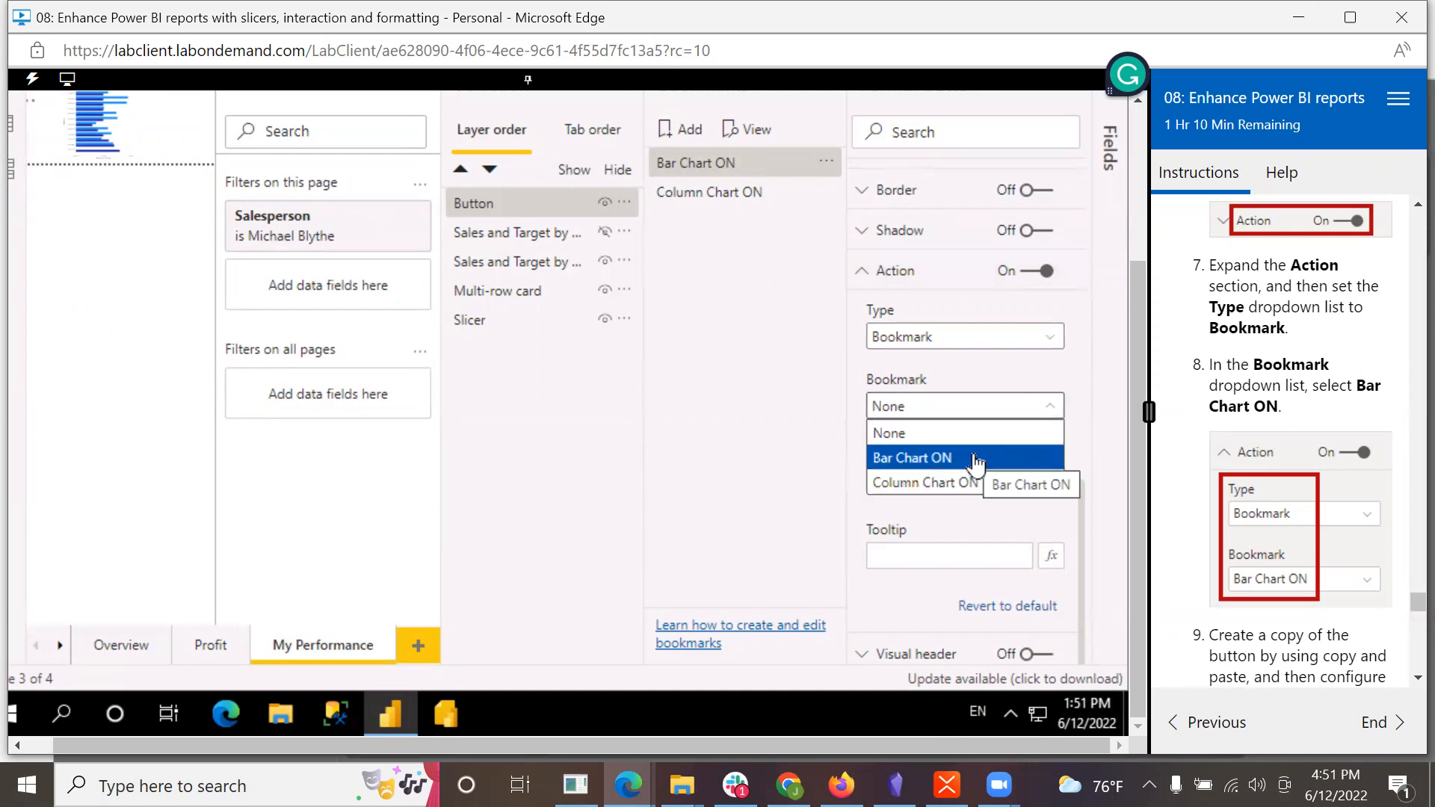
pyautogui.click(943, 459)
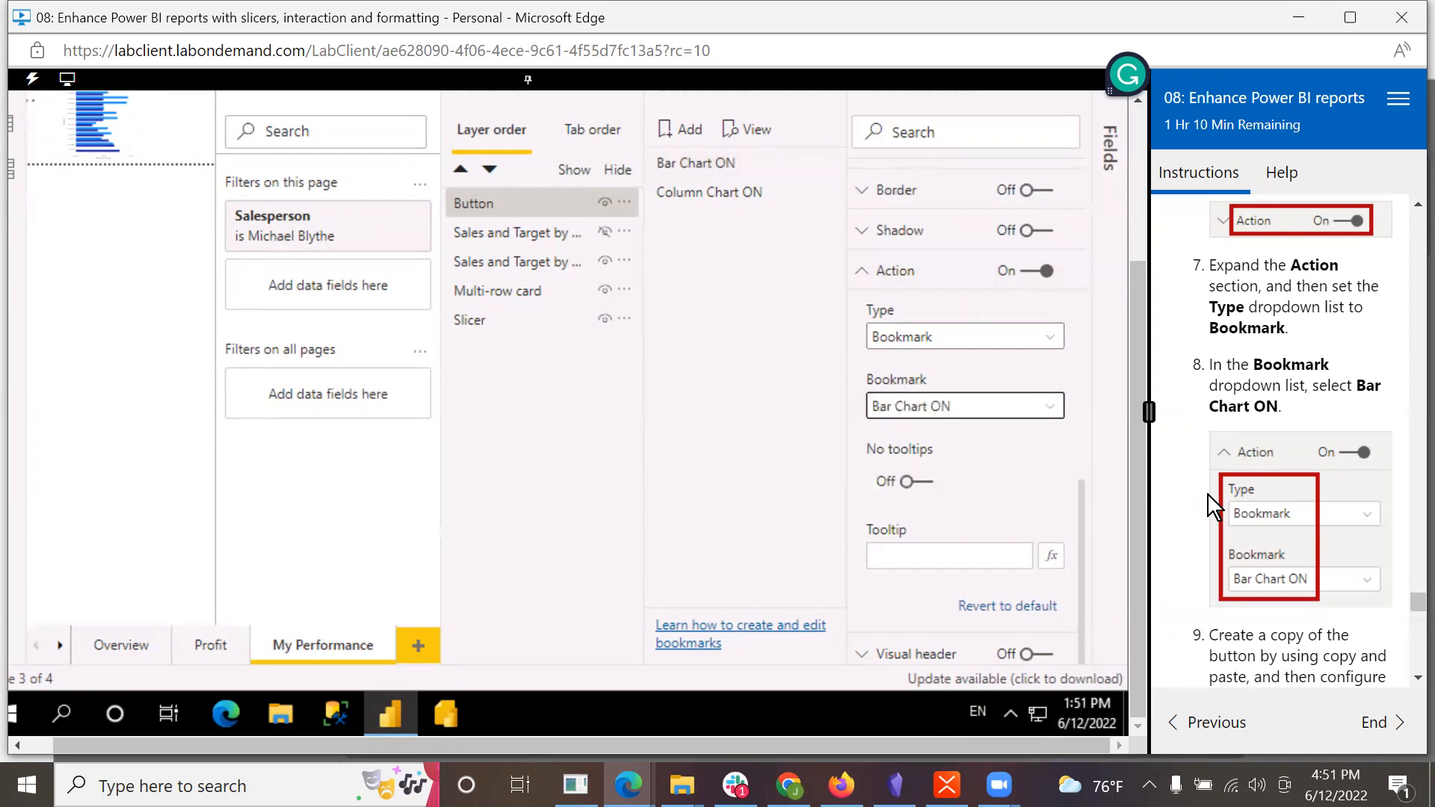
# Step: Duplicate the Bar Chart button on the My Performance page by copying and pasting it
pyautogui.scroll(-3, 1344, 578)
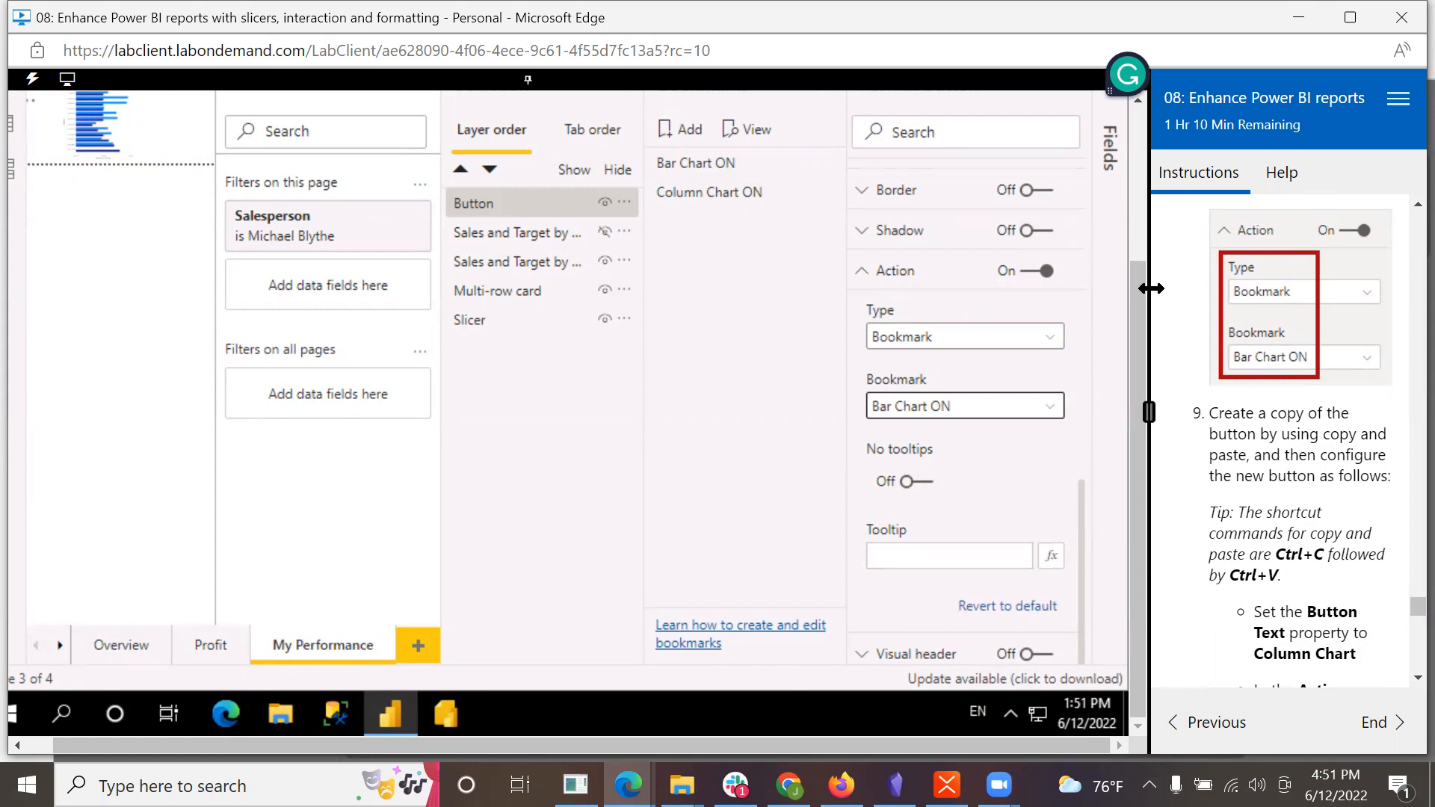
pyautogui.scroll(1, 1132, 289)
pyautogui.scroll(3, 1105, 150)
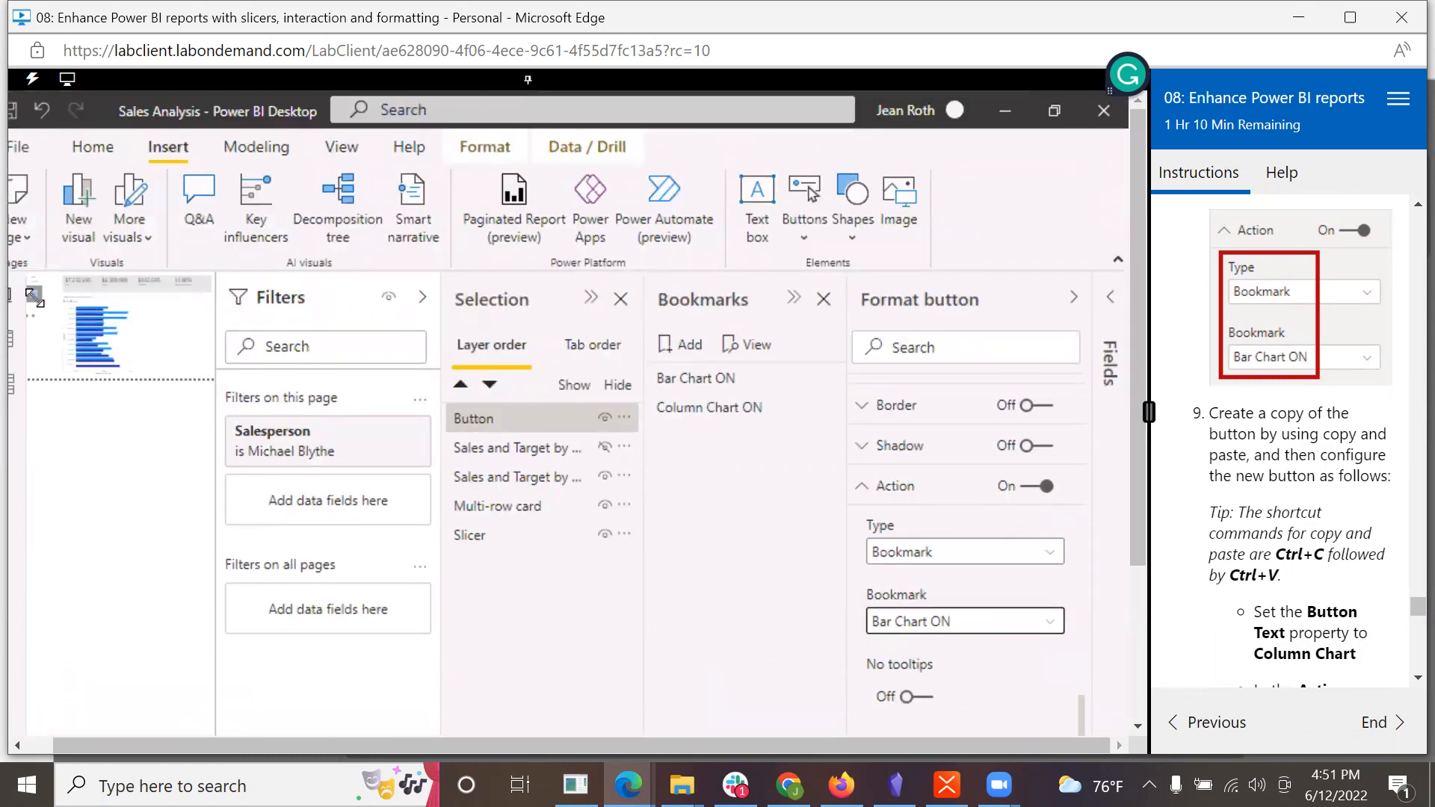
pyautogui.hotkey('ctrl', 'c')
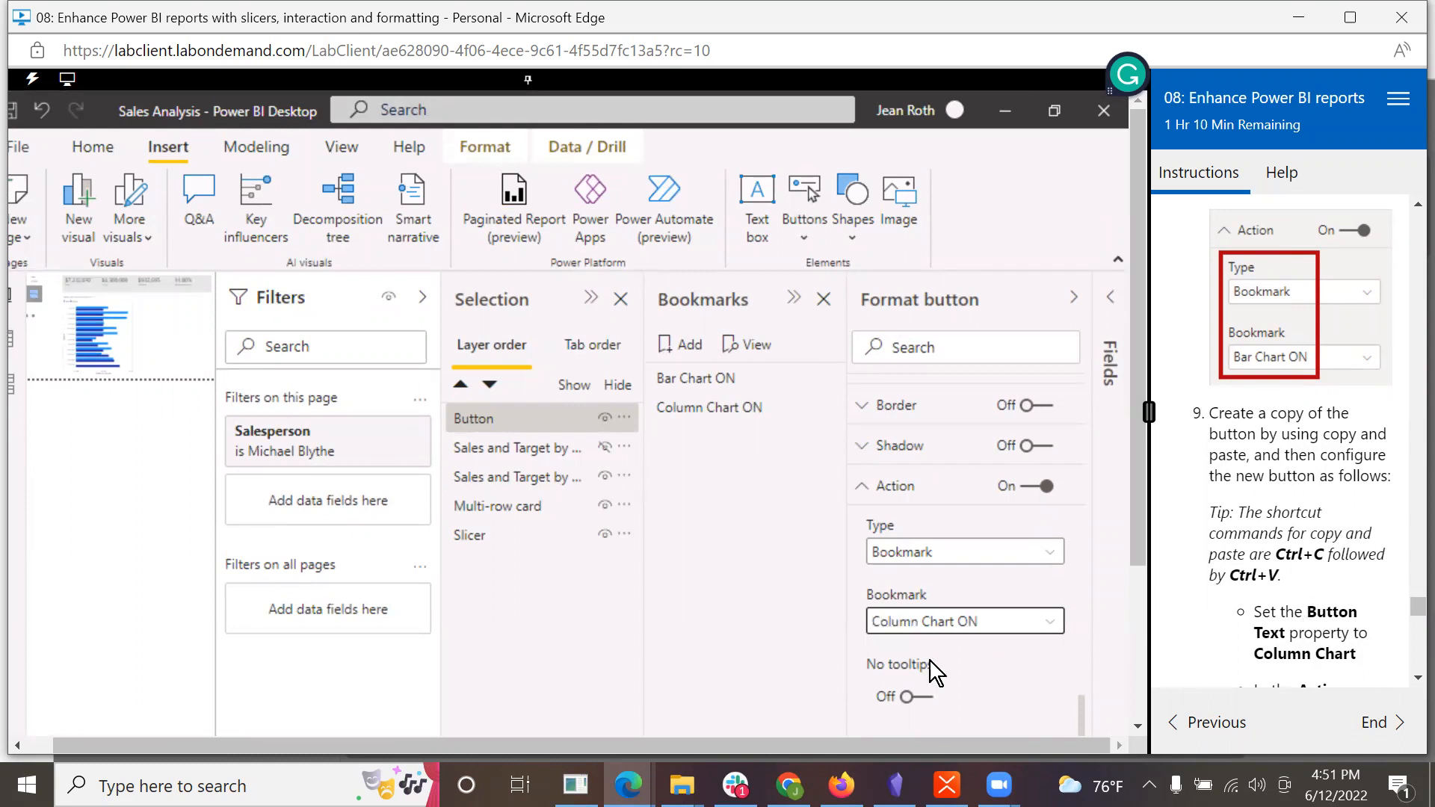
pyautogui.click(48, 349)
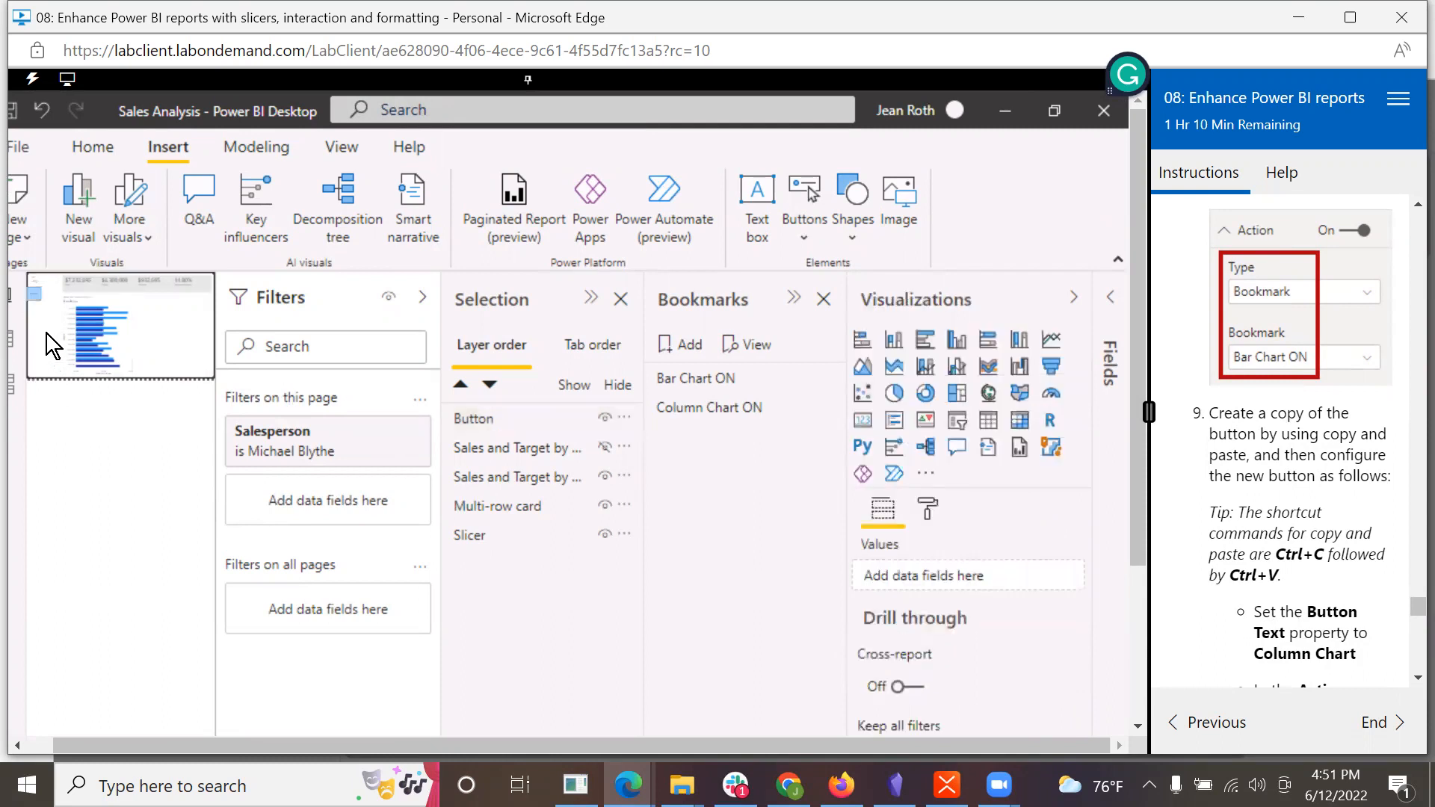
pyautogui.hotkey('ctrl', 'v')
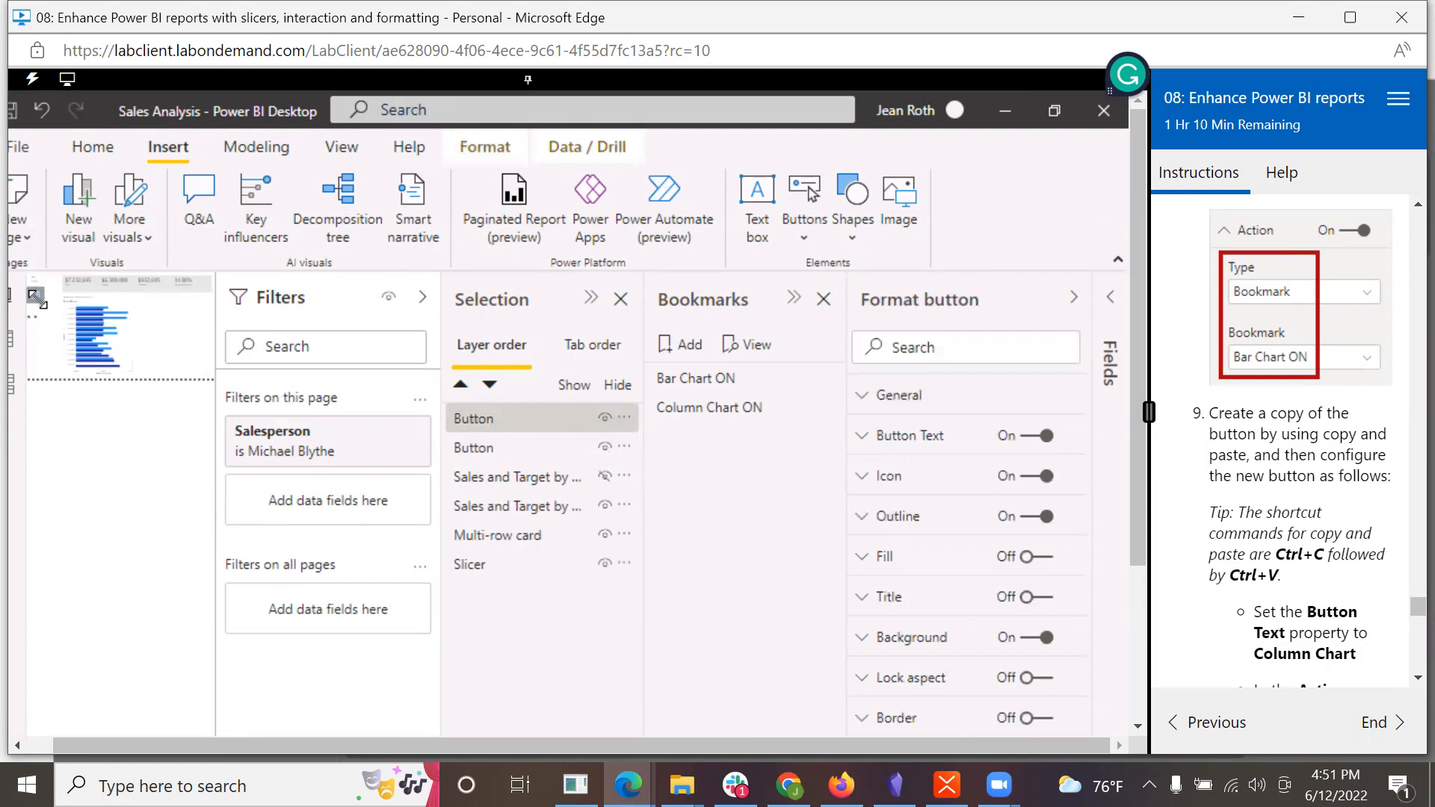
# Step: Collapse the Filters, Selection and Bookmarks panes, and place the copied button directly beneath the original at a matching size
pyautogui.moveTo(36, 297); pyautogui.dragTo(41, 326)
pyautogui.scroll(-1, 1280, 596)
pyautogui.scroll(-1, 1280, 597)
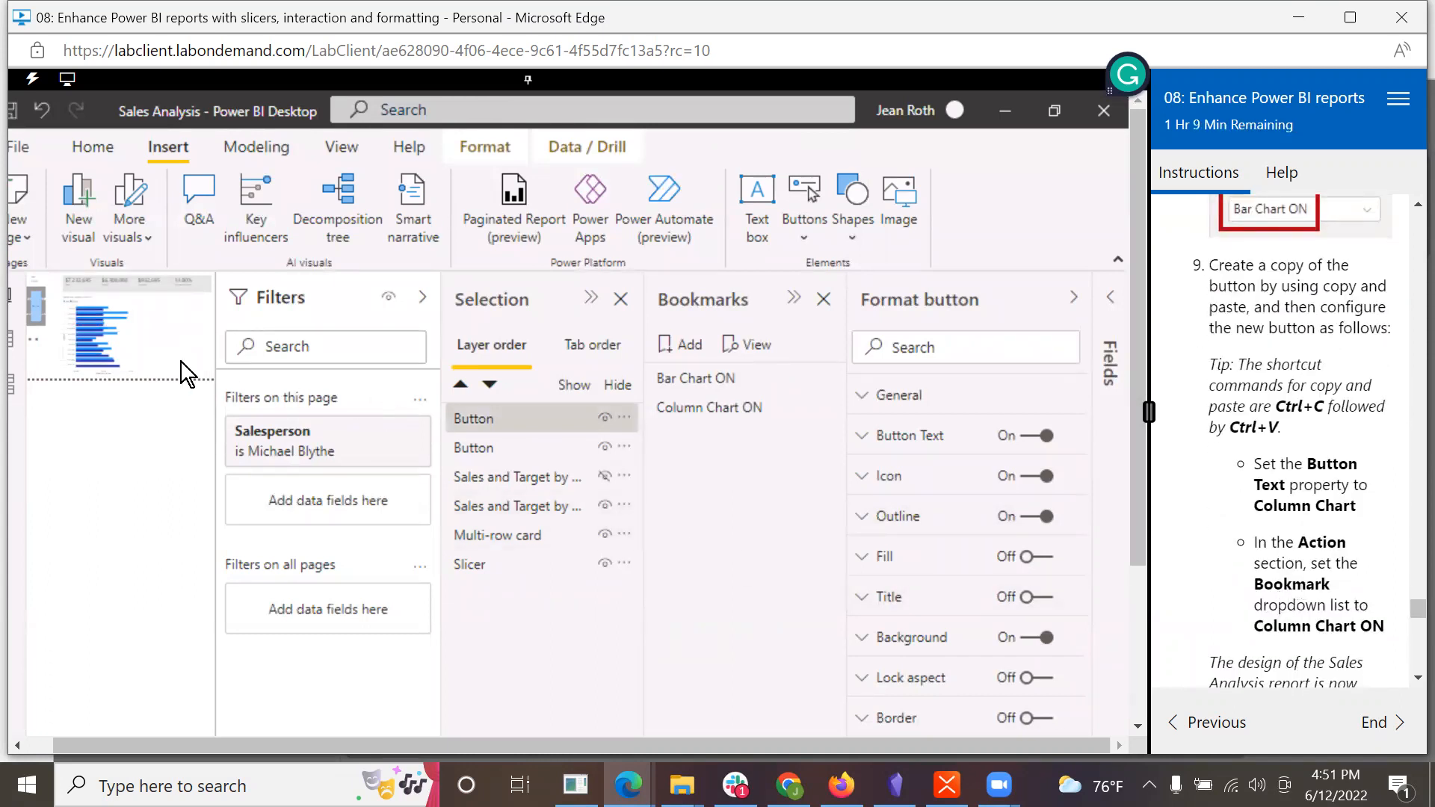
pyautogui.click(423, 296)
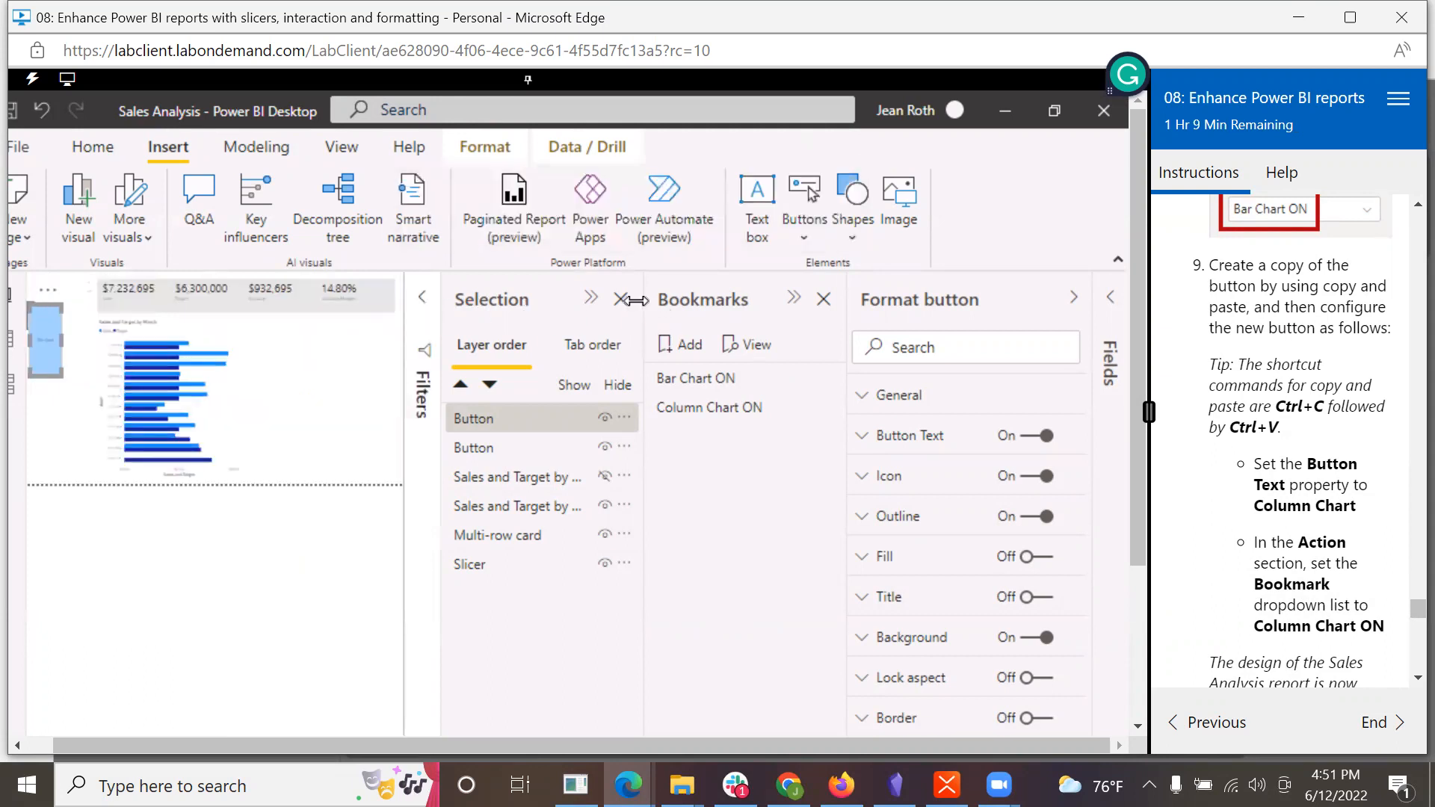
pyautogui.click(592, 301)
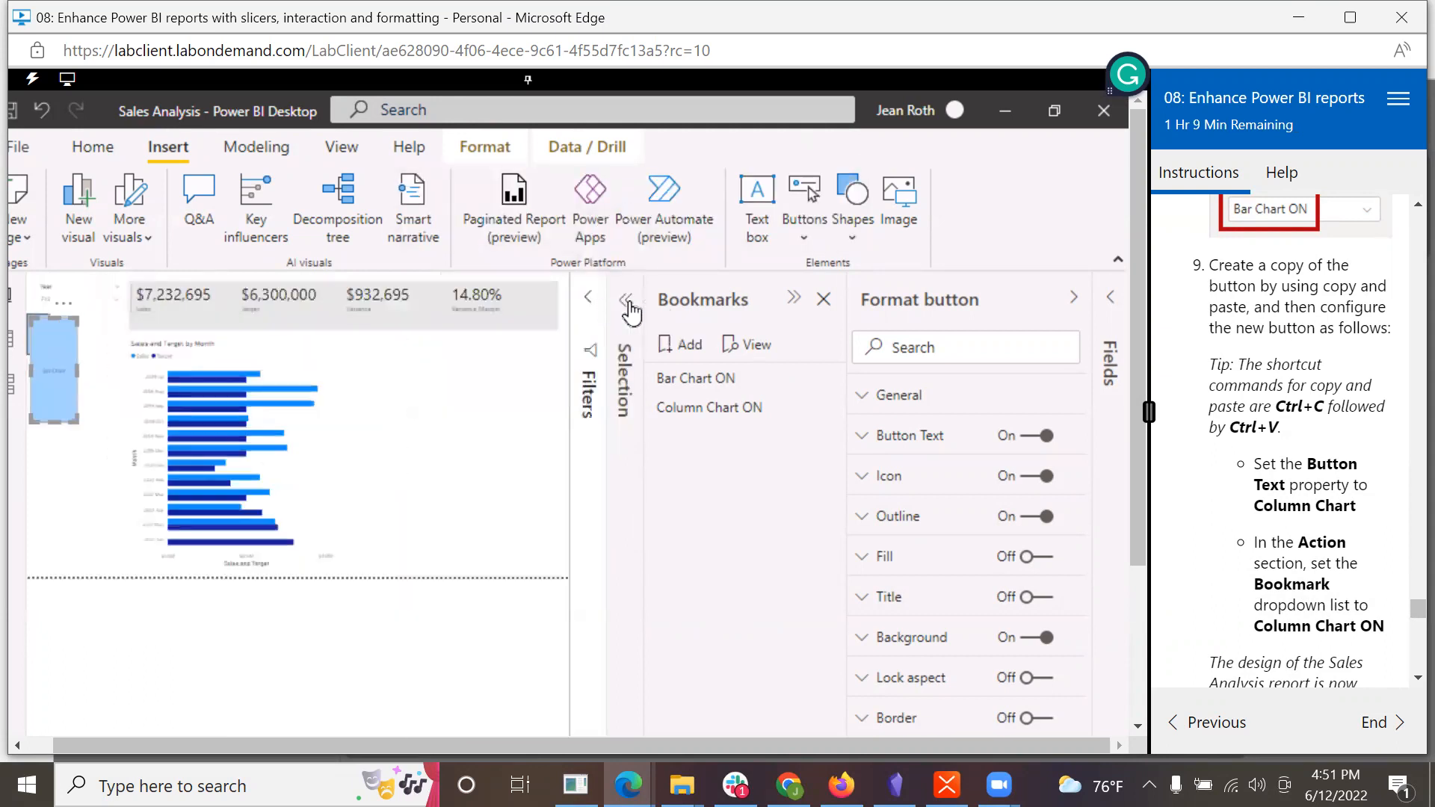
pyautogui.click(795, 299)
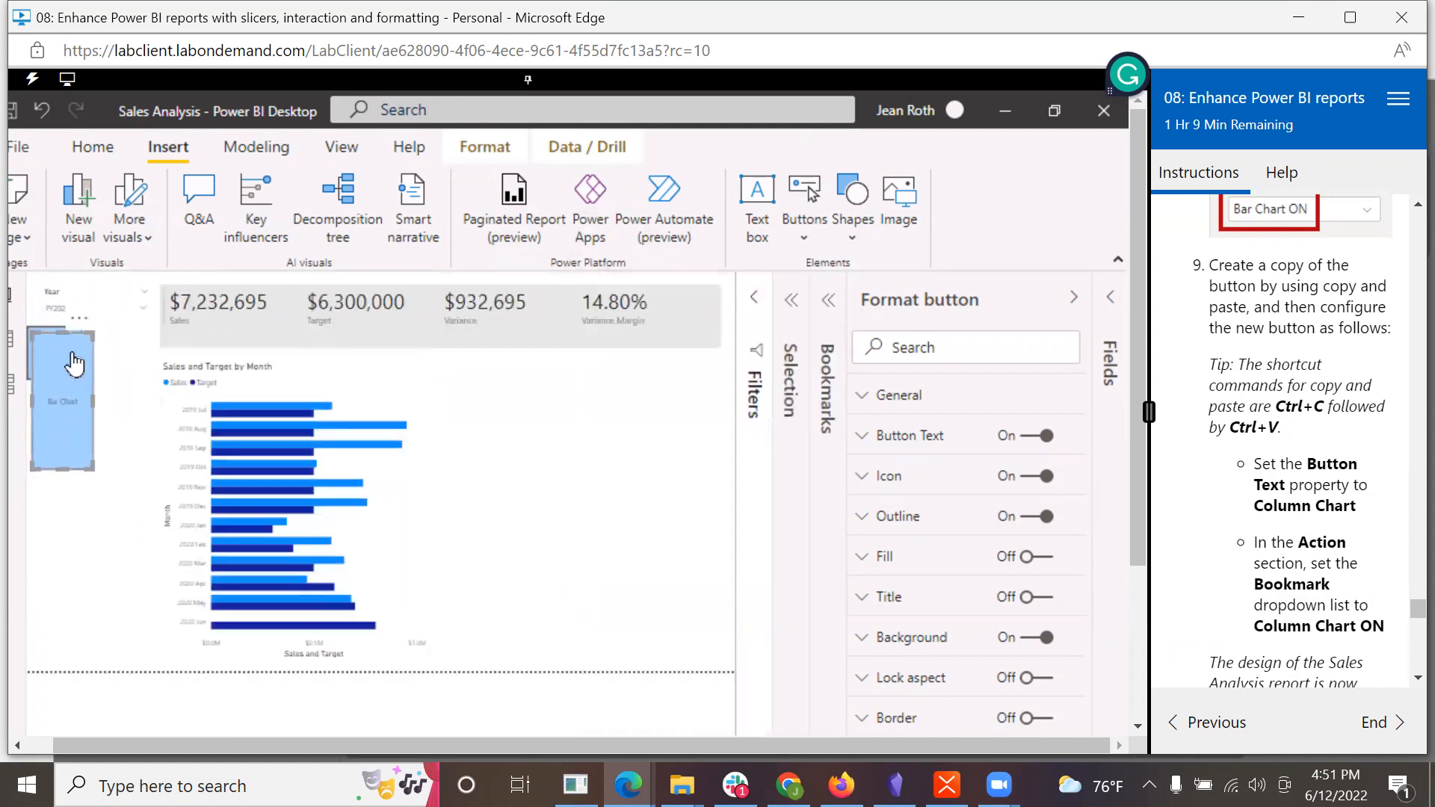
pyautogui.moveTo(79, 365); pyautogui.dragTo(56, 405)
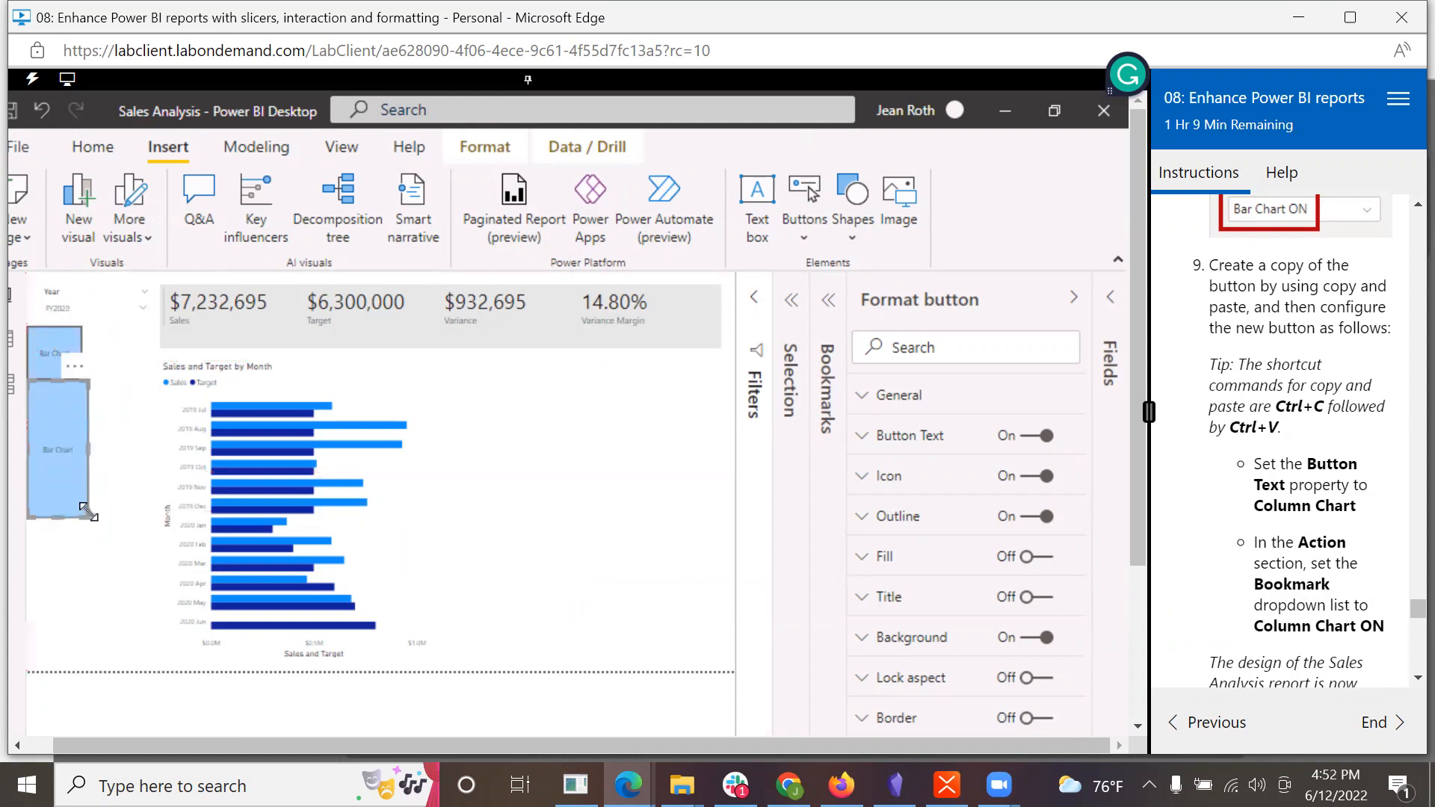
pyautogui.moveTo(89, 515); pyautogui.dragTo(83, 432)
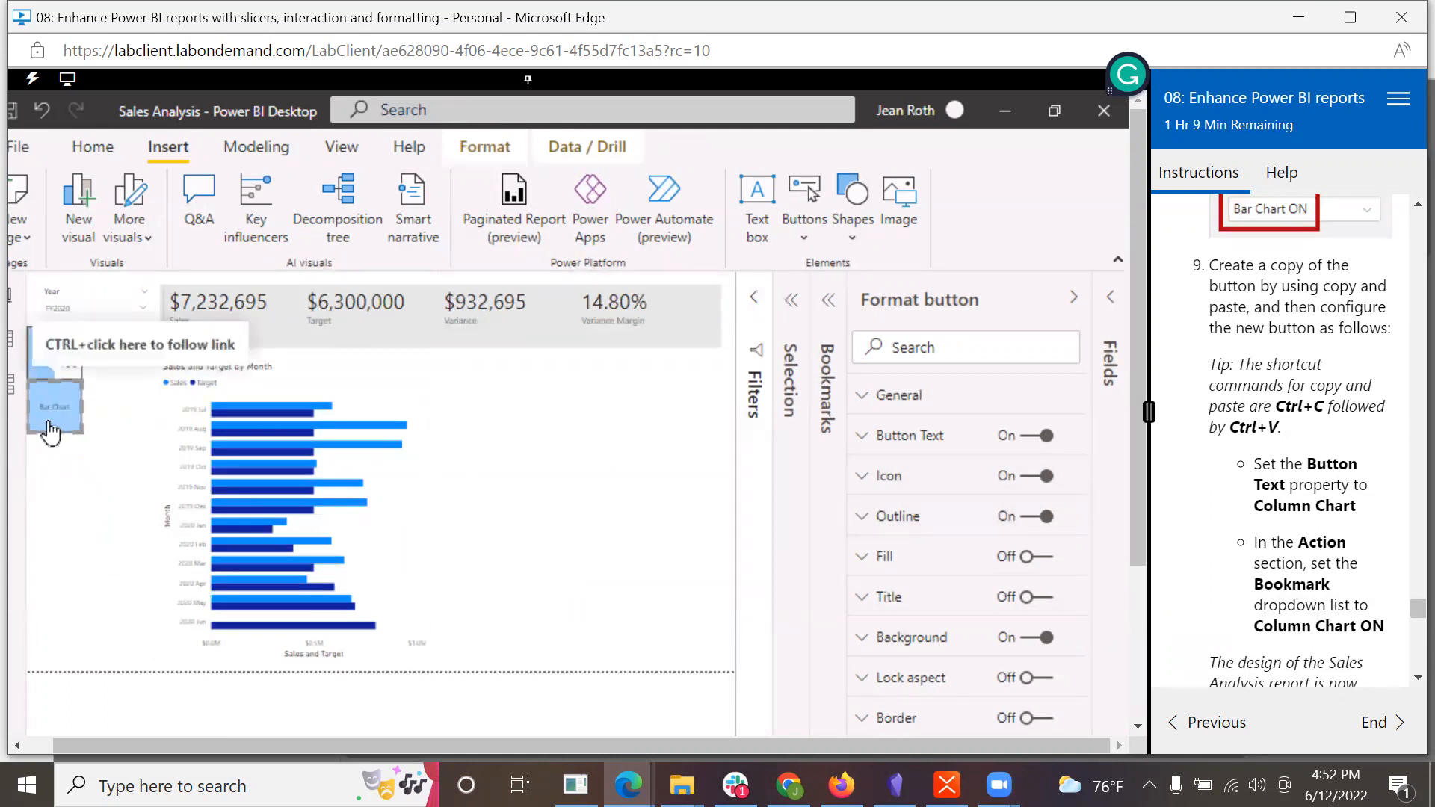
# Step: Expand the Selection pane again while keeping the Filters pane collapsed
pyautogui.scroll(-3, 1320, 544)
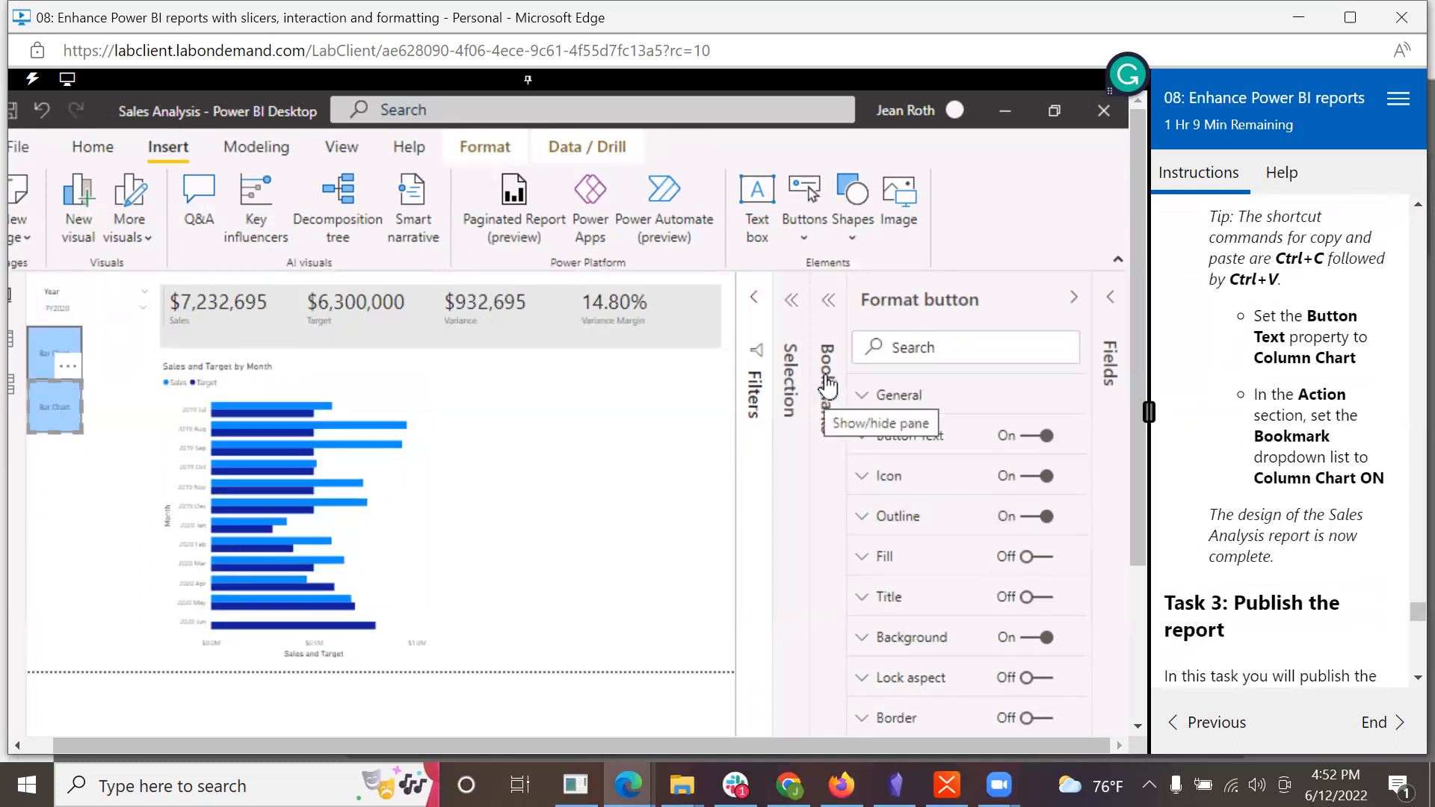
pyautogui.click(755, 301)
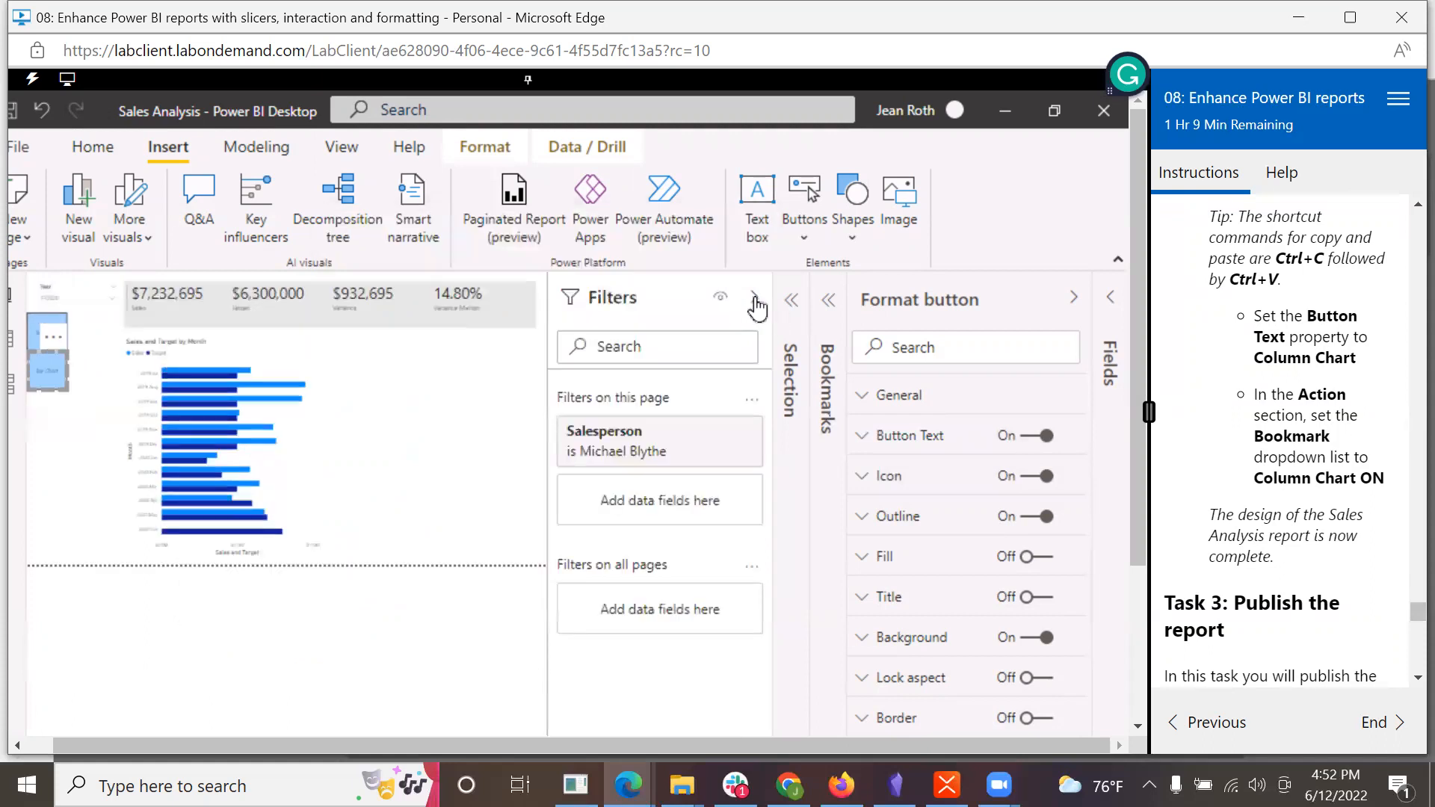
pyautogui.click(754, 299)
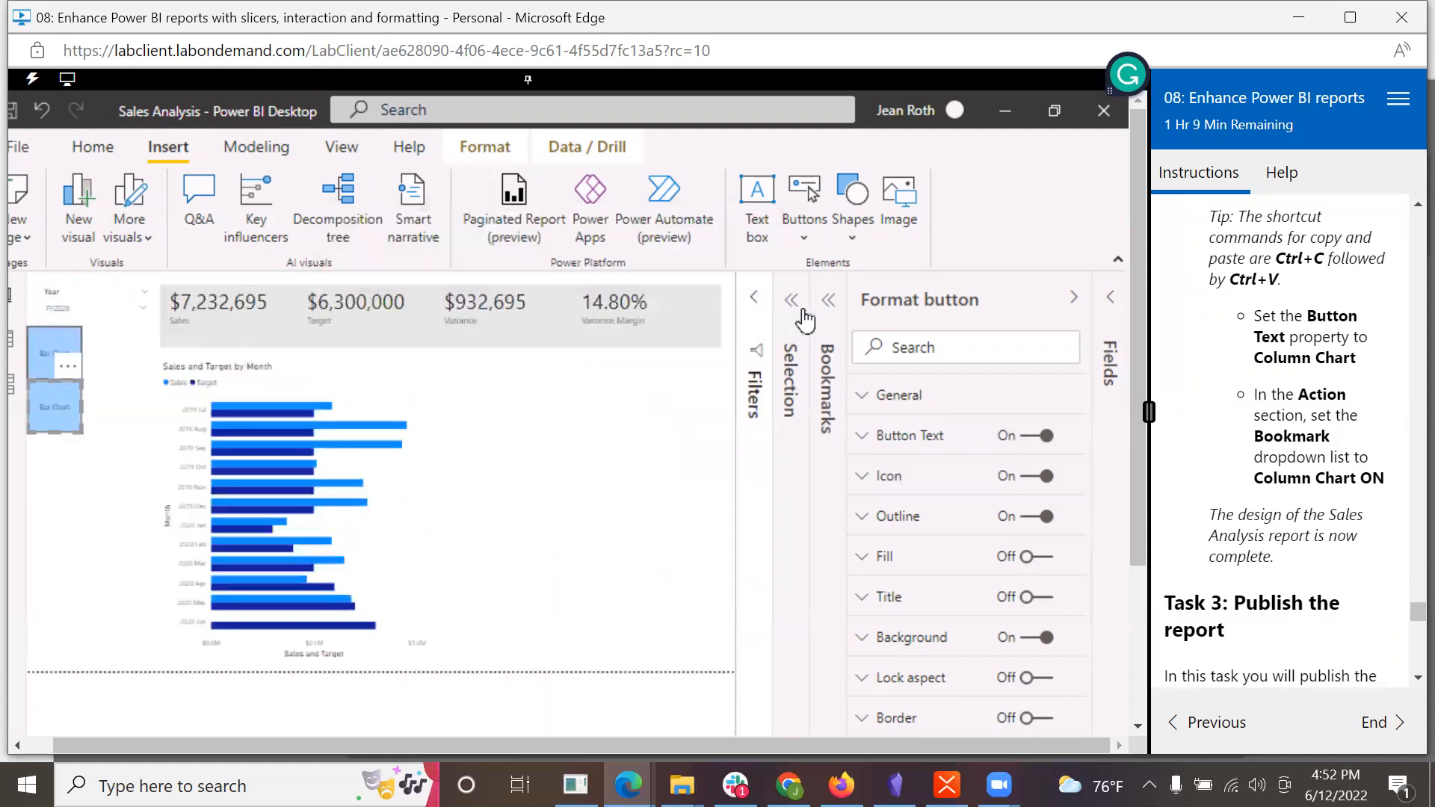
pyautogui.click(804, 314)
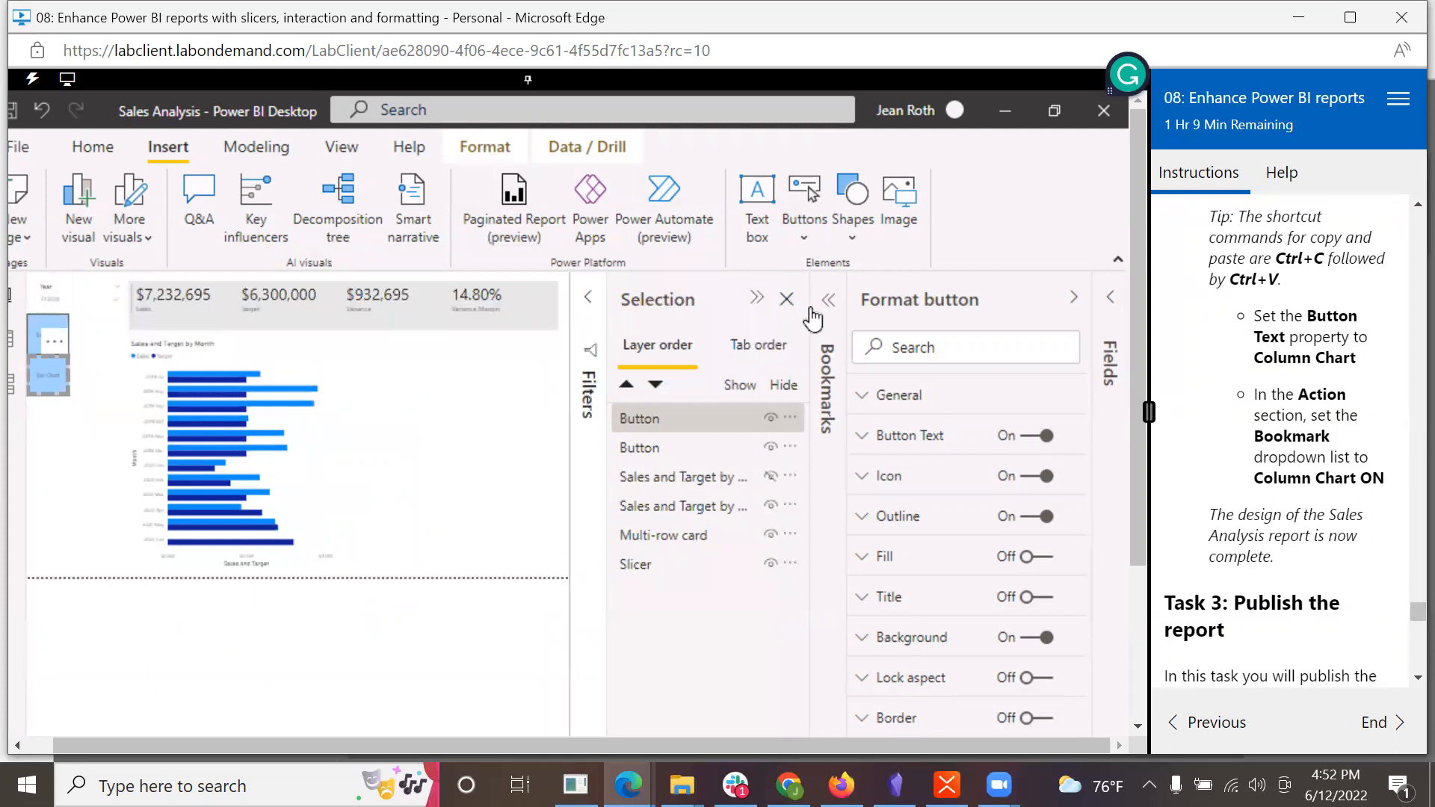
# Step: Expand the Bookmarks pane and set the copied button's text to Column Chart
pyautogui.click(828, 302)
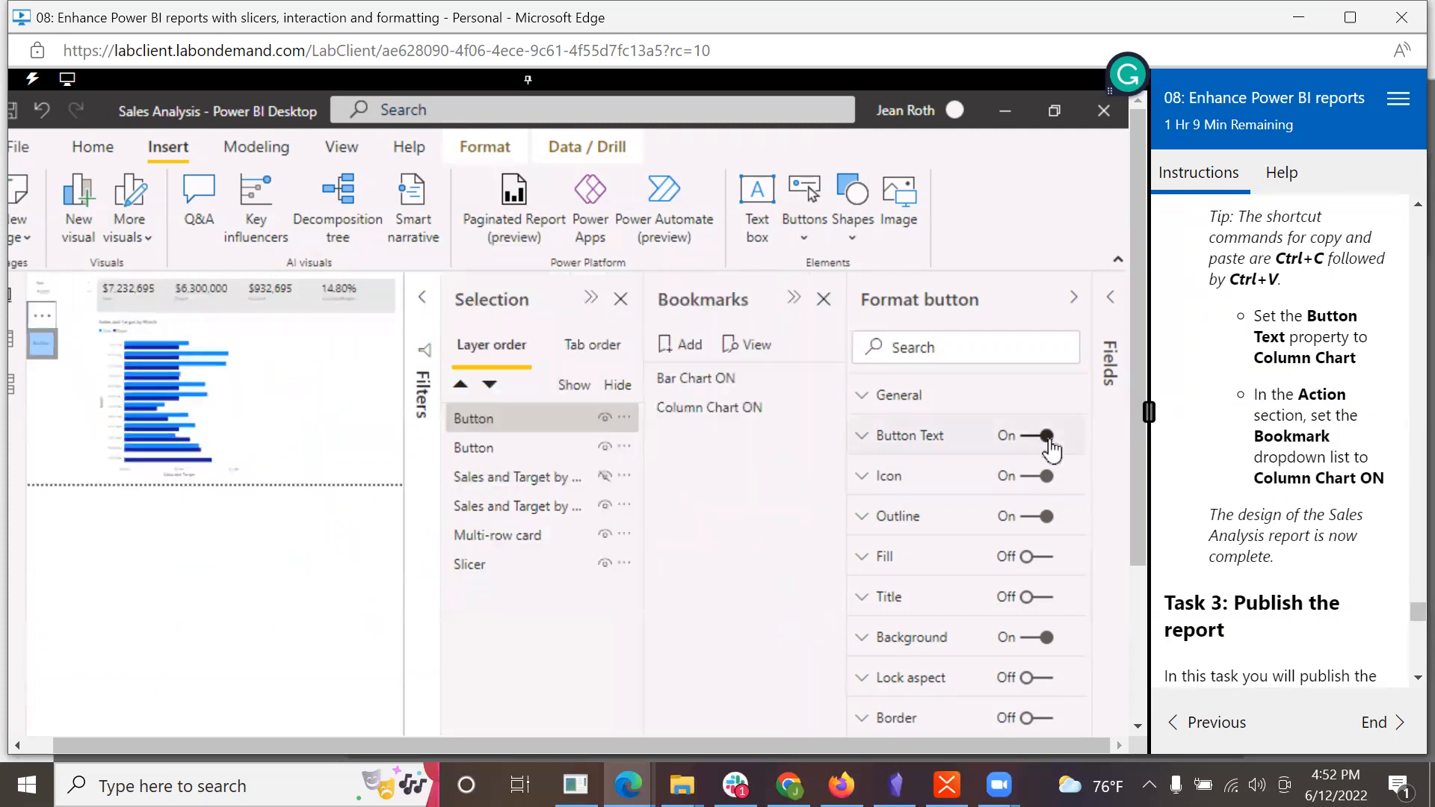
pyautogui.click(861, 437)
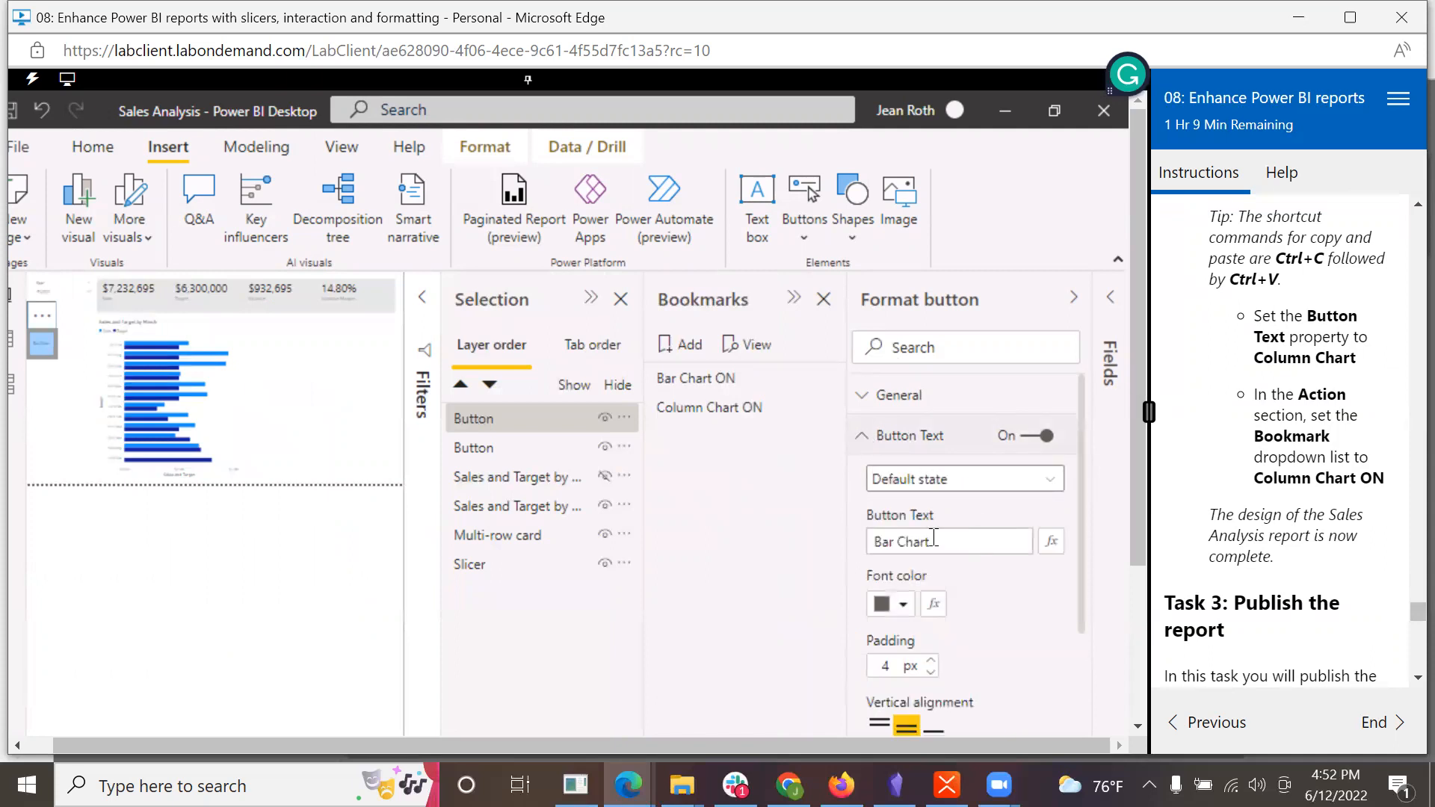
pyautogui.click(884, 542)
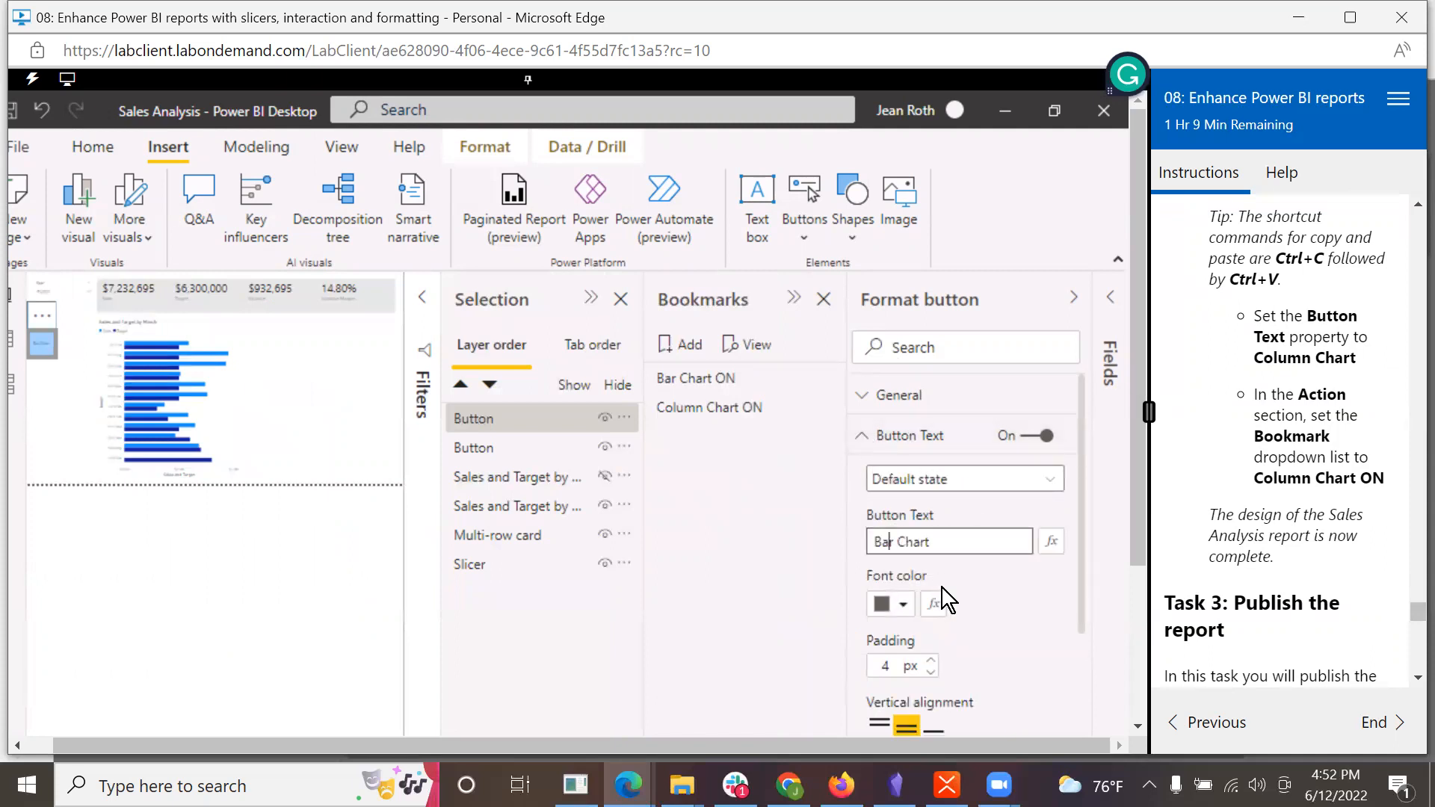
pyautogui.press('Delete')
pyautogui.press('BackSpace')
pyautogui.press('BackSpace')
pyautogui.write('Column')
pyautogui.scroll(-1, 1082, 590)
pyautogui.moveTo(1086, 625); pyautogui.dragTo(1104, 768)
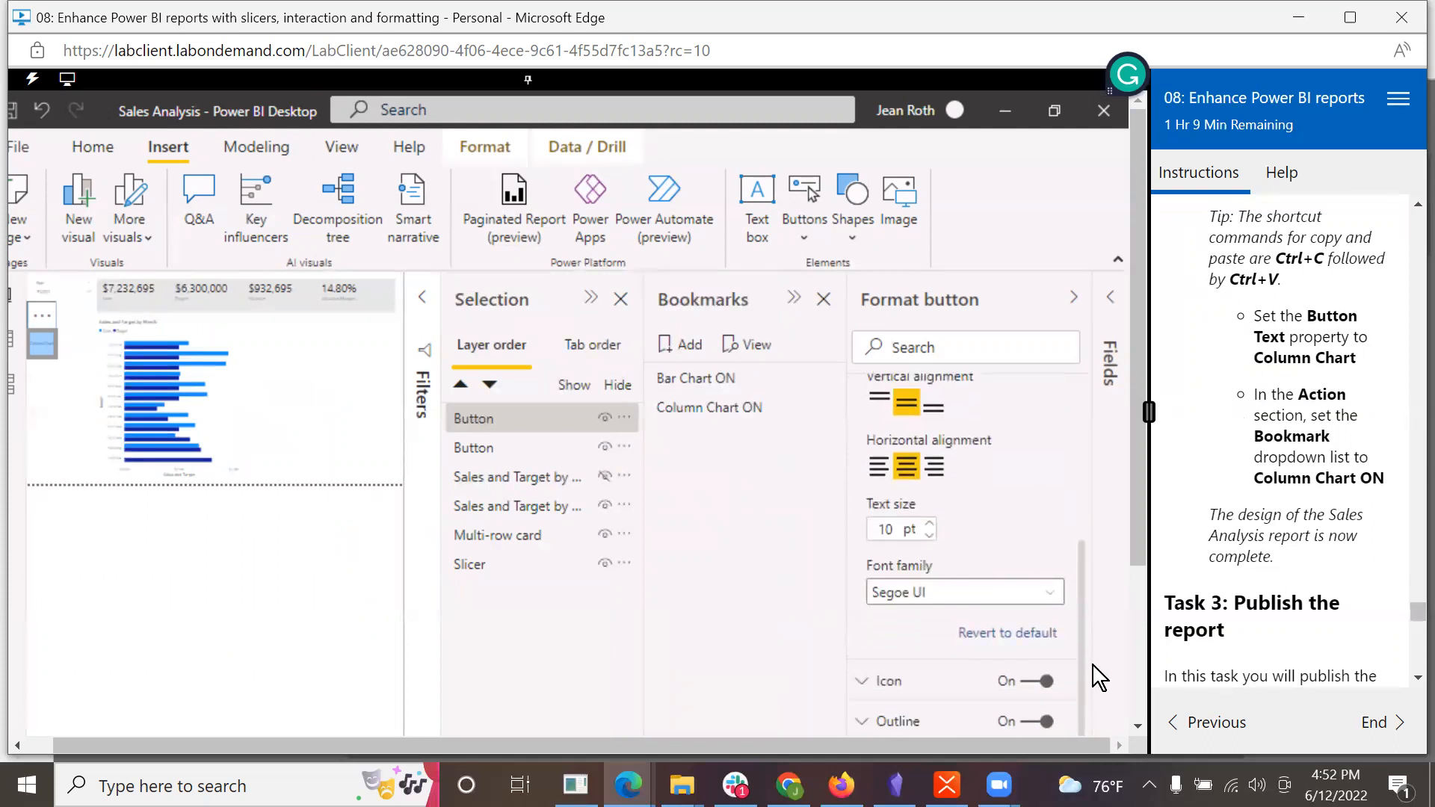
pyautogui.moveTo(1082, 612); pyautogui.dragTo(1080, 432)
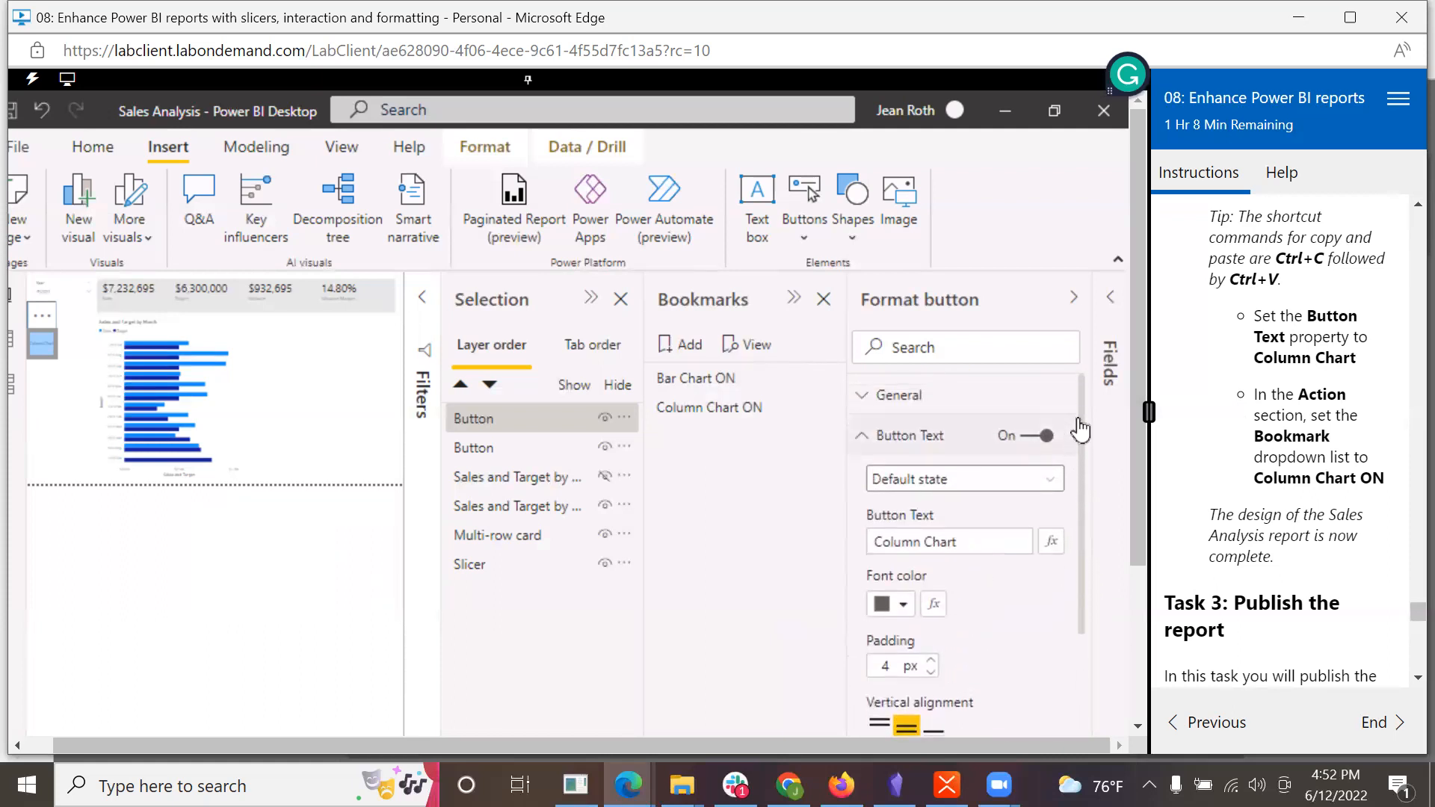
pyautogui.click(870, 440)
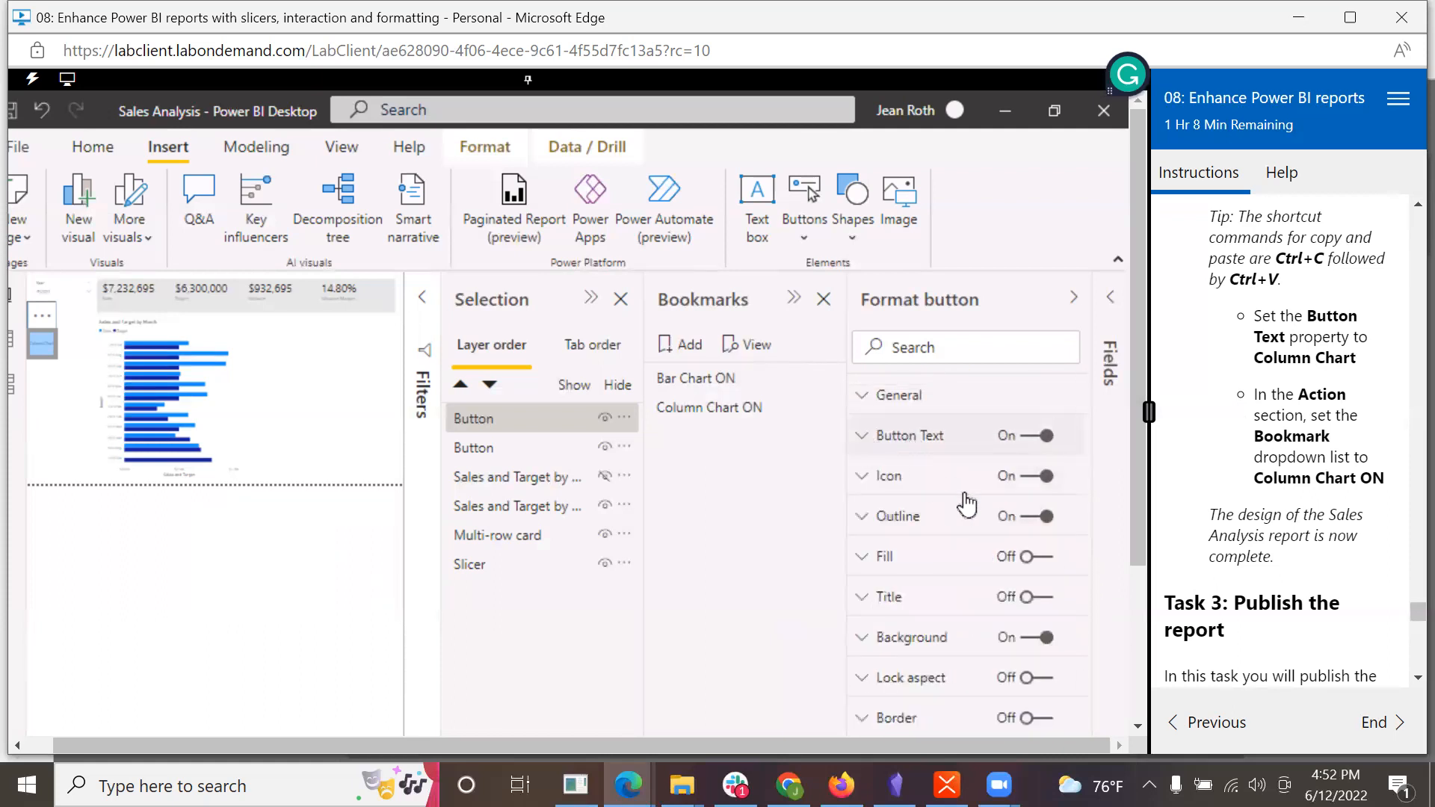
# Step: Assign the Column Chart ON bookmark to the copied button's action, keeping the action type as Bookmark
pyautogui.moveTo(1138, 545); pyautogui.dragTo(1130, 710)
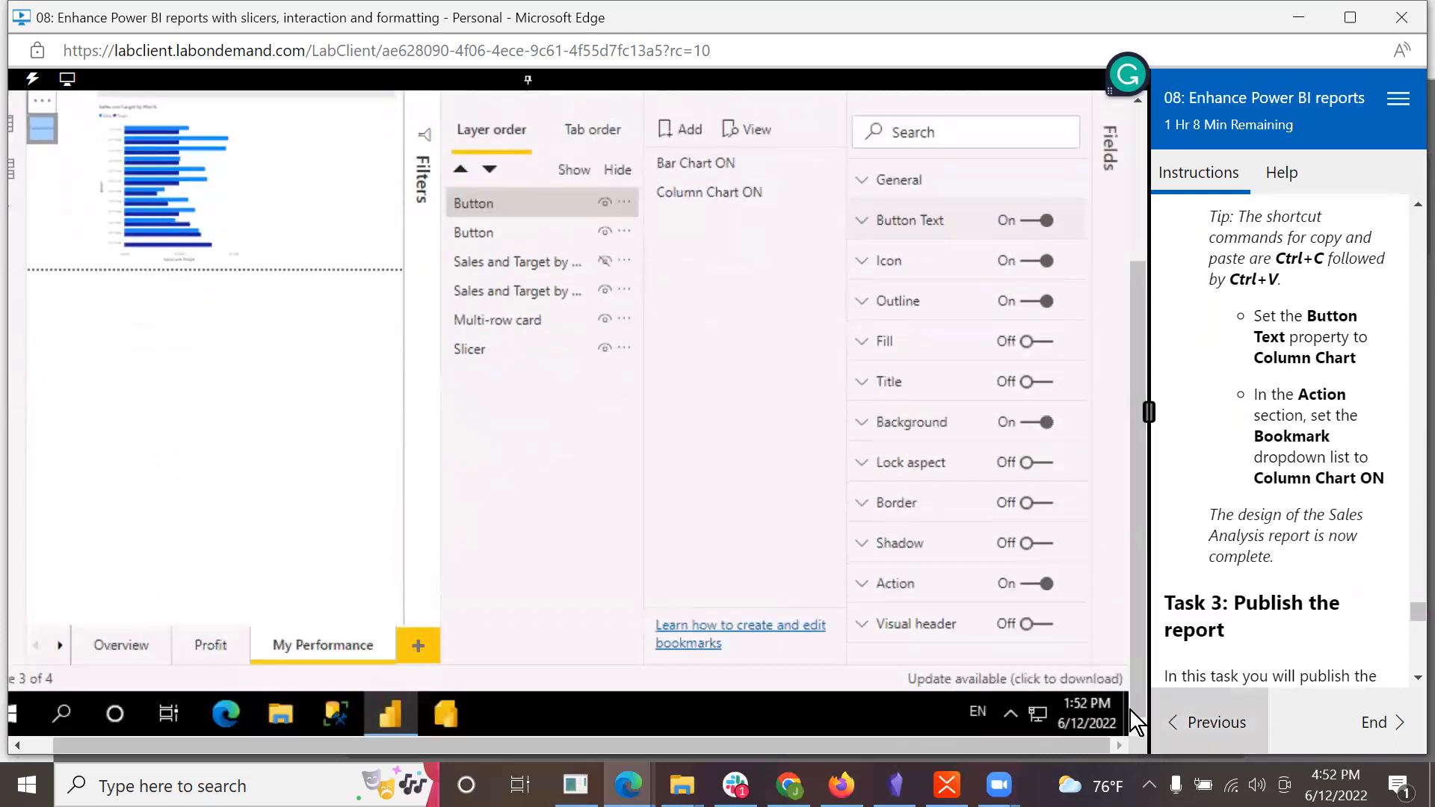
pyautogui.click(867, 585)
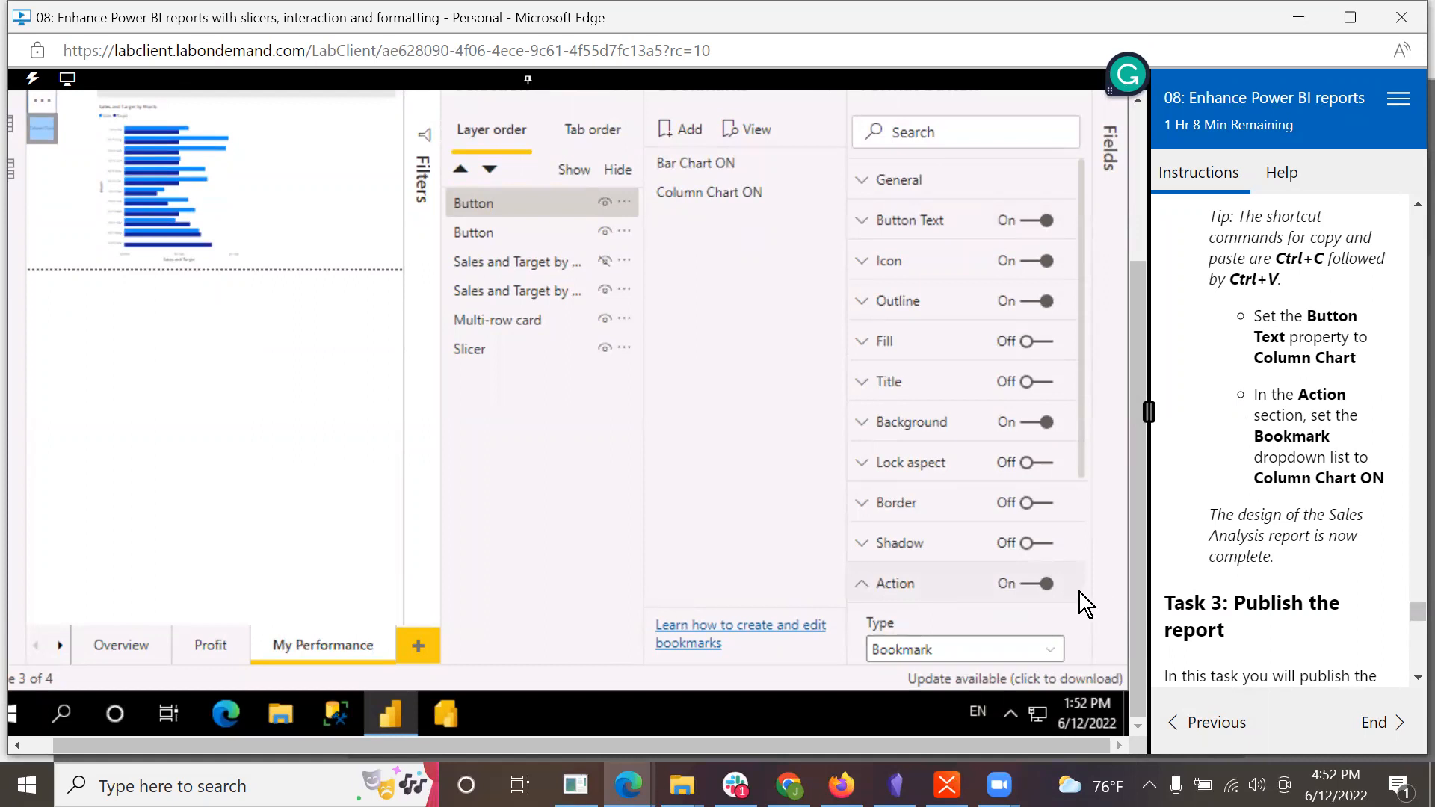
pyautogui.scroll(-4, 1066, 594)
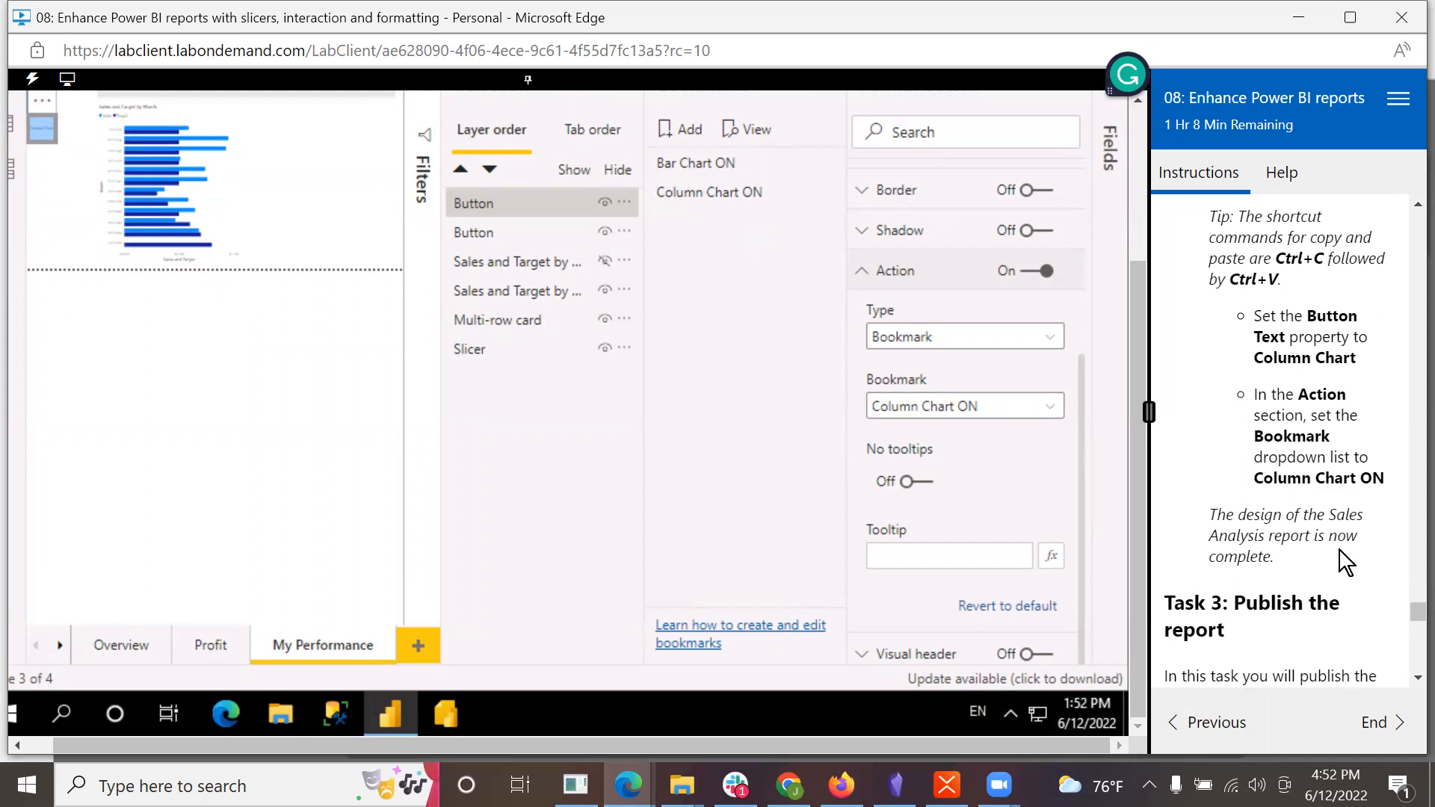
# Step: Open the report's Overview page and save the Sales Analysis file
pyautogui.scroll(-5, 1344, 562)
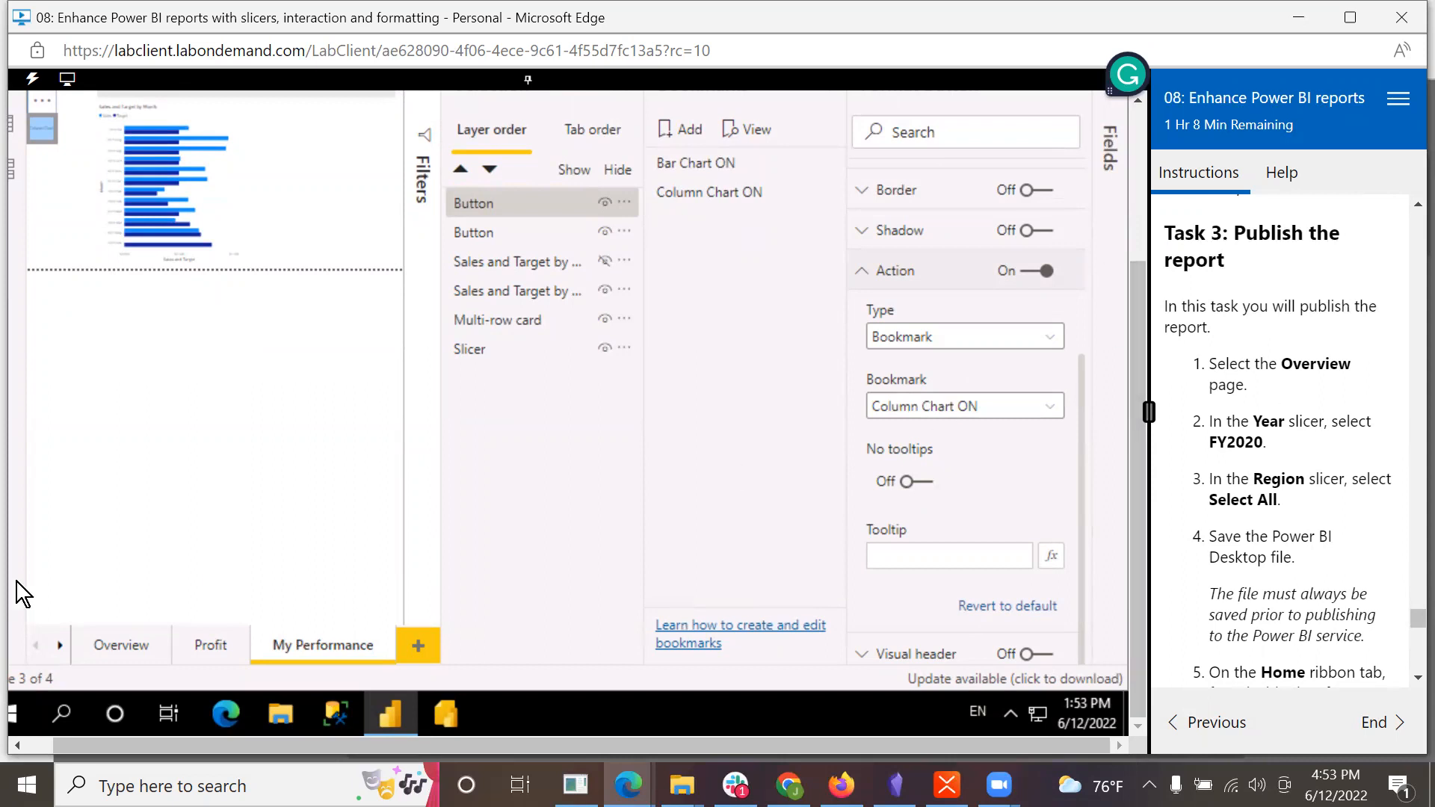
pyautogui.click(104, 646)
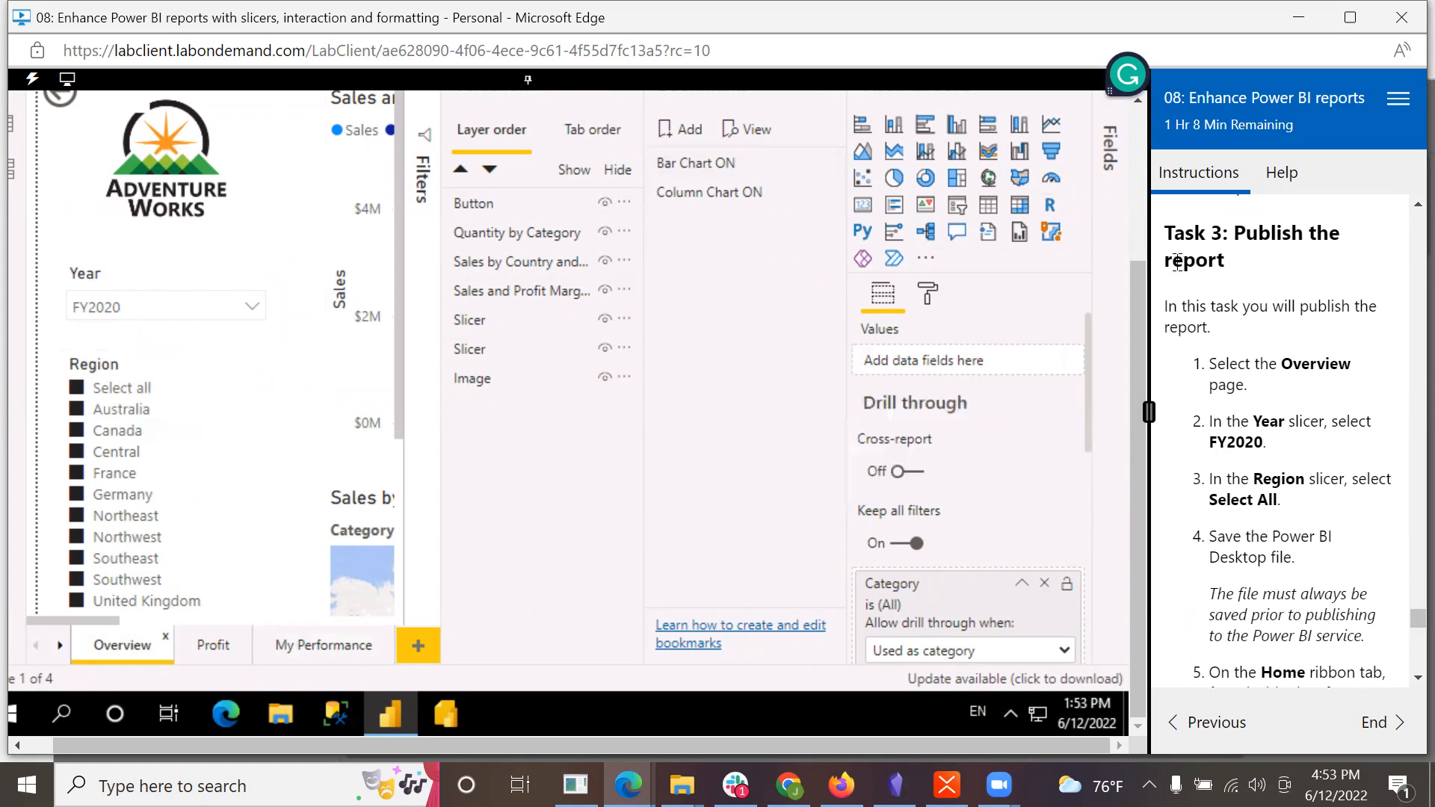
pyautogui.scroll(3, 1146, 288)
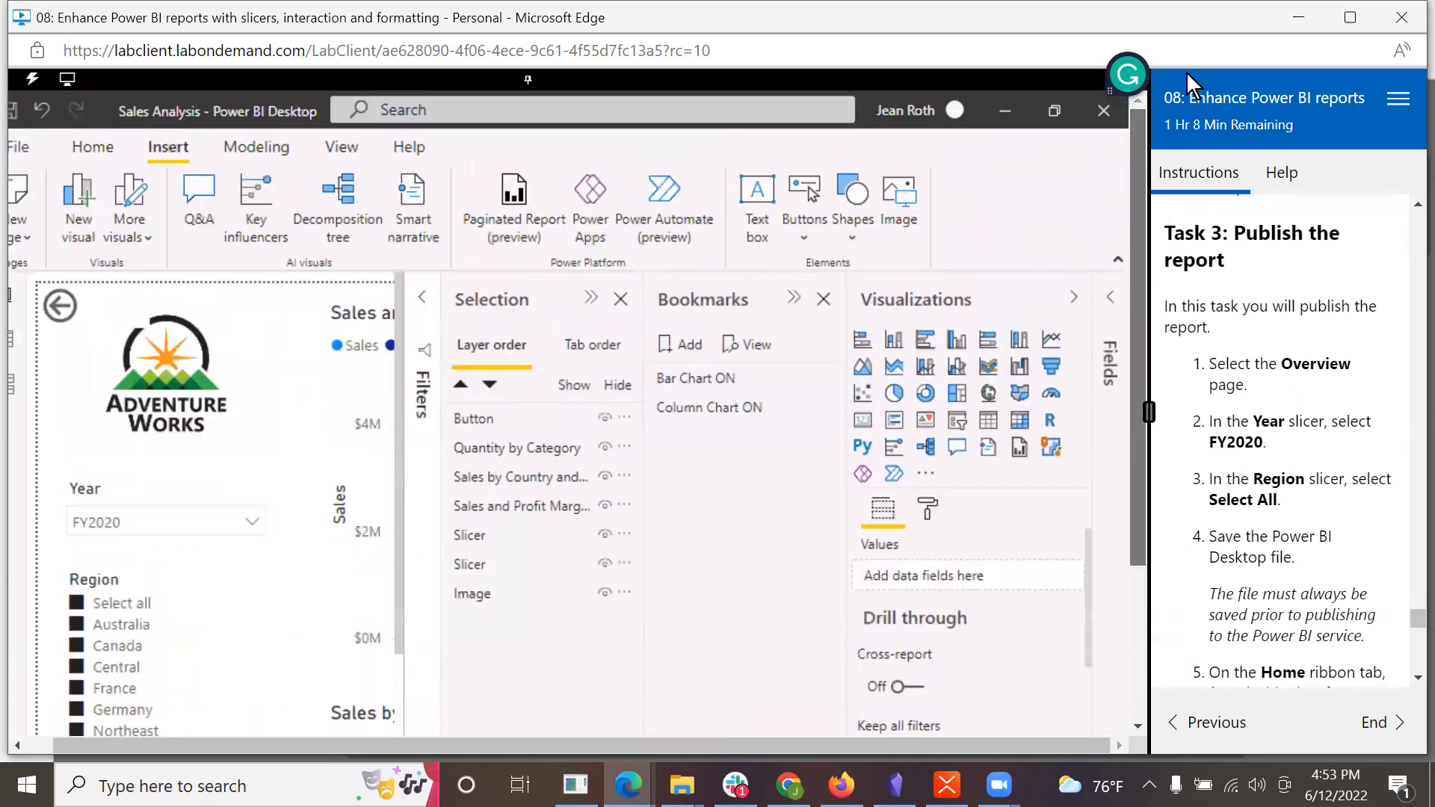
pyautogui.click(25, 142)
pyautogui.click(28, 254)
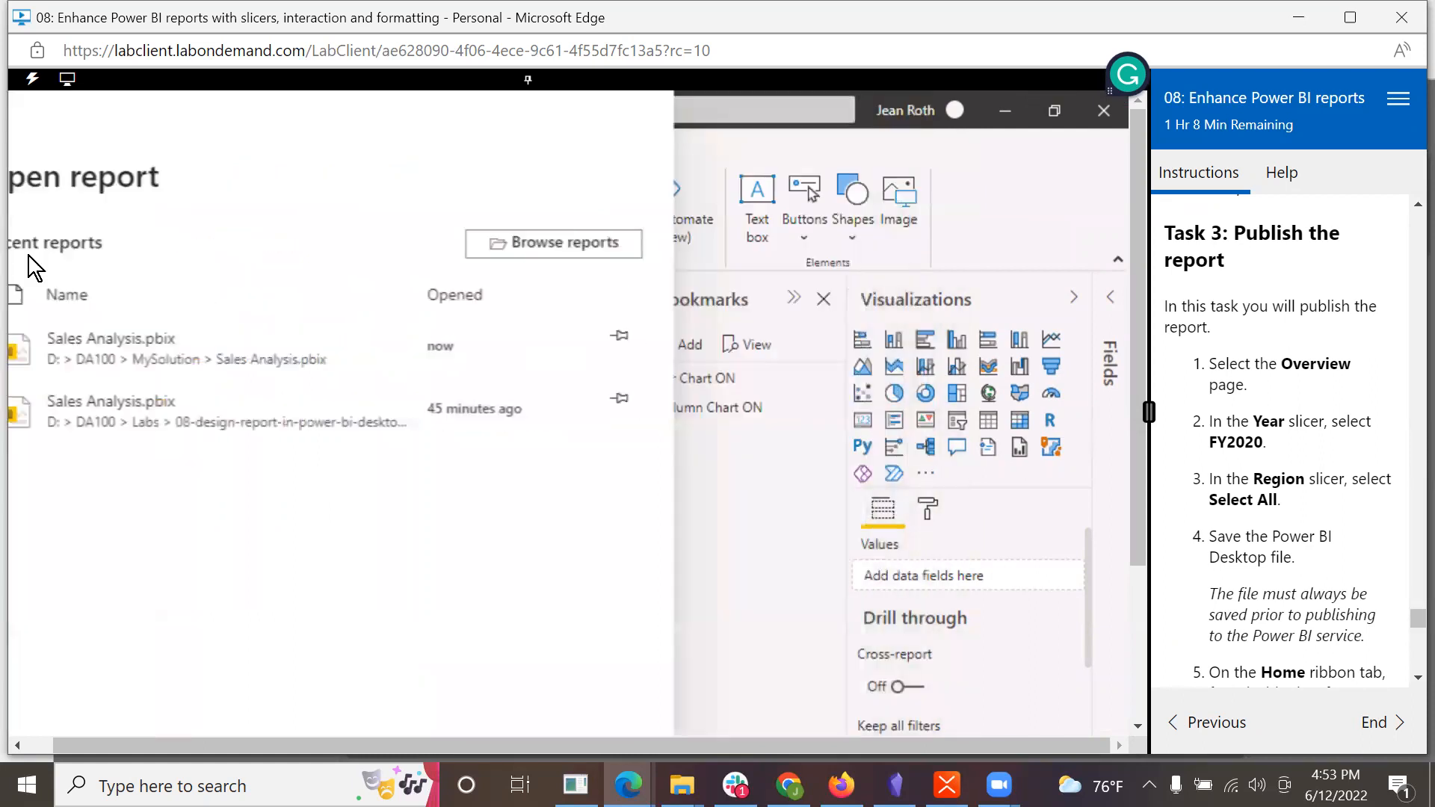
# Step: Publish the Sales Analysis report to My workspace, replacing the existing dataset, and dismiss the publishing dialog
pyautogui.scroll(-1, 1292, 551)
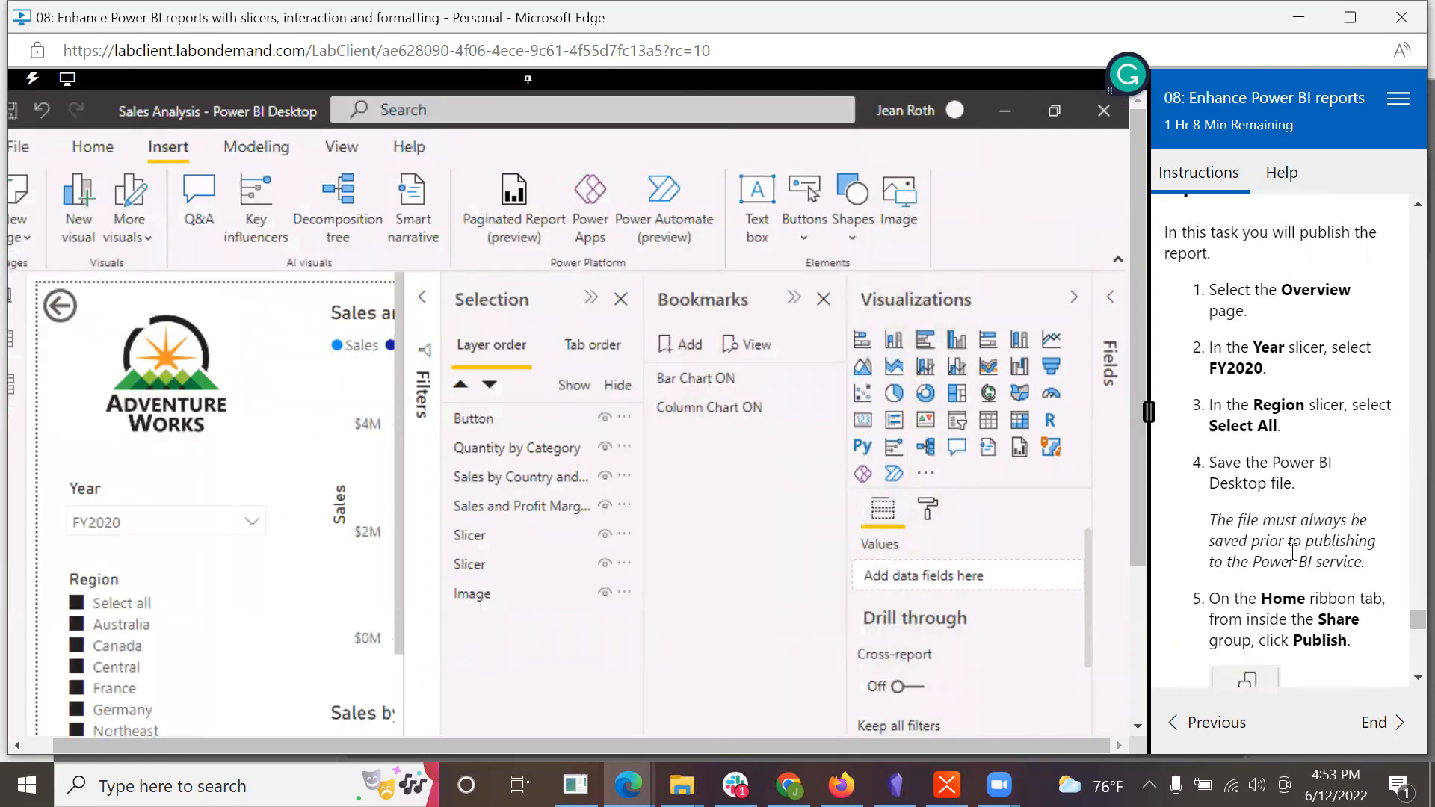
pyautogui.scroll(-2, 1293, 553)
pyautogui.scroll(1, 1294, 554)
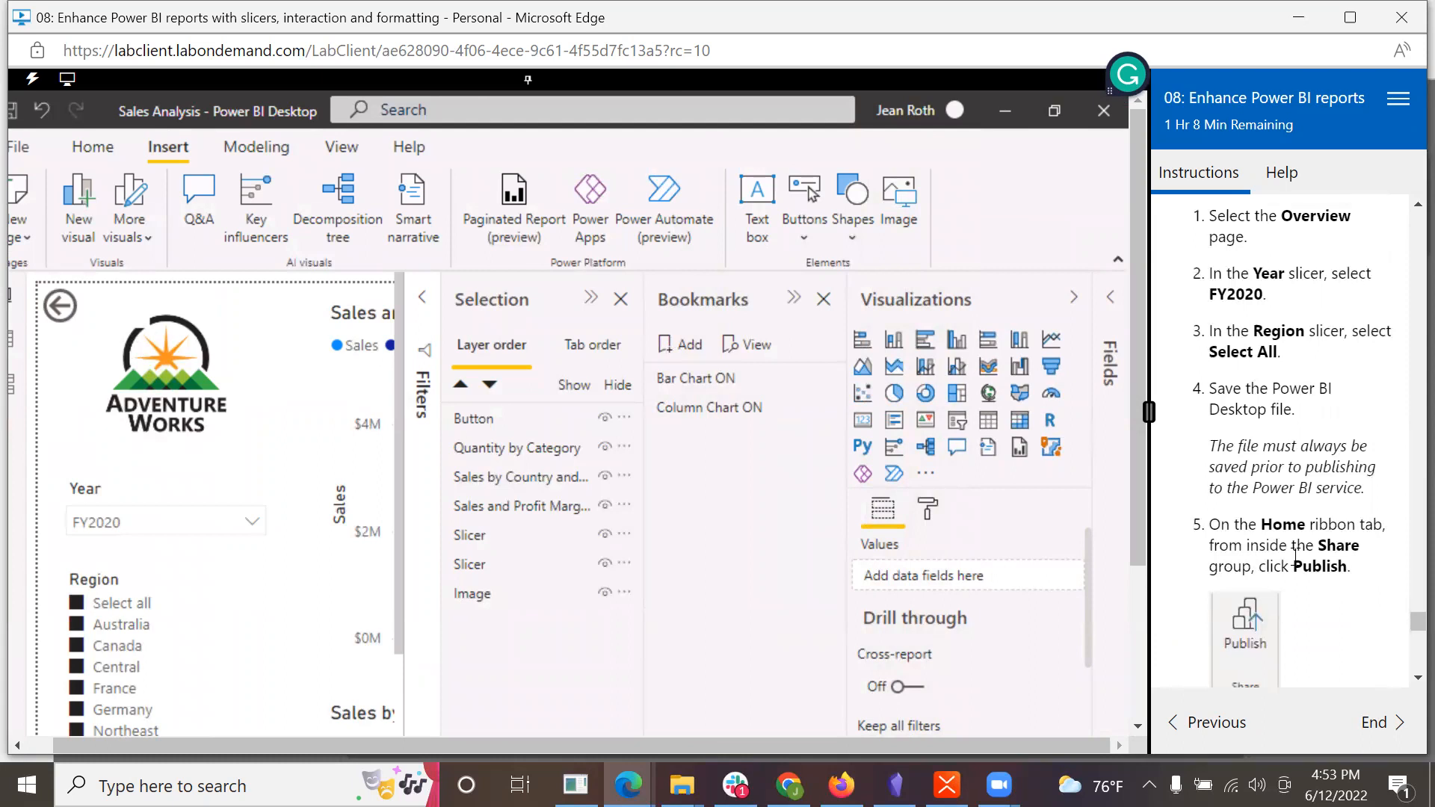
pyautogui.scroll(-2, 1296, 555)
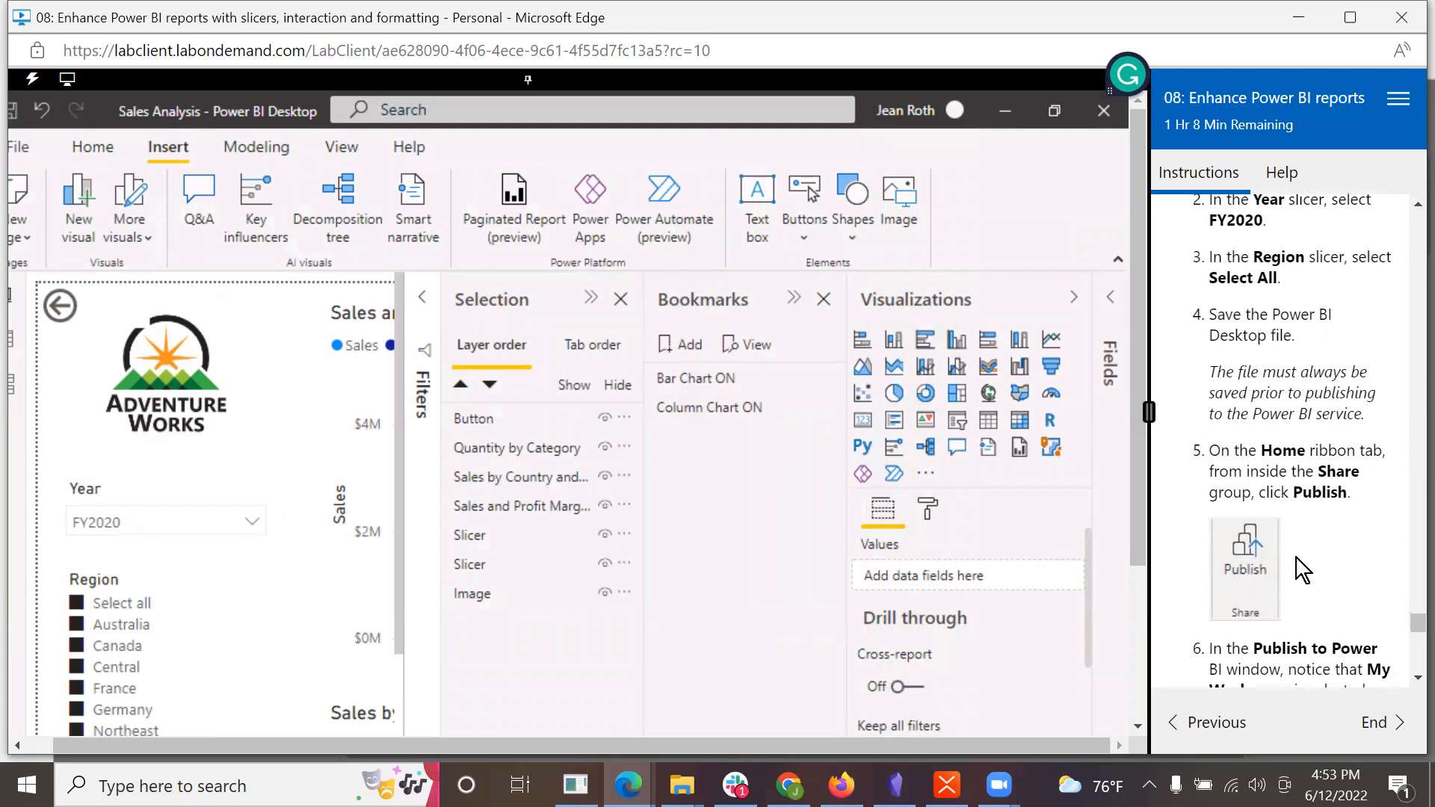
pyautogui.click(80, 146)
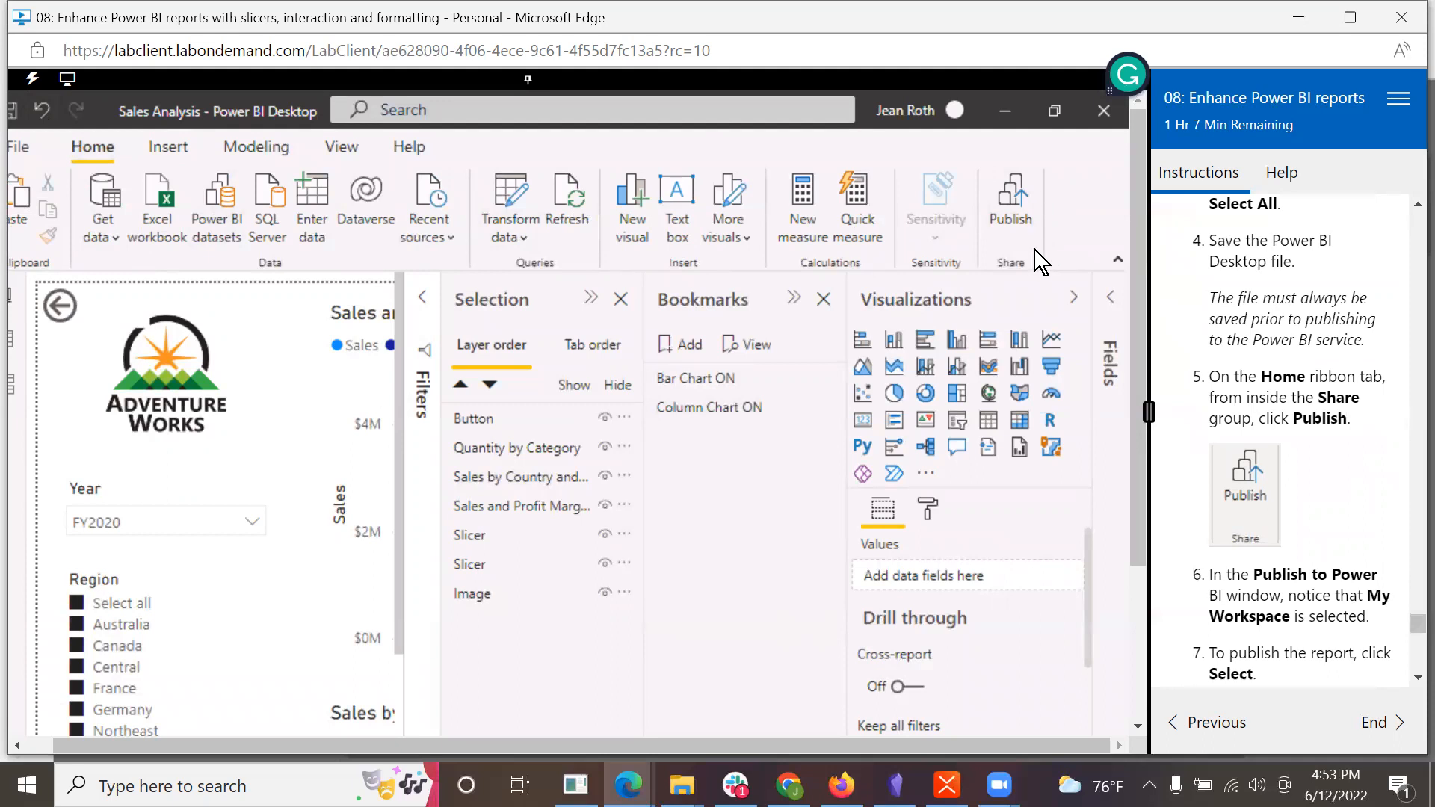
pyautogui.click(1012, 191)
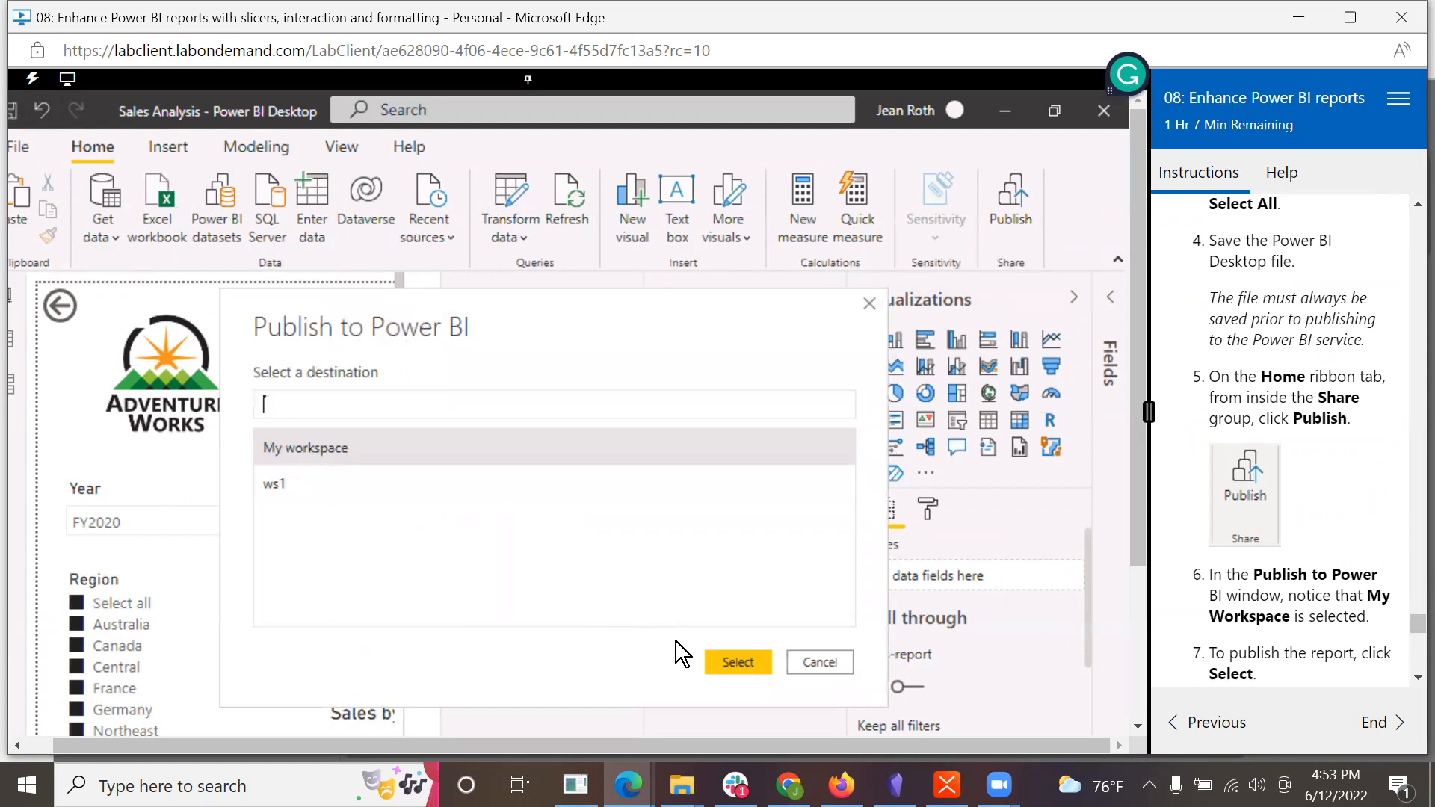
pyautogui.scroll(-5, 1308, 562)
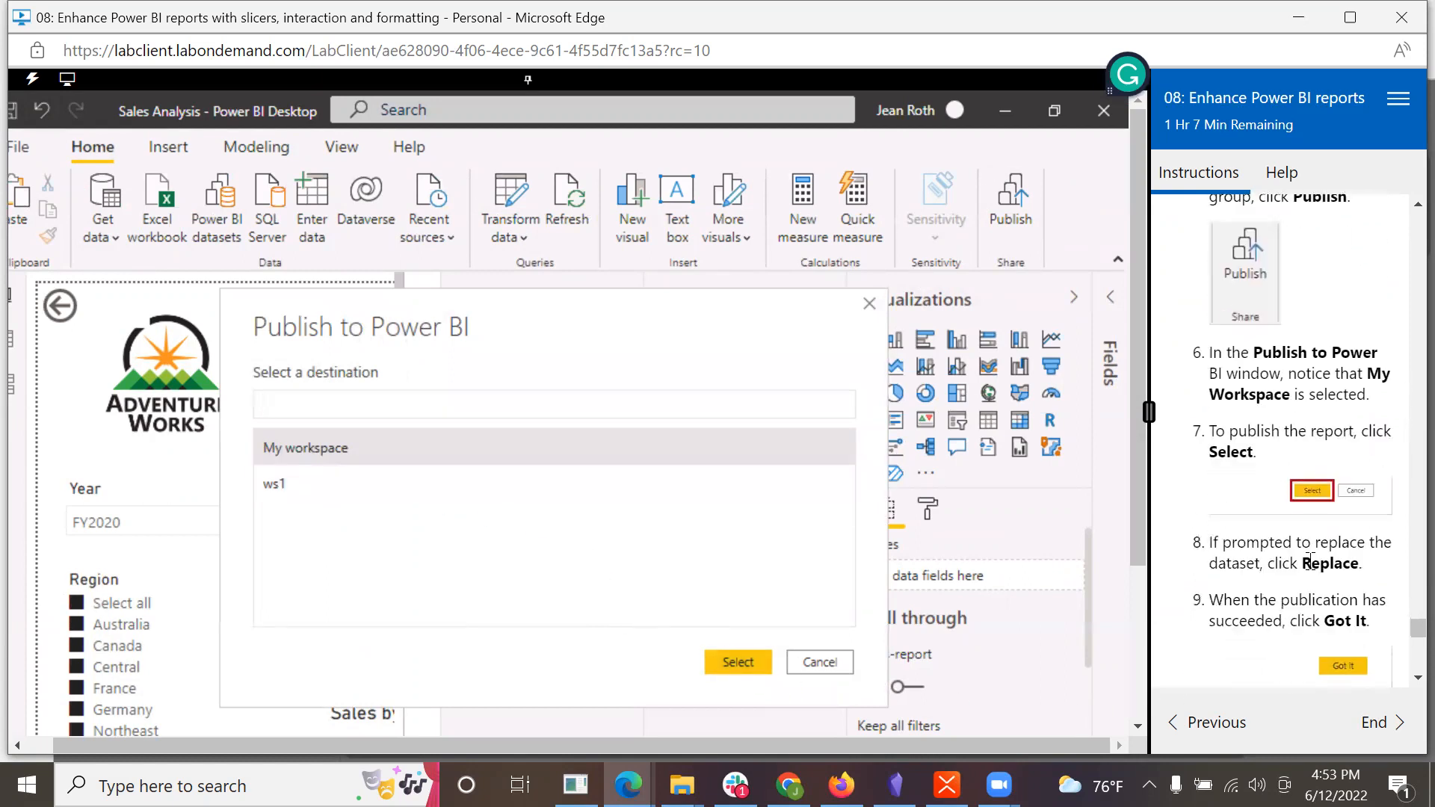
pyautogui.click(756, 657)
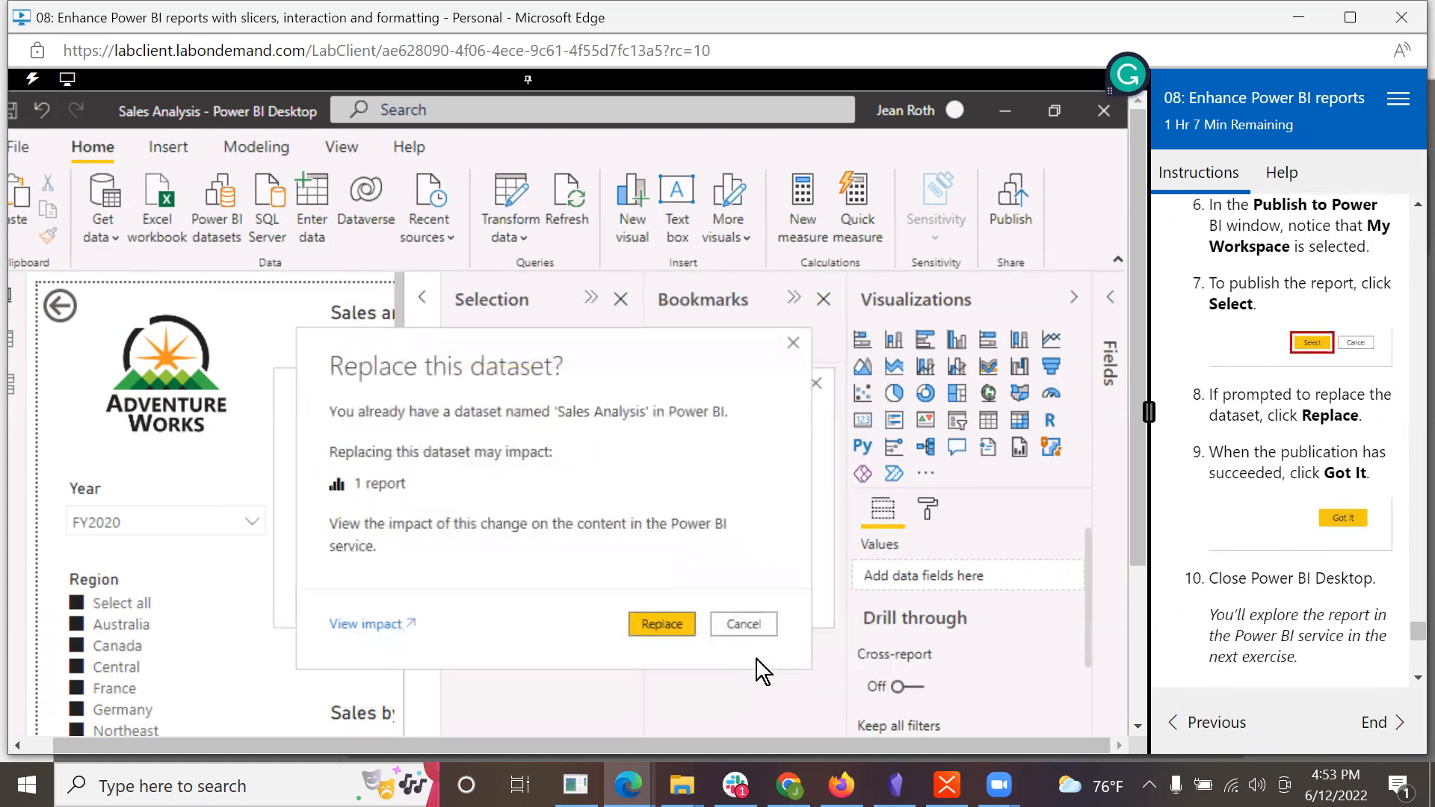
pyautogui.click(656, 625)
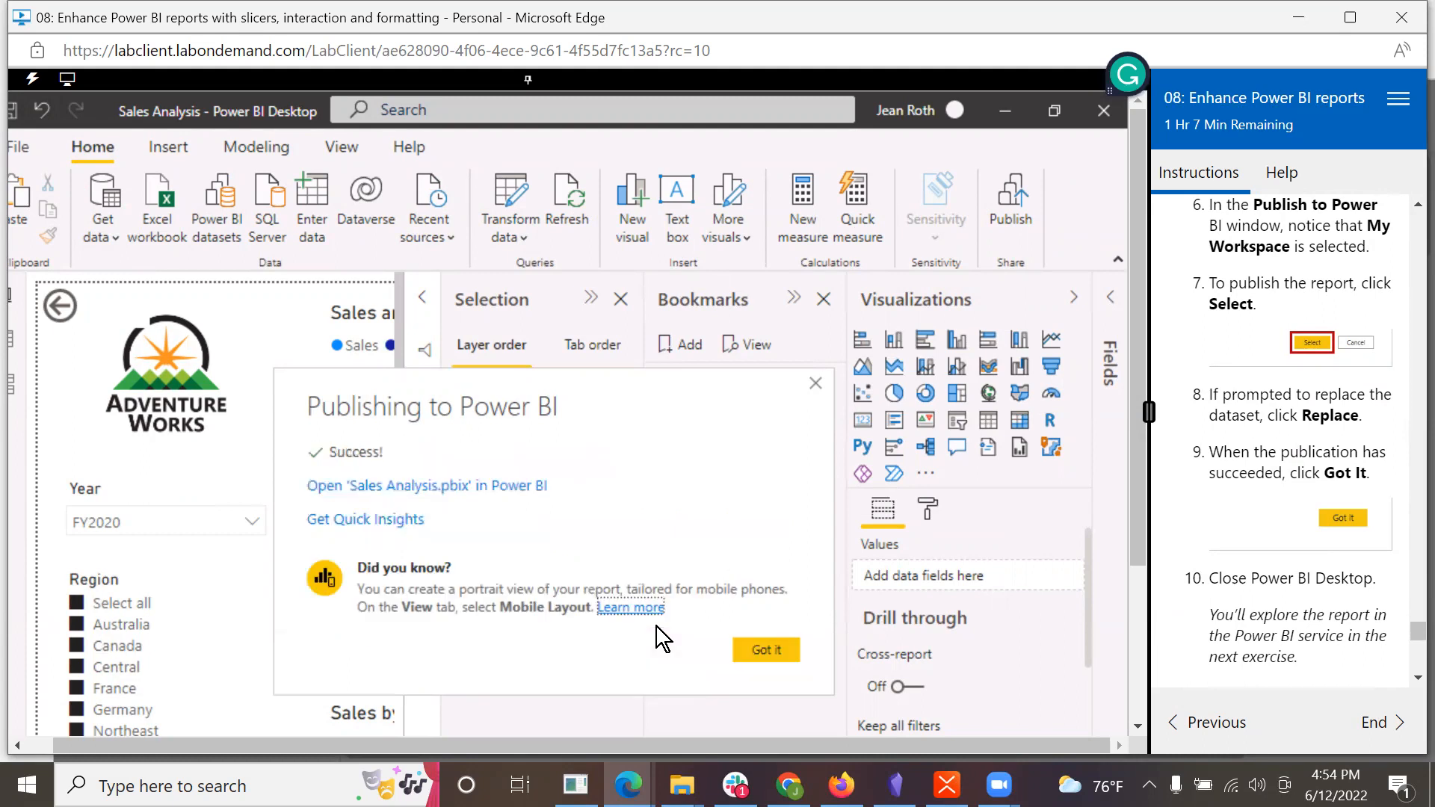
pyautogui.click(782, 647)
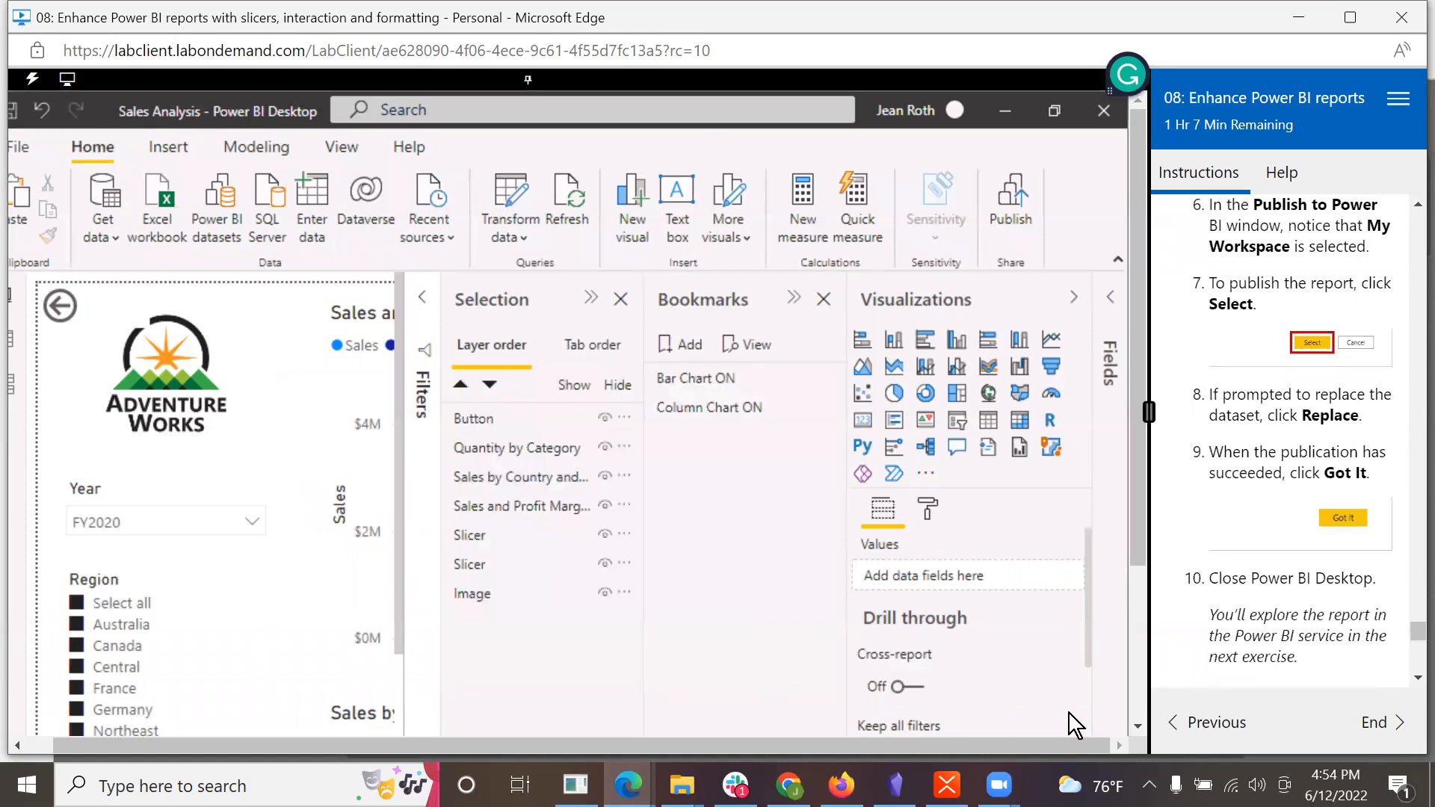
# Step: Read the report exploration instructions, switch to the Power BI service in the Edge browser, and open the ws1 workspace
pyautogui.scroll(-4, 1346, 636)
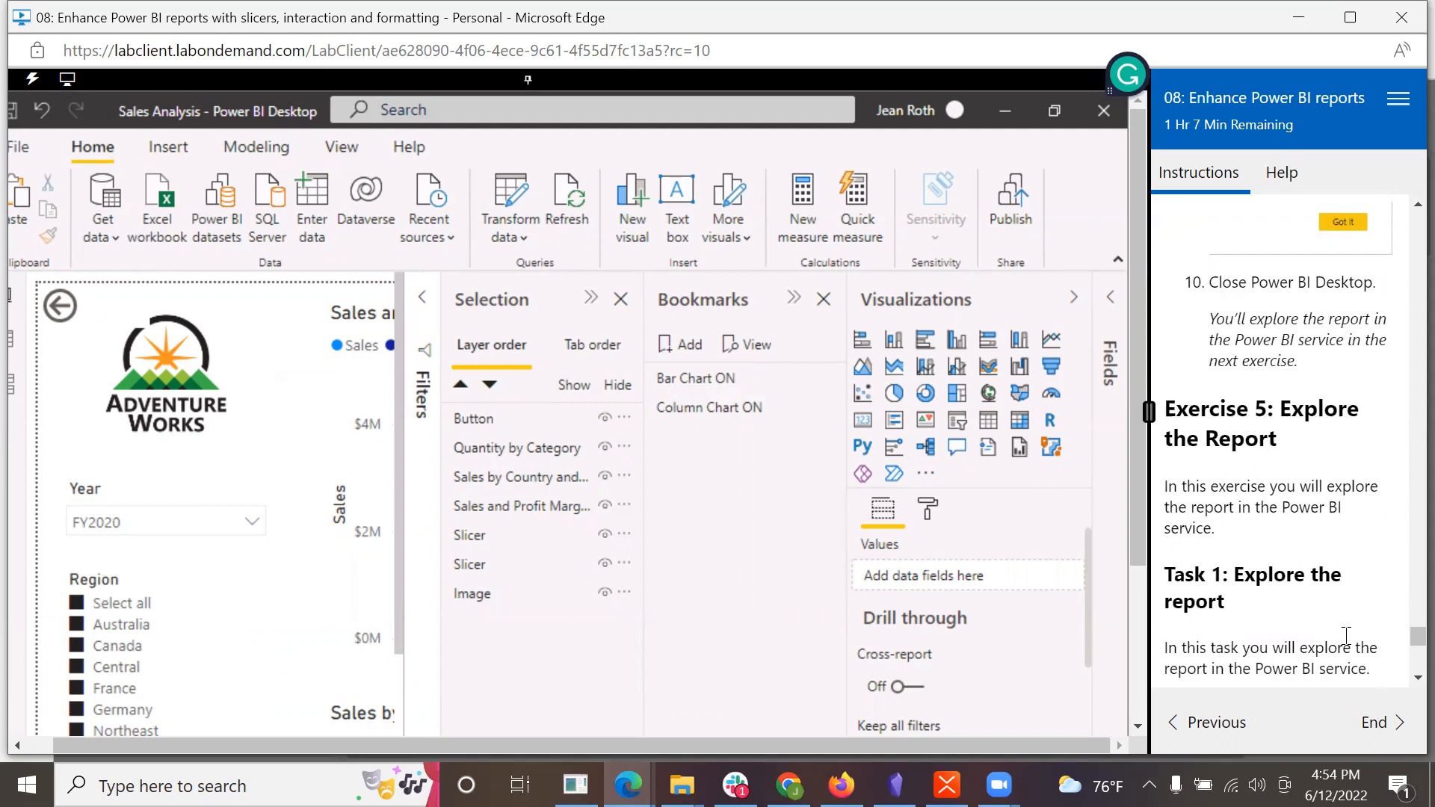
pyautogui.scroll(-2, 1344, 552)
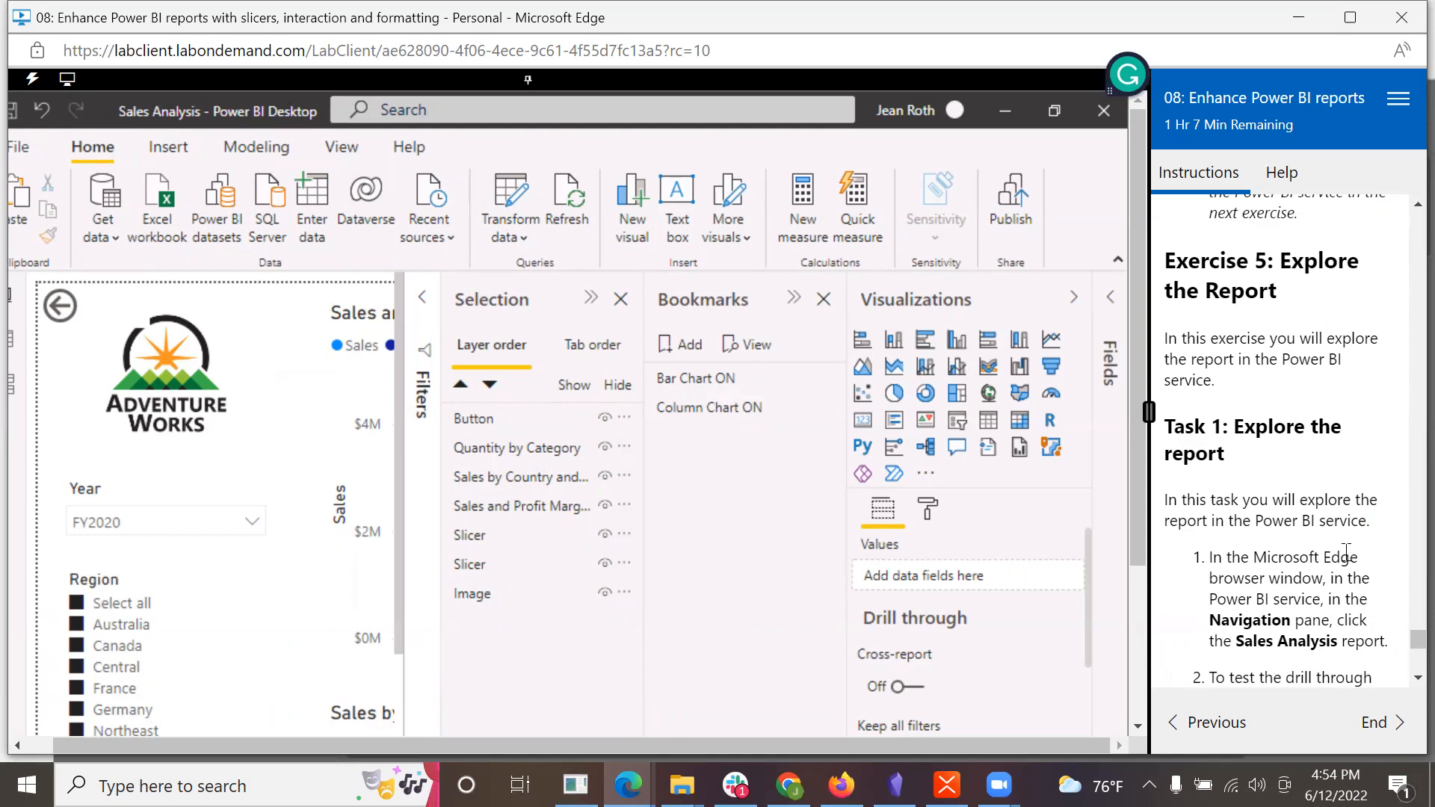
pyautogui.scroll(-3, 1346, 553)
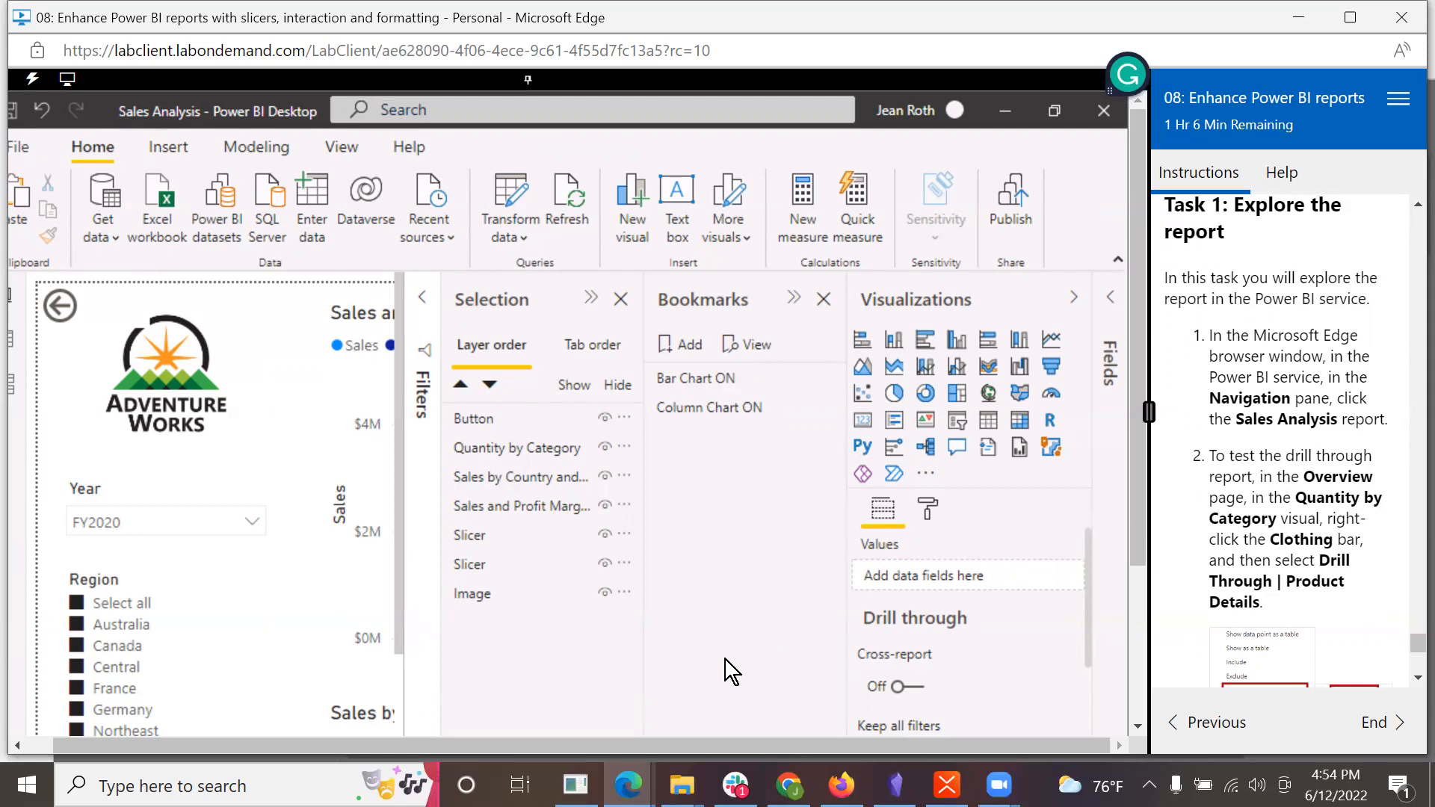
pyautogui.click(628, 785)
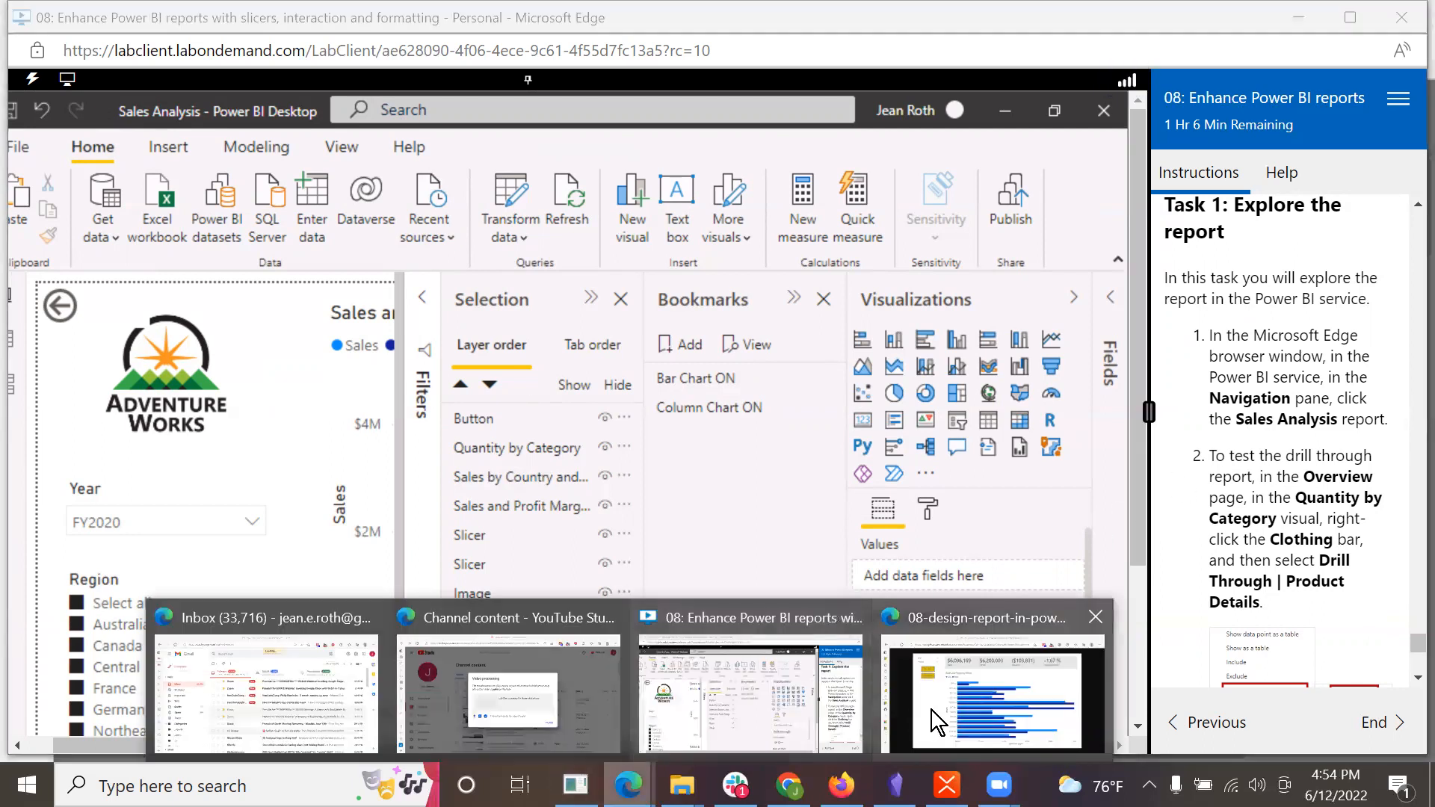
pyautogui.click(932, 710)
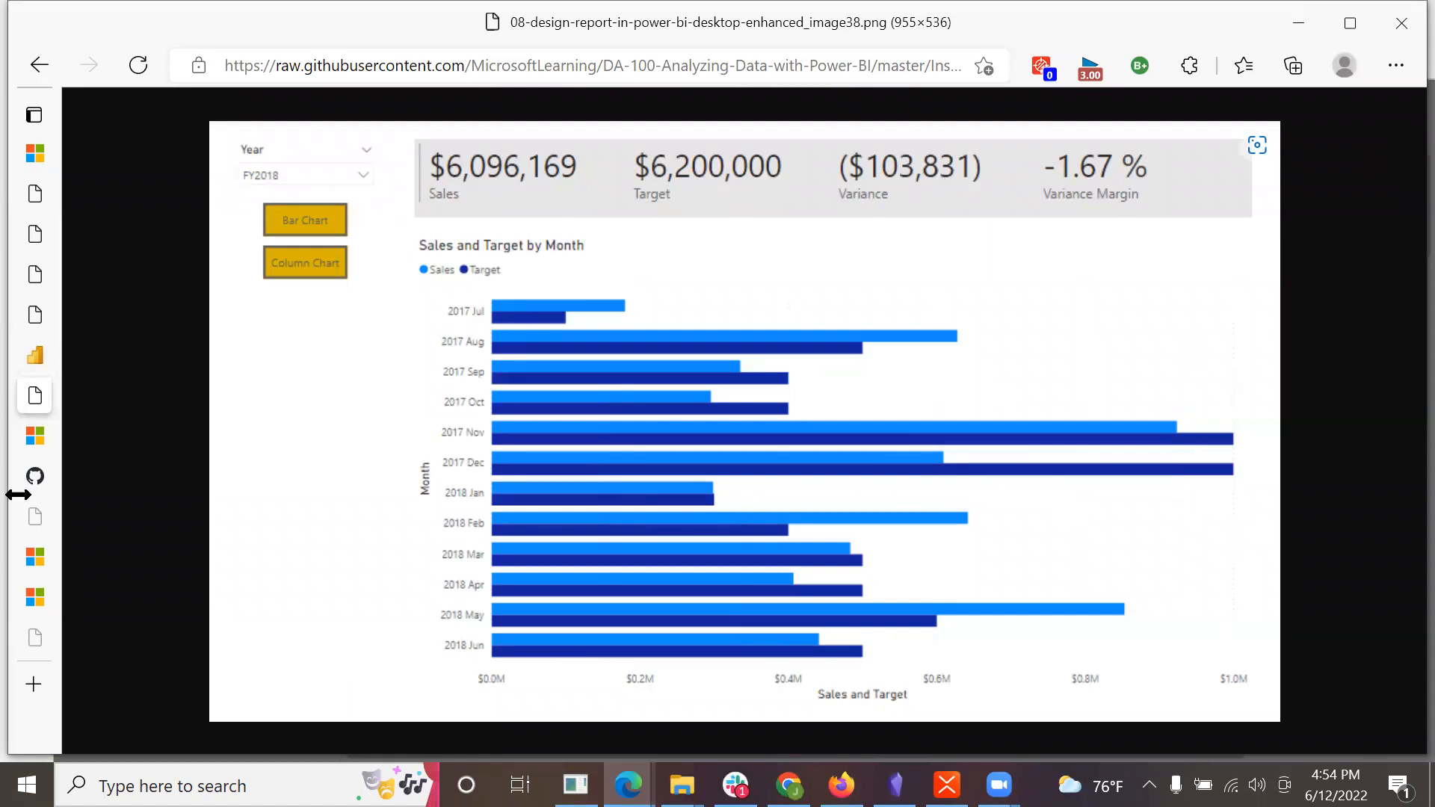
pyautogui.click(33, 358)
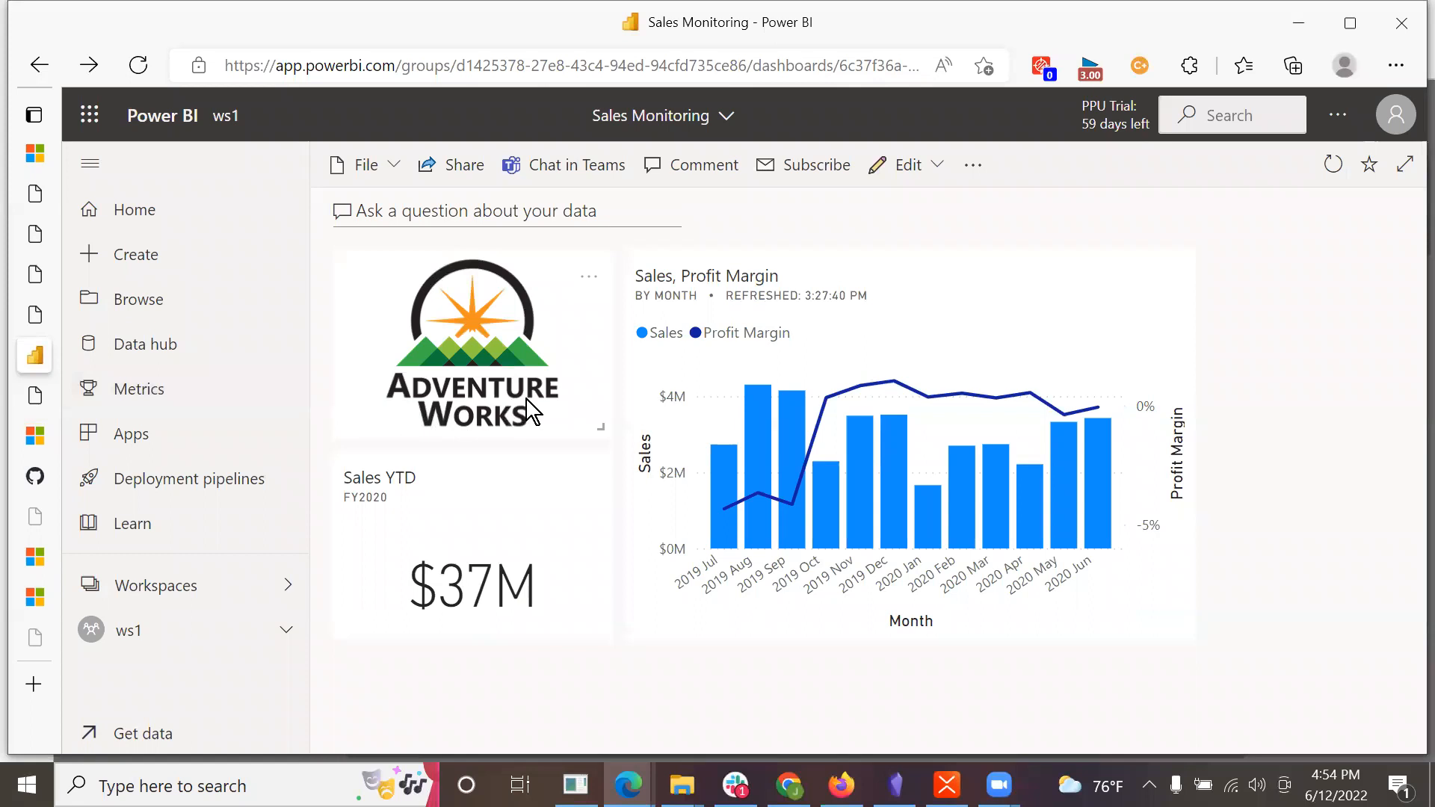
pyautogui.click(277, 586)
pyautogui.click(393, 315)
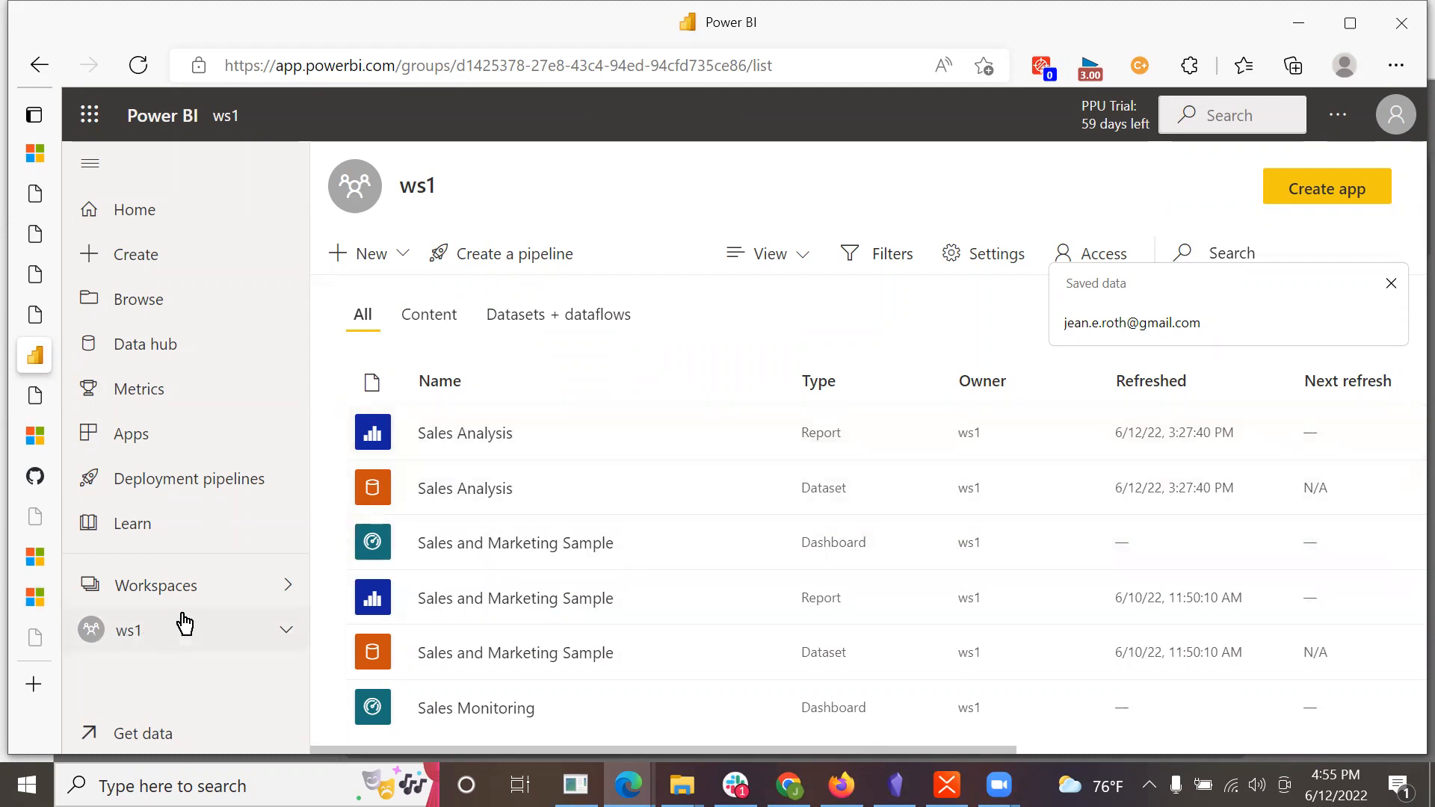
# Step: Expand ws1 in the navigation and open its Sales Analysis report
pyautogui.click(278, 635)
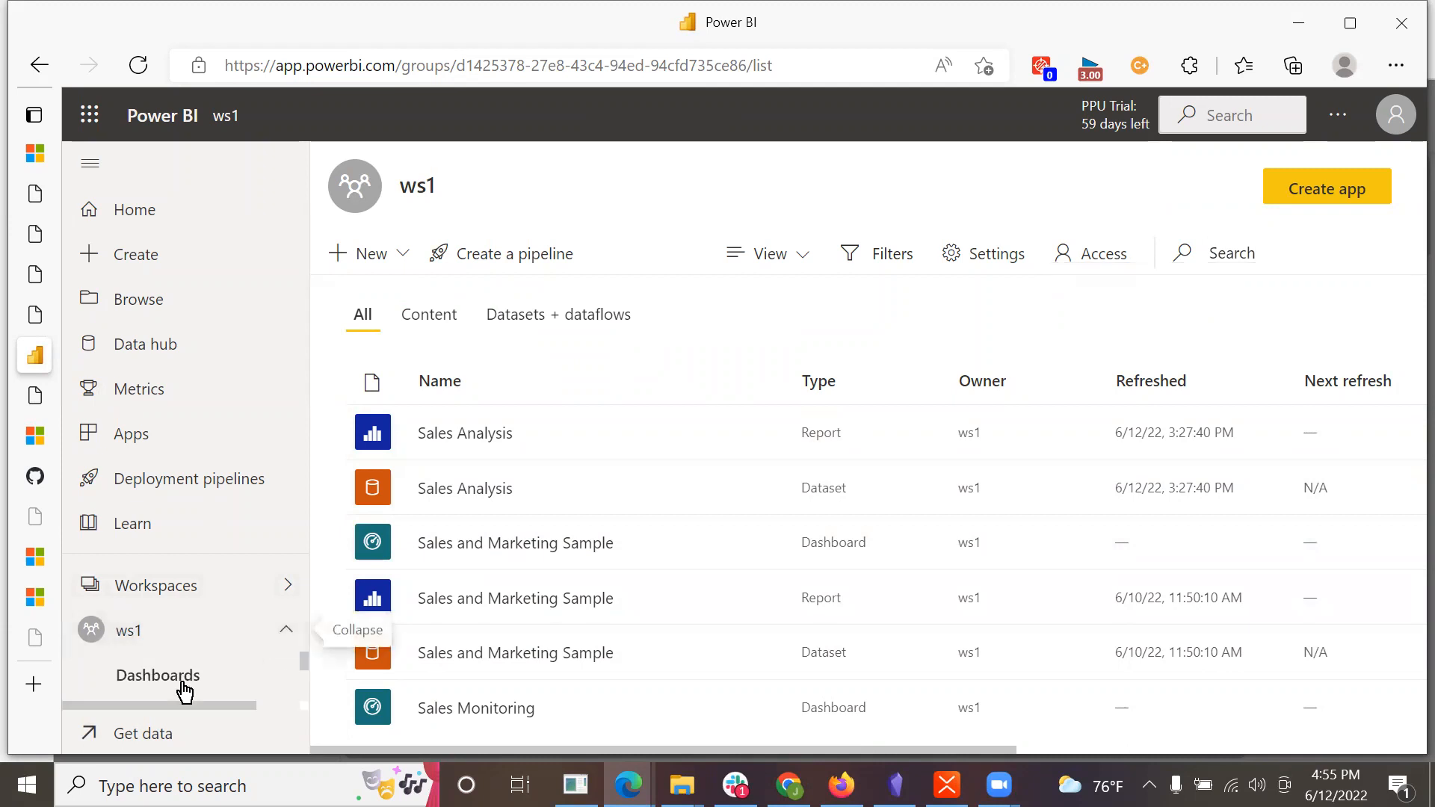
pyautogui.scroll(-2, 186, 670)
pyautogui.scroll(-3, 234, 695)
pyautogui.scroll(-1, 147, 684)
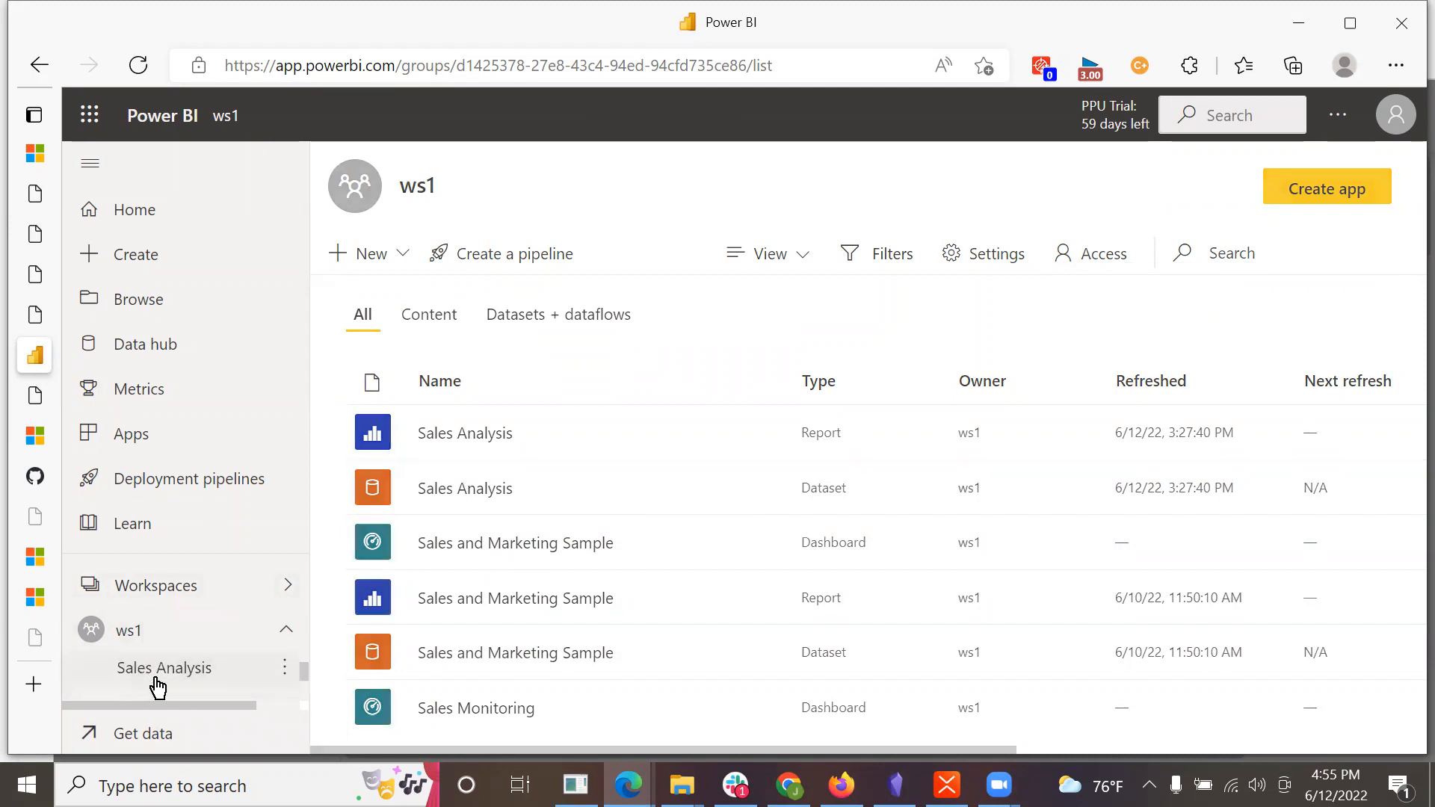
pyautogui.click(157, 680)
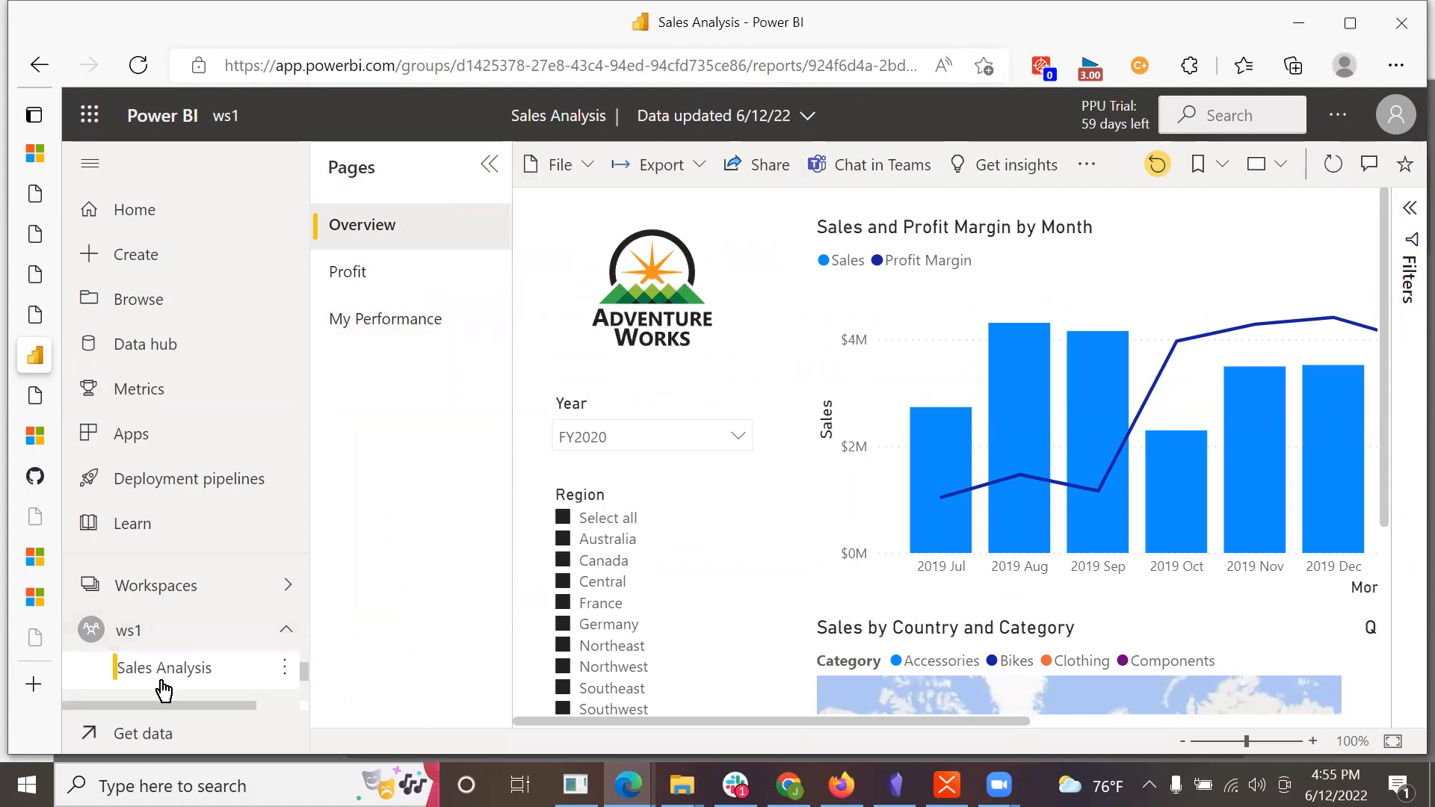
# Step: Return to the ws1 workspace's content list to check its Sales Analysis items
pyautogui.click(149, 600)
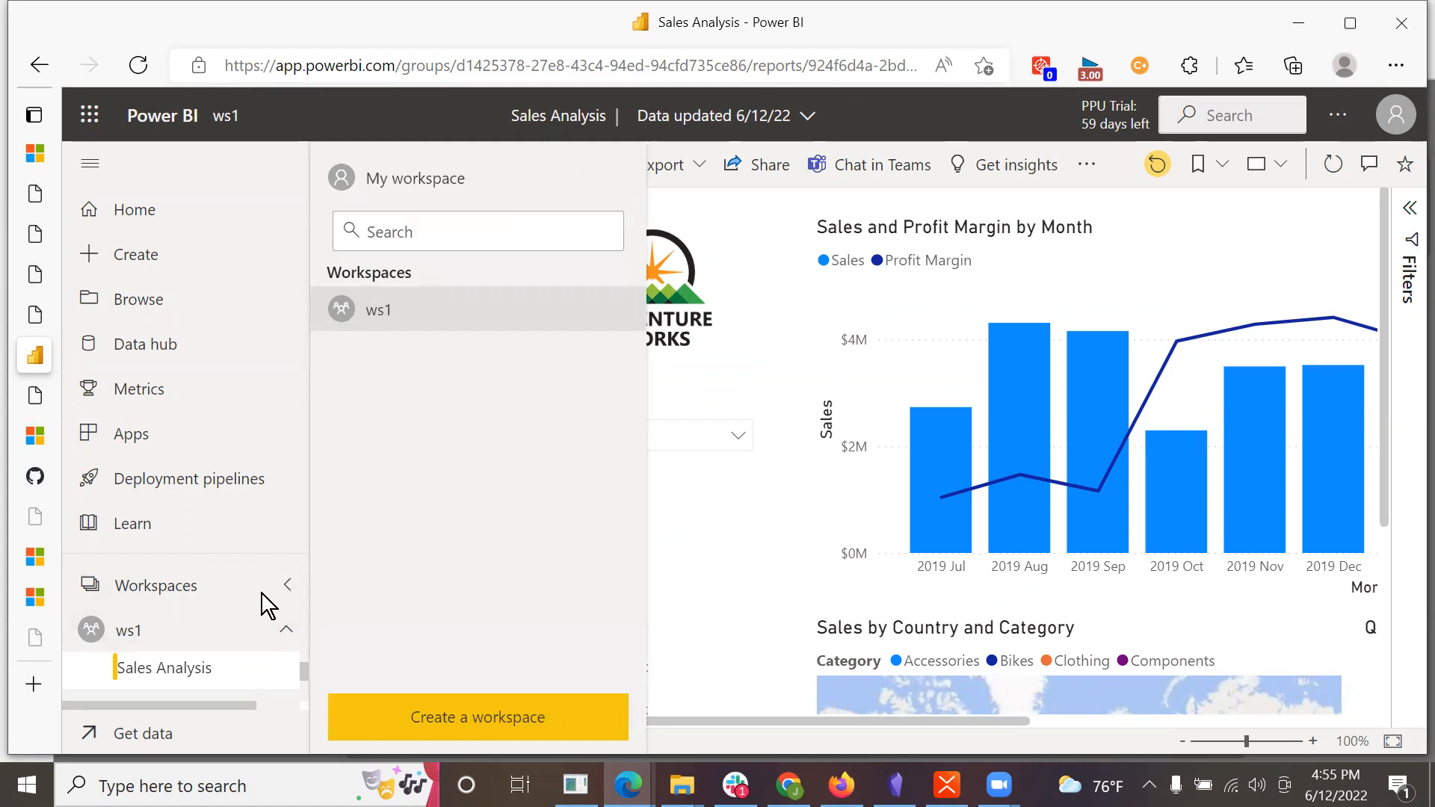
pyautogui.click(287, 588)
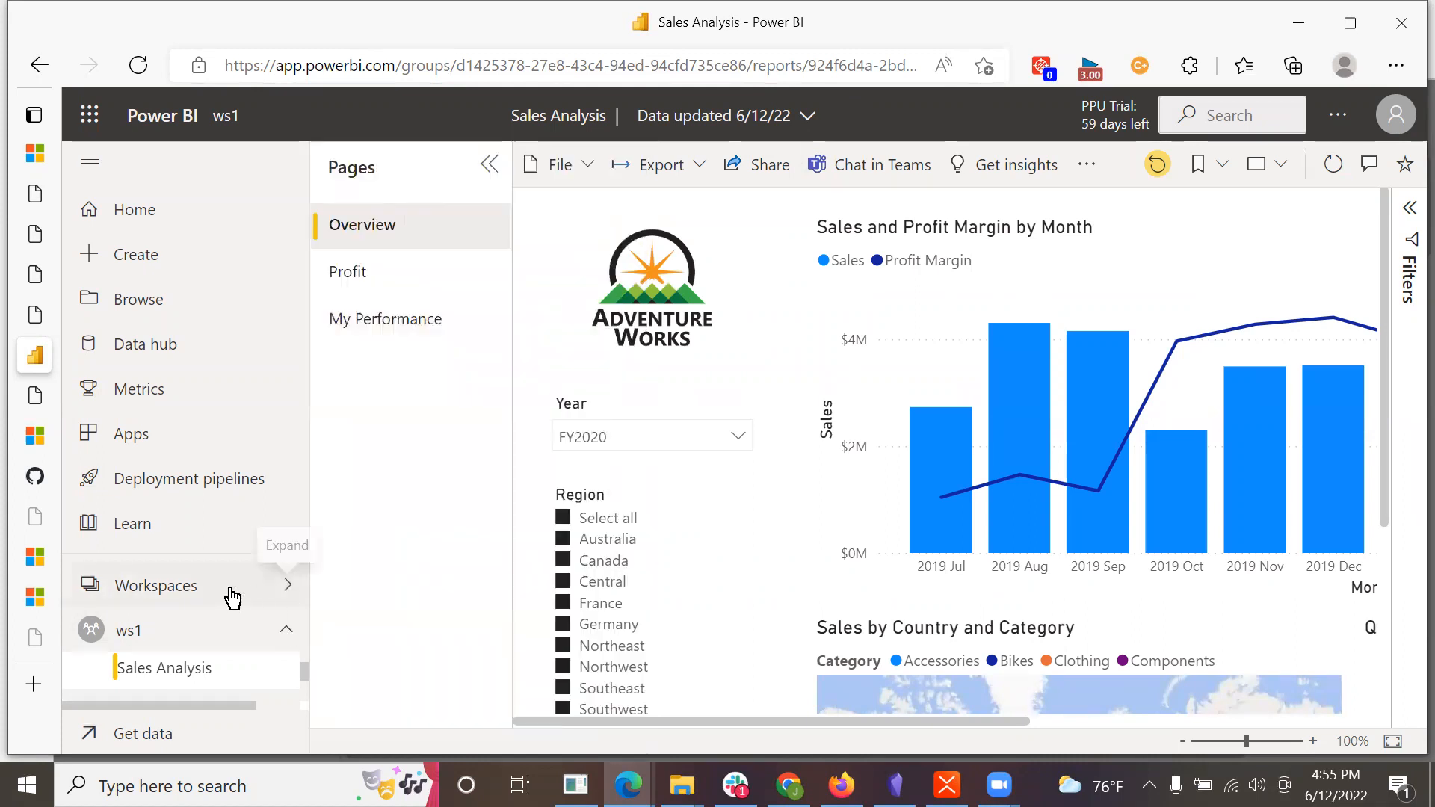
pyautogui.click(222, 598)
pyautogui.click(385, 302)
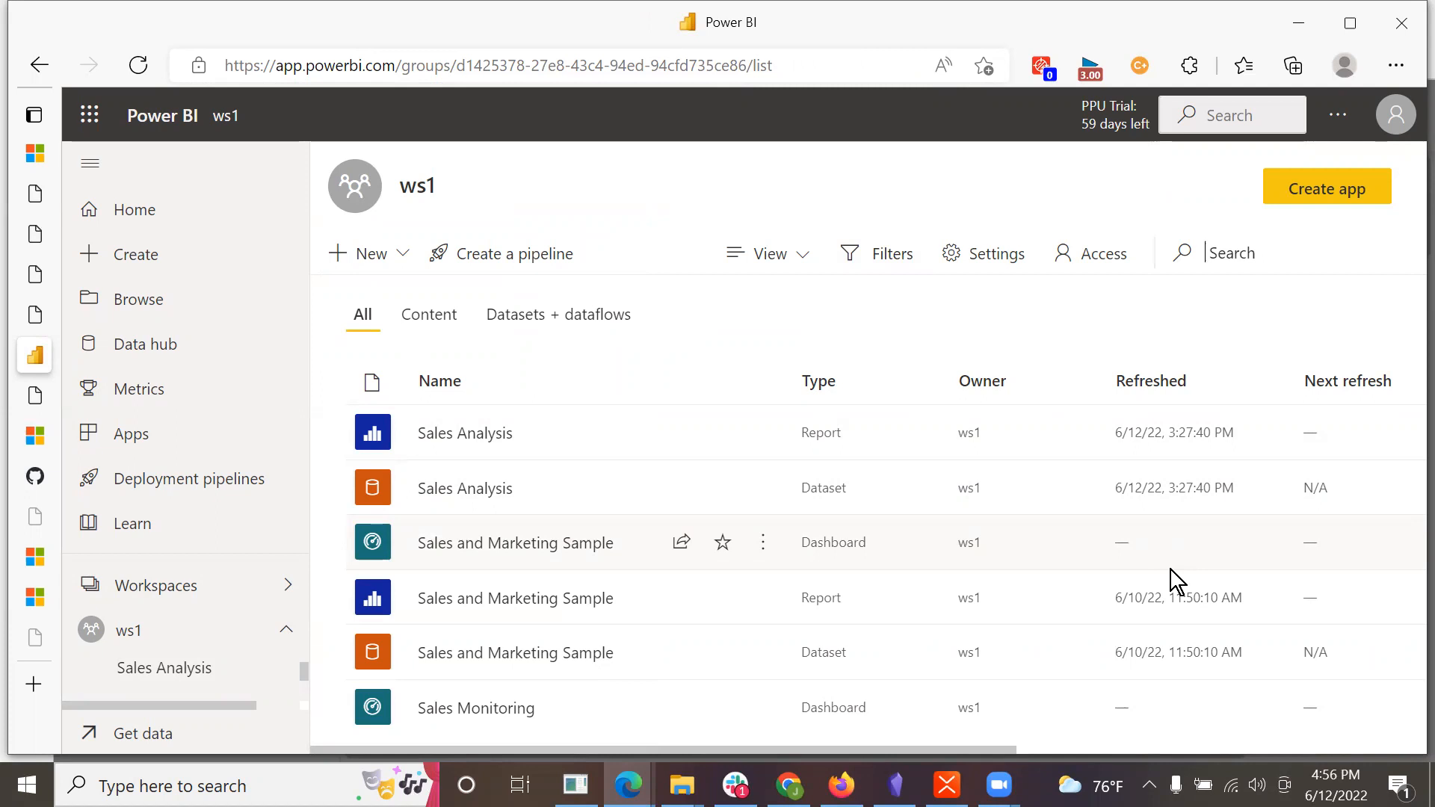
# Step: Refresh the ws1 content list, and switch to the lab's Power BI Desktop to save the Sales Analysis report
pyautogui.press('F5')
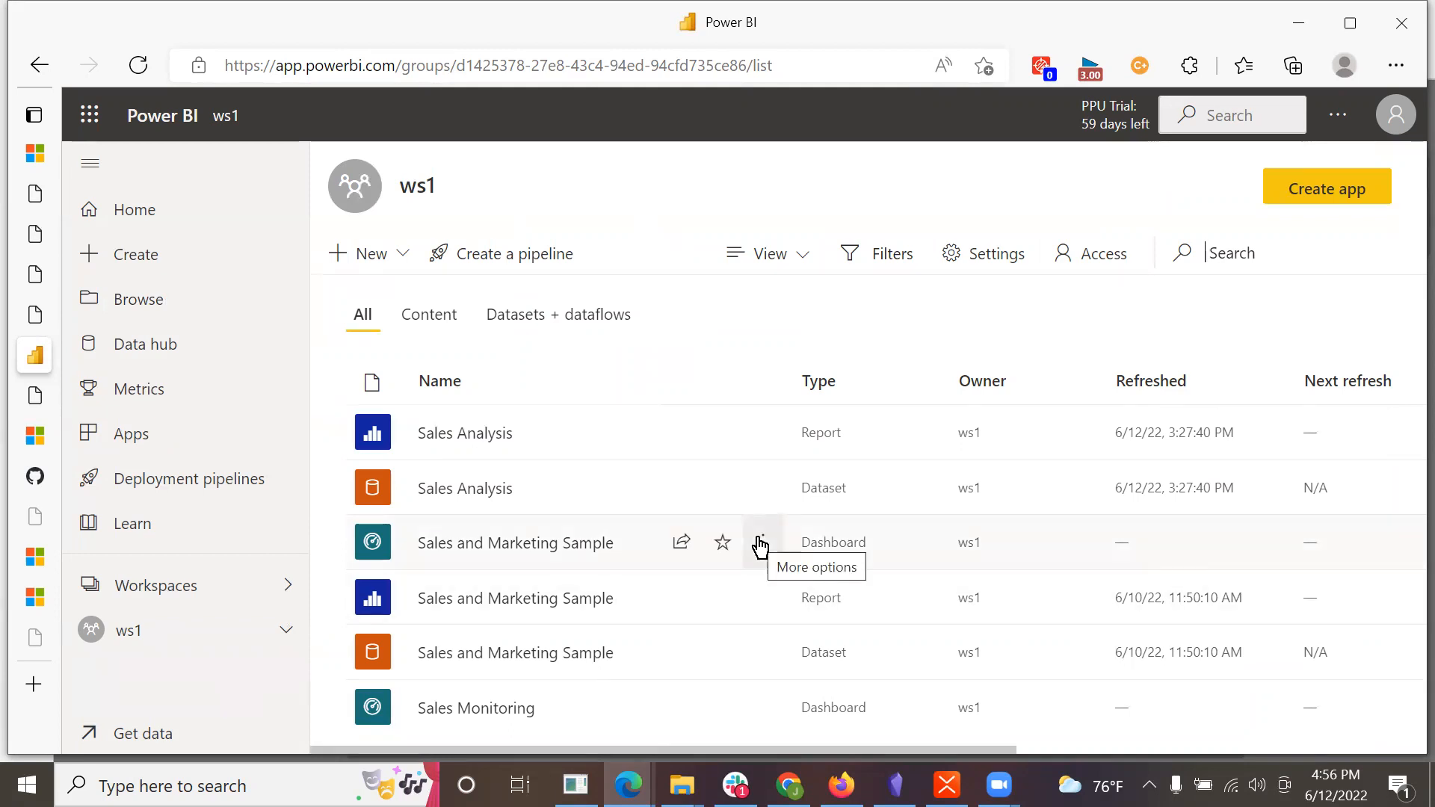
pyautogui.click(628, 784)
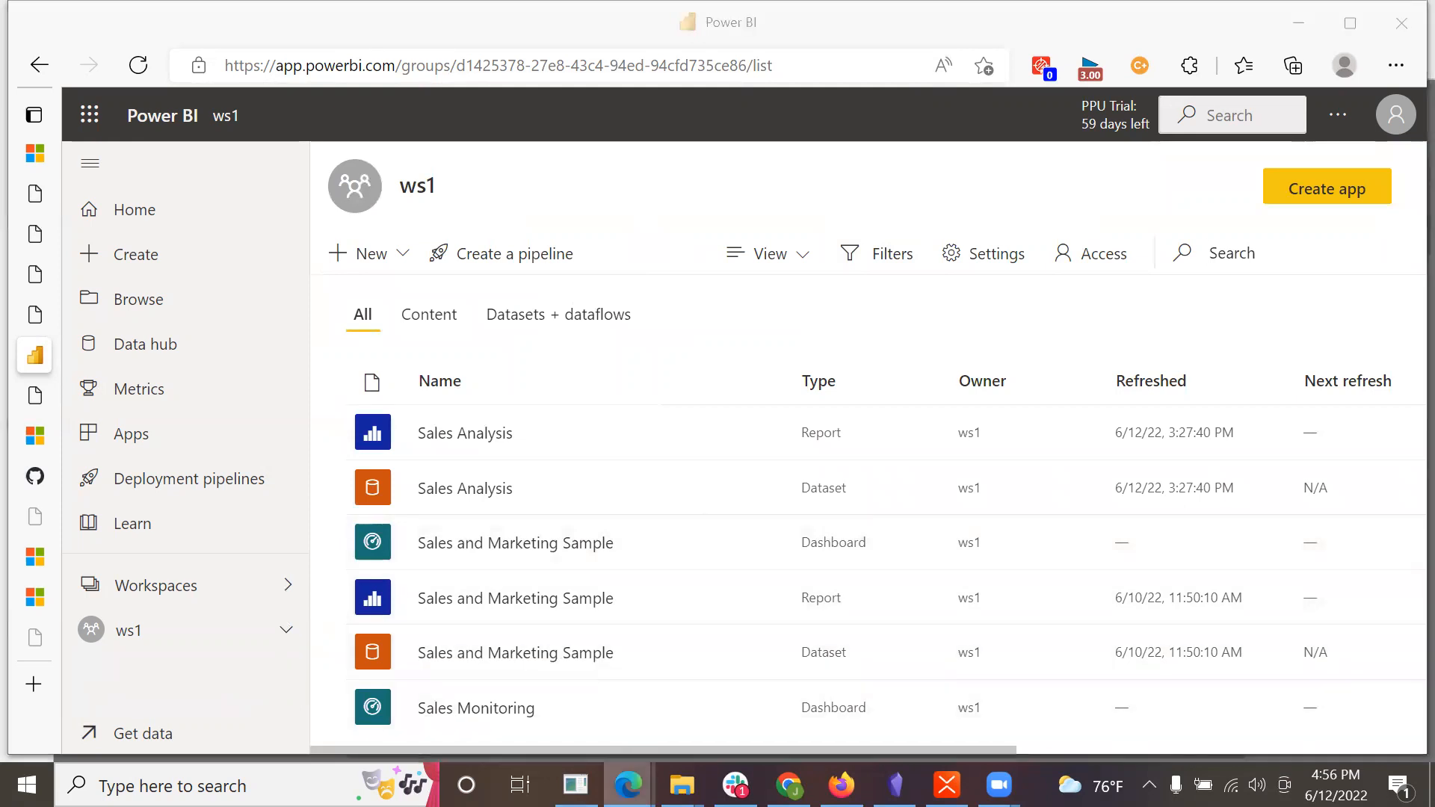
pyautogui.click(819, 692)
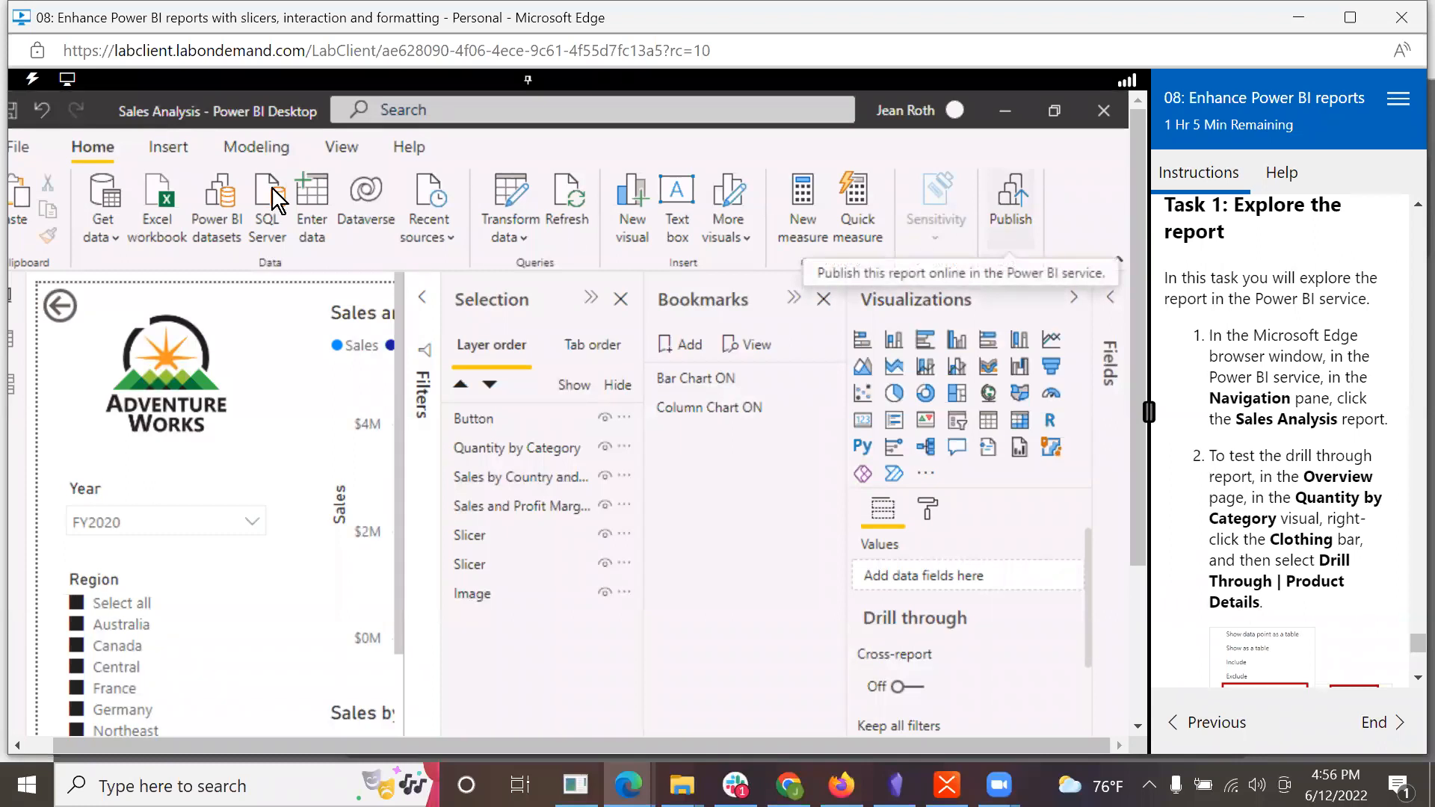
pyautogui.click(20, 149)
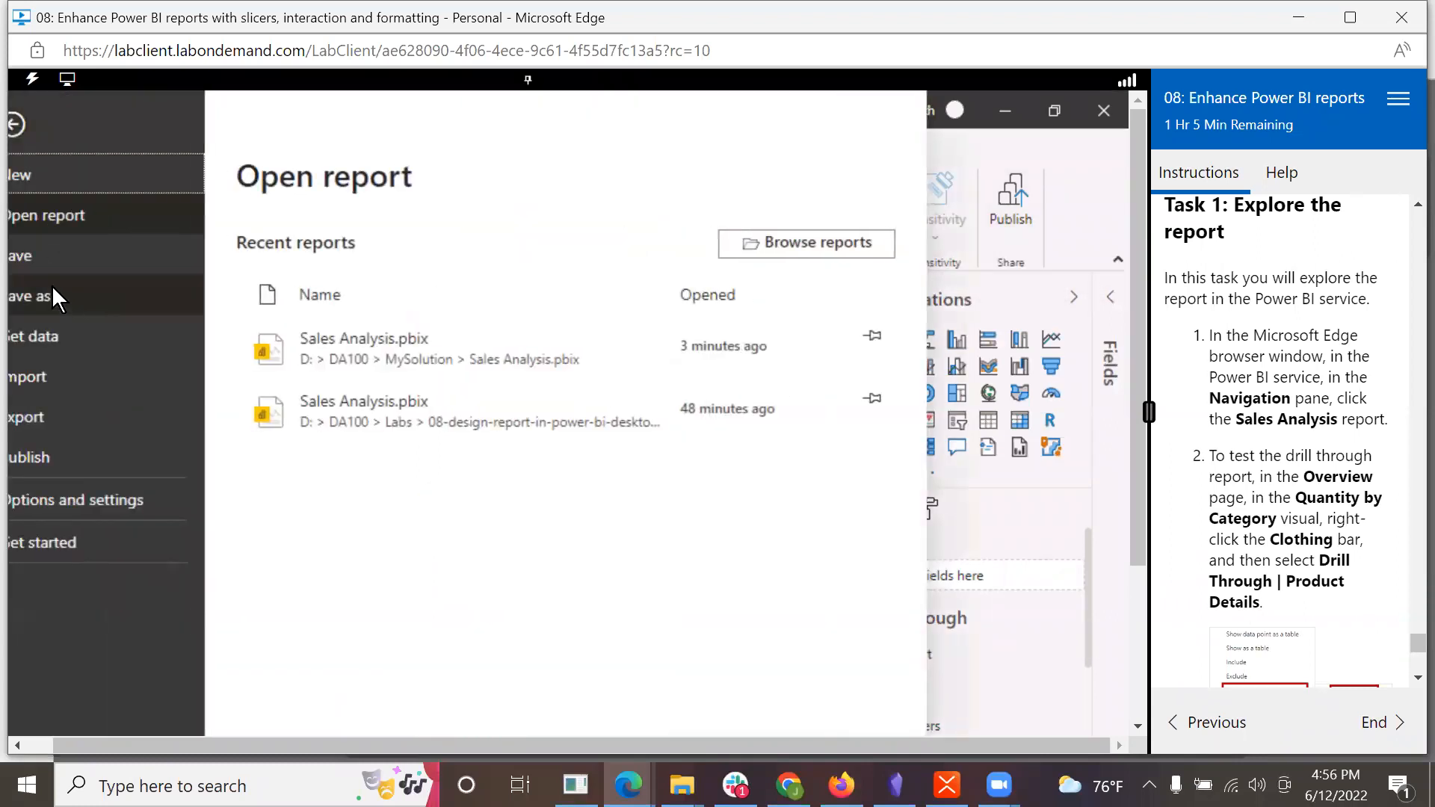
pyautogui.click(34, 257)
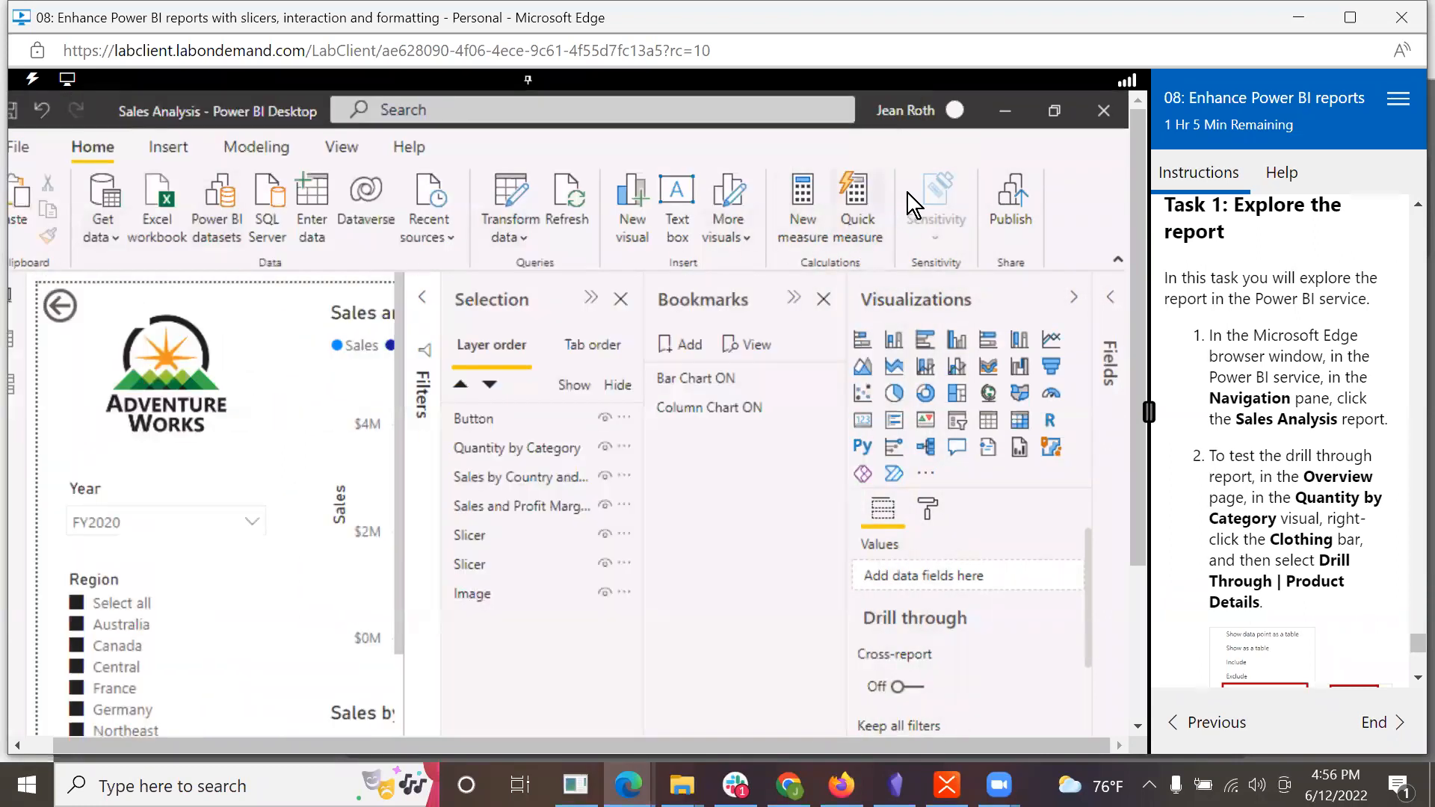
# Step: Publish the Sales Analysis report to My workspace, replace the existing dataset, and close the publishing dialog
pyautogui.click(1015, 187)
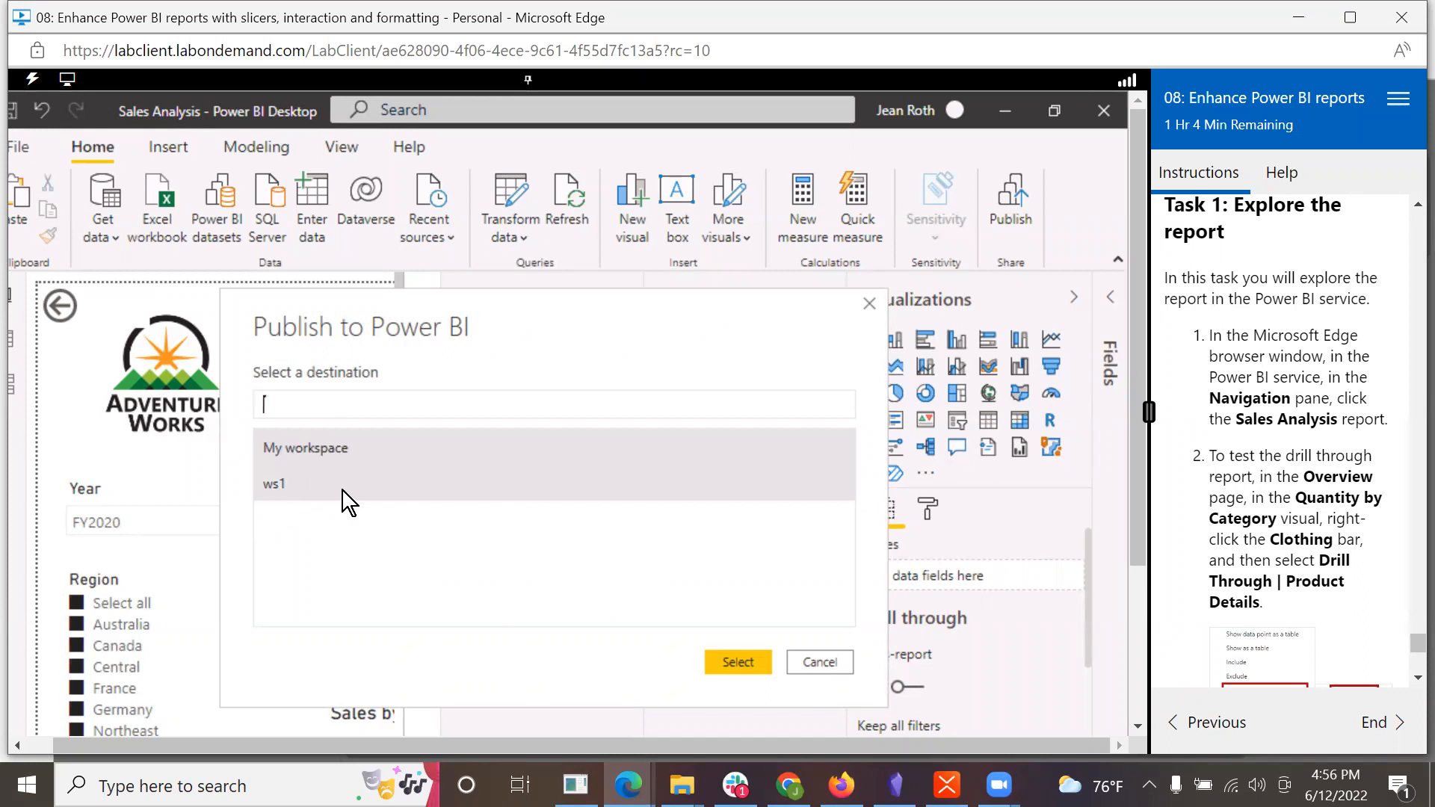
pyautogui.click(728, 666)
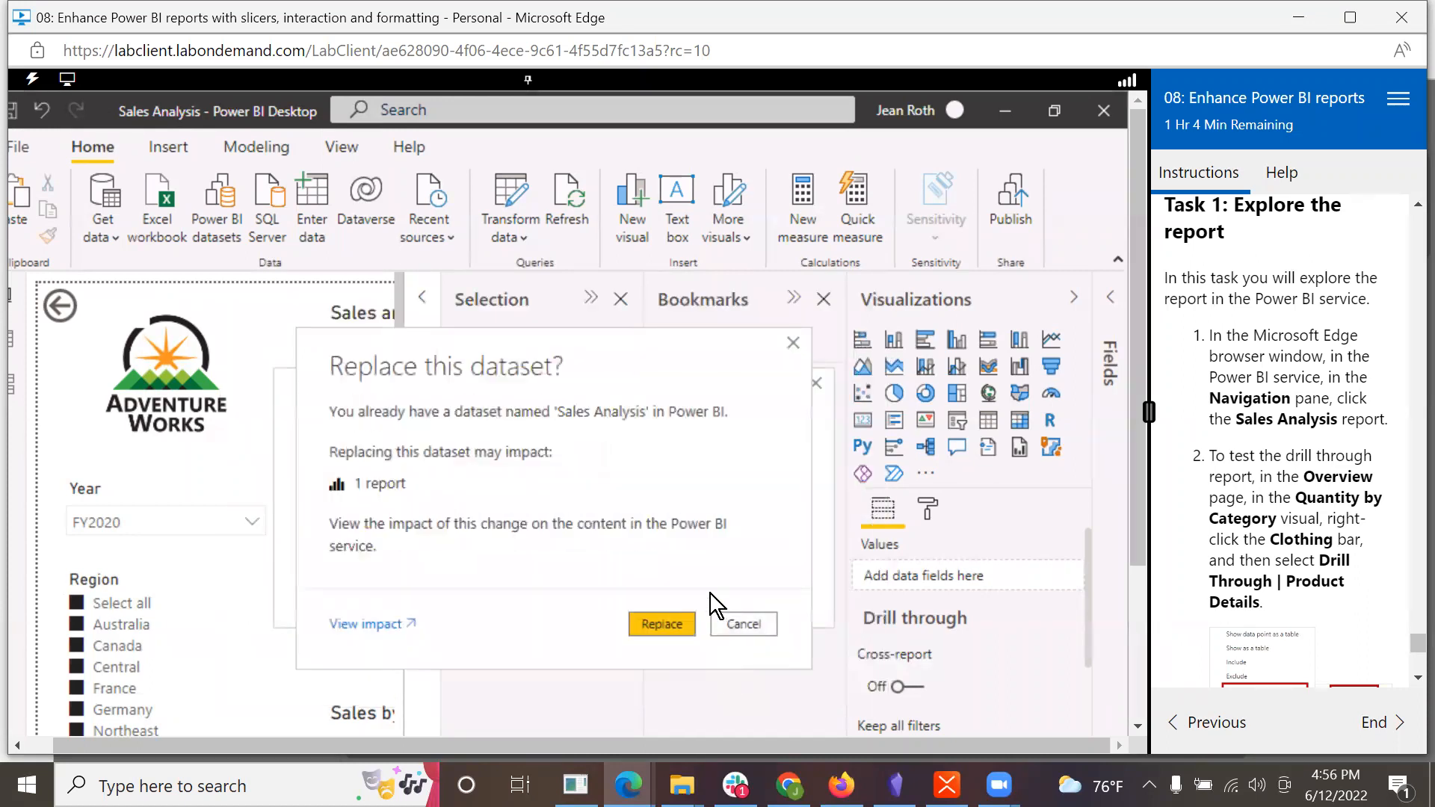
pyautogui.click(669, 622)
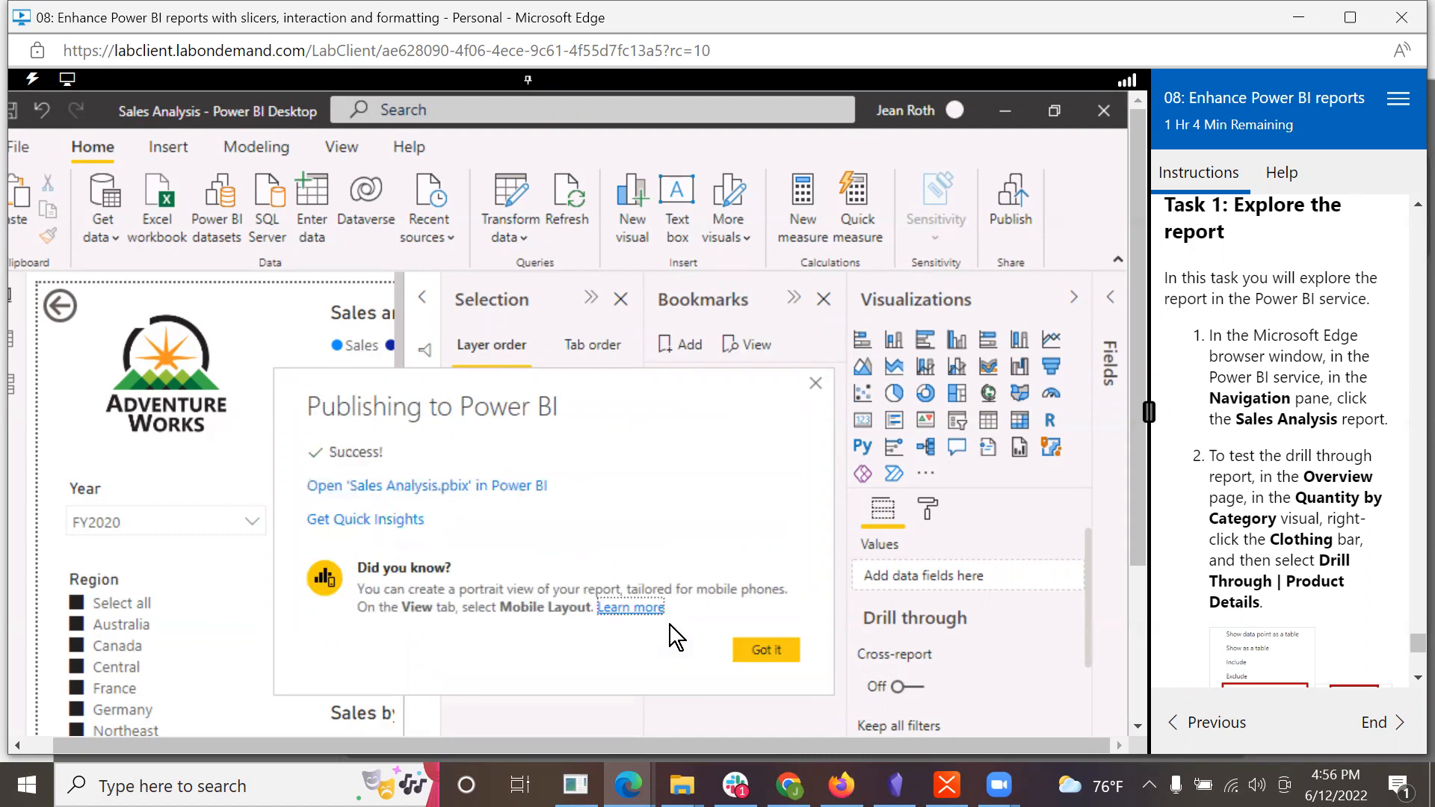
pyautogui.click(787, 648)
# Step: Switch to the Power BI service in the other Edge window and open My workspace
pyautogui.click(628, 785)
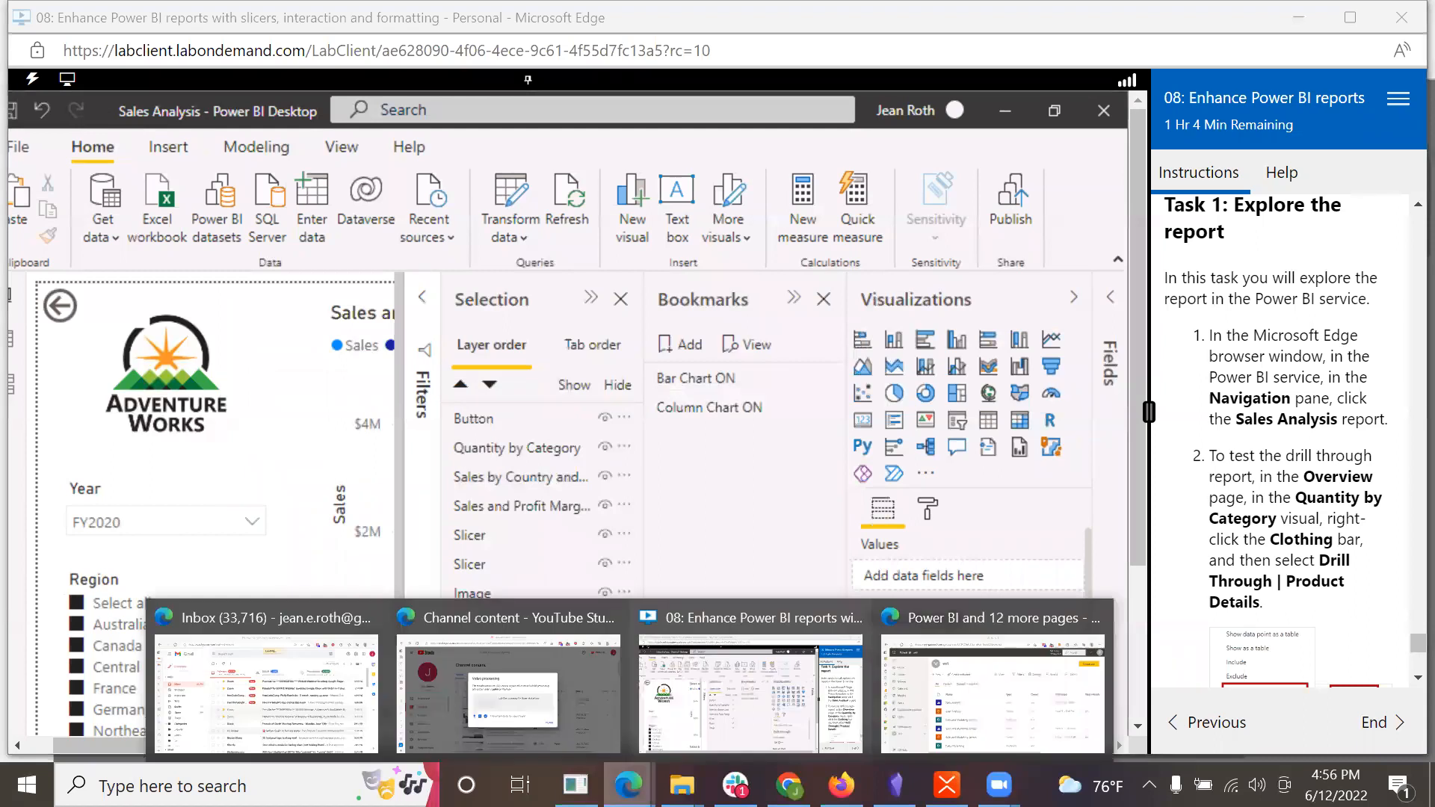
pyautogui.click(991, 708)
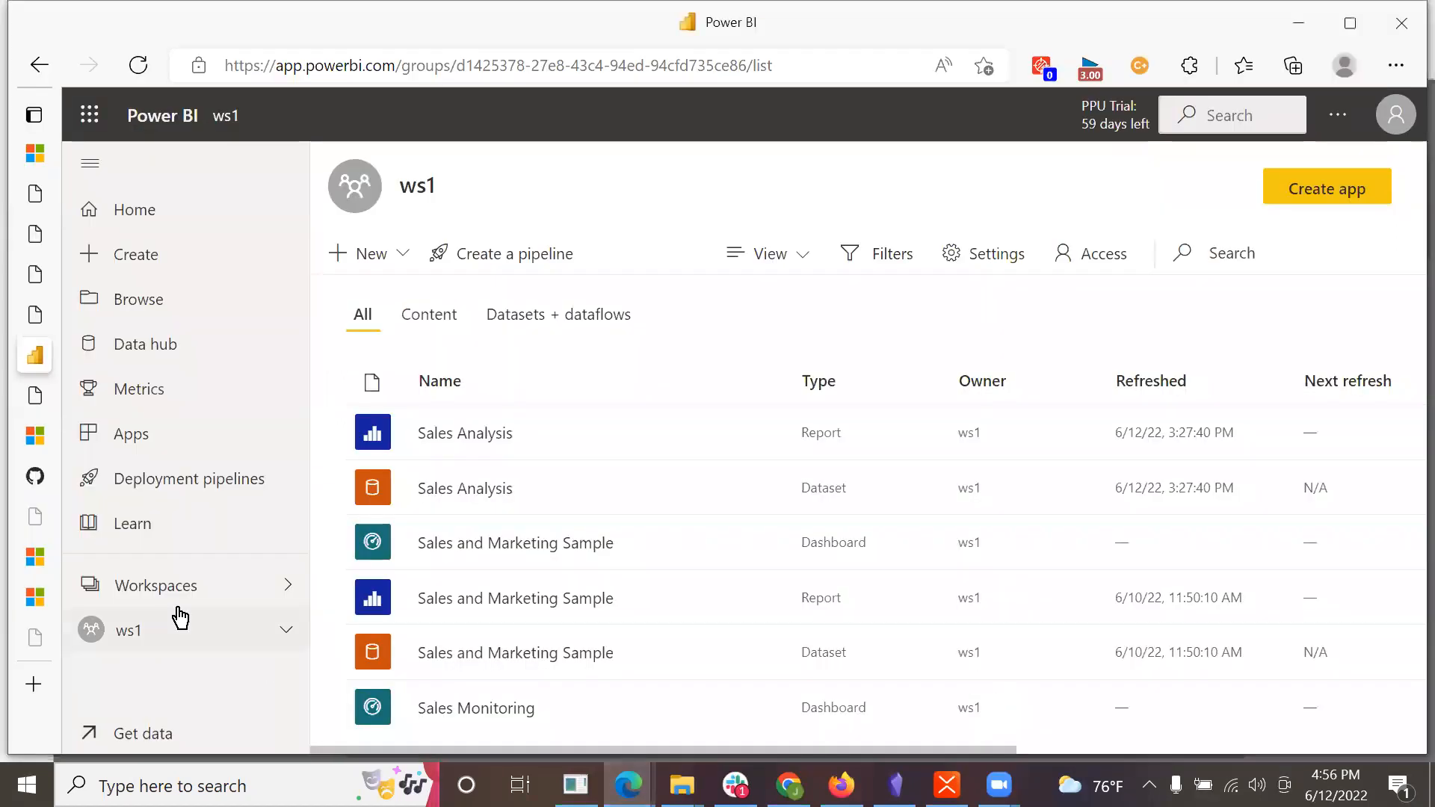
pyautogui.click(283, 637)
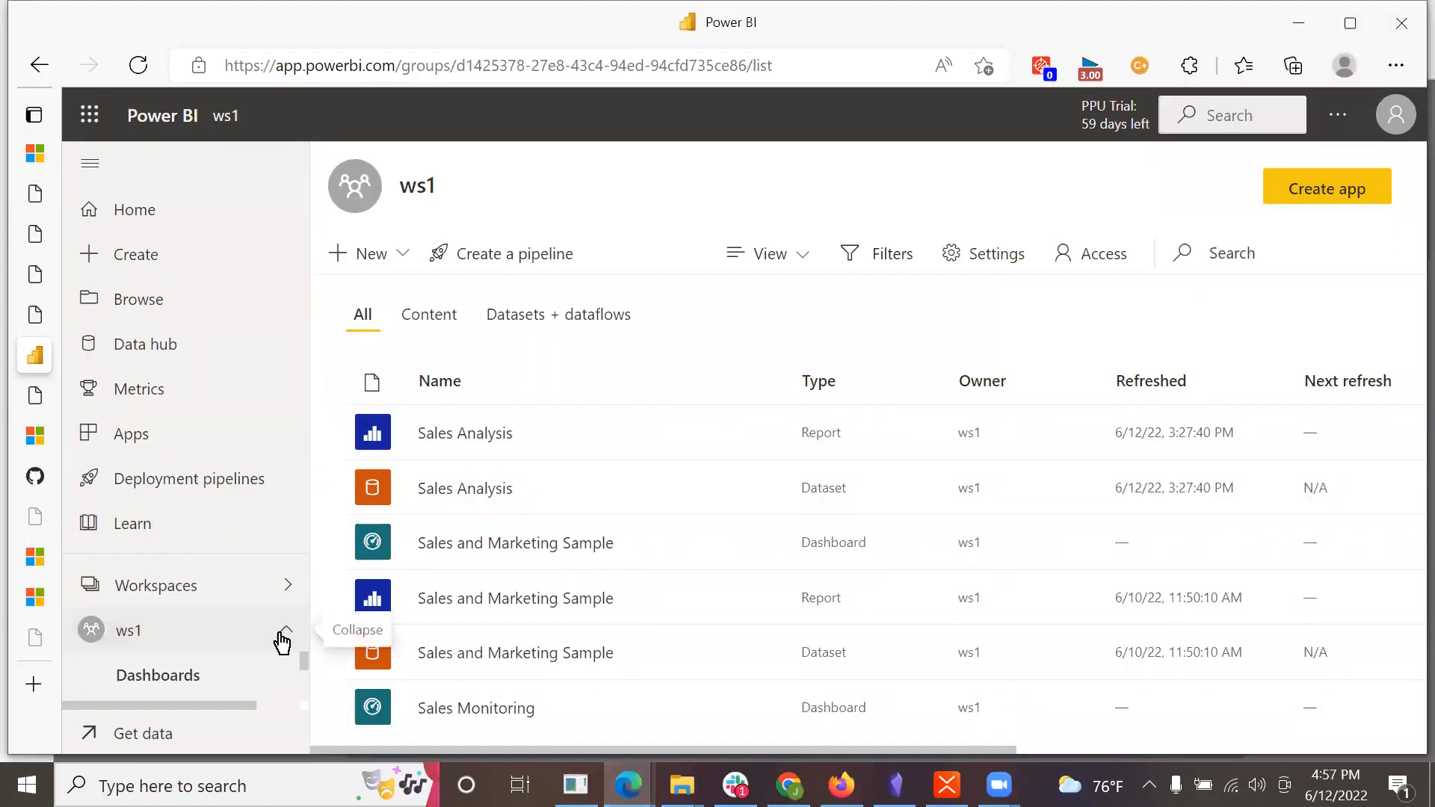
pyautogui.click(292, 586)
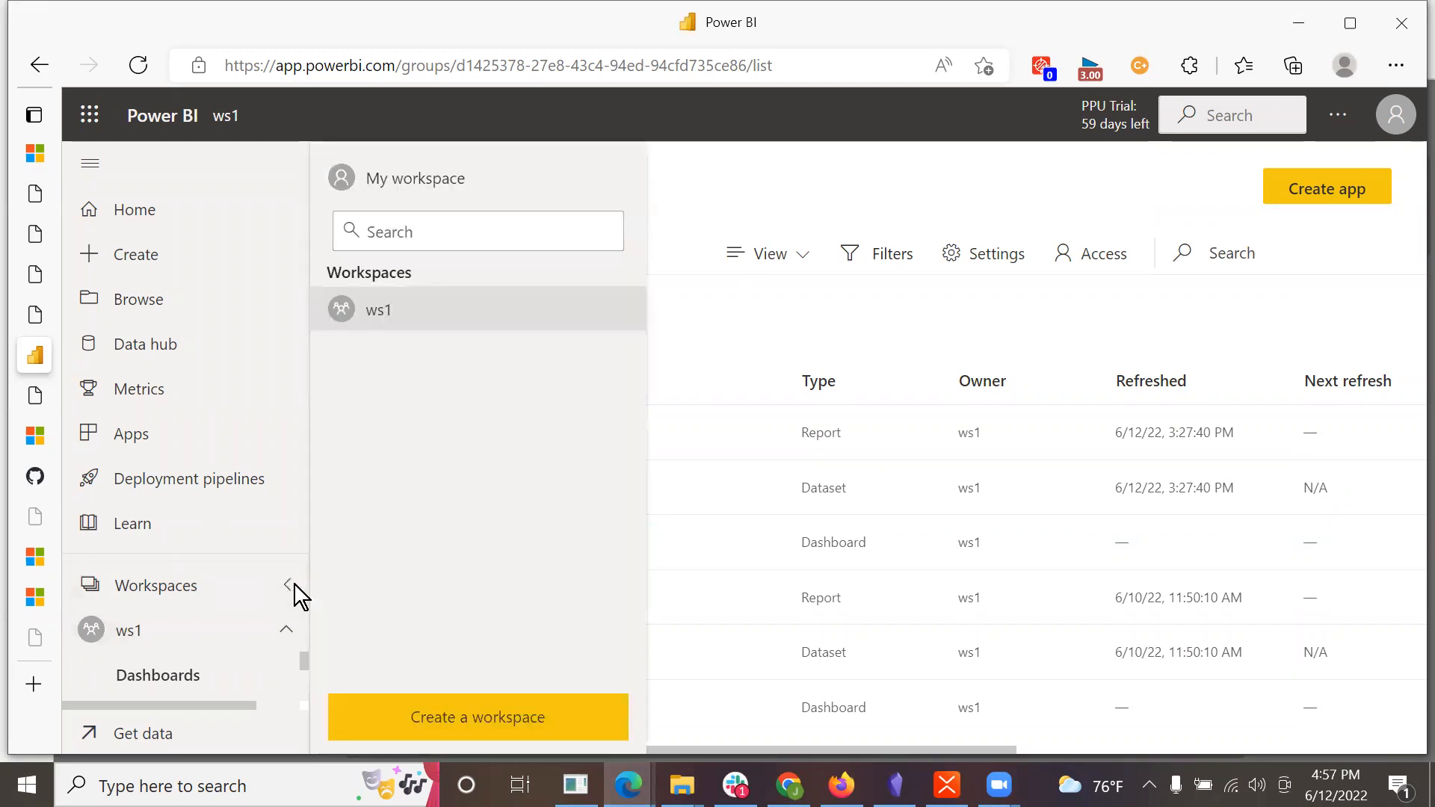
pyautogui.click(401, 177)
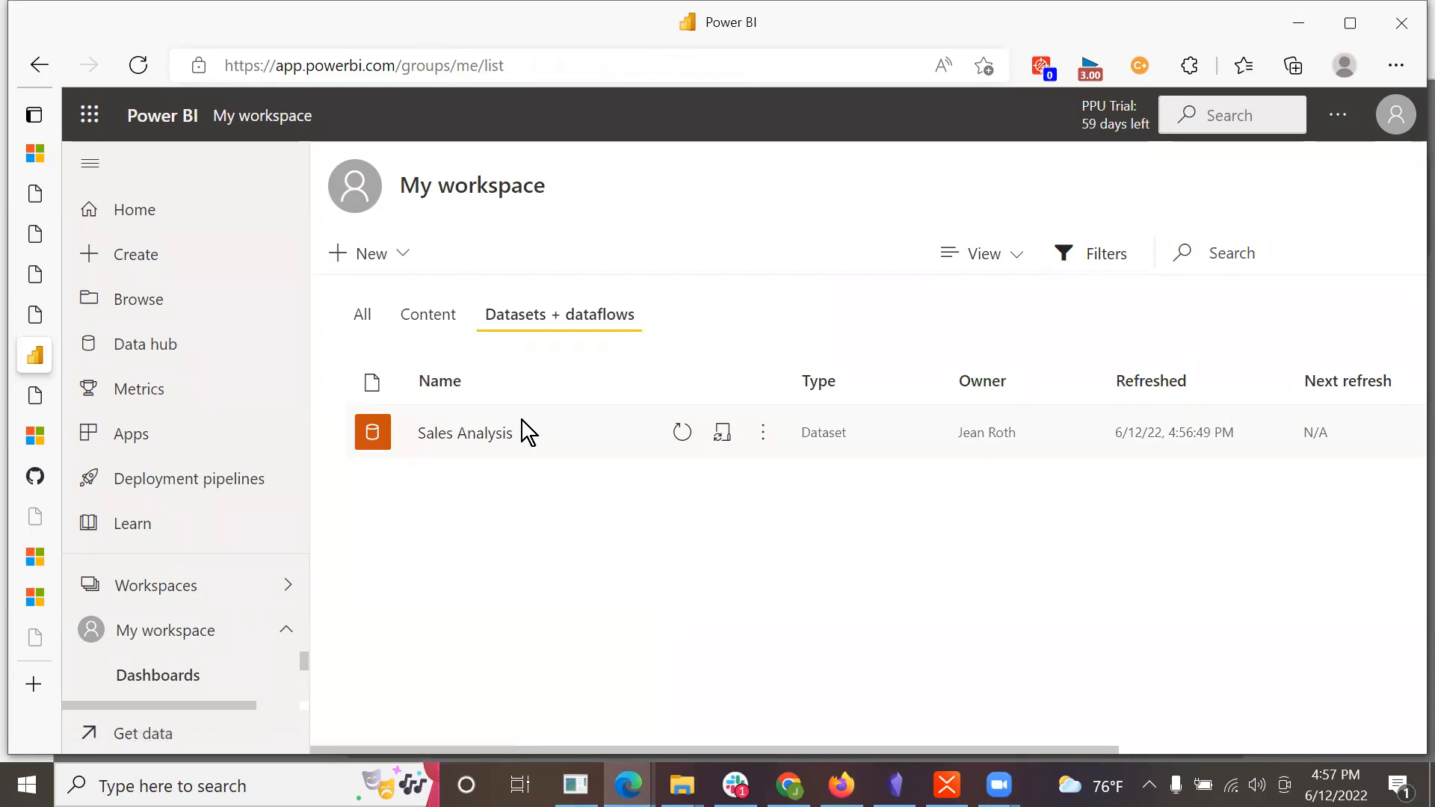
# Step: Open the Sales Analysis report through the related reports of My workspace's Sales Analysis dataset
pyautogui.click(450, 432)
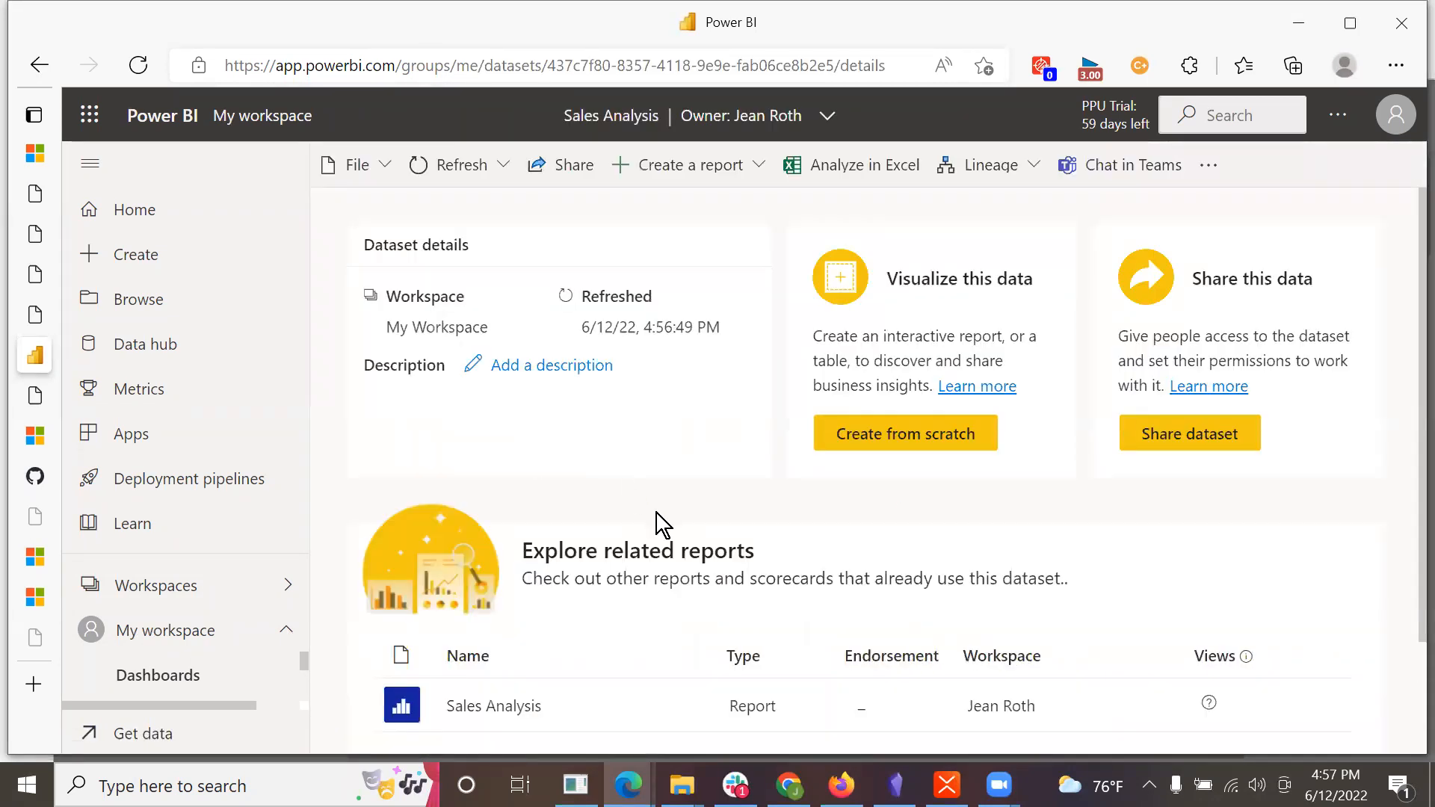
pyautogui.scroll(-1, 643, 538)
pyautogui.click(495, 620)
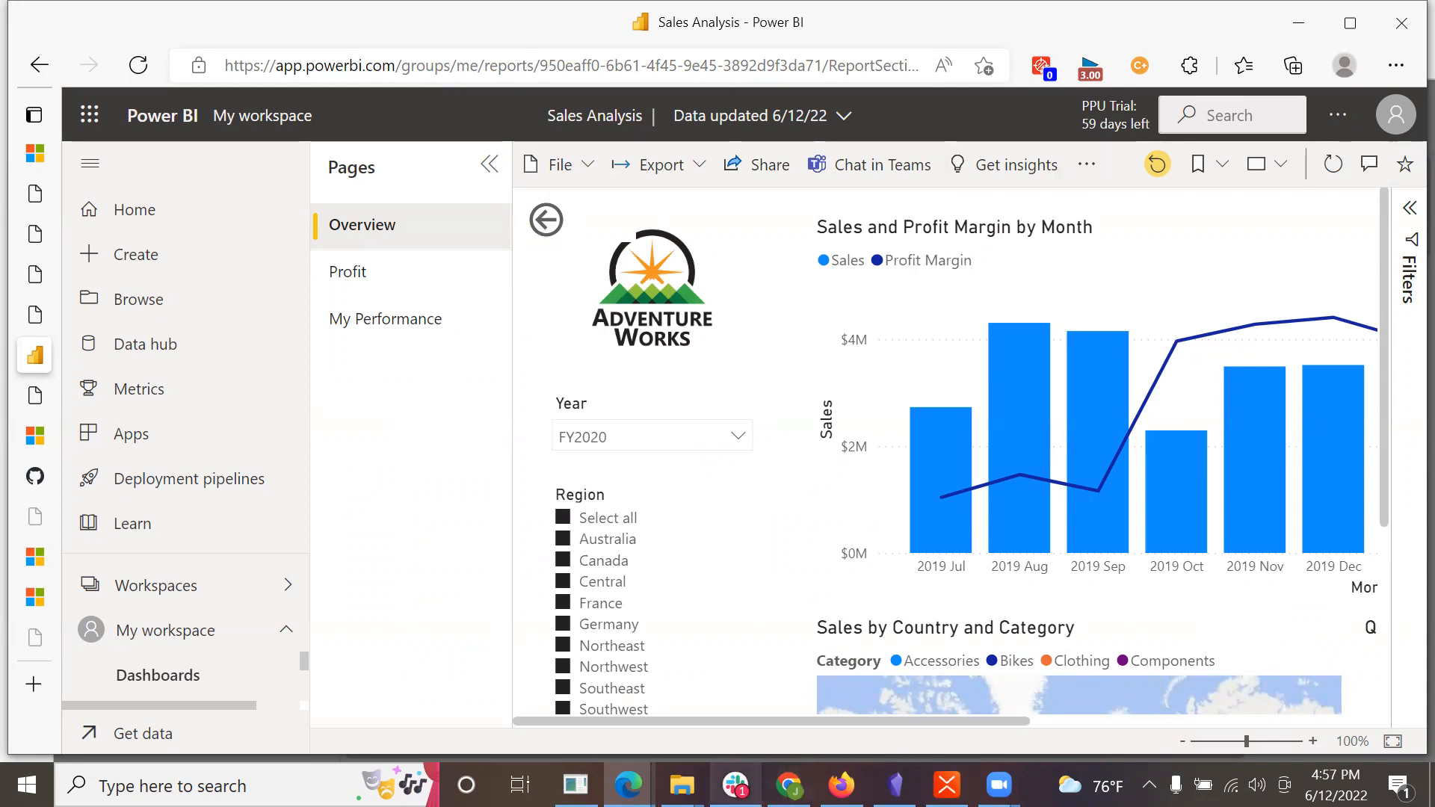
# Step: Read the lab's drill-through test instructions for the Overview page and return to the published report
pyautogui.click(625, 767)
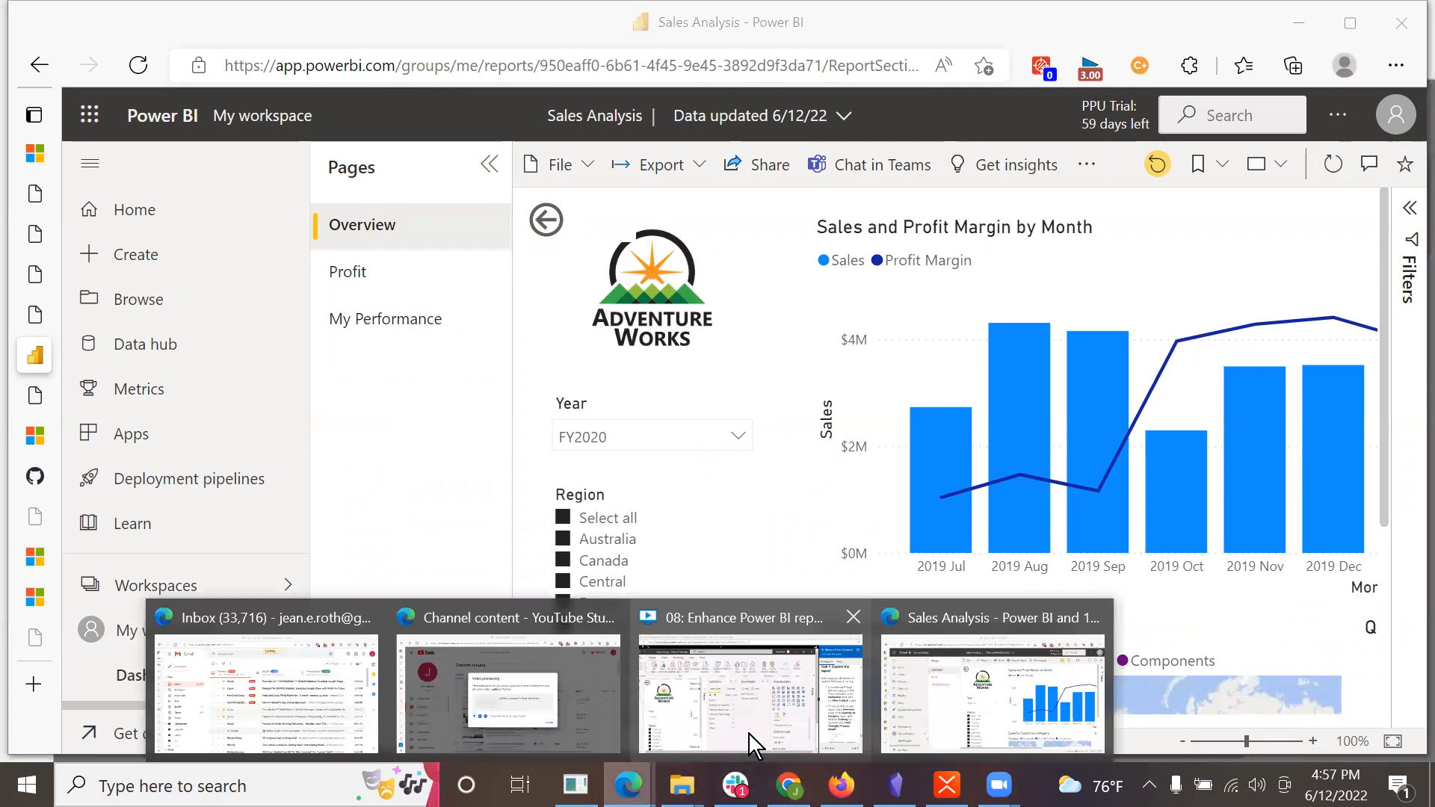
pyautogui.click(837, 710)
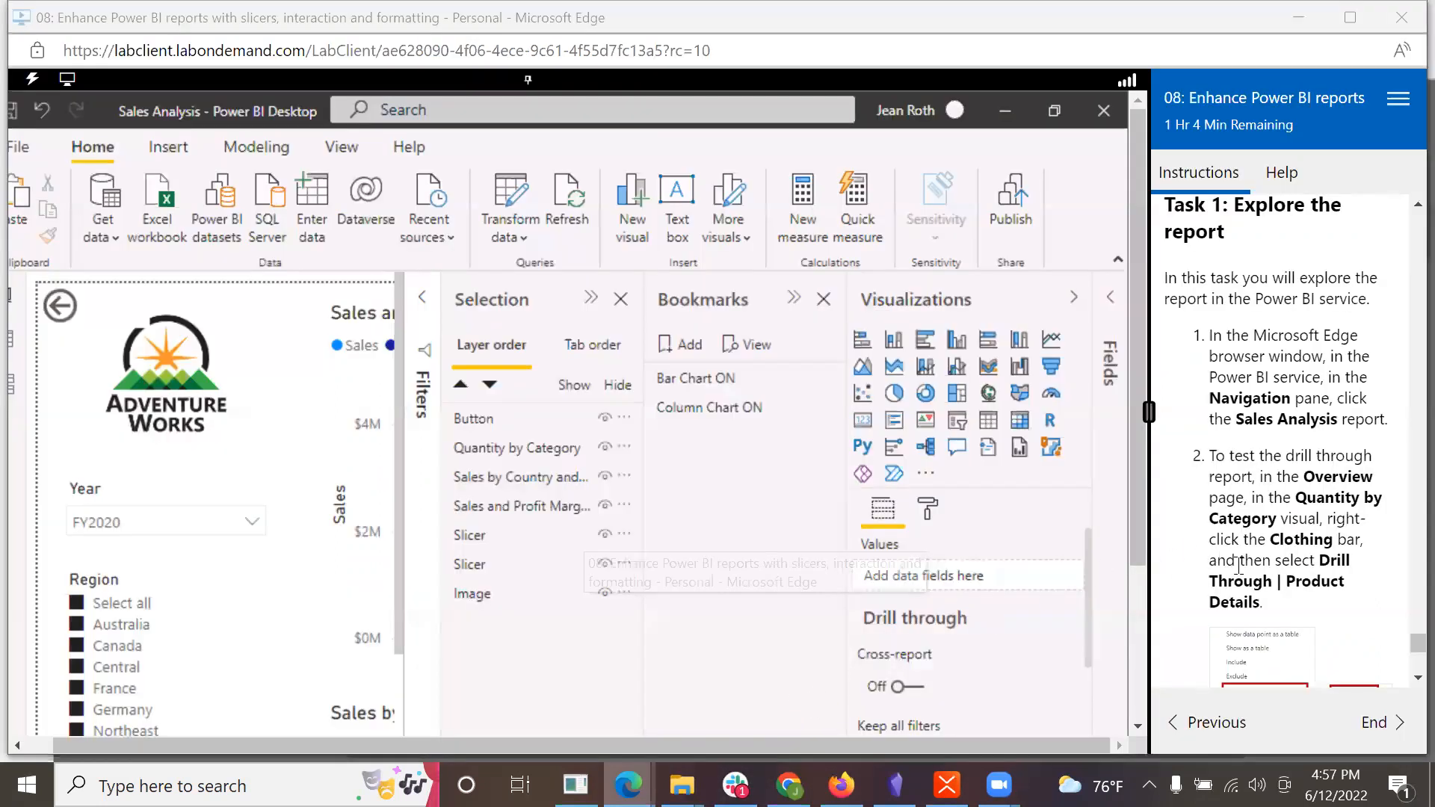
pyautogui.scroll(-1, 1253, 565)
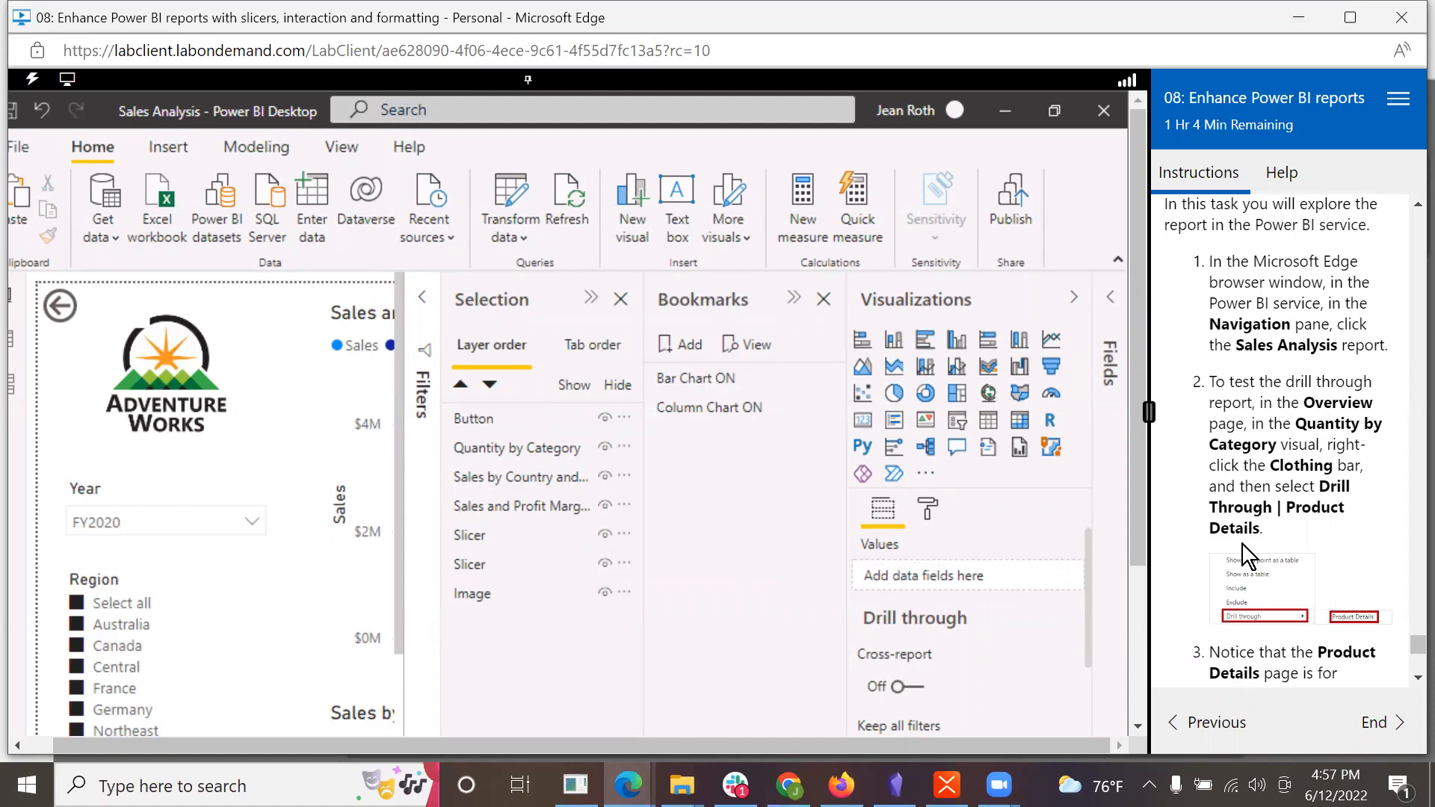
pyautogui.click(630, 781)
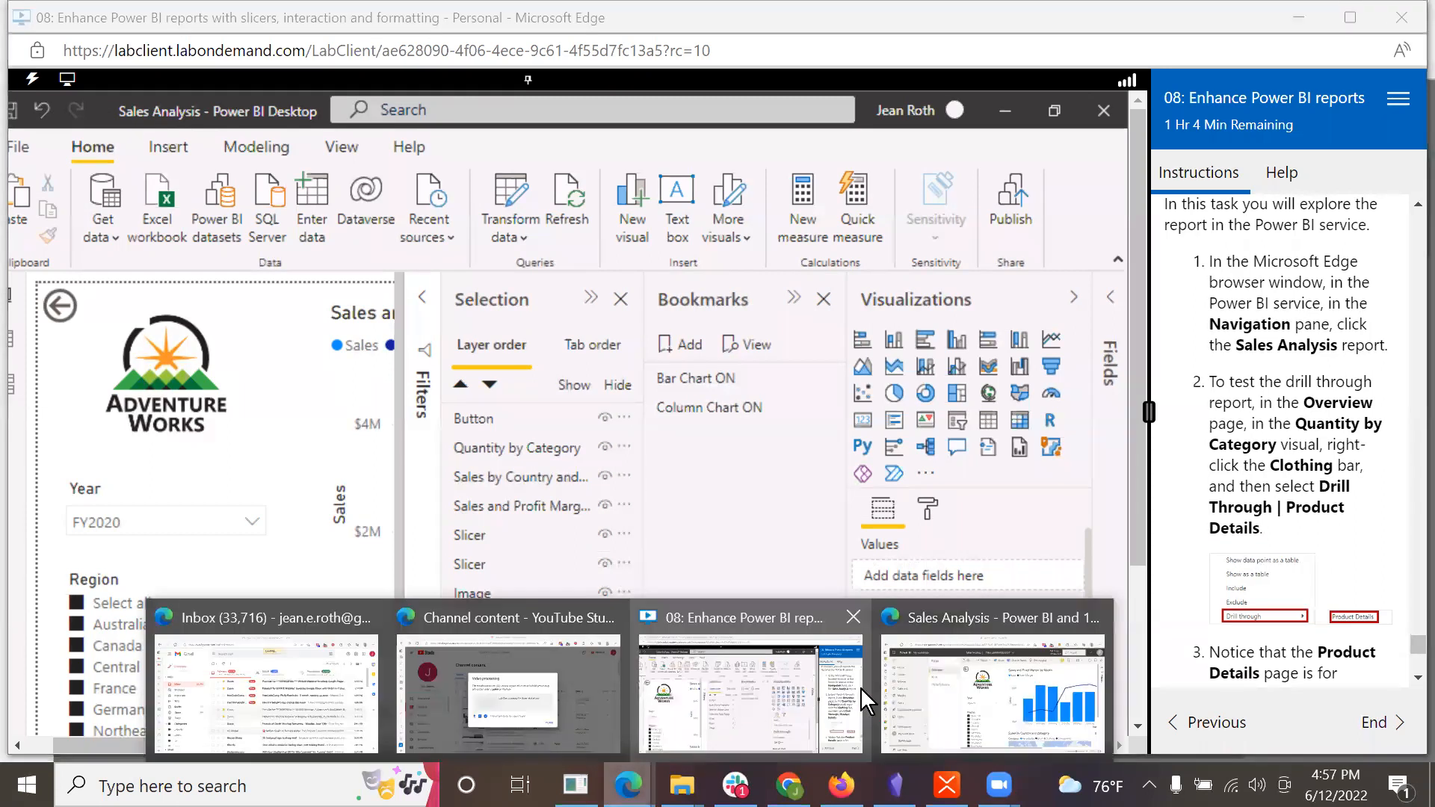
pyautogui.click(976, 686)
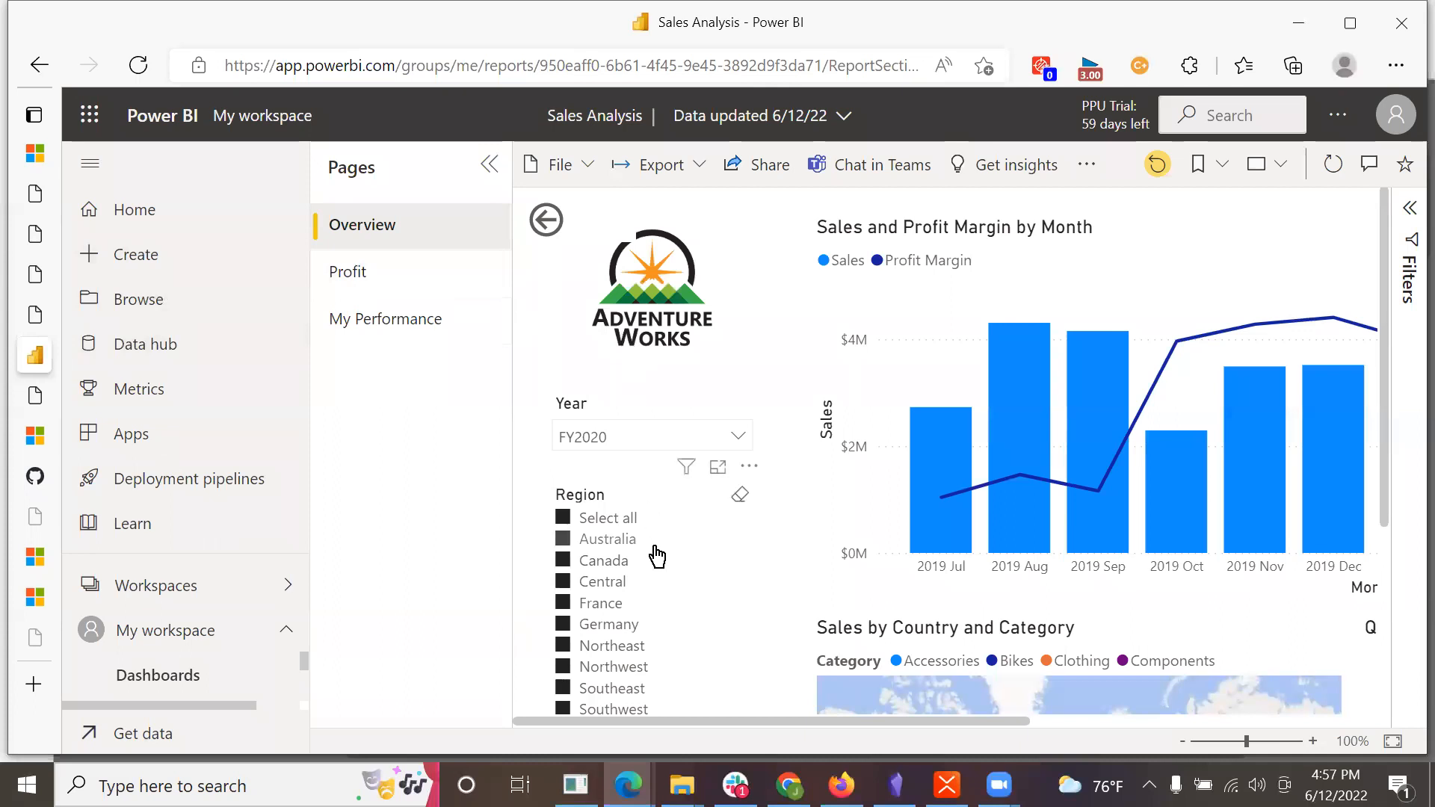
# Step: Look through the published Overview page's slicers, sales chart and country map for the Quantity by Category visual
pyautogui.scroll(-1, 658, 556)
pyautogui.scroll(1, 658, 557)
pyautogui.scroll(-2, 657, 557)
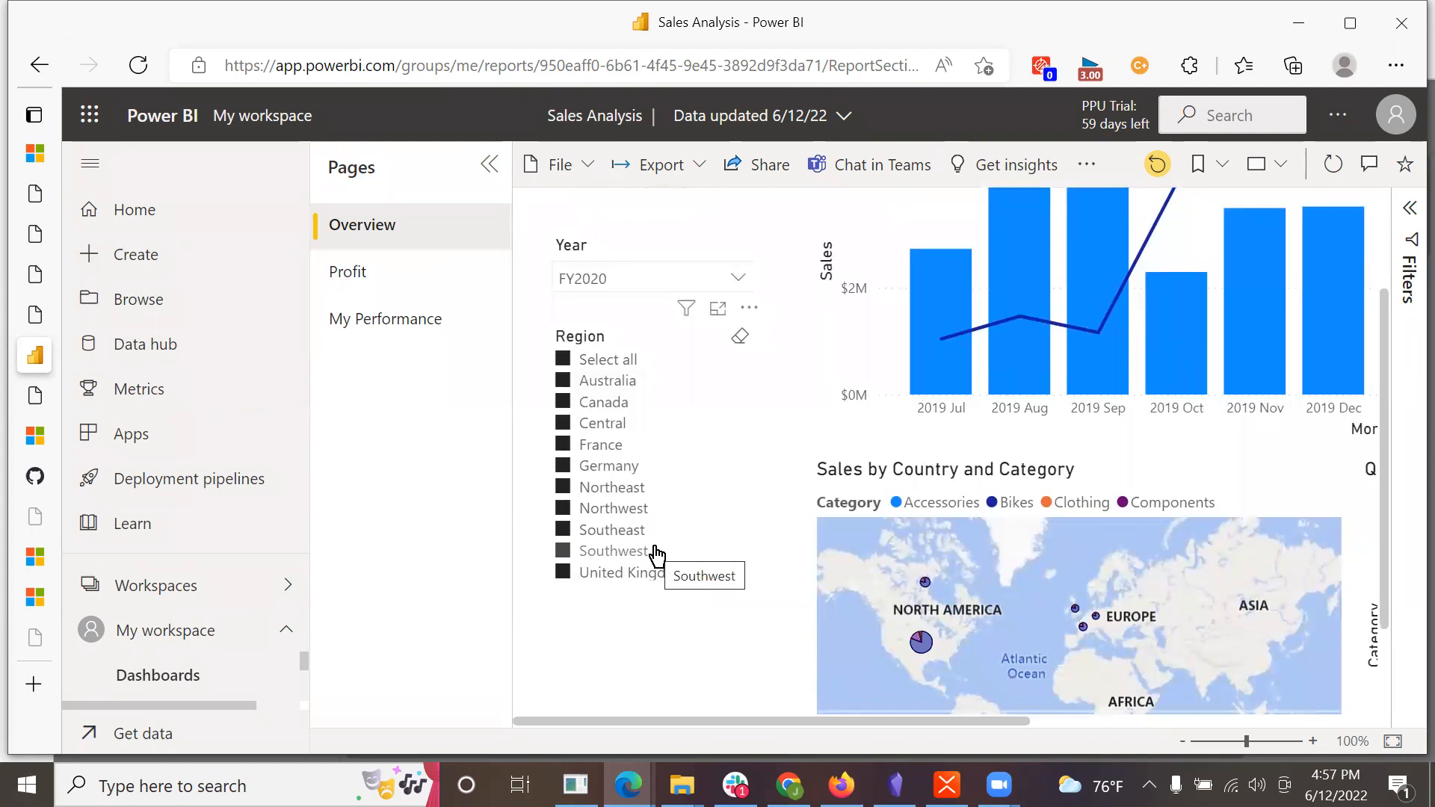
pyautogui.scroll(-2, 658, 557)
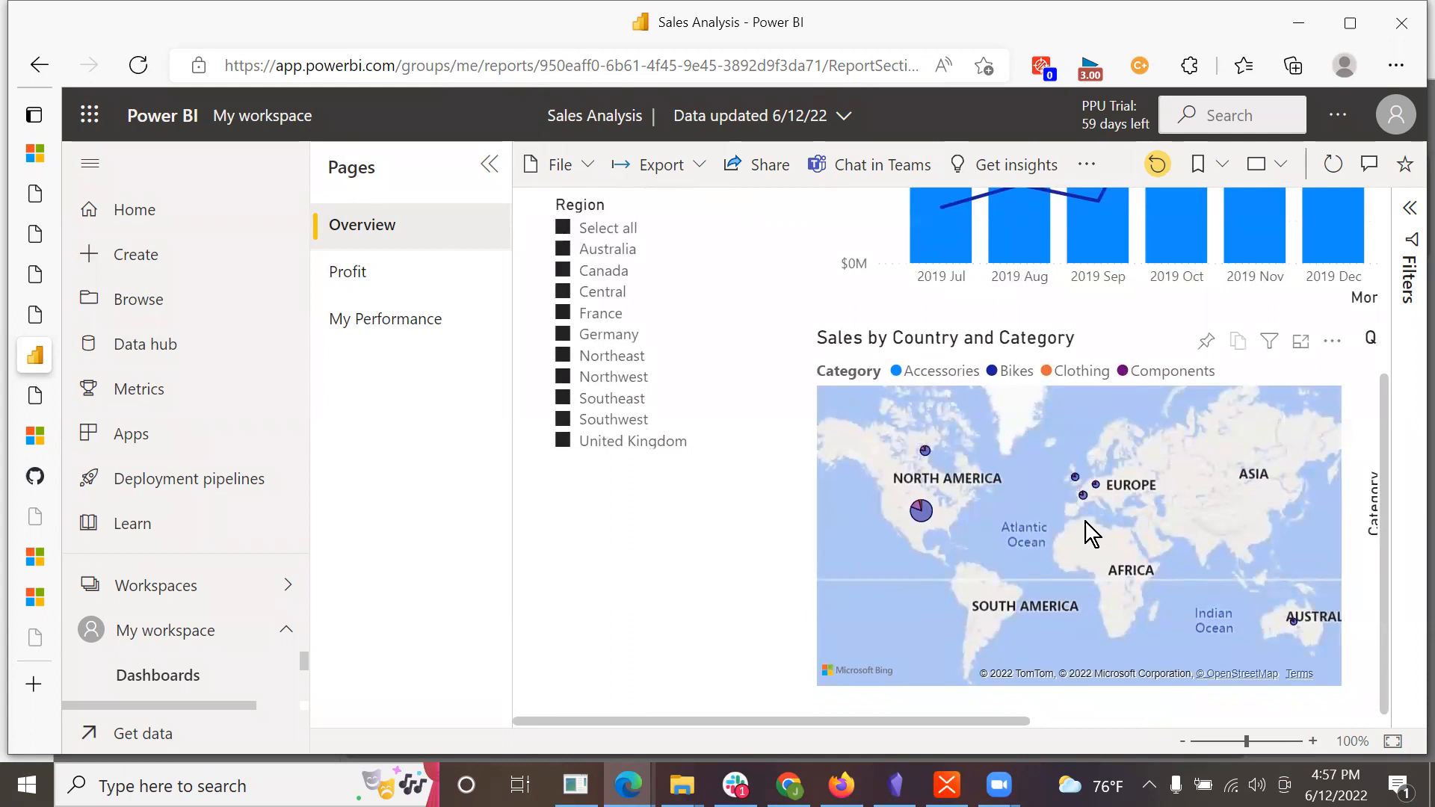
pyautogui.scroll(3, 1086, 522)
pyautogui.scroll(-3, 1085, 522)
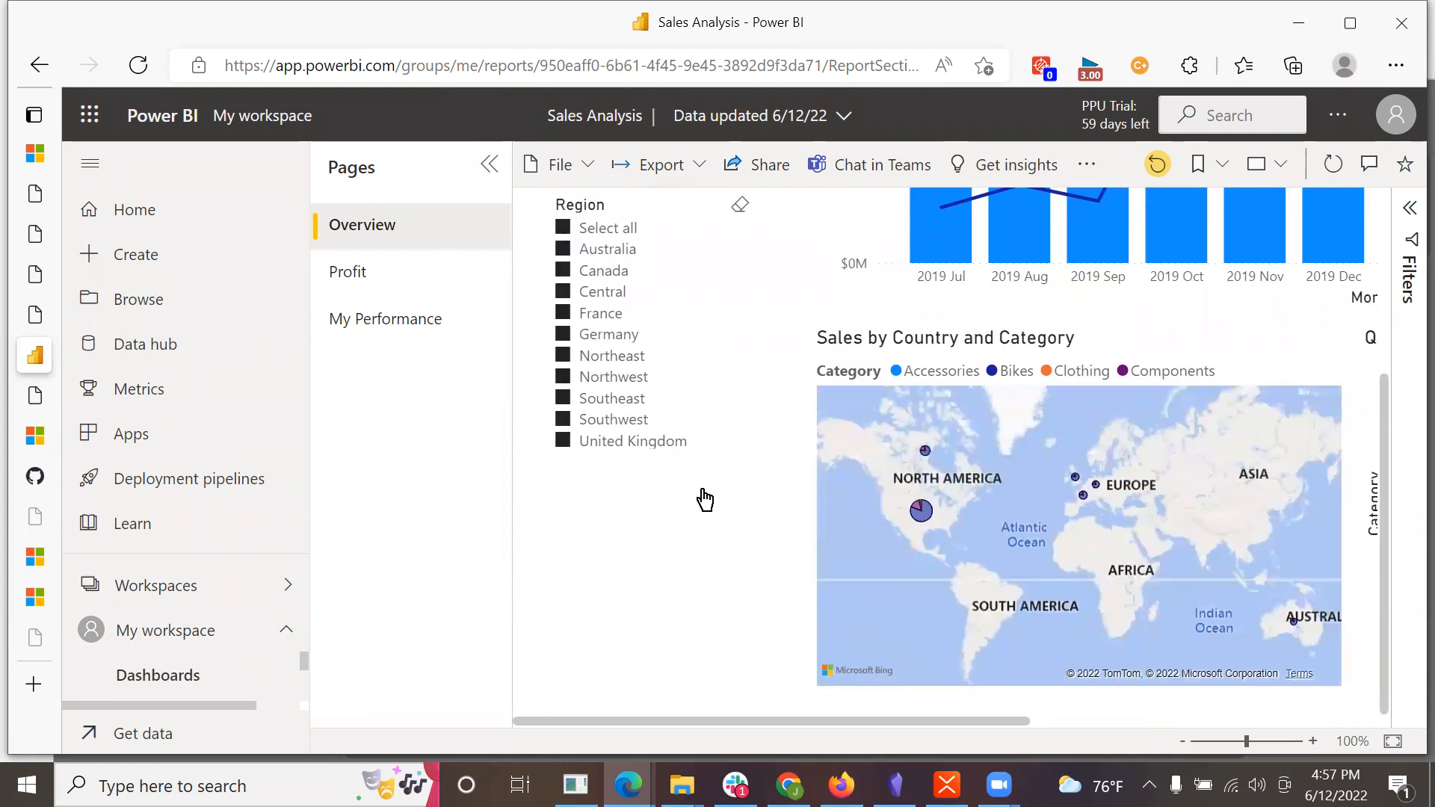
pyautogui.scroll(3, 714, 501)
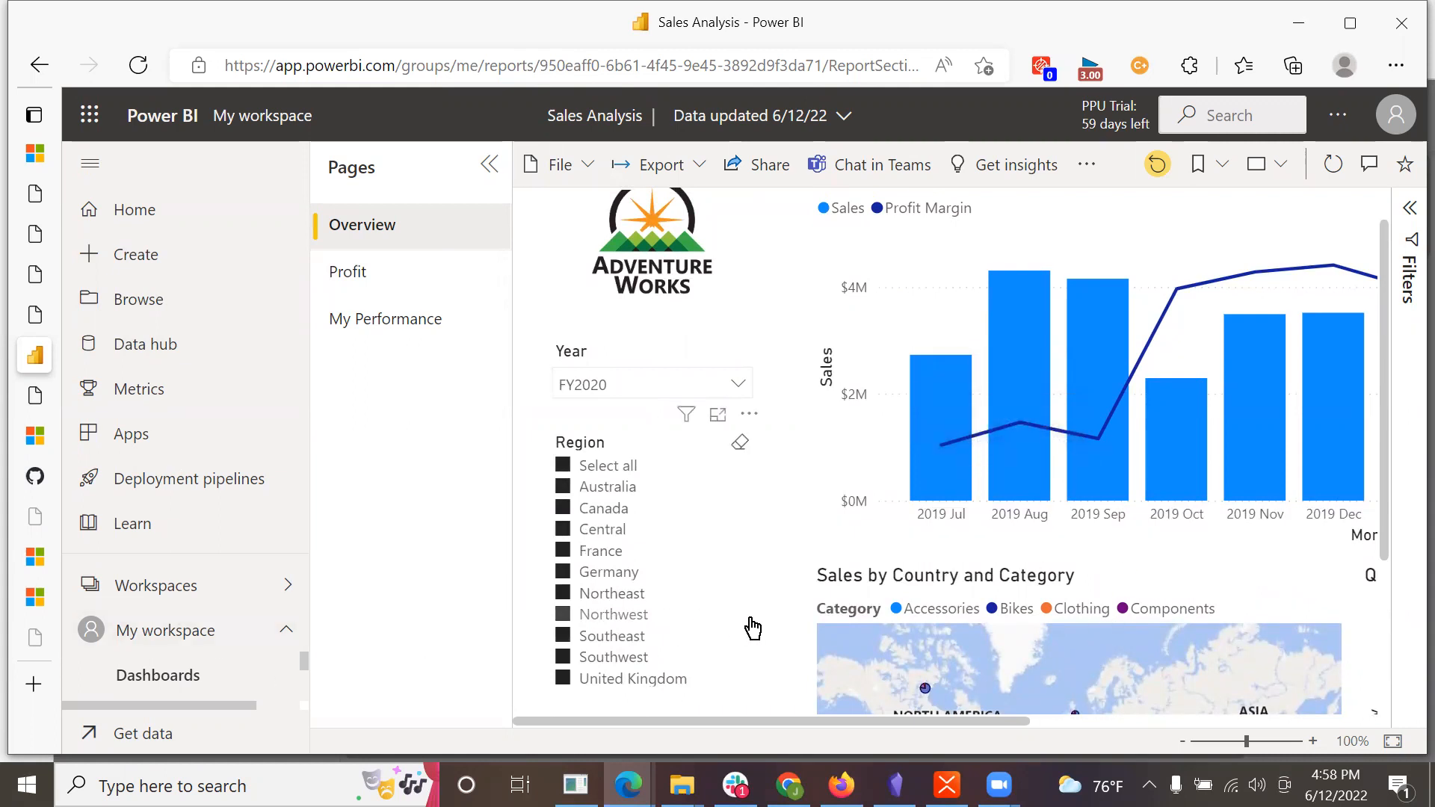
pyautogui.scroll(-2, 755, 627)
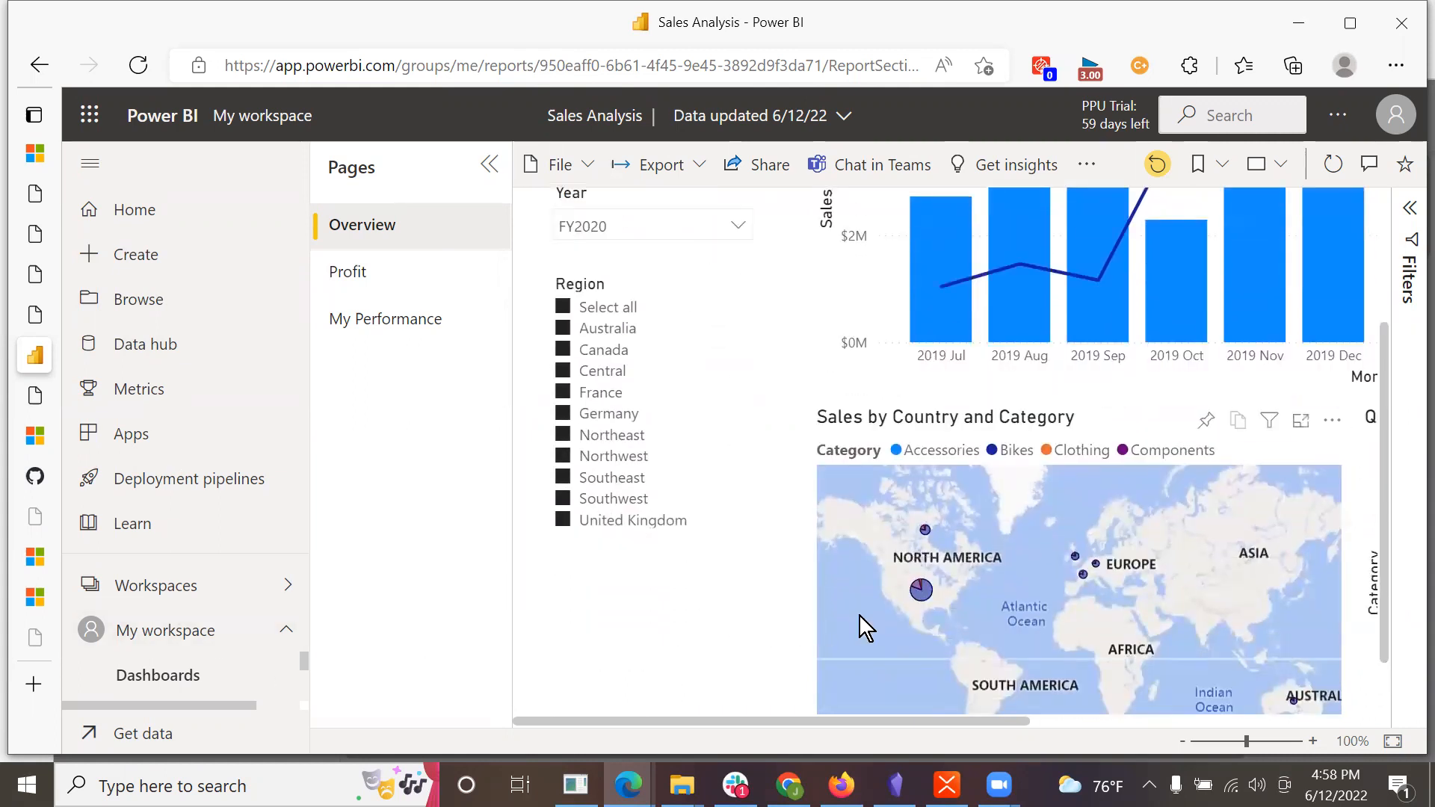
# Step: Switch to the lab's Power BI Desktop and pick out the Quantity by Category visual among the page's layers
pyautogui.moveTo(628, 785)
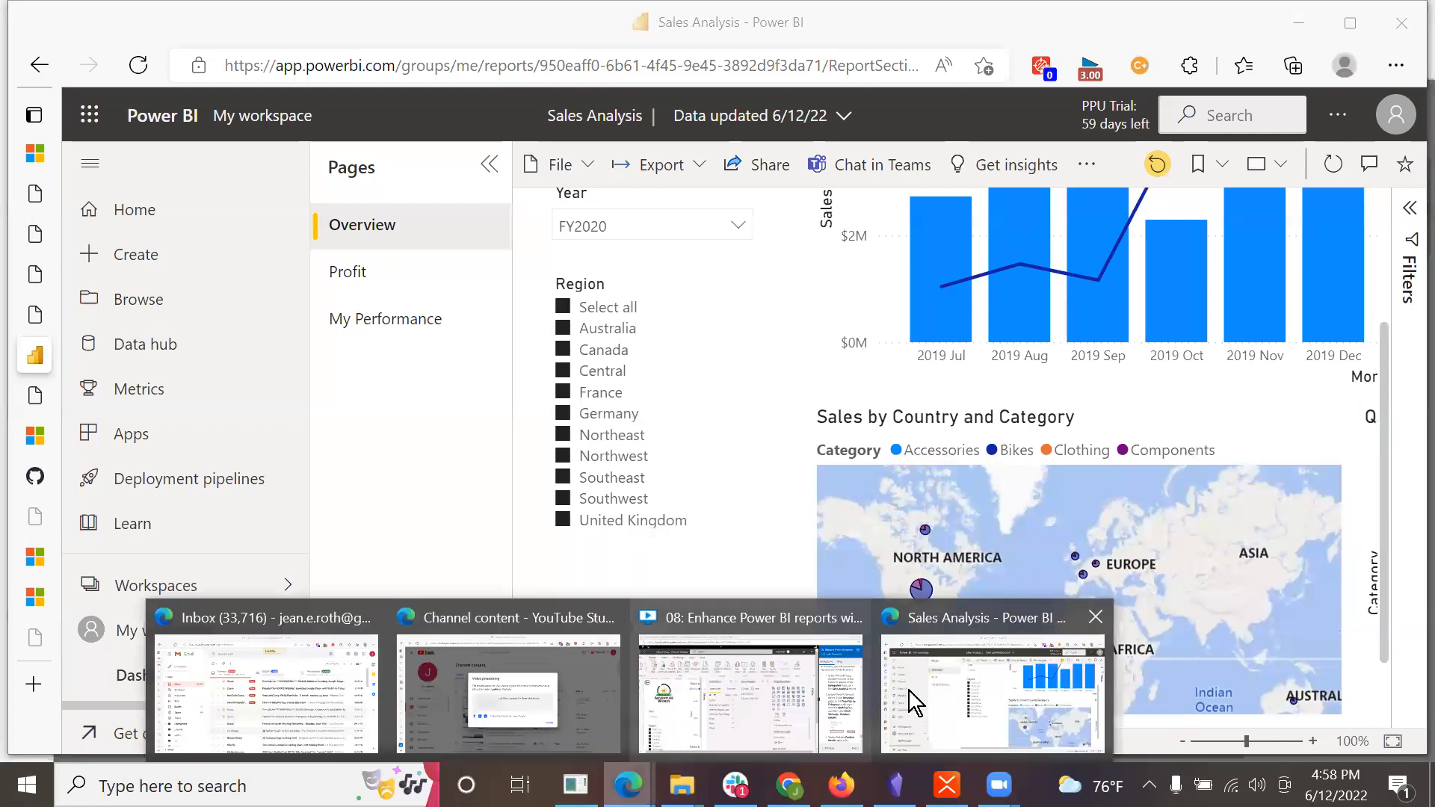
pyautogui.click(843, 712)
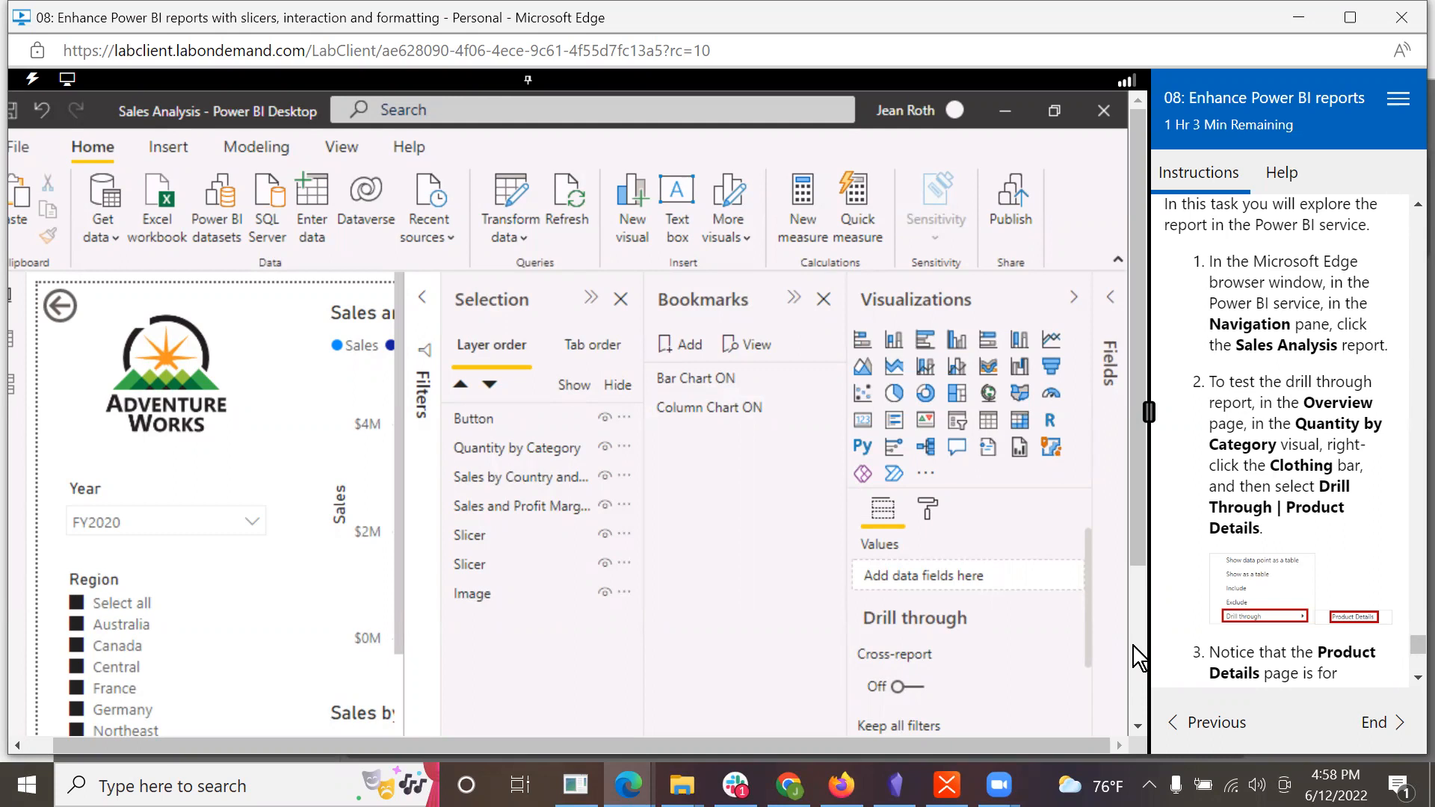
pyautogui.click(499, 450)
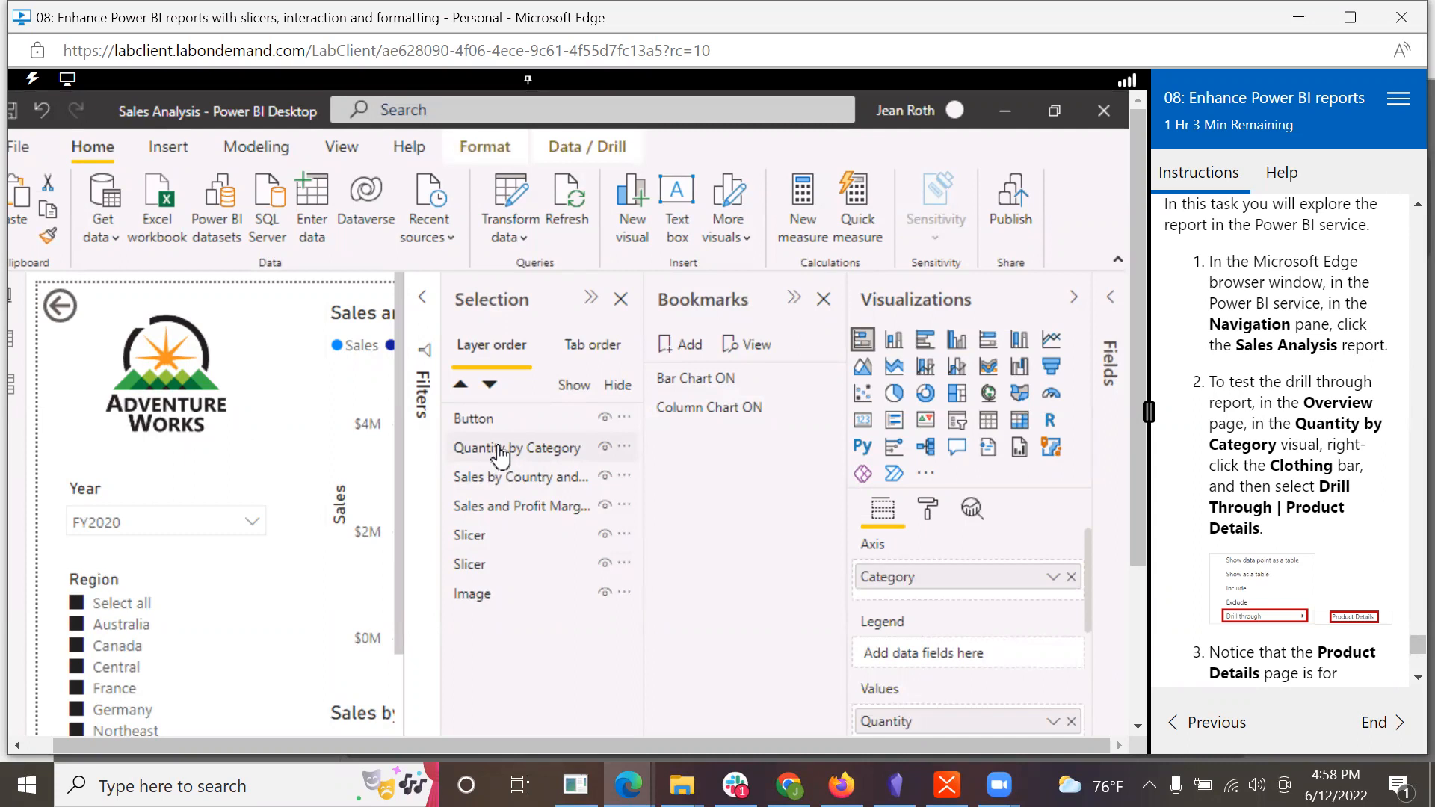
pyautogui.click(501, 456)
pyautogui.doubleClick(500, 448)
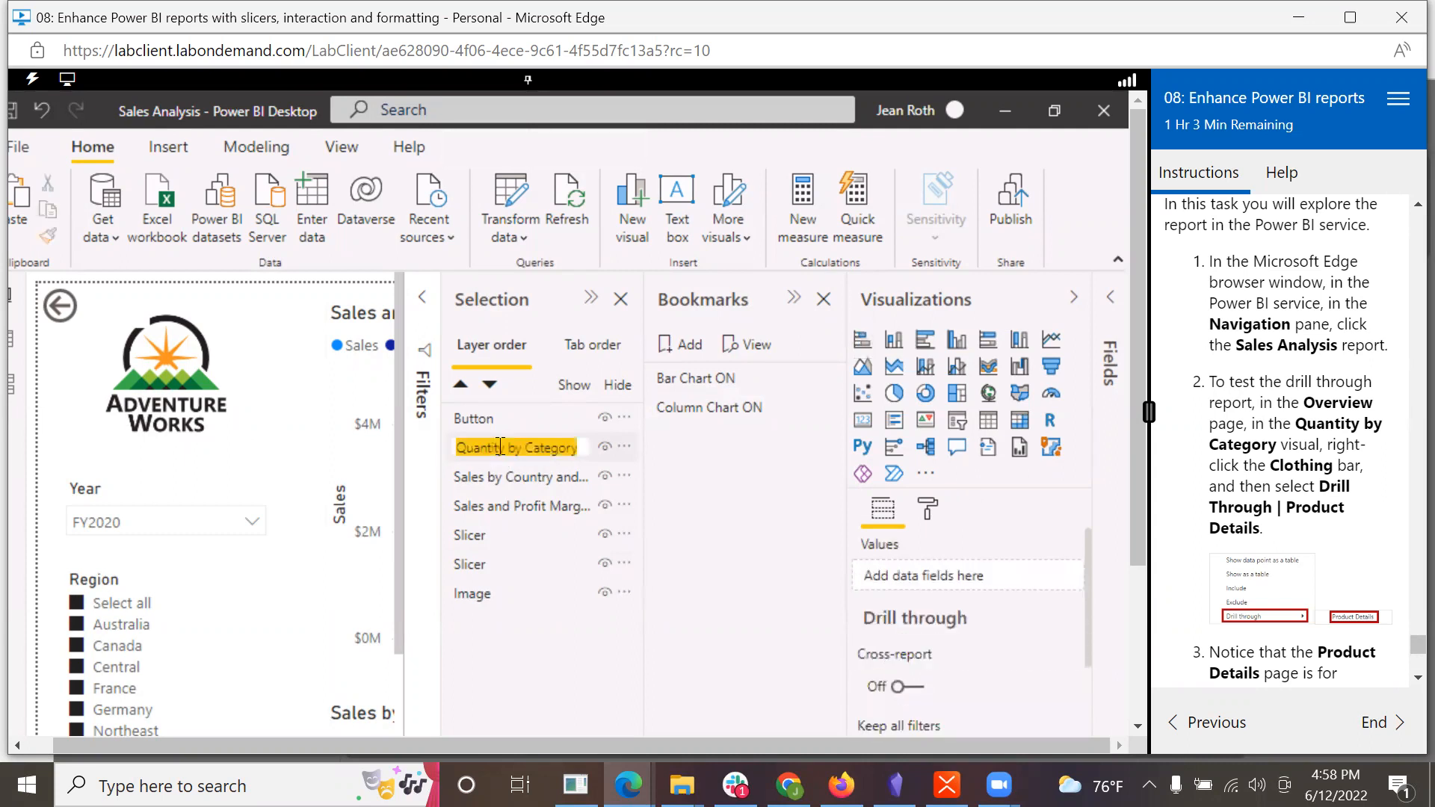
# Step: Find the Quantity by Category chart on the published report's Overview page, and return to the lab's drill-through instructions
pyautogui.click(624, 784)
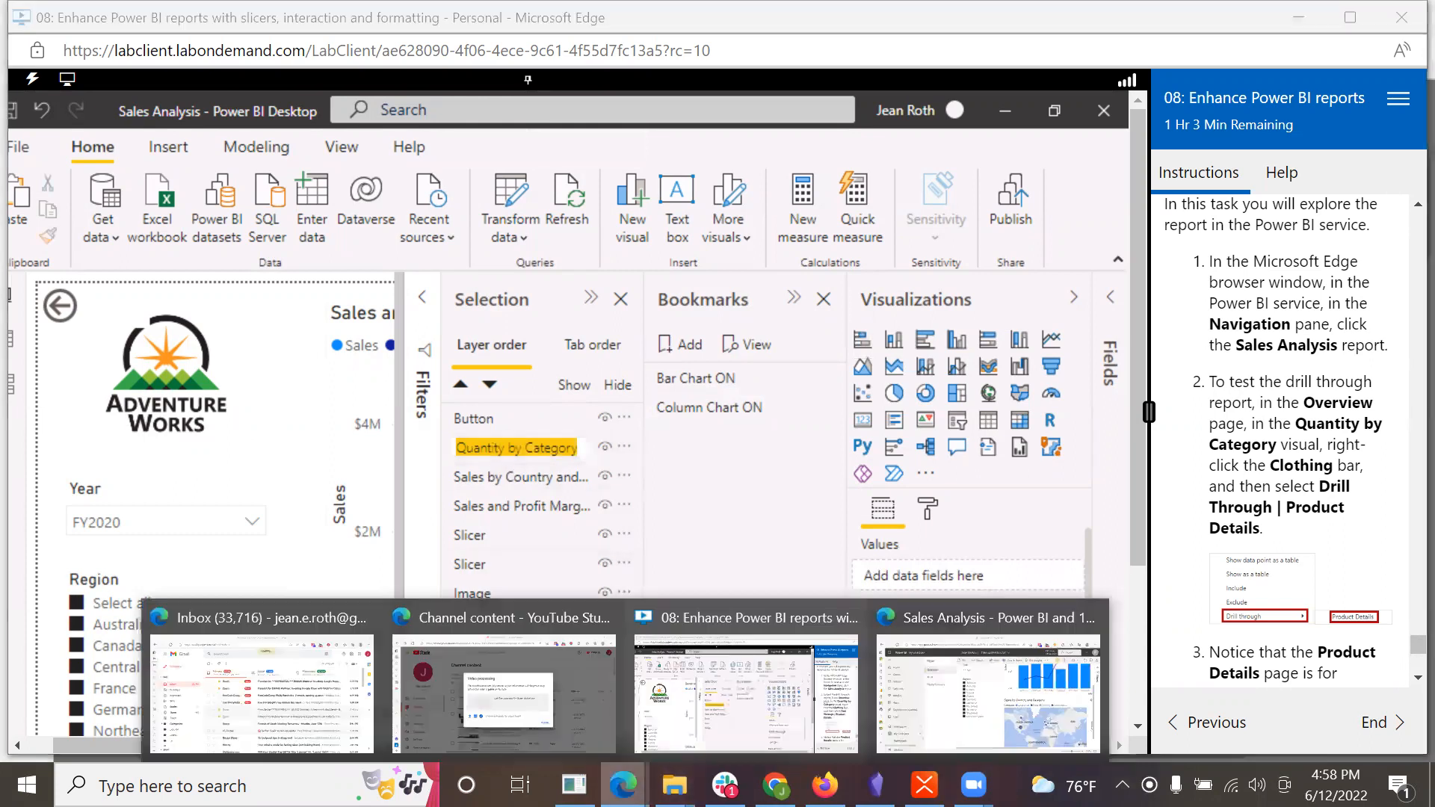
pyautogui.click(951, 726)
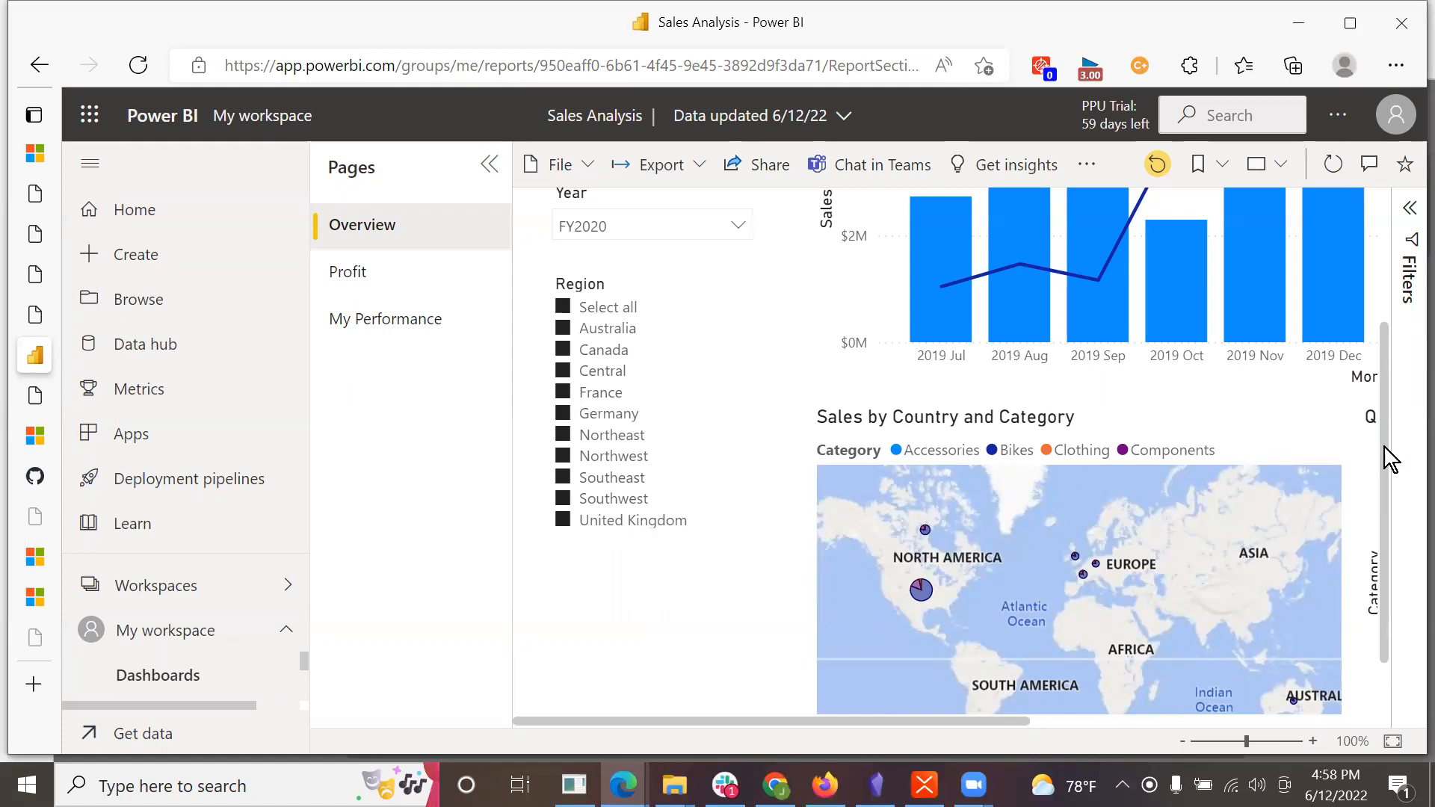
pyautogui.moveTo(1384, 456); pyautogui.dragTo(1410, 131)
pyautogui.moveTo(992, 727); pyautogui.dragTo(1415, 724)
pyautogui.rightClick(1417, 724)
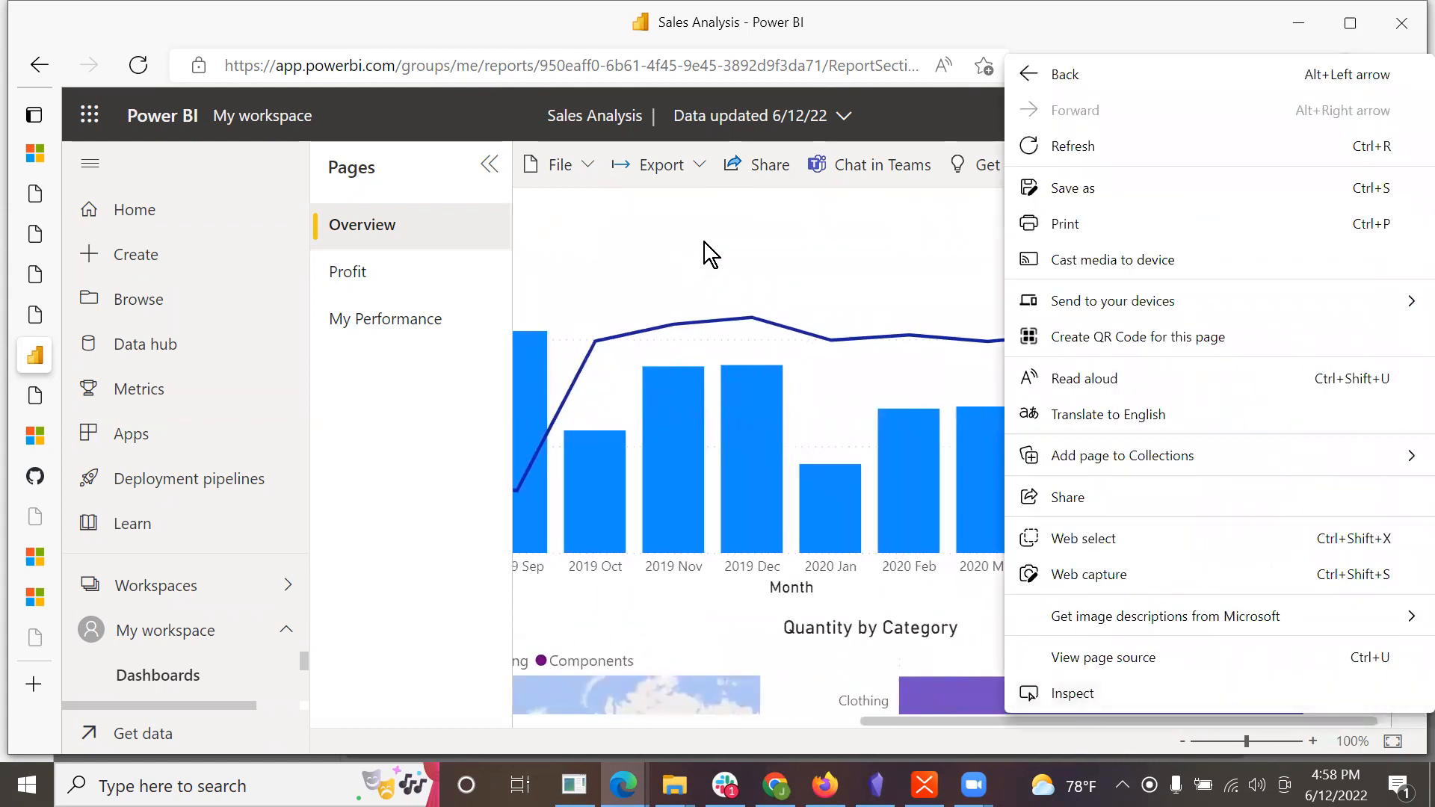
pyautogui.click(704, 242)
pyautogui.moveTo(1386, 476); pyautogui.dragTo(1382, 695)
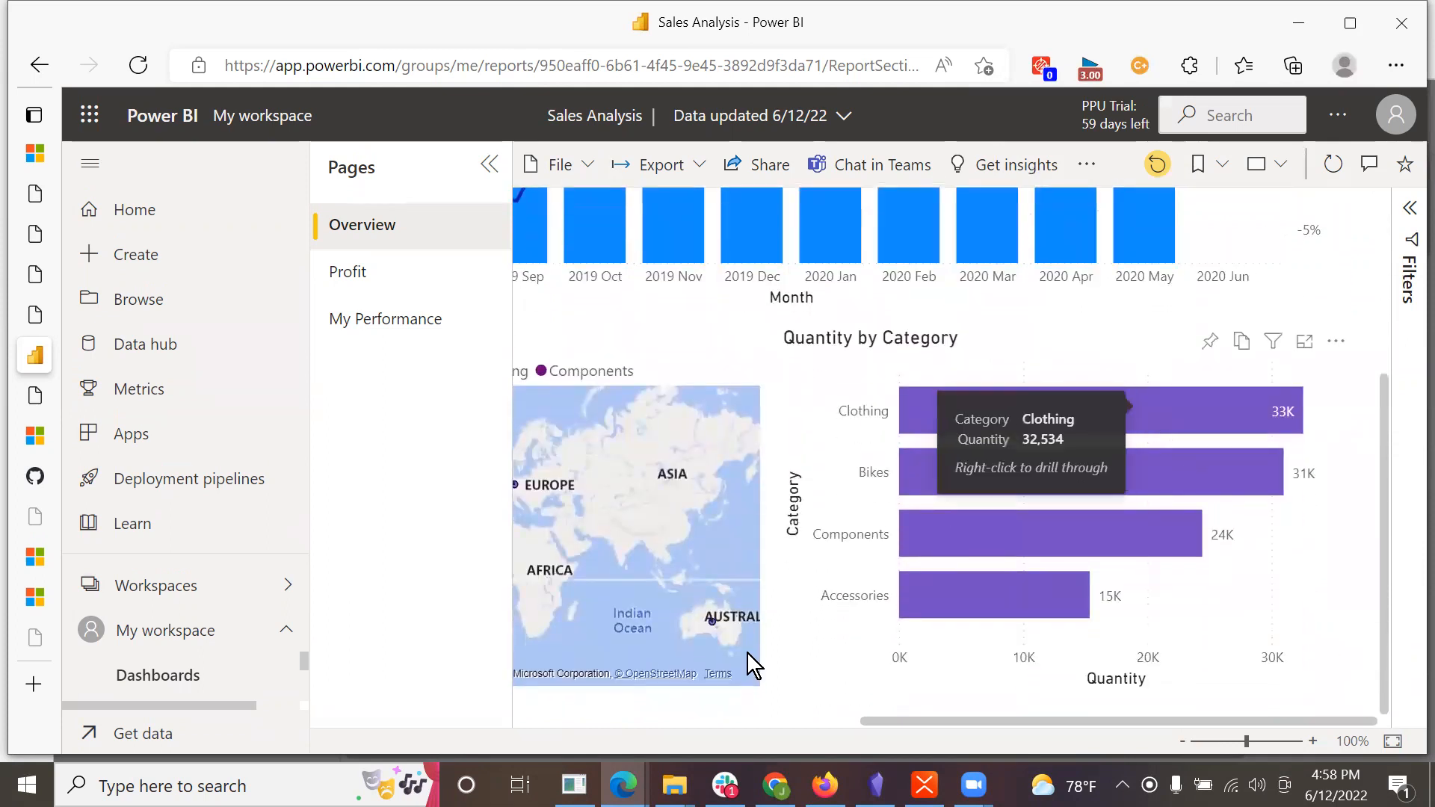
pyautogui.click(622, 785)
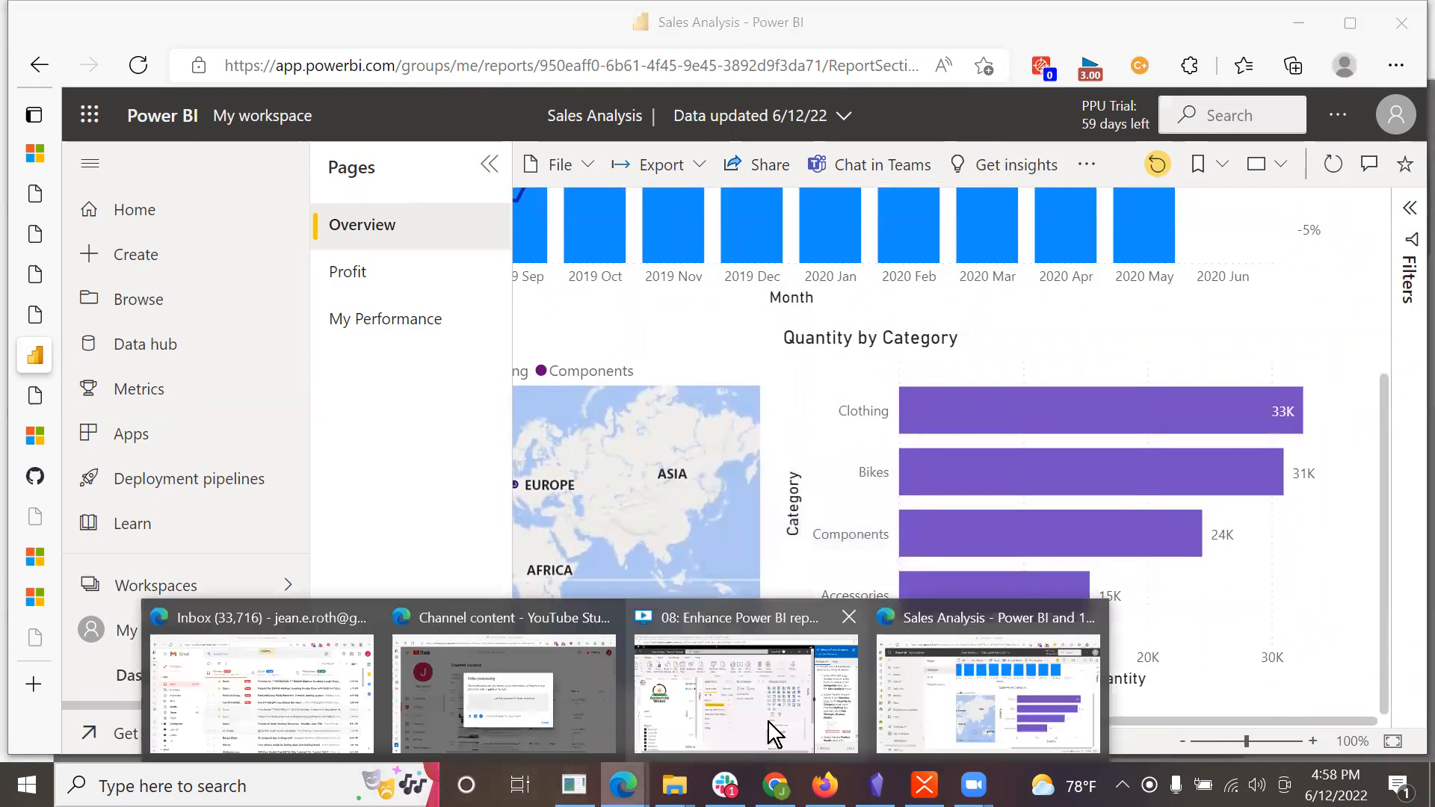
pyautogui.click(770, 701)
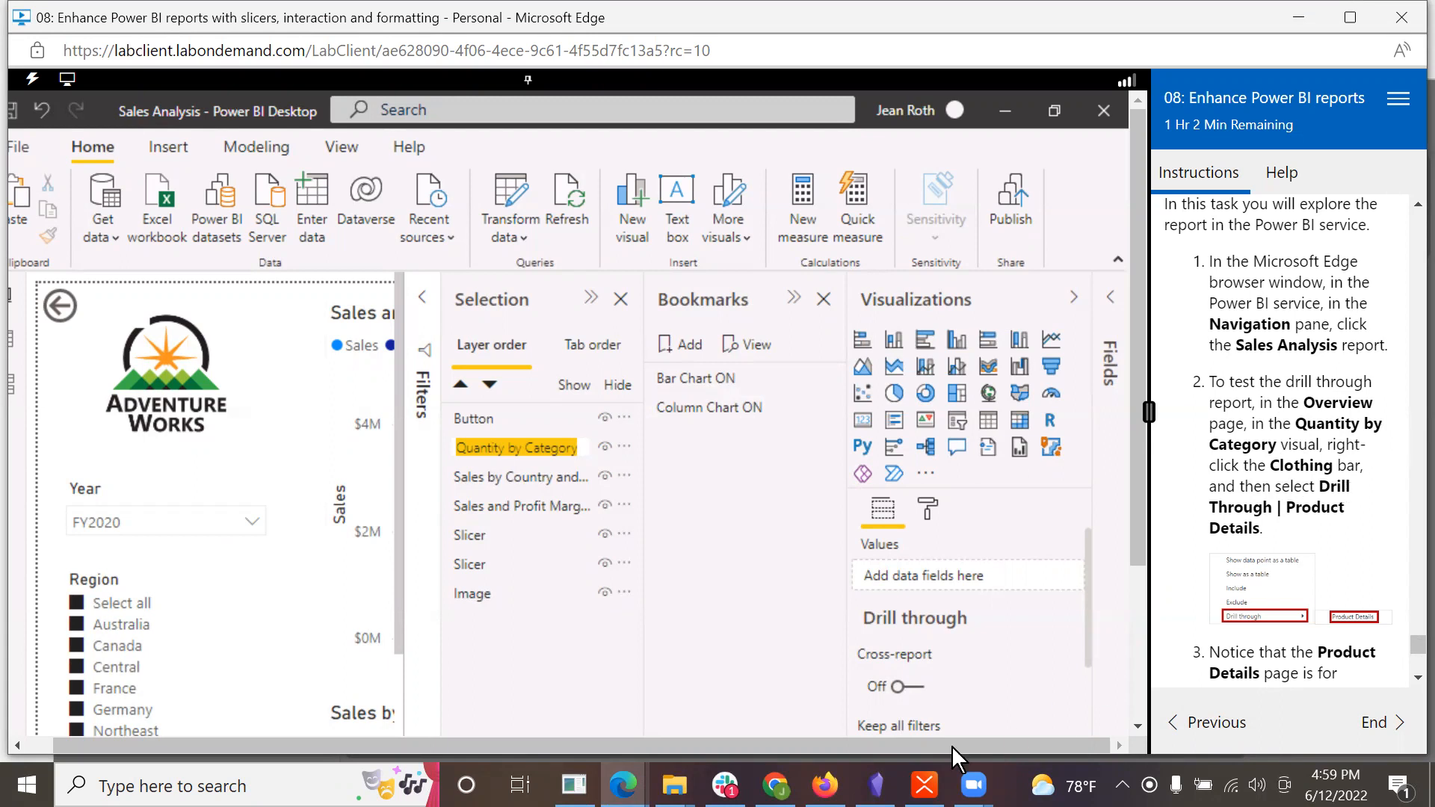
# Step: Switch to the published report and drill through from the Clothing bar of Quantity by Category to Product Details
pyautogui.click(623, 785)
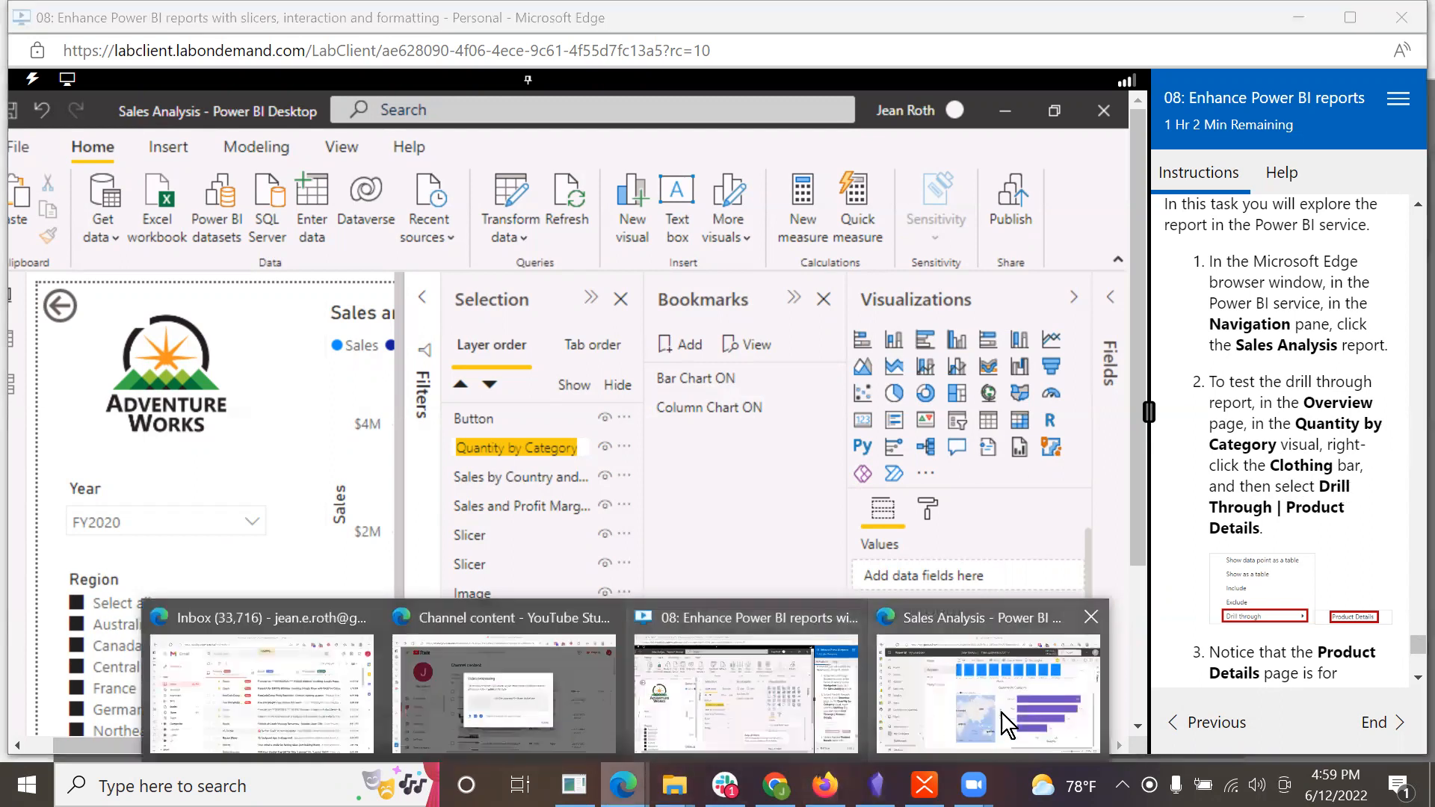
pyautogui.click(1001, 713)
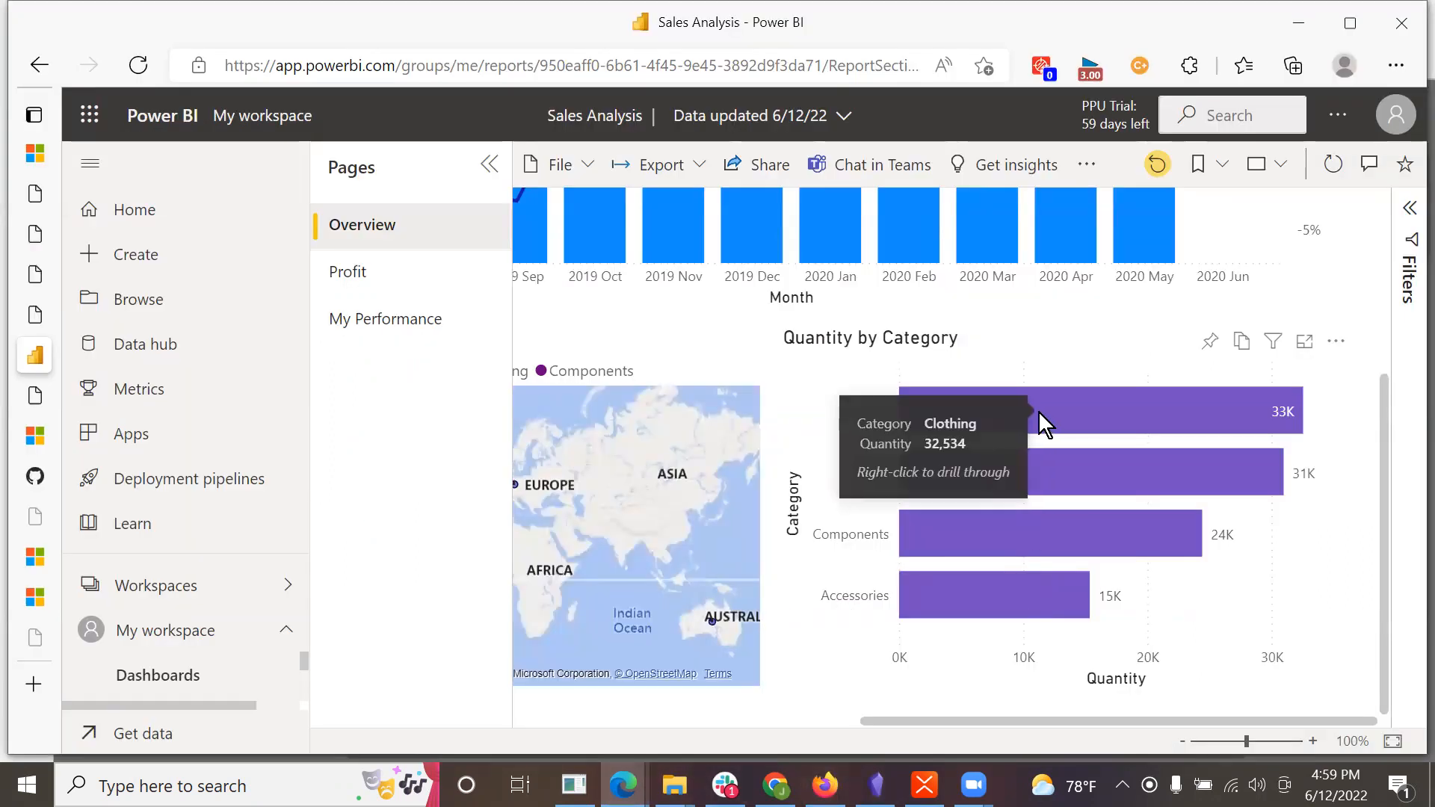
pyautogui.rightClick(1079, 410)
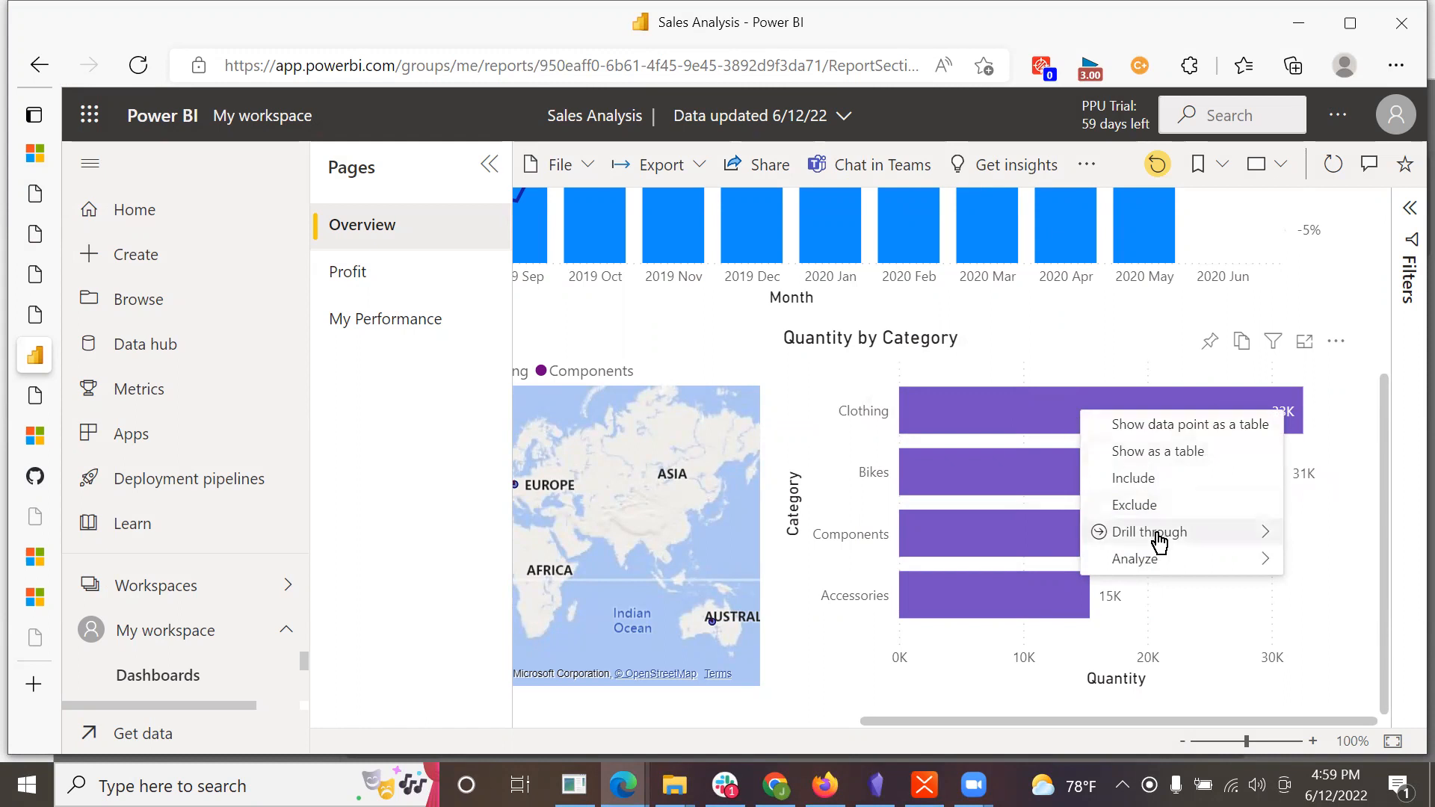
pyautogui.moveTo(1153, 534)
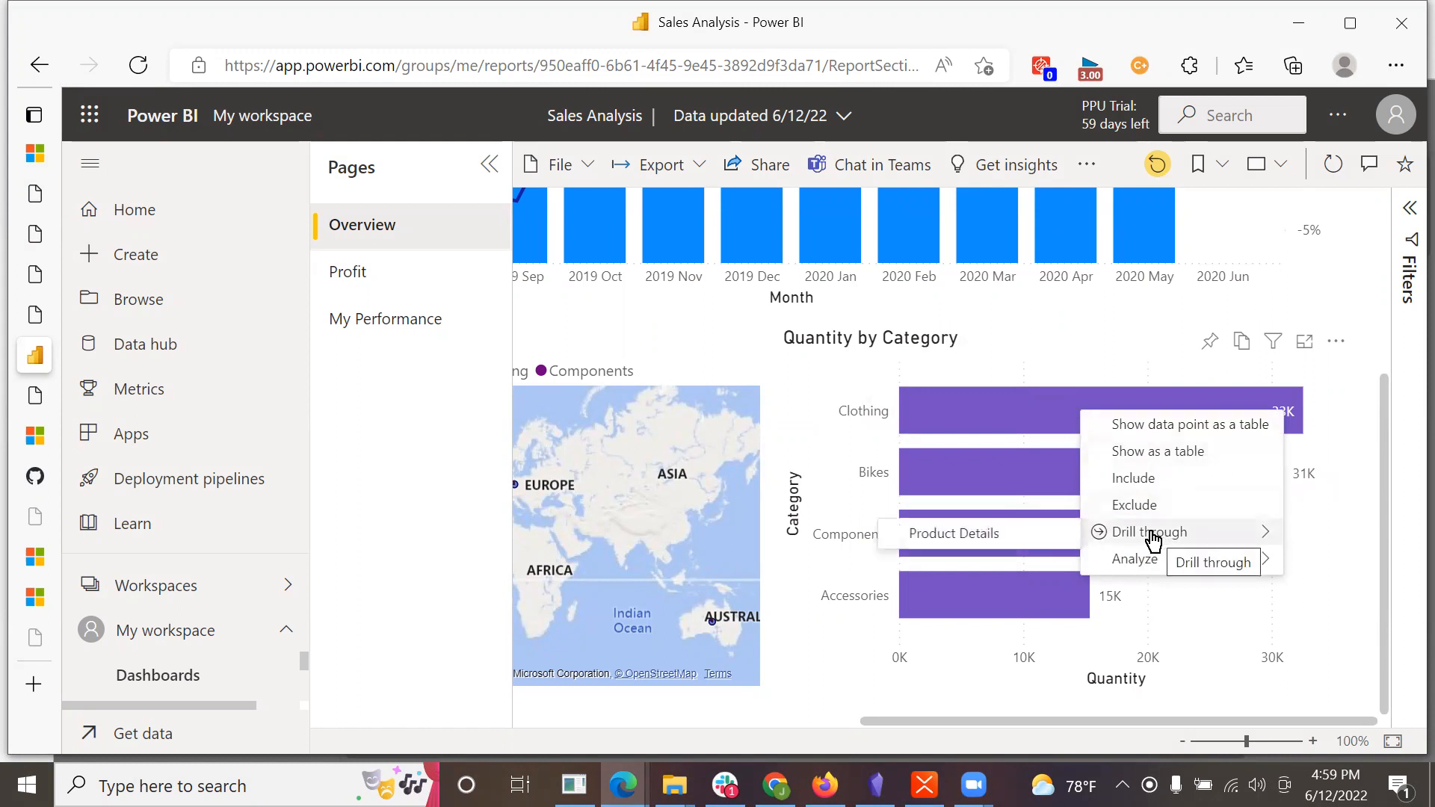
pyautogui.click(1057, 530)
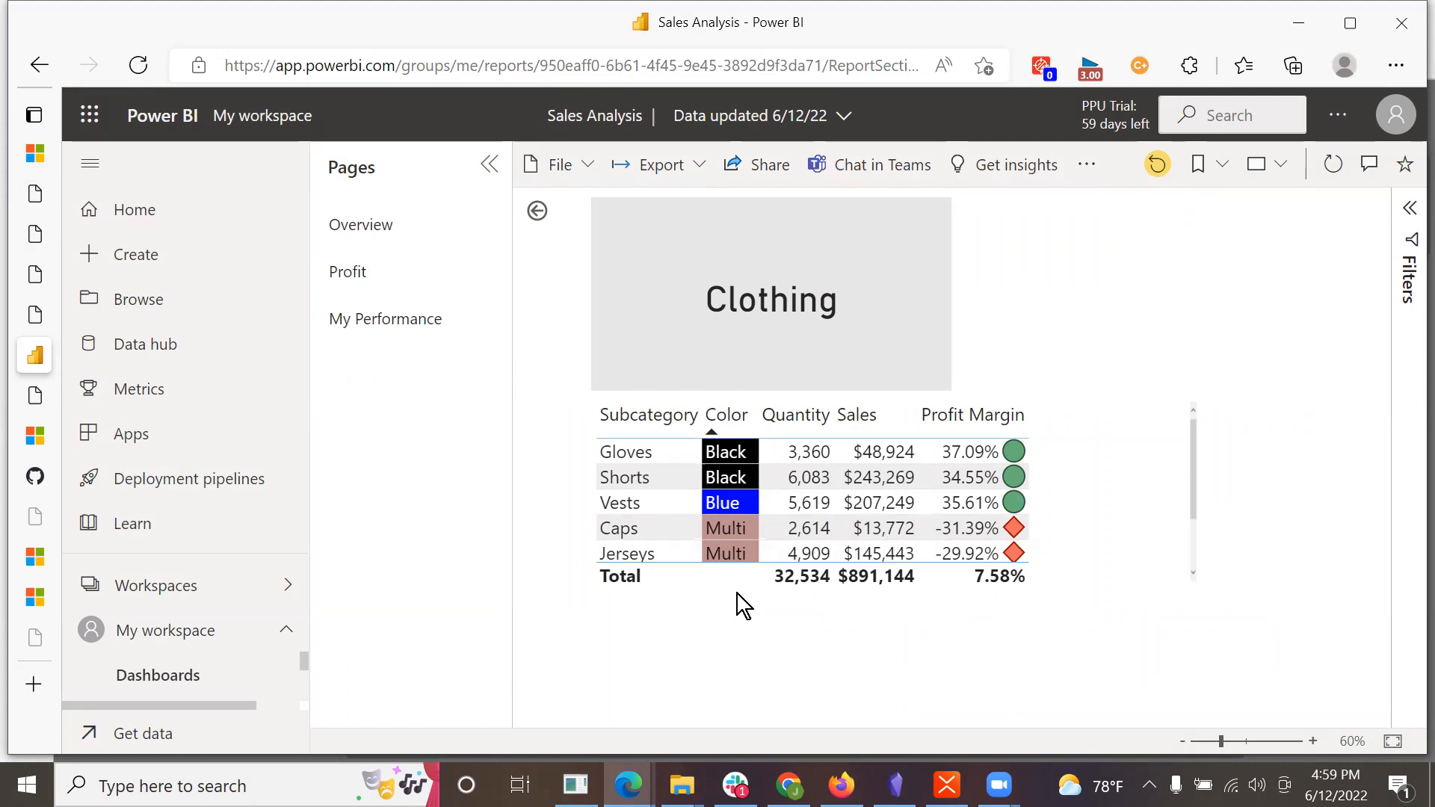
# Step: Read the lab's remaining exploration steps on the Product Details page, the back arrow and the My Performance page's buttons
pyautogui.click(628, 785)
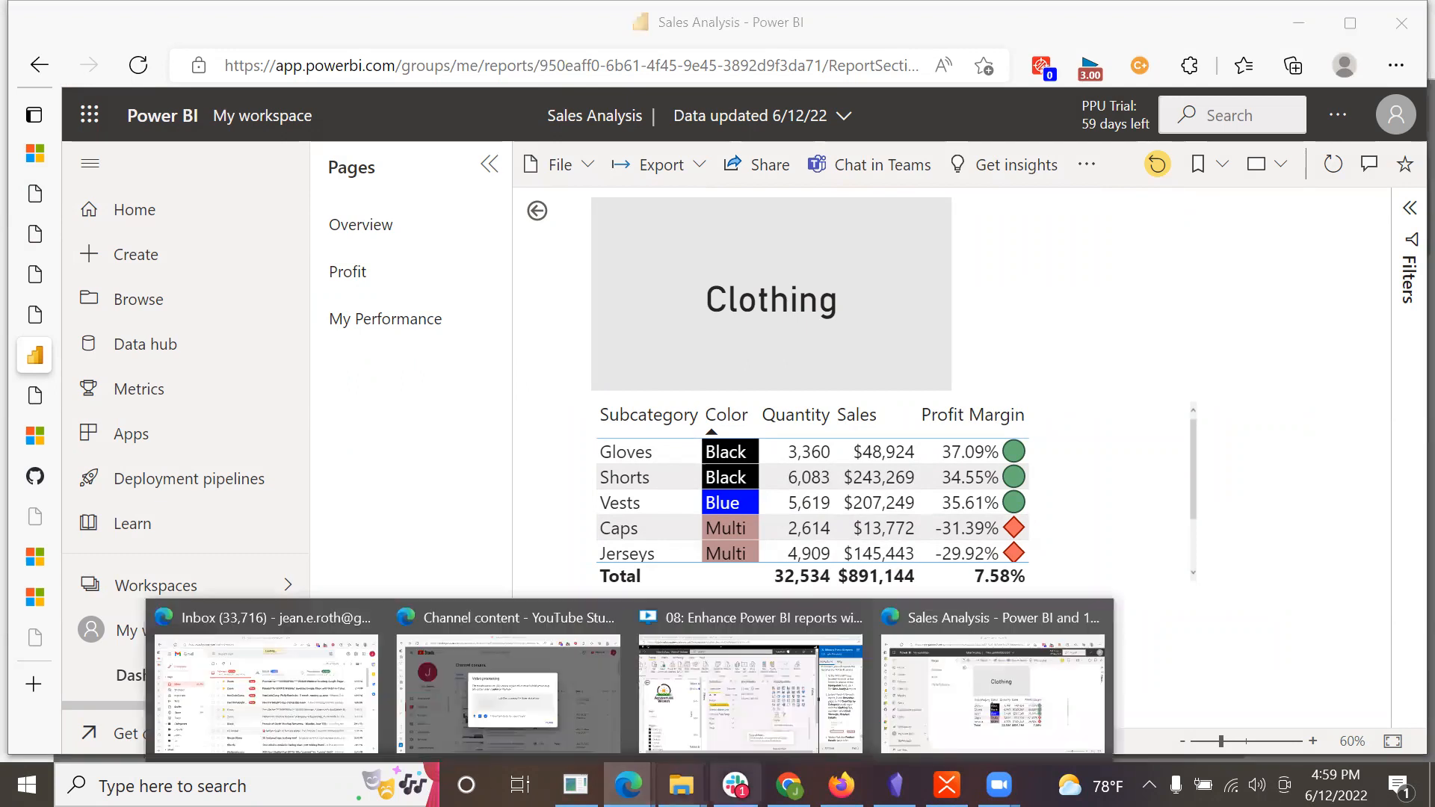
pyautogui.click(853, 715)
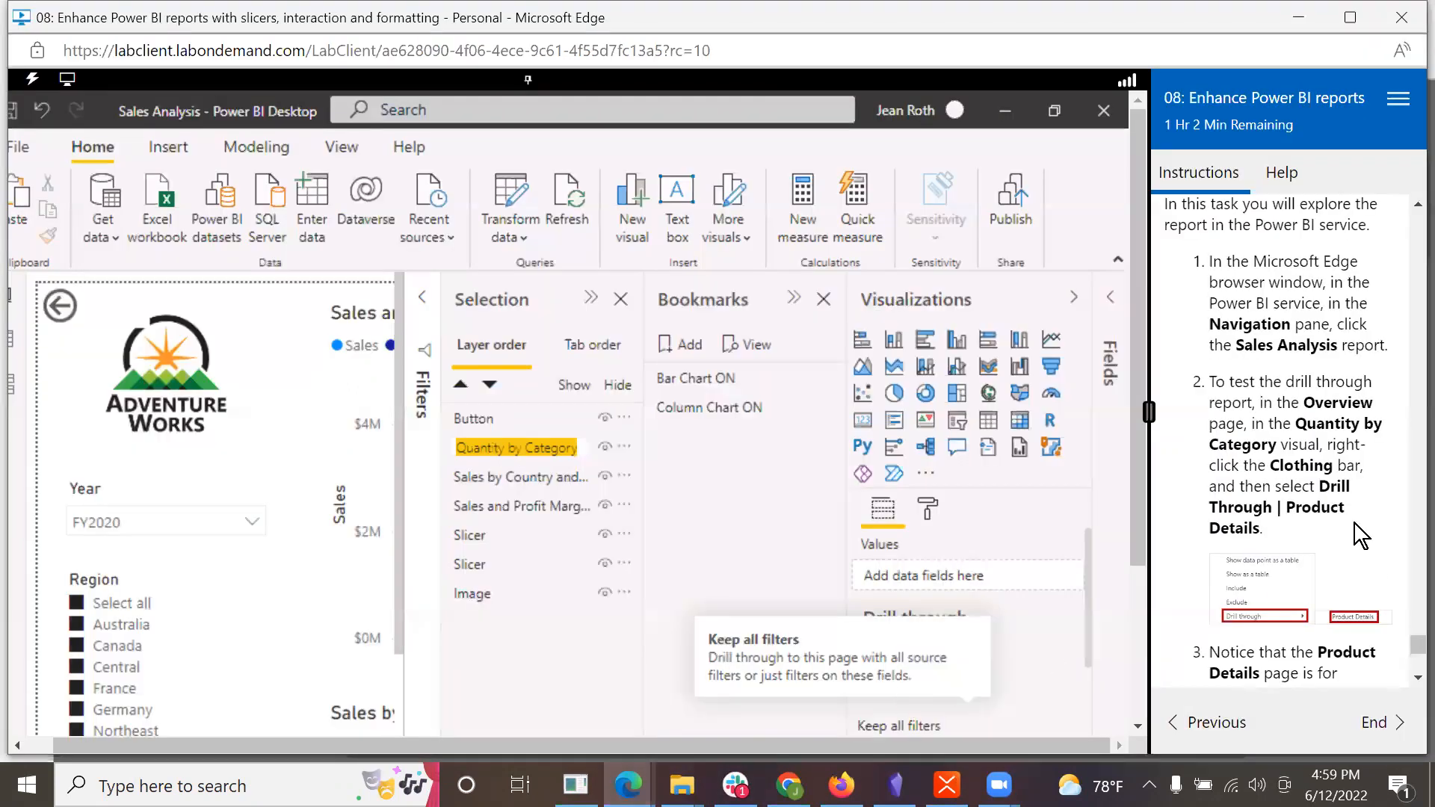
pyautogui.scroll(-3, 1353, 523)
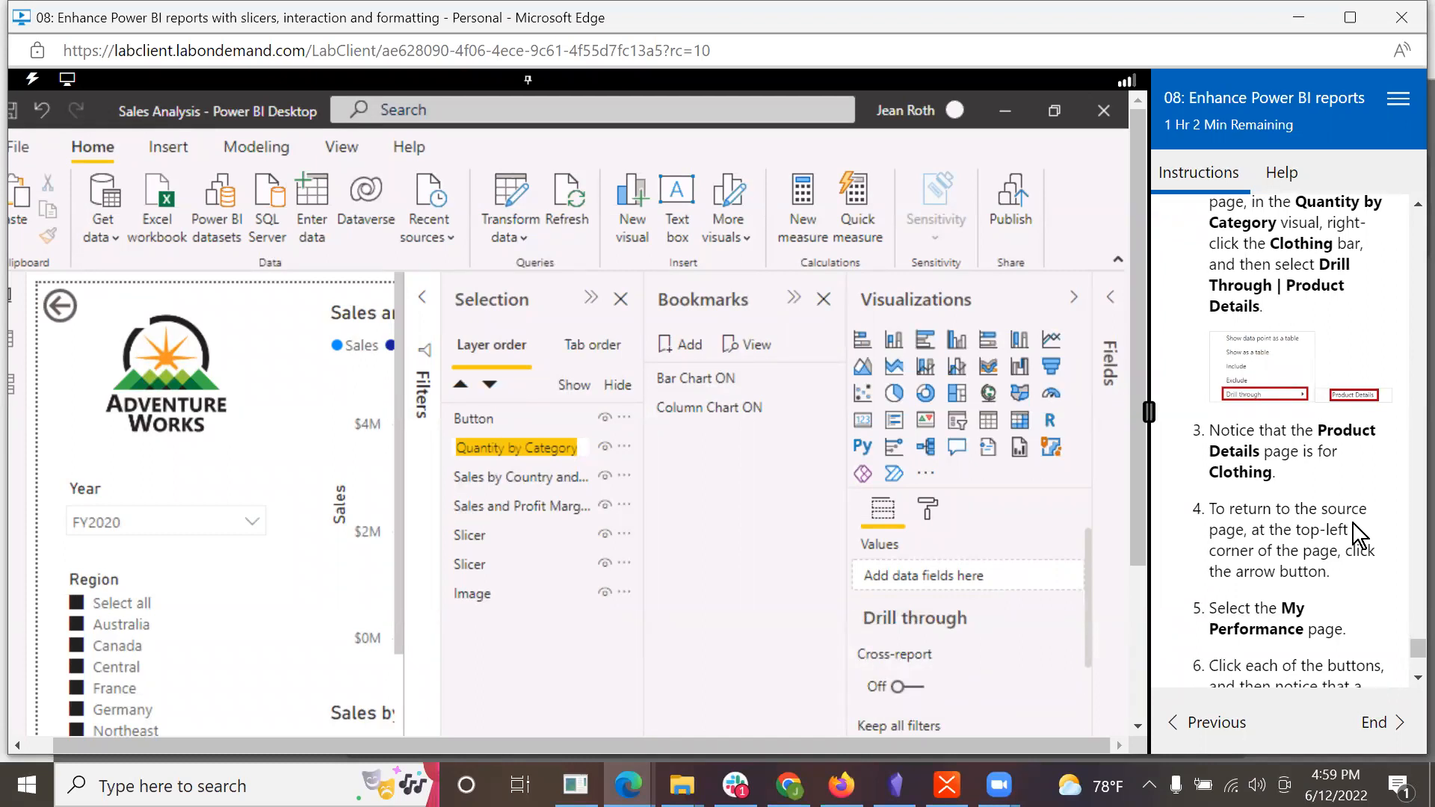
pyautogui.scroll(-2, 1353, 523)
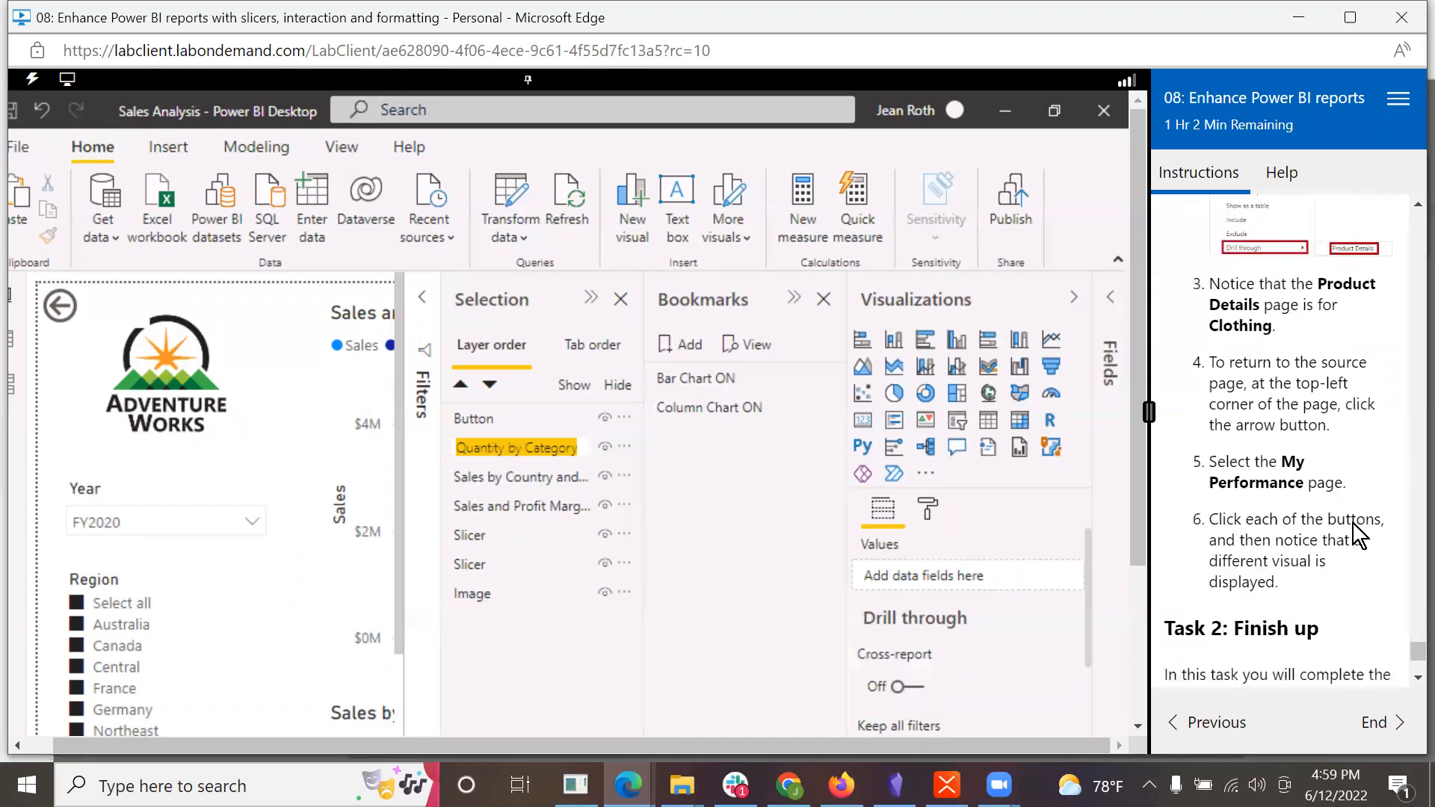
pyautogui.scroll(-1, 1353, 522)
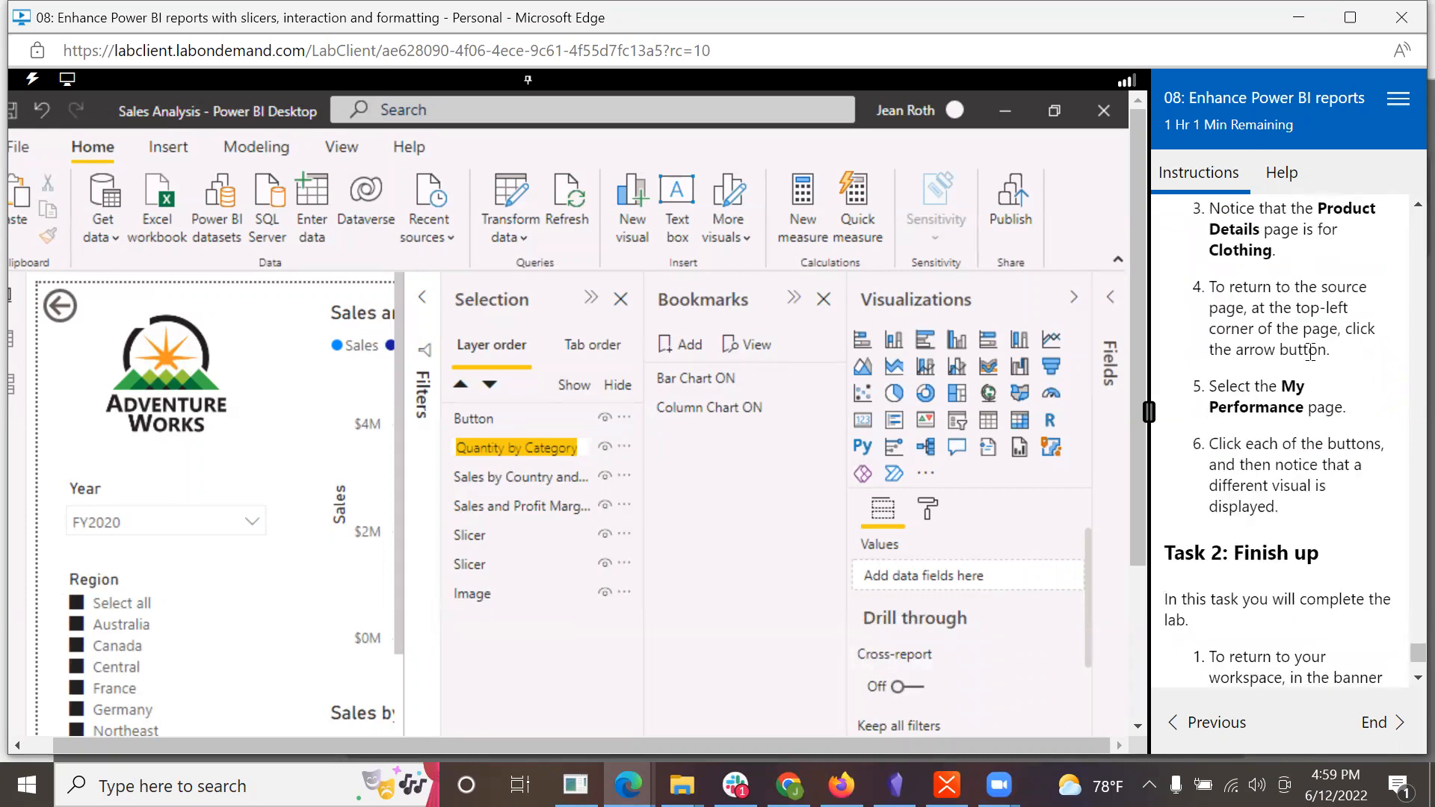
pyautogui.scroll(-2, 1354, 354)
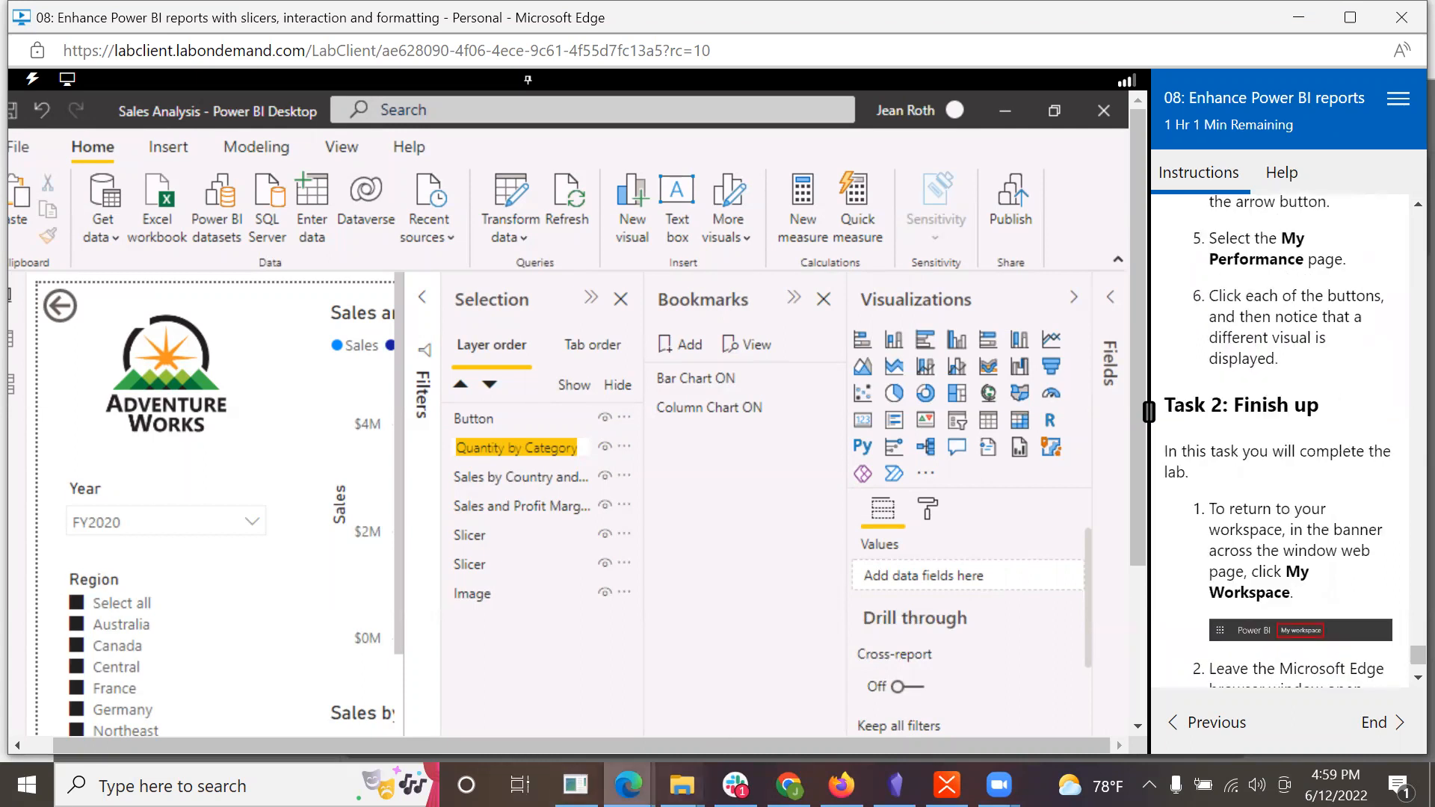
# Step: Return from the published report's Product Details page to its source page, and open the My Performance page
pyautogui.moveTo(628, 785)
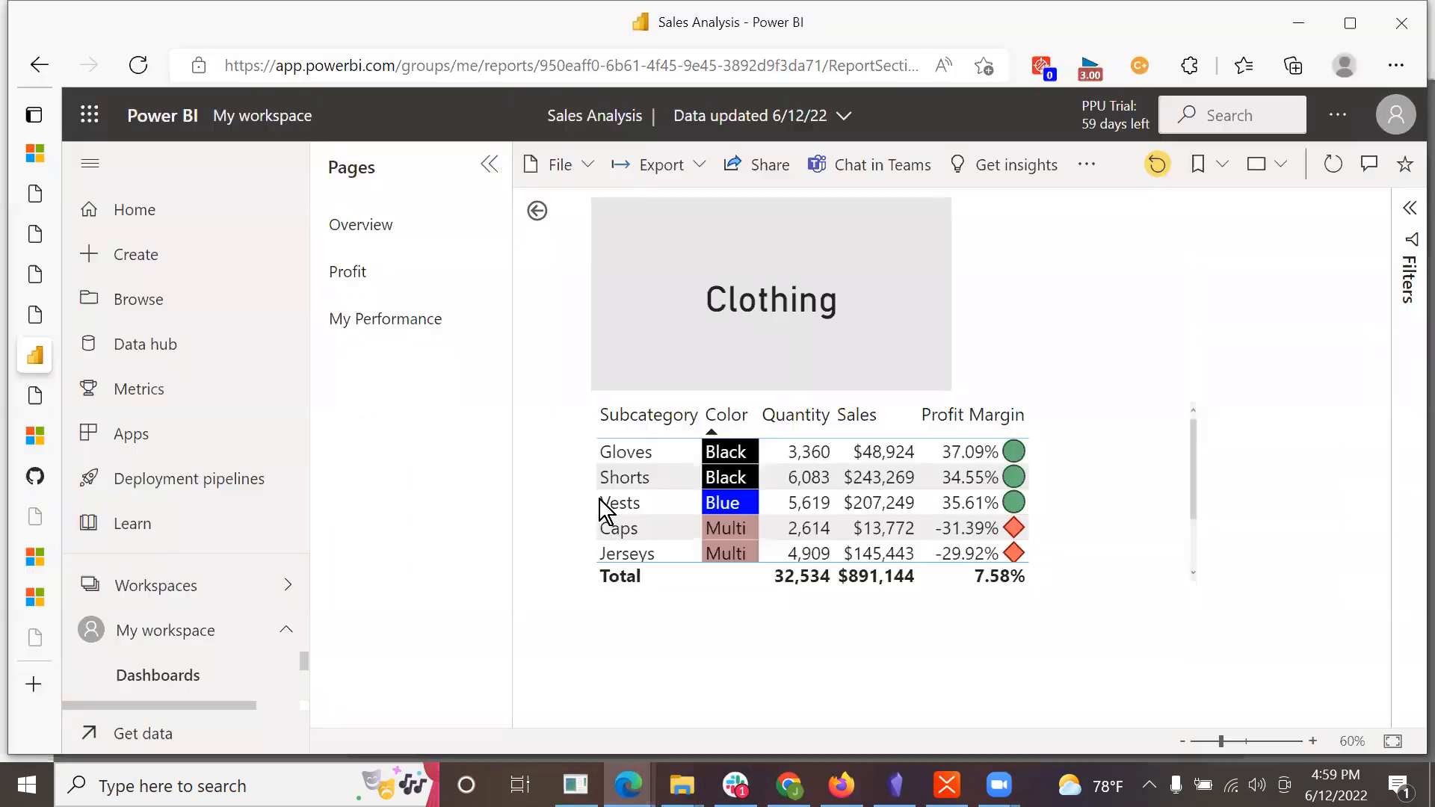
pyautogui.click(1020, 714)
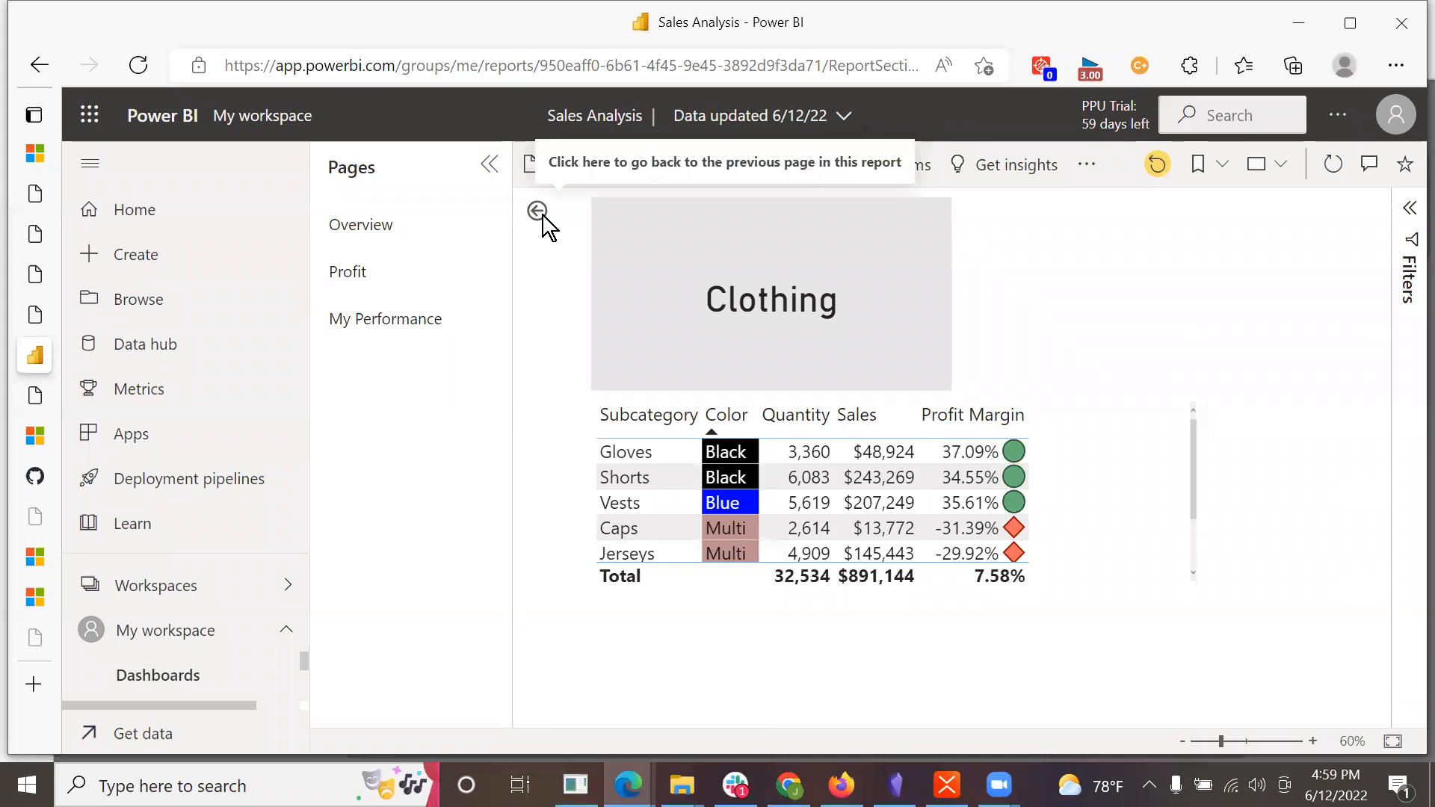
pyautogui.click(538, 212)
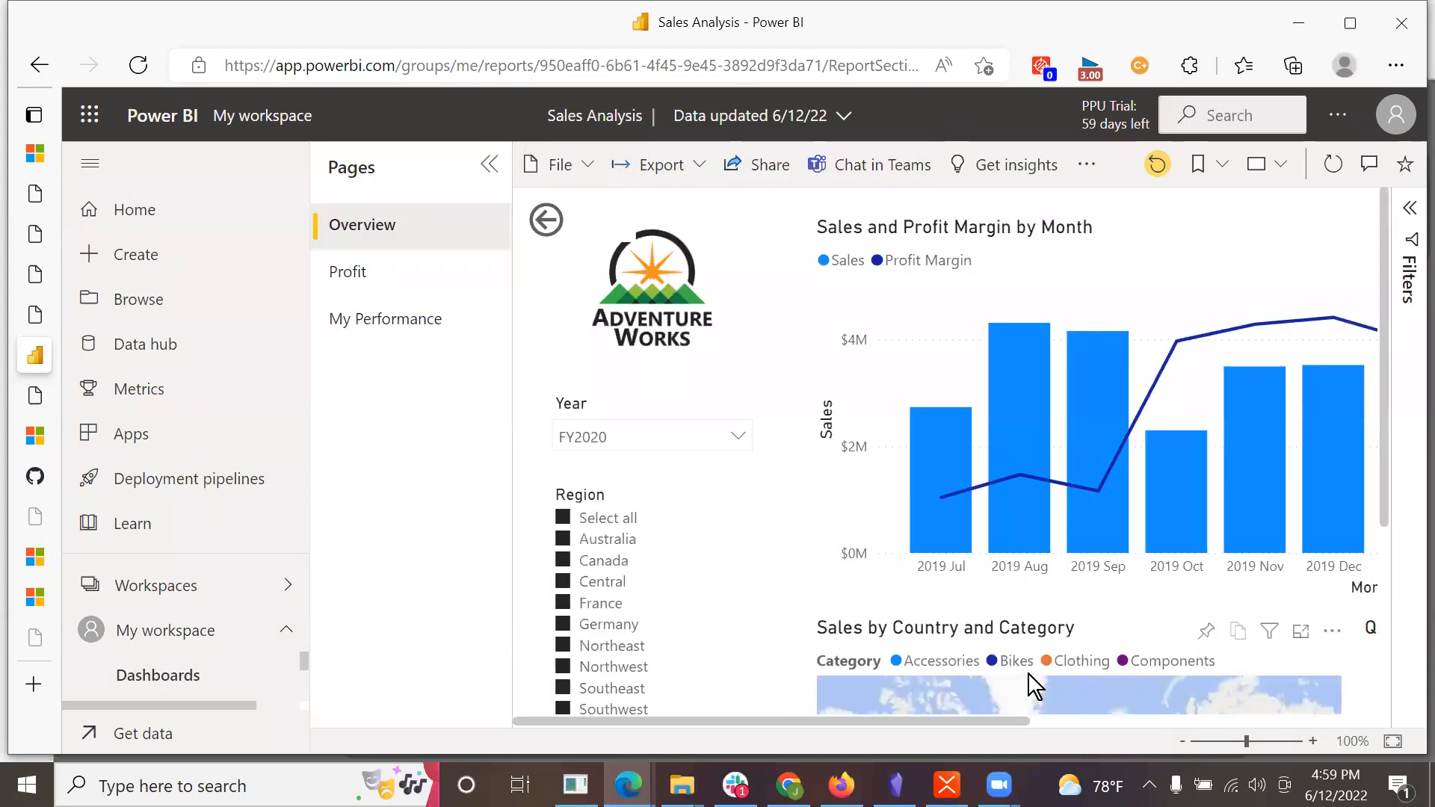
pyautogui.scroll(-1, 1389, 483)
pyautogui.moveTo(1384, 483); pyautogui.dragTo(1410, 329)
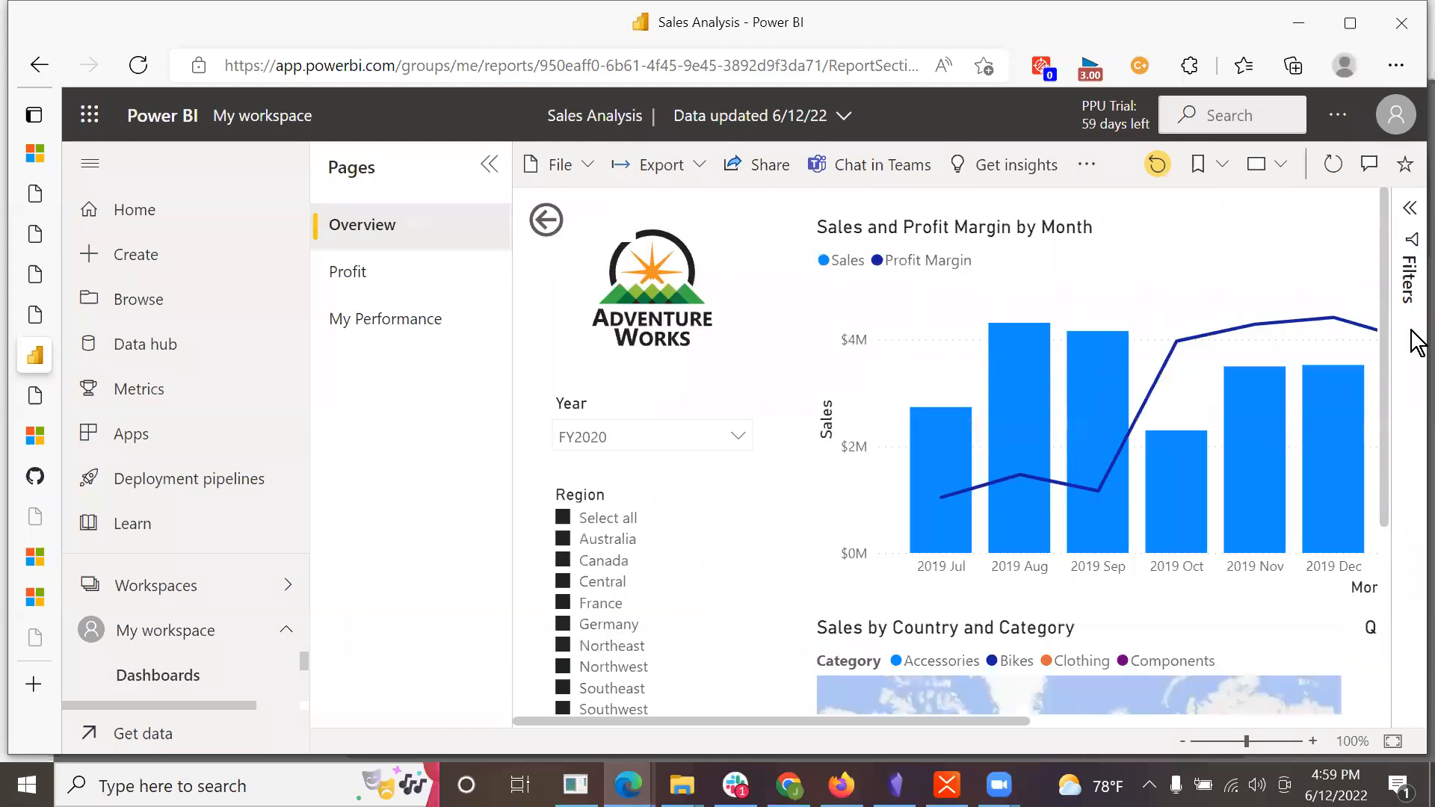
pyautogui.click(401, 317)
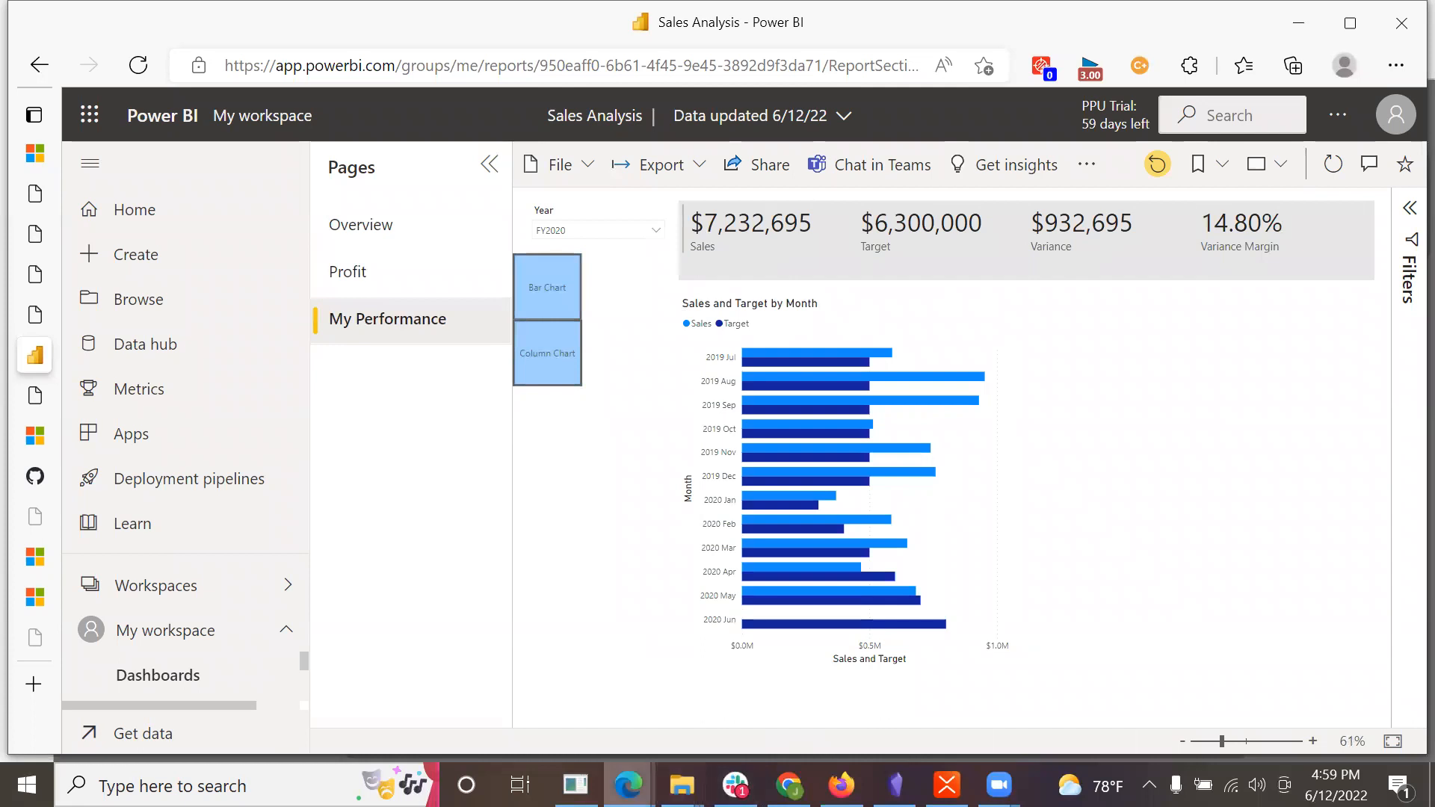
# Step: Reread the lab's instruction for testing the buttons on the My Performance page
pyautogui.moveTo(628, 785)
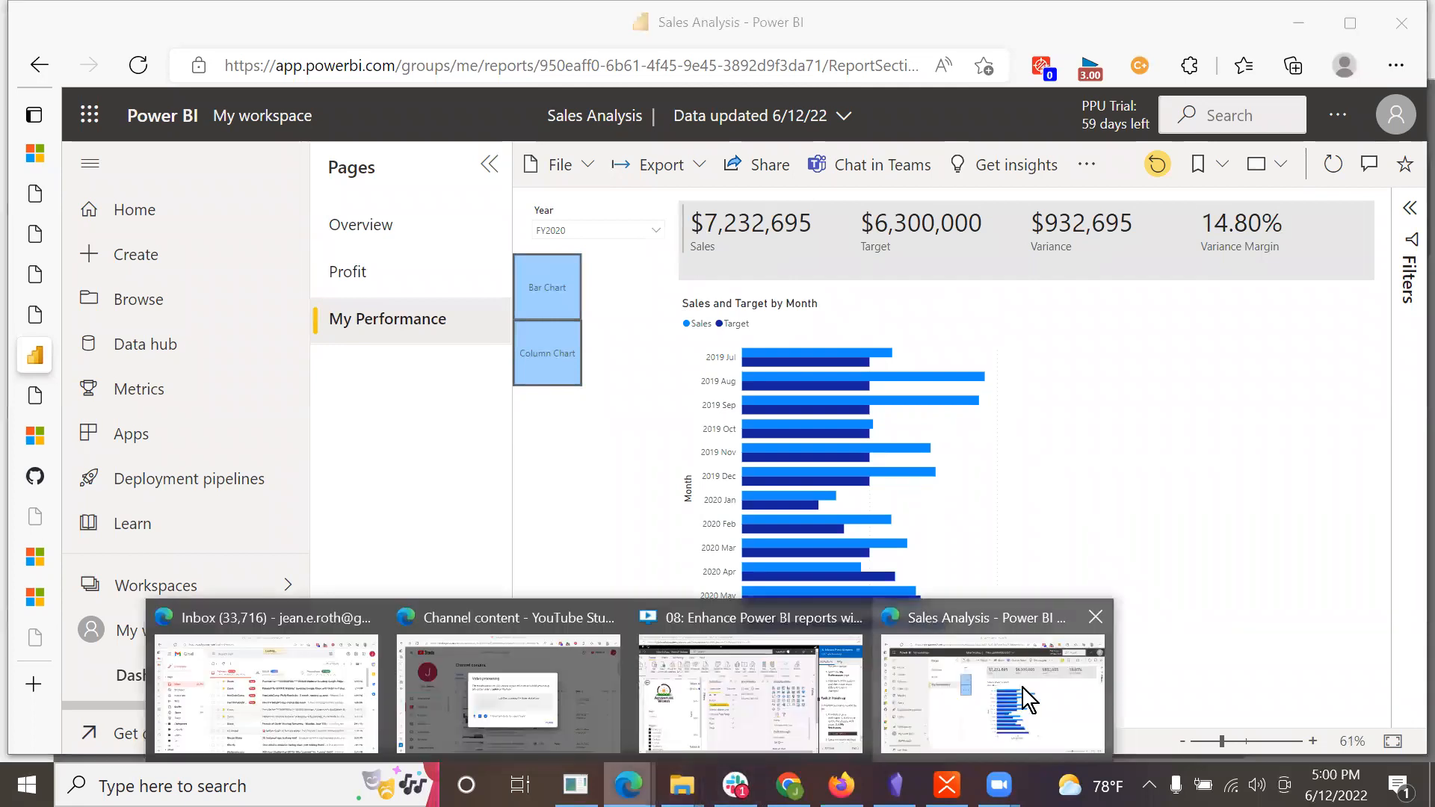
pyautogui.click(827, 699)
pyautogui.scroll(-2, 1364, 577)
pyautogui.scroll(3, 1364, 577)
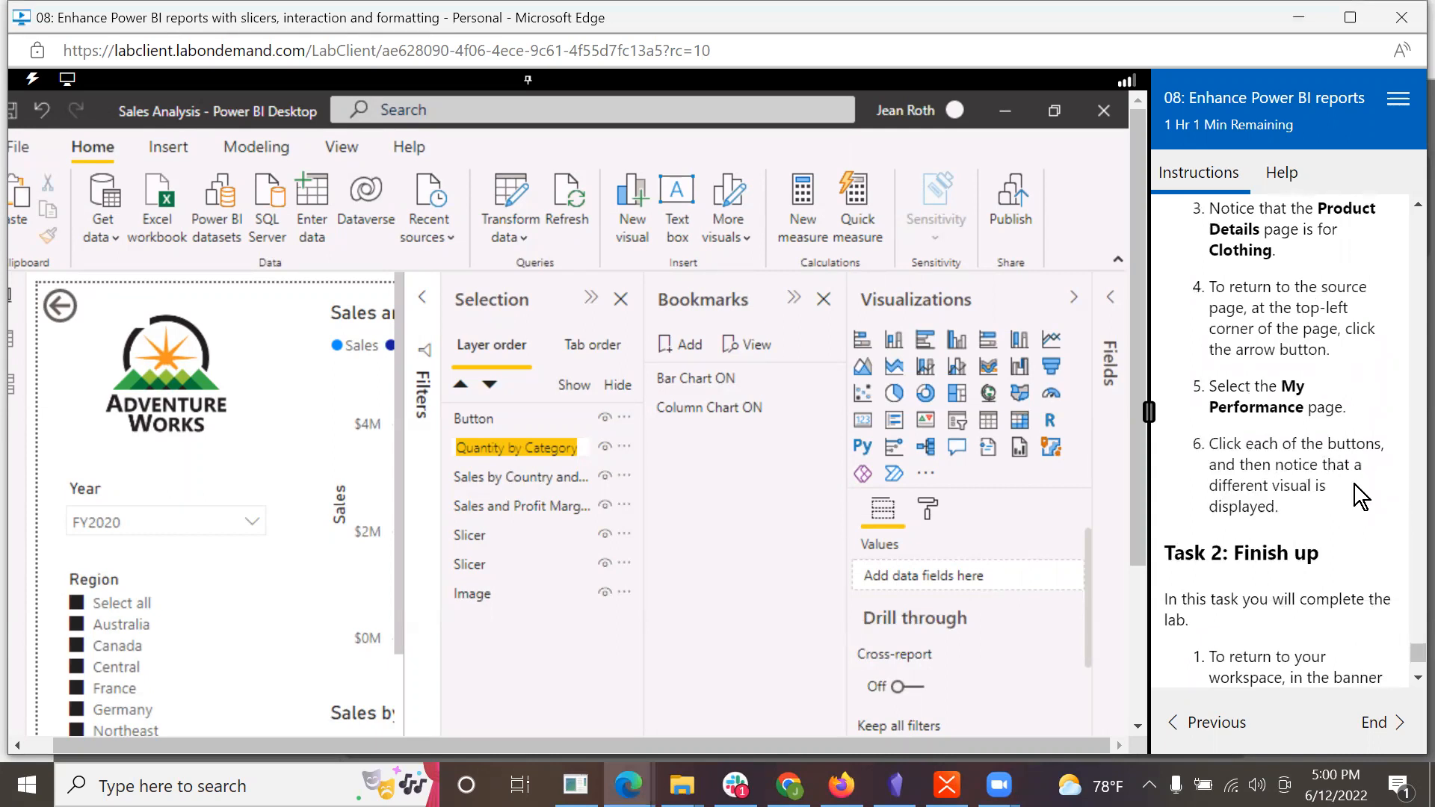
# Step: Return to the published report and test the Bar Chart and Column Chart buttons on the My Performance page
pyautogui.click(639, 768)
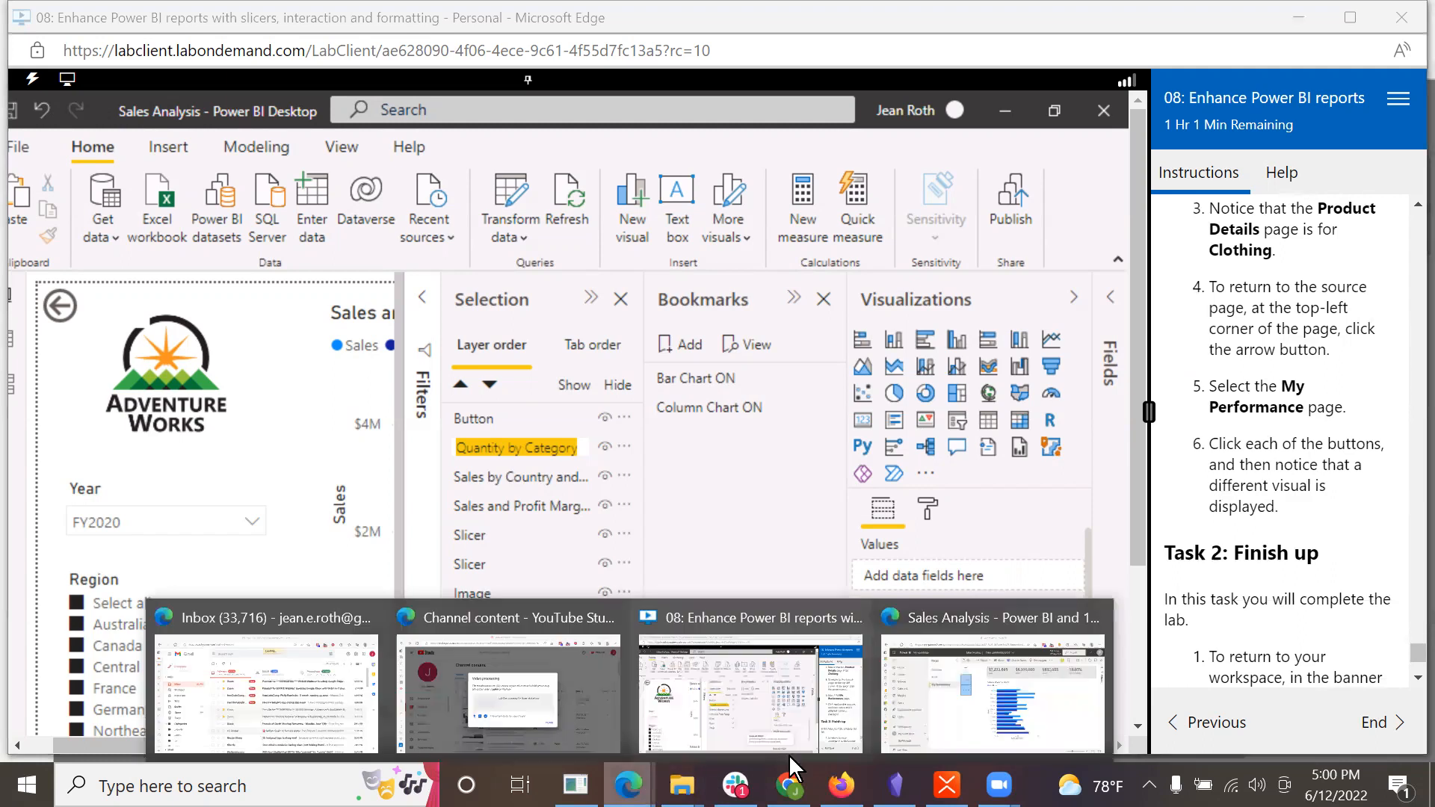
pyautogui.click(1046, 678)
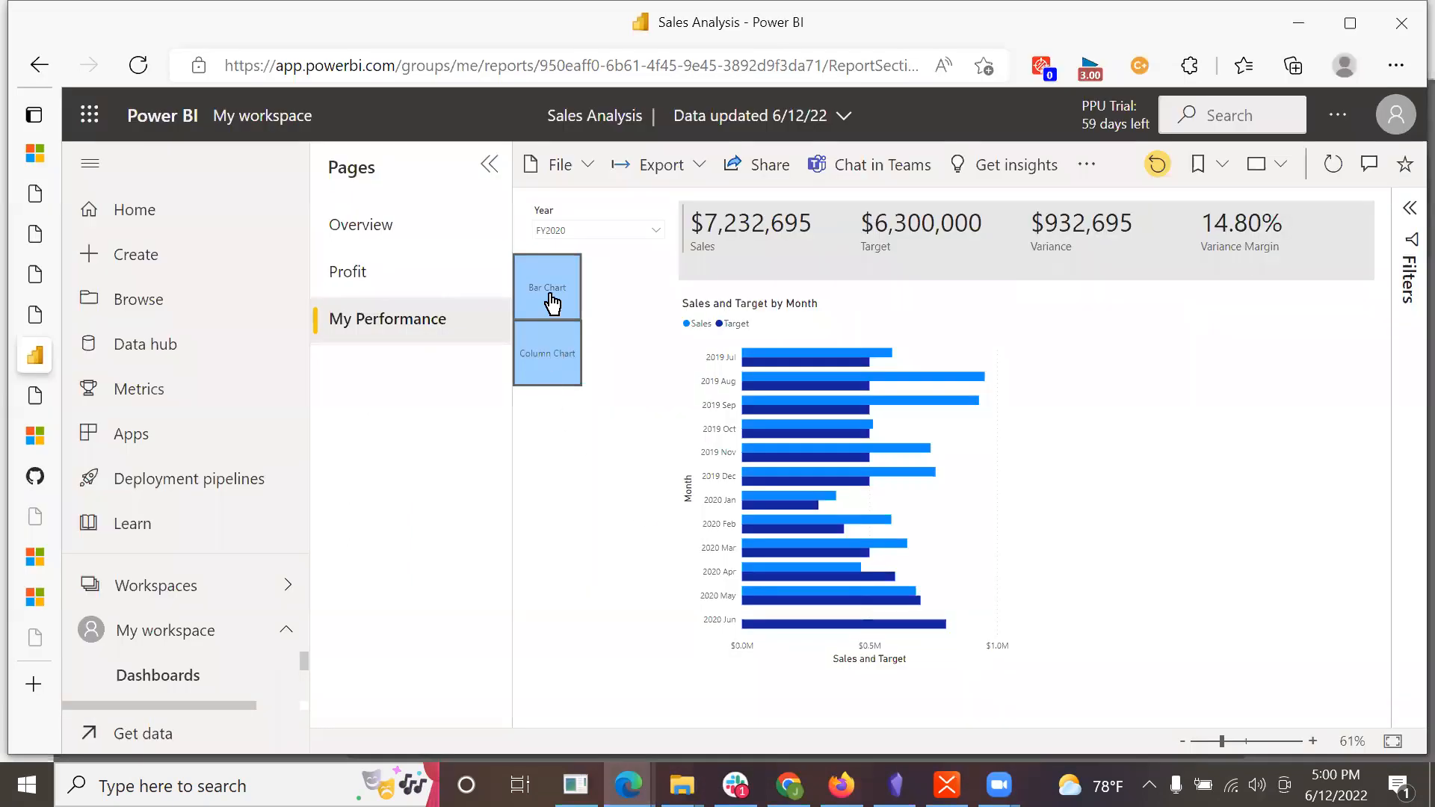
pyautogui.click(553, 303)
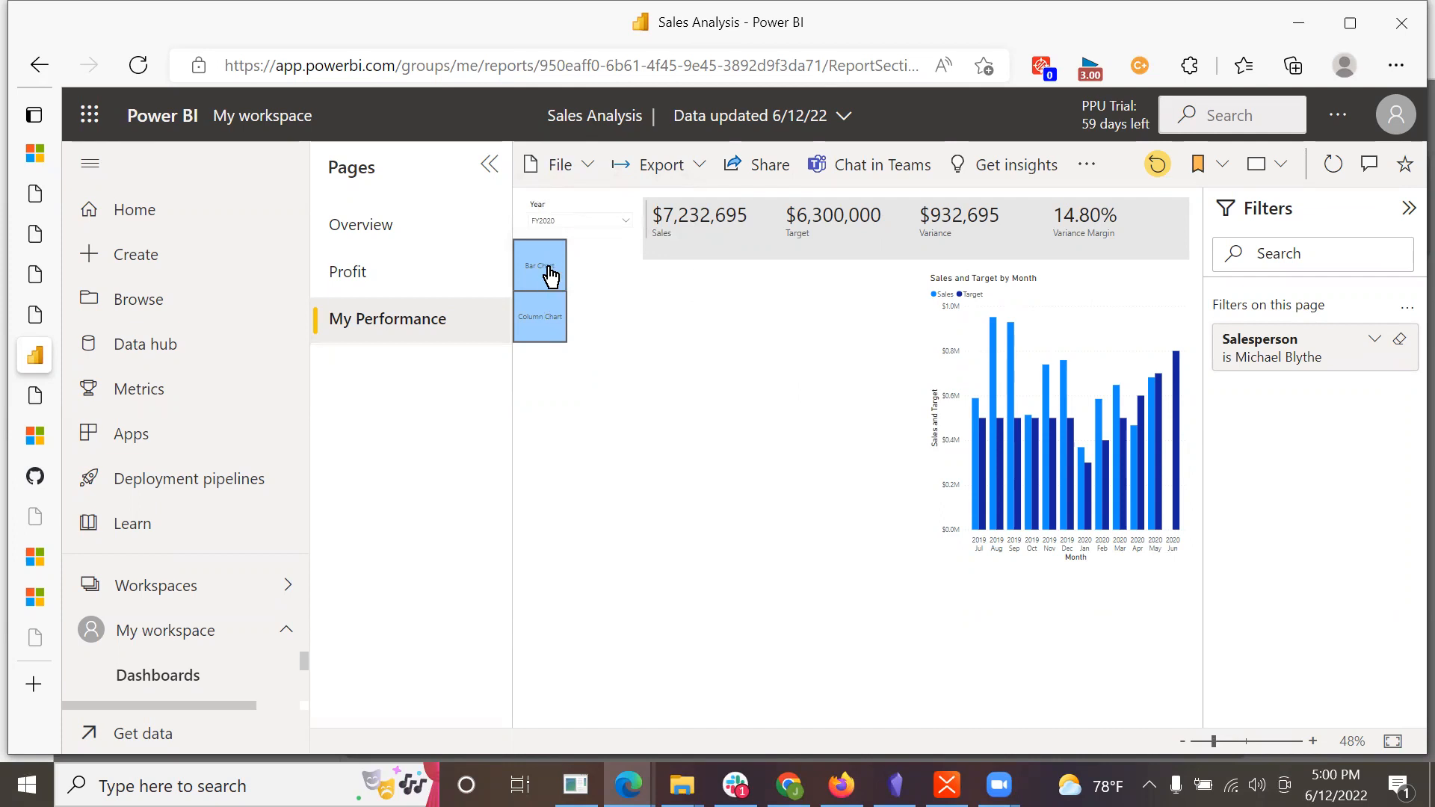
# Step: Set the My Performance page's Salesperson filter to all salespeople and show the column chart
pyautogui.click(1376, 340)
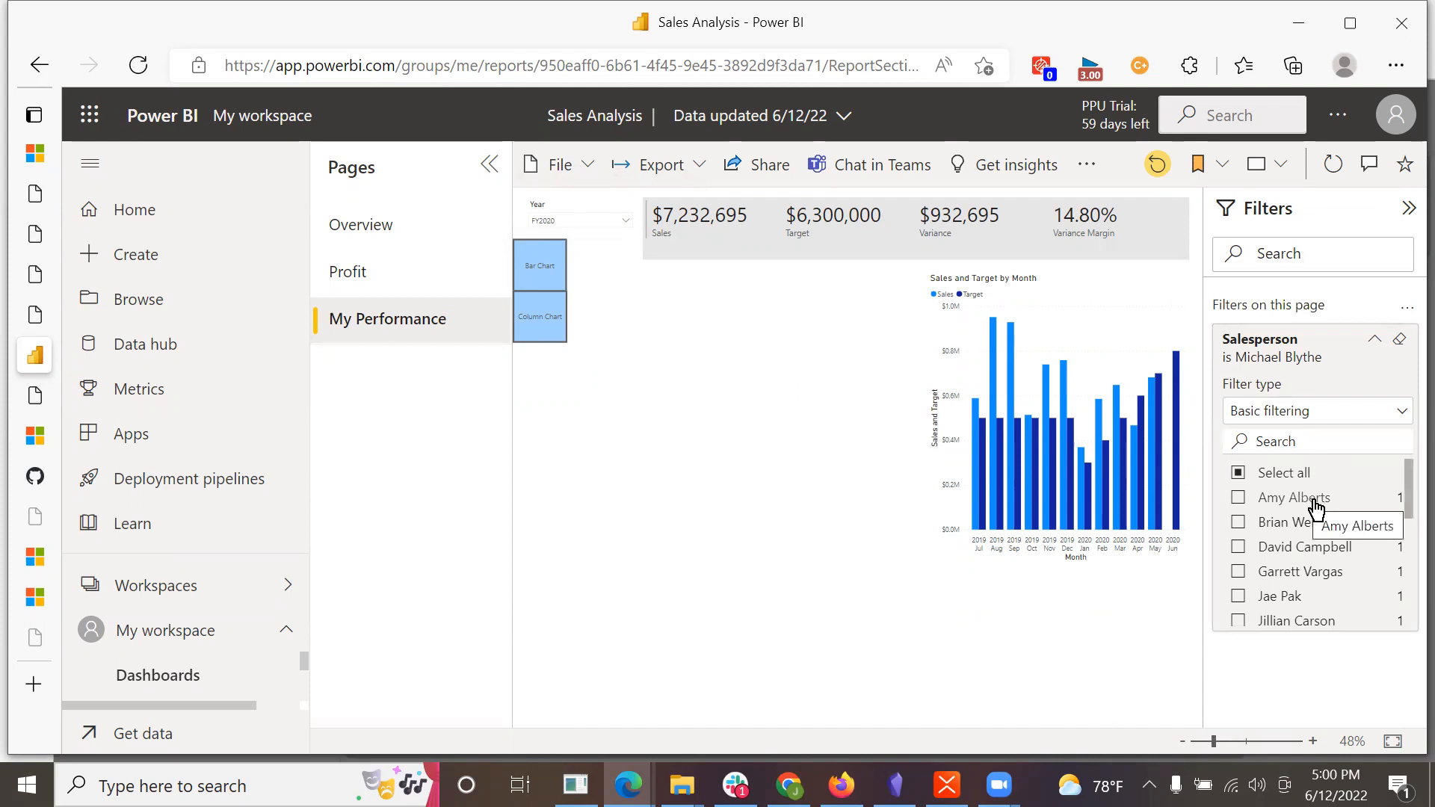
pyautogui.moveTo(1412, 513); pyautogui.dragTo(1413, 565)
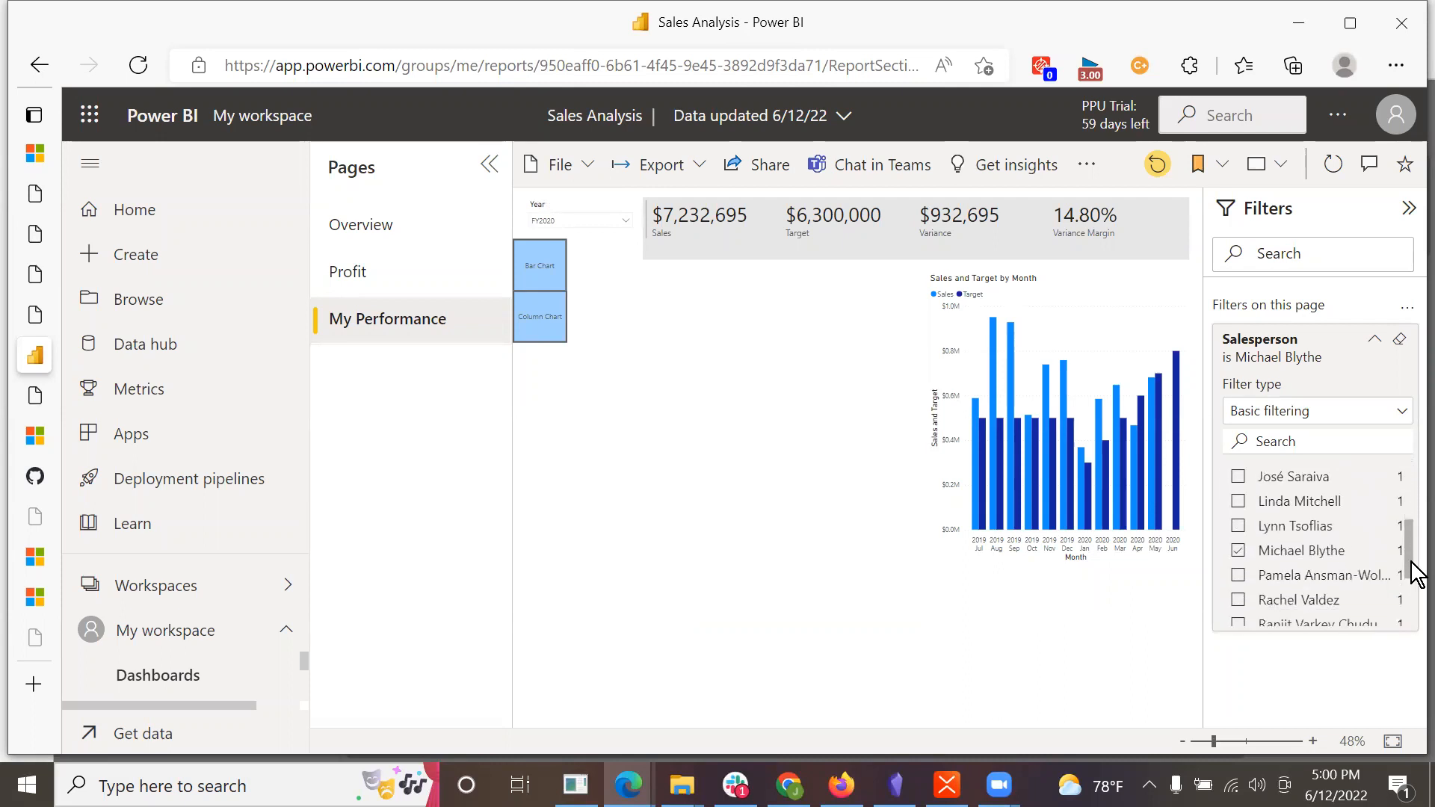
pyautogui.click(1238, 551)
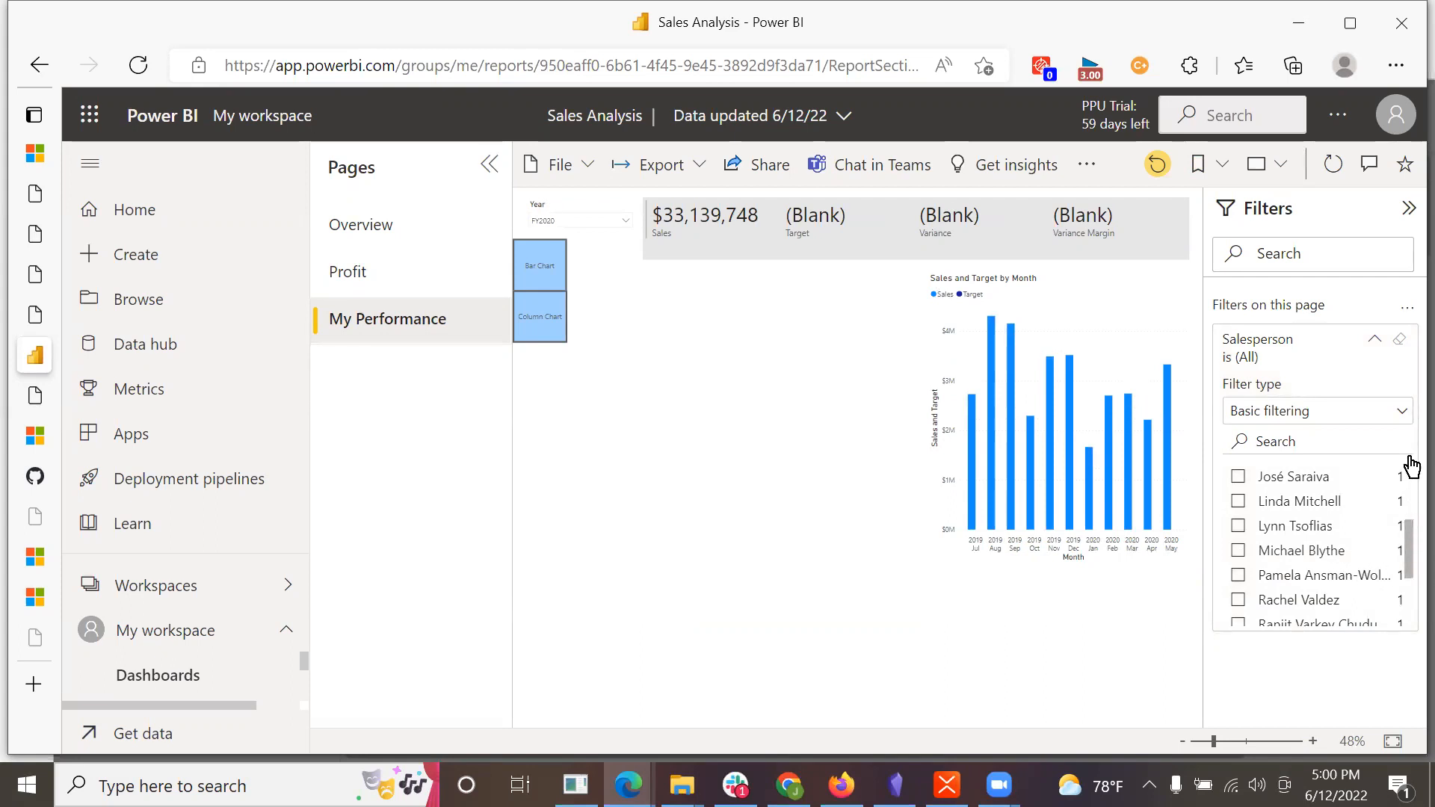
pyautogui.moveTo(1413, 550); pyautogui.dragTo(1416, 449)
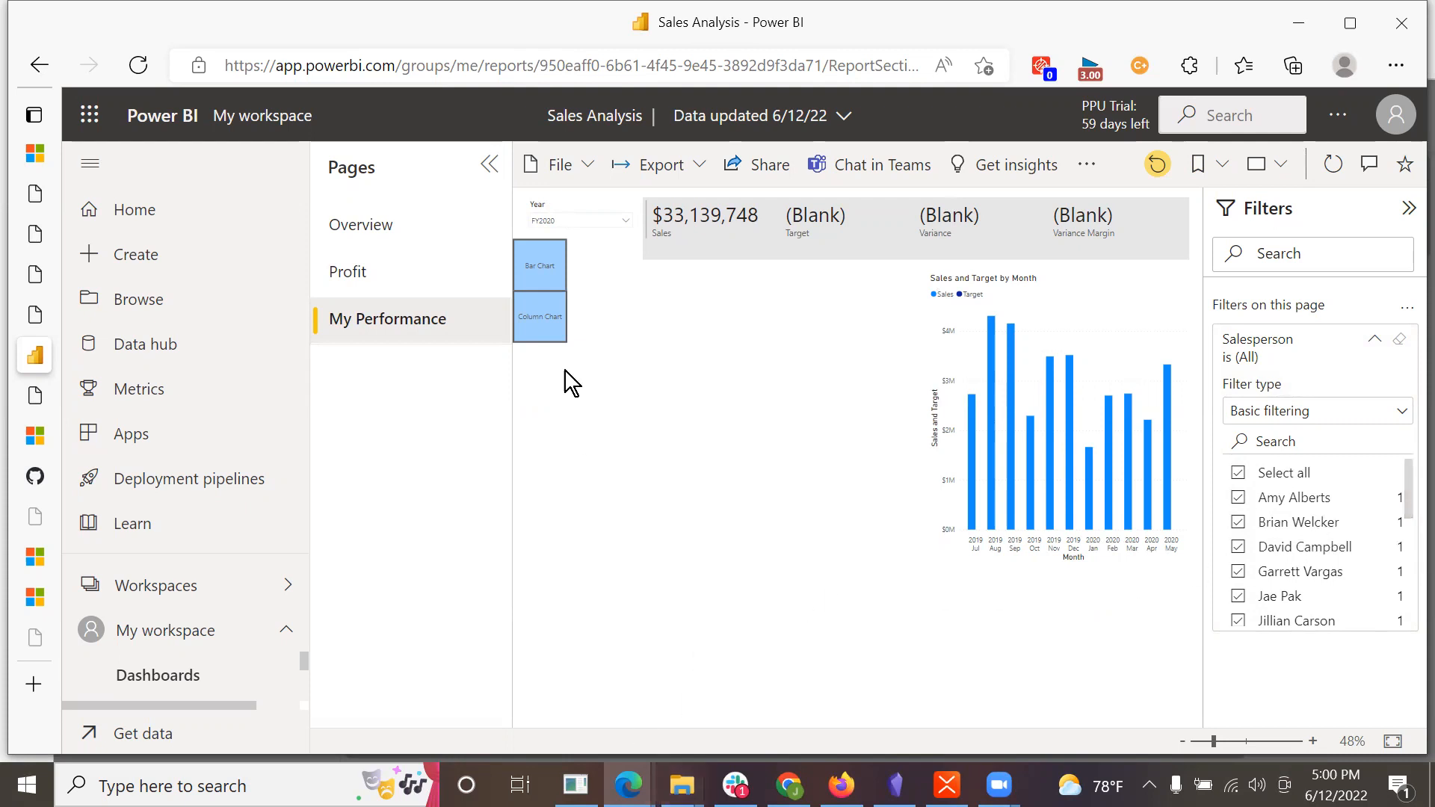
pyautogui.click(543, 331)
# Step: Switch to the lab window and read the Finish up task in its instructions
pyautogui.click(627, 785)
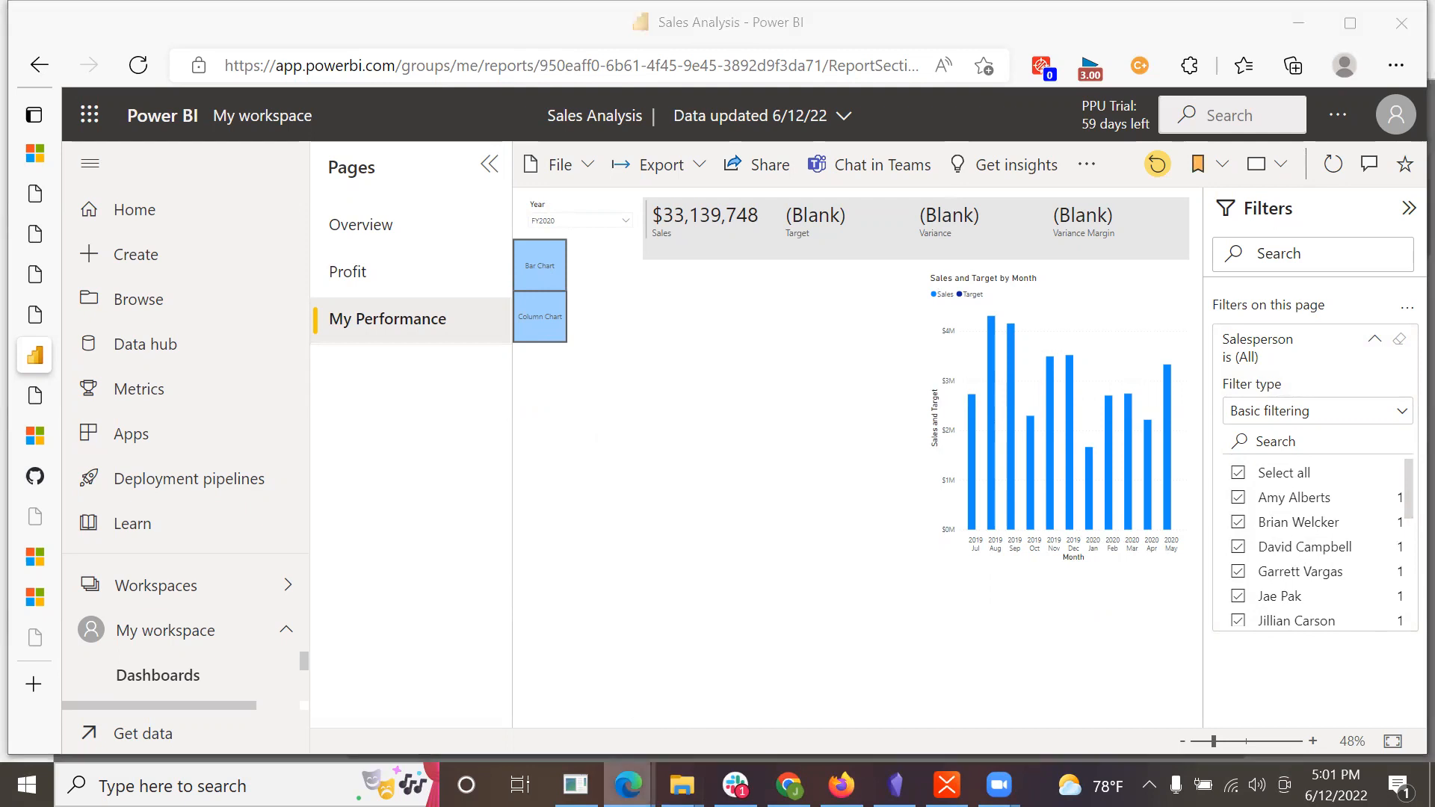
pyautogui.click(808, 703)
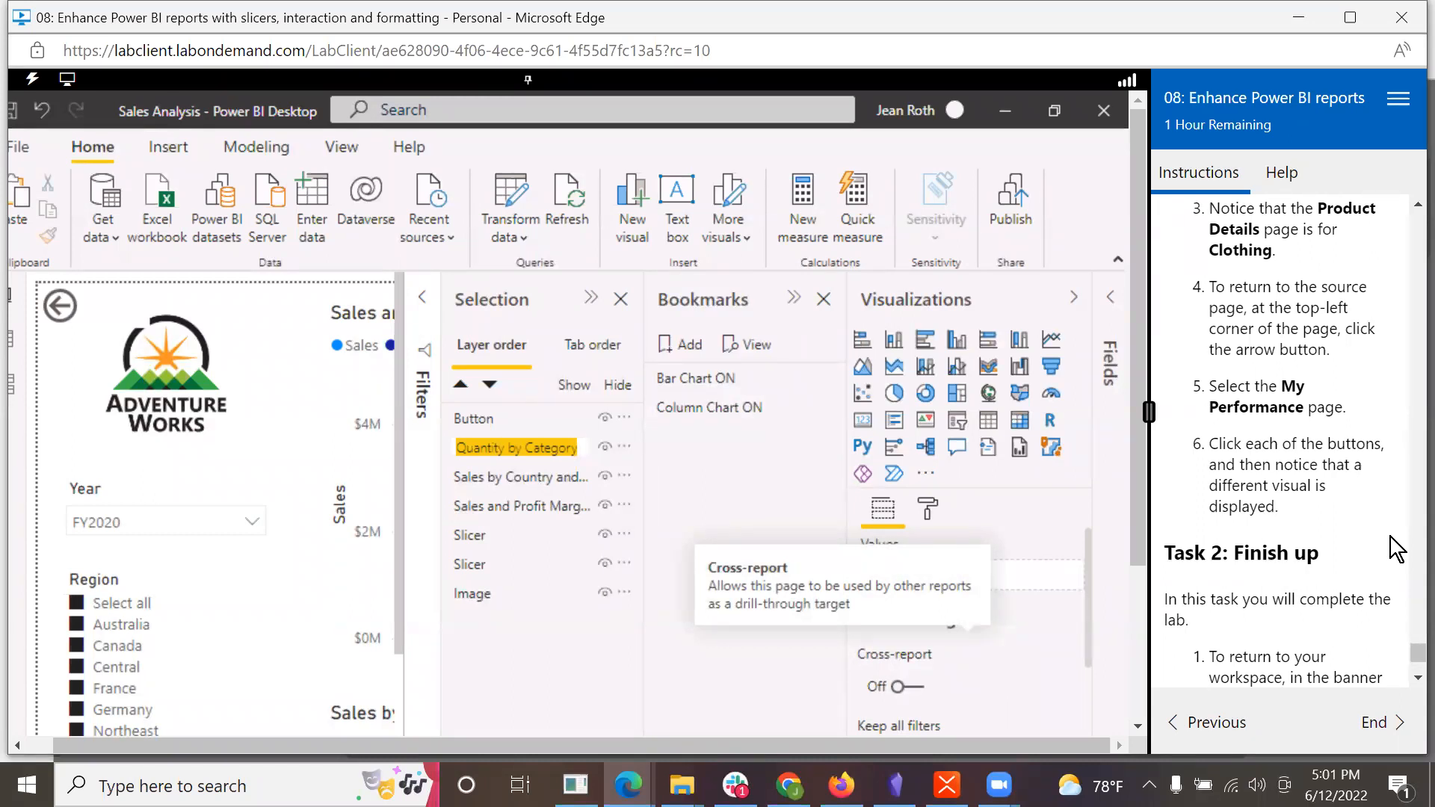
pyautogui.scroll(-4, 1390, 537)
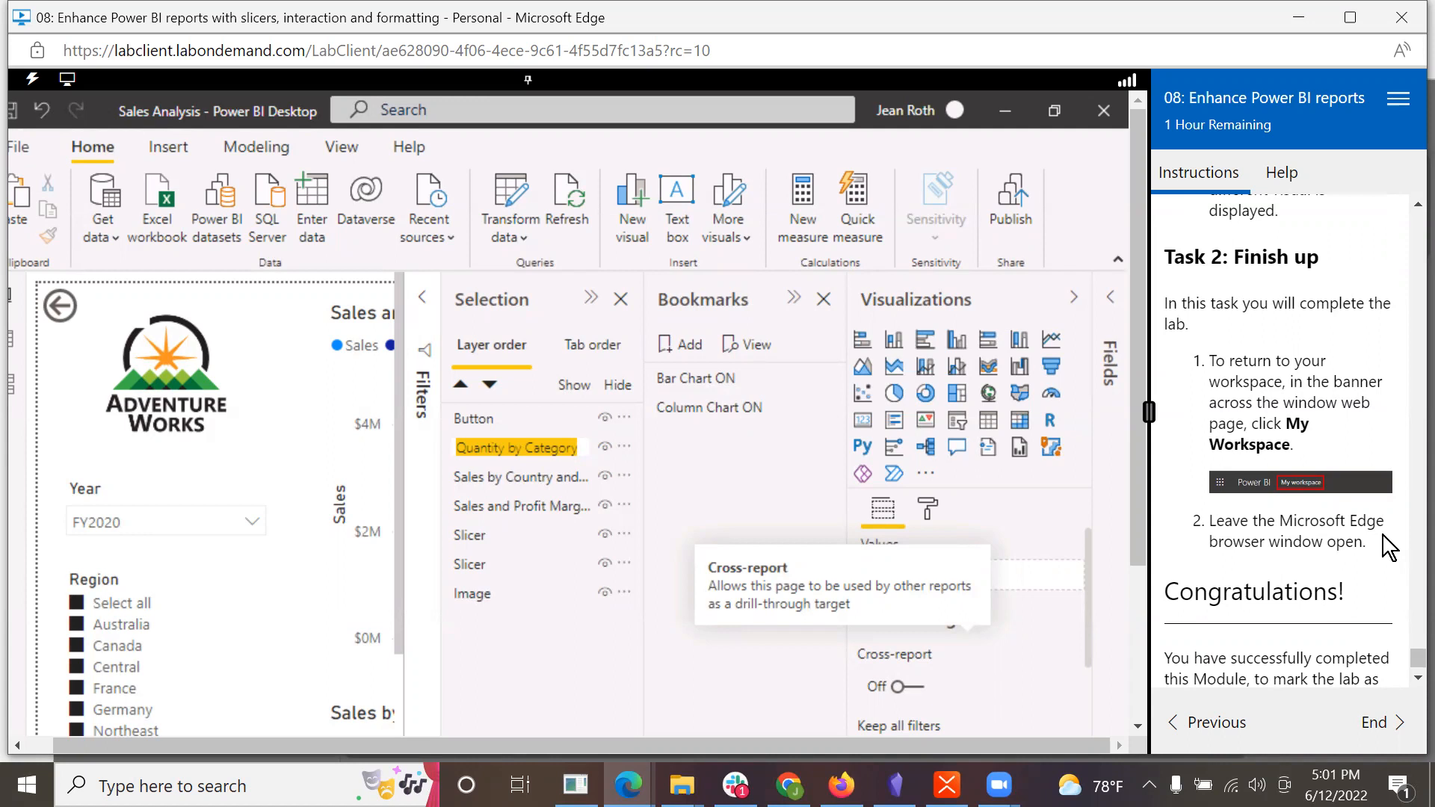
# Step: Switch back to the published Sales Analysis report and return to My workspace
pyautogui.click(621, 778)
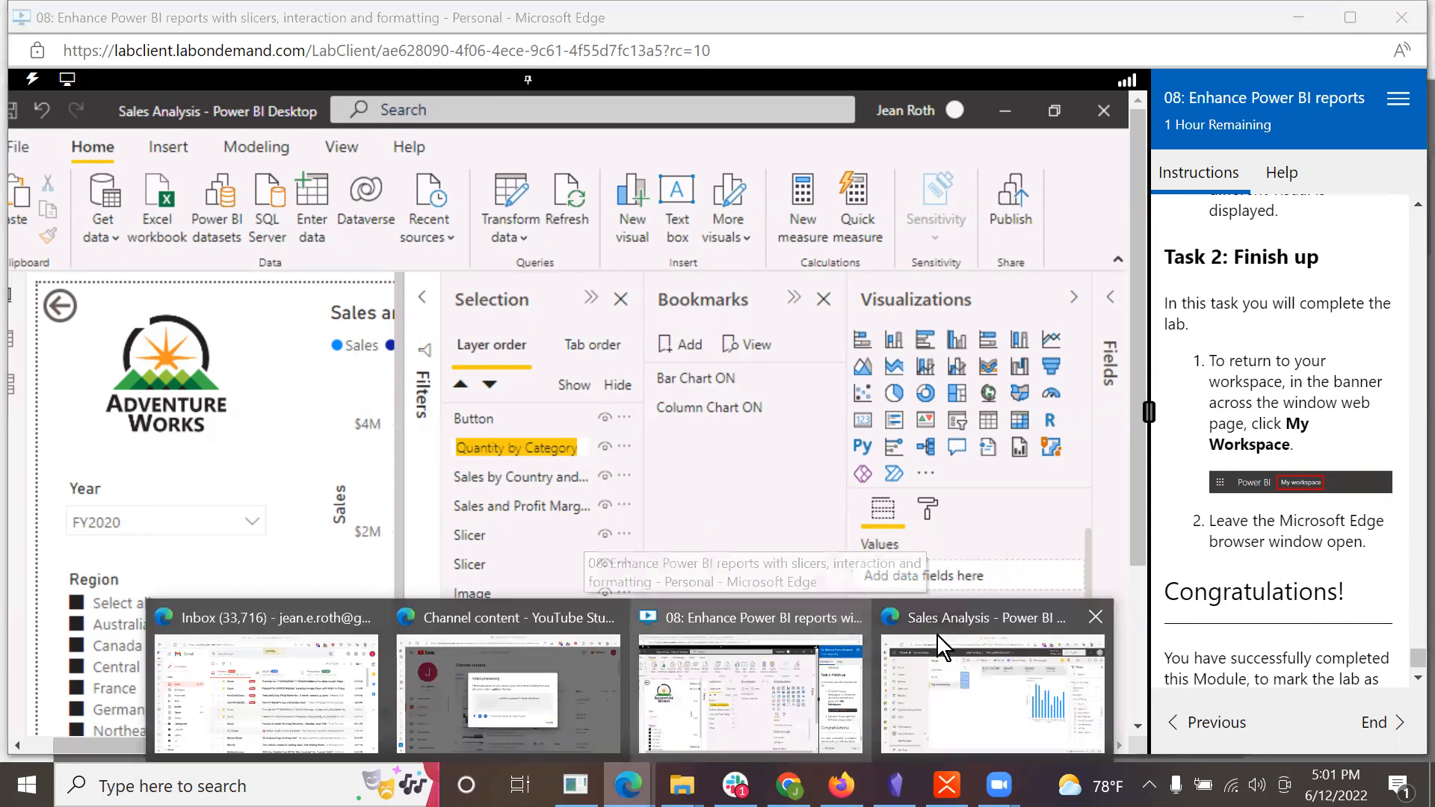
pyautogui.click(972, 605)
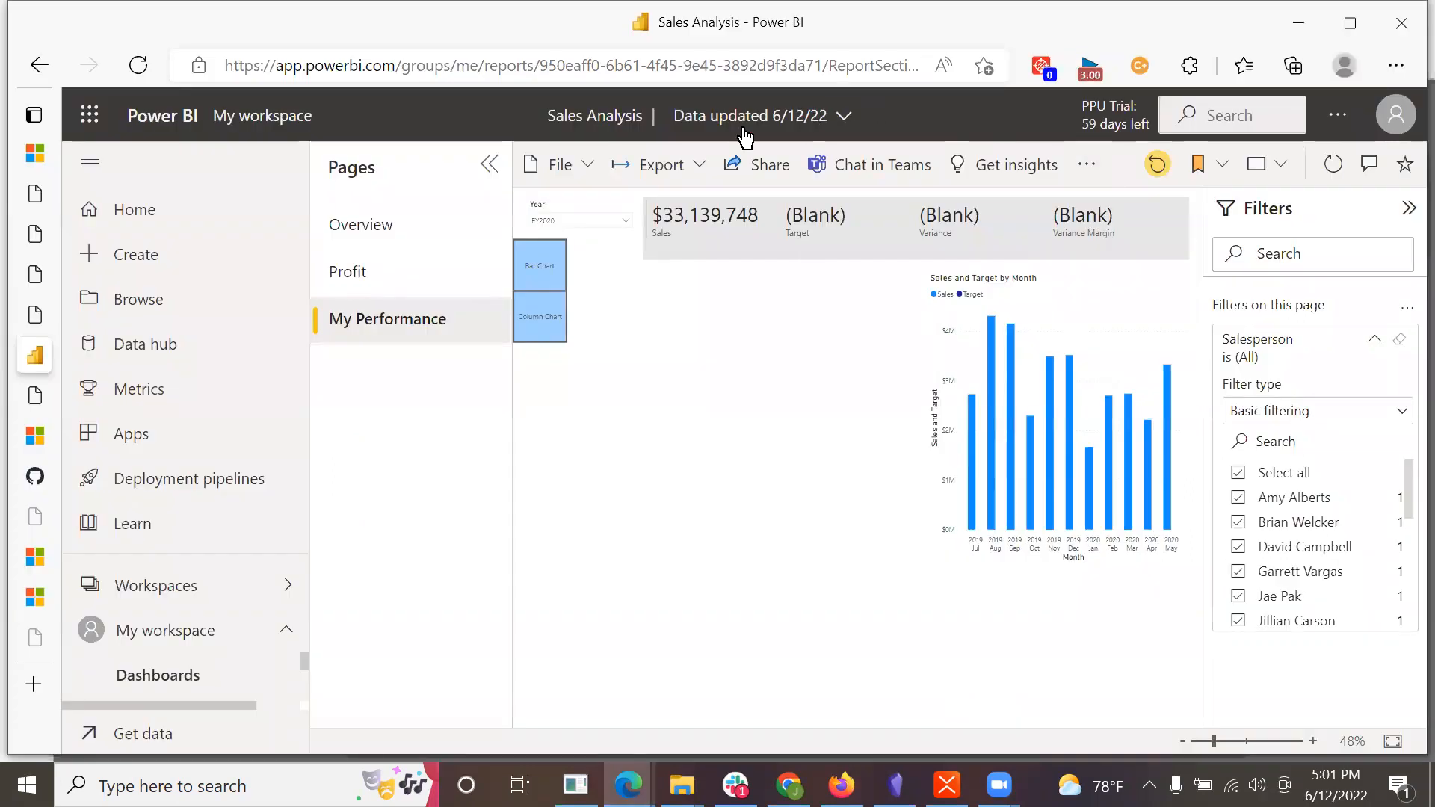
pyautogui.click(244, 118)
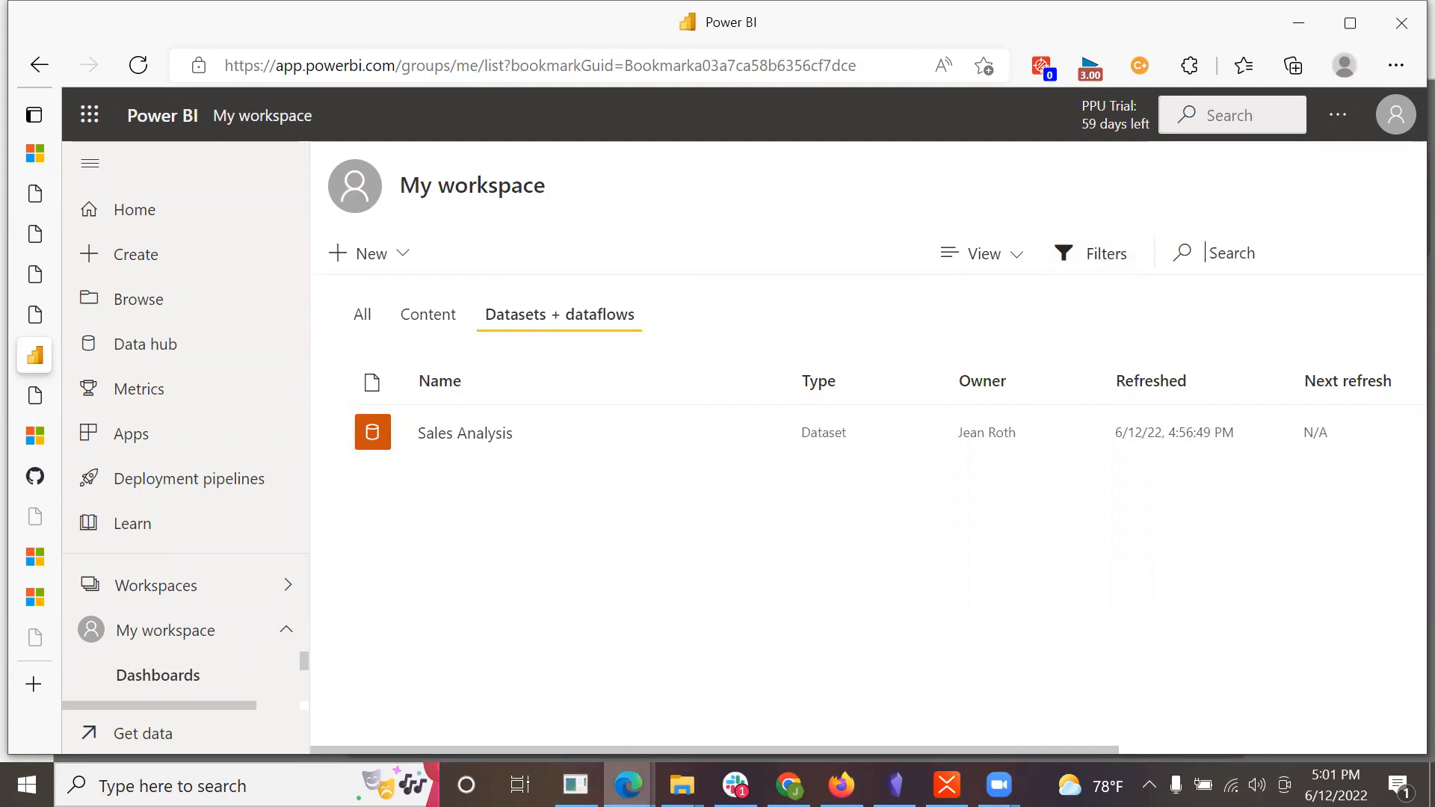
# Step: Switch to the lab window and read the closing instructions for marking the lab as complete
pyautogui.moveTo(628, 785)
pyautogui.click(809, 707)
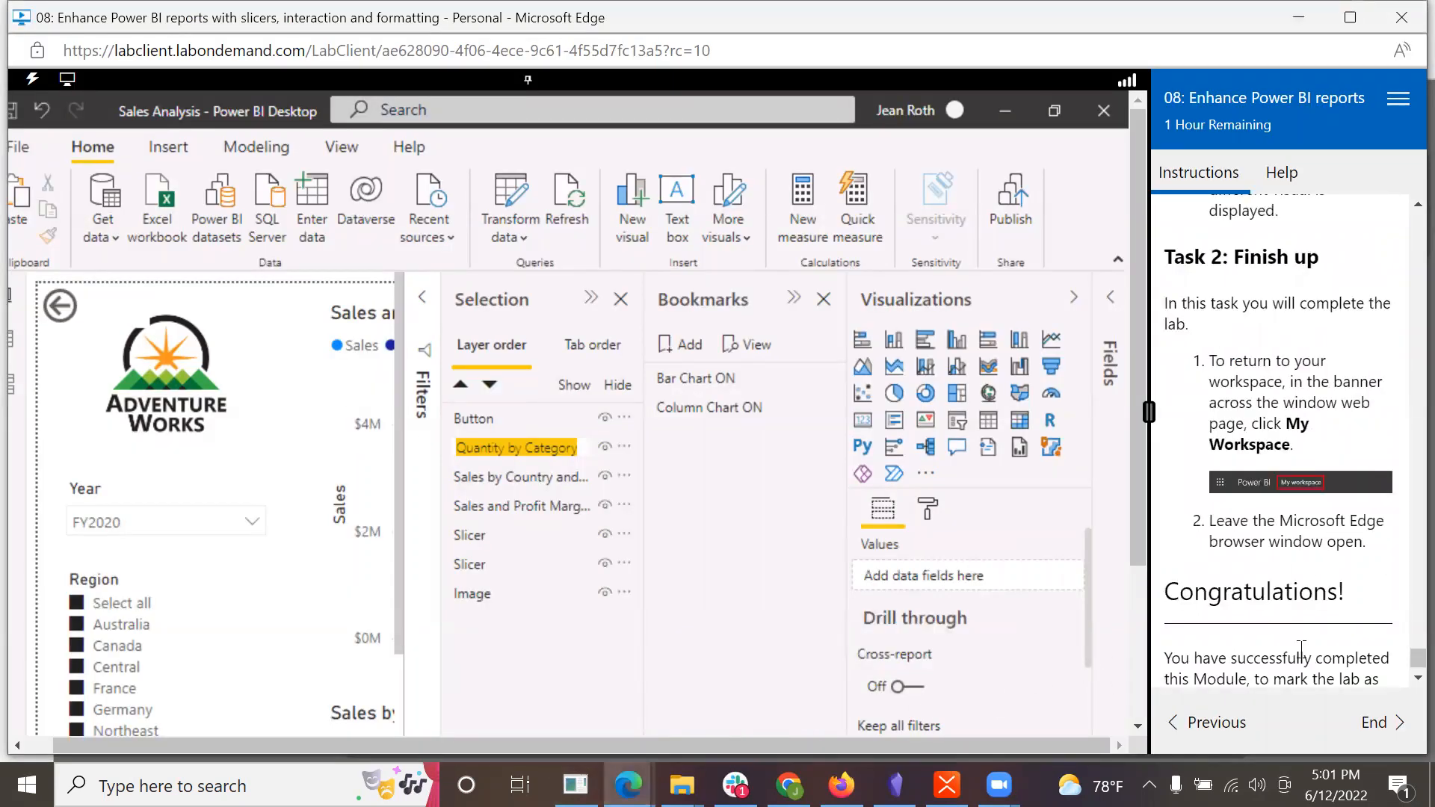
pyautogui.scroll(-1, 1317, 549)
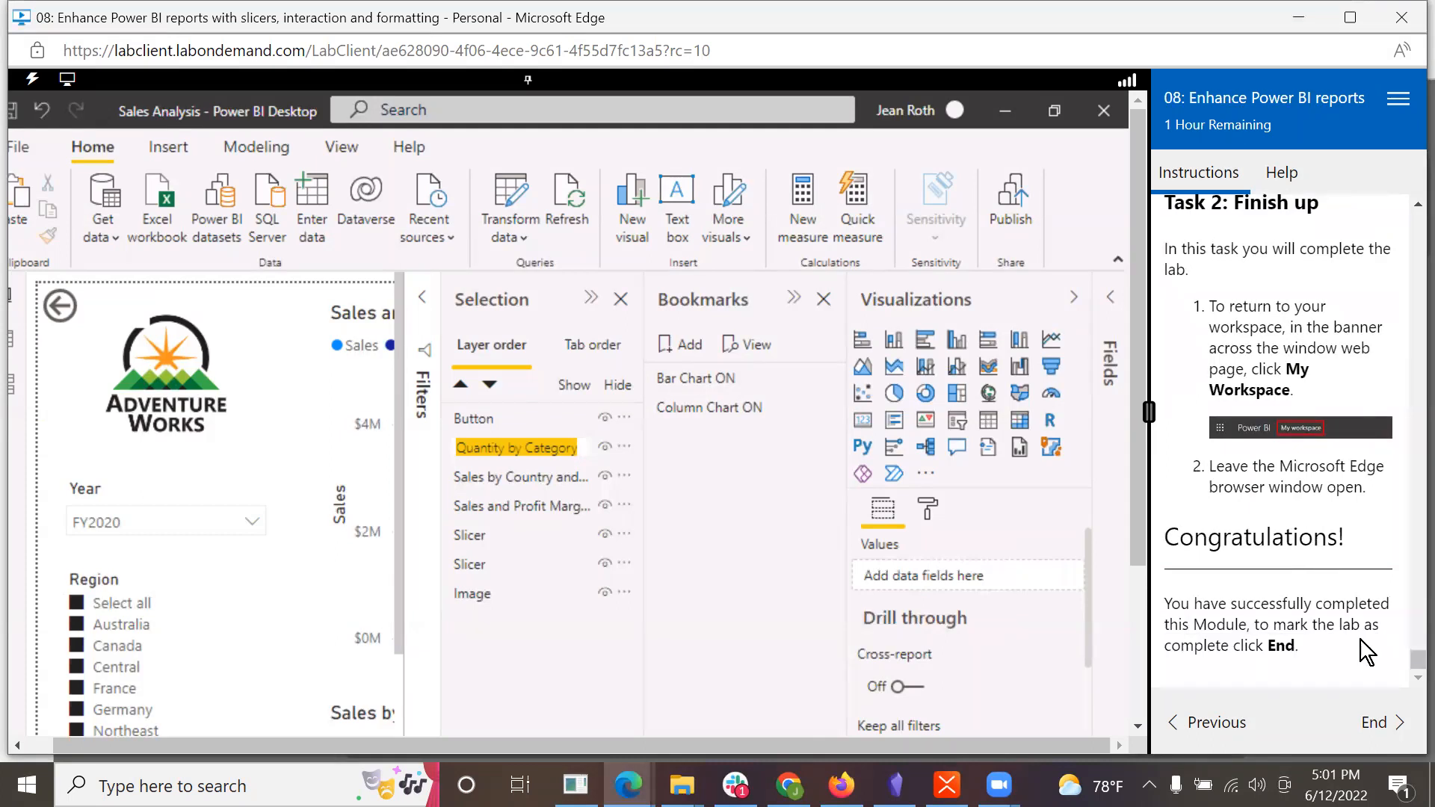